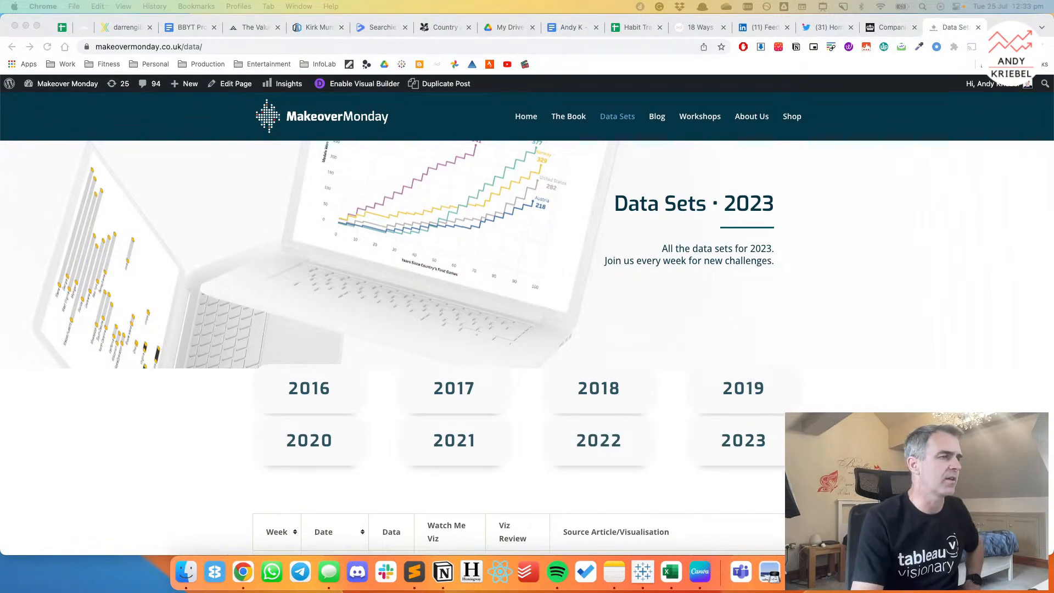
Open the week 30 Daily Sea Ice Extent source article from the 2023 data sets list and dismiss its subscription banner.
scroll(874, 358, down, 1)
scroll(875, 358, down, 10)
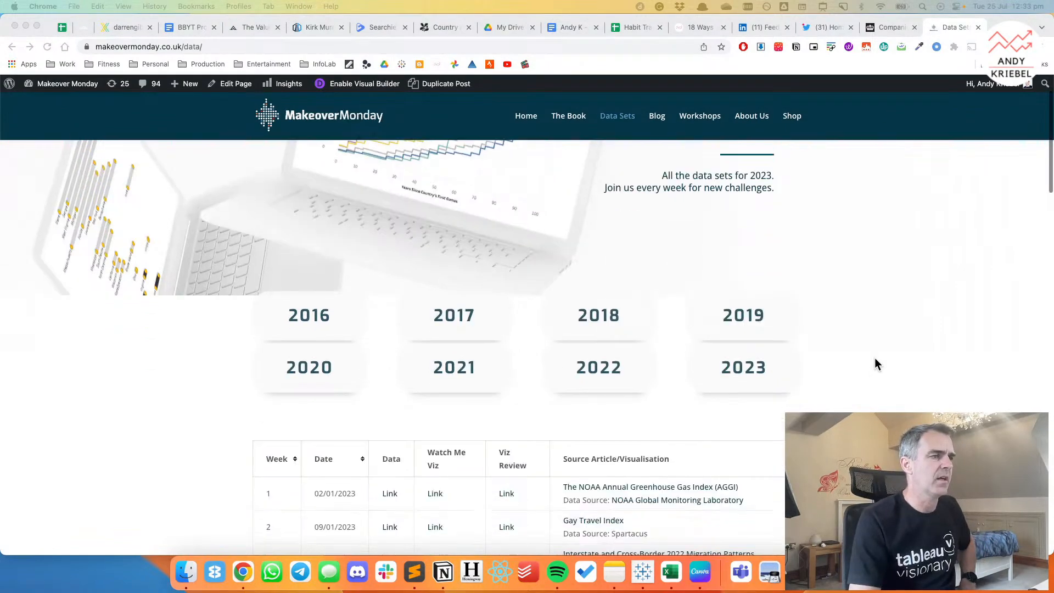
scroll(876, 357, down, 15)
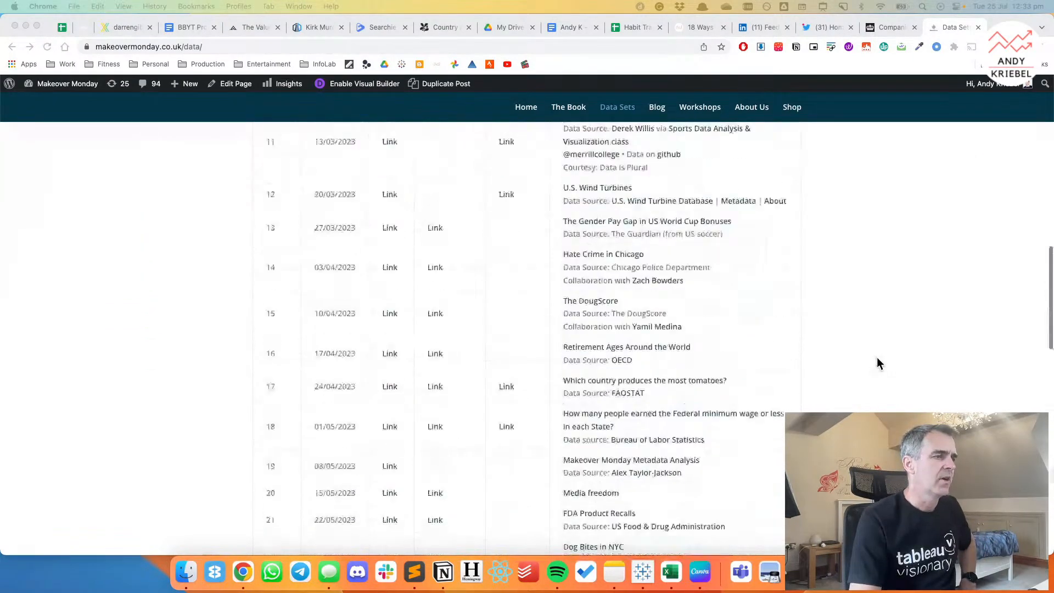
click(875, 392)
click(588, 394)
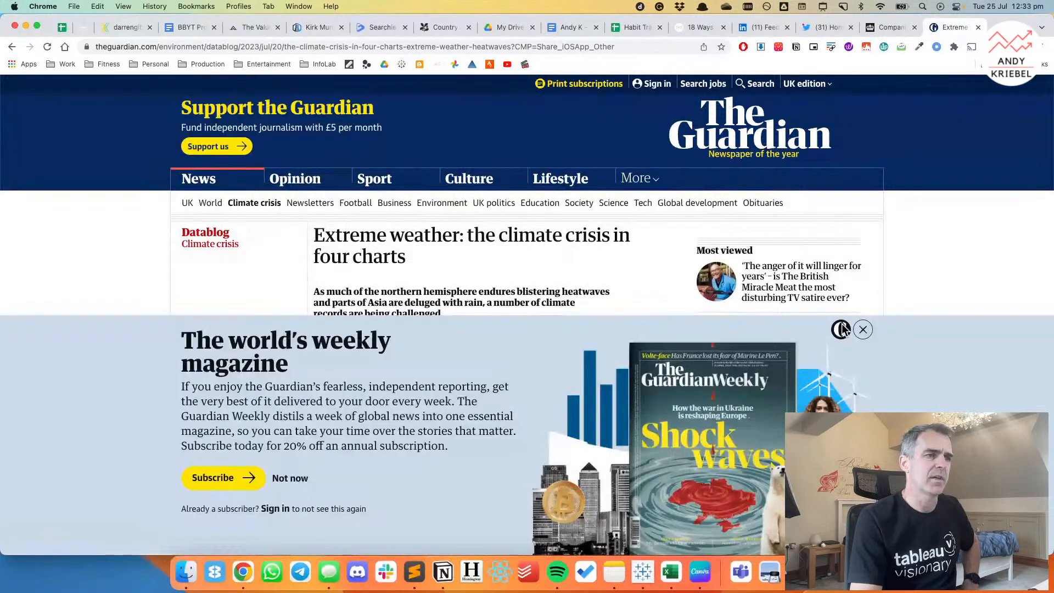
click(843, 328)
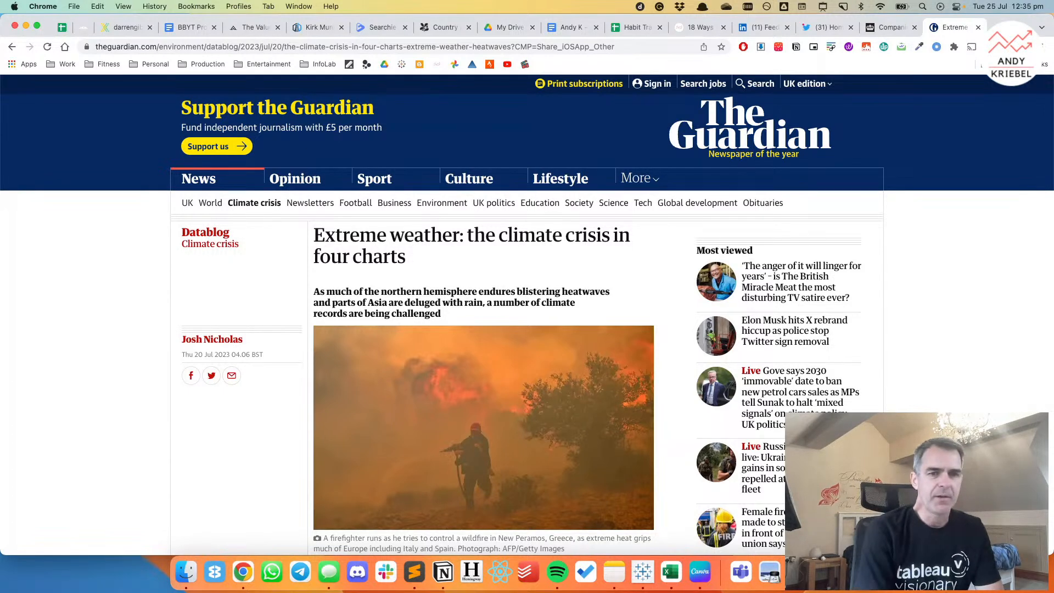
Examine the climate charts in the Guardian article, from average global temperatures to daily Antarctic sea ice extent.
scroll(554, 298, down, 2)
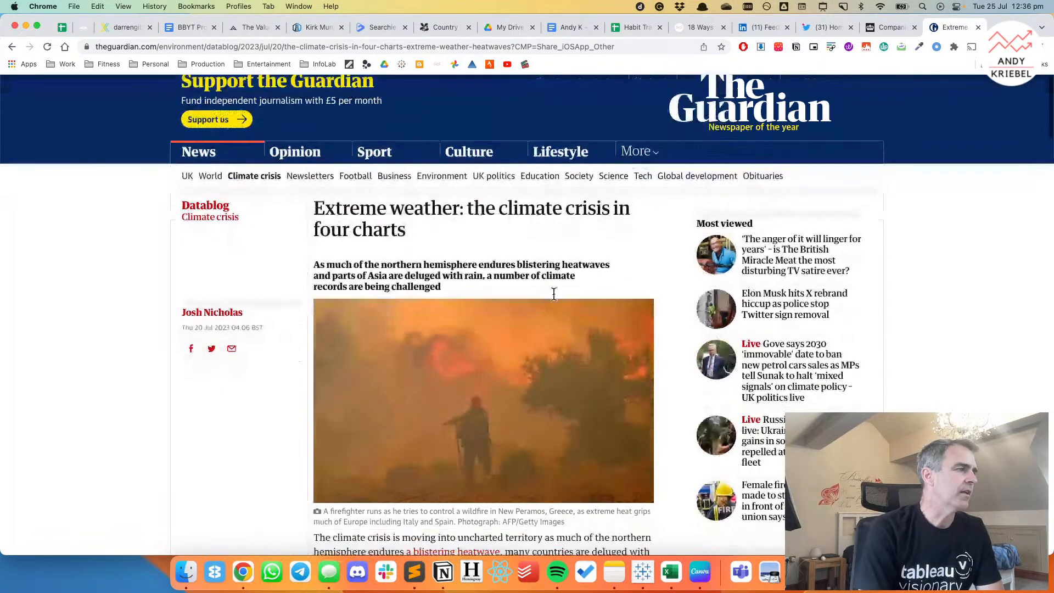
scroll(554, 294, down, 15)
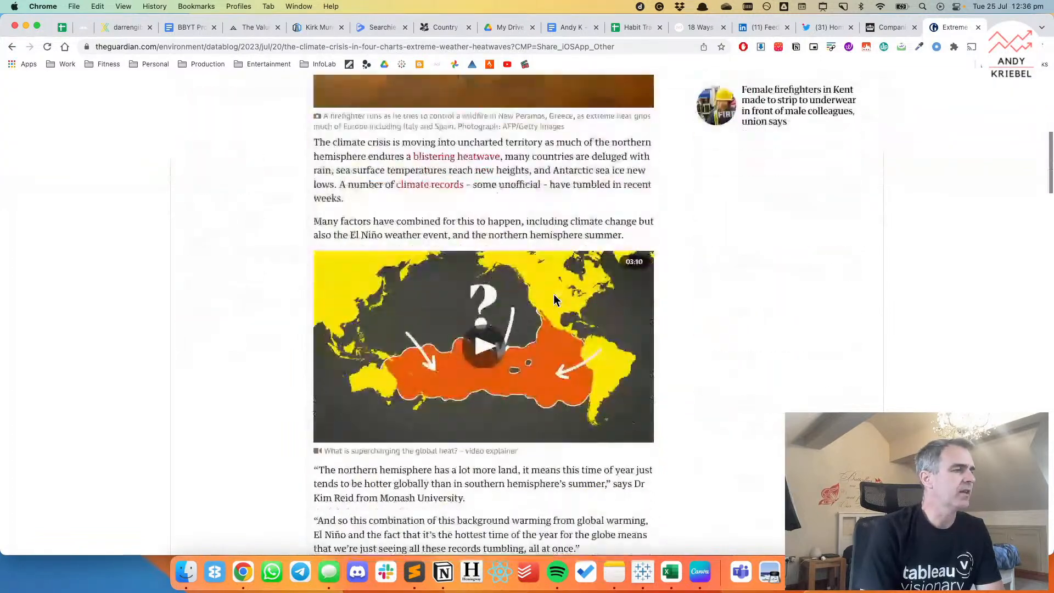
scroll(555, 295, down, 5)
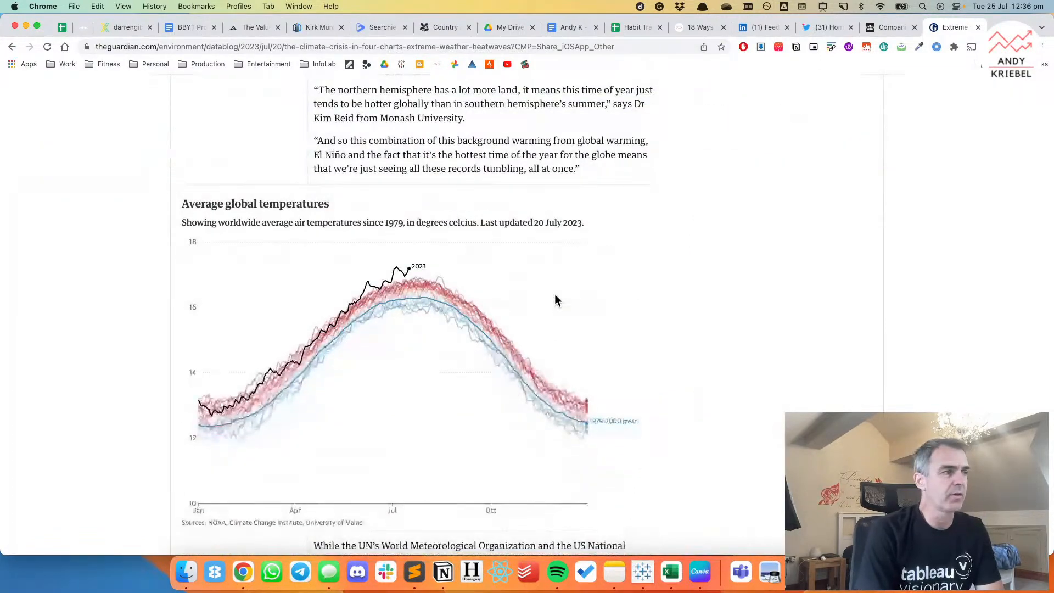
scroll(558, 299, down, 2)
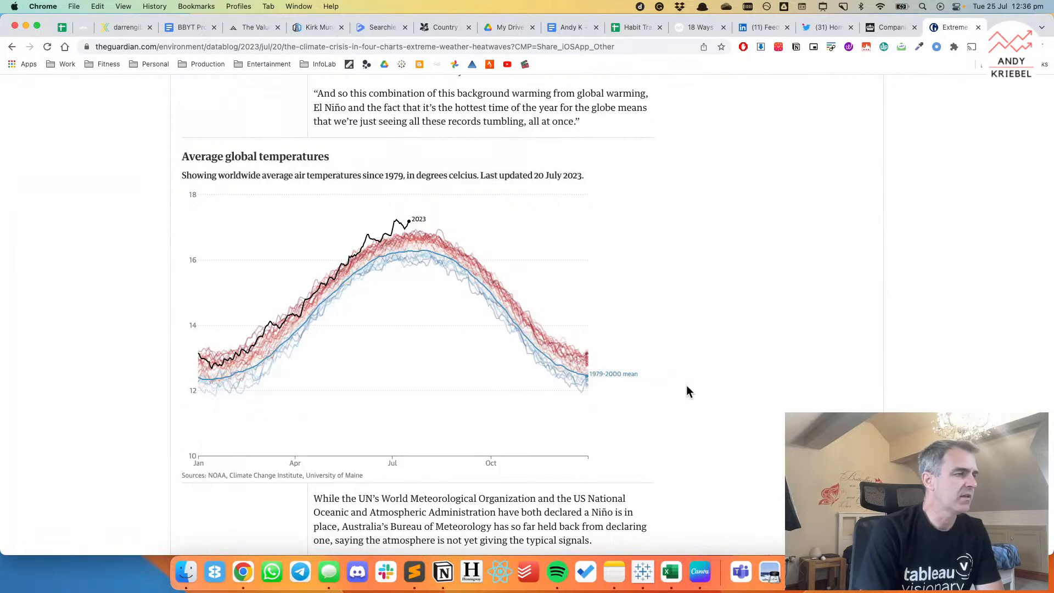
scroll(687, 391, down, 4)
scroll(687, 391, down, 20)
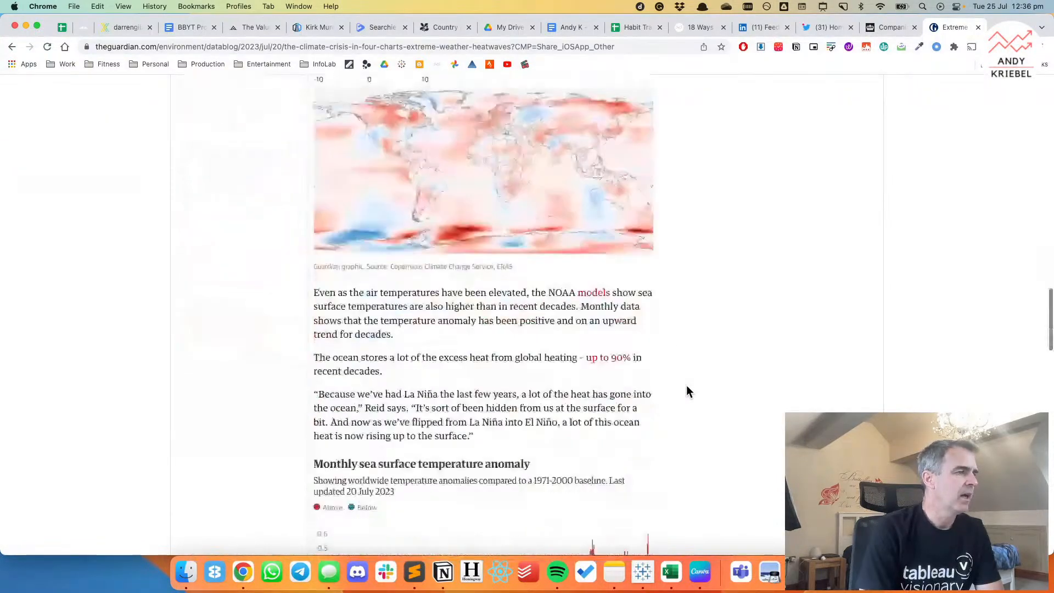
scroll(688, 391, down, 8)
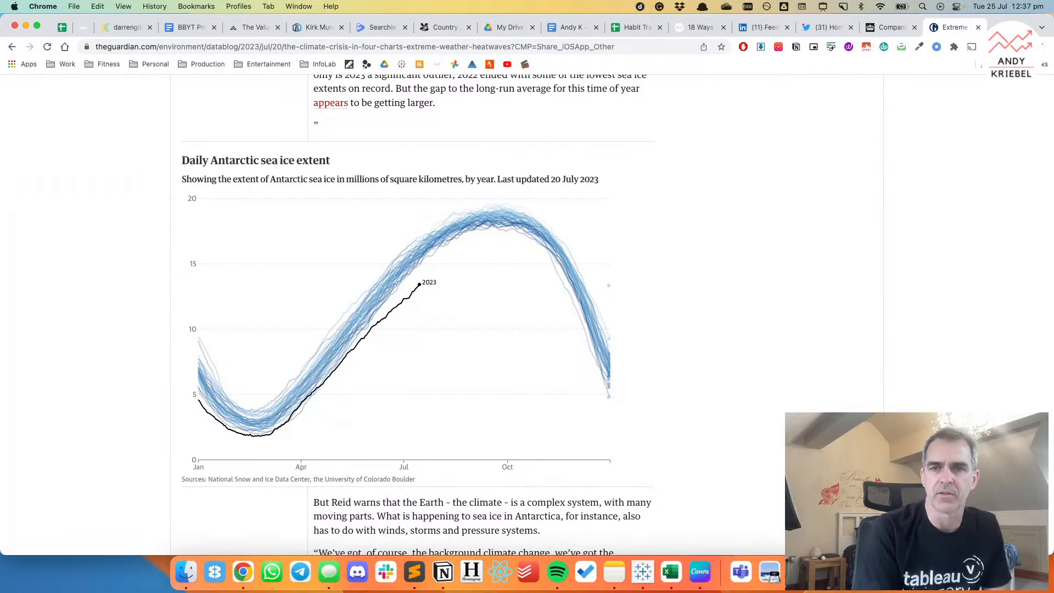
scroll(733, 173, down, 2)
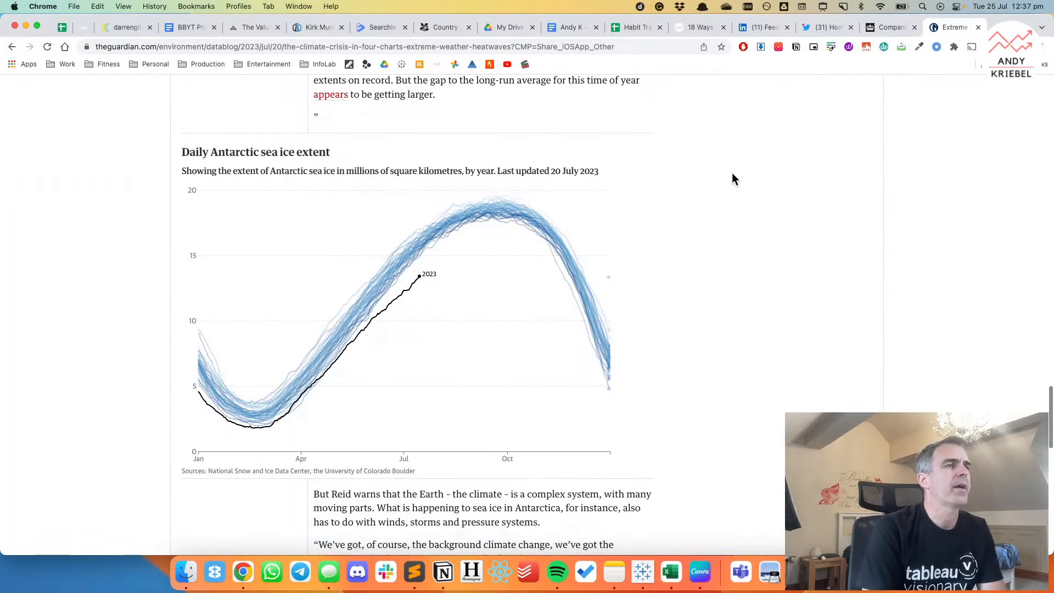
scroll(733, 172, down, 2)
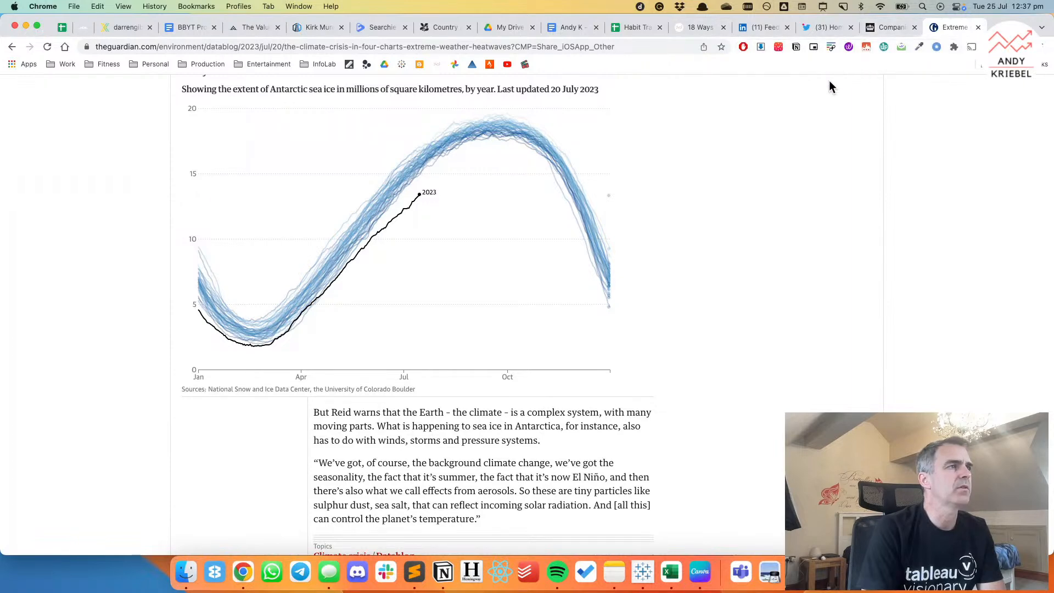
Return to the data sets list and open the National Snow & Ice Data Center source for week 30.
click(12, 47)
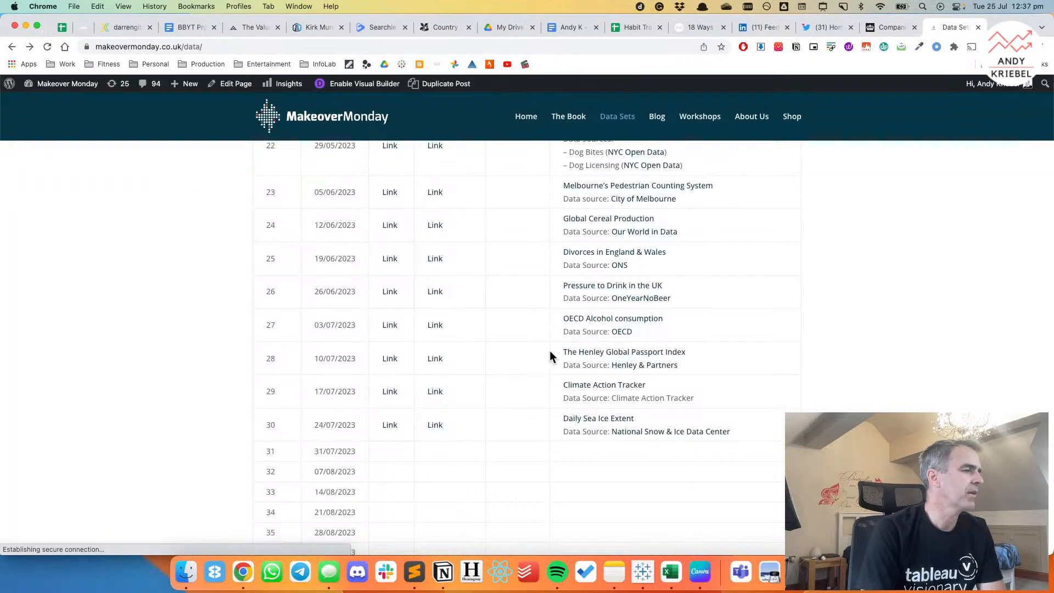
scroll(553, 356, down, 5)
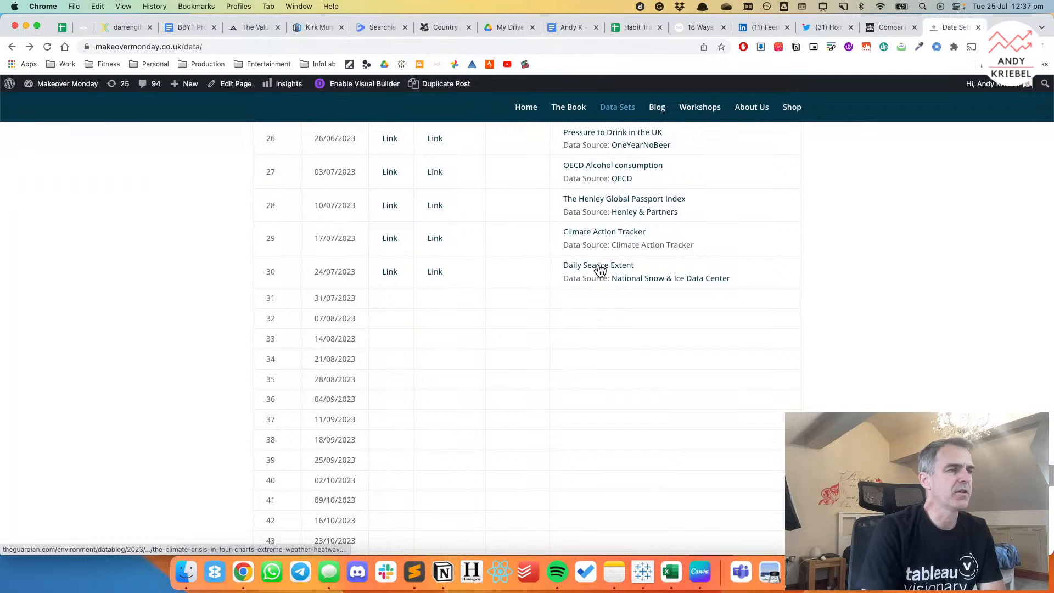
click(662, 281)
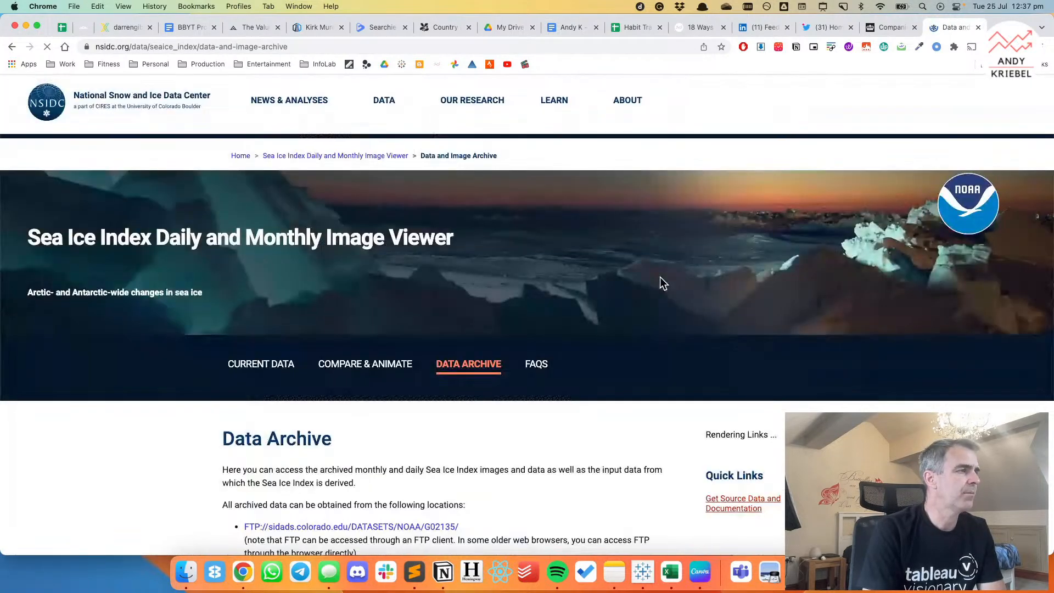
Display the archive's Data section and examine the daily sea ice extent and climatology files offered for each hemisphere.
scroll(509, 334, down, 15)
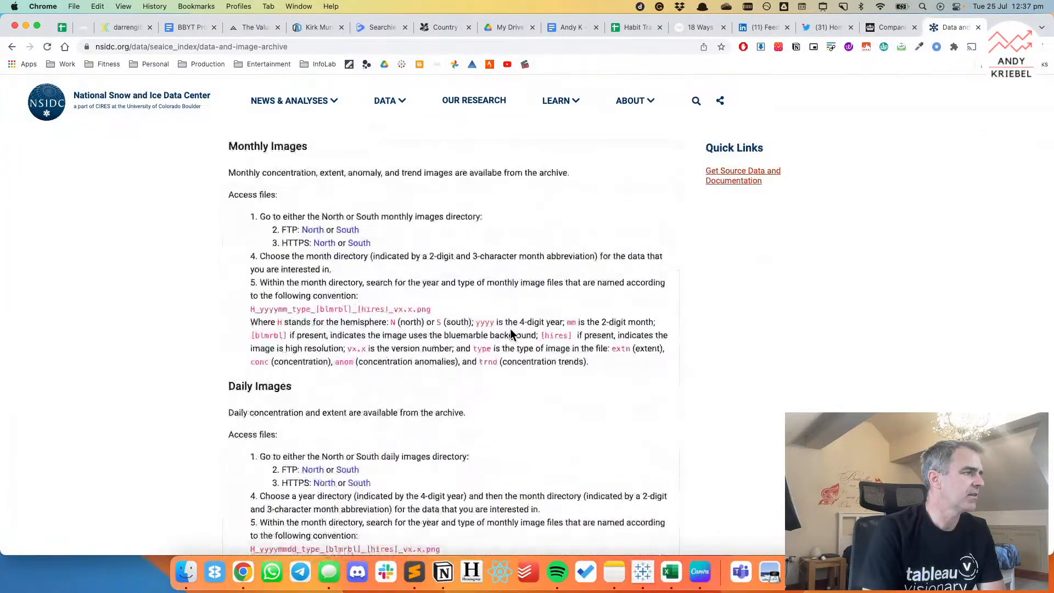
scroll(511, 334, down, 5)
scroll(511, 334, up, 15)
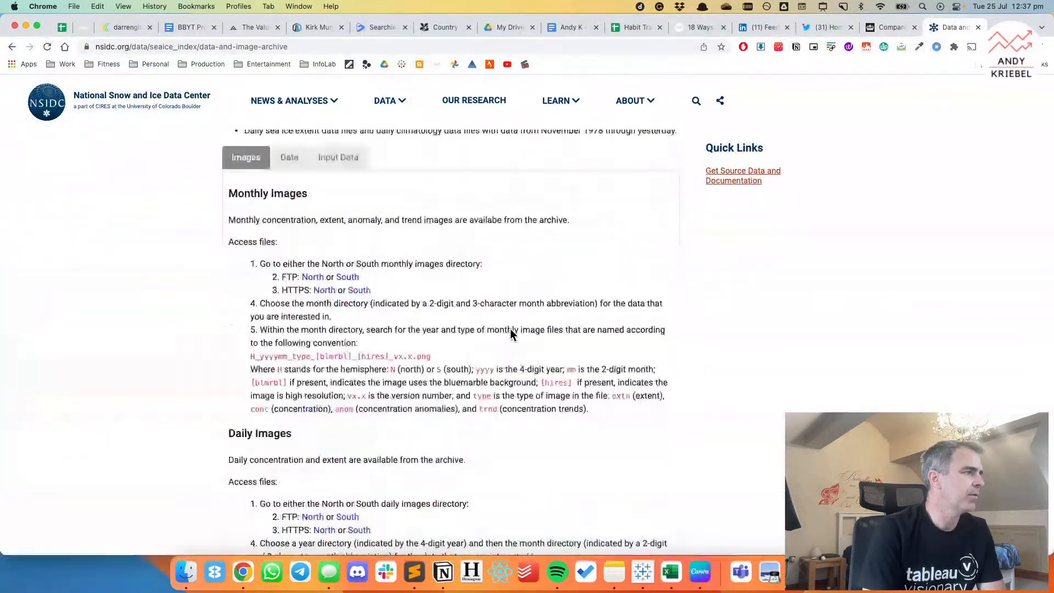
click(293, 244)
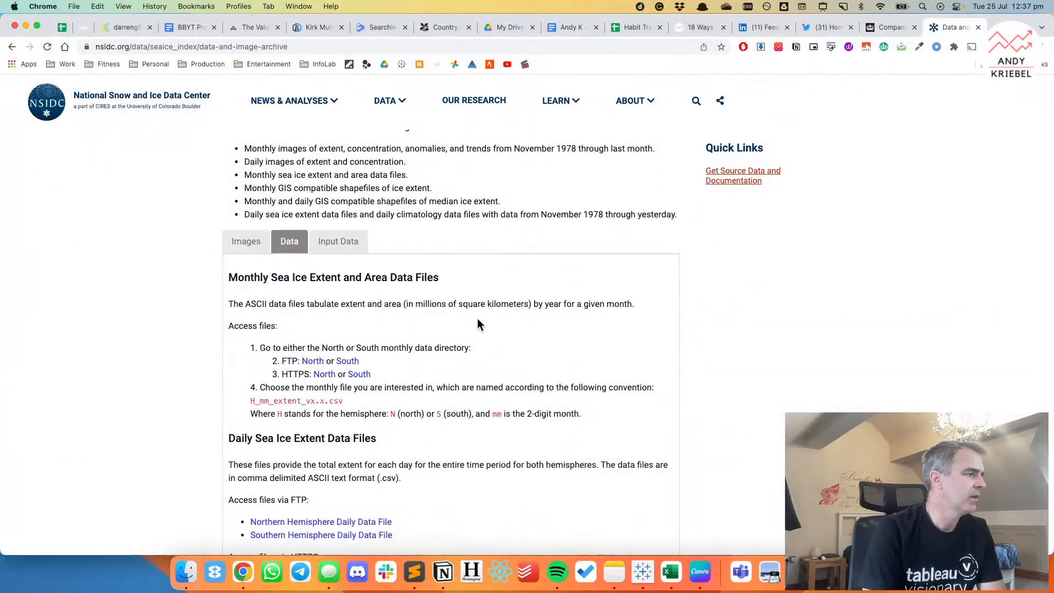
scroll(477, 322, down, 5)
scroll(477, 324, down, 3)
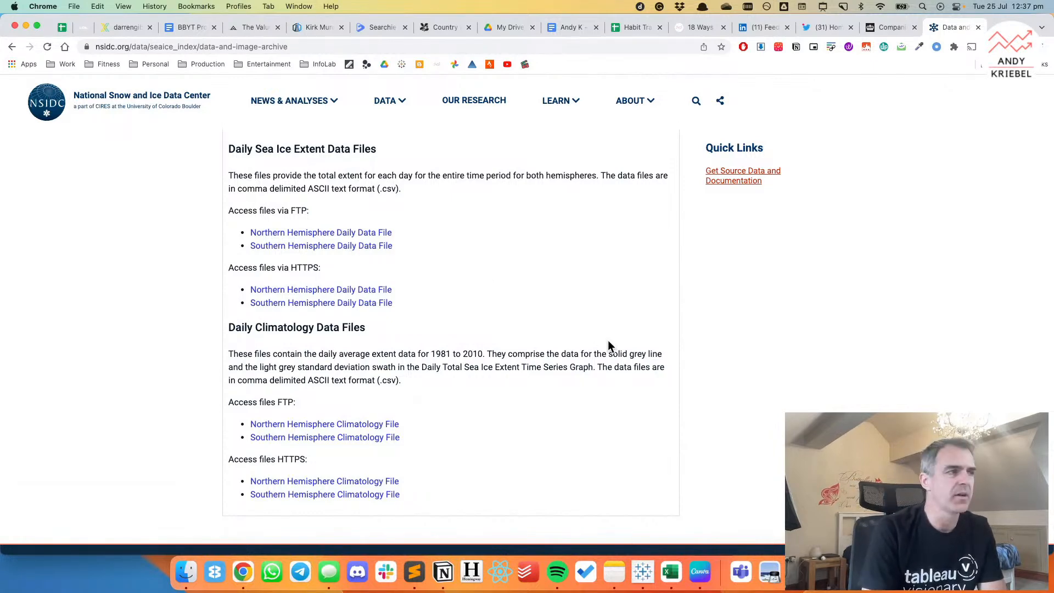
scroll(608, 343, up, 2)
scroll(610, 343, up, 1)
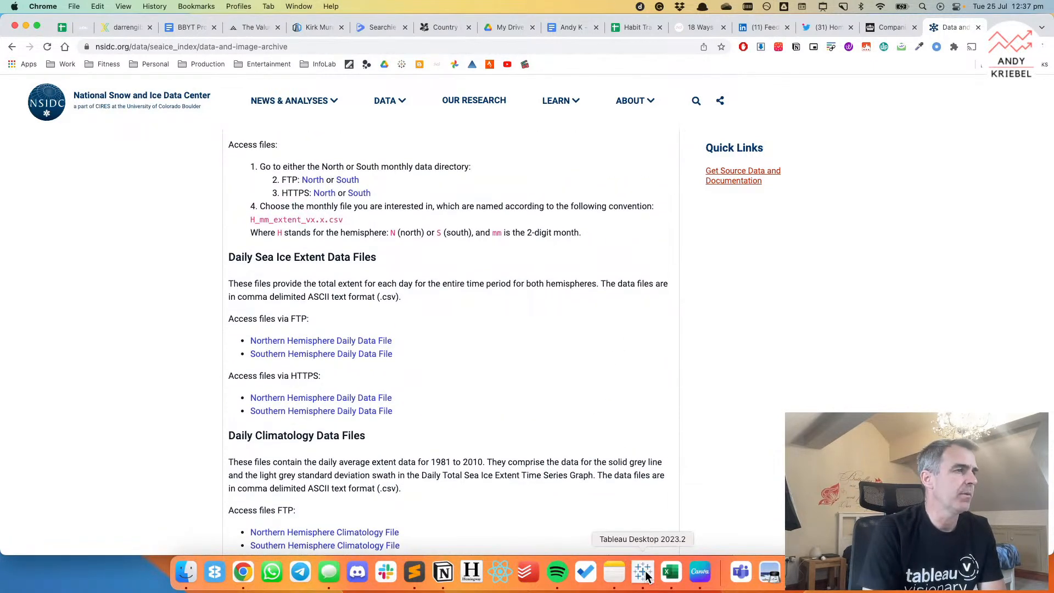
Switch to Tableau Desktop and connect to N_seaice_extent_daily_v3.0.csv in the Makeover Monday Data/2023 folder.
click(644, 572)
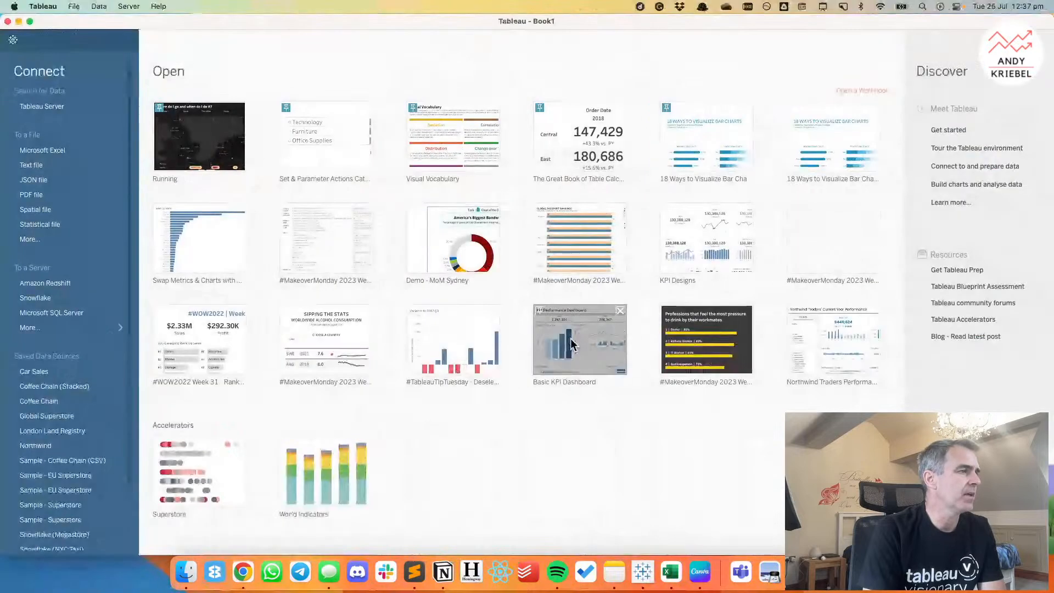
click(42, 238)
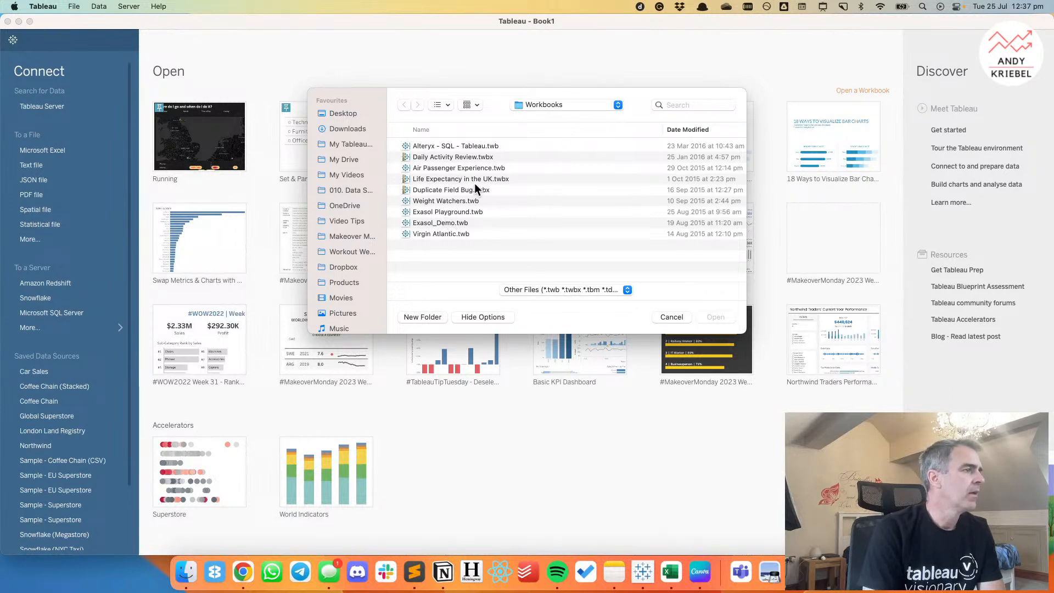
click(344, 237)
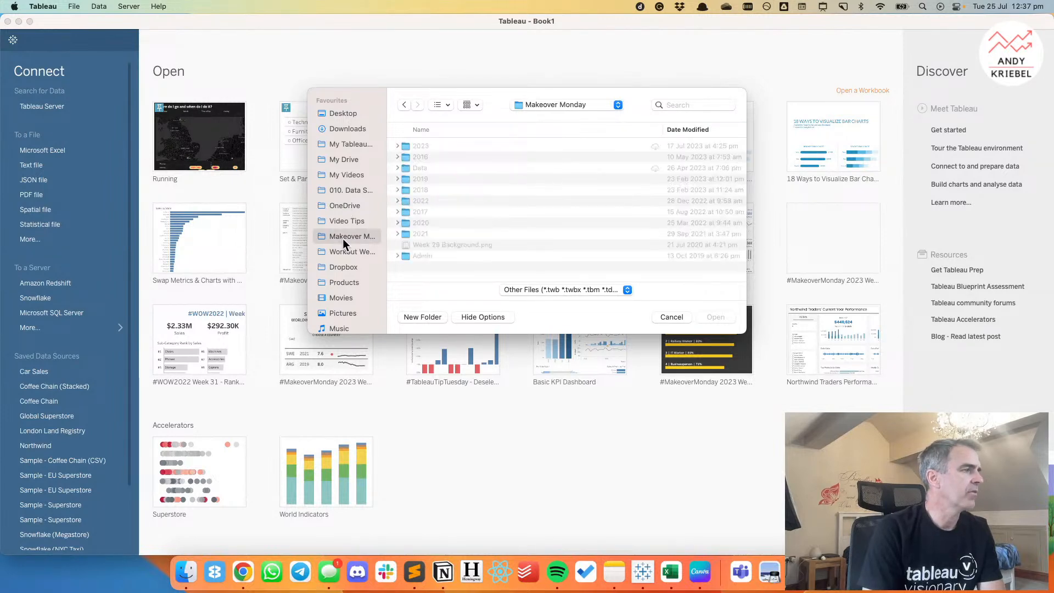
double_click(409, 169)
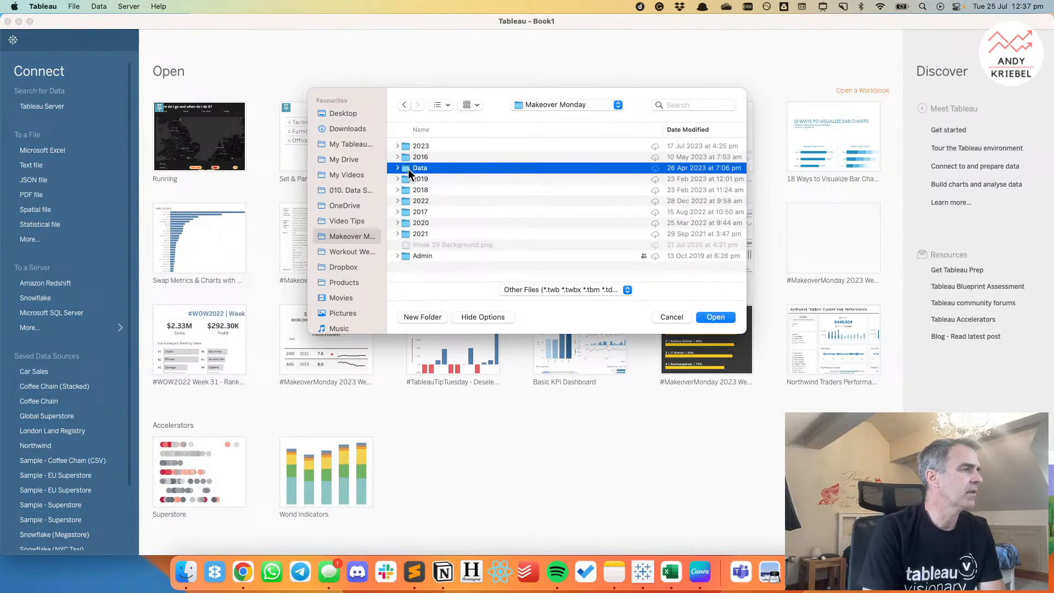
click(407, 150)
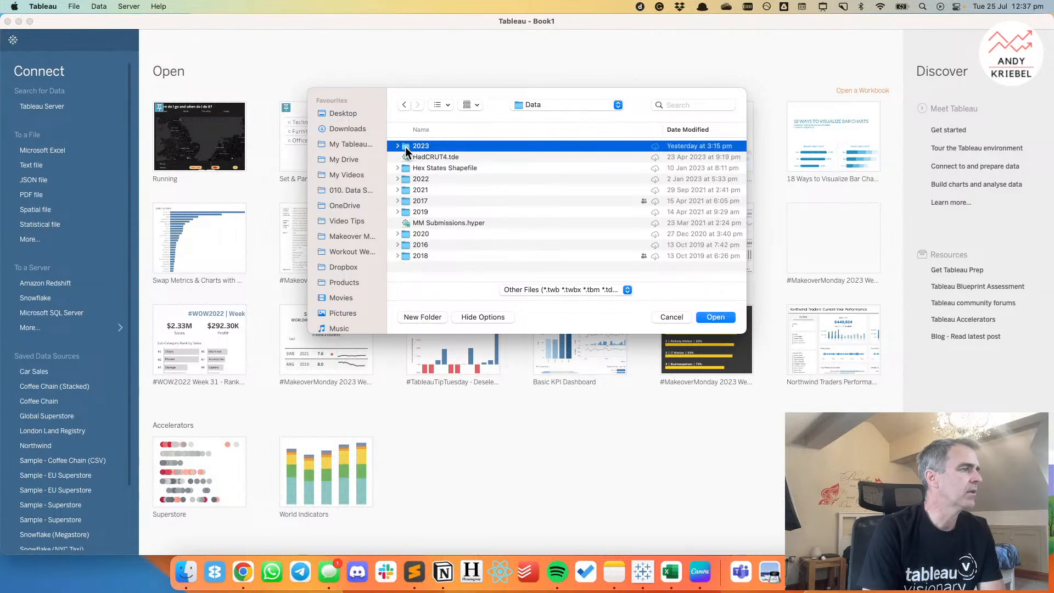
double_click(407, 149)
click(420, 158)
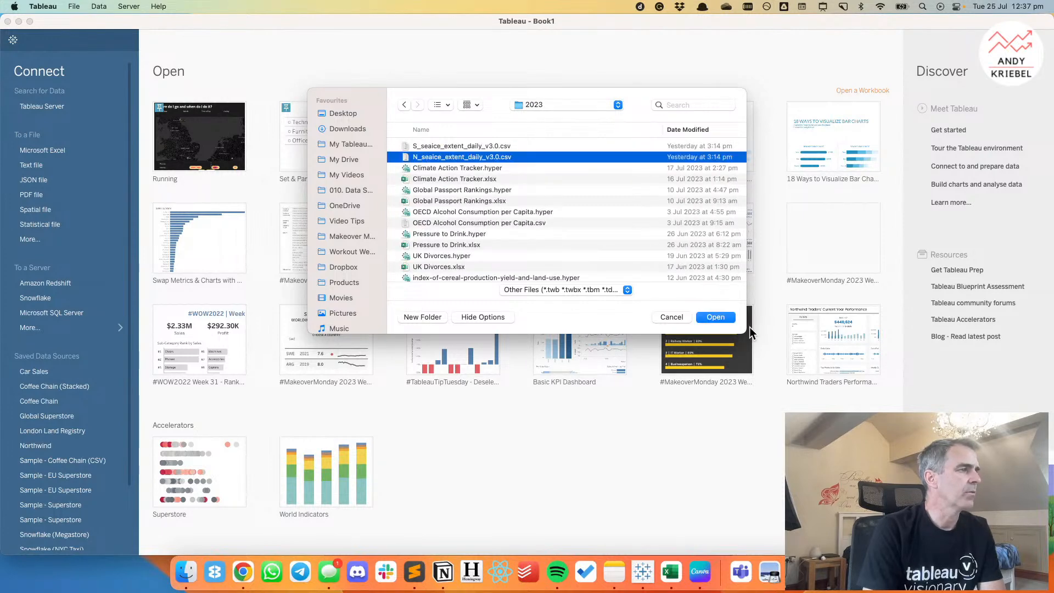
click(714, 316)
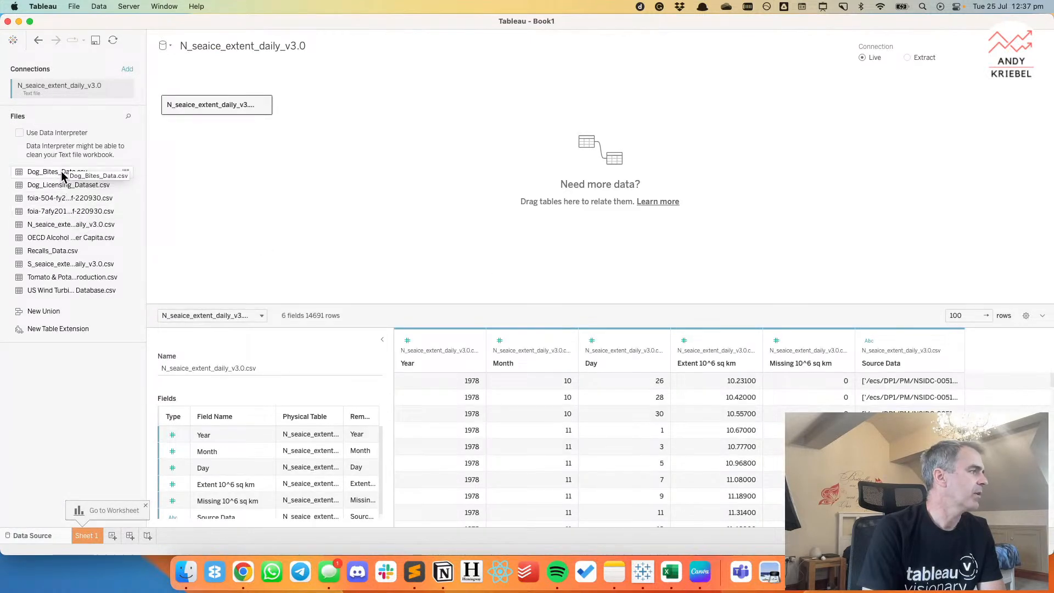
Replace the canvas table with S_seaice_extent_daily_v3.0.csv and convert it to a manual union that includes N_seaice_extent_daily_v3.0.csv.
drag(50, 264, 198, 110)
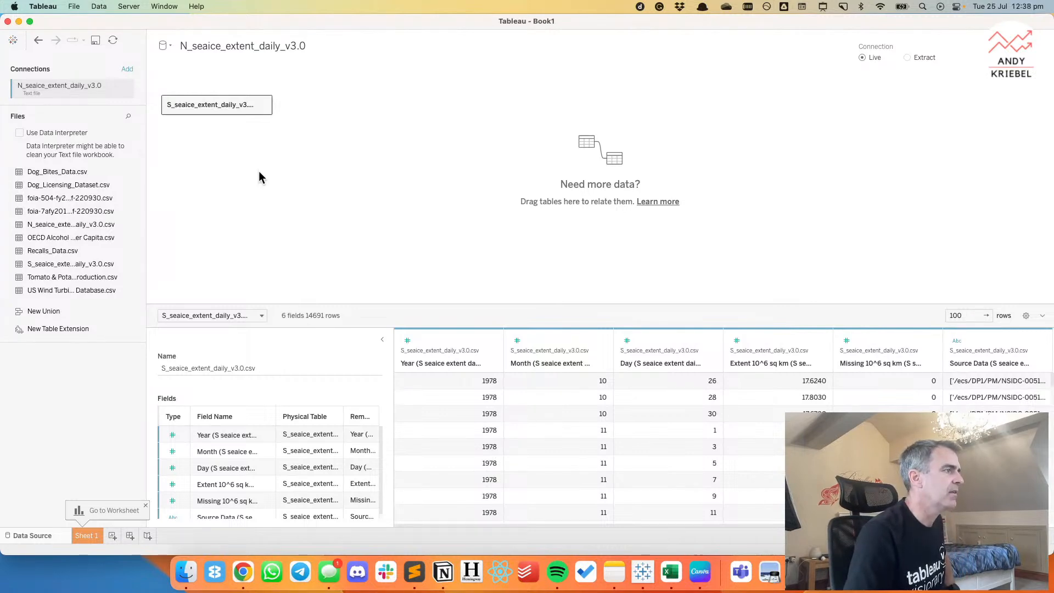
click(263, 104)
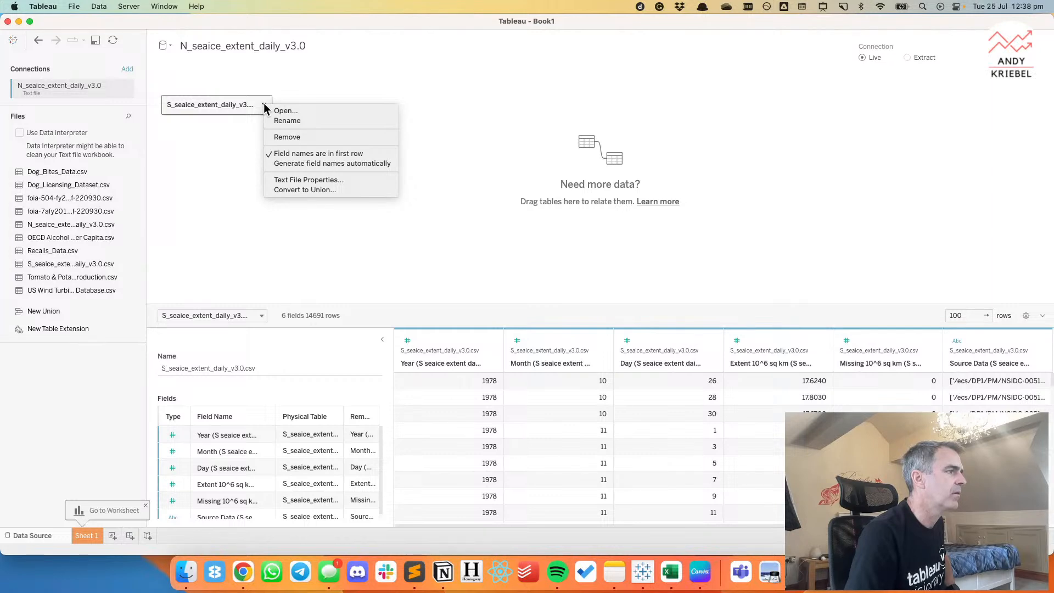
click(302, 190)
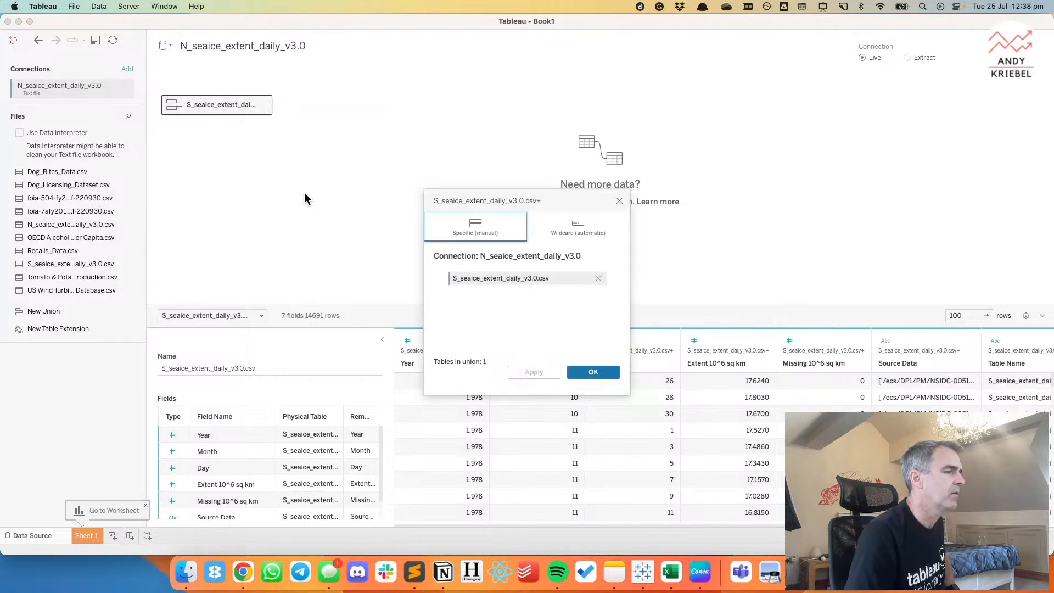
drag(54, 226, 504, 311)
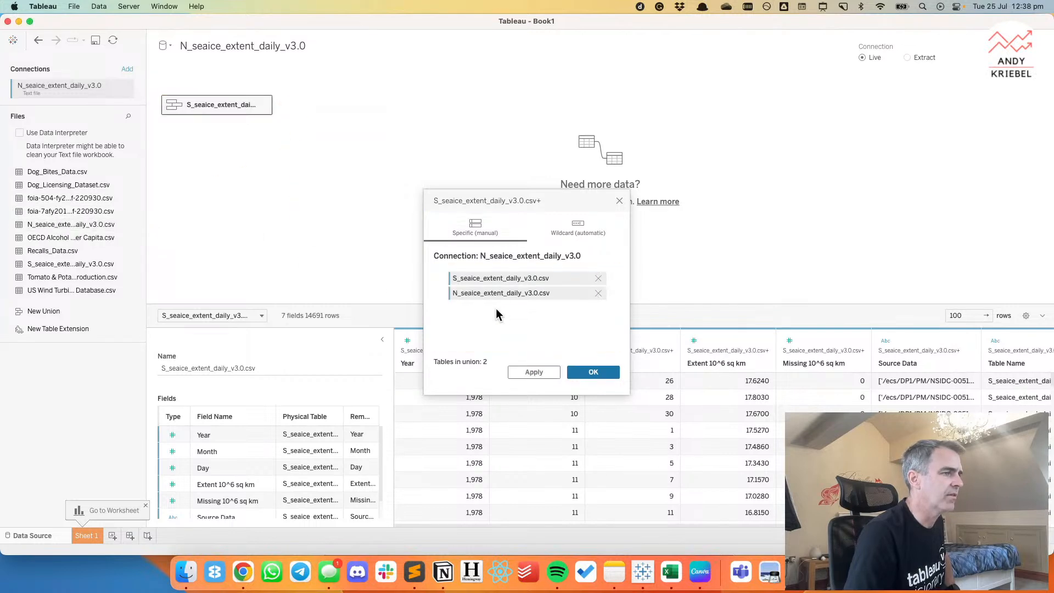
click(593, 373)
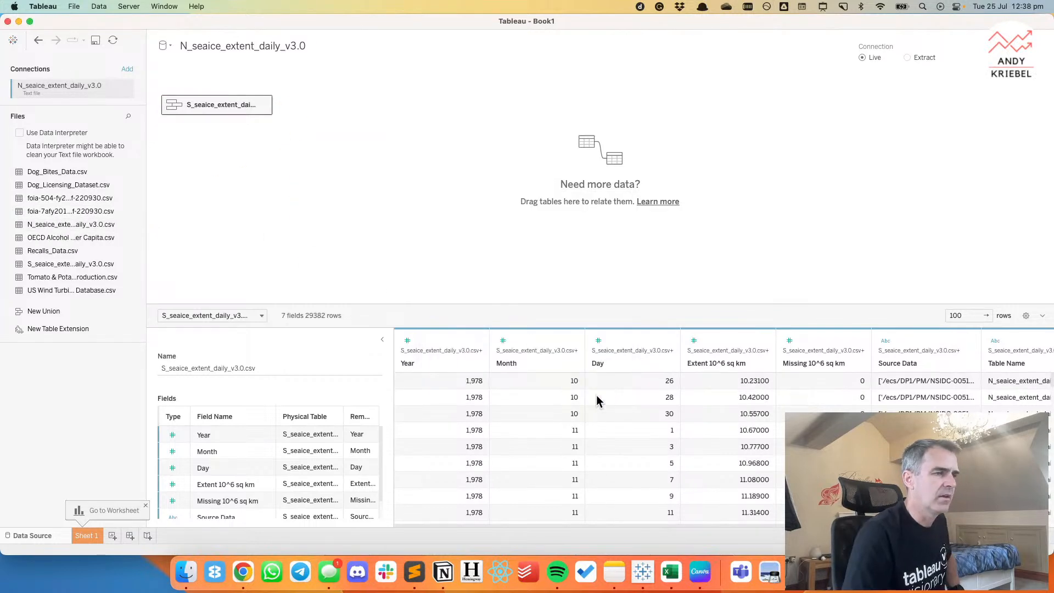
Give the N_seaice_extent_daily_v3.0.csv member of the Table Name field the alias "Northern Hemishpere".
scroll(705, 410, right, 2)
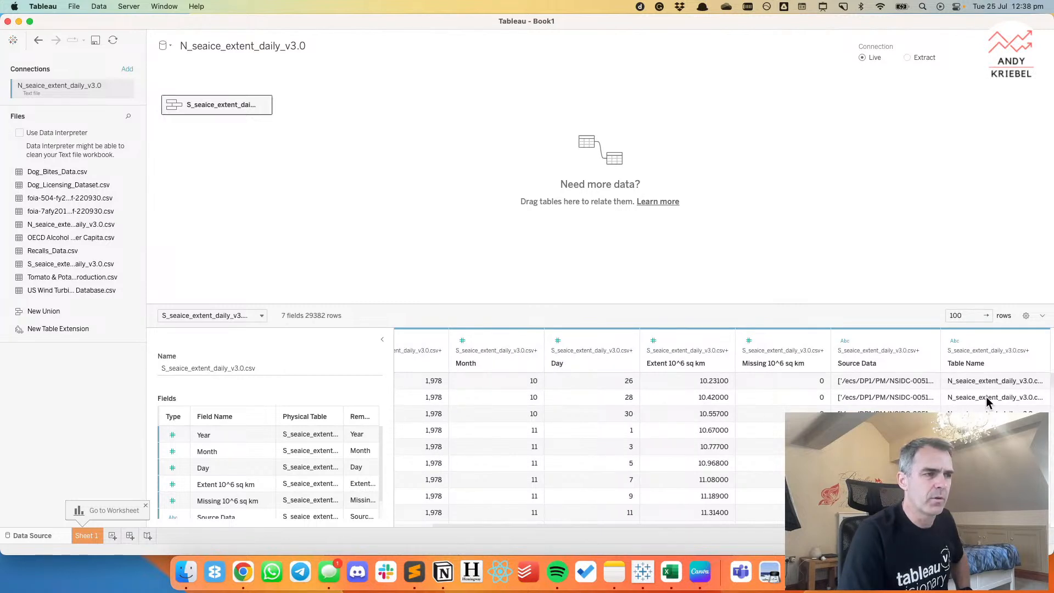
scroll(994, 385, down, 1)
scroll(1014, 396, up, 1)
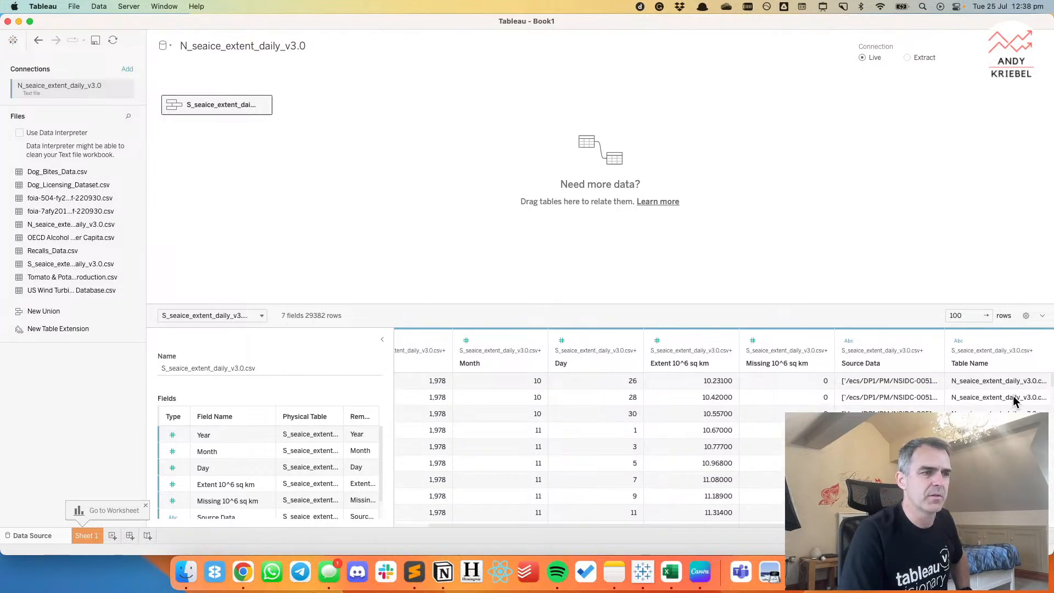
click(1041, 341)
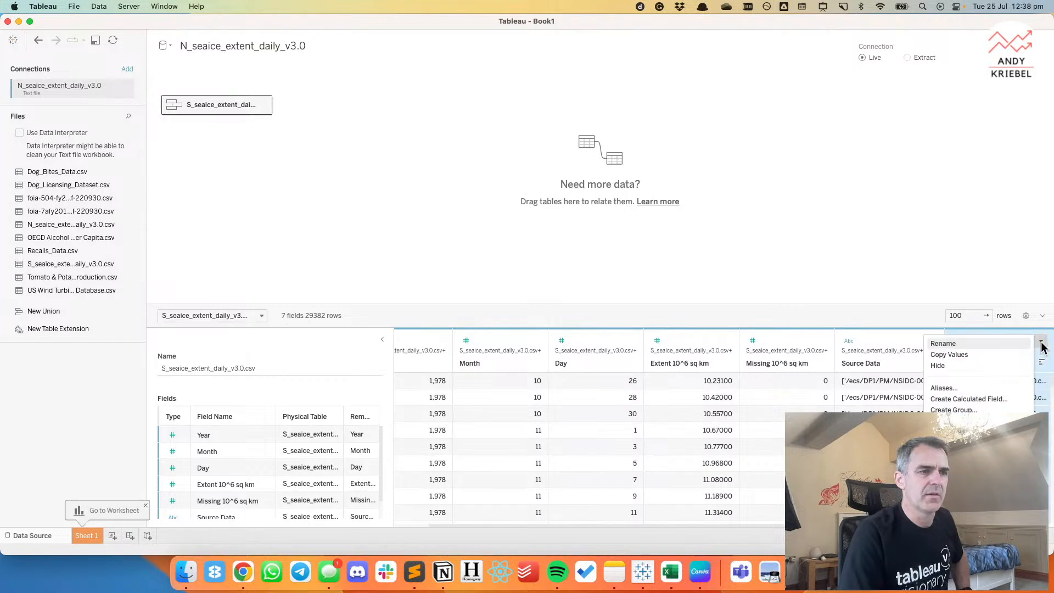
click(963, 387)
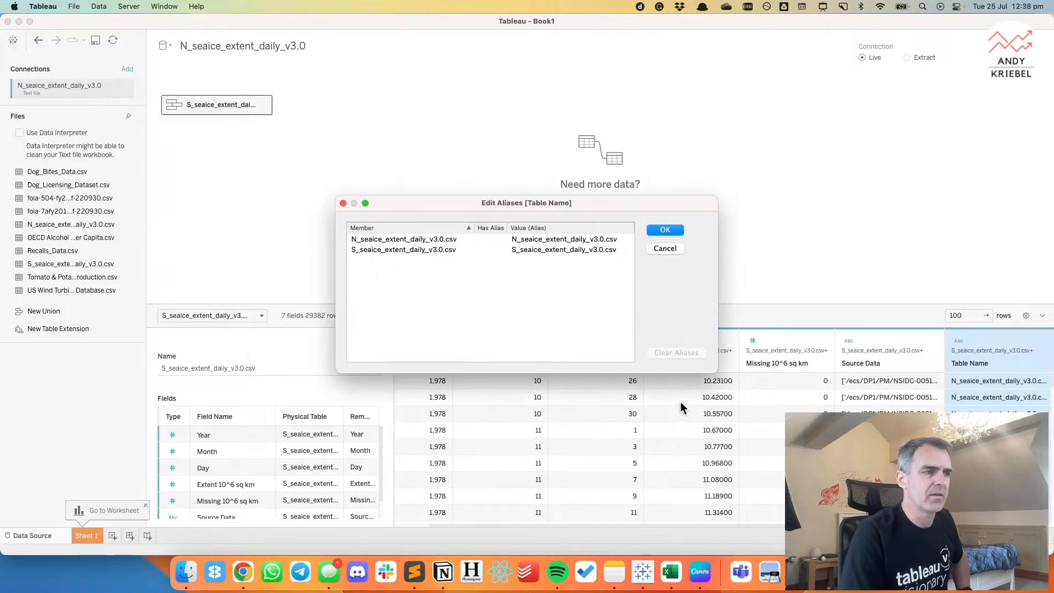
double_click(553, 240)
text(Norht)
key(BackSpace)
key(BackSpace)
text(thern Hemishpere)
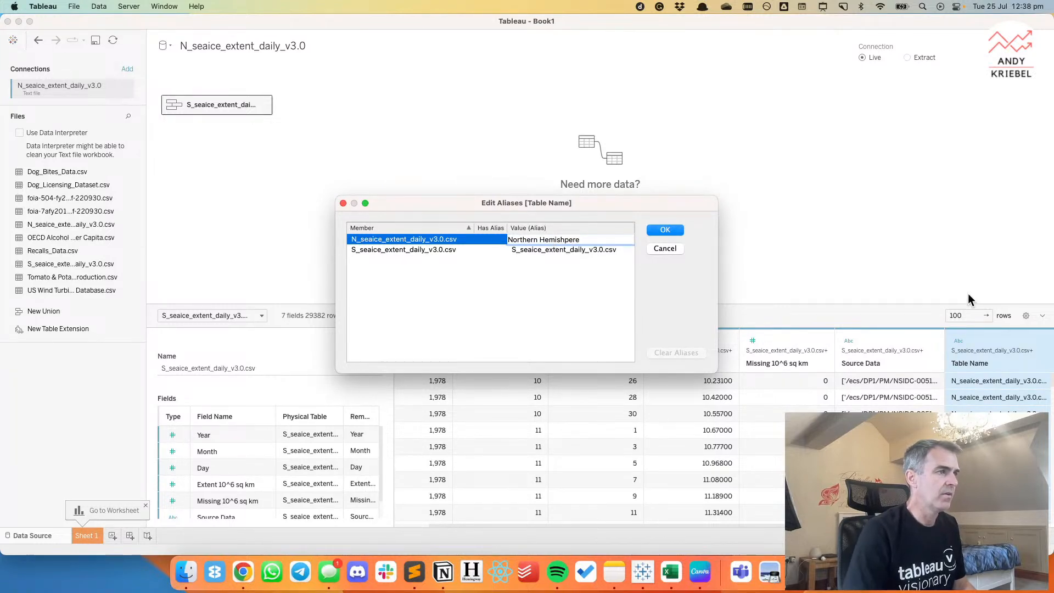
key(Return)
key(Return)
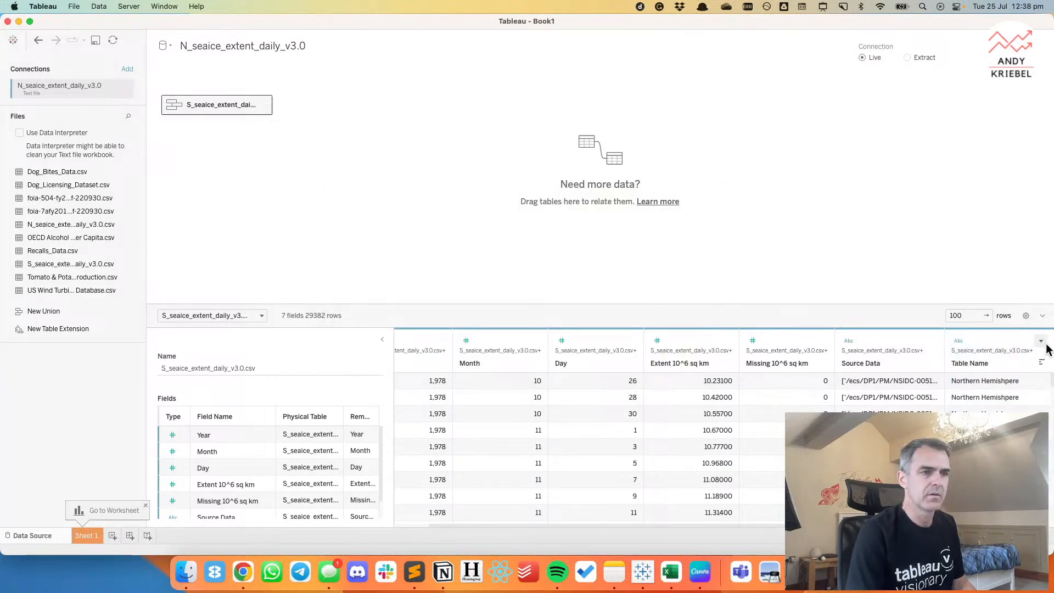
Correct the spelling of the northern member's alias in the Table Name field to "Northern Hemisphere".
click(1042, 345)
click(966, 394)
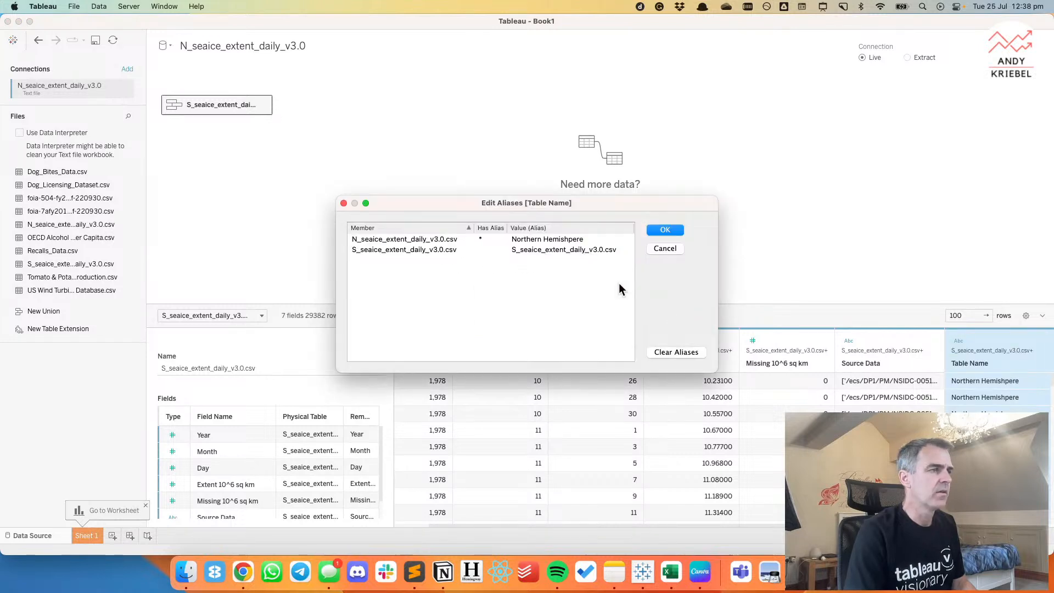
click(567, 240)
drag(561, 240, 593, 240)
text(phere)
double_click(566, 240)
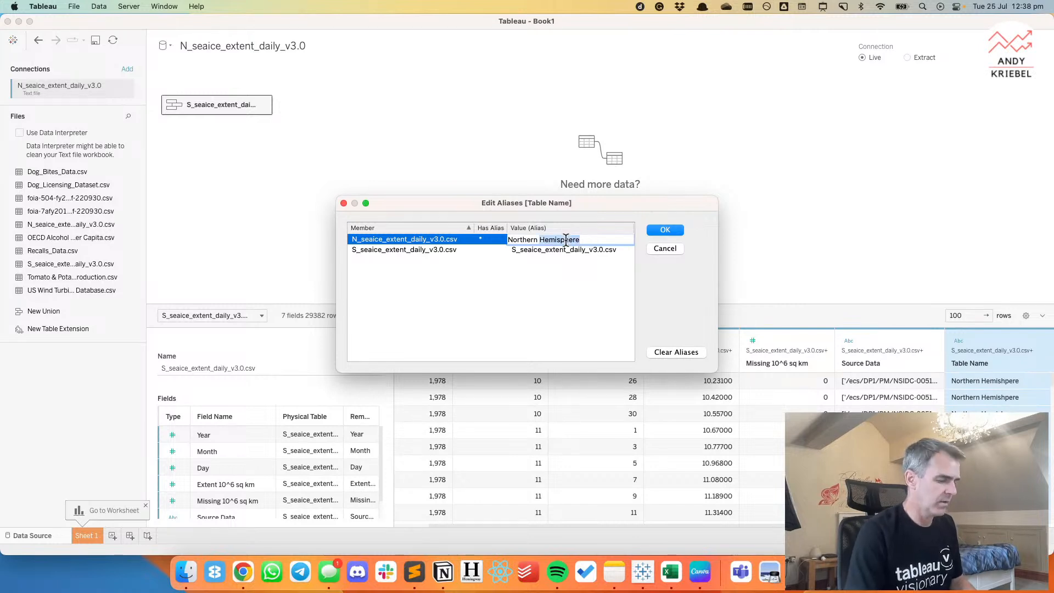
Give the S_seaice_extent_daily_v3.0.csv member the alias "Southern Hemisphere" and apply the Table Name aliases.
click(545, 250)
text(Sou)
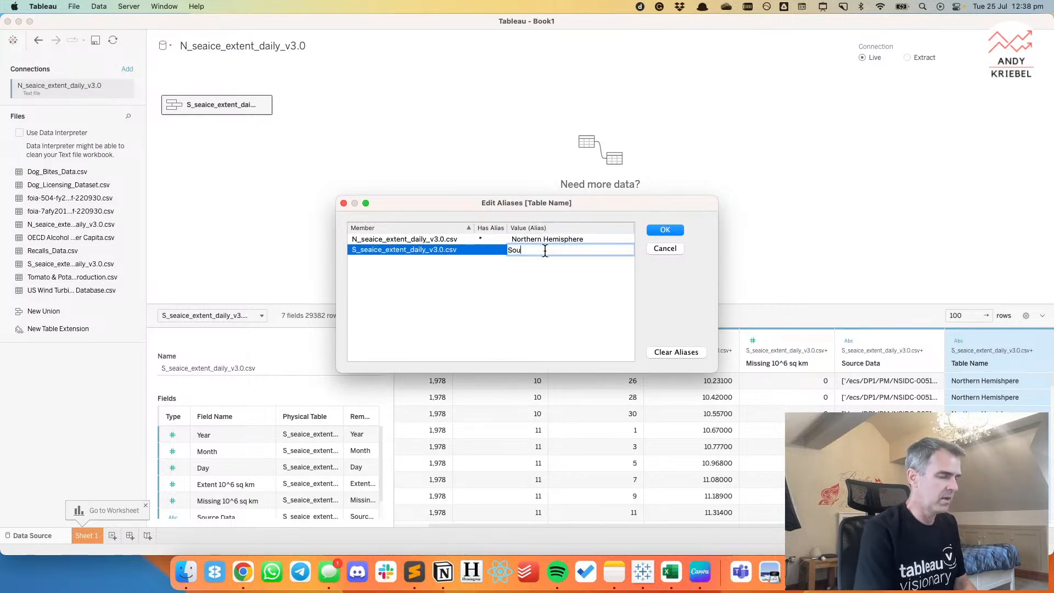
text(thenr Hemisphere)
click(665, 230)
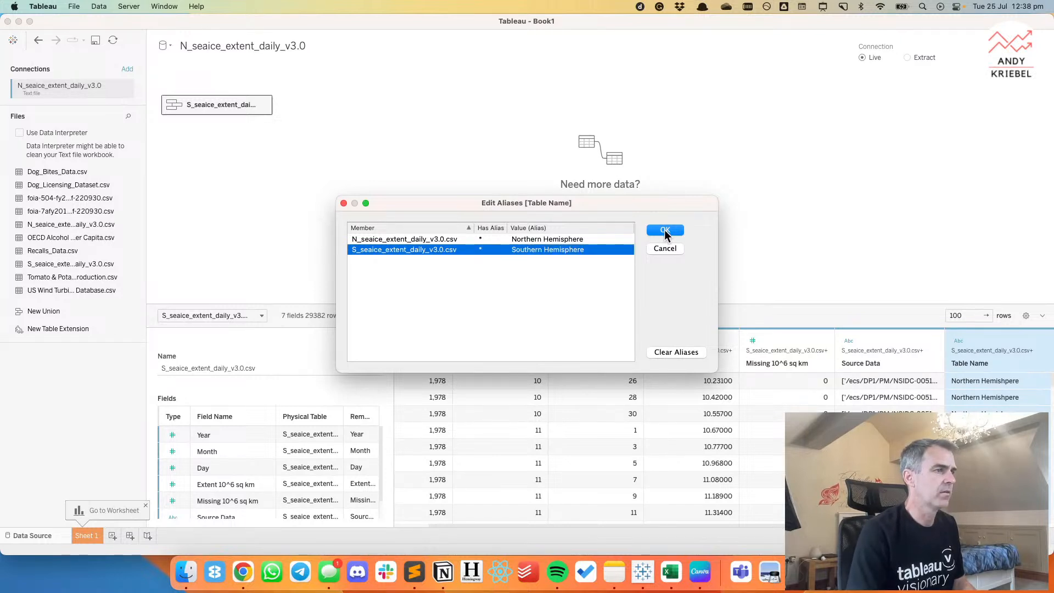
Rename the Table Name field to Hemisphere and hide the Source Data field.
click(1041, 341)
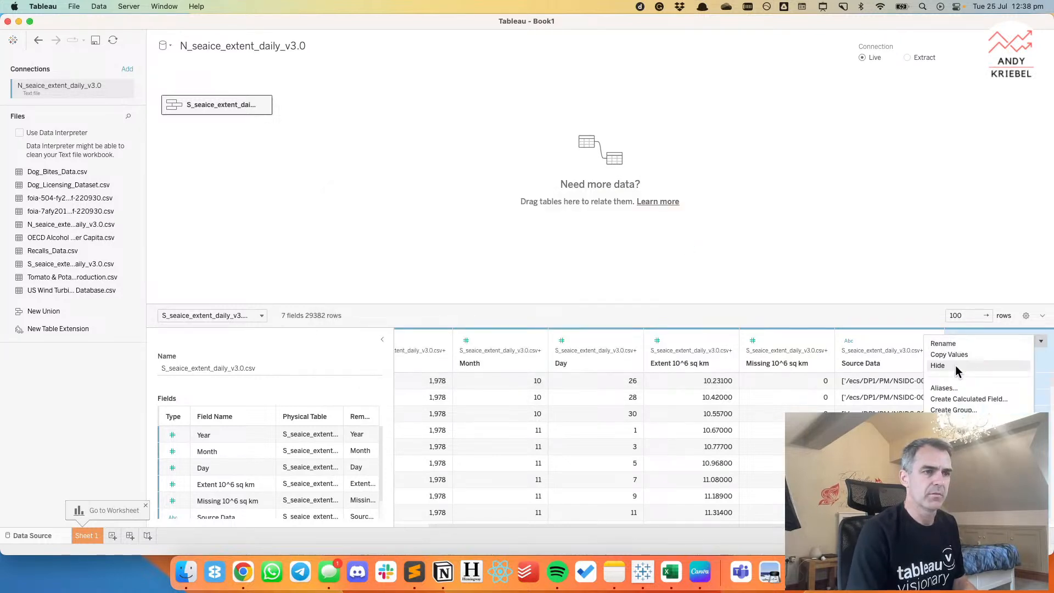
click(941, 344)
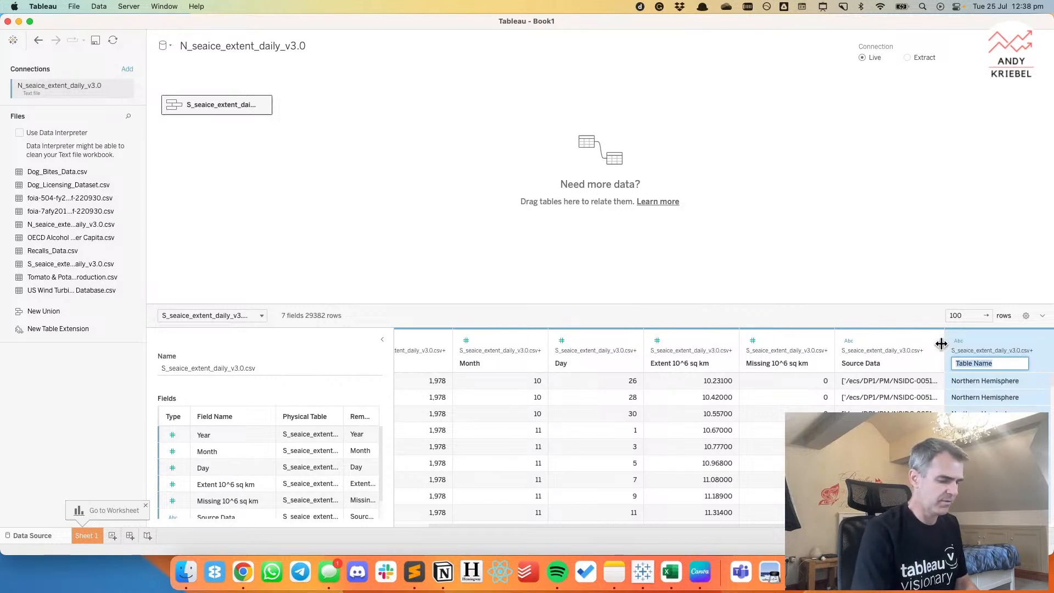
text(Hemisphere)
key(Return)
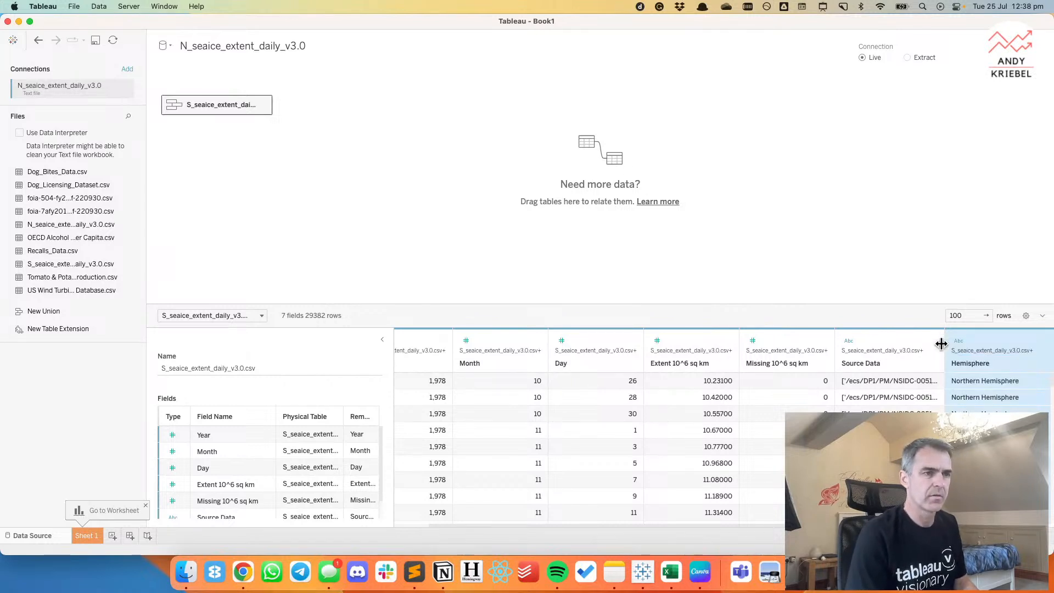
click(931, 341)
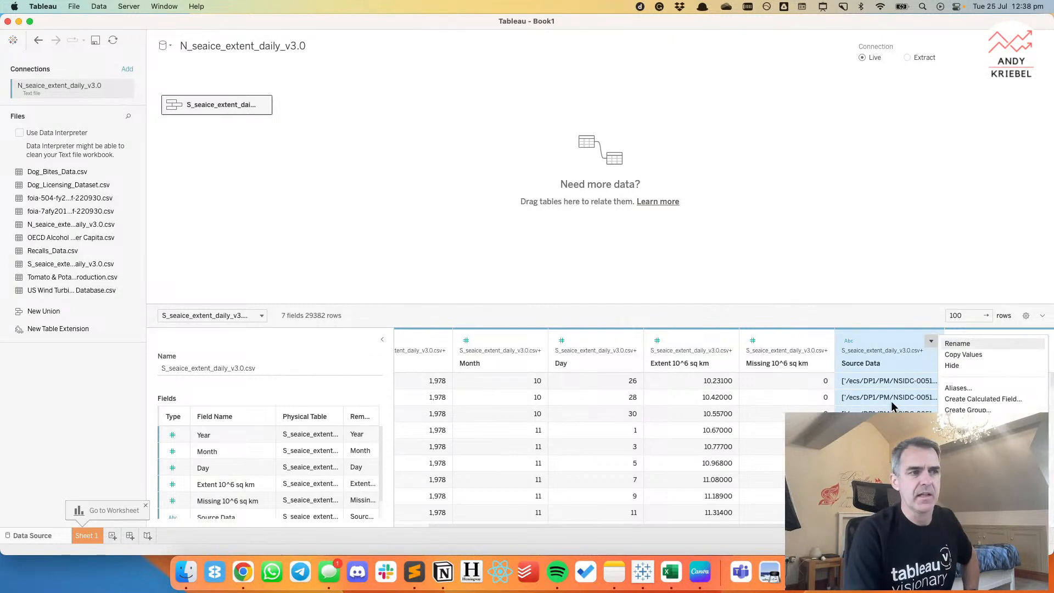
click(969, 368)
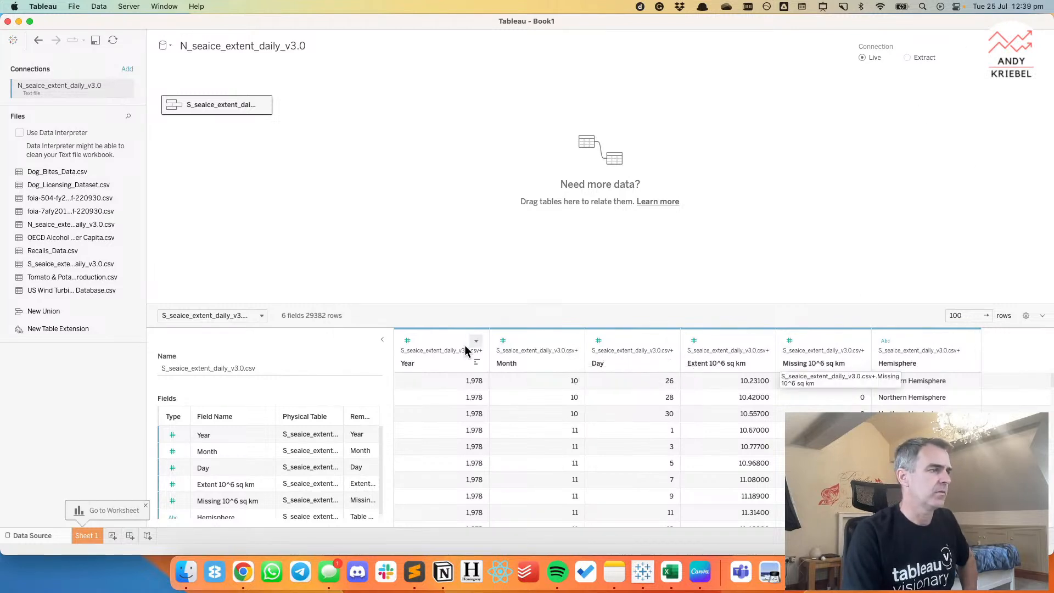
Create a calculated field named Date from the Year field with the formula MAKEDATE([Year],[Month],[Day]).
click(475, 345)
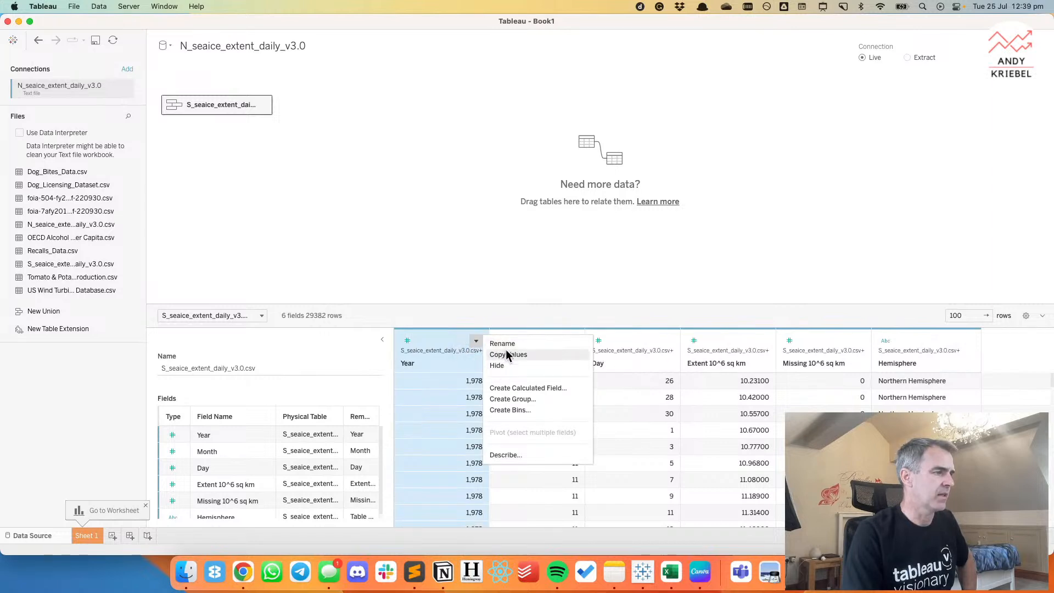
click(515, 384)
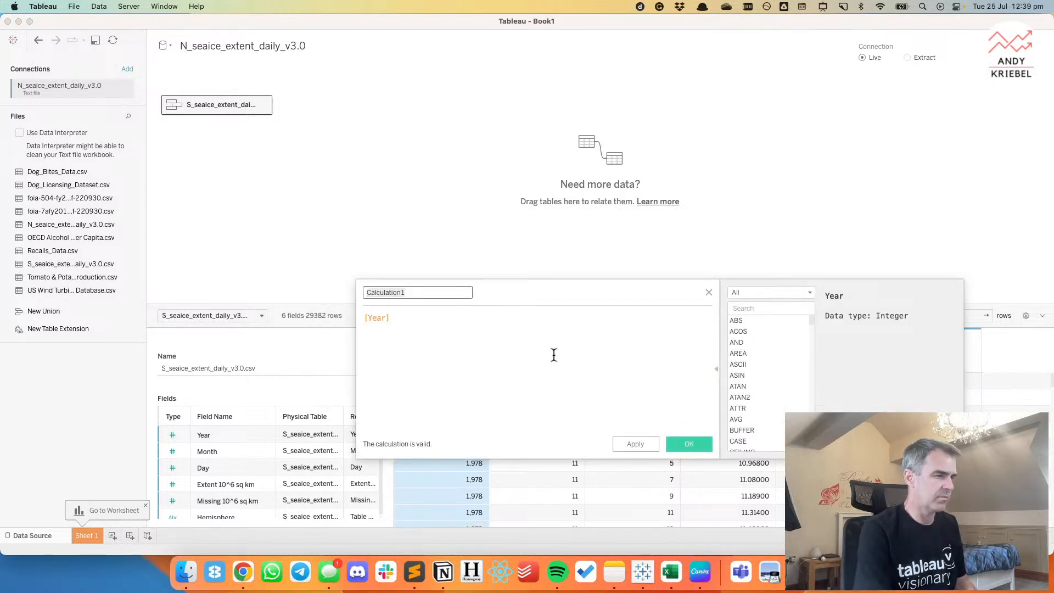
text(Date)
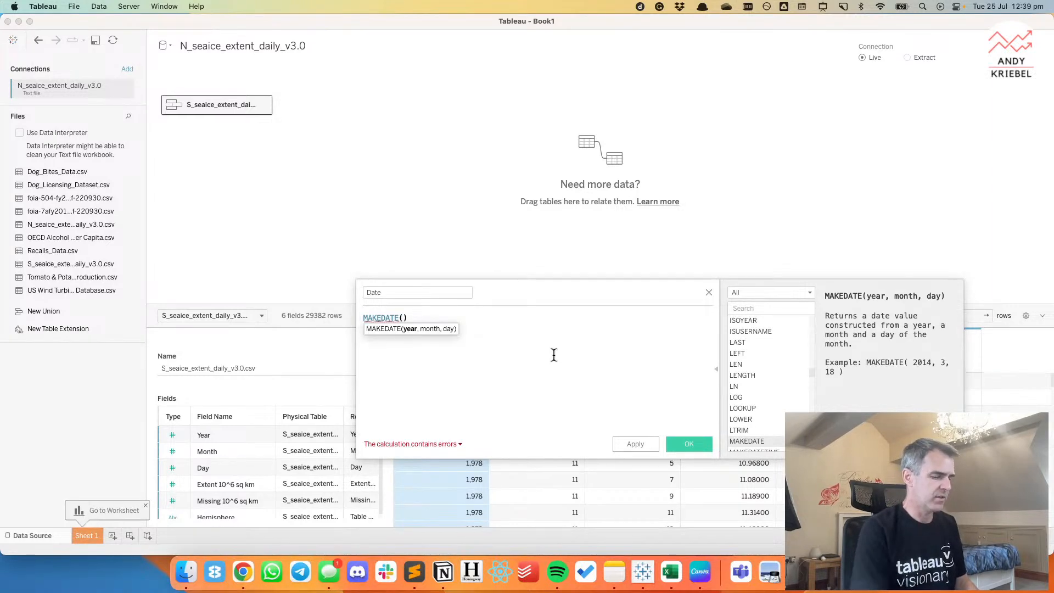
text([Year])
key(Return)
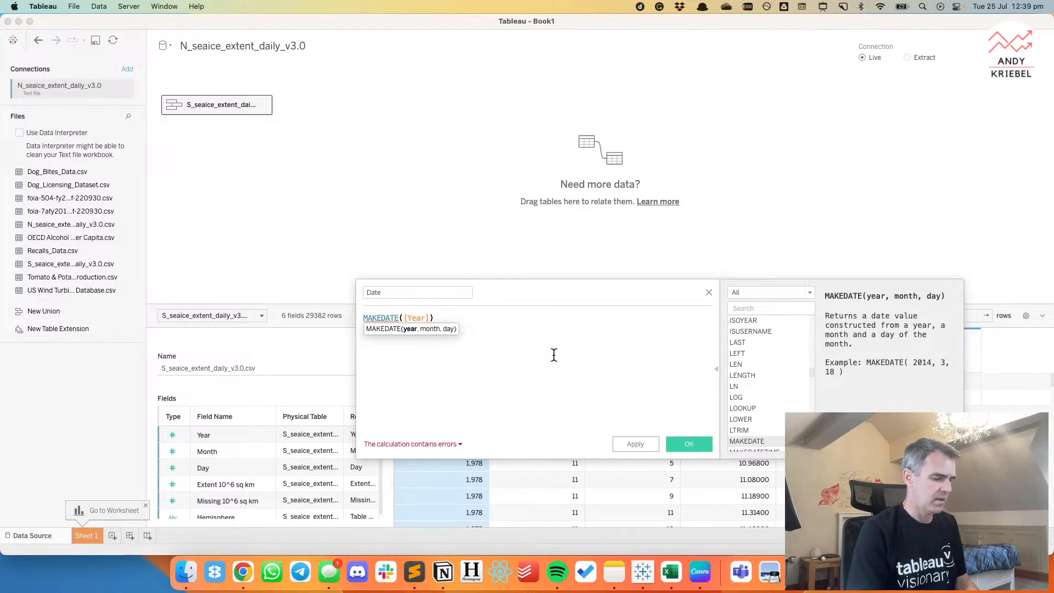
text(,[Month])
key(Return)
text(,day)
key(Return)
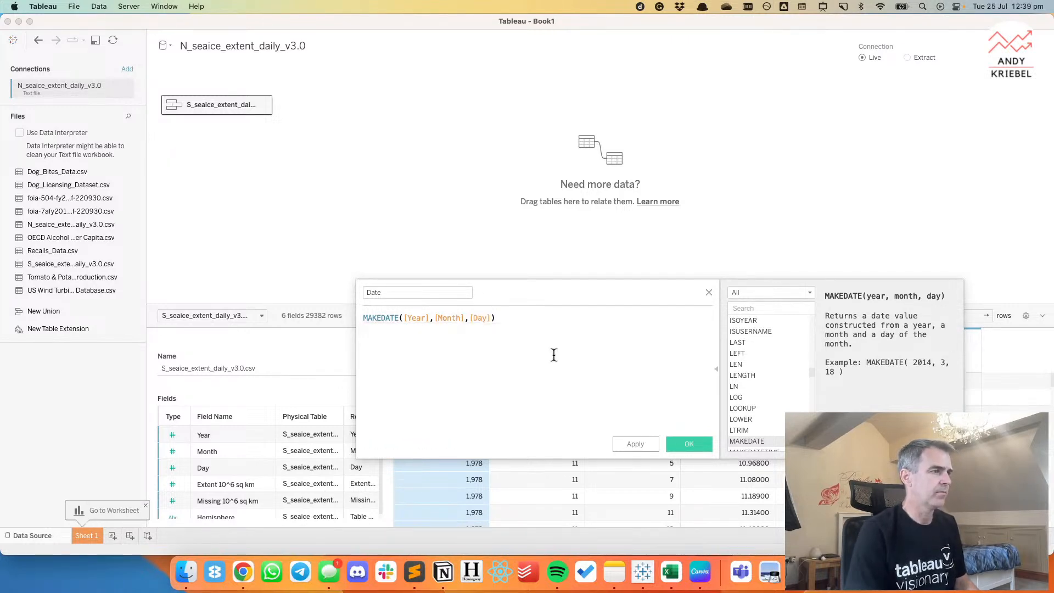
click(688, 445)
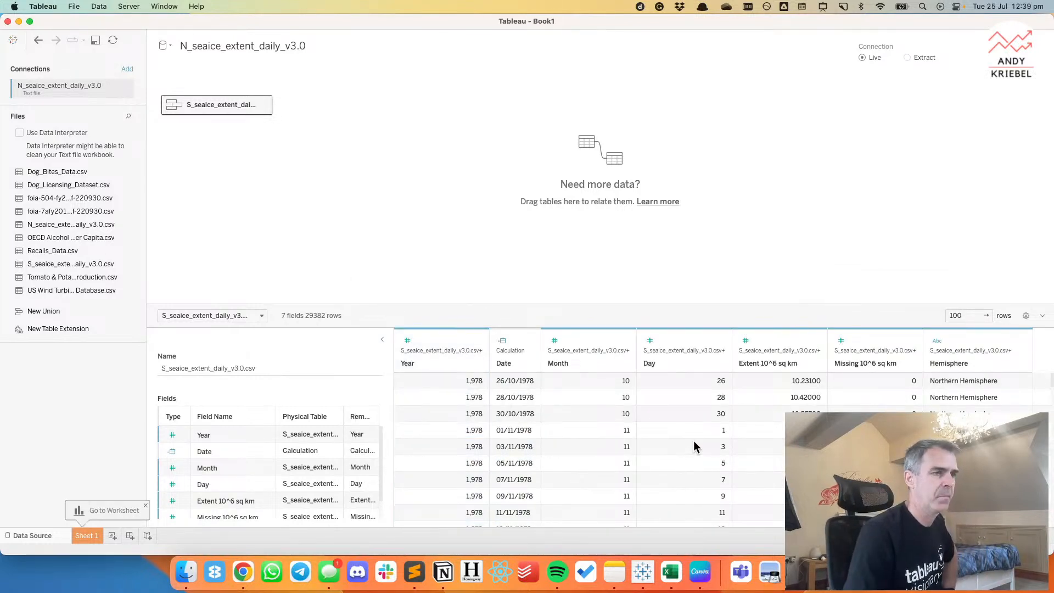
Go to Sheet 1 and turn the Day, Month and Year fields from measures into dimensions.
click(95, 539)
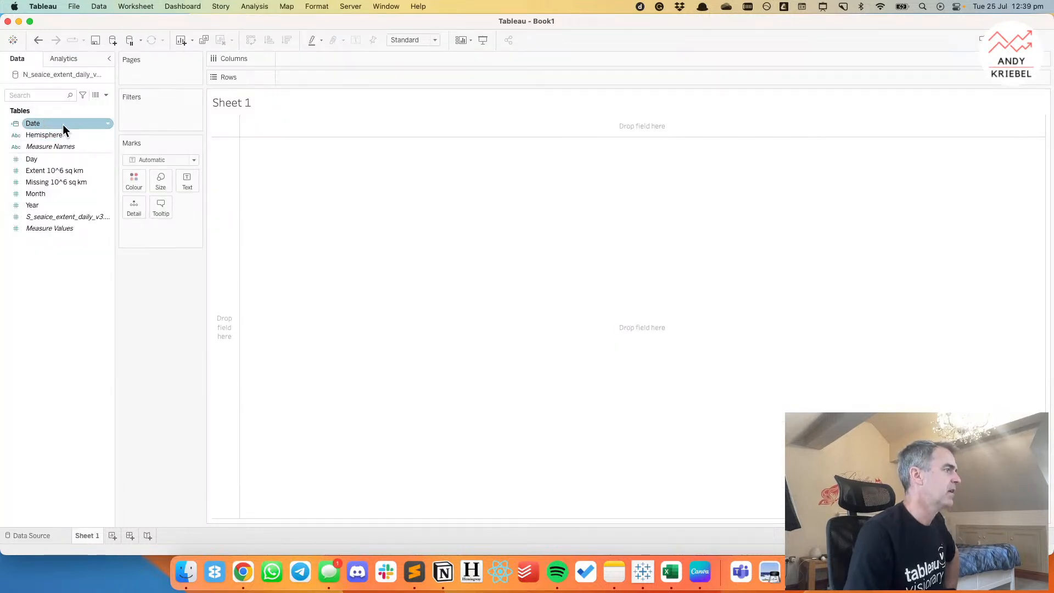
drag(49, 195, 66, 114)
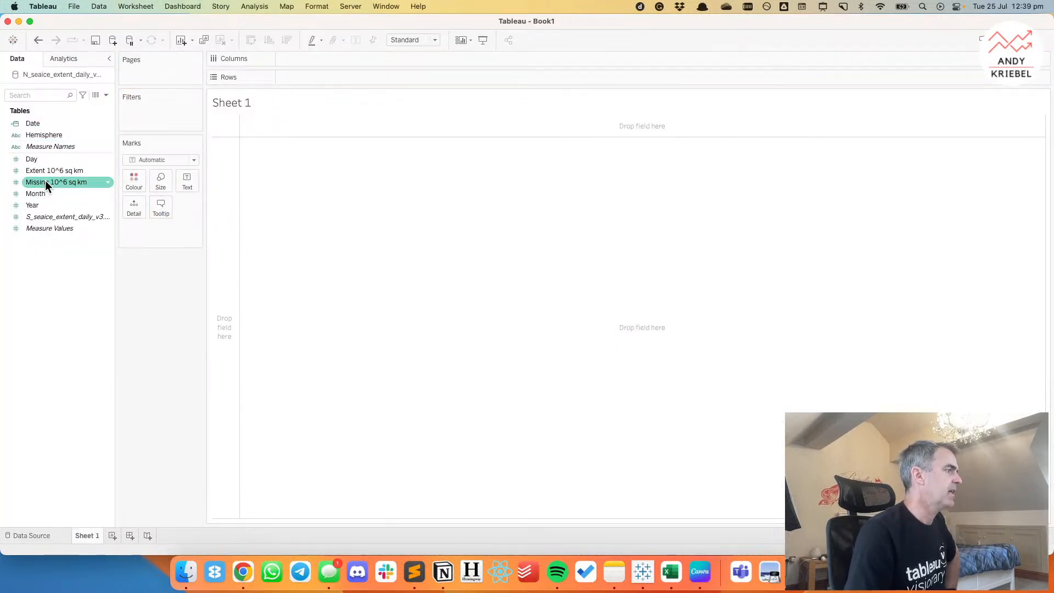
drag(45, 161, 44, 130)
drag(43, 193, 41, 164)
click(38, 203)
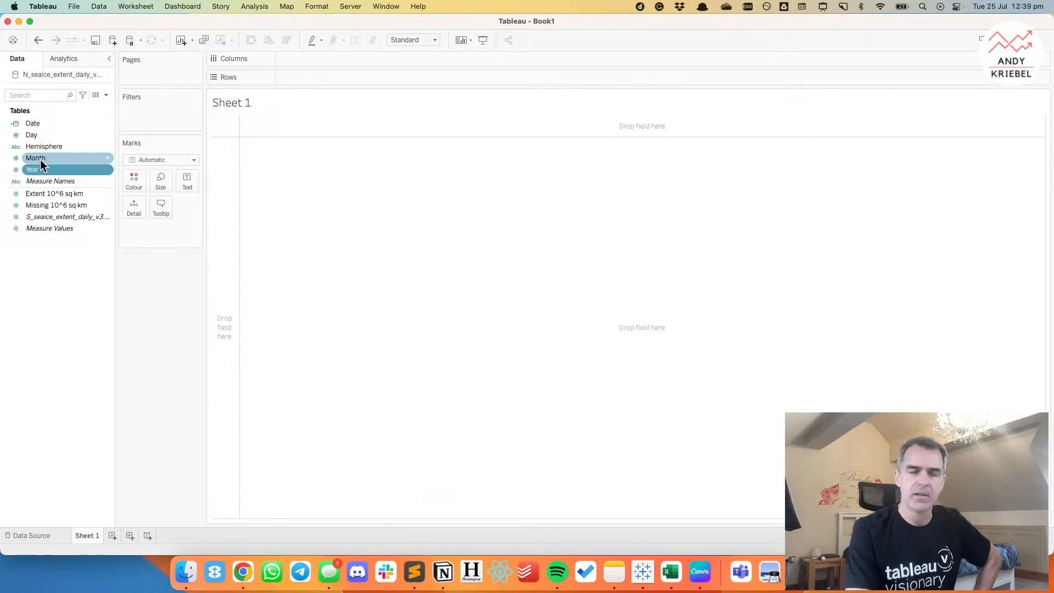
Plot Extent 10^6 sq km on Rows against Year on Columns, with Year set to continuous.
click(52, 170)
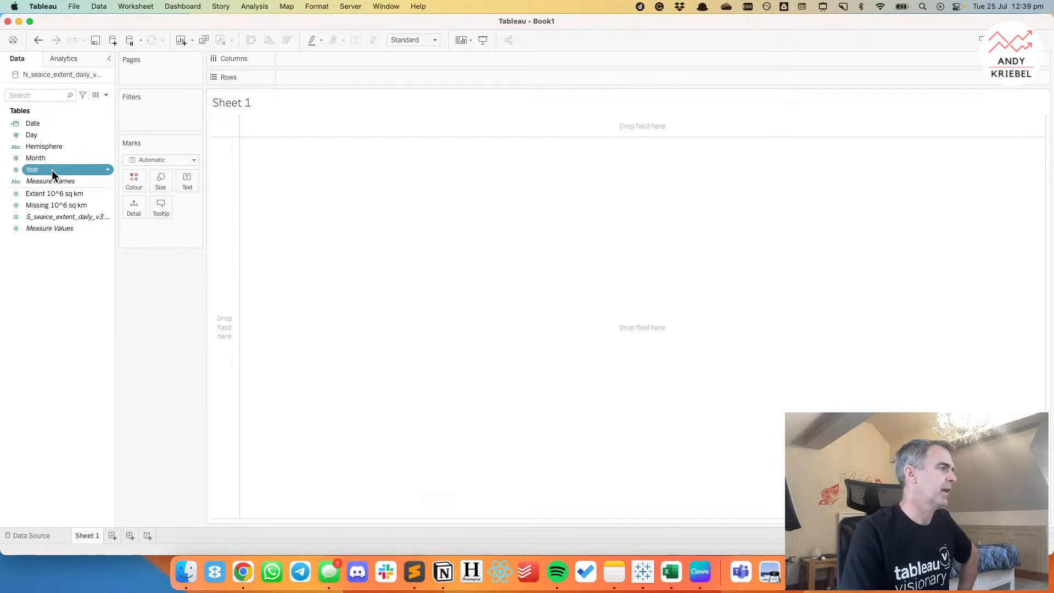
drag(51, 169, 324, 60)
click(350, 58)
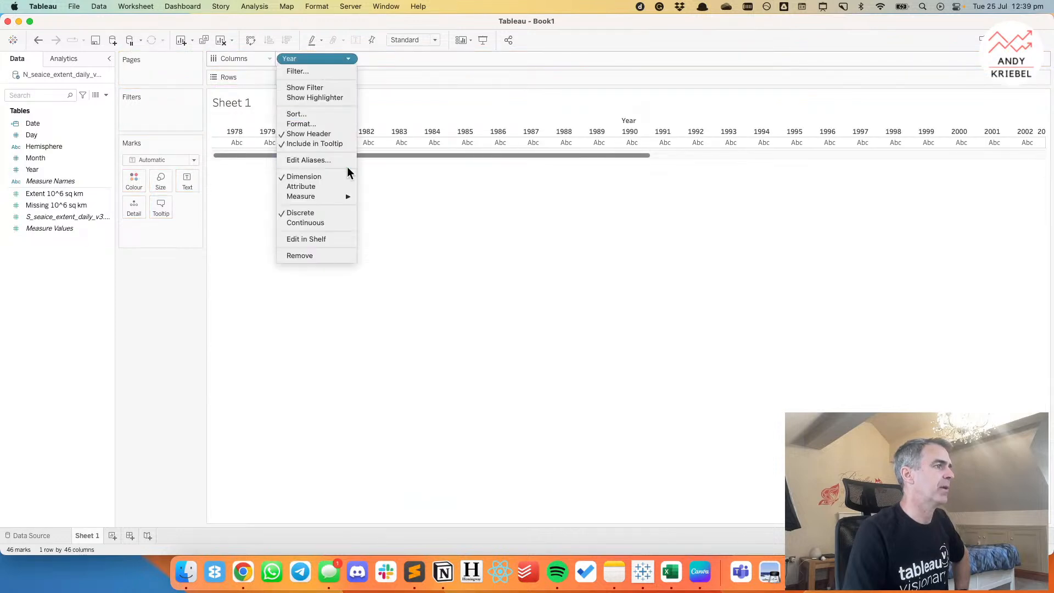
click(321, 222)
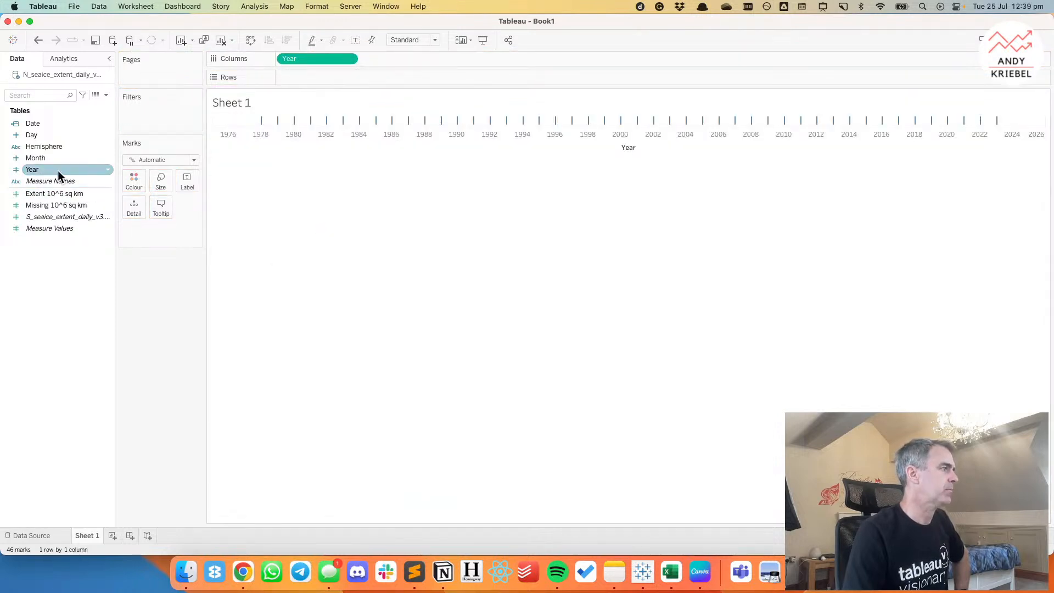
click(54, 195)
drag(53, 195, 311, 71)
Open the default aggregation options of Extent 10^6 sq km and remove the measure from Rows.
right_click(48, 193)
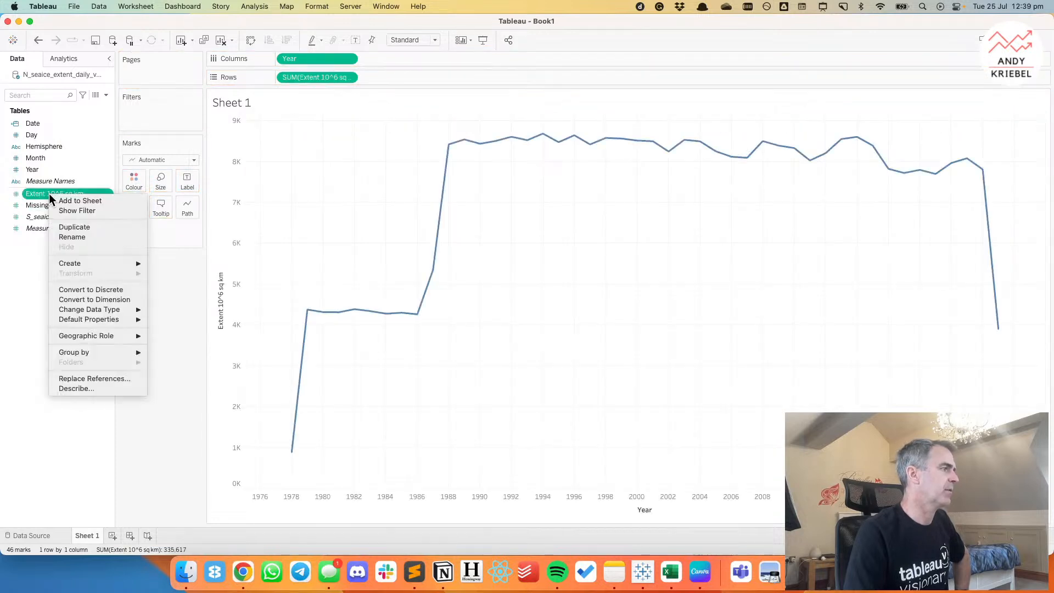
mouse_move(96, 320)
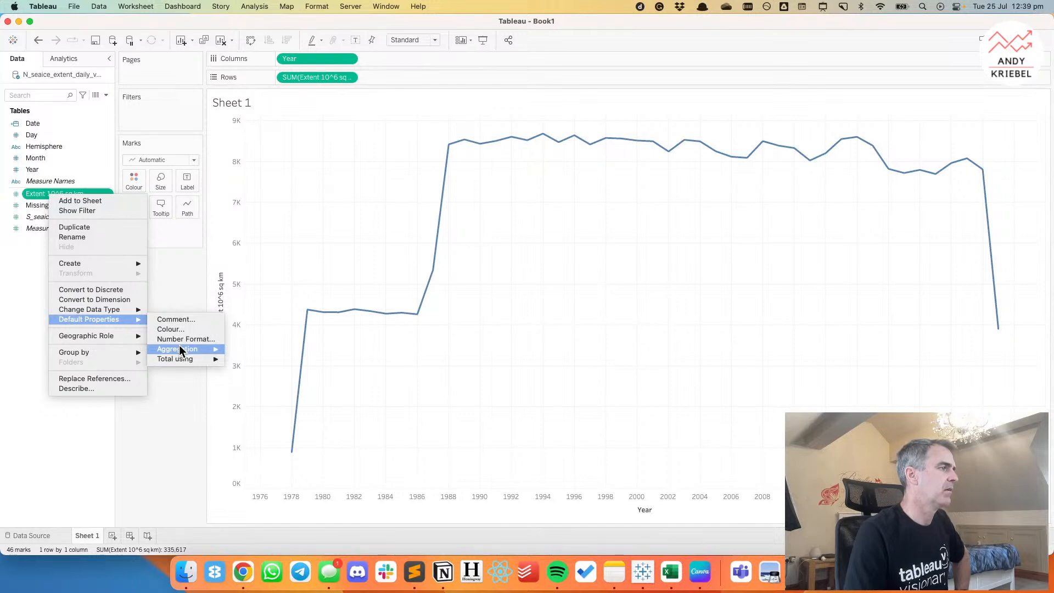
drag(314, 78, 124, 284)
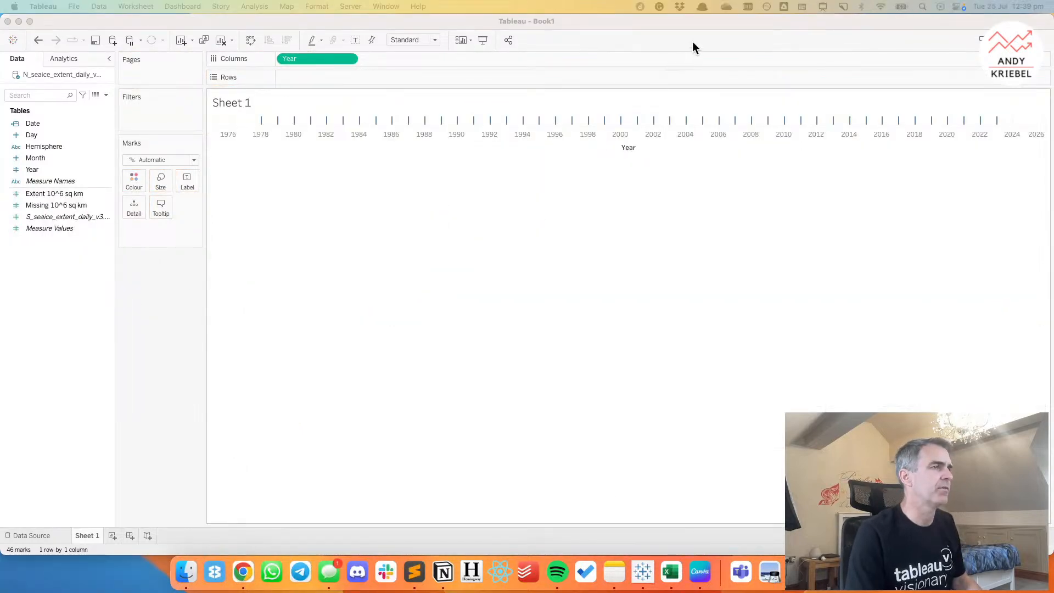
Switch to Chrome, return to the Makeover Monday data sets list, open week 30's Daily Sea Ice Extent article and examine its Antarctic sea ice chart.
key(super+Tab)
click(196, 297)
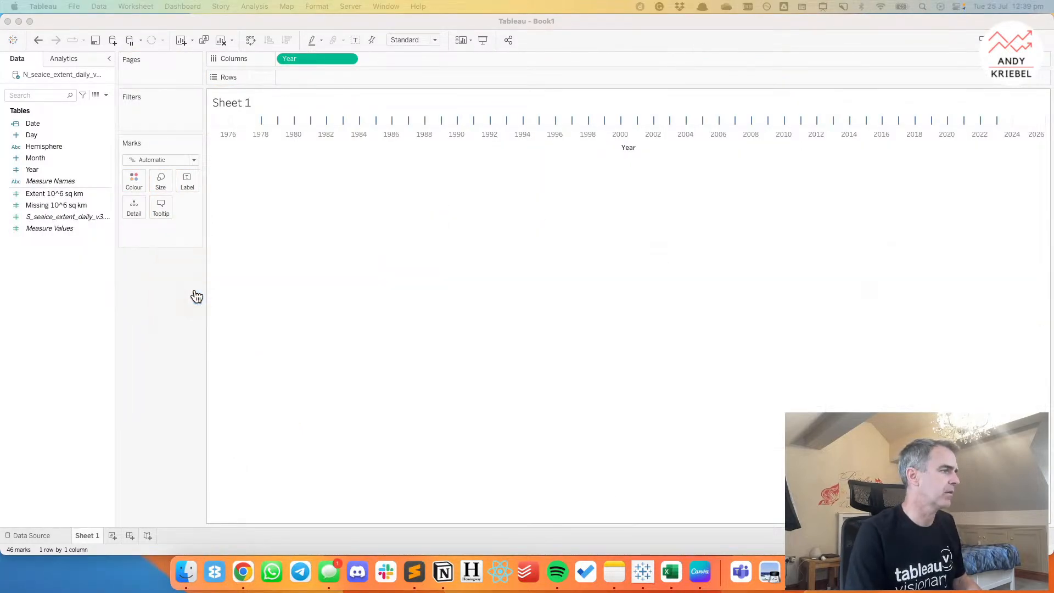
click(252, 570)
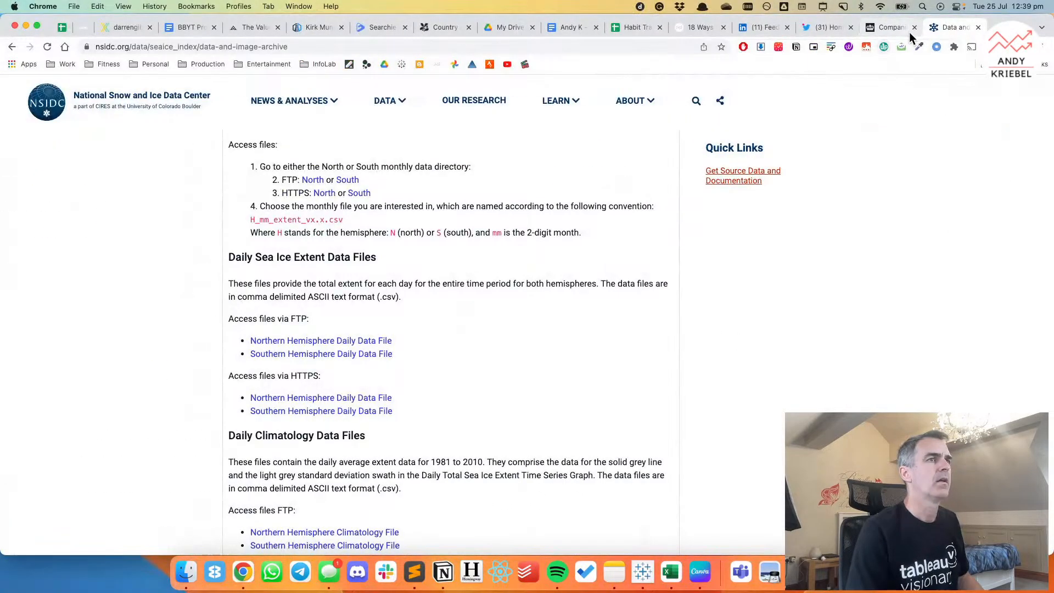
click(10, 50)
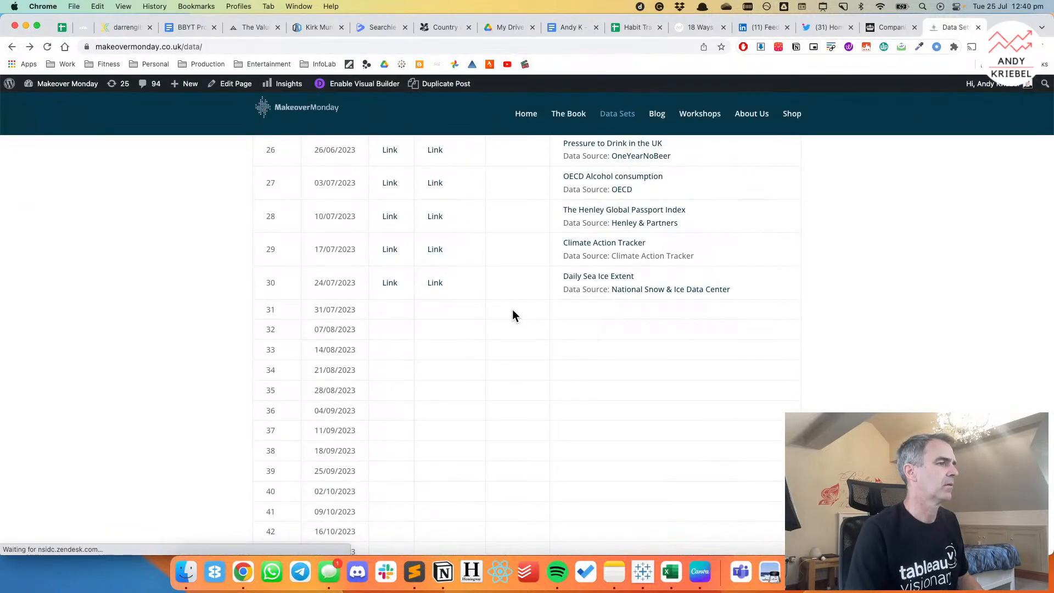
click(612, 267)
scroll(596, 323, down, 20)
scroll(595, 319, up, 8)
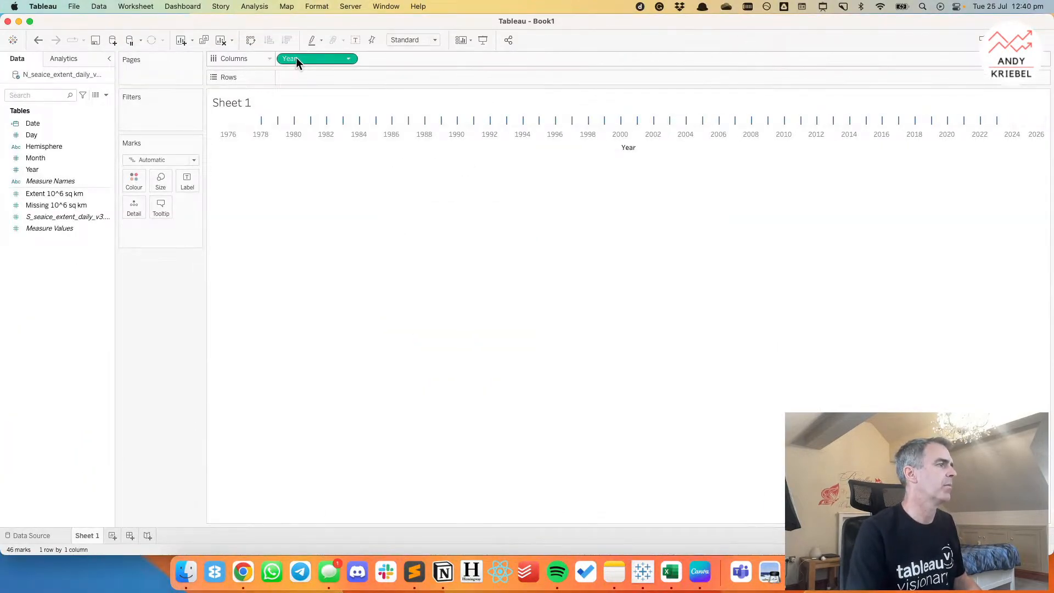
Switch back to Tableau and clear Year from Columns on Sheet 1.
drag(295, 57, 25, 187)
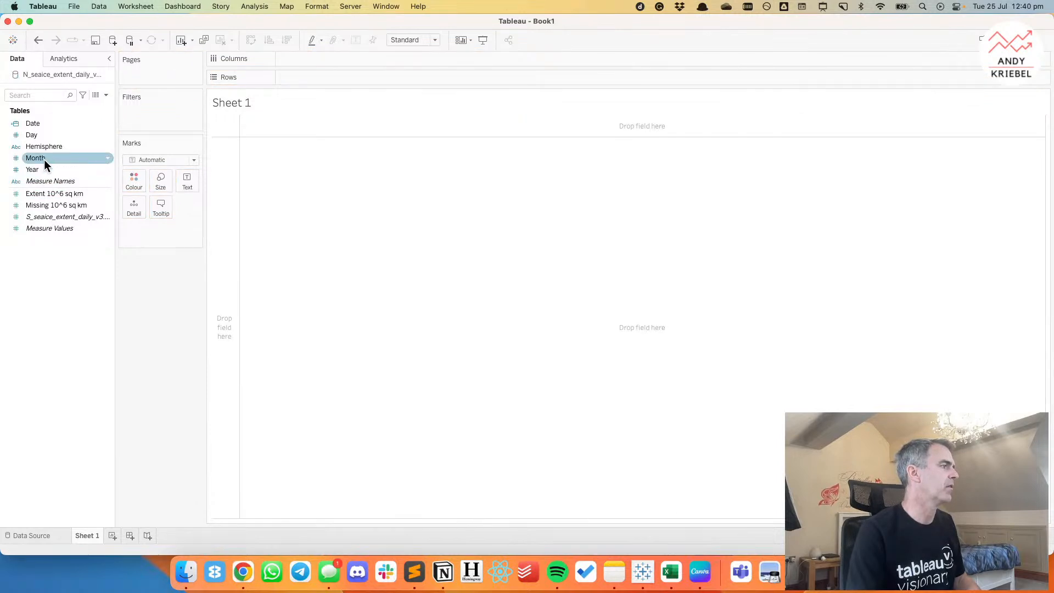
Place Date on Columns as discrete MONTH(Date), checking the time axis of the Guardian's Antarctic sea ice chart in Chrome.
drag(44, 124, 363, 60)
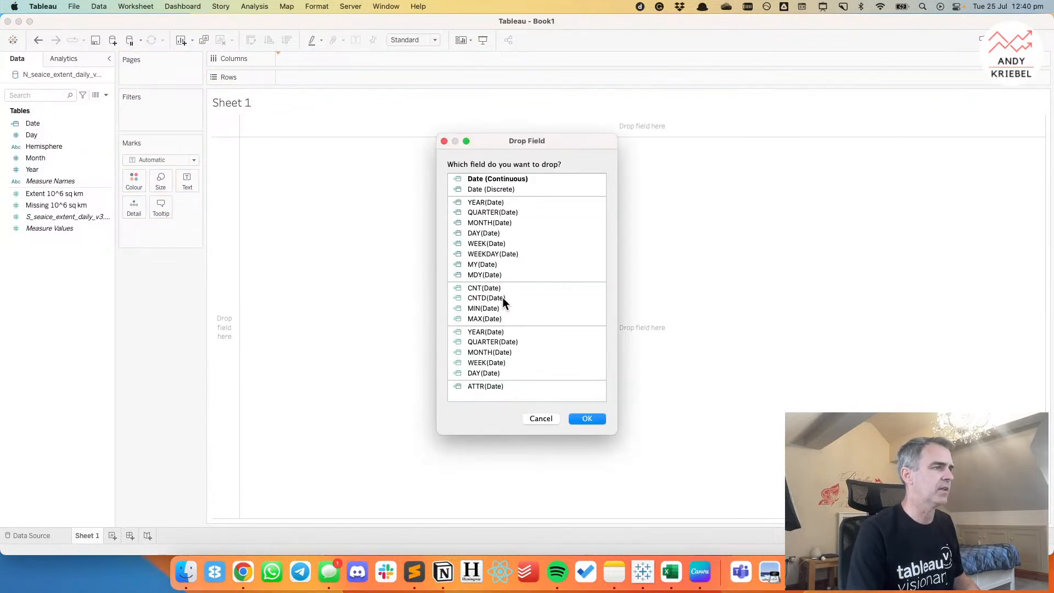
click(483, 224)
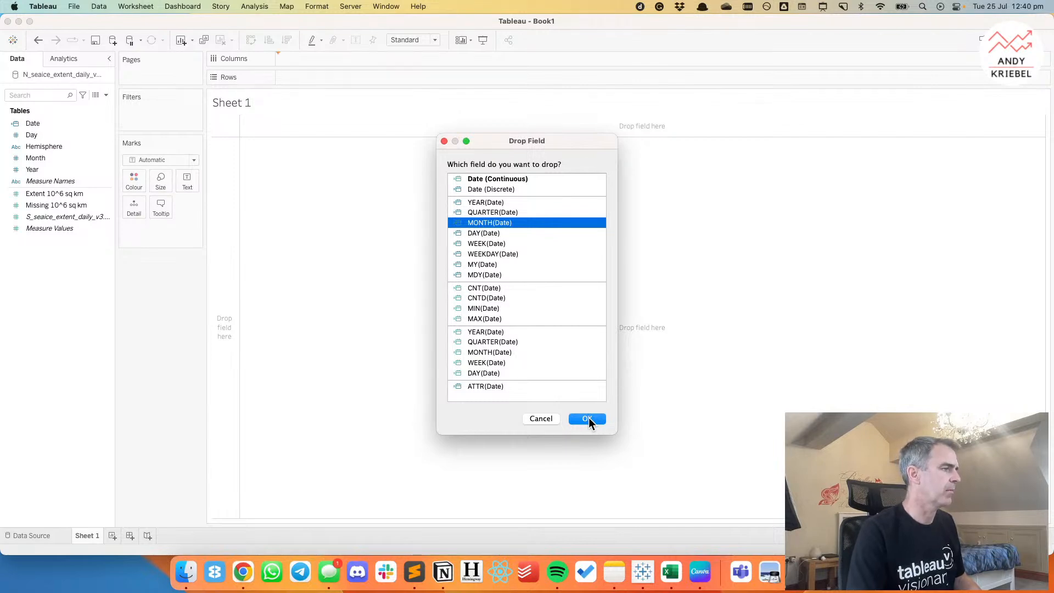
click(243, 571)
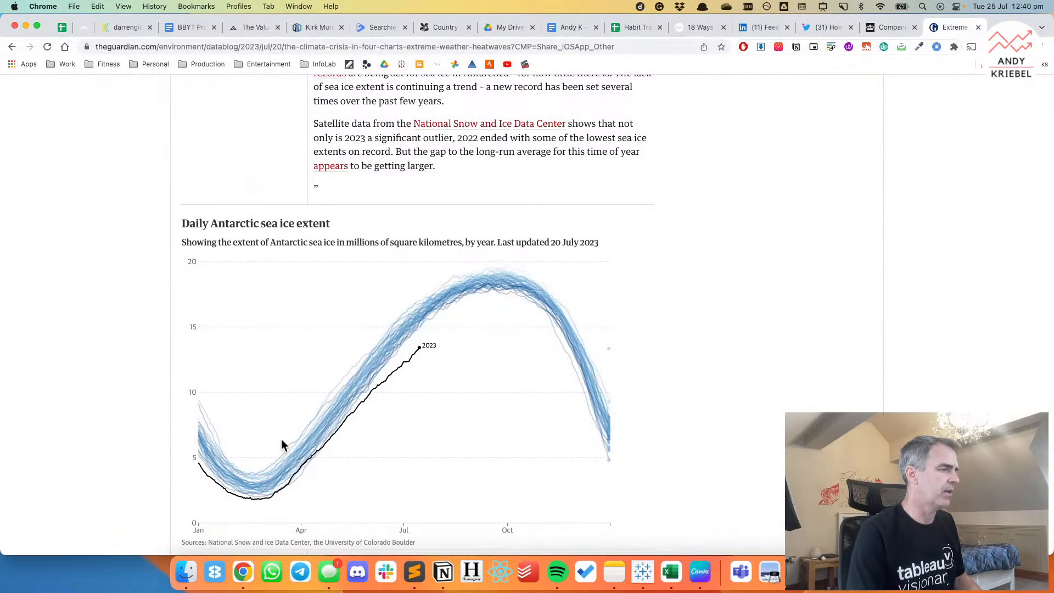
key(super+Tab)
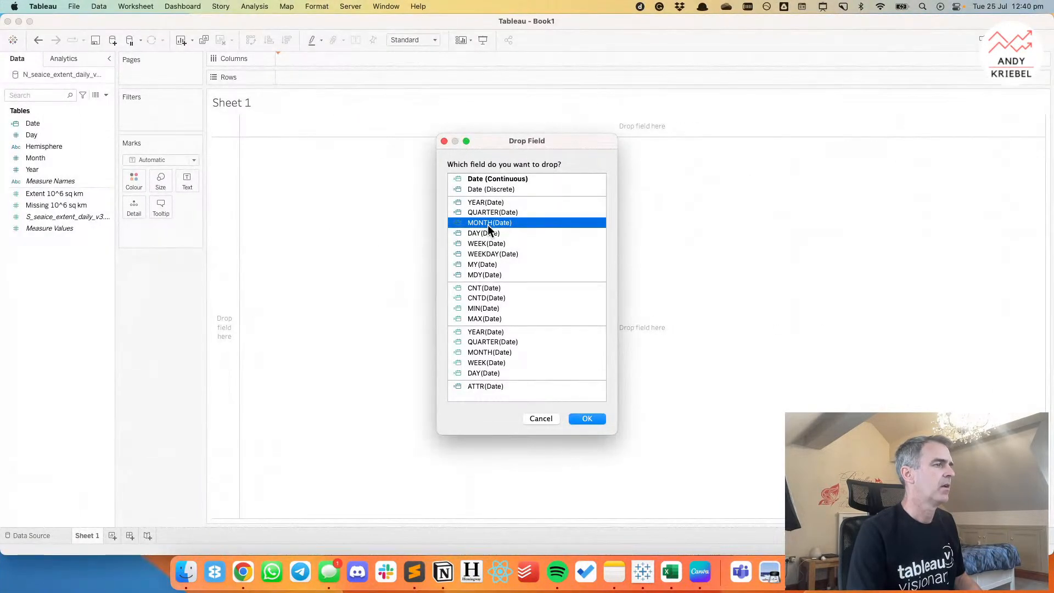
click(578, 419)
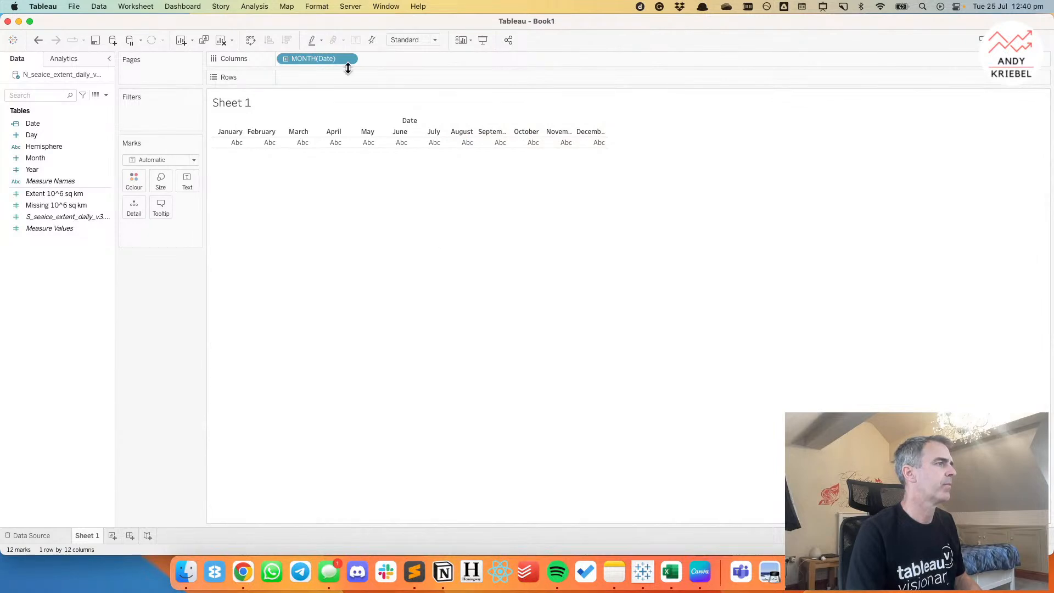
Fit the sheet to Entire View and hide the Date field label above the month headers.
click(401, 44)
click(415, 73)
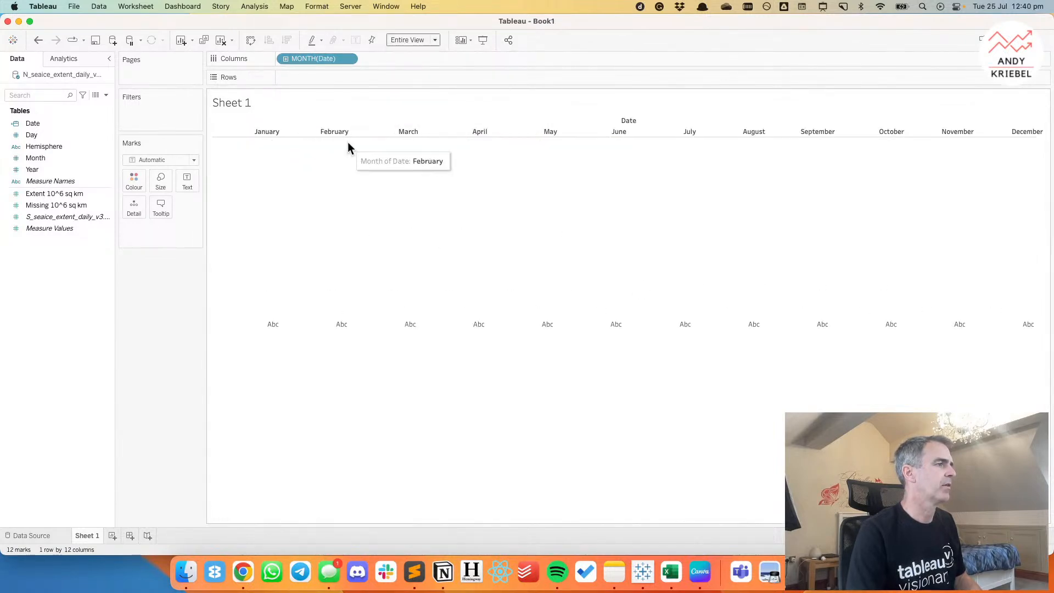
right_click(604, 122)
click(624, 140)
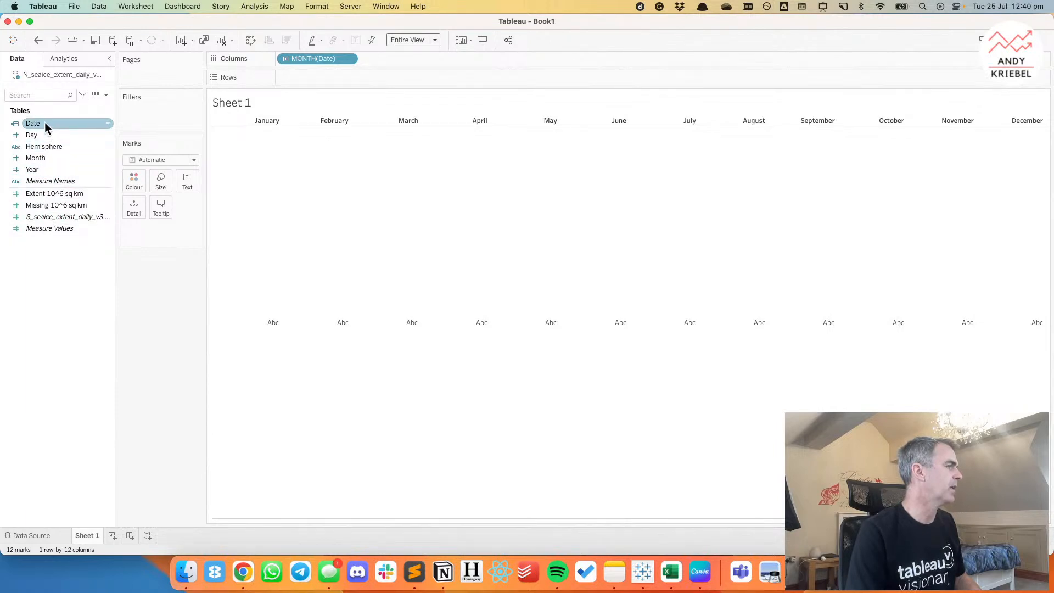
Add Date as YEAR(Date) to Detail and place Extent 10^6 sq km on Rows to draw one line per year.
drag(46, 127, 134, 208)
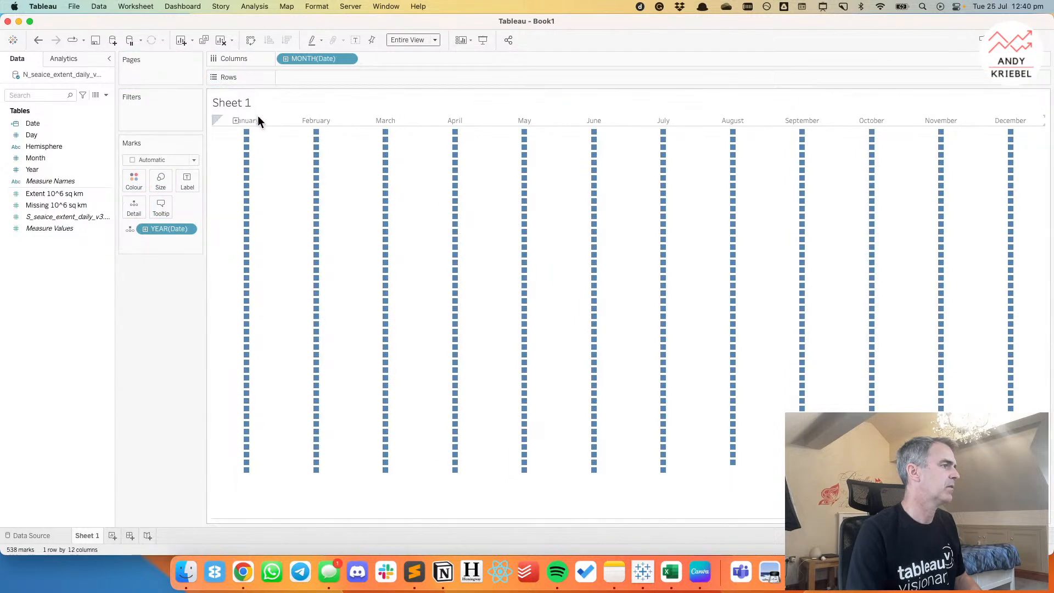
mouse_move(247, 165)
drag(51, 193, 314, 80)
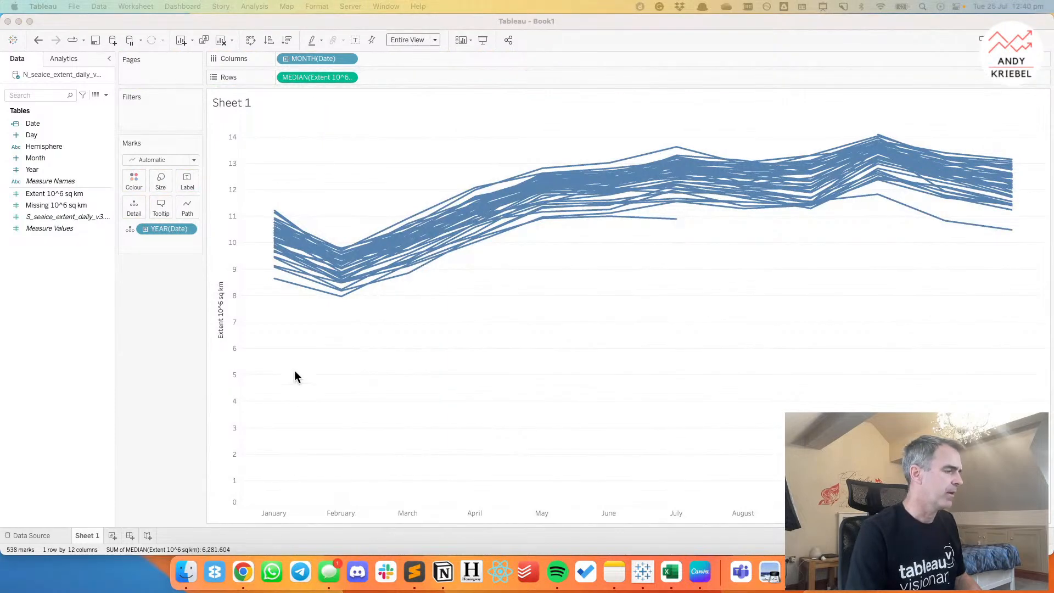
Check the Guardian chart in Chrome, return to Tableau, try Sum for the extent measure and settle on Average.
click(243, 572)
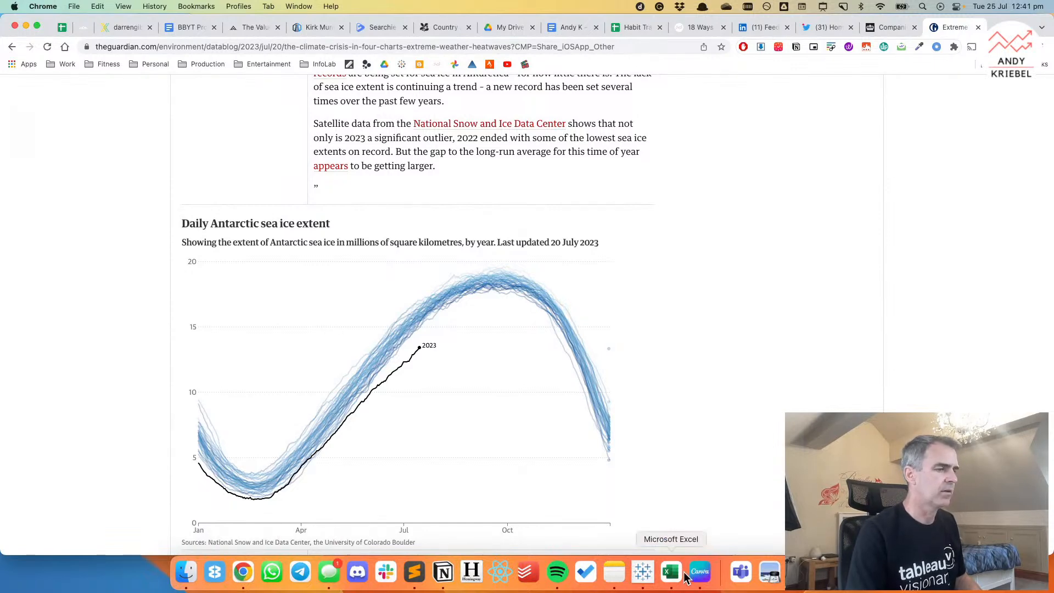
click(643, 572)
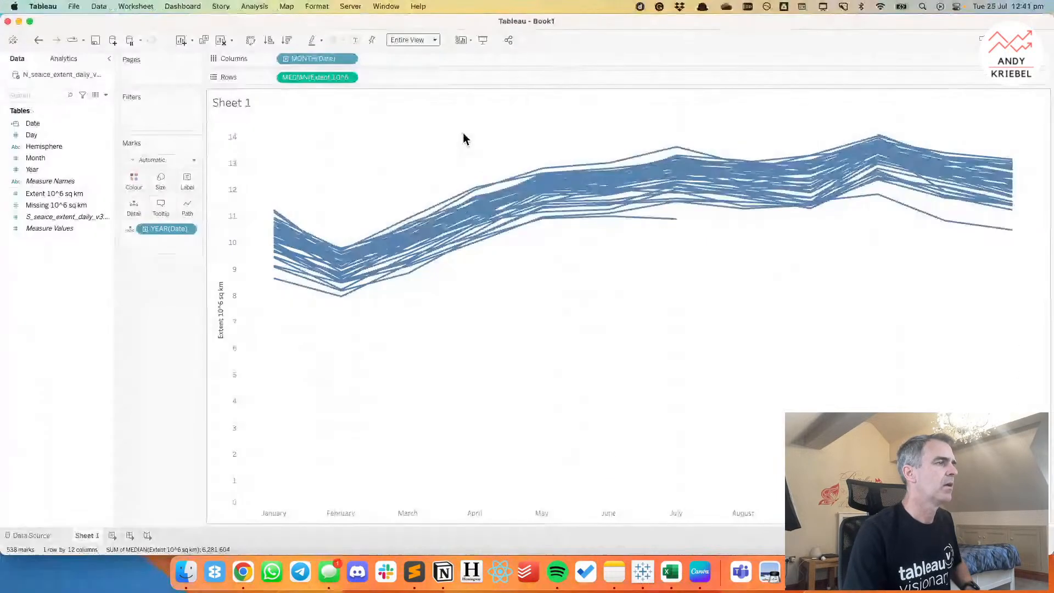
click(348, 78)
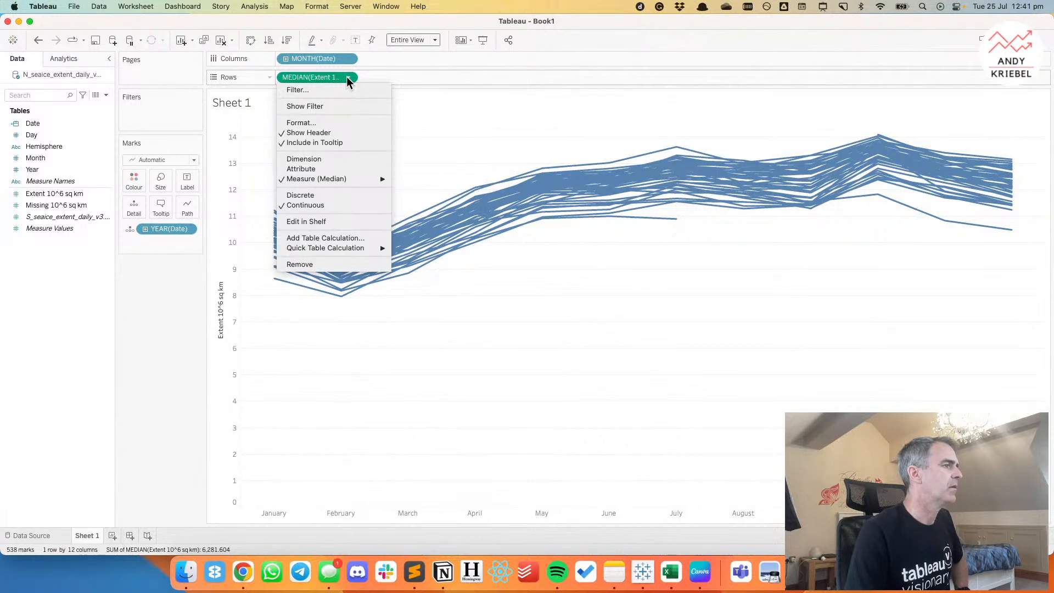
mouse_move(364, 182)
click(416, 179)
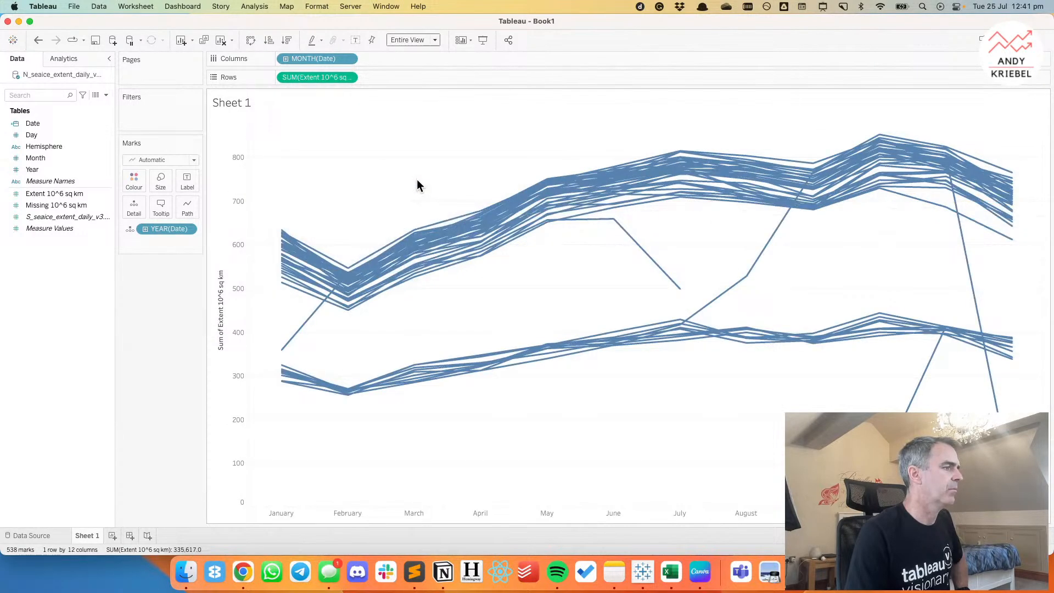
click(348, 77)
mouse_move(368, 180)
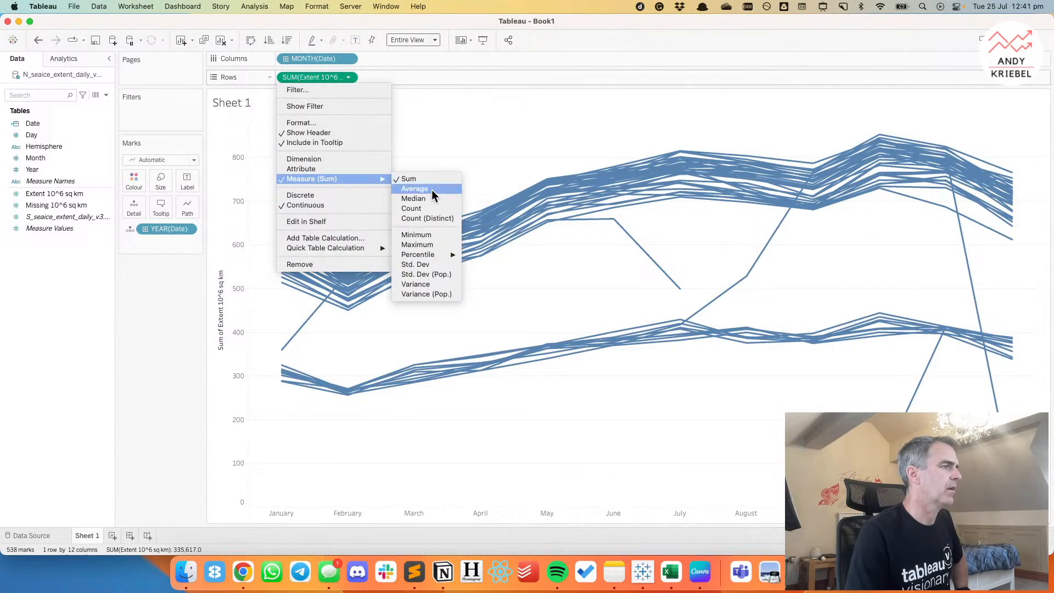
click(431, 190)
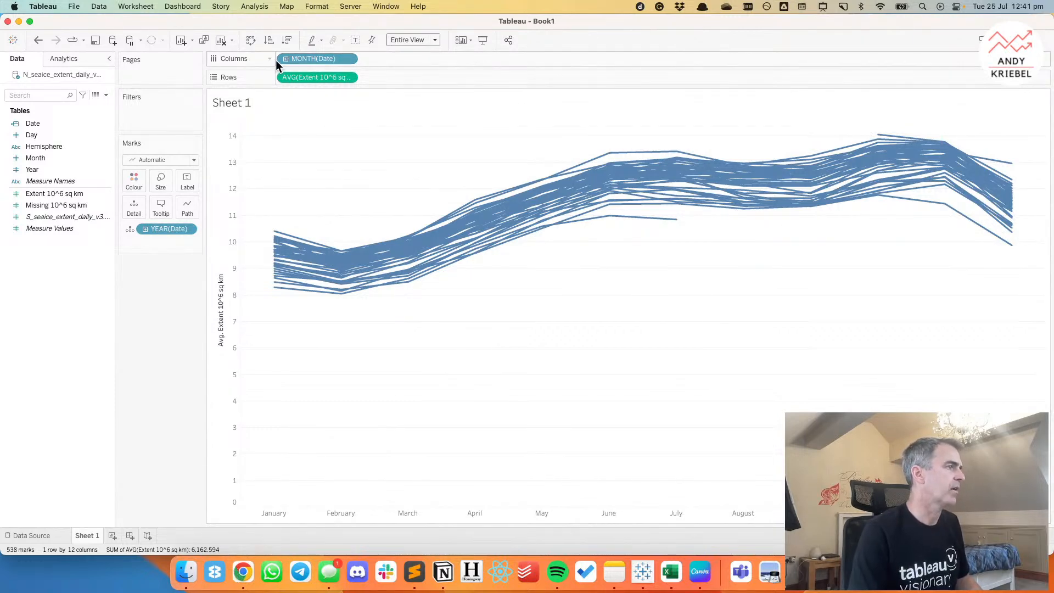
Compare with the Guardian chart in Chrome again, return to Tableau and remove MONTH(Date) from Columns.
click(243, 573)
click(243, 571)
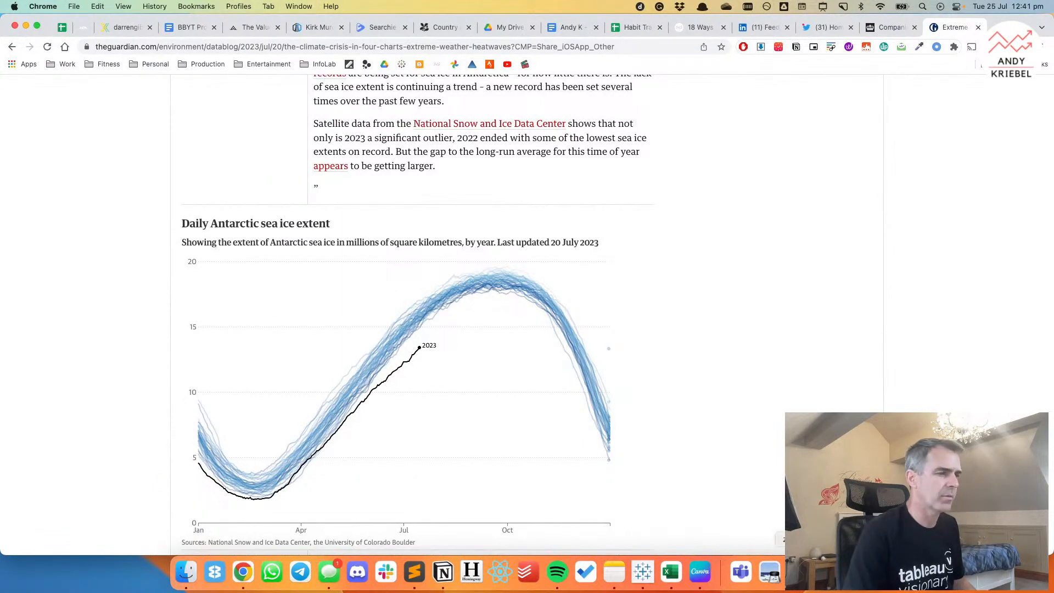
click(642, 572)
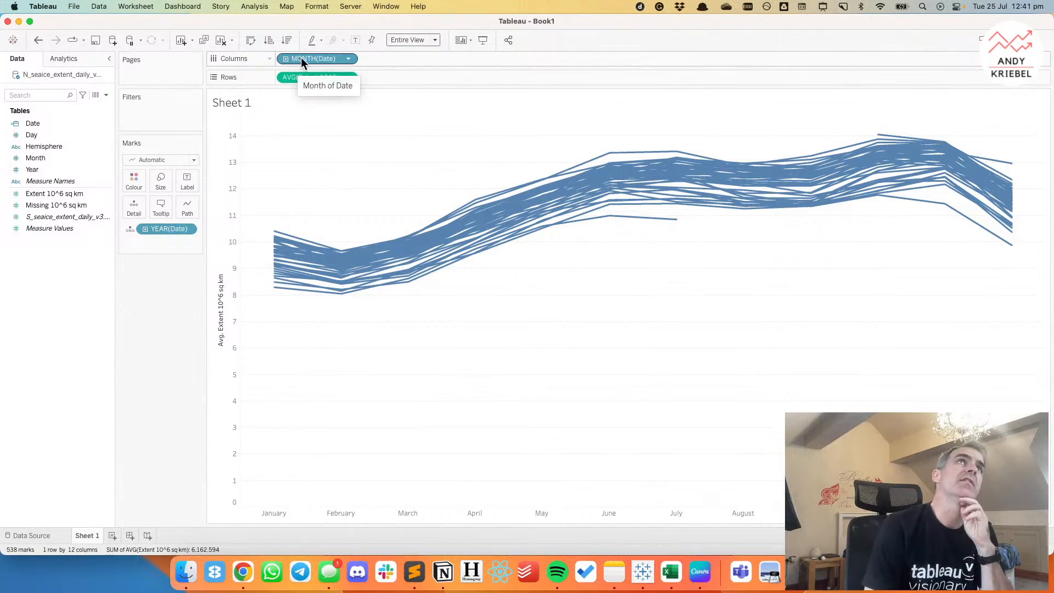
drag(301, 57, 137, 296)
Start a new calculated field and name it Day of Year.
right_click(59, 255)
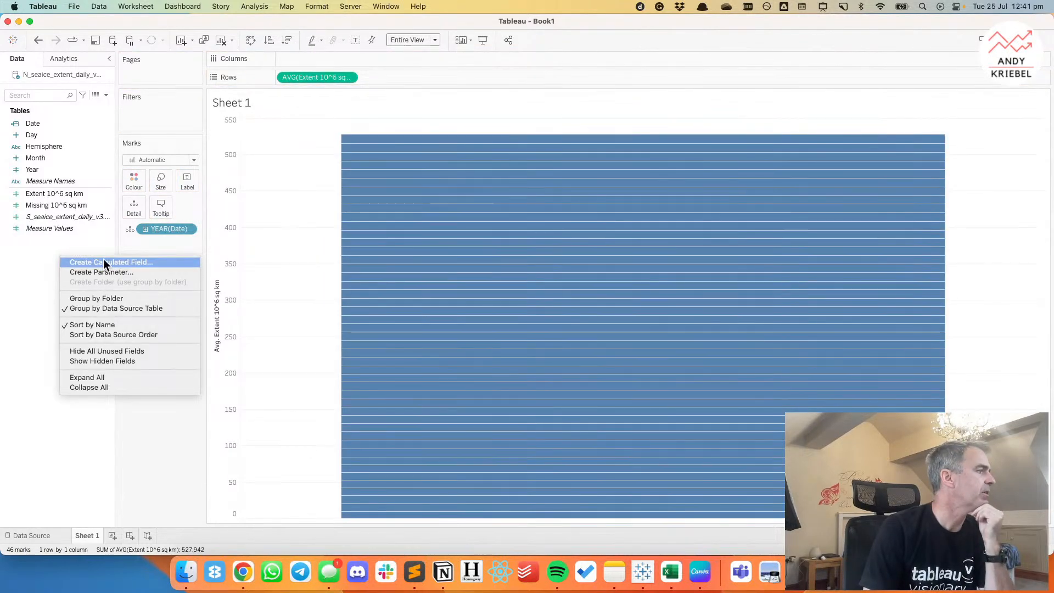
click(104, 261)
text(Day)
click(538, 362)
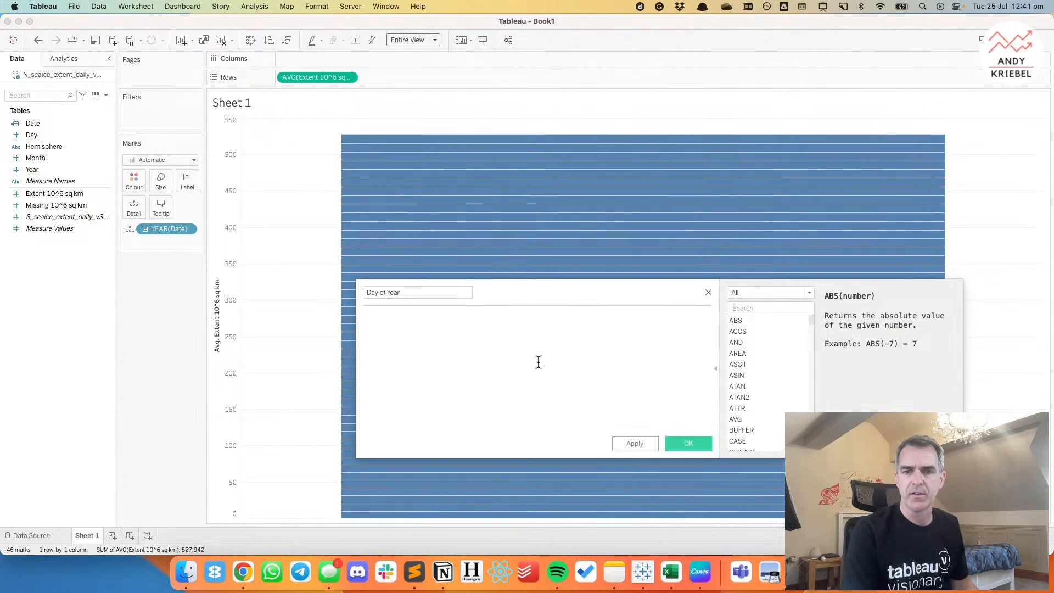
Define the Day of Year calculation as DATEPART('dayofyear',[Date]) and save it.
text(date)
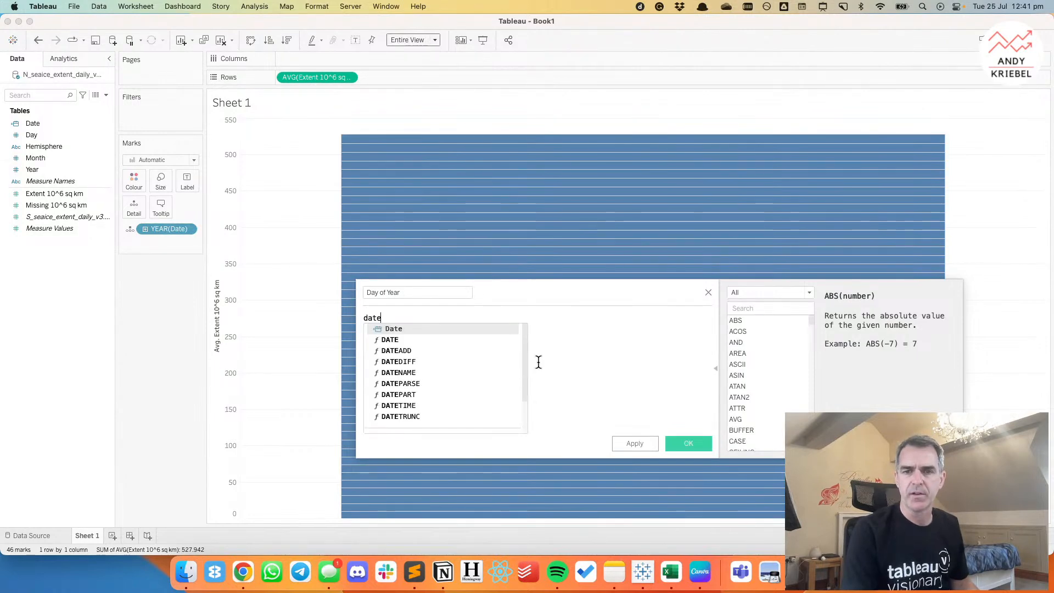
key(Down)
key(Down)
key(Down)
key(Down)
key(Down)
key(Down)
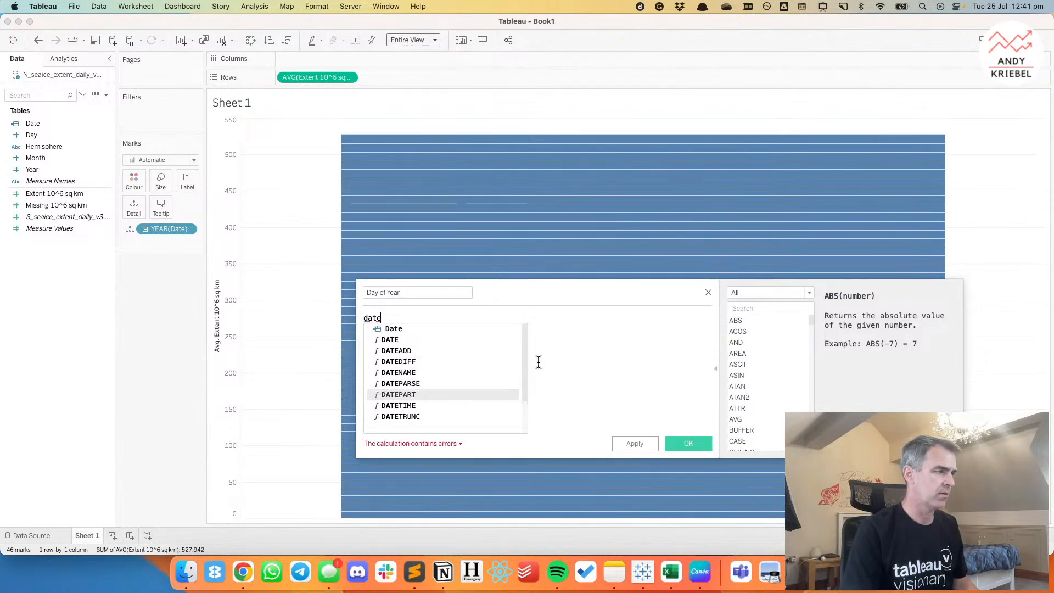
key(Return)
text('d)
text(ayofyear')
text(,dat)
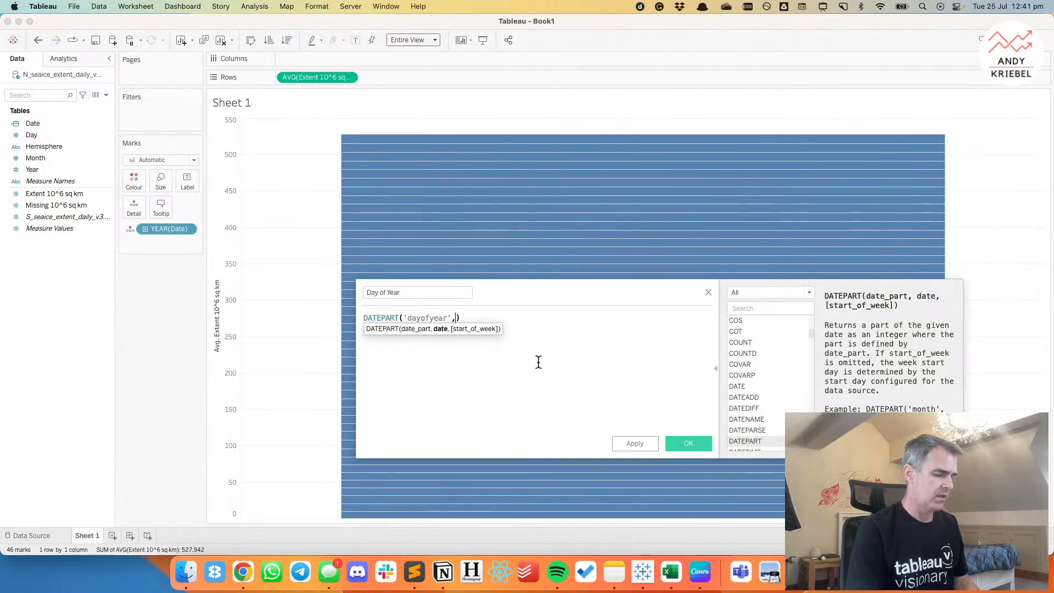
key(Return)
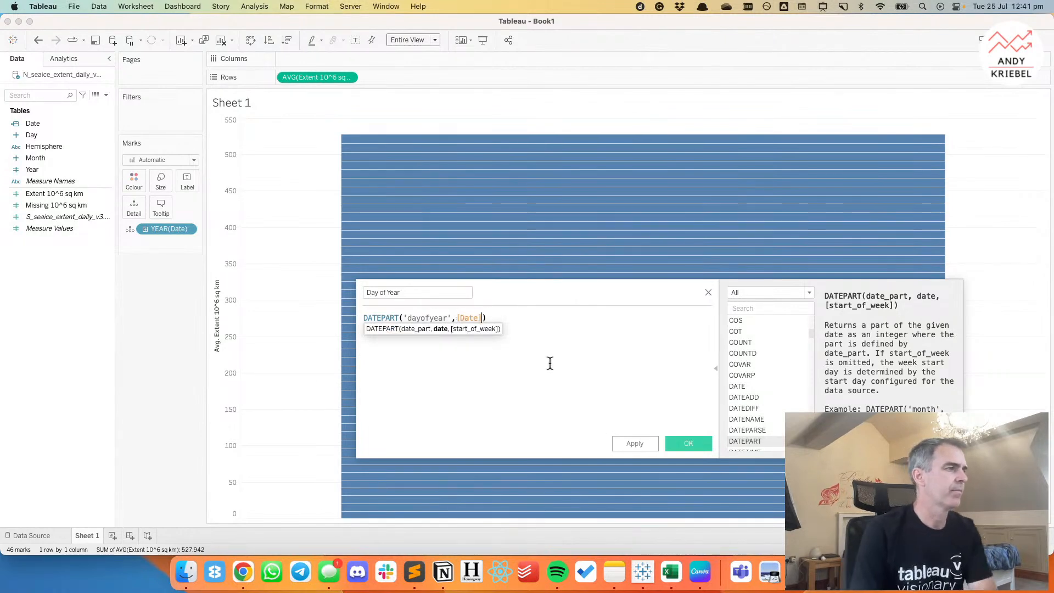
click(690, 443)
Make Day of Year a continuous dimension and place it on Columns.
drag(51, 193, 55, 154)
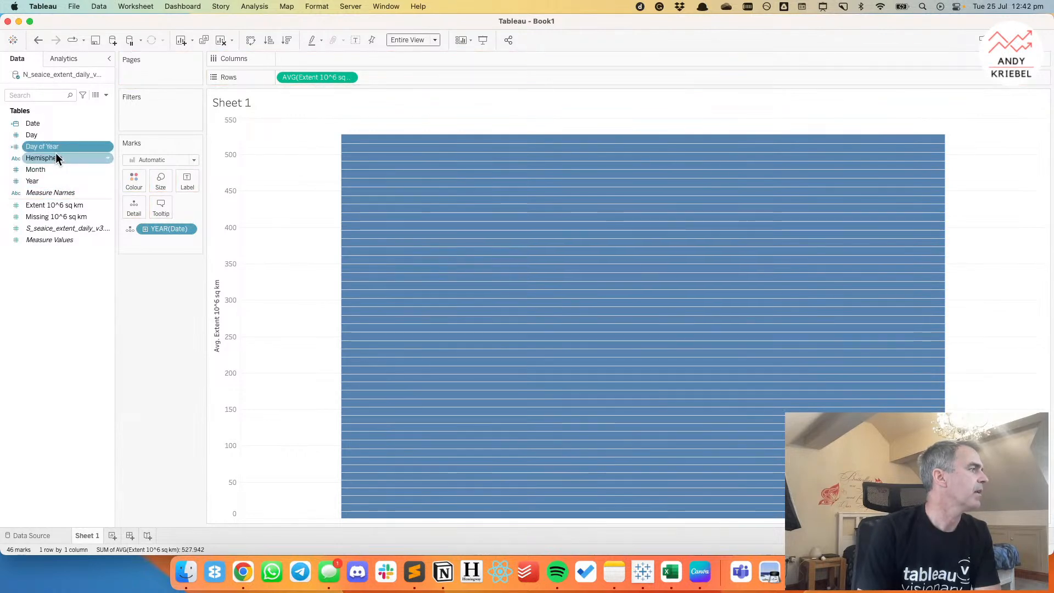
right_click(48, 146)
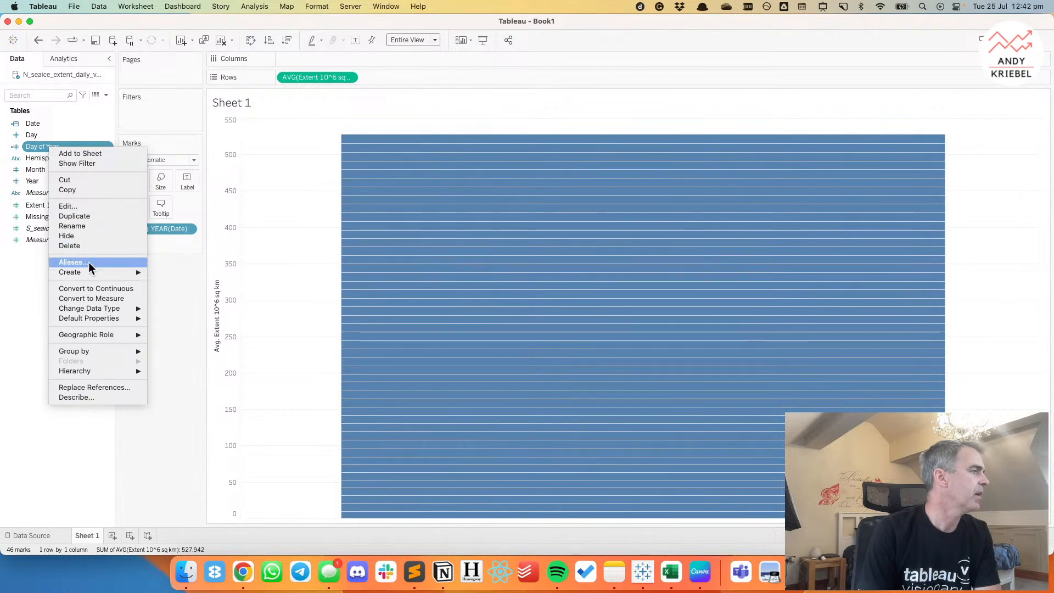
click(94, 289)
drag(59, 147, 313, 58)
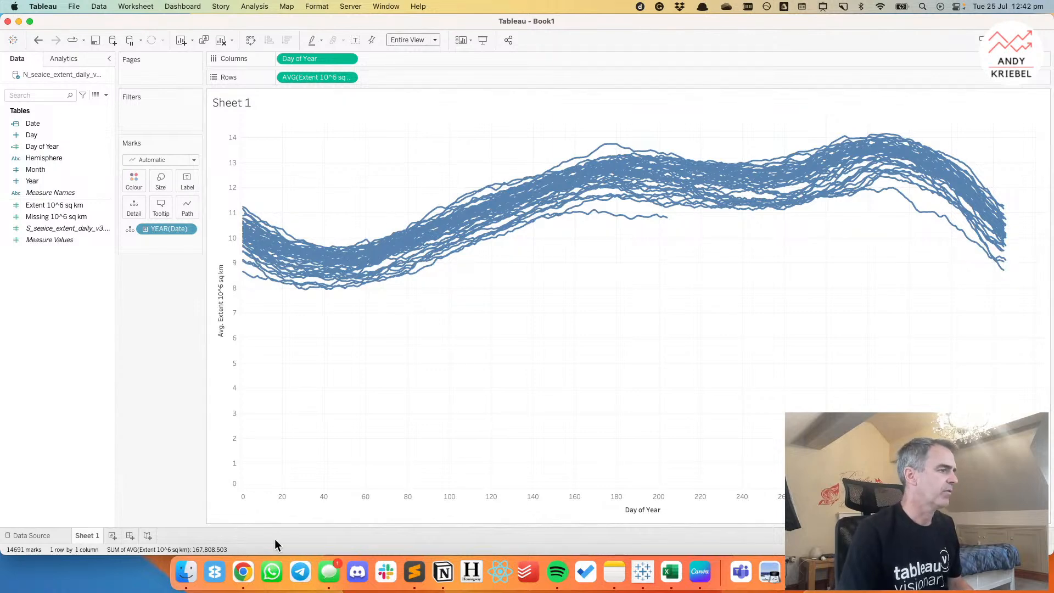
Check the Guardian chart in Chrome, return to Tableau, show the highlighter for YEAR(Date) and highlight 2023.
click(242, 573)
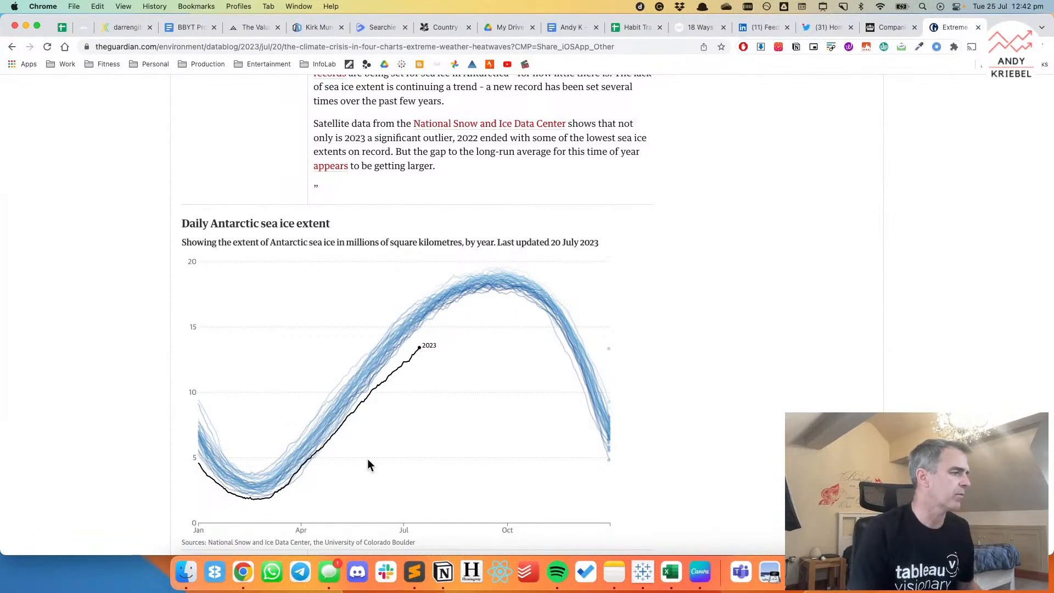
key(super+Tab)
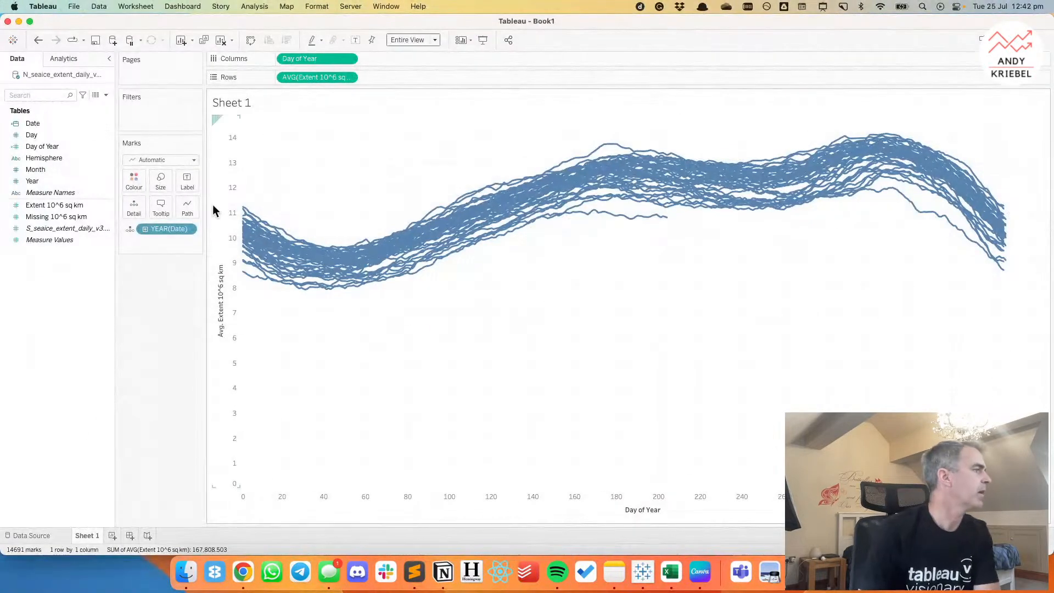
click(189, 230)
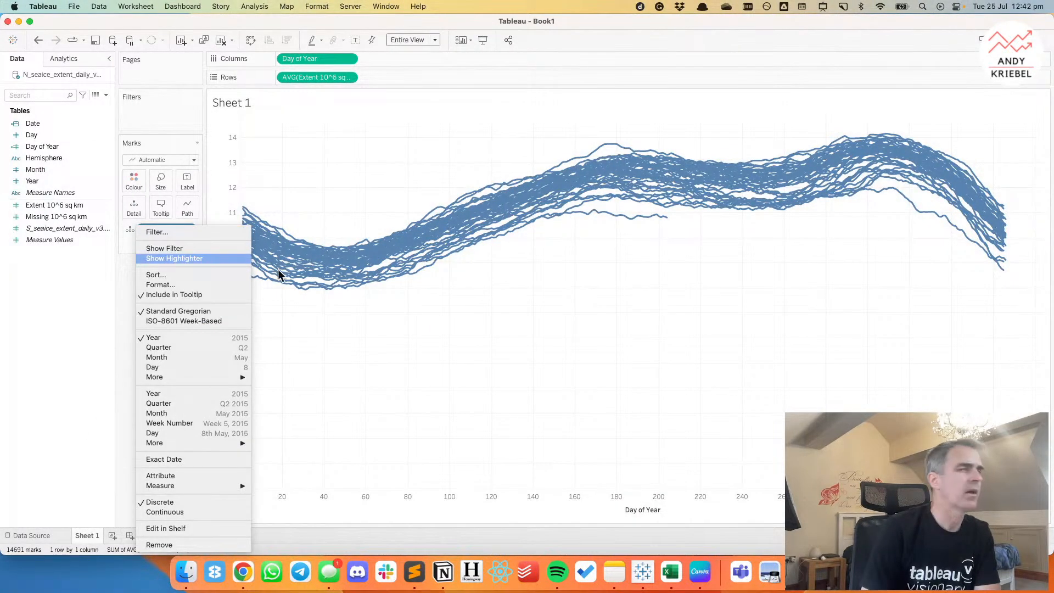
click(174, 259)
click(1002, 111)
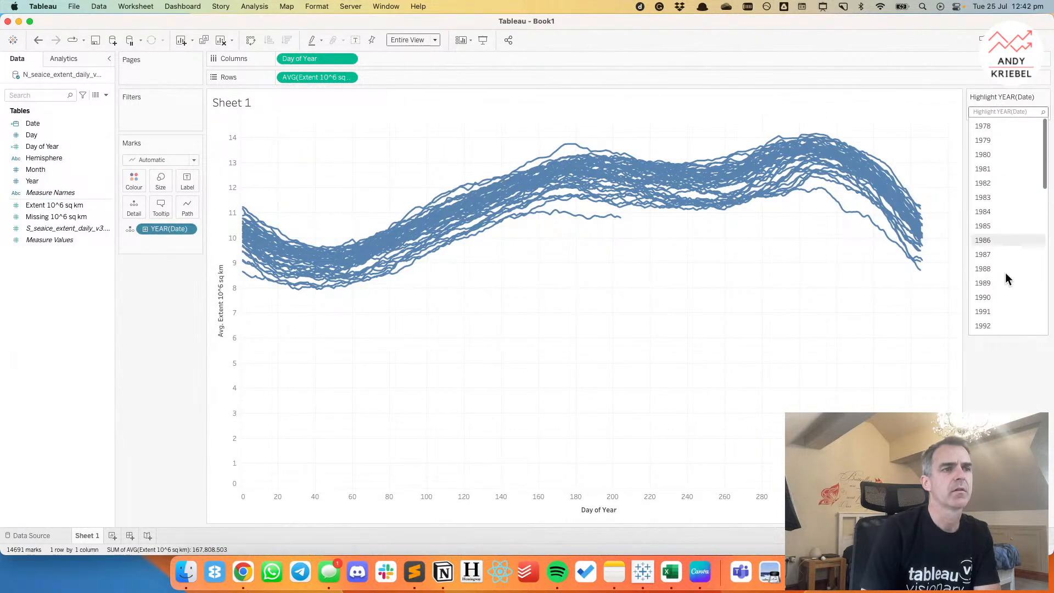
scroll(1005, 274, down, 10)
click(1001, 330)
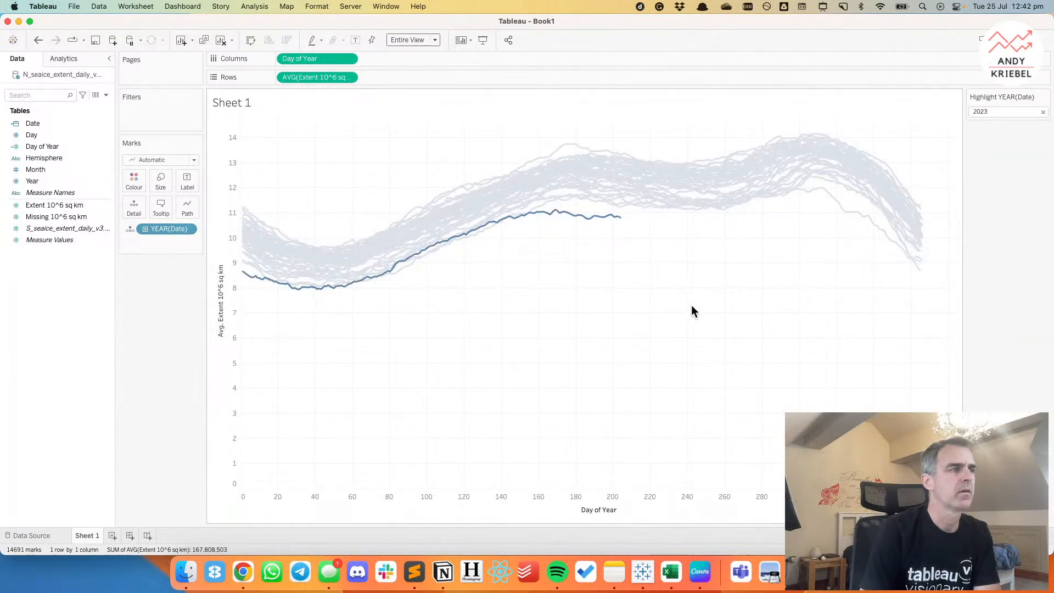
Filter the sheet by Hemisphere to keep only Northern Hemisphere.
mouse_move(623, 225)
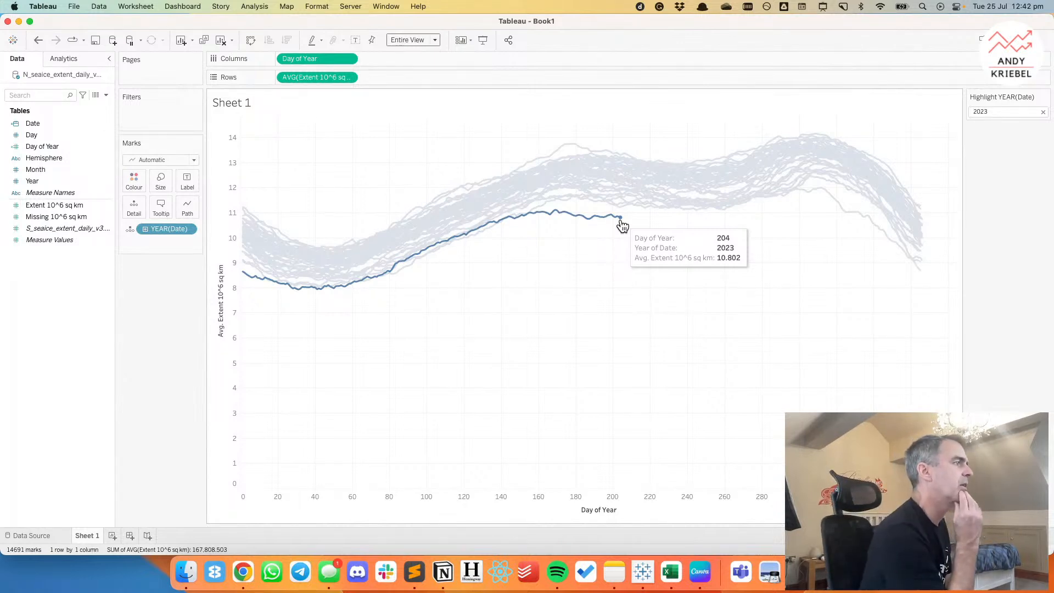
drag(49, 157, 157, 112)
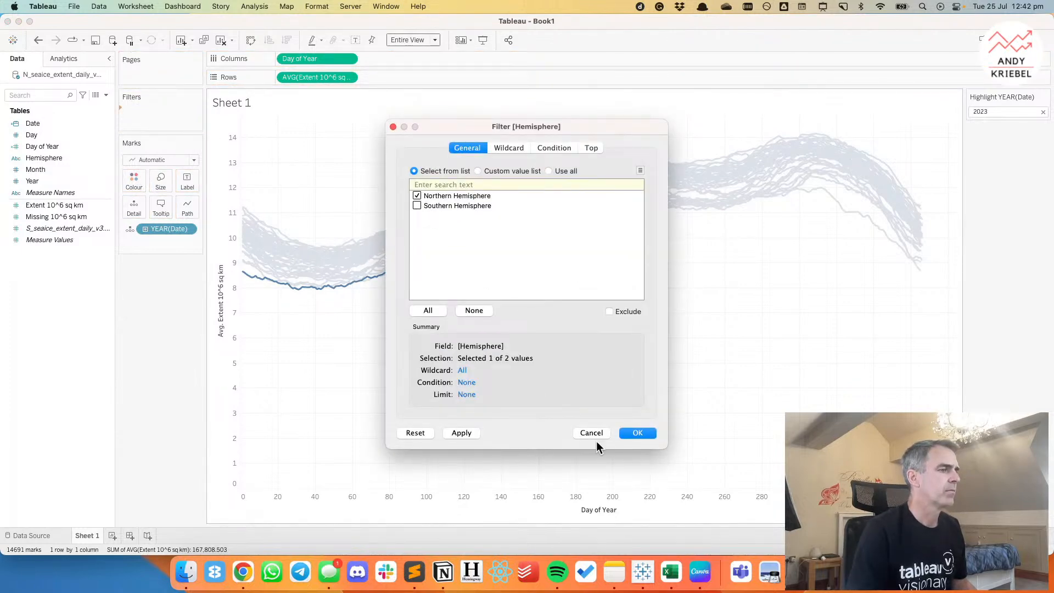
click(639, 431)
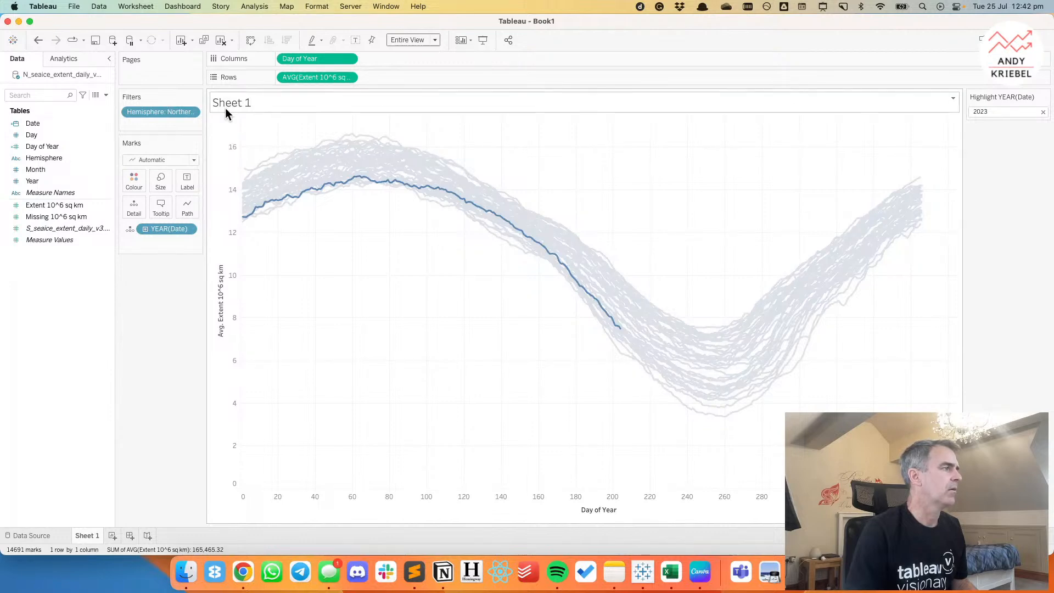
Switch to Chrome to examine which hemisphere the Guardian's daily sea ice chart covers, and return to Tableau.
key(super+Tab)
click(207, 292)
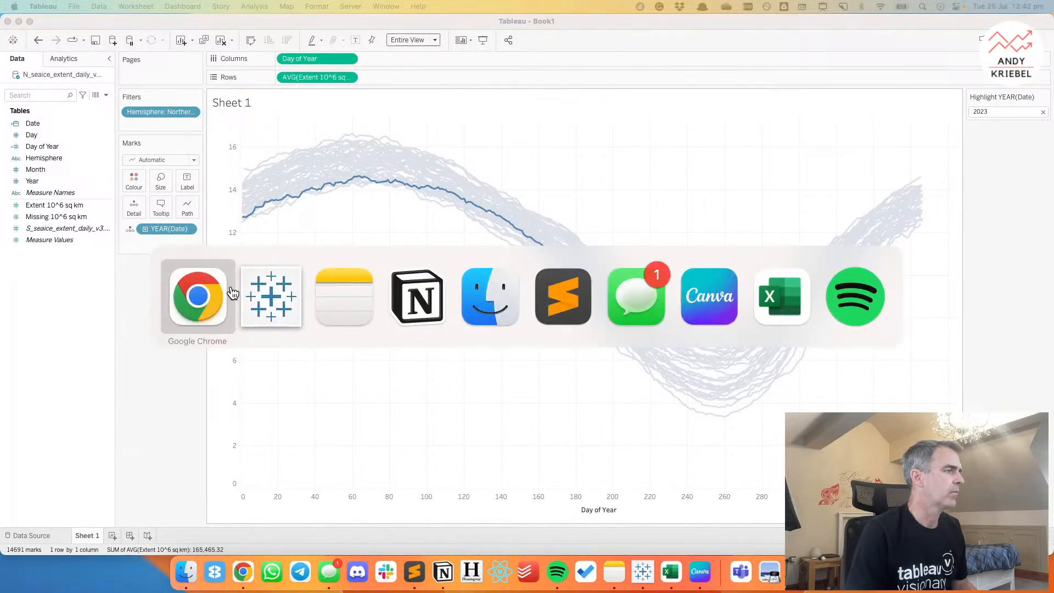
click(243, 572)
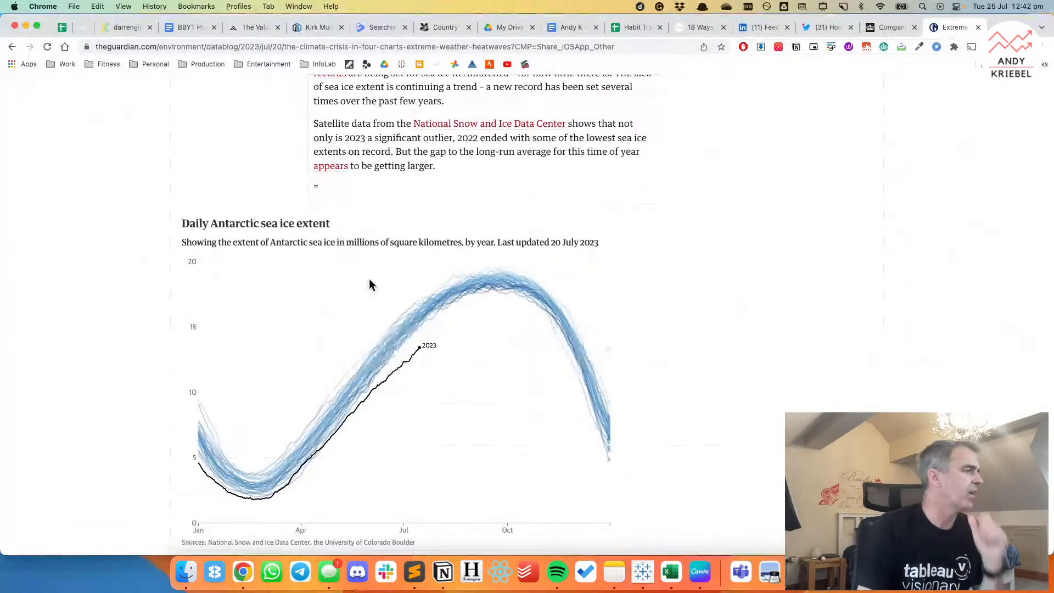
click(643, 587)
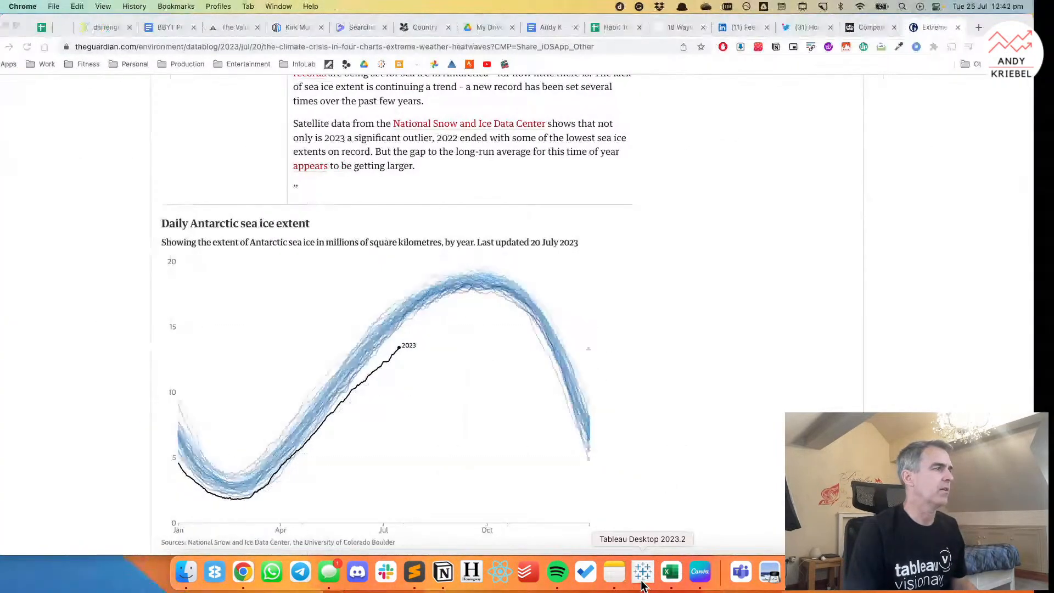
Change the Hemisphere filter to keep only Southern Hemisphere, compare the curve with the Guardian chart in Chrome, and return to Tableau.
click(191, 112)
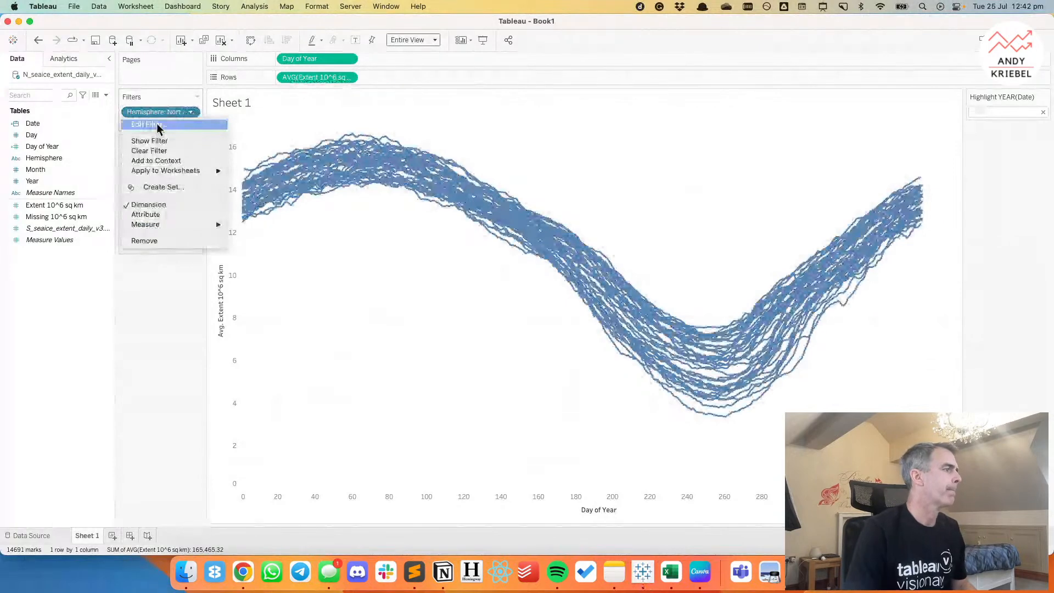
click(157, 125)
click(417, 196)
click(417, 206)
click(638, 432)
mouse_move(625, 249)
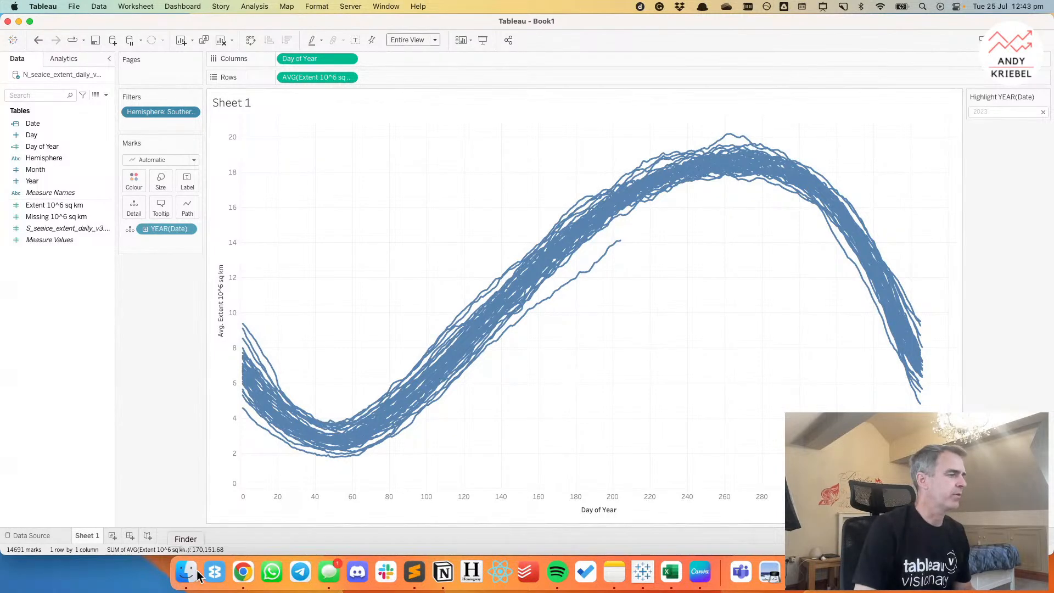
click(244, 573)
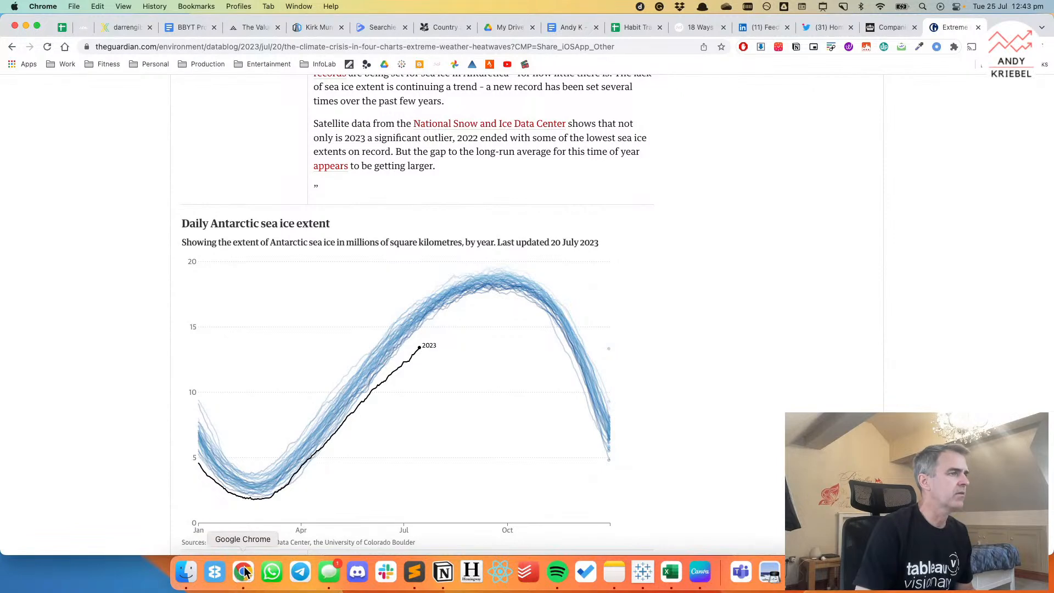
click(644, 573)
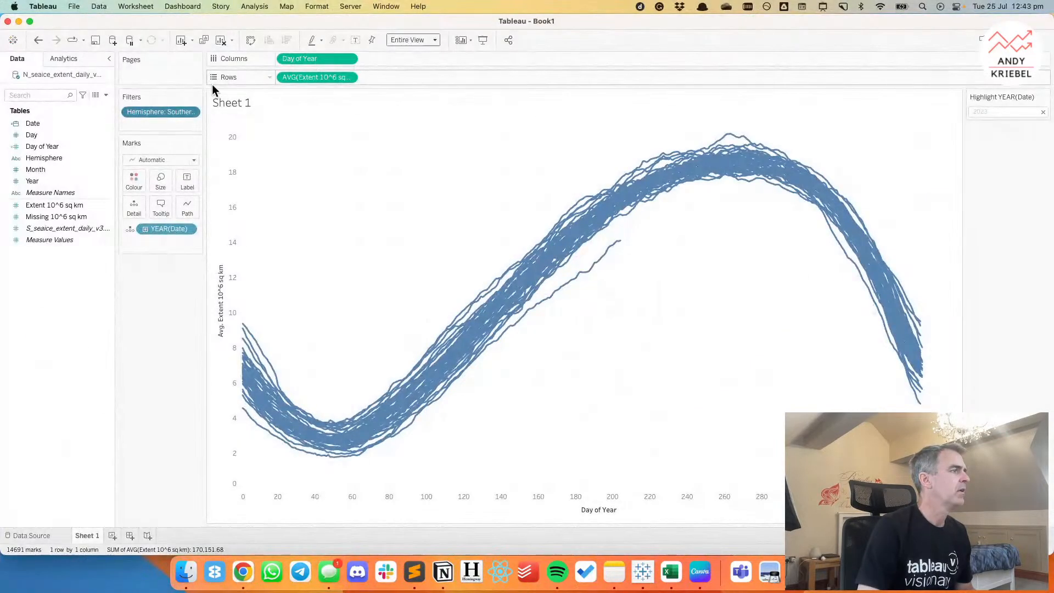
Set the default aggregation of the Extent 10^6 sq km field to Average.
click(45, 216)
click(46, 225)
click(45, 206)
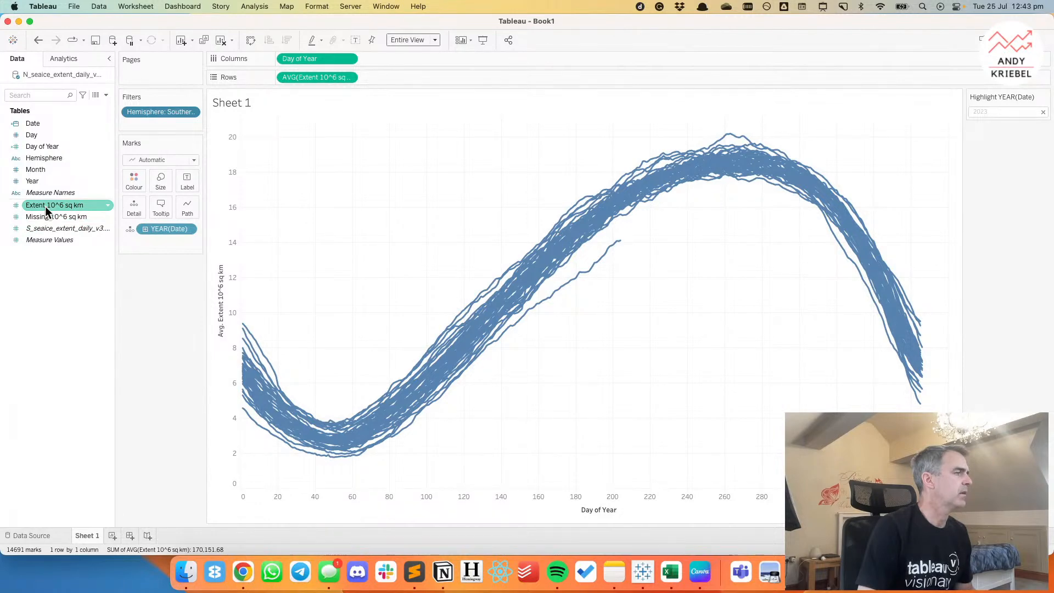
right_click(45, 206)
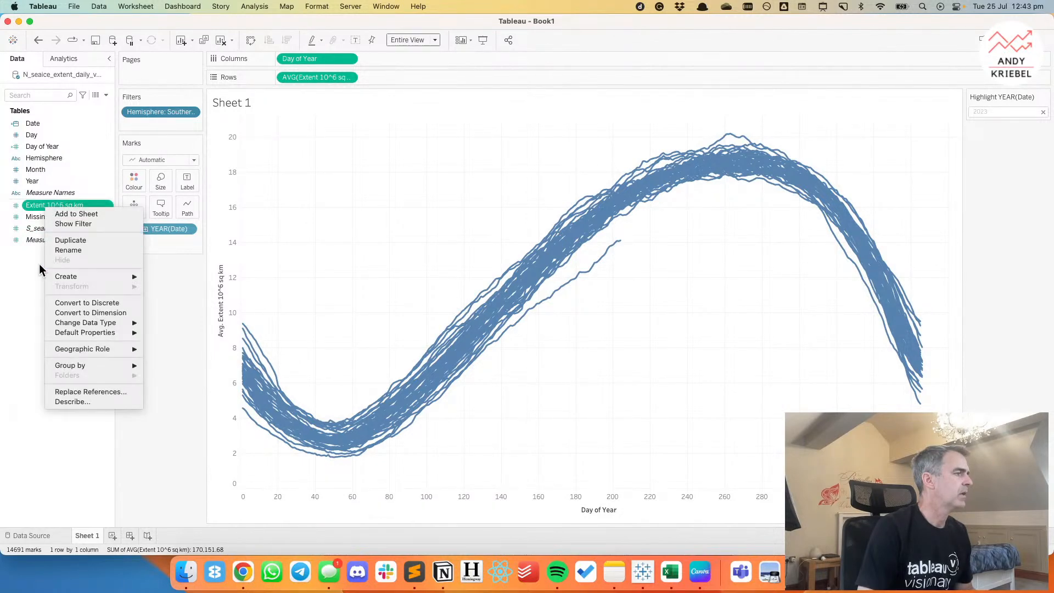
click(32, 264)
right_click(65, 206)
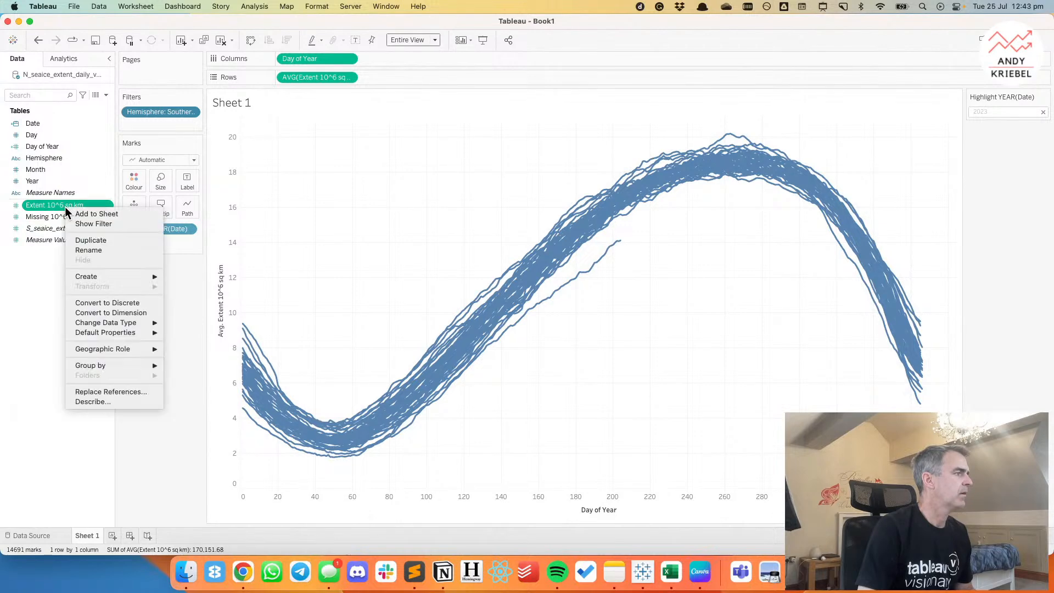
mouse_move(110, 333)
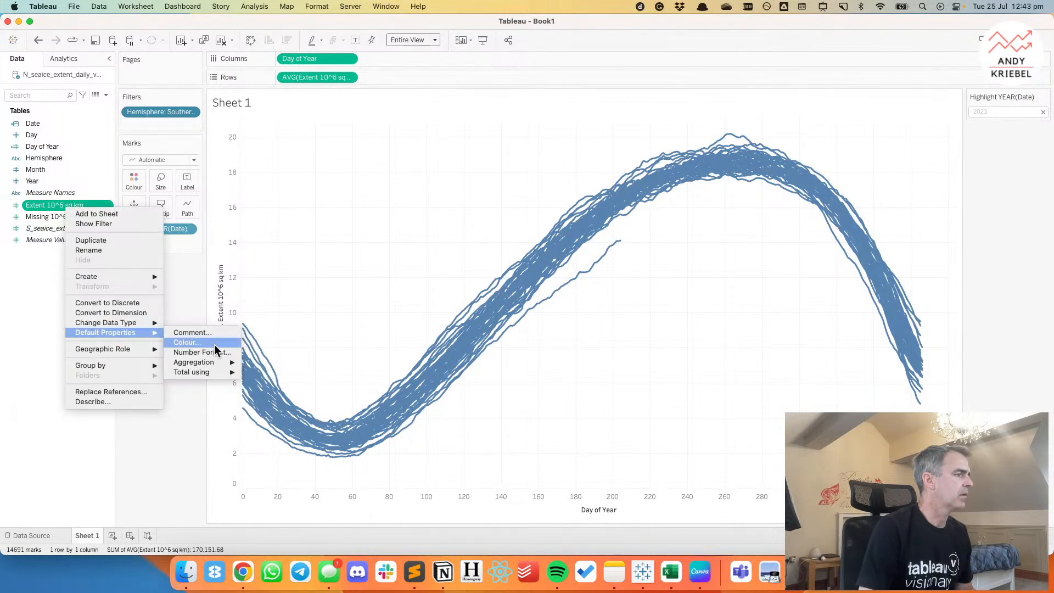
mouse_move(227, 363)
click(258, 372)
Colour the lines by average Extent 10^6 sq km and reverse the Blue palette.
mouse_move(38, 203)
mouse_down()
mouse_move(149, 196)
mouse_move(183, 179)
mouse_move(138, 178)
mouse_up()
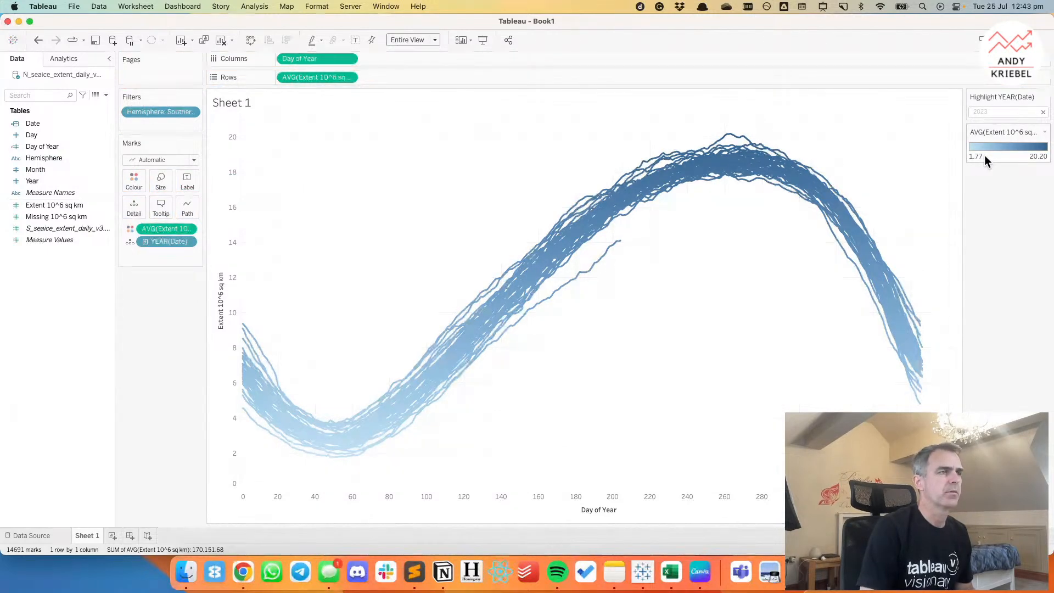
double_click(984, 155)
click(442, 307)
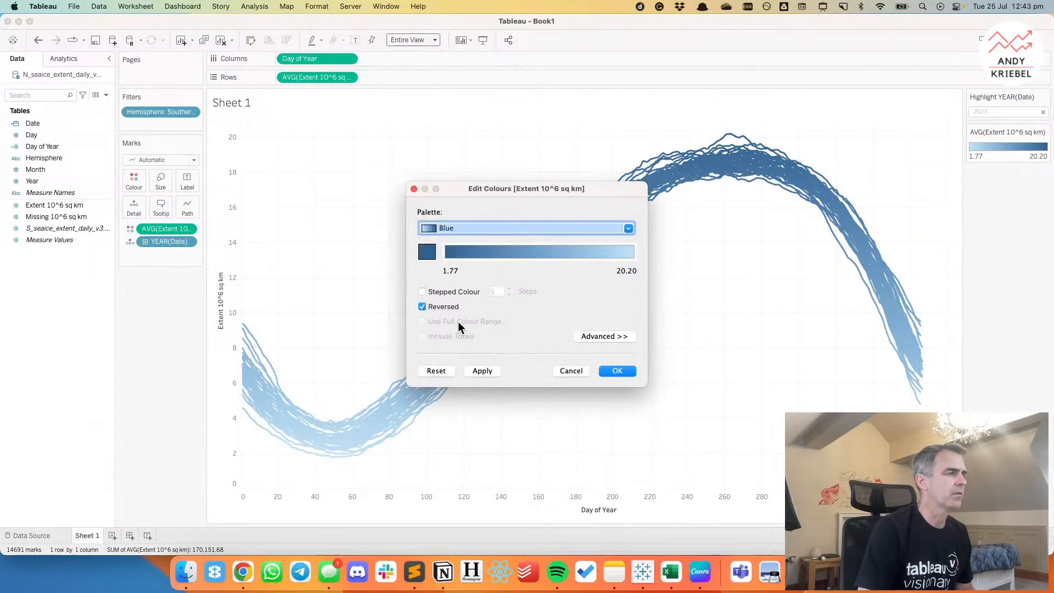
click(625, 370)
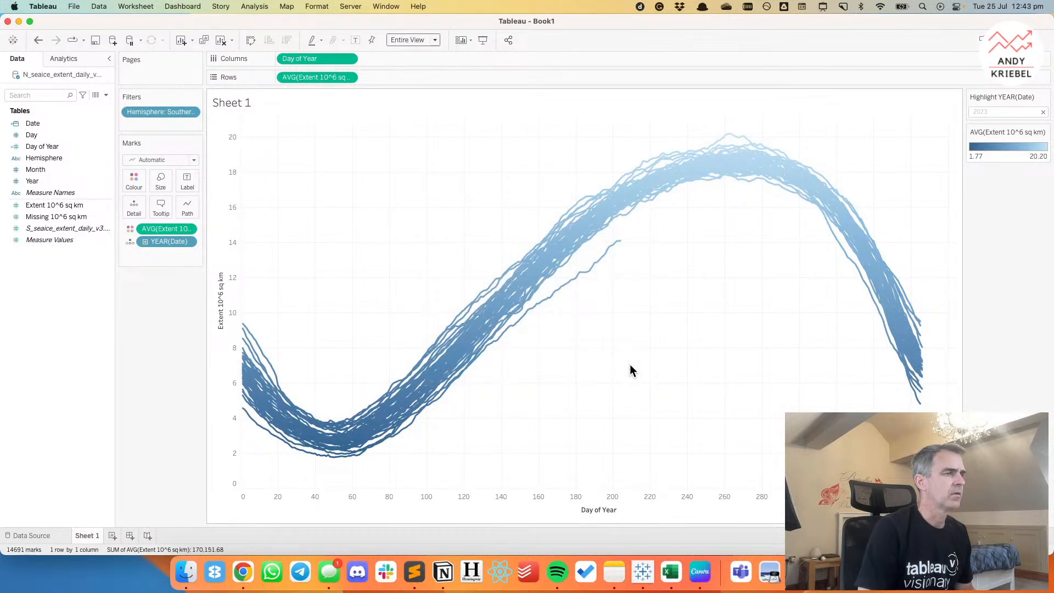
Check the line colours of the Guardian chart in Chrome, return to Tableau, and remove the extent measure from Colour.
key(super+Tab)
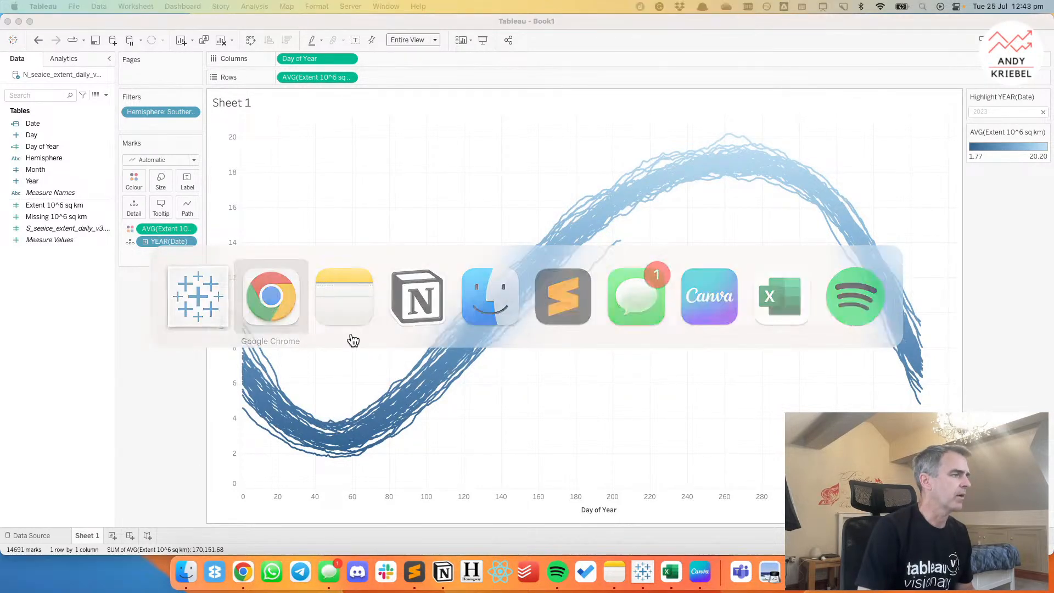
click(243, 571)
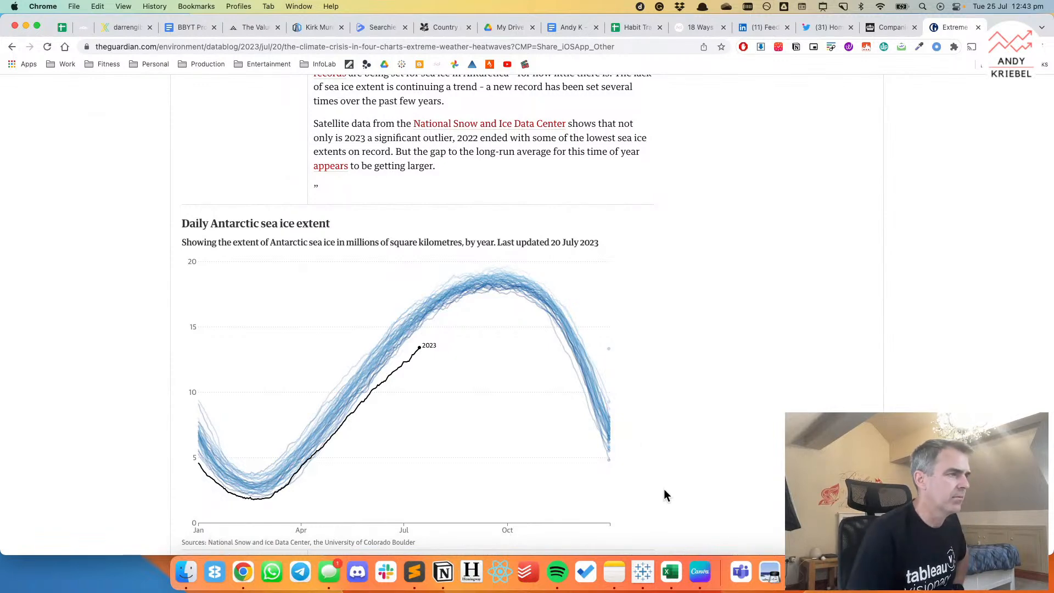
click(643, 572)
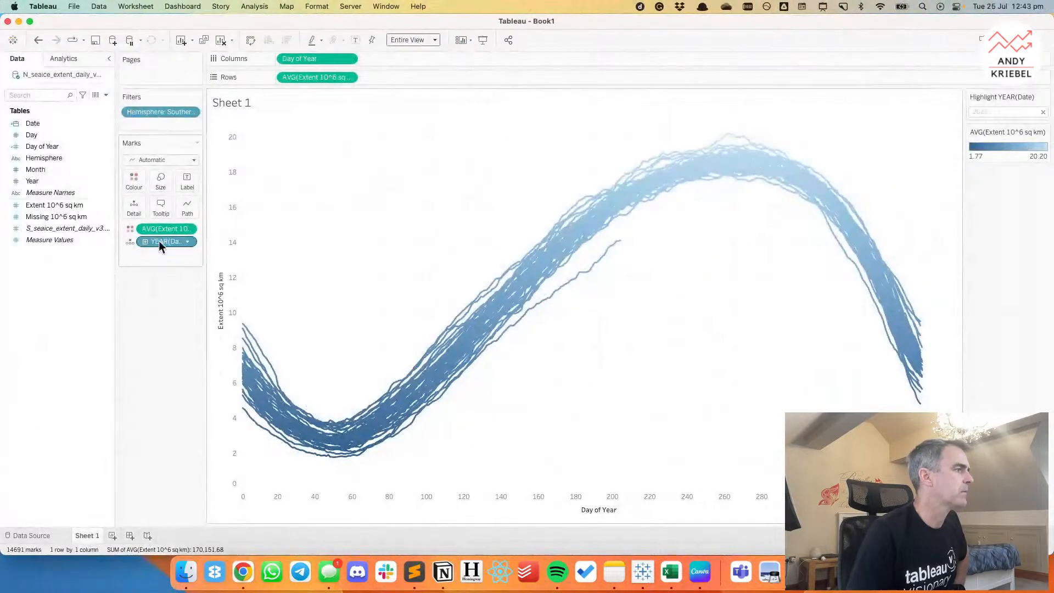
drag(165, 228, 160, 308)
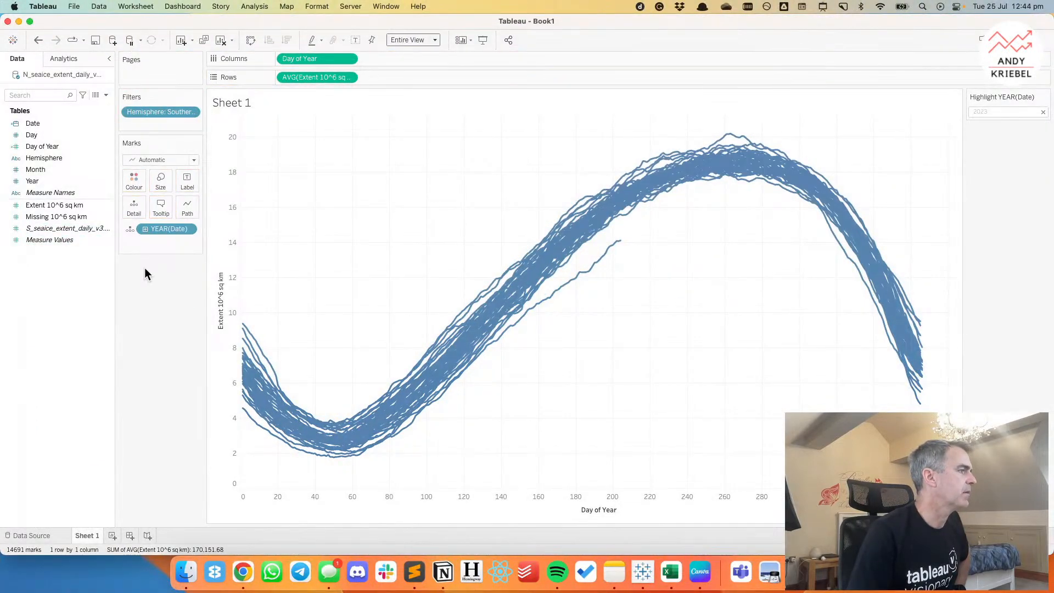
Colour the lines by YEAR(Date) and make it continuous so the years share one gradient.
click(131, 229)
click(153, 242)
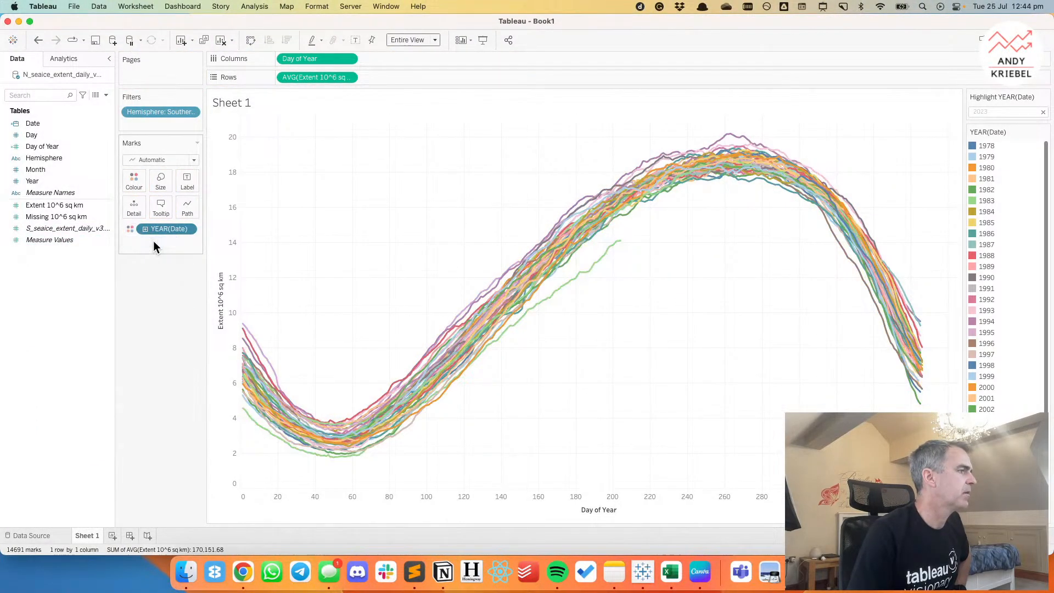
click(192, 230)
click(190, 240)
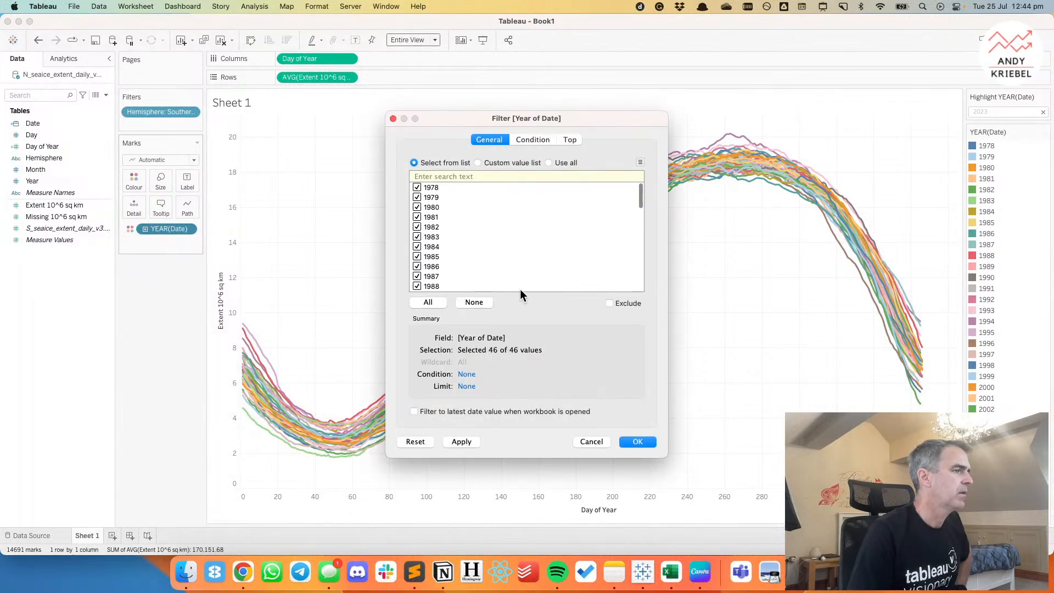
click(591, 441)
click(188, 230)
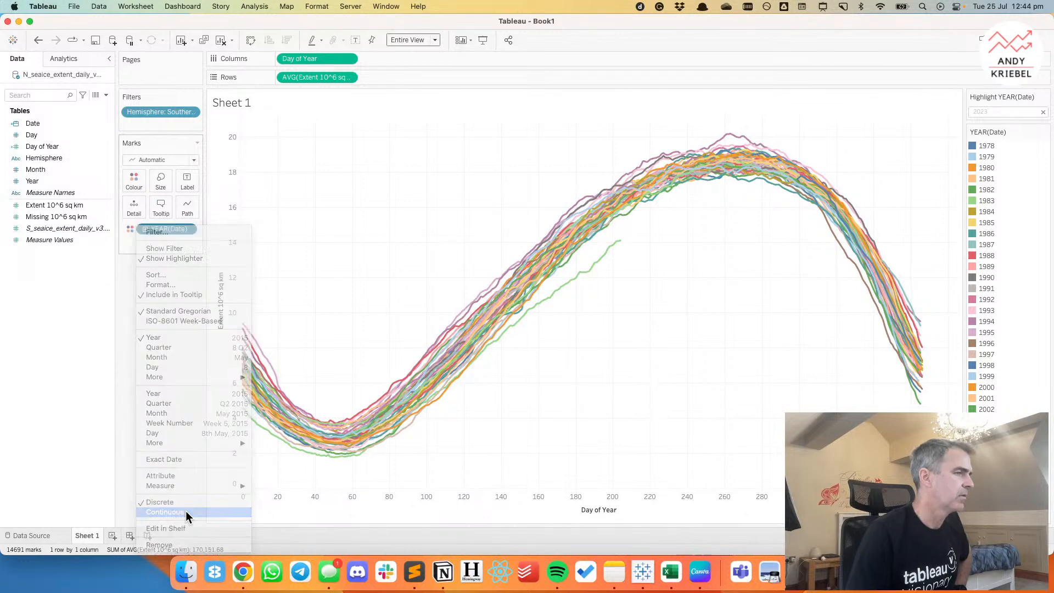
click(165, 512)
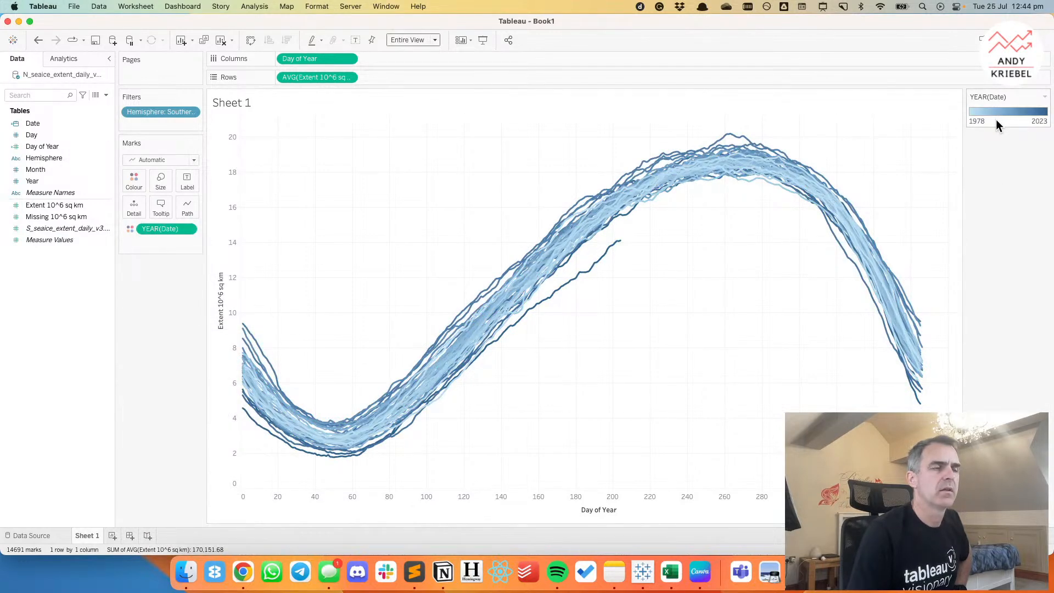
Adjust the line thickness slightly and move Hemisphere from the filters to Columns, ahead of Day of Year.
click(150, 178)
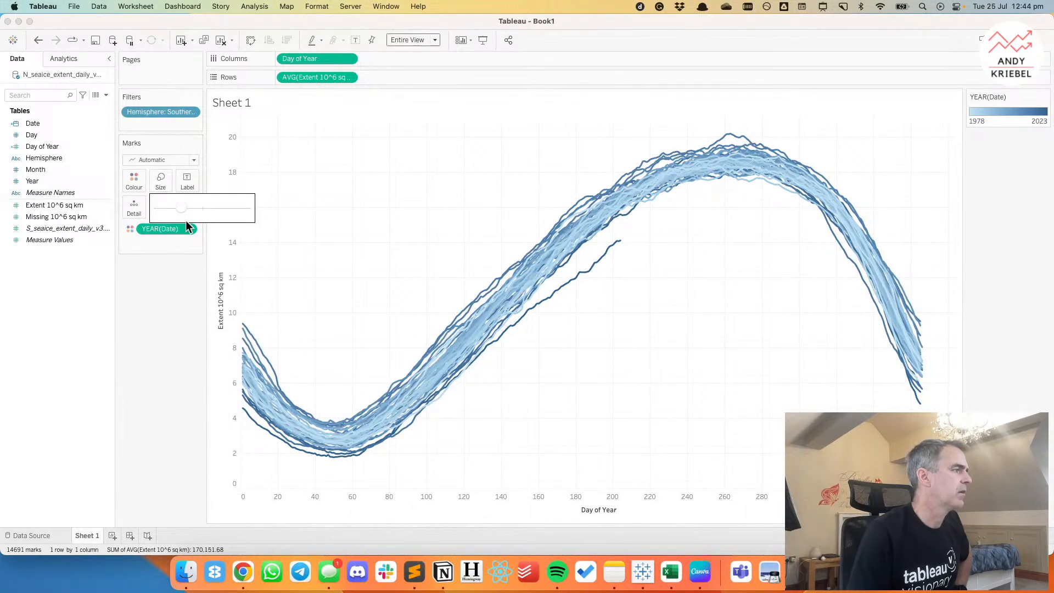
mouse_move(171, 208)
mouse_down()
mouse_move(163, 206)
mouse_move(177, 206)
mouse_up()
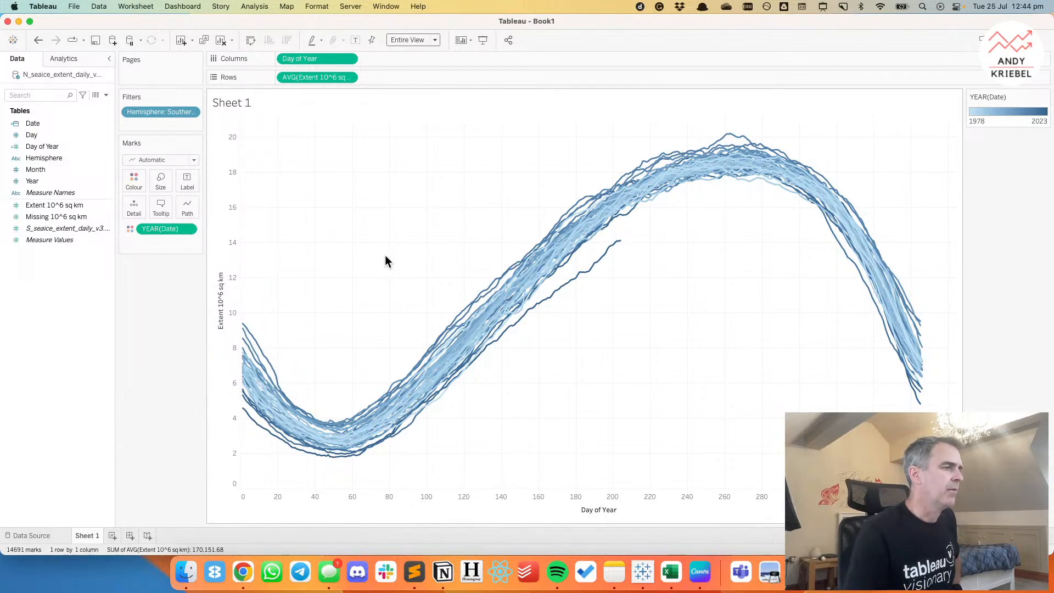
drag(182, 112, 291, 61)
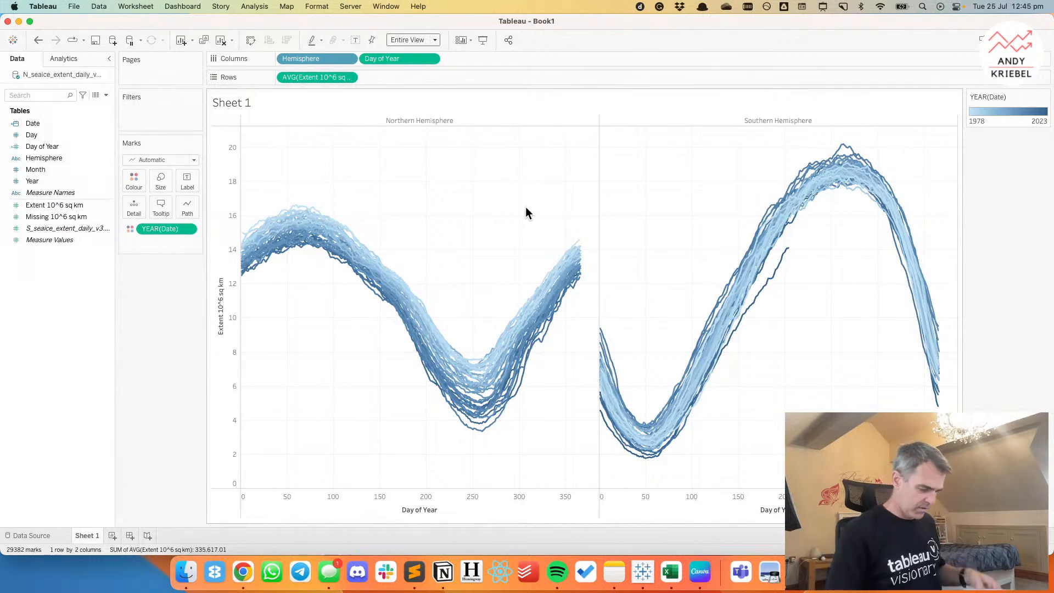
Create a new worksheet and place Year on Columns as a continuous dimension.
click(112, 536)
mouse_move(113, 532)
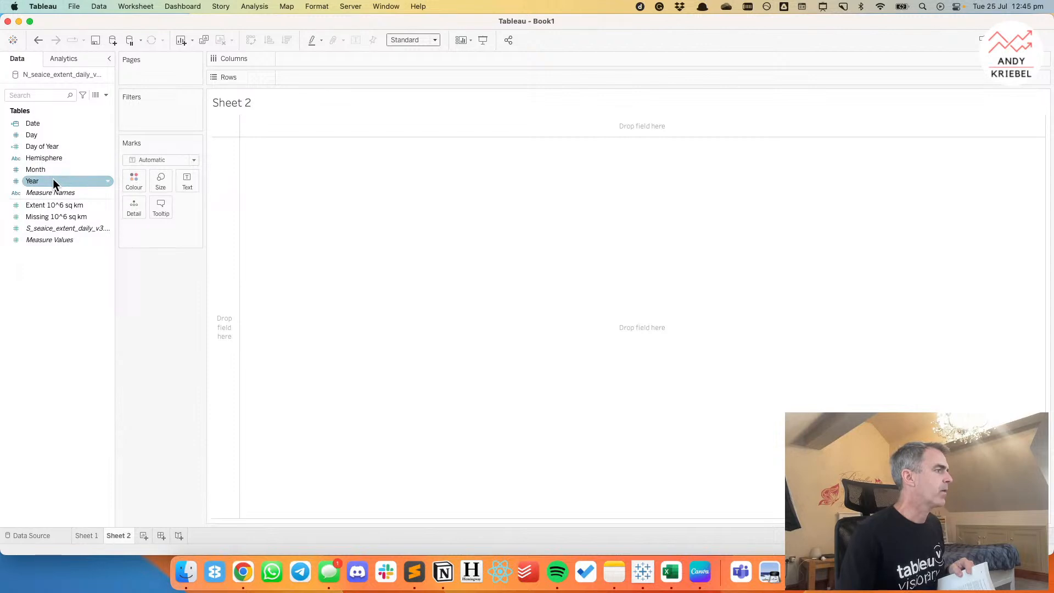
drag(52, 181, 344, 58)
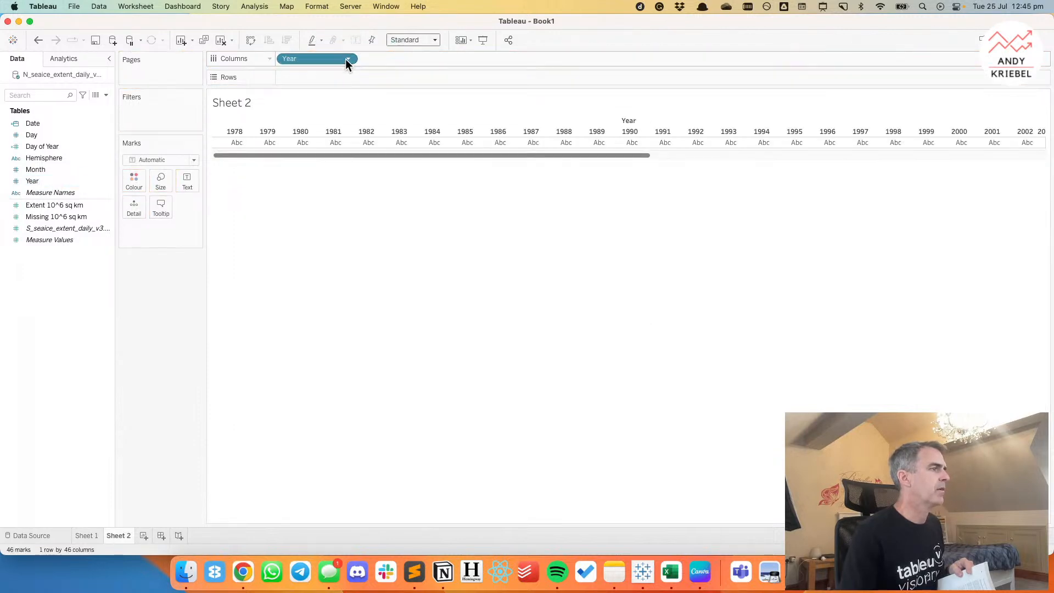
click(346, 58)
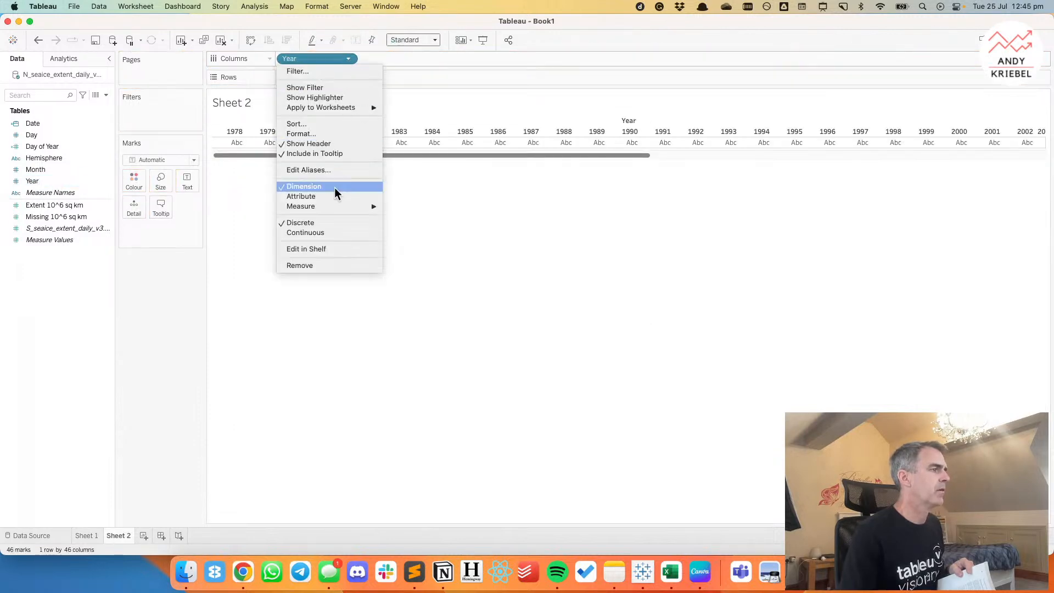
click(331, 230)
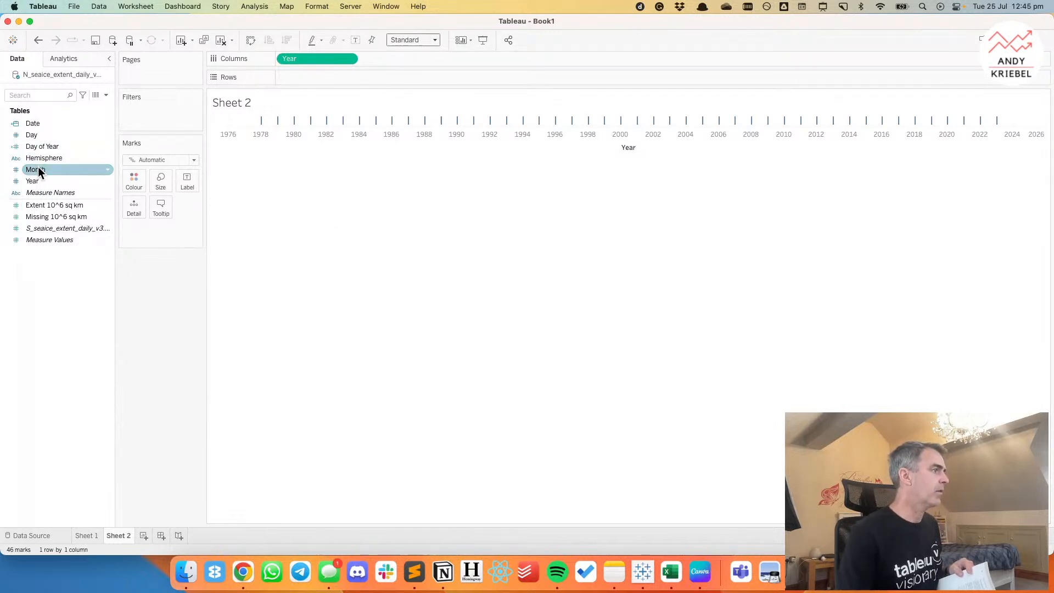
Add Date to Detail and set it to the discrete Month level.
drag(38, 125, 129, 205)
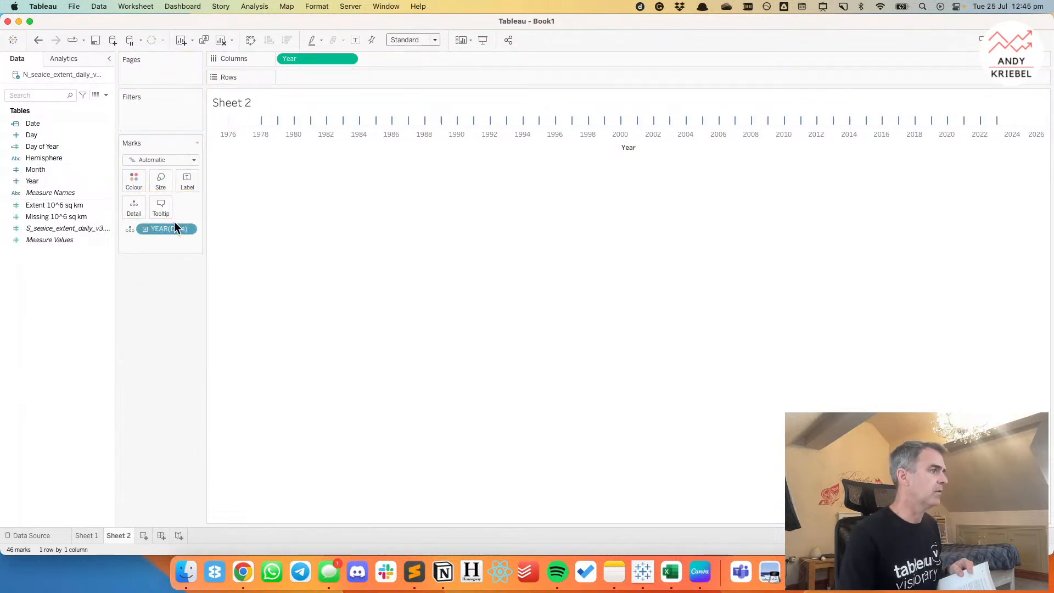
click(188, 230)
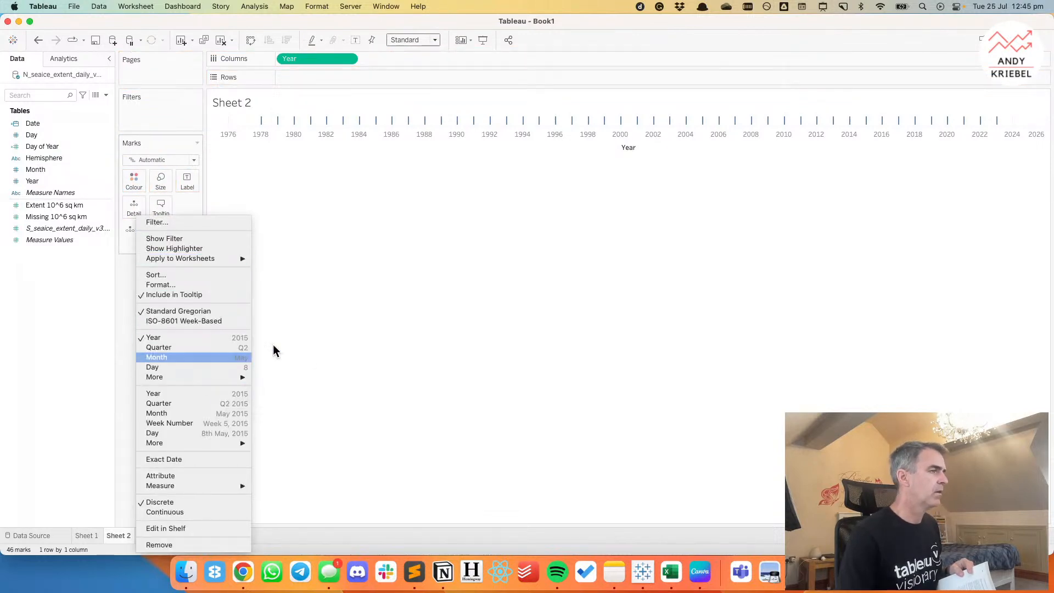
click(198, 358)
Filter the sheet to Northern Hemisphere and place average Extent 10^6 sq km on Rows.
drag(45, 157, 147, 115)
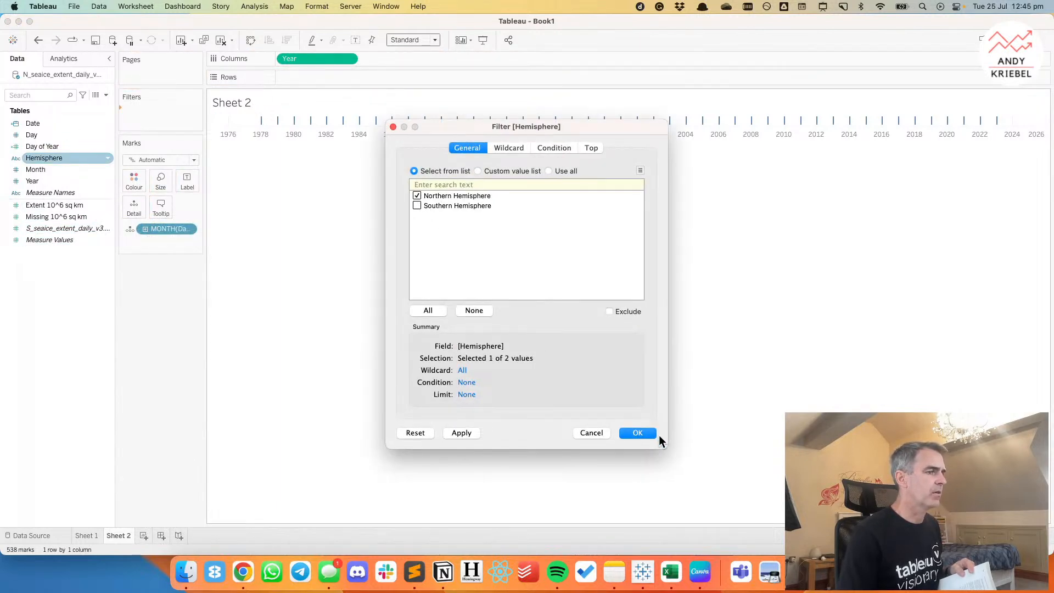
key(Return)
drag(56, 206, 332, 80)
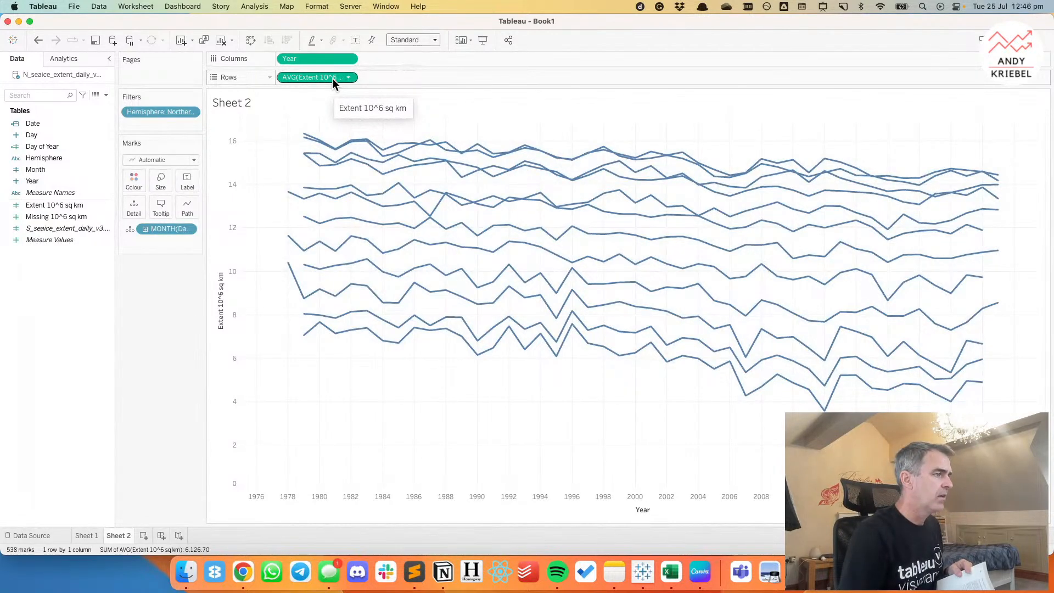
Filter the sheet by Year, keeping every year except 1978 and 1979.
click(35, 149)
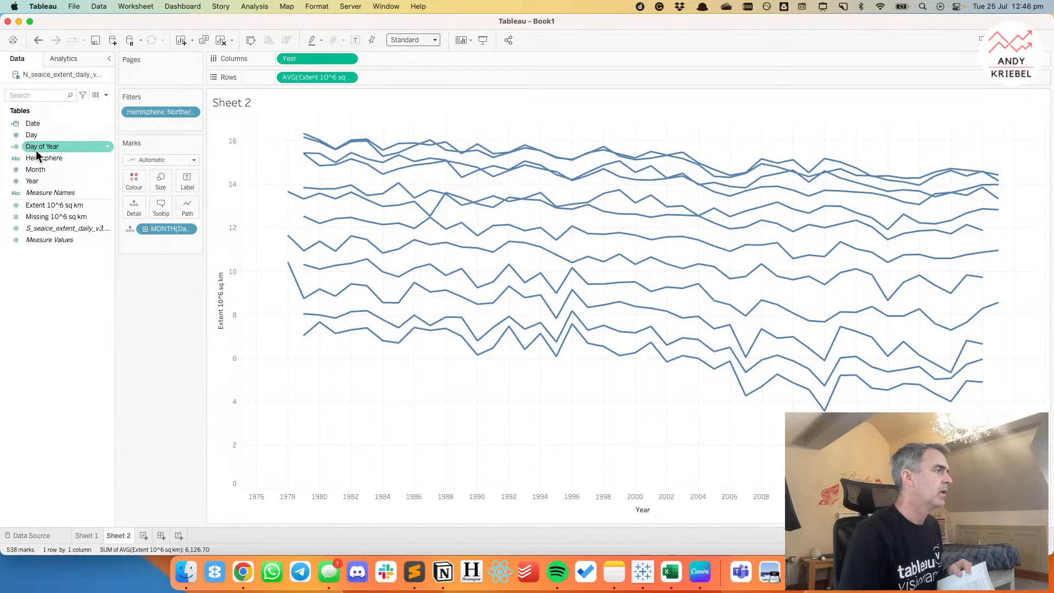
drag(35, 180, 143, 129)
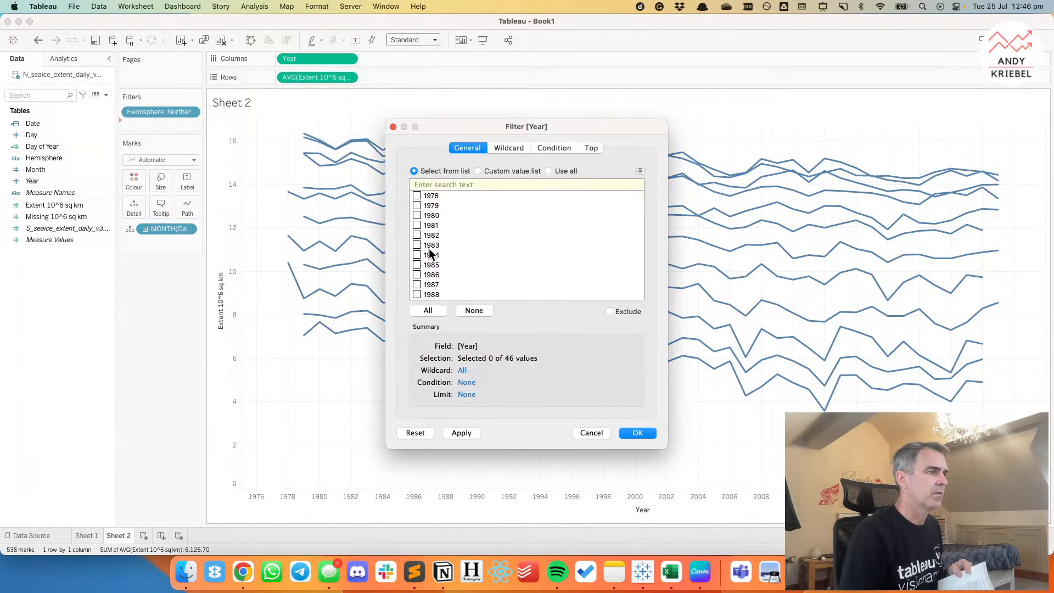
click(428, 311)
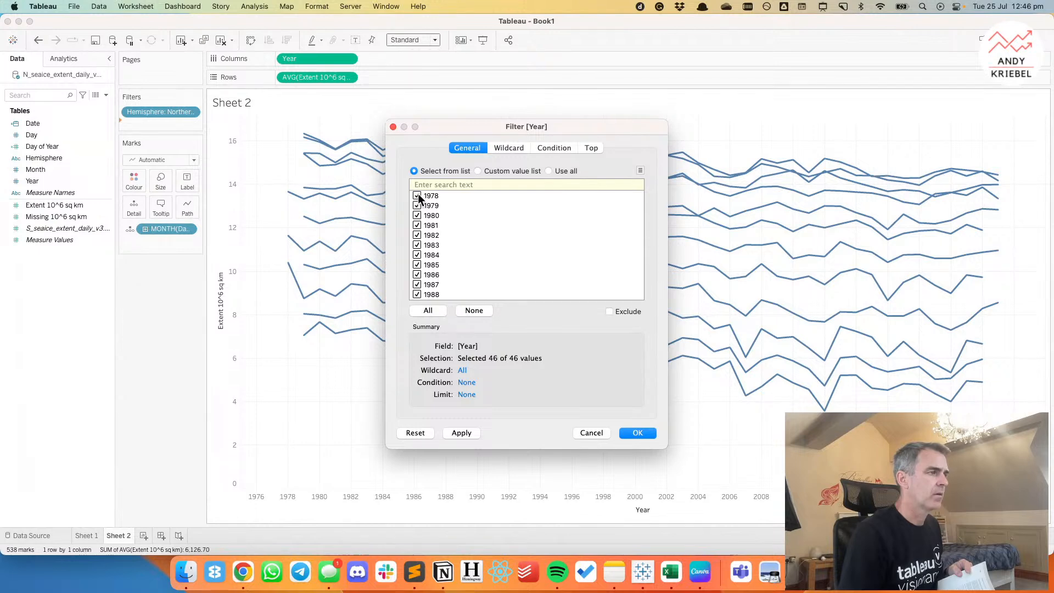
click(637, 433)
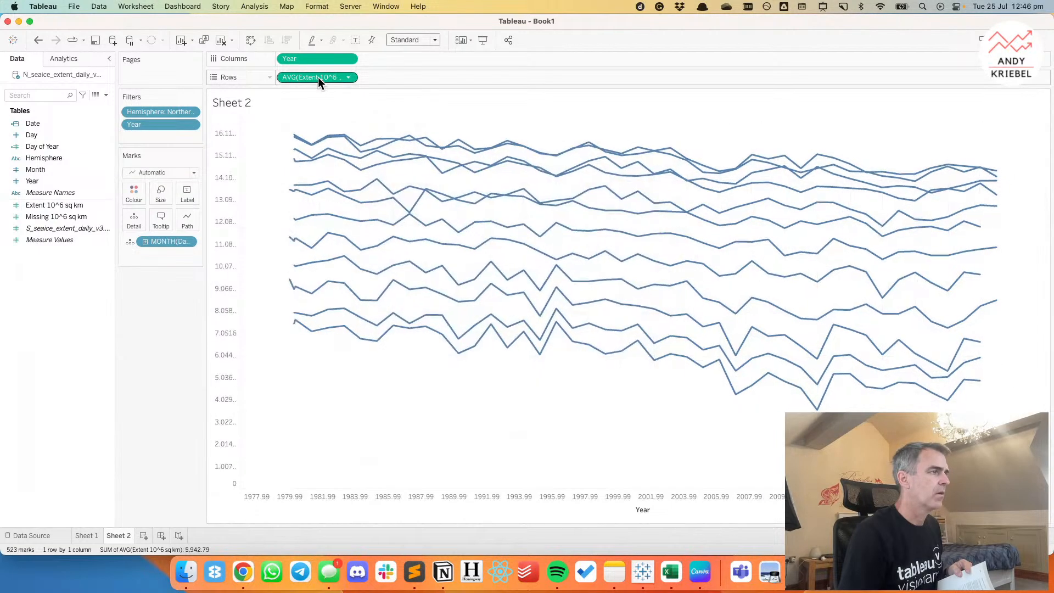
Add a Difference From table calculation to average Extent 10^6 sq km, computed along Year only and relative to 1980.
click(350, 78)
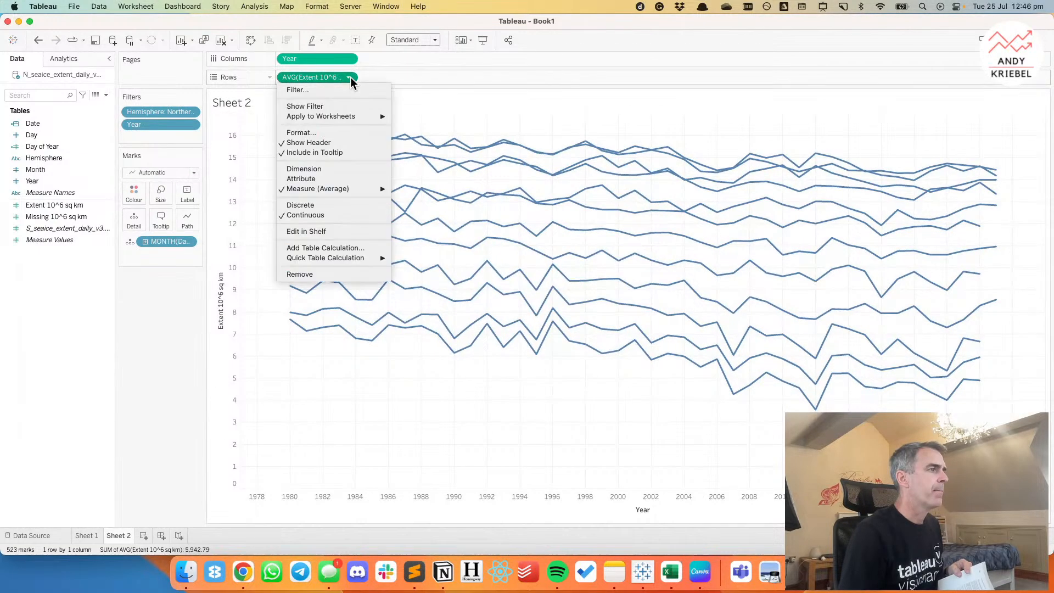
click(347, 250)
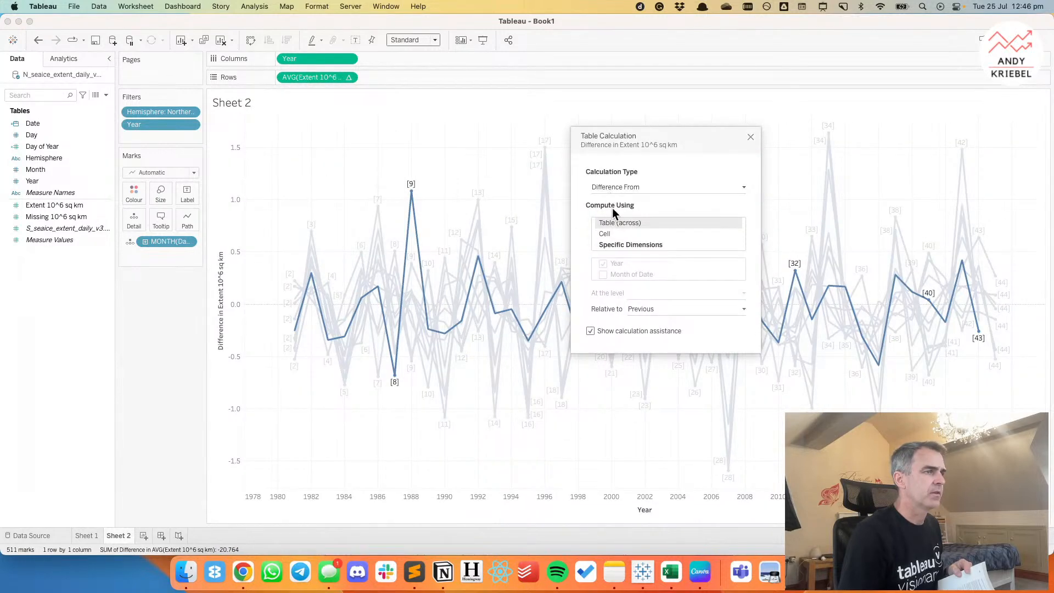
click(617, 245)
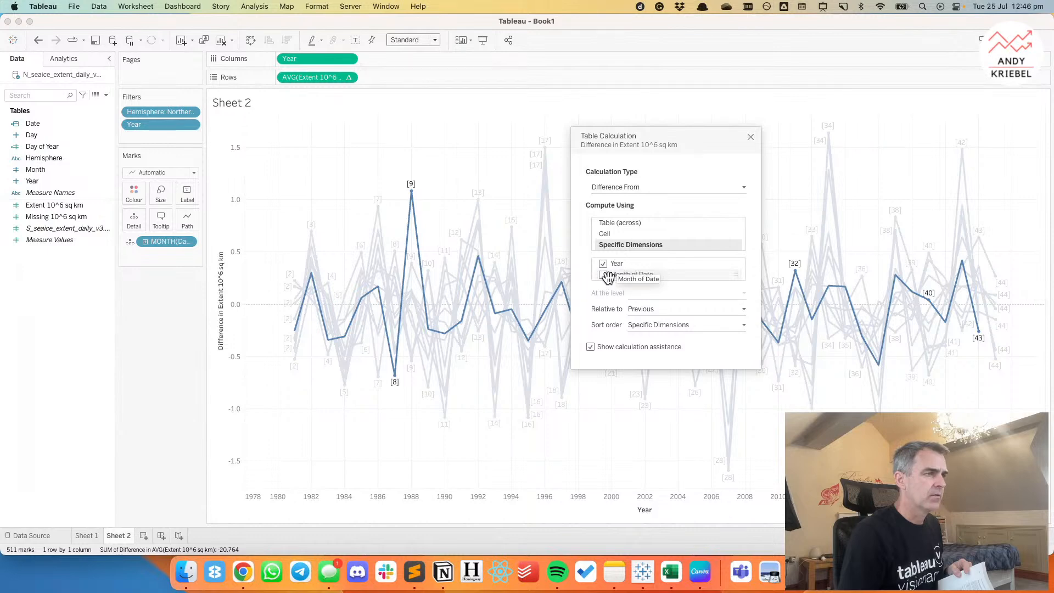
click(638, 311)
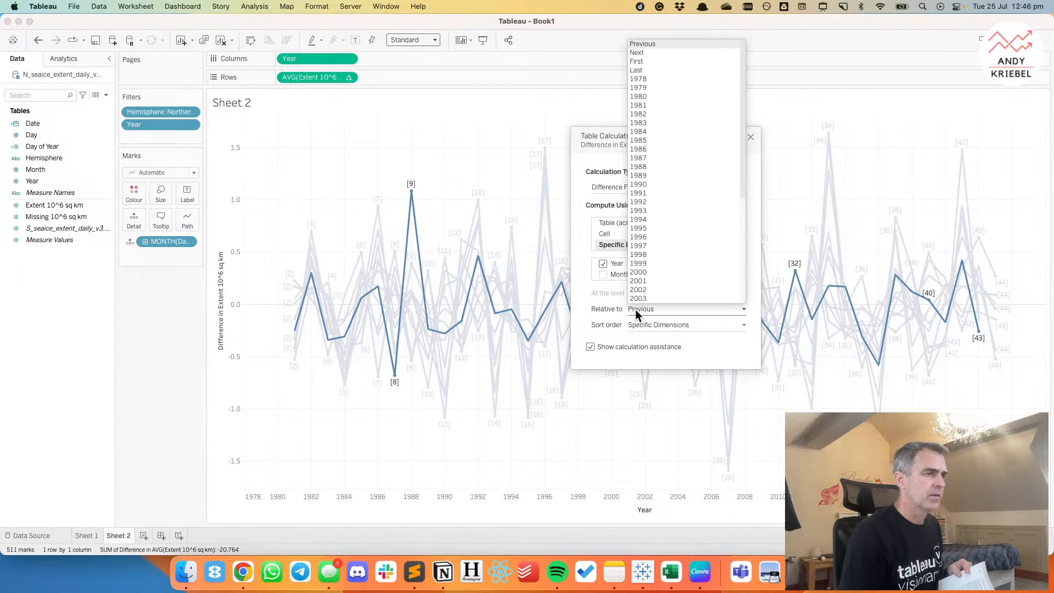
click(648, 96)
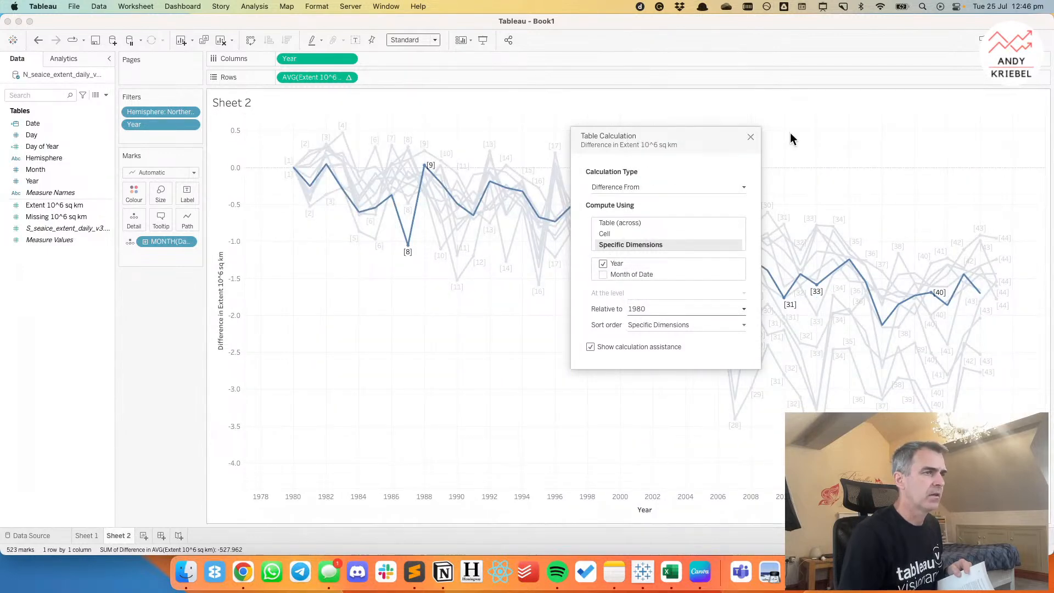
click(750, 137)
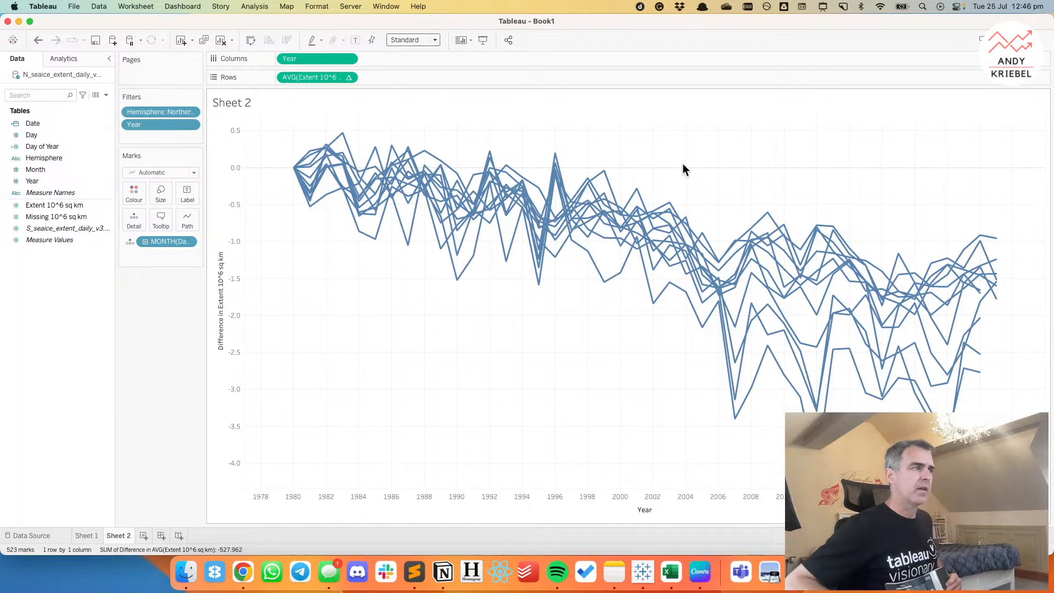
Set the default aggregation of Extent 10^6 sq km to Median and switch the measure on Rows to Median.
right_click(54, 203)
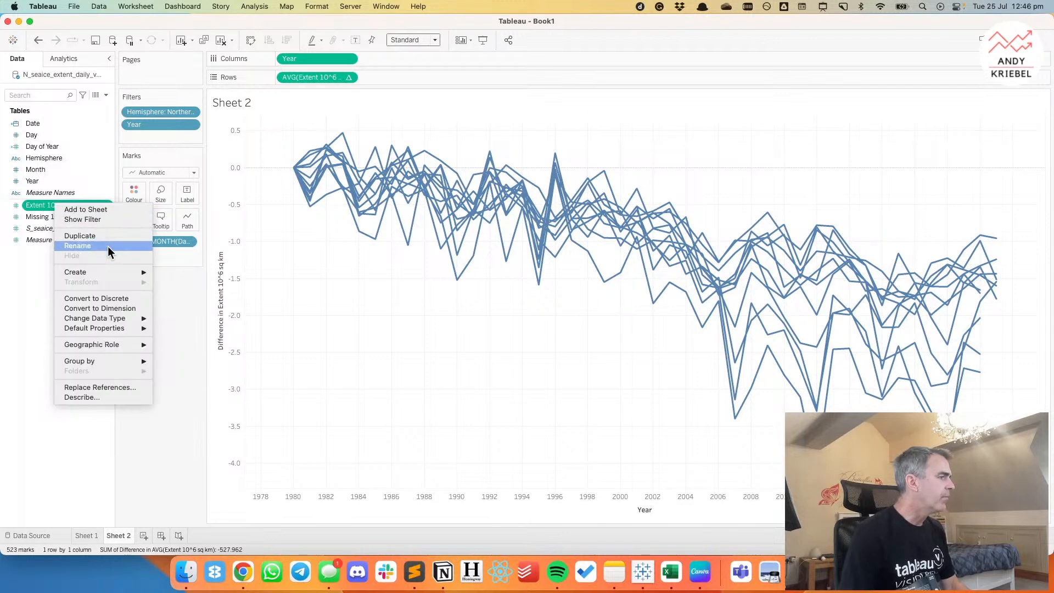
mouse_move(119, 328)
mouse_move(204, 358)
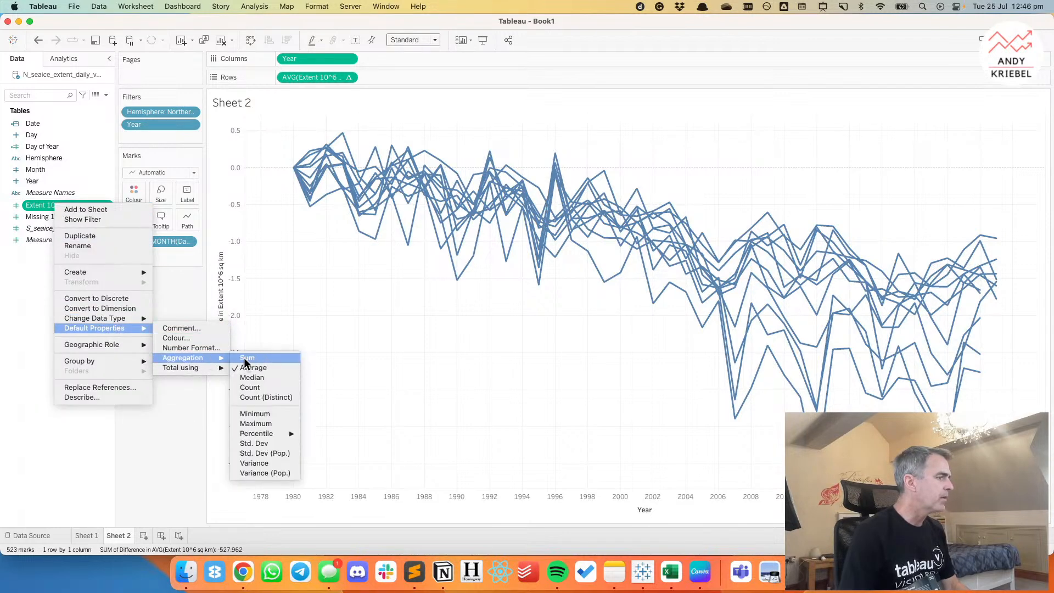
click(265, 377)
click(348, 77)
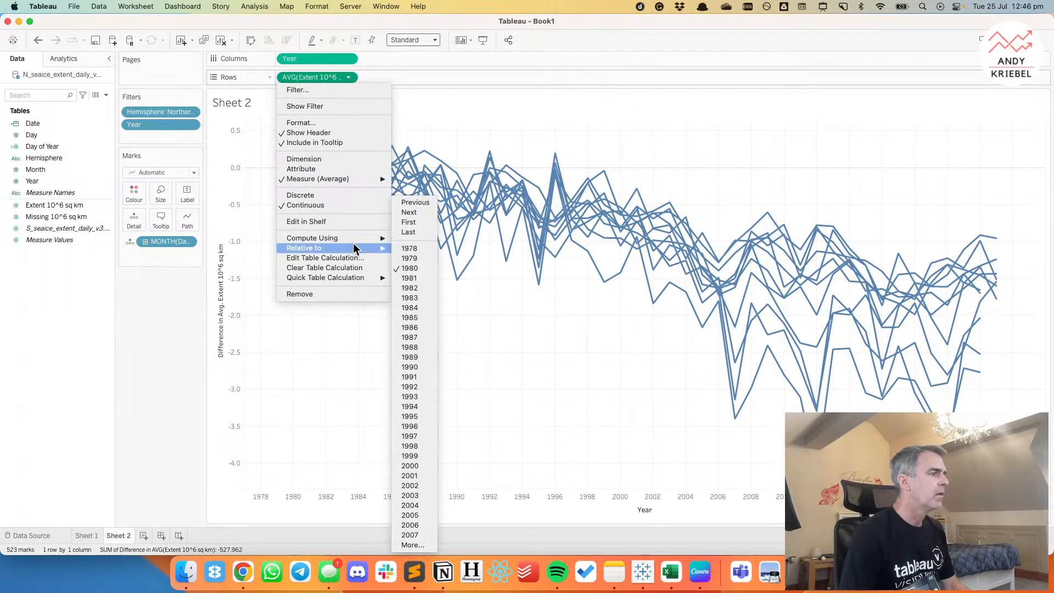
mouse_move(362, 176)
click(421, 197)
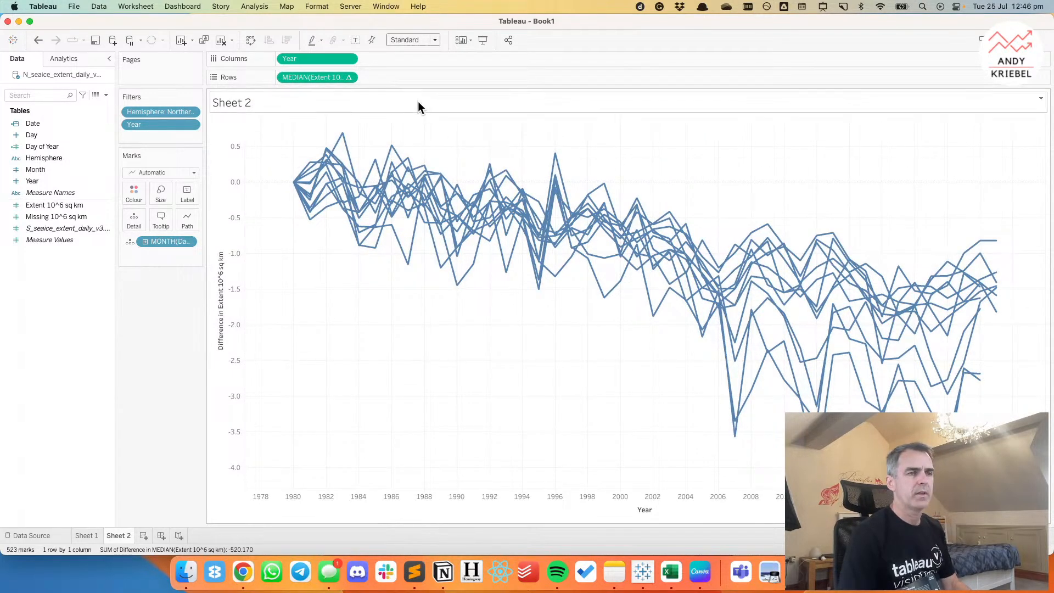
Duplicate the median extent measure on Rows and remove the month detail from the copy.
drag(324, 76, 388, 77)
drag(163, 295, 161, 369)
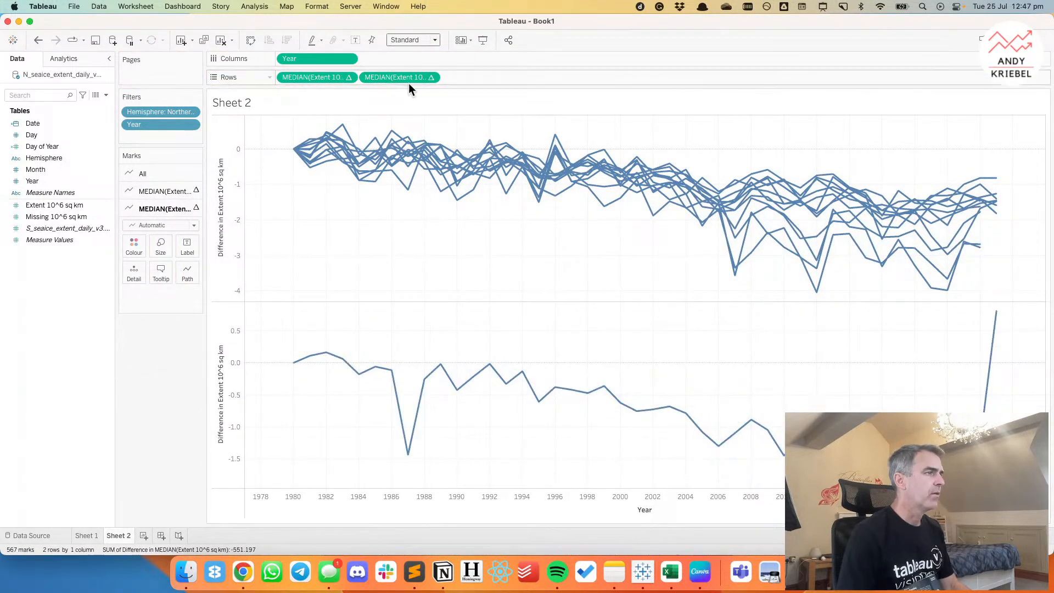
Combine the two median extent measures in a dual axis and synchronise the axes.
click(433, 77)
mouse_move(426, 250)
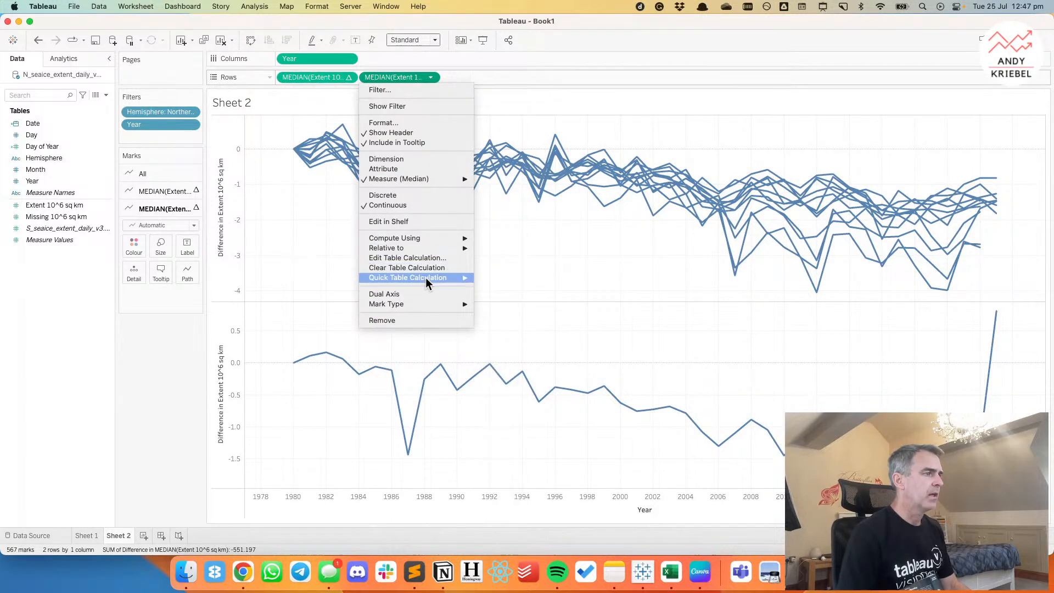
click(427, 294)
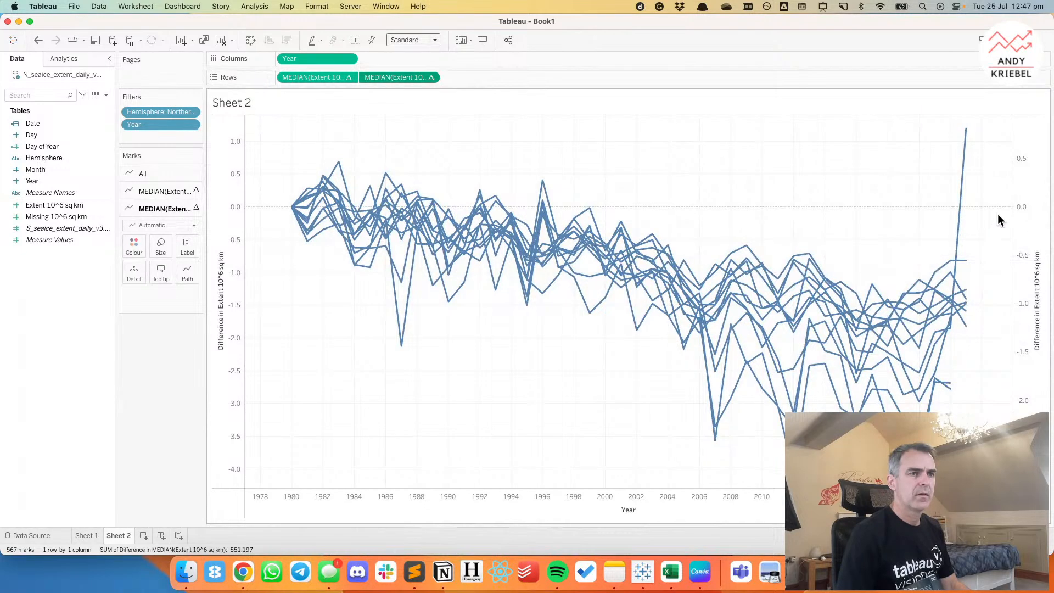
right_click(1031, 213)
click(1011, 276)
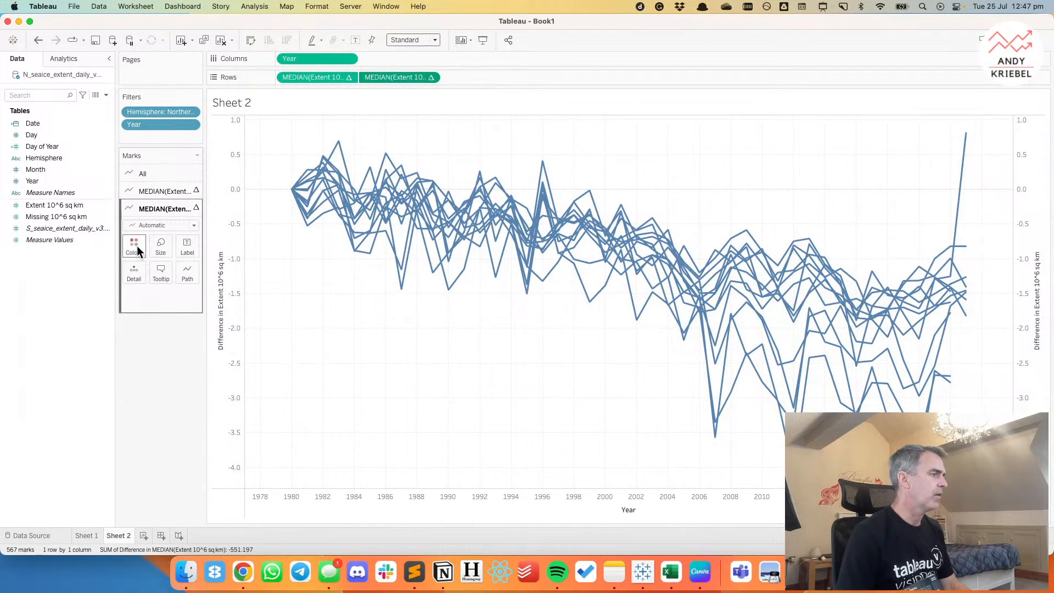
Colour the second measure's overall median line black.
click(135, 247)
click(141, 280)
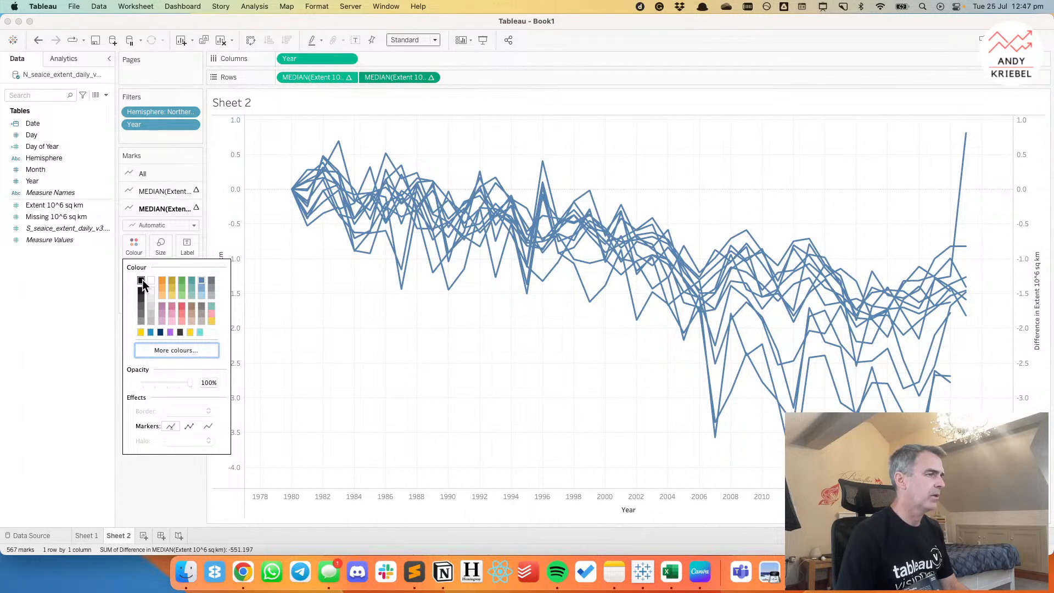
click(418, 312)
Show Min/Max mark labels on the black line based on Year, labelling only the maximum value.
click(186, 246)
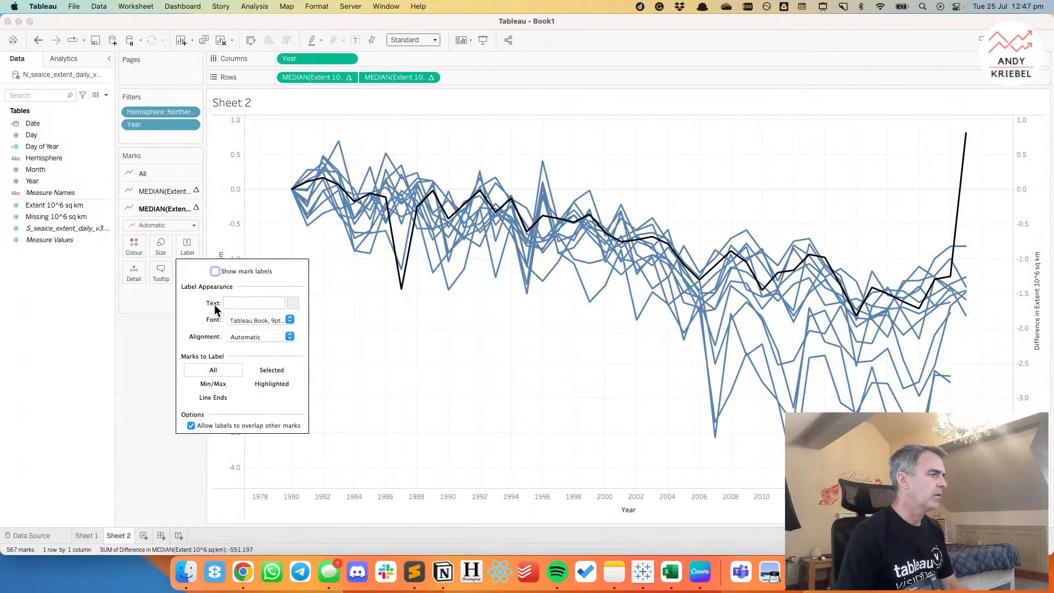
click(214, 273)
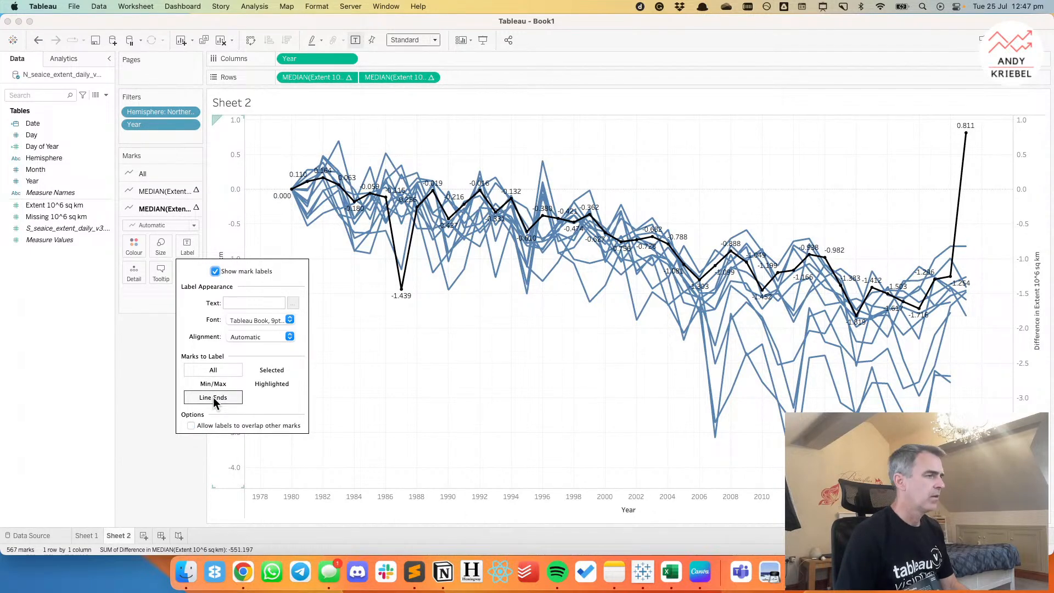
click(213, 397)
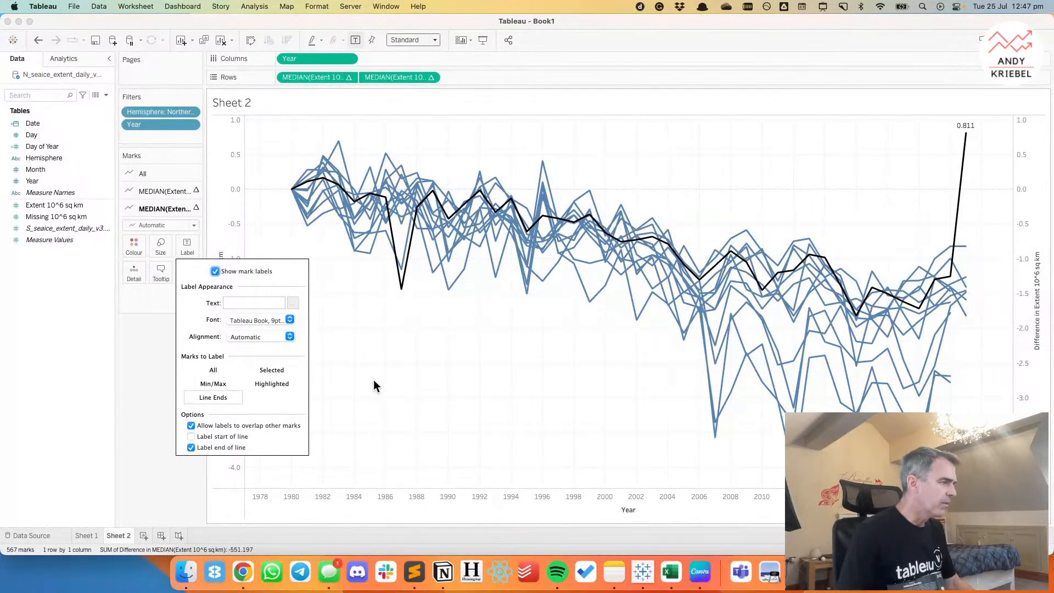
click(213, 384)
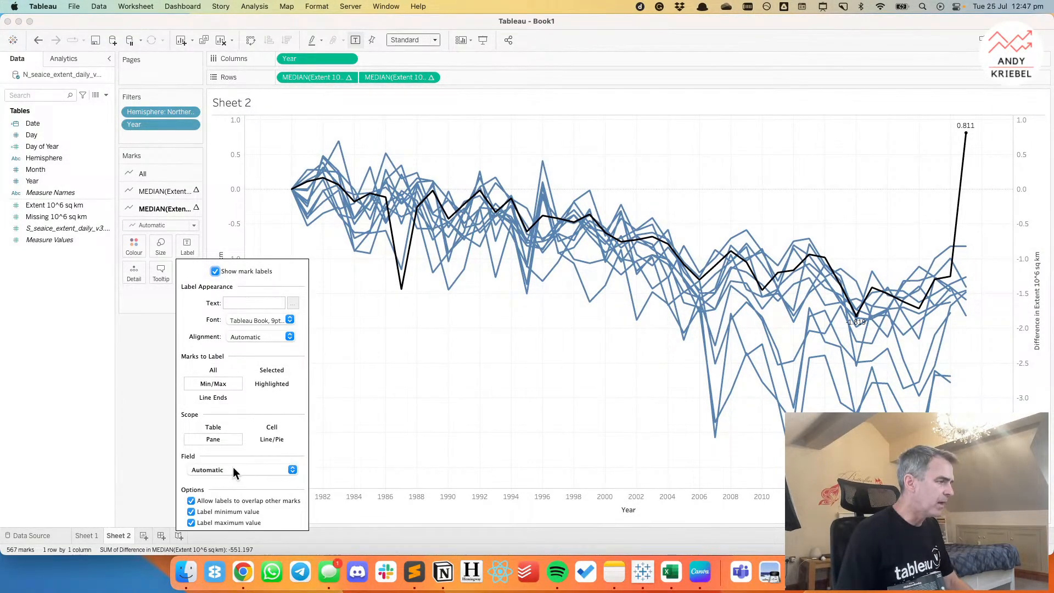
click(232, 469)
click(229, 490)
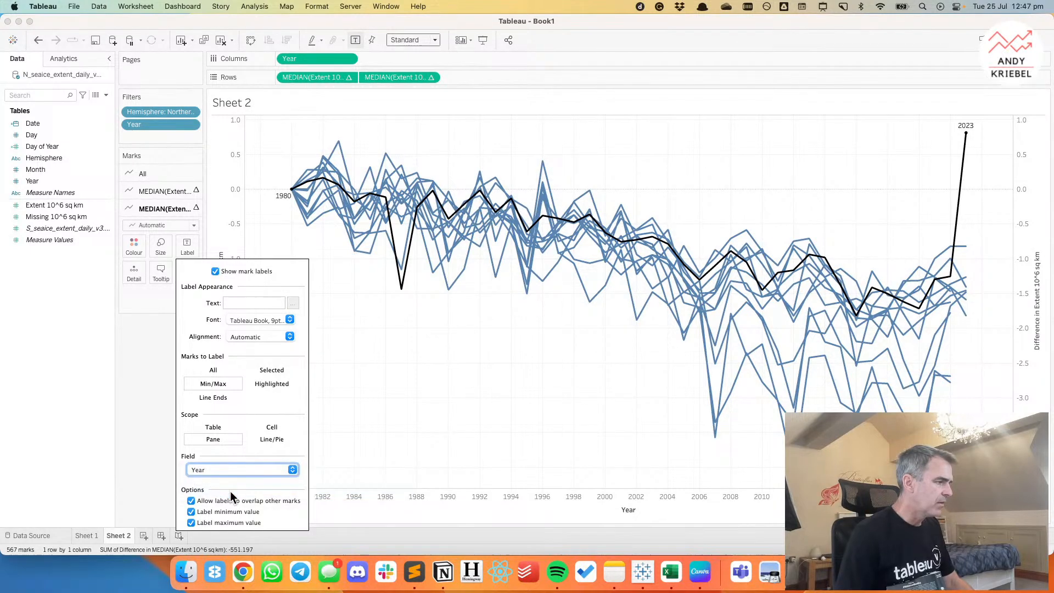
click(190, 511)
click(391, 325)
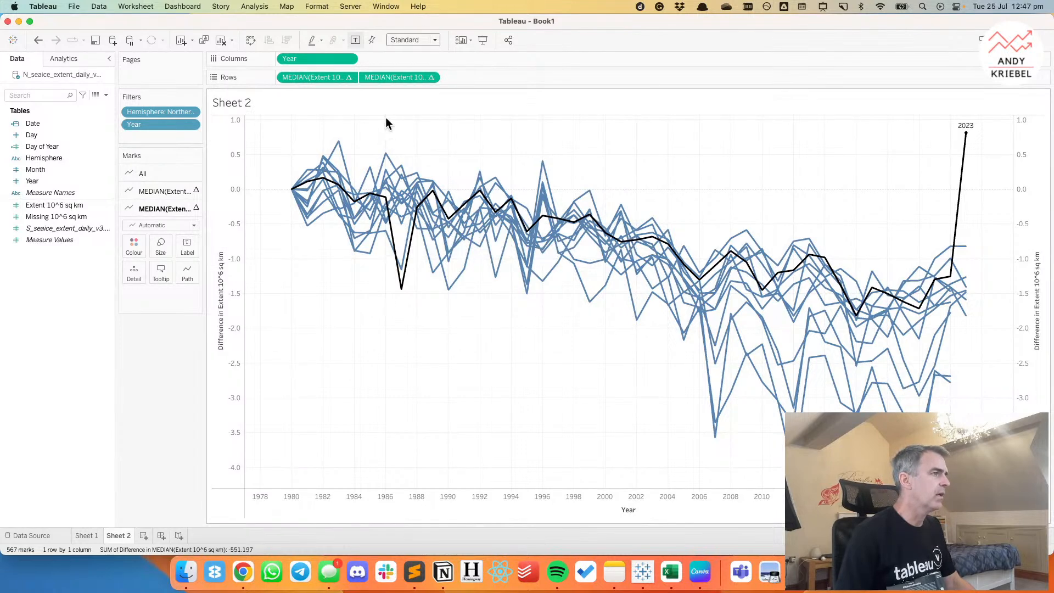
Use the second median extent difference as the label text for the black line.
drag(392, 77, 187, 247)
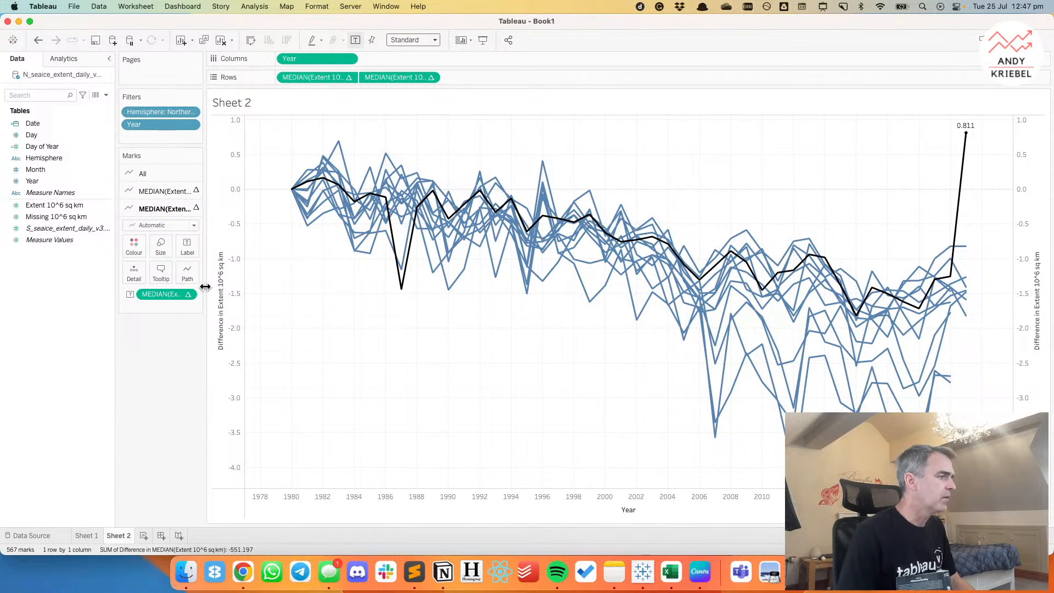
right_click(167, 295)
click(400, 368)
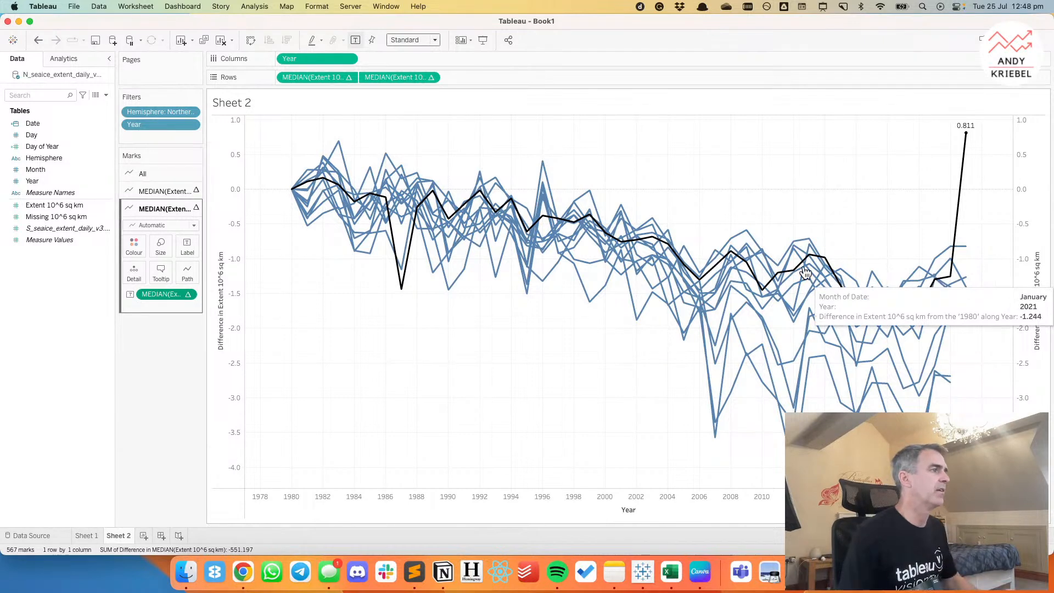
Change the first median extent measure's table calculation type to Percent Difference From.
click(348, 77)
mouse_move(342, 279)
click(343, 258)
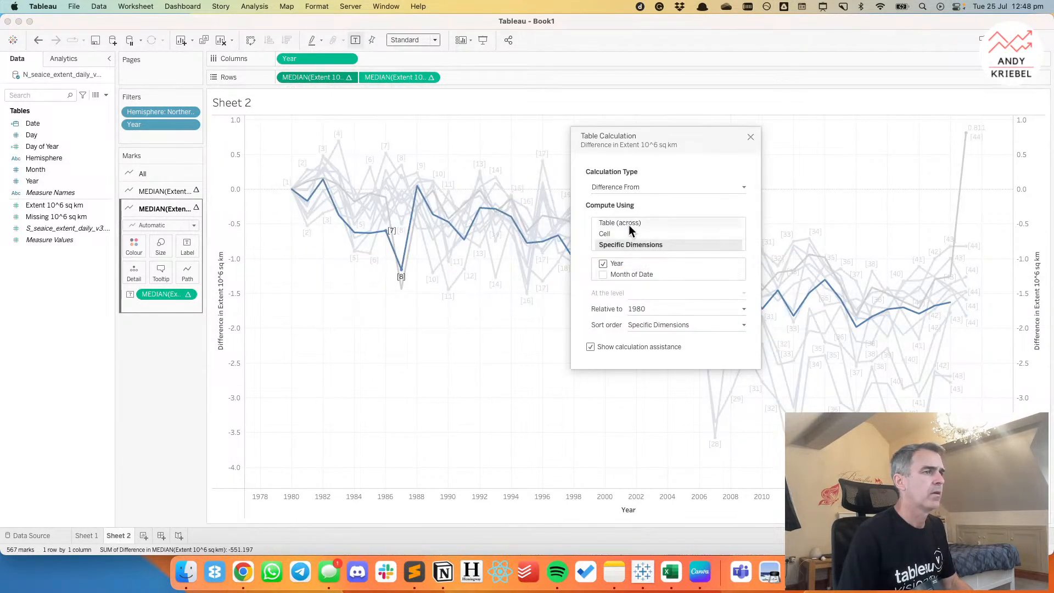
click(617, 187)
click(657, 199)
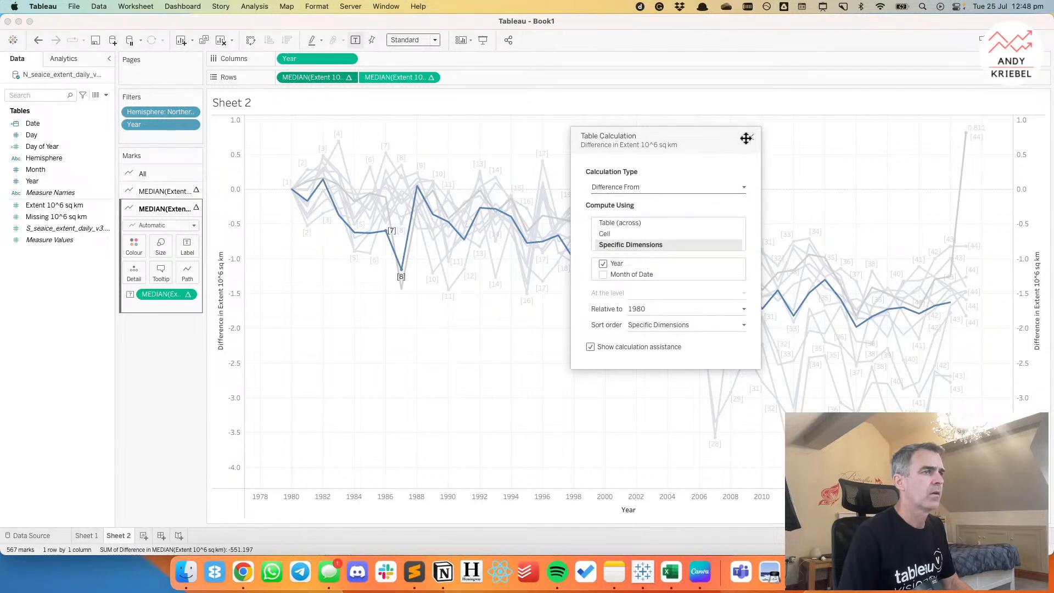
click(617, 188)
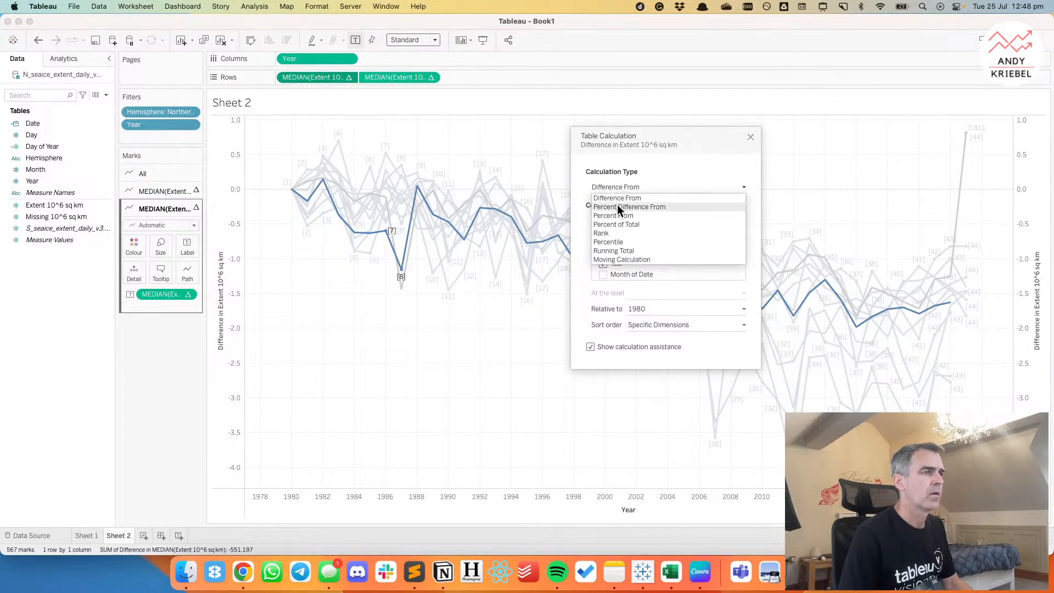
click(617, 206)
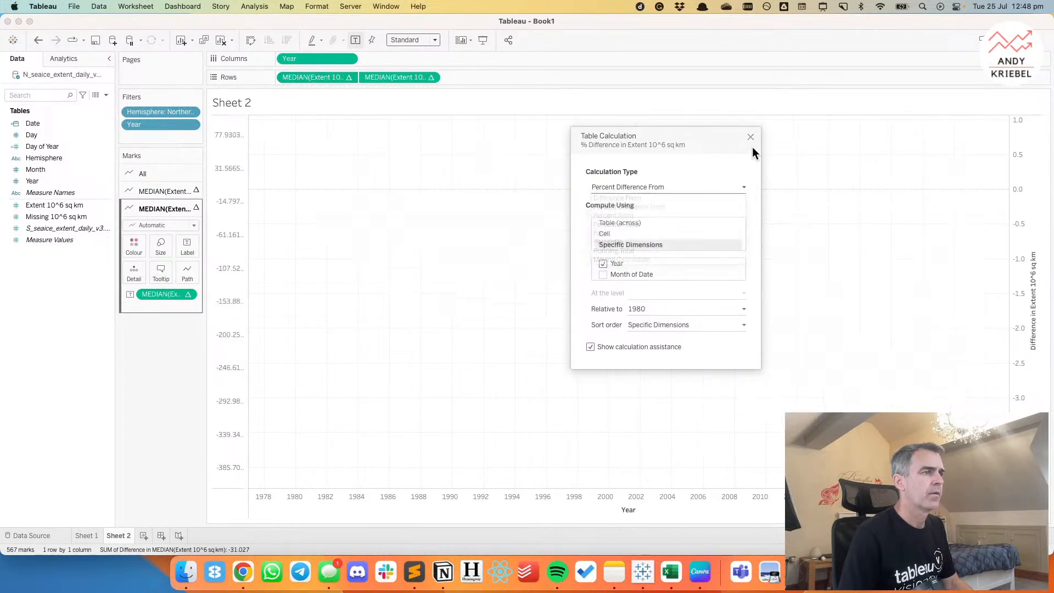
Change the second median extent measure's table calculation on Rows to Percent Difference From, matching the monthly lines.
click(430, 77)
click(407, 258)
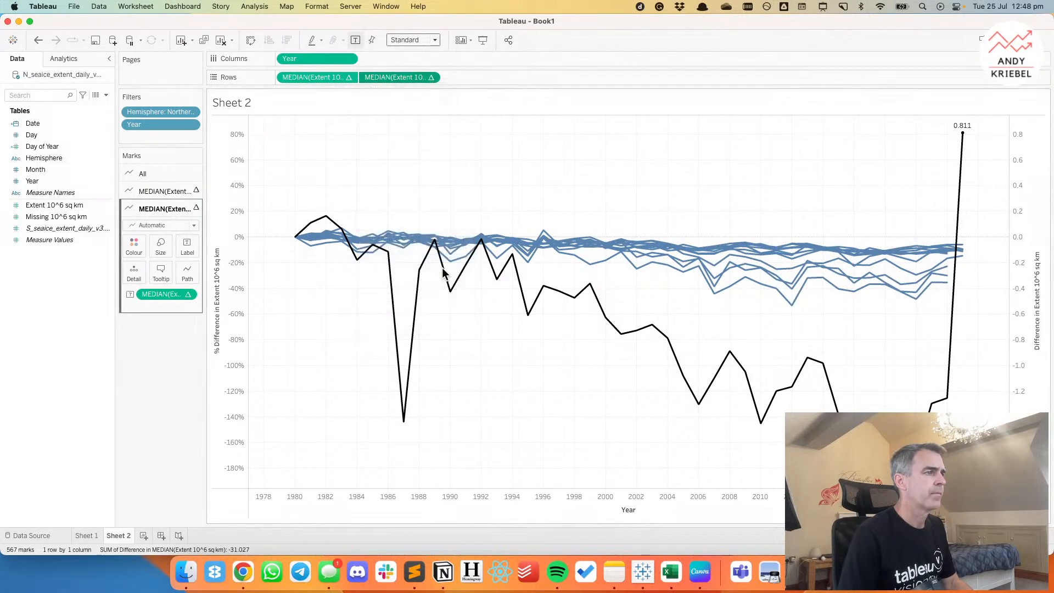
click(634, 186)
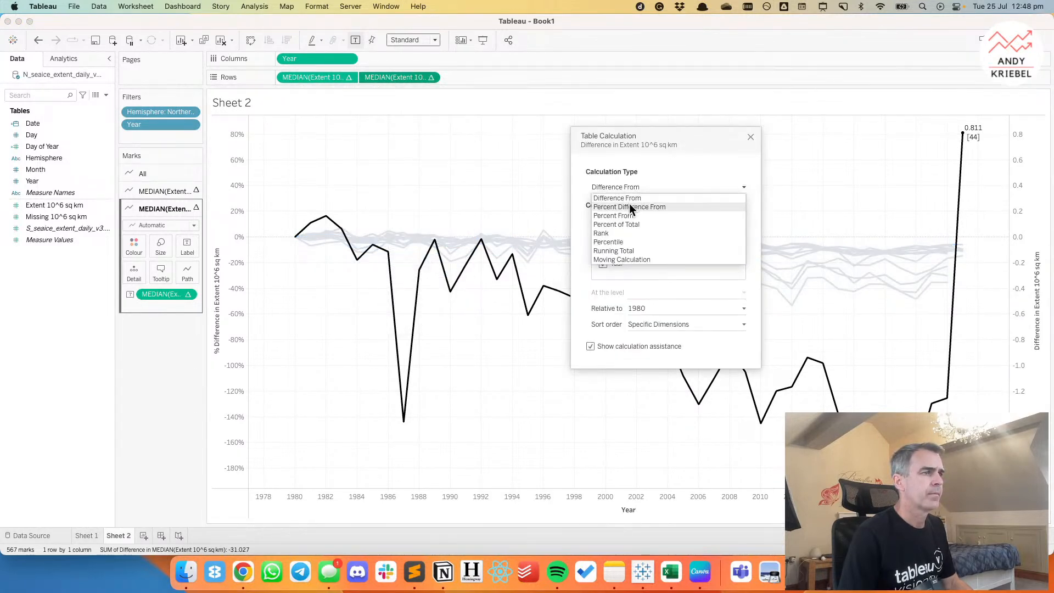
click(629, 205)
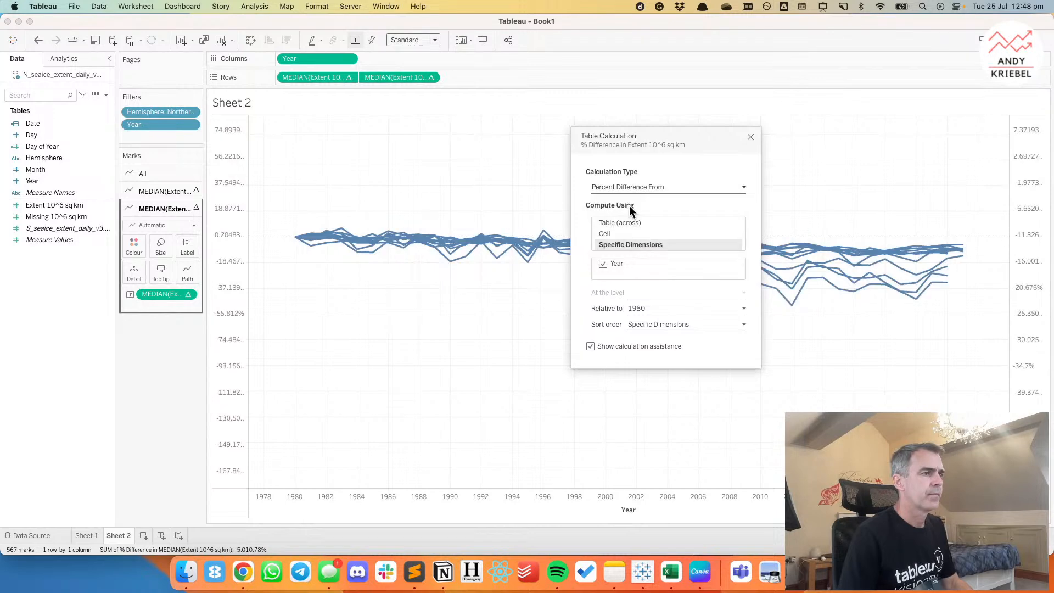
click(751, 136)
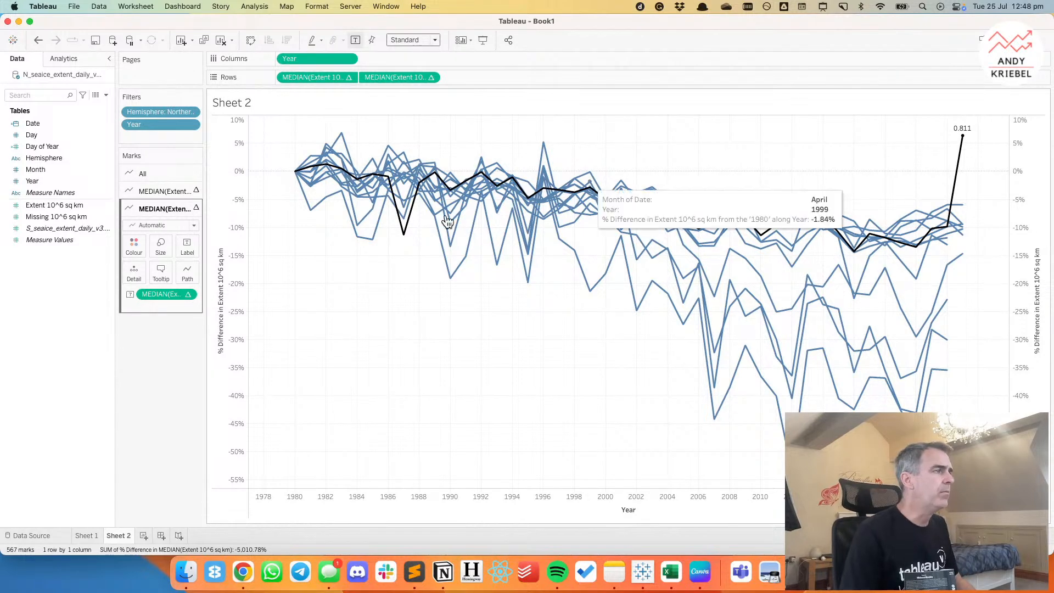
Create a custom date from the Date field named MONTH, with Months as the detail and as a date part.
click(162, 191)
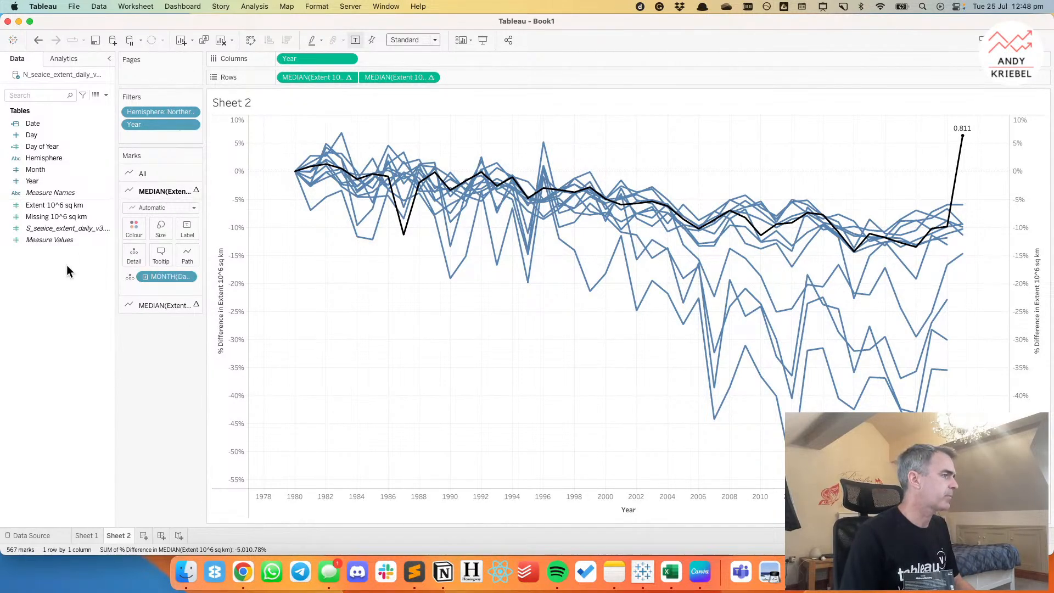
click(39, 170)
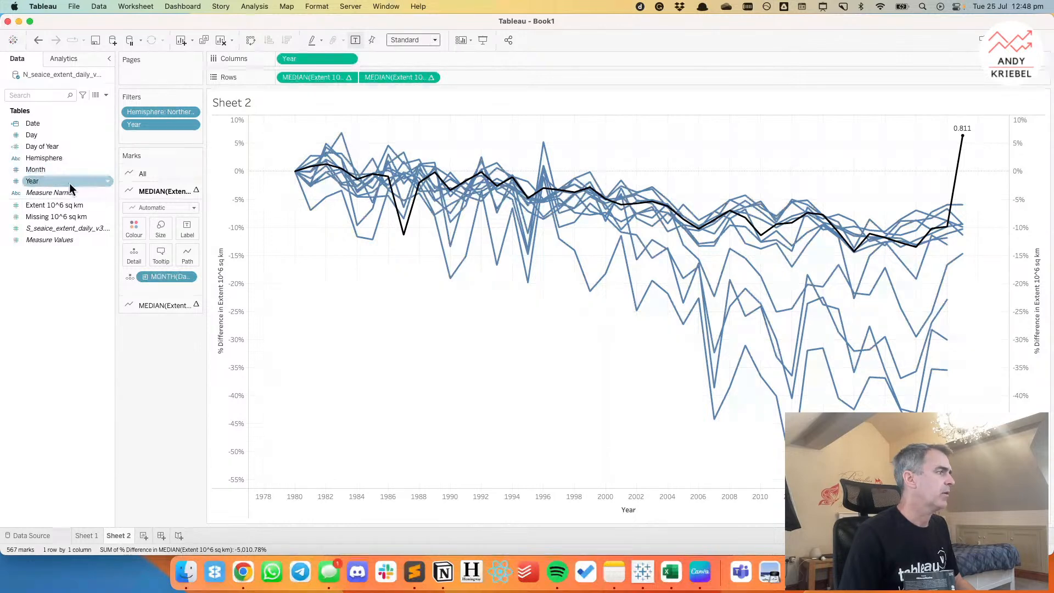
right_click(46, 122)
mouse_move(93, 237)
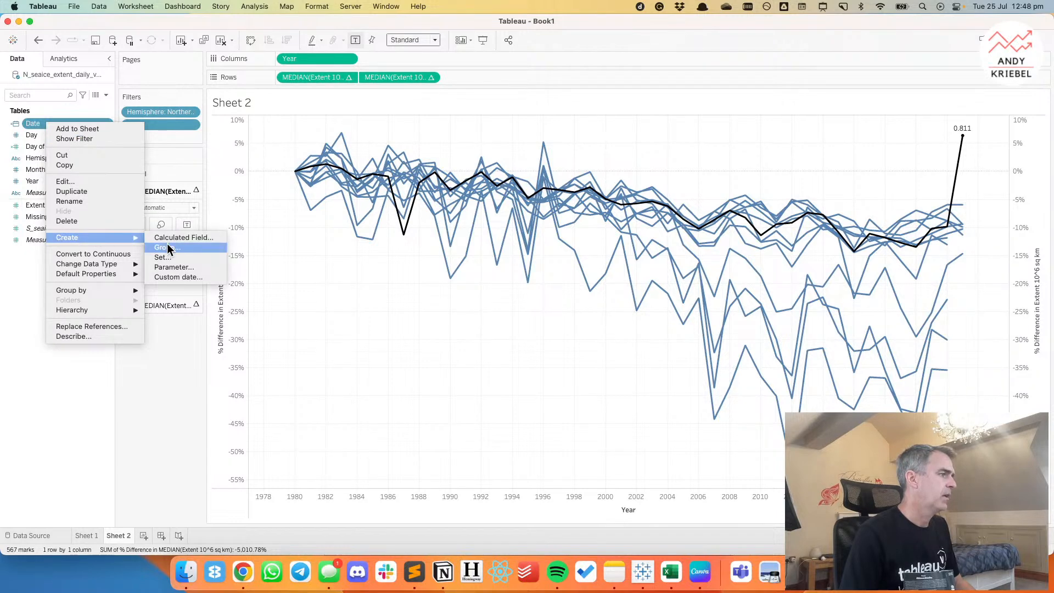
click(173, 277)
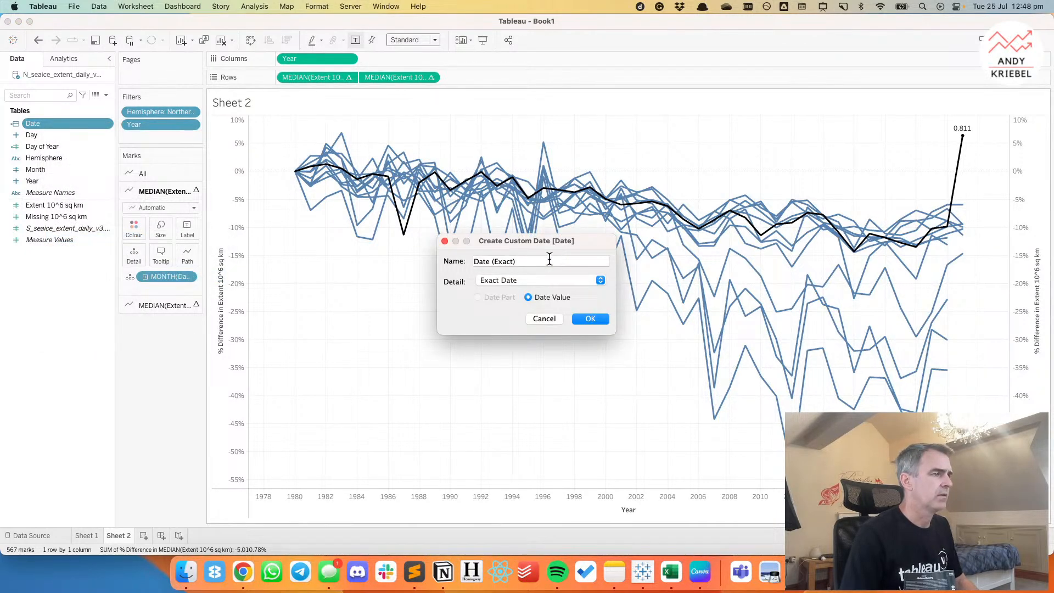
drag(550, 260, 421, 252)
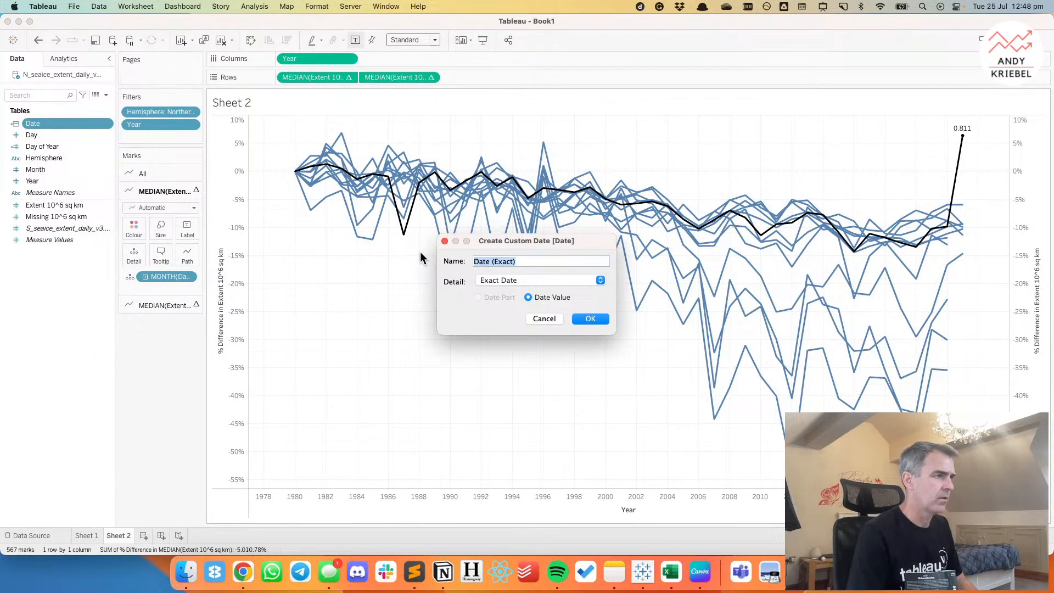
text(MONTH)
click(506, 278)
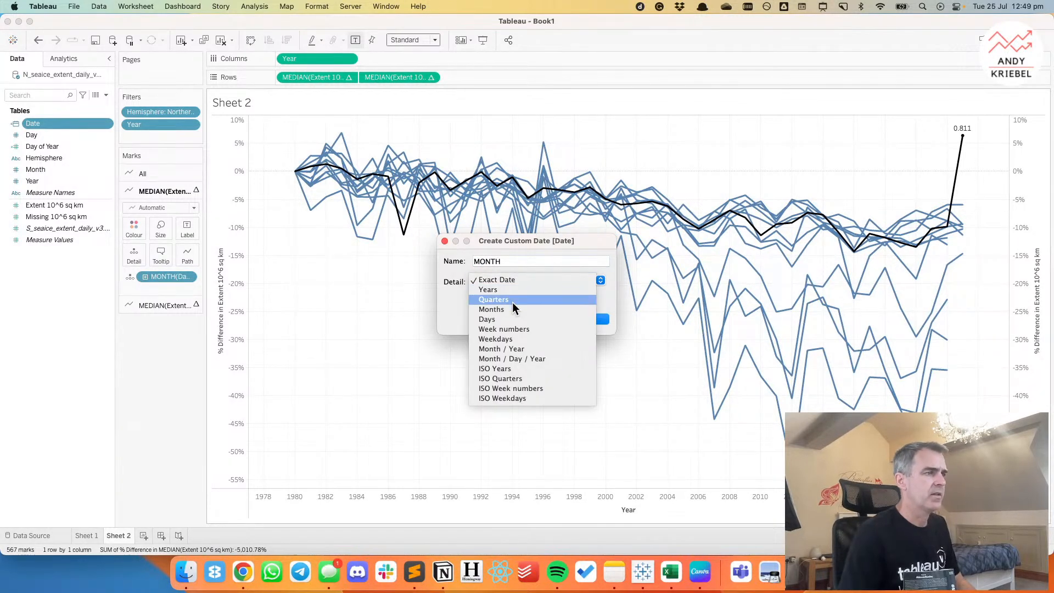
click(510, 311)
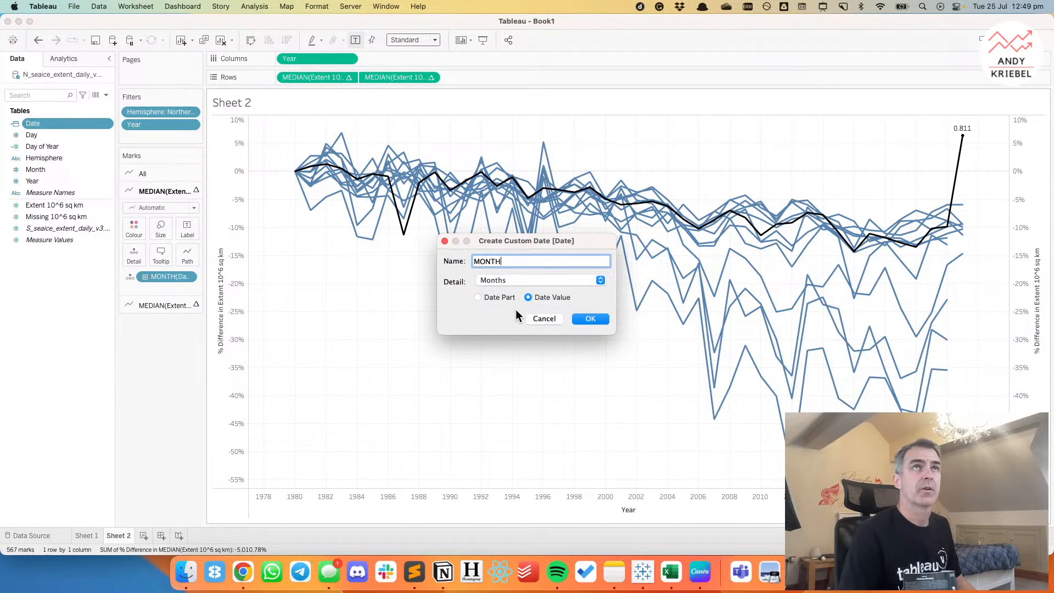
click(479, 298)
click(590, 318)
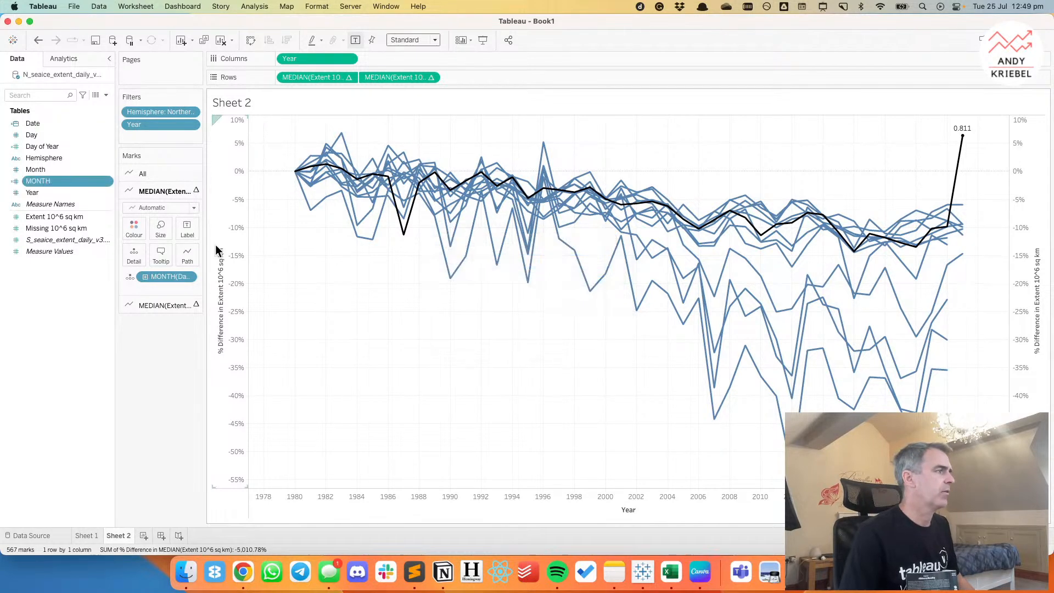
right_click(42, 121)
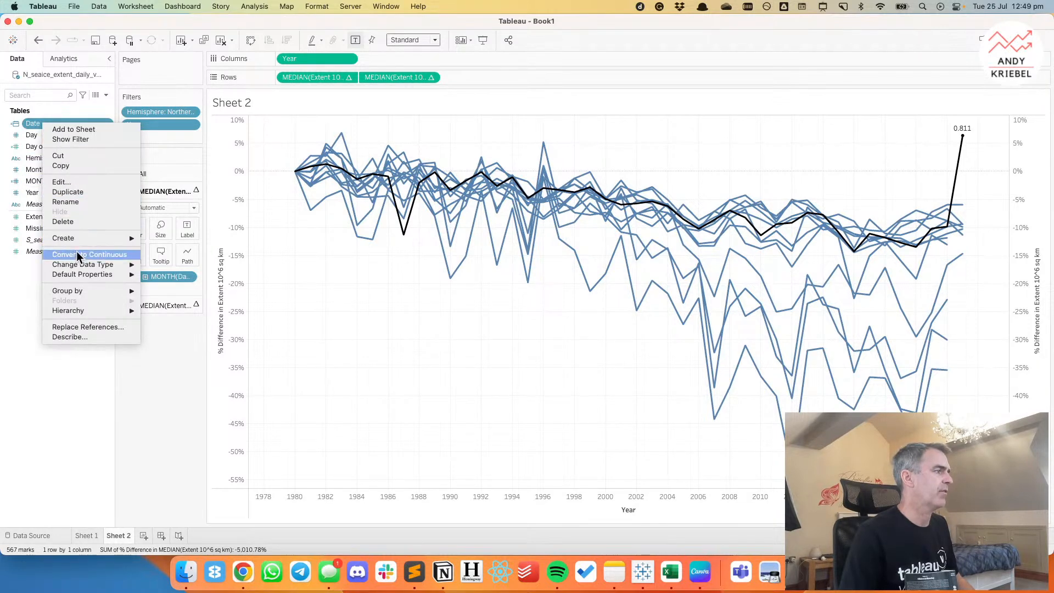
mouse_move(120, 238)
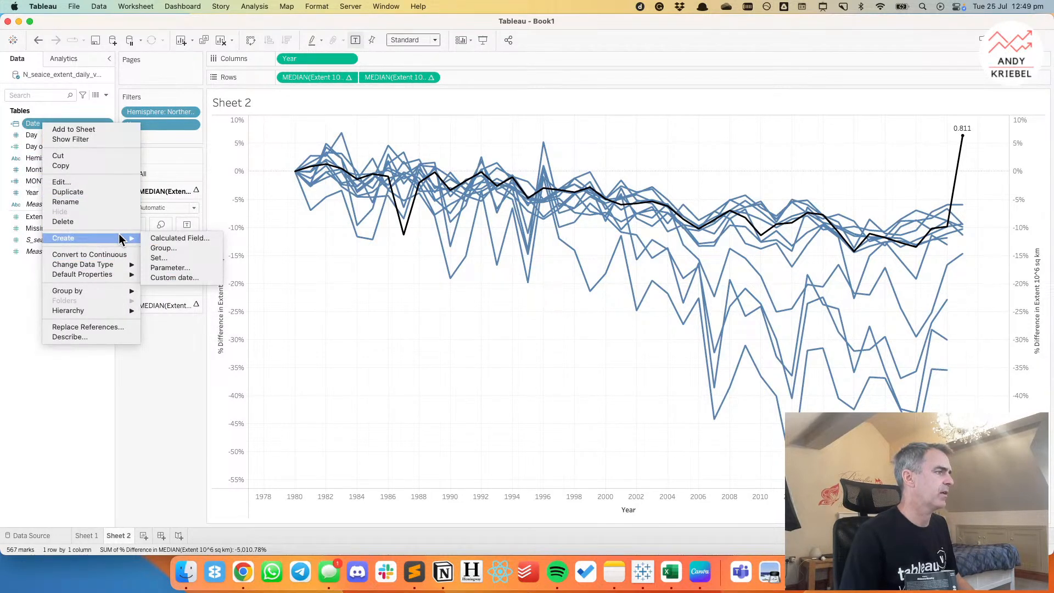
click(171, 254)
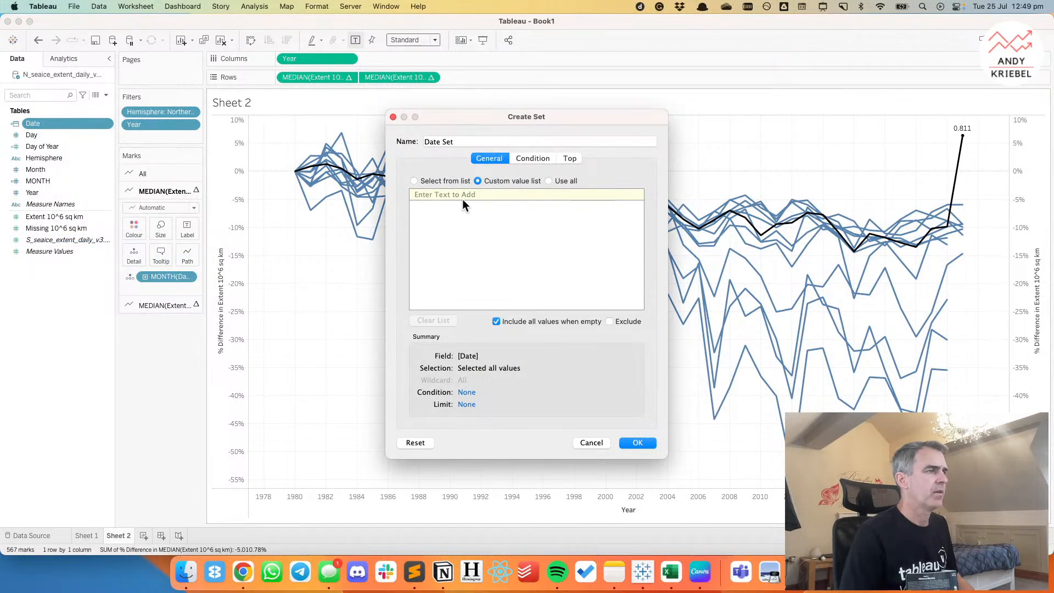
click(438, 180)
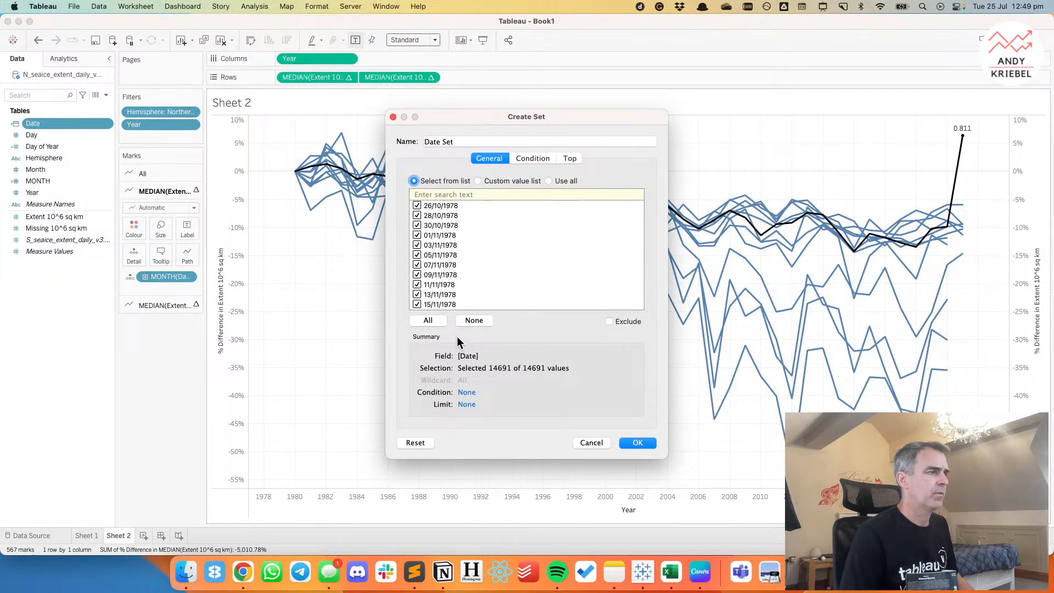
click(593, 443)
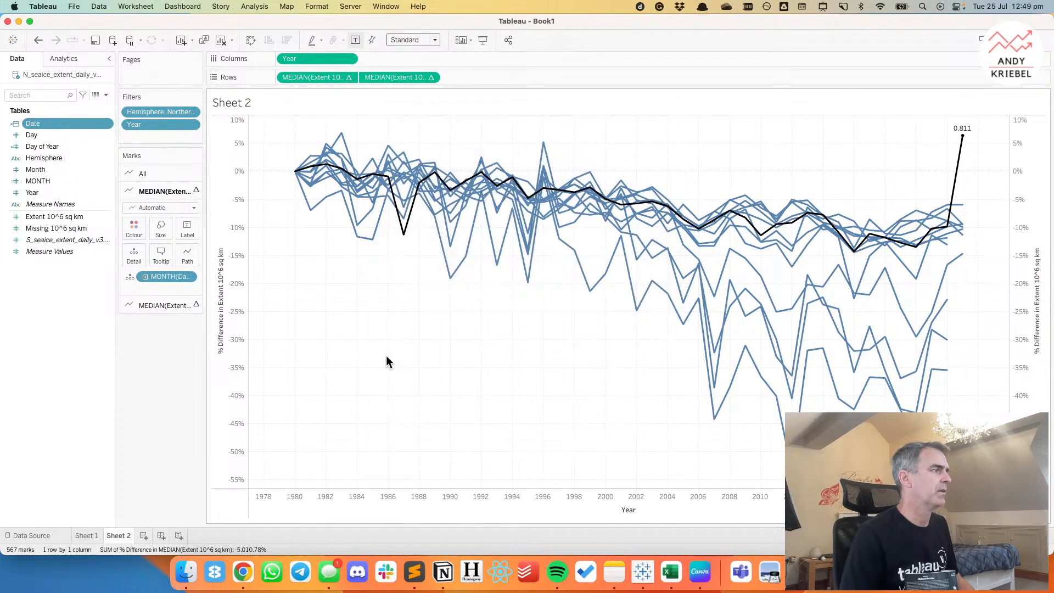
Create a set named MONTH Set from the MONTH field with only January selected, and colour the monthly lines by it.
right_click(39, 179)
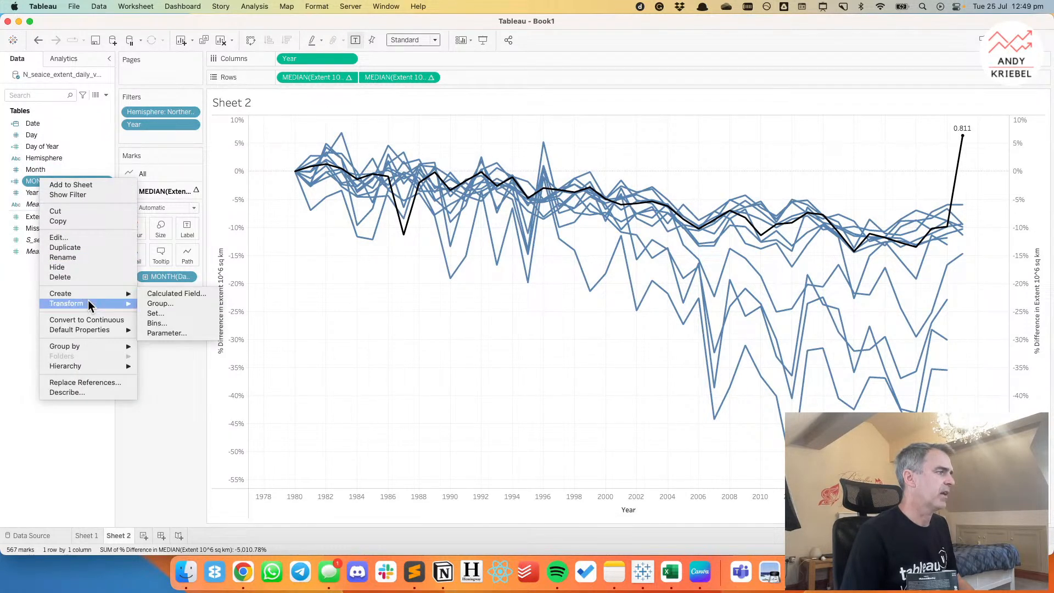
click(173, 316)
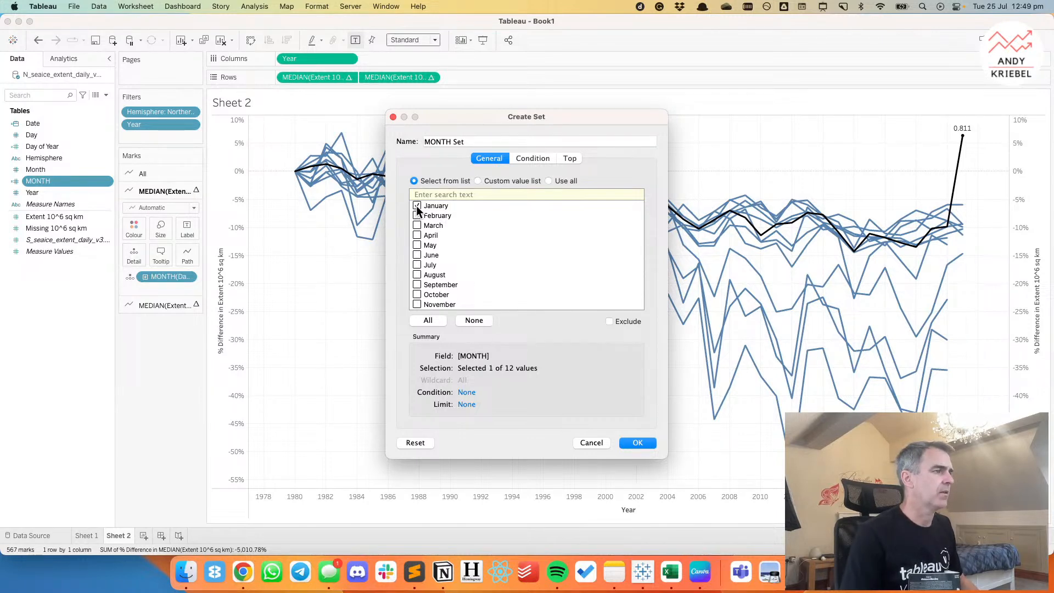
click(638, 443)
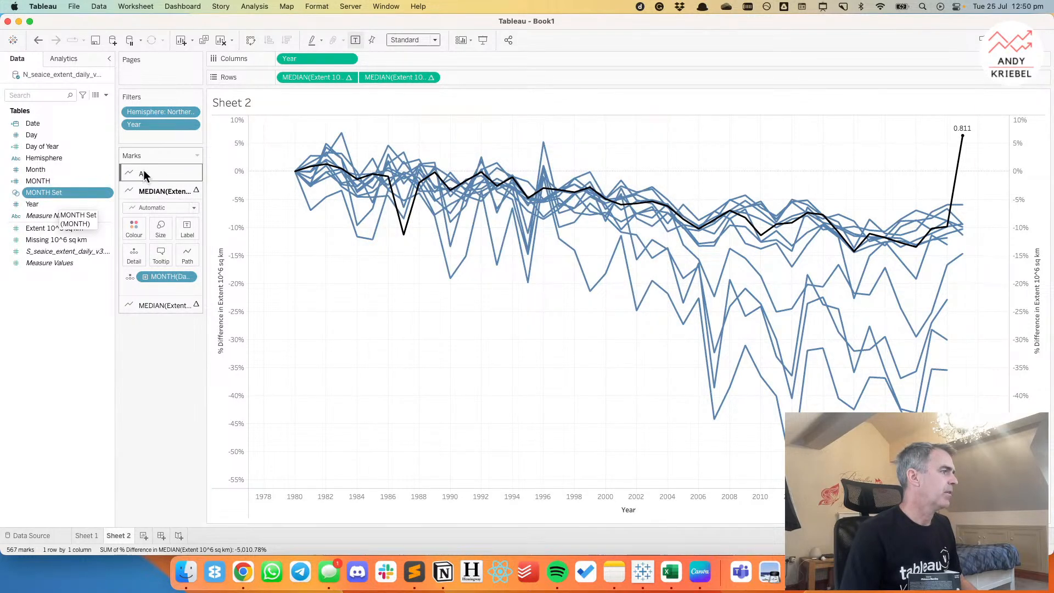
drag(52, 196, 127, 225)
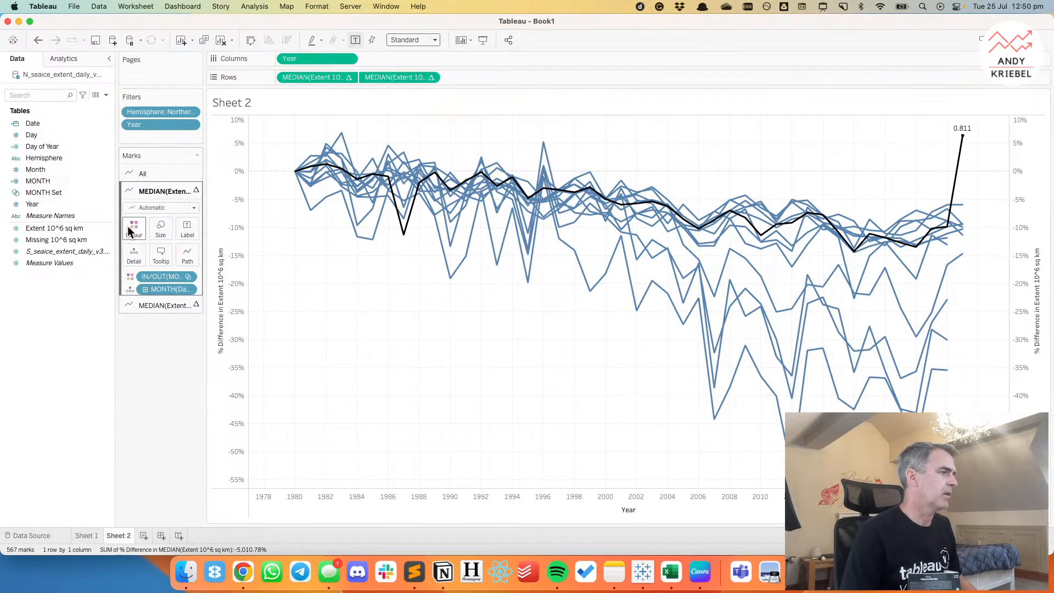
Colour the set's In members bright red from Lightning Watermelon and the Out members light grey from Seattle Greys.
double_click(1037, 115)
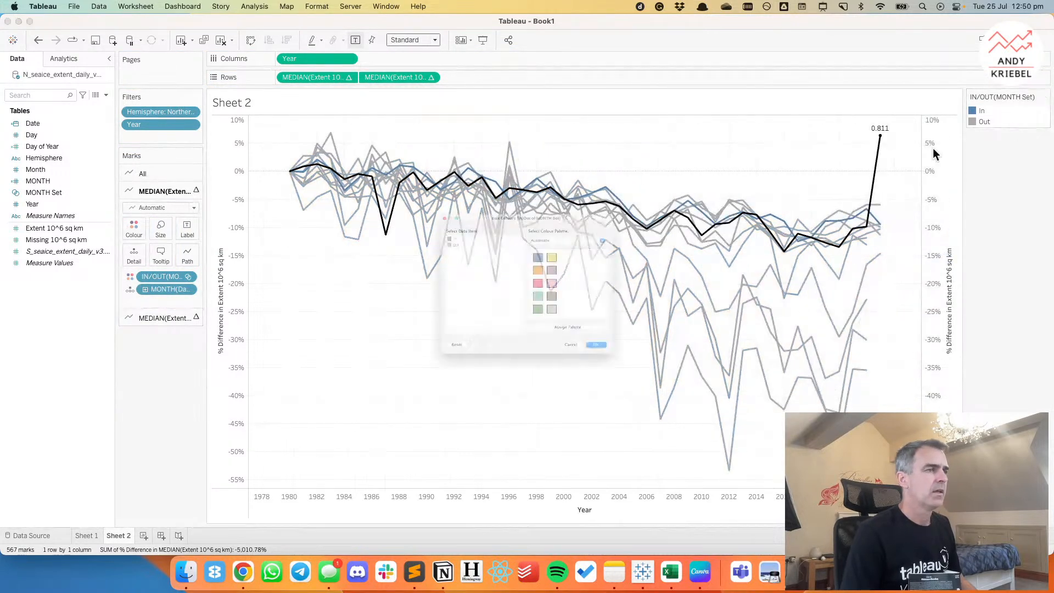
click(544, 284)
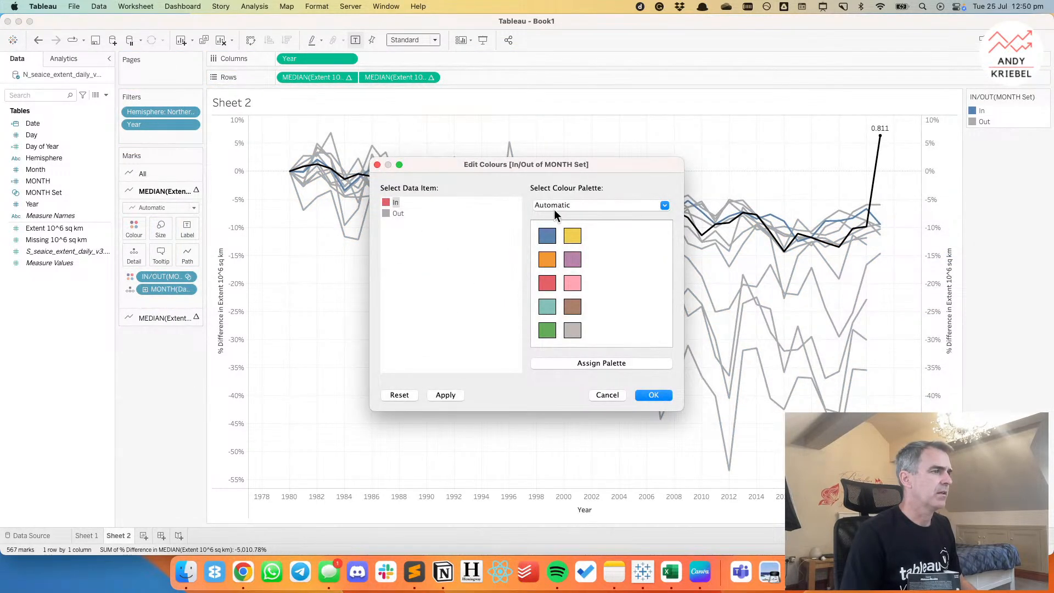
click(554, 206)
click(571, 396)
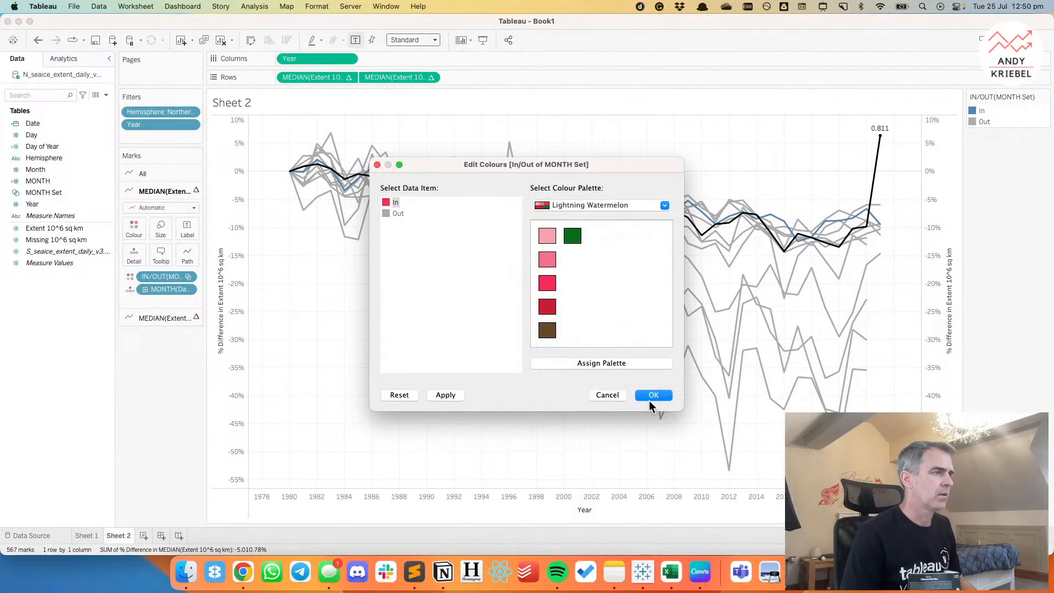
click(581, 203)
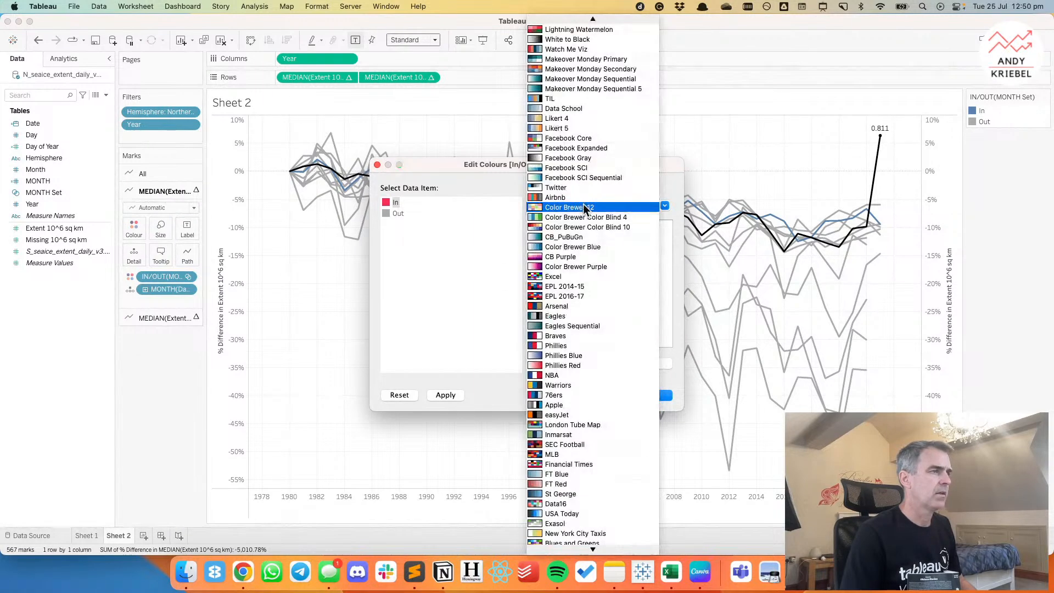
click(566, 60)
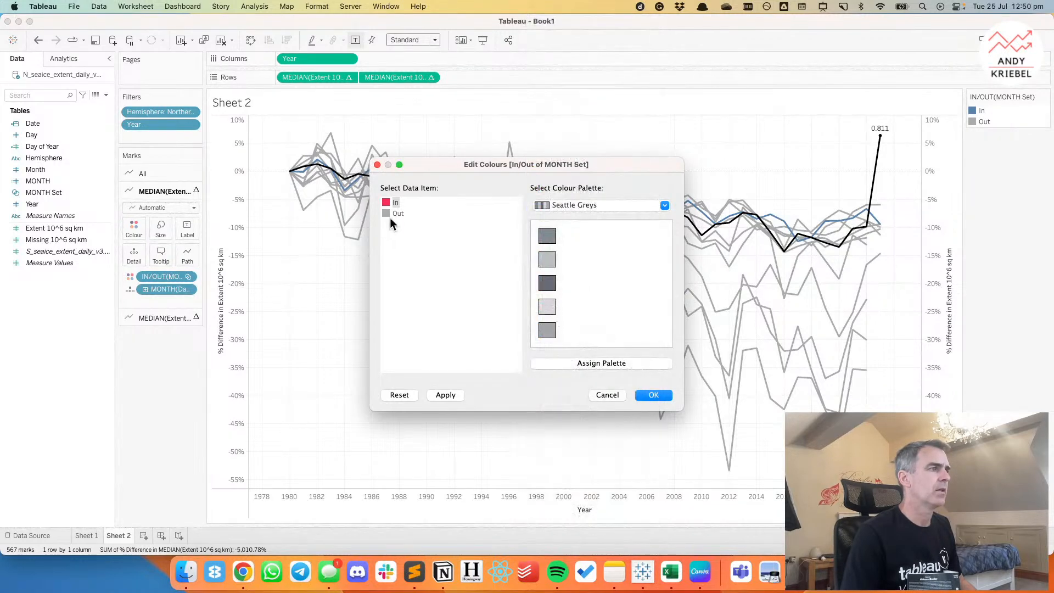
click(549, 306)
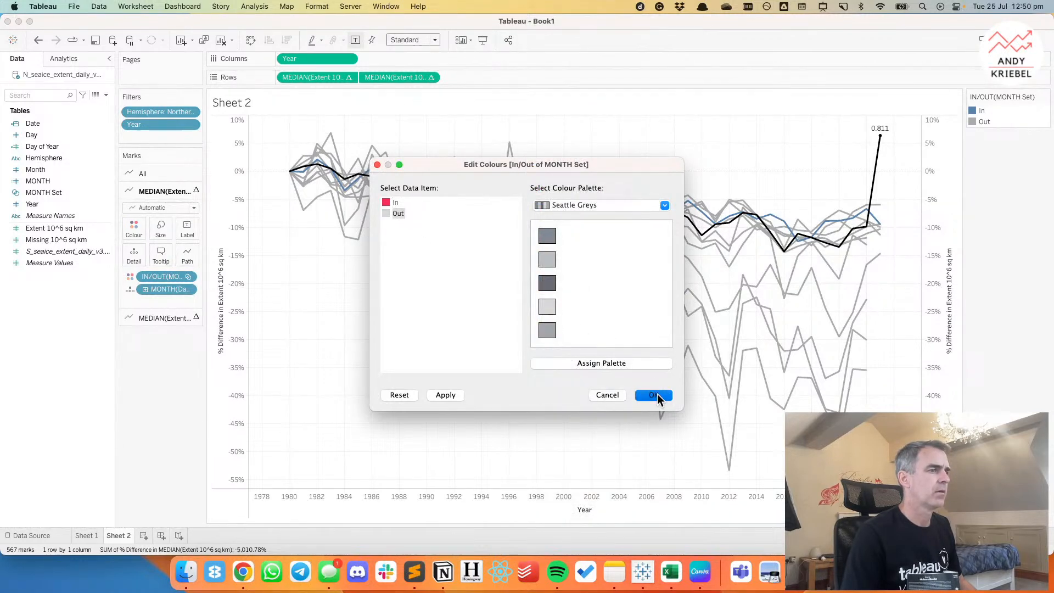
click(655, 394)
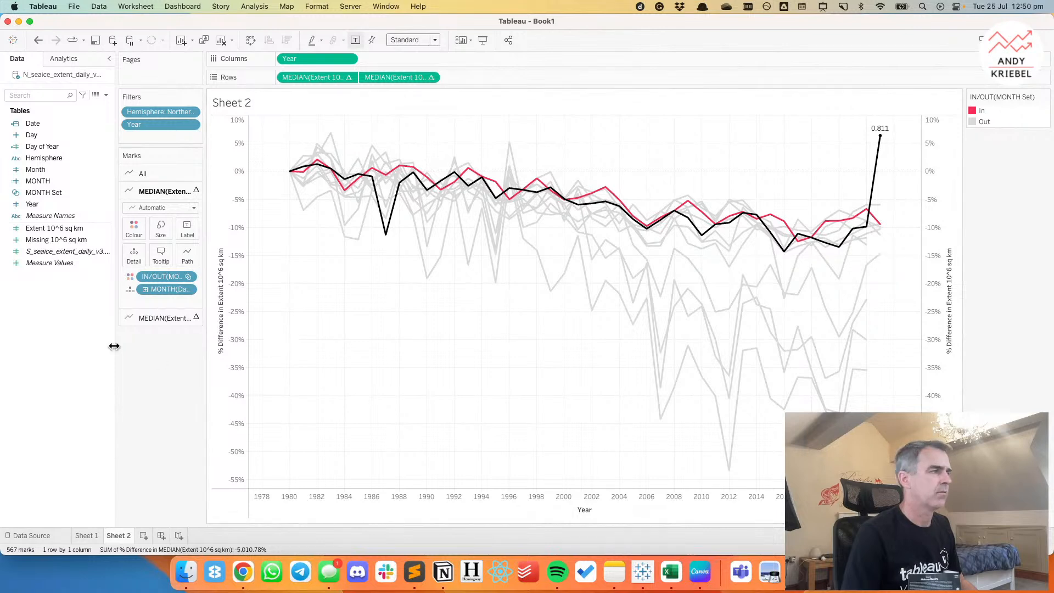
Create a calculated field named Value for Selected Month with the formula IF [MONTH Set] THEN [Extent 10^6 sq km] END.
right_click(65, 308)
click(90, 314)
text(Vaul)
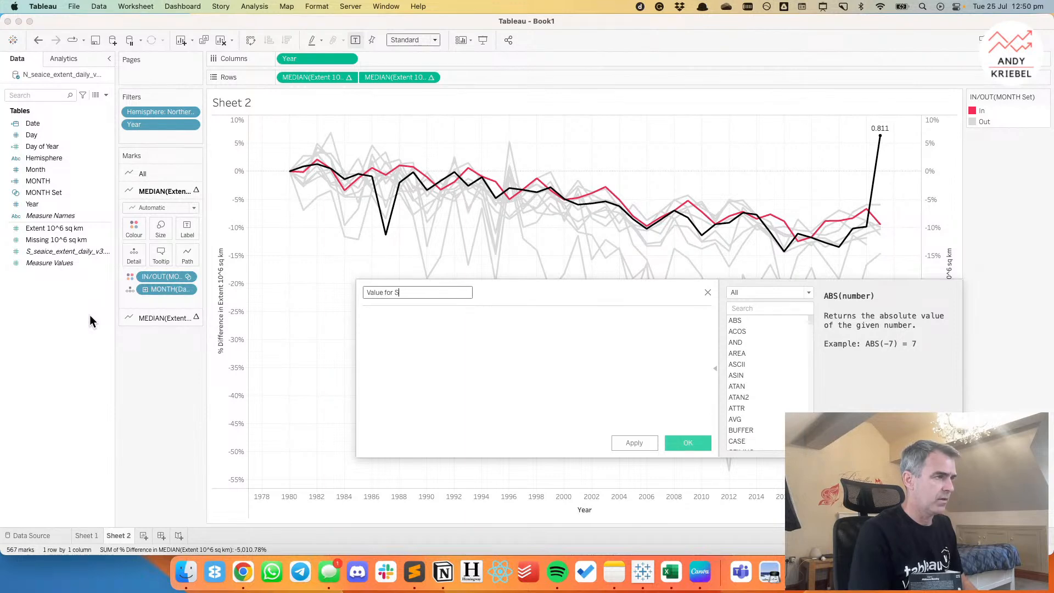
text(d Month)
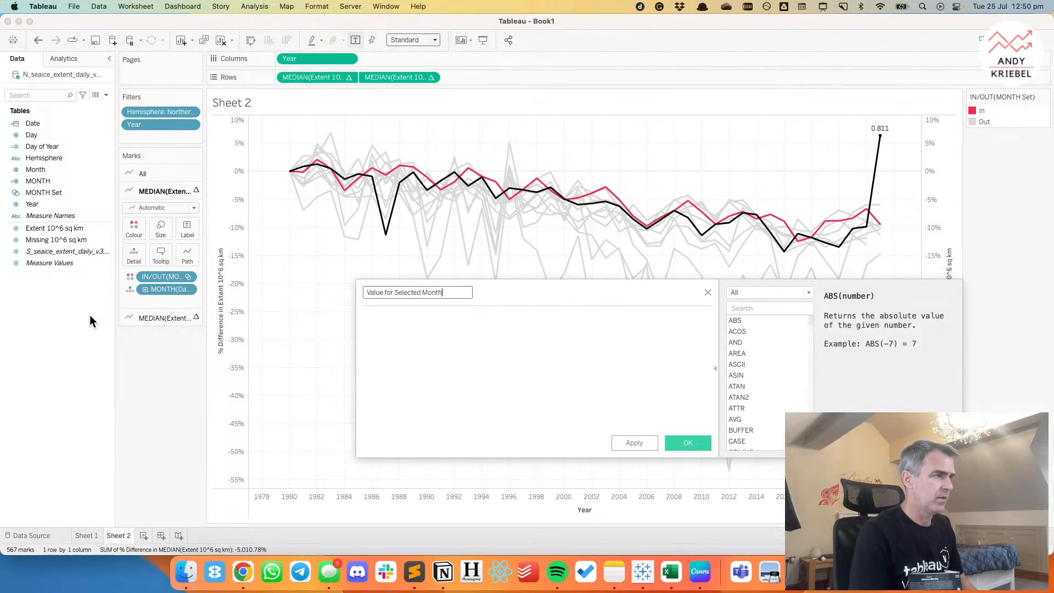
click(500, 338)
text(IF)
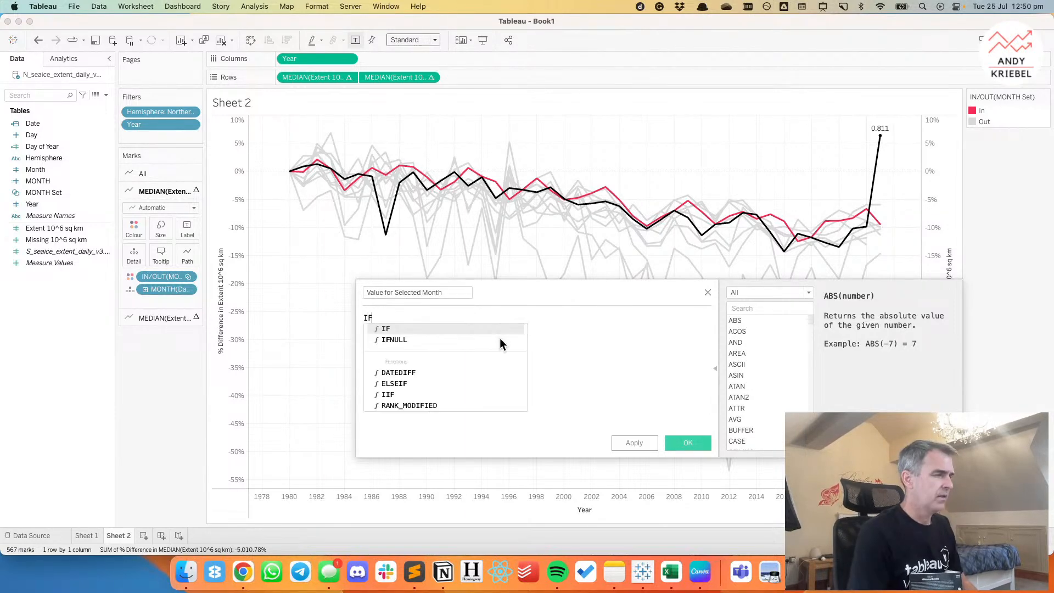
drag(166, 278, 464, 338)
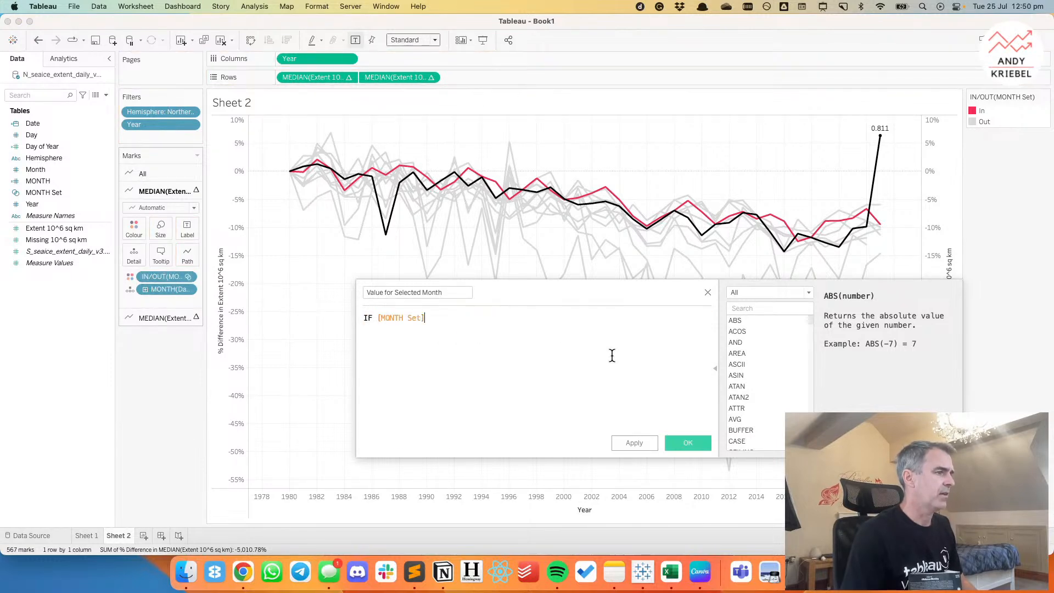
text(THEN)
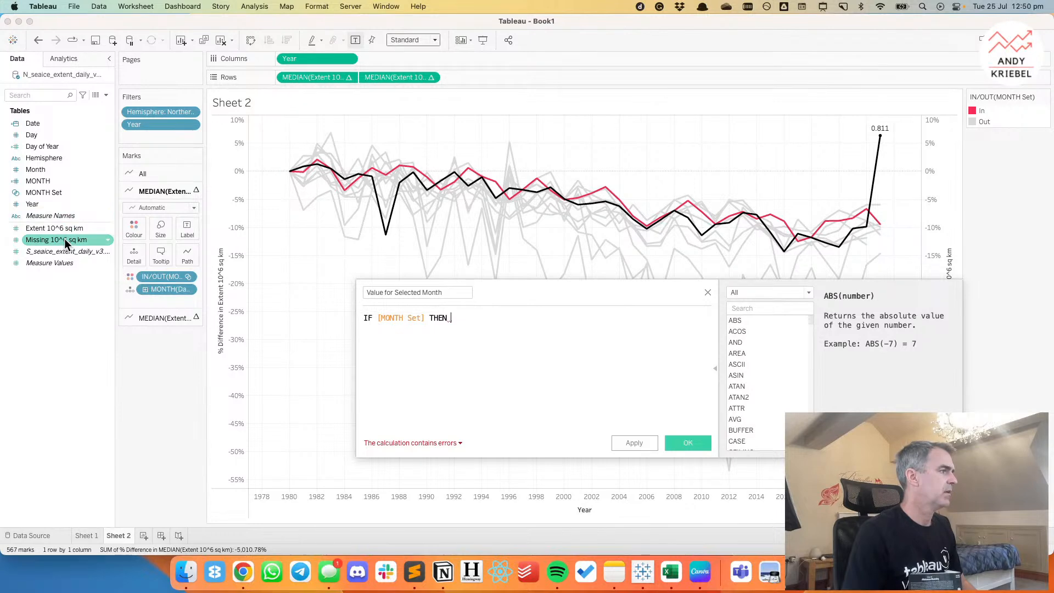
drag(58, 228, 599, 338)
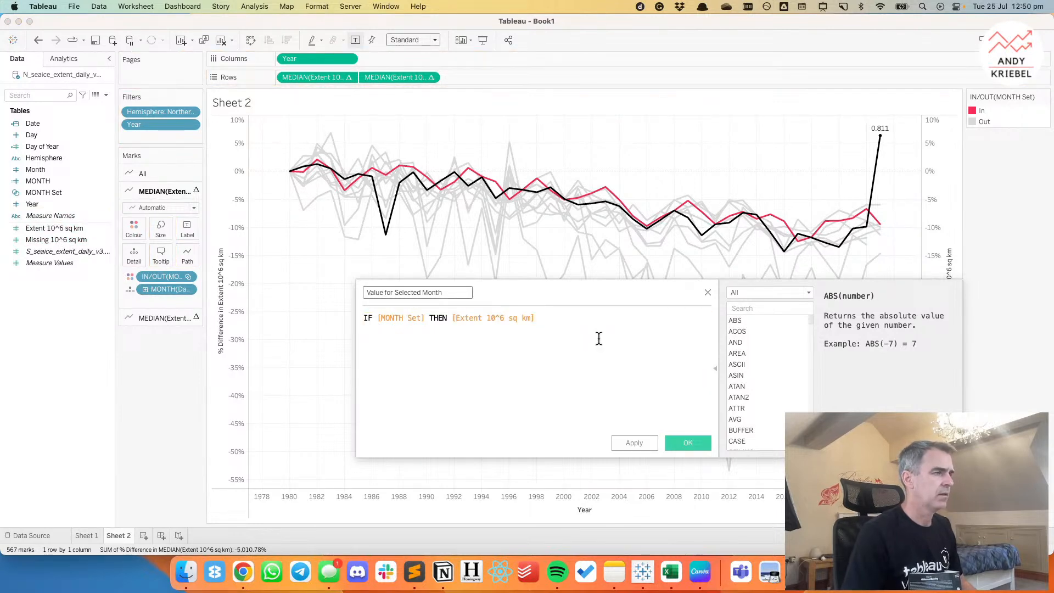
key(Return)
text(END)
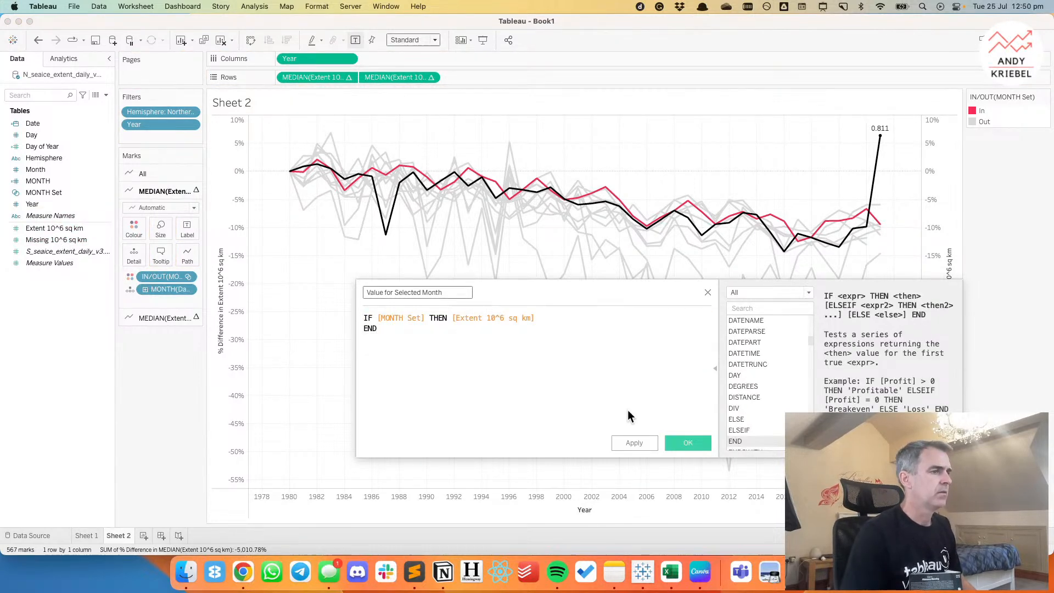
click(696, 445)
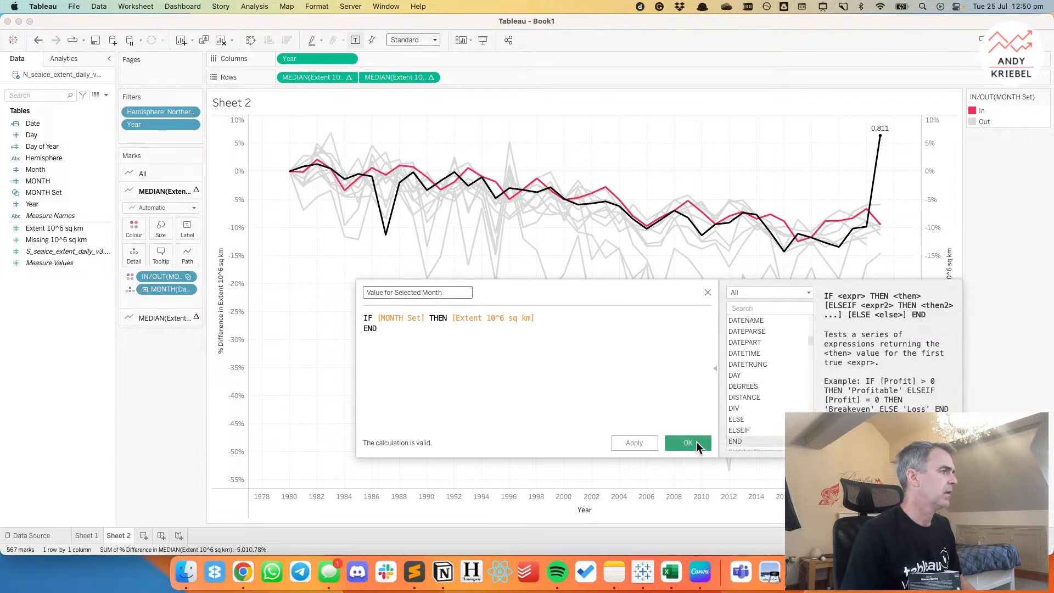
Label the monthly lines with the median of Value for Selected Month.
drag(63, 252, 180, 229)
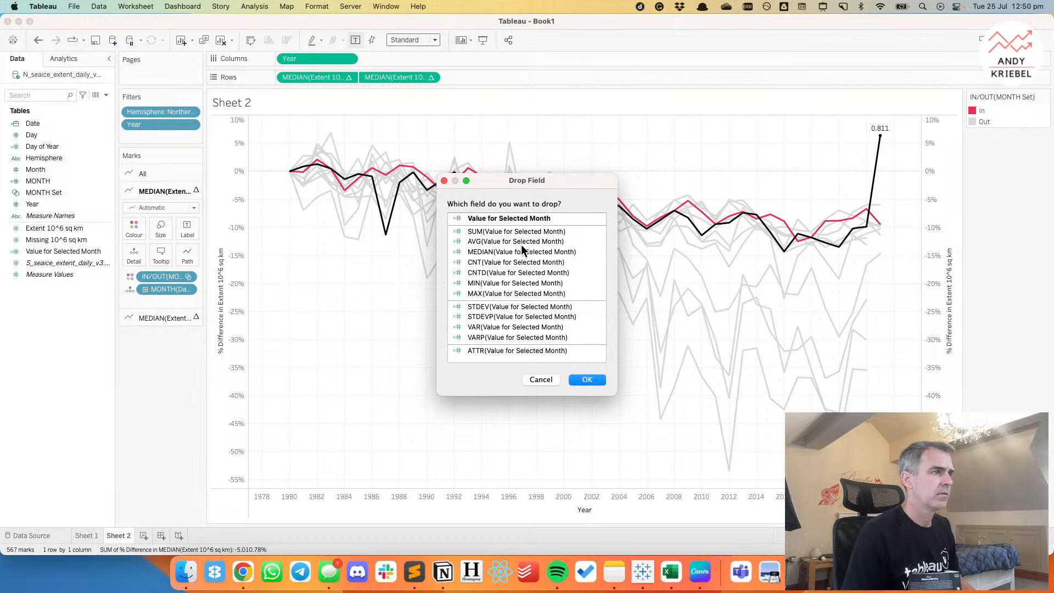
click(515, 252)
click(587, 379)
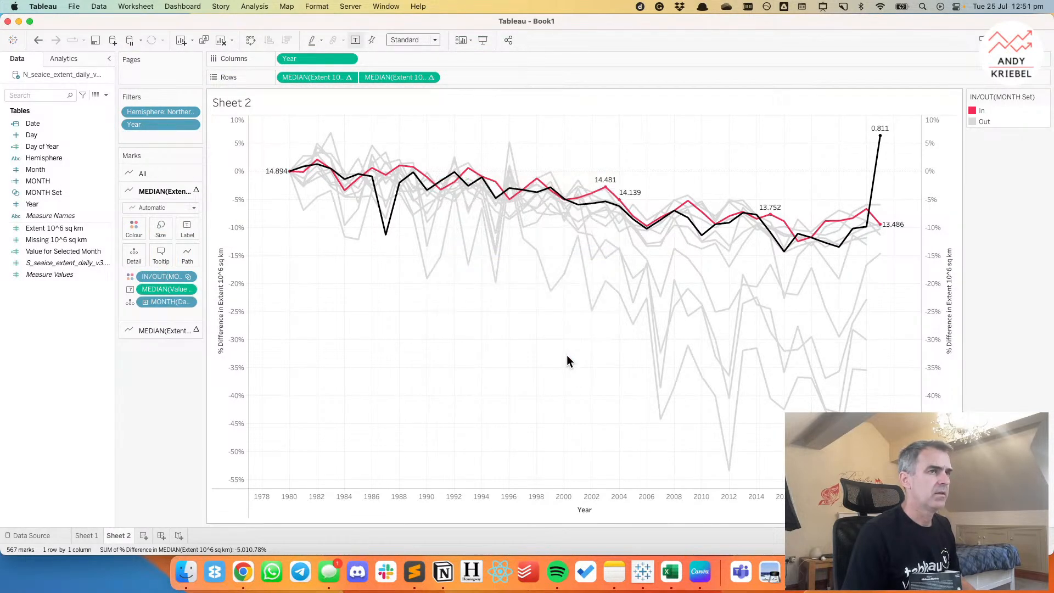
Make the monthly label a percent difference from 1980, In, computed along the specific dimensions Year and In/Out of MONTH Set.
click(188, 289)
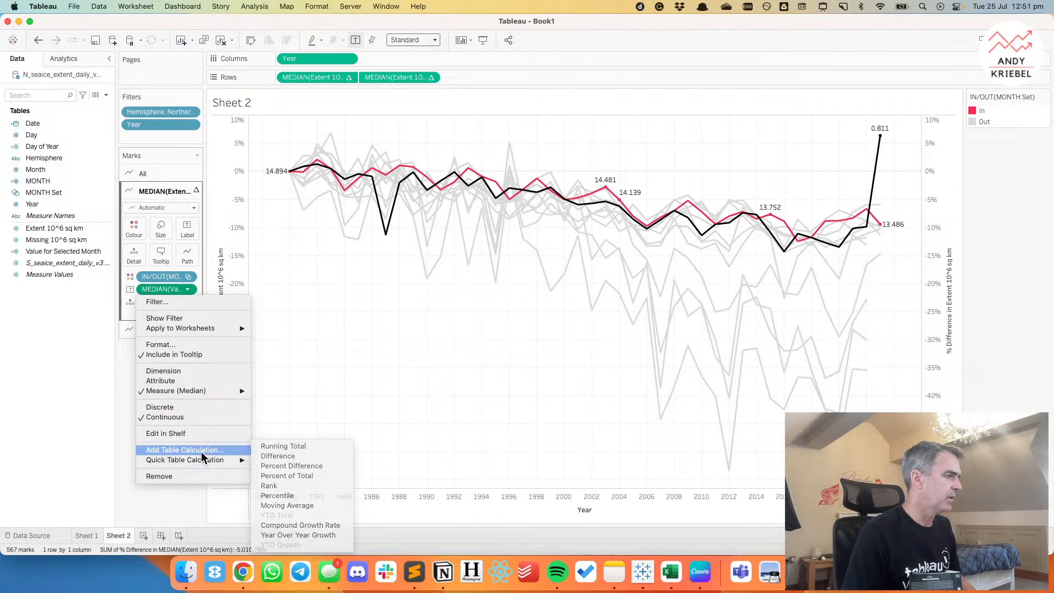
click(185, 450)
click(595, 187)
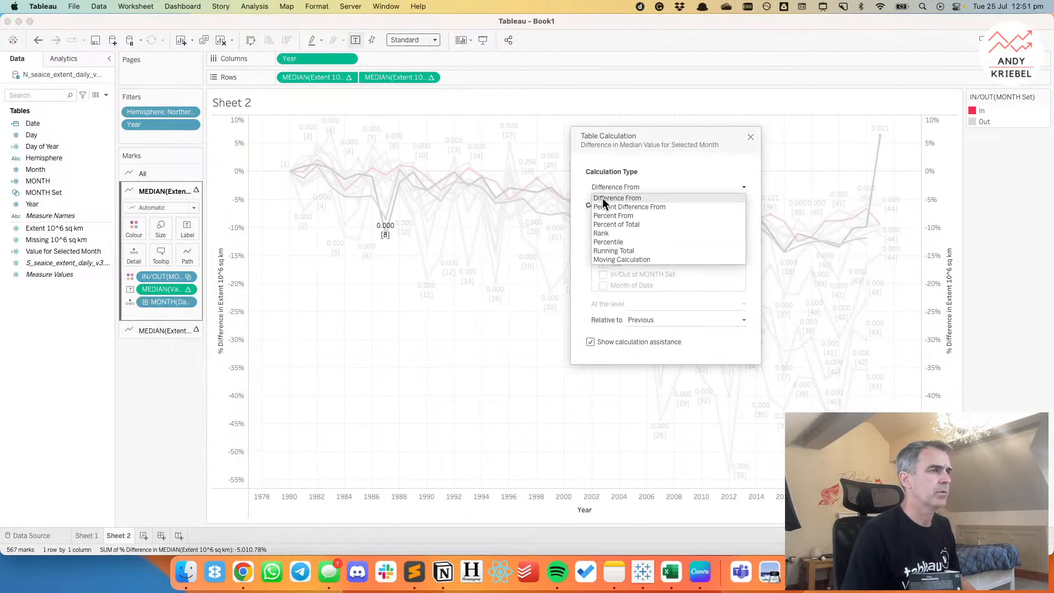
click(603, 206)
click(608, 243)
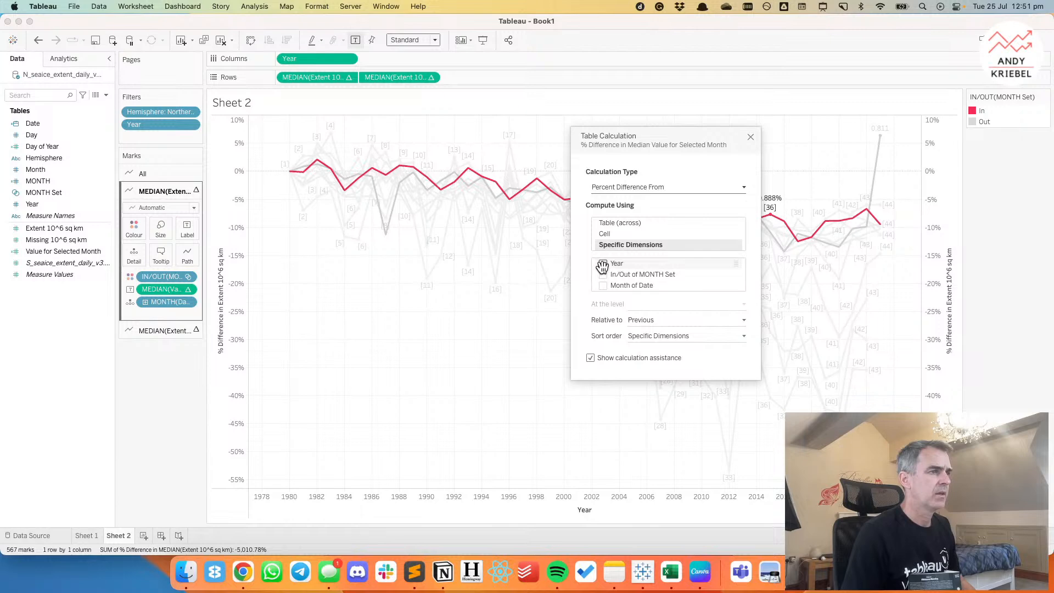
click(643, 320)
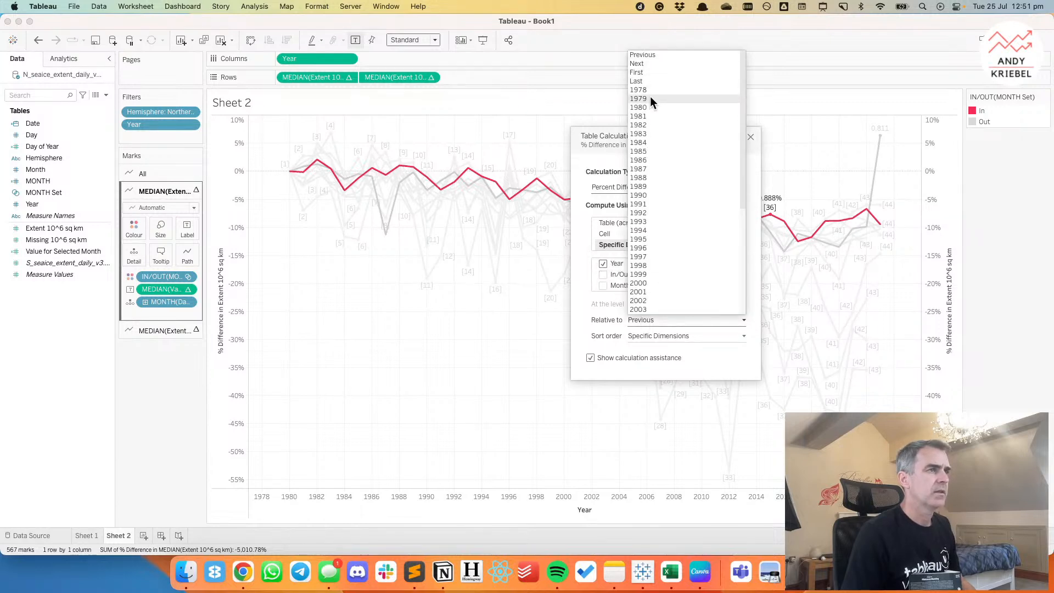
click(647, 107)
click(603, 274)
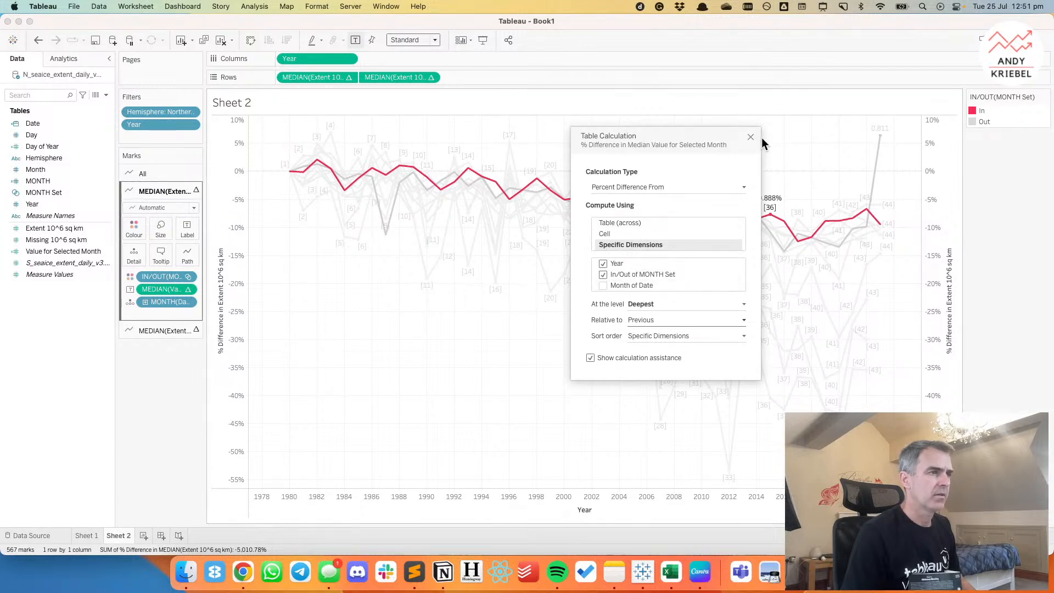
click(652, 320)
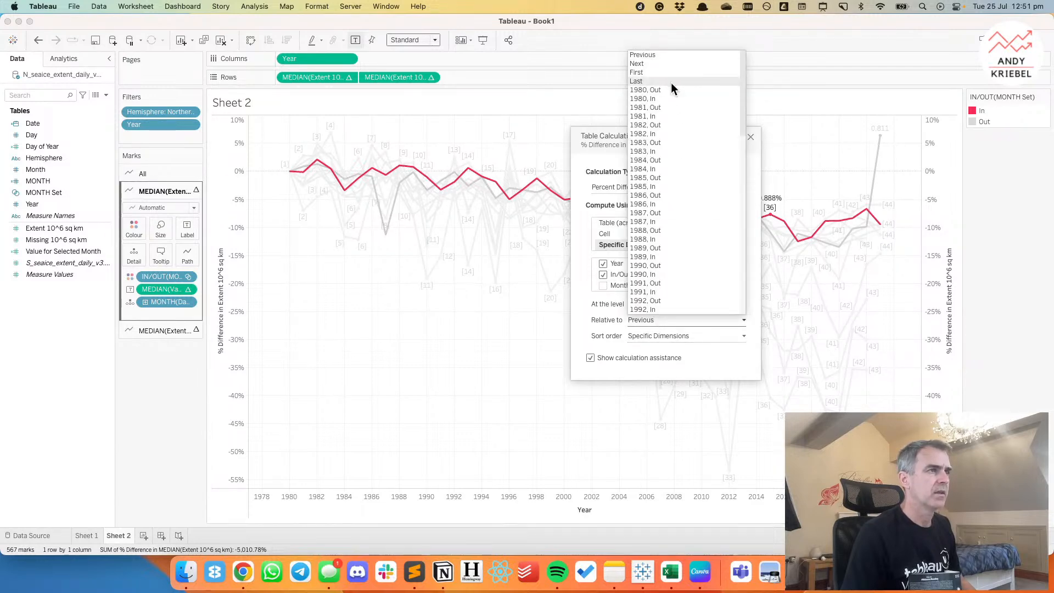
click(667, 99)
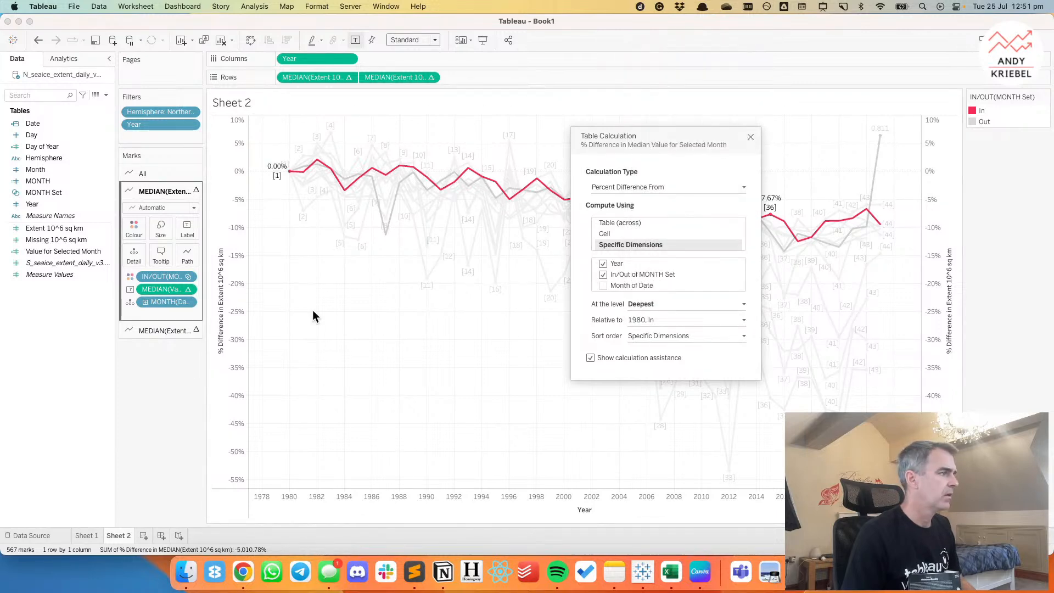
click(751, 136)
Limit the monthly line labels to Min/Max by the Year field, labelling only the maximum value.
click(187, 231)
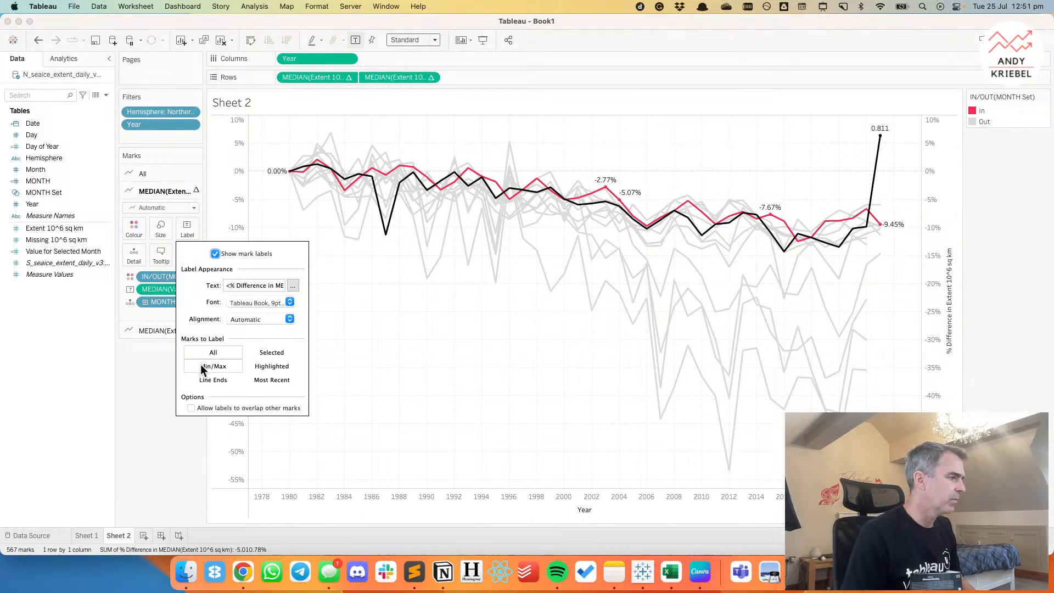
click(209, 367)
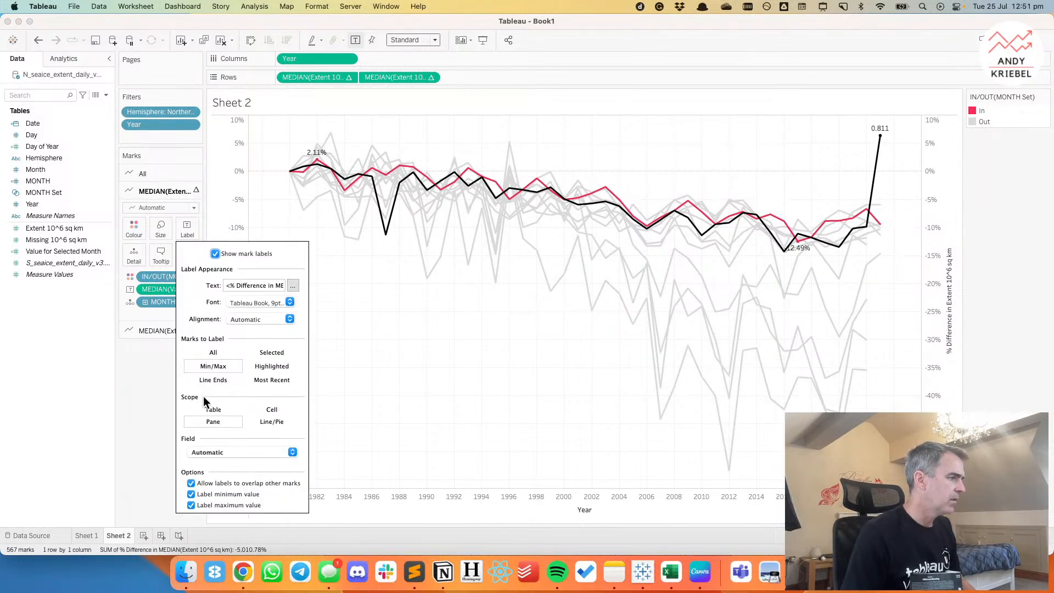
click(206, 453)
click(207, 504)
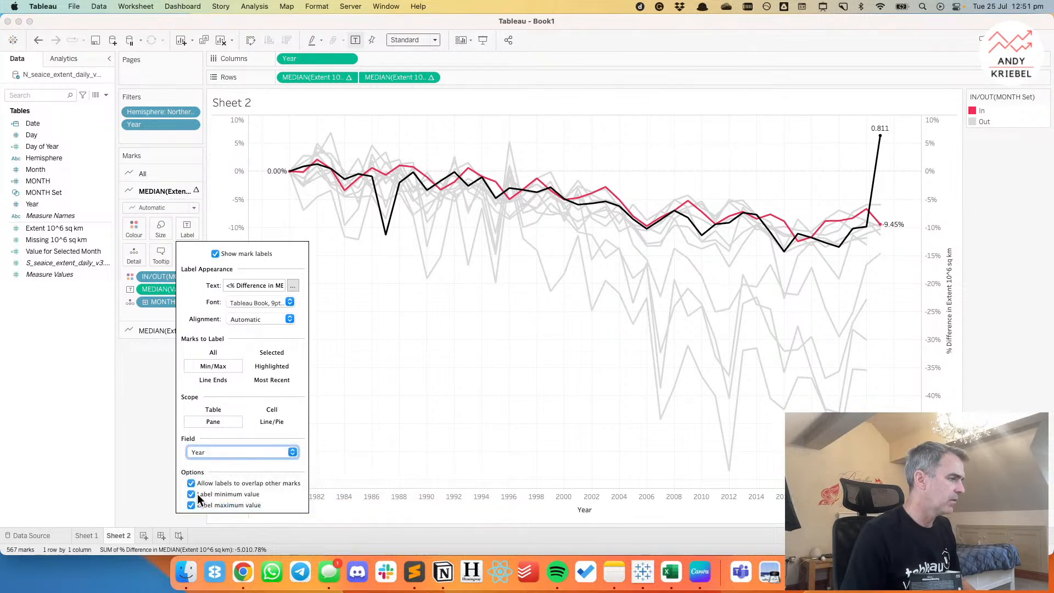
click(147, 351)
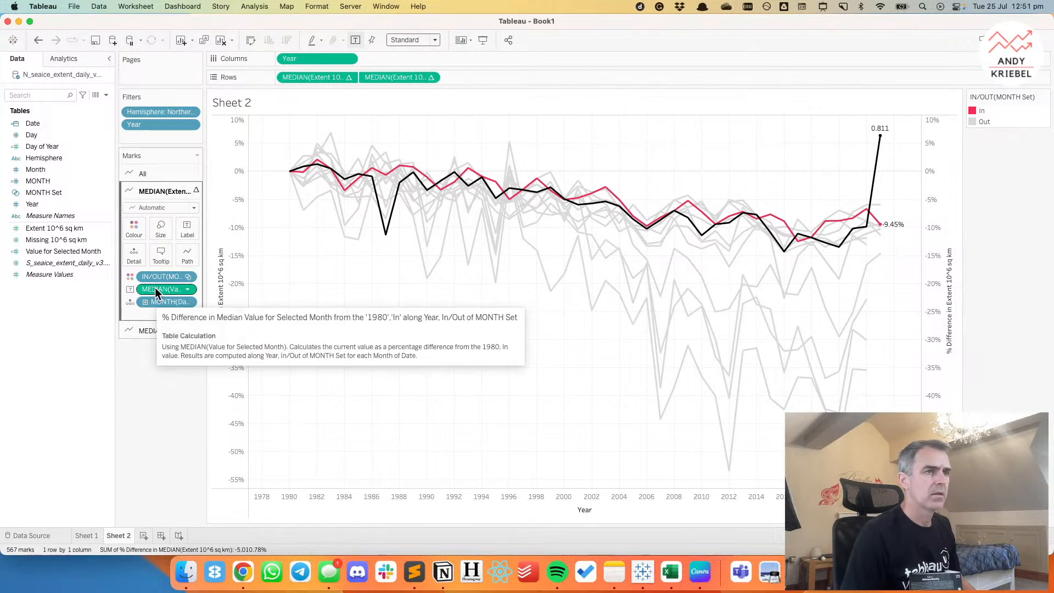
mouse_move(881, 225)
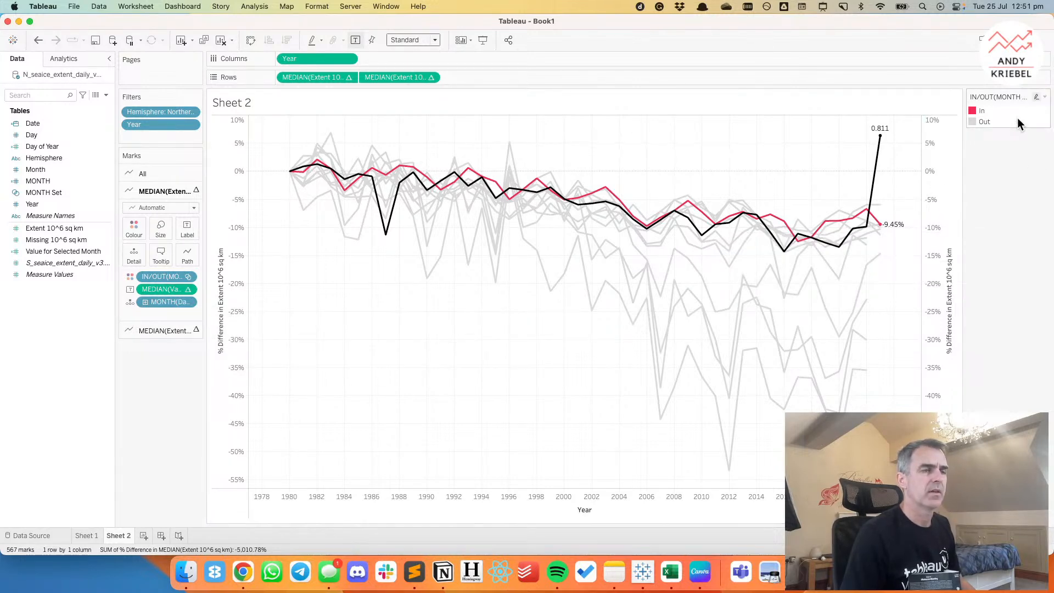
click(190, 289)
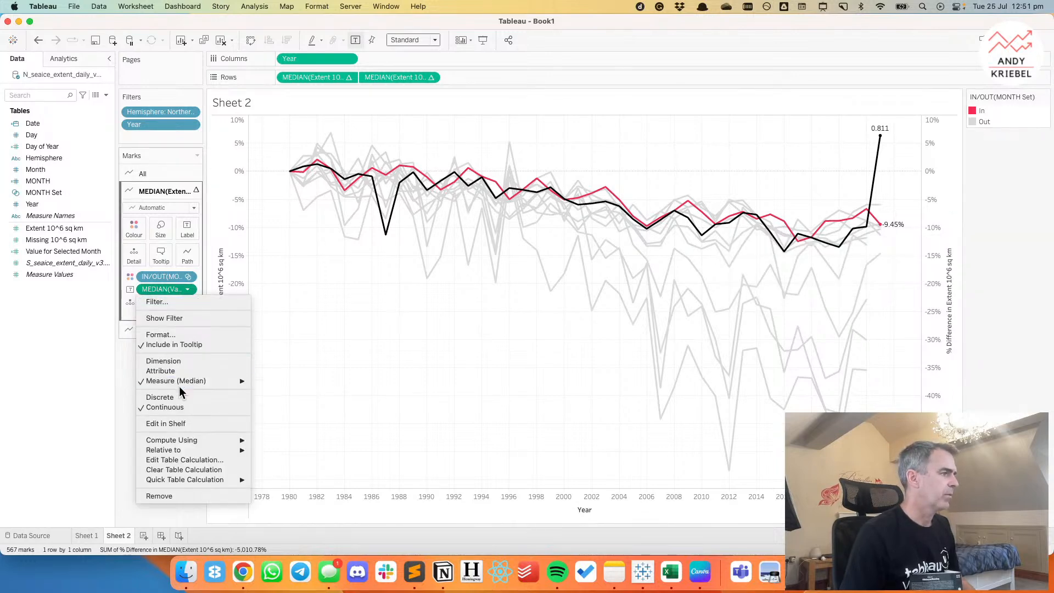
click(188, 280)
click(189, 278)
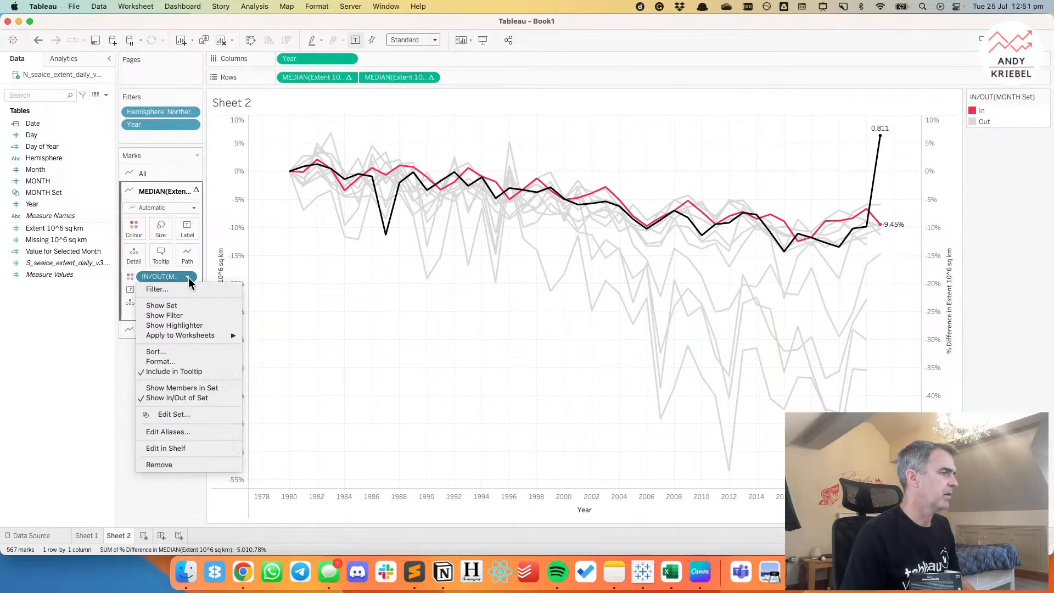
click(185, 371)
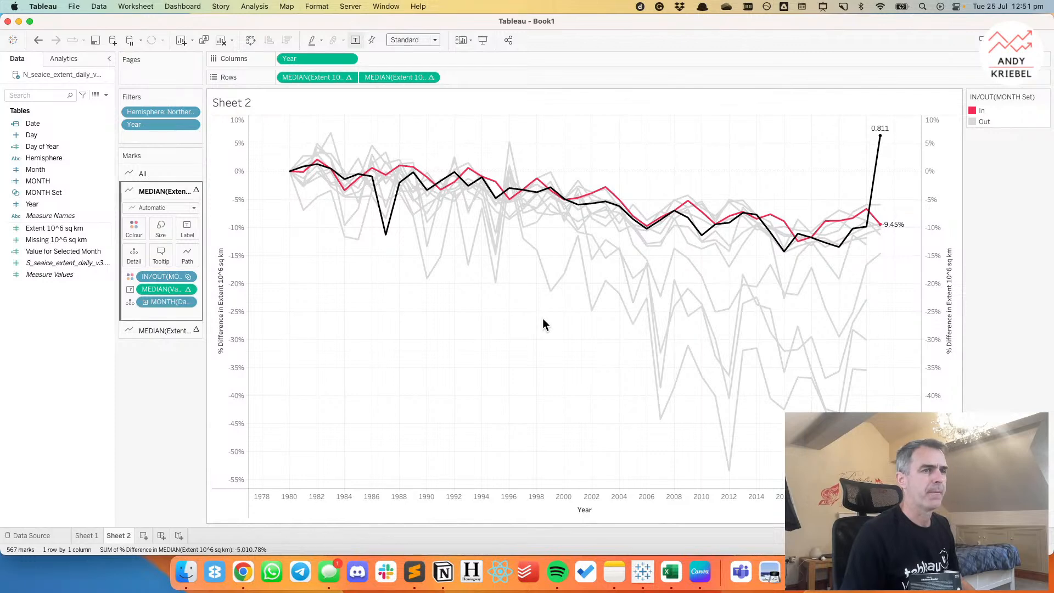
Hide the header of the secondary percent difference axis.
right_click(937, 245)
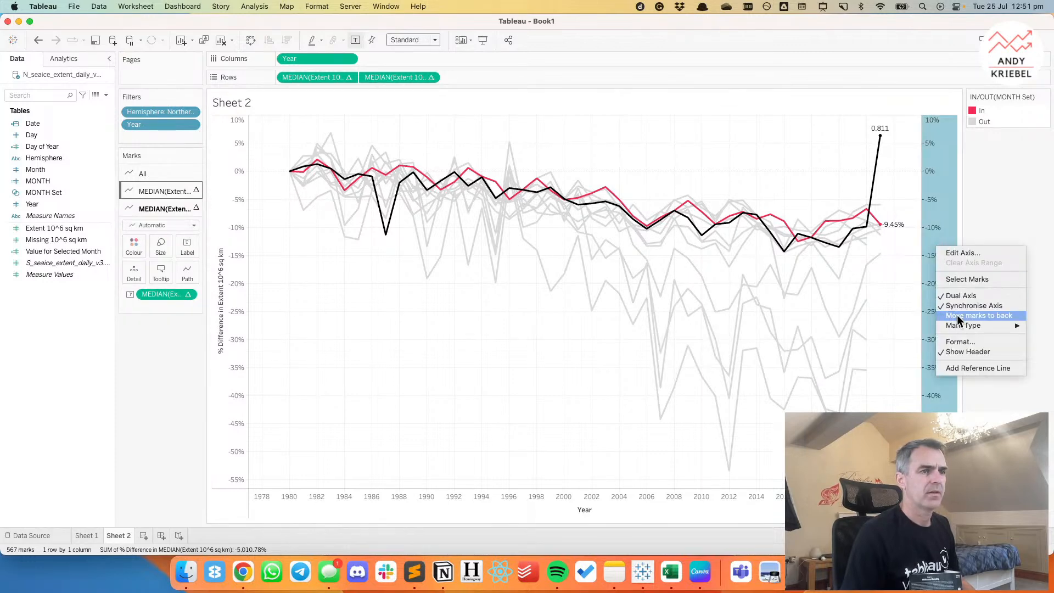
click(957, 355)
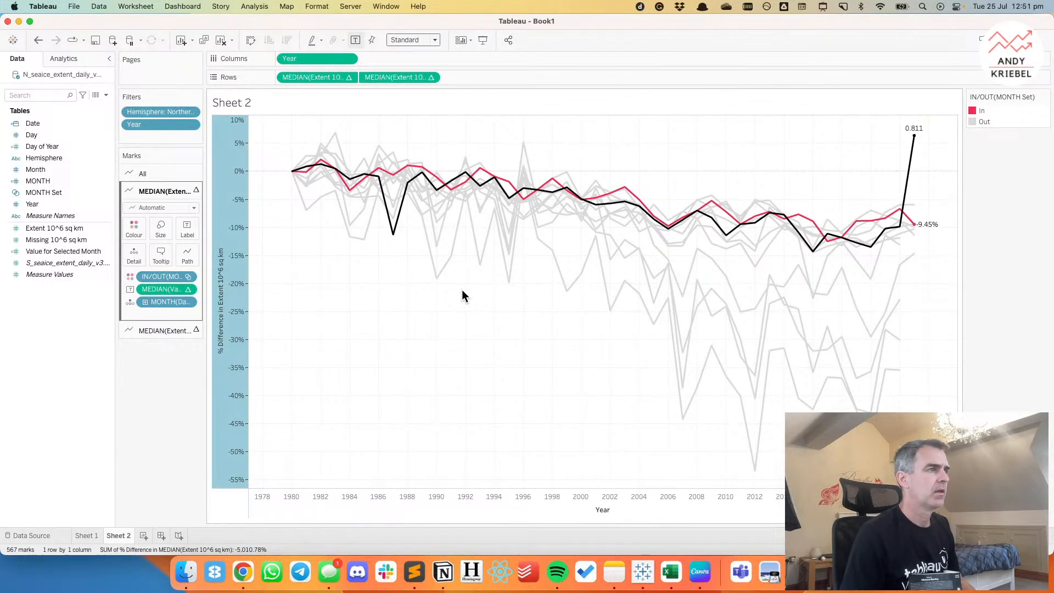
right_click(423, 292)
click(357, 296)
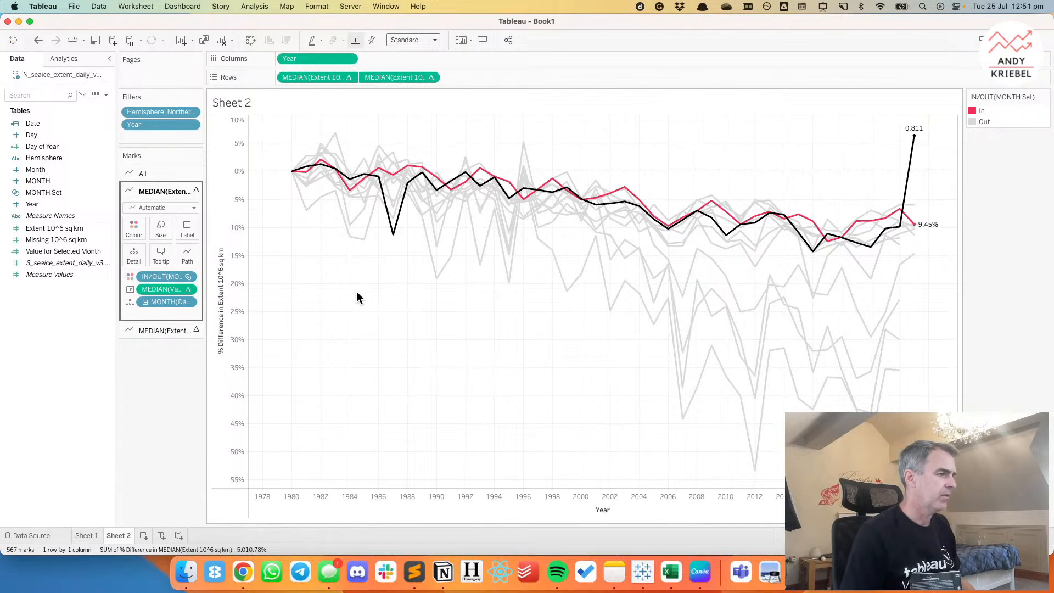
Set fixed major tick marks on the Year axis with an origin of 1980 and an interval of 5.
right_click(341, 497)
click(360, 430)
click(581, 146)
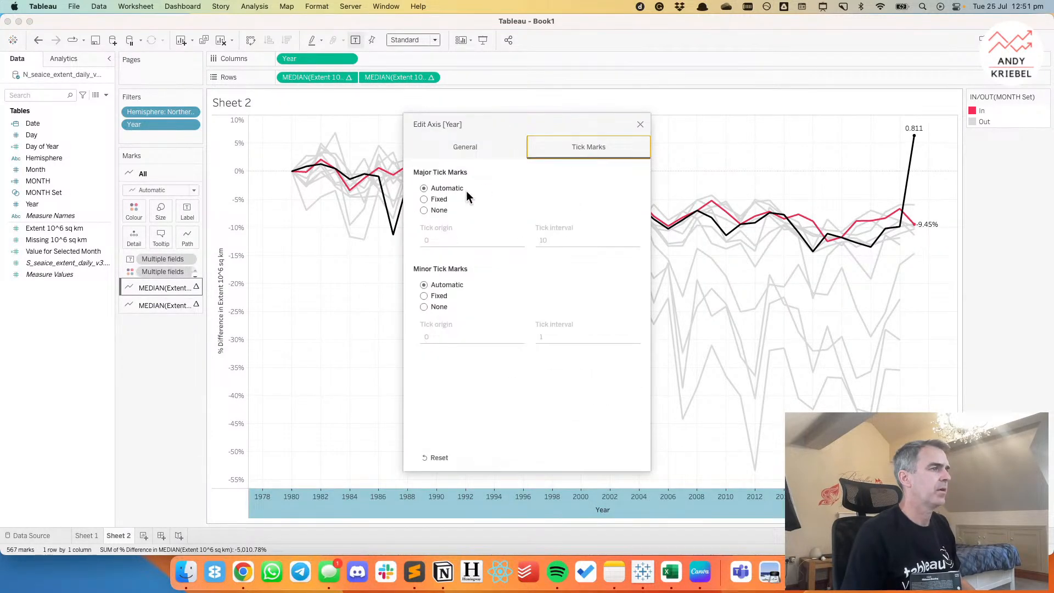
click(424, 198)
click(418, 240)
text(1880)
key(Tab)
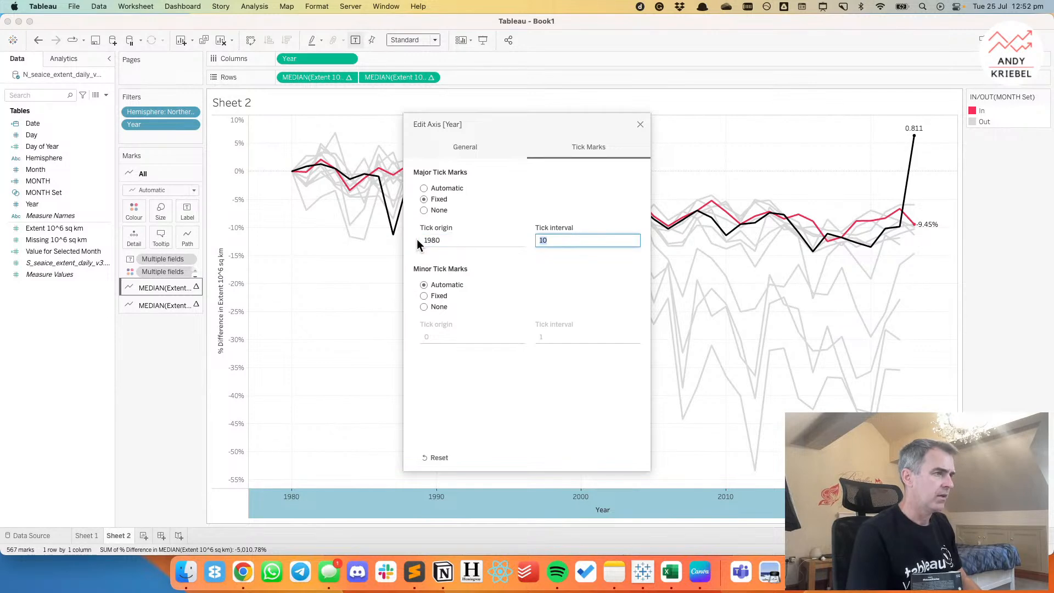
key(Tab)
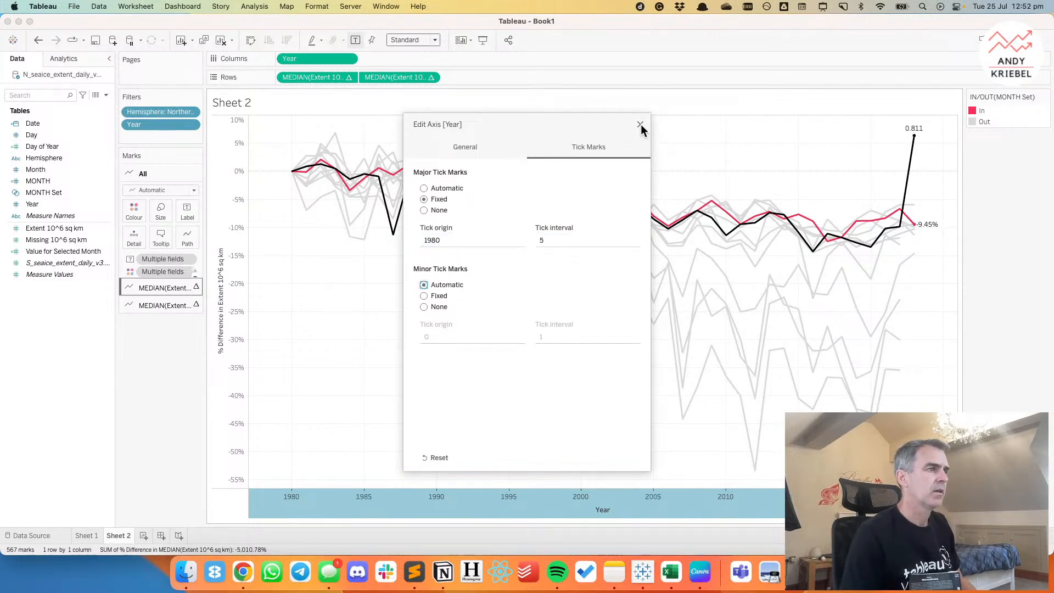
Remove the title from the Year axis.
click(433, 142)
drag(528, 386, 487, 379)
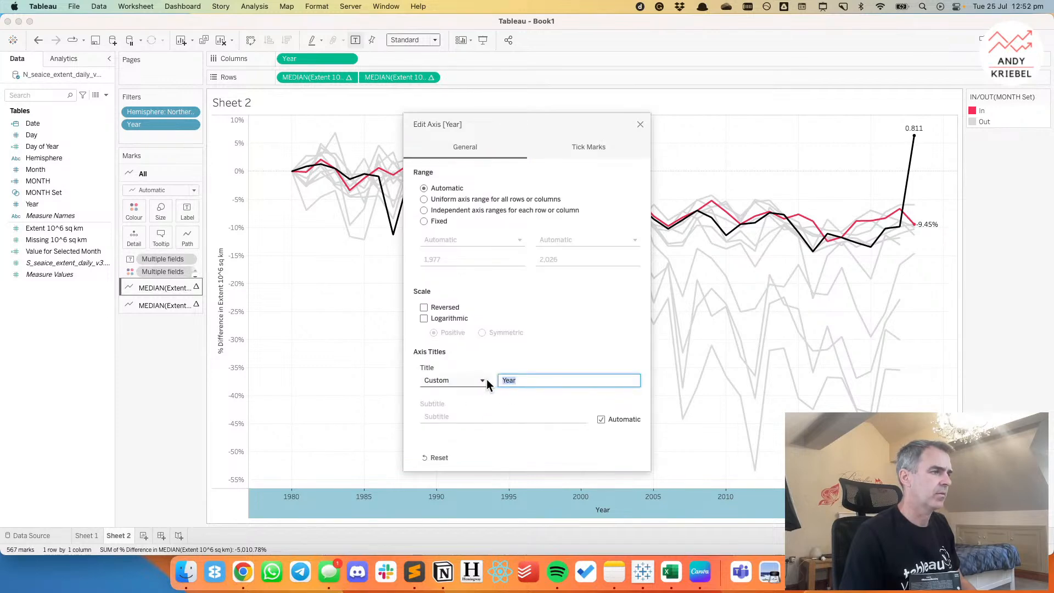
key(BackSpace)
click(641, 124)
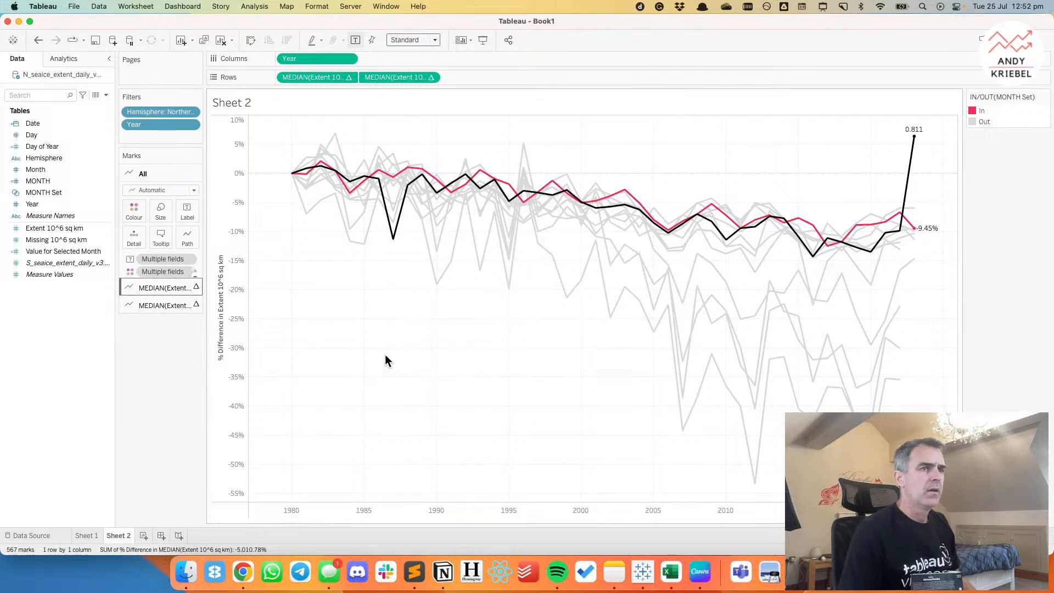
right_click(334, 78)
click(415, 316)
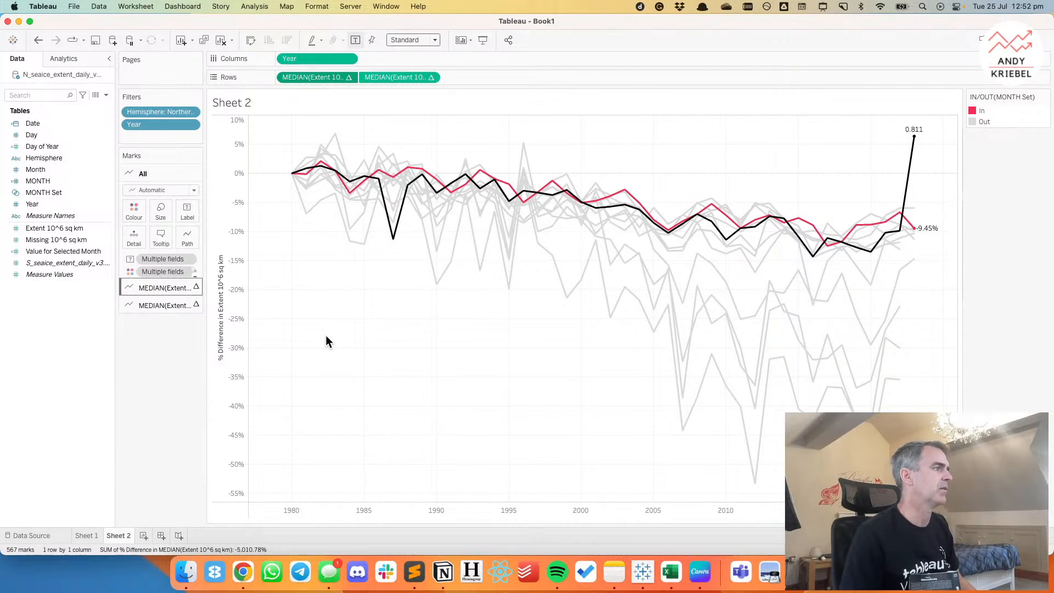
Add a set action named Update Month Set for Sheet 2 that runs on Select with single-select only.
click(136, 6)
click(154, 96)
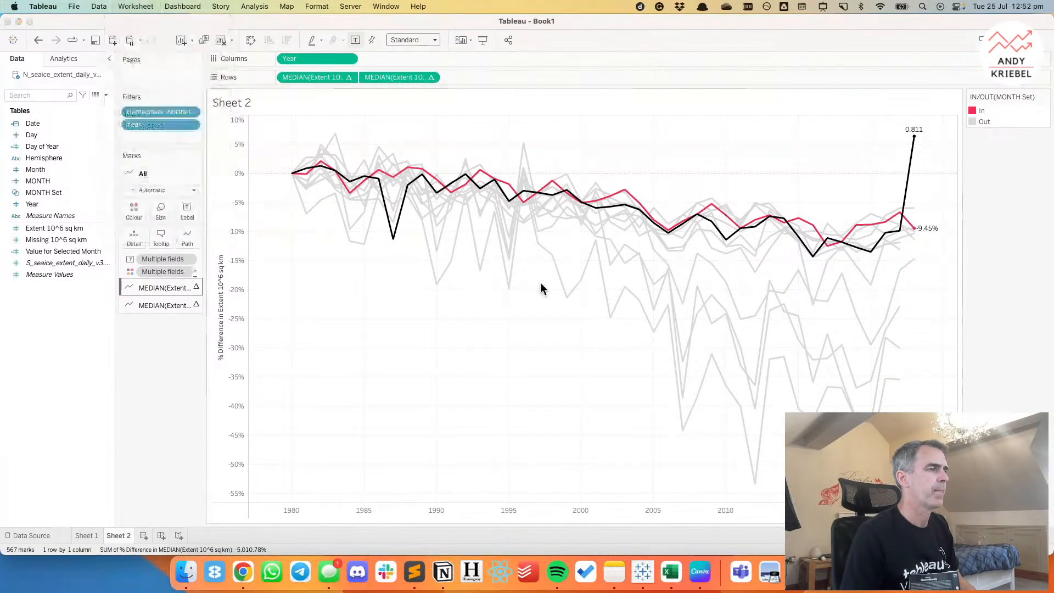
click(412, 367)
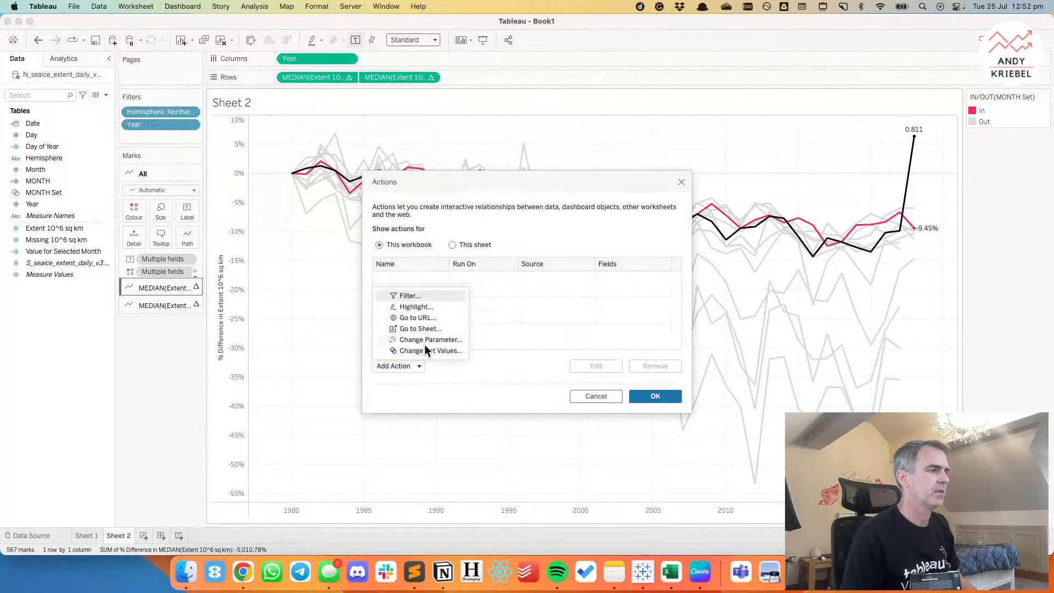
click(424, 346)
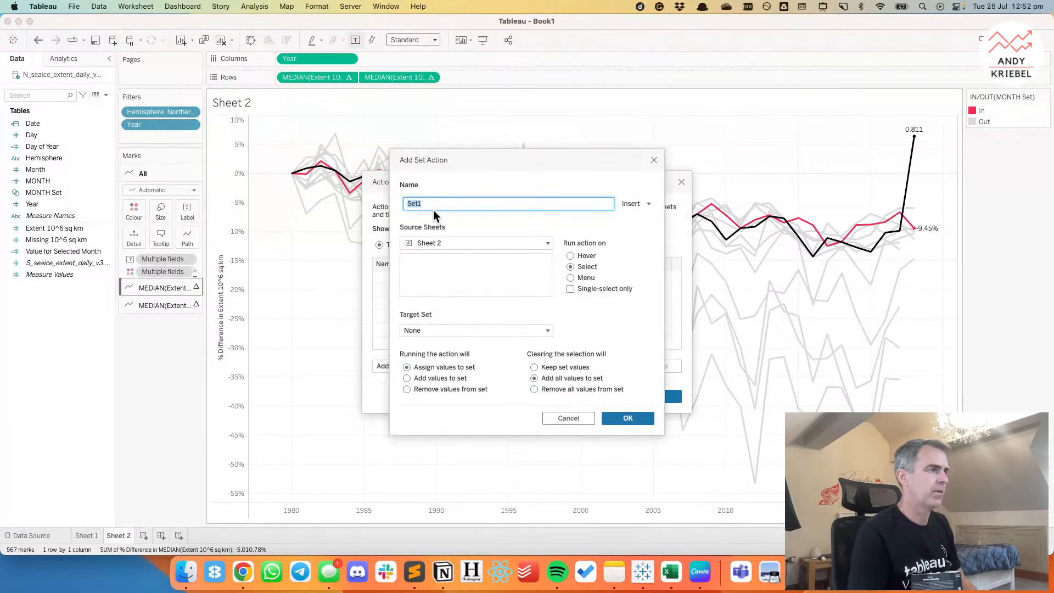
text(Update Month Set)
click(615, 290)
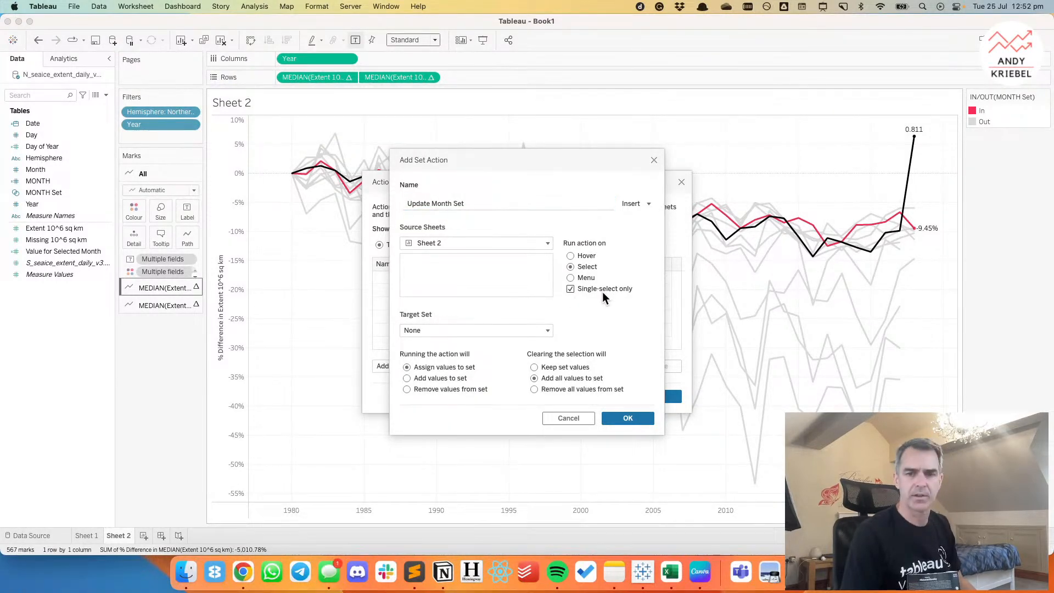
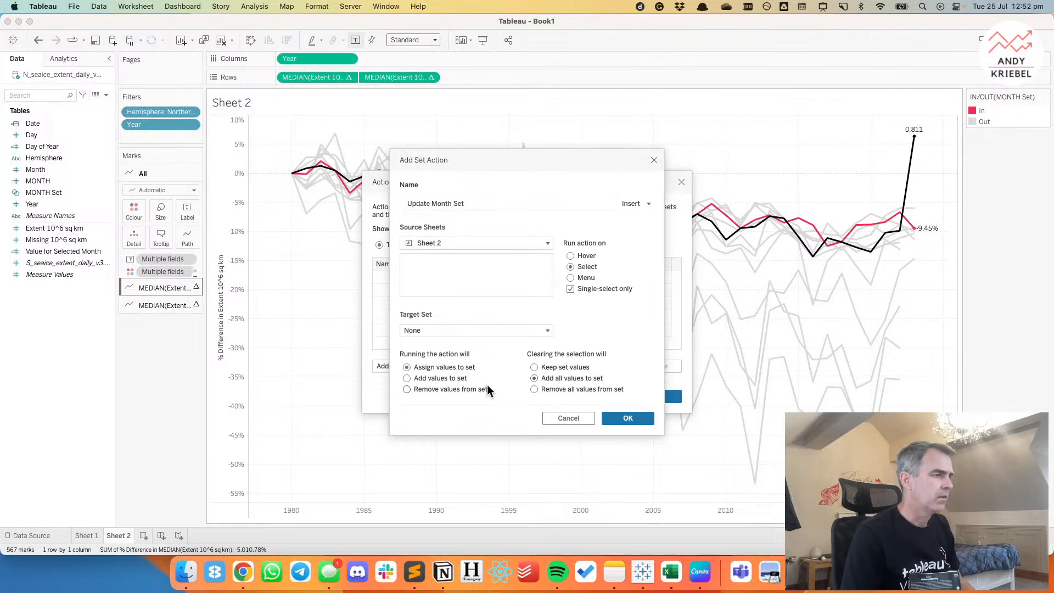
Make the Update Month Set action keep set values when the selection clears, save it, and test it by selecting points on the chart.
click(549, 364)
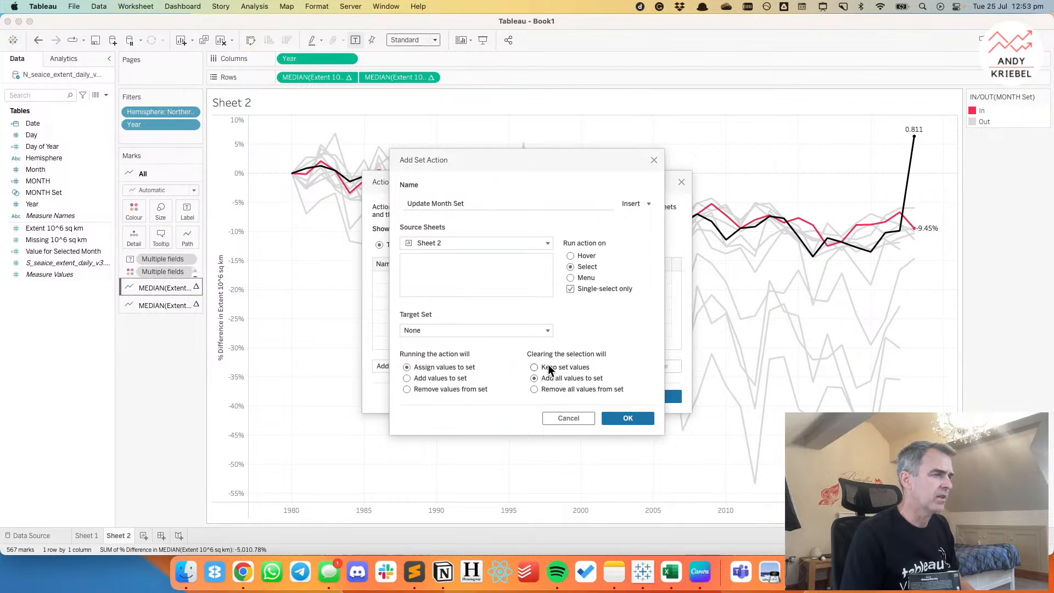
click(628, 418)
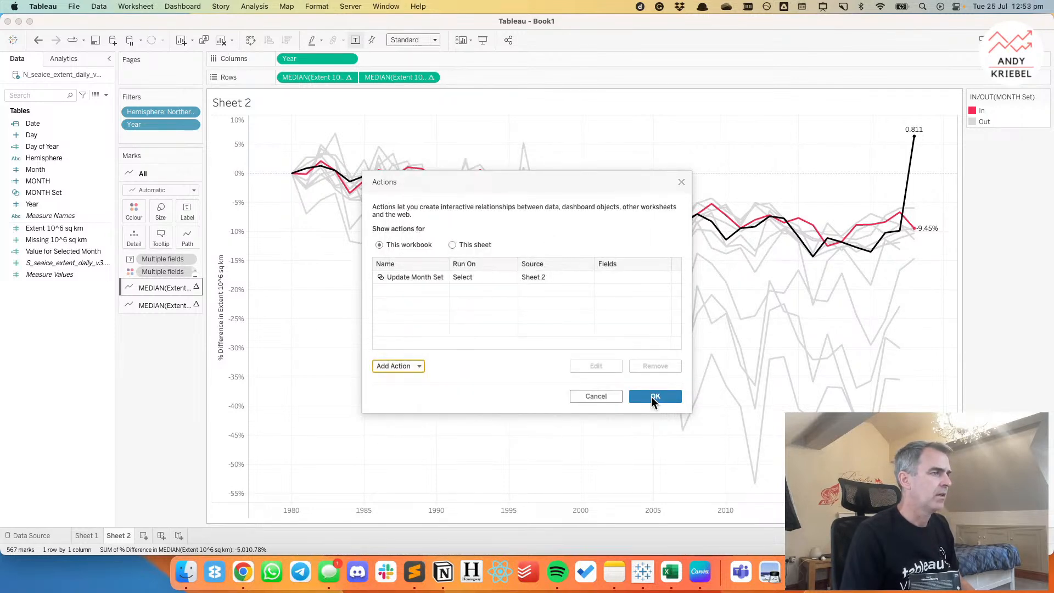
click(653, 396)
click(480, 270)
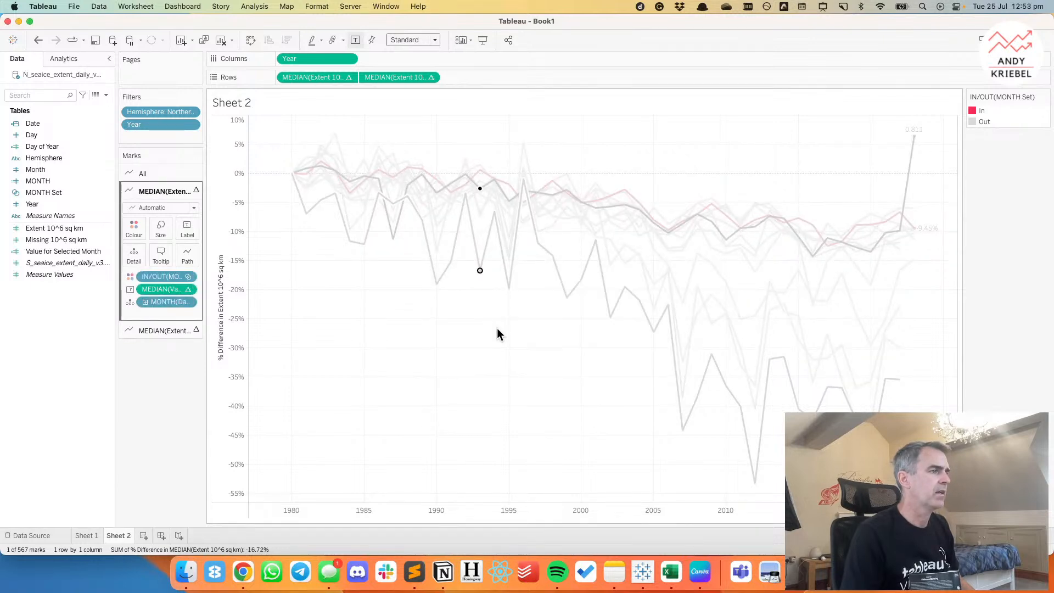
click(489, 319)
click(494, 212)
key(Escape)
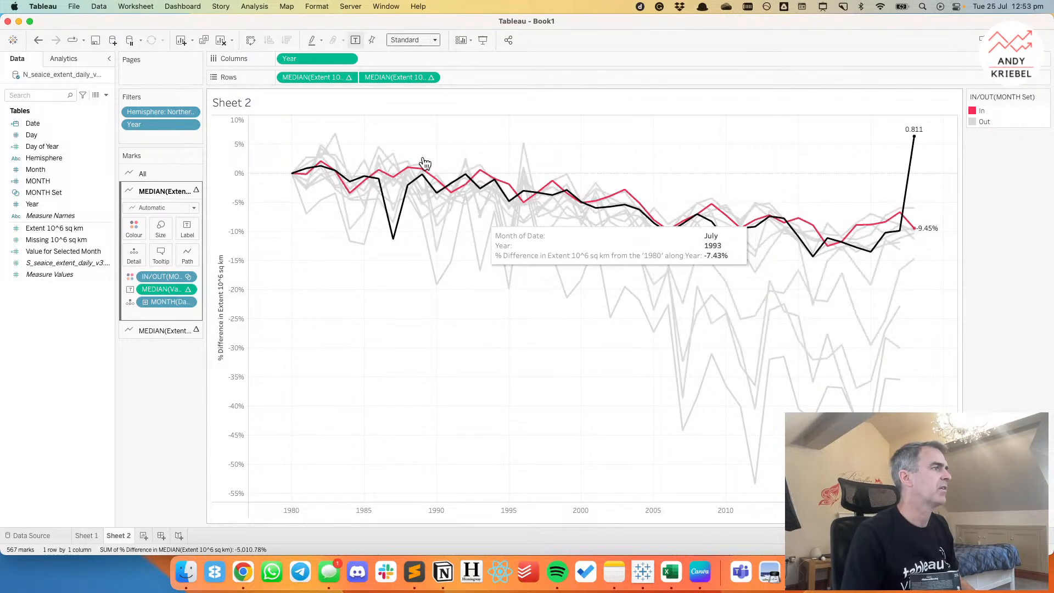
Edit the Update Month Set action so that its target set is MONTH Set, and save the change.
click(135, 6)
click(151, 85)
click(466, 277)
double_click(465, 277)
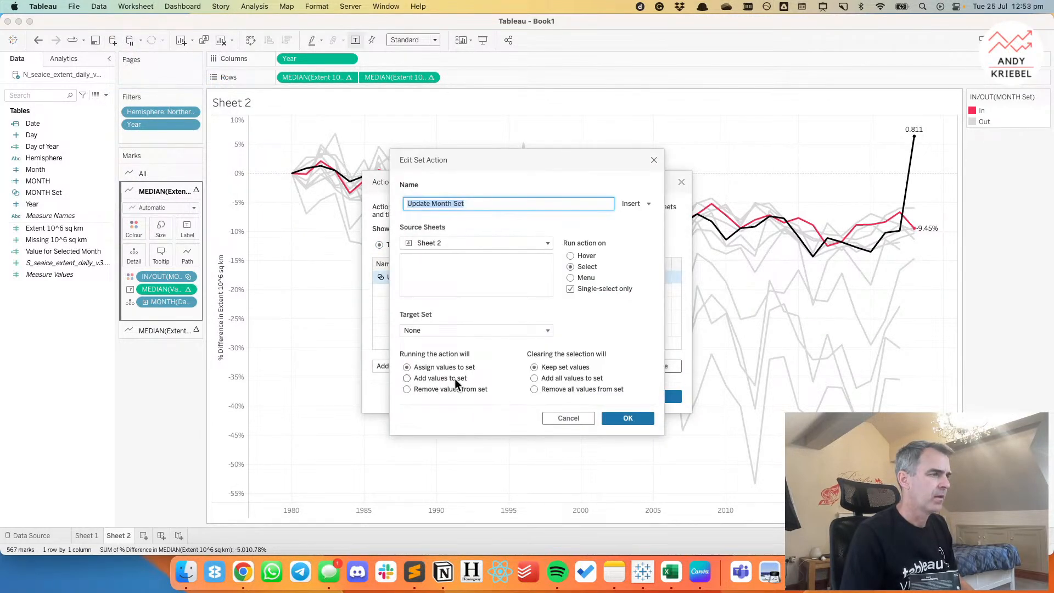
click(426, 330)
click(611, 357)
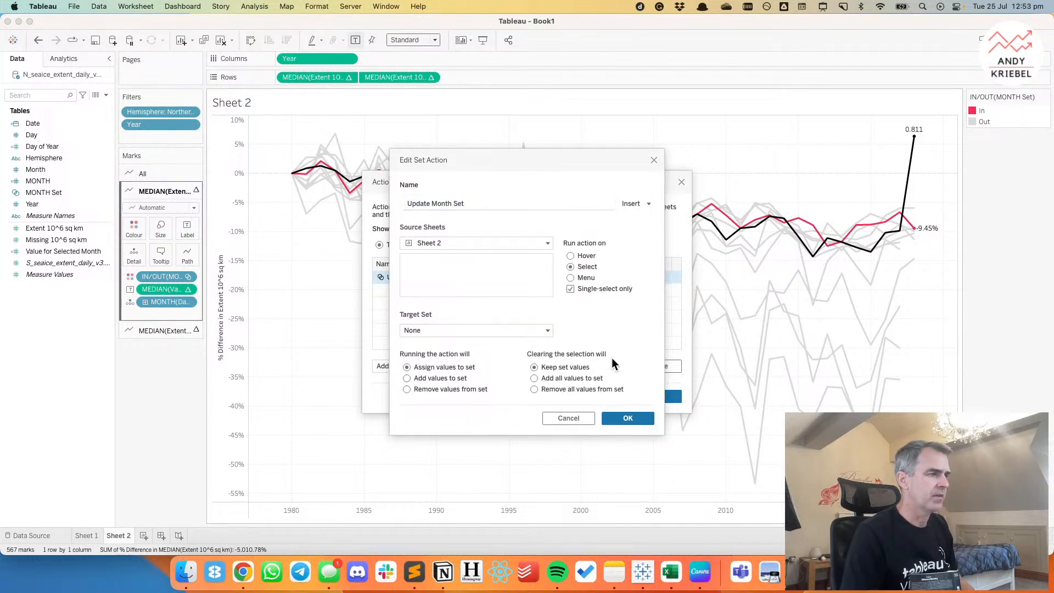
click(499, 330)
click(574, 357)
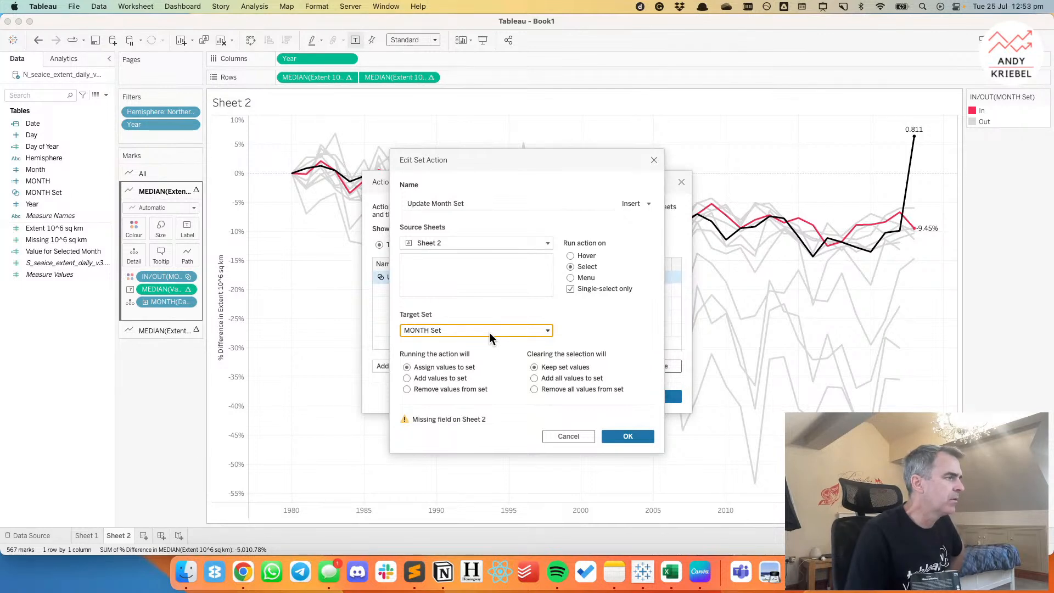
click(641, 439)
click(668, 398)
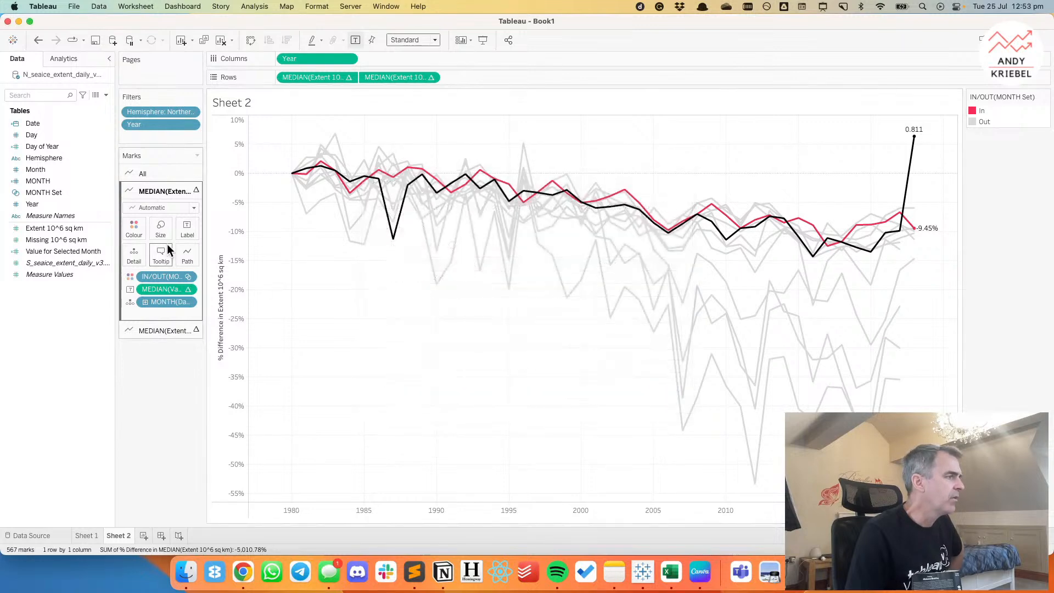
Replace MONTH(Date) in the monthly lines' detail with the MONTH field and test the set action by selecting different month lines.
drag(48, 180, 161, 300)
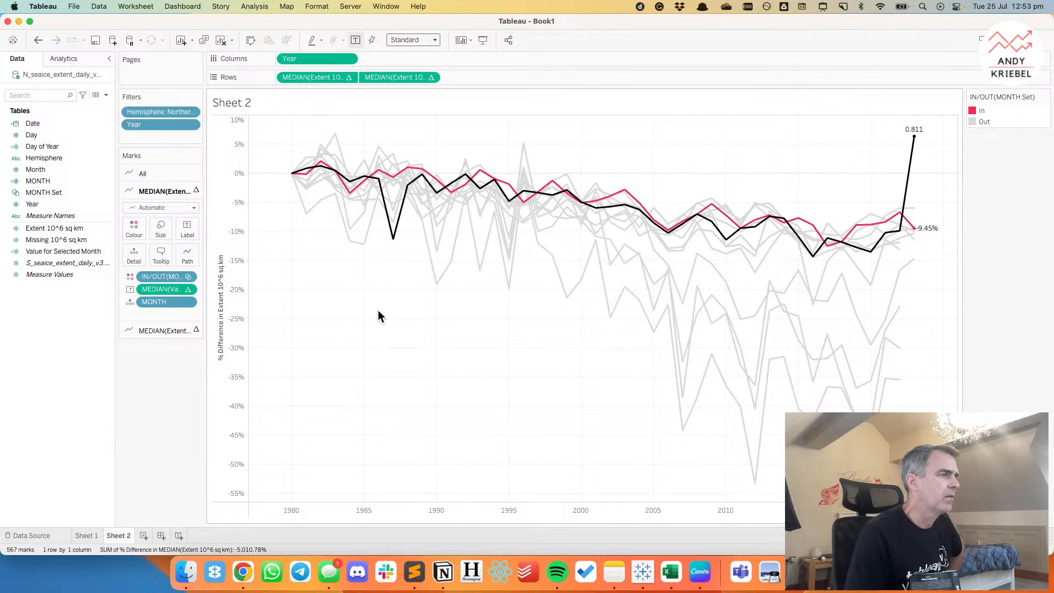
click(450, 300)
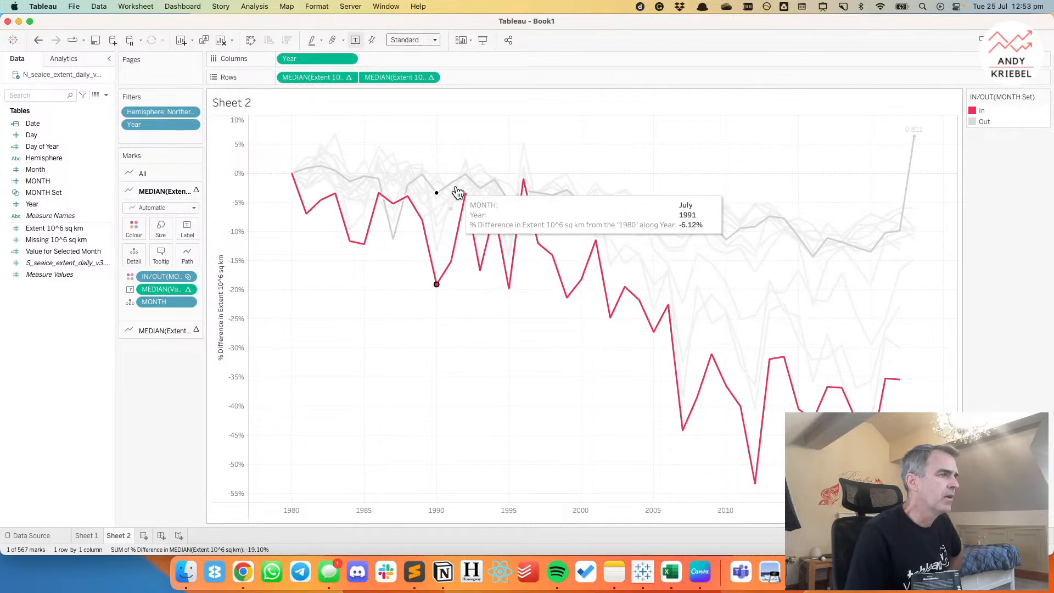
click(738, 243)
click(758, 348)
click(381, 337)
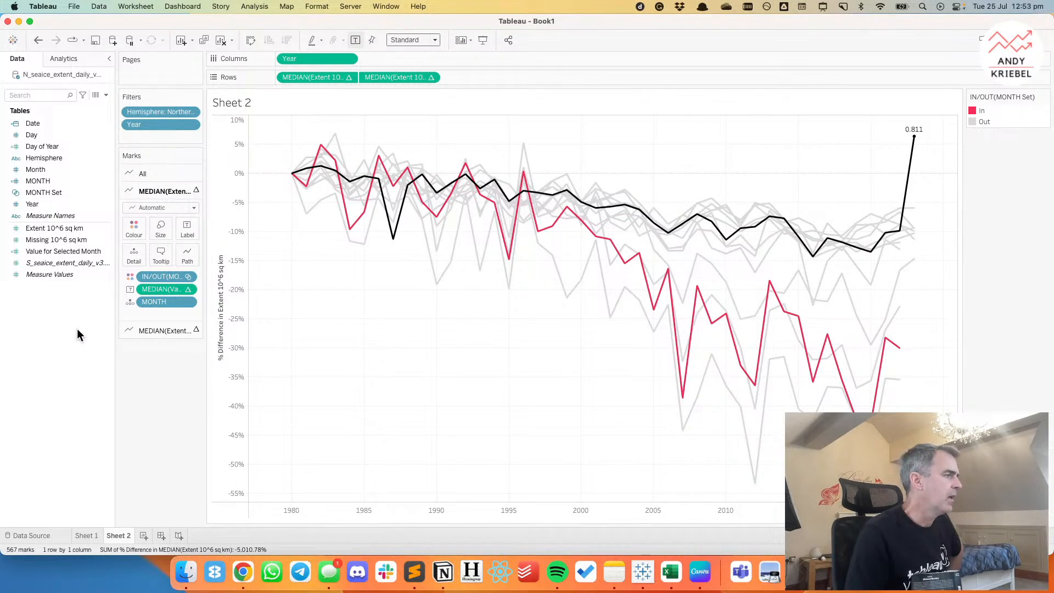
Create a calculated field named Dummy that contains the text string 'Dummy'.
right_click(53, 303)
click(64, 308)
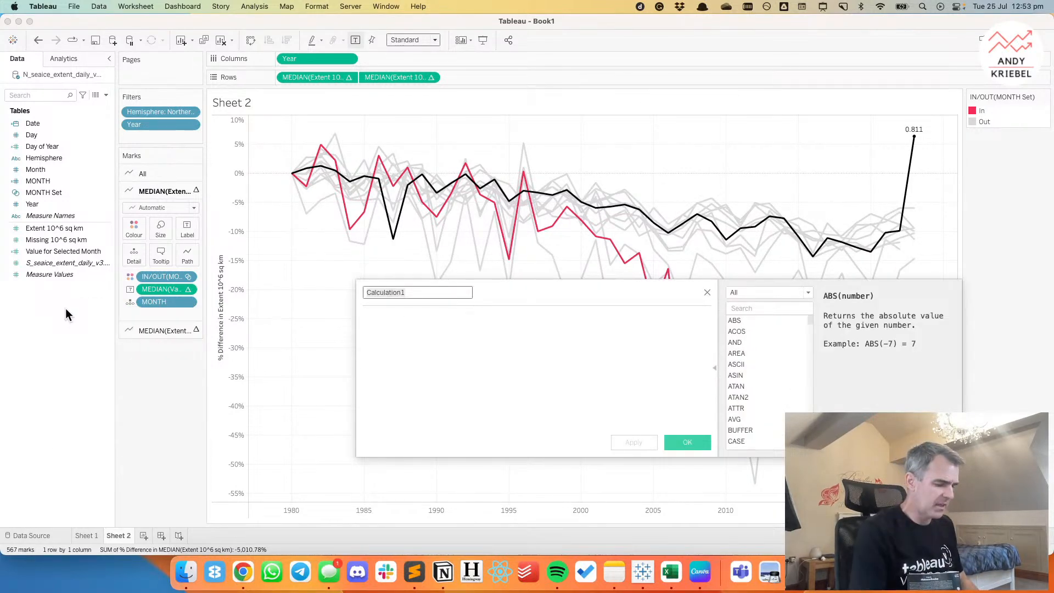
text(Dummy)
click(446, 385)
text('Summy')
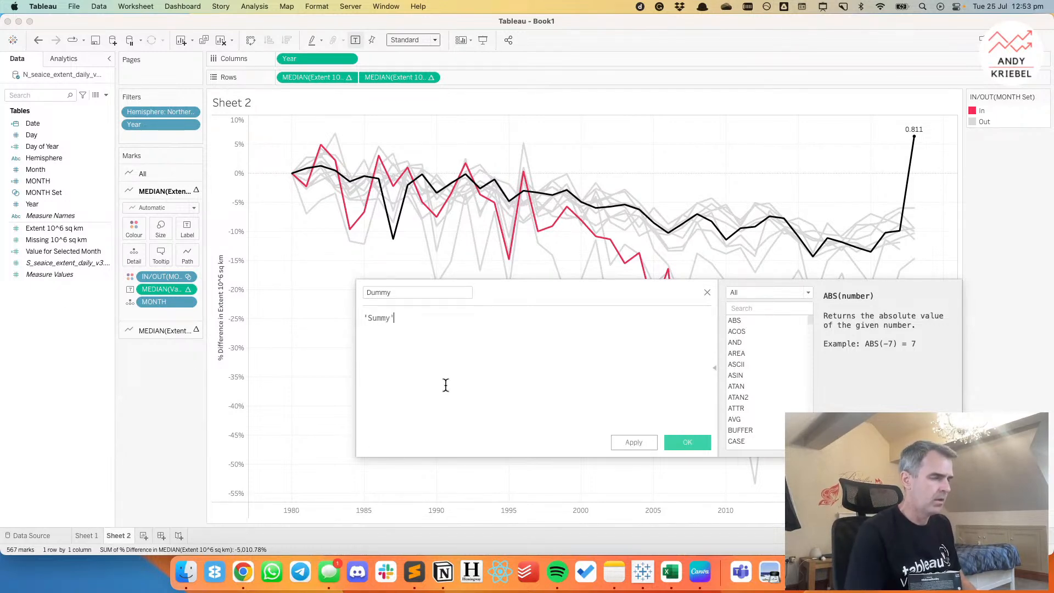
key(Left)
key(Left)
key(BackSpace)
text(D)
click(676, 441)
Add Dummy to the detail of all marks and set the sheet's highlighting to use Dummy only.
click(144, 174)
drag(53, 162, 137, 238)
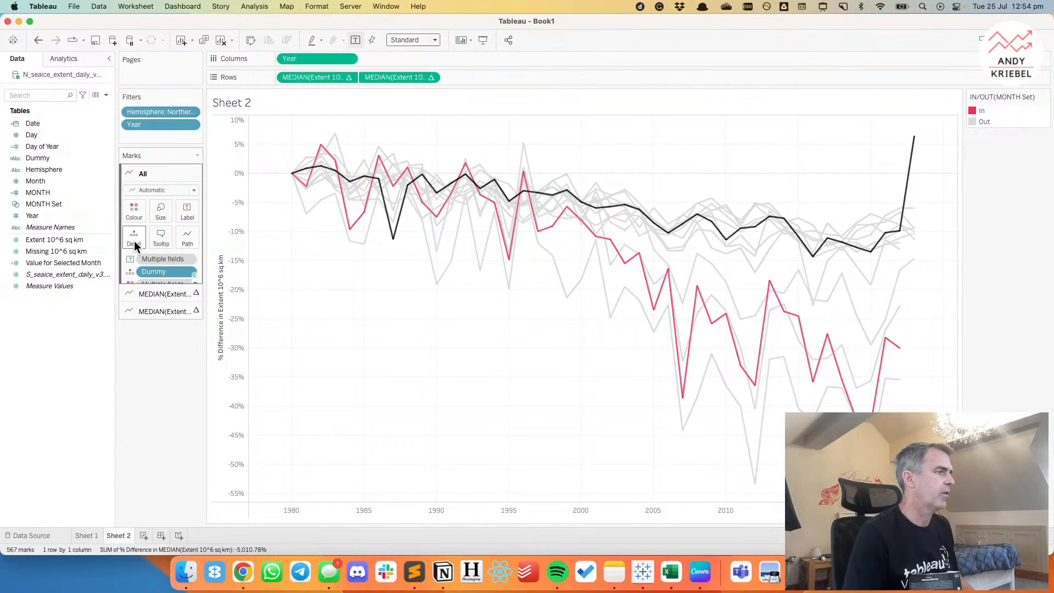
click(323, 41)
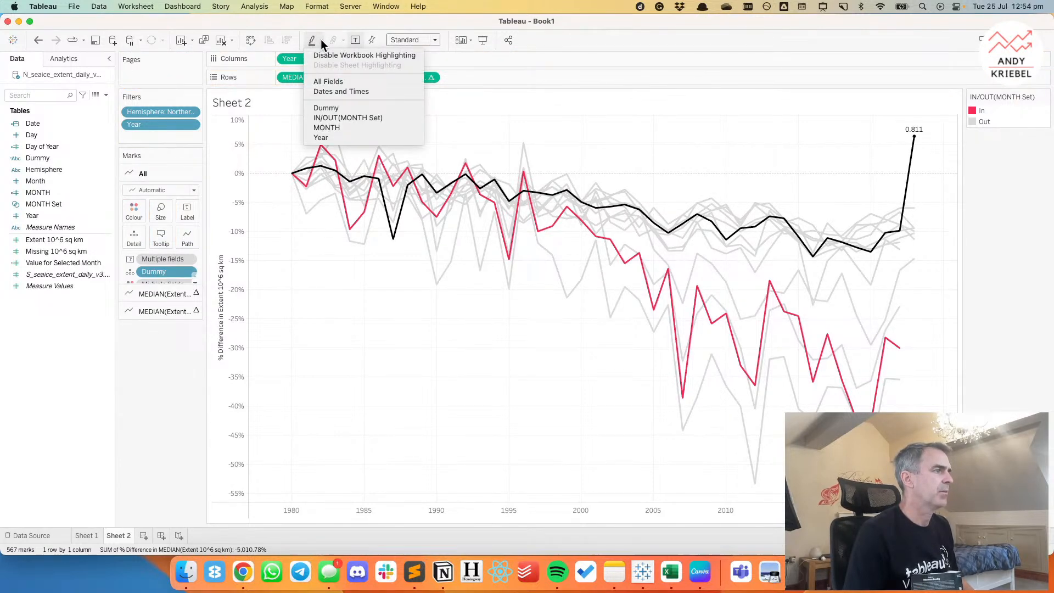
click(326, 108)
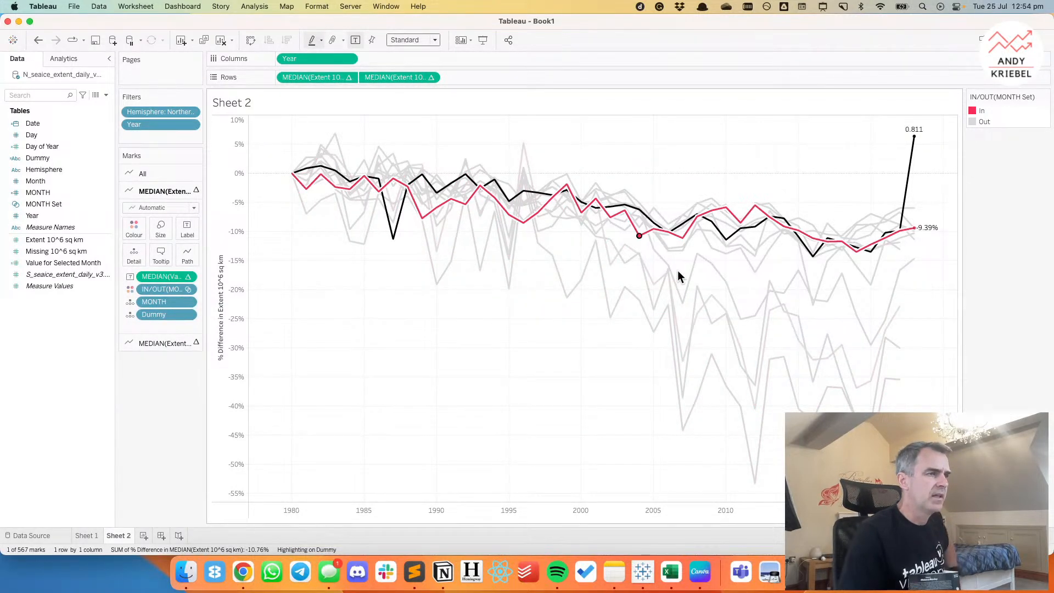
Change the overall median's mark type to Line and give it a dotted line pattern.
click(154, 348)
click(134, 246)
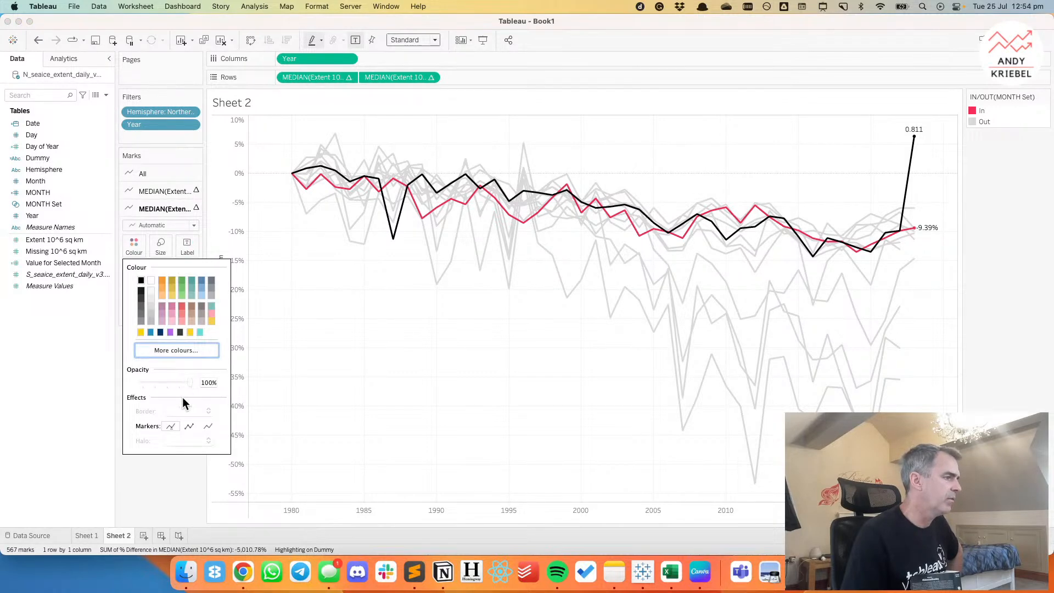
click(153, 225)
click(148, 262)
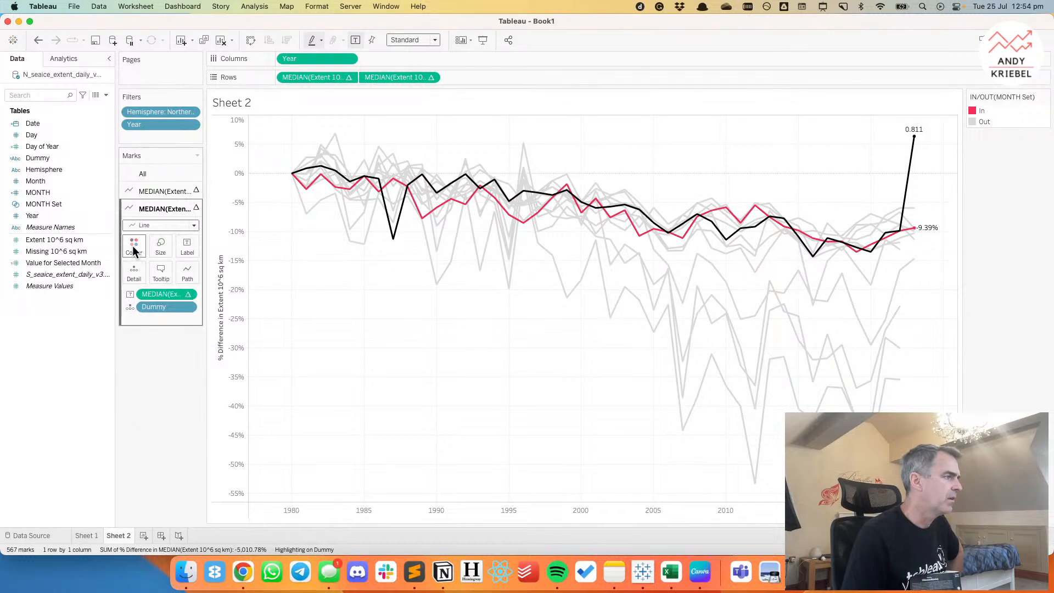
click(134, 245)
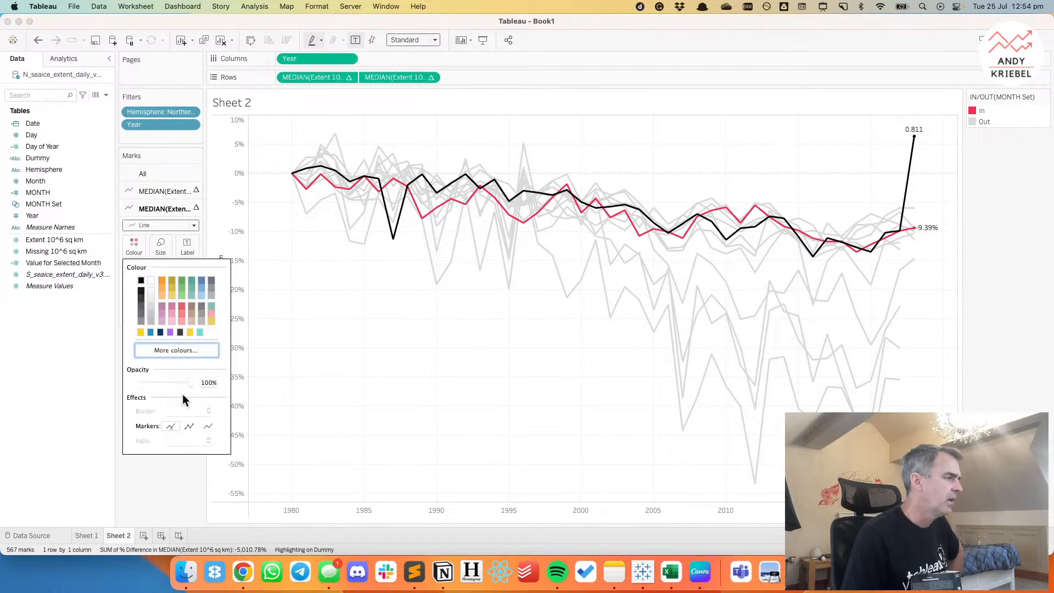
click(307, 372)
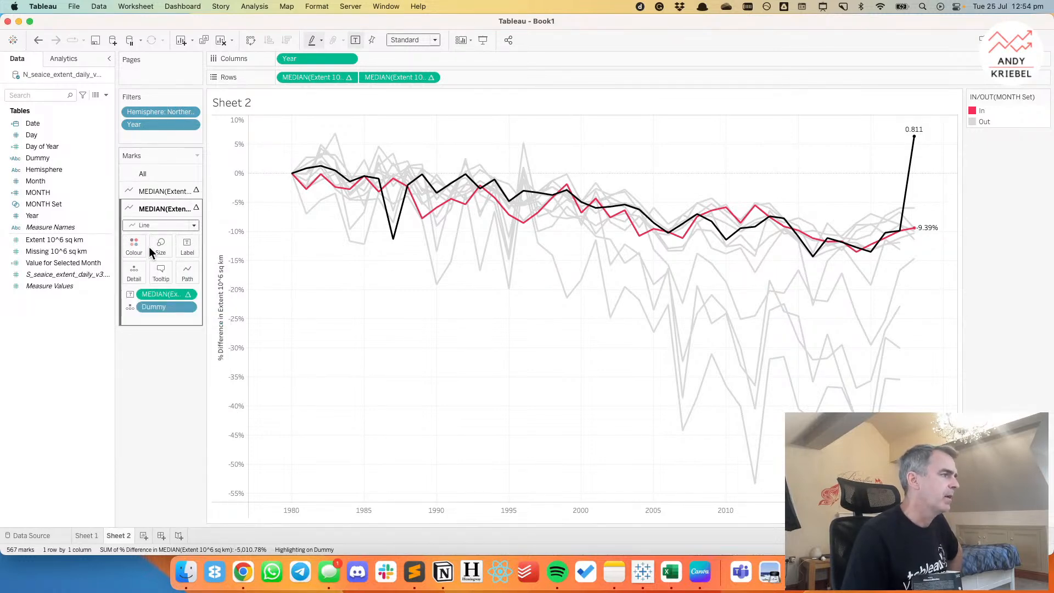
click(187, 272)
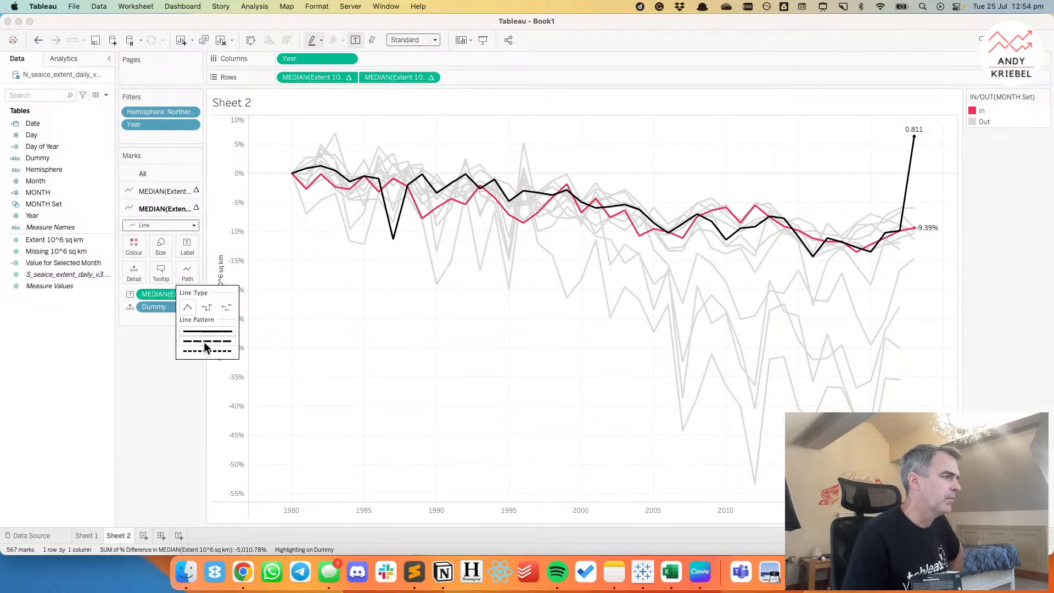
click(204, 343)
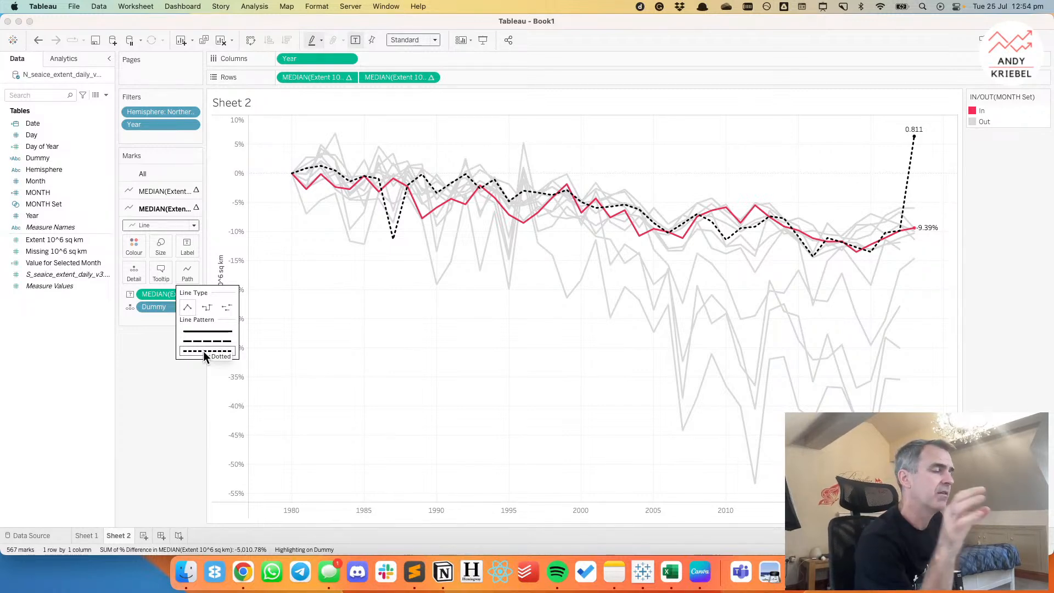
click(376, 309)
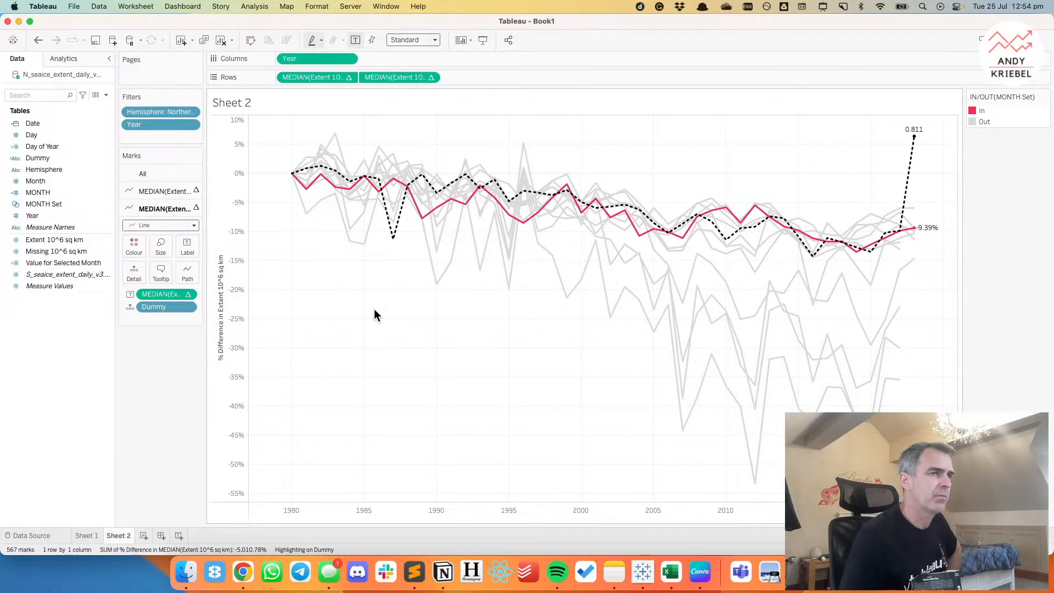
Try adjusting the overall median line's size and dashing the monthly lines, and undo these changes.
click(159, 254)
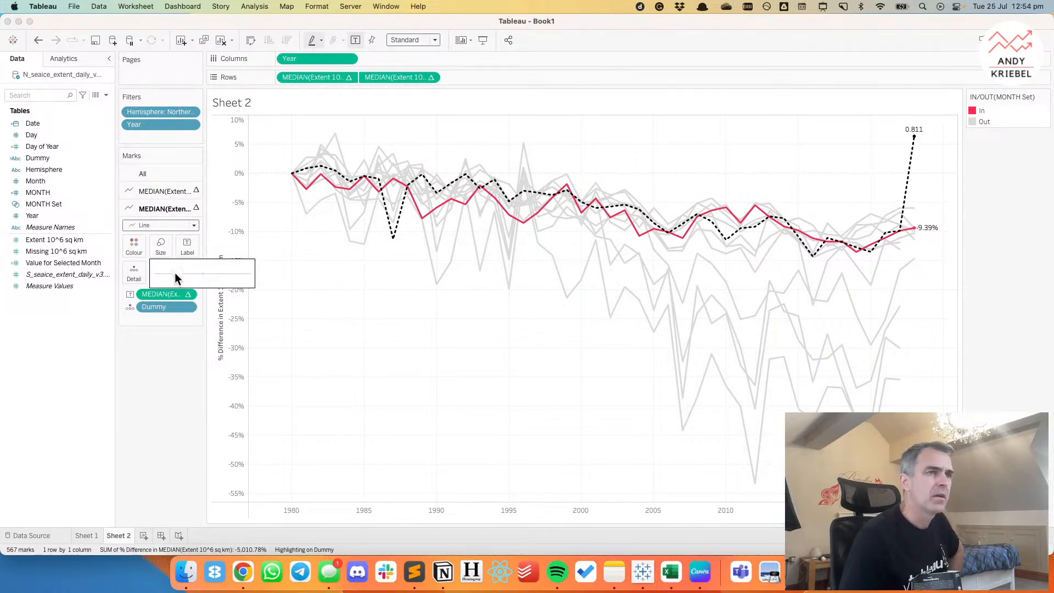
click(175, 273)
click(38, 40)
click(153, 198)
click(187, 254)
click(216, 324)
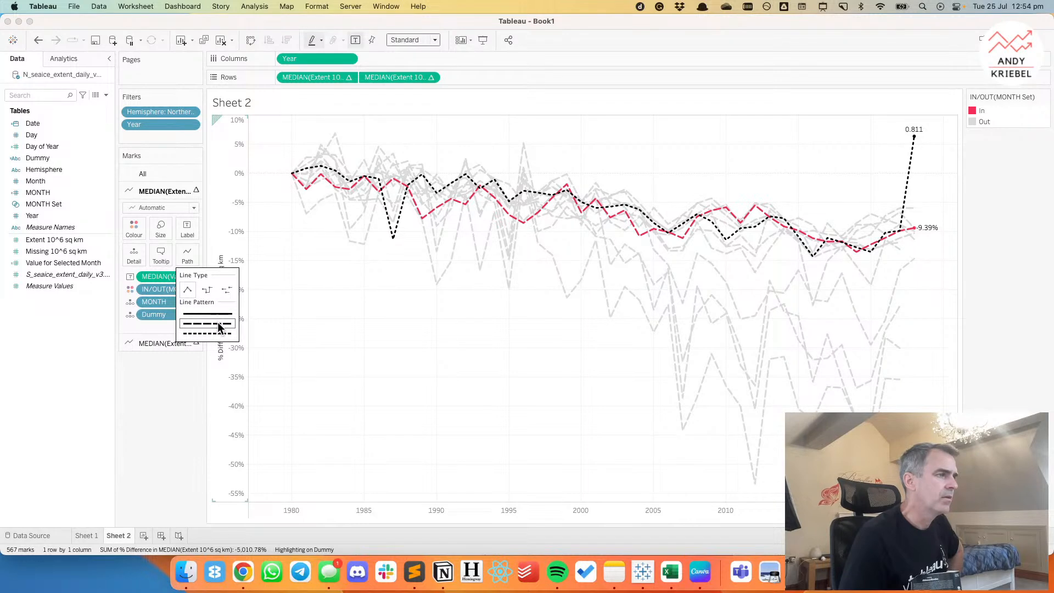
click(38, 40)
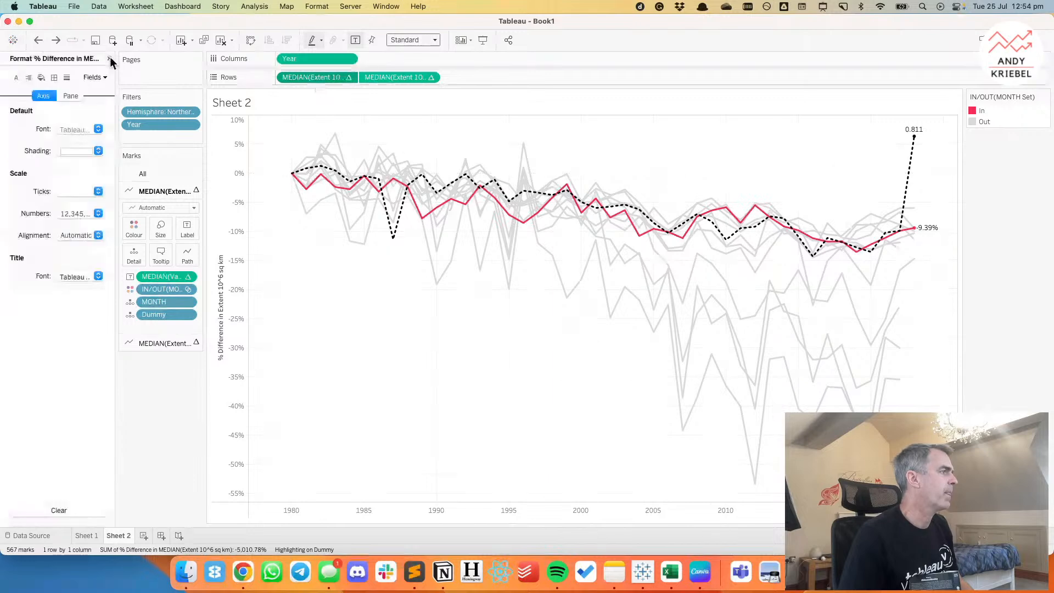
Save the monthly percent difference table calculation from Rows as a data field named % Change vs. 1980.
click(110, 57)
drag(305, 80, 54, 368)
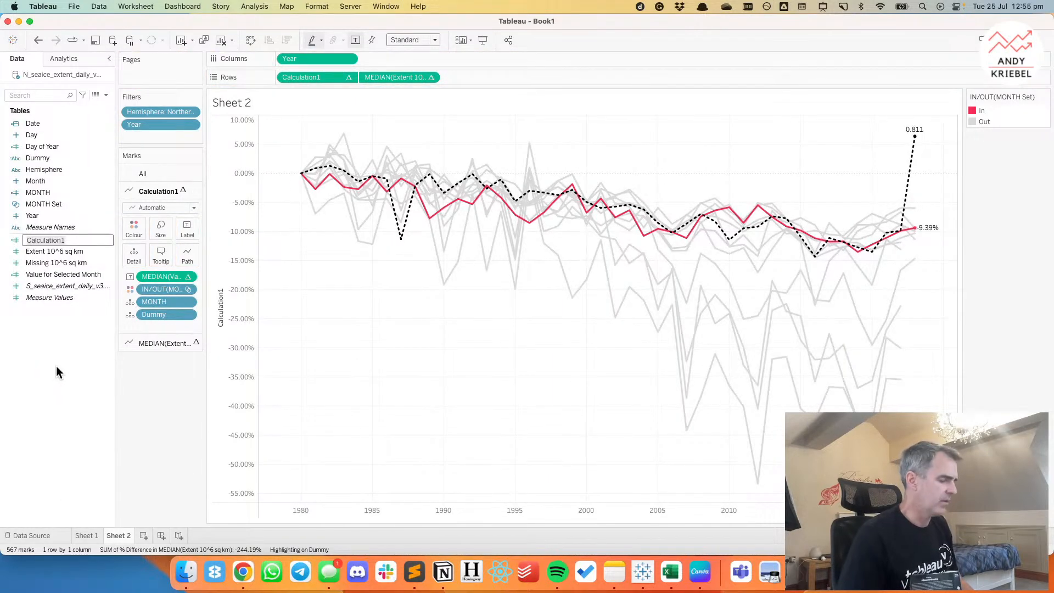
text(% Change)
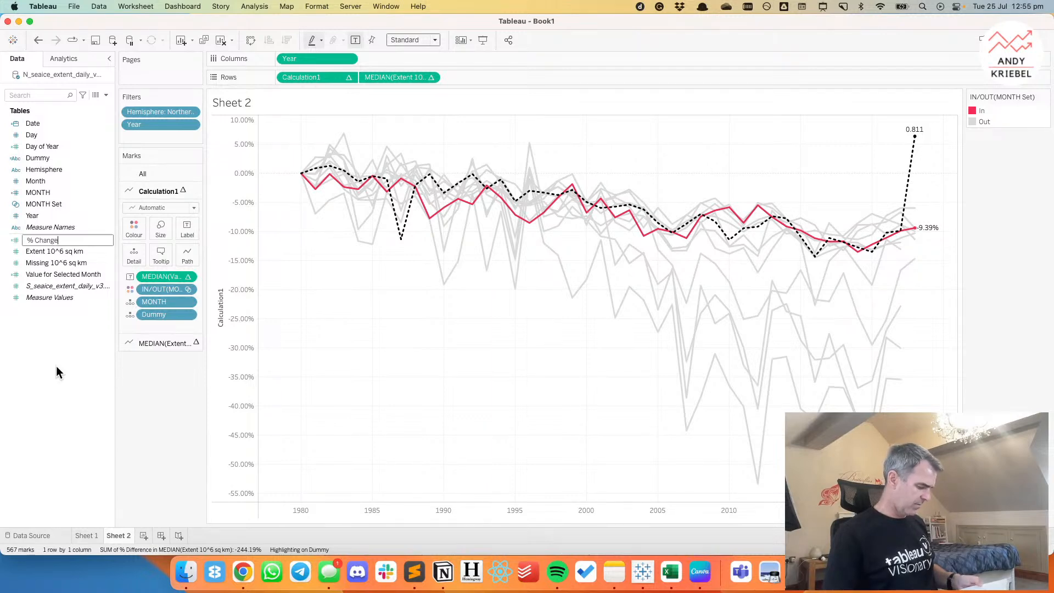
text(vs. 1980)
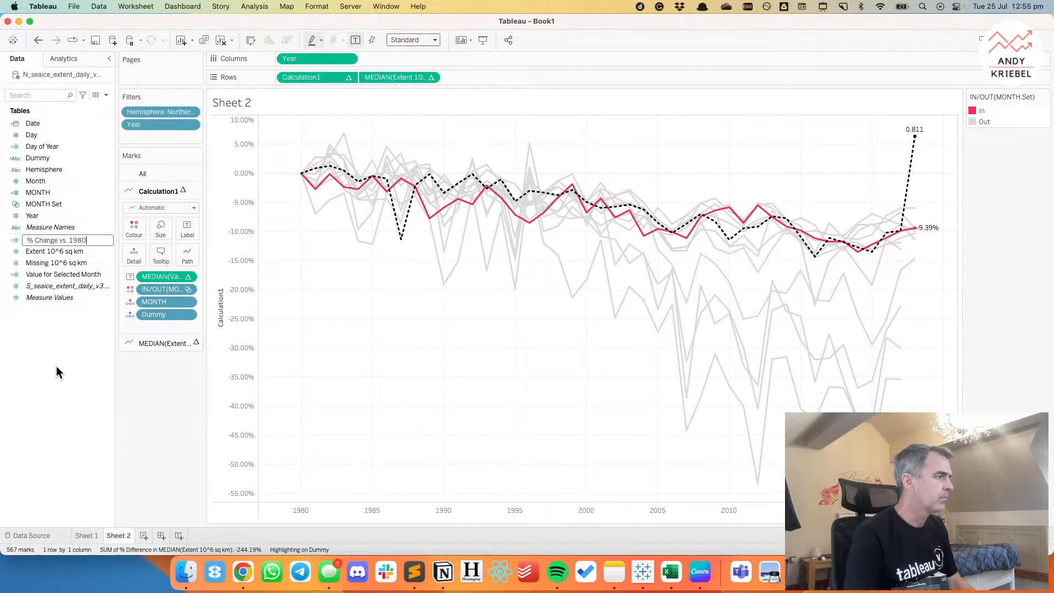
key(Return)
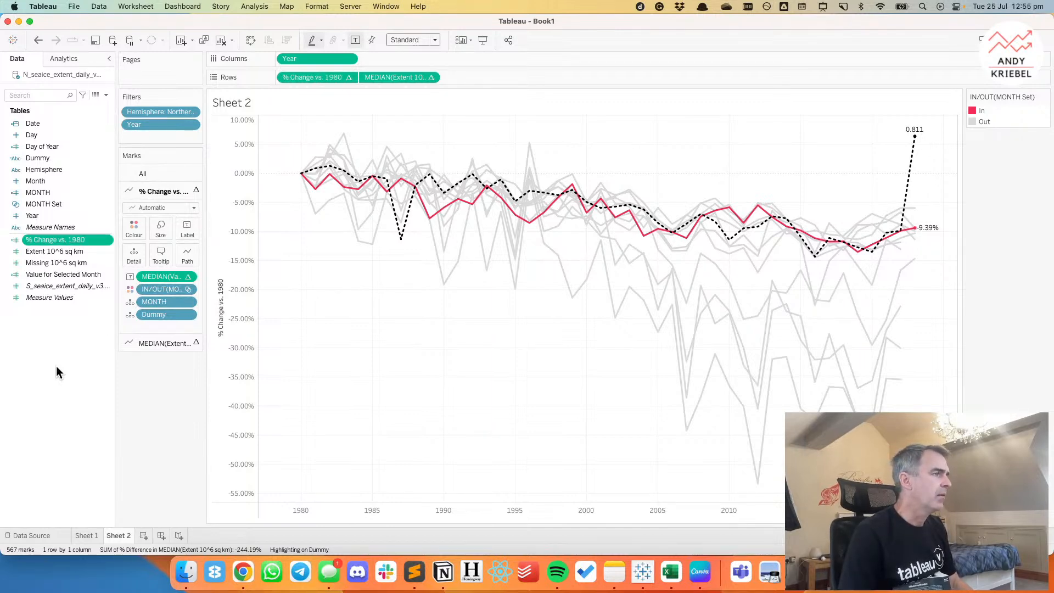
right_click(316, 77)
click(324, 120)
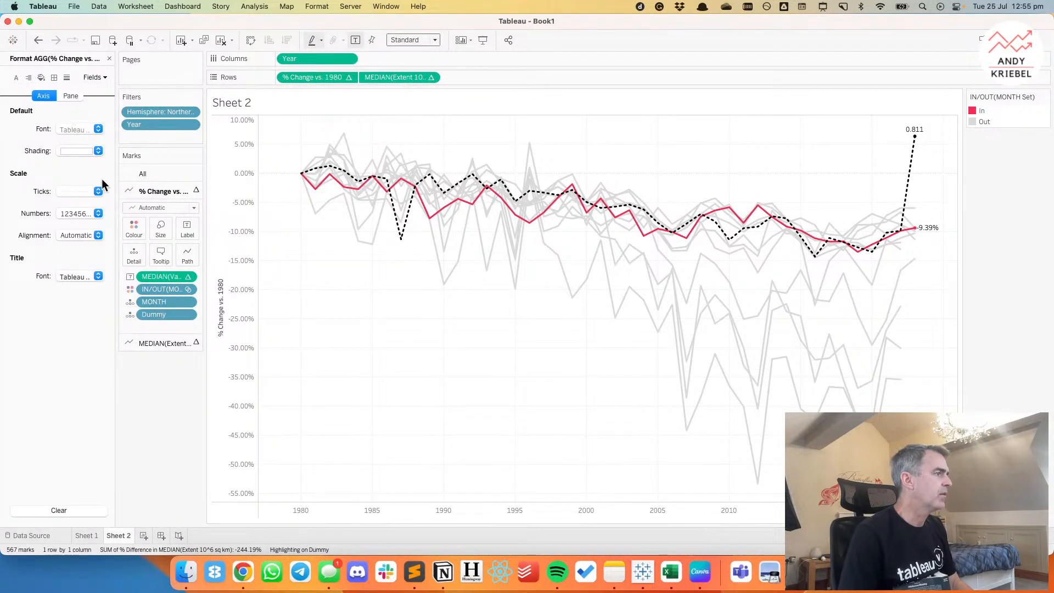
click(109, 58)
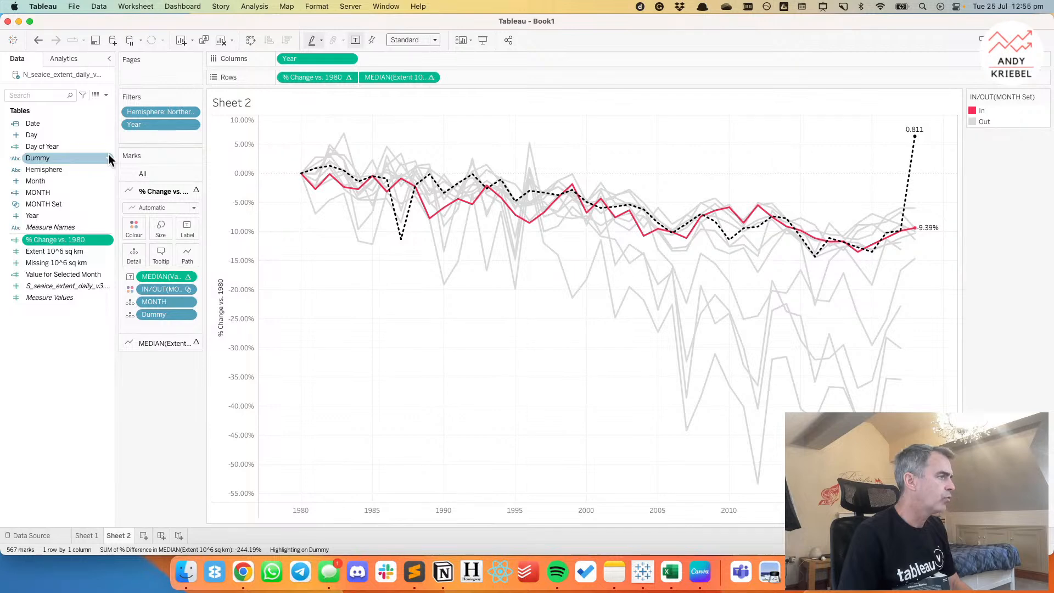
Set the default number format of % Change vs. 1980 to the custom format +0%;-0%.
right_click(54, 239)
mouse_move(105, 381)
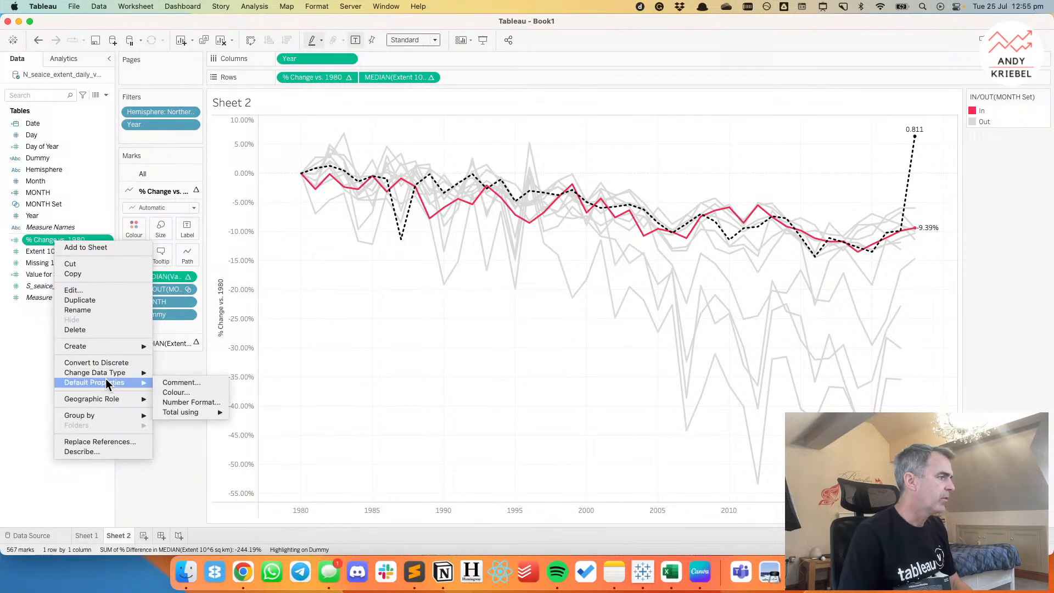
click(192, 402)
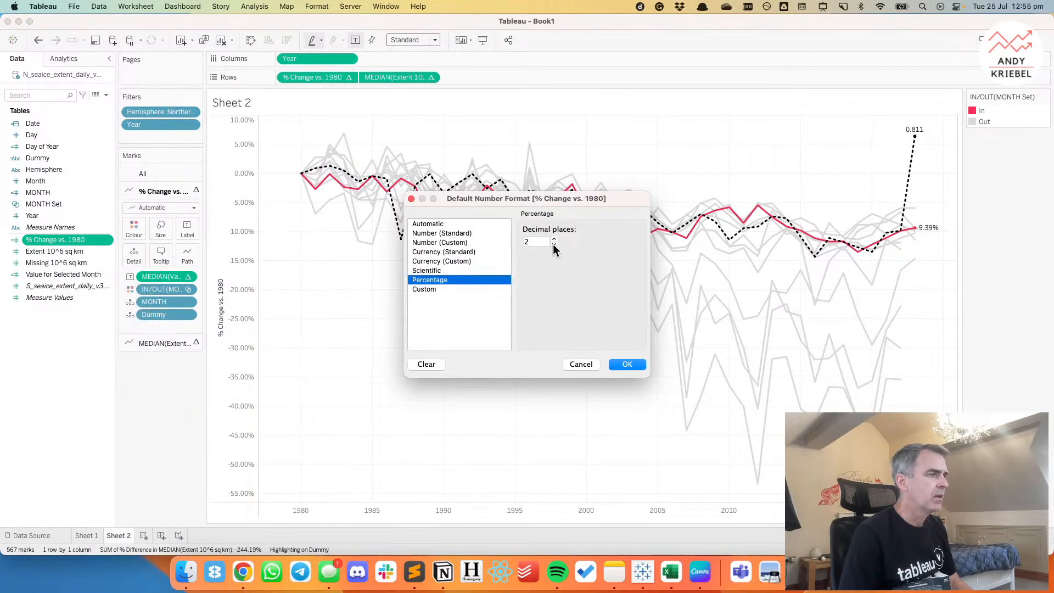
click(438, 289)
click(527, 242)
text(+)
key(Right)
key(Right)
text(;-0%)
click(627, 364)
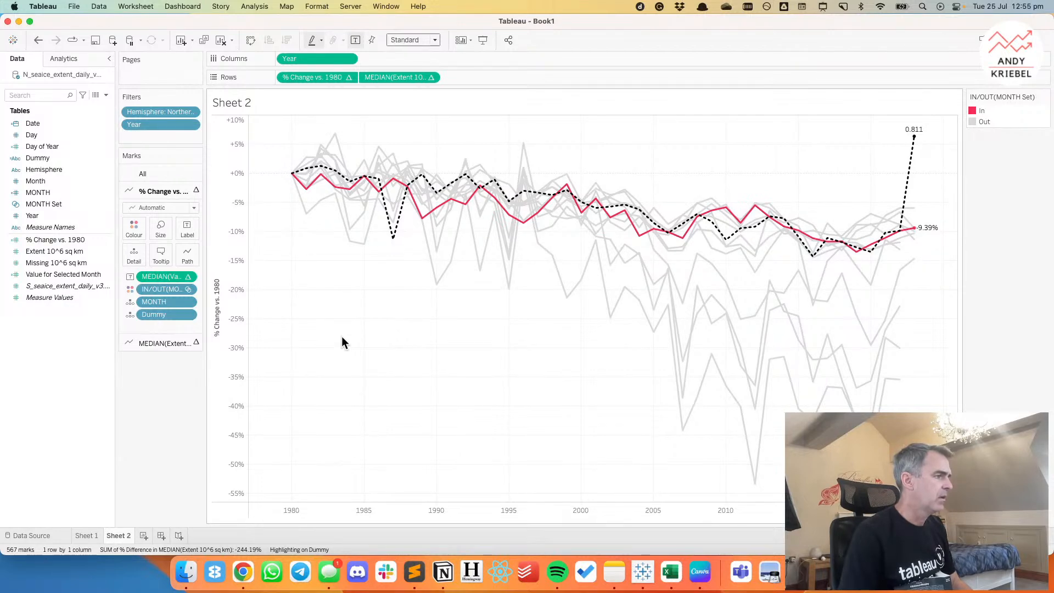
Set the pane number format of % Change vs. 1980 to the custom format +0.0%;-0.0%.
right_click(305, 76)
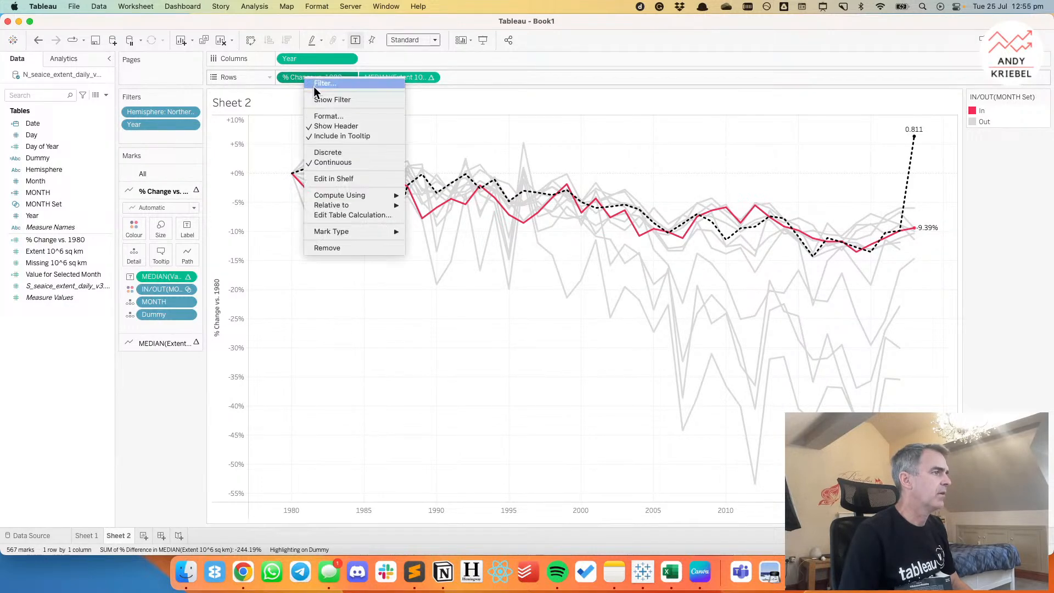
click(323, 116)
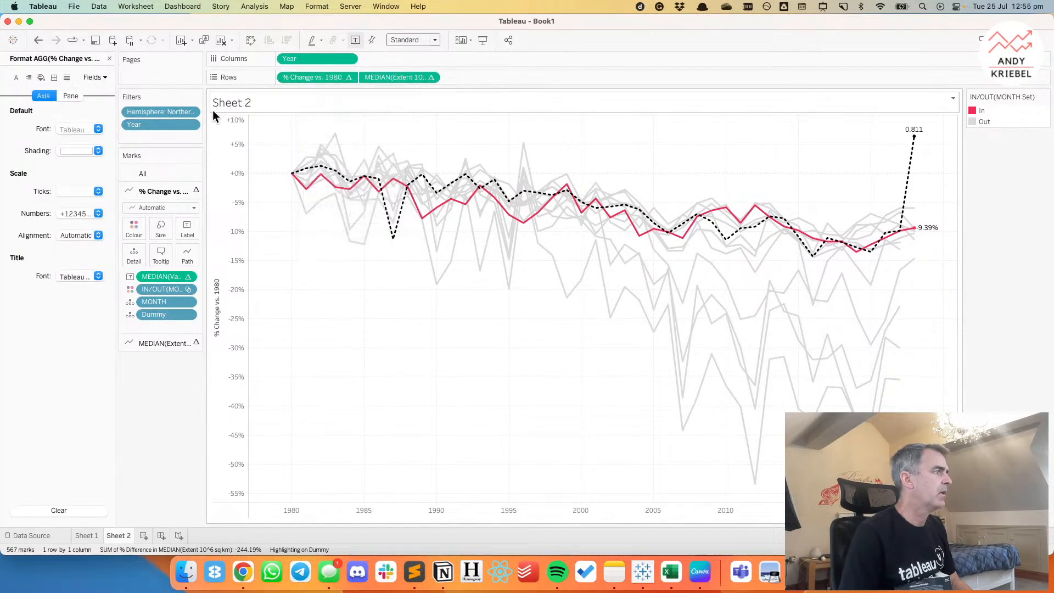
click(67, 93)
click(65, 172)
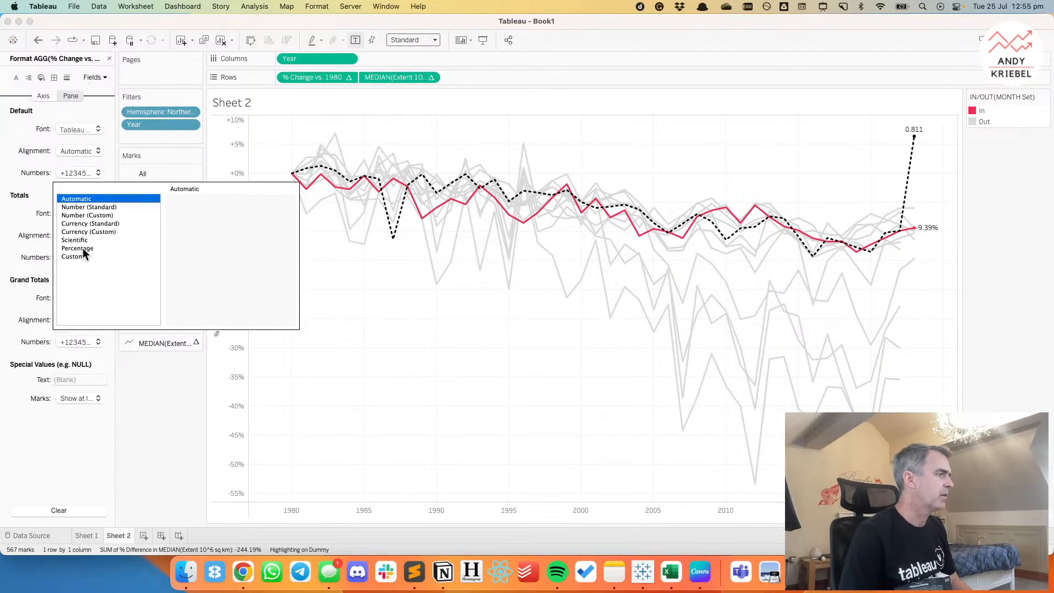
click(83, 256)
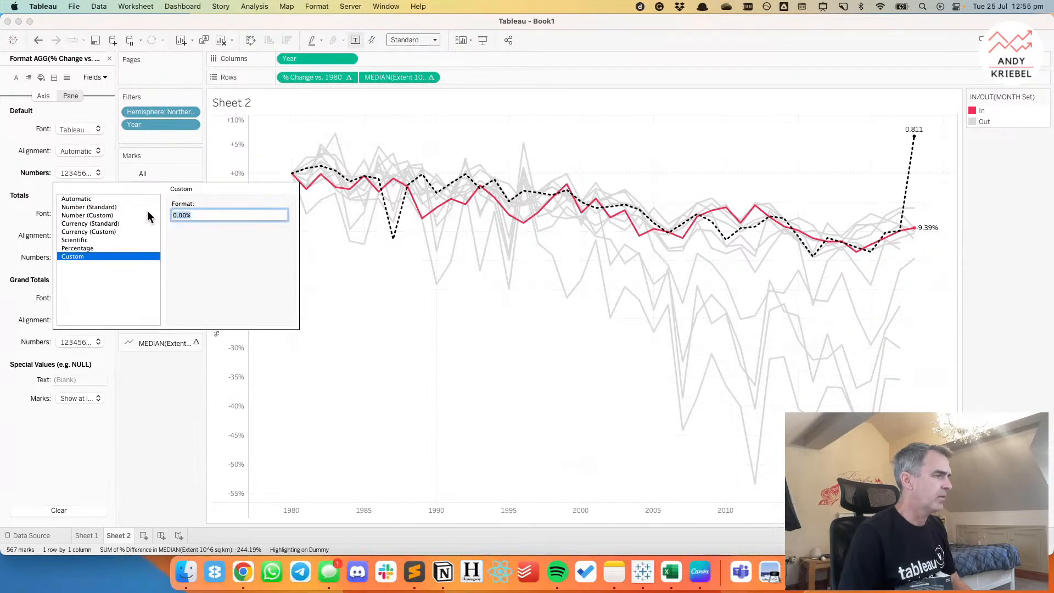
text(+0.0)
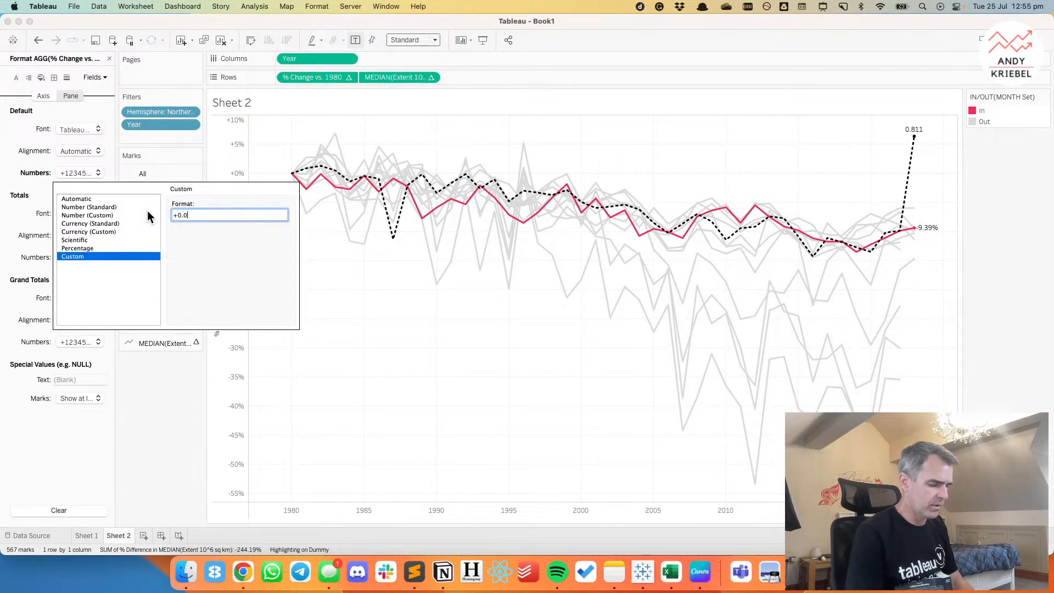
text(%;-0.0%)
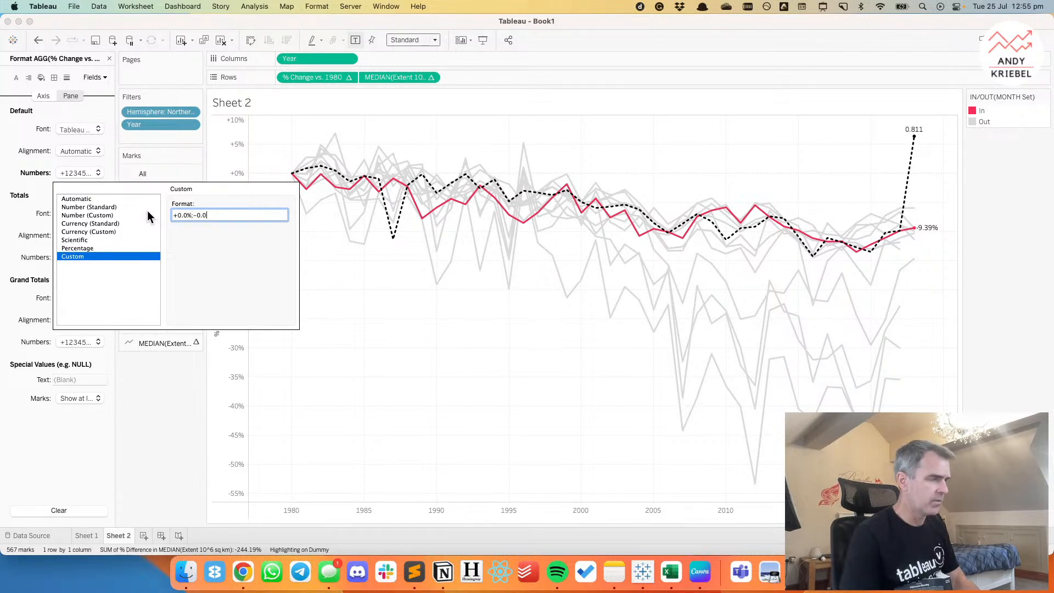
click(391, 298)
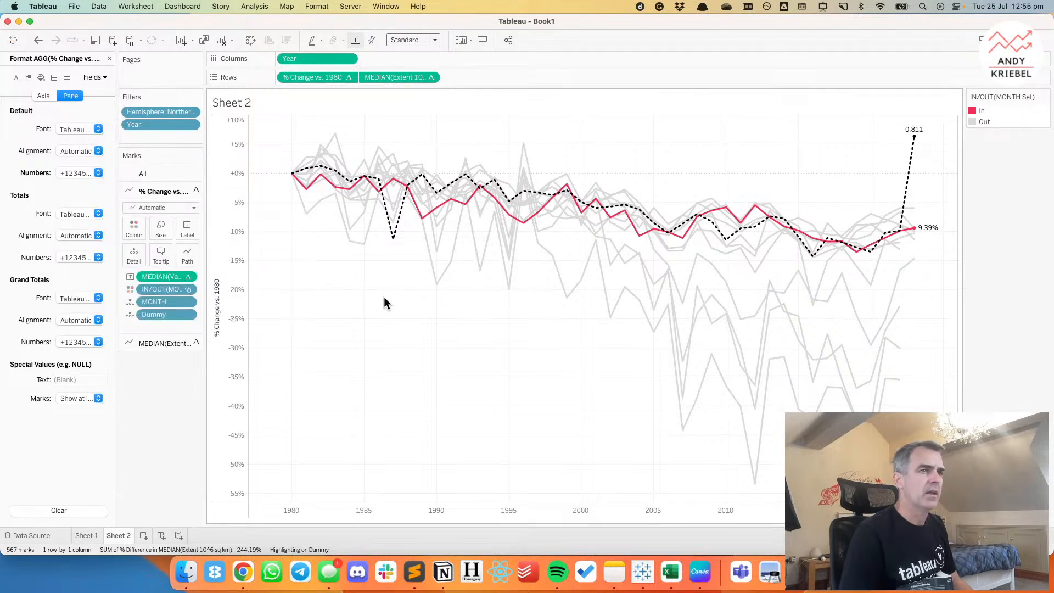
mouse_move(912, 143)
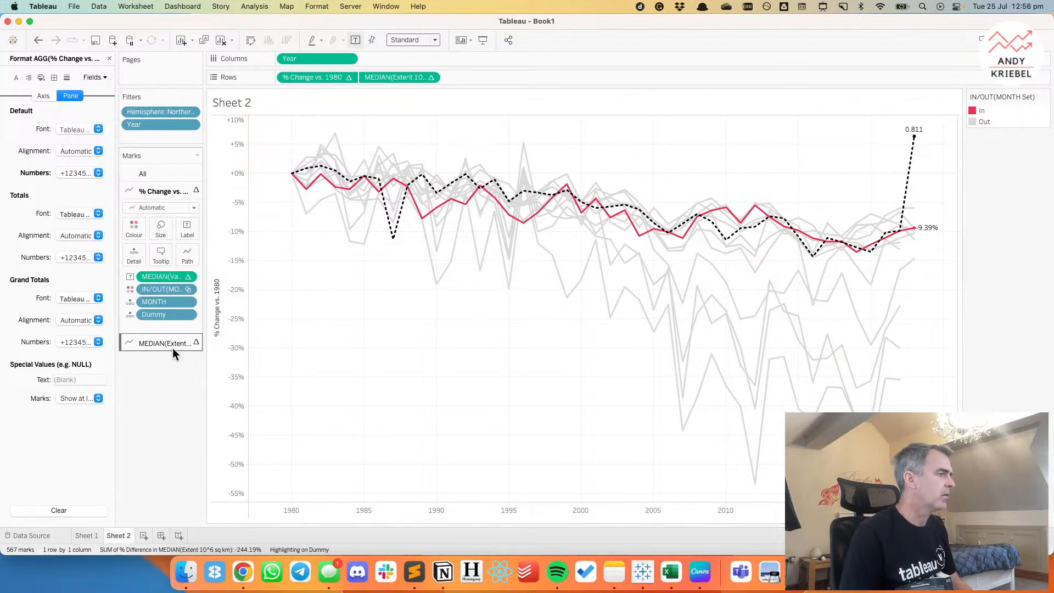
click(109, 59)
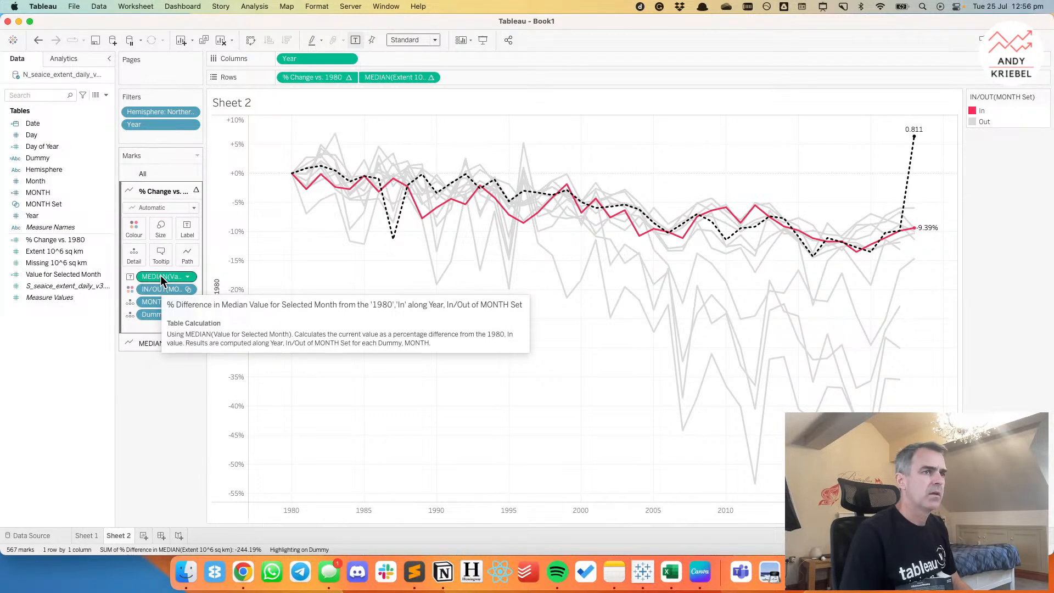
Replace the overall median's label field and its median extent measure on Rows with % Change vs. 1980.
click(156, 342)
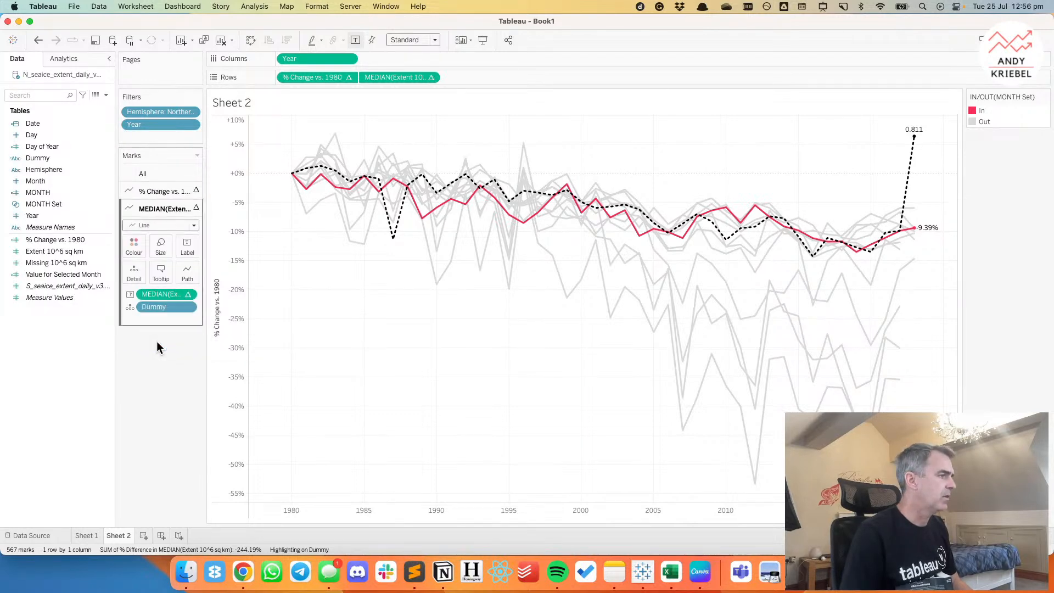
drag(61, 239, 162, 298)
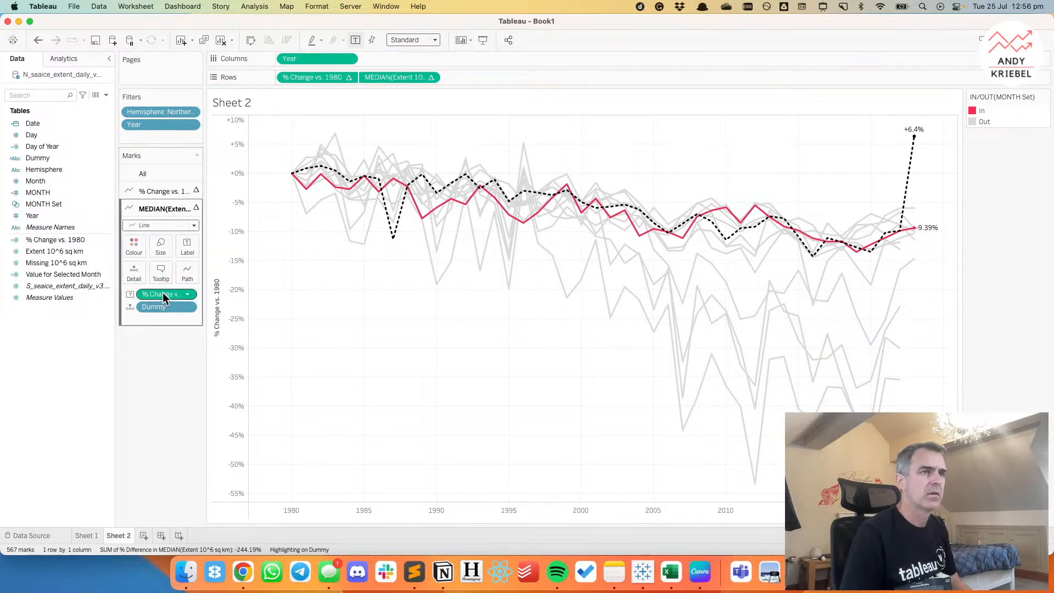
drag(44, 240, 400, 64)
drag(395, 72, 394, 74)
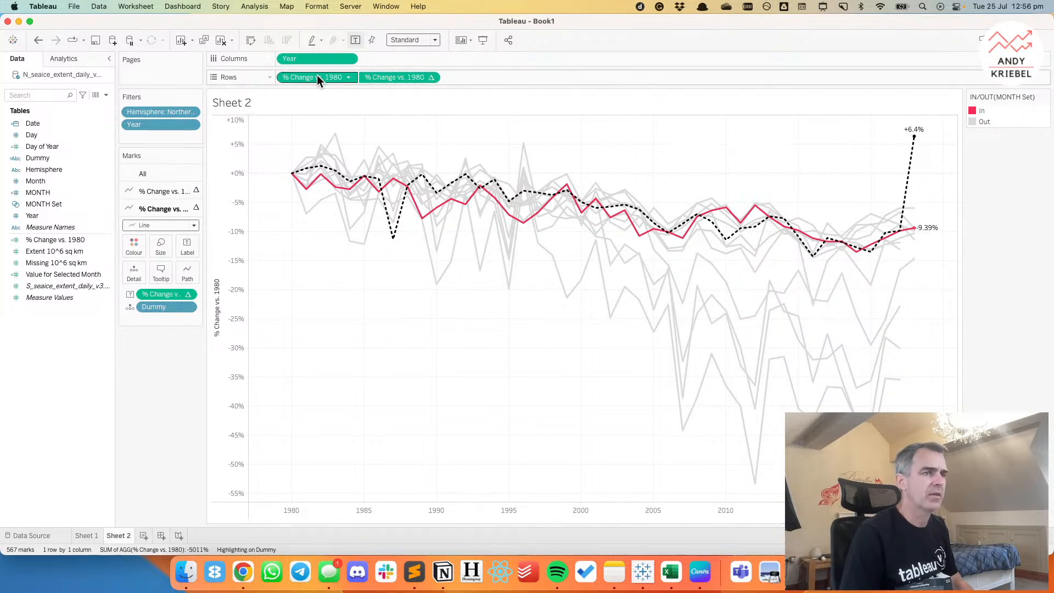
Format the selected month's median label with the custom pane number format +0.0%;-0.0%.
click(146, 191)
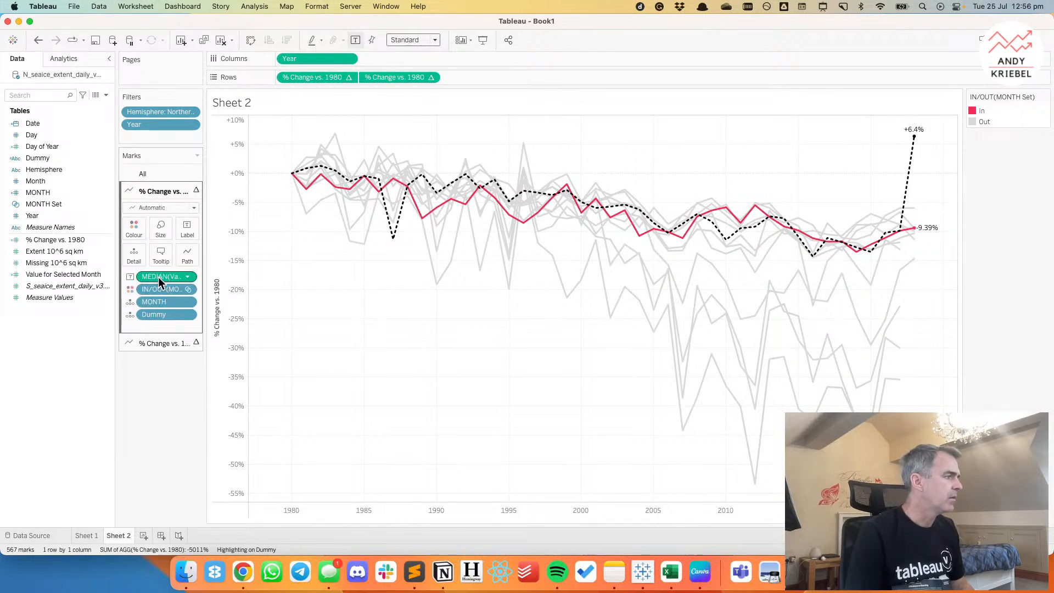
right_click(158, 277)
click(190, 318)
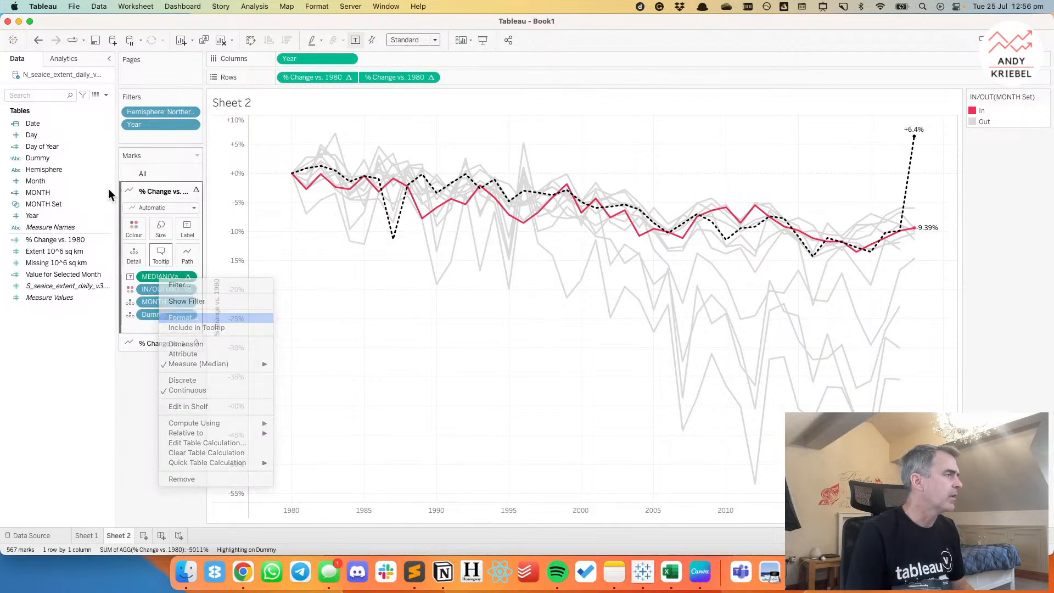
click(71, 172)
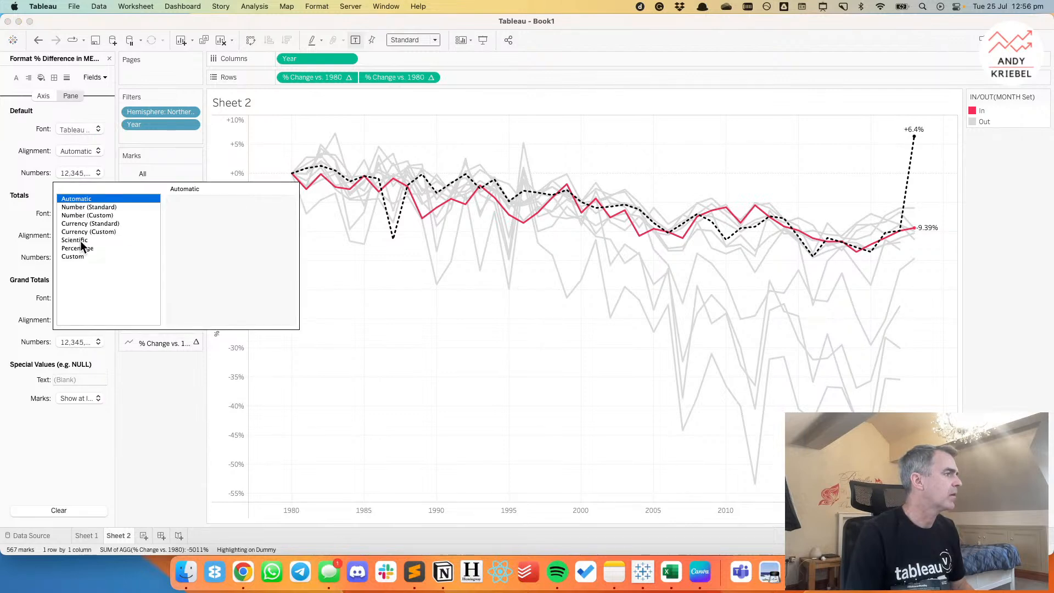
click(81, 256)
click(203, 214)
text(+0.0%;-0.0%)
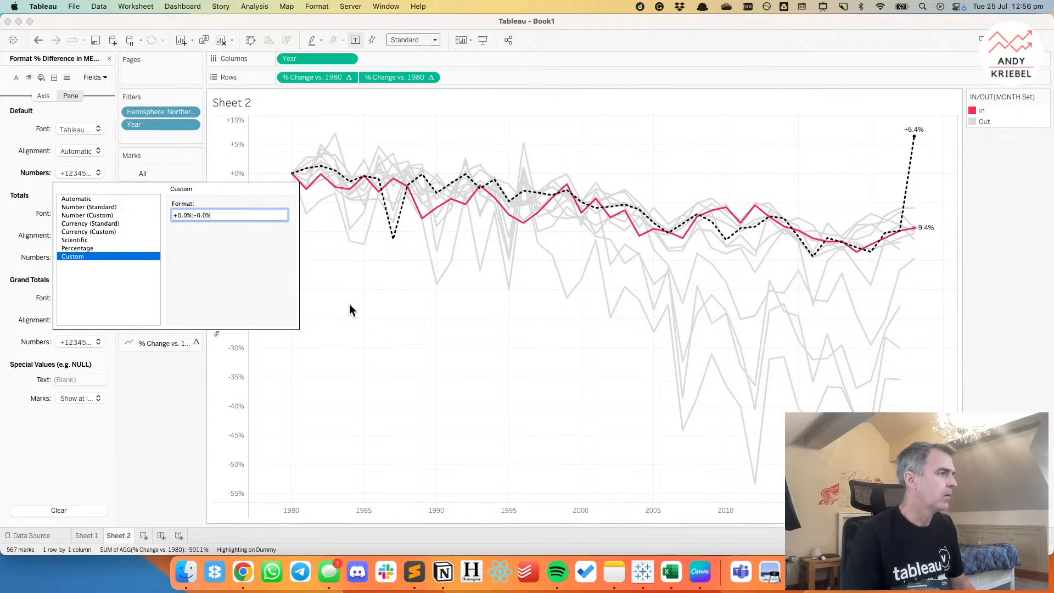
click(411, 328)
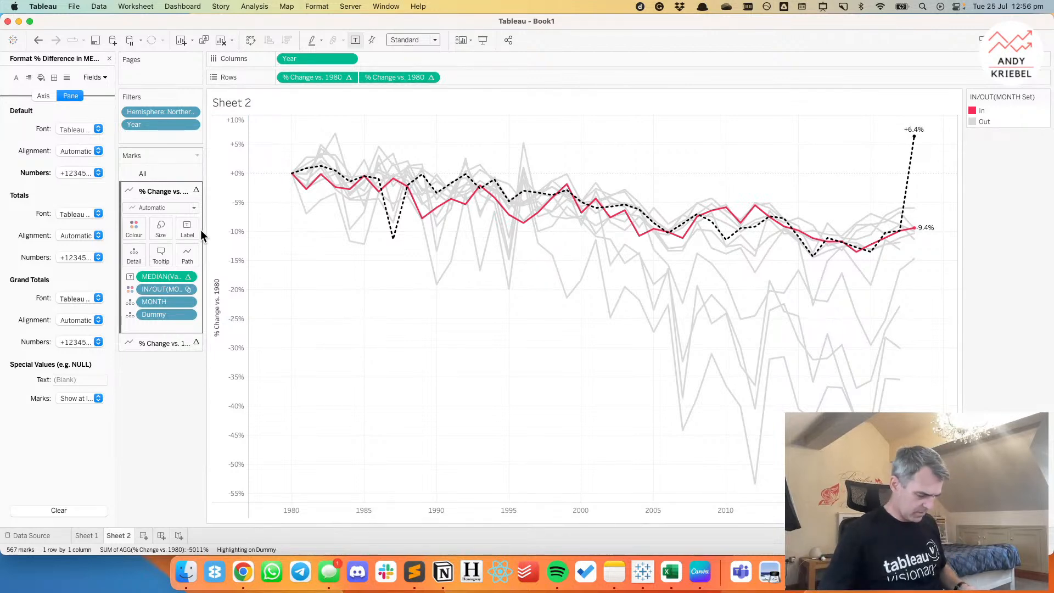
Make the labels of all marks match their mark colour and use the Tableau Medium font.
click(143, 173)
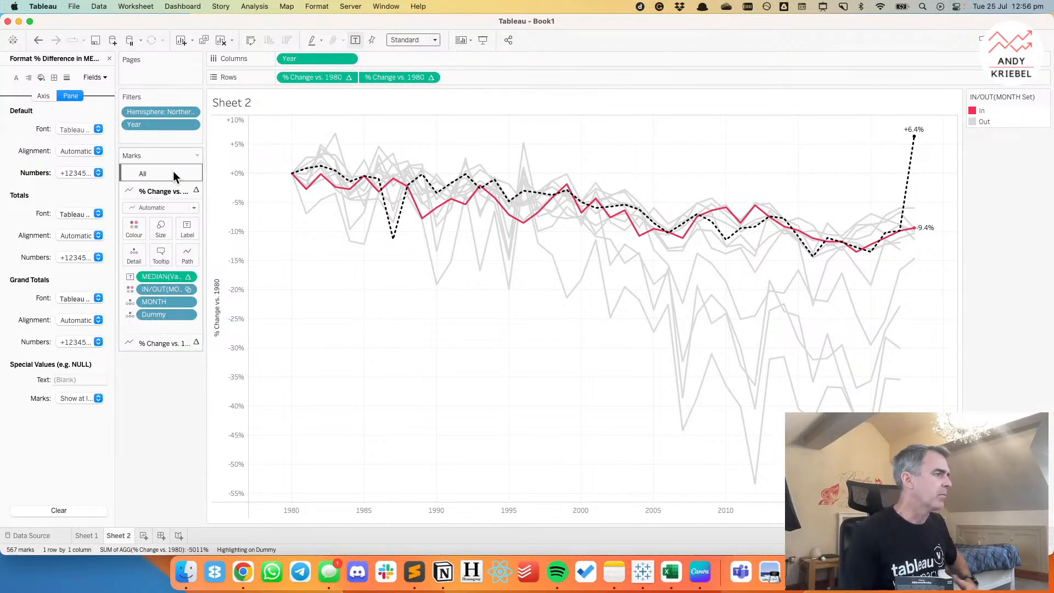
click(187, 212)
click(260, 285)
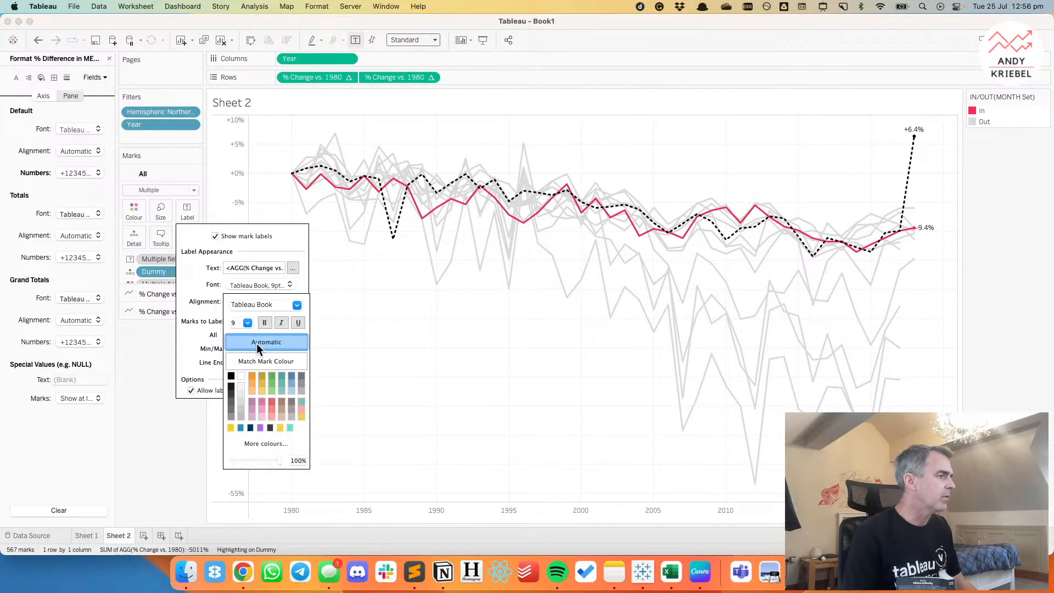
click(250, 362)
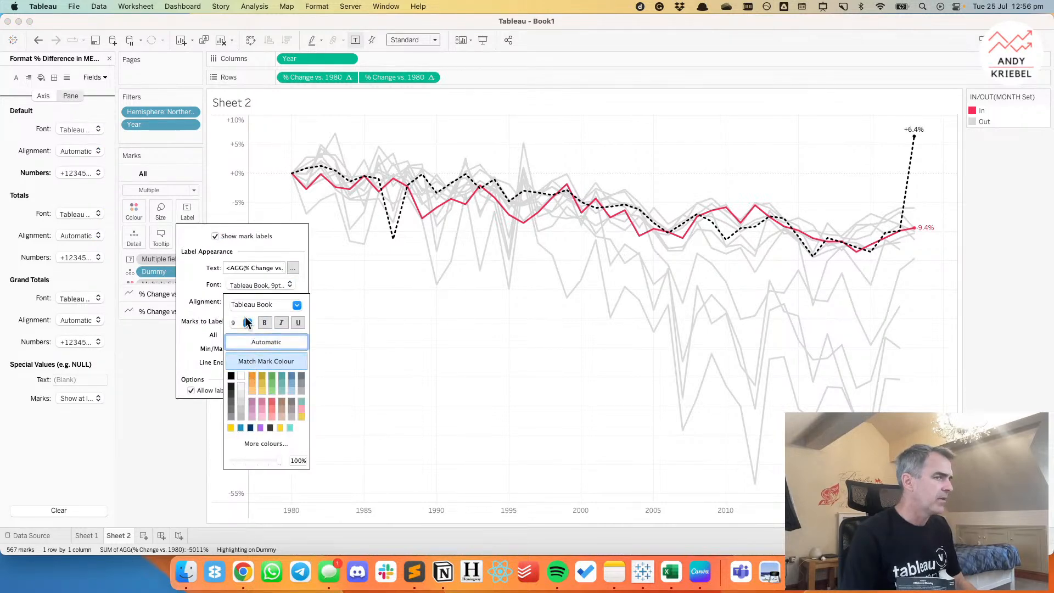
click(296, 305)
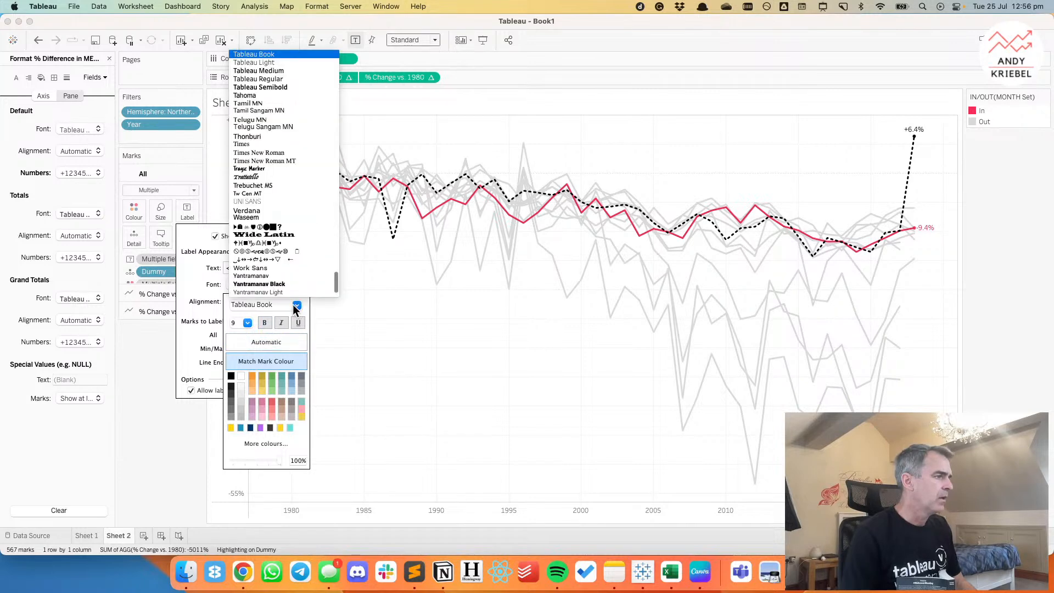
click(272, 70)
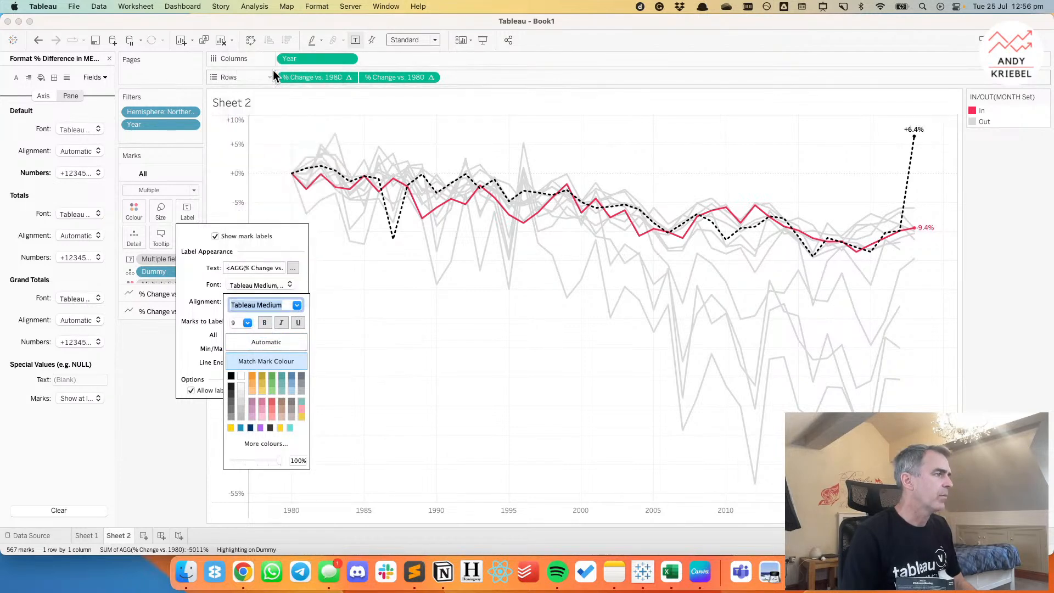
click(248, 323)
click(235, 346)
click(496, 349)
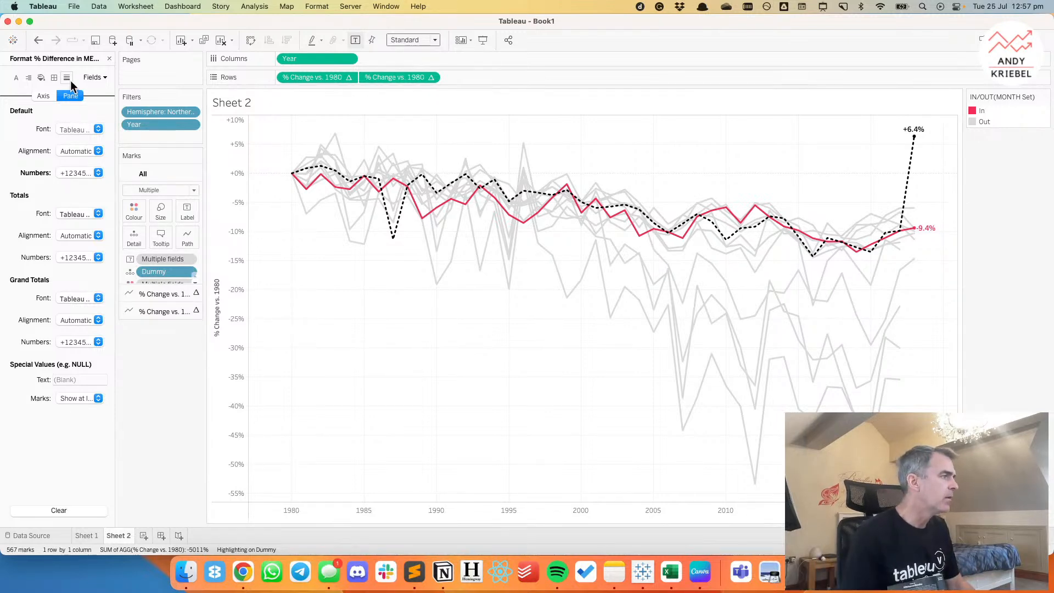
click(109, 59)
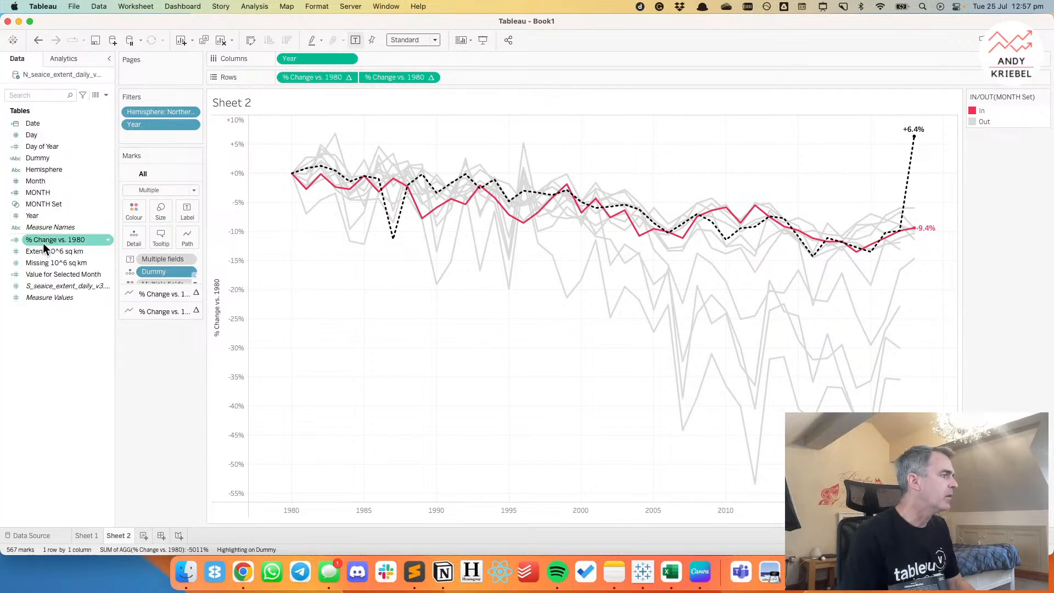
Rename the % Change vs. 1980 field as Change in Sea Ice Extent vs. 1980.
right_click(43, 243)
click(64, 312)
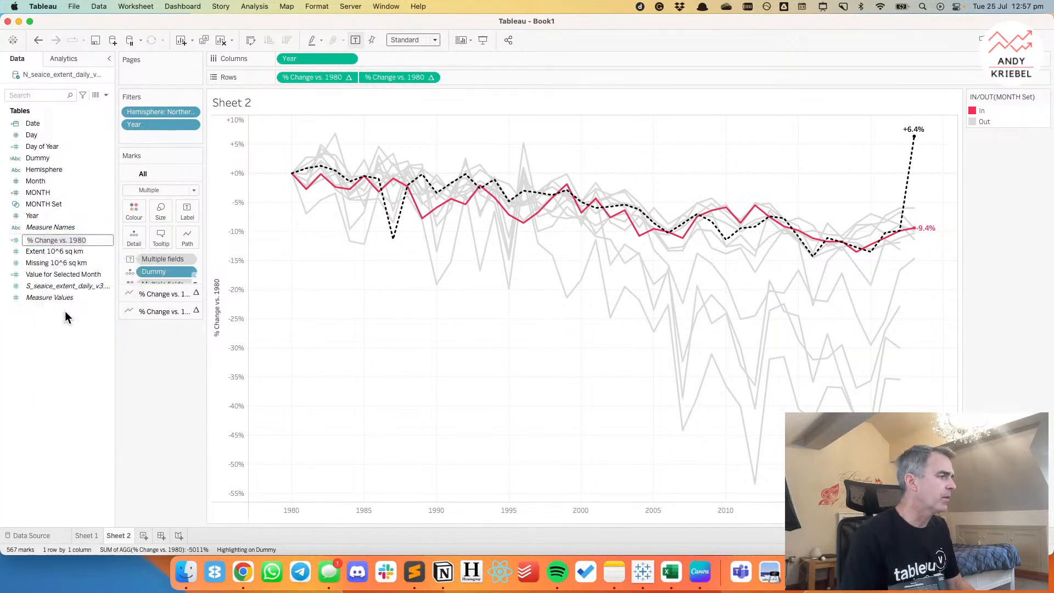
key(Left)
text(Chang)
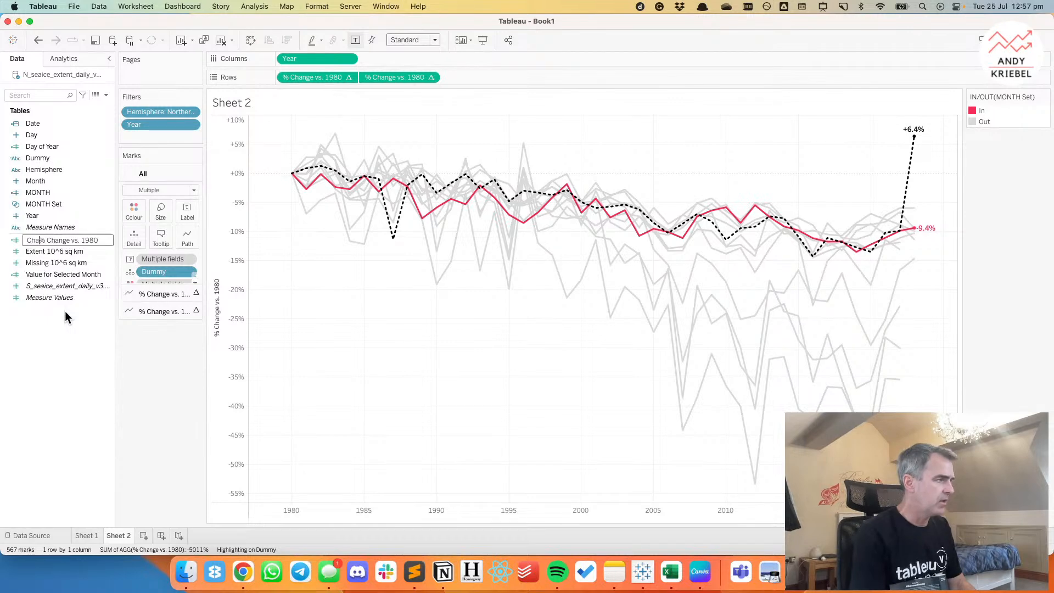
text(e in )
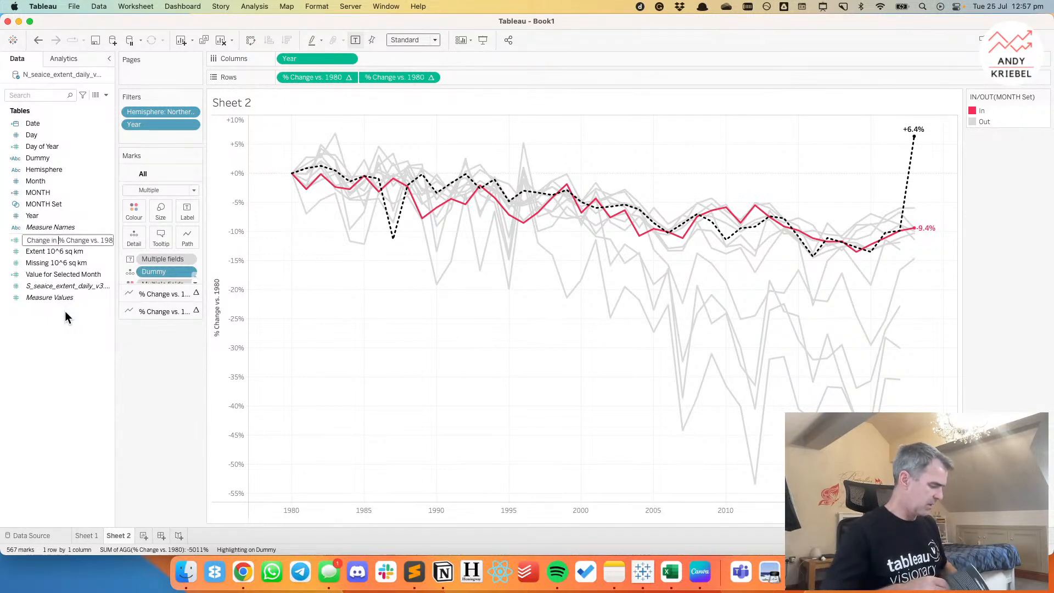
text(Sea Ice Ex)
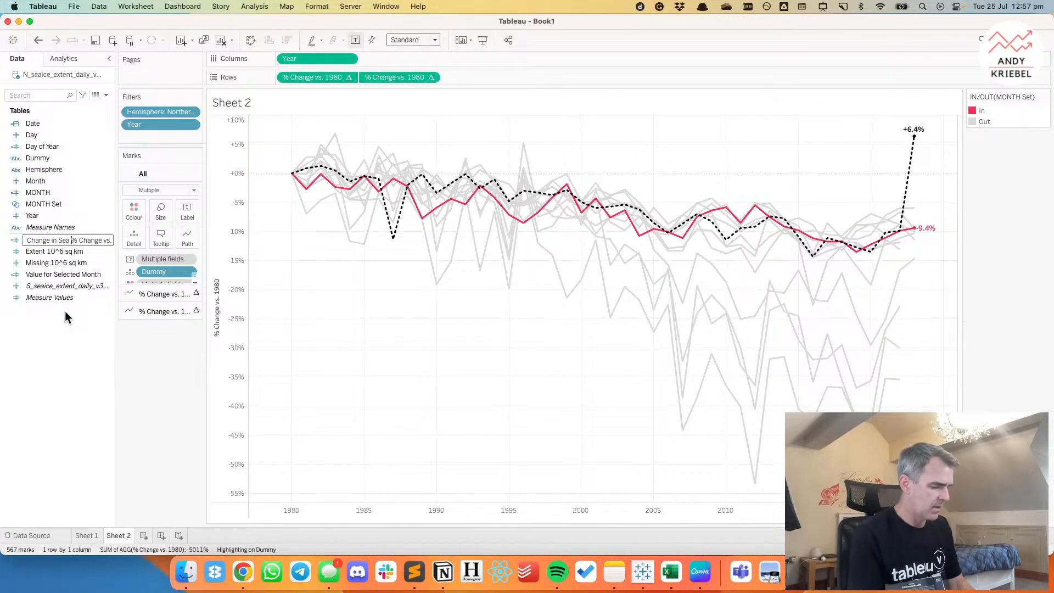
text(tent )
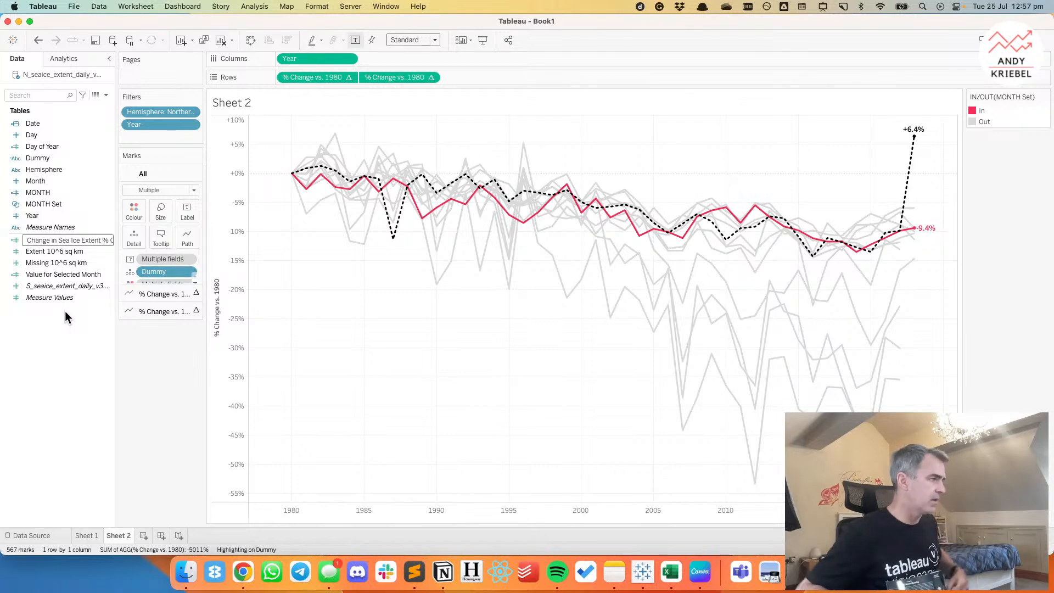
text(vs. 1980)
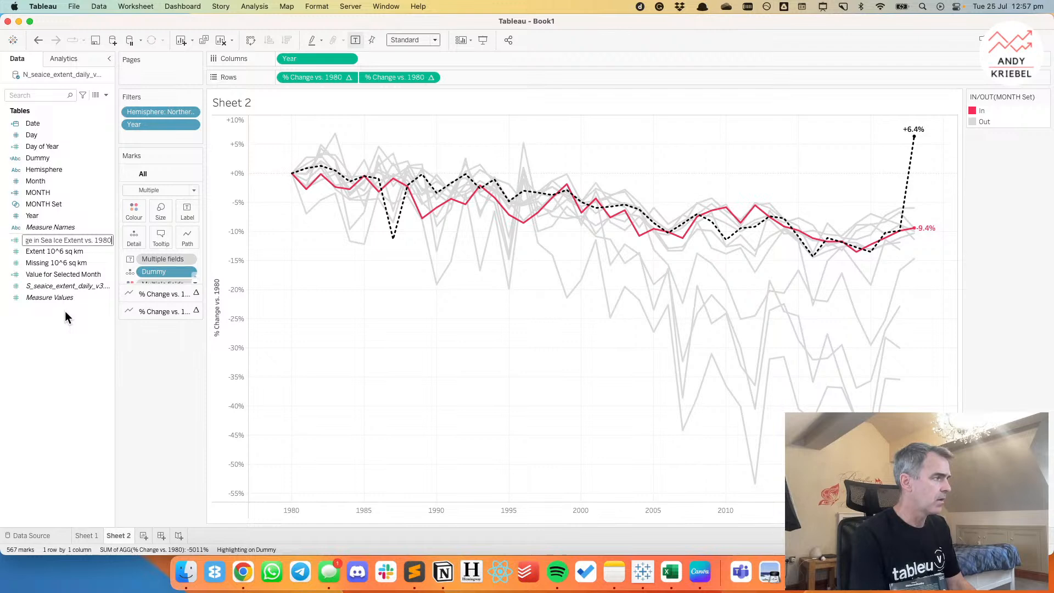
key(Return)
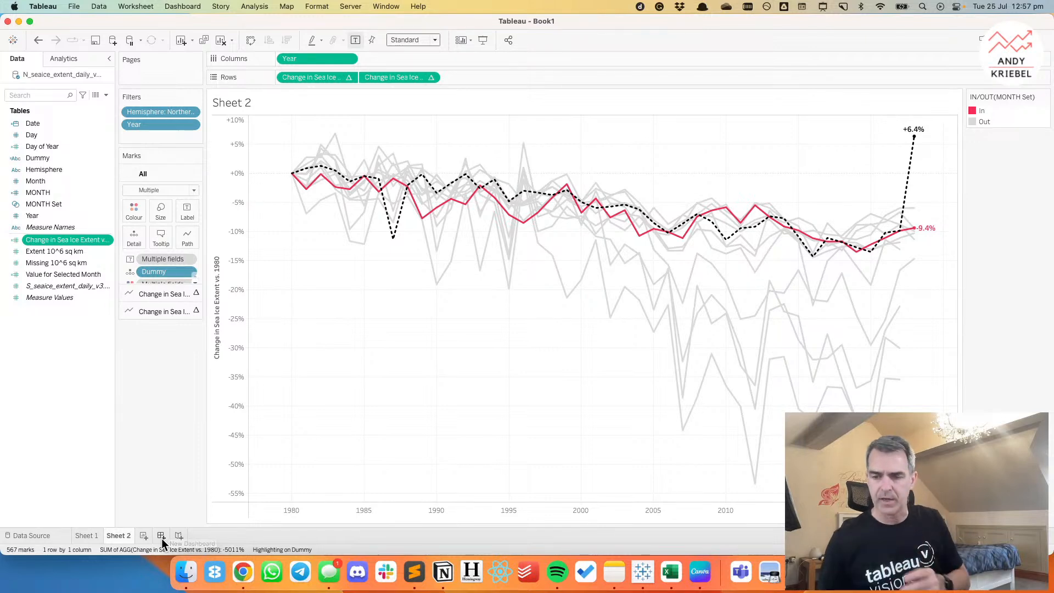
click(59, 360)
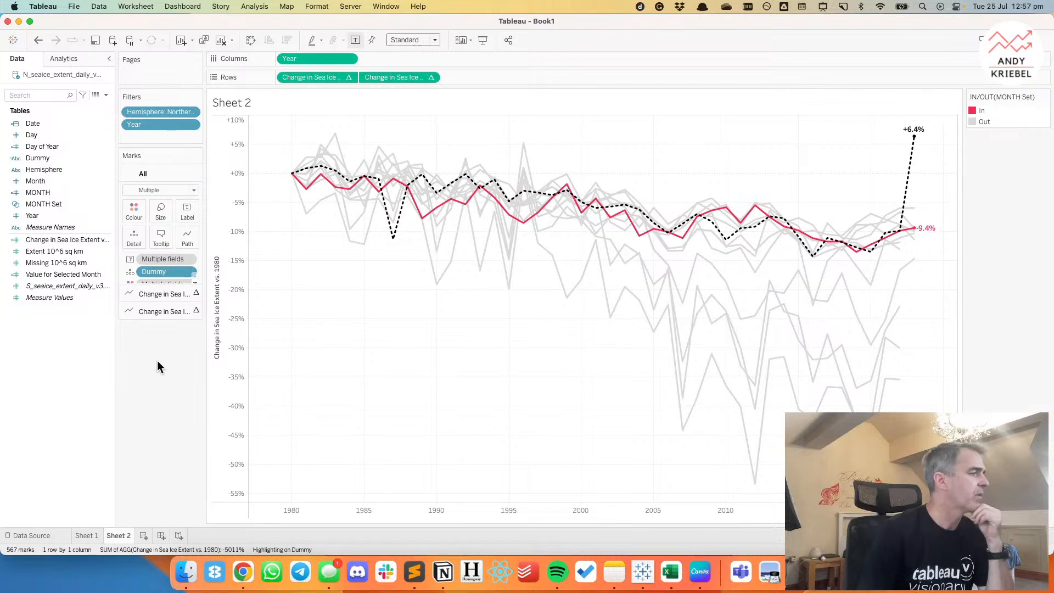
Create a new dashboard containing Sheet 2 and delete the layout container holding the MONTH Set colour legend.
click(161, 536)
mouse_move(44, 185)
drag(44, 197, 297, 131)
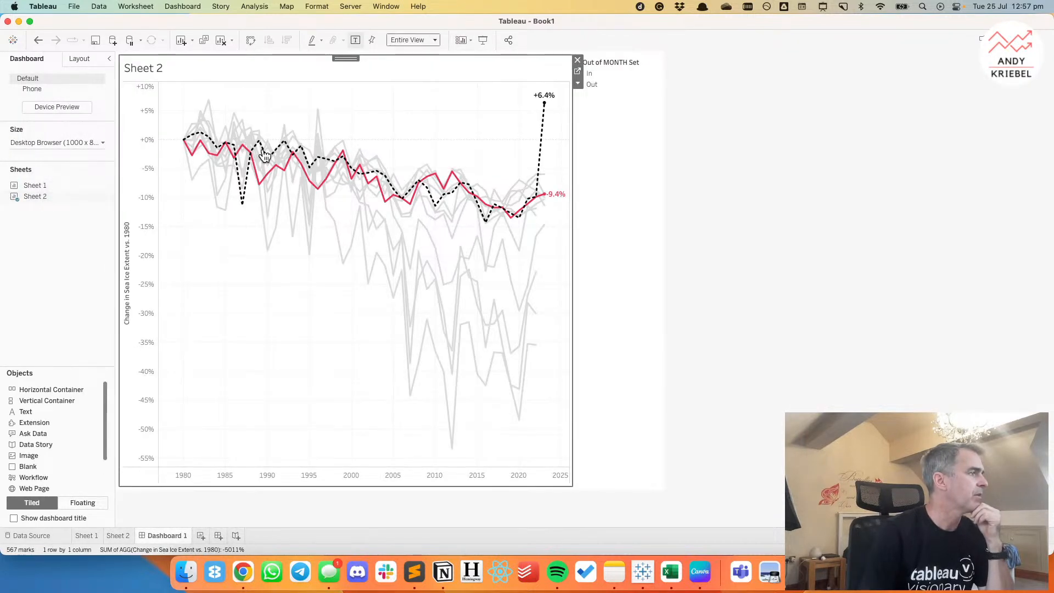
click(632, 71)
click(665, 60)
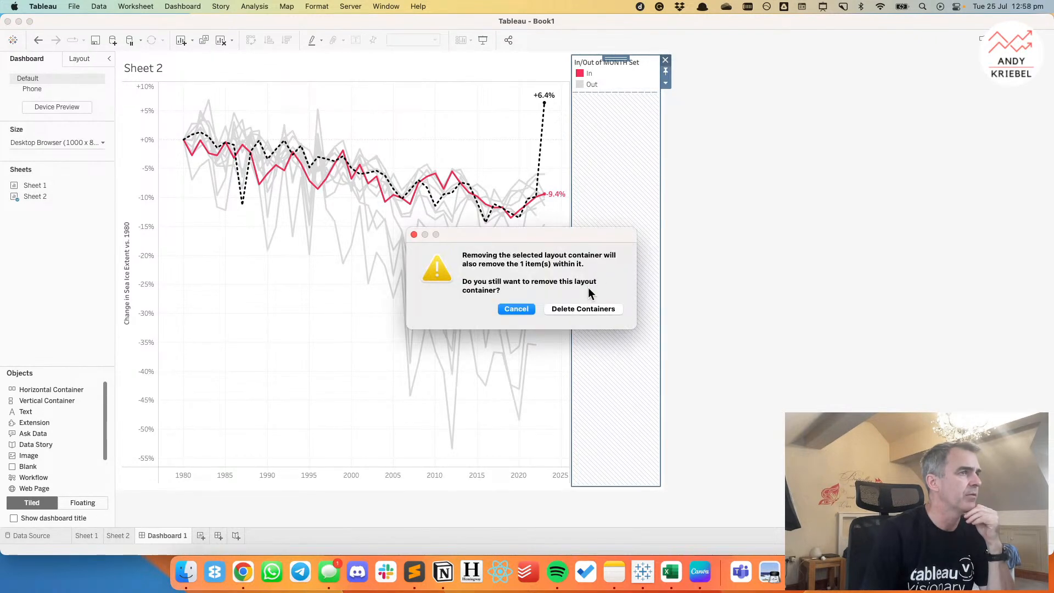
click(578, 309)
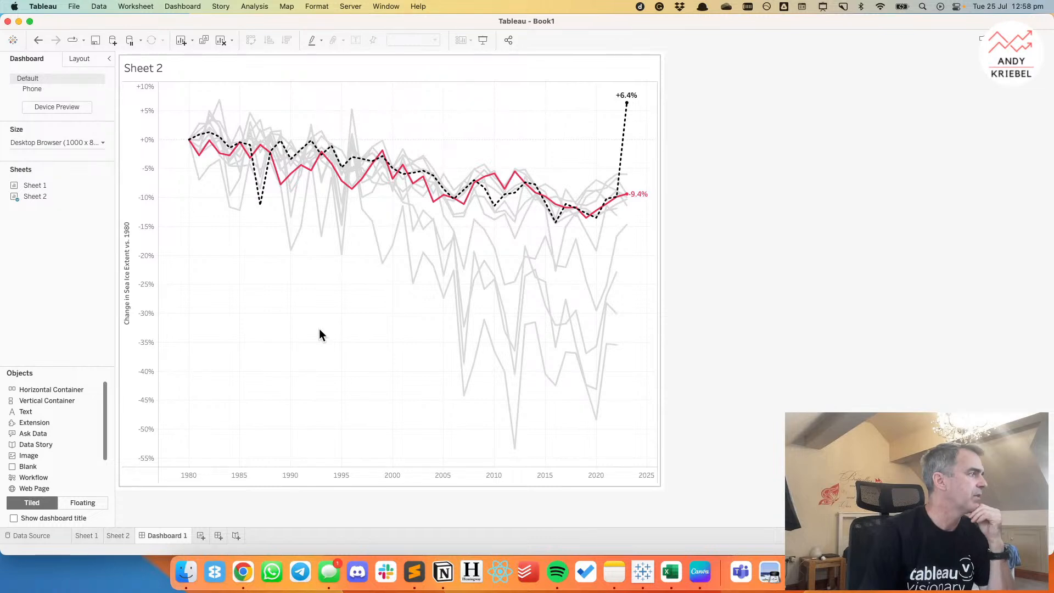
Set the dashboard to a custom fixed size of 1000 x 600 px.
click(102, 143)
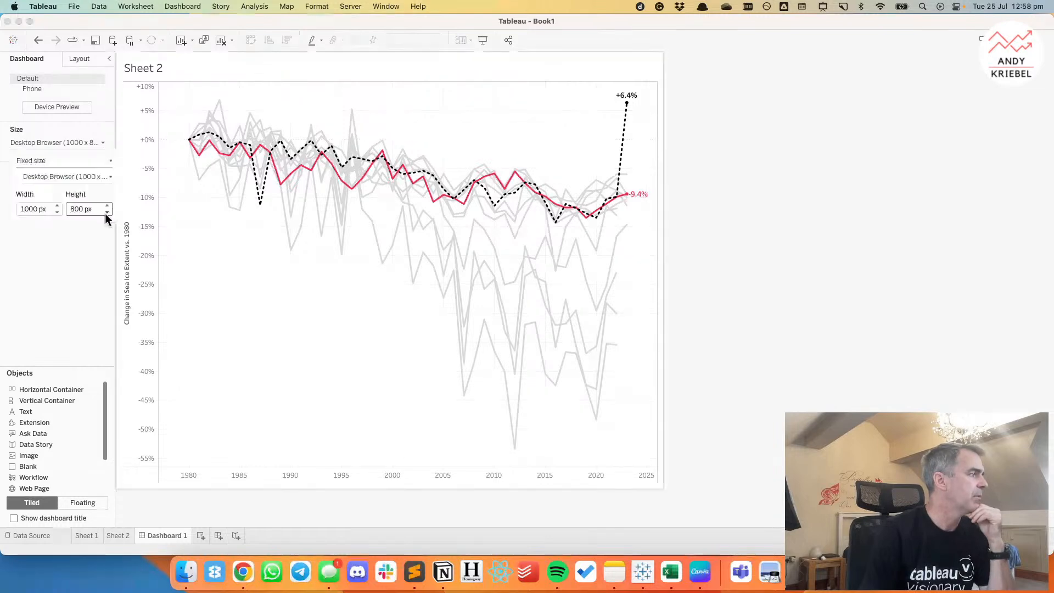
click(106, 213)
click(107, 212)
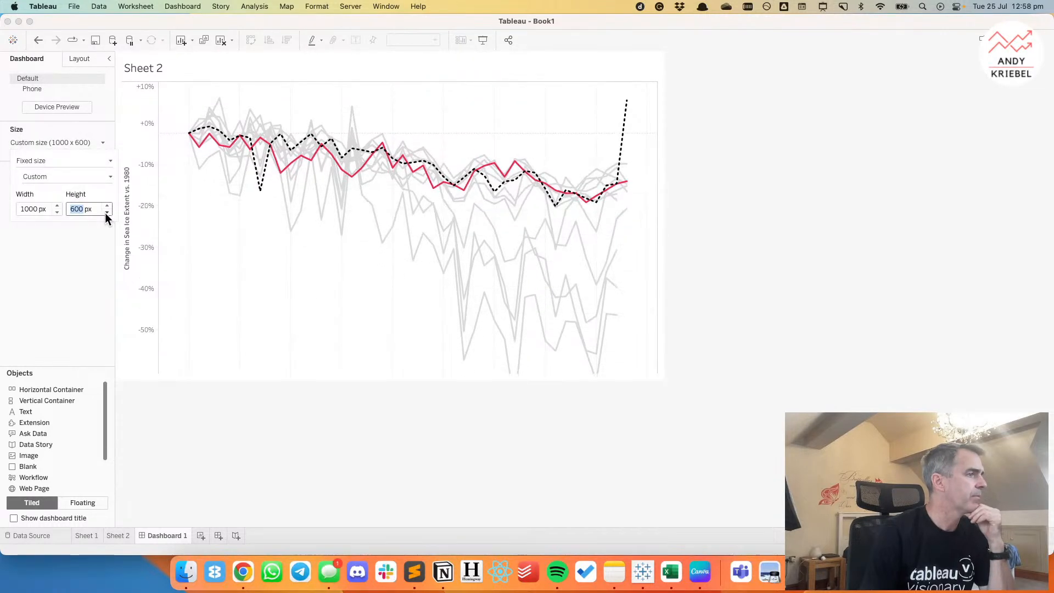
click(246, 428)
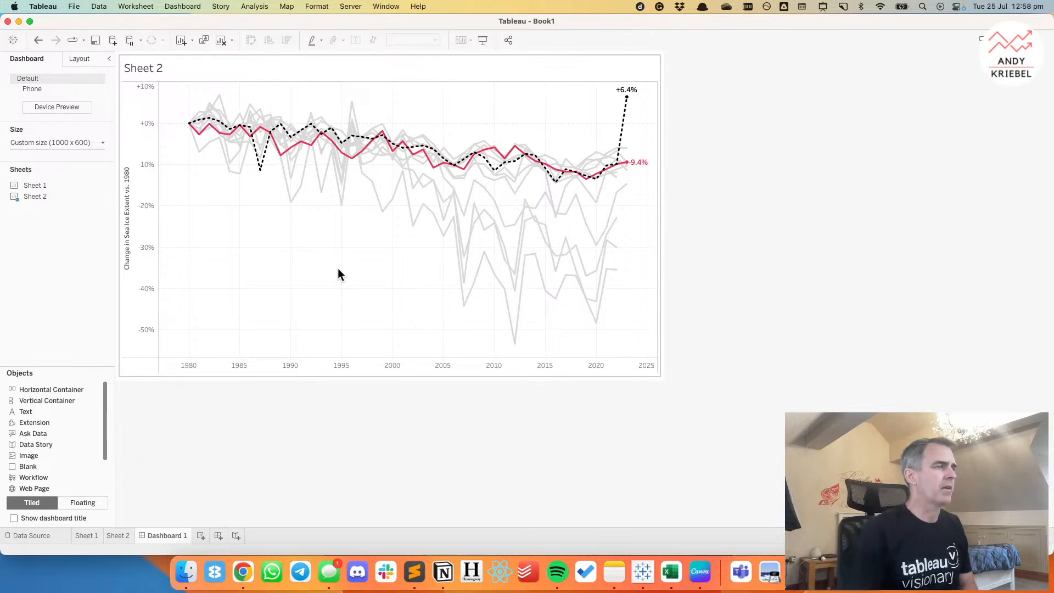
Create a new worksheet with Hemisphere and Year as columns and MONTH as rows, and fit it to the width.
click(200, 539)
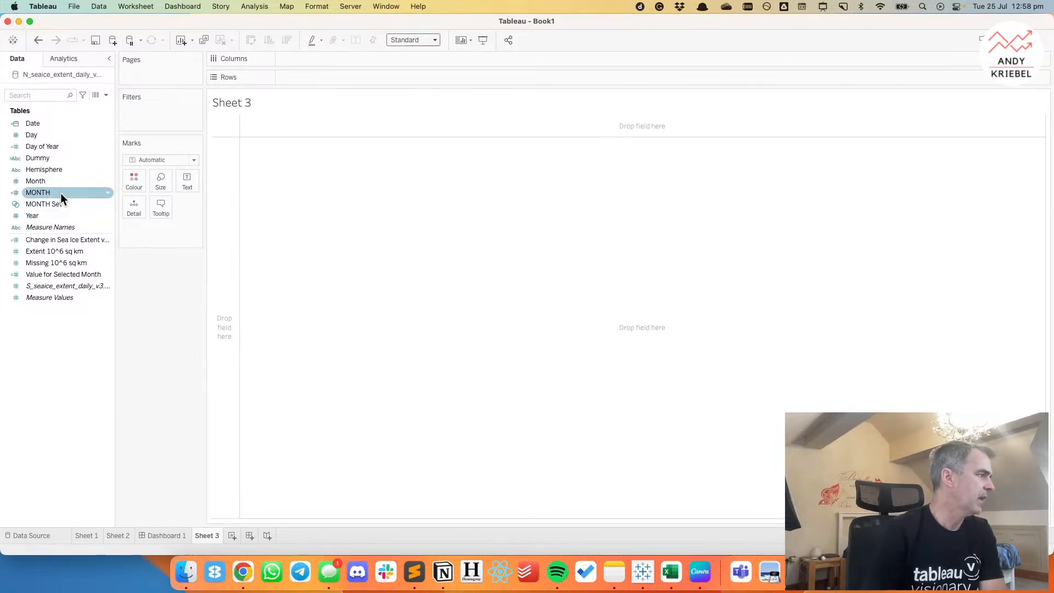
drag(52, 216, 308, 59)
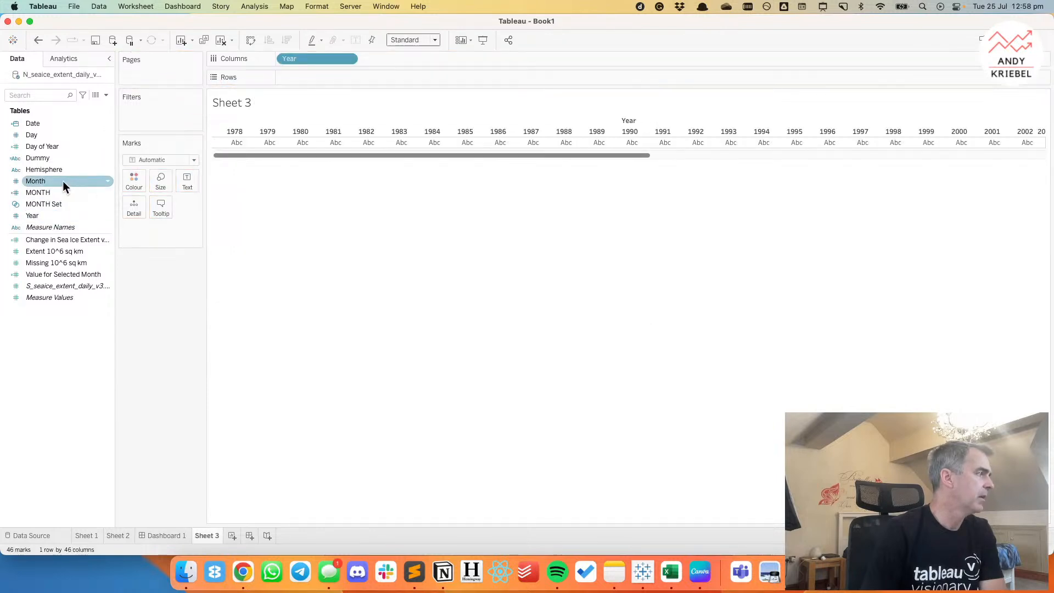
drag(61, 190, 322, 102)
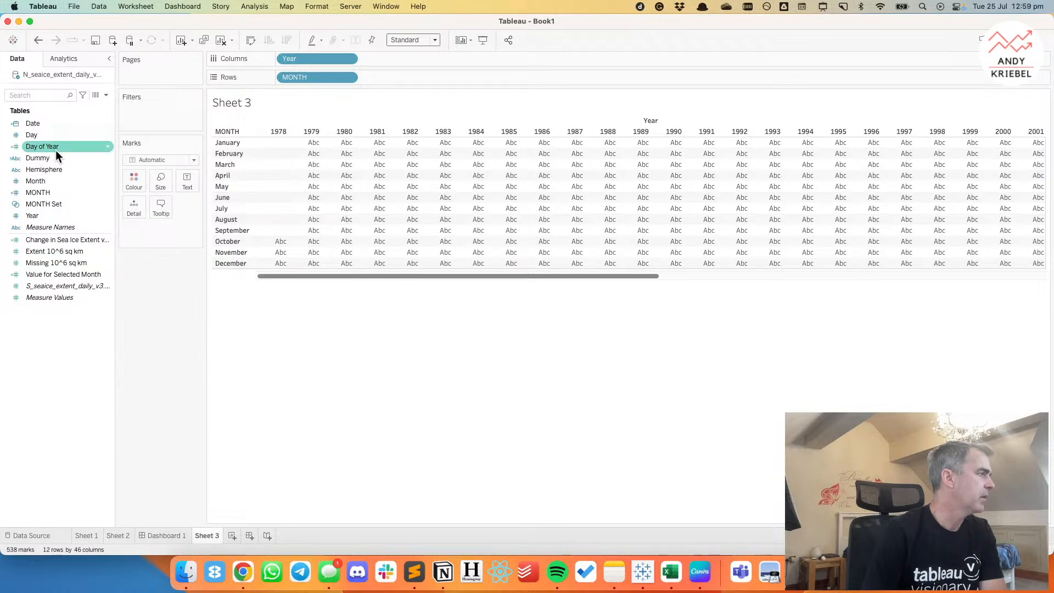
drag(55, 168, 284, 59)
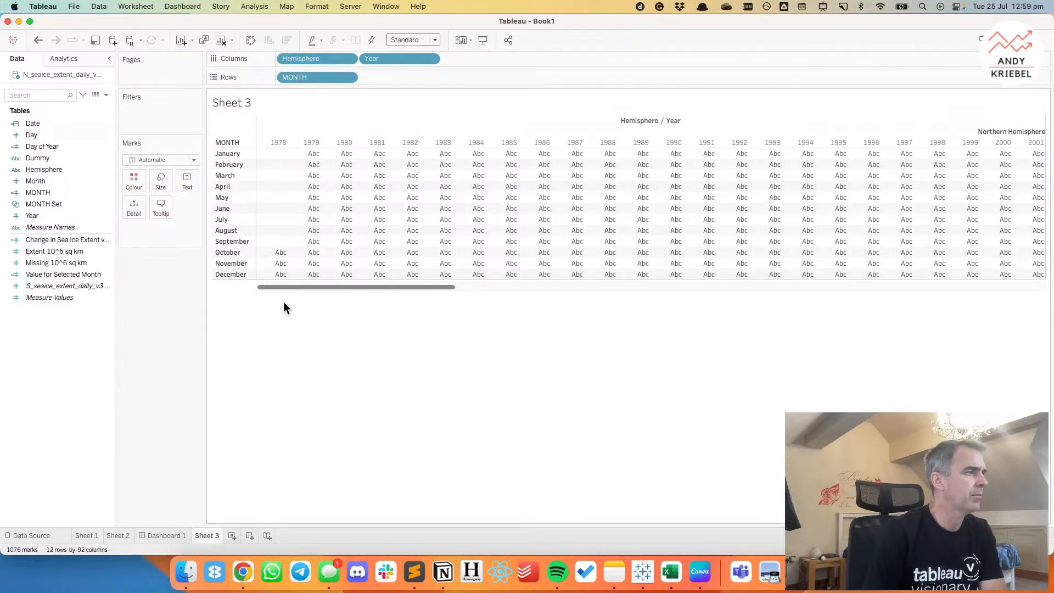
click(392, 44)
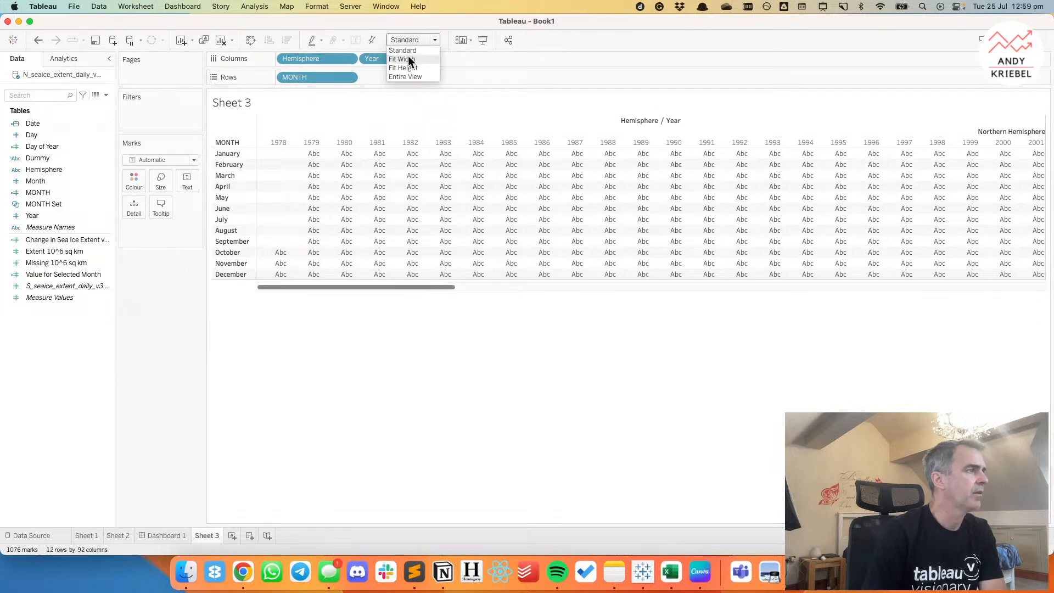
click(409, 59)
Colour the month-by-year grid by median Extent 10^6 sq km and filter Year to exclude 1978.
click(62, 240)
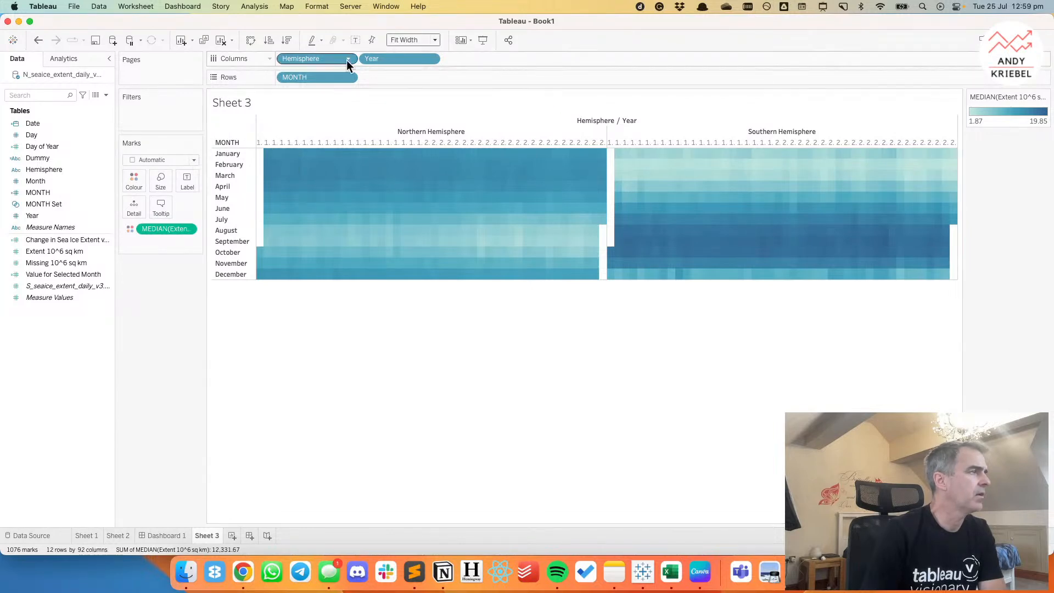
click(76, 158)
drag(42, 215, 156, 106)
click(417, 195)
click(634, 432)
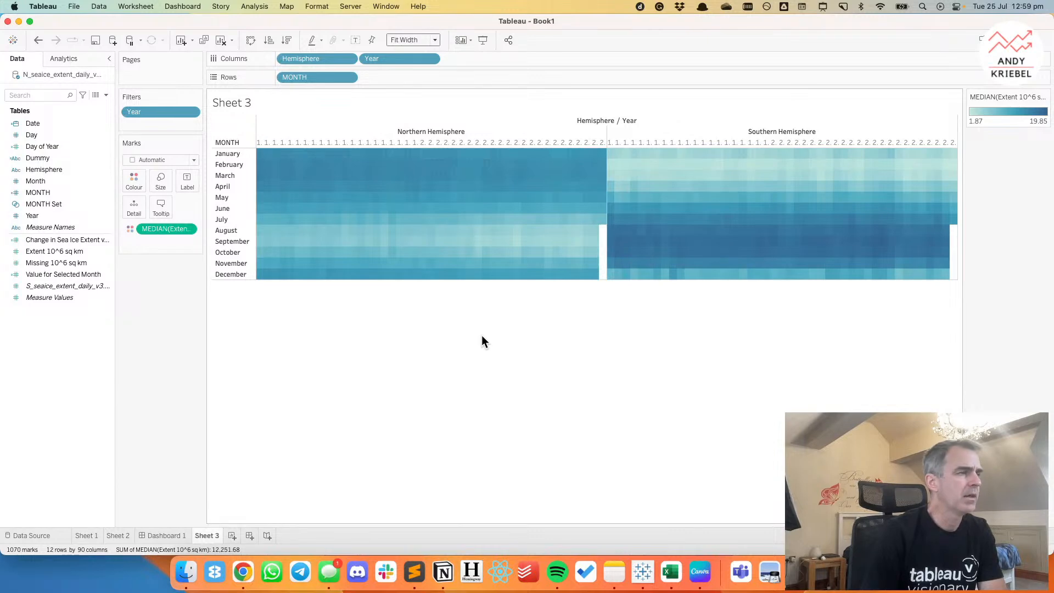
Recolour the heatmap by Change in Sea Ice Extent vs. 1980, with the table calculation computed along Year only, relative to 1979.
drag(70, 246, 173, 235)
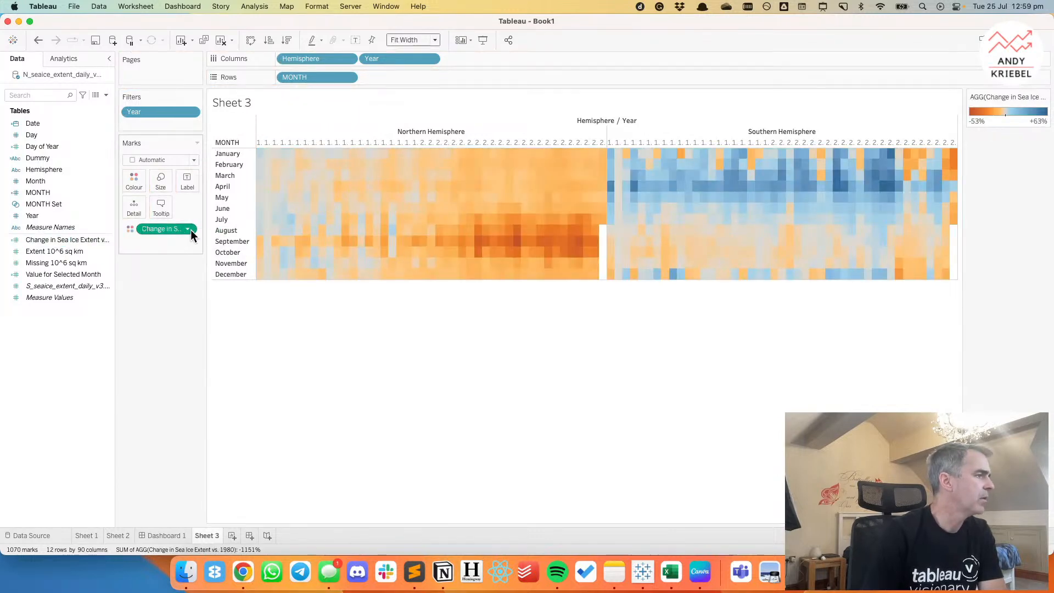
click(190, 230)
click(175, 363)
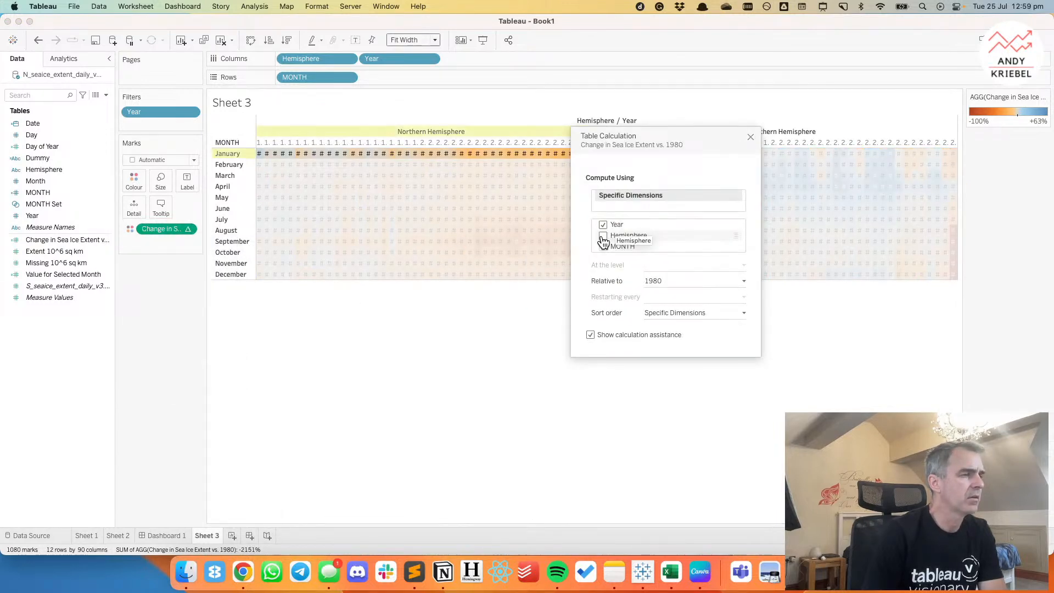
click(654, 281)
scroll(655, 303, up, 2)
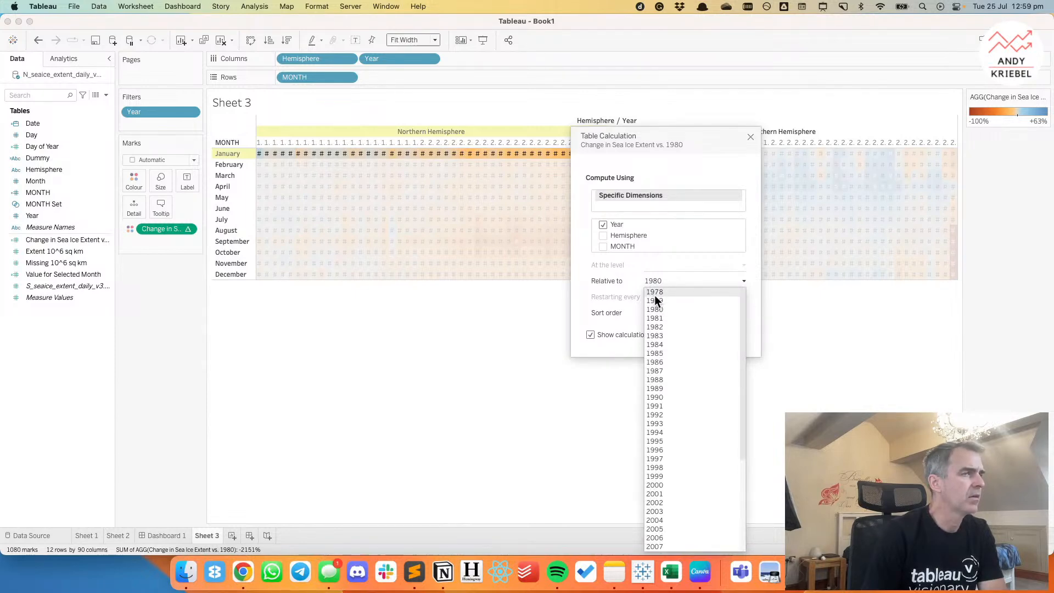
click(655, 298)
click(503, 334)
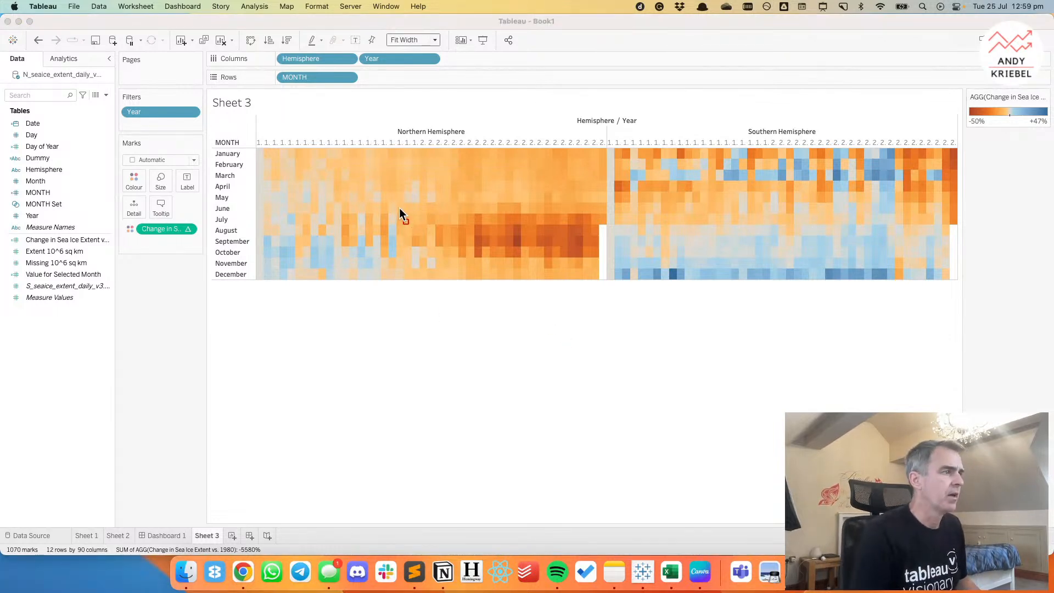
mouse_move(399, 207)
mouse_down()
mouse_move(583, 245)
mouse_move(608, 262)
mouse_up()
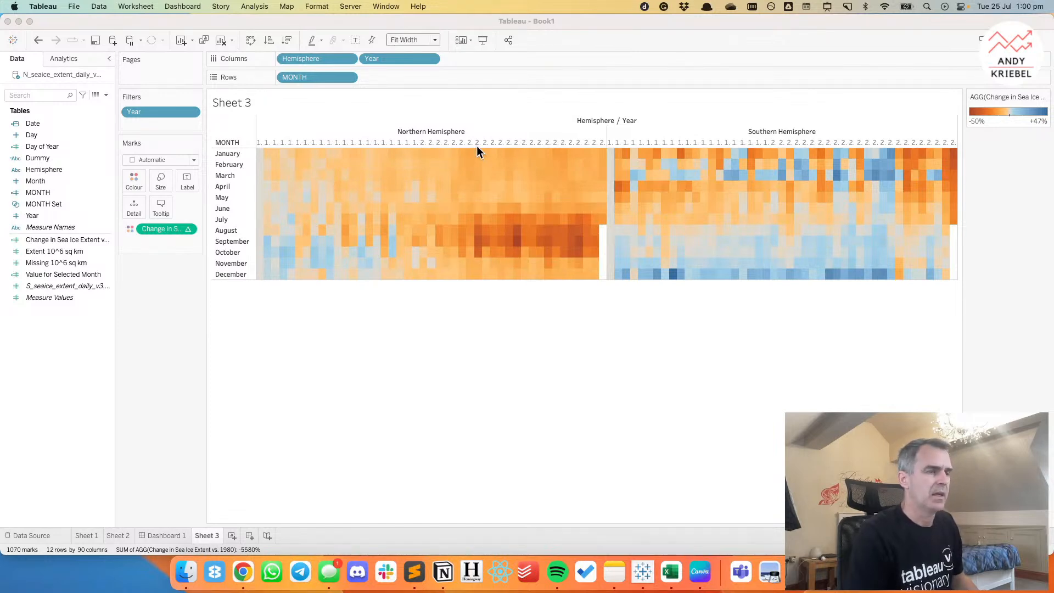
key(super+shift+4)
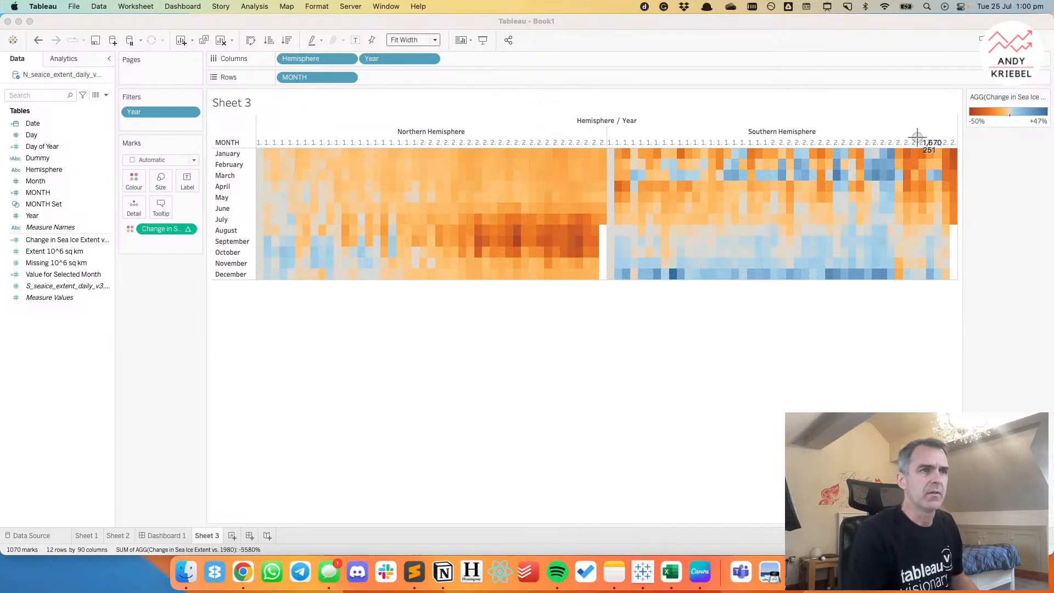
drag(923, 131, 960, 216)
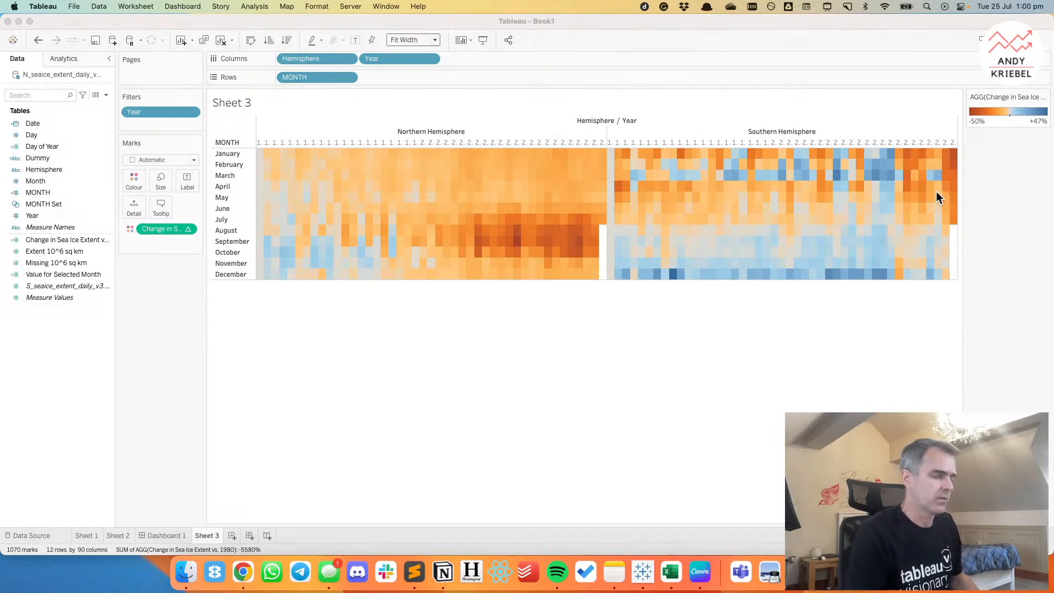
drag(926, 130, 960, 233)
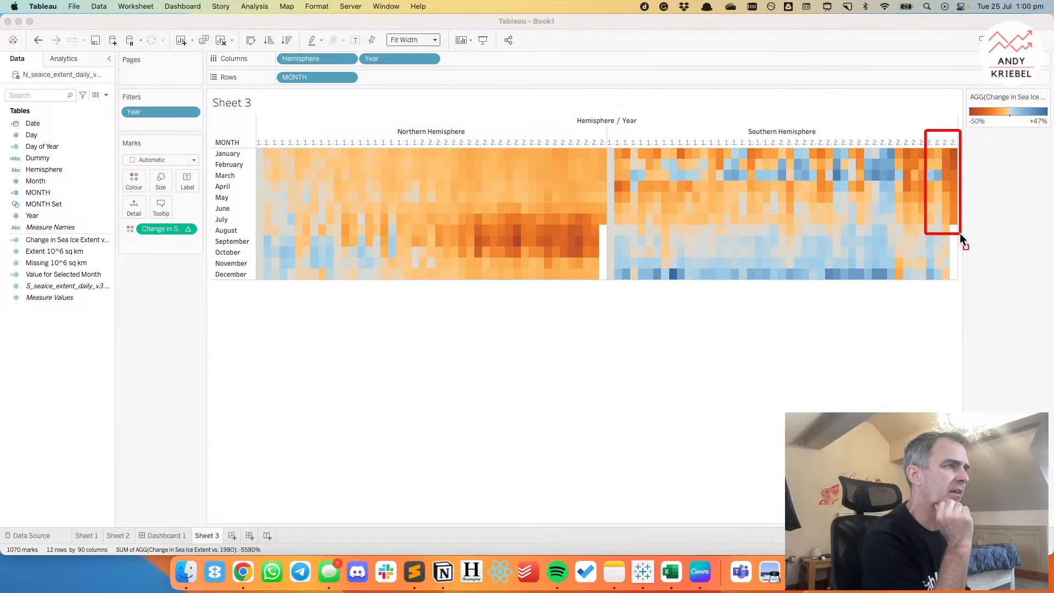
key(Escape)
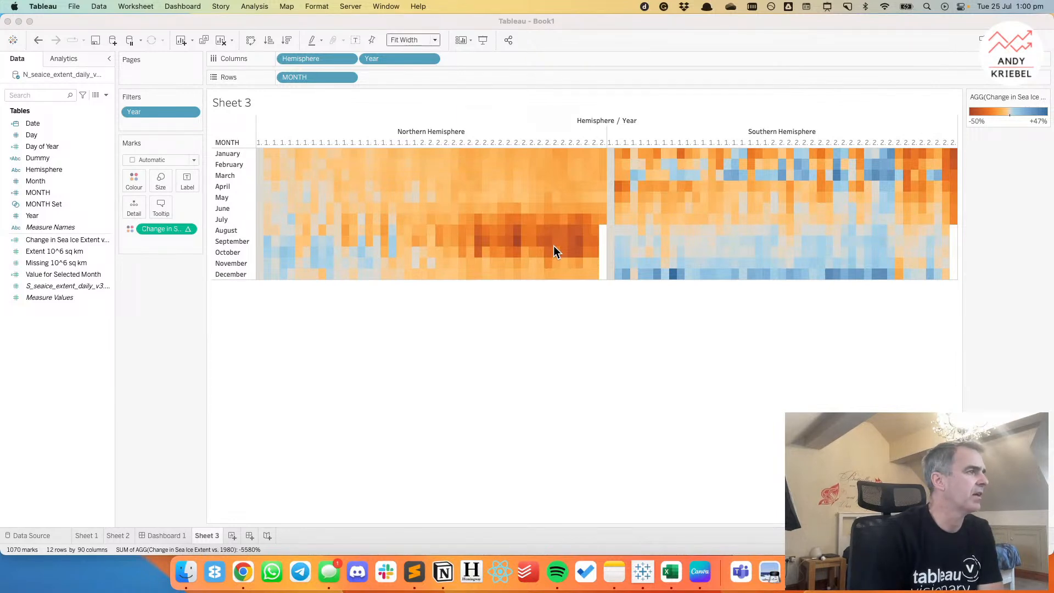
Switch to Google Chrome and examine the temperature and Antarctic sea ice charts in the Guardian climate article.
click(251, 572)
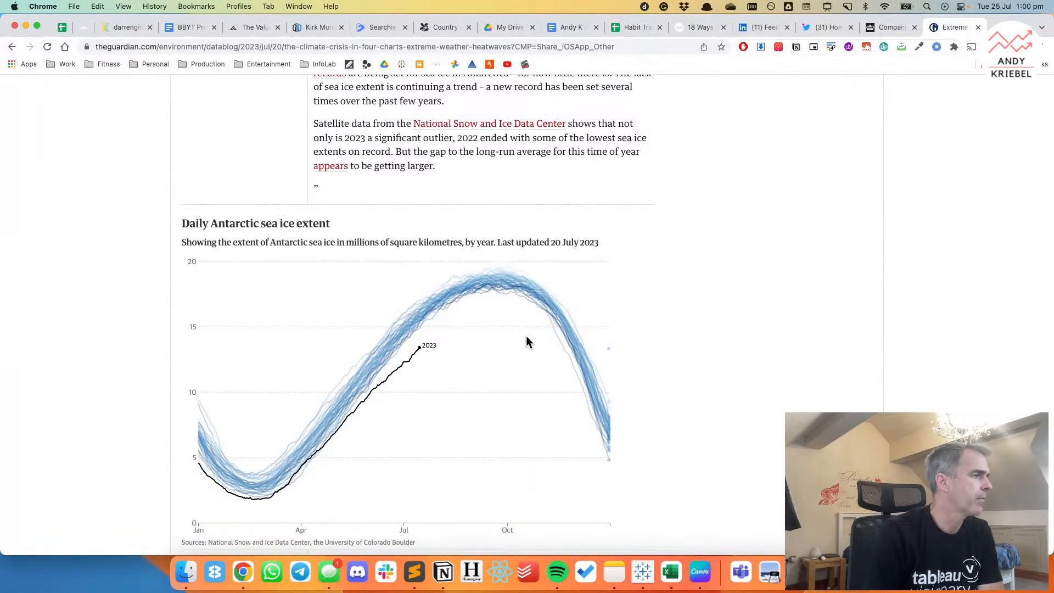
scroll(656, 359, up, 10)
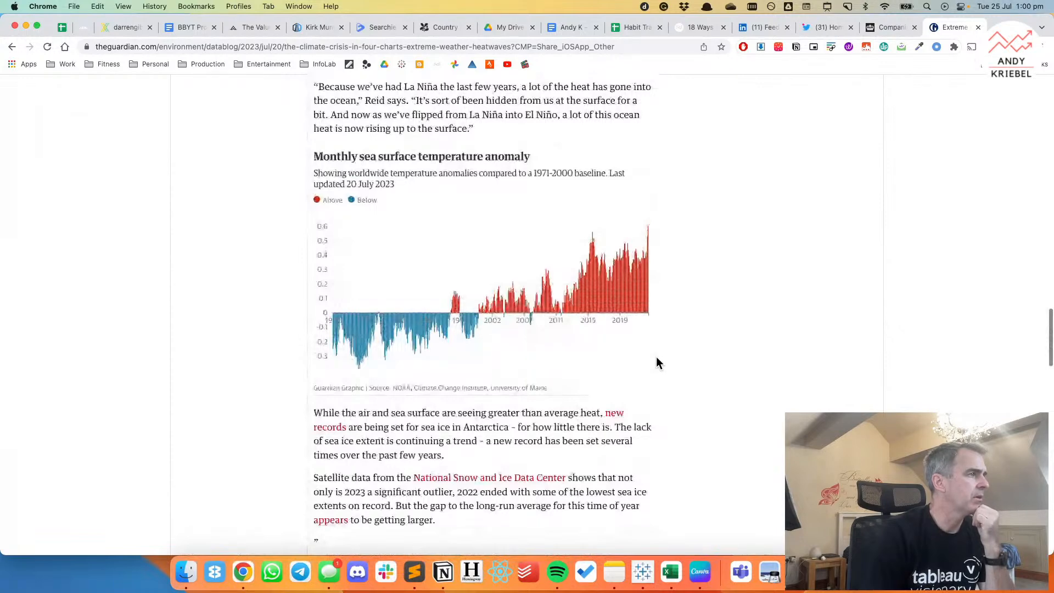
scroll(657, 358, up, 10)
scroll(659, 362, up, 16)
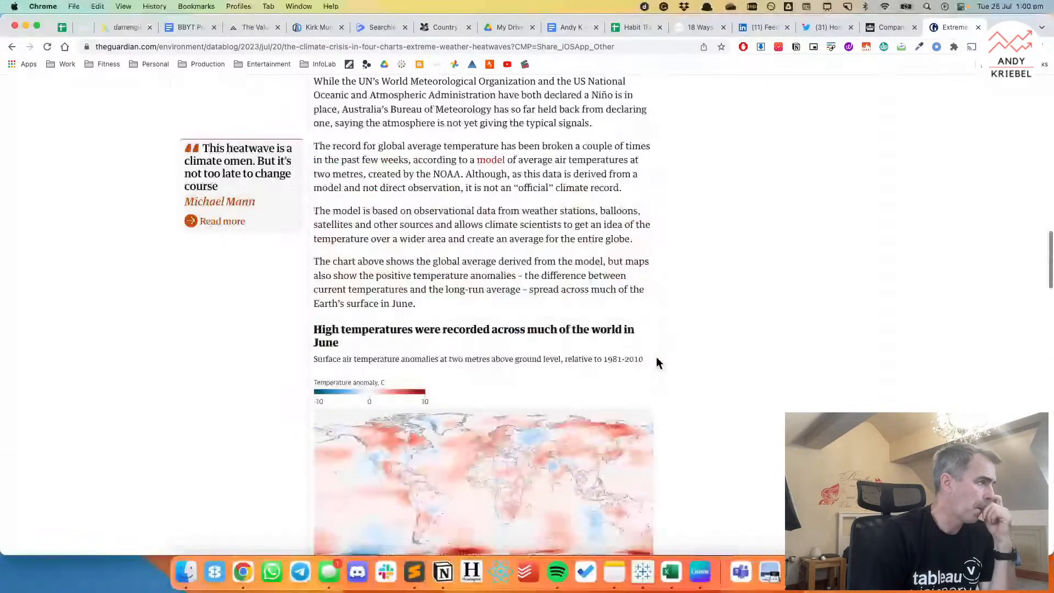
scroll(656, 360, down, 16)
scroll(653, 359, down, 20)
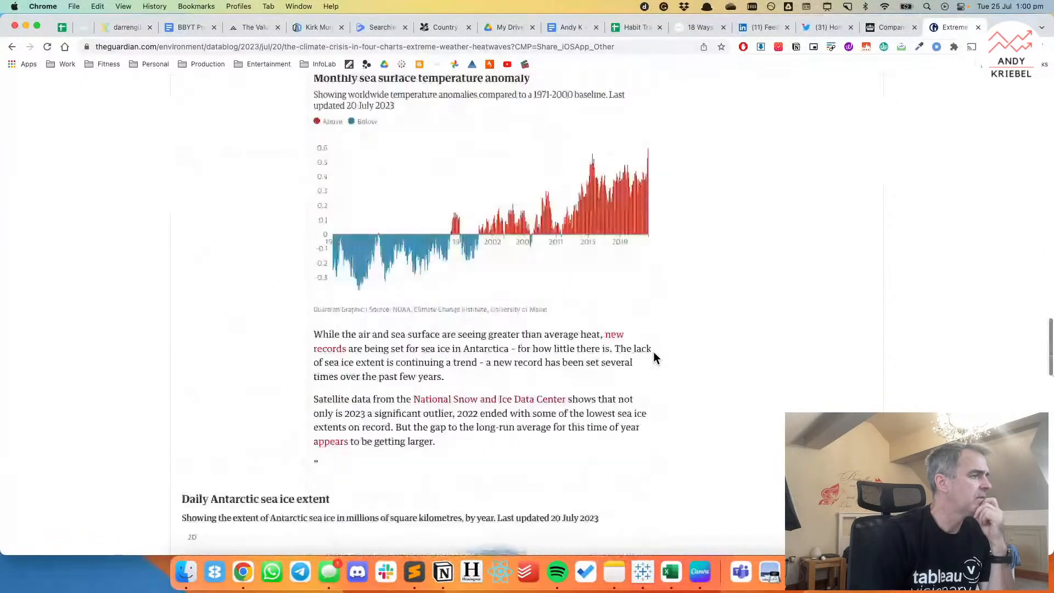
scroll(654, 359, down, 6)
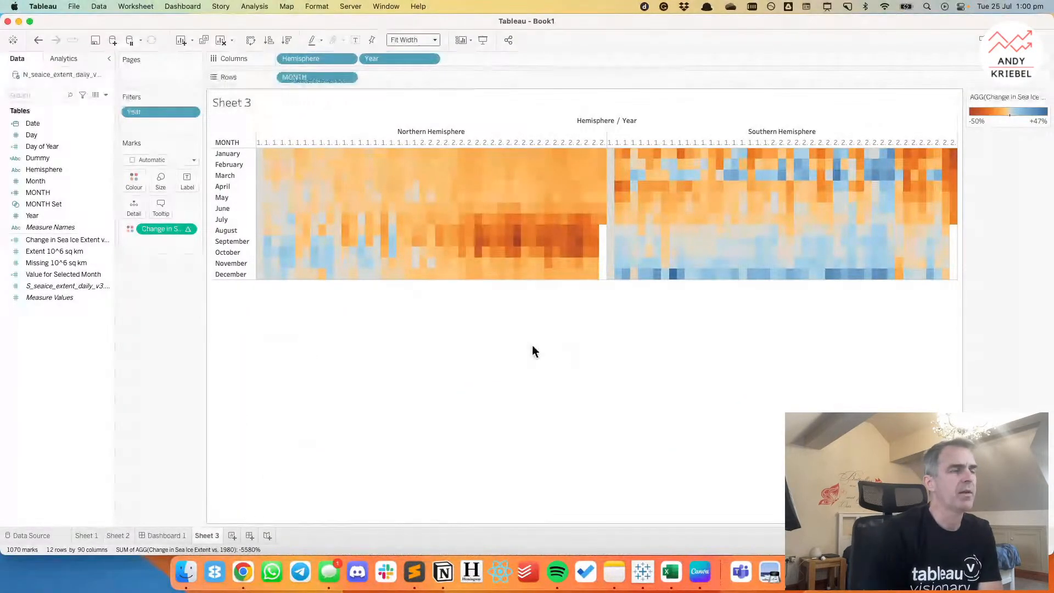
Create another Tableau worksheet plotting median Extent 10^6 sq km by MONTH and Year columns, fitted to the entire view.
click(231, 535)
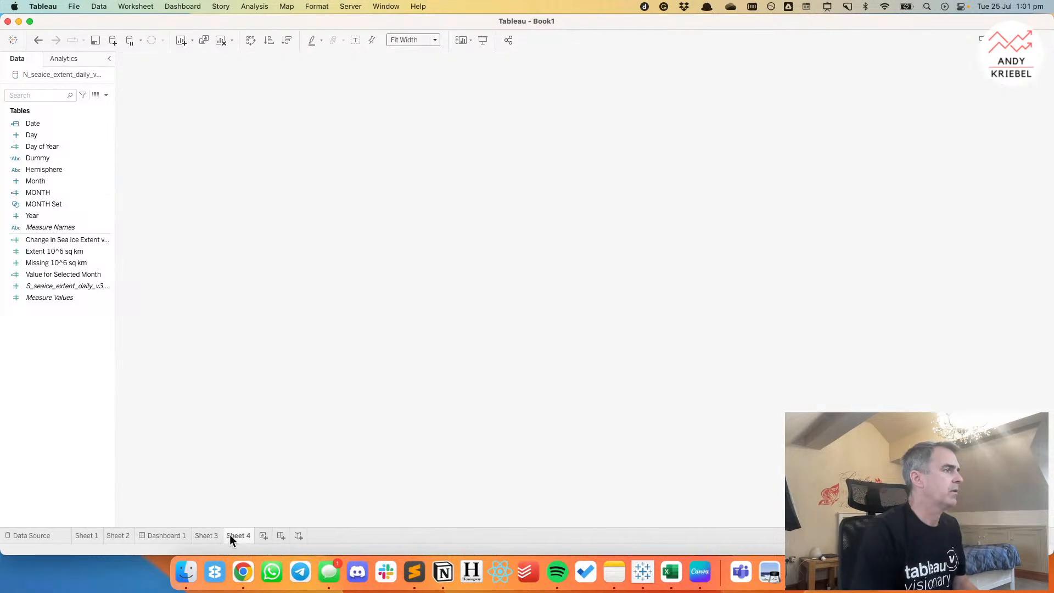
drag(49, 217, 26, 233)
drag(50, 193, 308, 59)
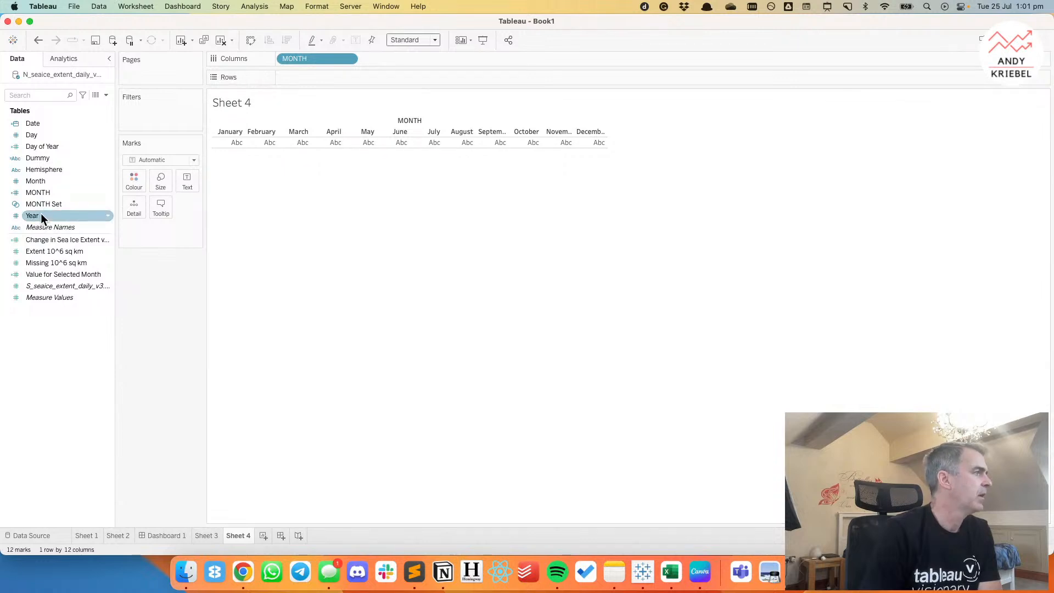
drag(41, 215, 391, 62)
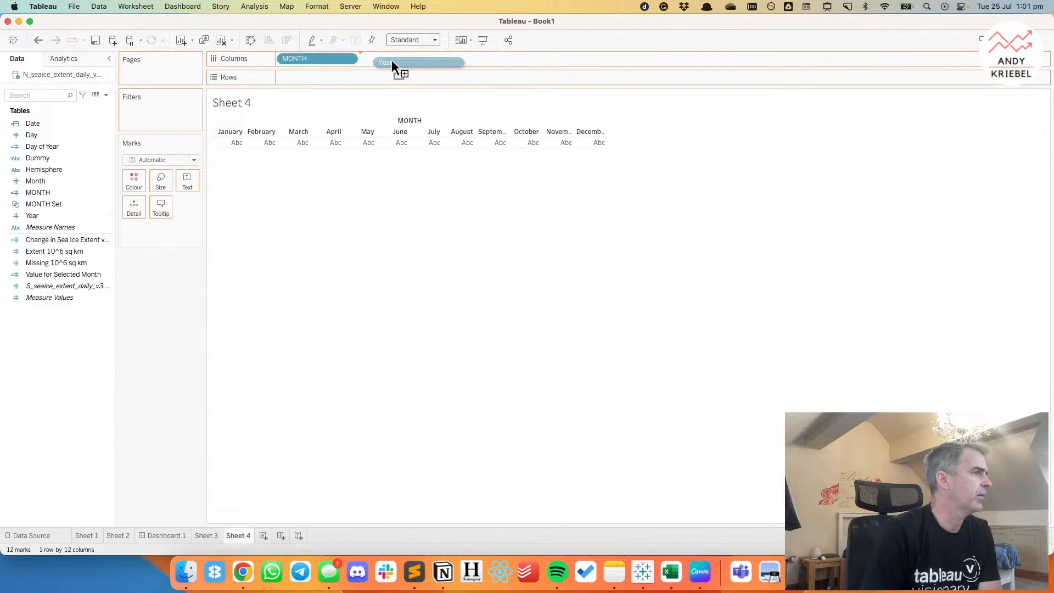
drag(392, 61, 391, 62)
drag(57, 240, 332, 77)
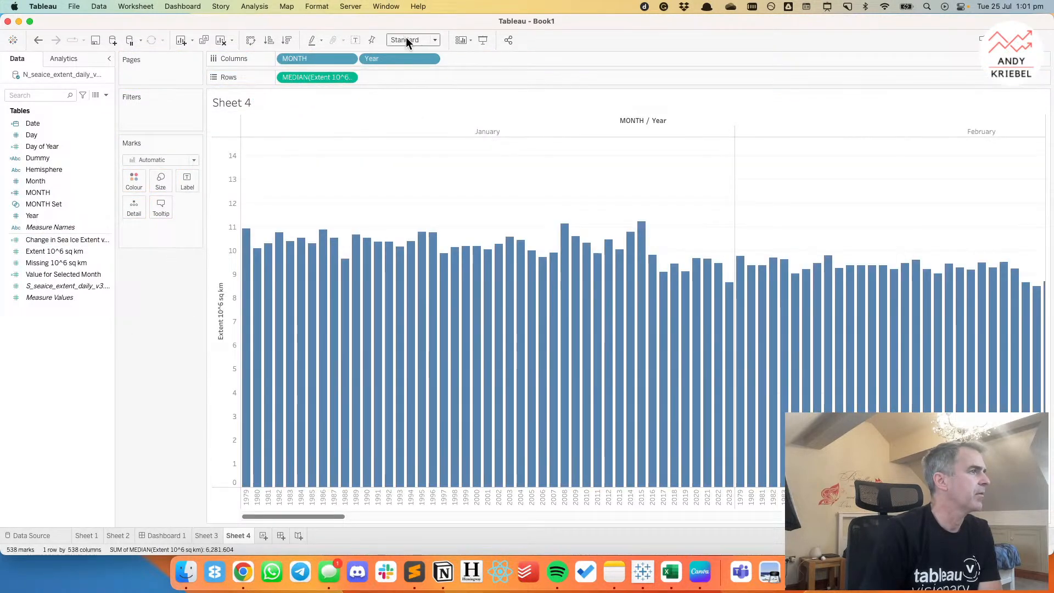
click(410, 40)
click(408, 77)
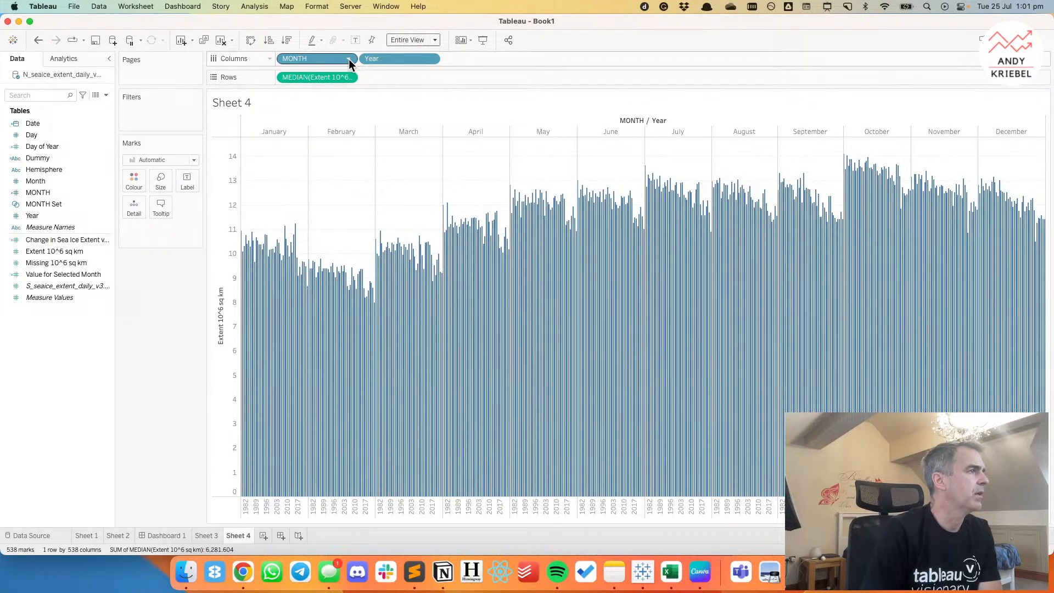
Convert the Year column field to continuous so each month is drawn as a line over the years.
click(430, 60)
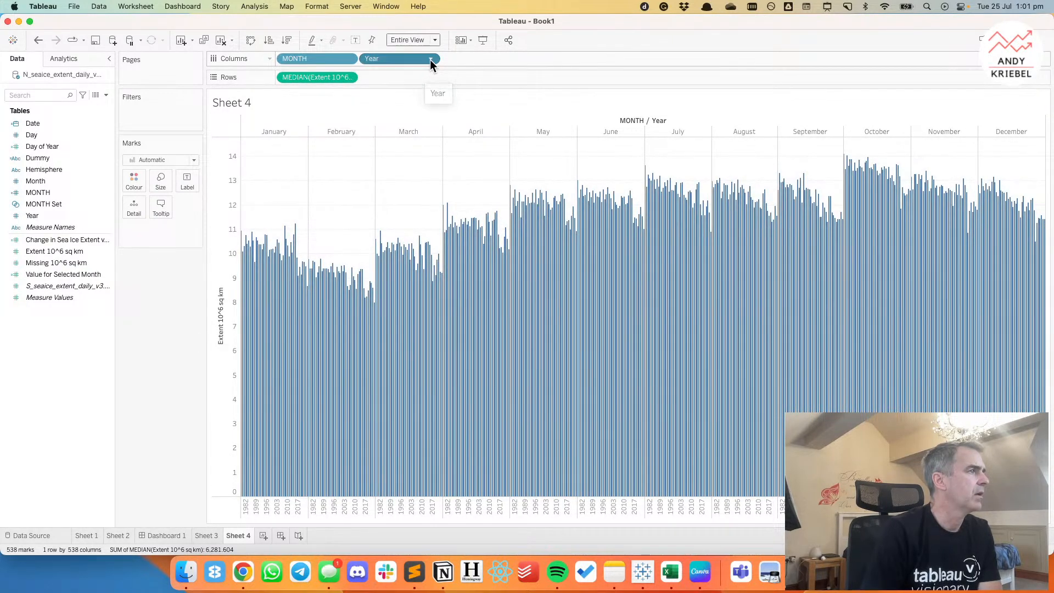
click(401, 223)
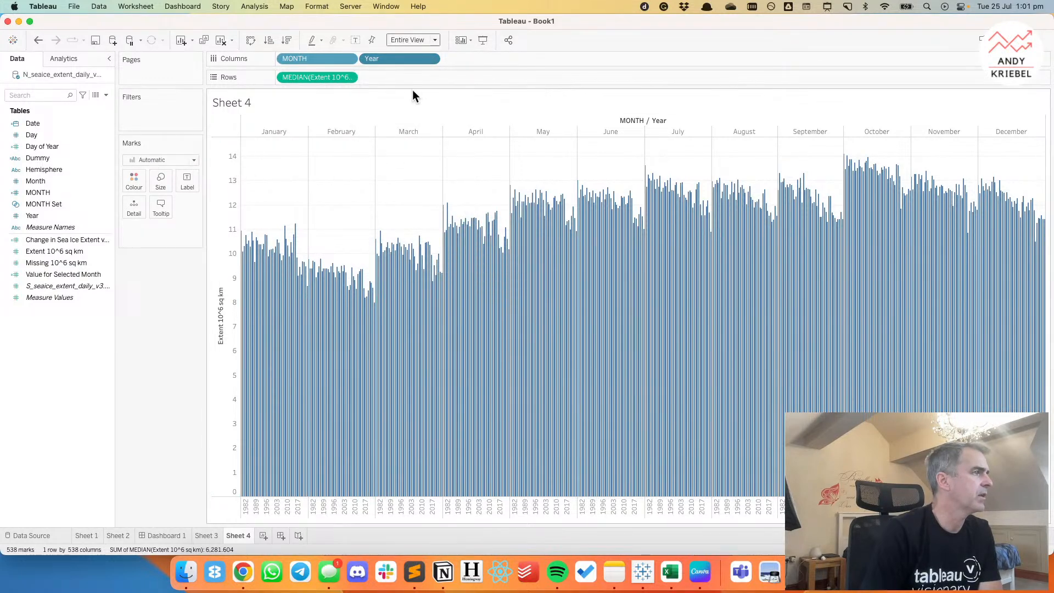
click(431, 59)
click(398, 233)
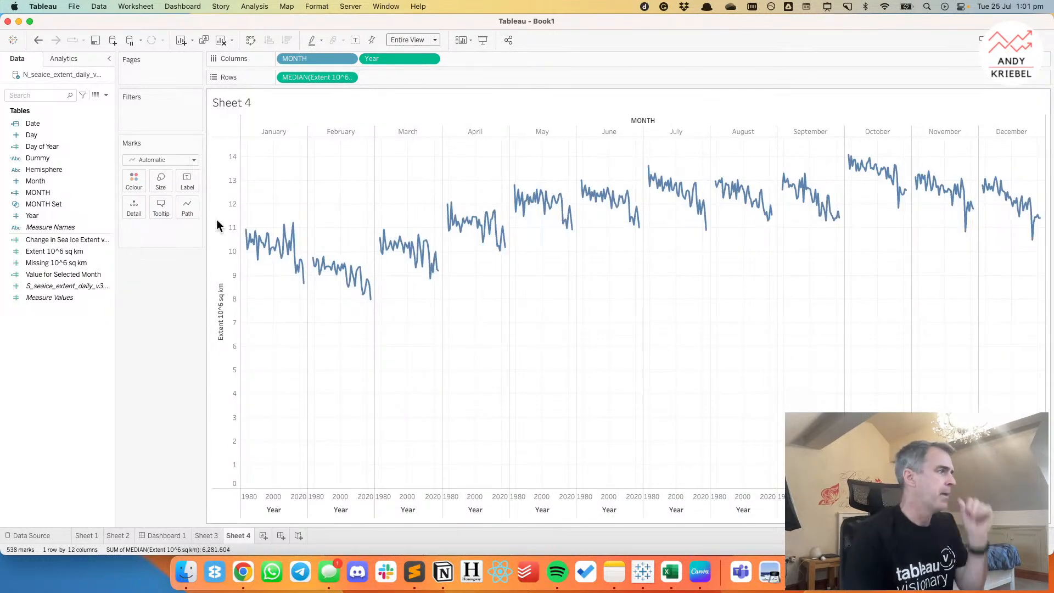
Add an average line of the median extent to each month's pane and select the May average line.
click(66, 59)
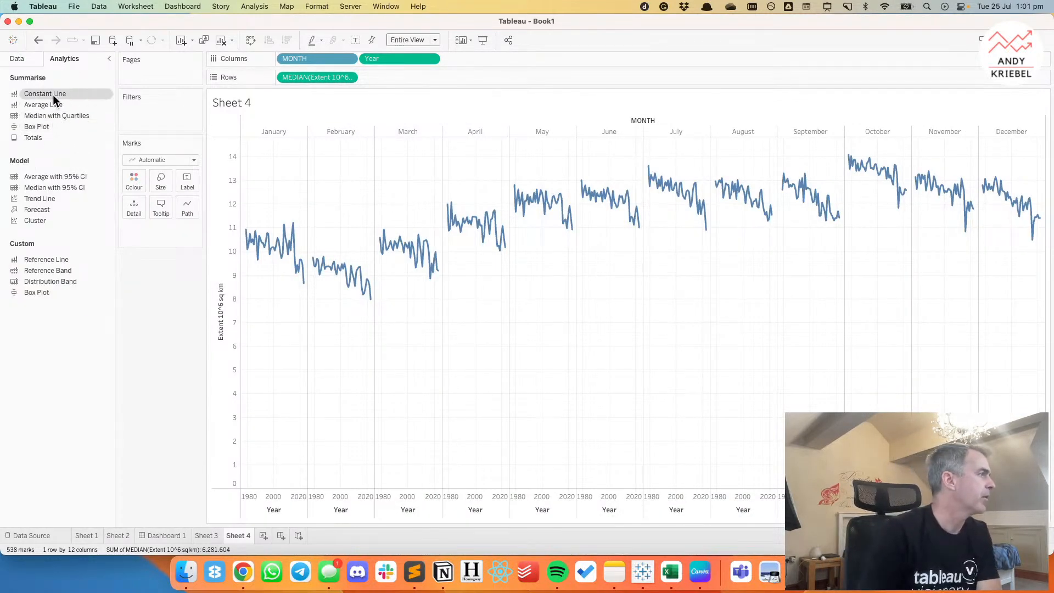
drag(51, 103, 344, 183)
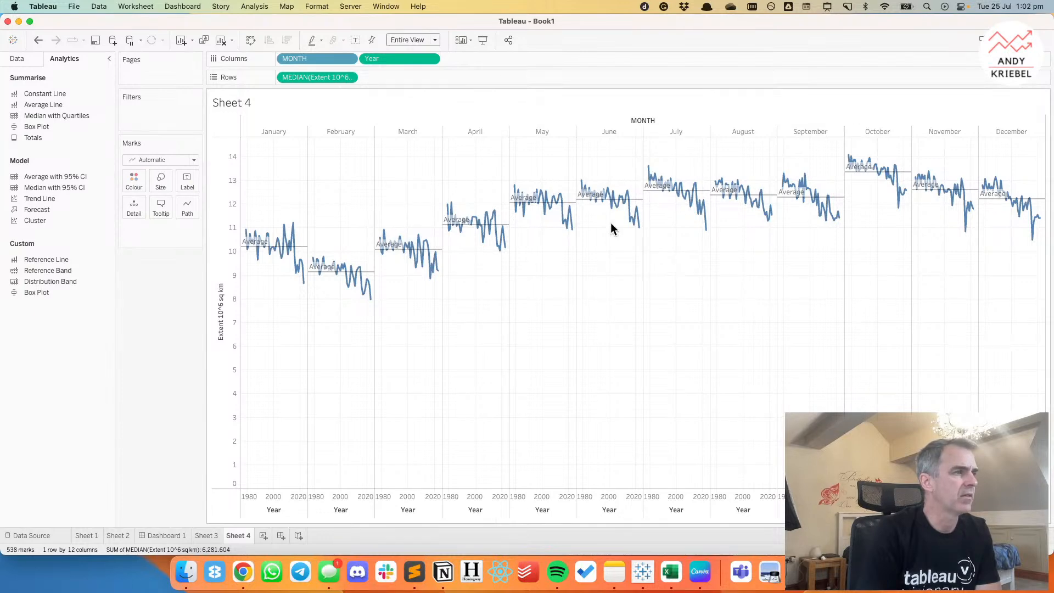
mouse_move(575, 207)
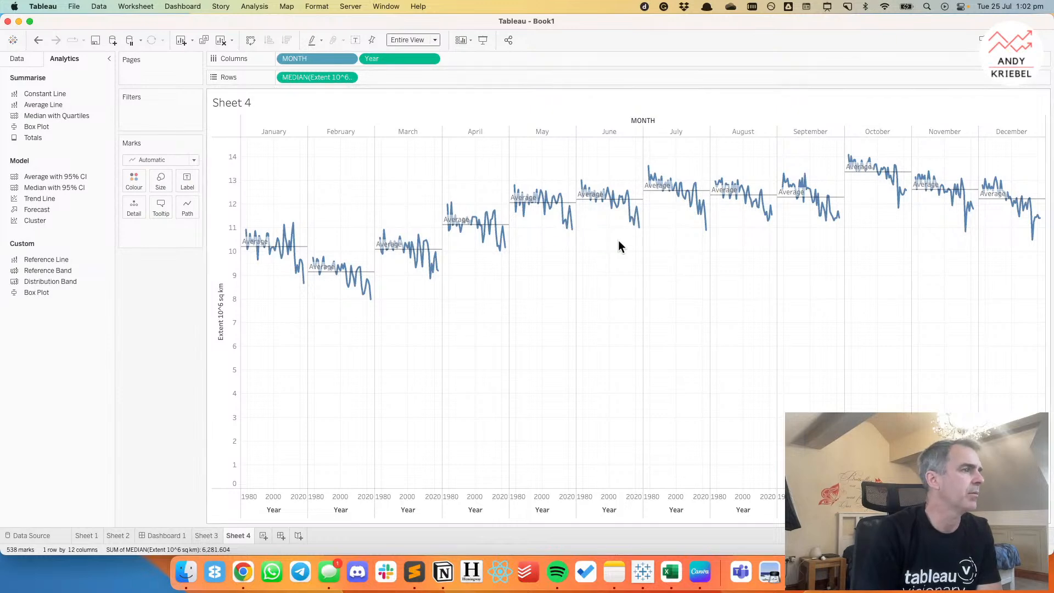
click(572, 203)
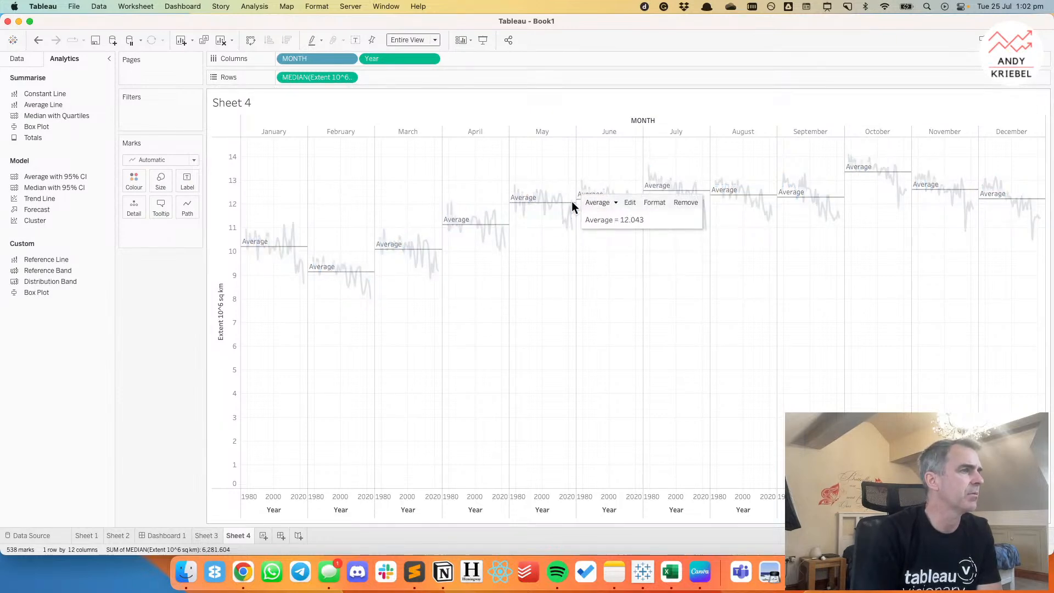
Change the per-pane average reference line to the median of the extent, with its label set to None.
click(629, 202)
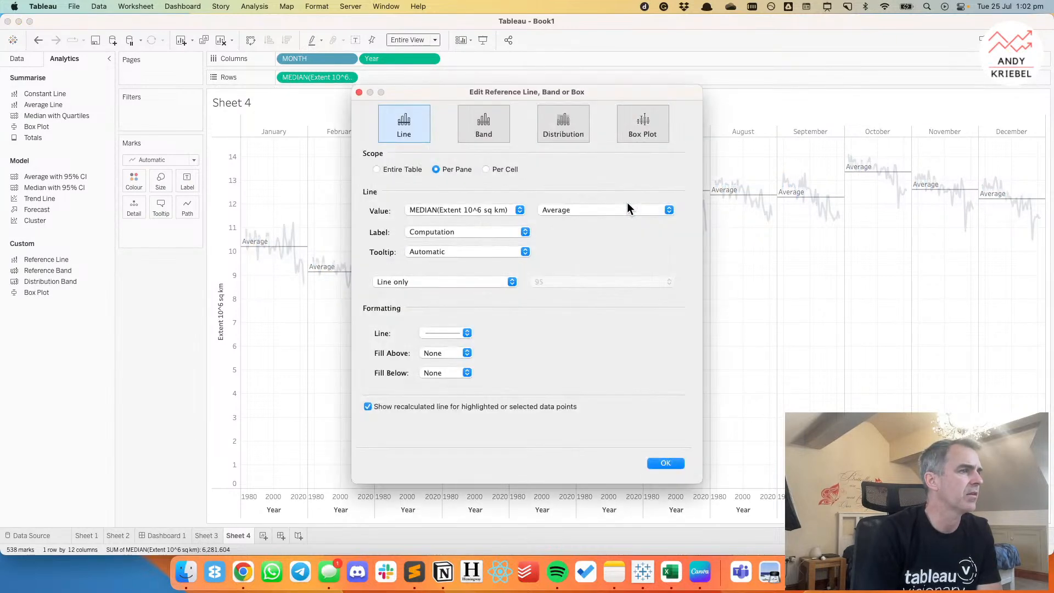
click(546, 209)
click(552, 220)
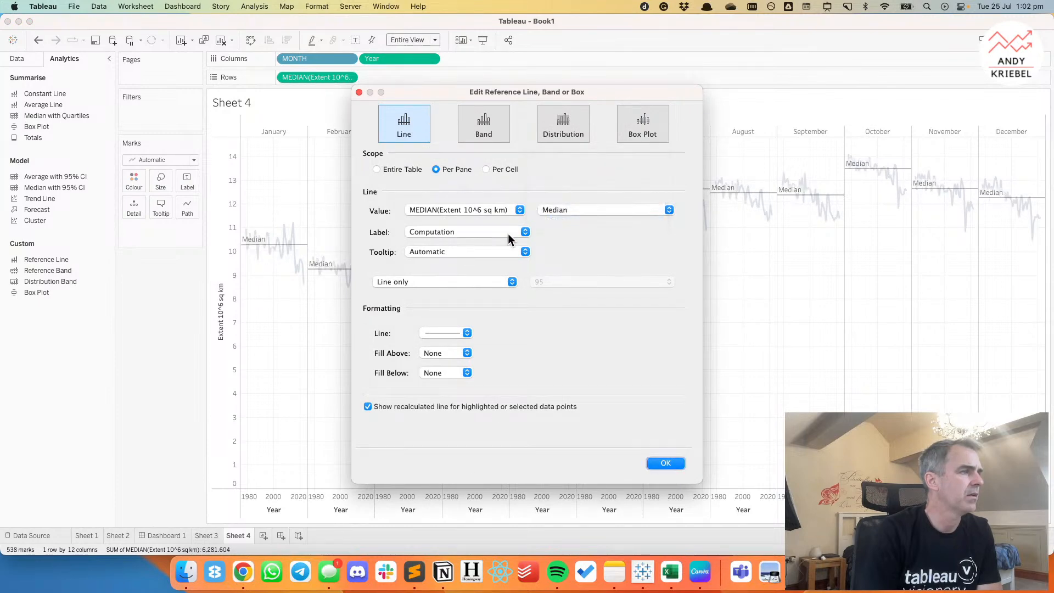
click(444, 234)
click(435, 210)
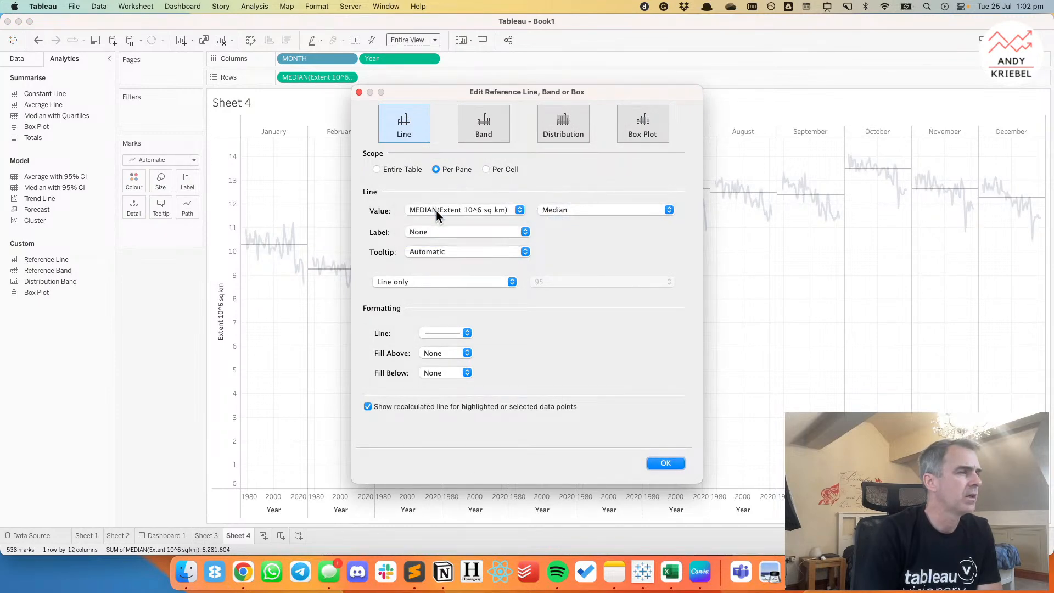
Format the median line as dashed, dark grey and 100% opaque, and turn off the recalculated line for highlighted or selected data points.
click(443, 333)
click(438, 376)
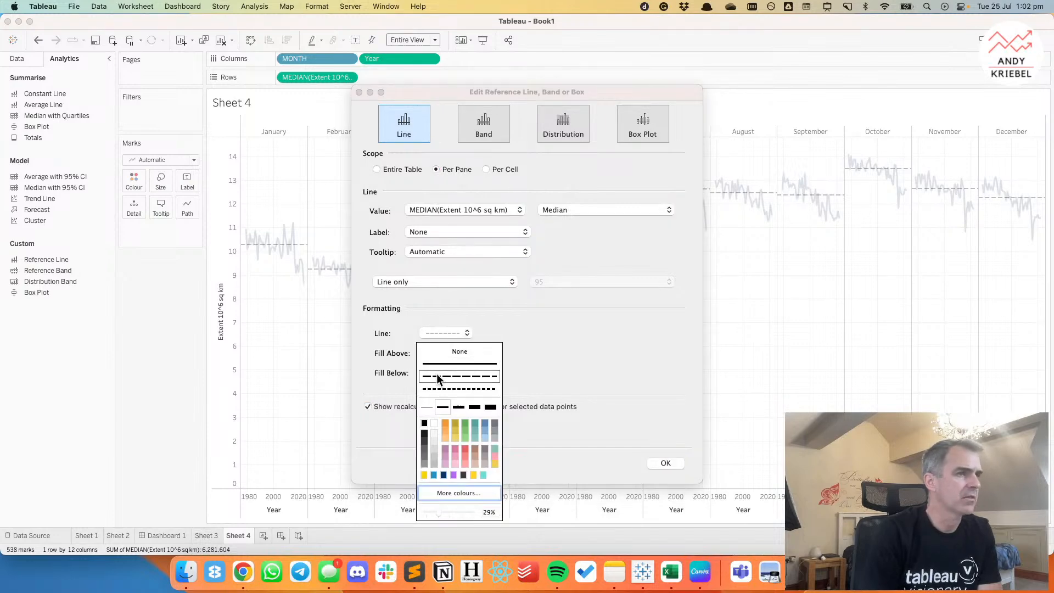
drag(440, 512, 474, 512)
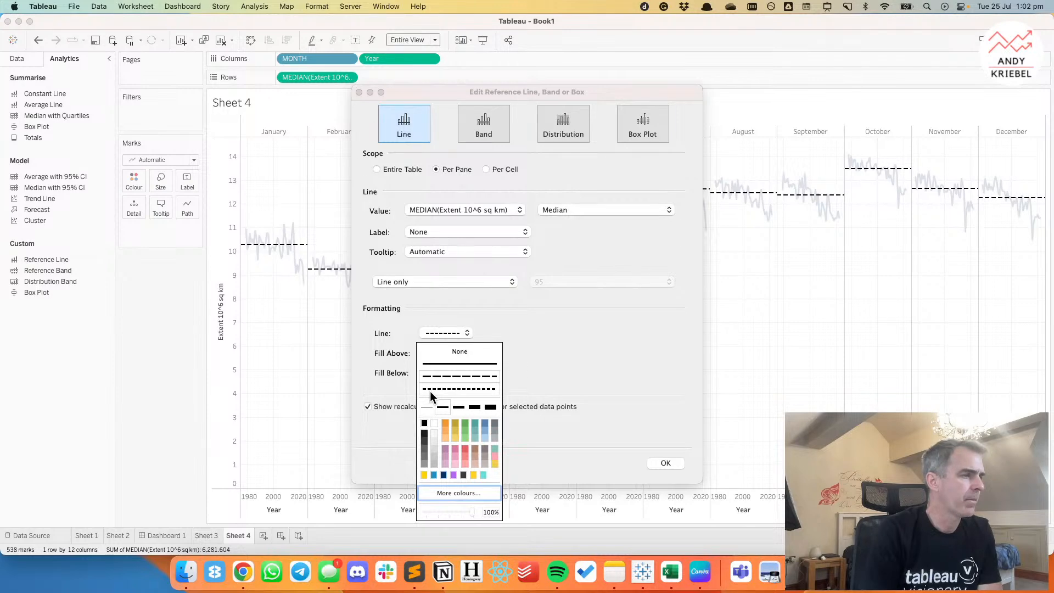
click(427, 409)
click(442, 407)
click(425, 448)
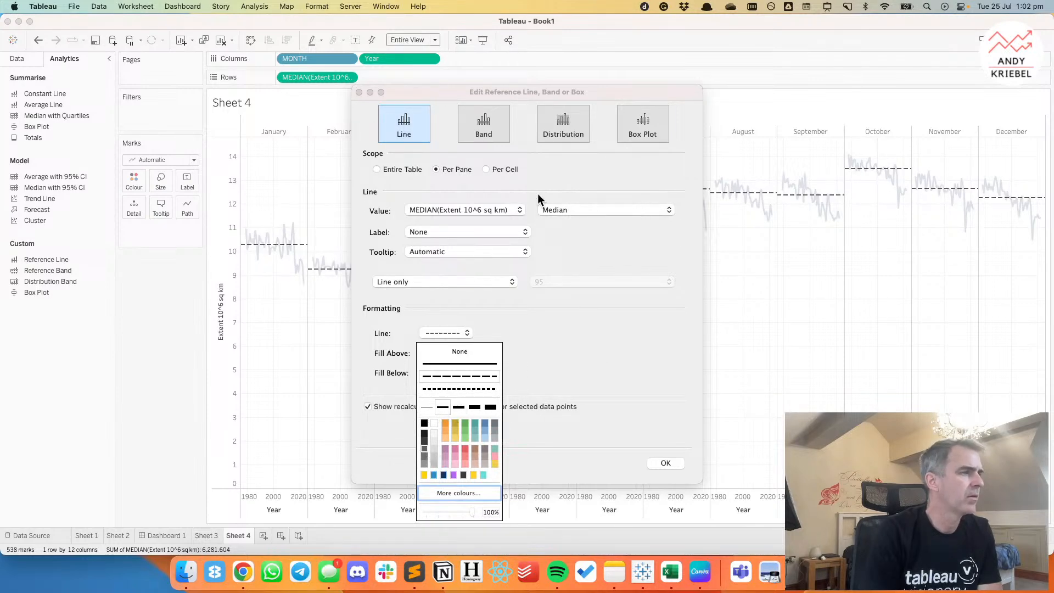
click(368, 408)
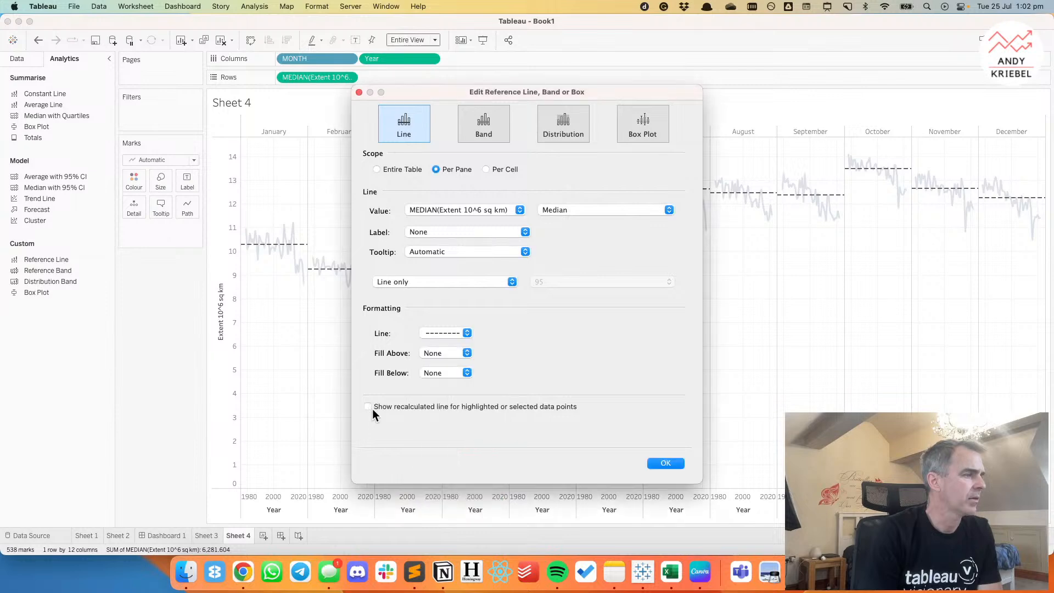
click(684, 464)
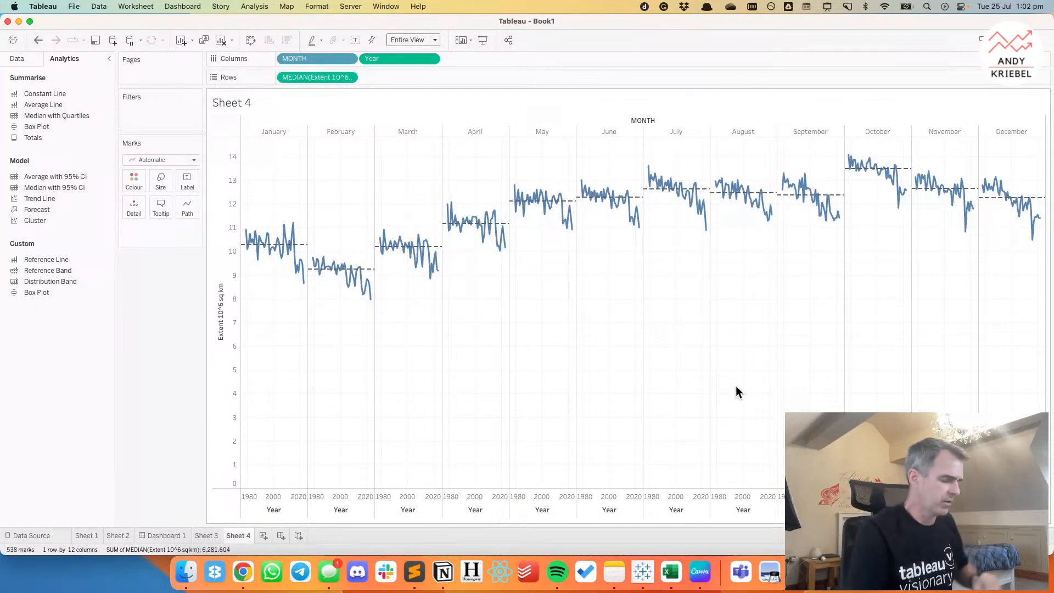
Split the monthly cycle plot into separate rows by Hemisphere.
key(ctrl+a)
drag(837, 143, 915, 213)
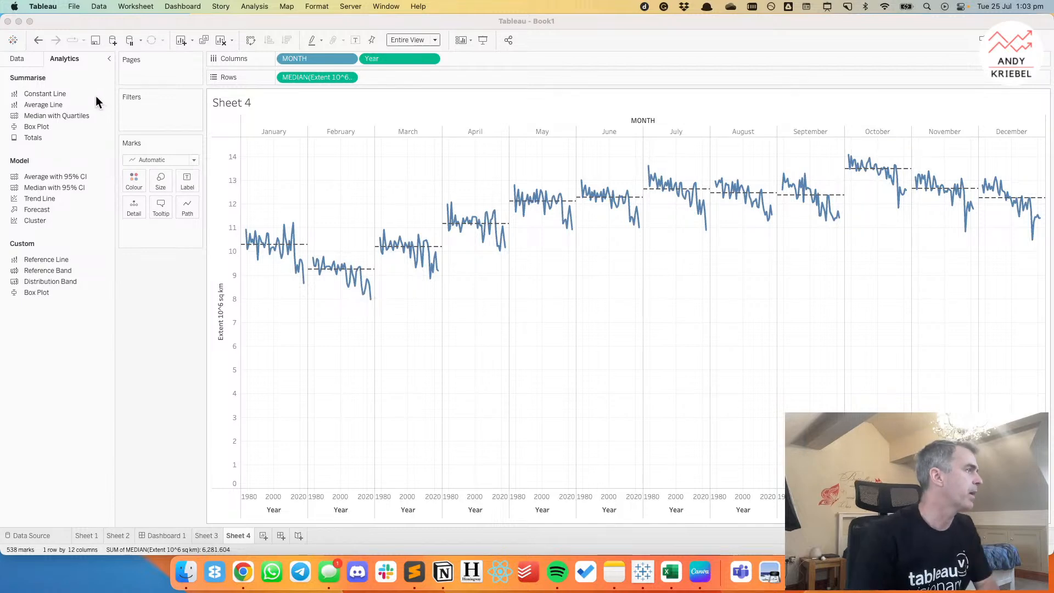
click(31, 59)
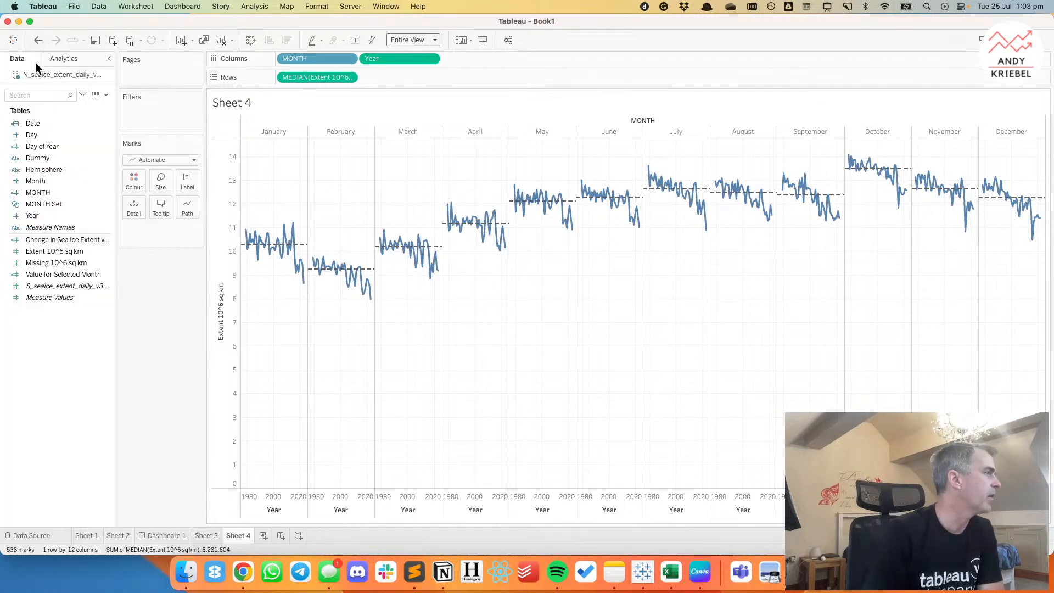
drag(50, 181, 284, 77)
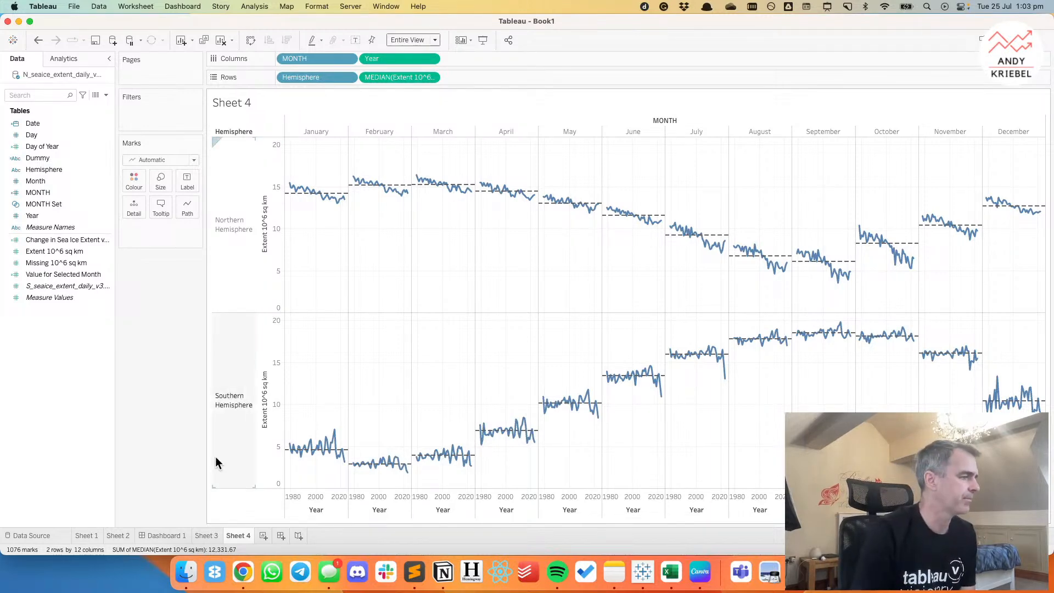
Create another worksheet with Year as its column field.
click(263, 535)
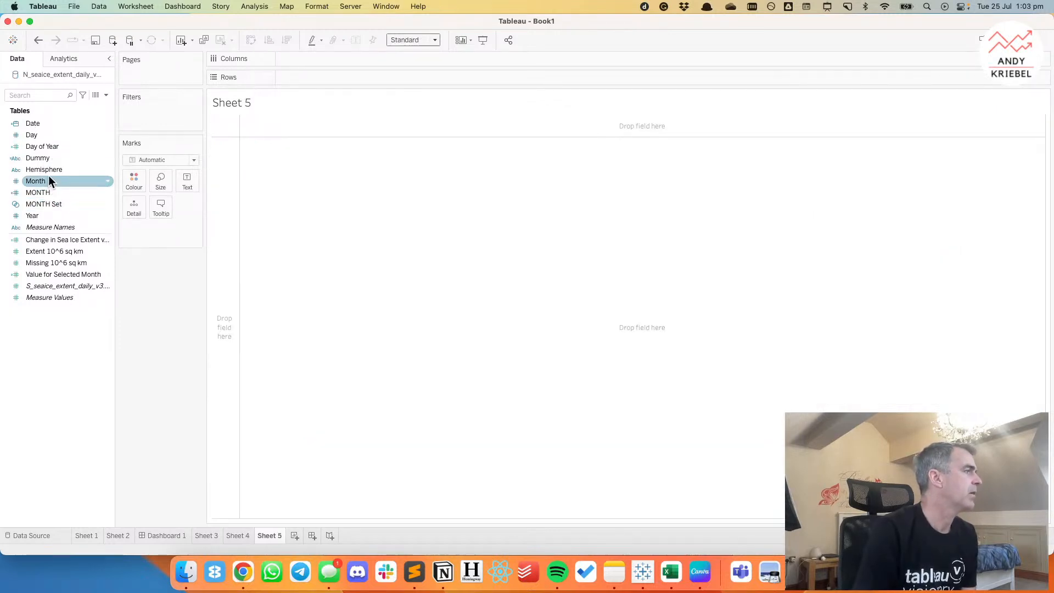
drag(44, 215, 311, 59)
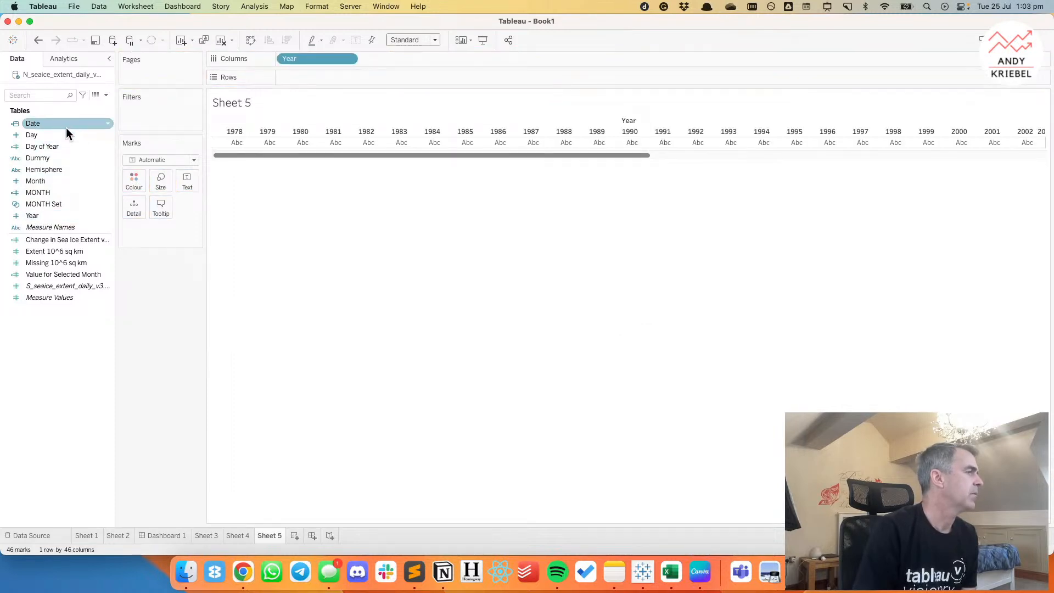
Switch to Google Chrome to check the baseline period of the monthly sea surface temperature anomaly chart, and return to Tableau.
click(243, 573)
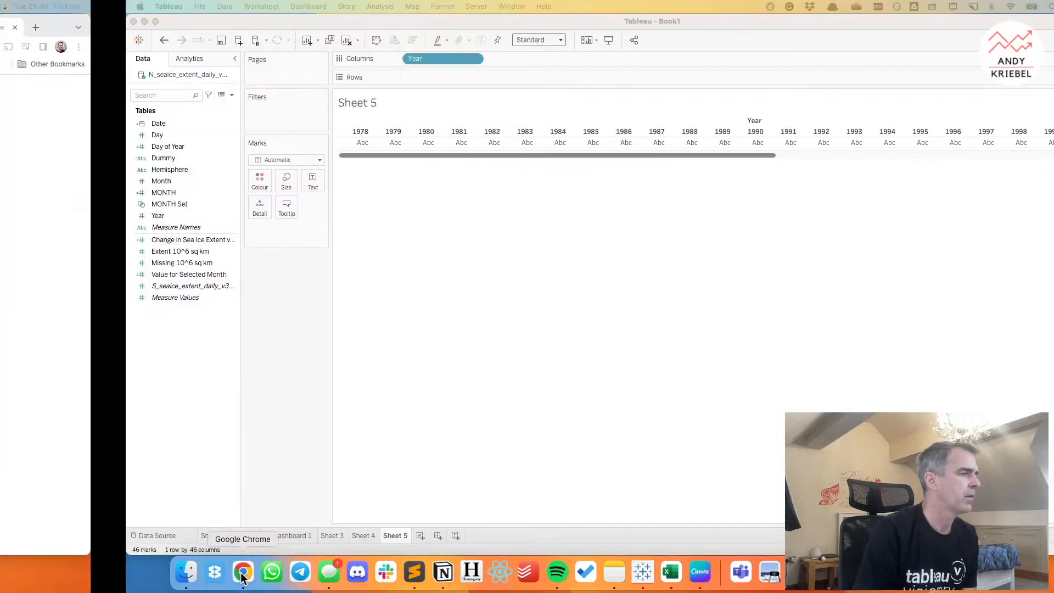
scroll(519, 306, up, 10)
scroll(522, 303, up, 6)
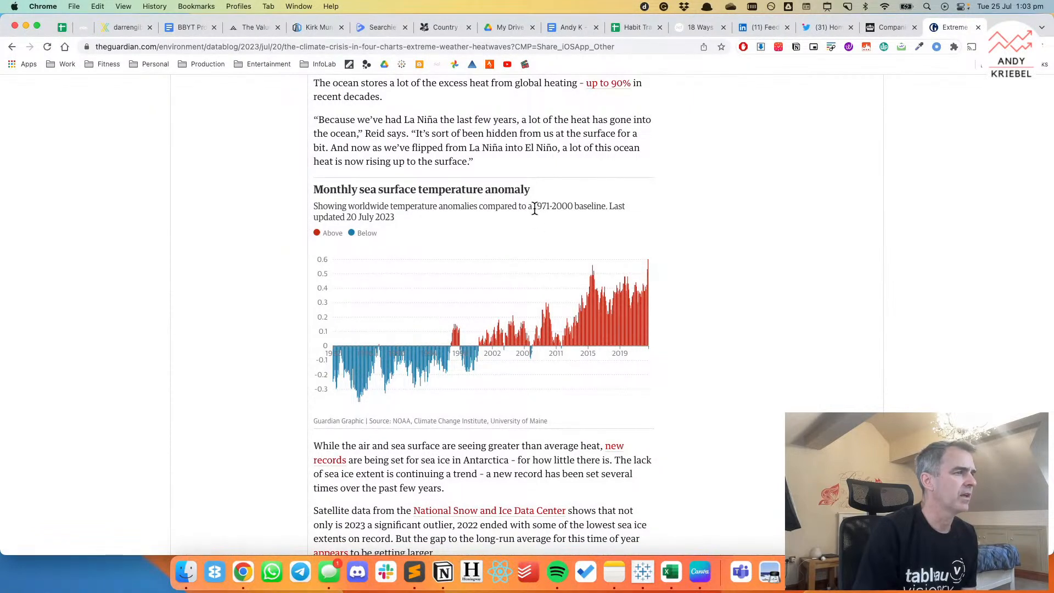
drag(535, 209, 571, 209)
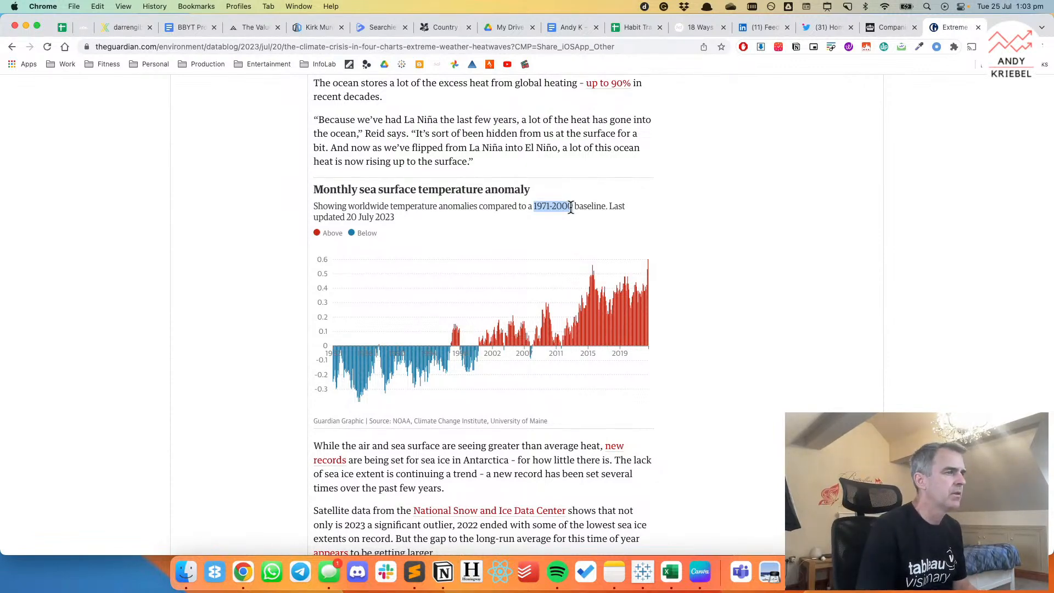
key(ctrl+Right)
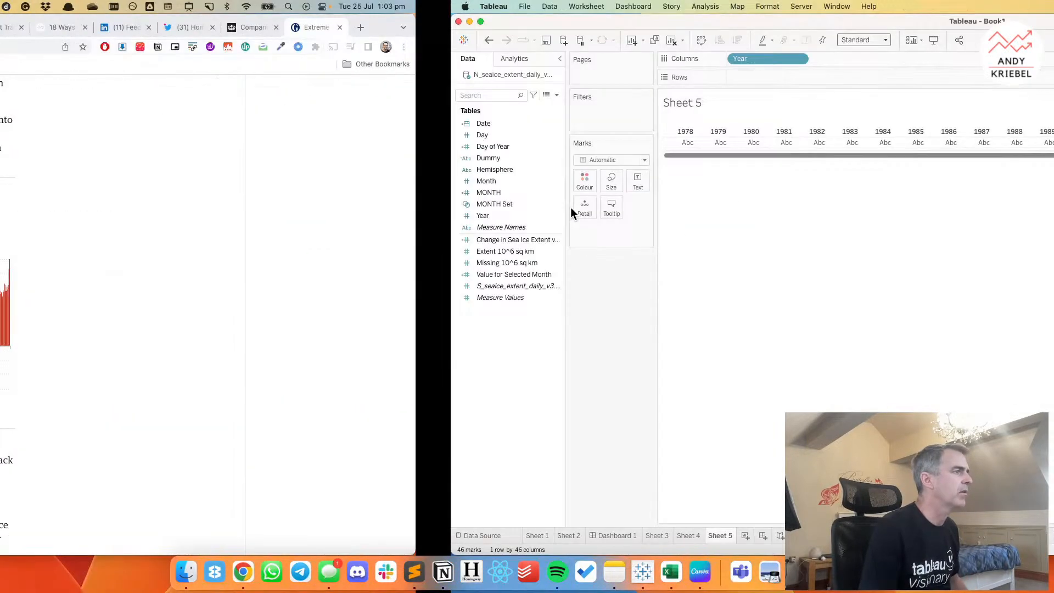
Plot median Extent 10^6 sq km by year and apply a Percent Difference quick table calculation to it.
click(61, 253)
drag(61, 253, 331, 73)
click(349, 77)
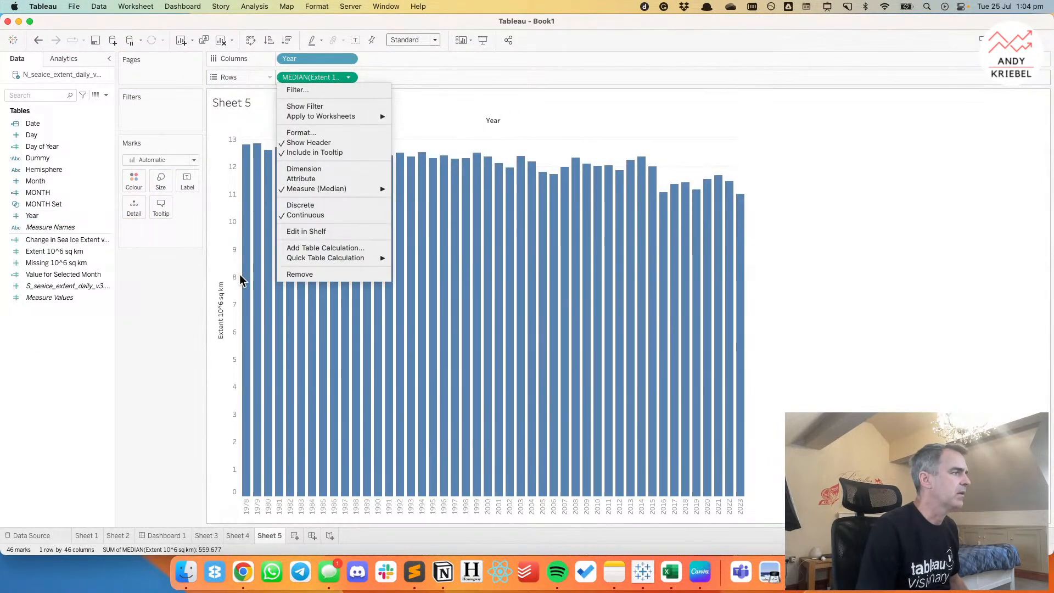
mouse_move(302, 258)
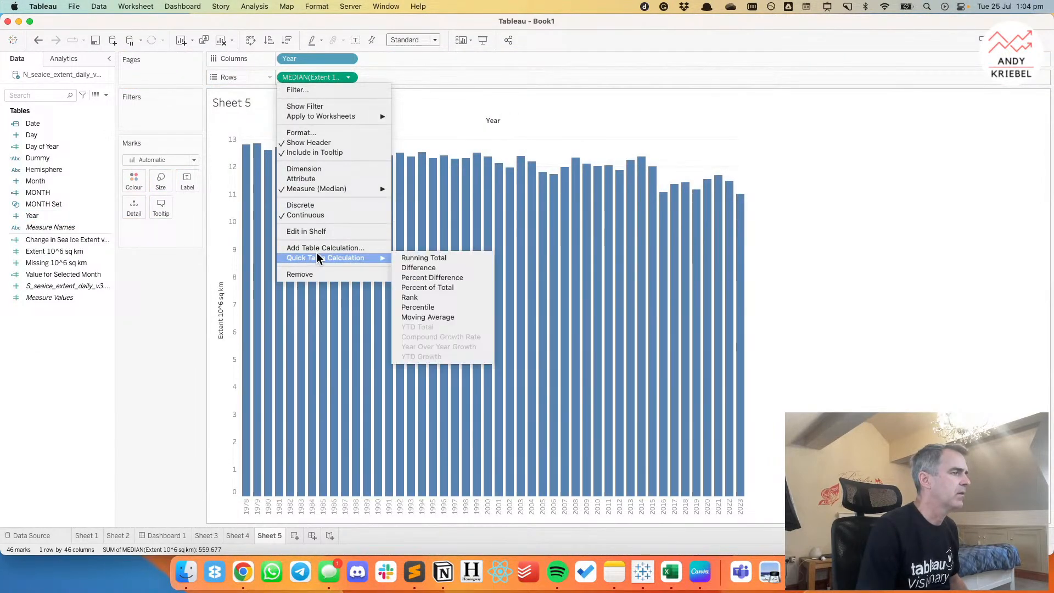
click(454, 277)
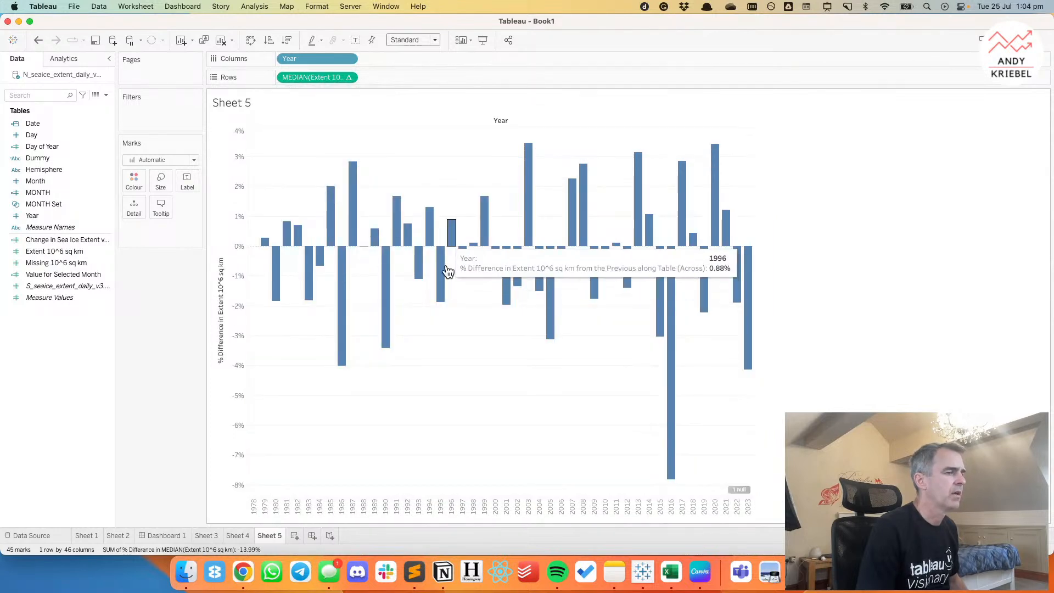
Split the yearly percent difference bars into rows by Hemisphere and review what the table calculation is relative to.
drag(54, 171, 291, 78)
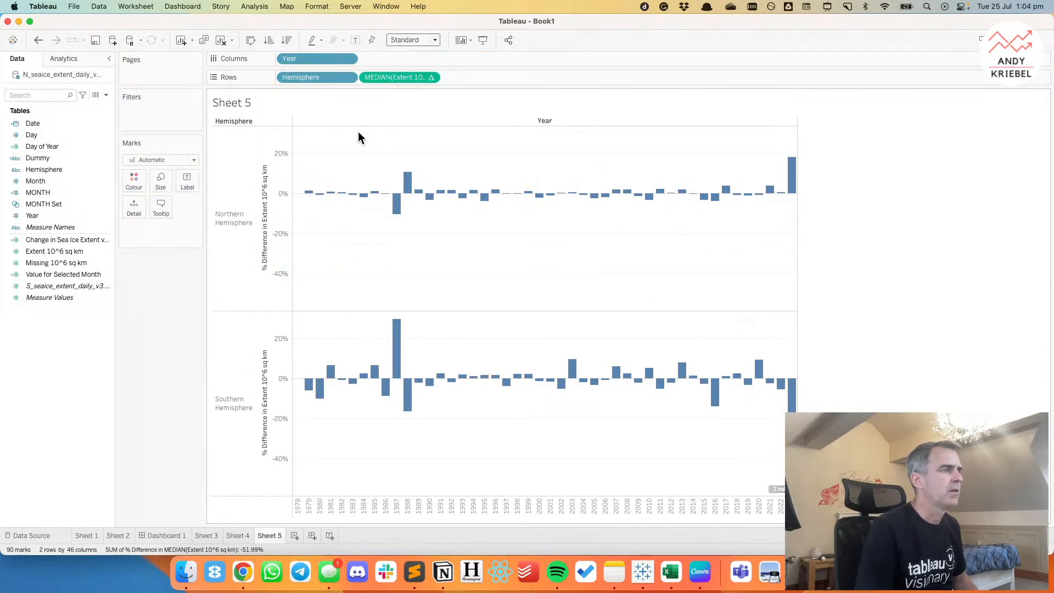
click(433, 78)
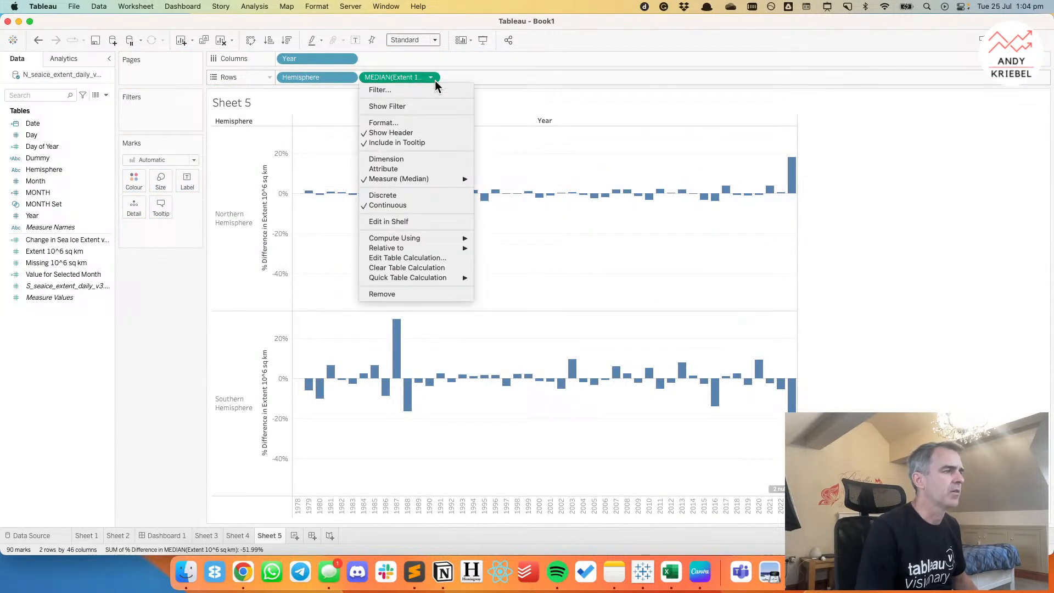
mouse_move(433, 239)
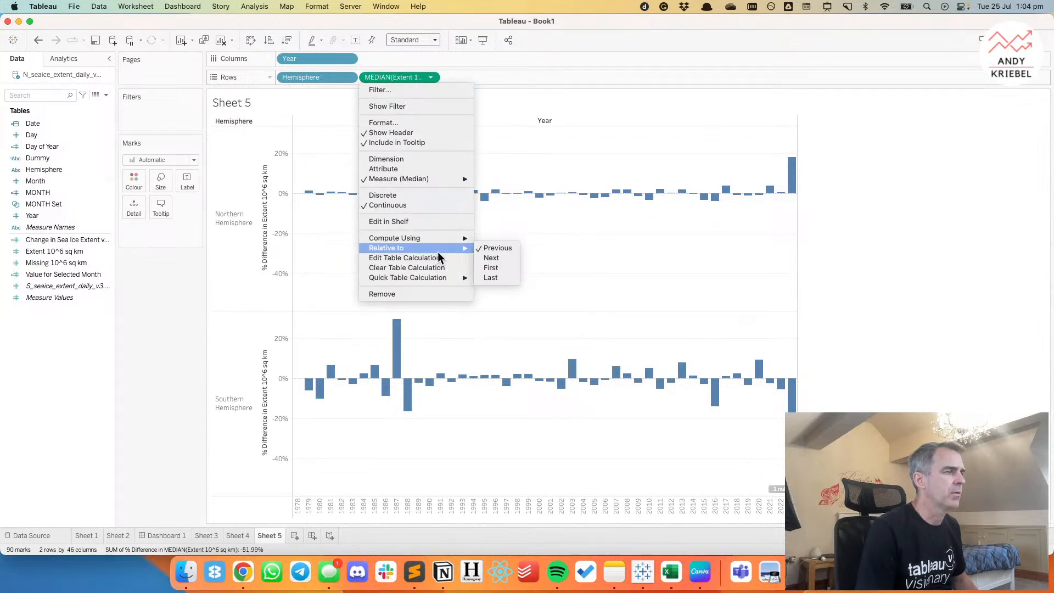
mouse_move(440, 280)
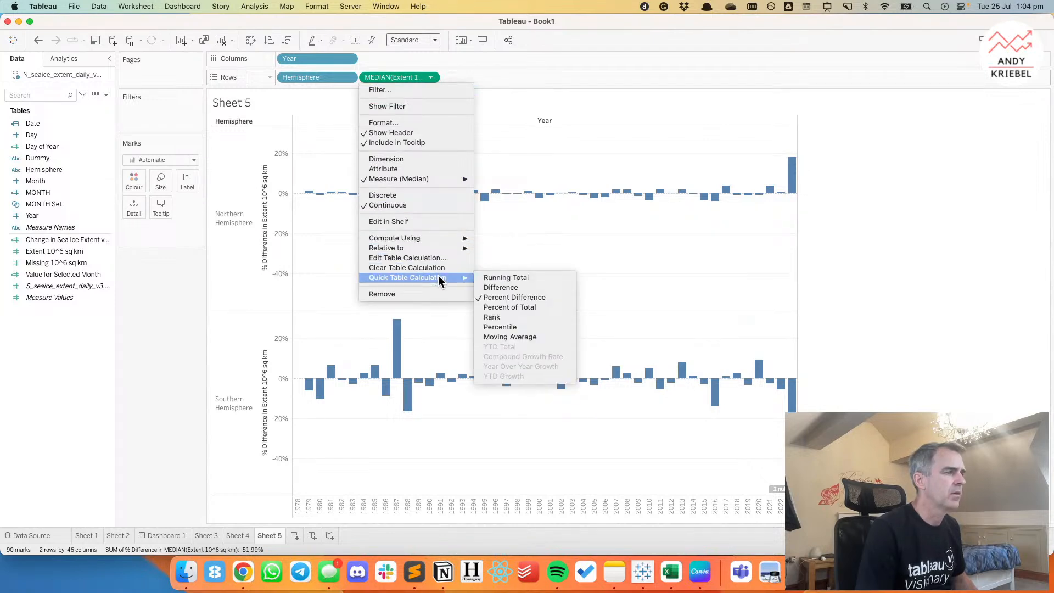
click(518, 248)
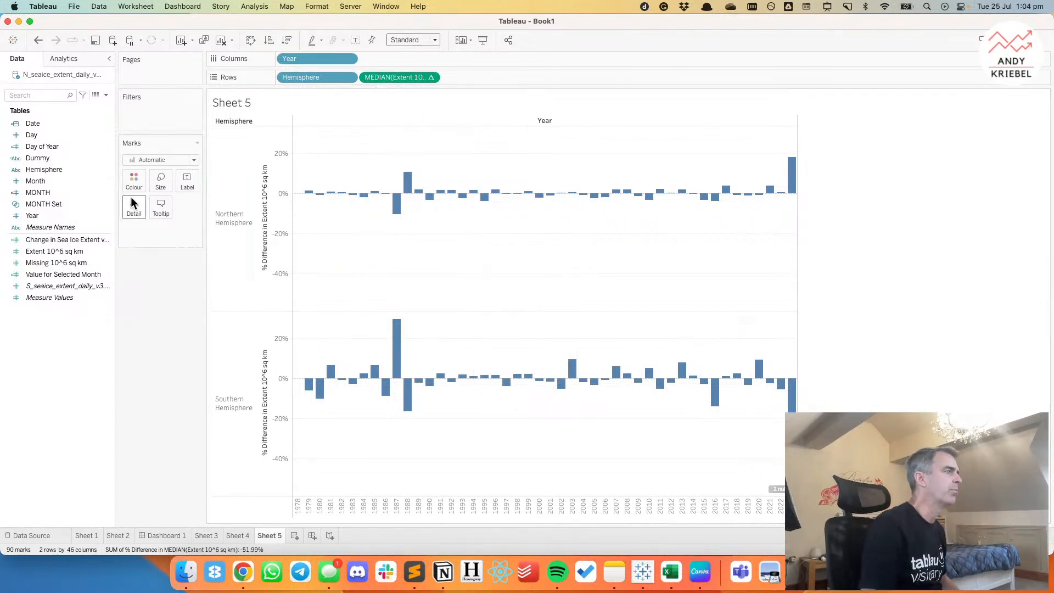
Replace Year on the columns with continuous MONTH(Date), with the marks drawn as bars.
drag(42, 124, 306, 60)
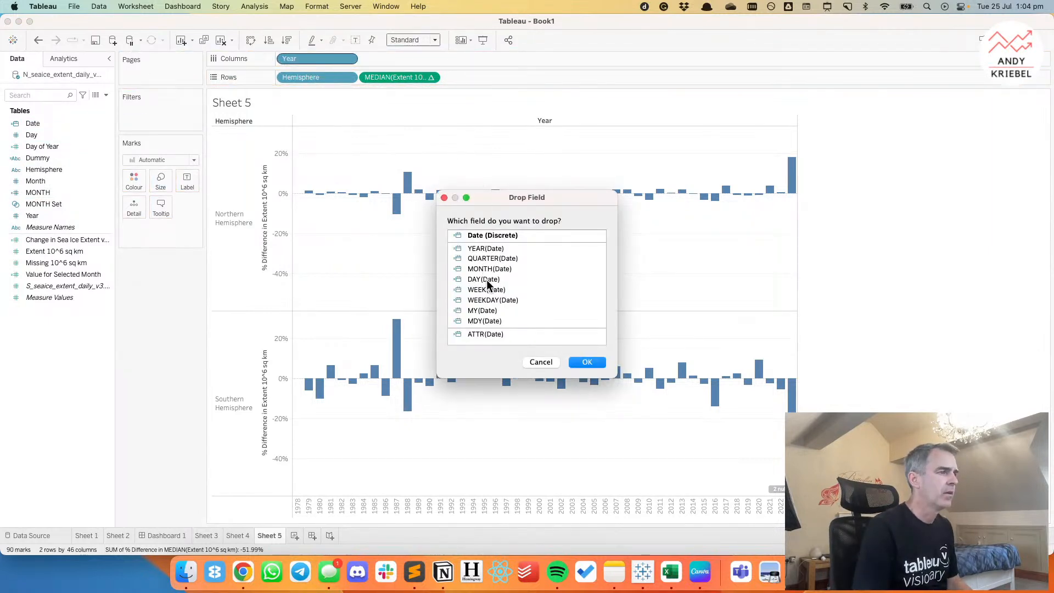
click(549, 363)
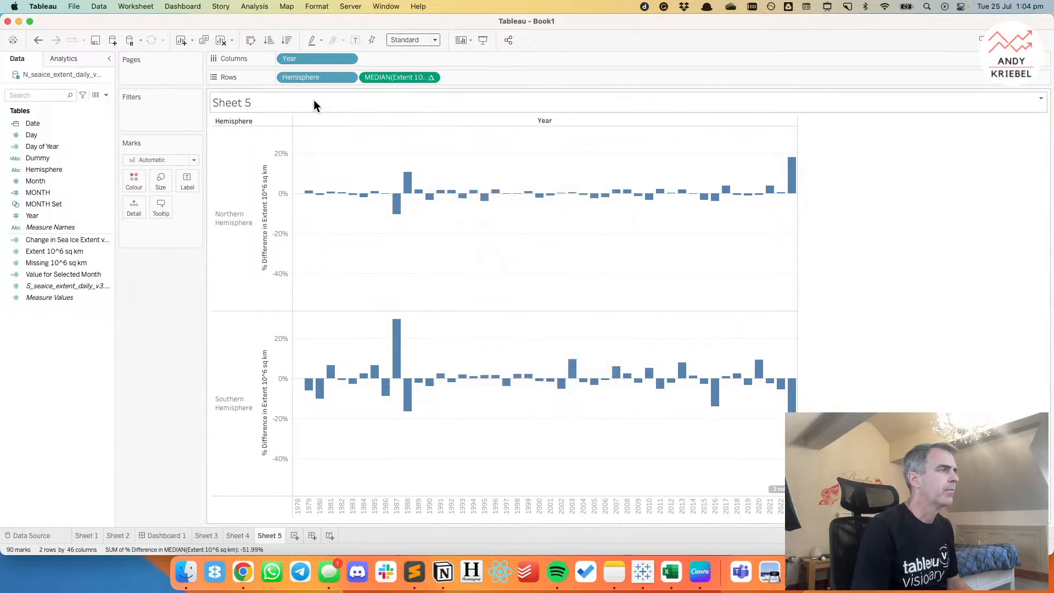
drag(305, 61, 326, 58)
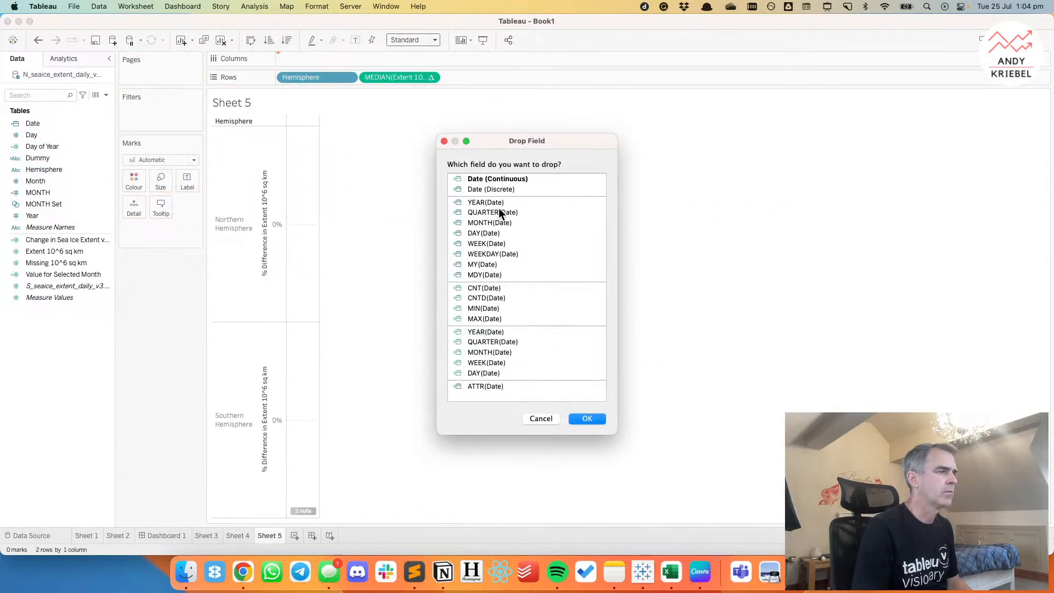
click(493, 353)
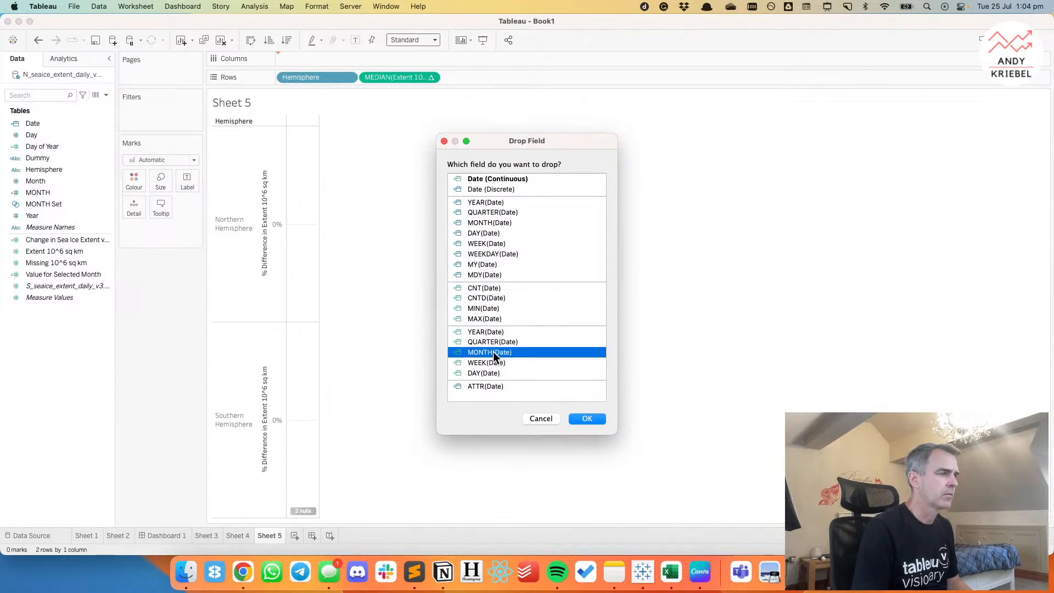
click(586, 419)
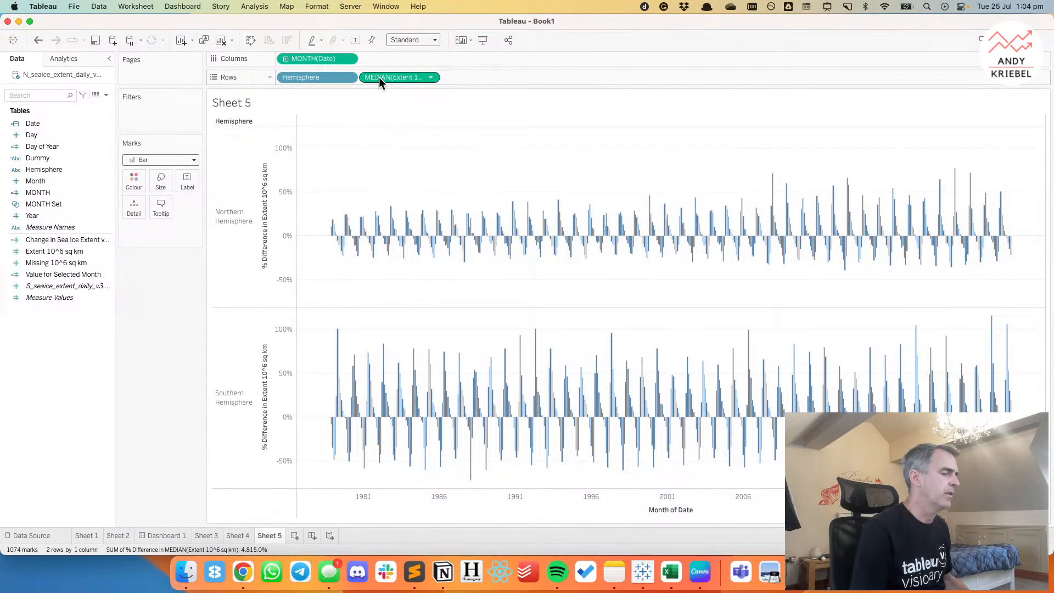
Colour the monthly bars by the percent difference in median extent and inspect individual months in both hemispheres.
drag(379, 76, 130, 179)
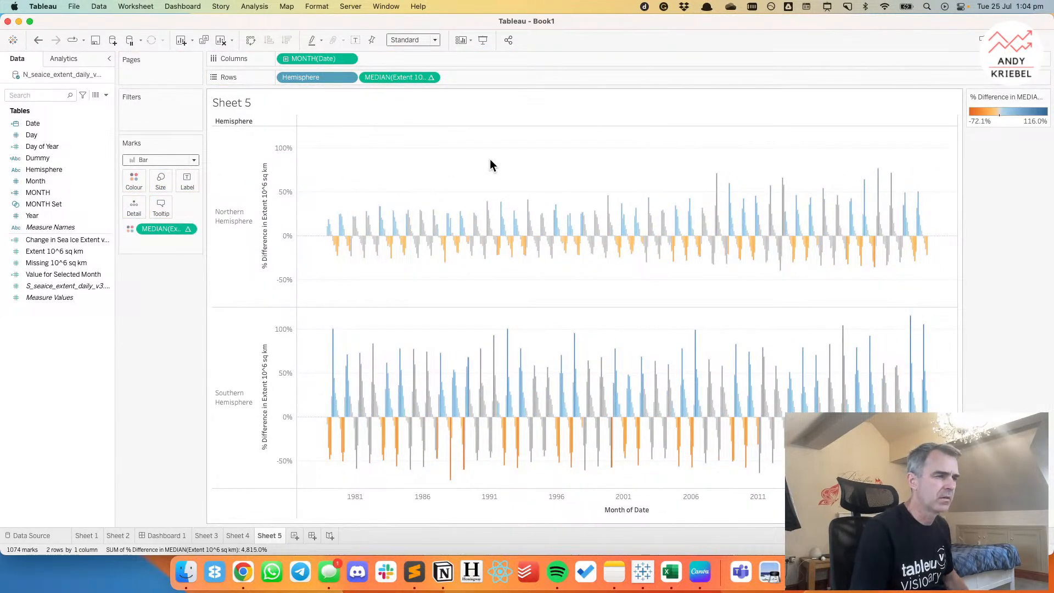
mouse_move(493, 235)
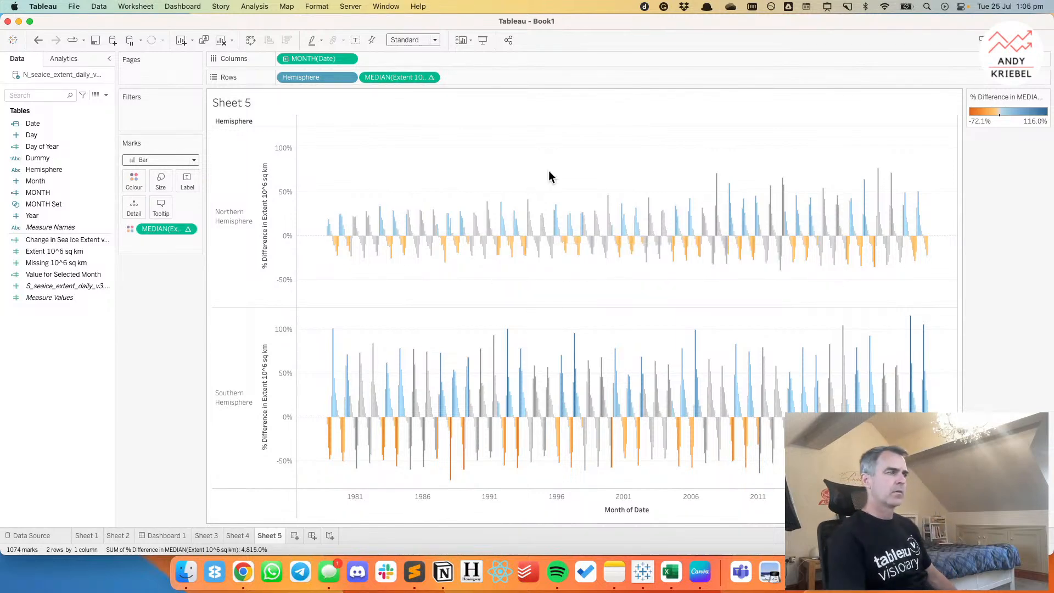
mouse_move(522, 248)
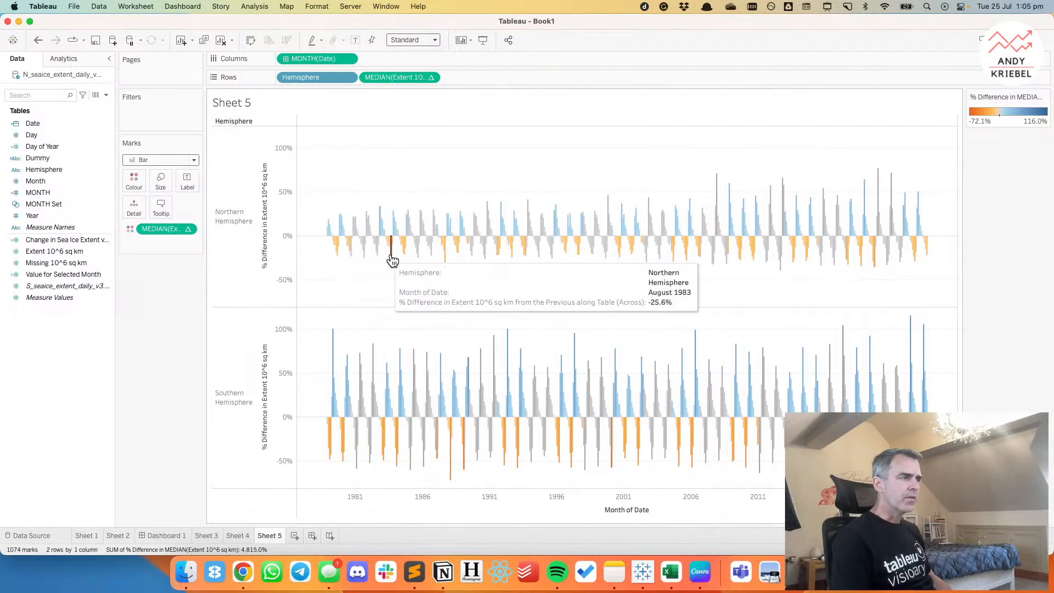
mouse_move(439, 262)
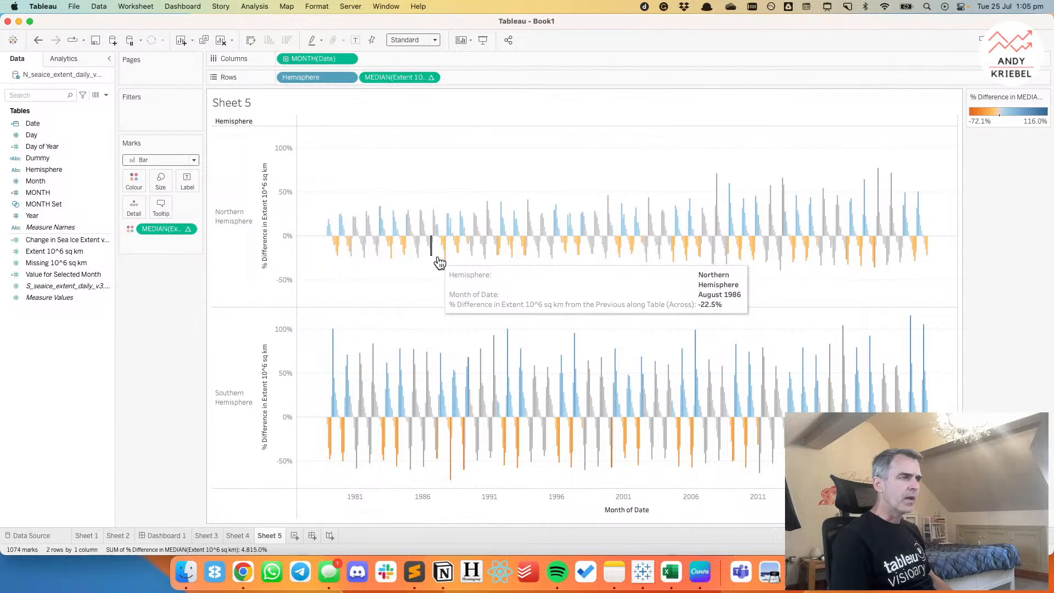
mouse_move(882, 195)
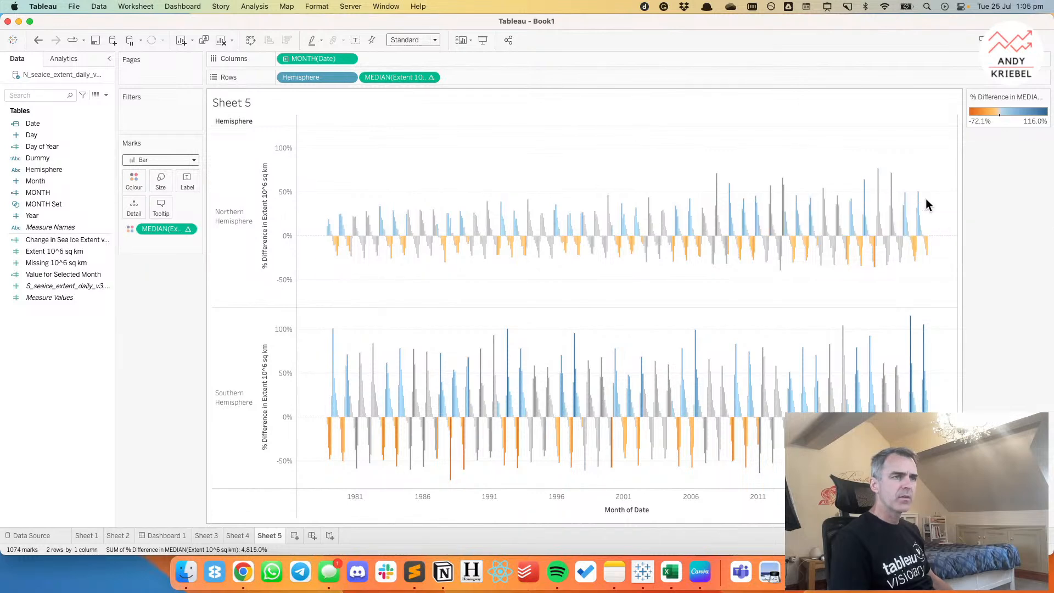
Switch to Chrome and open the Makeover Monday data sets page in a new tab.
mouse_move(918, 222)
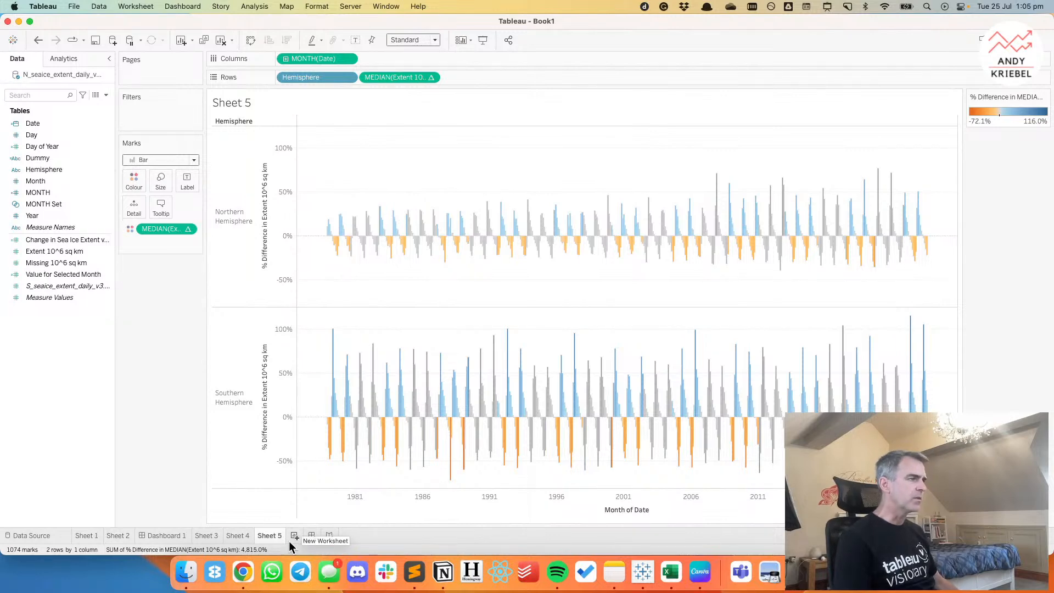
click(243, 573)
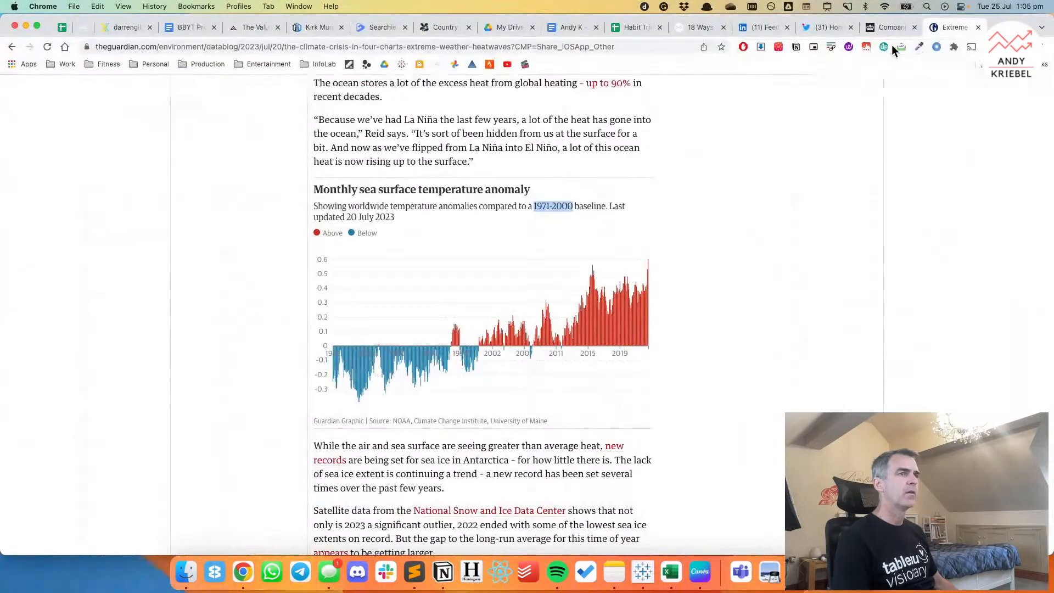
key(ctrl+t)
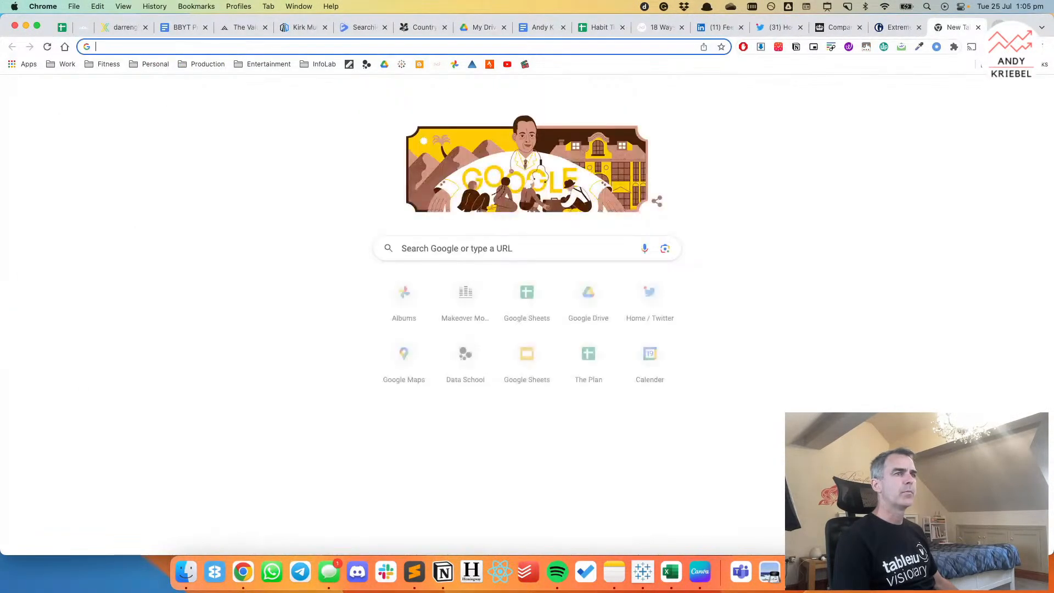
text(makeovermonday.co.uk/data/)
key(Return)
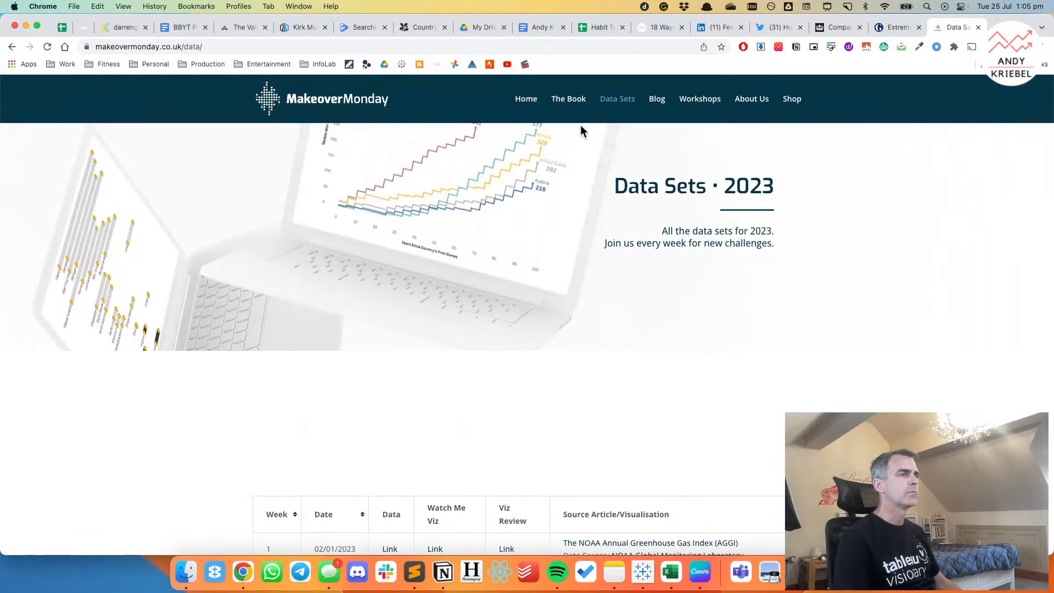
Try to open the site's favourites page by changing the address to makeovermonday.co.uk/favorites/.
click(195, 48)
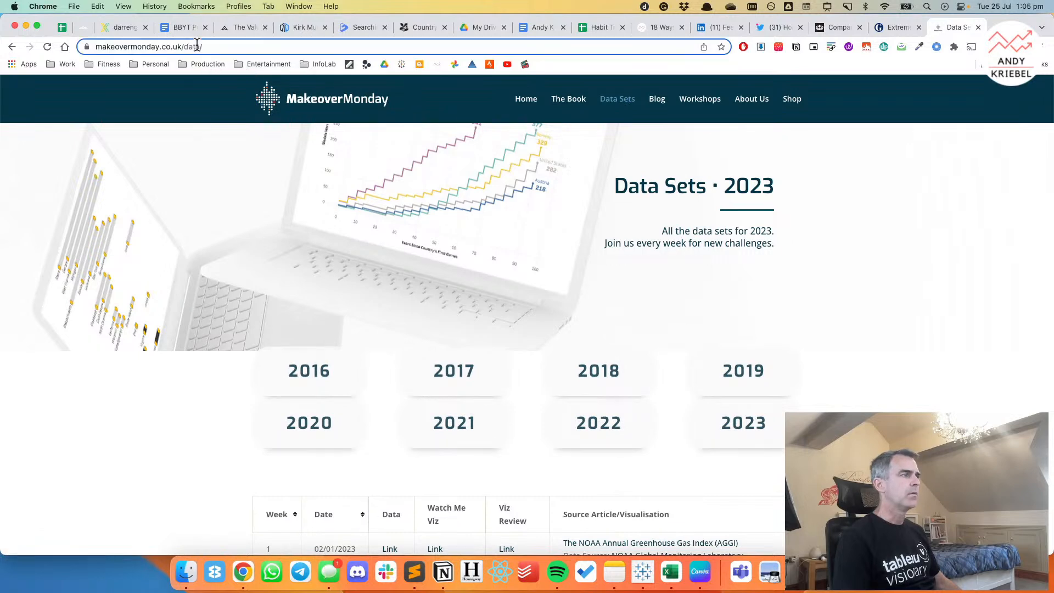
double_click(195, 48)
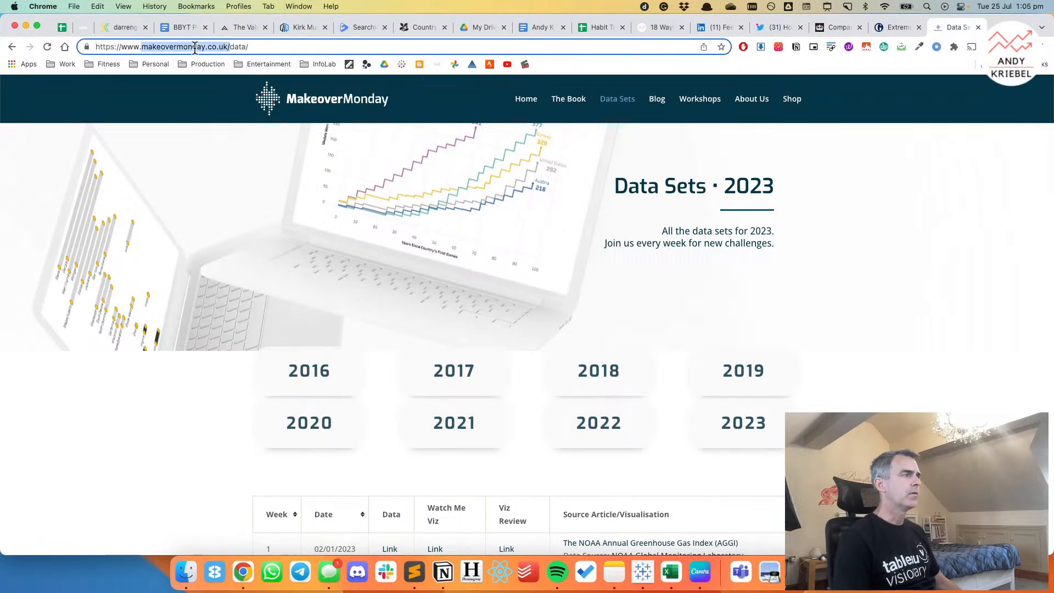
double_click(240, 49)
text(favorites)
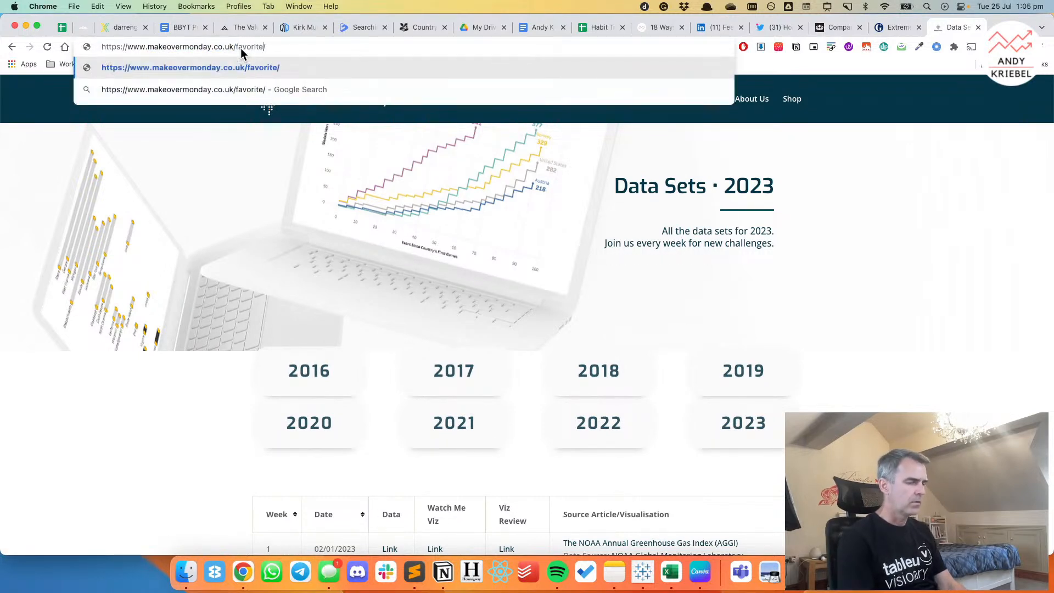
key(Return)
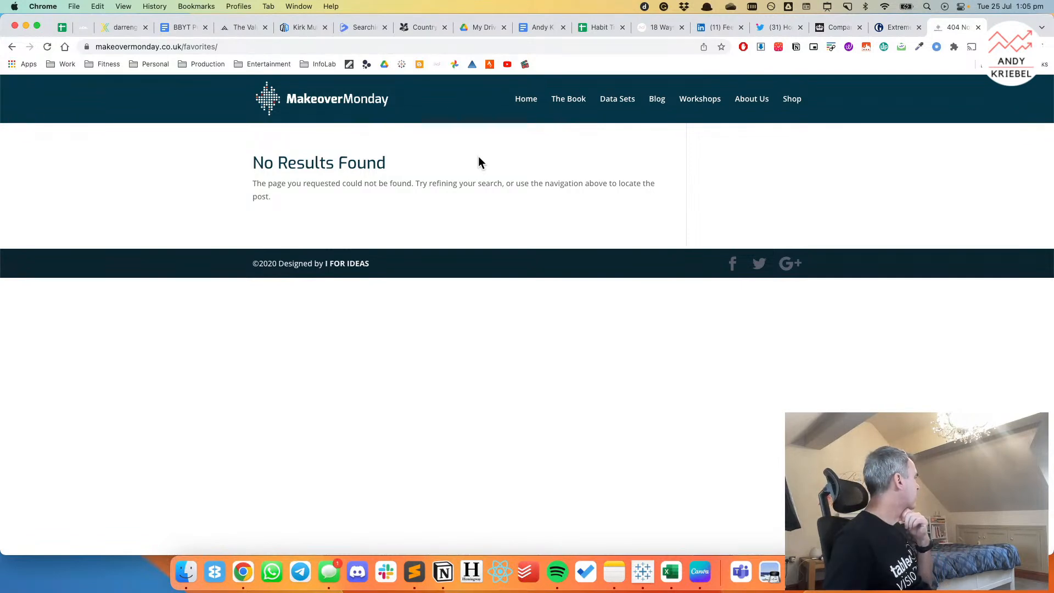
Check the Makeover Monday blog, return to the data sets page and open the 2017 list.
click(658, 100)
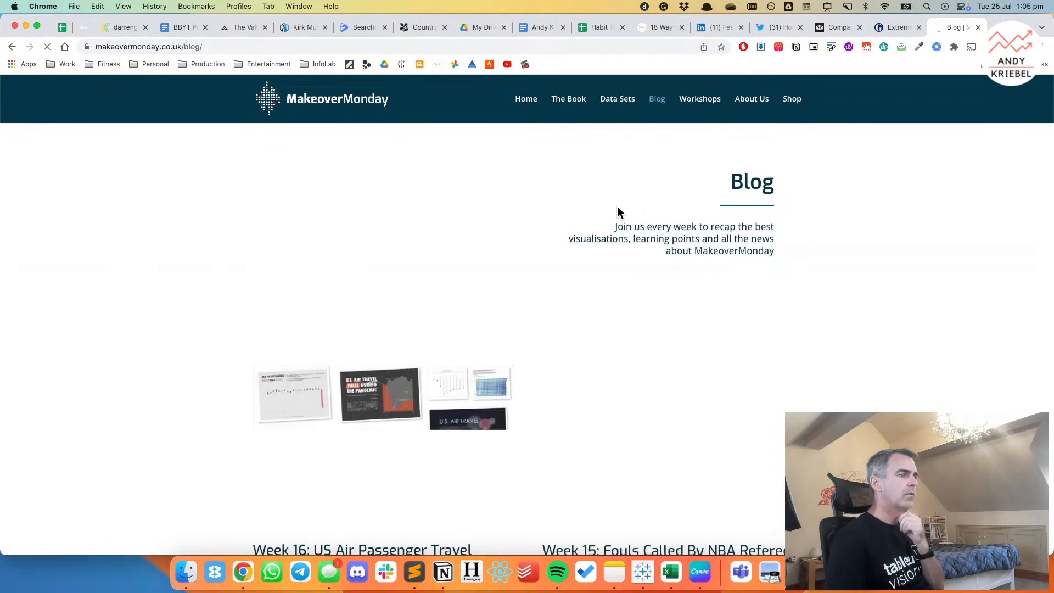
click(618, 100)
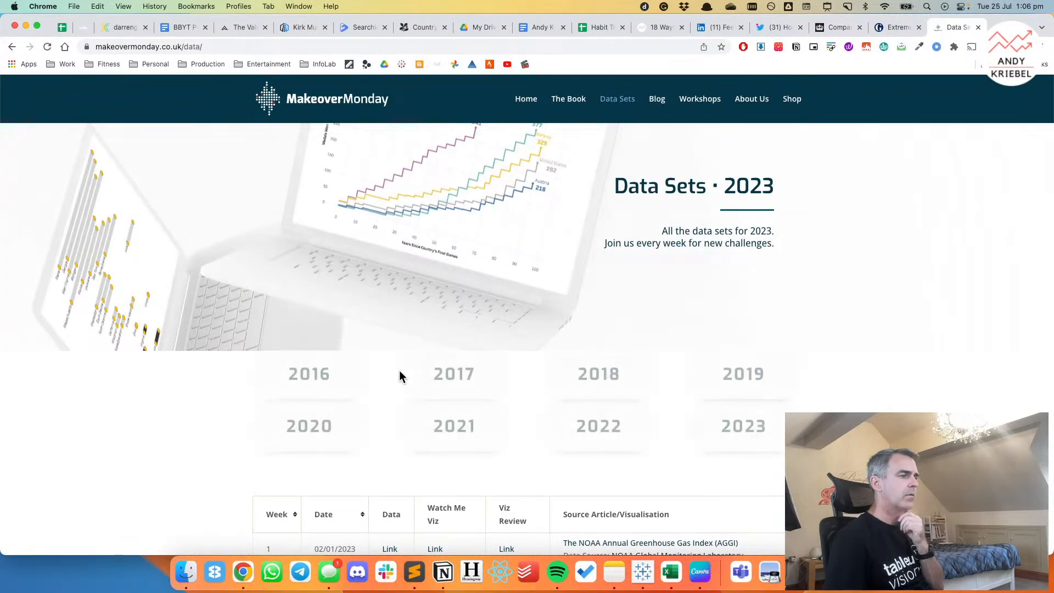
scroll(399, 376, down, 2)
scroll(400, 376, down, 5)
scroll(394, 346, up, 5)
click(456, 328)
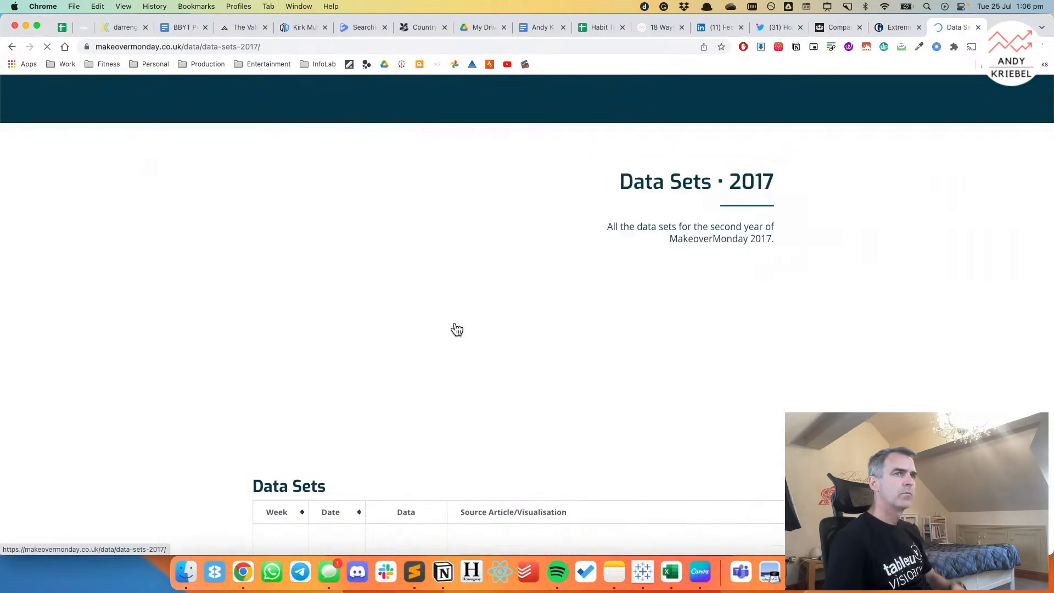
Search the 2017 data sets page for the text "sea".
scroll(456, 328, down, 5)
scroll(456, 323, down, 3)
scroll(456, 323, up, 2)
scroll(456, 323, down, 1)
scroll(456, 325, down, 4)
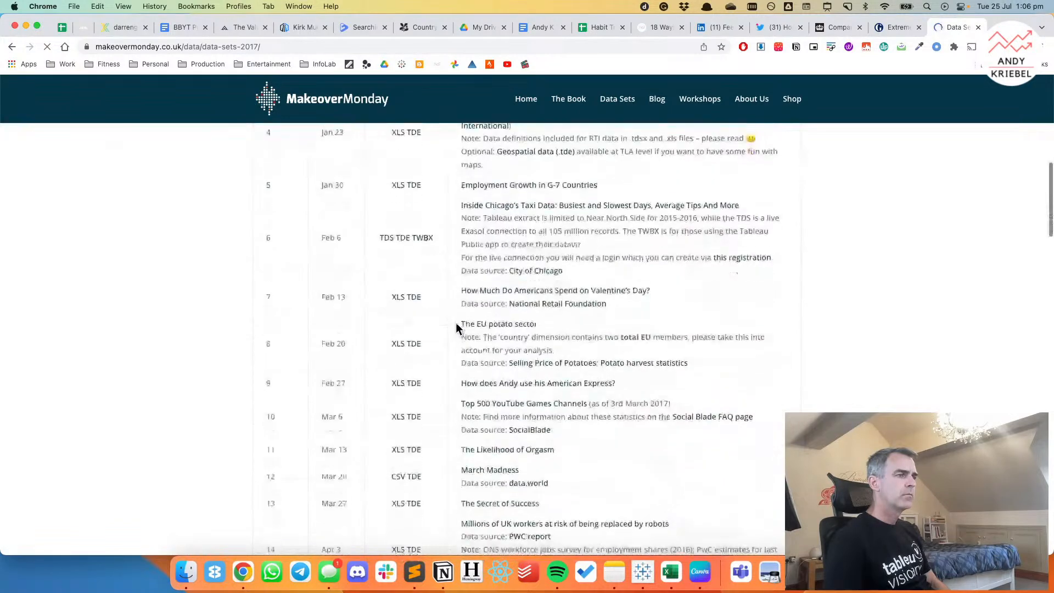
key(super+f)
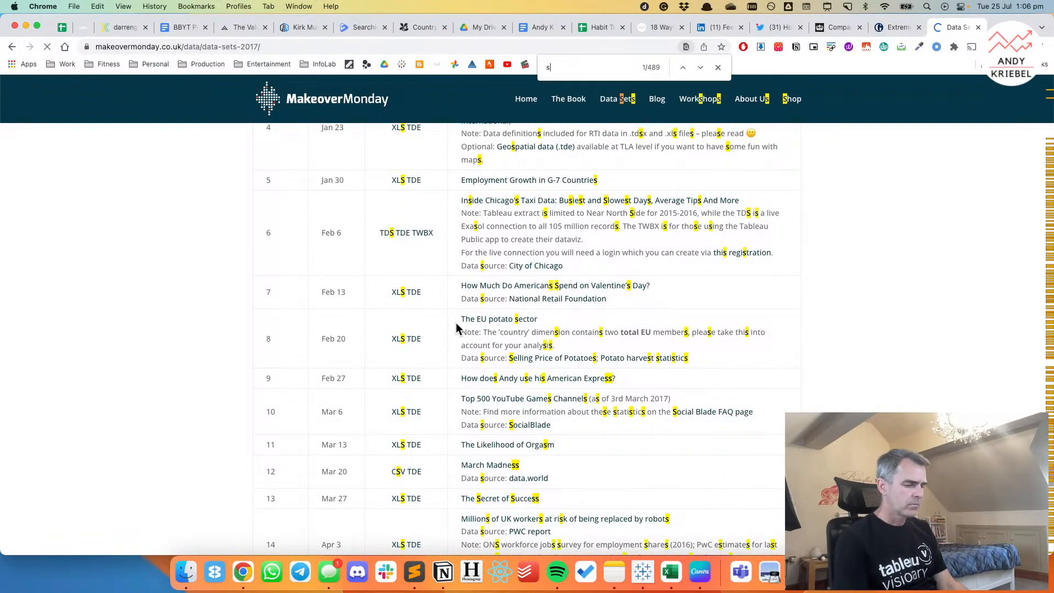
text(a)
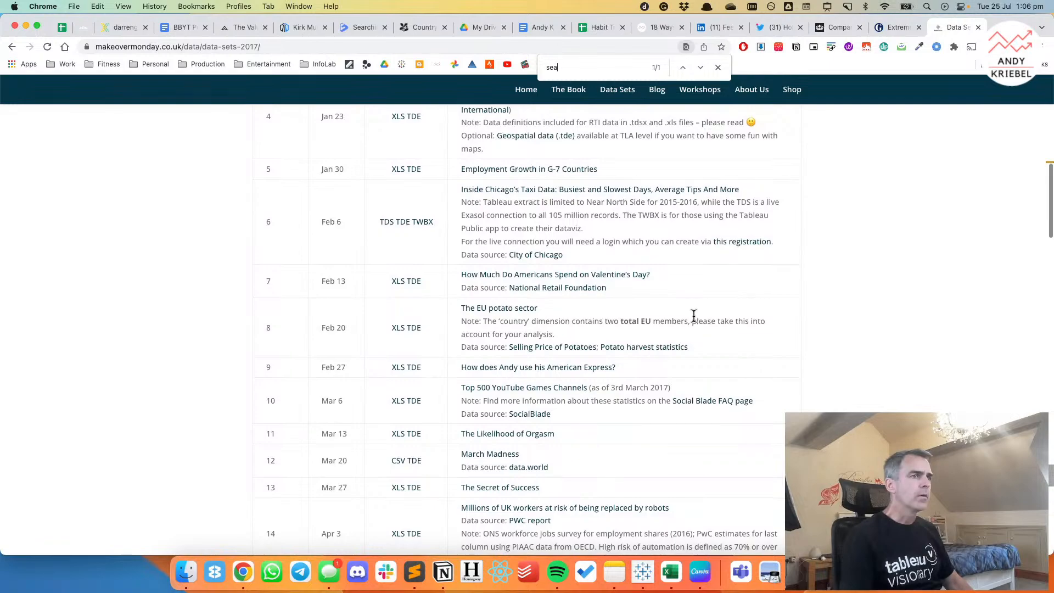
Scan the full 2017 data sets table, weeks 1 to 52, for a sea ice topic.
scroll(693, 318, down, 8)
scroll(693, 317, down, 10)
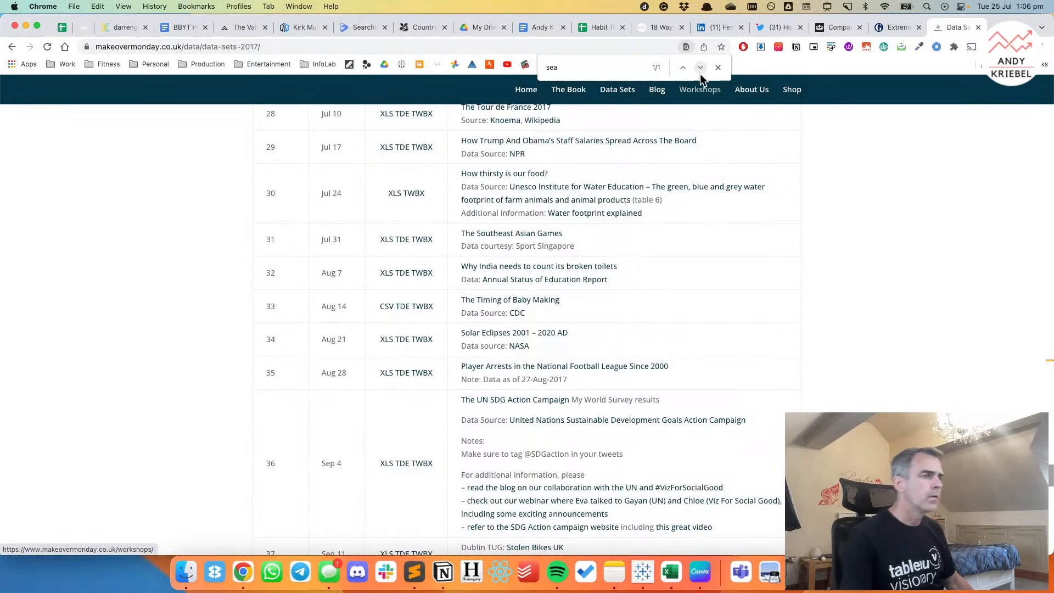
scroll(673, 341, down, 6)
scroll(674, 342, down, 7)
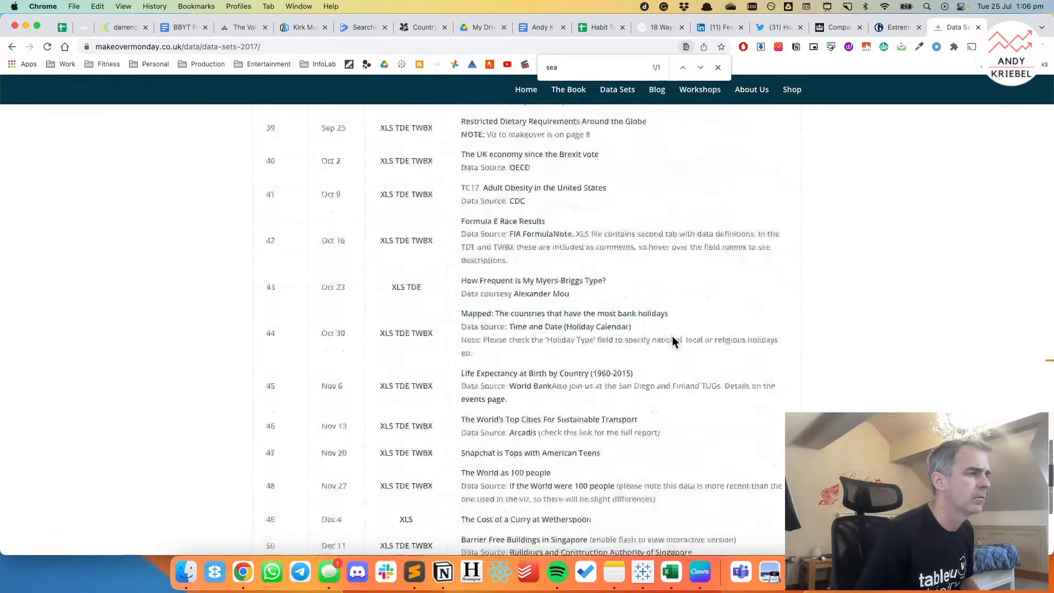
scroll(673, 341, up, 5)
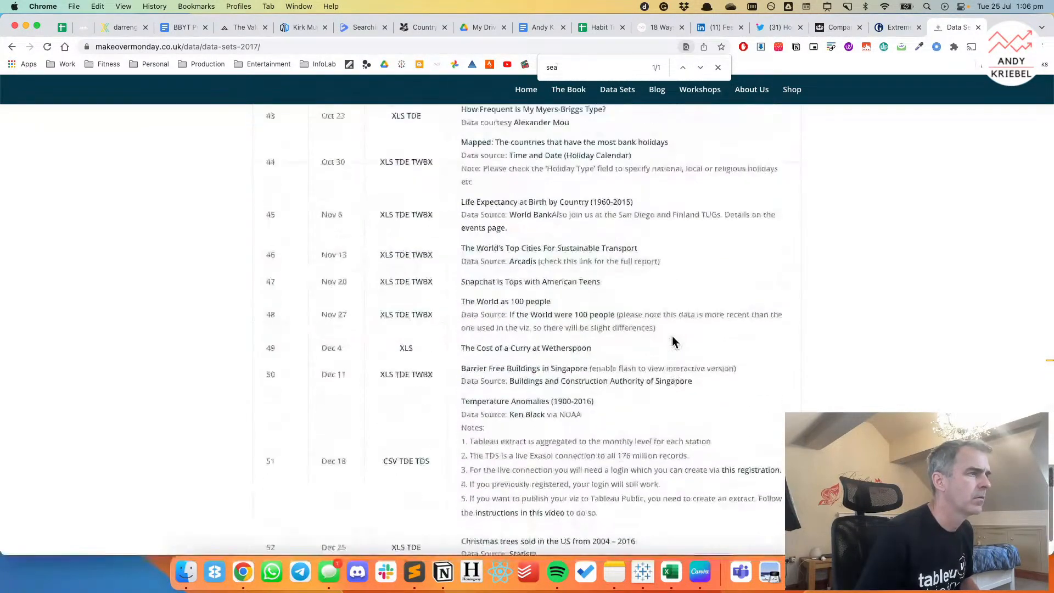
scroll(673, 340, down, 4)
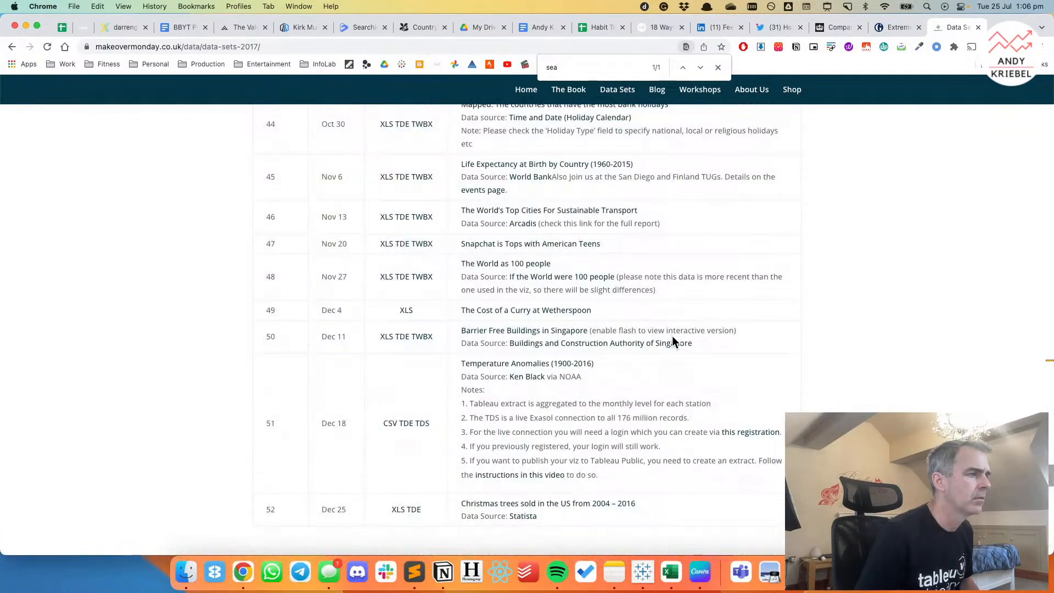
scroll(674, 340, up, 5)
scroll(674, 341, up, 6)
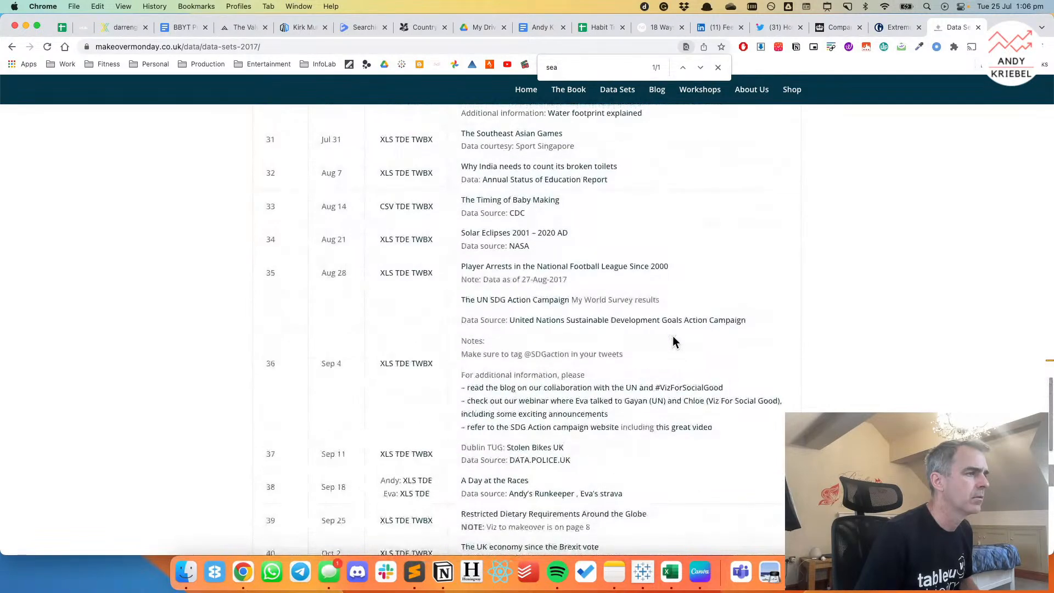
scroll(674, 342, up, 5)
scroll(673, 341, up, 7)
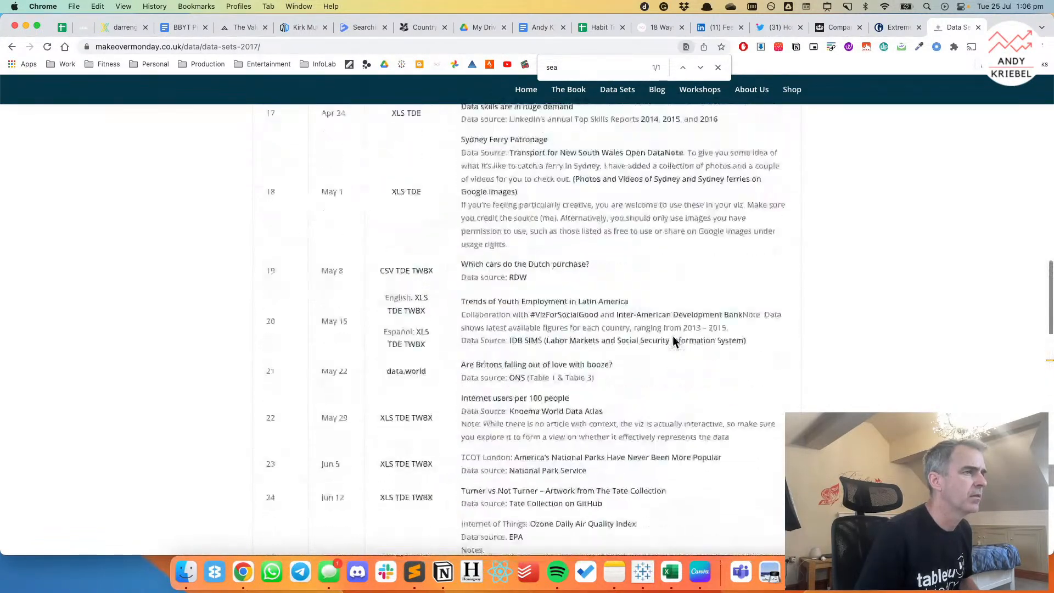
scroll(675, 341, up, 8)
scroll(673, 342, up, 6)
scroll(673, 342, up, 3)
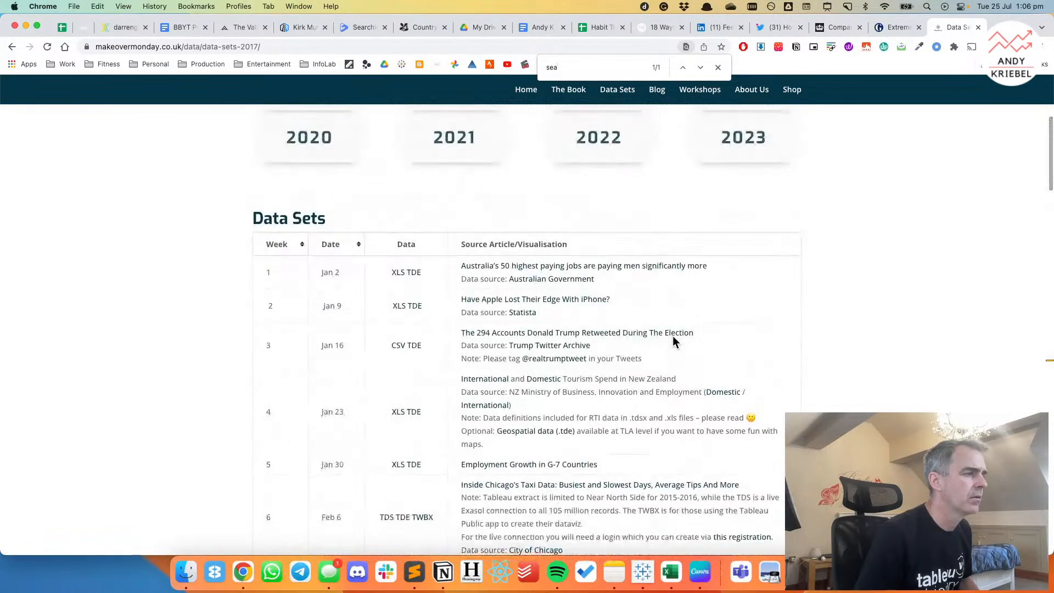
scroll(673, 341, down, 1)
scroll(673, 341, up, 7)
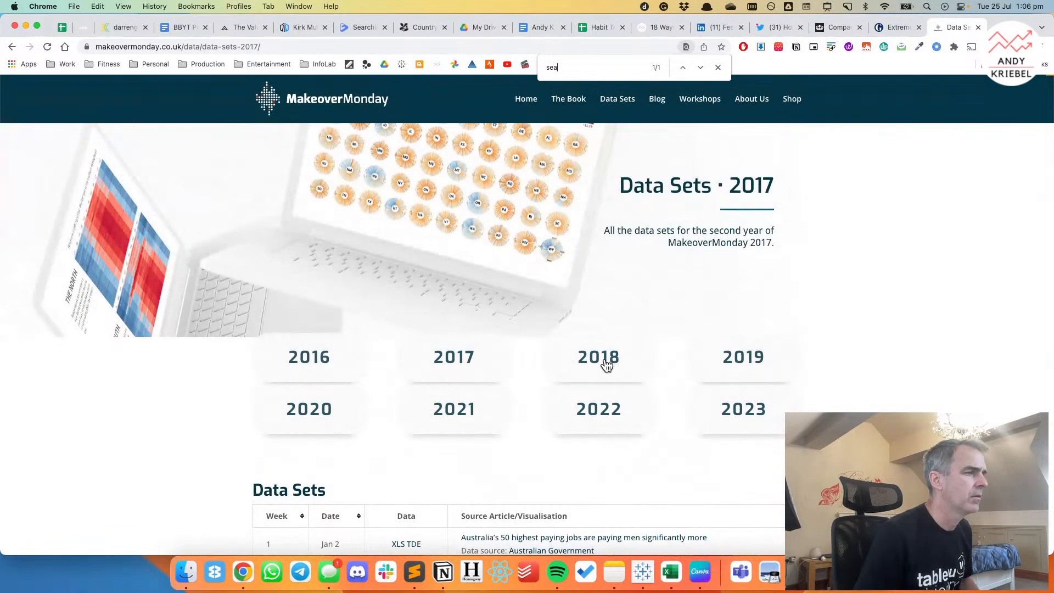
Open the 2018 data sets list and look for the week with the sea ice data set.
click(603, 354)
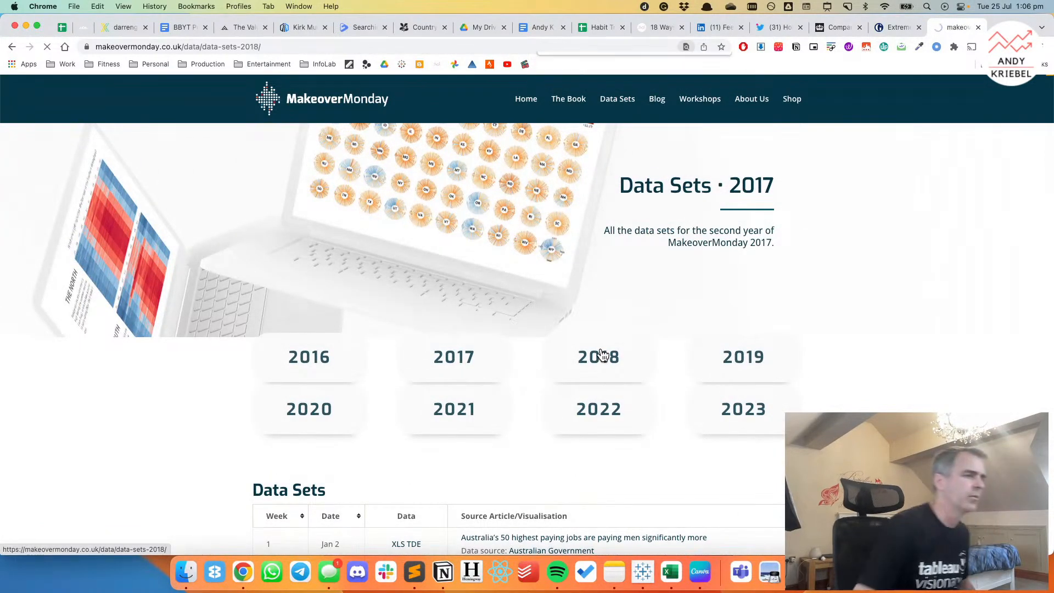
scroll(495, 346, down, 1)
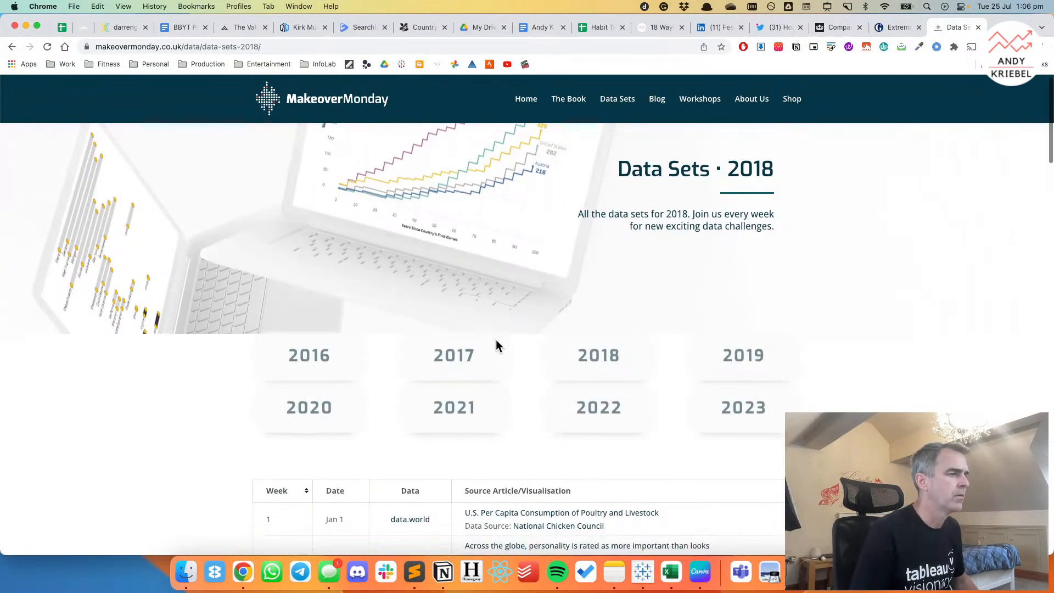
scroll(496, 346, down, 7)
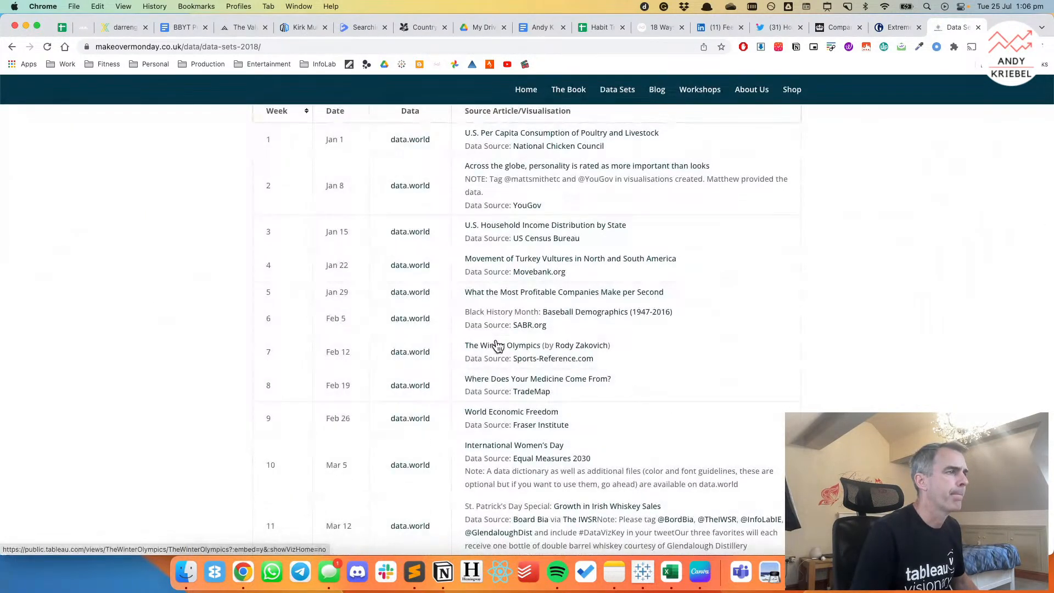
scroll(497, 345, down, 3)
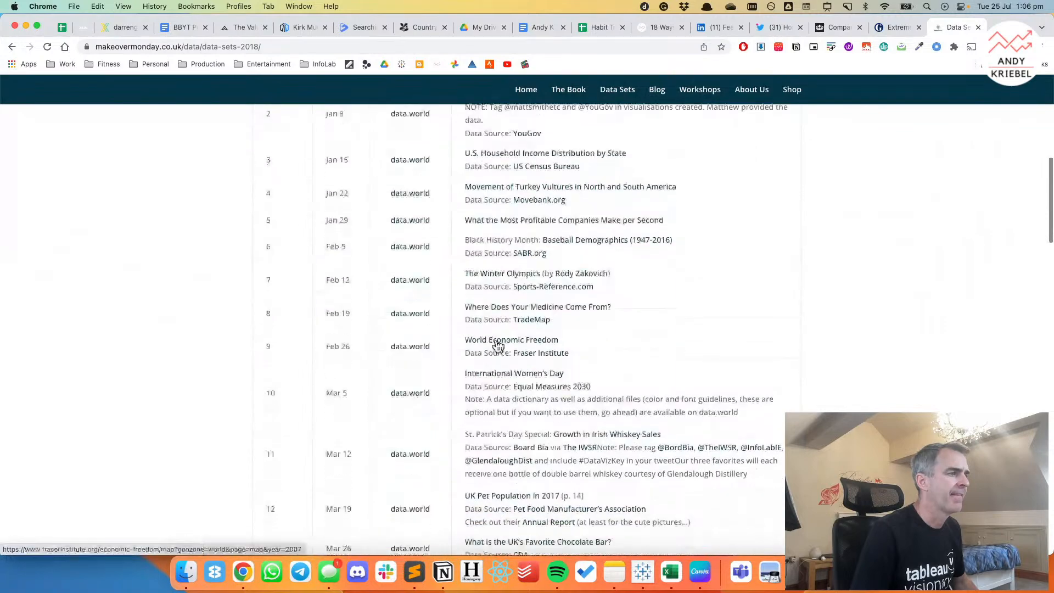
scroll(497, 345, down, 6)
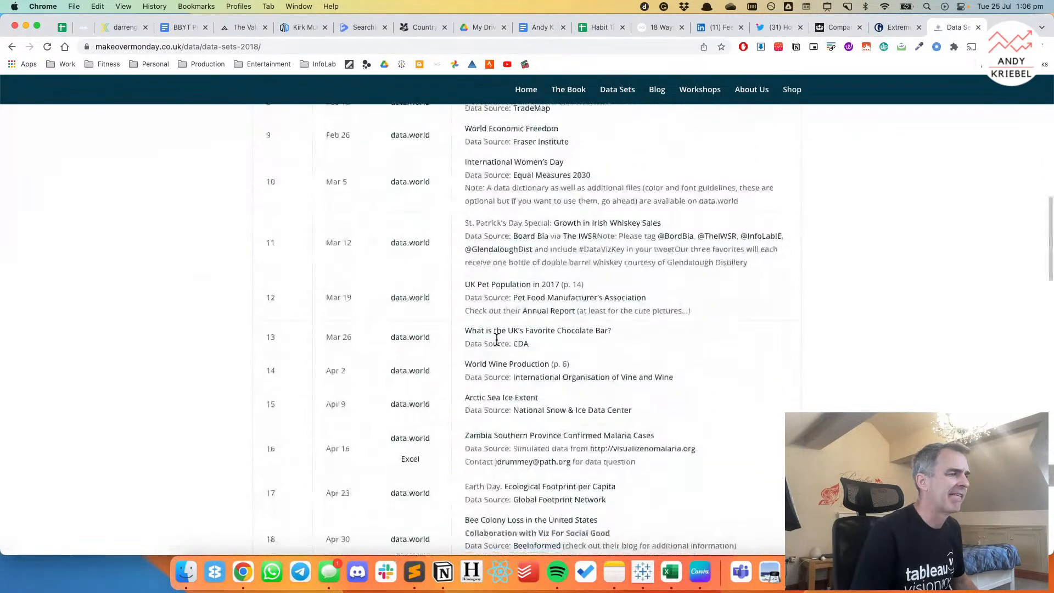
scroll(497, 340, down, 1)
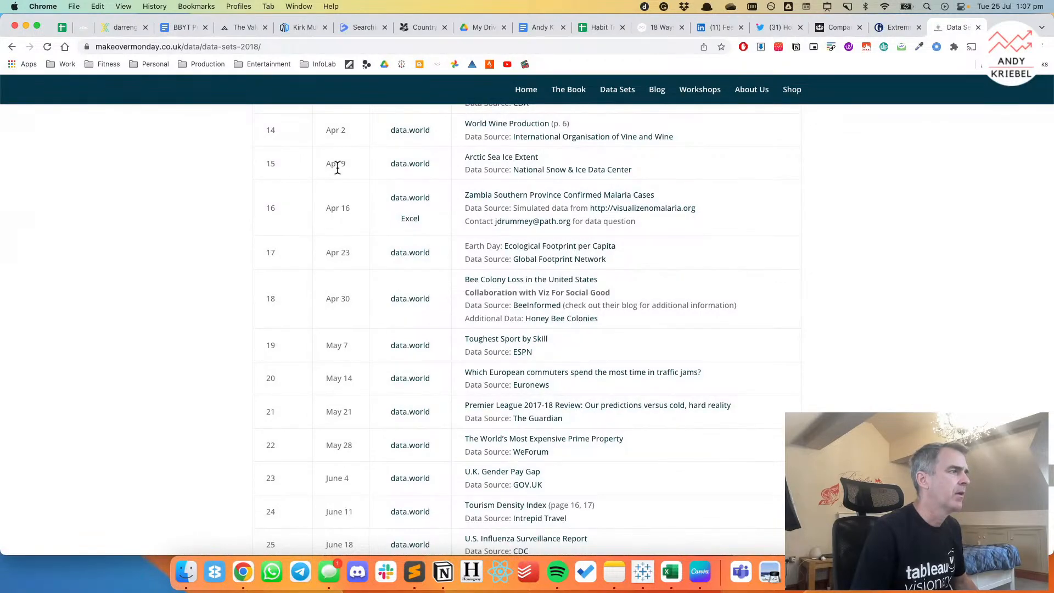
Open the Makeover Monday blog and search the page for "week 15".
scroll(419, 187, up, 11)
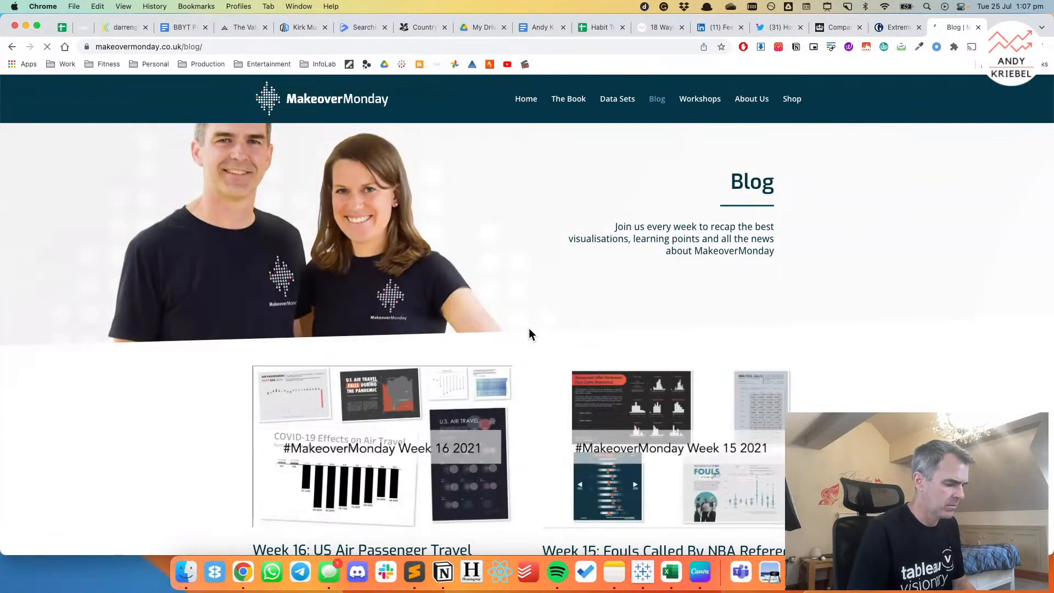
key(super+f)
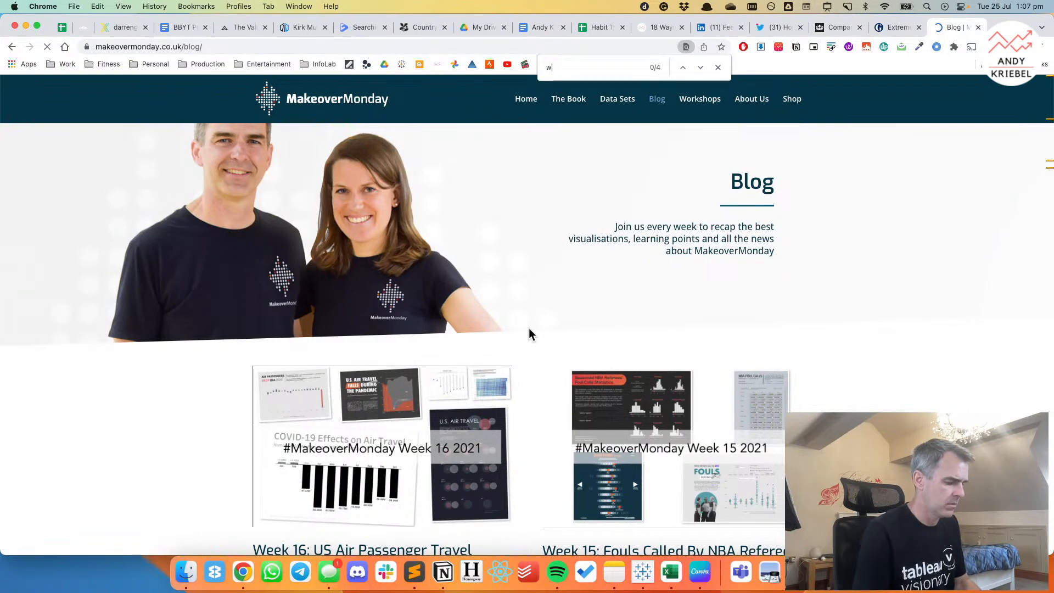
text(week)
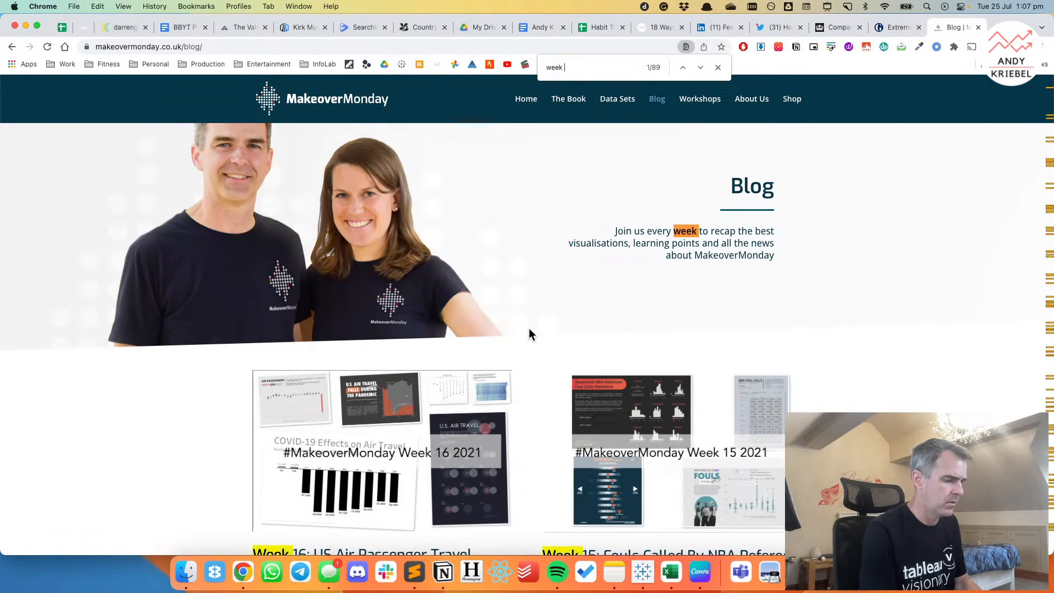
text( 15)
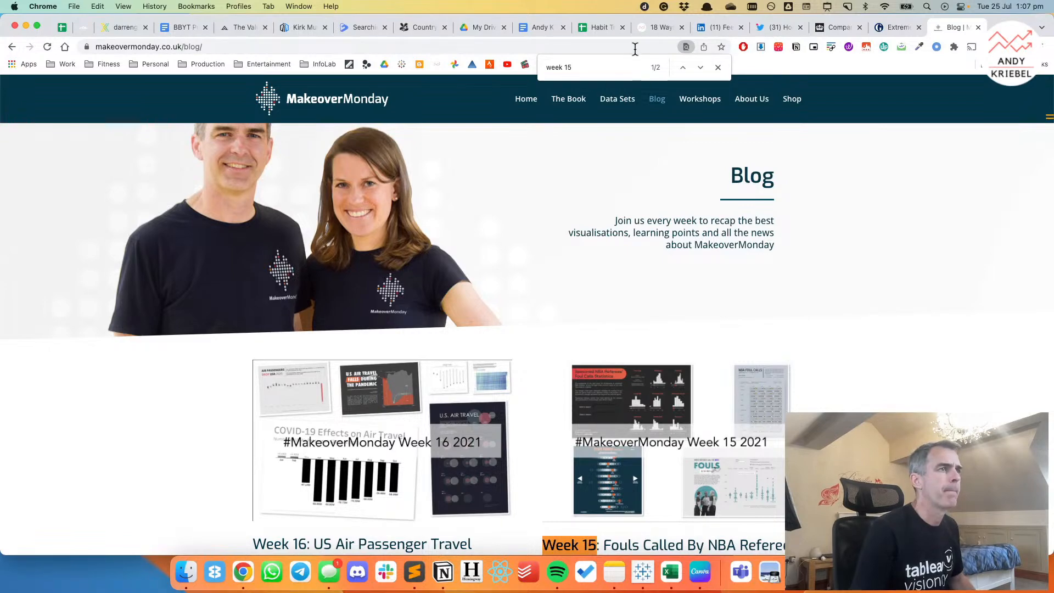
click(700, 67)
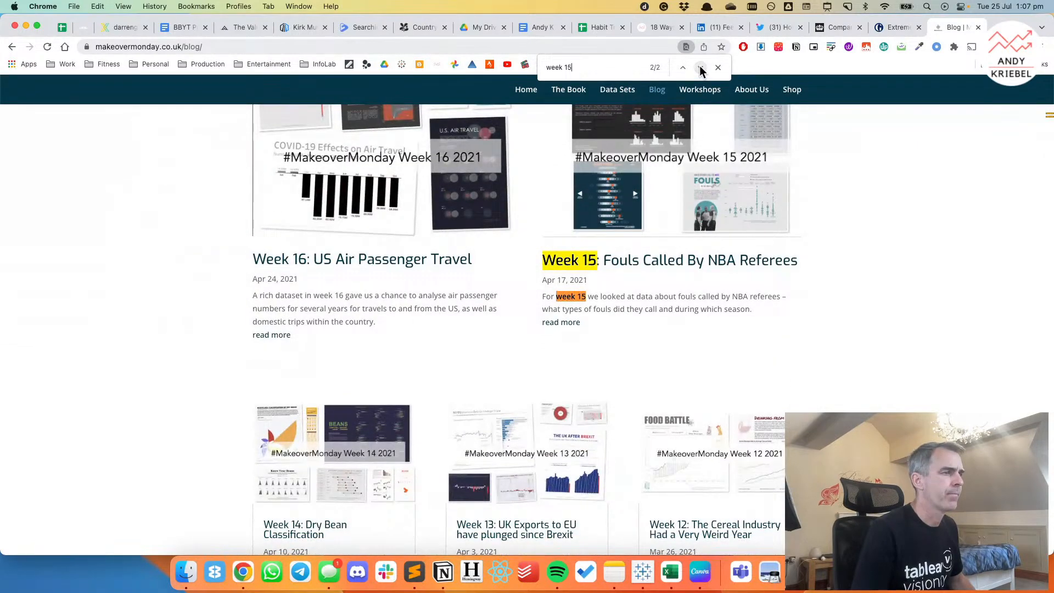
Close the text search and go back through the older blog entries to the mid-2018 posts.
scroll(646, 322, down, 10)
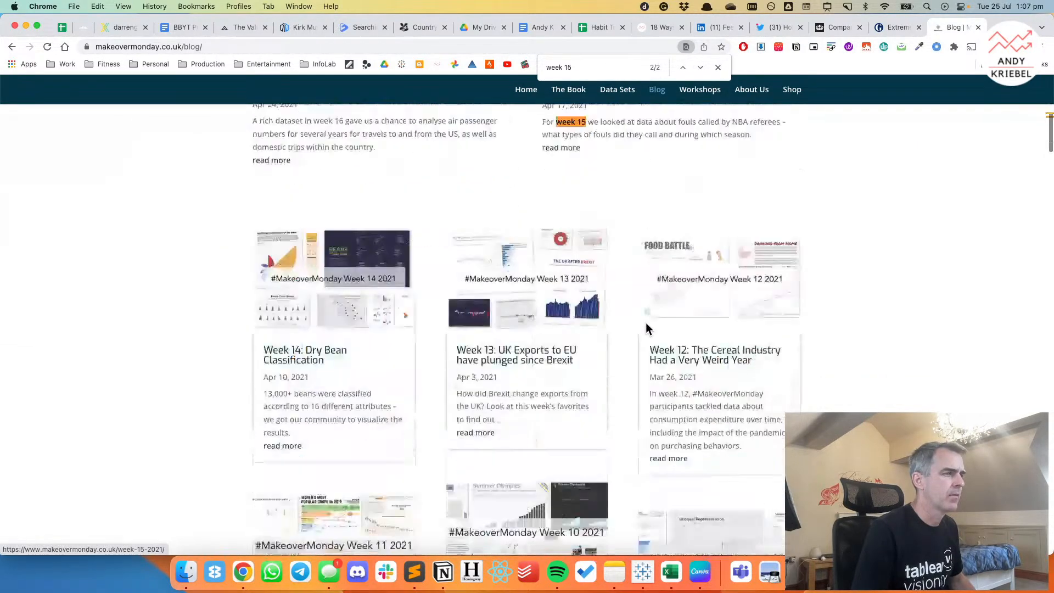
scroll(646, 321, down, 20)
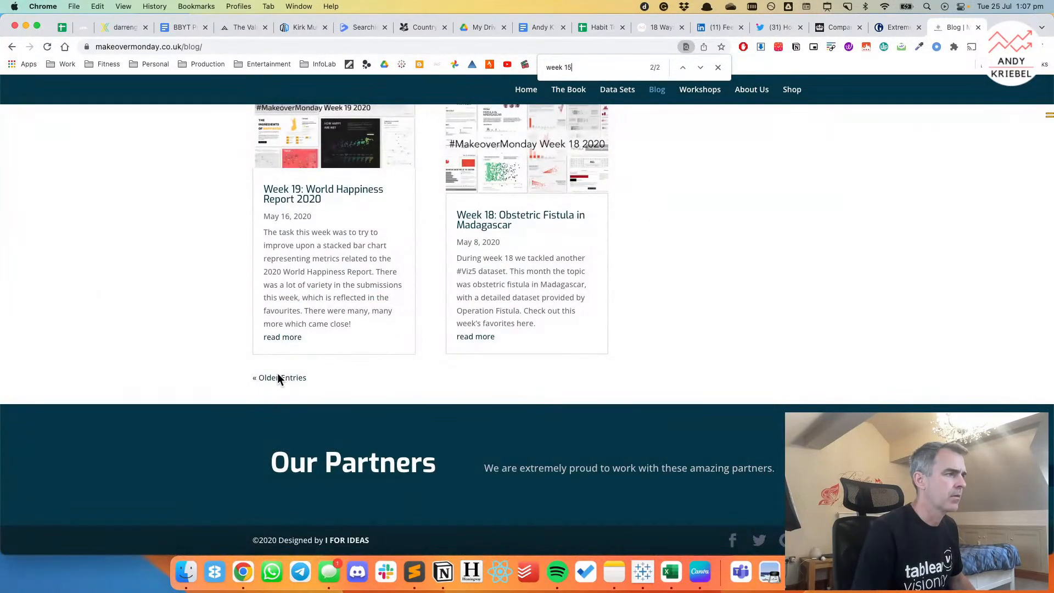
click(278, 376)
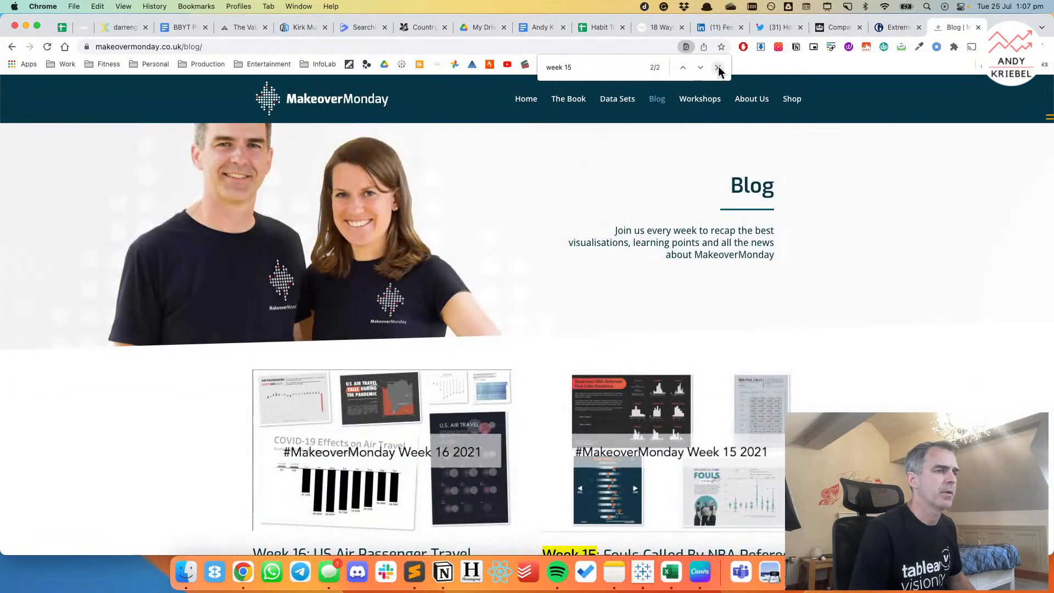
click(718, 69)
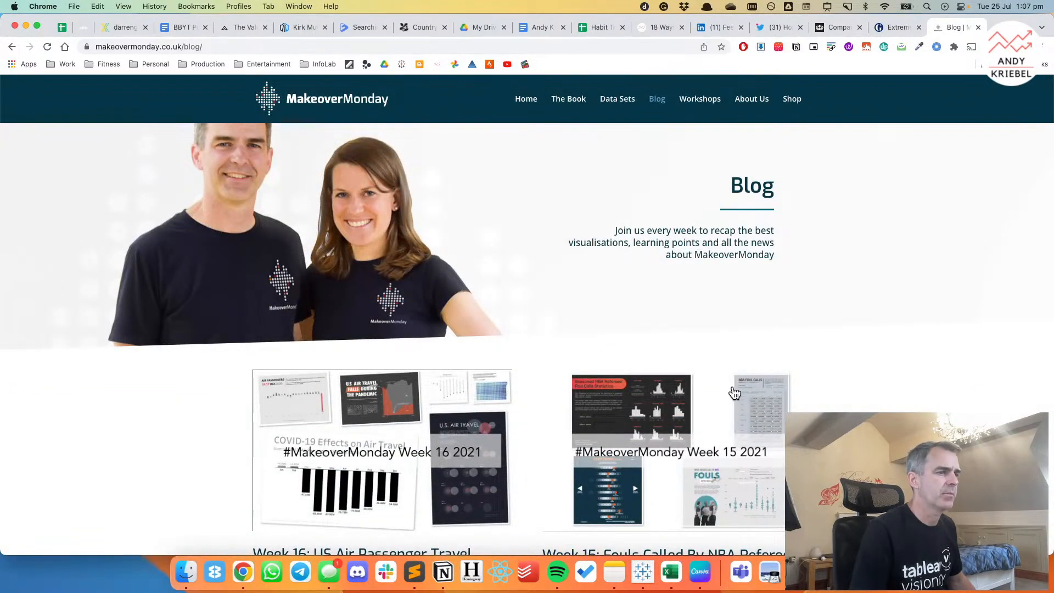
scroll(733, 384, down, 20)
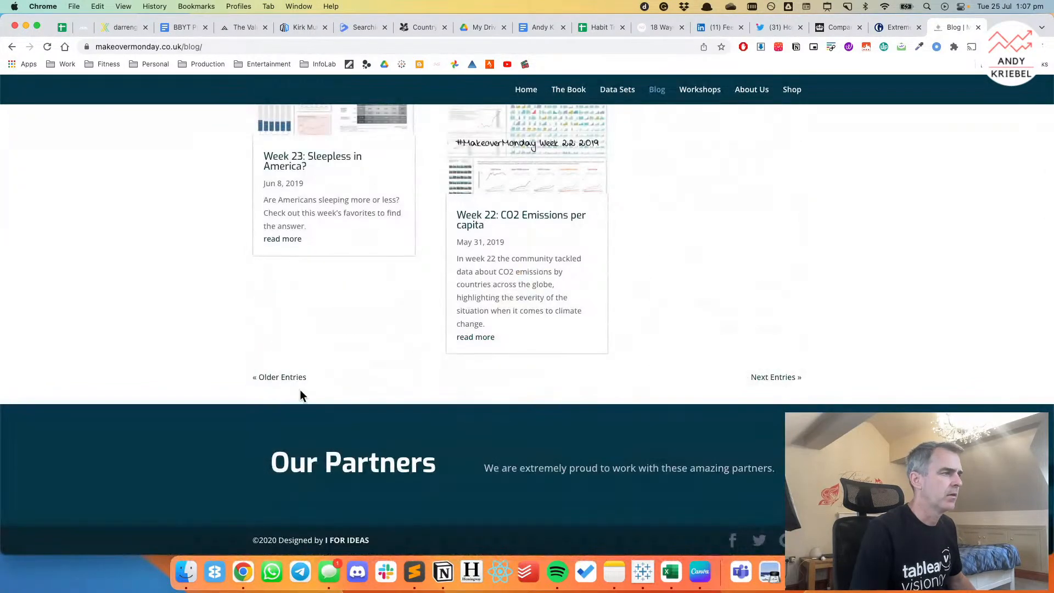
click(281, 379)
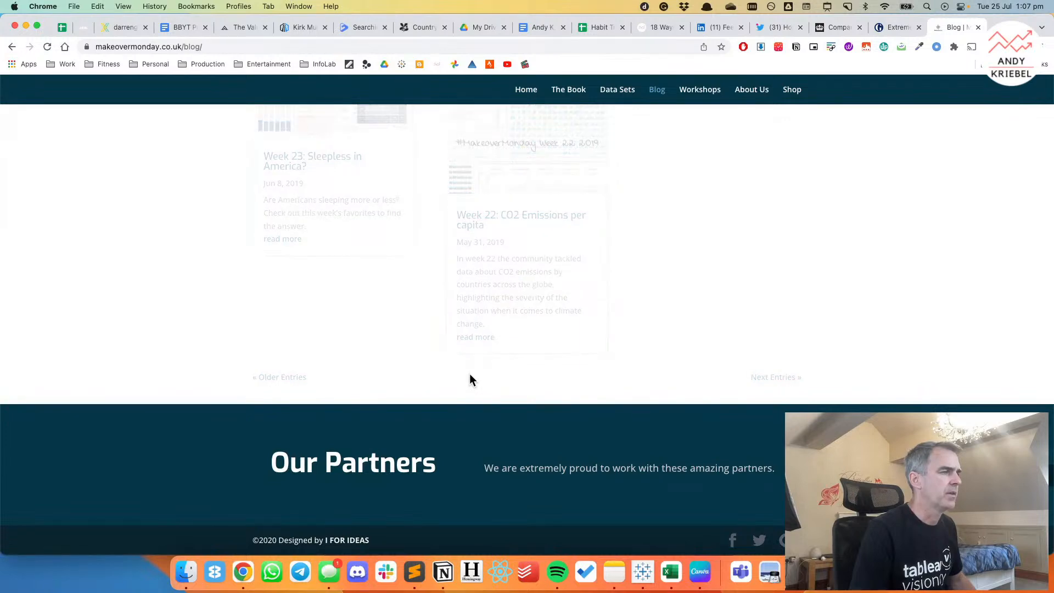
scroll(473, 373, down, 20)
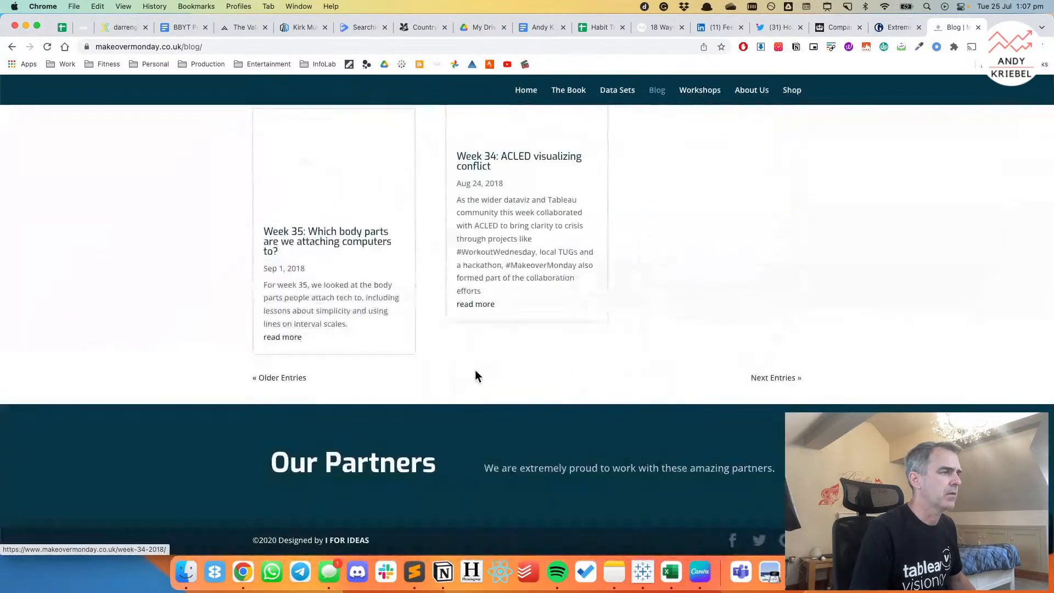
click(284, 379)
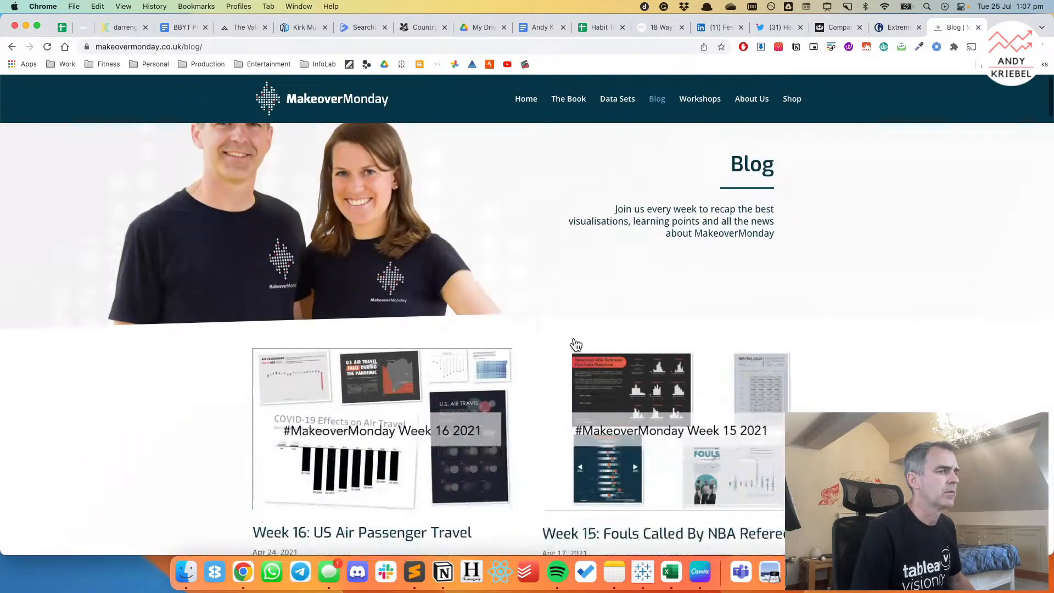
Find and open the 2018 post "Week 15: Arctic Sea Ice Extent" and examine the heatmap in Lesson 1.
scroll(575, 340, down, 15)
scroll(575, 345, up, 20)
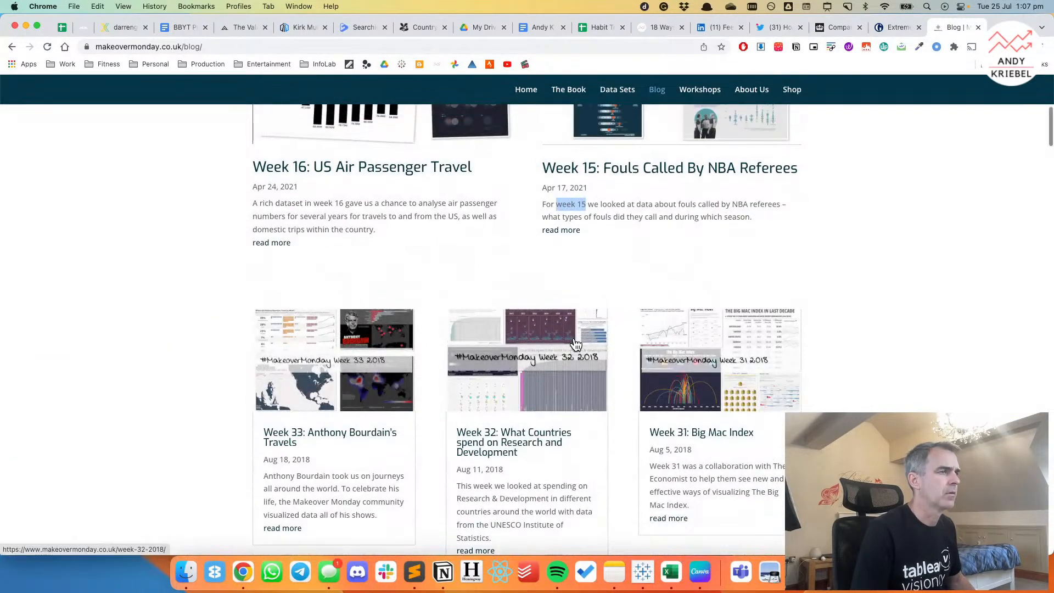
scroll(575, 344, down, 10)
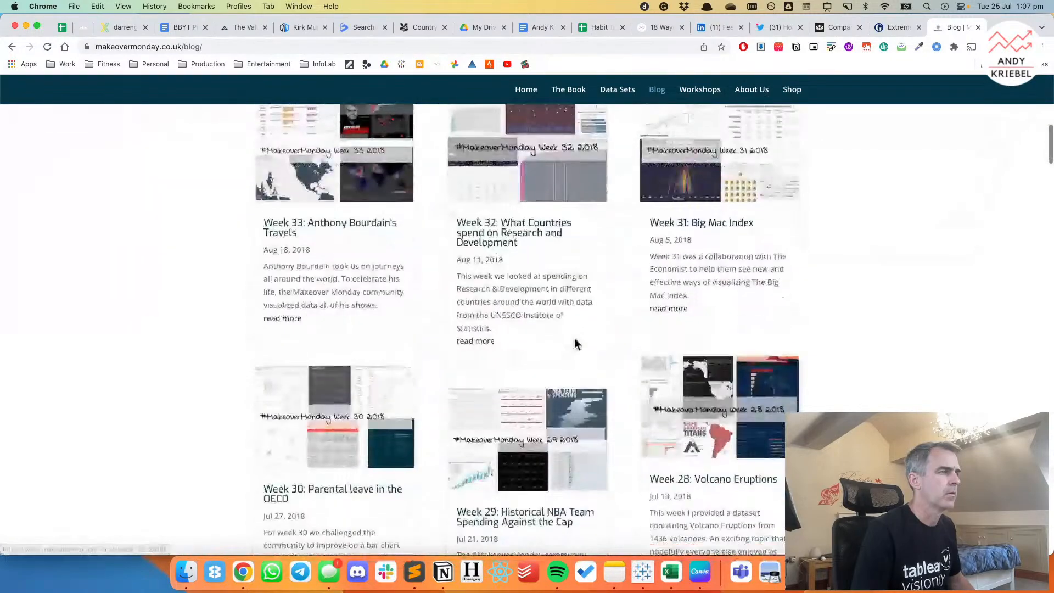
scroll(575, 345, down, 15)
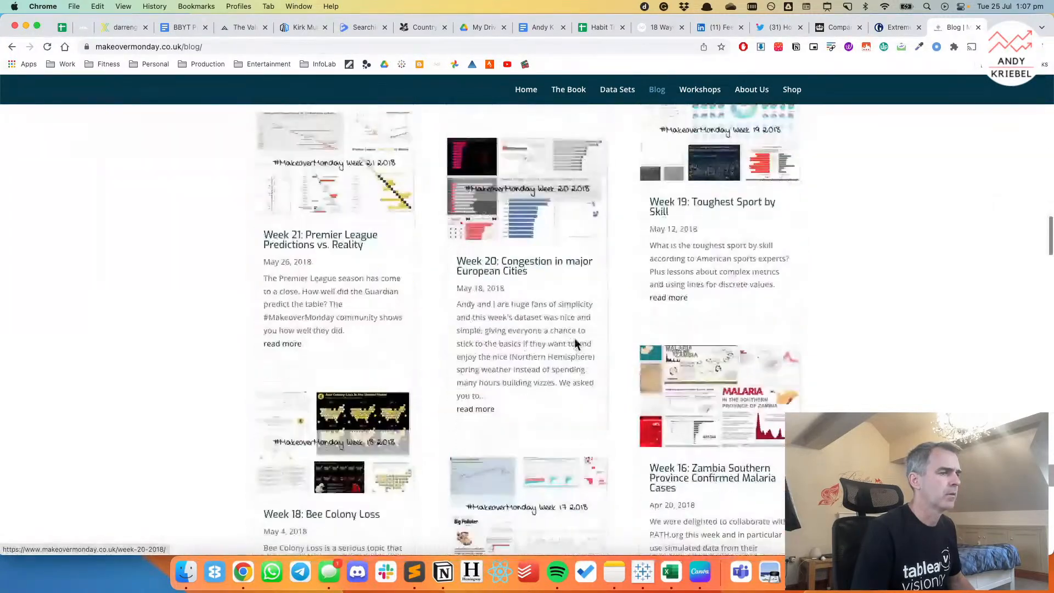
scroll(575, 345, down, 5)
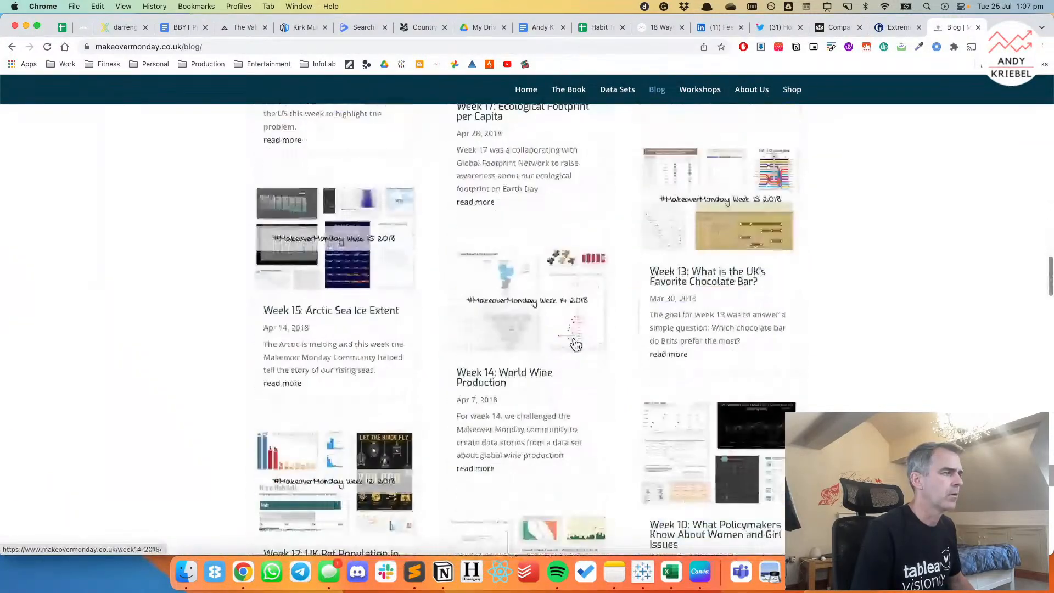
click(371, 307)
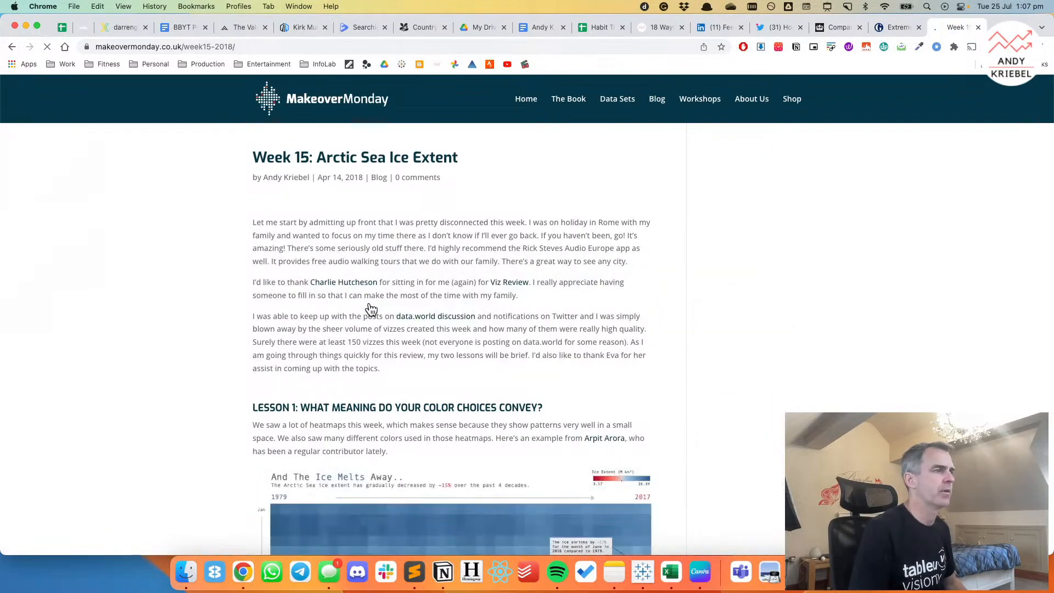
scroll(202, 323, down, 5)
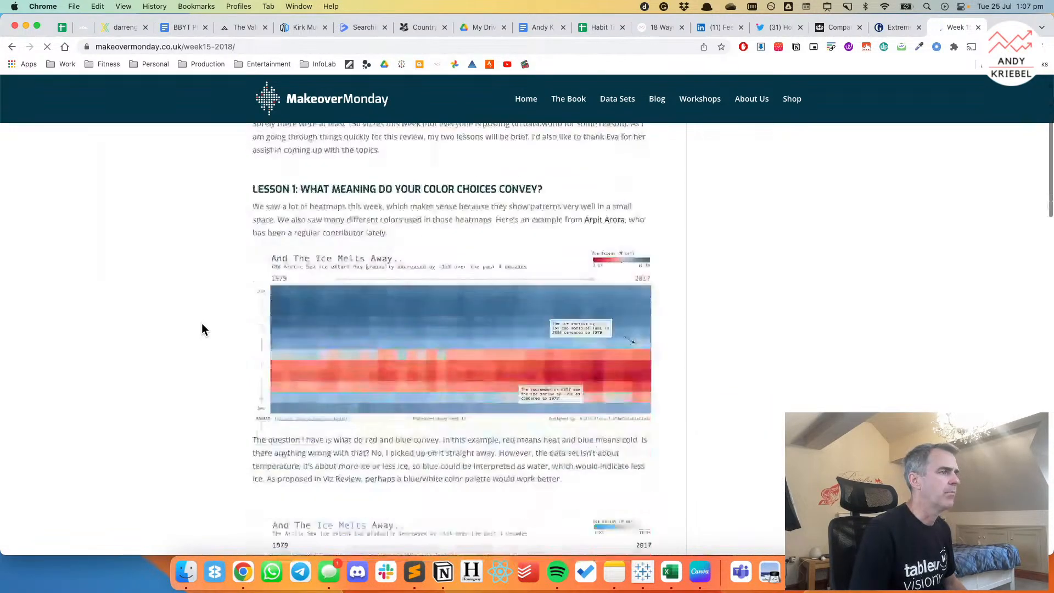
scroll(492, 311, up, 2)
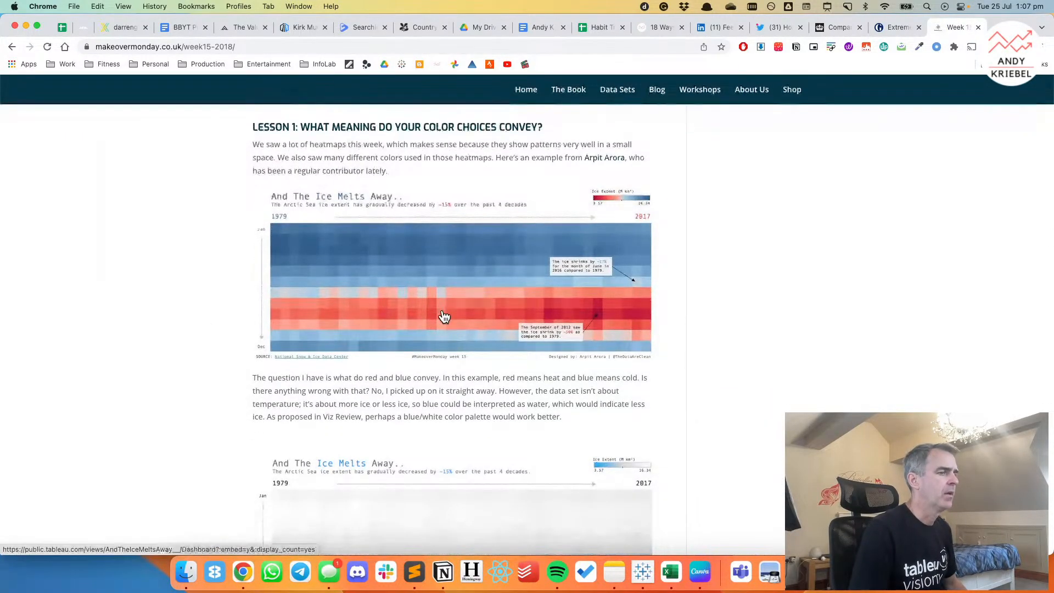
Switch to Tableau and filter the Sheet 3 heatmap to keep only the Northern Hemisphere.
click(643, 572)
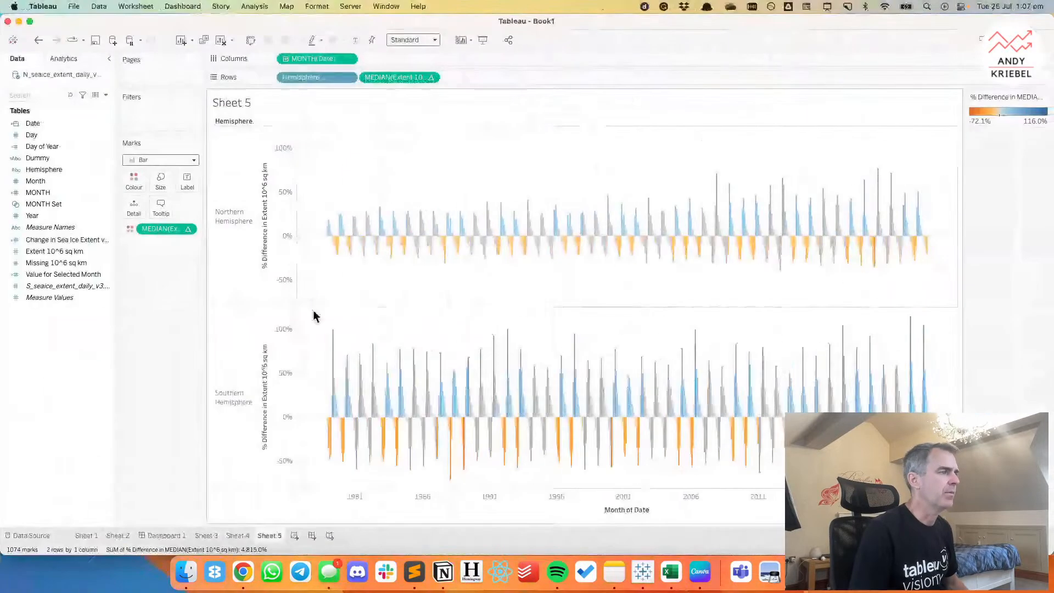
click(214, 535)
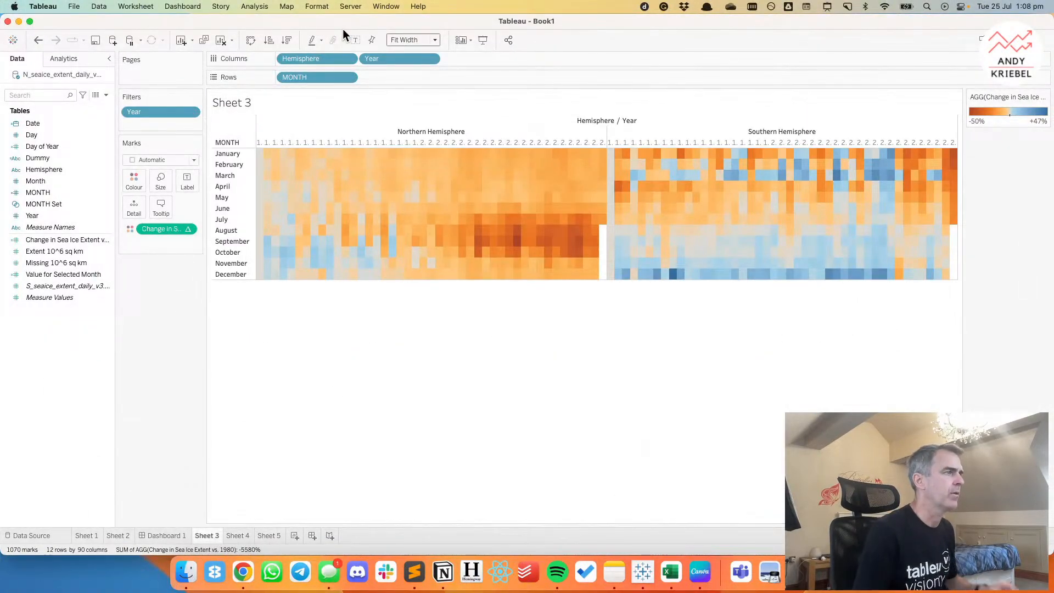
click(418, 132)
click(451, 148)
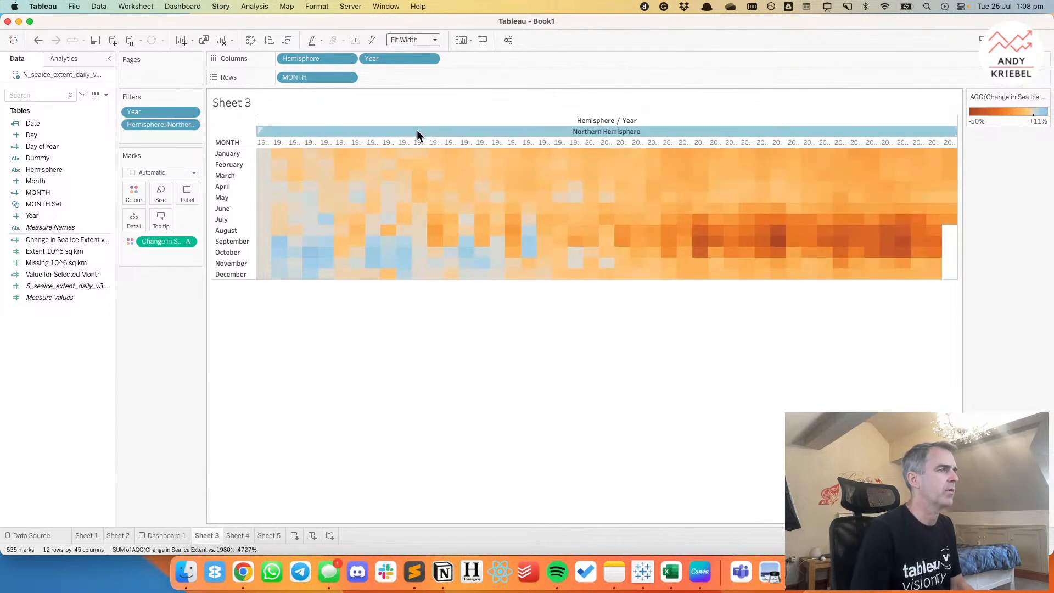
click(437, 305)
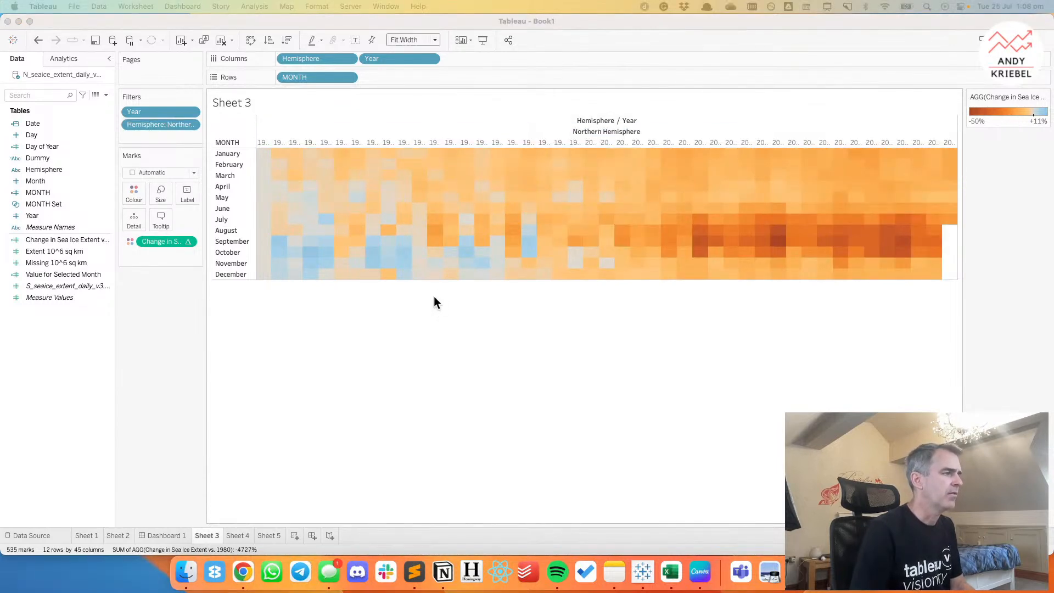
Return to the week 15 blog post in Chrome and examine the red-blue heatmap's measure, colour legend and redesigned version.
key(super+Tab)
key(super+Tab)
click(243, 572)
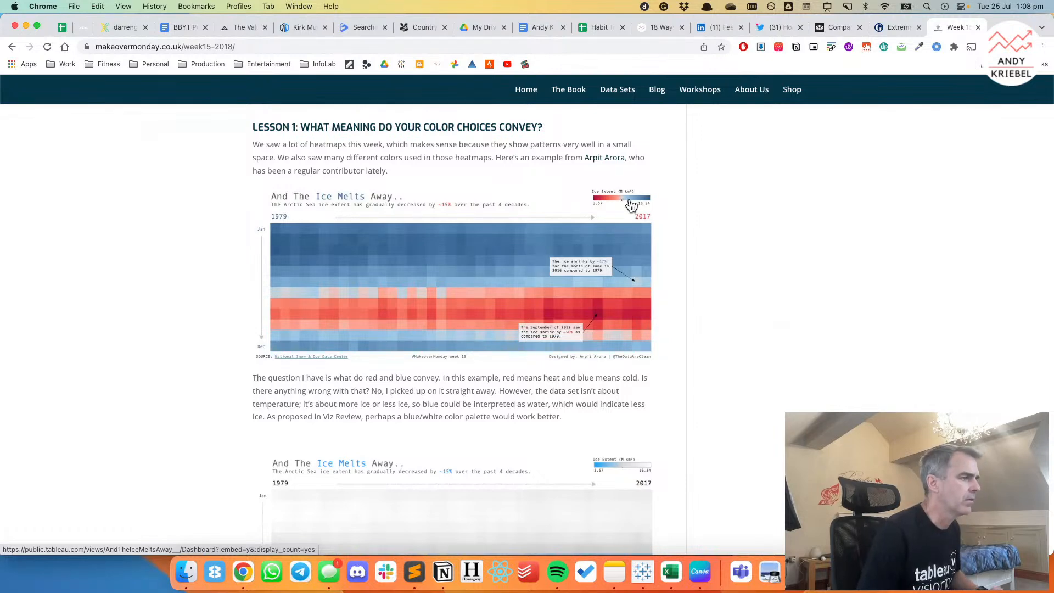
scroll(686, 428, down, 5)
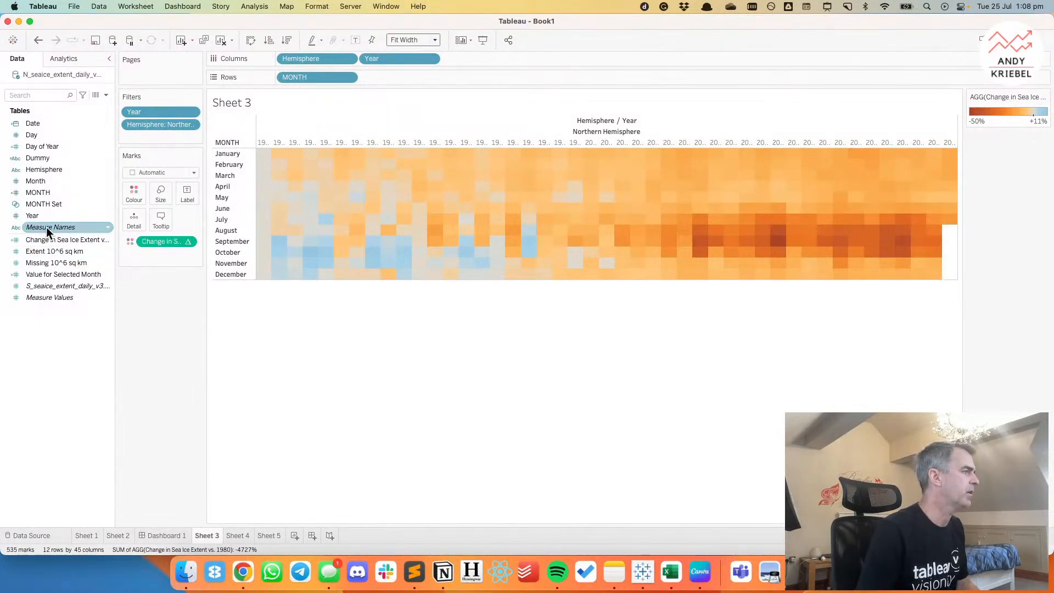
In Tableau, replace the heatmap's colour measure with median Extent 10^6 sq km and choose stepped colour with 2 steps.
drag(43, 251, 153, 242)
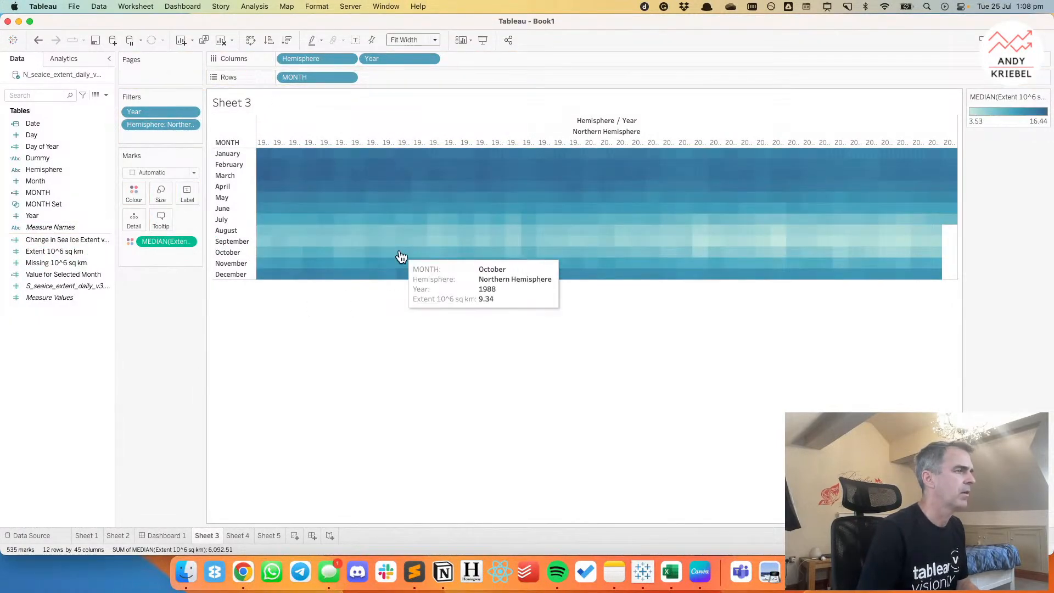
double_click(1008, 123)
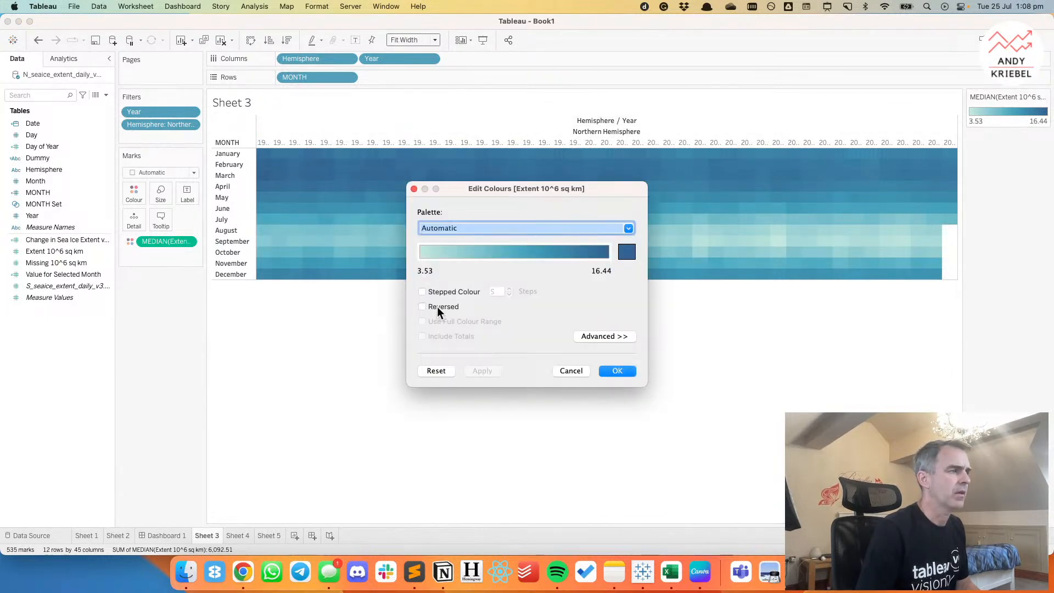
click(509, 295)
click(509, 294)
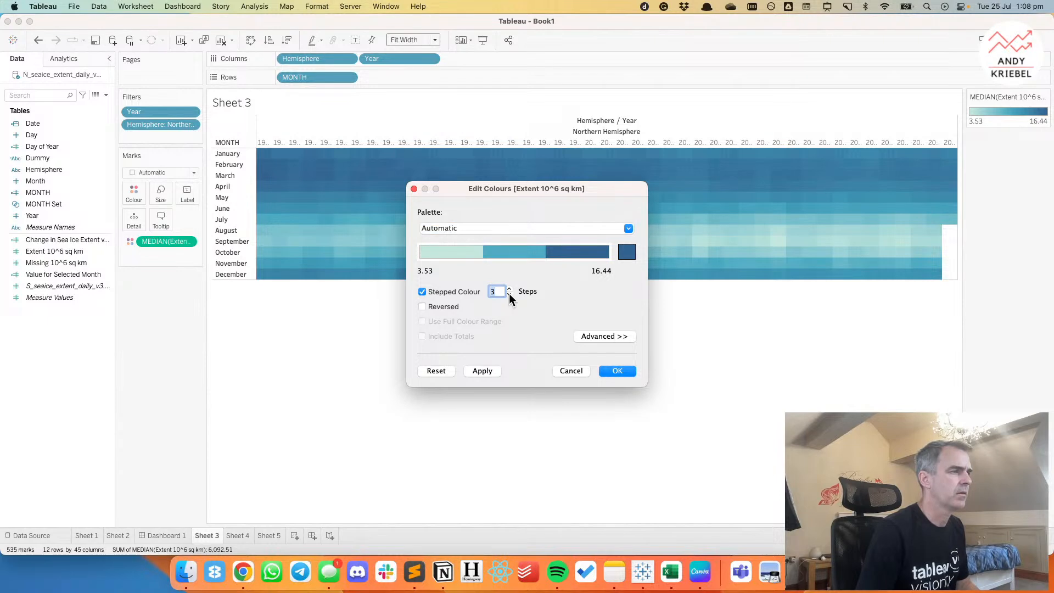
click(509, 293)
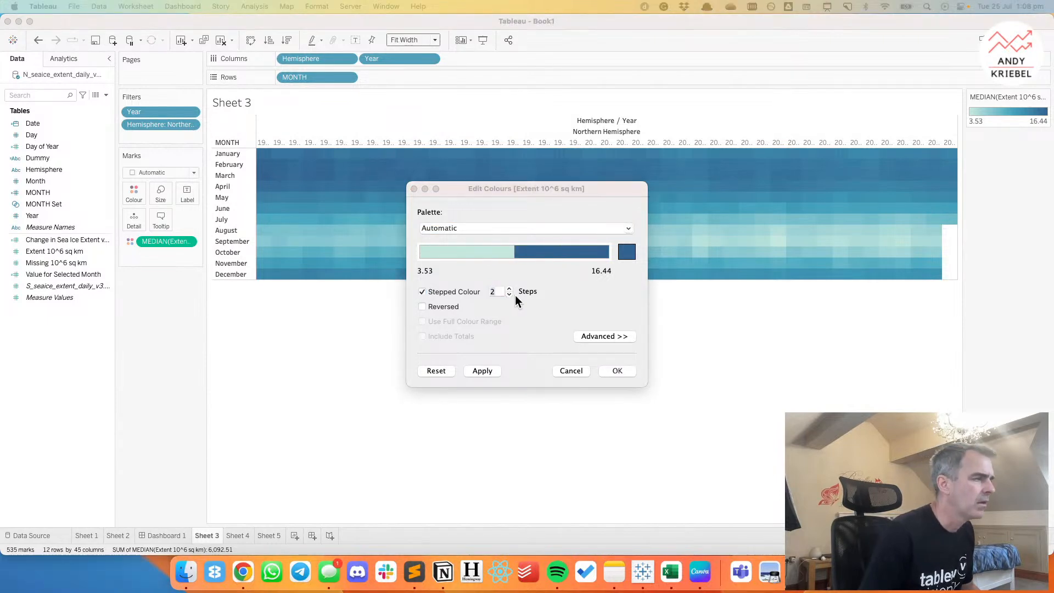
Check the blue-white heatmap's colour legend in the Chrome blog post and return to Tableau's colour settings.
click(241, 574)
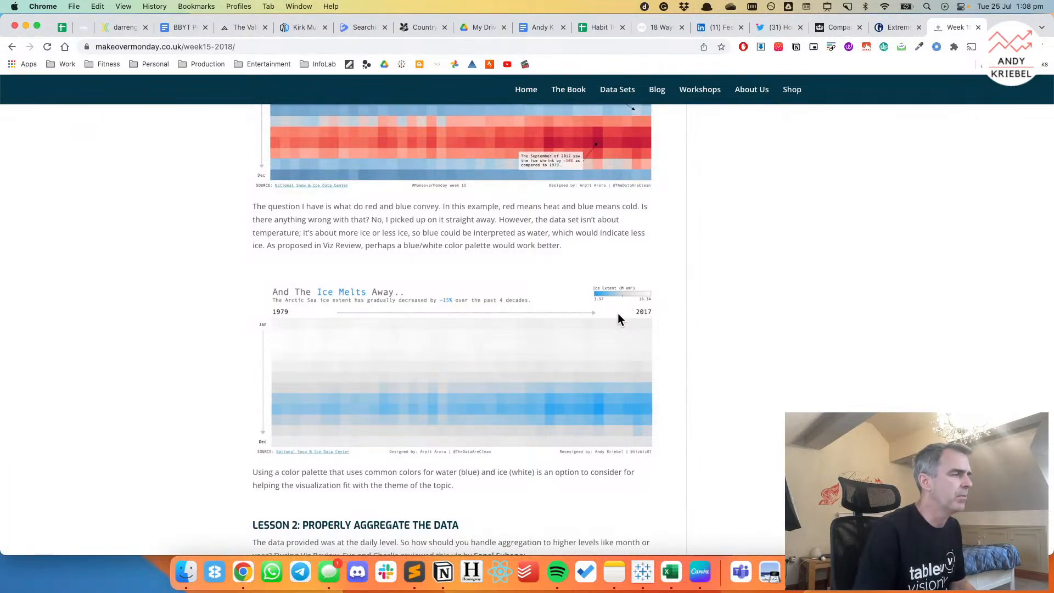
key(super+Tab)
click(257, 328)
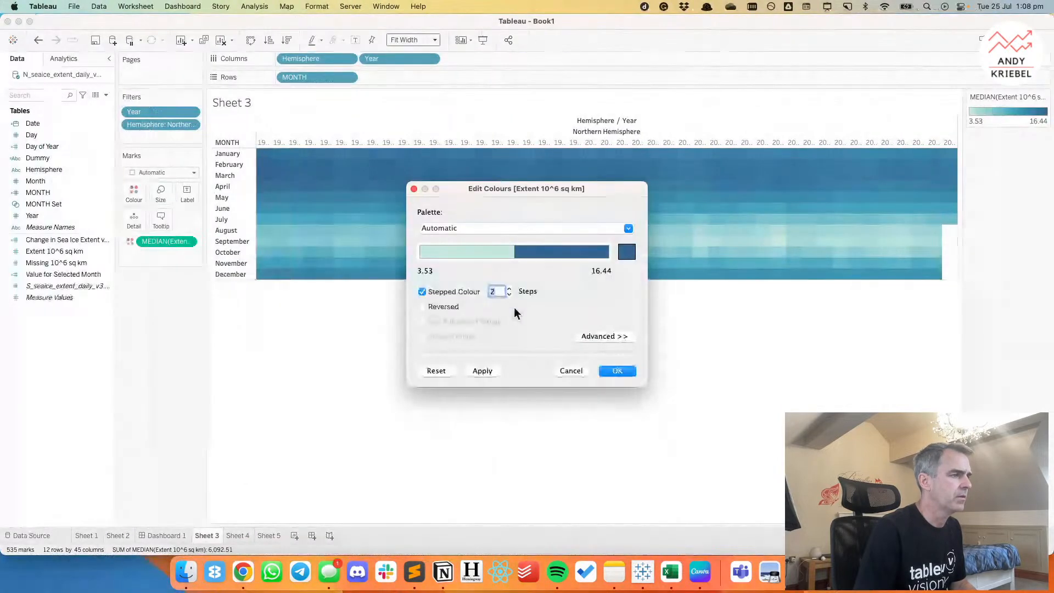
Centre the two-step colour scale, choose the Red-Blue Diverging palette and reverse it.
click(603, 336)
click(422, 397)
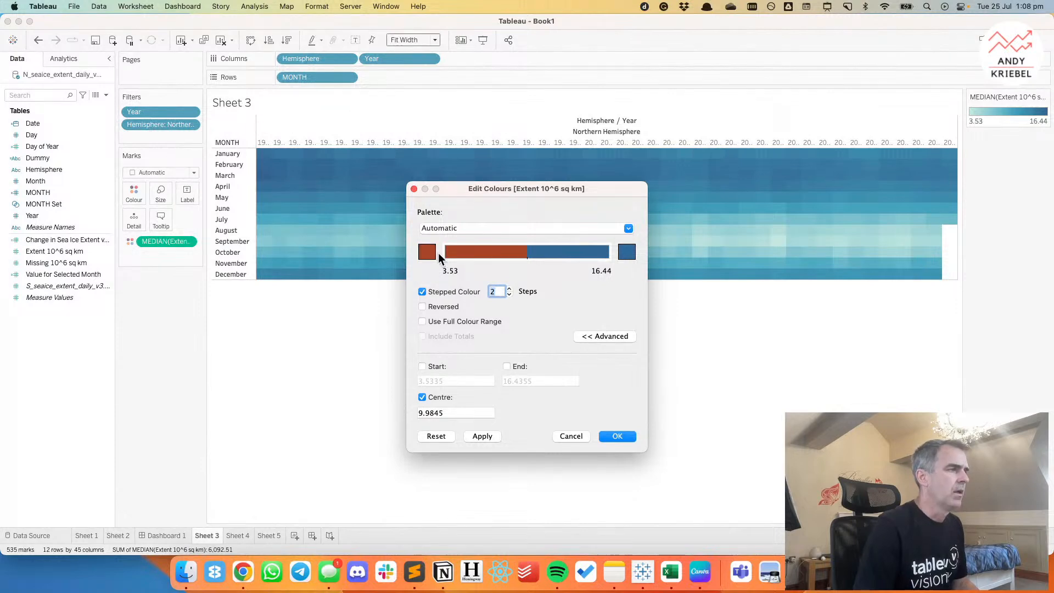
click(458, 229)
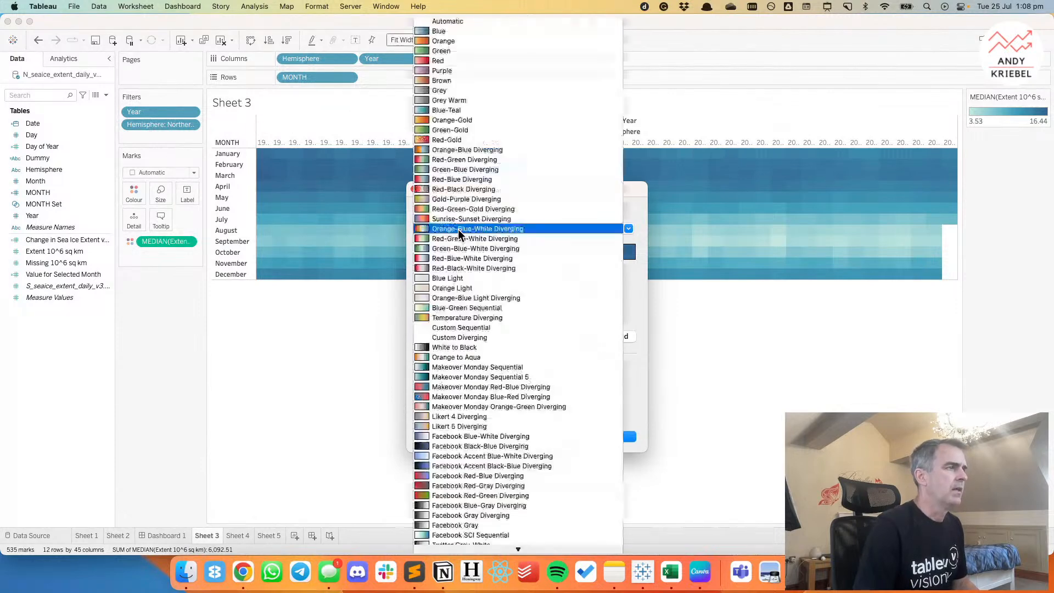
click(489, 181)
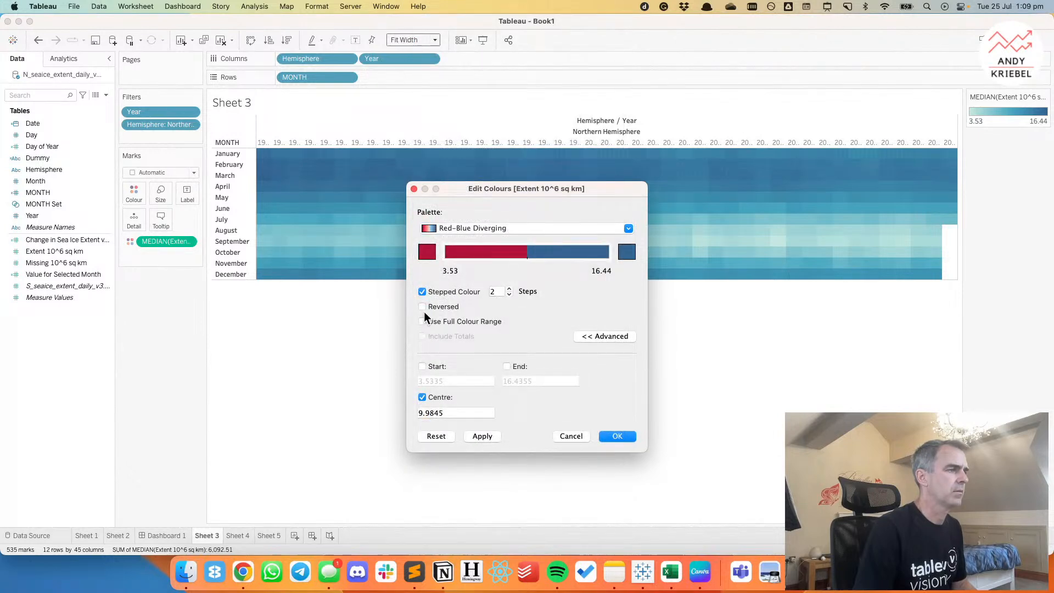
click(423, 307)
Set the scale's low-end colour to bright blue and its high-end colour to bright red, and apply them to the heatmap.
click(427, 251)
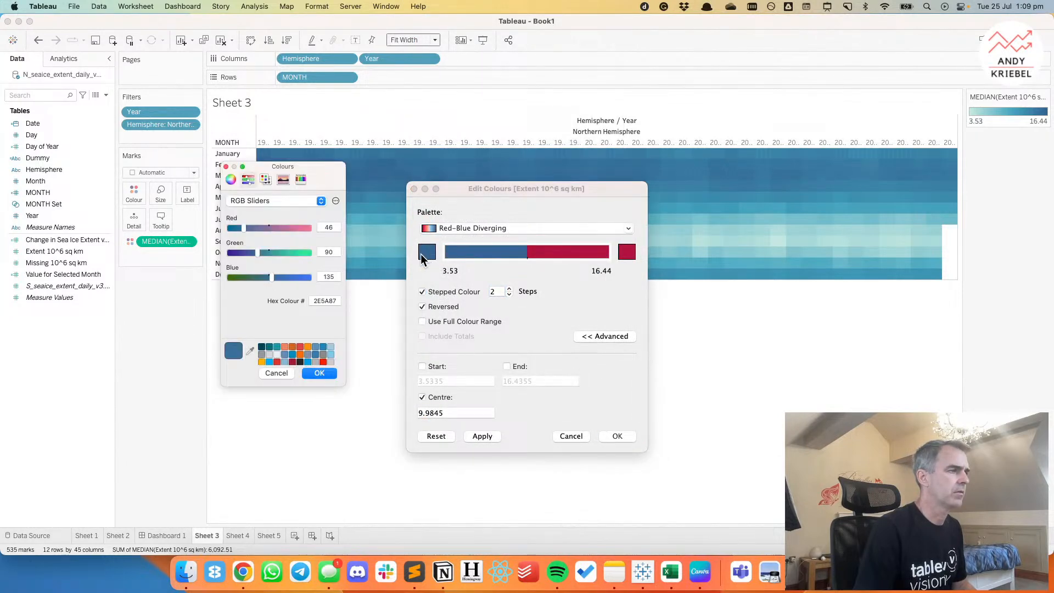
click(268, 361)
click(318, 372)
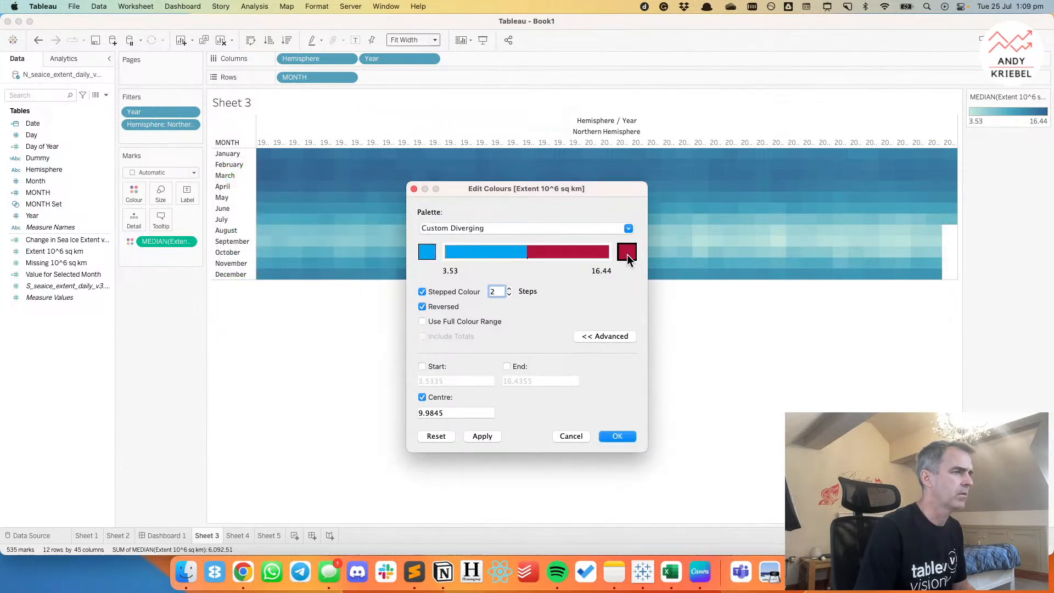
click(627, 253)
click(324, 362)
click(321, 374)
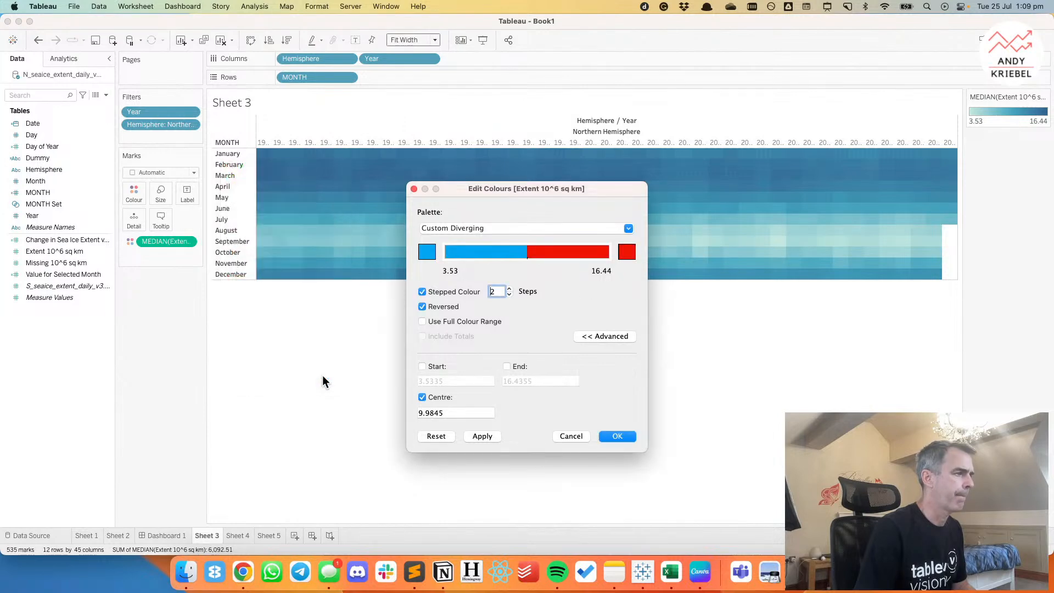
click(614, 436)
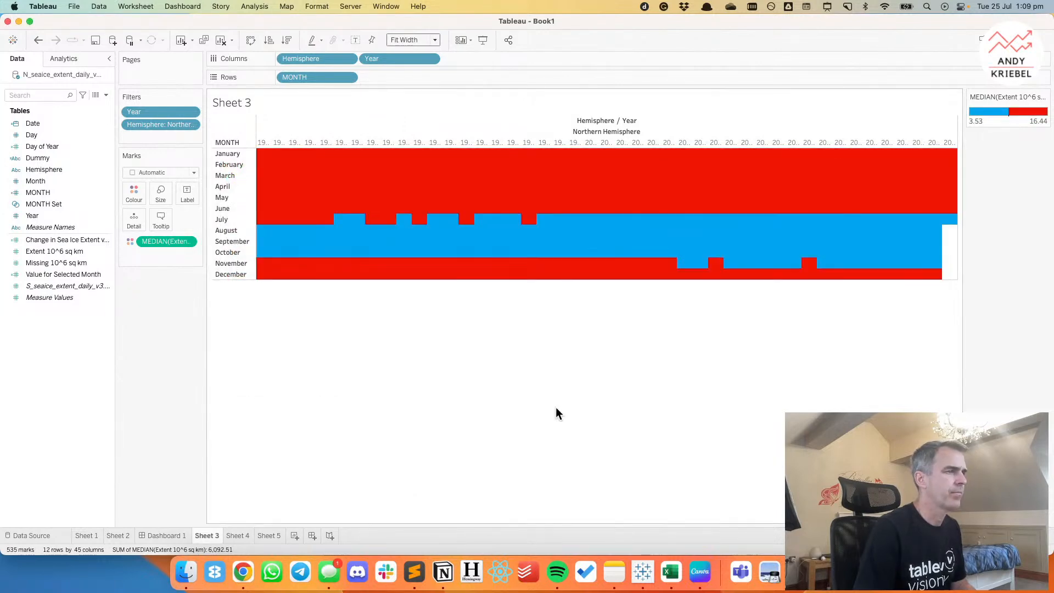
Switch the heatmap from stepped to continuous colour and turn off the reversal so low extents are red and high extents blue.
key(super+Tab)
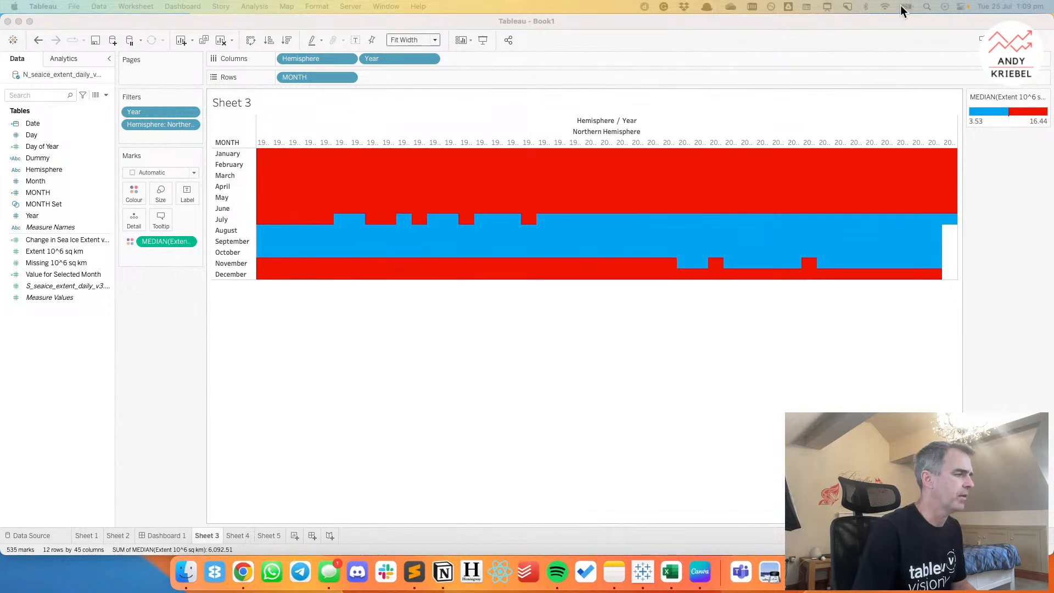
click(1004, 127)
double_click(1004, 128)
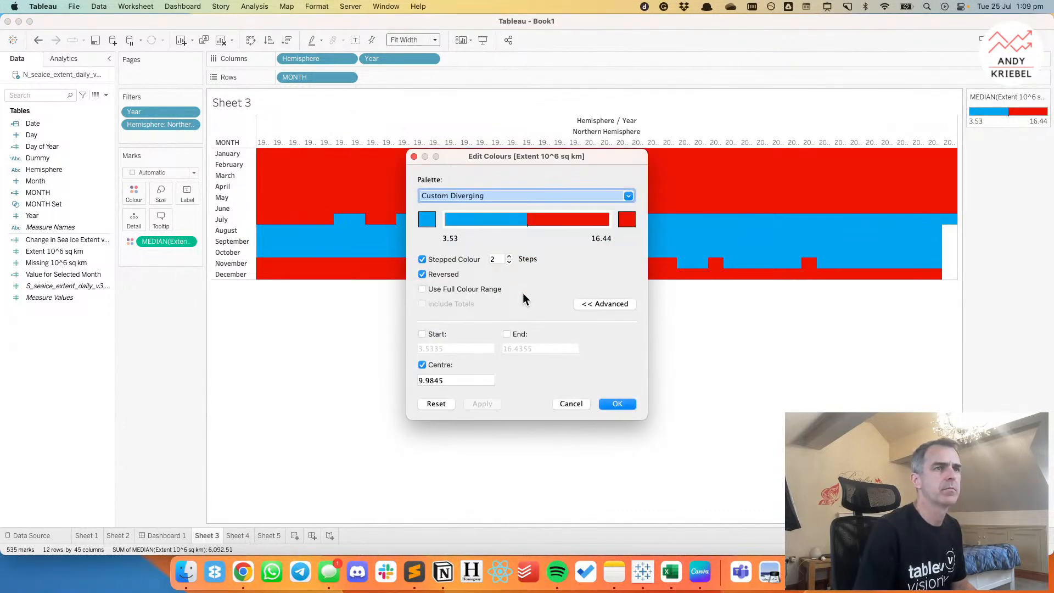
click(422, 260)
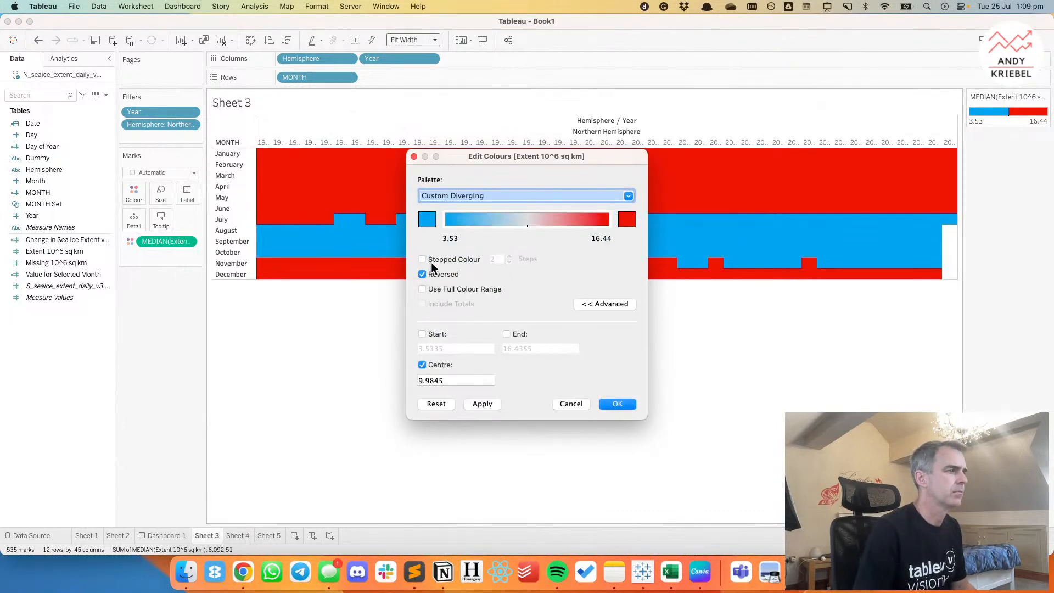
click(617, 404)
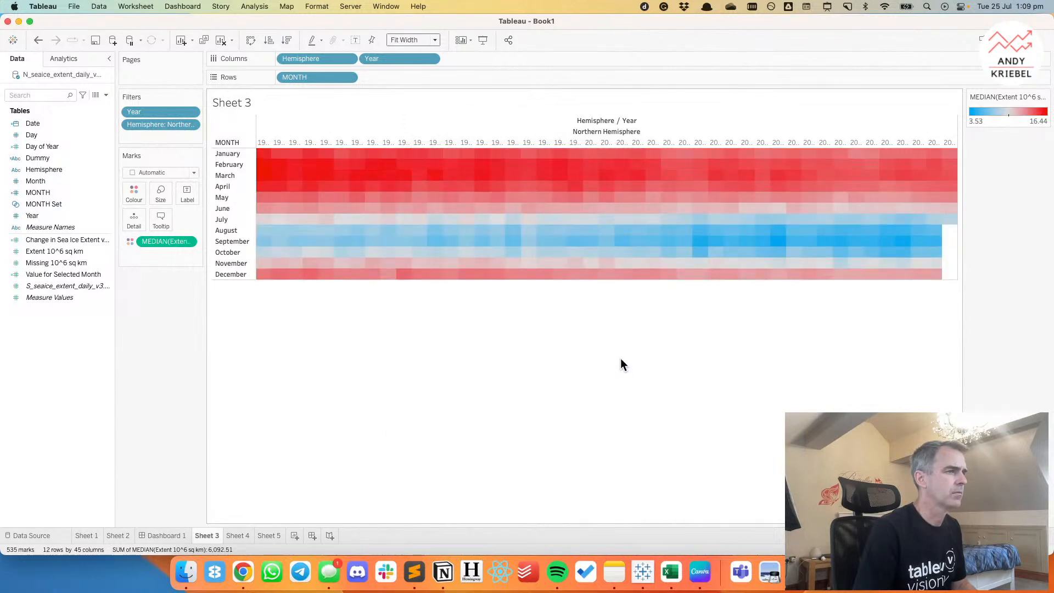
double_click(990, 122)
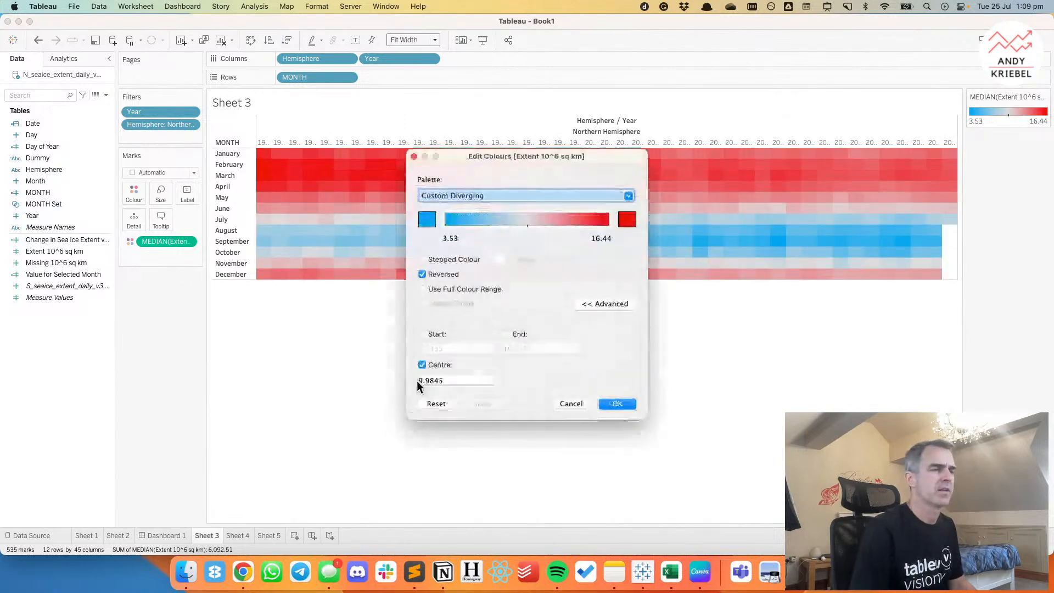
click(423, 274)
click(616, 403)
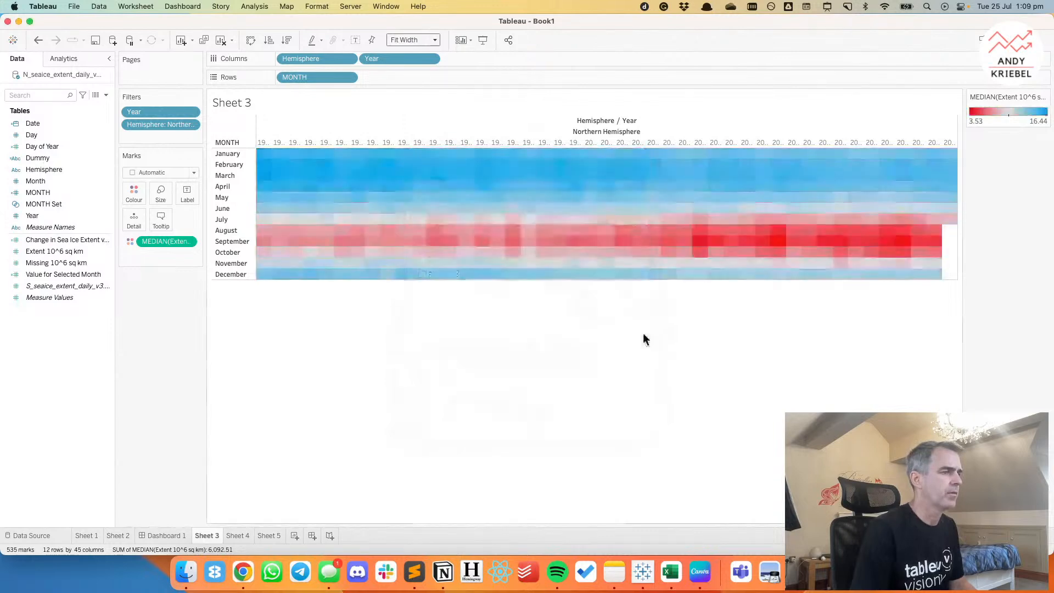
Check the week 15 blog heatmaps in Chrome, return to Tableau and duplicate Sheet 3.
key(super+Tab)
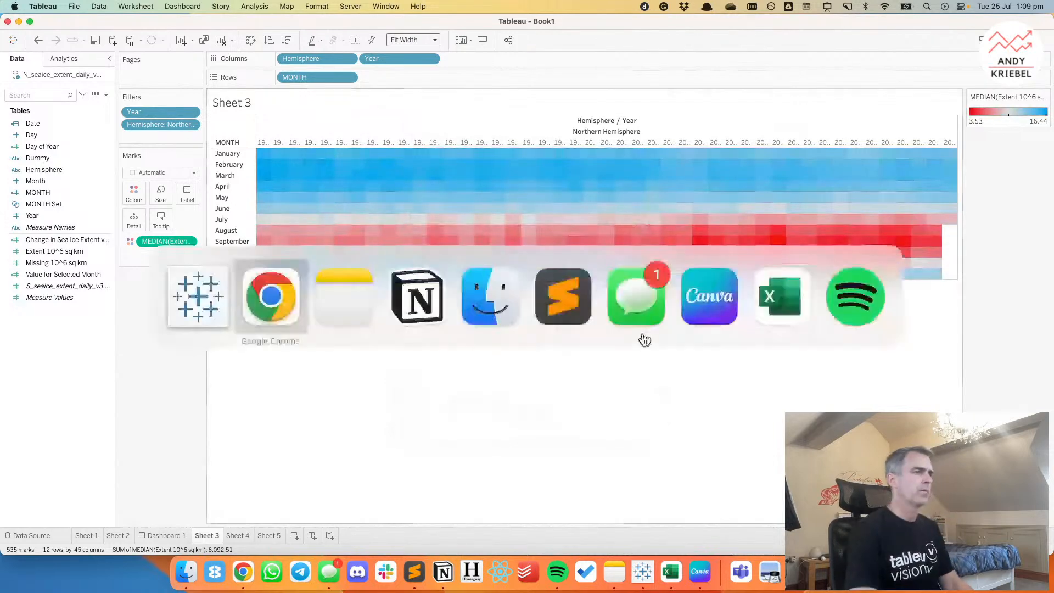
click(240, 581)
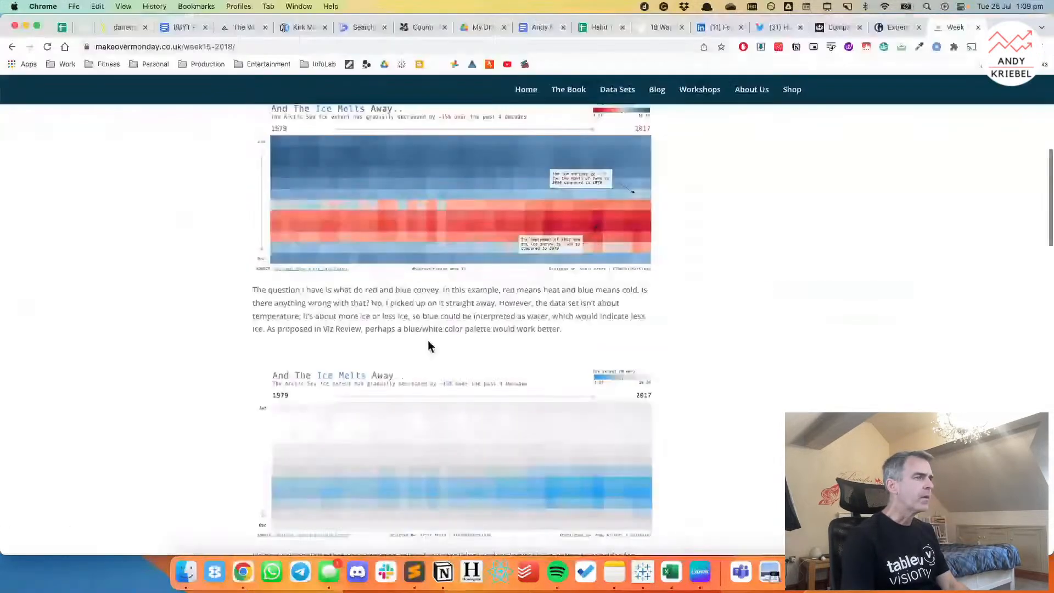
key(super+Tab)
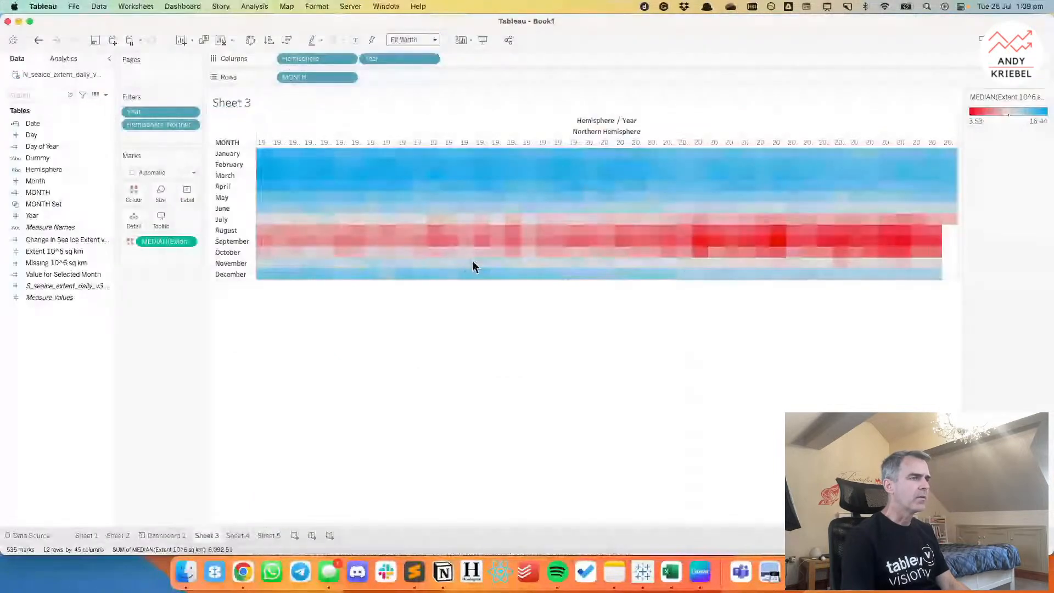
right_click(212, 536)
click(236, 439)
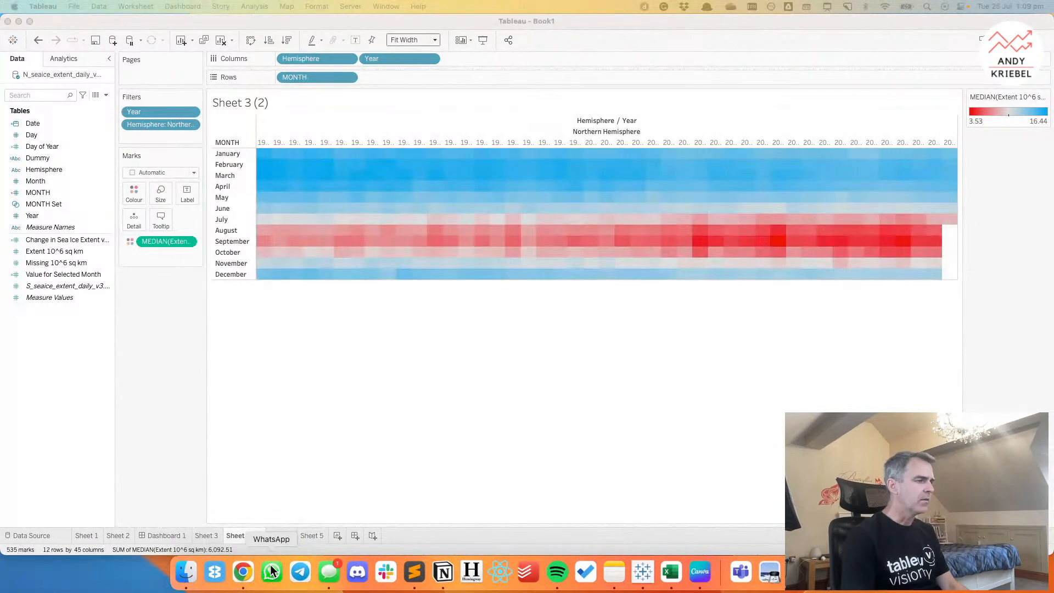
Switch to Chrome to examine the blog's blue-white heatmap and its colour legend, and return to Tableau.
click(243, 572)
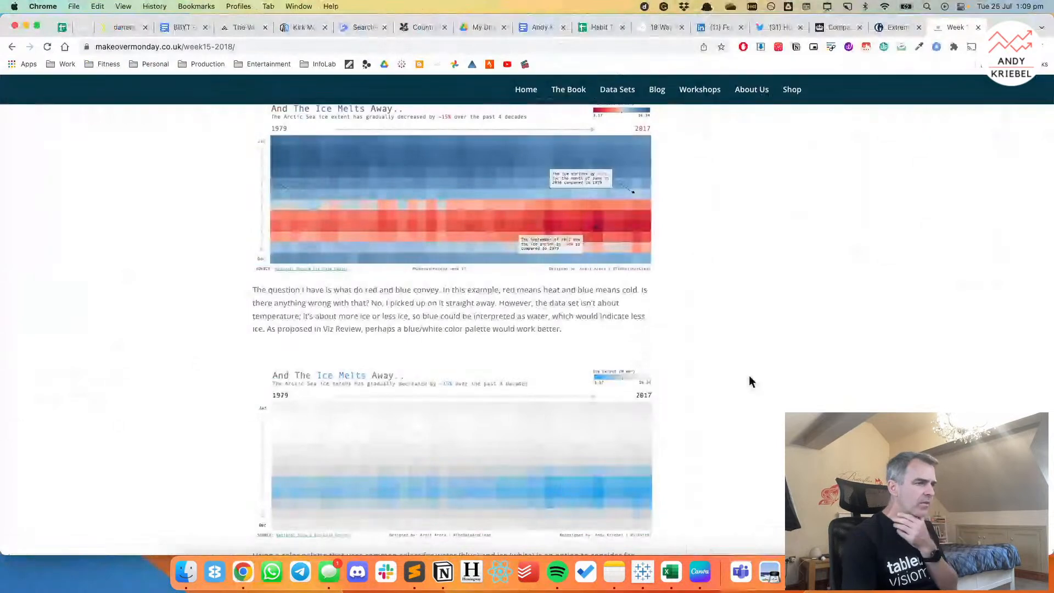
scroll(751, 380, down, 1)
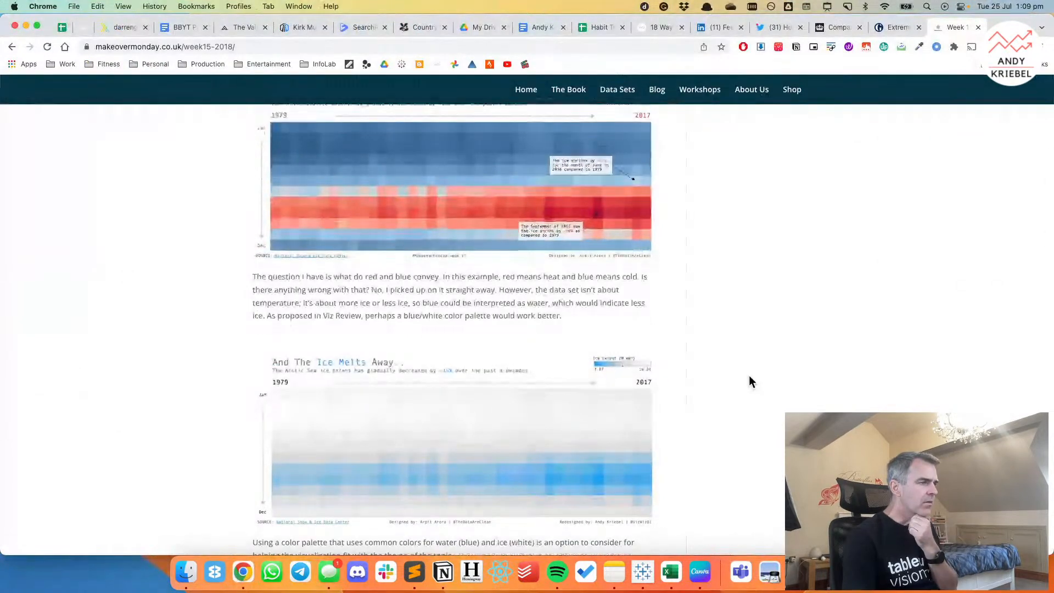
scroll(751, 382, down, 5)
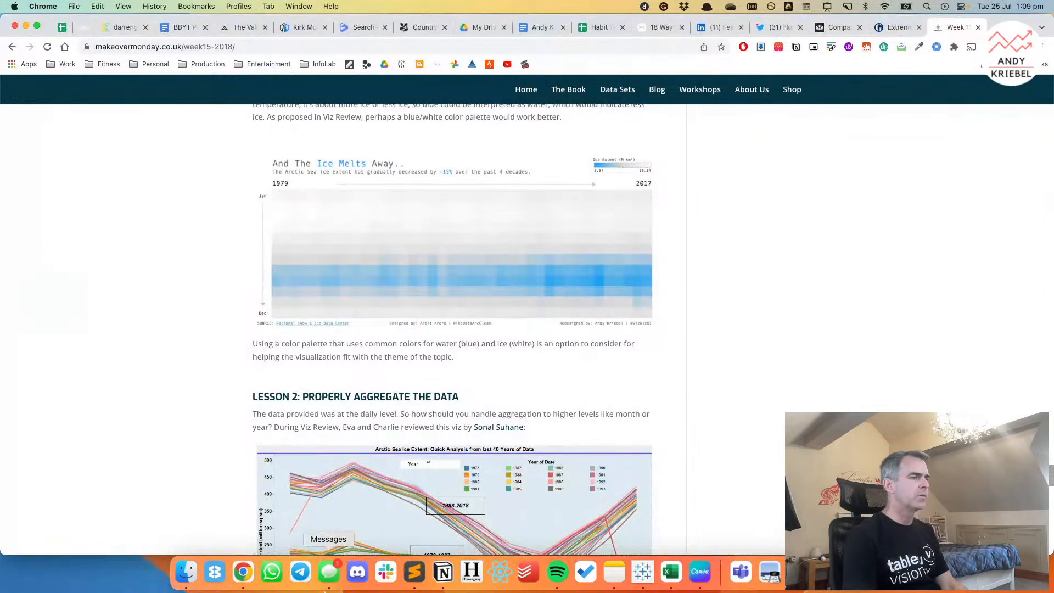
click(643, 573)
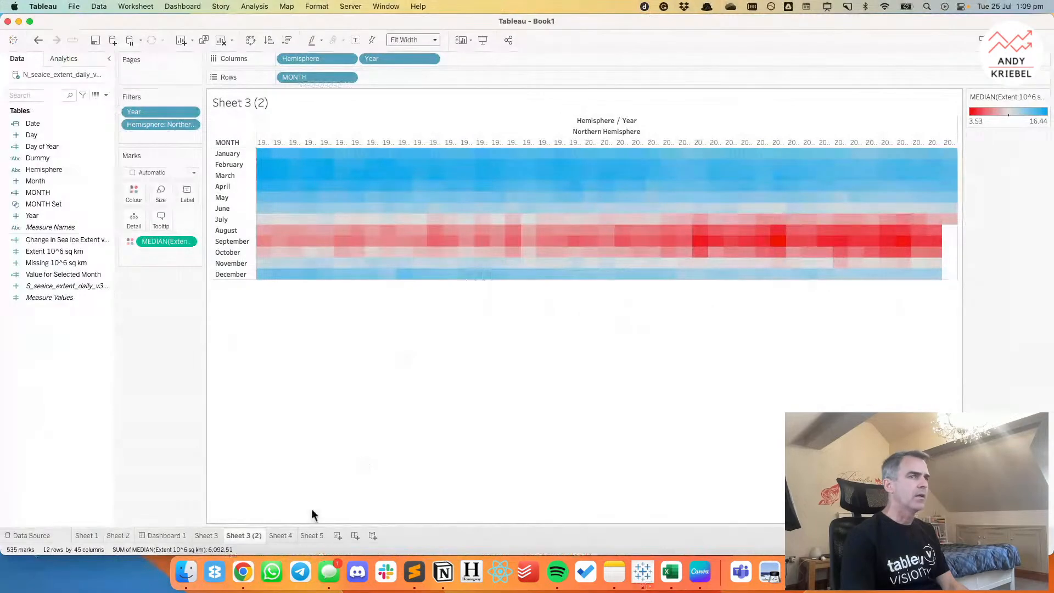
Recolour Sheet 3 (2) with bright blue at the low end and light grey at the high end, and compare it with Sheet 3.
double_click(999, 119)
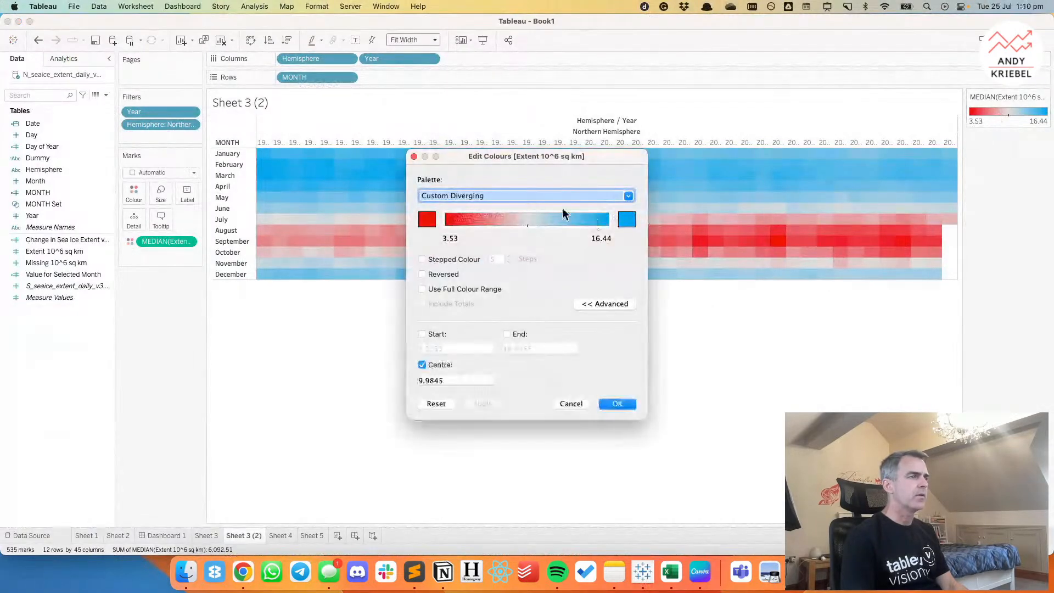
click(424, 222)
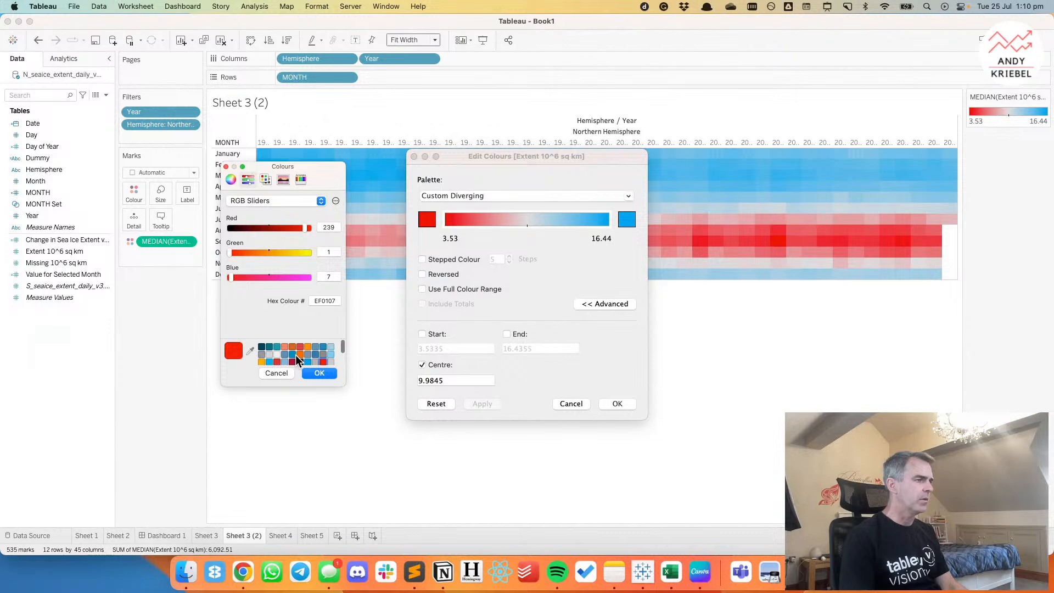
click(271, 361)
click(319, 373)
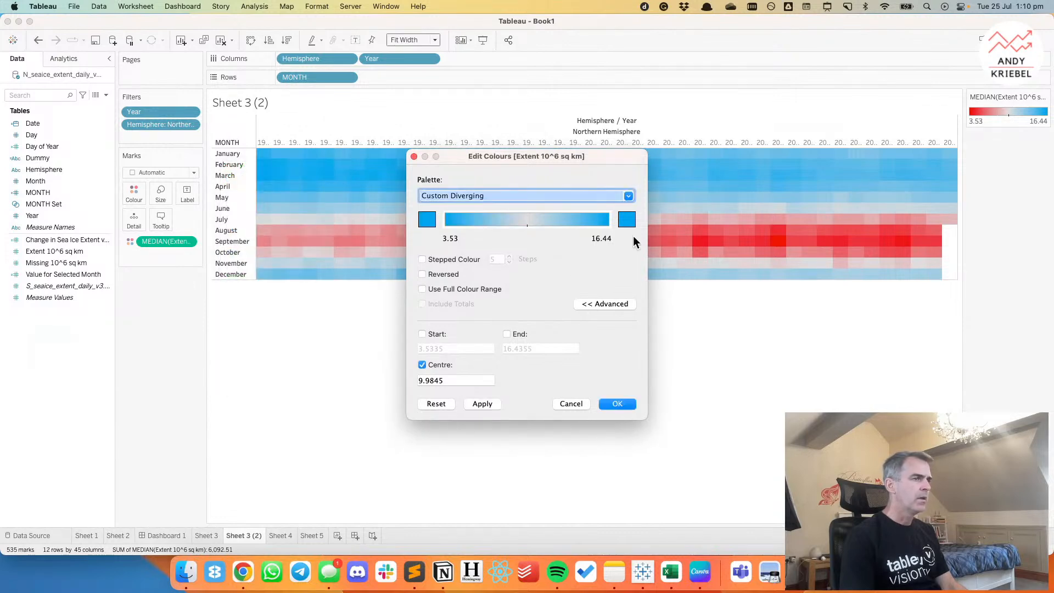
click(628, 220)
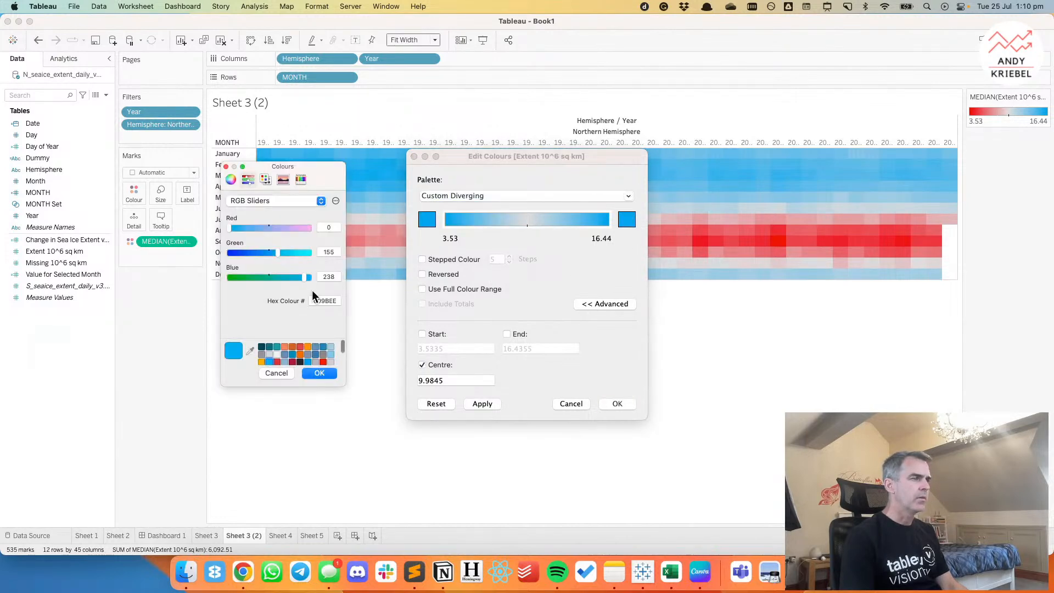
click(331, 362)
click(319, 373)
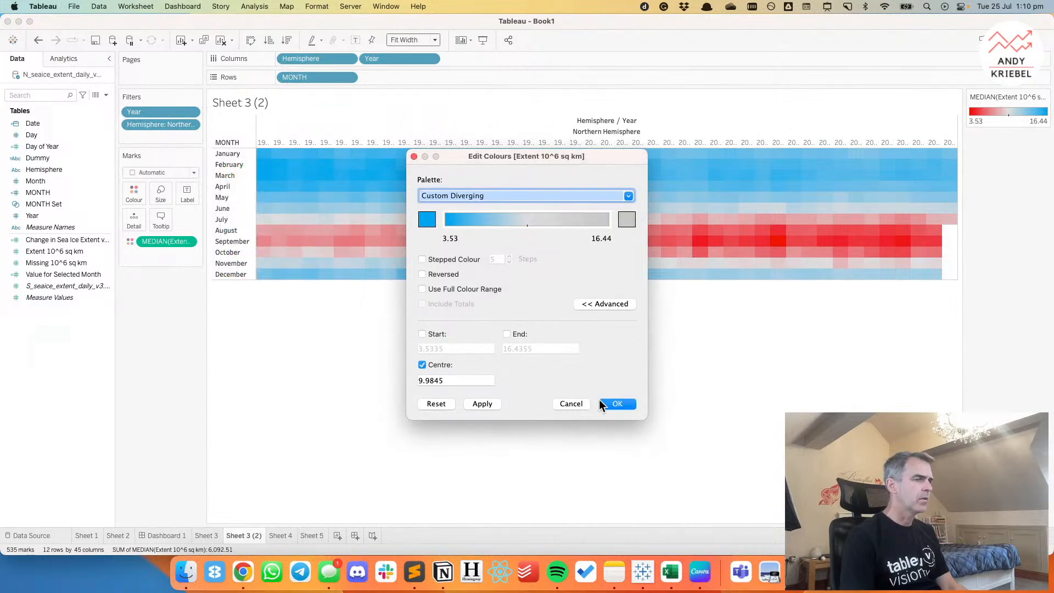
click(624, 404)
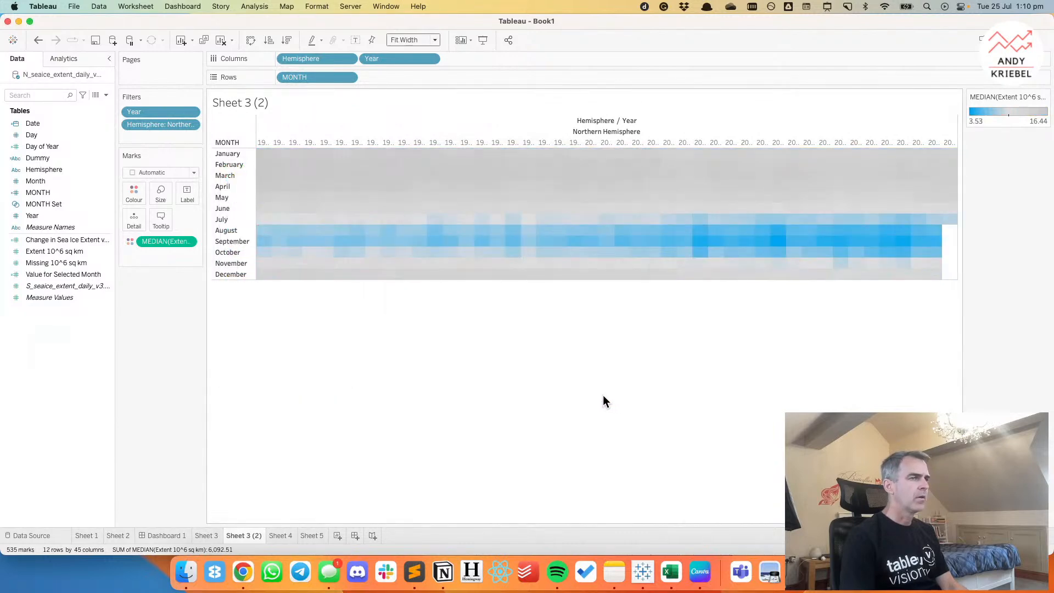
click(206, 535)
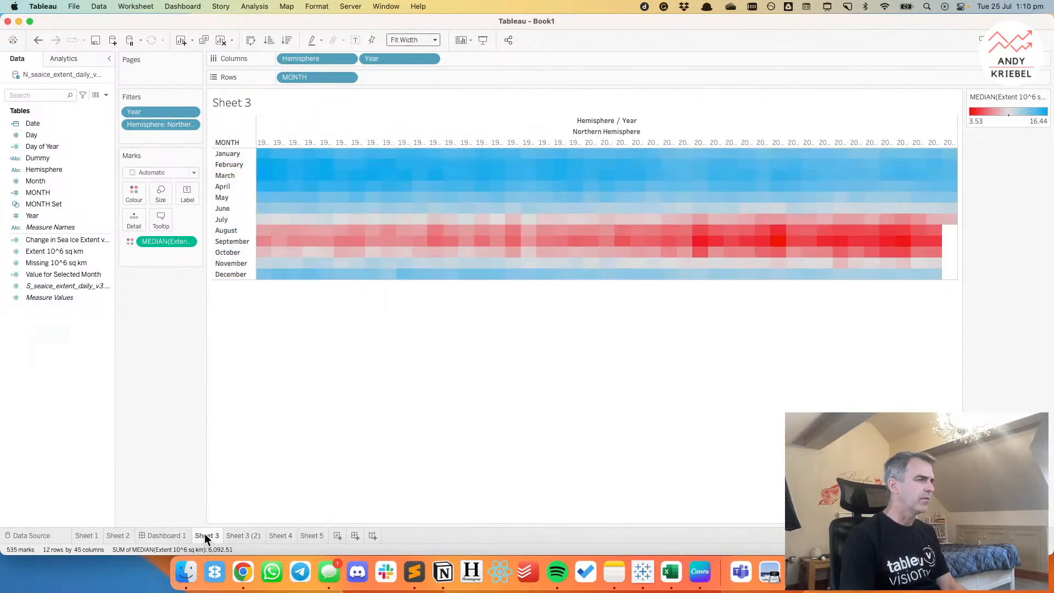
click(242, 536)
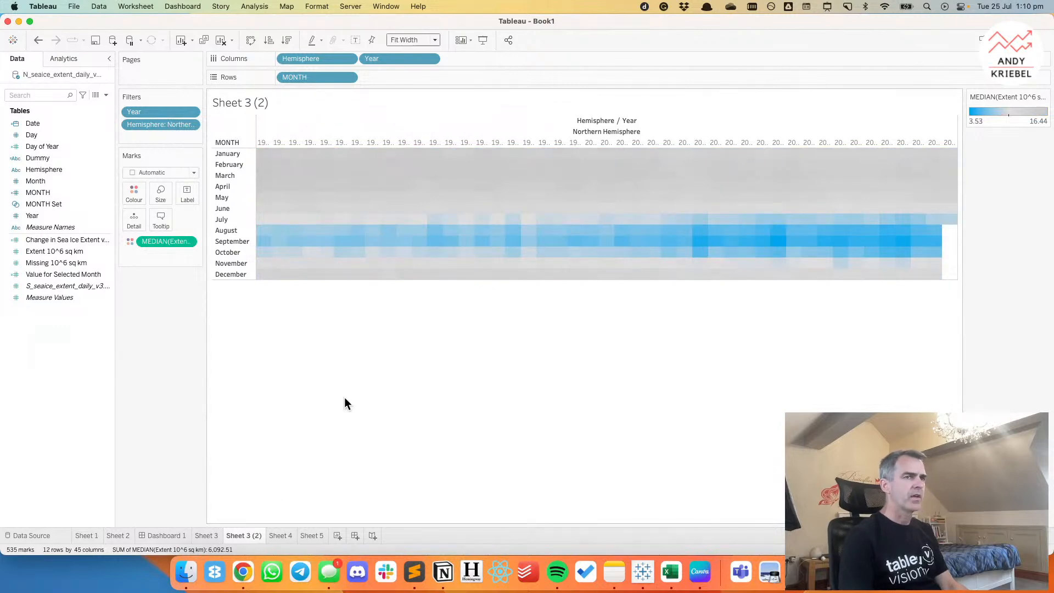
In the Chrome blog post, examine the data aggregation lesson, the redesigned line chart and the Favorites gallery.
click(244, 573)
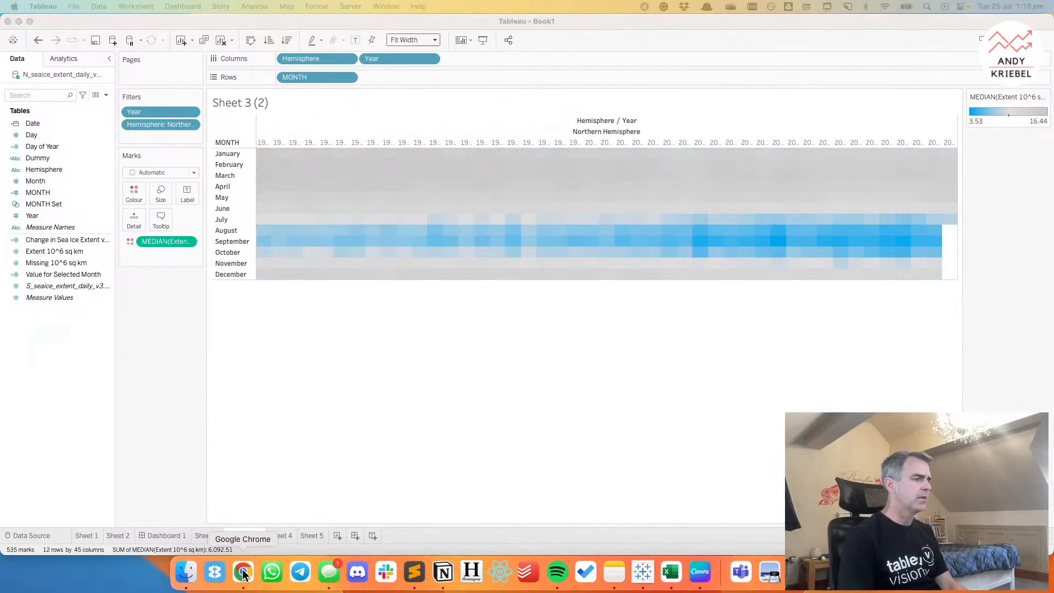
scroll(394, 367, down, 6)
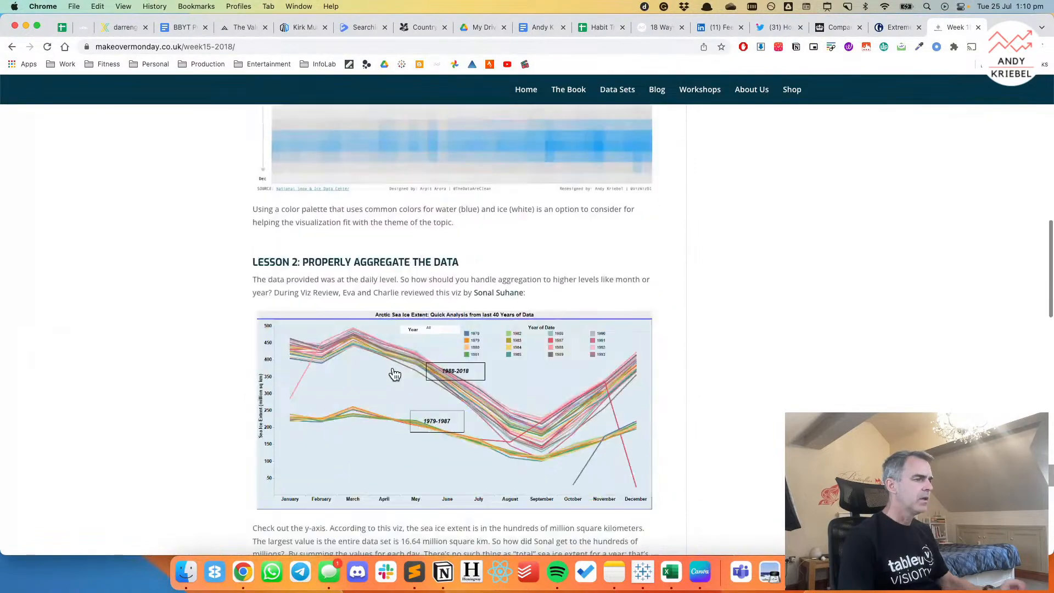
scroll(393, 367, down, 10)
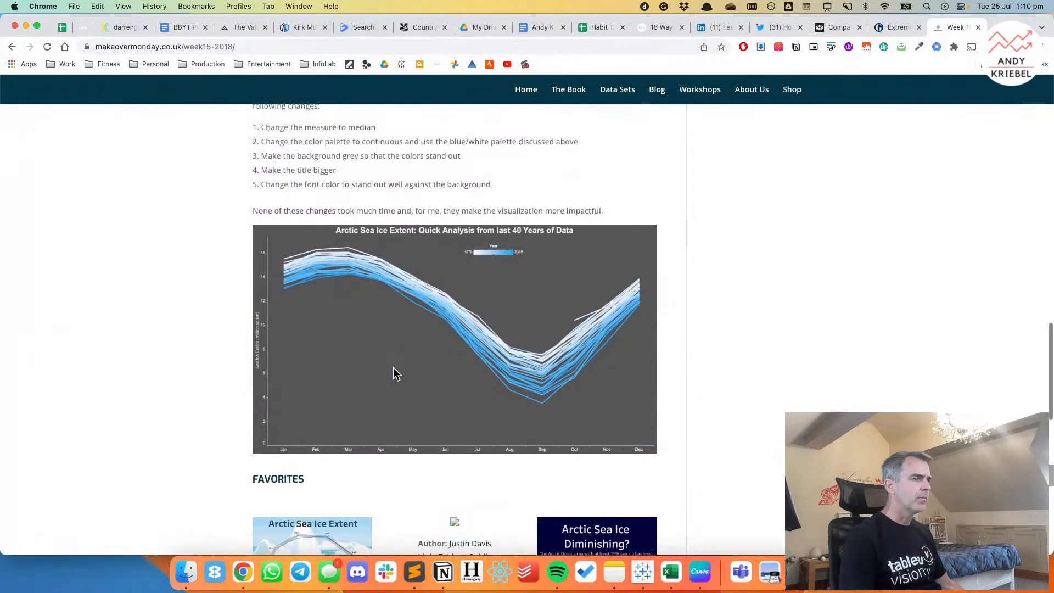
scroll(393, 374, down, 8)
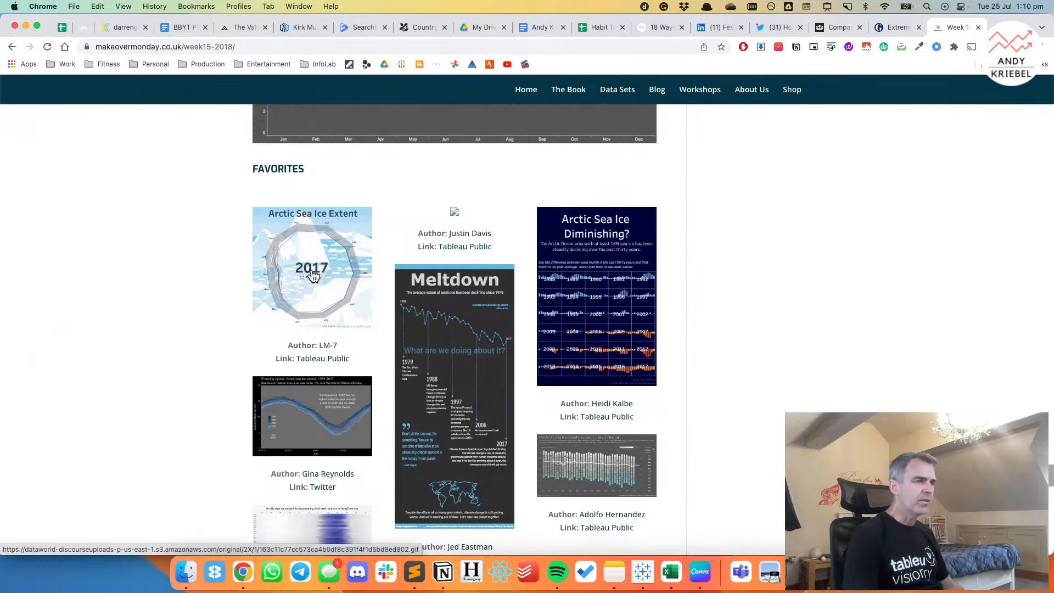
scroll(314, 275, down, 2)
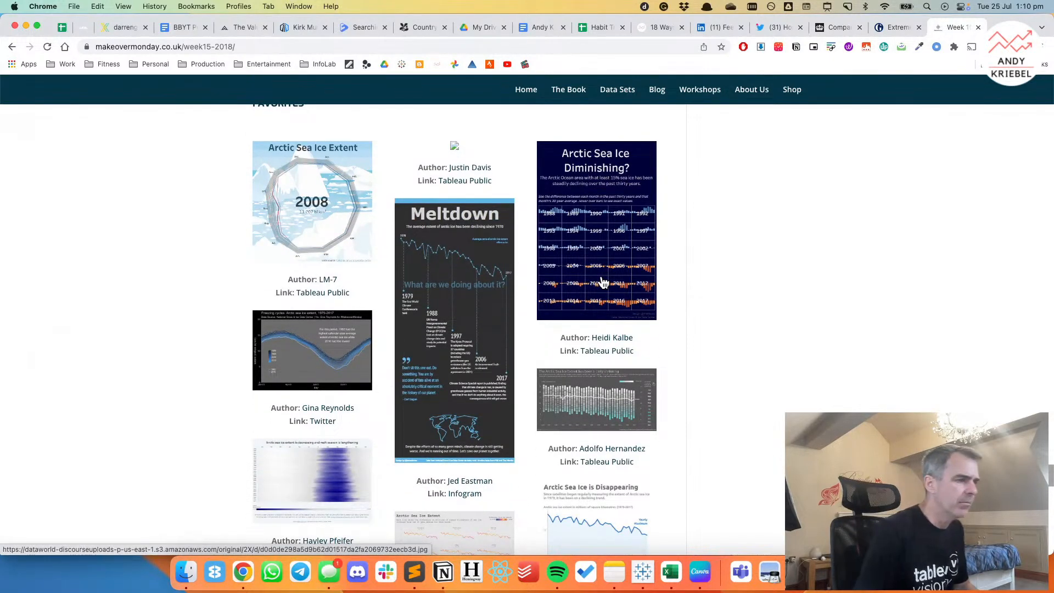
scroll(603, 283, down, 5)
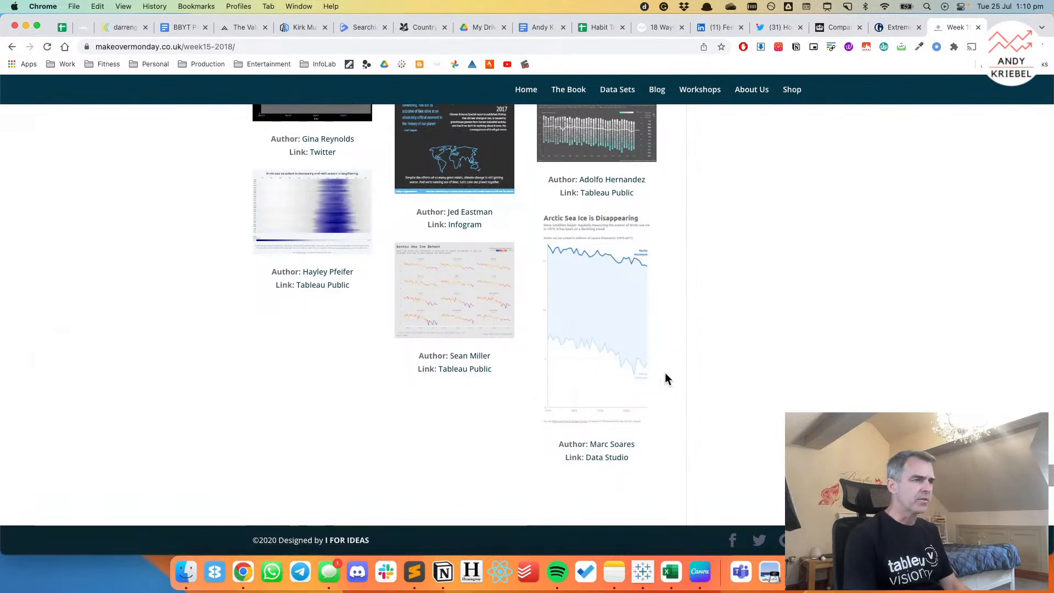
Switch to Tableau and add a new worksheet after Sheet 5.
click(643, 571)
click(309, 537)
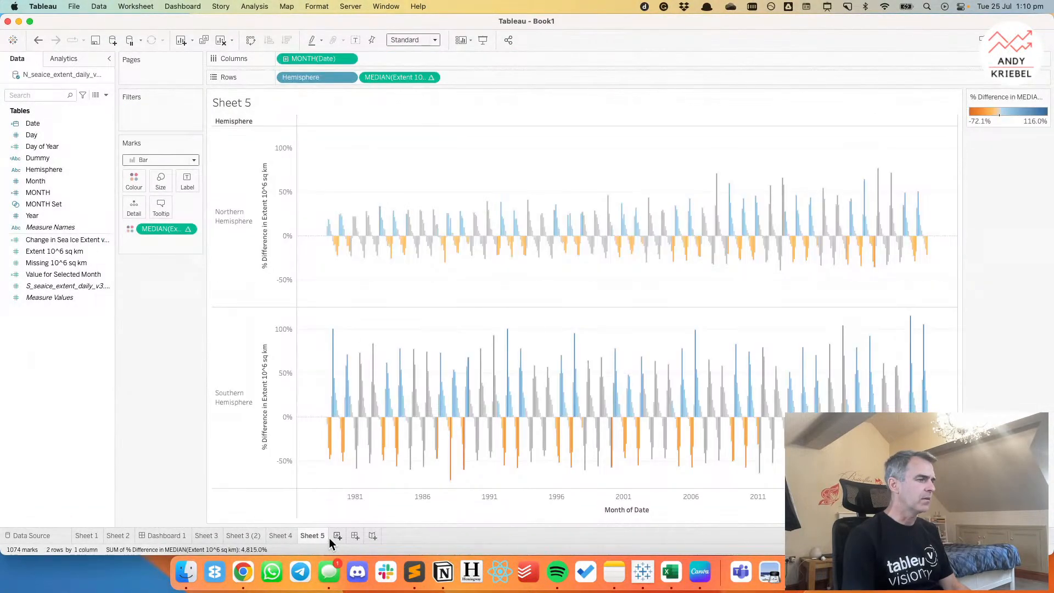
click(338, 536)
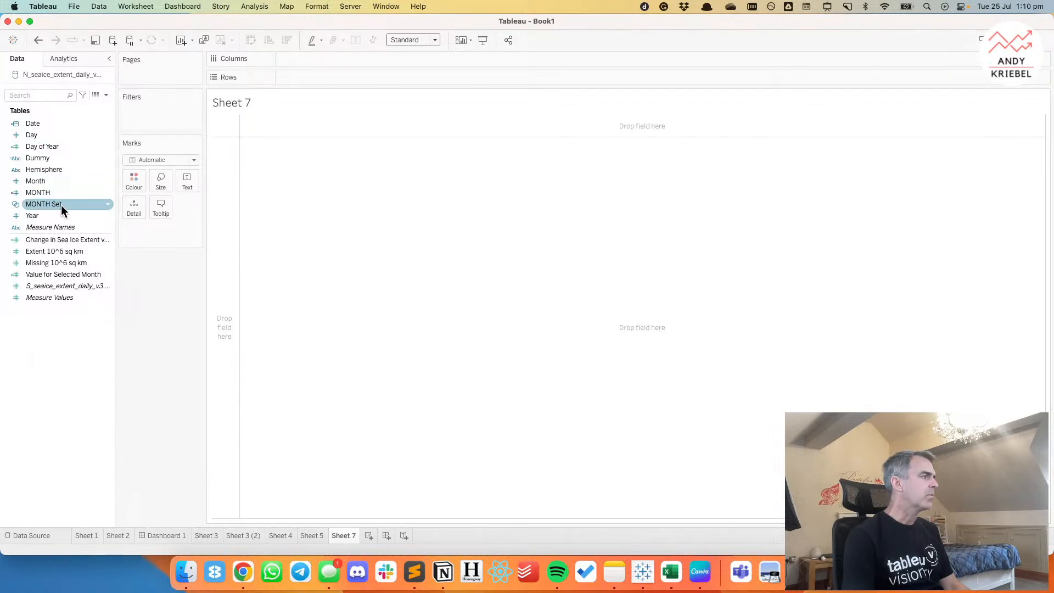
Place Year on Columns of Sheet 7 as a continuous dimension and fit the sheet to Entire View.
drag(61, 214, 354, 59)
click(407, 40)
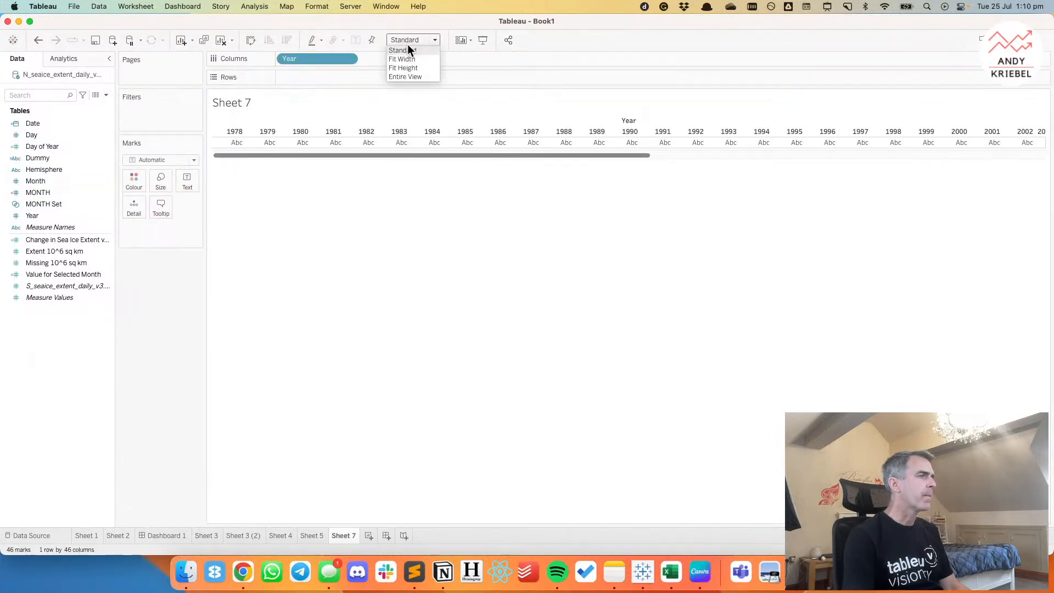
click(409, 77)
click(348, 59)
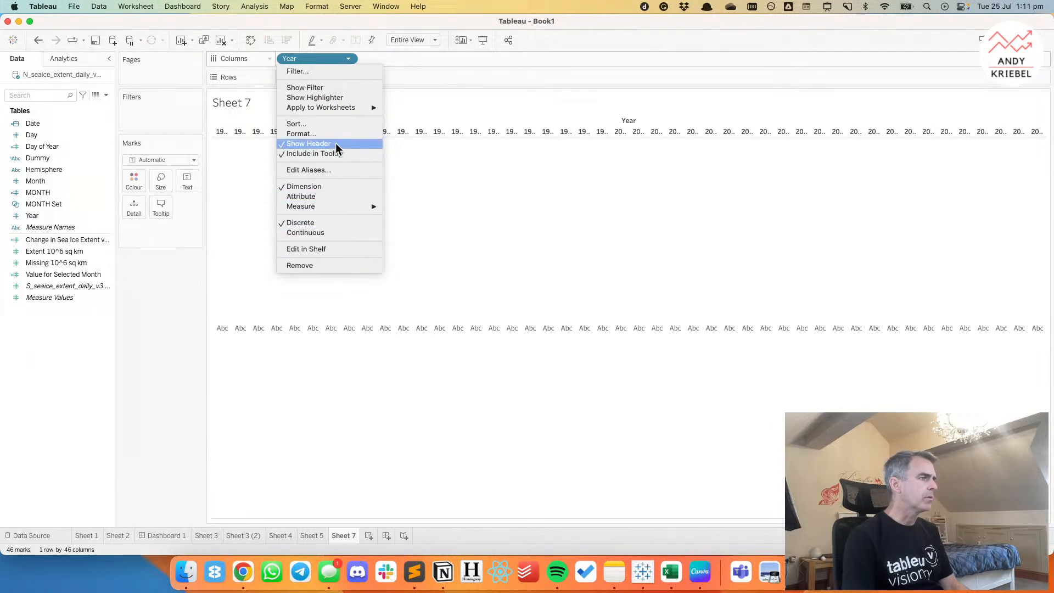
click(324, 233)
Switch to Chrome to examine the enlarged "Arctic Sea Ice is Disappearing" yearly maximum and minimum chart, and return to Tableau.
key(super+Tab)
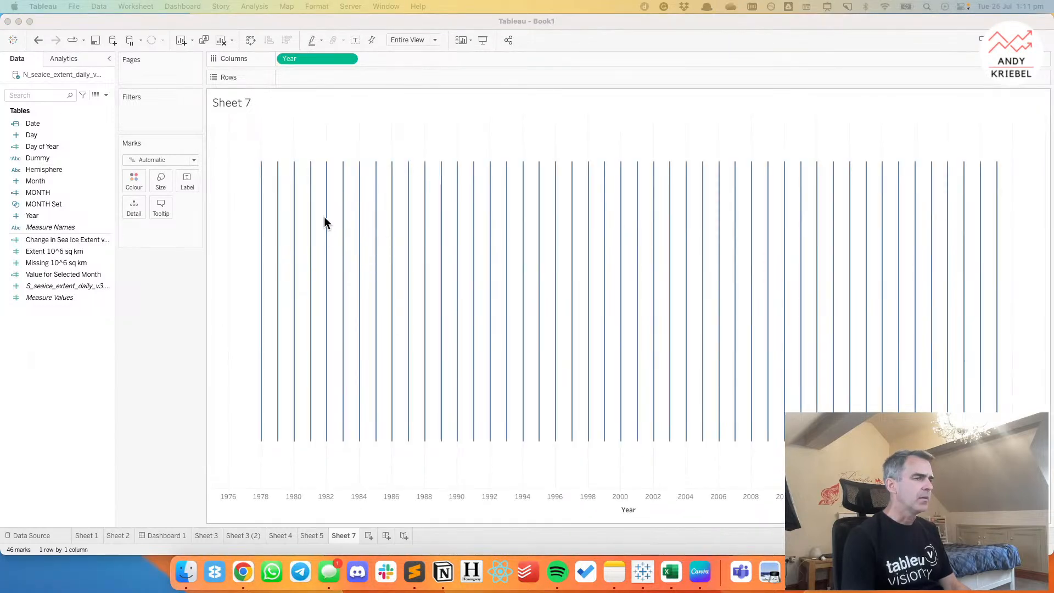
key(super+Tab)
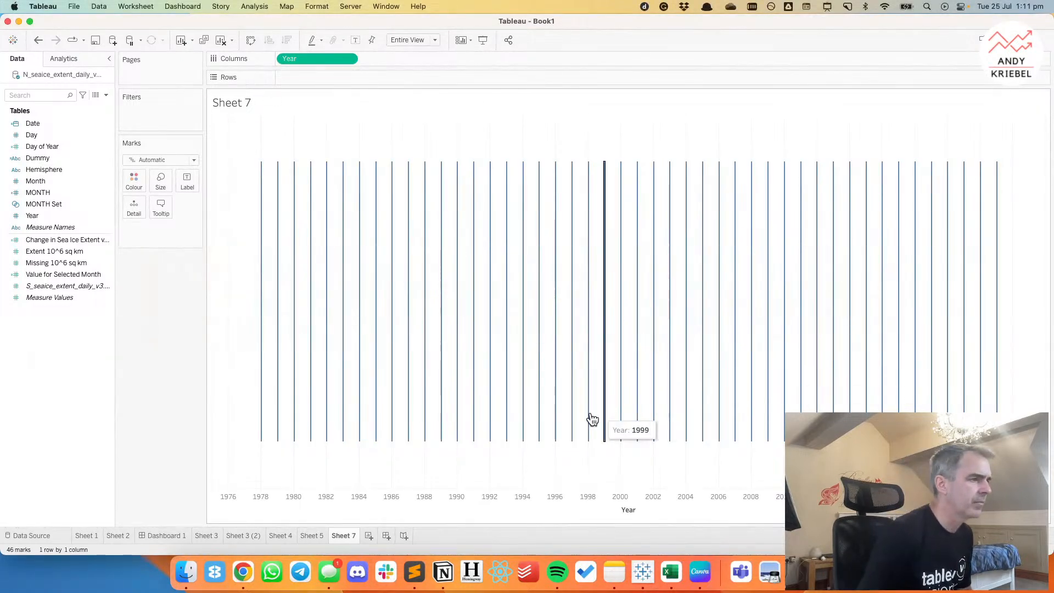
click(240, 571)
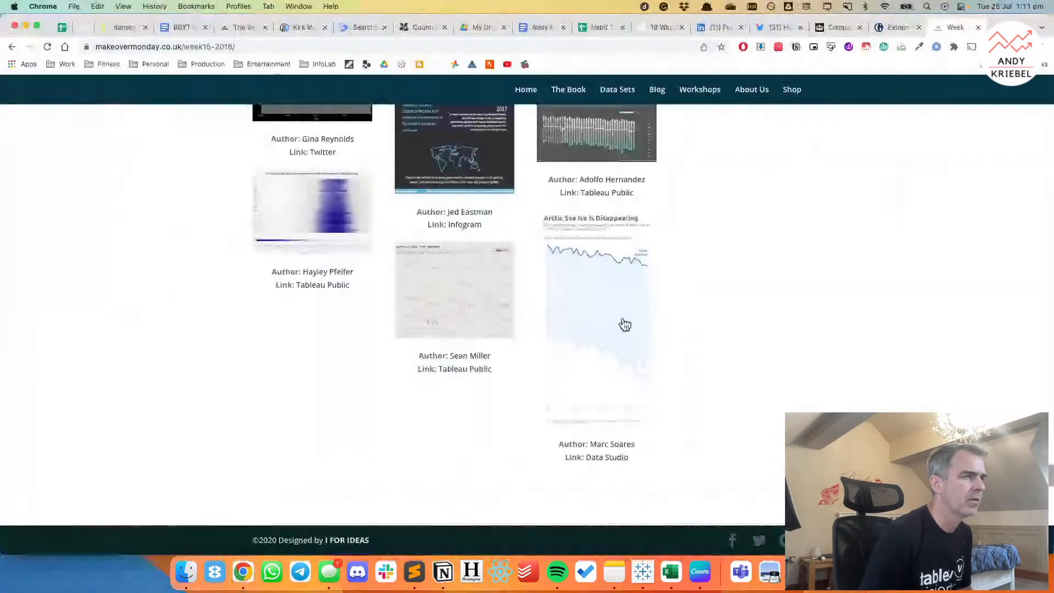
super+click(625, 324)
click(949, 33)
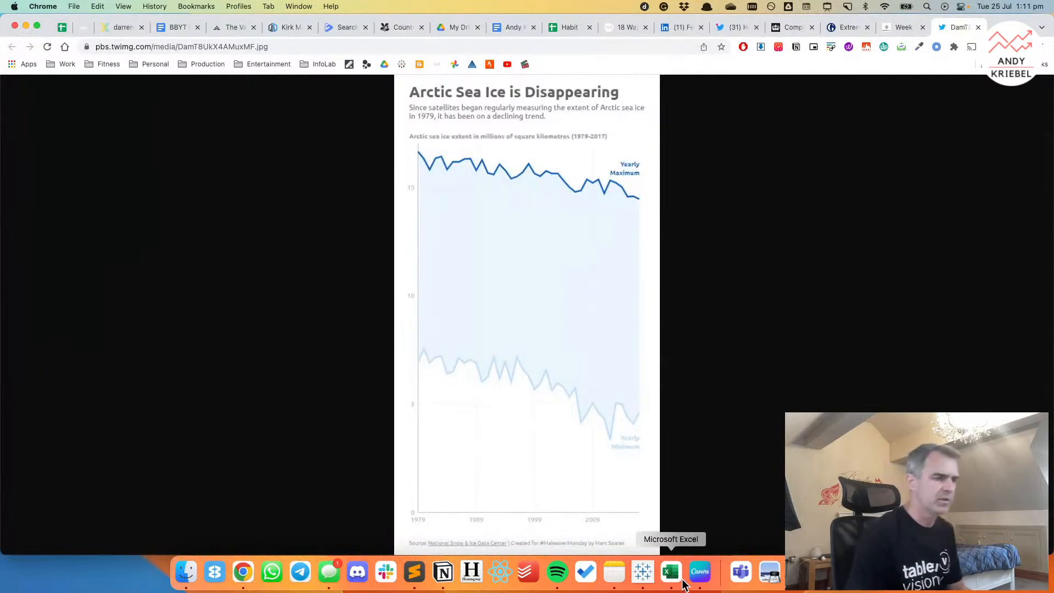
click(645, 578)
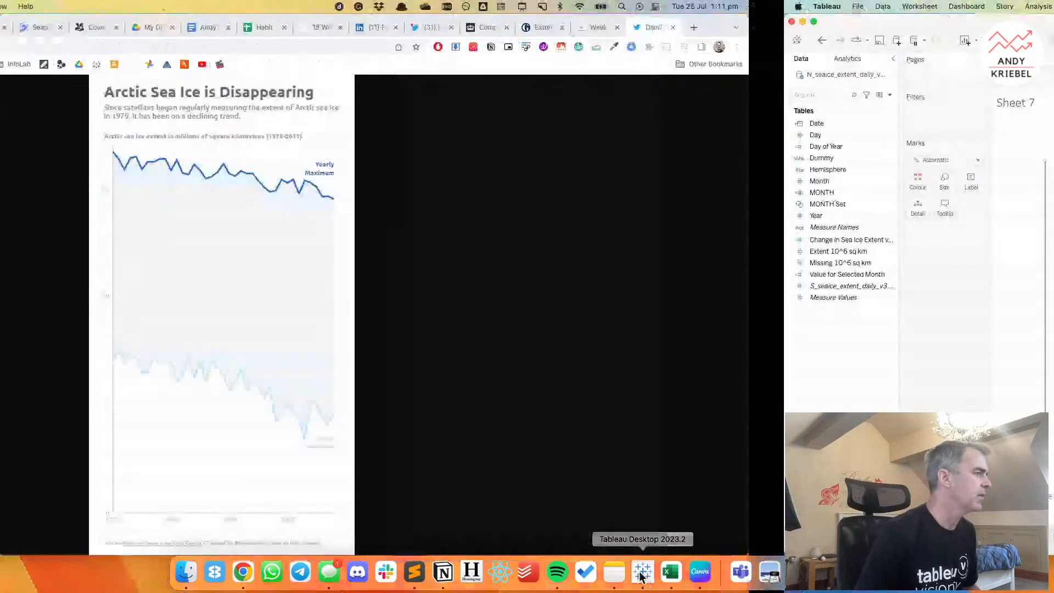
Create a calculated field named Max per Year with the formula {FIXED [Year] : MAX([Extent 10^6 sq km]) }.
right_click(103, 350)
click(110, 354)
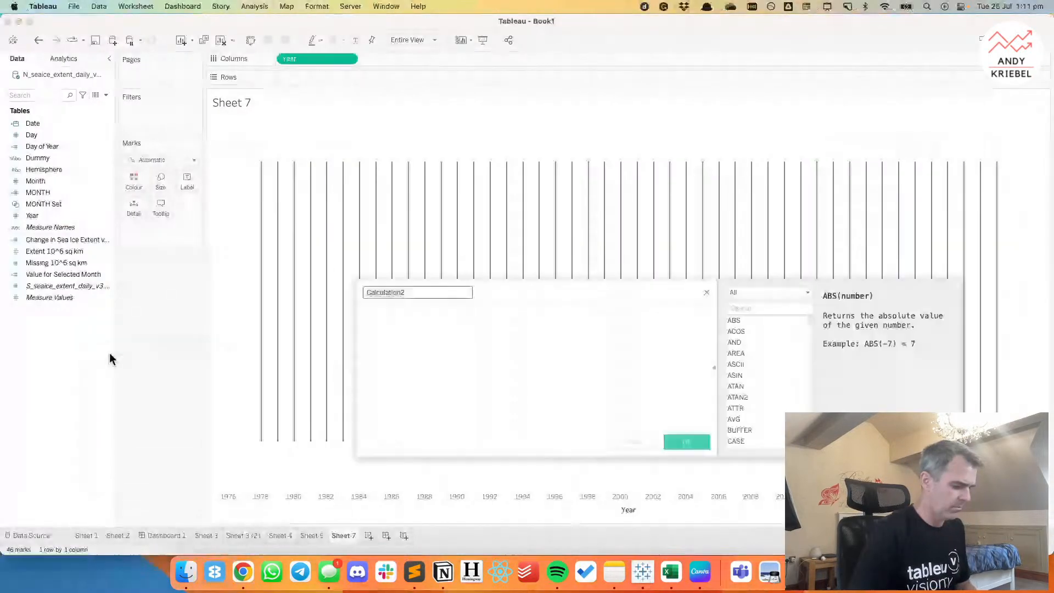
text(Max per Year)
click(453, 331)
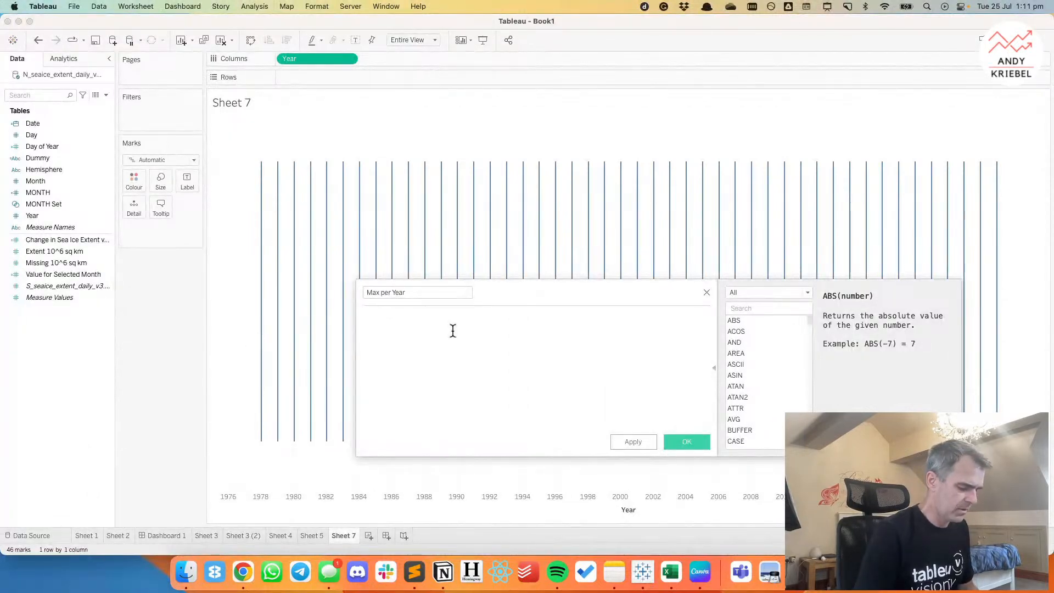
text({FIXED)
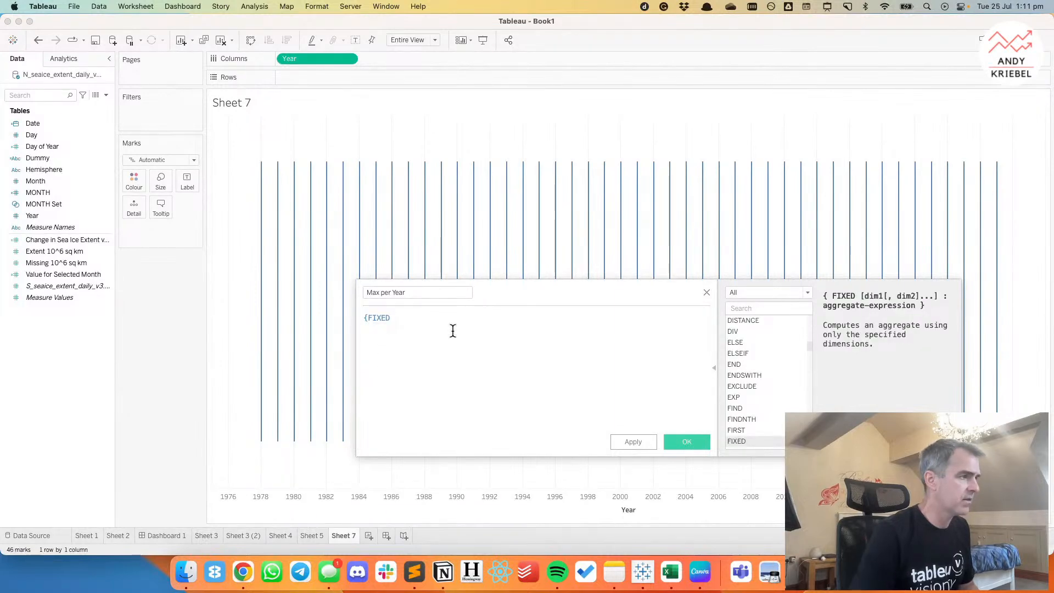
text( year)
key(Return)
text(: max)
key(Return)
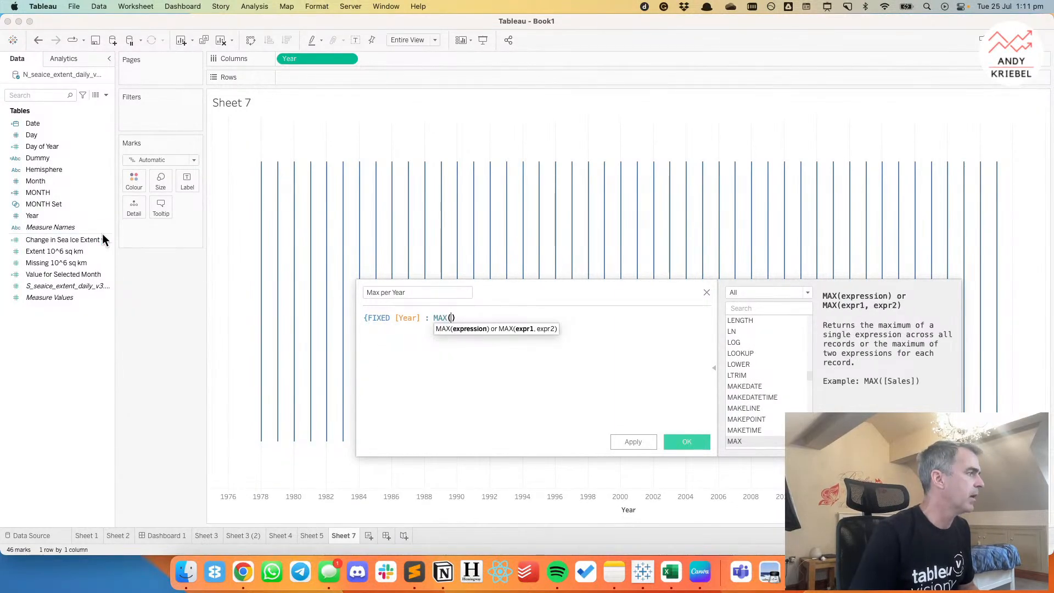
drag(74, 248, 478, 332)
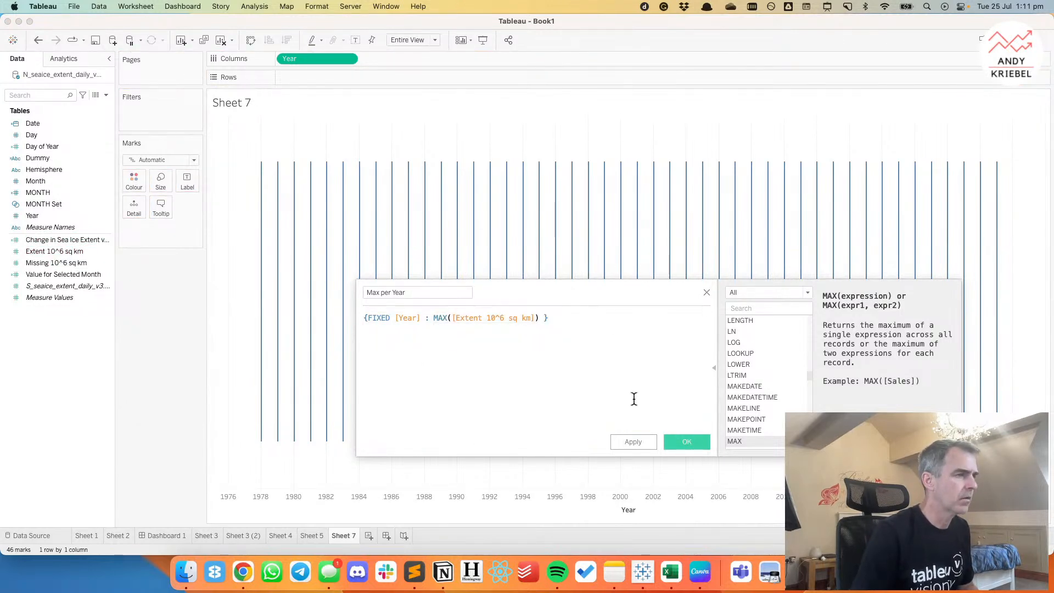
click(680, 440)
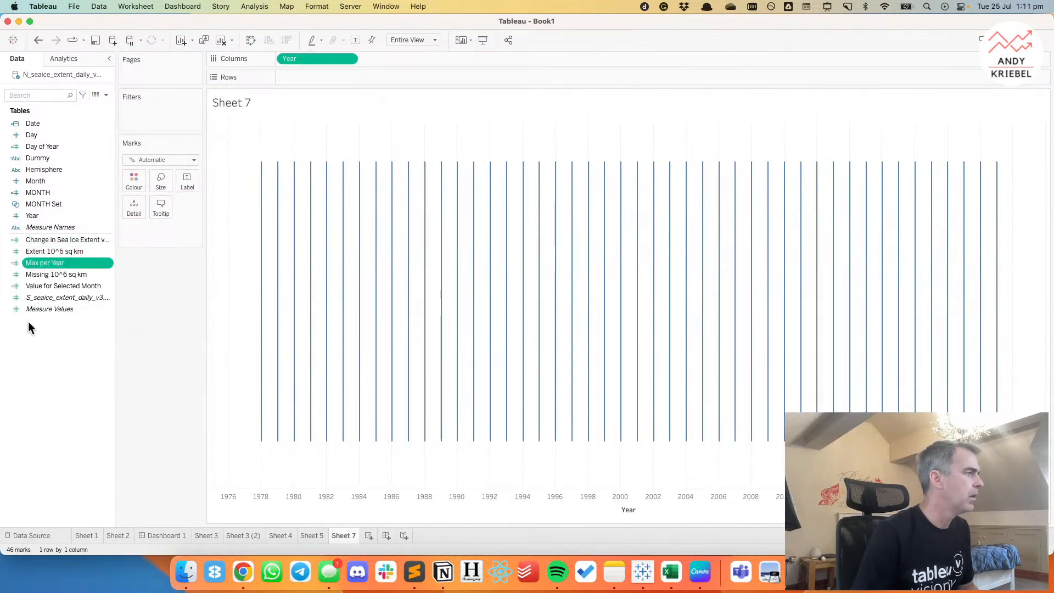
Duplicate Max per Year, rename the copy Min per Year and change its formula to {FIXED [Year] : MIN([Extent 10^6 sq km]) }.
right_click(44, 264)
click(59, 337)
right_click(60, 275)
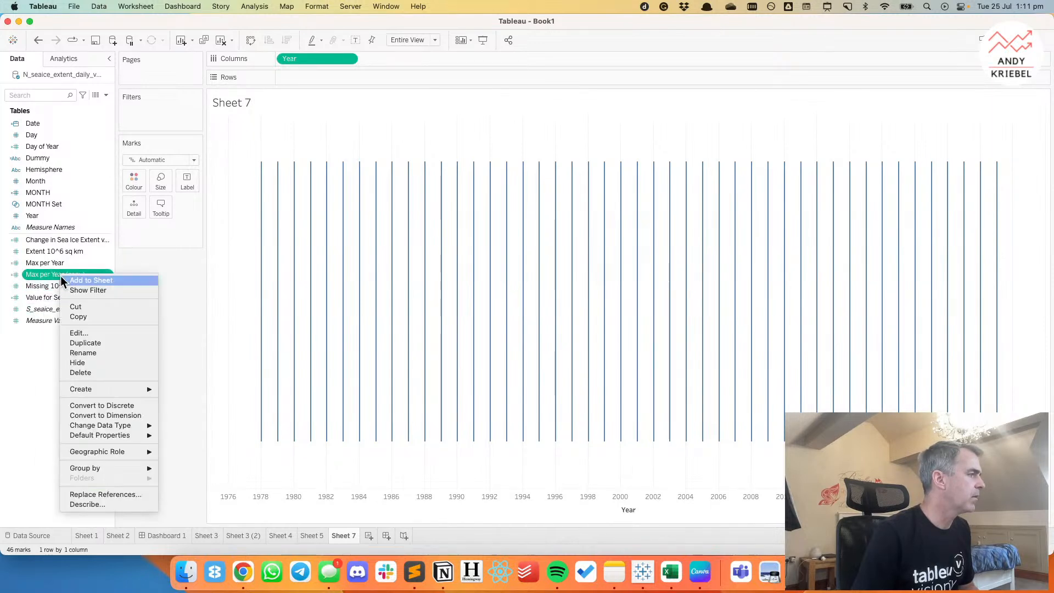
click(71, 333)
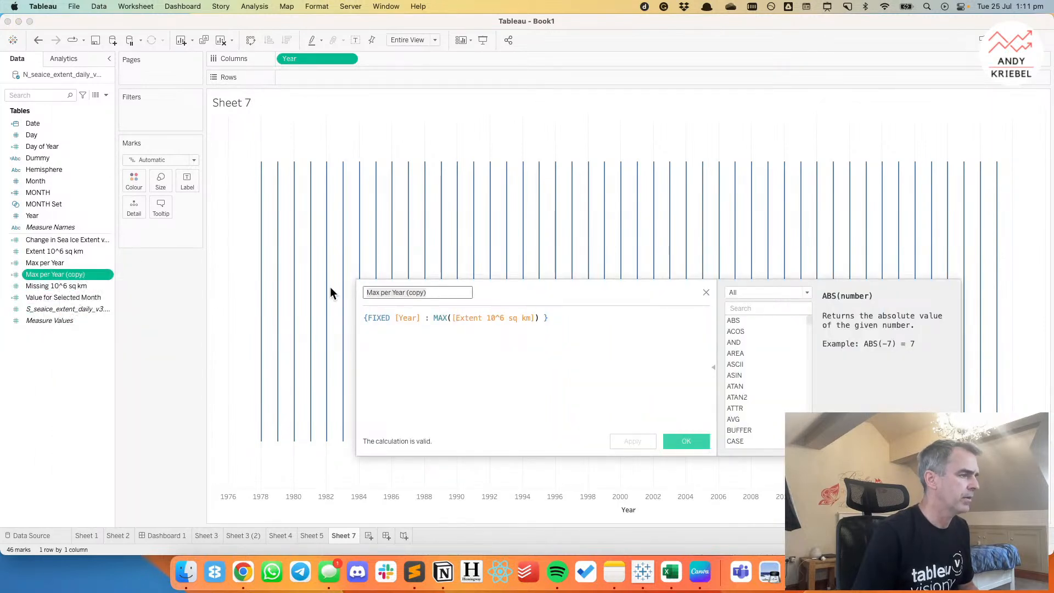
key(super+a)
text(Min per Year)
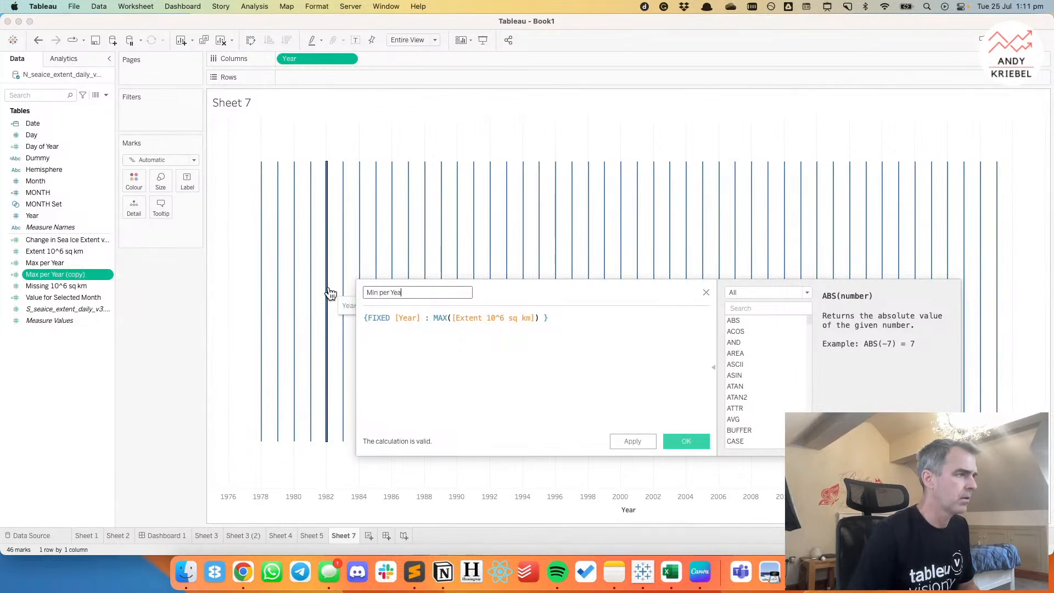
double_click(442, 319)
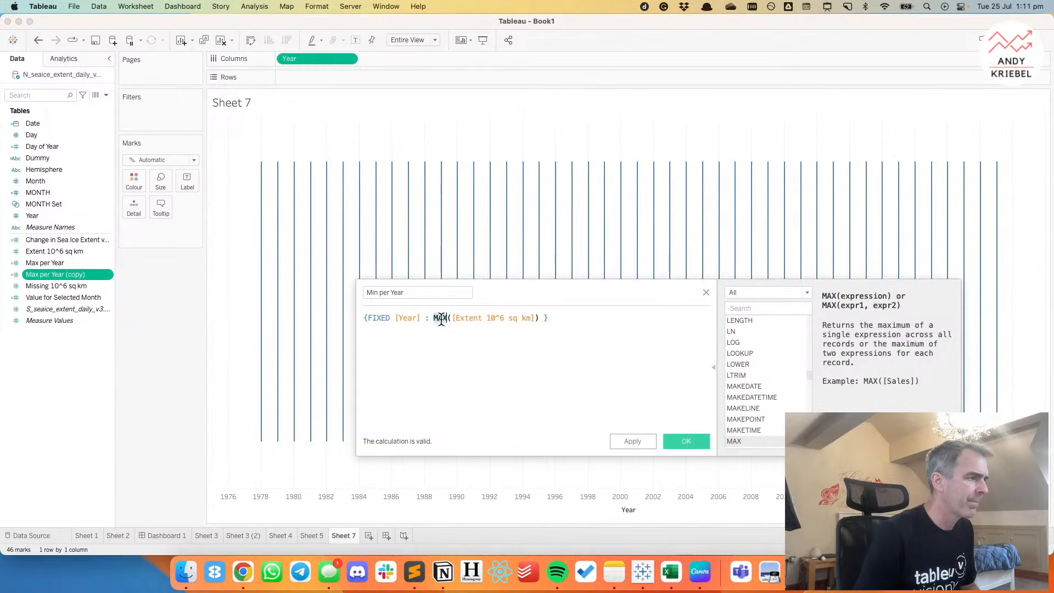
text(MIN)
key(BackSpace)
key(BackSpace)
text(IN)
click(652, 377)
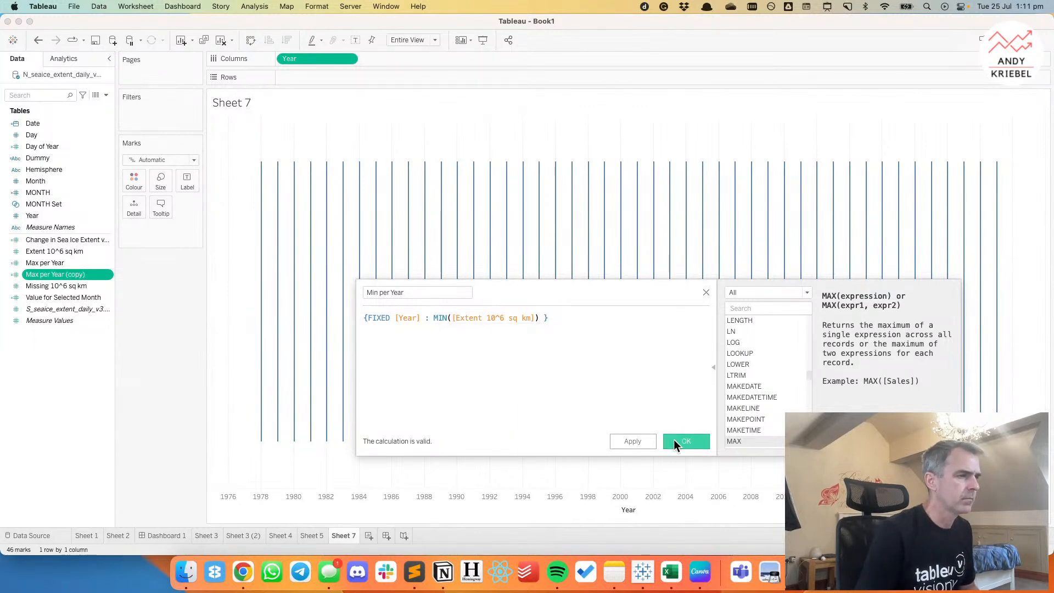
click(674, 439)
Check the earlier sheets, filter Sheet 7 to Northern Hemisphere only and add the Hemisphere filter to context.
click(312, 535)
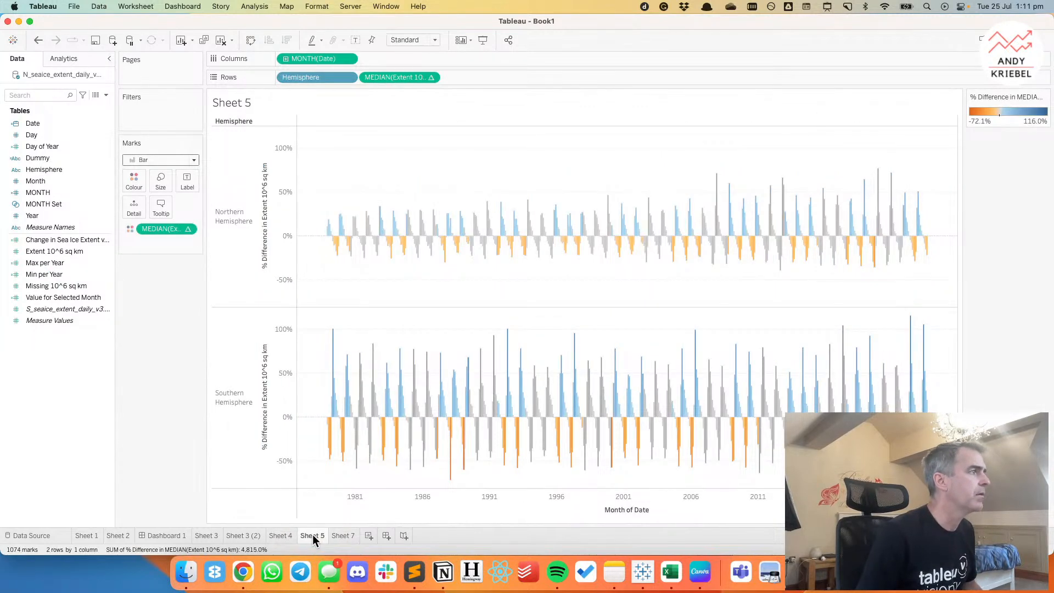
click(344, 535)
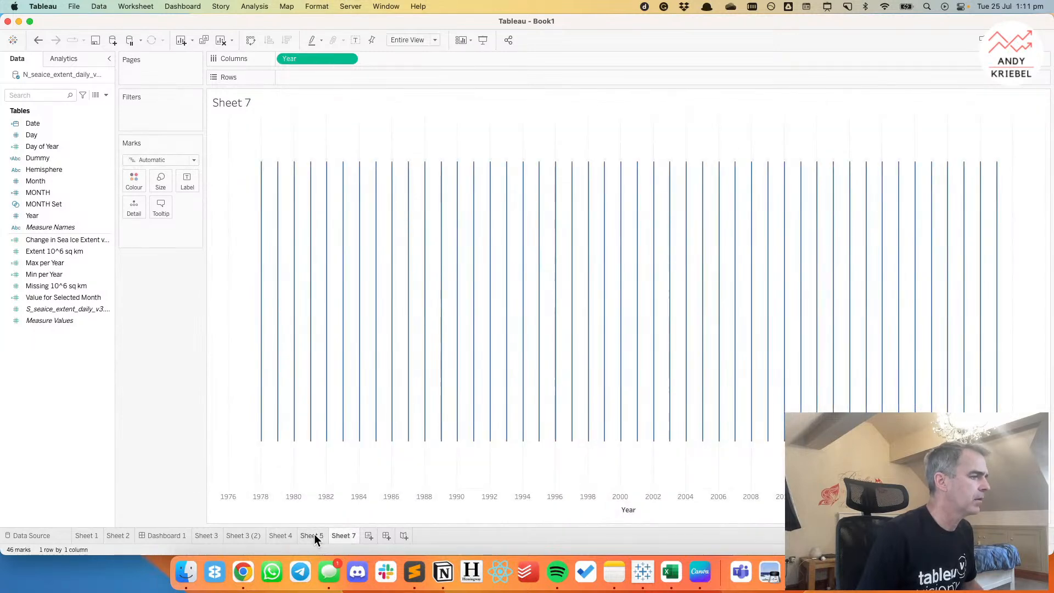
click(271, 536)
click(247, 536)
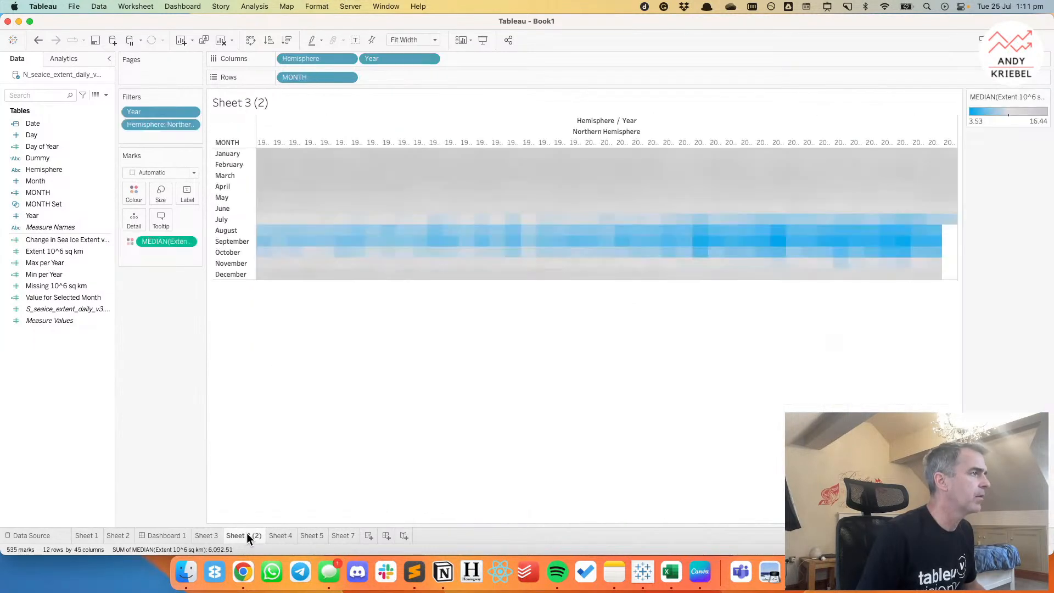
click(330, 534)
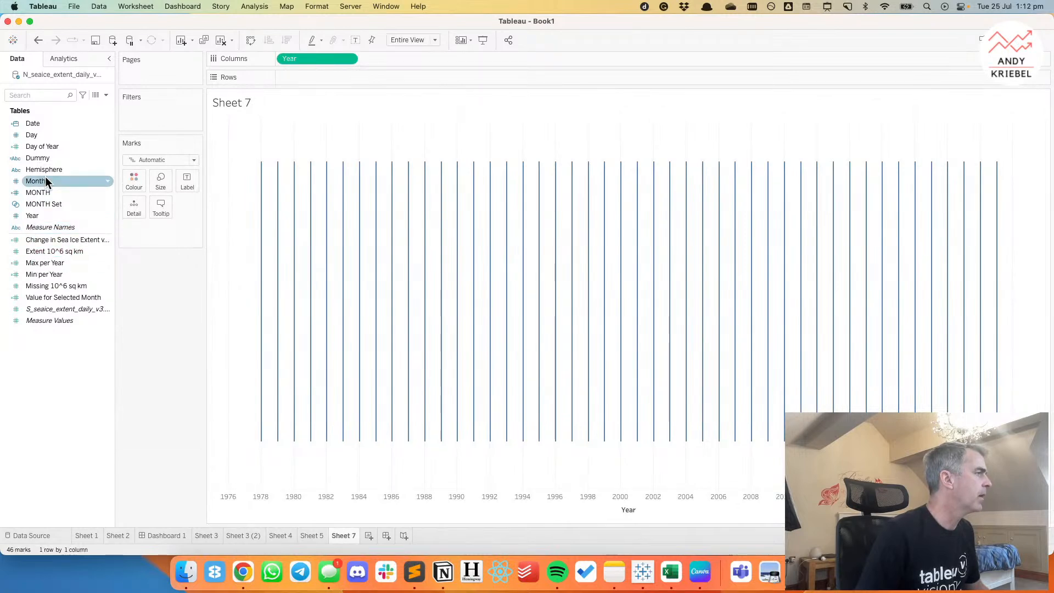
drag(61, 168, 165, 113)
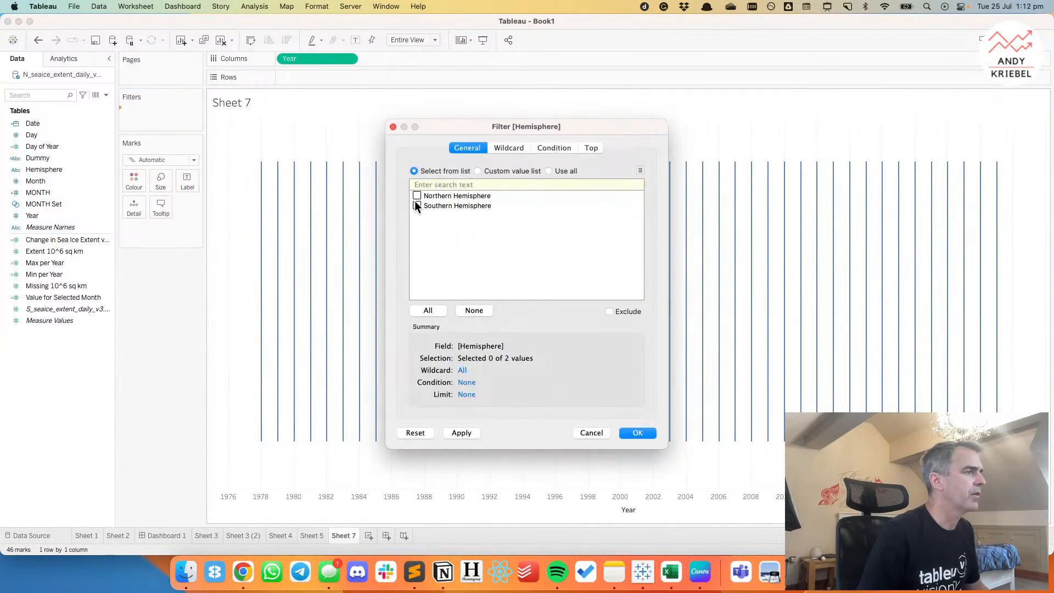
click(646, 433)
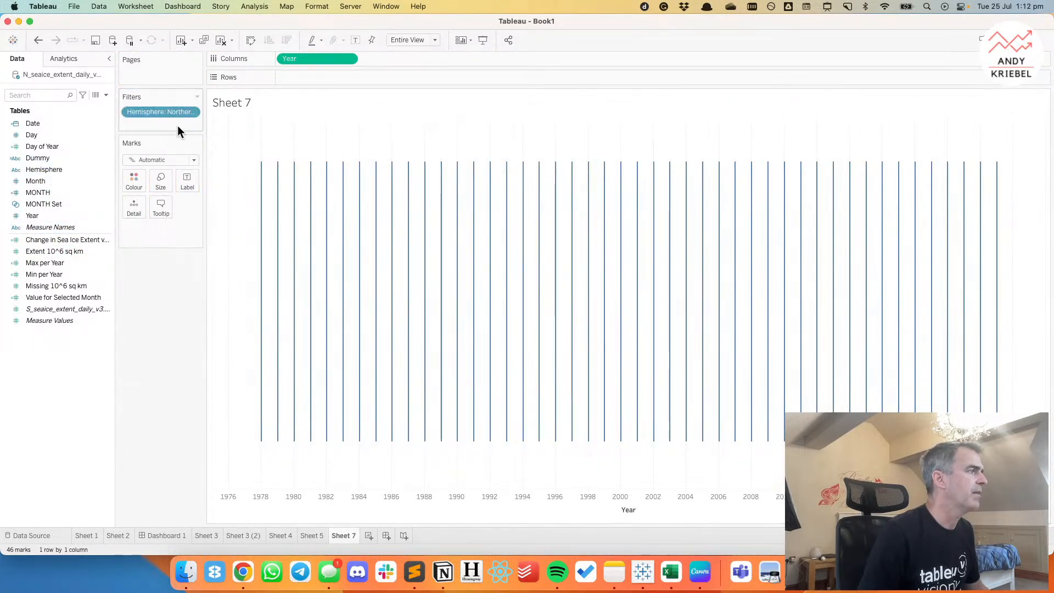
click(191, 112)
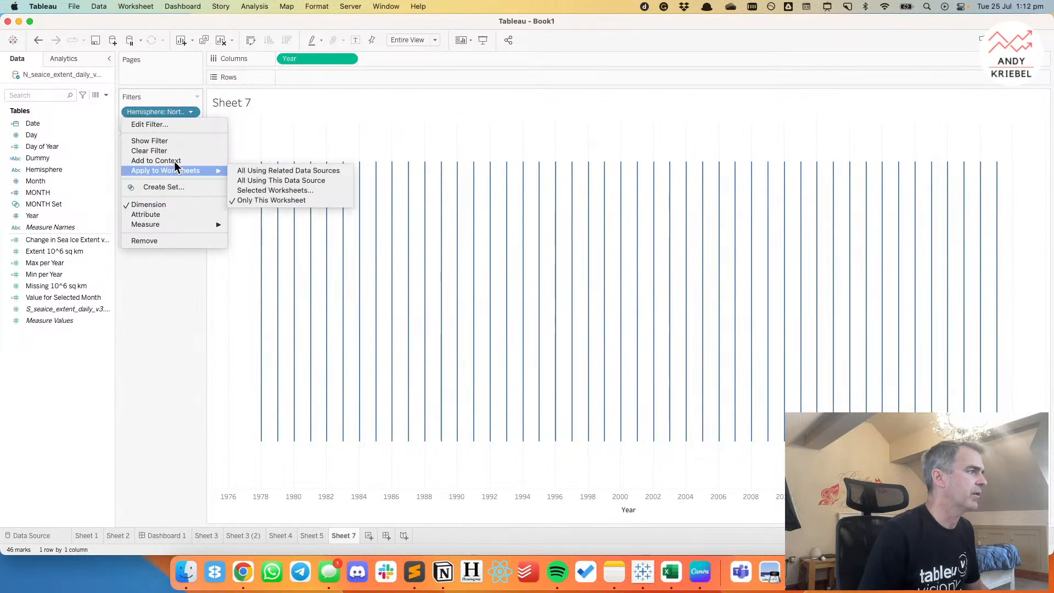
click(174, 160)
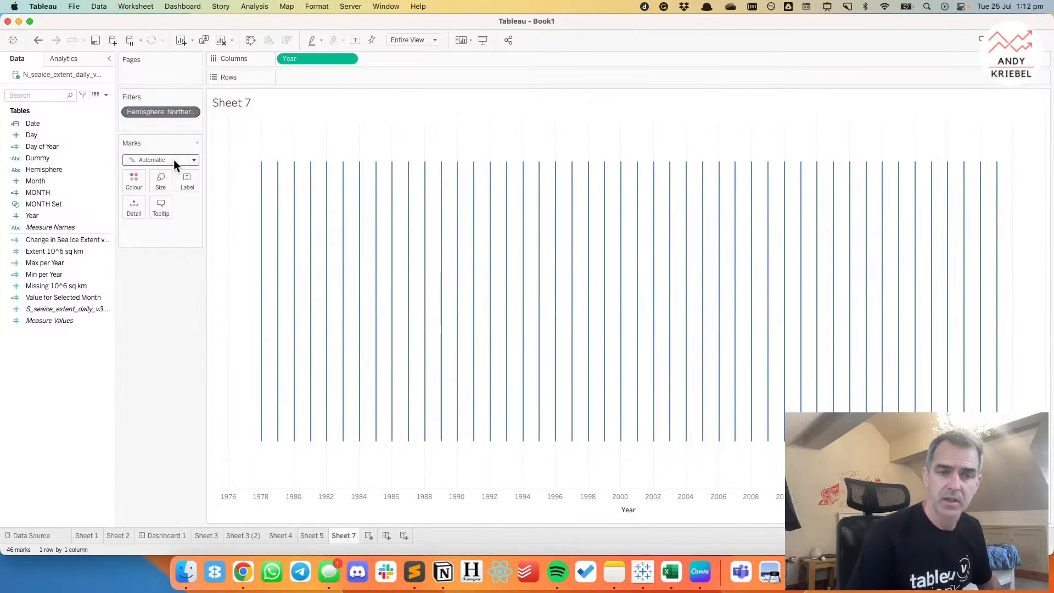
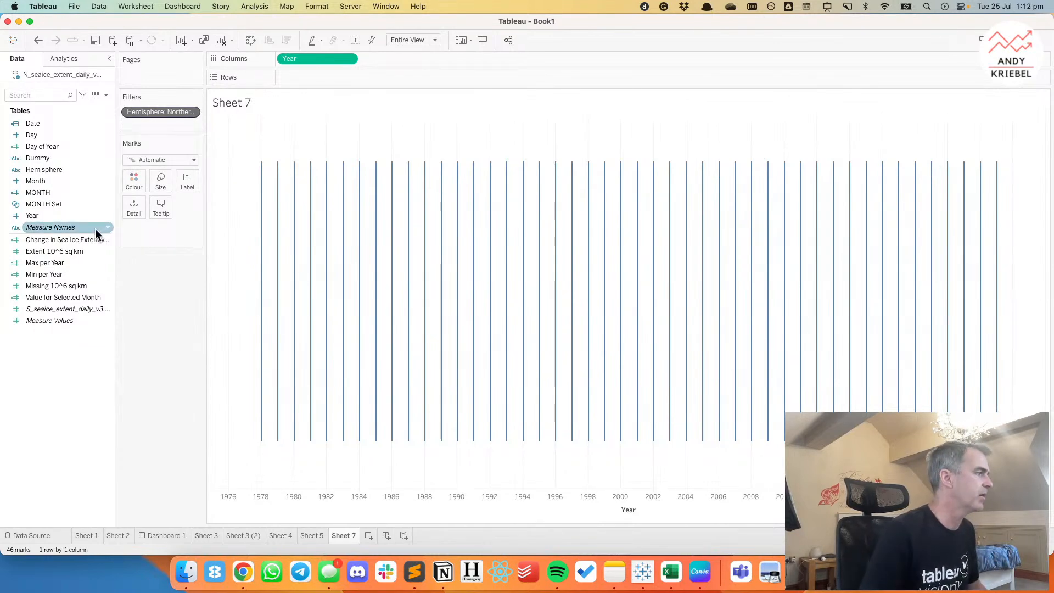
Plot Max per Year and Min per Year on one shared axis and compare the result with the reference chart in Chrome.
drag(54, 265, 341, 78)
drag(53, 274, 224, 318)
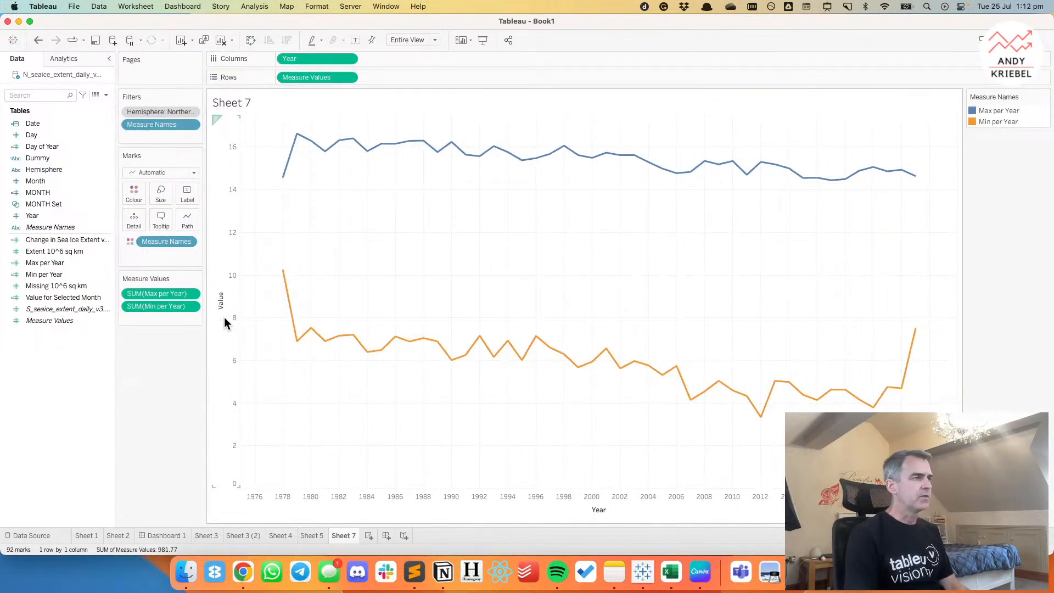
click(238, 577)
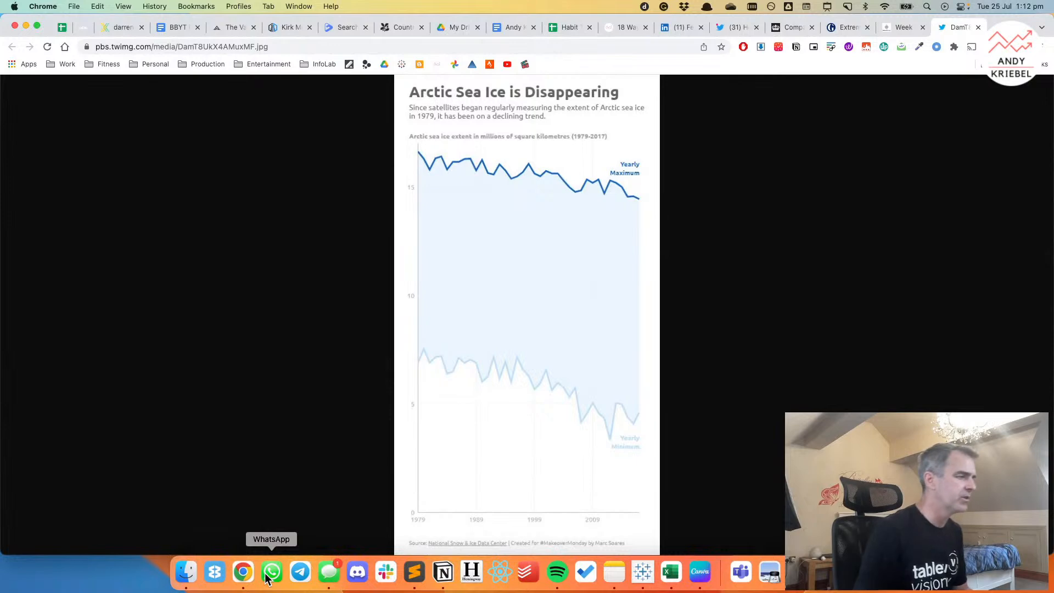
click(643, 572)
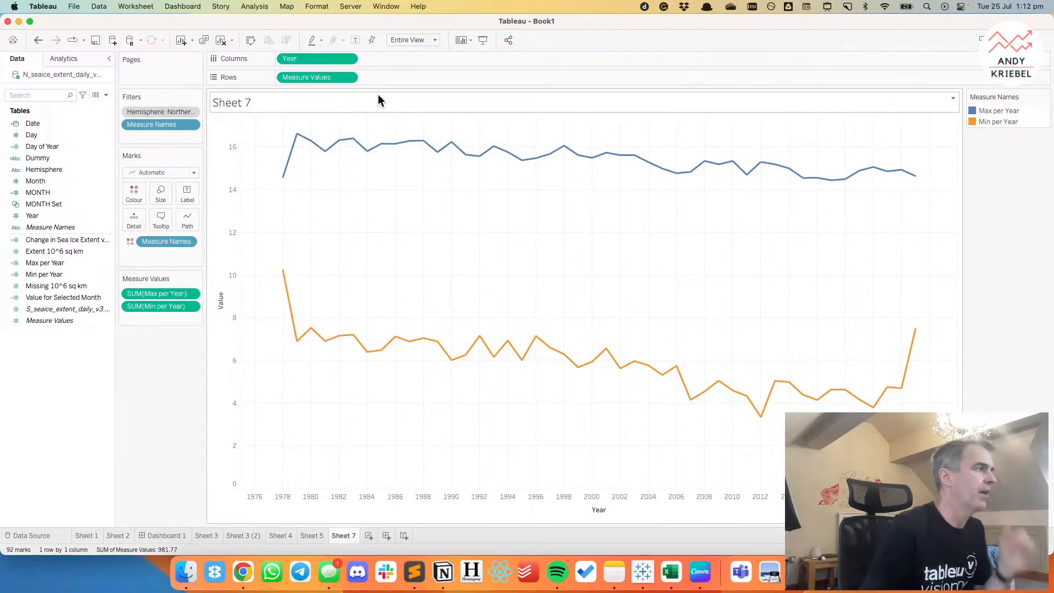
Recolour the lines from the Blue palette, with dark blue for Max per Year and light blue for Min per Year.
mouse_move(315, 77)
mouse_down()
mouse_move(388, 77)
mouse_move(303, 78)
mouse_up()
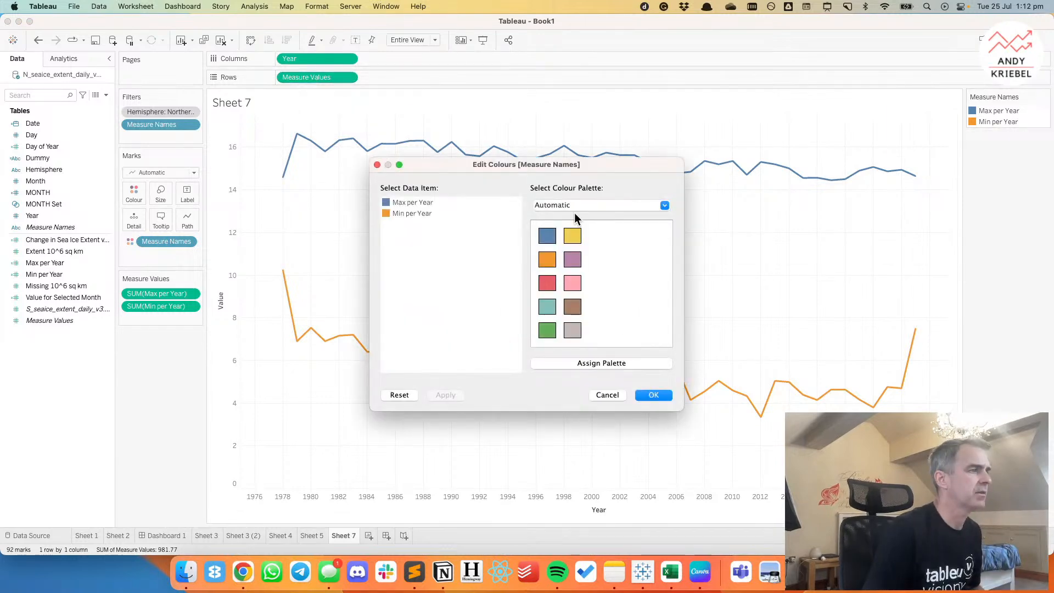
click(575, 205)
click(573, 197)
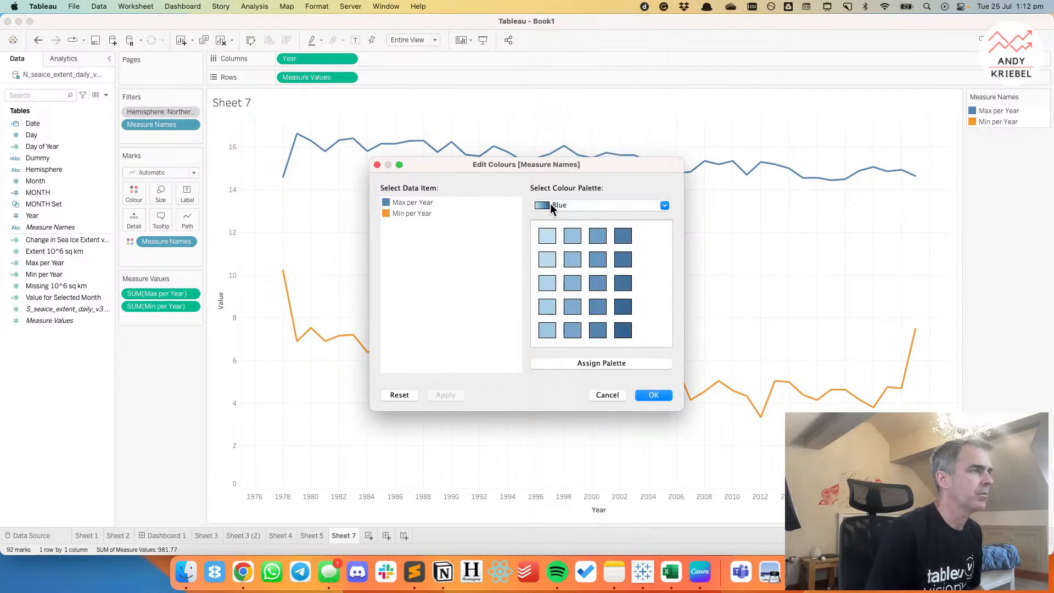
click(624, 236)
click(411, 214)
click(547, 283)
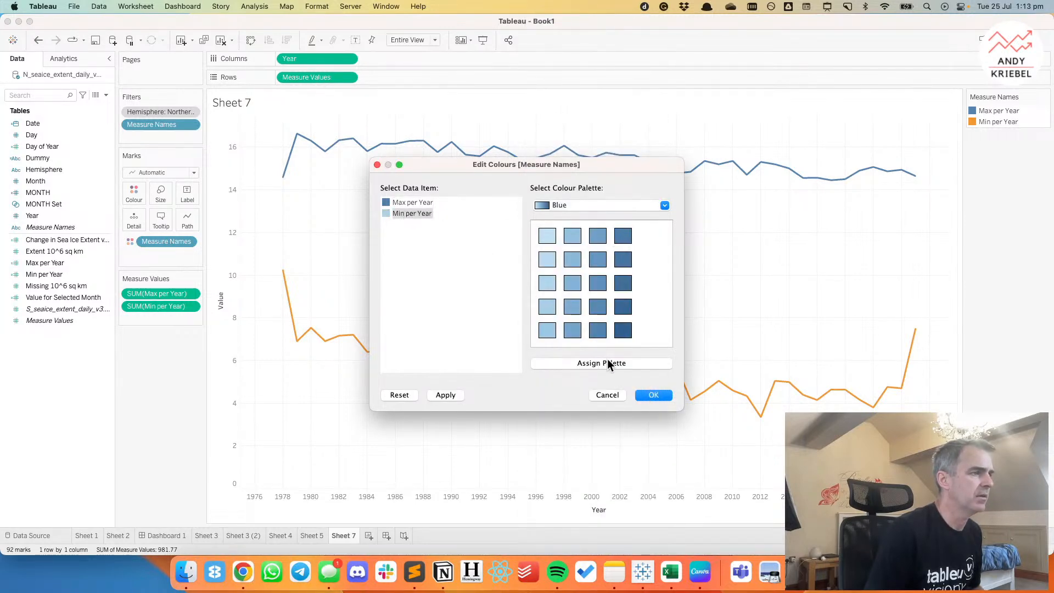
click(648, 395)
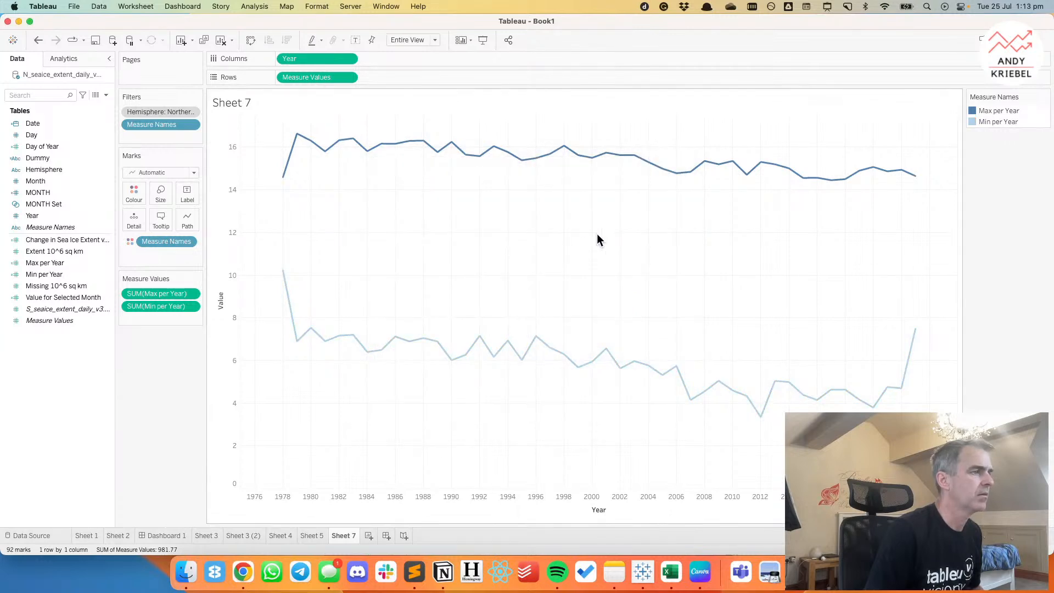
Duplicate Measure Values on Rows and change the second copy's mark type to Area.
drag(324, 77, 385, 77)
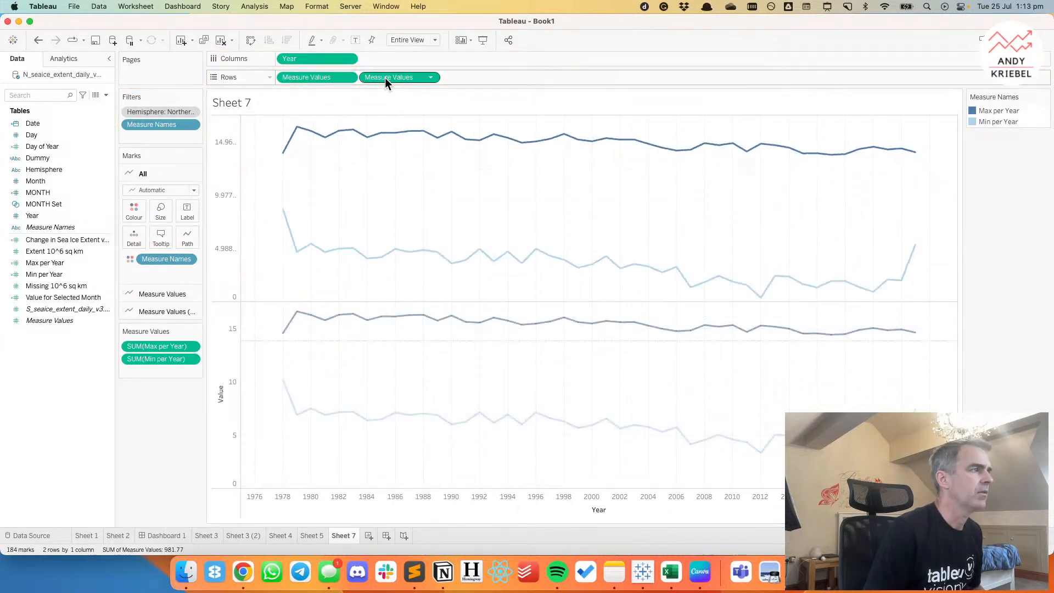
click(164, 225)
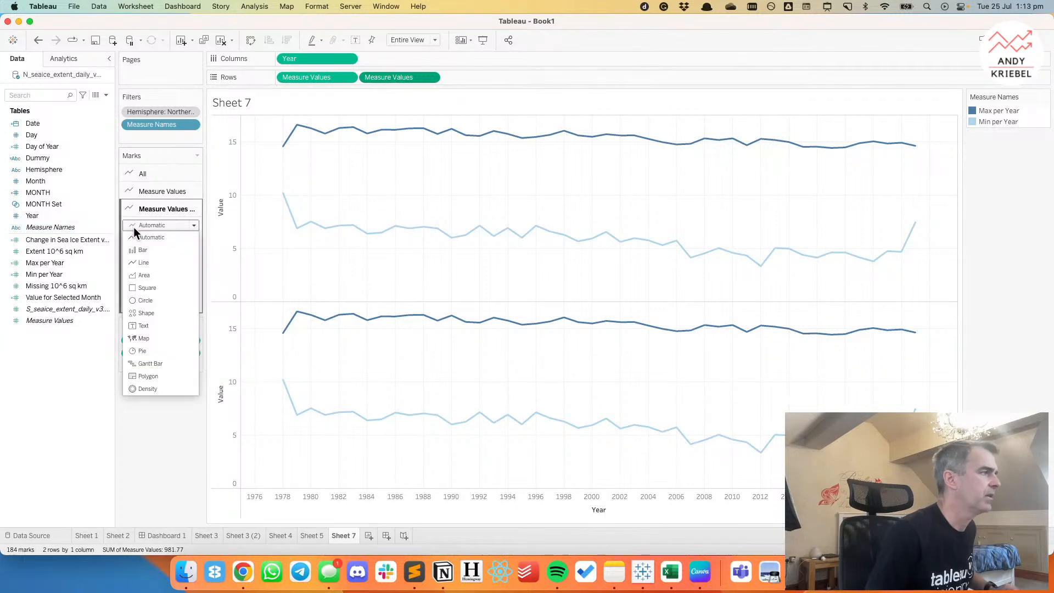
click(144, 272)
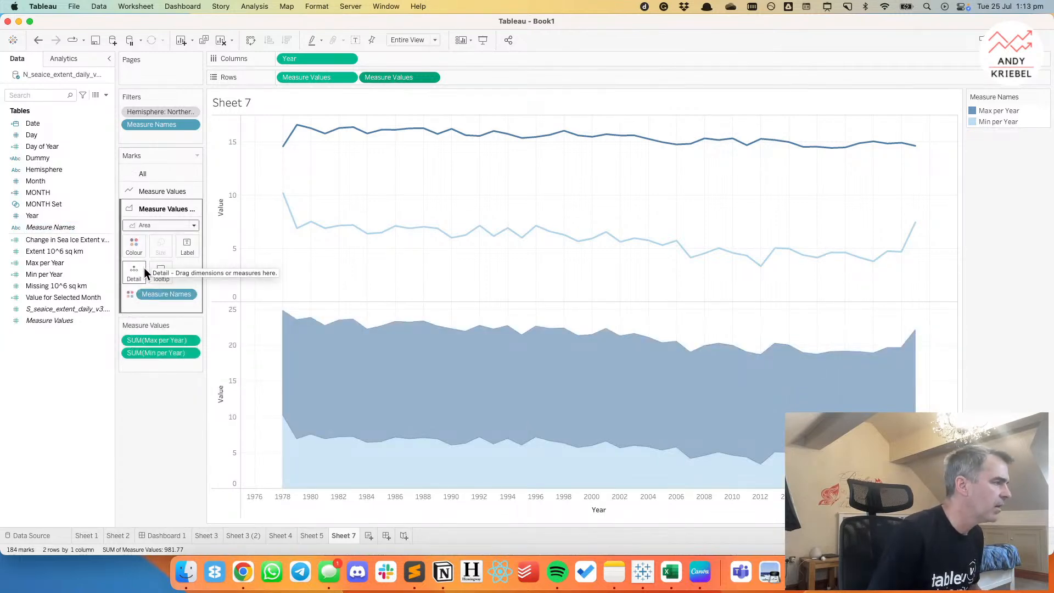
click(51, 263)
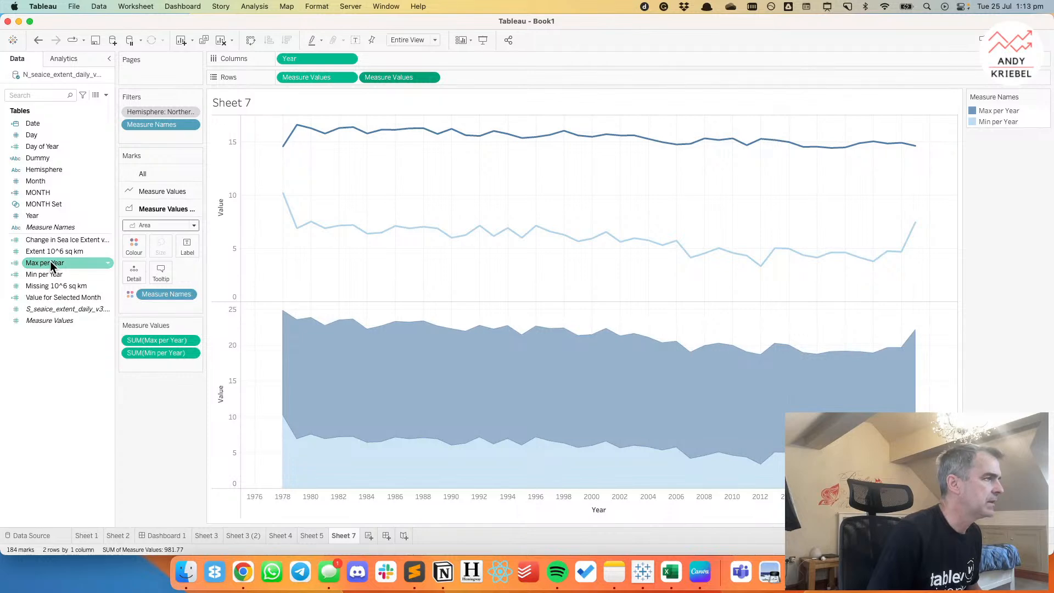
mouse_move(329, 372)
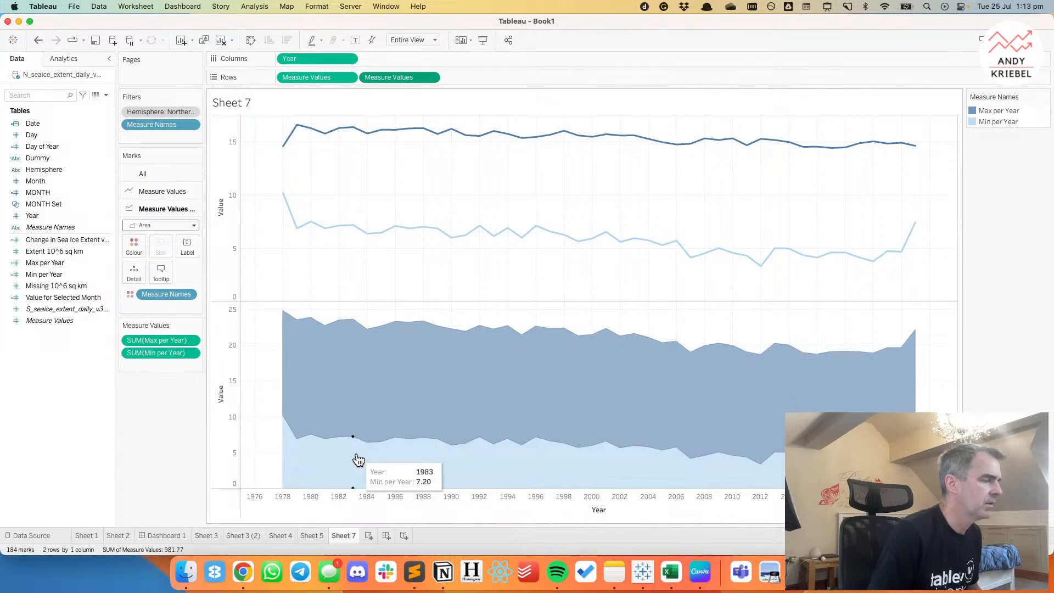
Combine the two Measure Values charts into a dual axis and synchronise the axes.
click(430, 77)
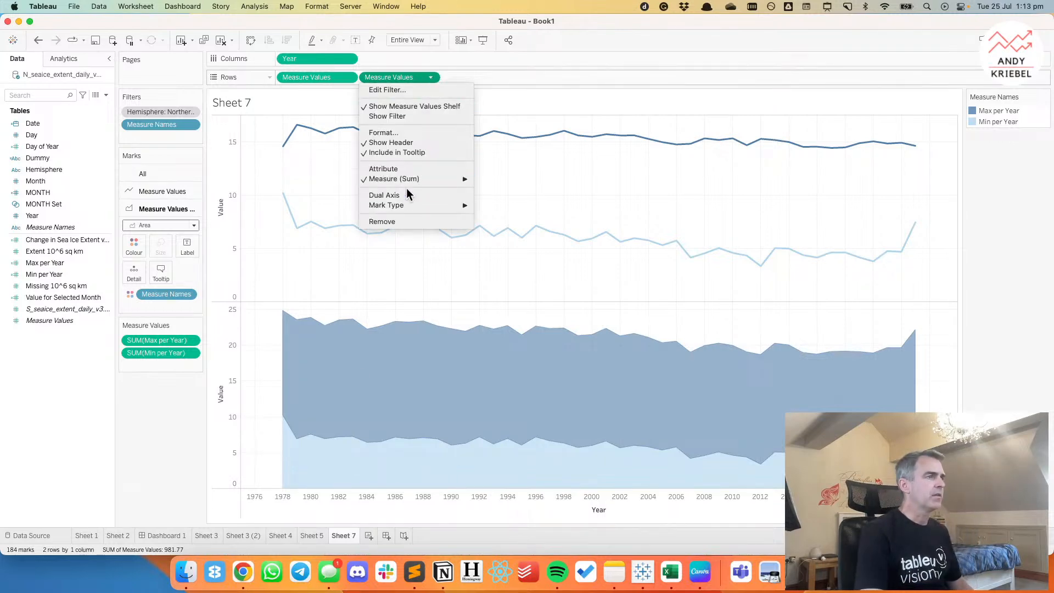
click(411, 195)
right_click(948, 225)
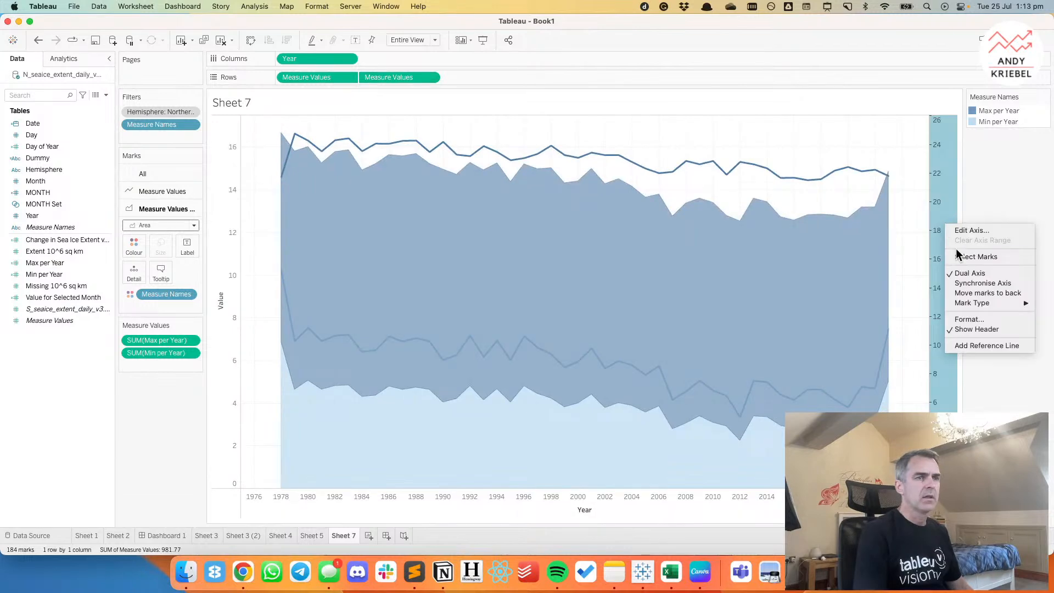
click(967, 283)
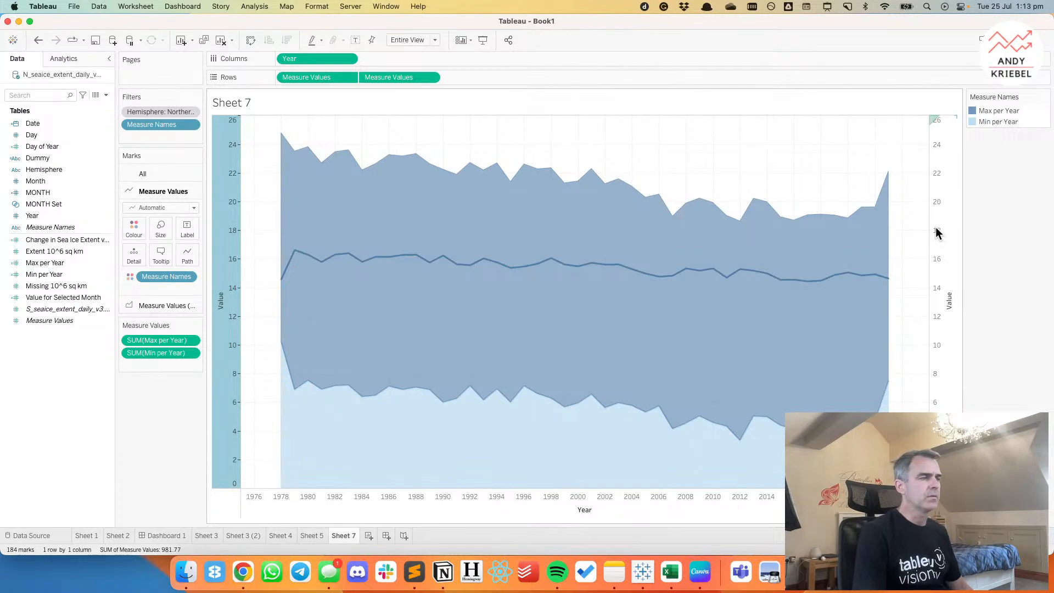
right_click(57, 363)
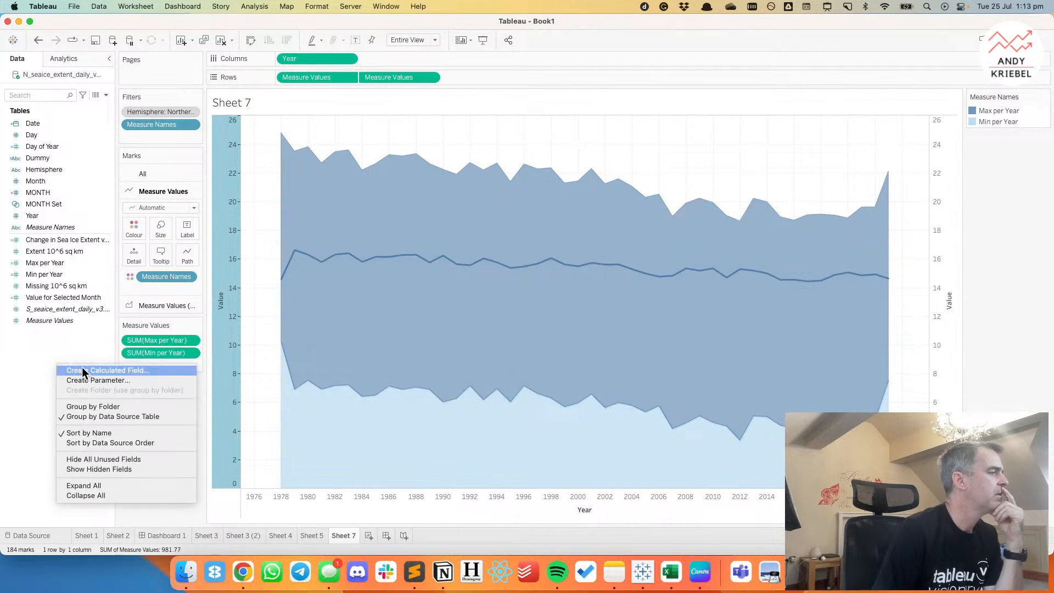
click(83, 368)
text(Max)
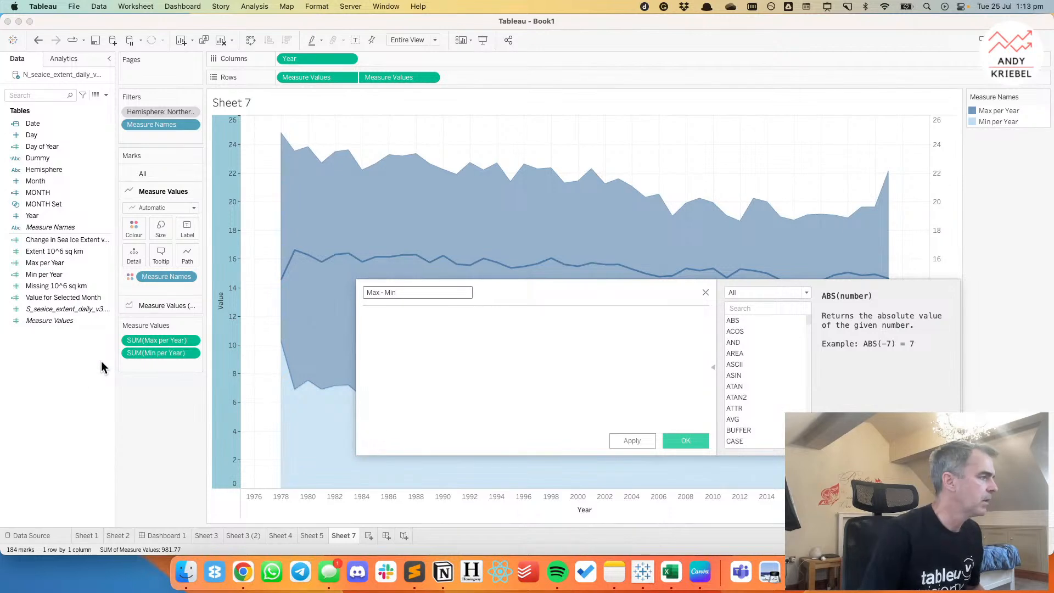
text( - Min)
drag(44, 262, 429, 321)
text(-)
drag(38, 273, 492, 344)
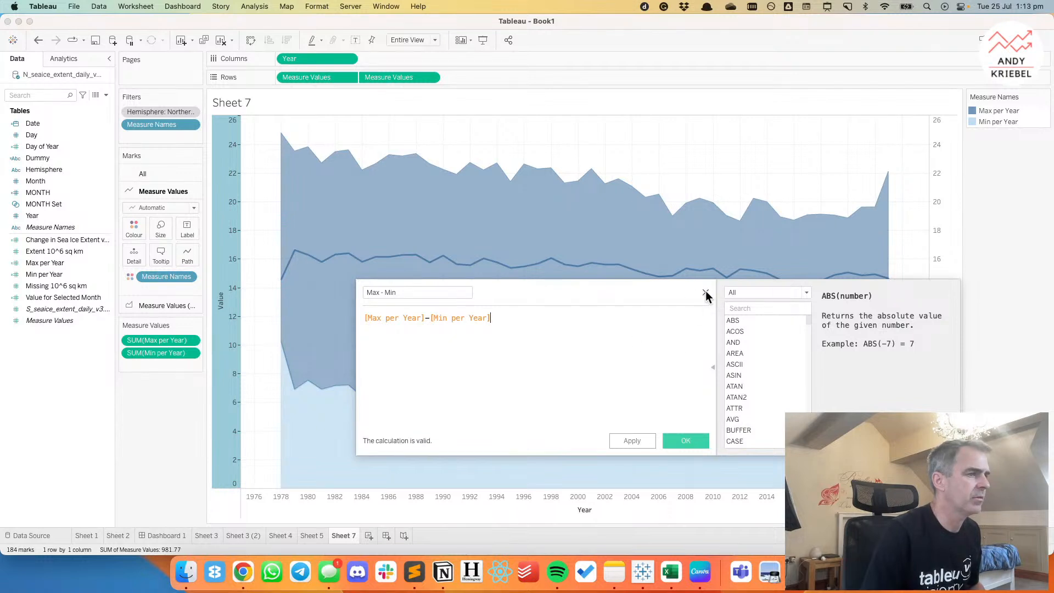
click(706, 293)
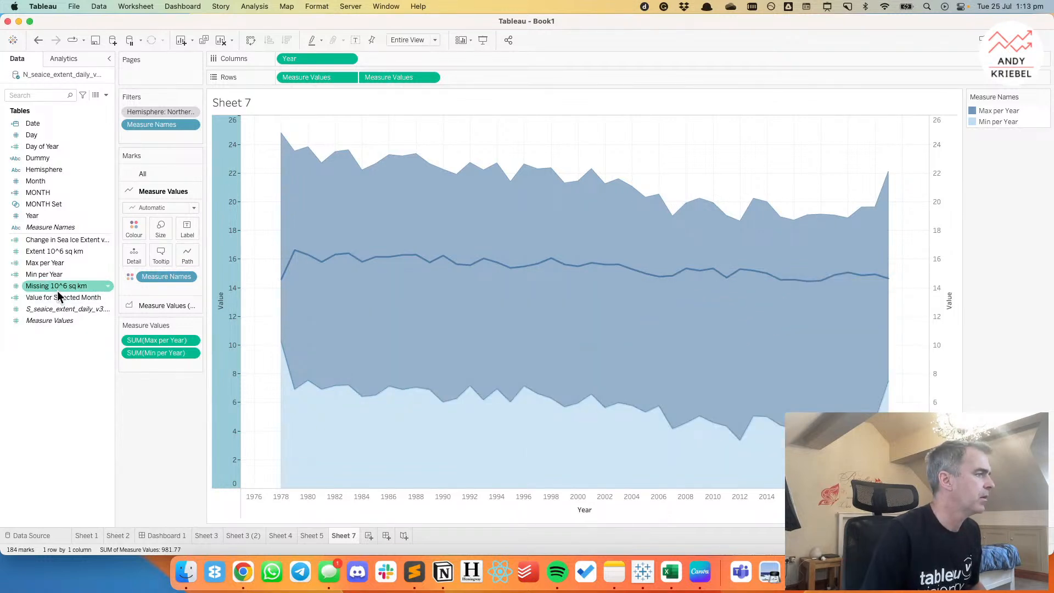
Create a calculated field named Max - Min with the formula [Max per Year]-[Min per Year].
right_click(58, 357)
click(84, 362)
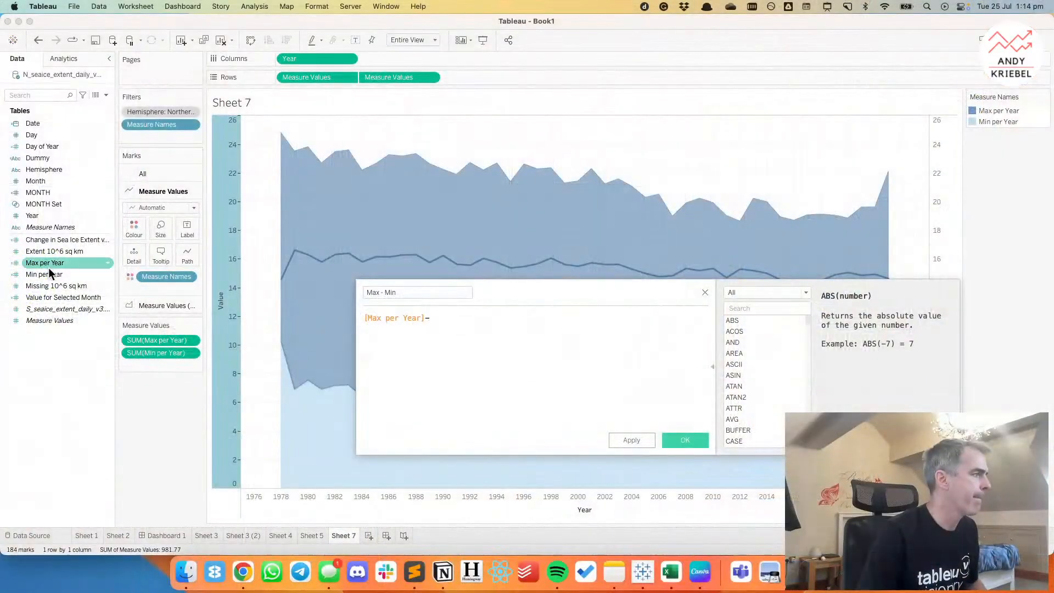
drag(47, 274, 439, 318)
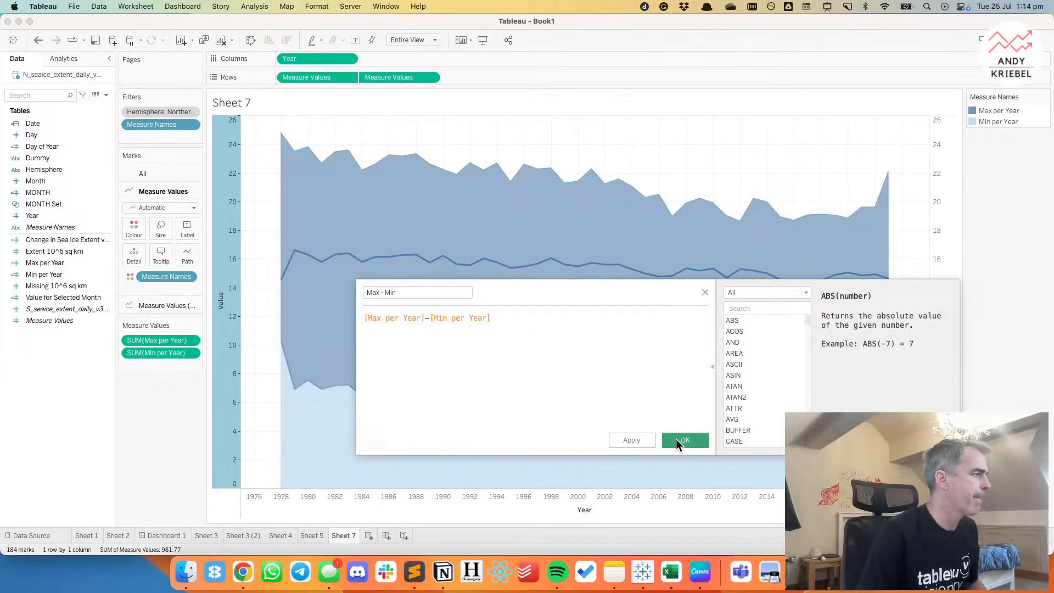
click(691, 440)
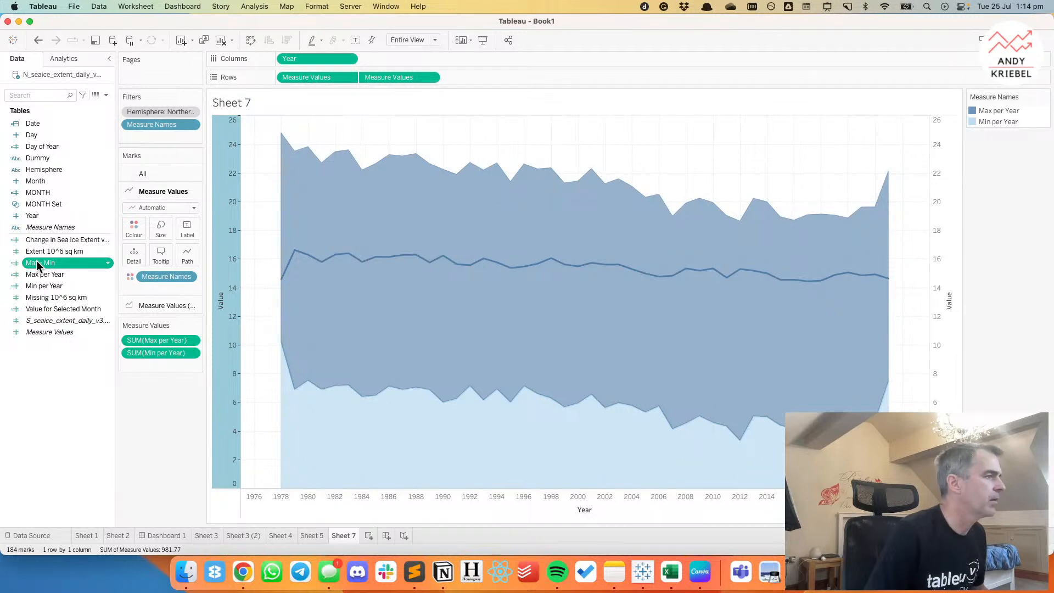
Add Max - Min to Measure Values and order it between Max per Year and Min per Year.
drag(36, 260, 150, 366)
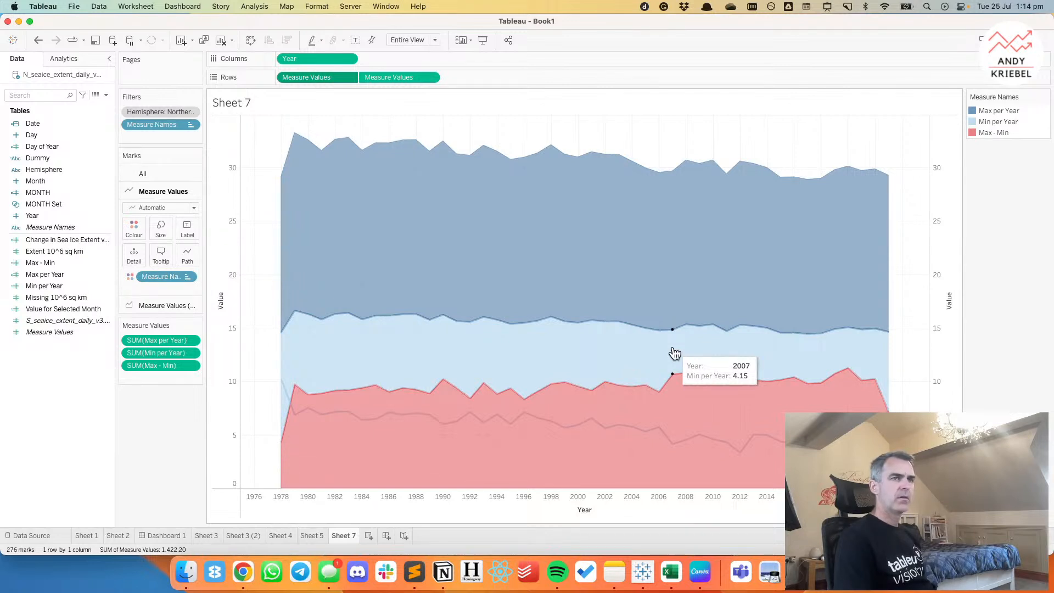
drag(993, 133, 992, 120)
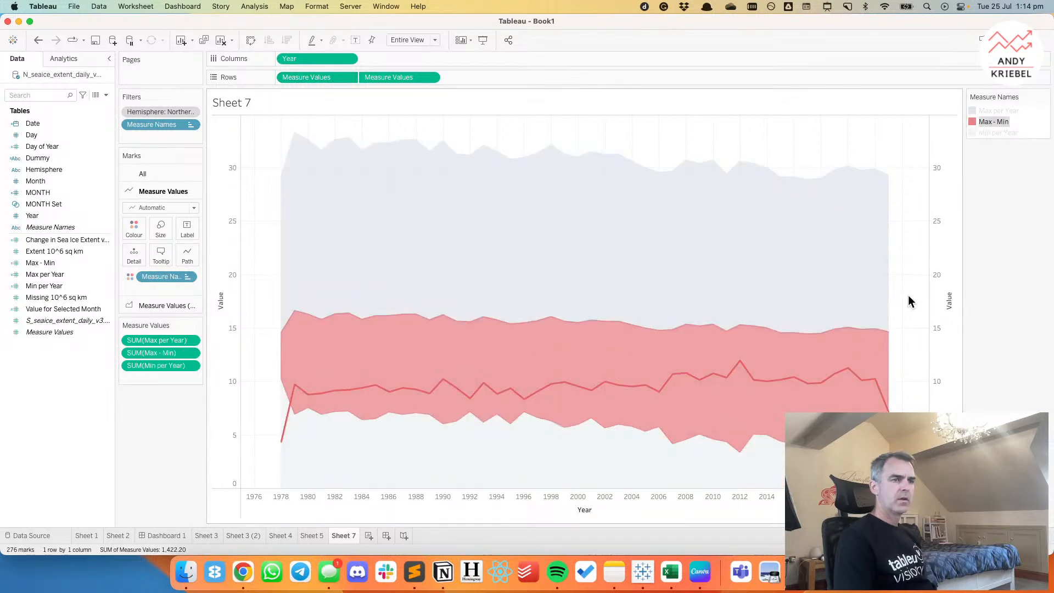
click(909, 295)
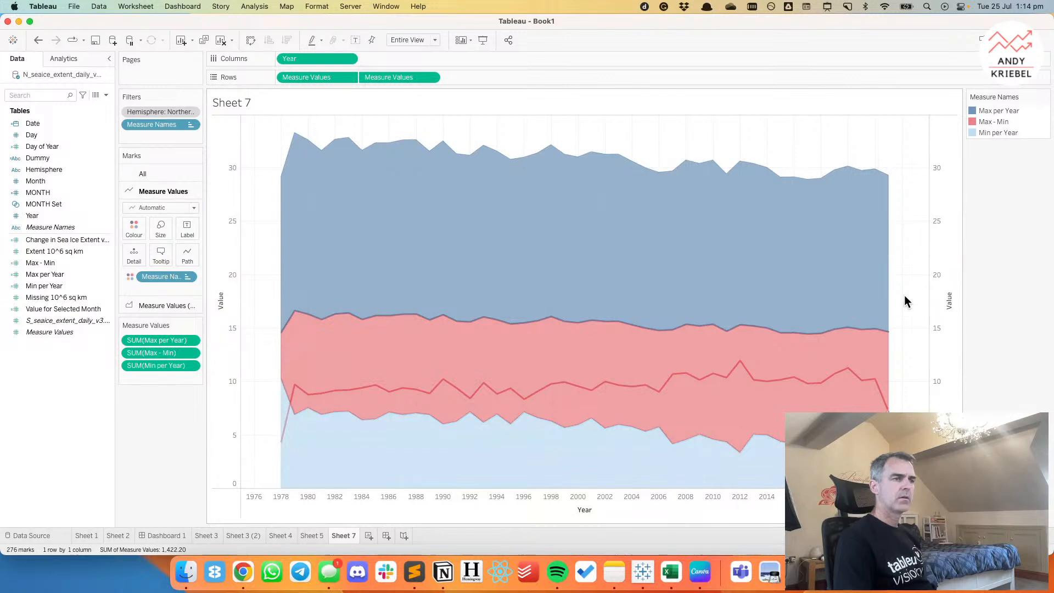
mouse_move(820, 261)
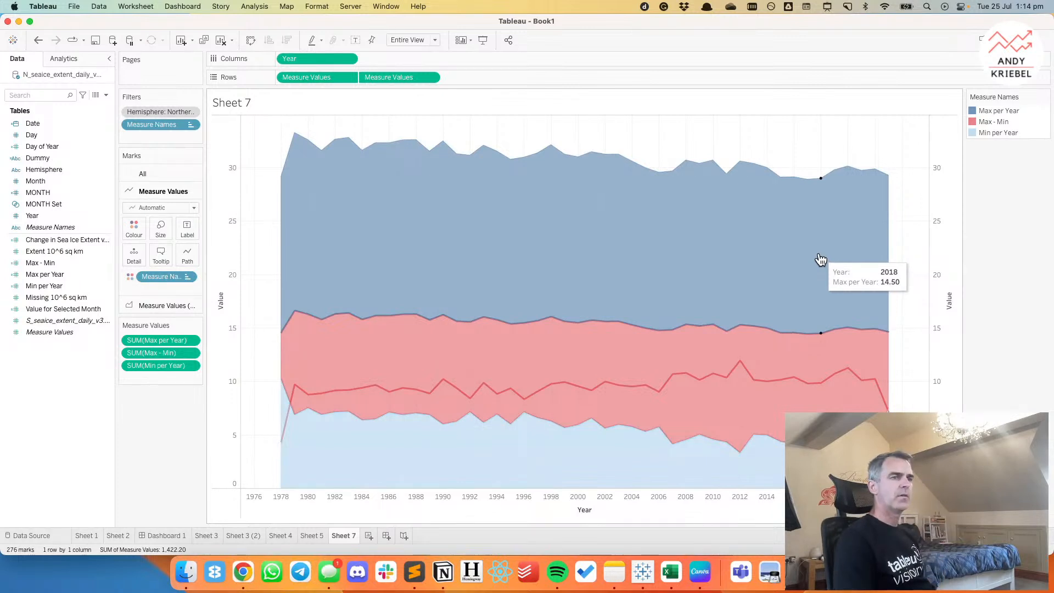
right_click(822, 257)
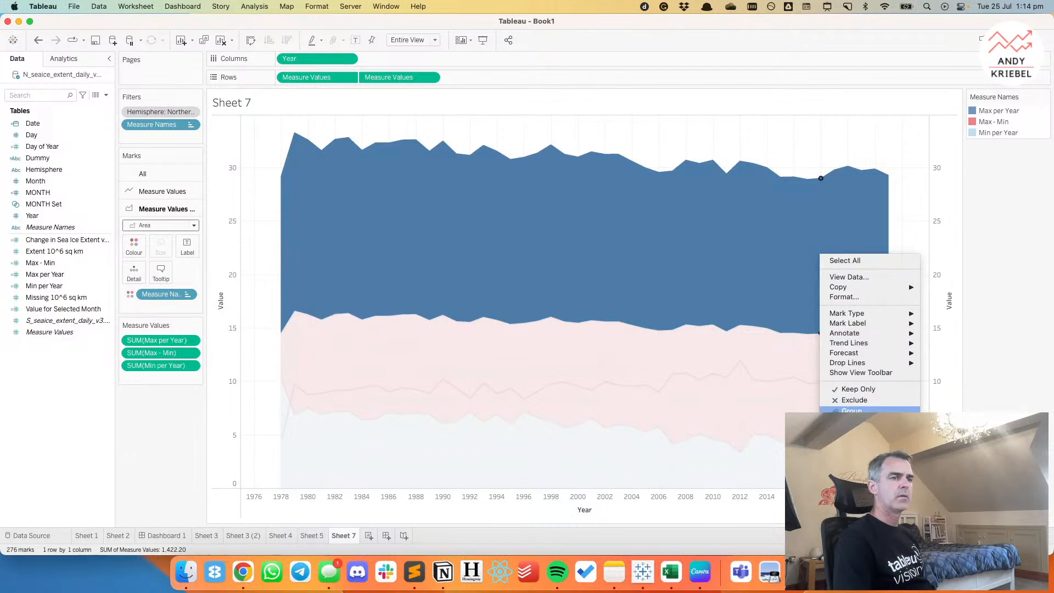
click(854, 401)
click(38, 40)
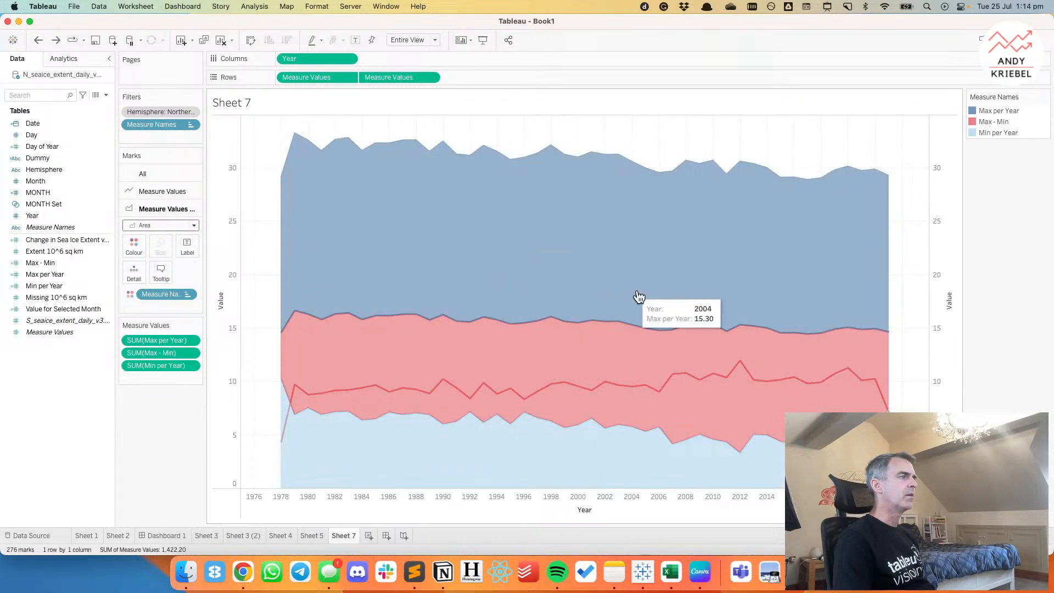
Hide Max per Year from the chart and remove the first Measure Values from Rows to leave only the stacked areas.
click(983, 111)
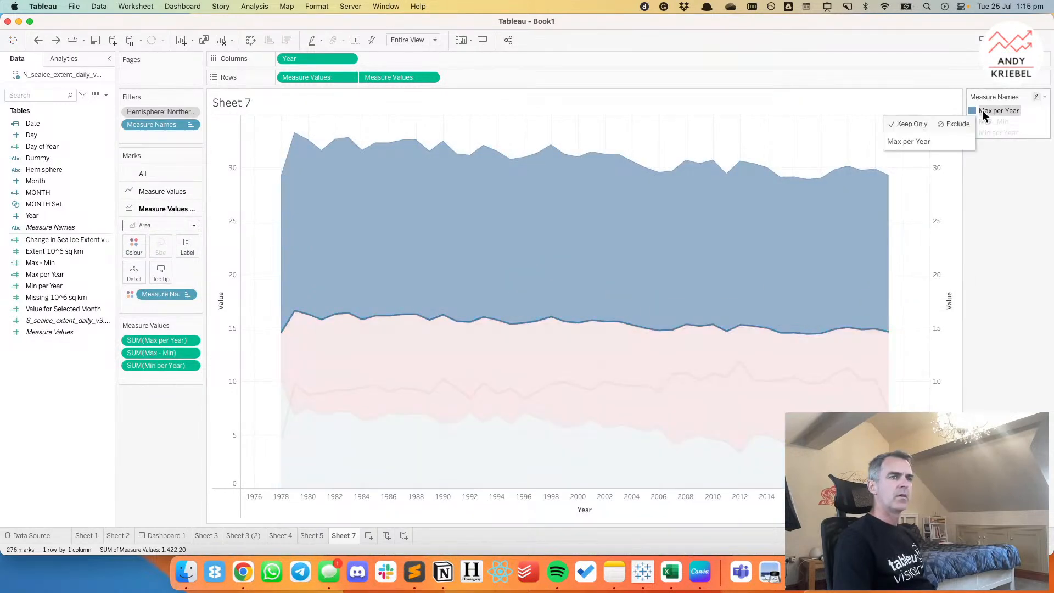
right_click(983, 110)
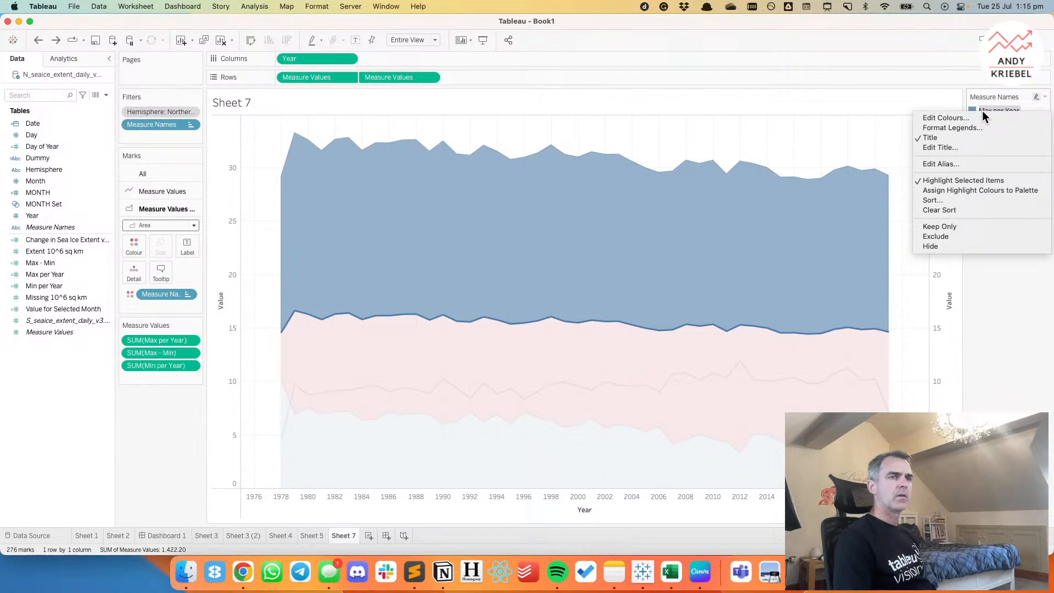
click(941, 247)
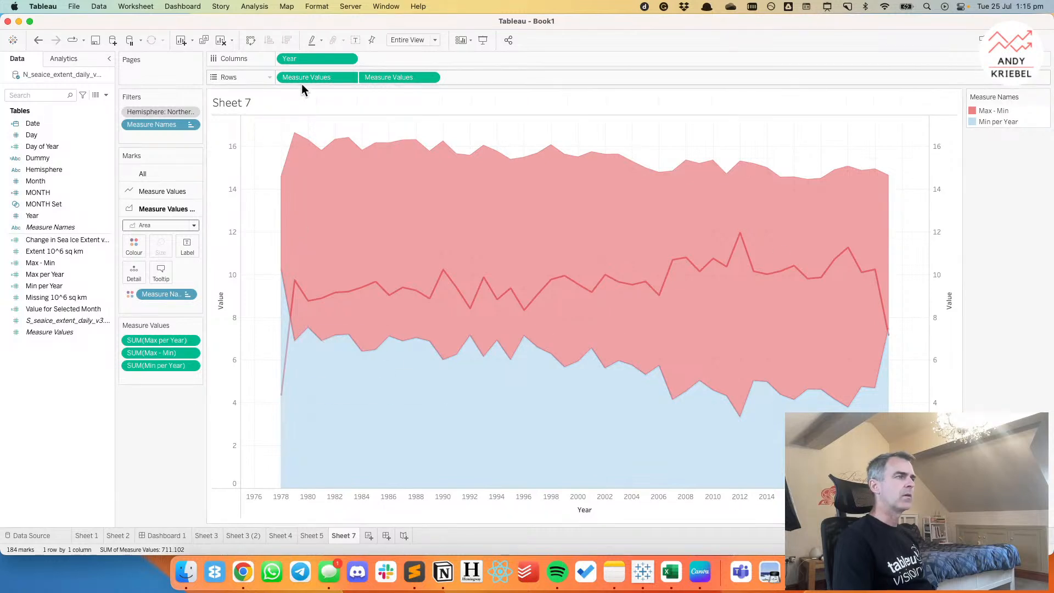
drag(305, 77, 271, 19)
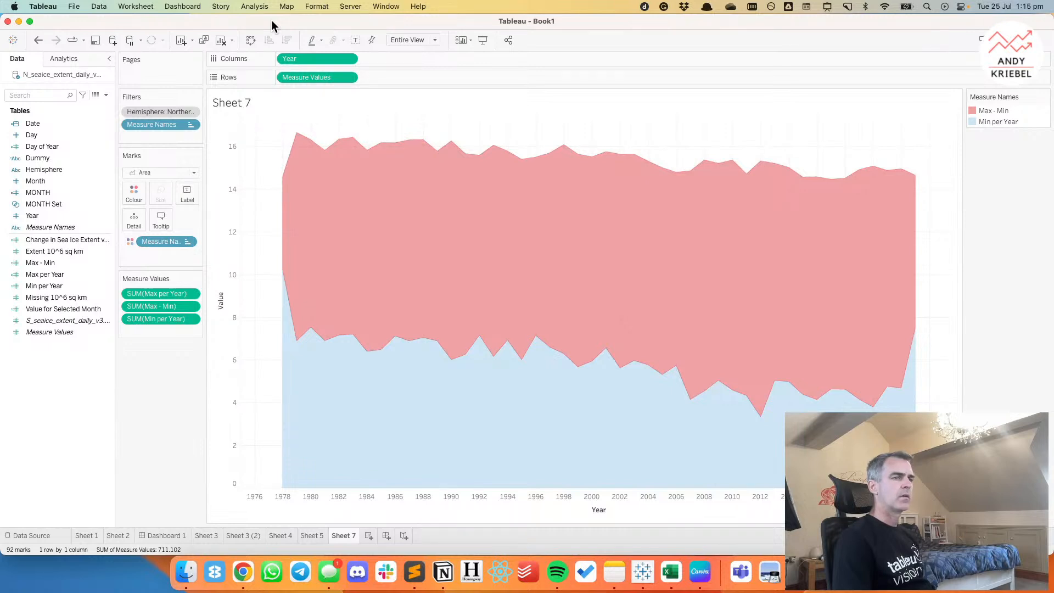
Recolour the Min per Year area white (FFFFFF) so only the Max - Min band shows.
click(993, 123)
double_click(992, 122)
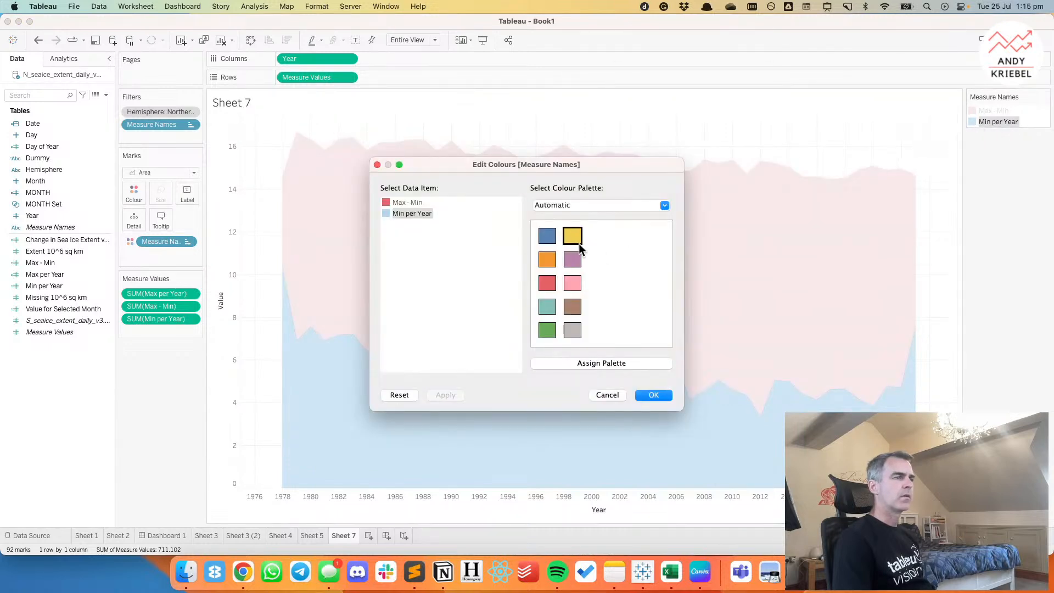
click(562, 206)
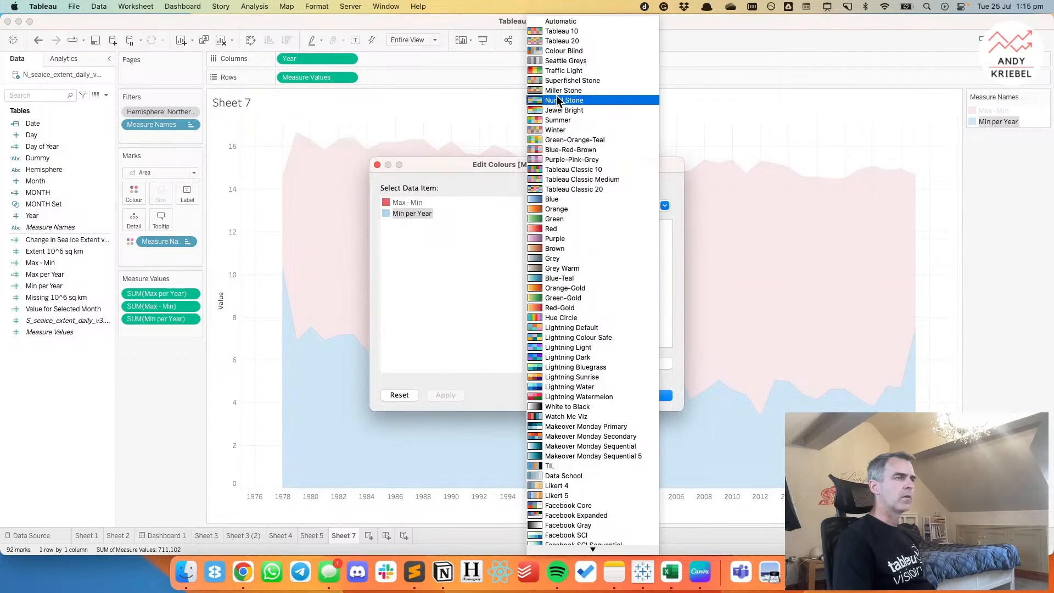
click(436, 235)
double_click(386, 213)
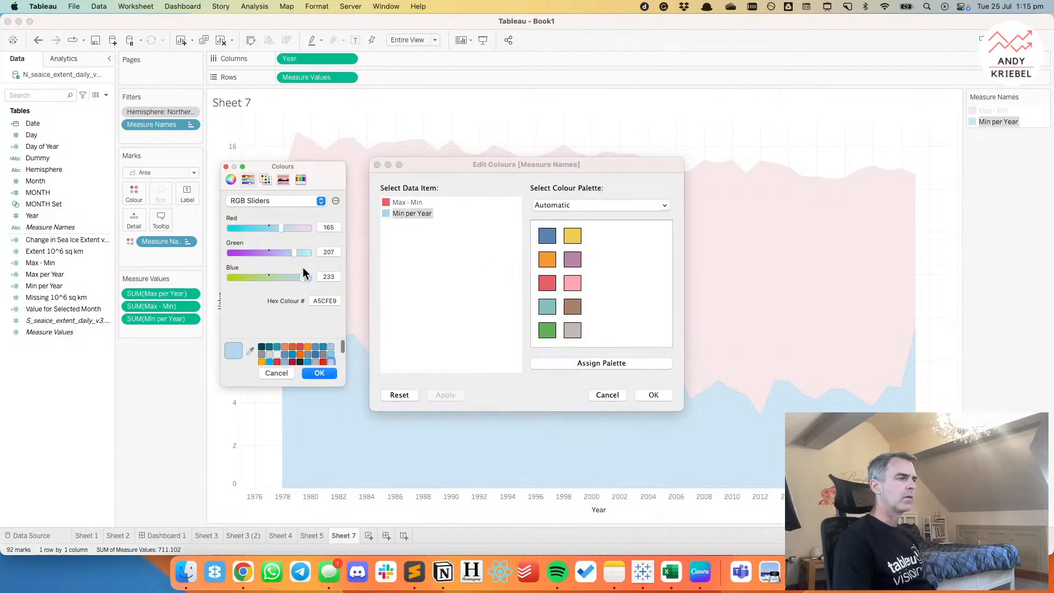
click(276, 355)
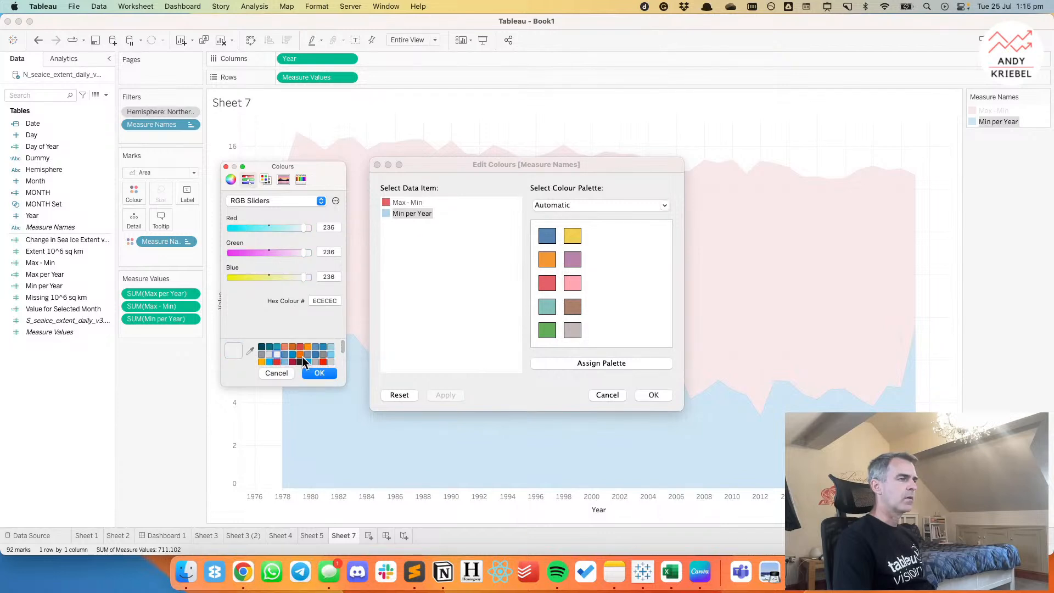
scroll(293, 354, down, 5)
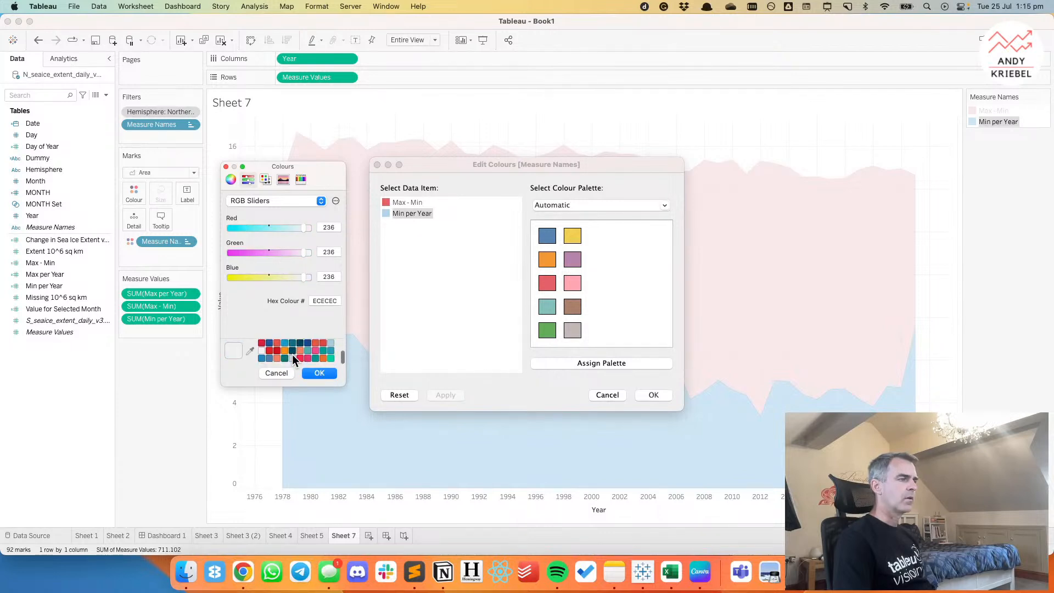
click(265, 350)
scroll(298, 355, up, 4)
click(305, 352)
double_click(323, 300)
text(ffffff)
key(Return)
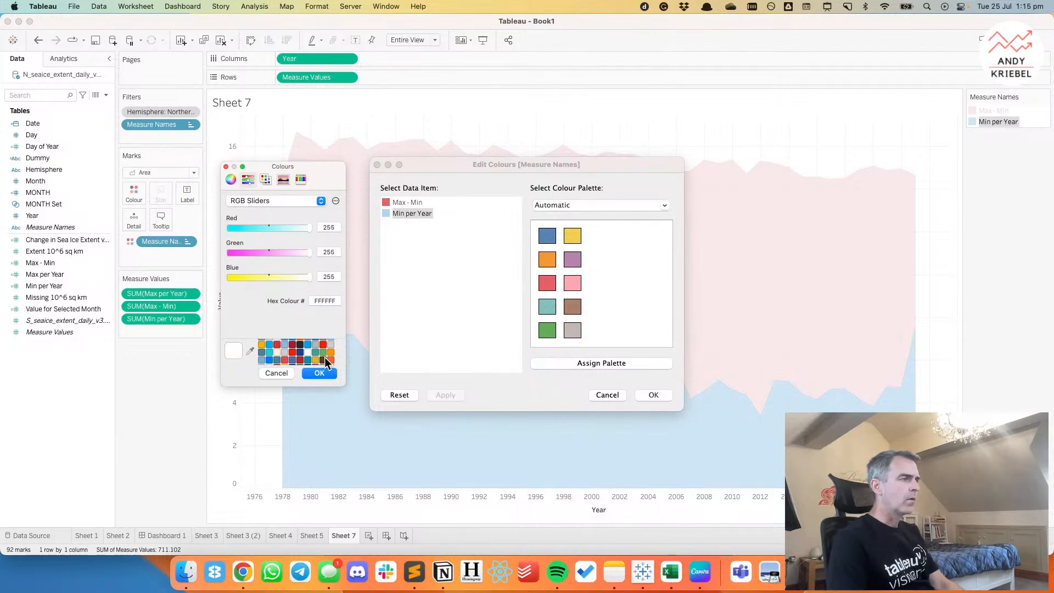
click(320, 373)
click(650, 395)
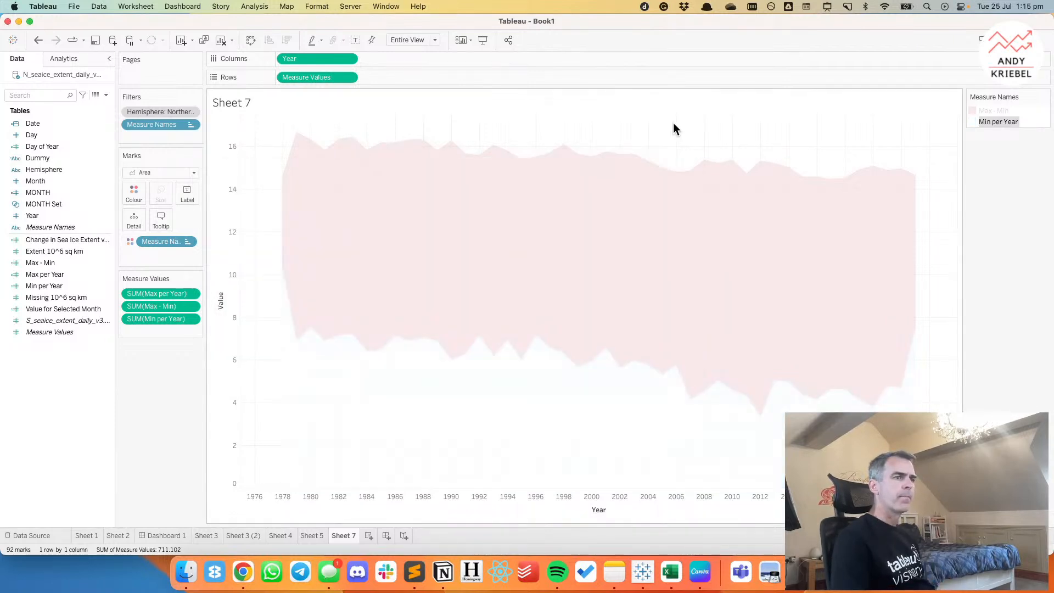
Compare the shaded band with the Arctic Sea Ice is Disappearing chart in Chrome and return to Tableau.
key(super+Tab)
click(246, 573)
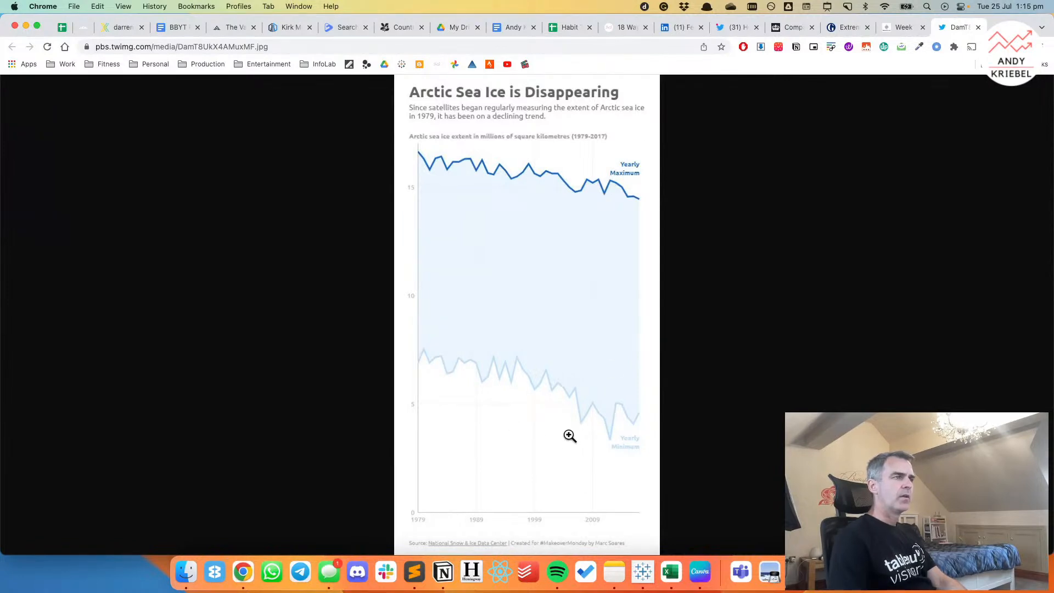
click(648, 575)
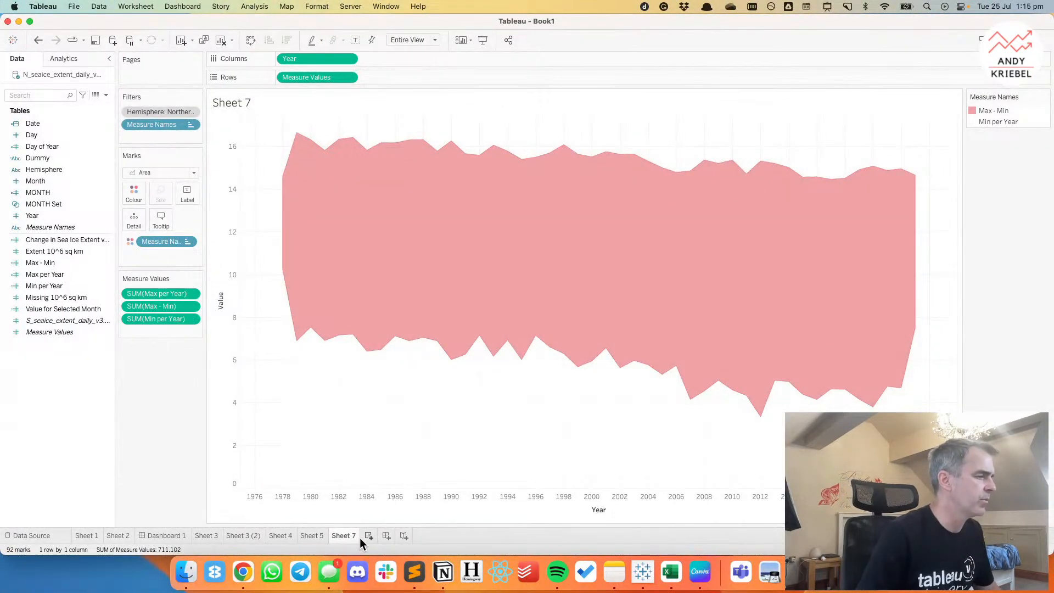
Switch to Chrome, open the small-multiples, purple heatmap and grey striped bar examples from the week 15 gallery, and view the bar chart.
click(246, 574)
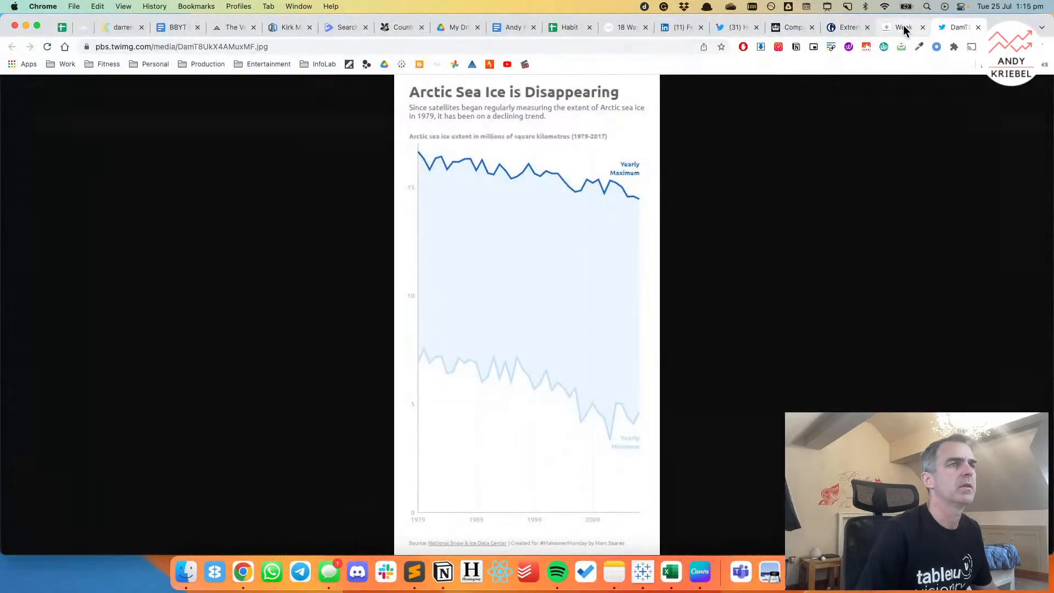
click(904, 28)
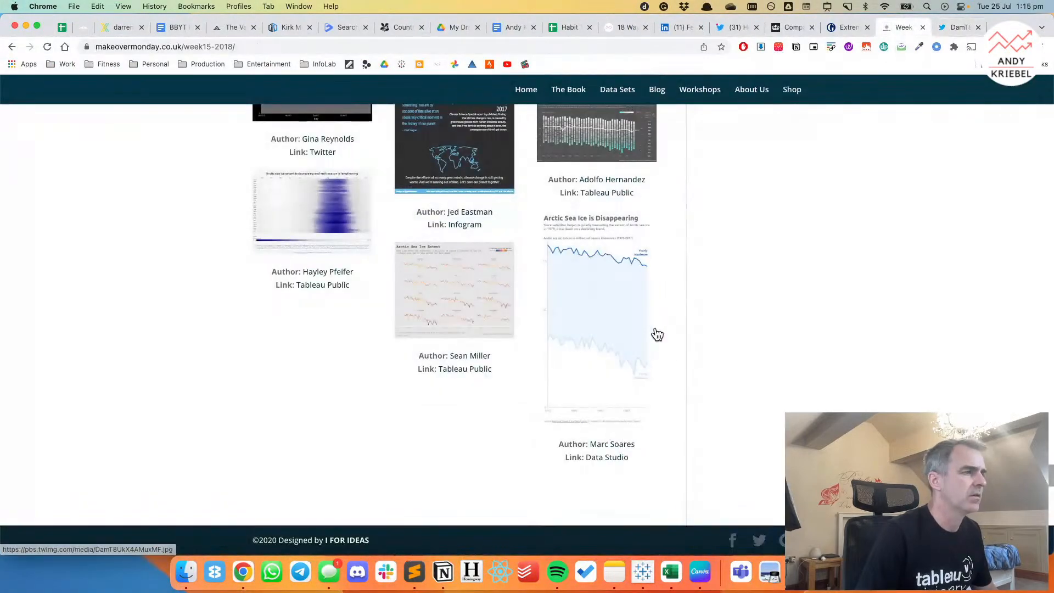
super+click(433, 295)
super+click(344, 224)
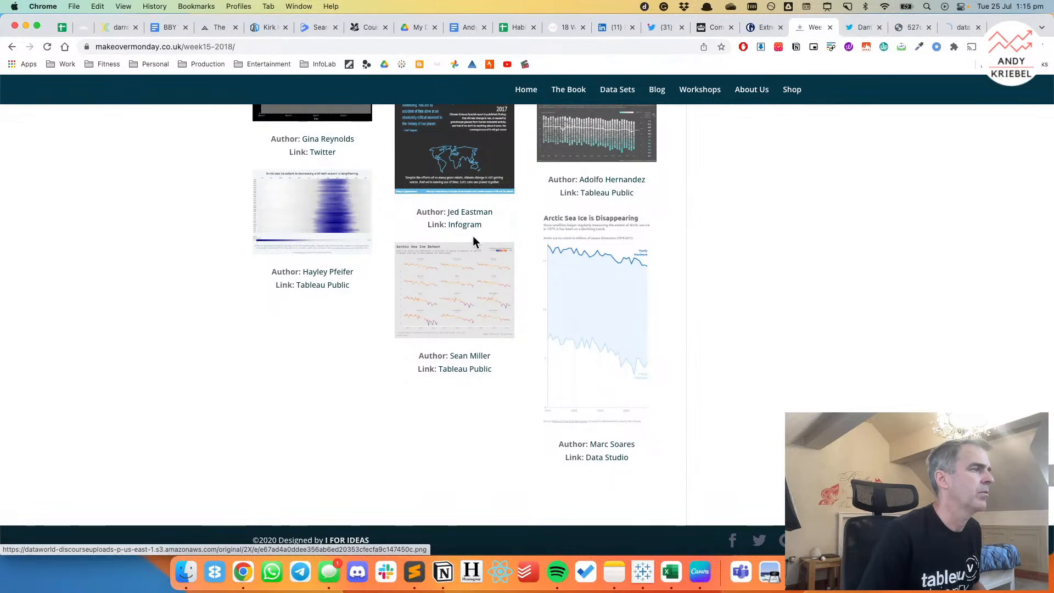
scroll(516, 239, up, 5)
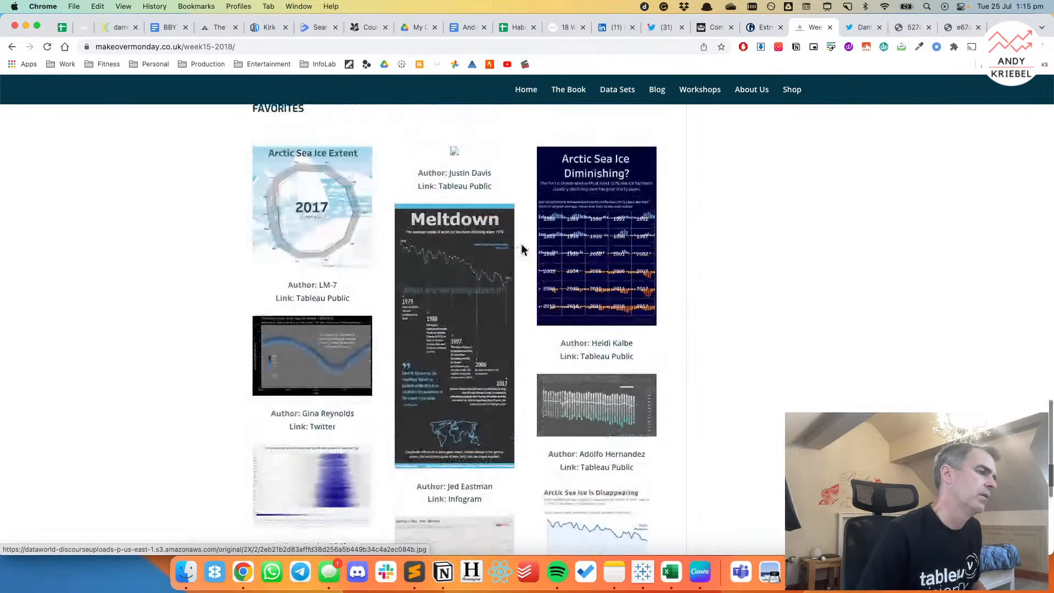
super+click(599, 419)
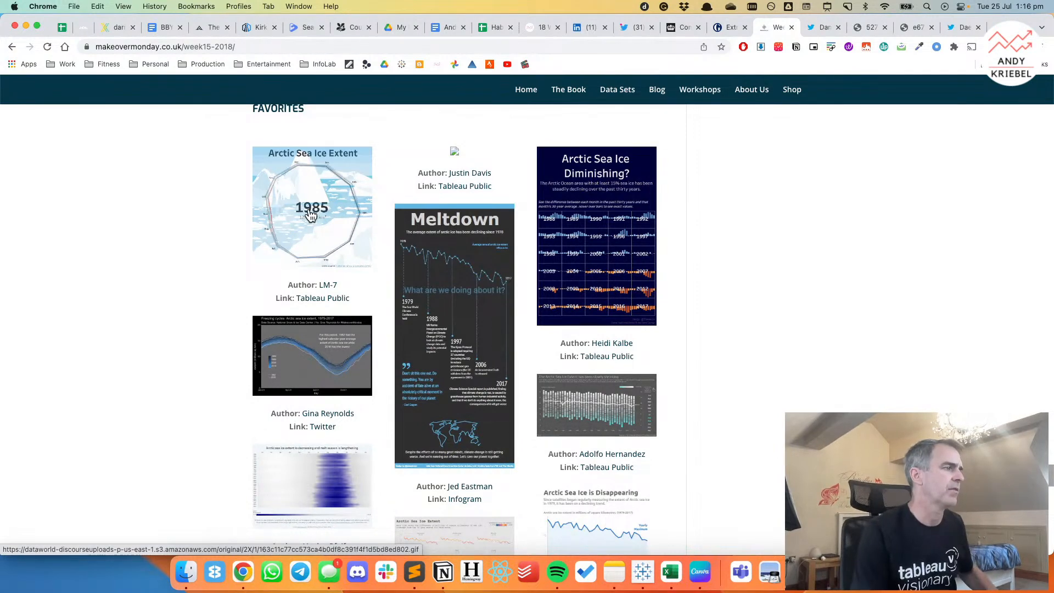
click(985, 27)
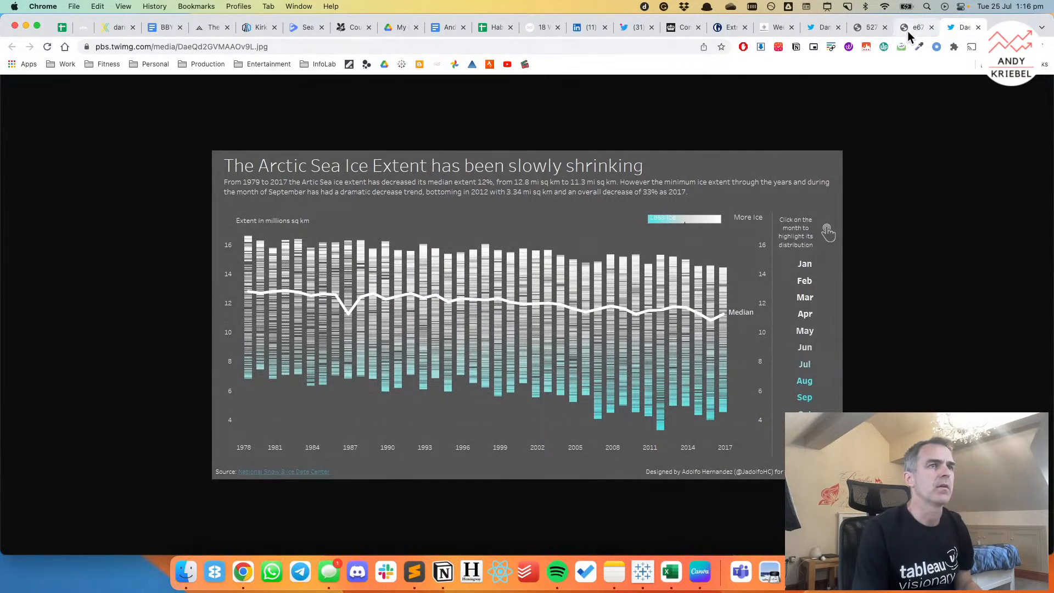
Switch to Tableau and create a new worksheet with Year on Columns.
click(642, 572)
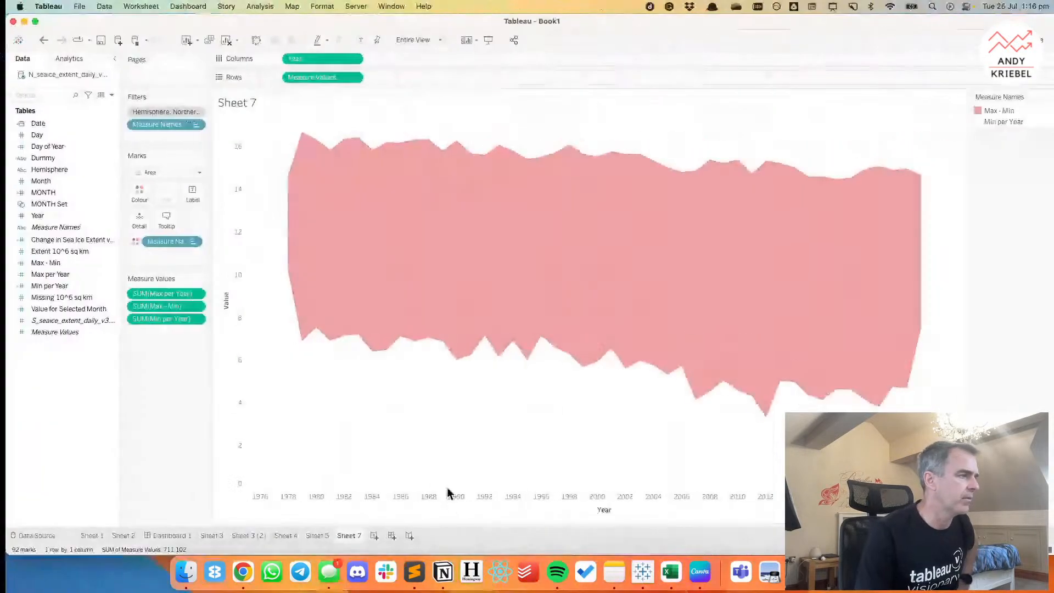
click(369, 536)
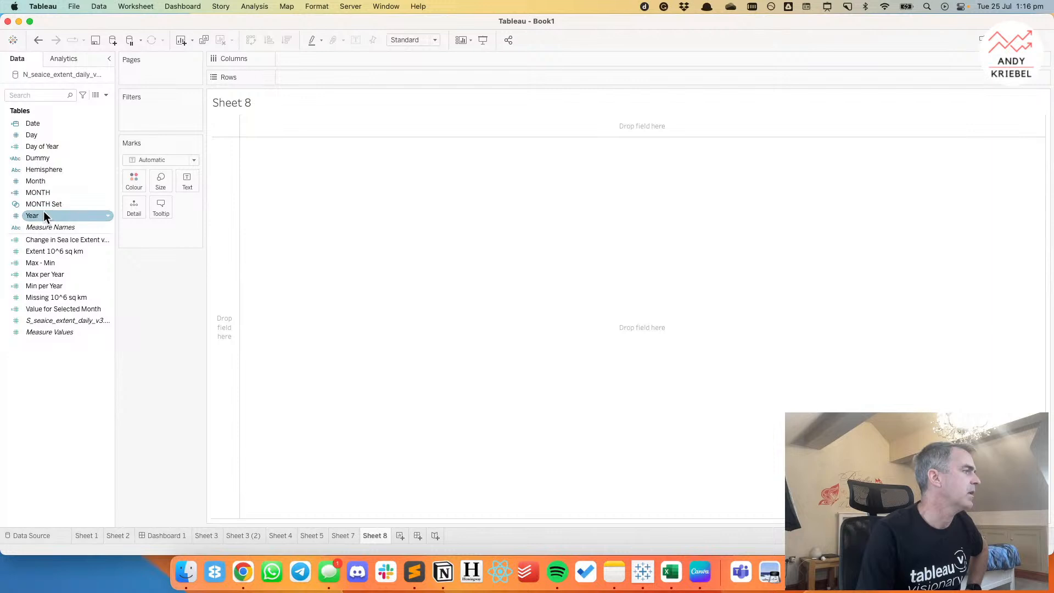
drag(44, 216, 331, 61)
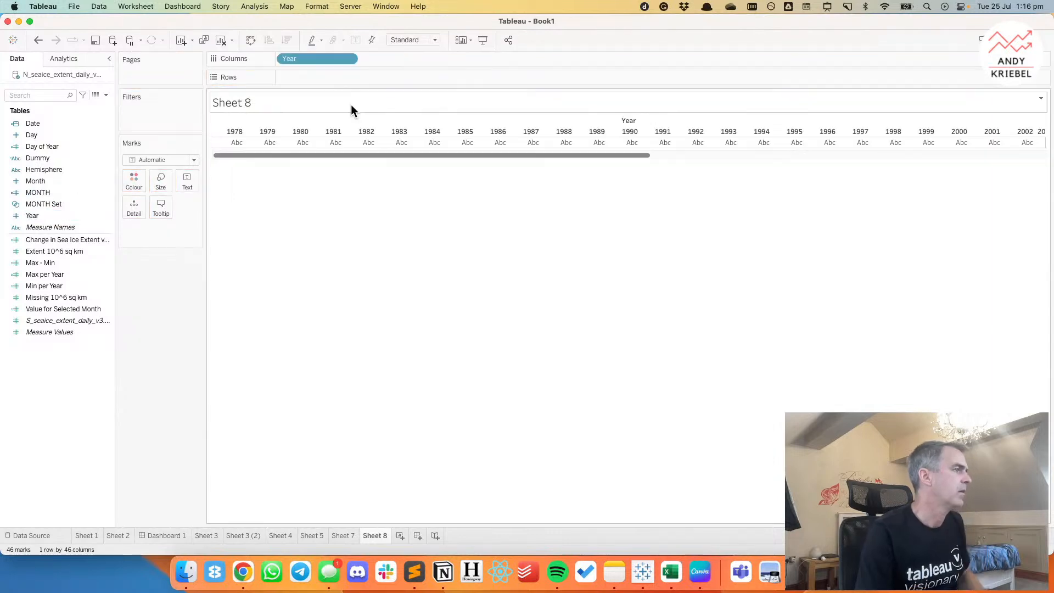
Check how the Arctic Sea Ice Extent has been slowly shrinking chart is built in Chrome and return to Tableau.
key(super+Tab)
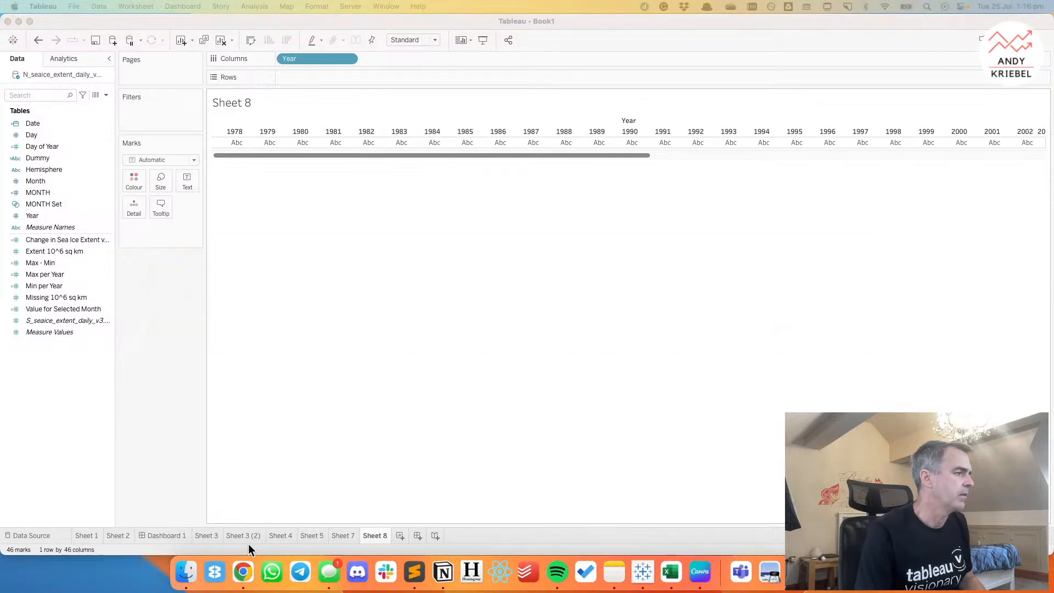
click(242, 572)
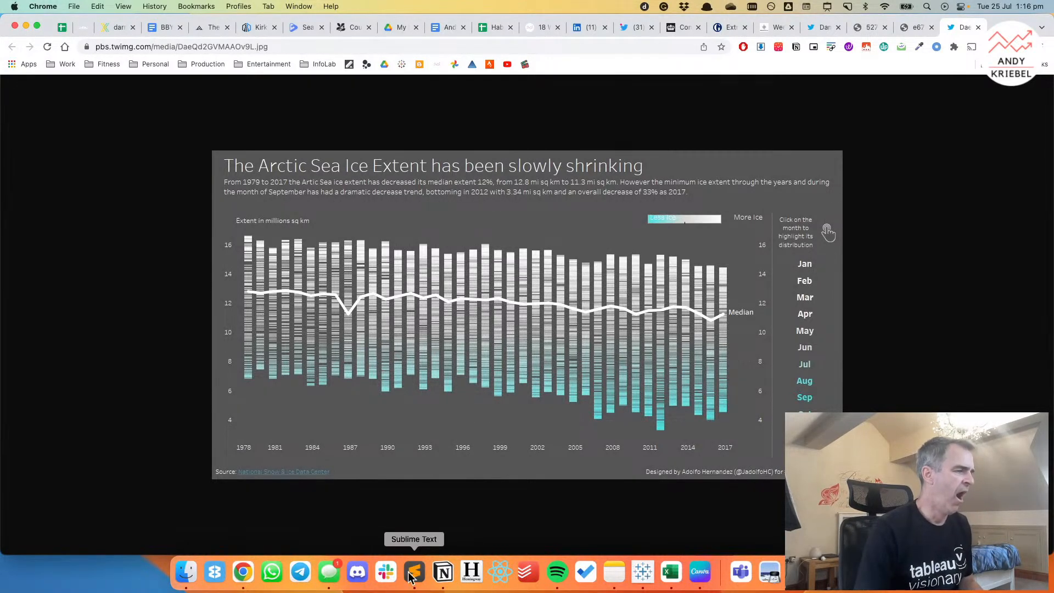
click(643, 572)
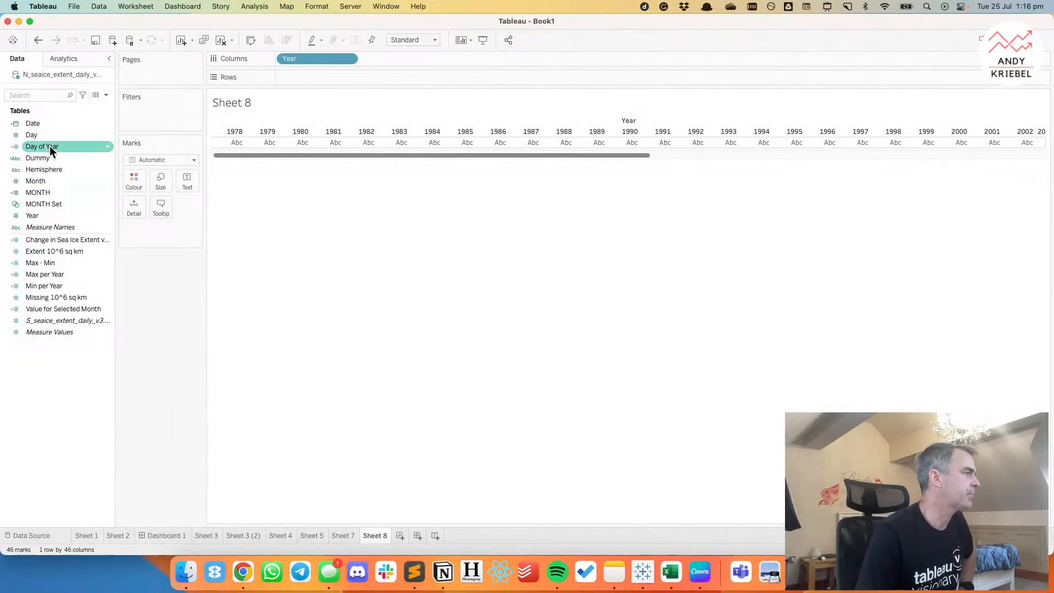
Plot the median Extent 10^6 sq km on Rows with Day of Year as detail, using circle marks.
drag(48, 147, 133, 209)
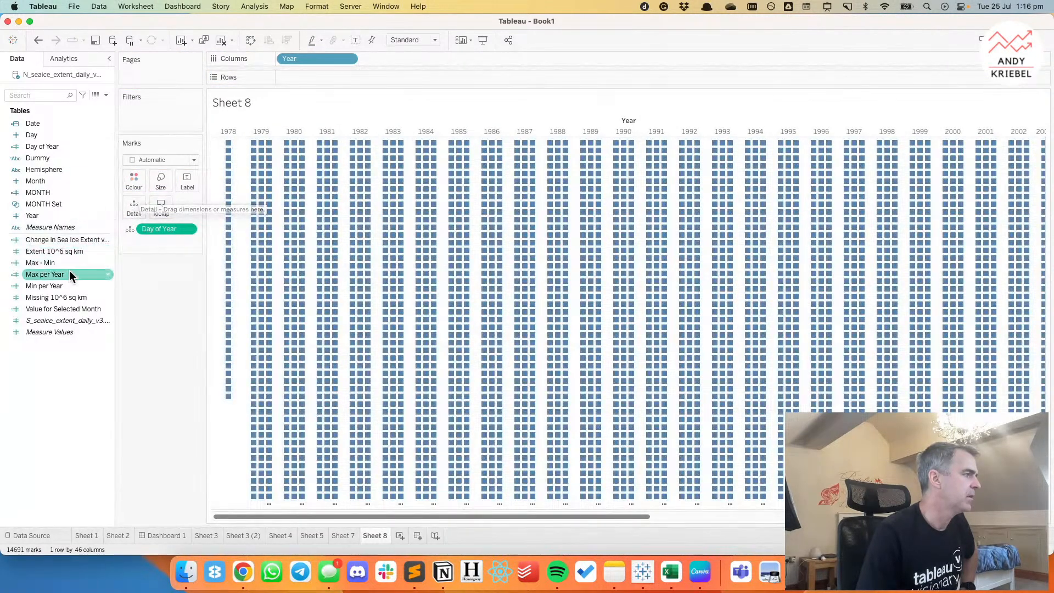
drag(61, 250, 346, 77)
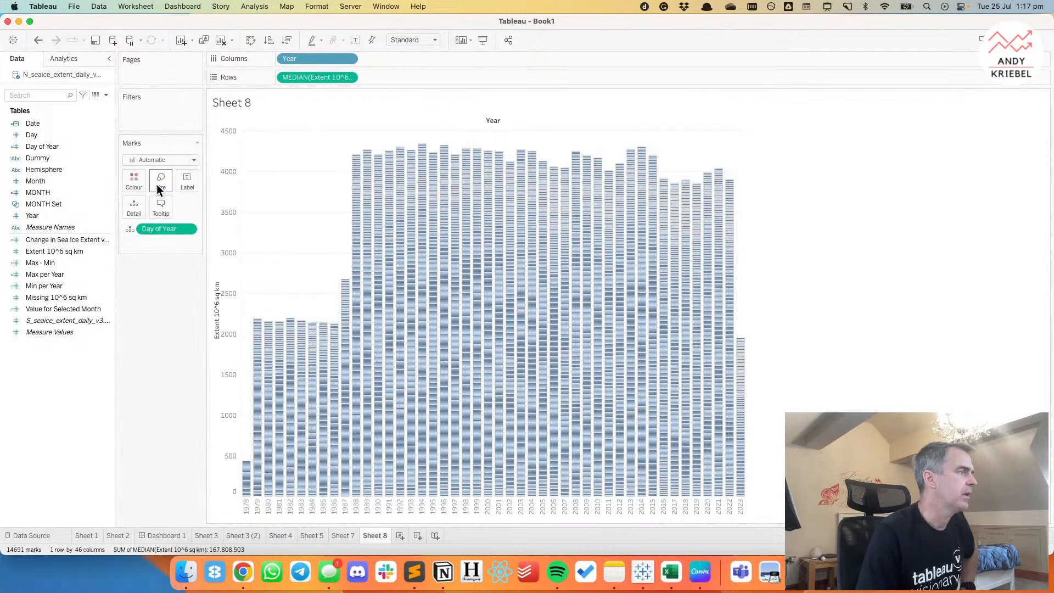
click(152, 160)
click(147, 236)
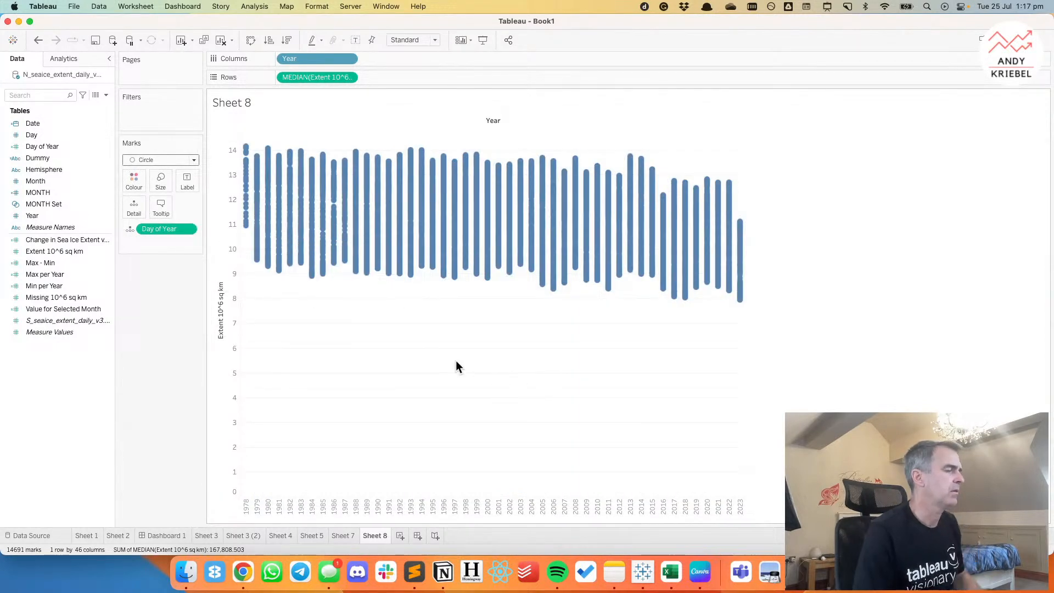
Jitter the circles by adding AVG(RANDOM()) to Columns beside Year, and fit the chart to the entire view.
double_click(373, 58)
text(AVG()
text(0)
text(R)
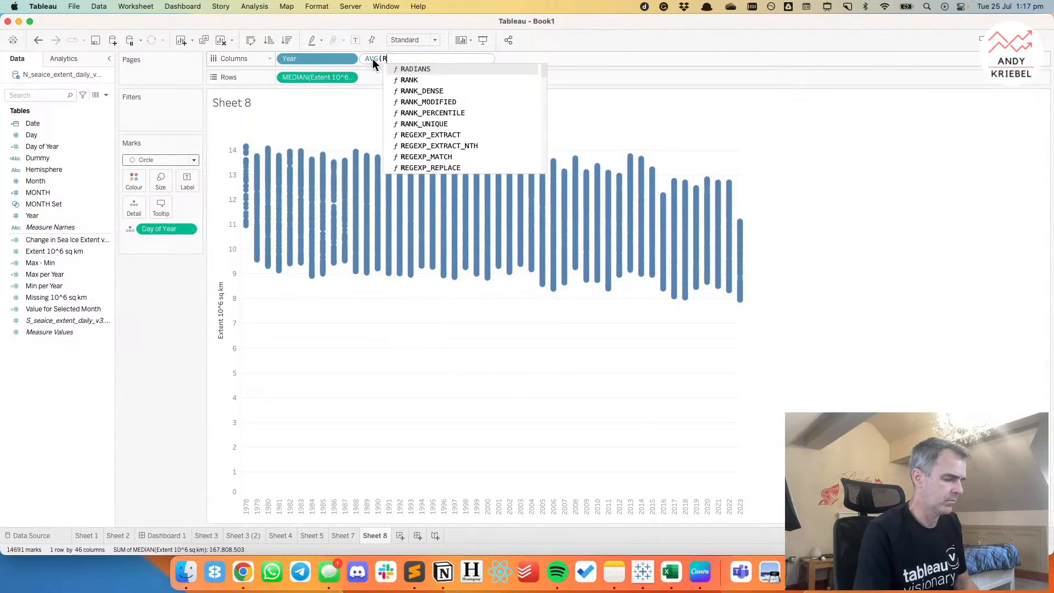
text(ANDOM()))
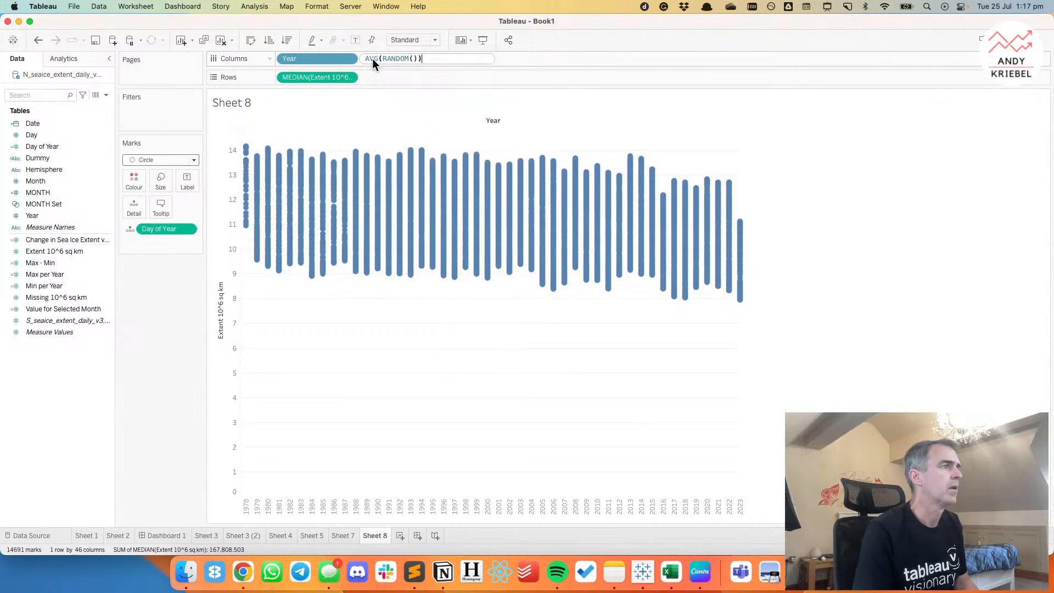
key(Return)
click(394, 37)
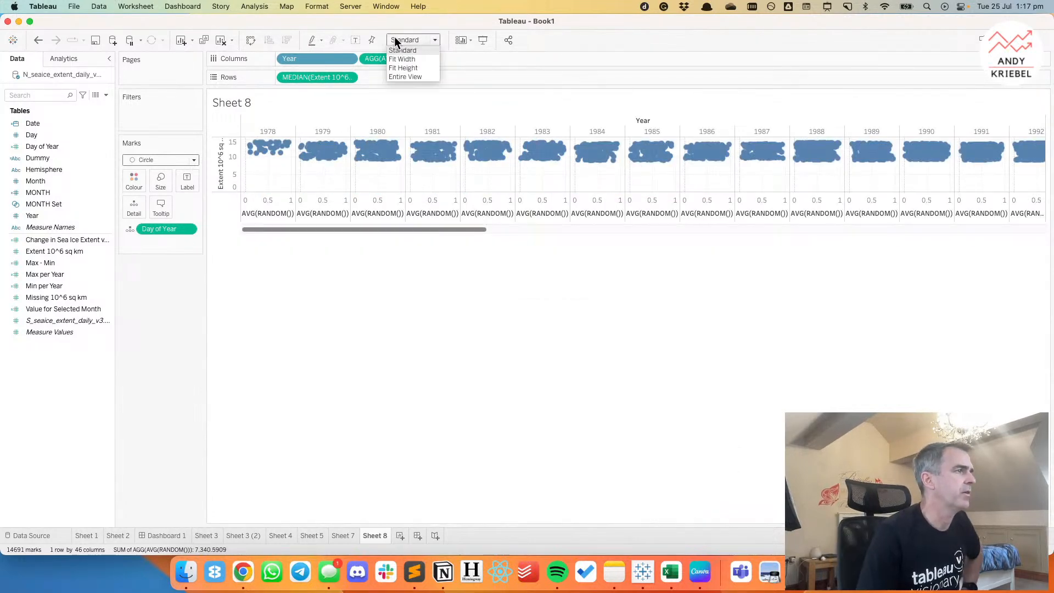
click(398, 74)
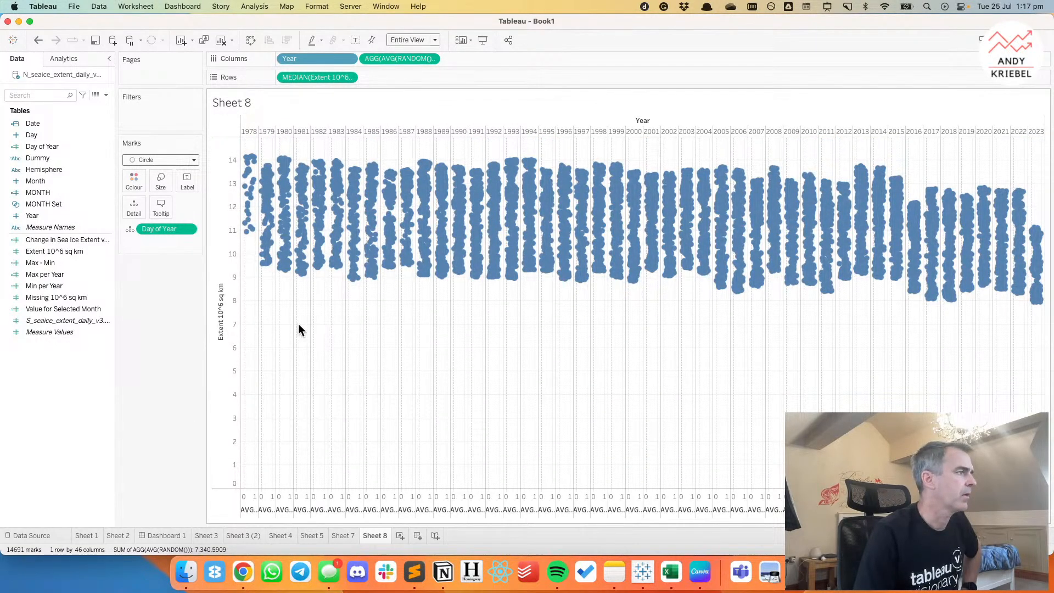
Set the circles' opacity to 57% and shrink their size so individual days are distinguishable.
click(134, 183)
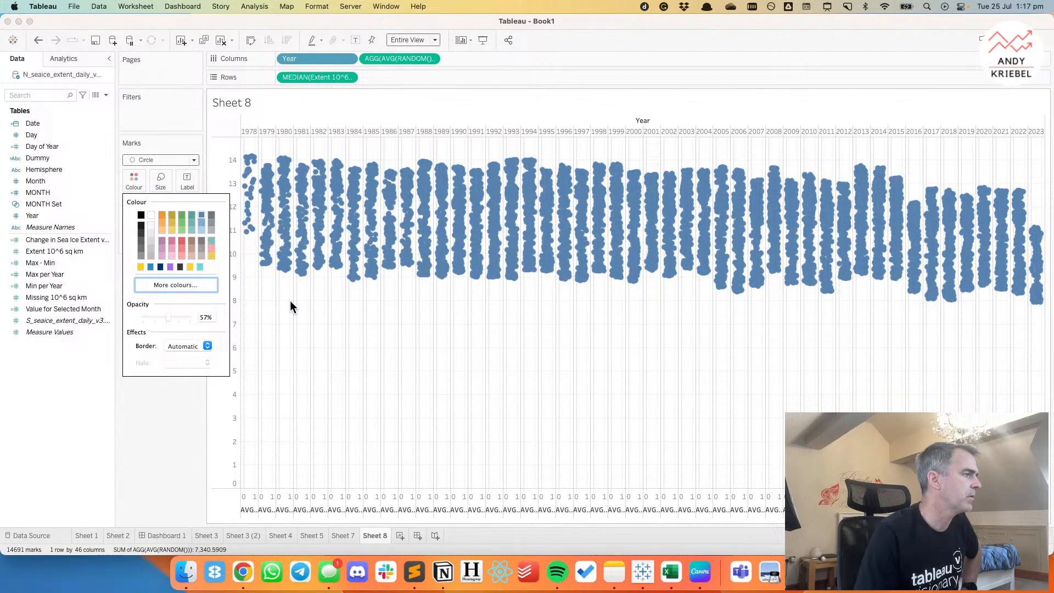
click(164, 190)
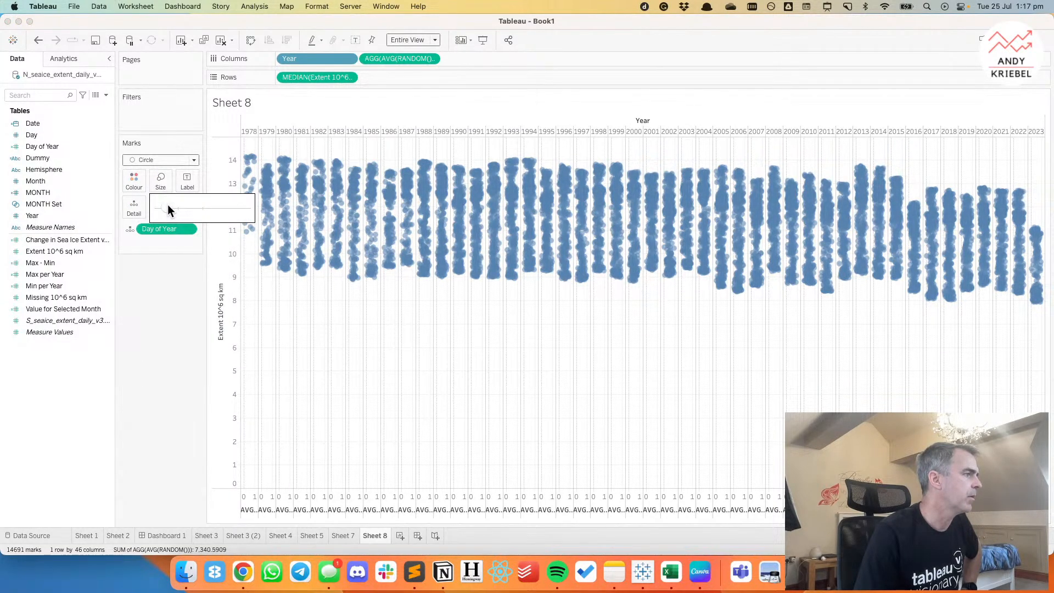
drag(166, 209, 165, 209)
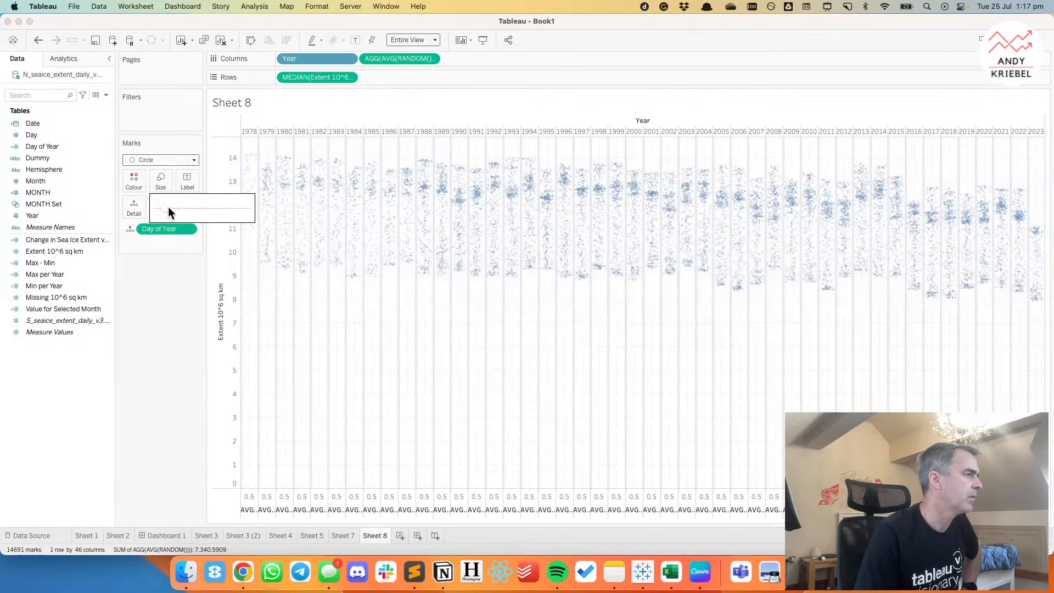
click(379, 337)
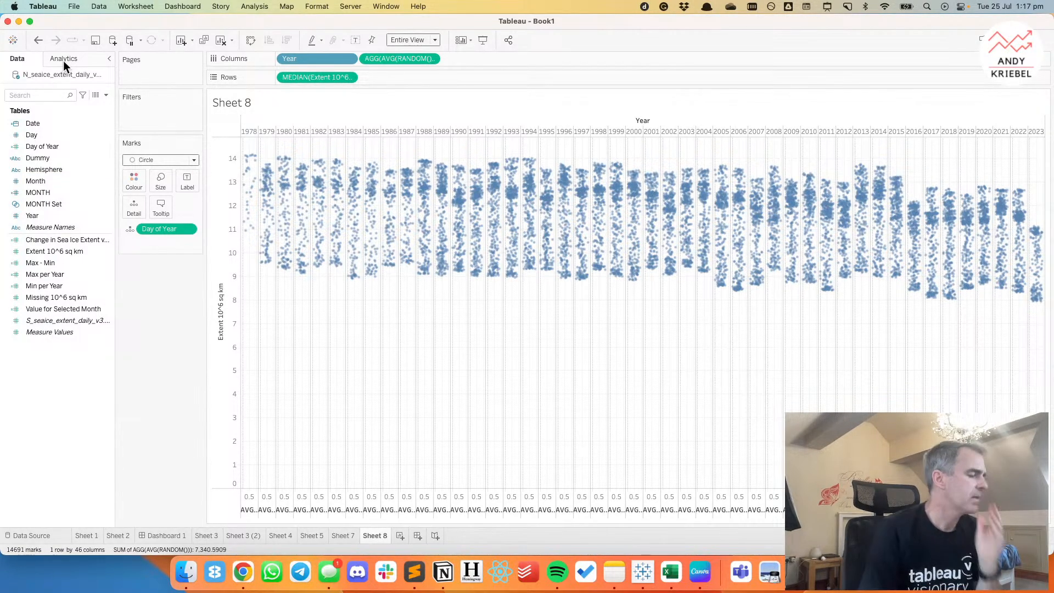
Switch to Chrome and open the Tableau Public version of the grey Arctic sea ice striped chart from the week 15 favorites.
click(244, 572)
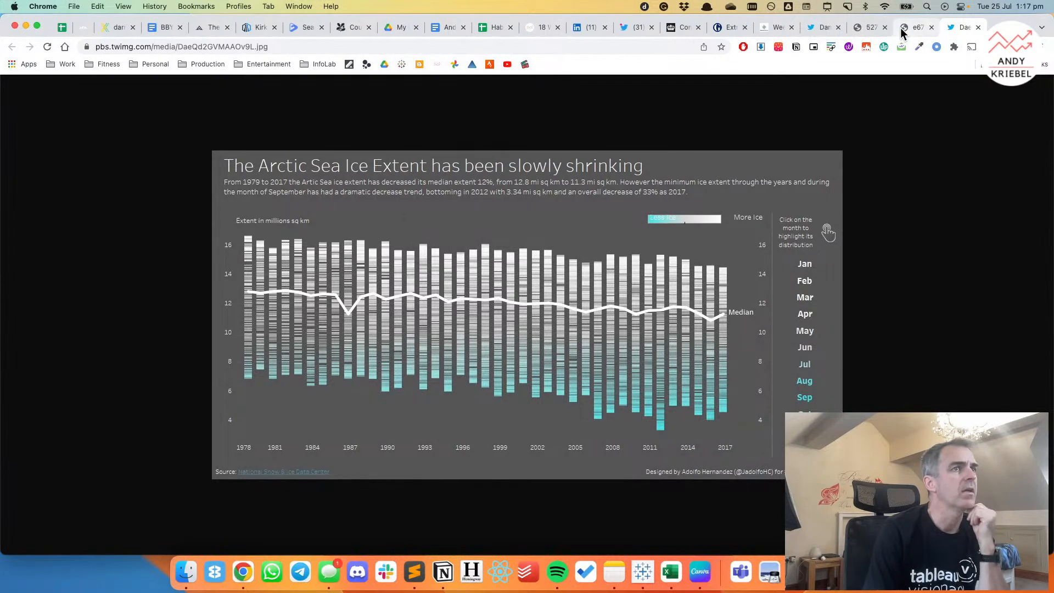
click(775, 27)
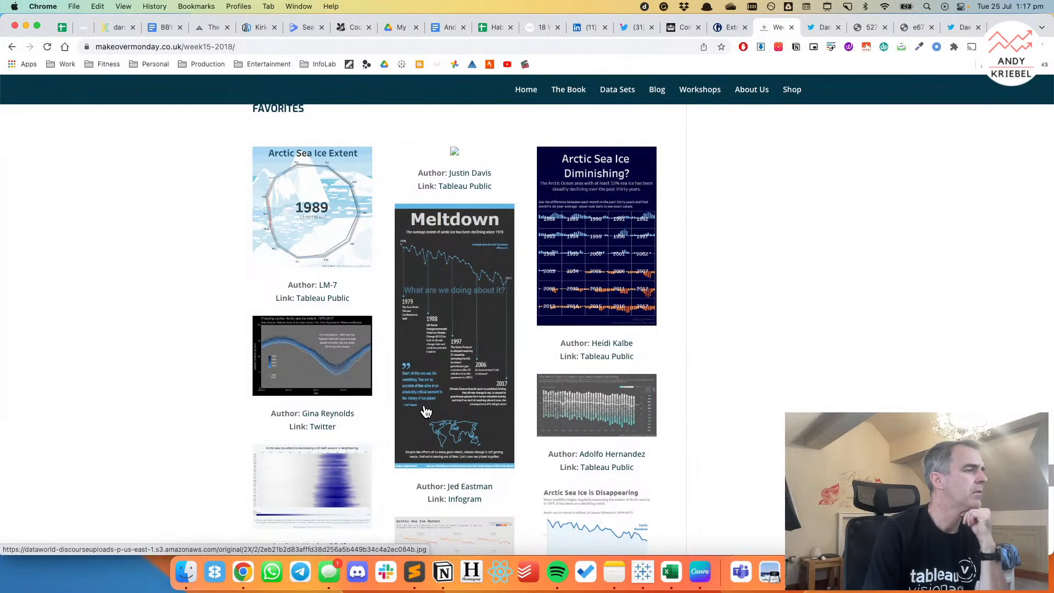
scroll(426, 411, down, 1)
scroll(426, 412, down, 2)
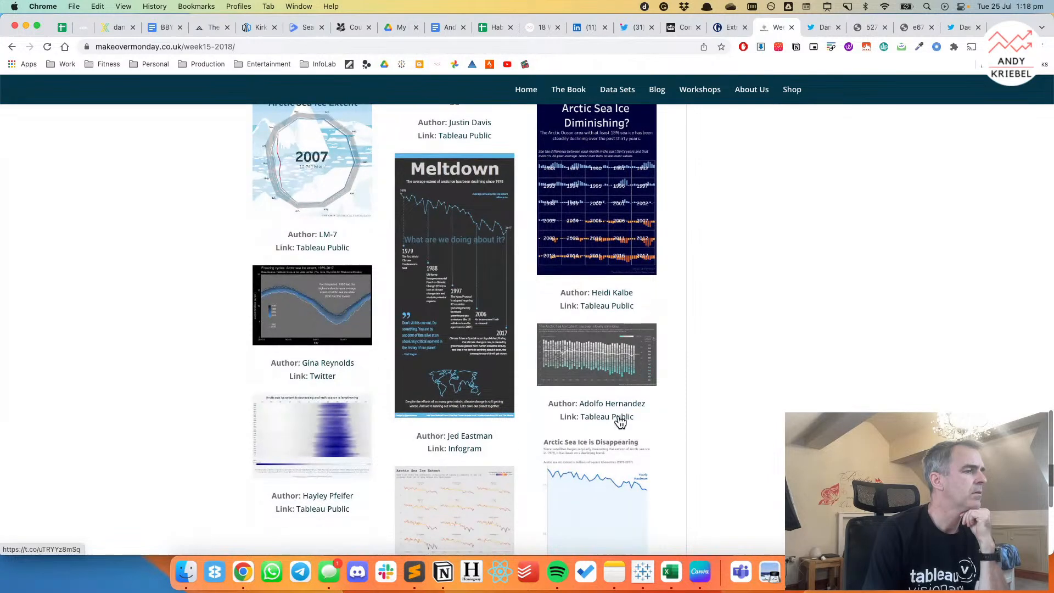
click(620, 418)
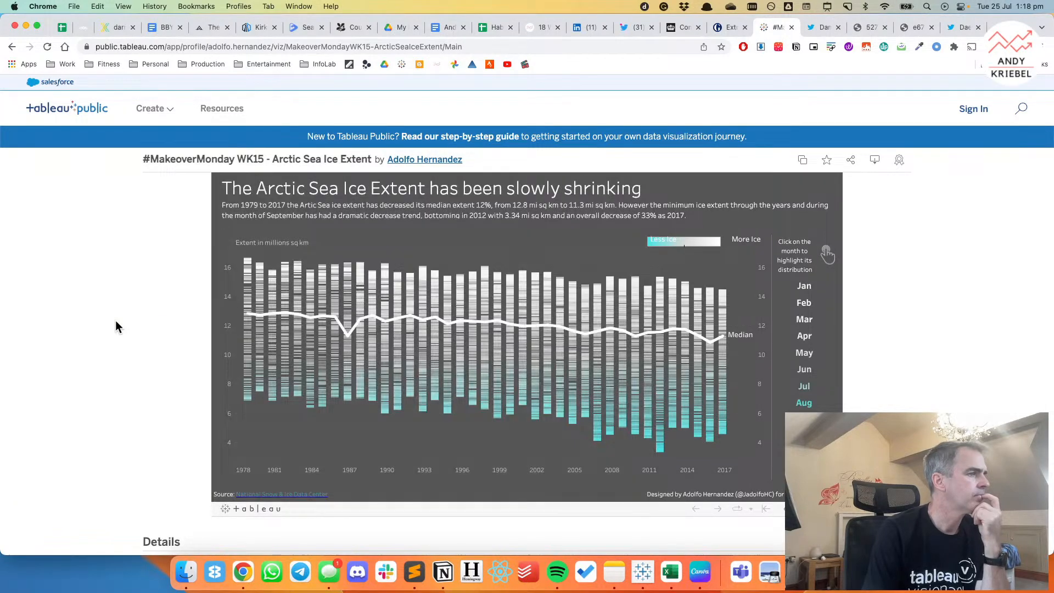
Examine a single 1987 day and the May highlight in the Arctic Sea Ice Extent chart, and return to Tableau.
click(347, 354)
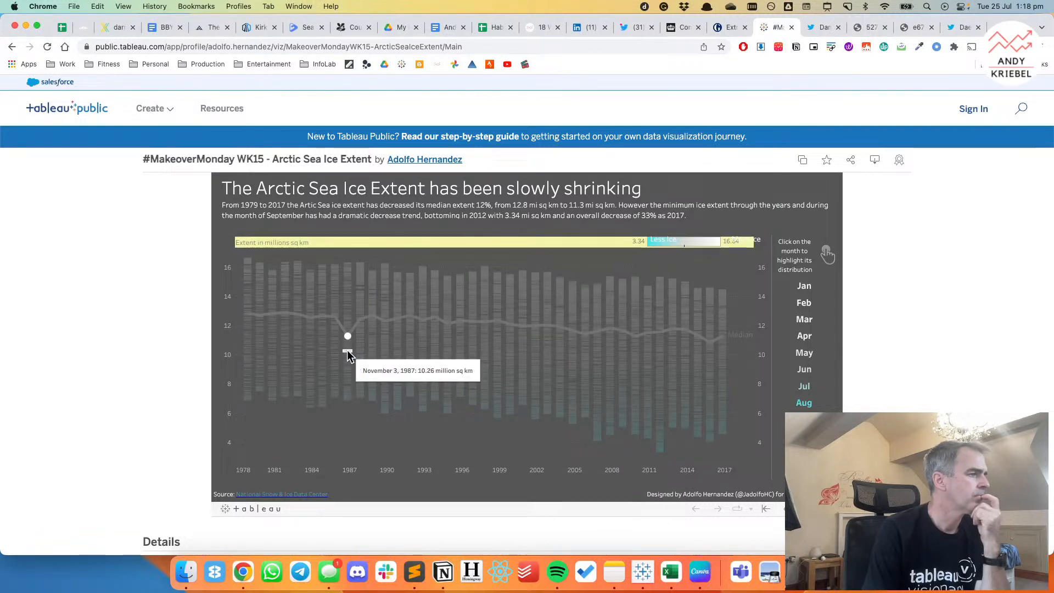
click(347, 351)
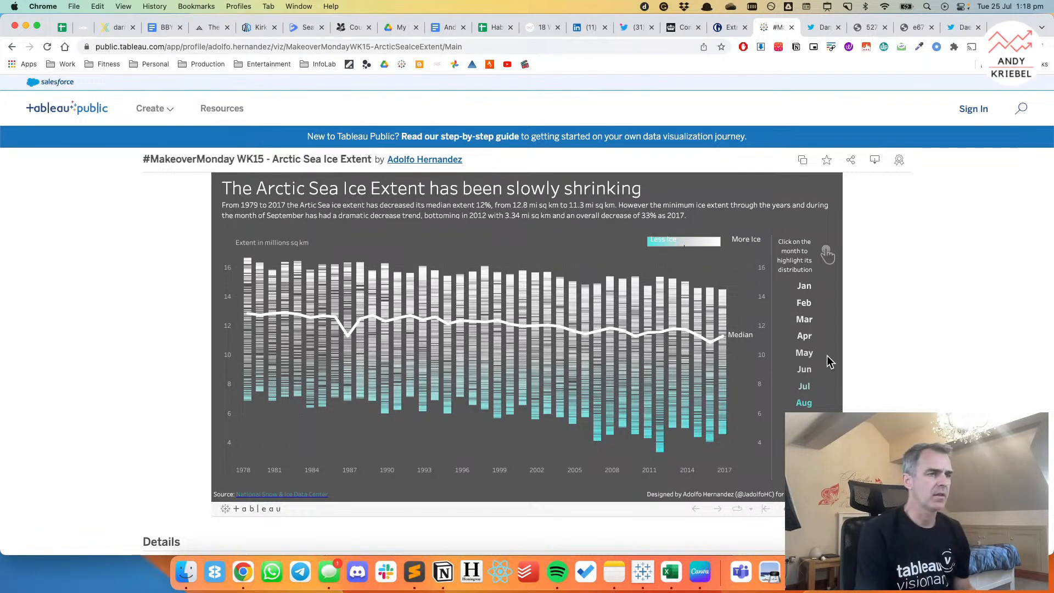
click(809, 355)
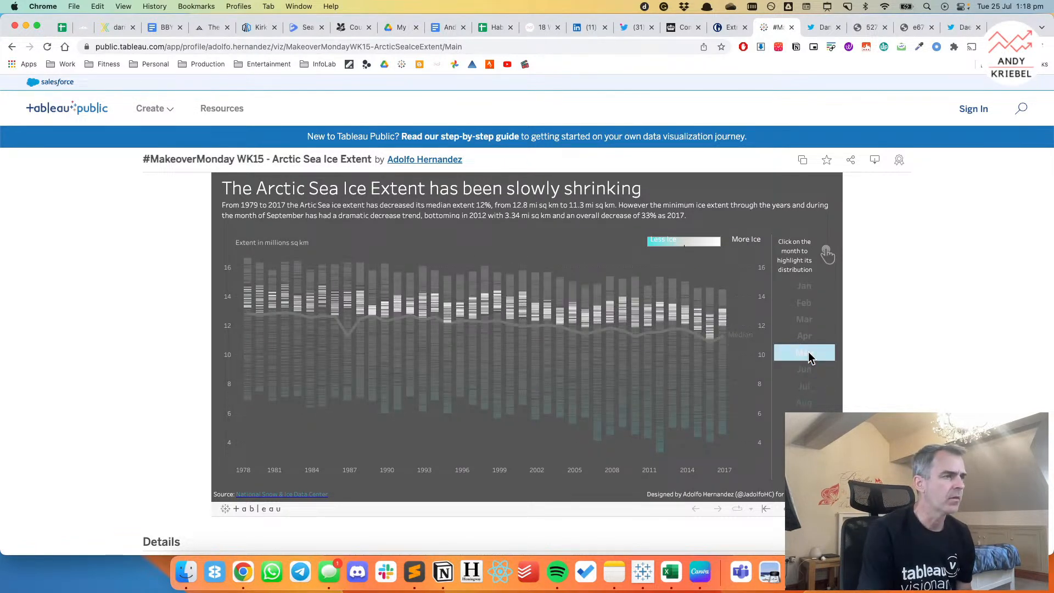
click(809, 355)
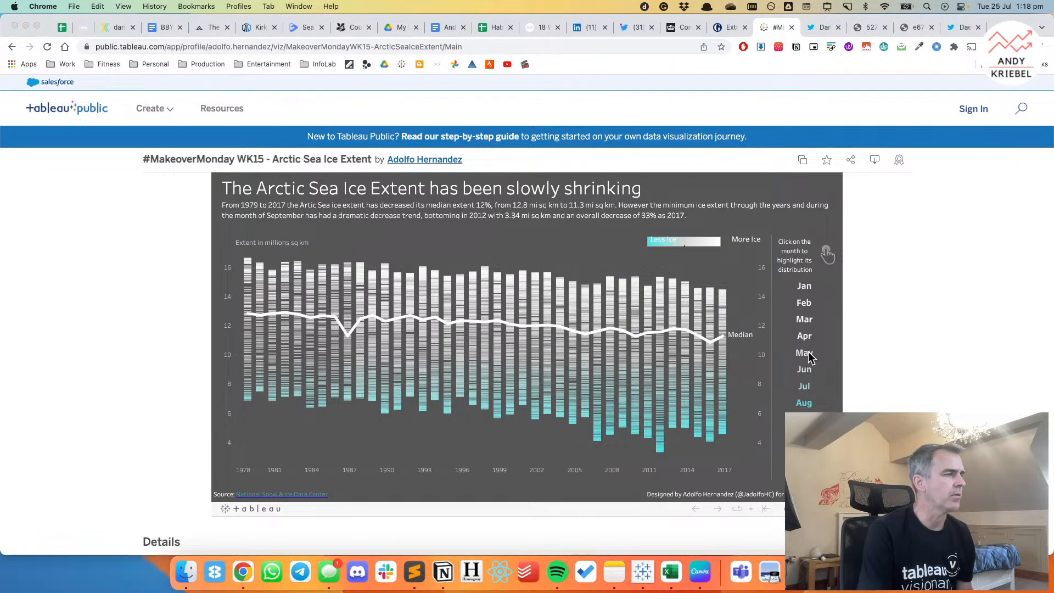
key(ctrl+Right)
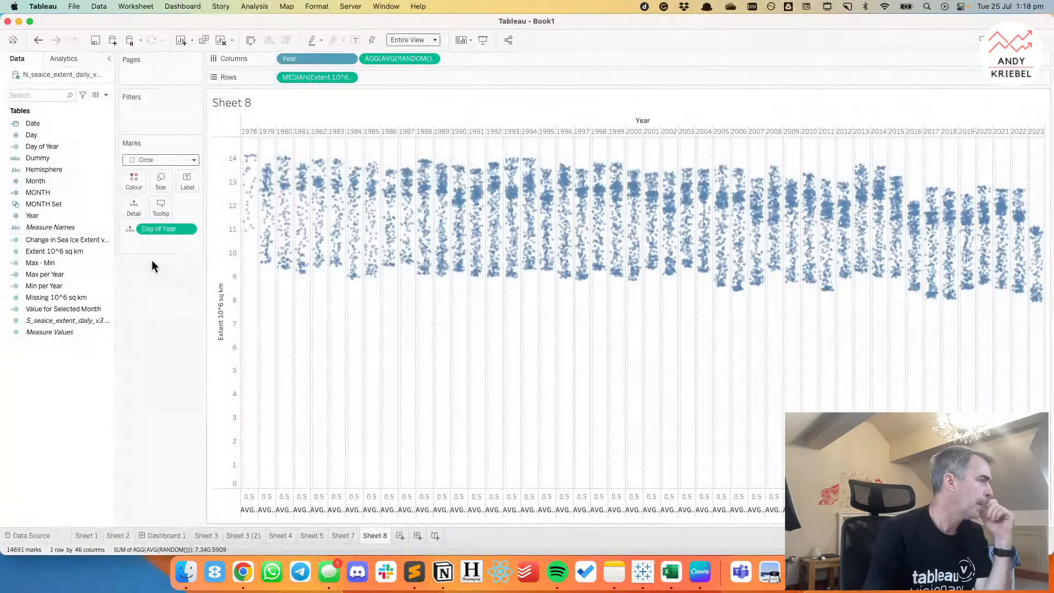
Add MONTH as detail to the jitter plot and colour the circles by MONTH Set.
click(47, 193)
drag(47, 193, 128, 205)
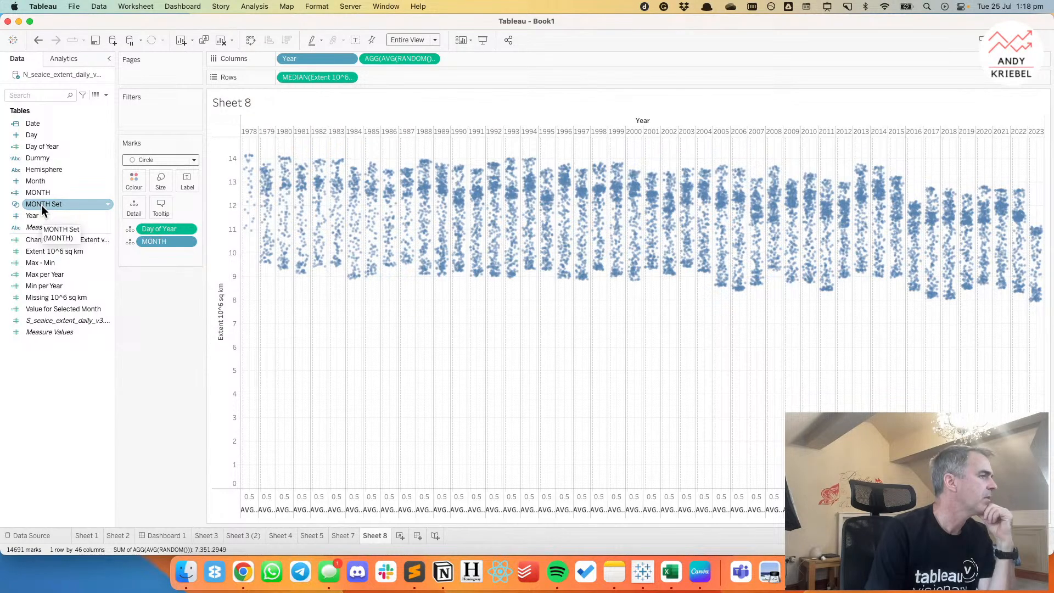
drag(42, 206, 136, 177)
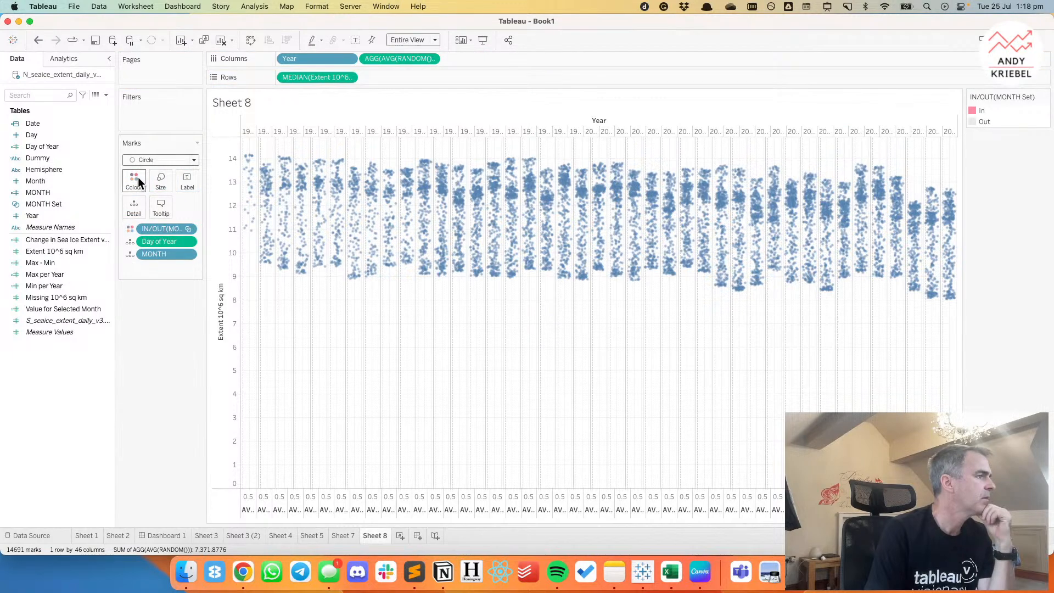
Try replacing the AVG(RANDOM()) calculation on Columns with INDEX().
double_click(384, 58)
key(super+a)
text(INDEX())
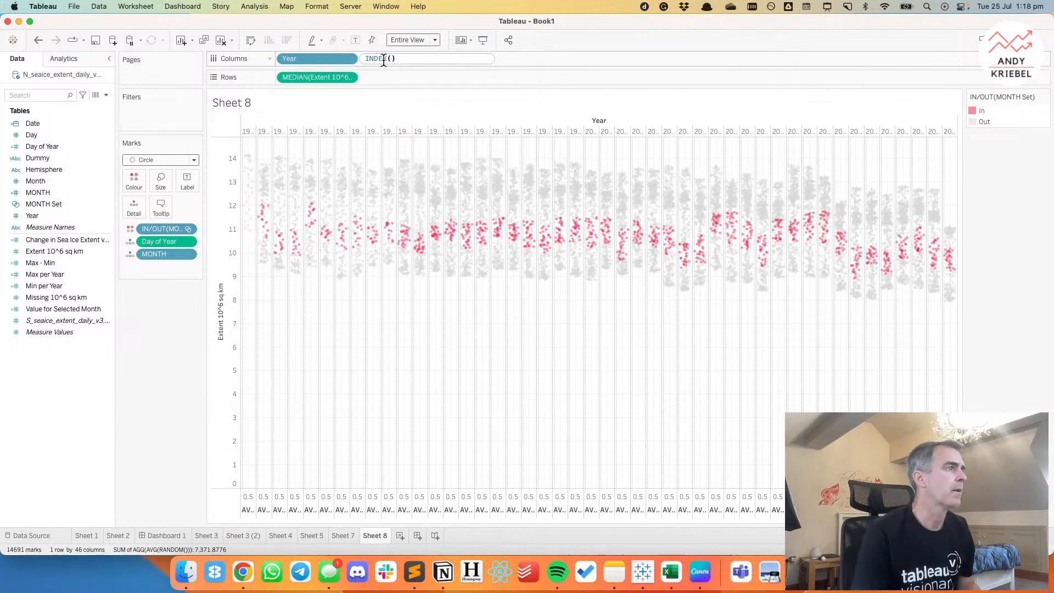
key(Return)
Compute INDEX() using the specific dimensions Day of Year, In/Out of MONTH Set and MONTH, leaving out Year.
click(430, 58)
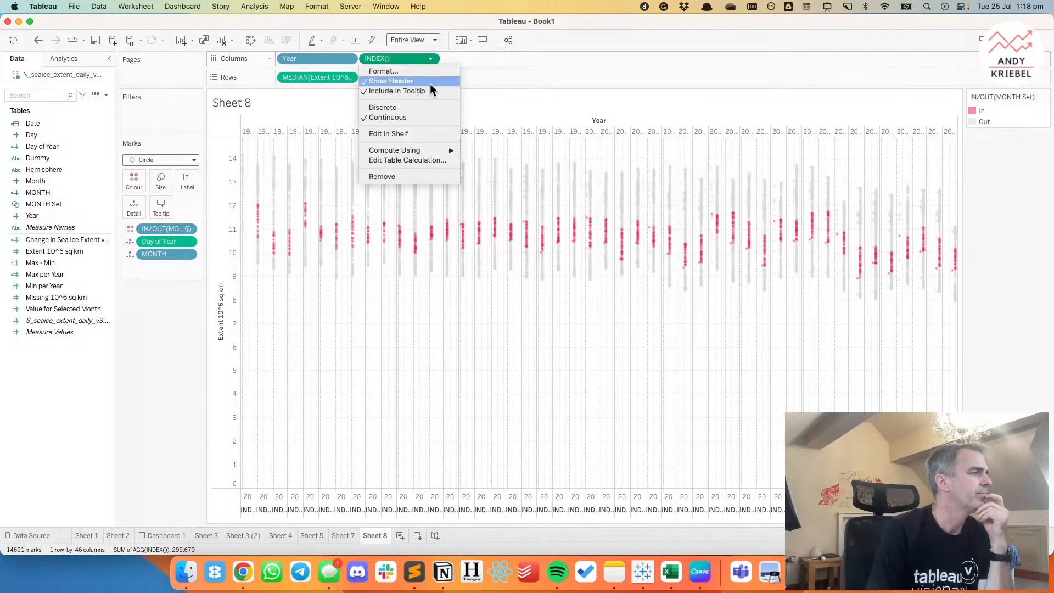
click(414, 160)
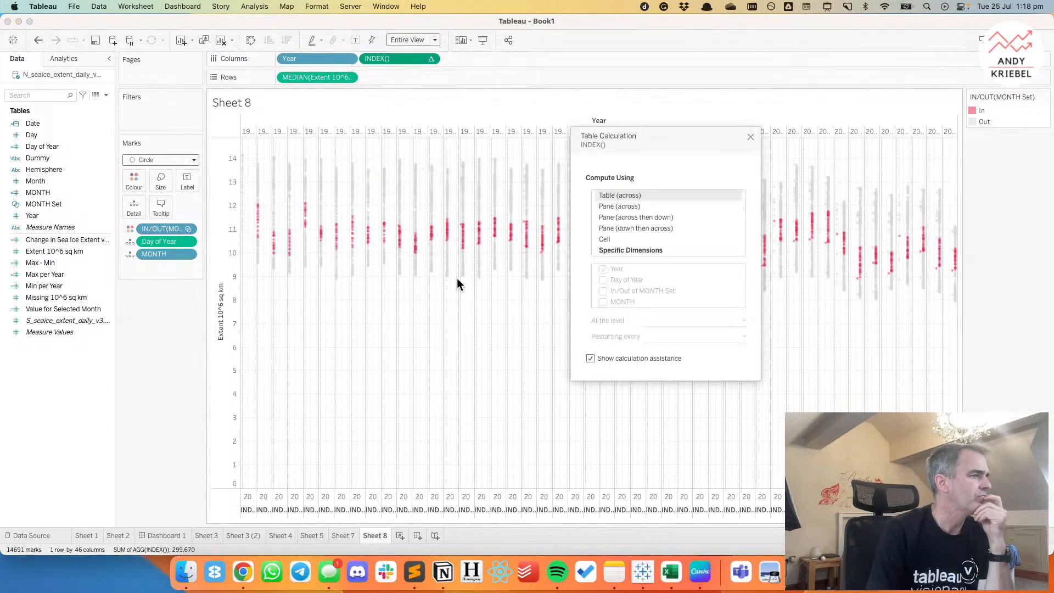
click(611, 250)
click(603, 270)
click(603, 280)
click(603, 291)
click(603, 302)
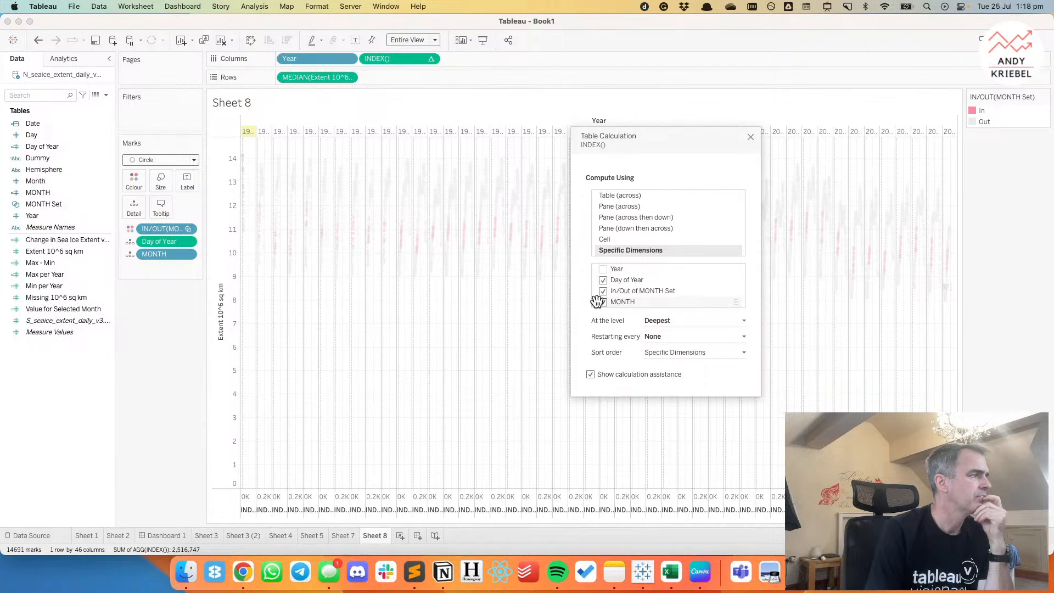
click(751, 137)
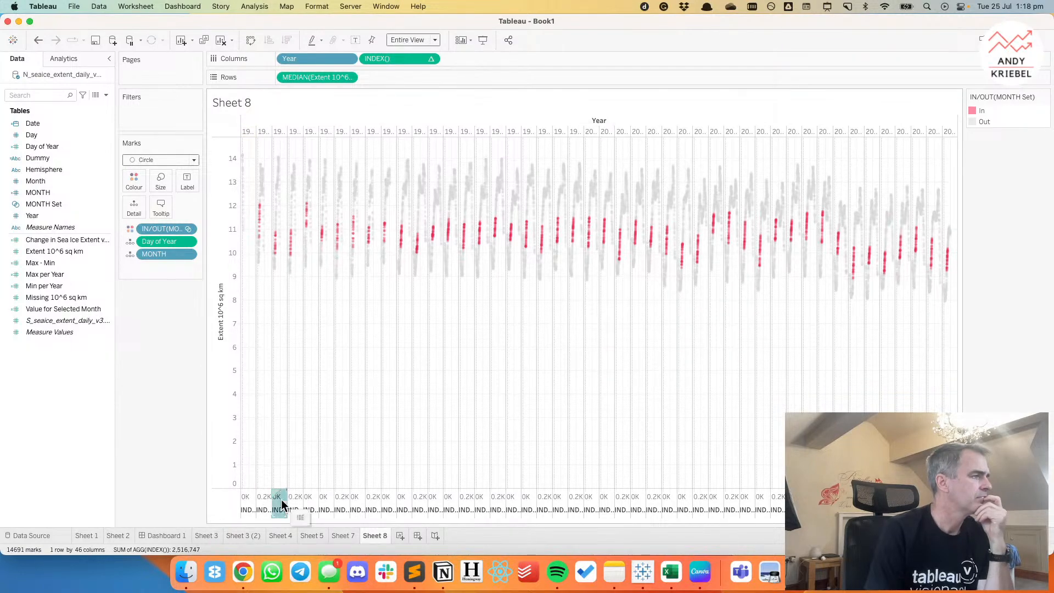
Try independent axis ranges for each row or column on the INDEX() axis.
double_click(281, 500)
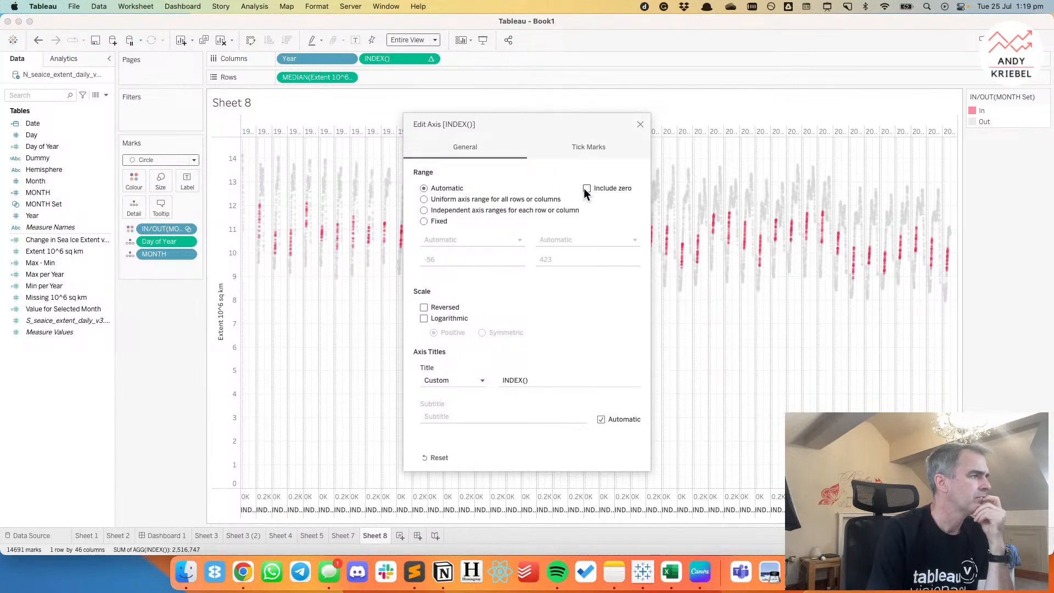
click(425, 210)
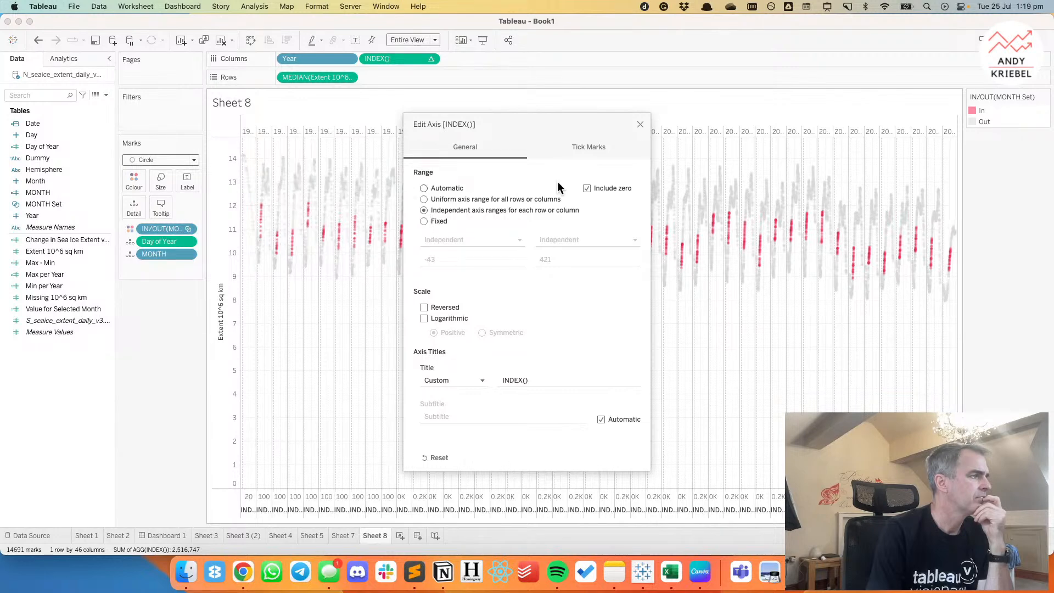
click(641, 124)
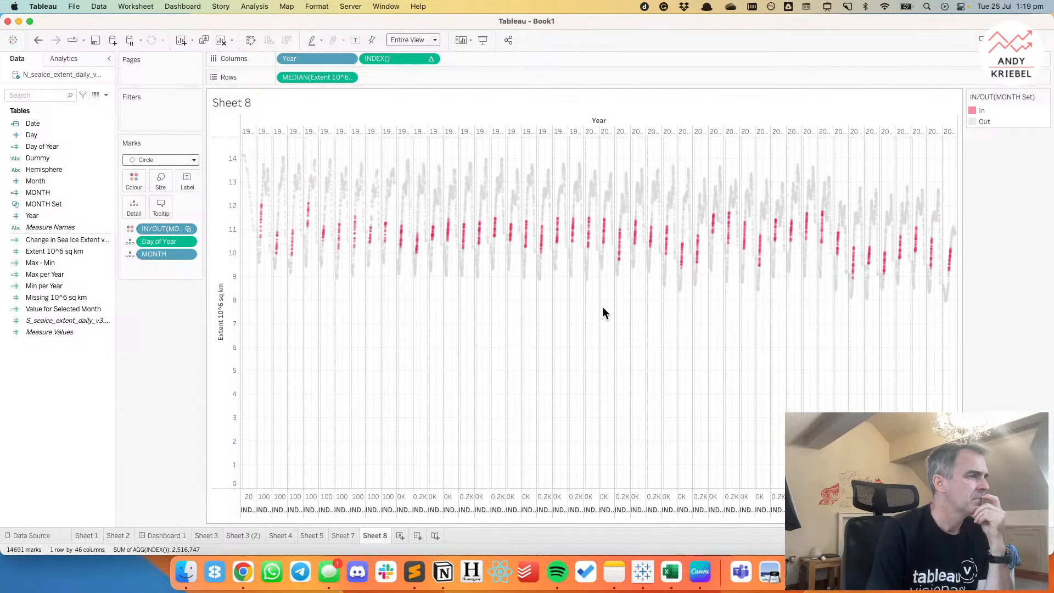
Undo the INDEX() changes until the AVG(RANDOM()) jitter is back on Columns.
click(36, 41)
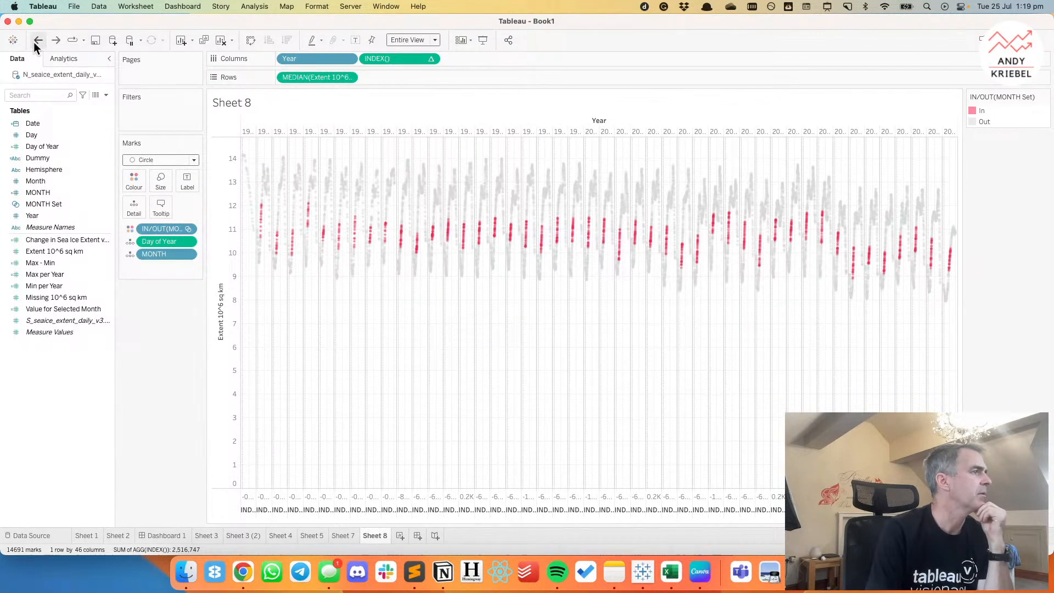
click(37, 41)
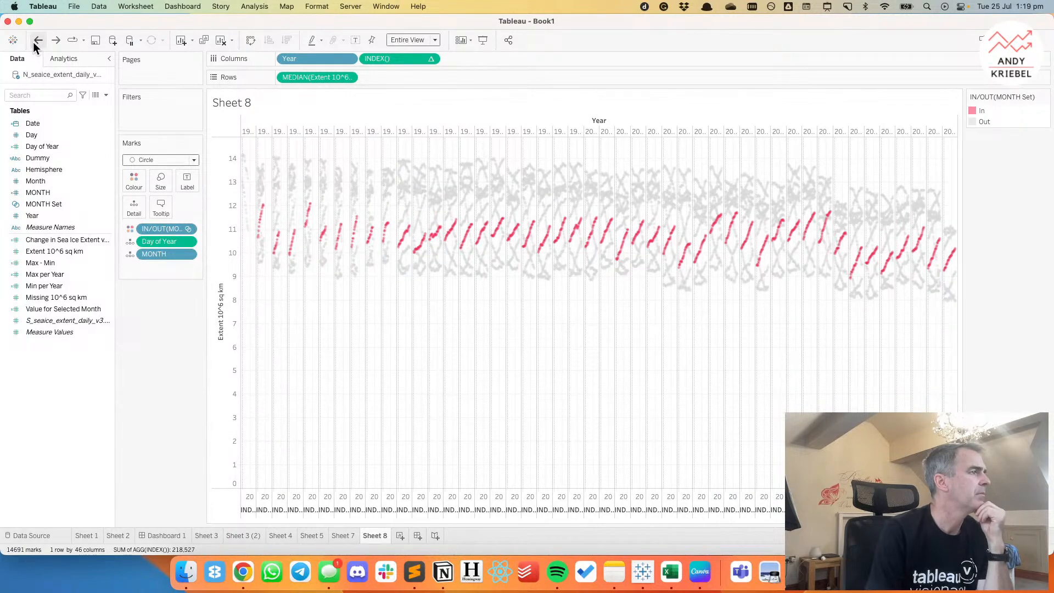
click(34, 43)
click(34, 43)
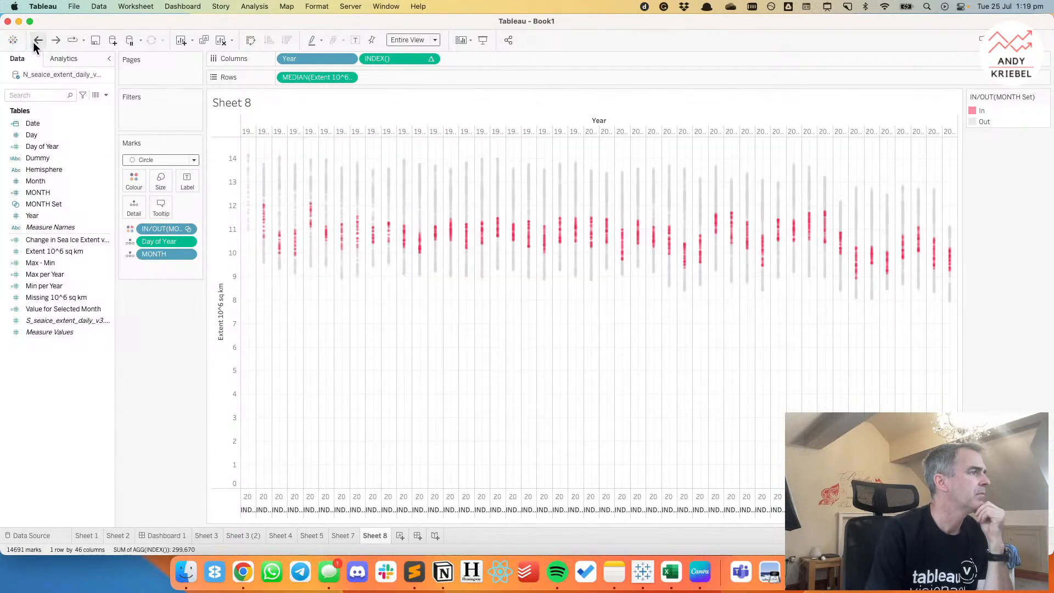
click(34, 43)
click(34, 43)
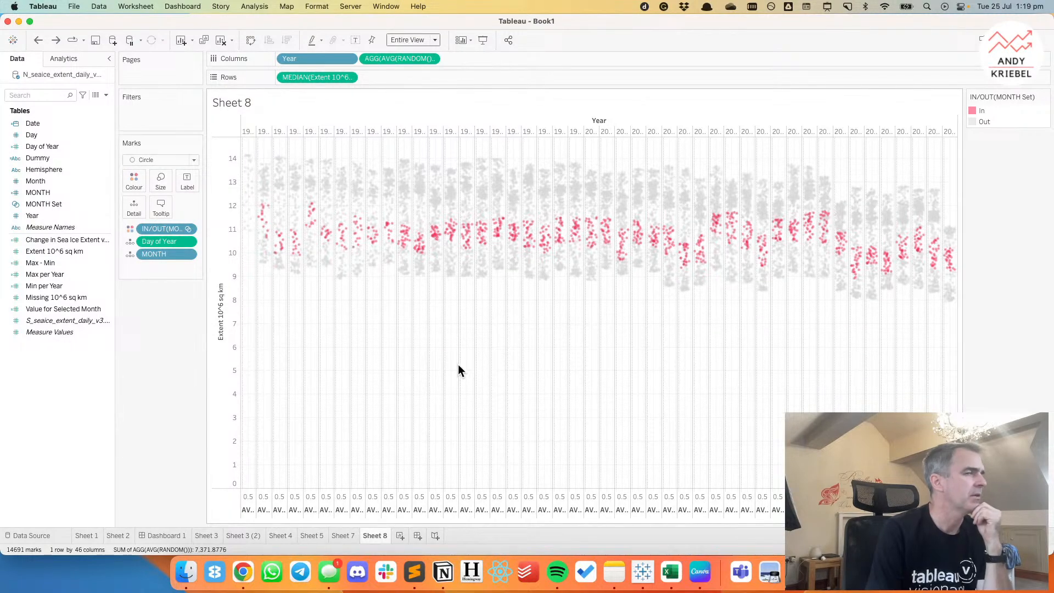
Open the worksheet actions and review the settings of the existing Update Month Set action without changing them.
click(141, 8)
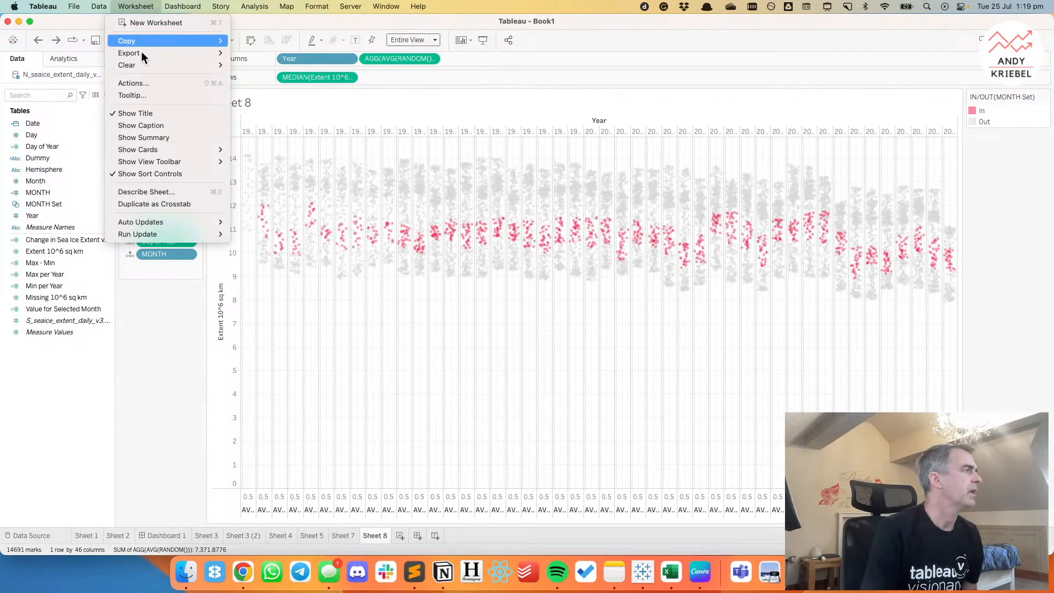
click(147, 86)
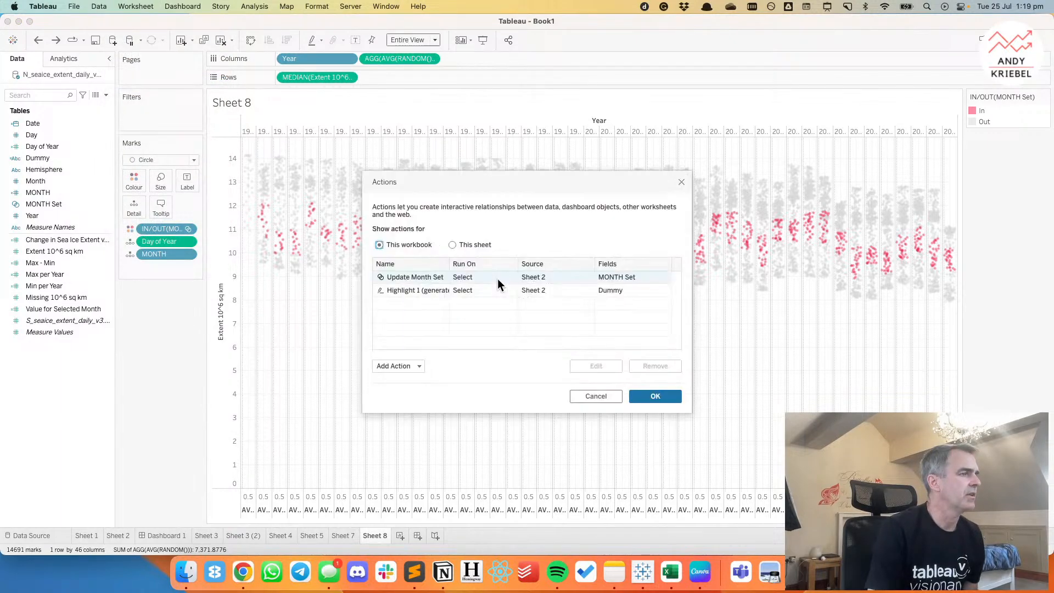
click(418, 364)
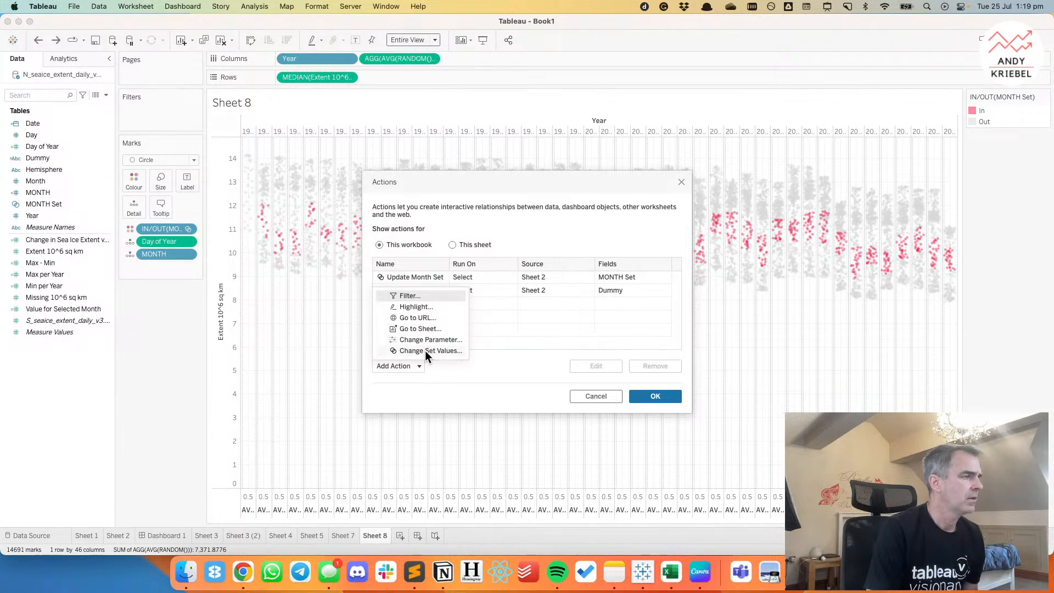
double_click(422, 279)
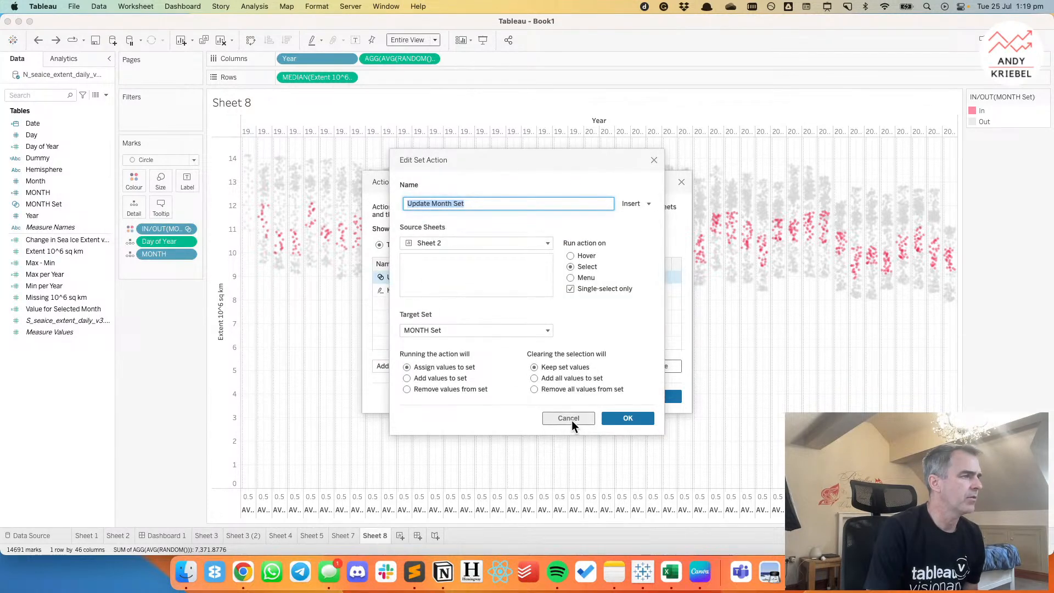
click(569, 418)
click(411, 368)
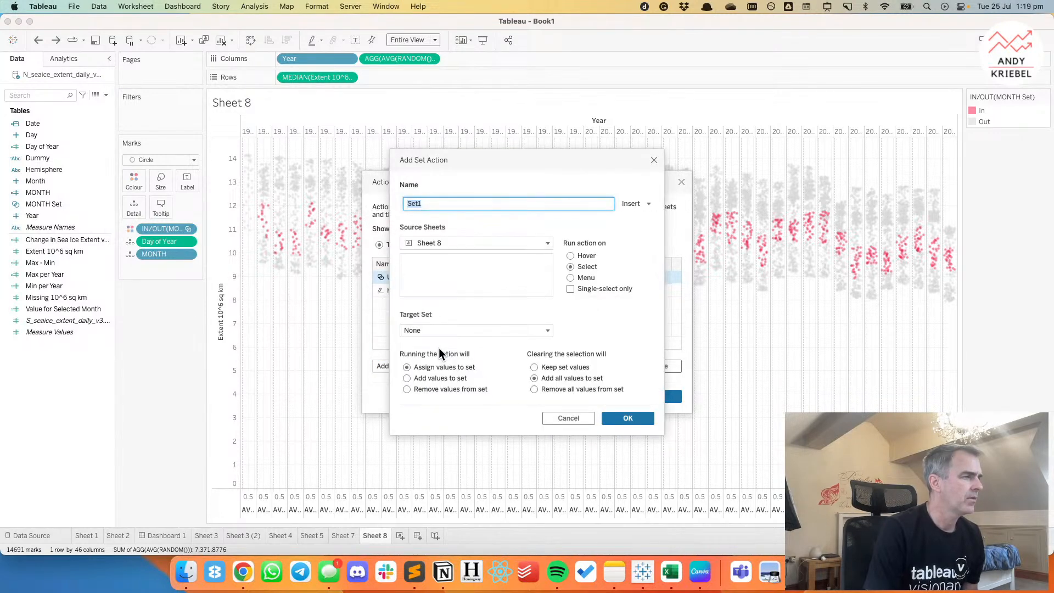
text(Update Month Set )
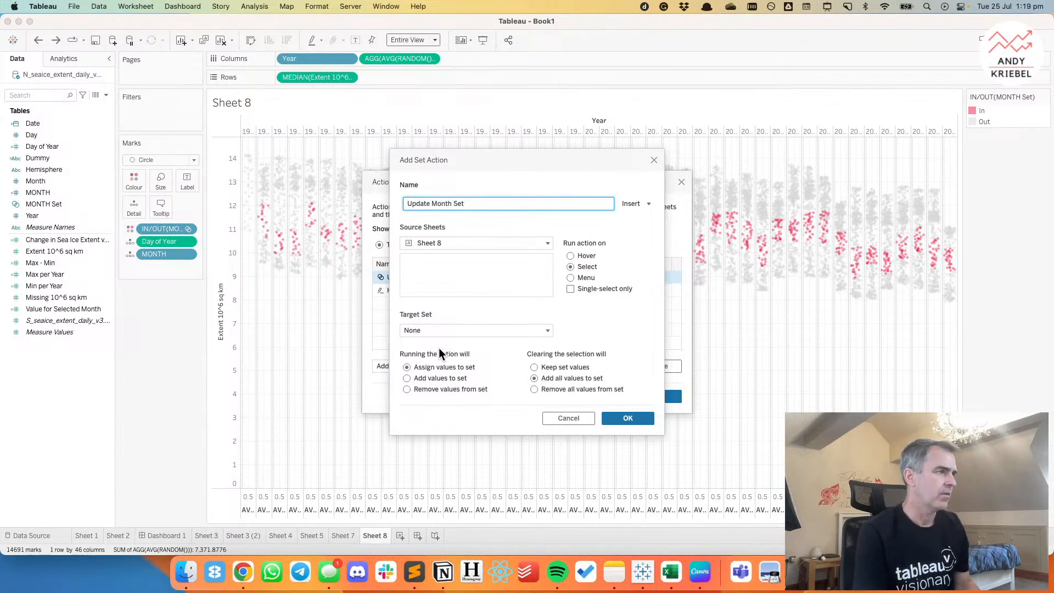
text(Jitter)
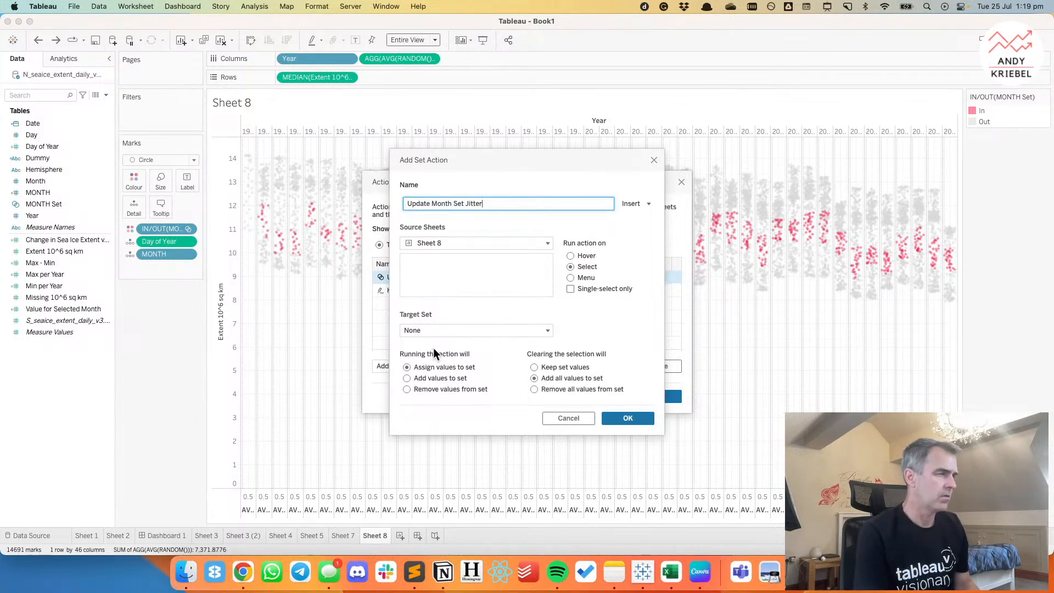
click(571, 290)
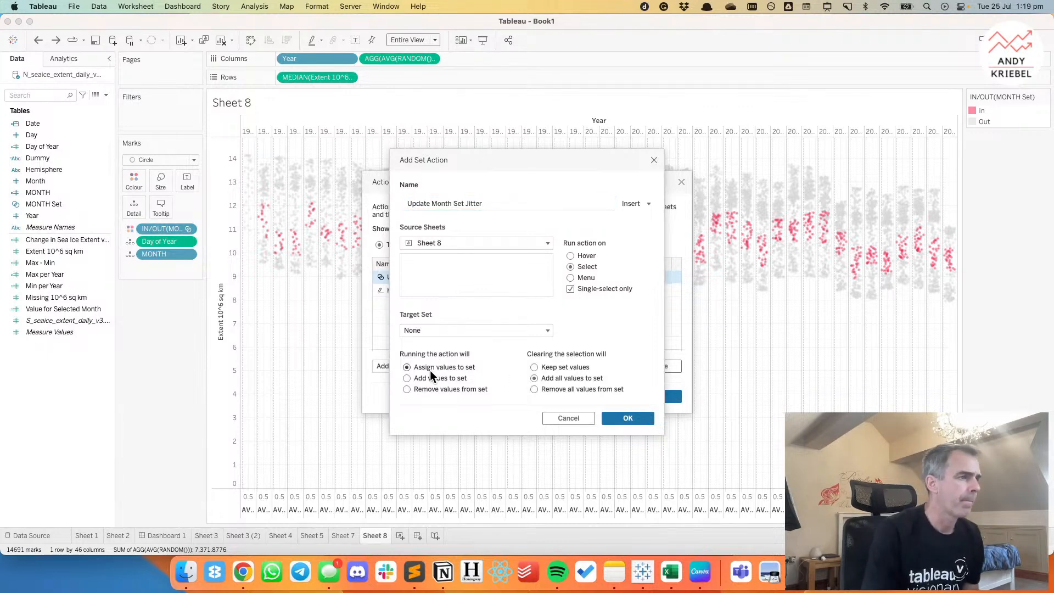
click(567, 419)
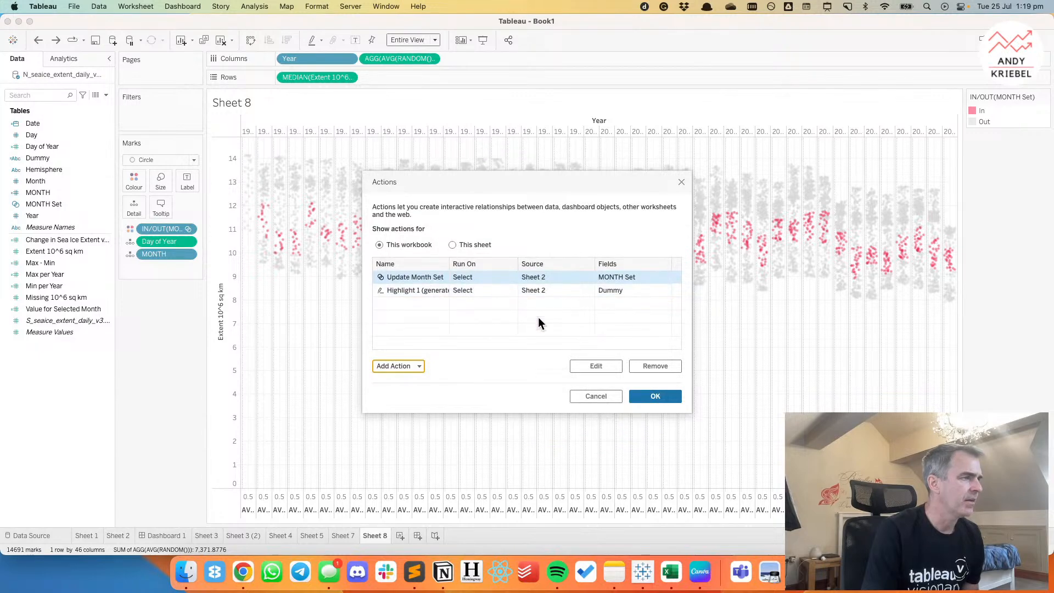
click(582, 363)
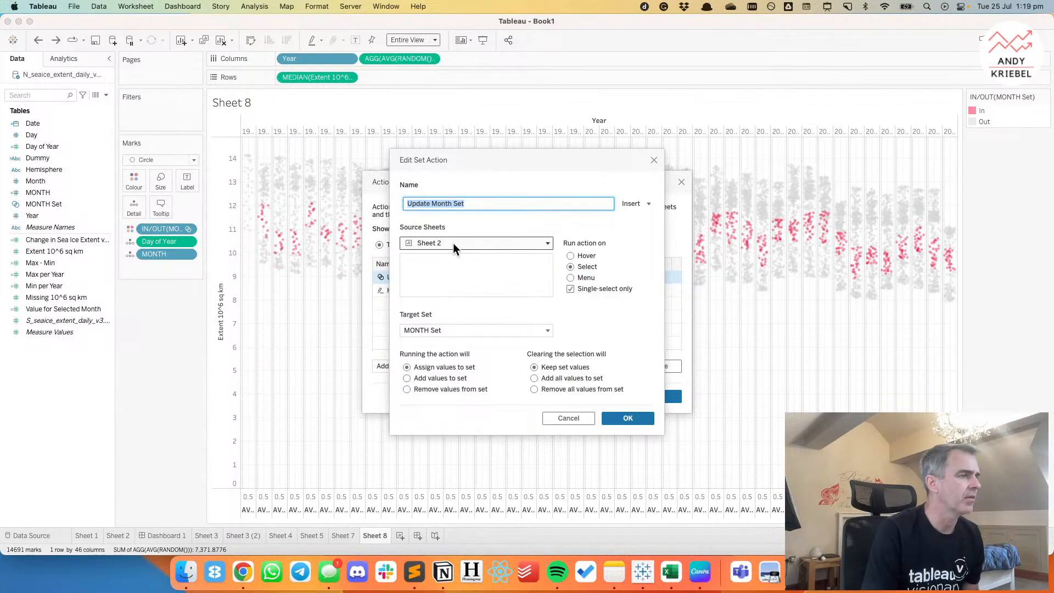
click(453, 243)
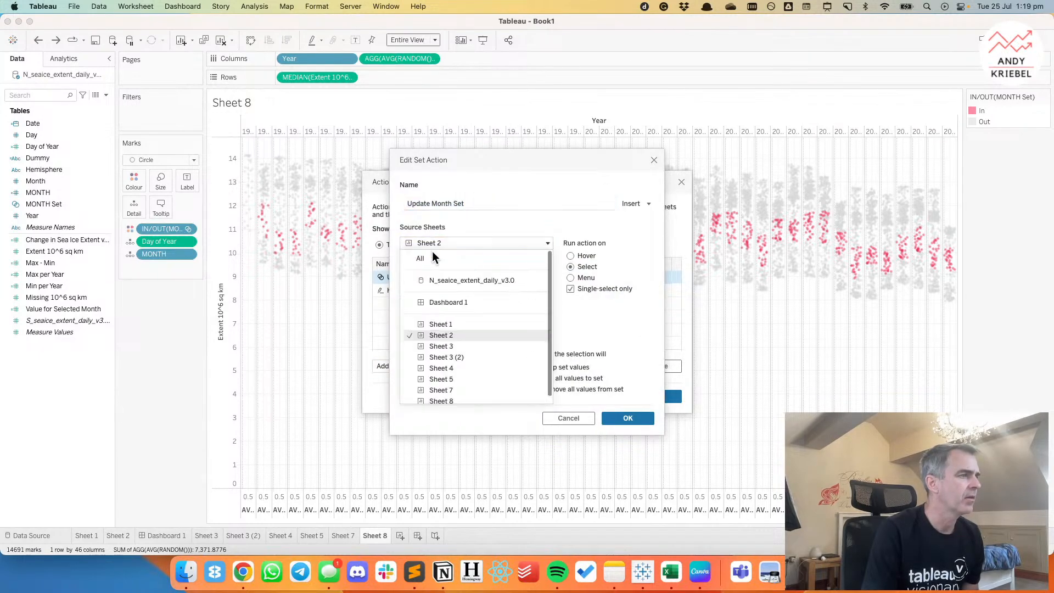
click(436, 281)
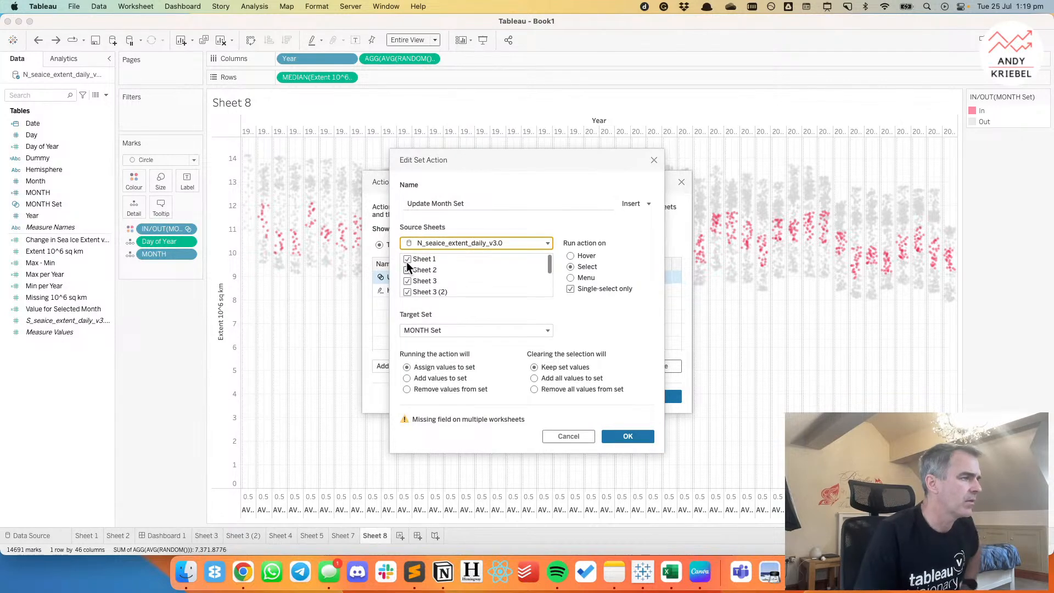
click(555, 434)
Add Sheet 8 as a source of the Update Month Set action, leaving Sheets 4, 5 and 7 deselected, and test it on a mark.
double_click(460, 277)
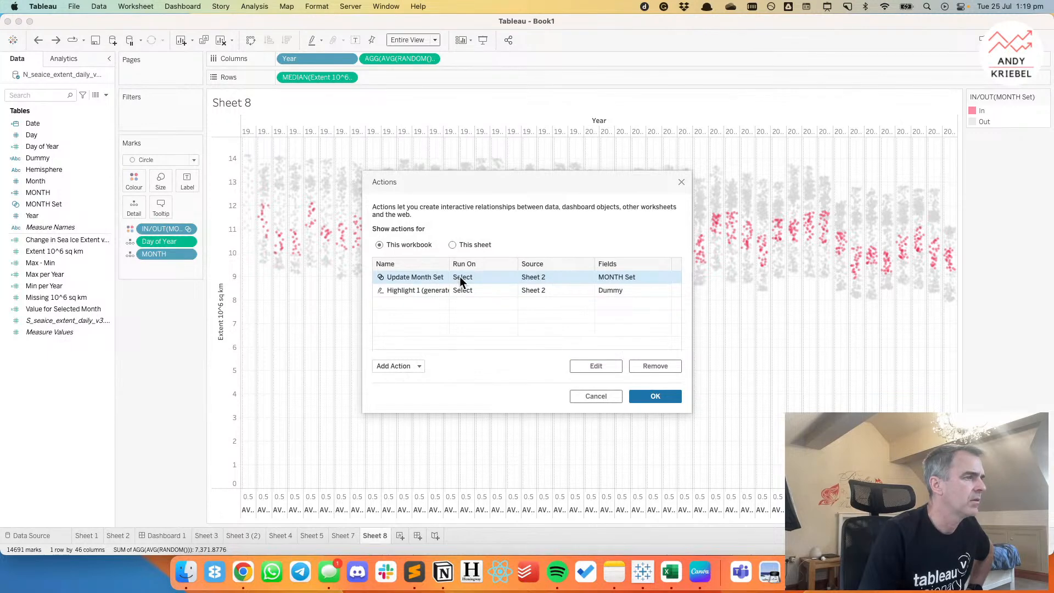
click(456, 242)
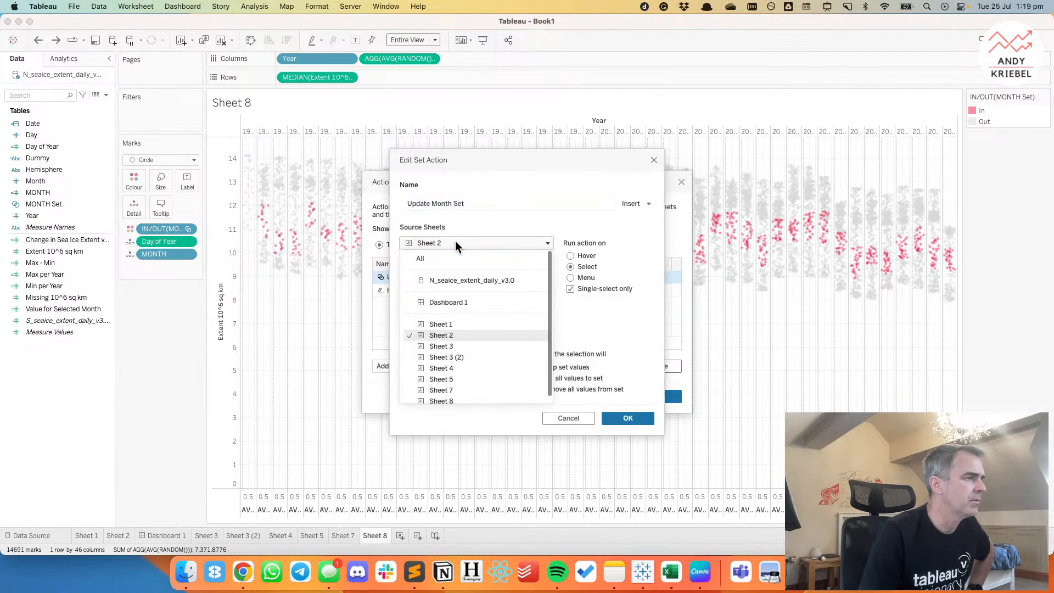
click(449, 281)
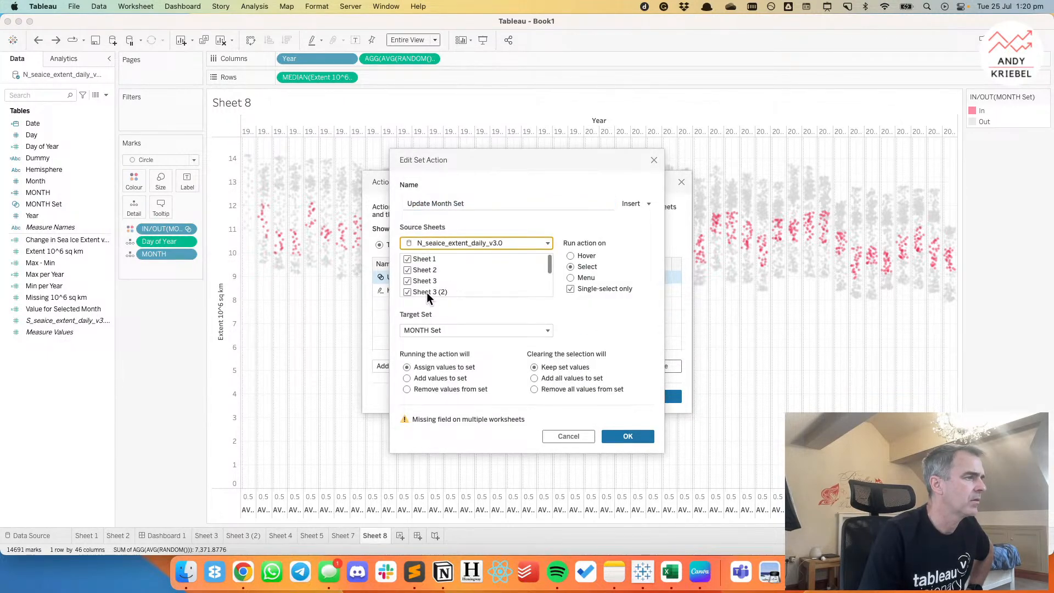
click(407, 270)
scroll(436, 288, down, 3)
click(408, 258)
click(408, 258)
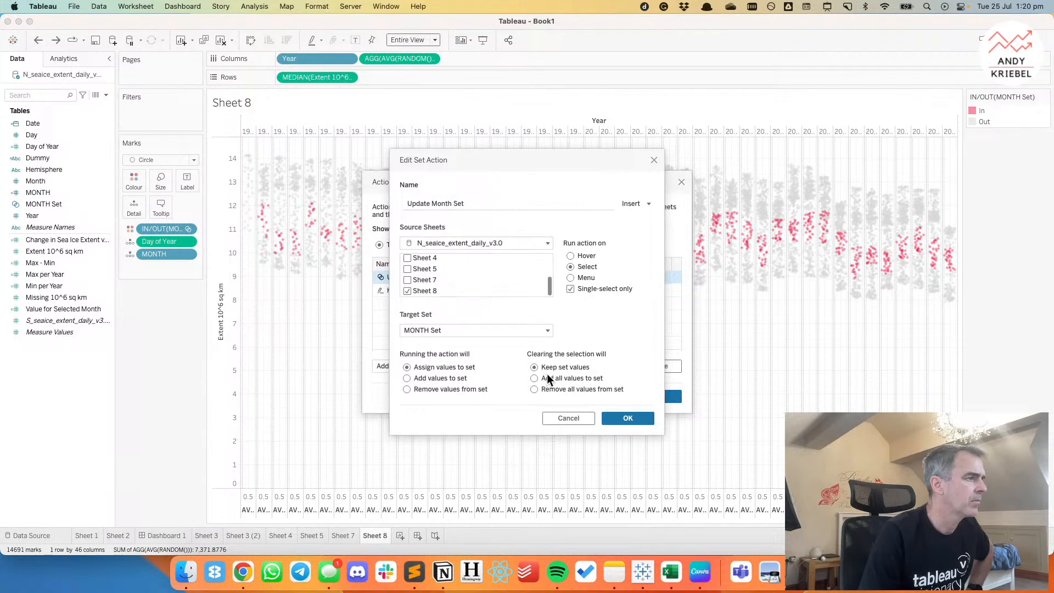
click(634, 418)
click(660, 394)
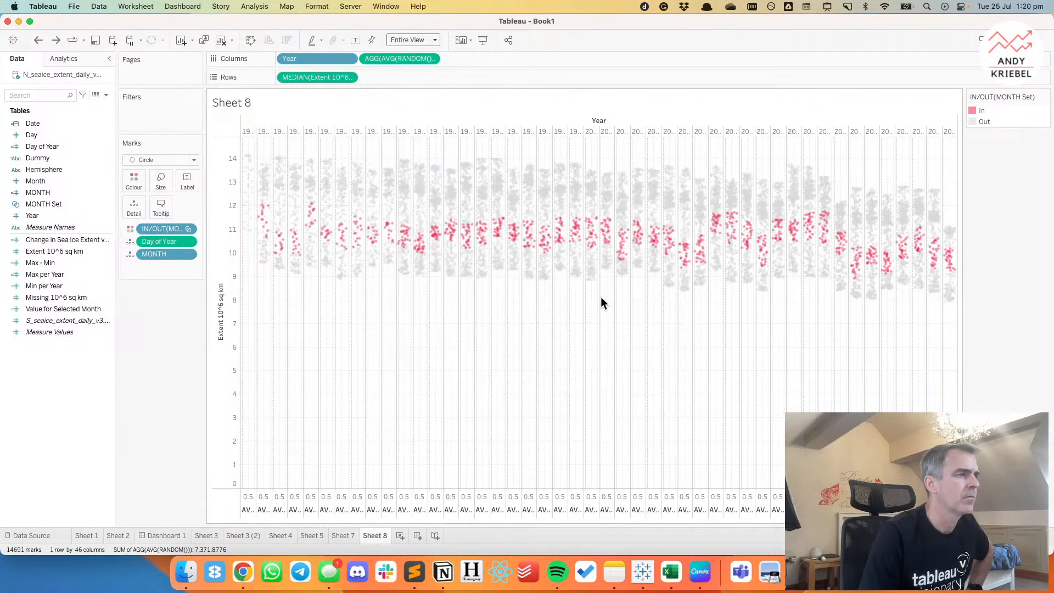
click(576, 270)
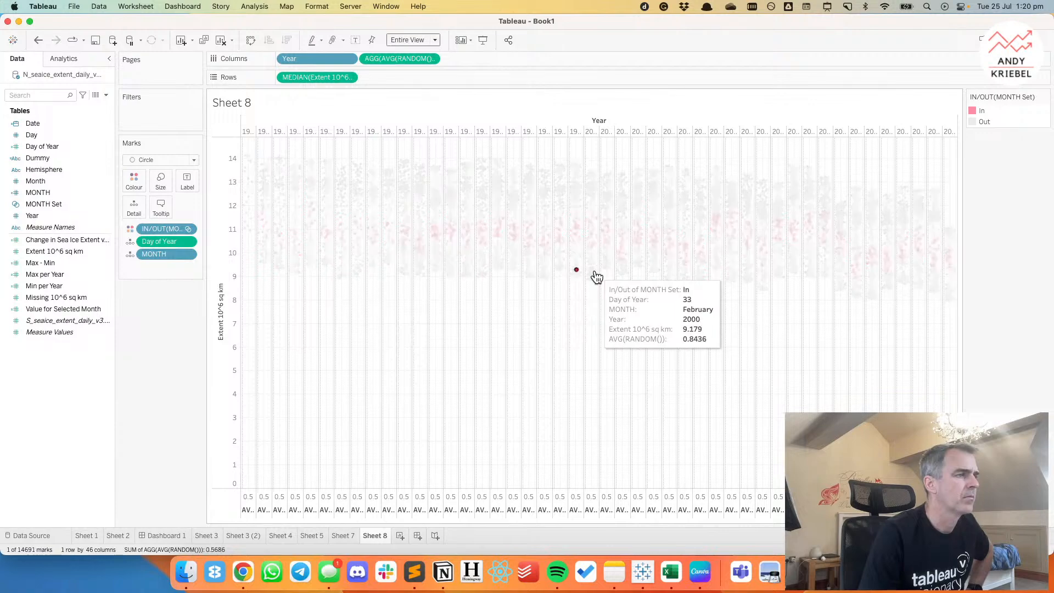
click(547, 309)
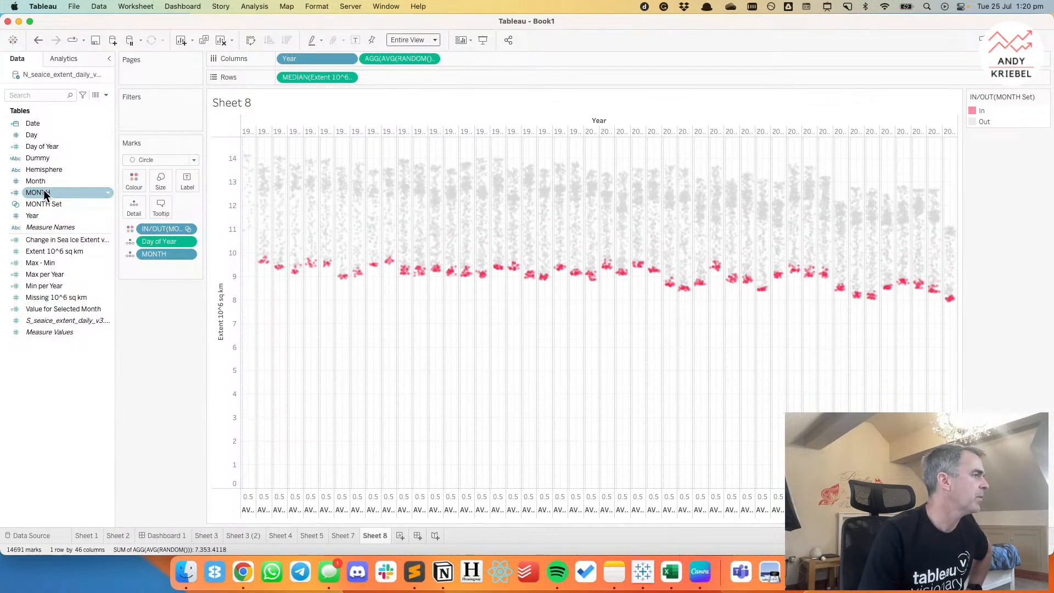
Add Dummy to the marks' detail and turn on highlighting by Dummy.
drag(40, 159, 132, 207)
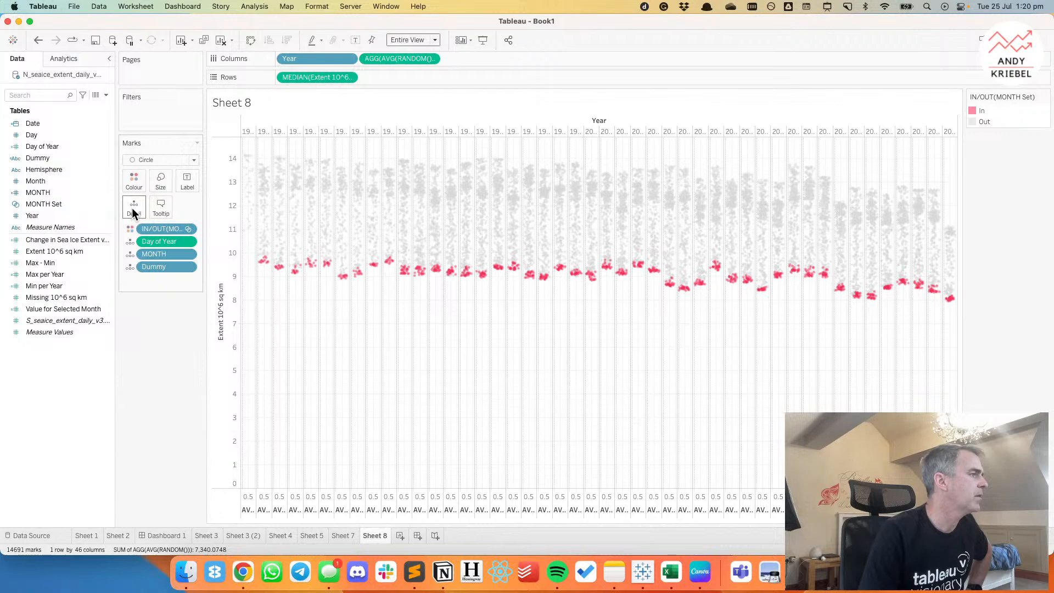
click(322, 41)
click(327, 117)
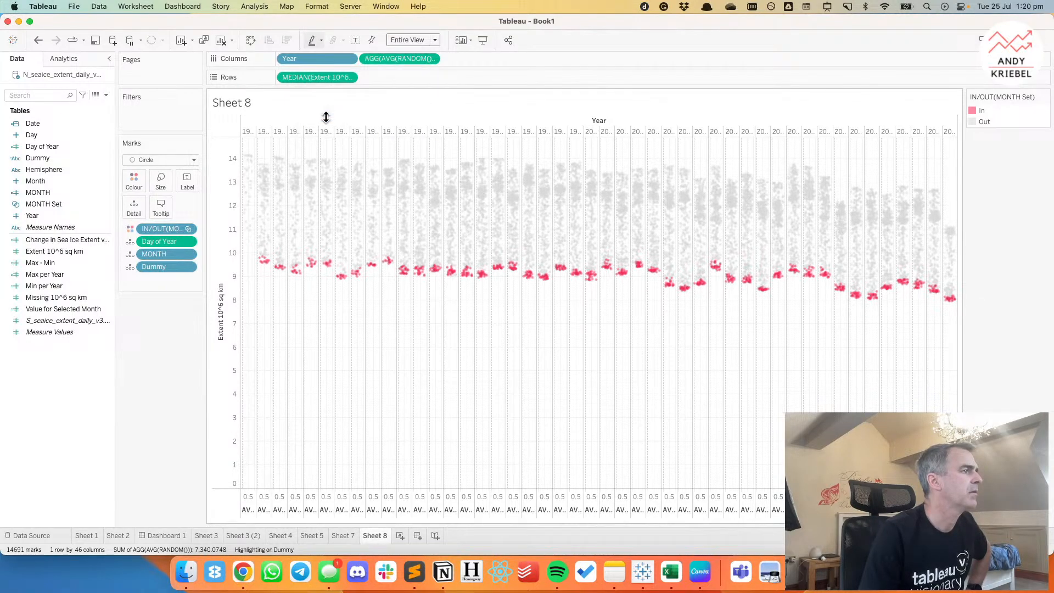
Test the month highlighting by selecting marks from different parts of the jitter plot.
click(464, 224)
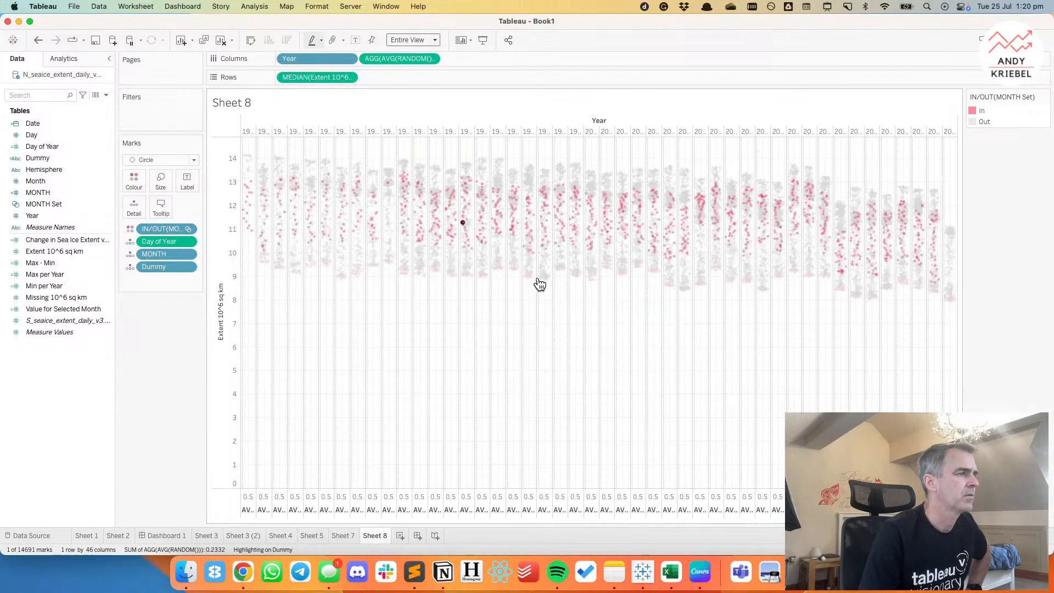
click(531, 265)
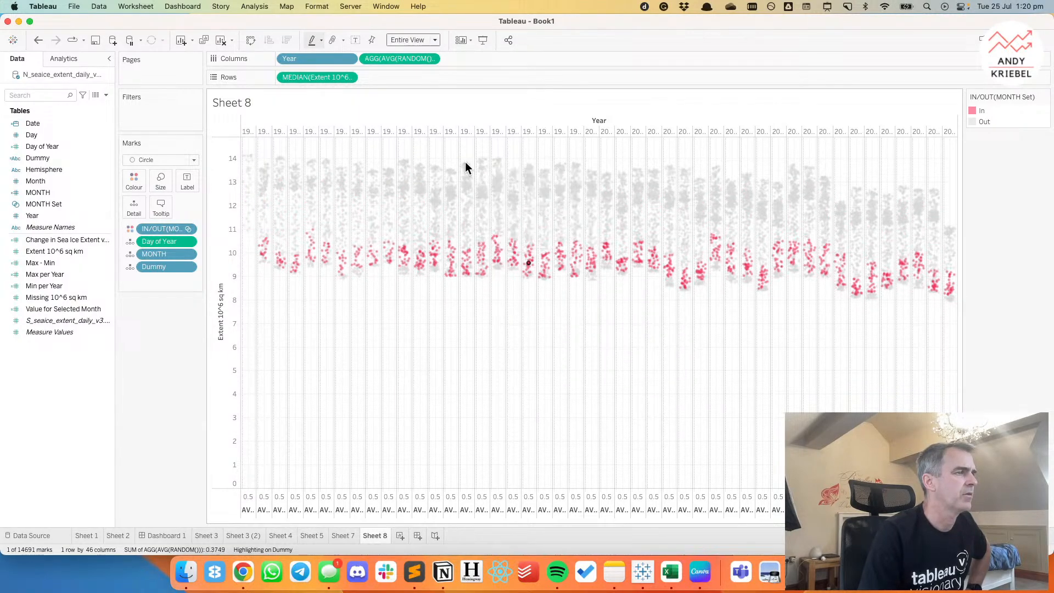
mouse_move(467, 167)
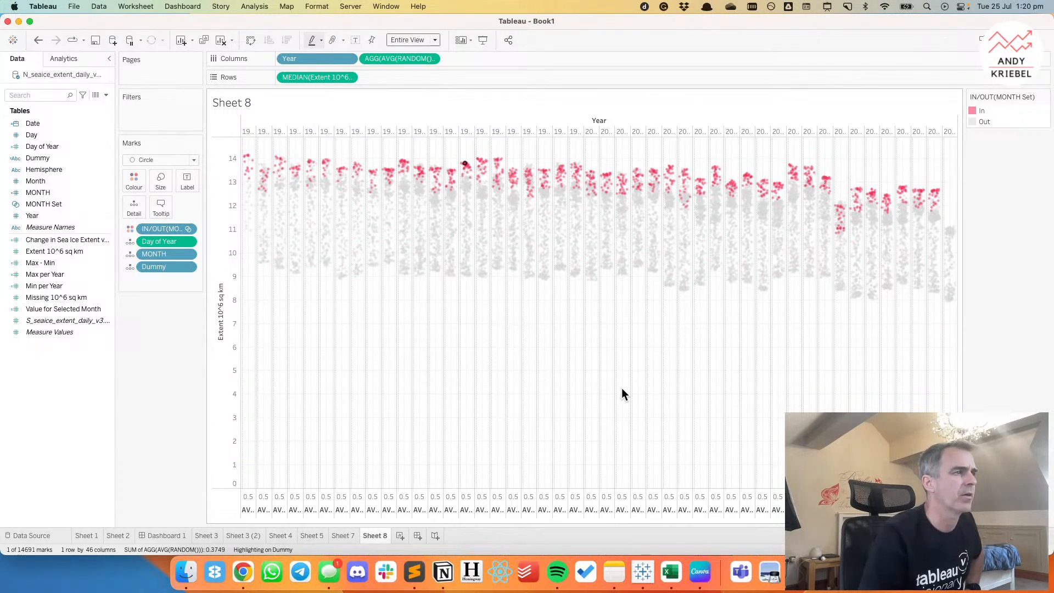
Try the independent, uniform and automatic ranges on the AVG(RANDOM()) axis.
click(424, 57)
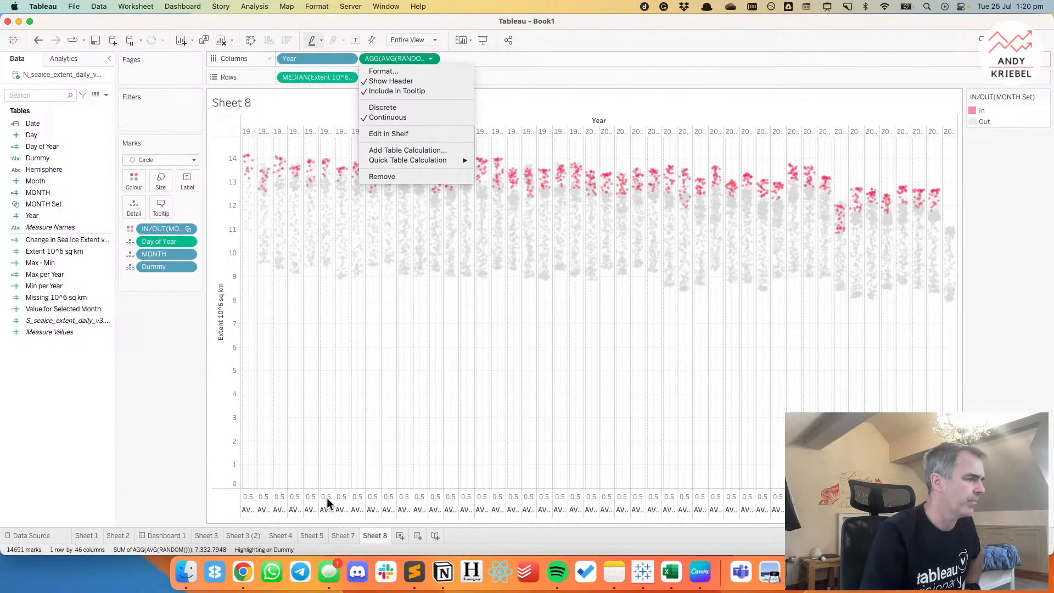
click(306, 500)
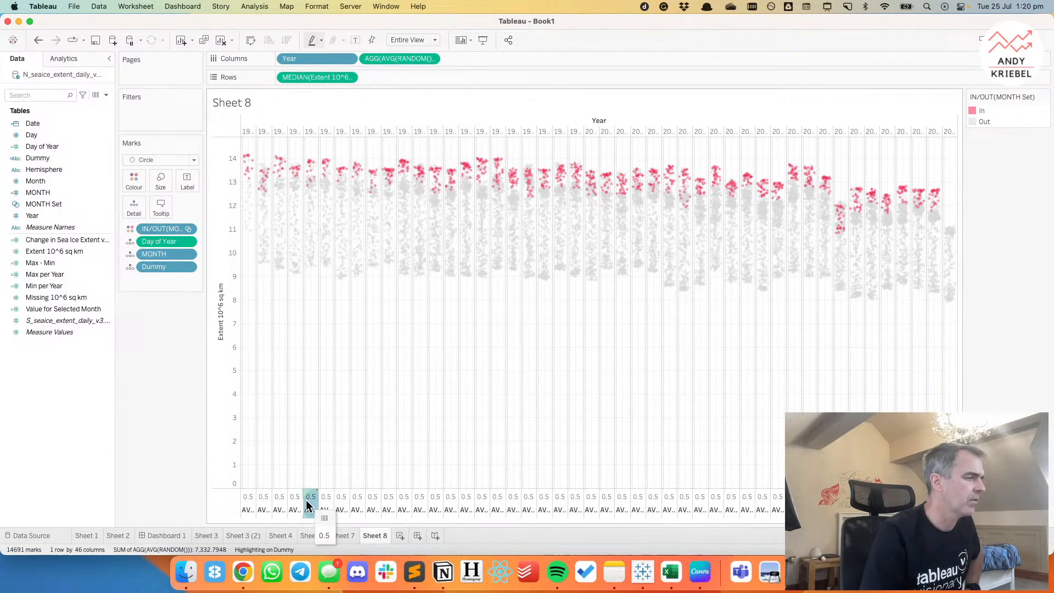
double_click(307, 500)
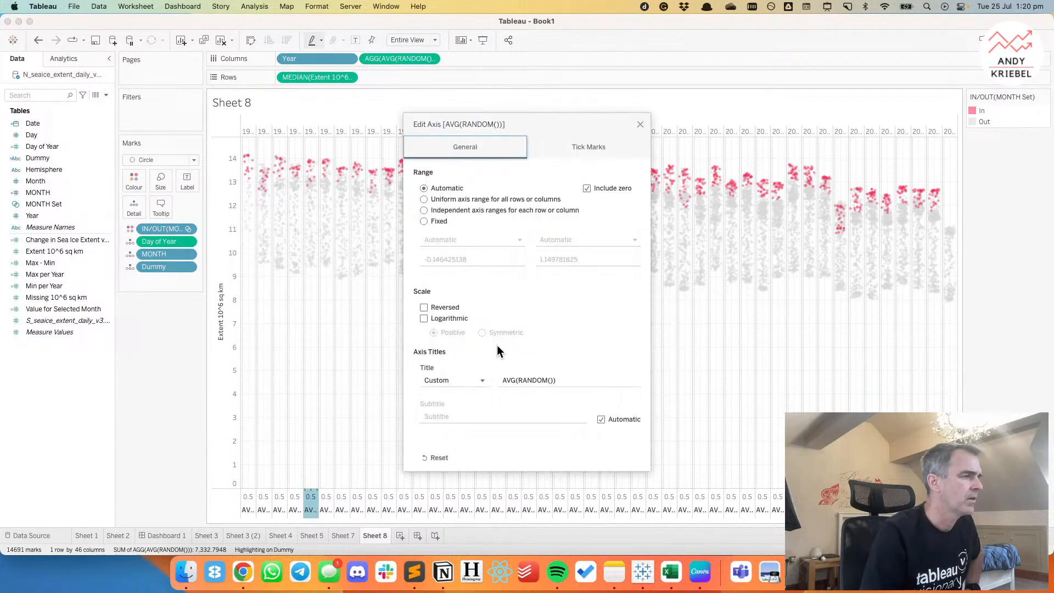
click(444, 209)
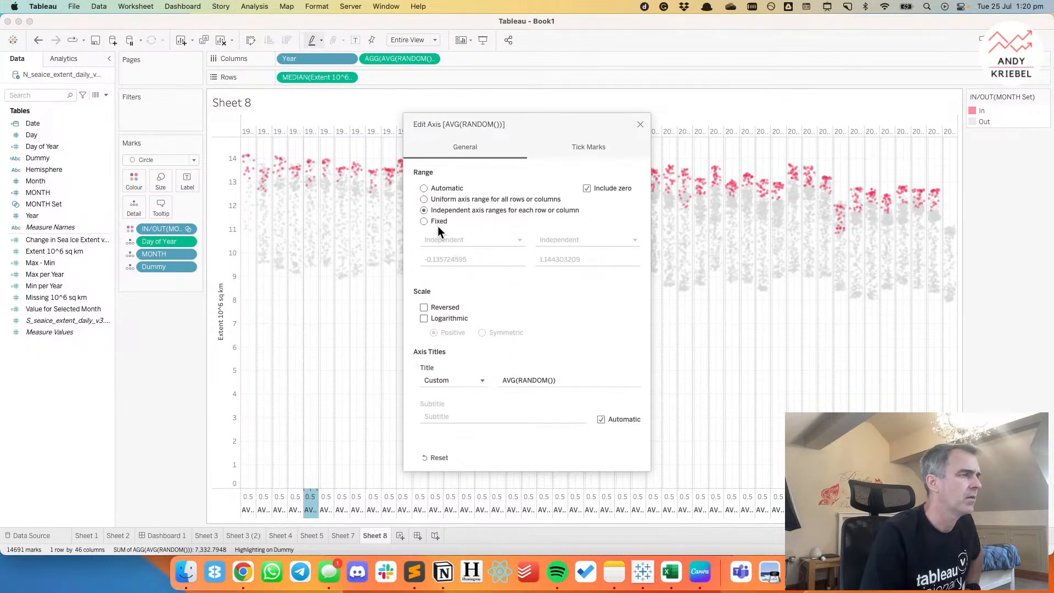
click(425, 199)
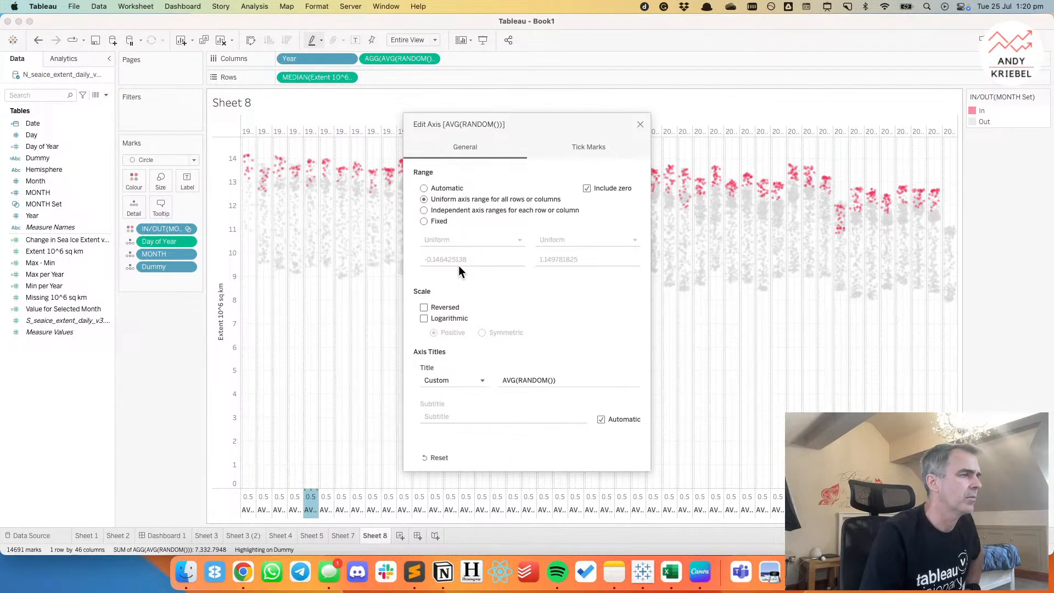
click(424, 188)
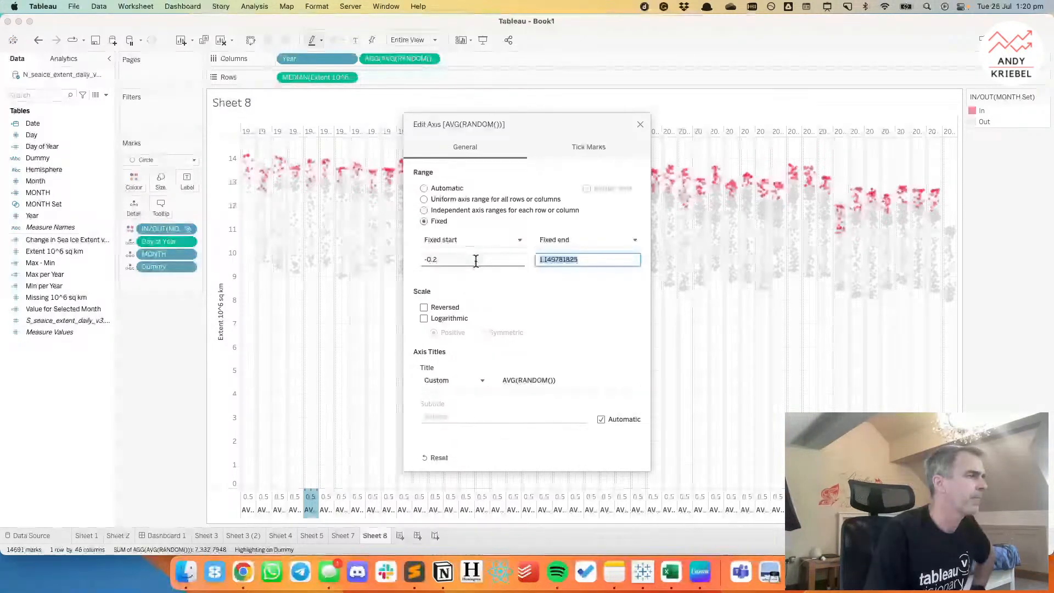
Fix the AVG(RANDOM()) axis range from -0.25 to 1.25 and clear the axis title.
text(1.2)
key(Tab)
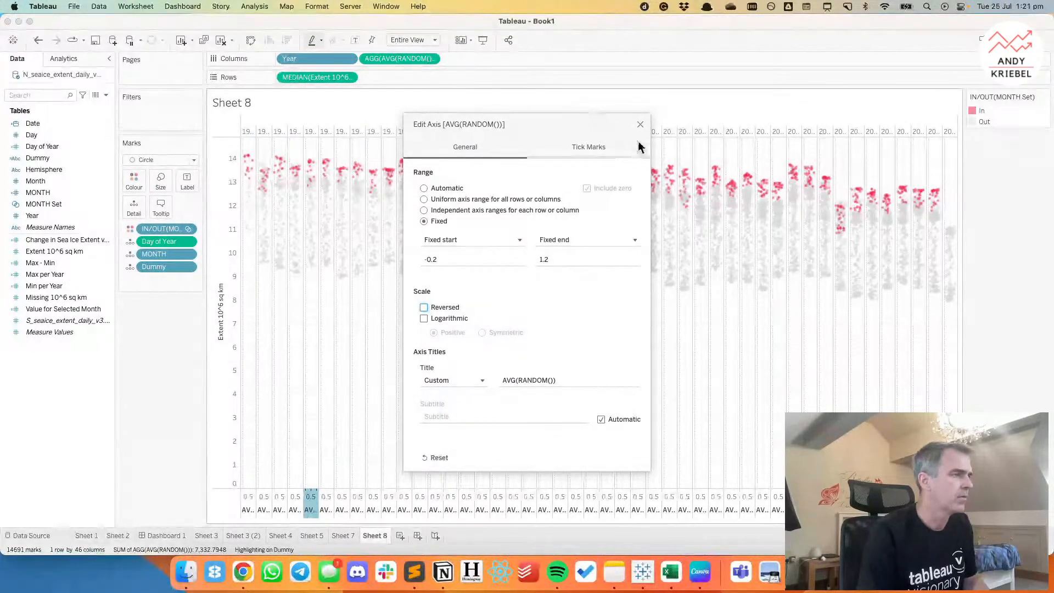
click(554, 258)
text(5)
click(449, 257)
text(5)
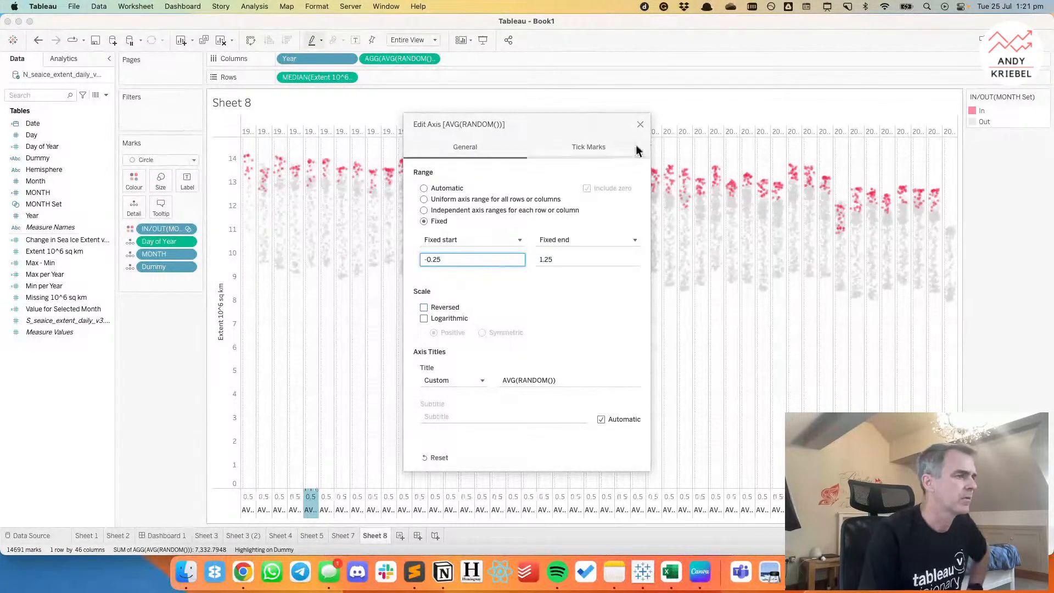
click(563, 379)
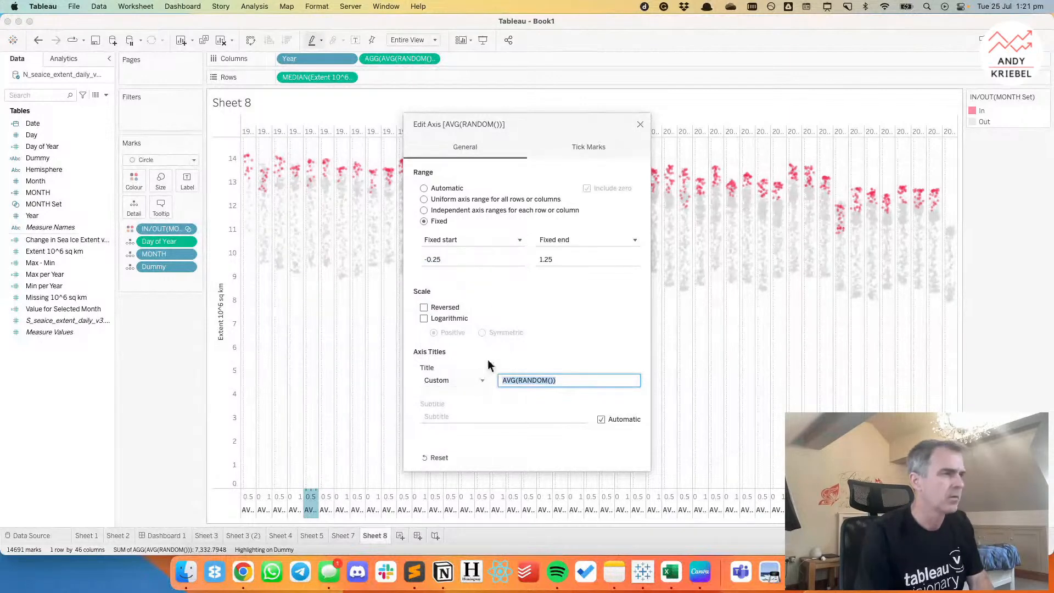
key(BackSpace)
click(640, 125)
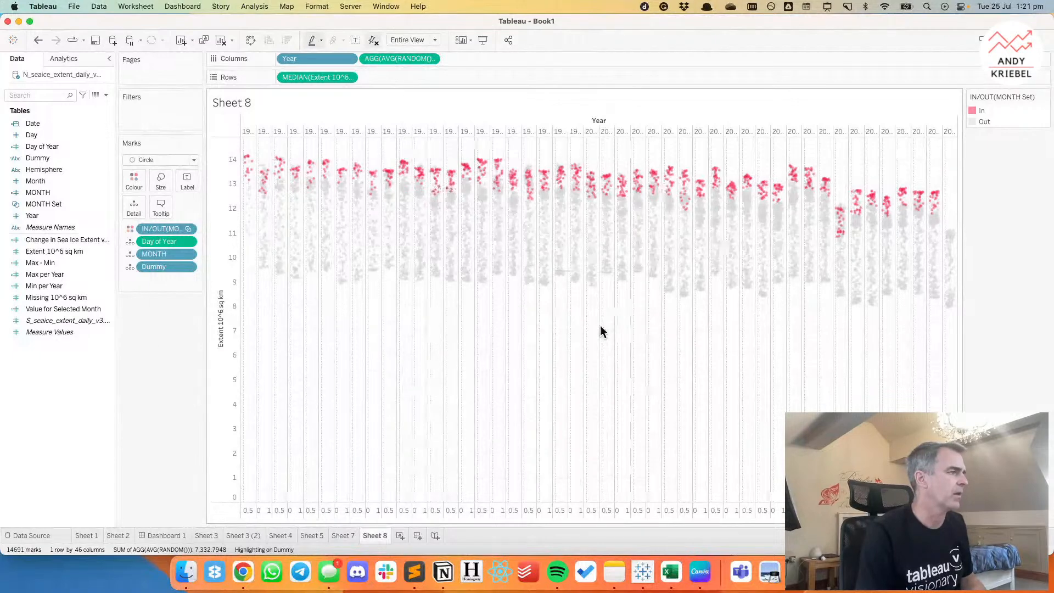
Switch to Chrome and look through the reference Arctic sea ice visualisations, closing those already reviewed.
key(super+Tab)
click(243, 572)
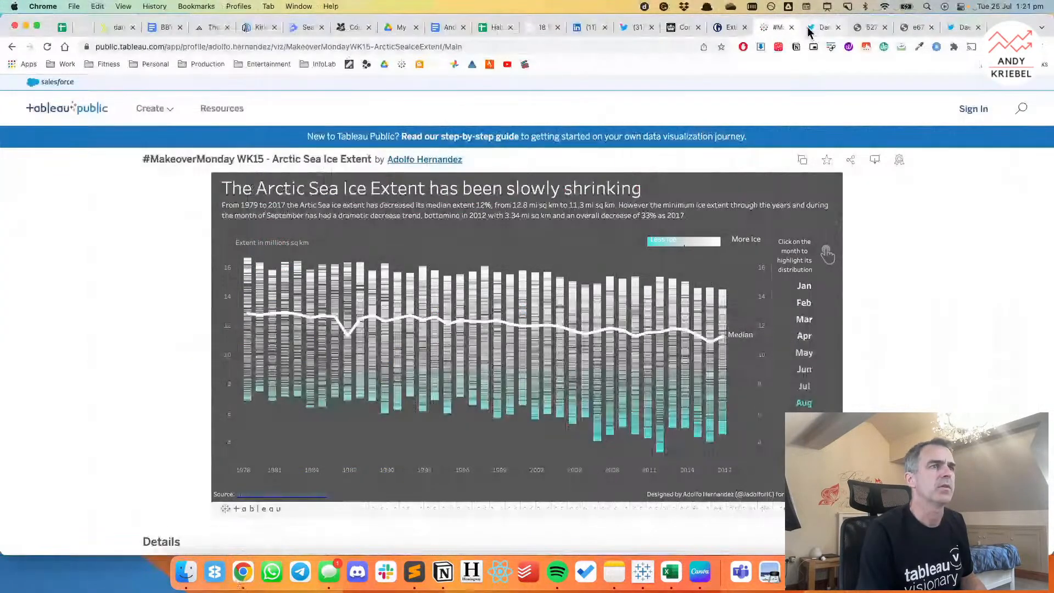
click(813, 29)
click(839, 27)
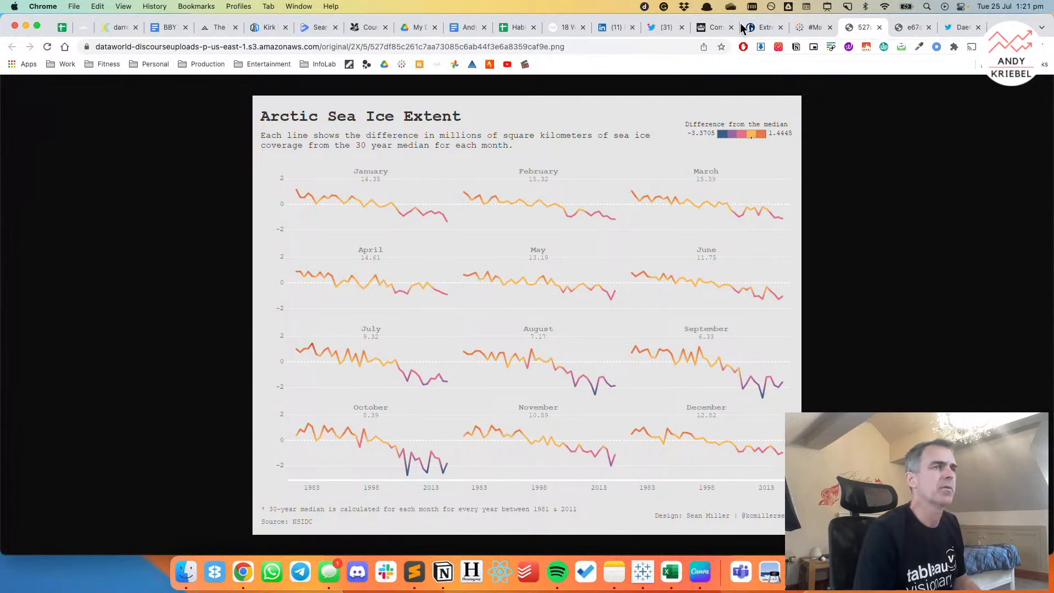
click(879, 28)
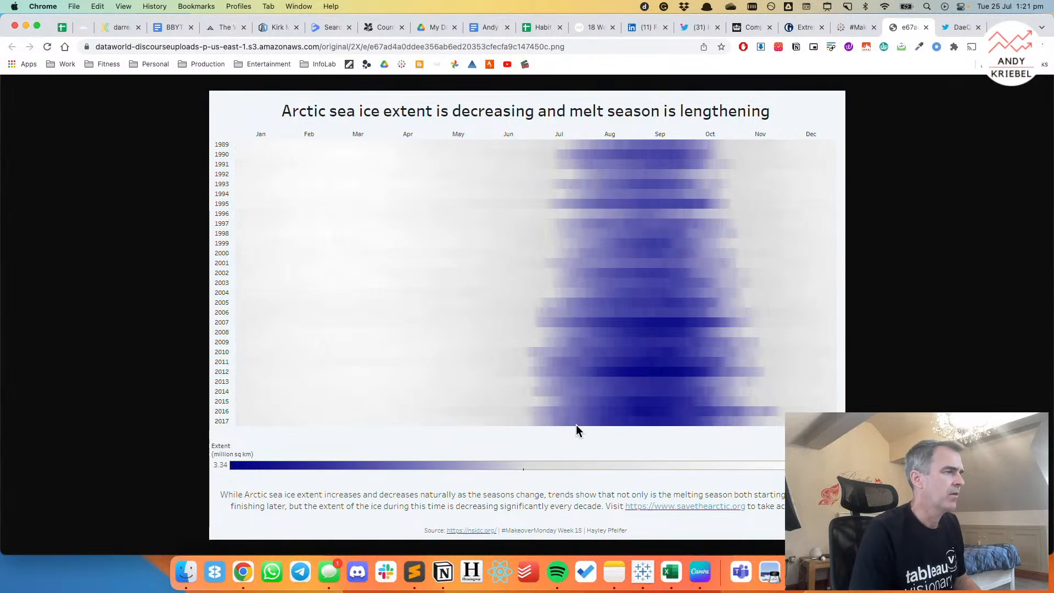
Switch back to Tableau and review the charts on Sheet 4, Sheet 5, Sheet 3 and Sheet 3 (2).
click(642, 575)
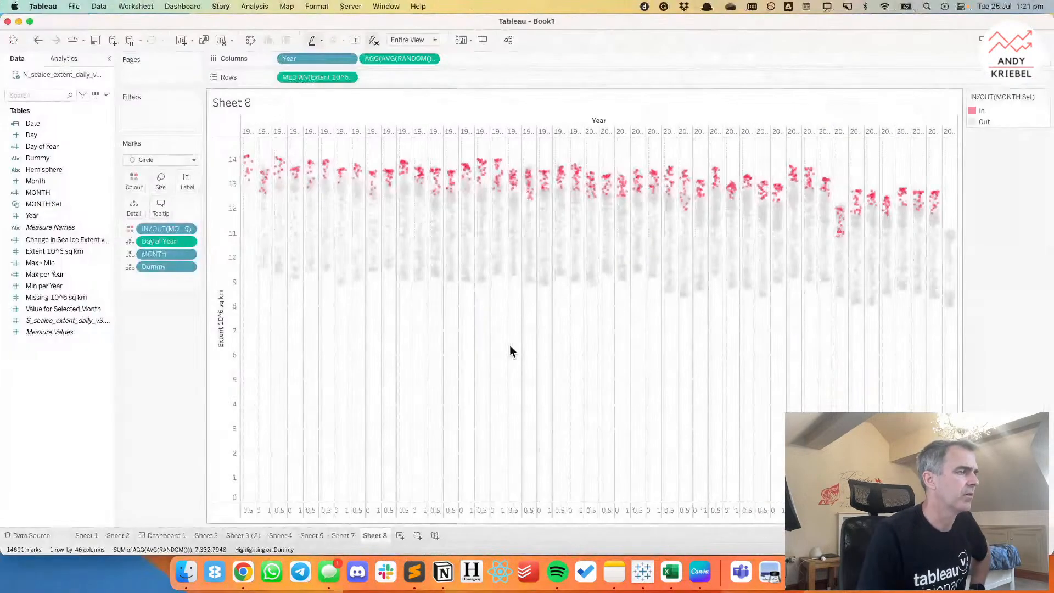
click(278, 536)
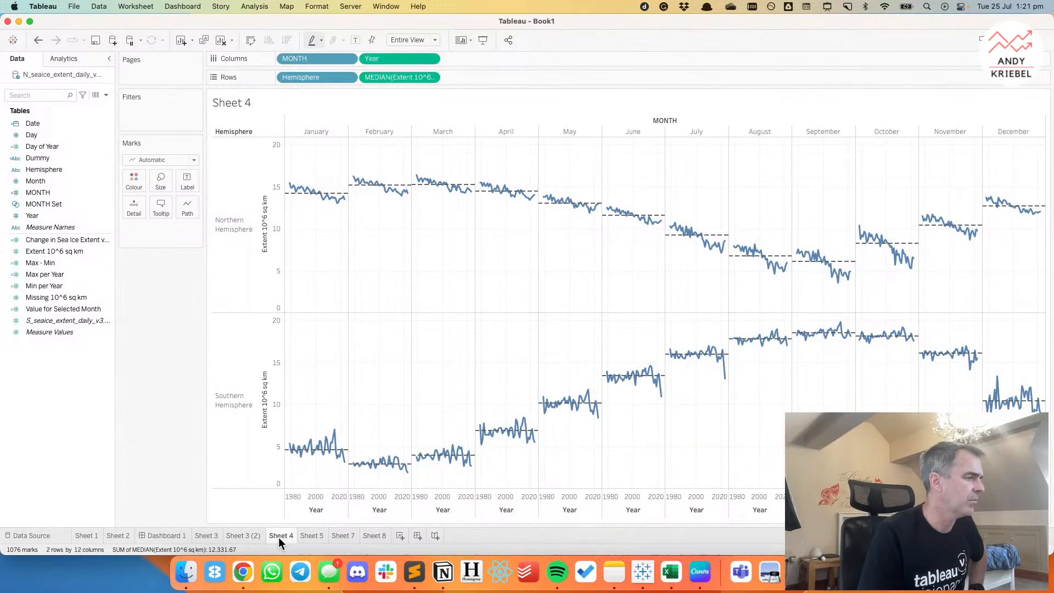
click(313, 536)
click(204, 536)
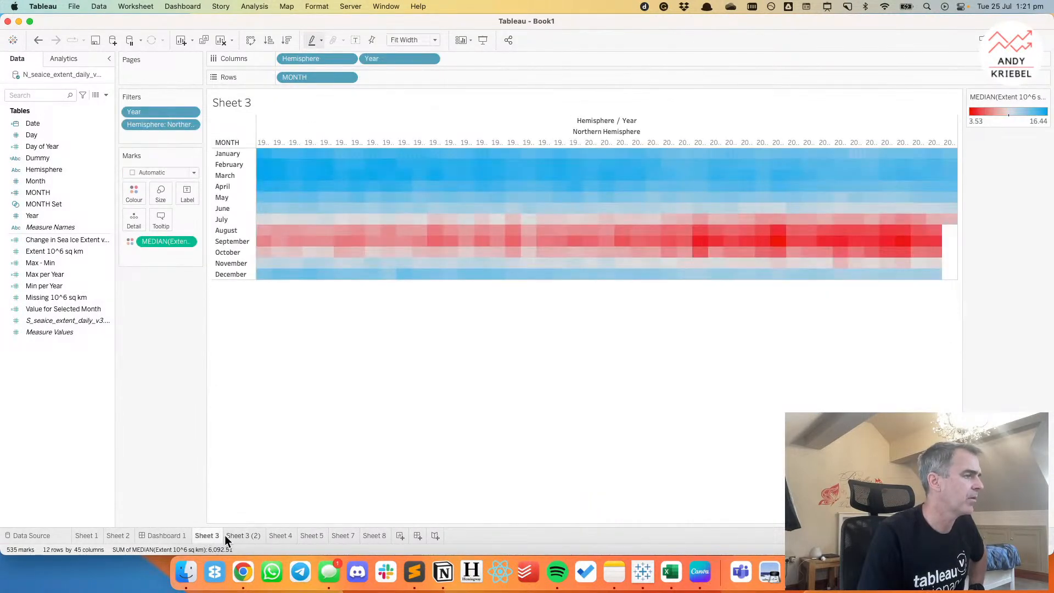
click(237, 536)
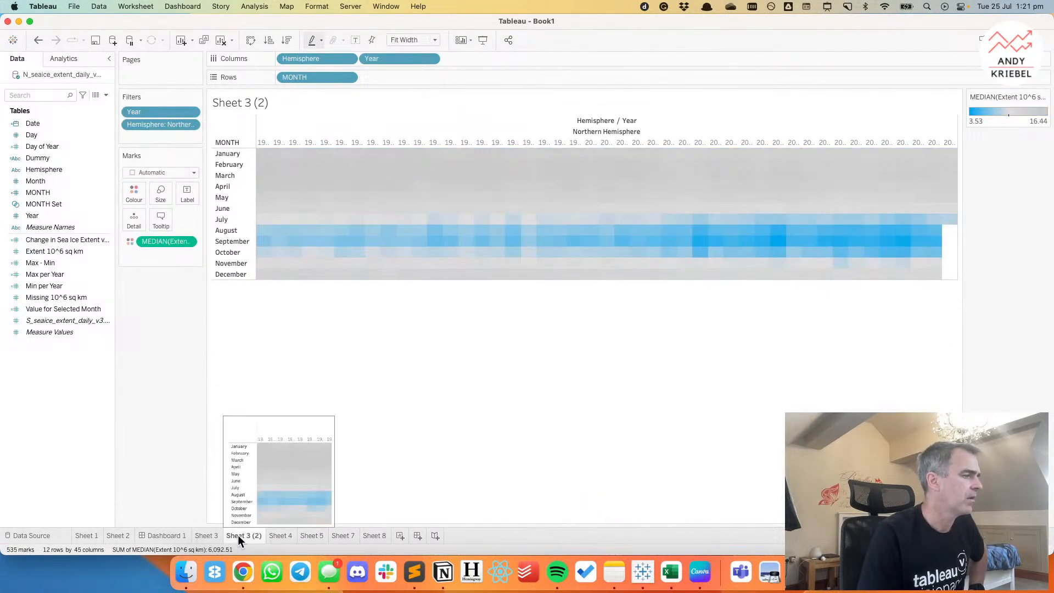
Create a new worksheet with Year on the columns, and switch to Chrome to check the reference heatmap's layout.
click(399, 535)
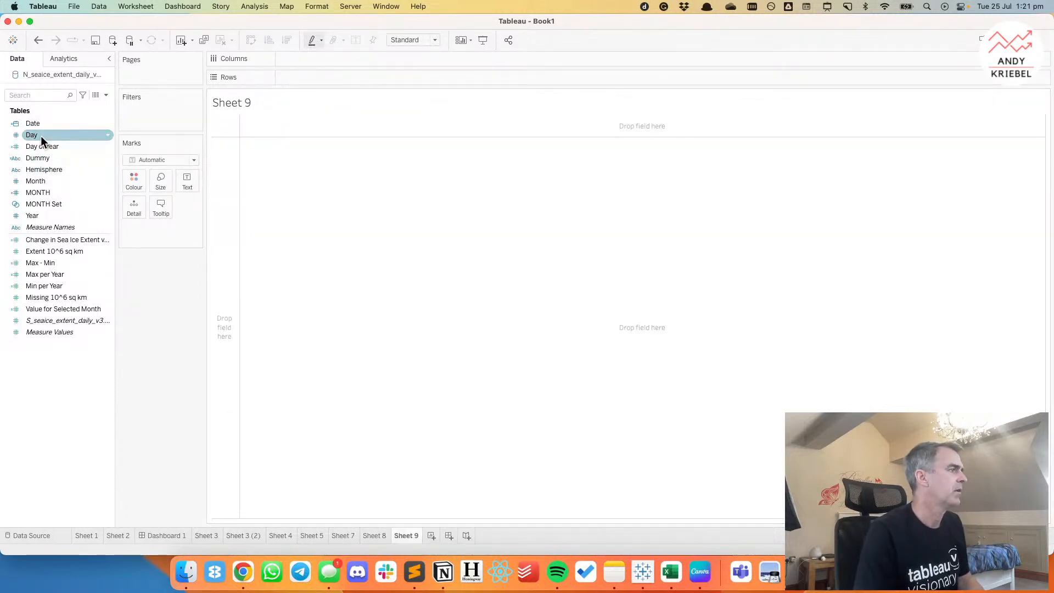
drag(45, 215, 315, 61)
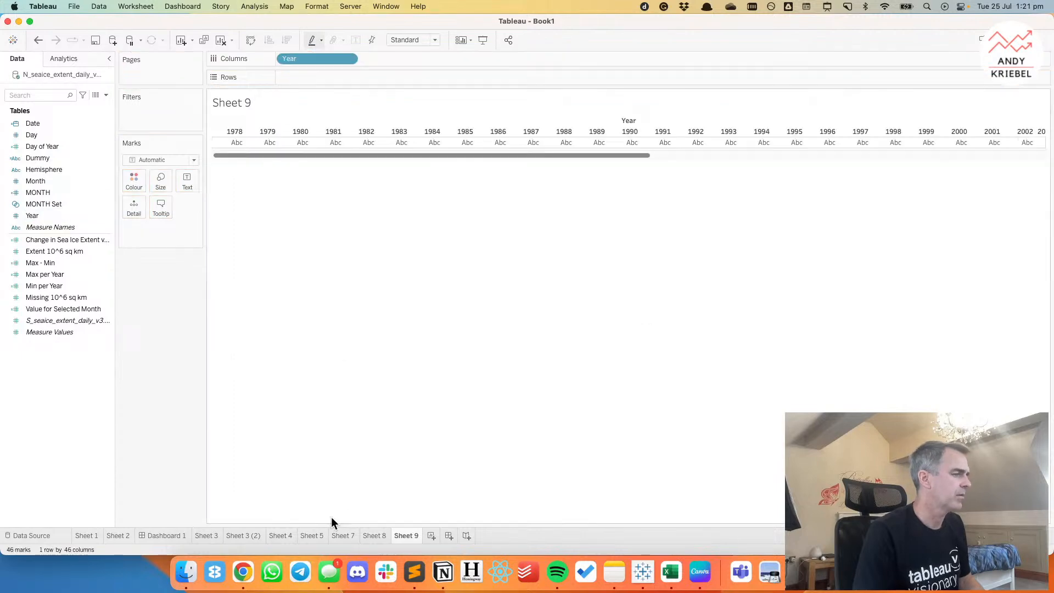
click(245, 574)
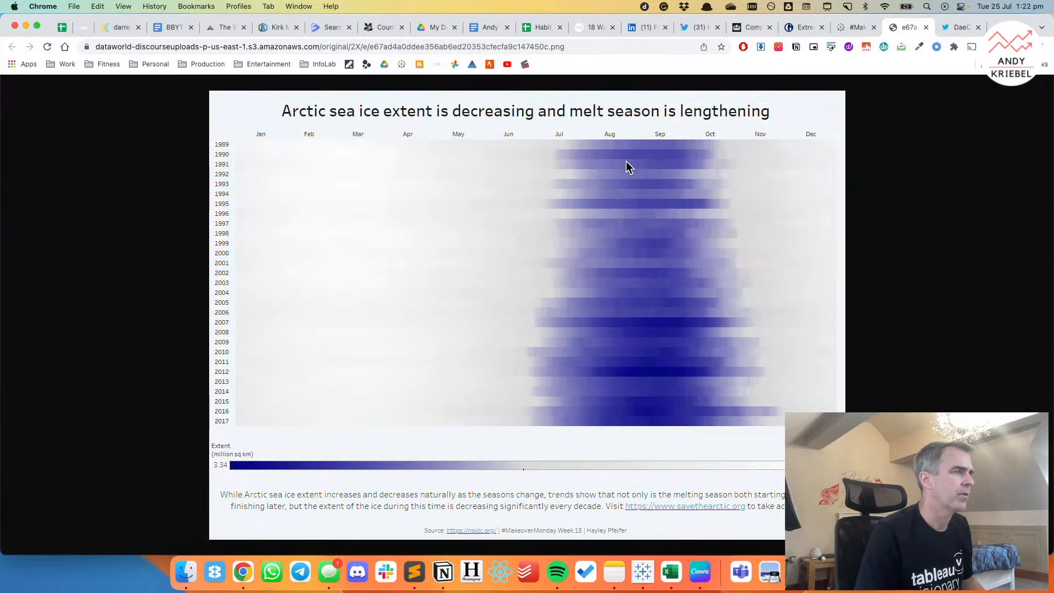
Switch back to Tableau and lay out Sheet 9 with Year on rows and MONTH plus continuous Day on columns.
click(644, 574)
drag(297, 59, 289, 78)
drag(68, 192, 344, 57)
drag(31, 134, 432, 59)
click(431, 60)
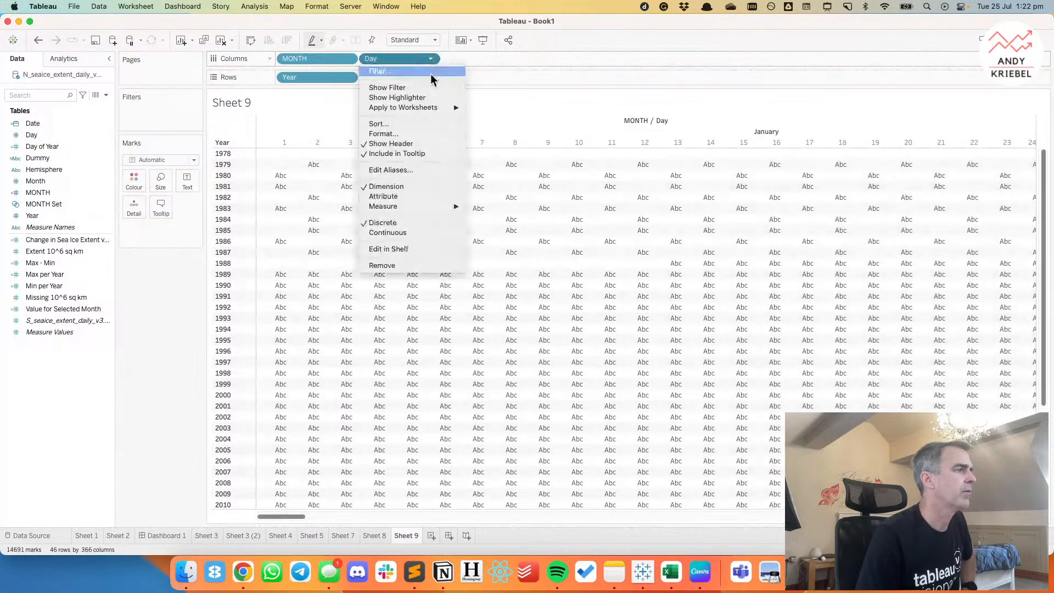
click(408, 233)
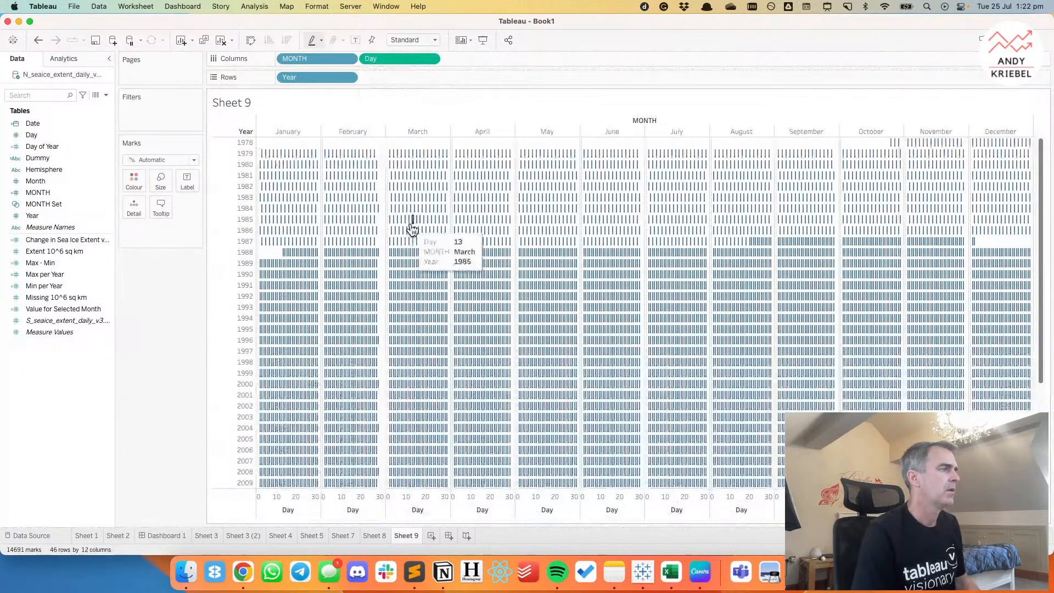
Check the reference heatmap in Chrome, and colour the Tableau marks by Extent 10^6 sq km.
click(246, 581)
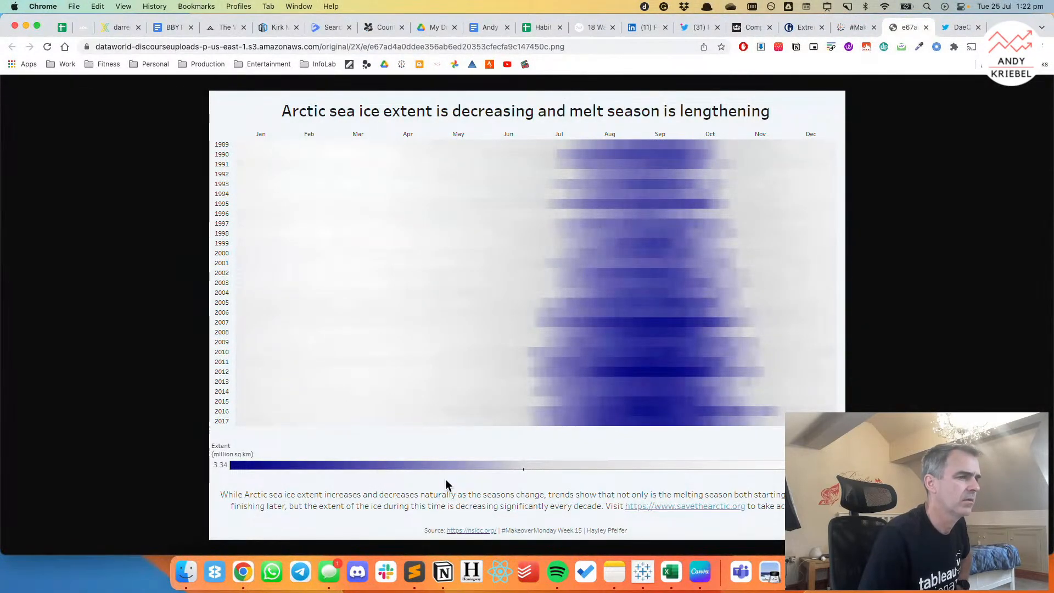
click(644, 575)
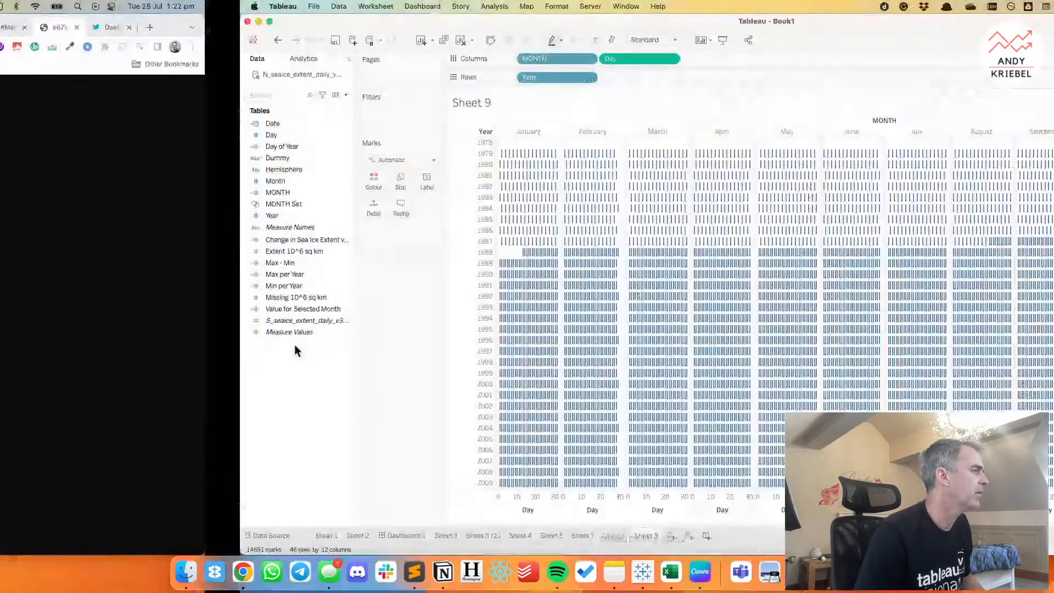
drag(55, 251, 131, 181)
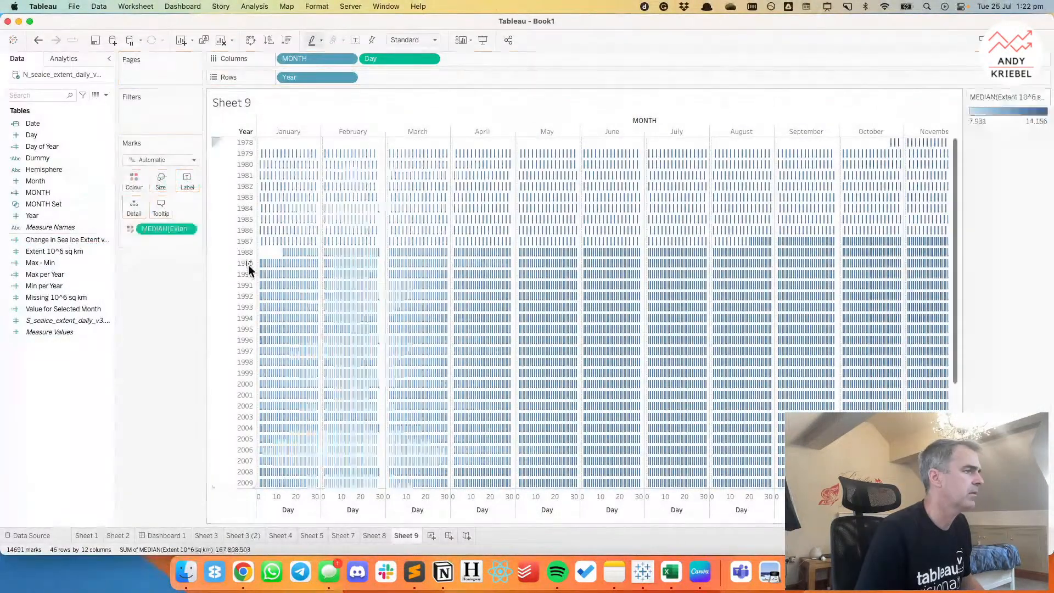
Give the Extent colours the Red-Black Diverging palette with stepped colour, and change the low end to red EF0107.
double_click(997, 126)
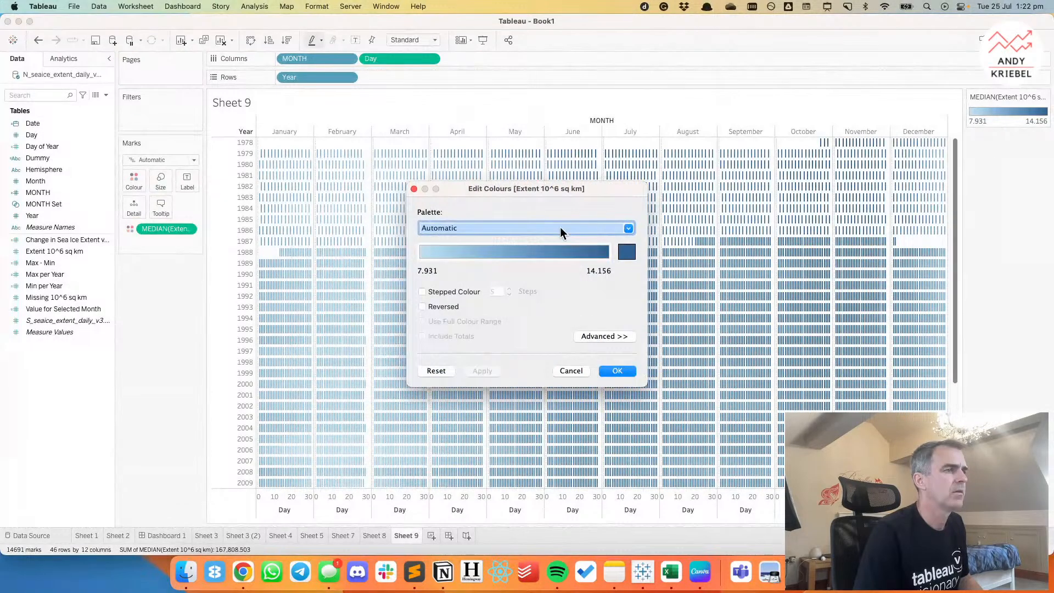
click(540, 229)
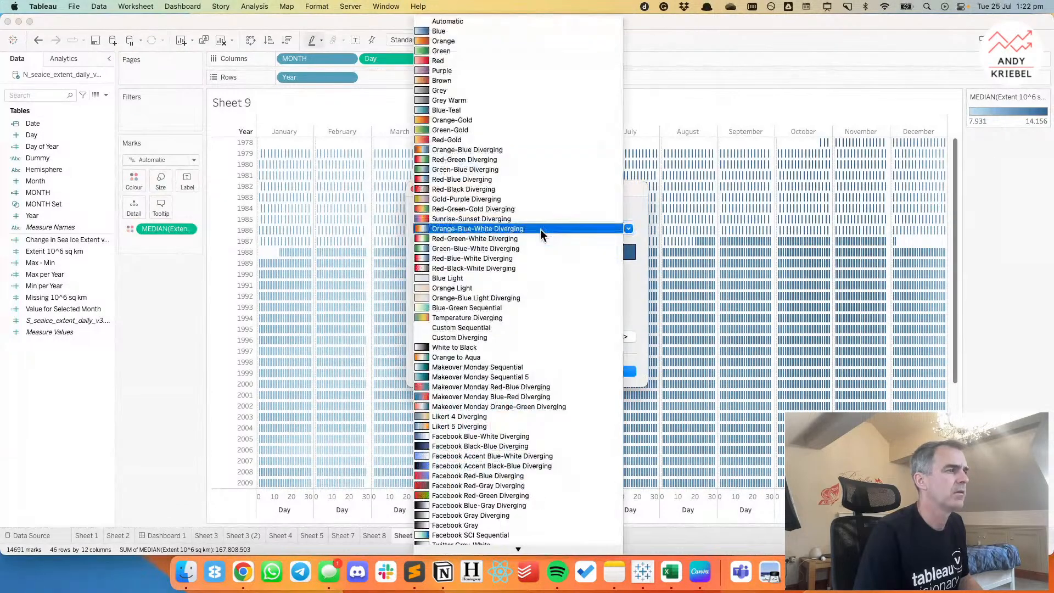
click(471, 190)
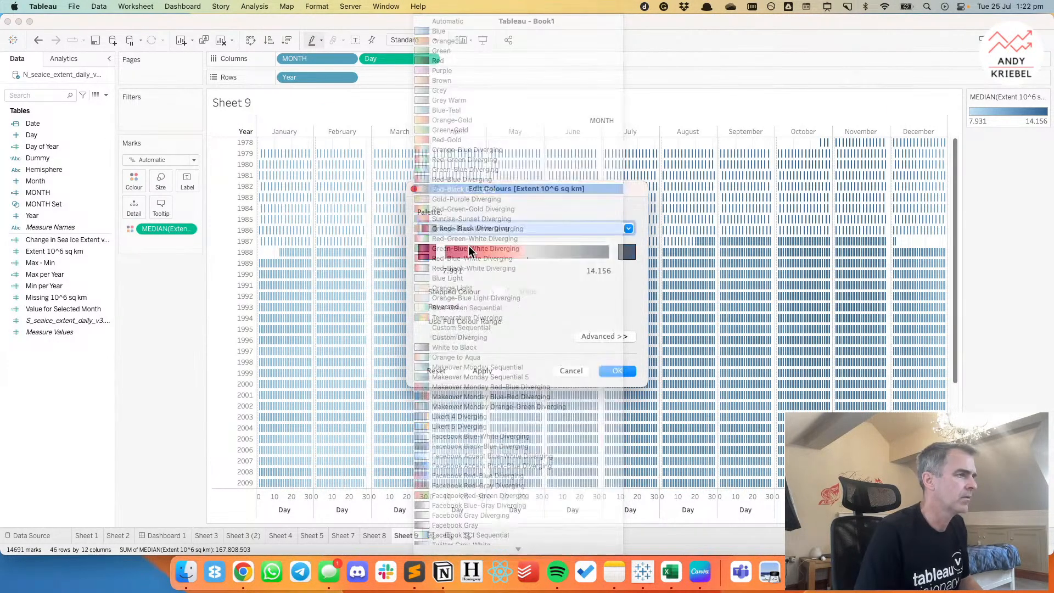
click(423, 292)
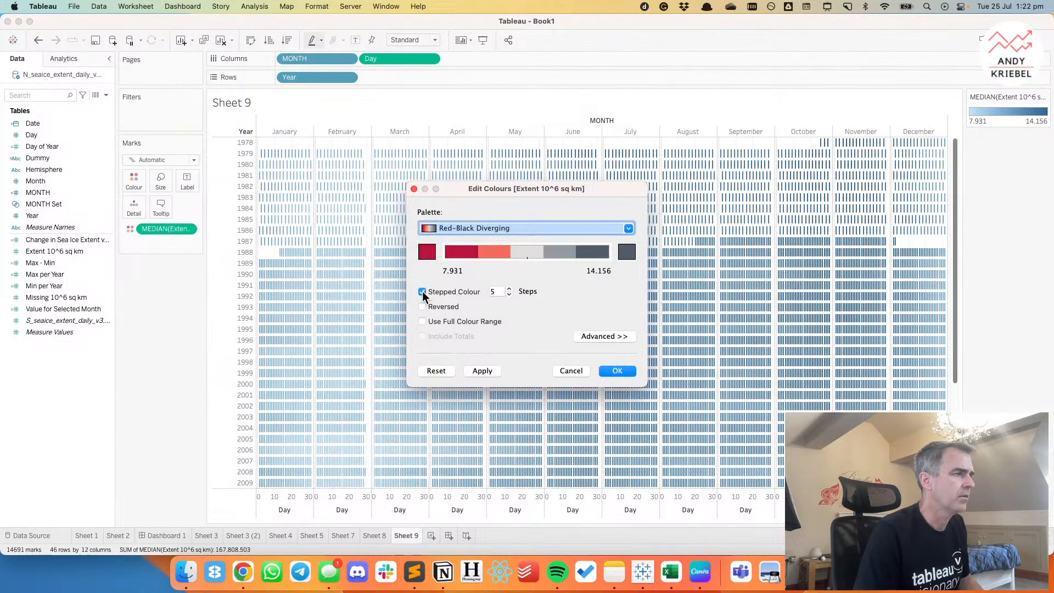
click(429, 256)
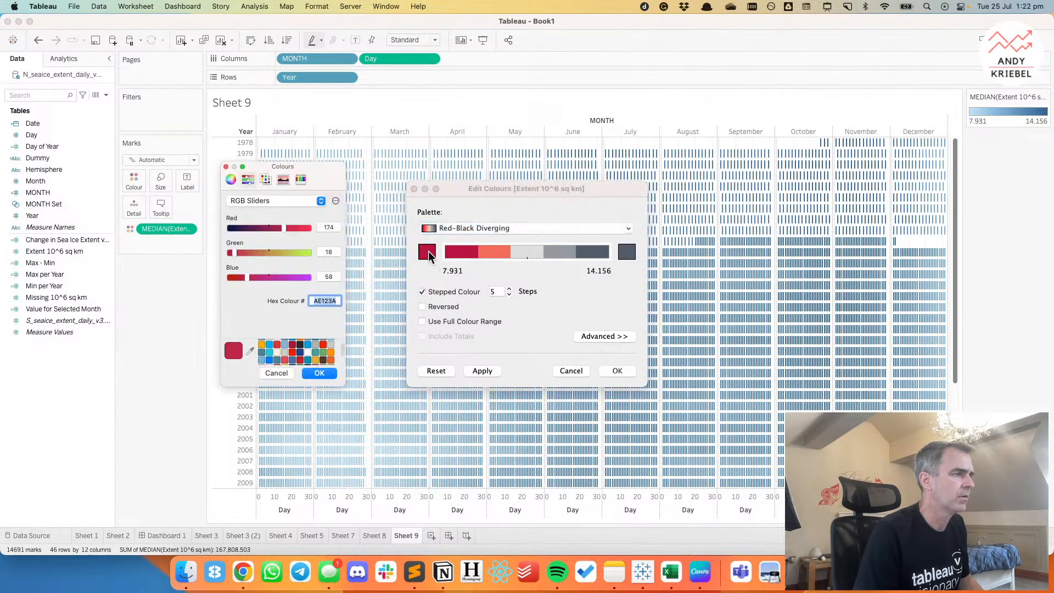
click(324, 344)
click(319, 373)
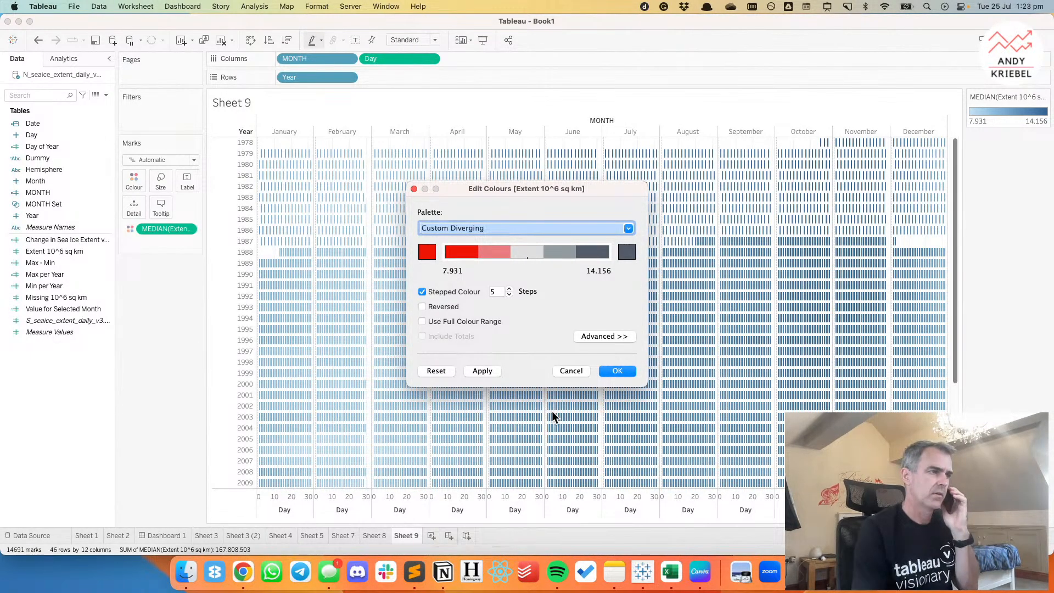
Change the high end of the Extent palette to grey C0C0C0, turn off stepped colour and apply the palette.
click(628, 251)
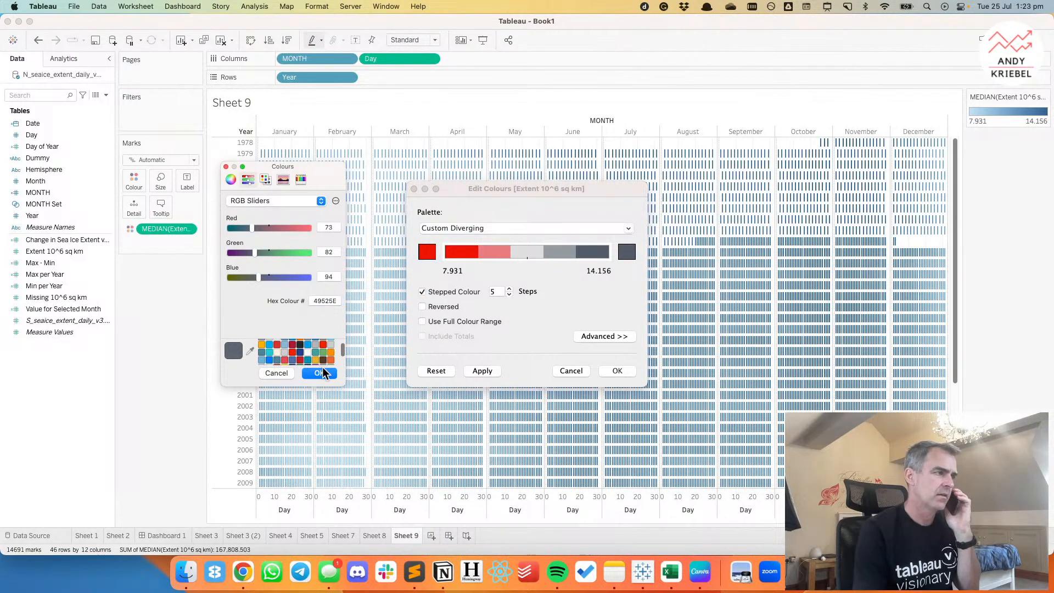
click(331, 344)
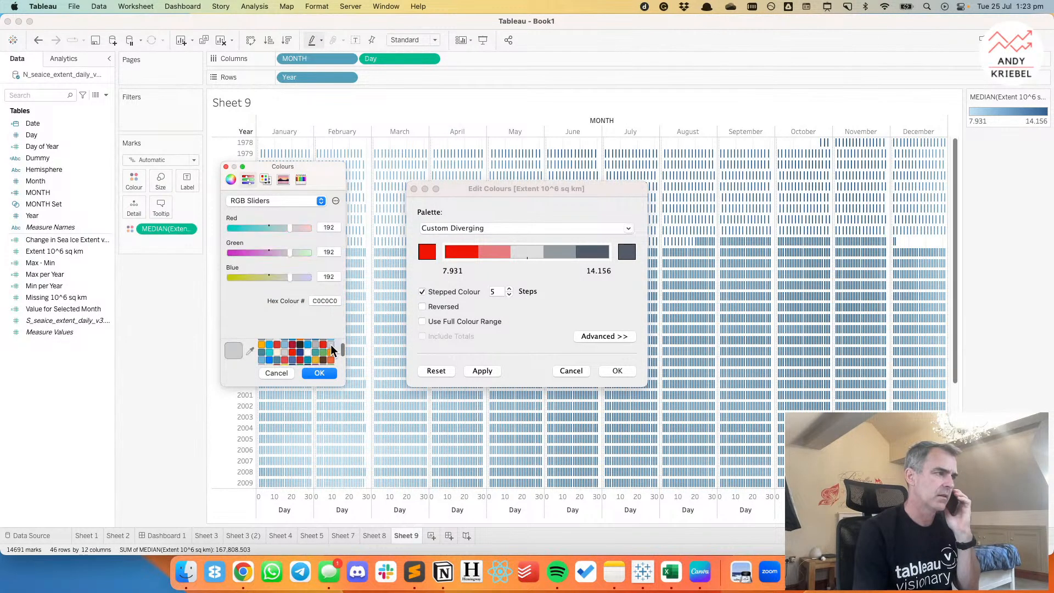
click(321, 373)
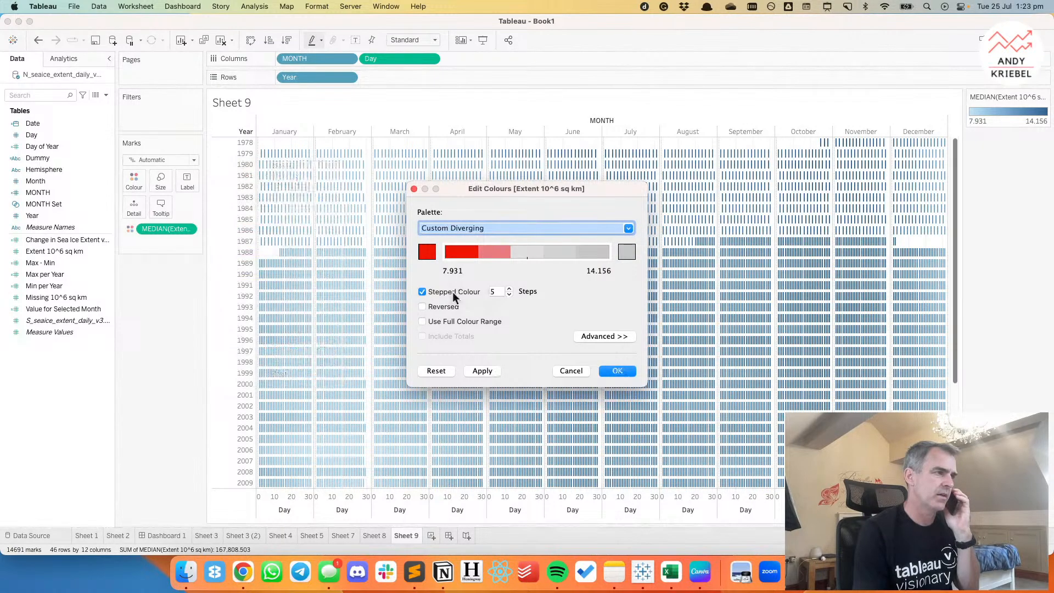
click(427, 292)
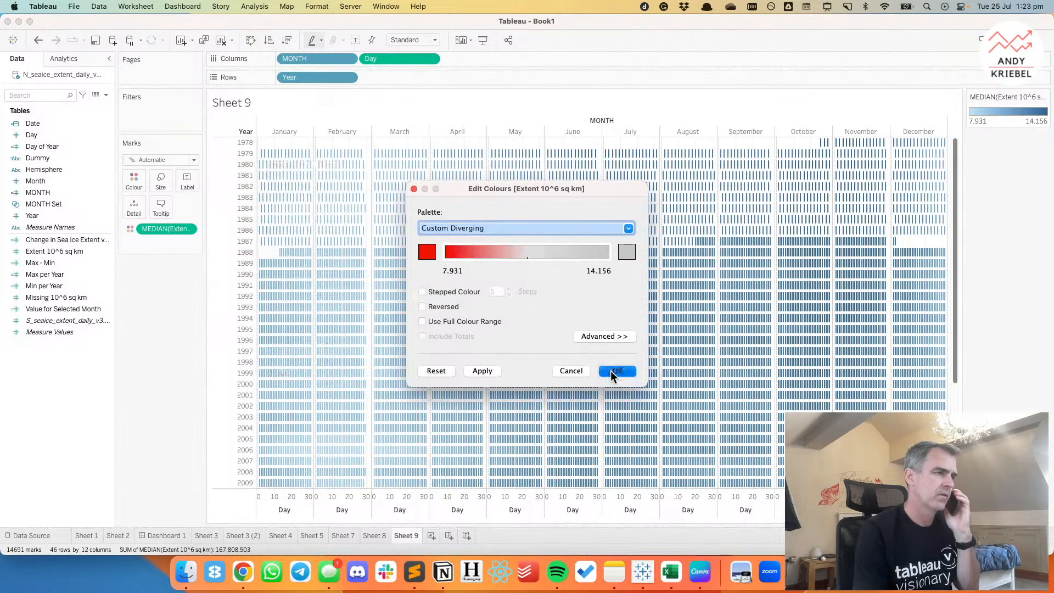
click(612, 372)
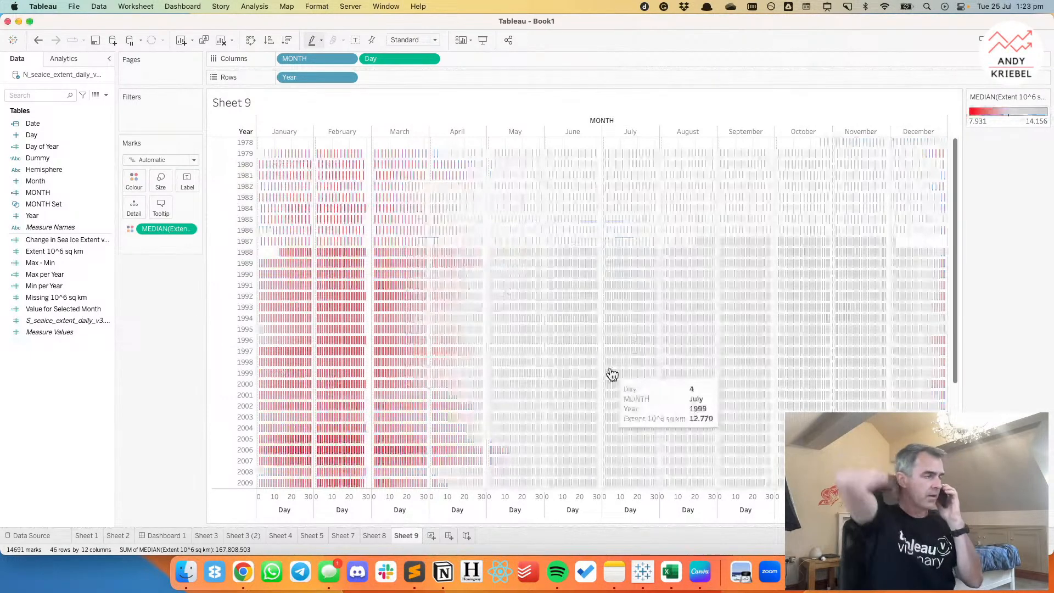
Fit the heatmap to Entire View and filter Hemisphere to Northern Hemisphere.
scroll(608, 322, down, 1)
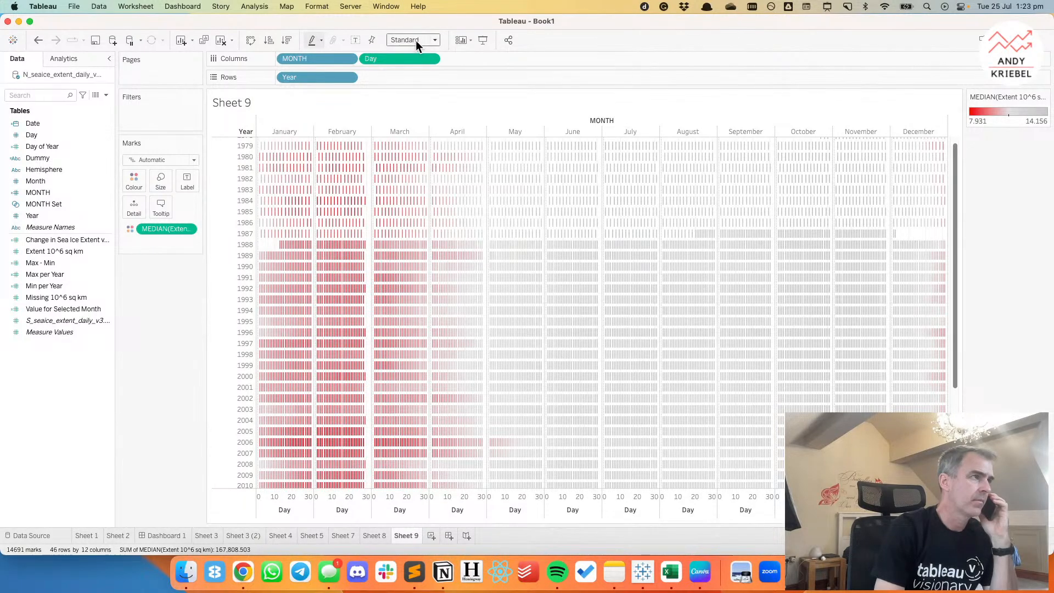
click(416, 77)
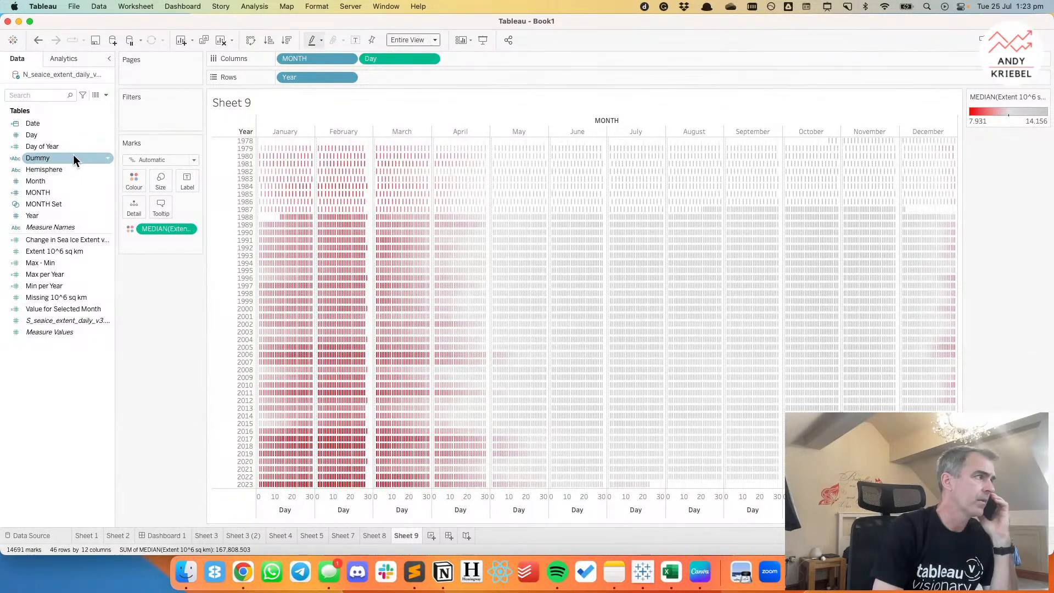
drag(62, 168, 152, 117)
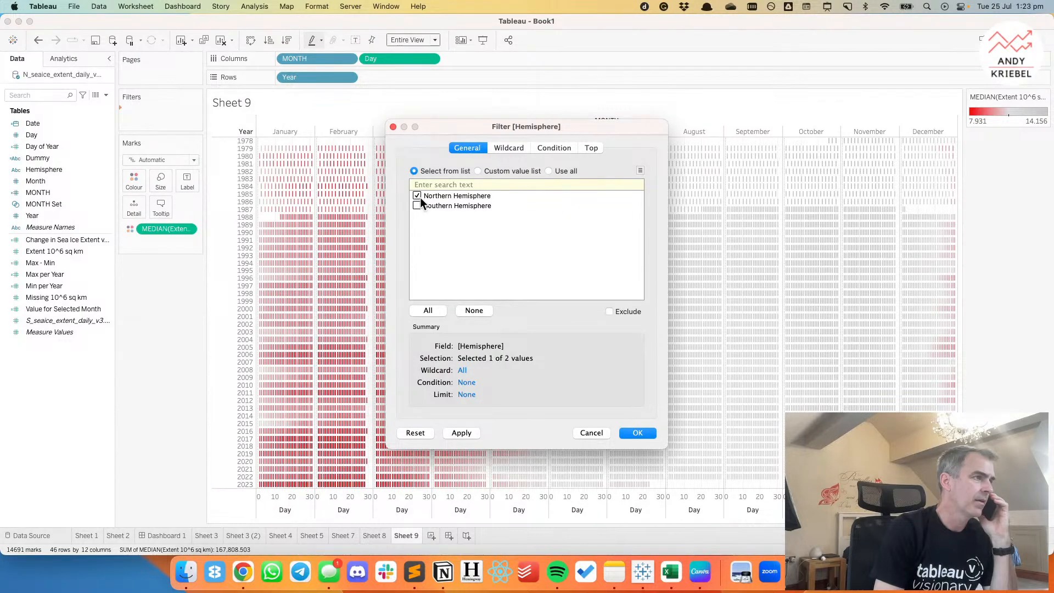
click(632, 434)
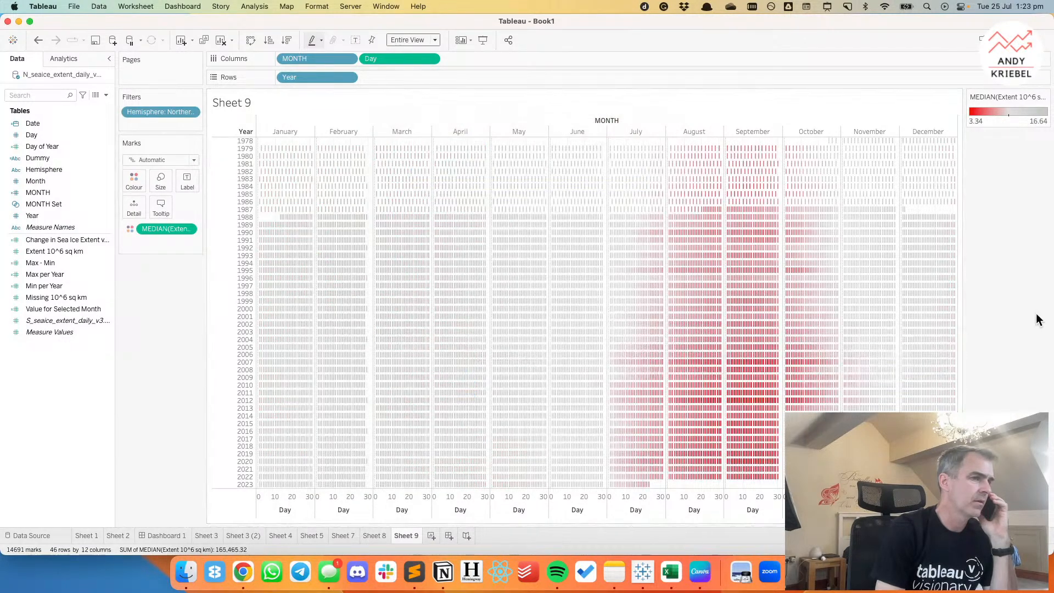
Enlarge the heatmap marks to nearly the maximum size to close the gaps between the year rows.
click(158, 181)
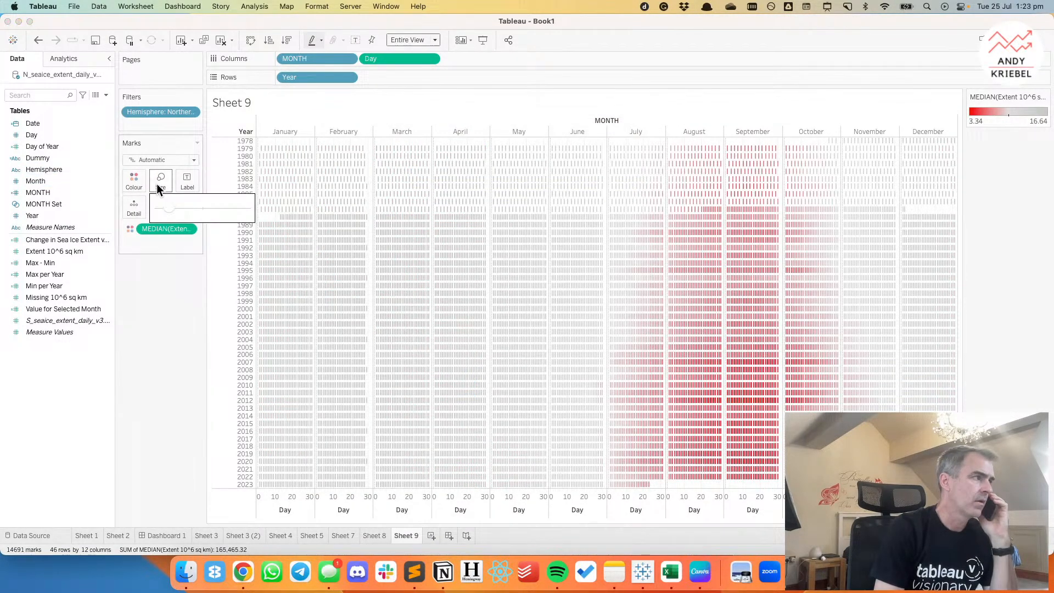
drag(170, 208, 242, 207)
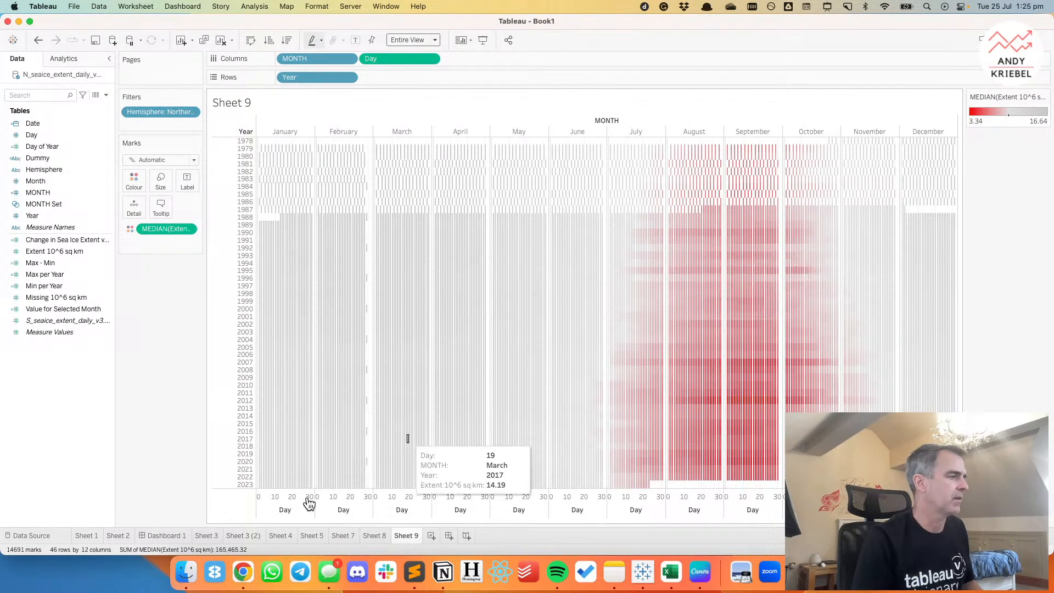
In Chrome, open the Tableau Public version of the reference melt-season heatmap from the Makeover Monday week 15 gallery and inspect its daily marks.
click(243, 583)
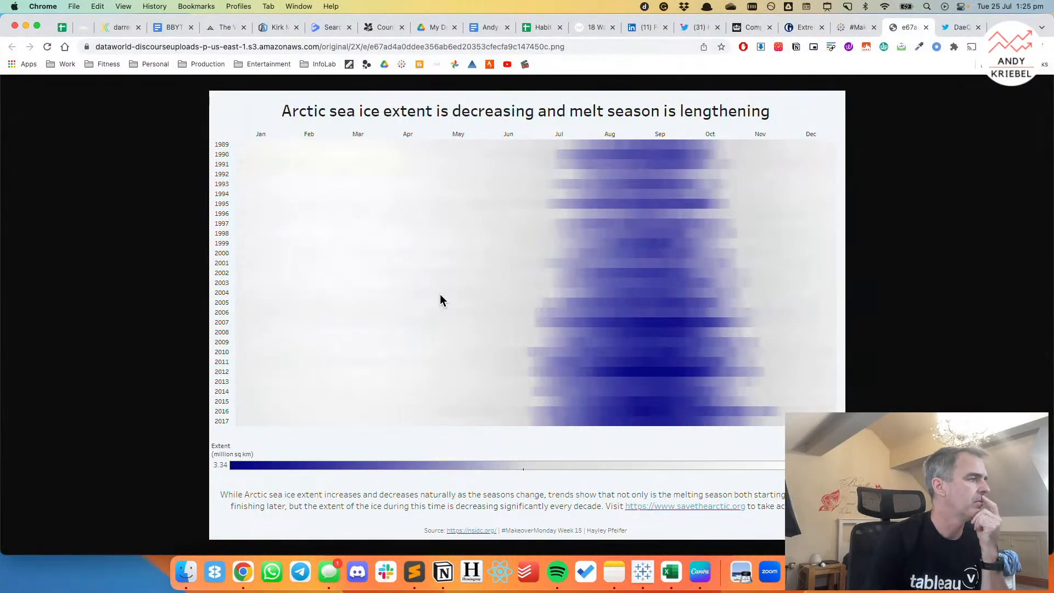
click(849, 28)
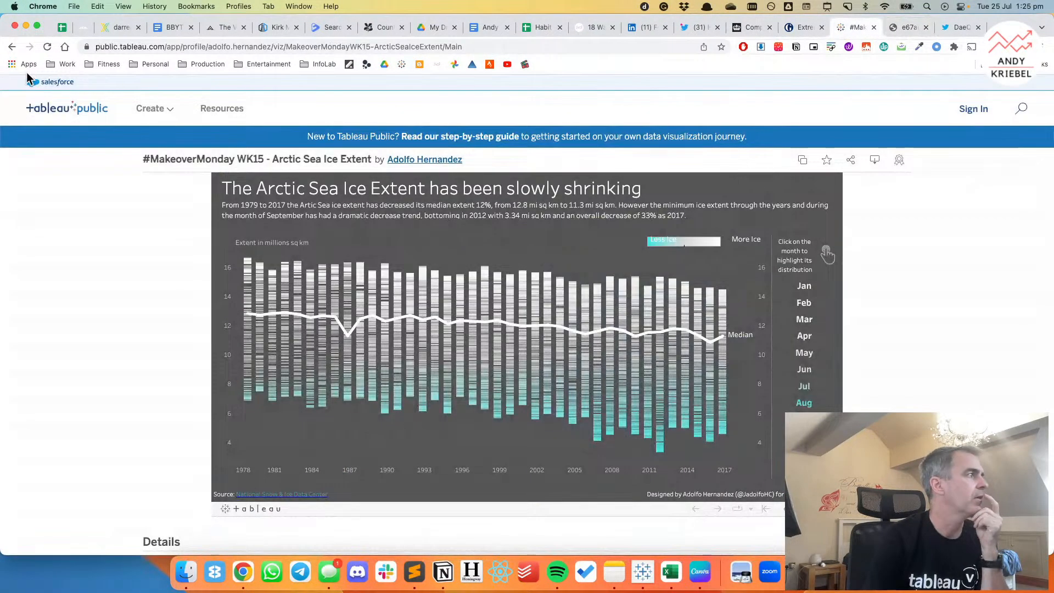
click(12, 48)
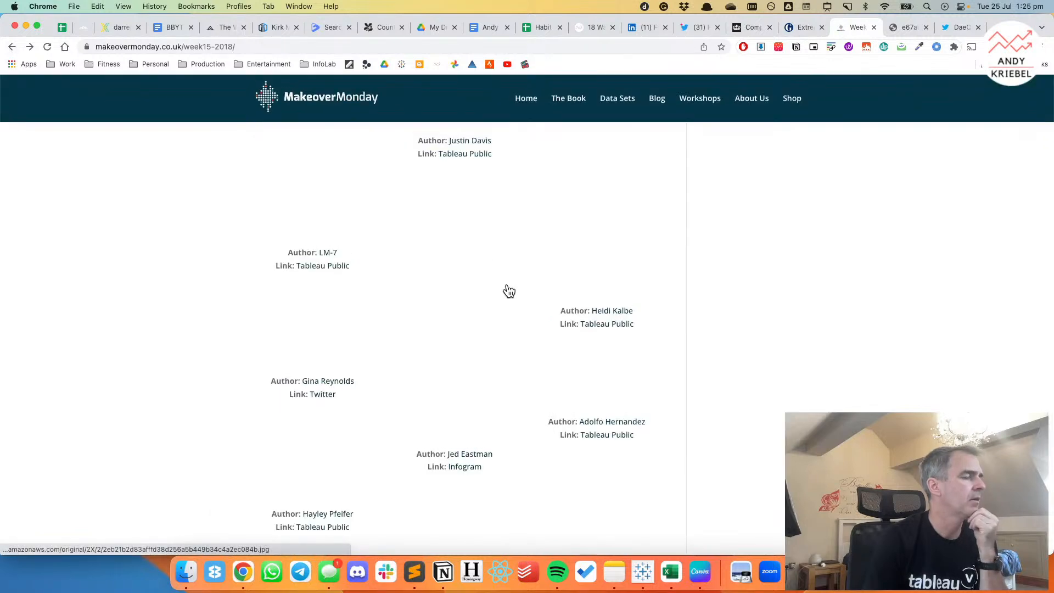
scroll(522, 299, down, 2)
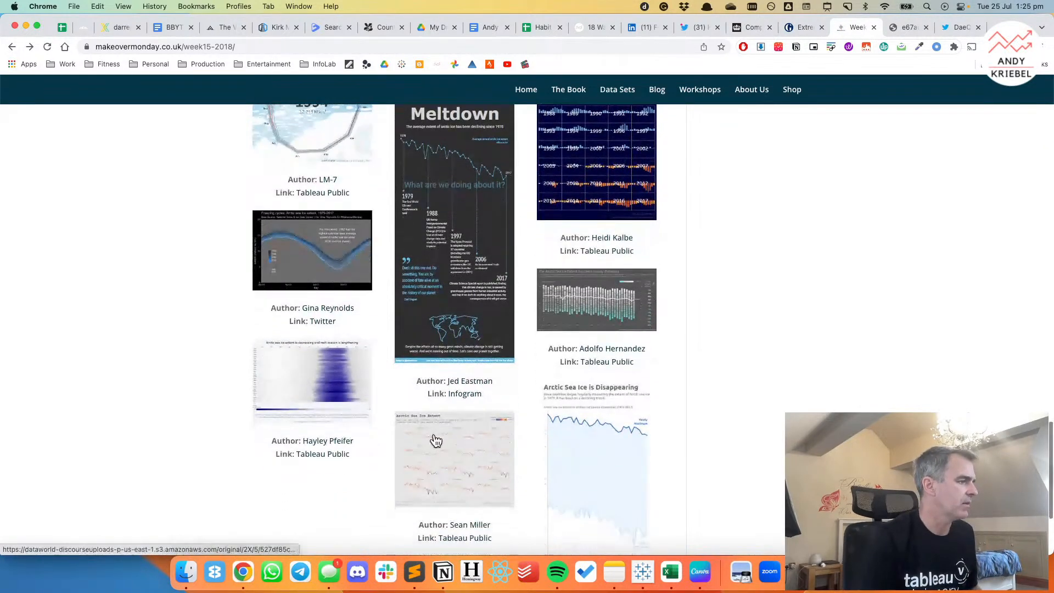
super+click(323, 460)
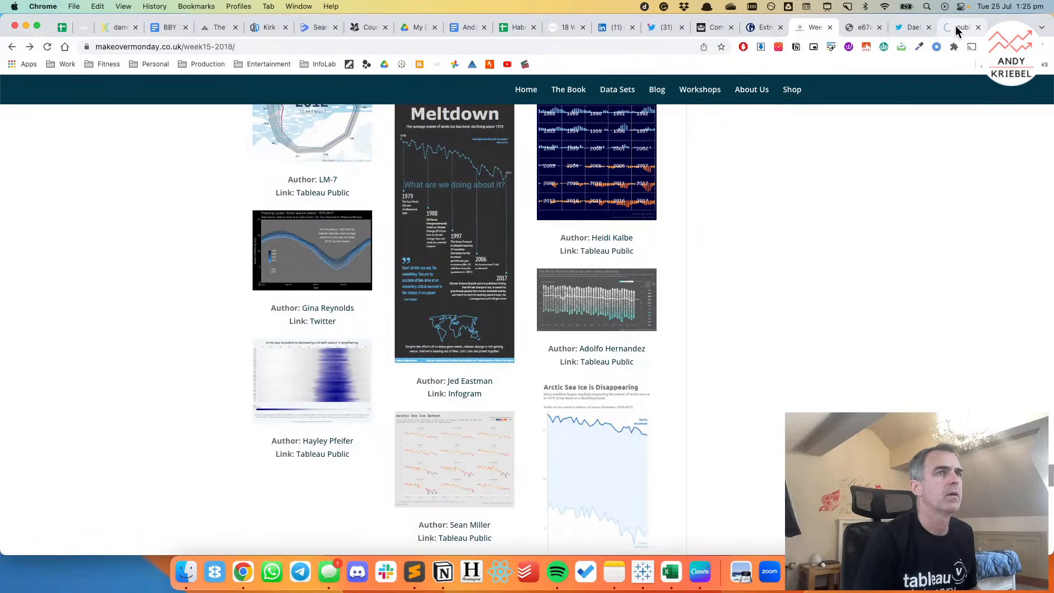
click(956, 32)
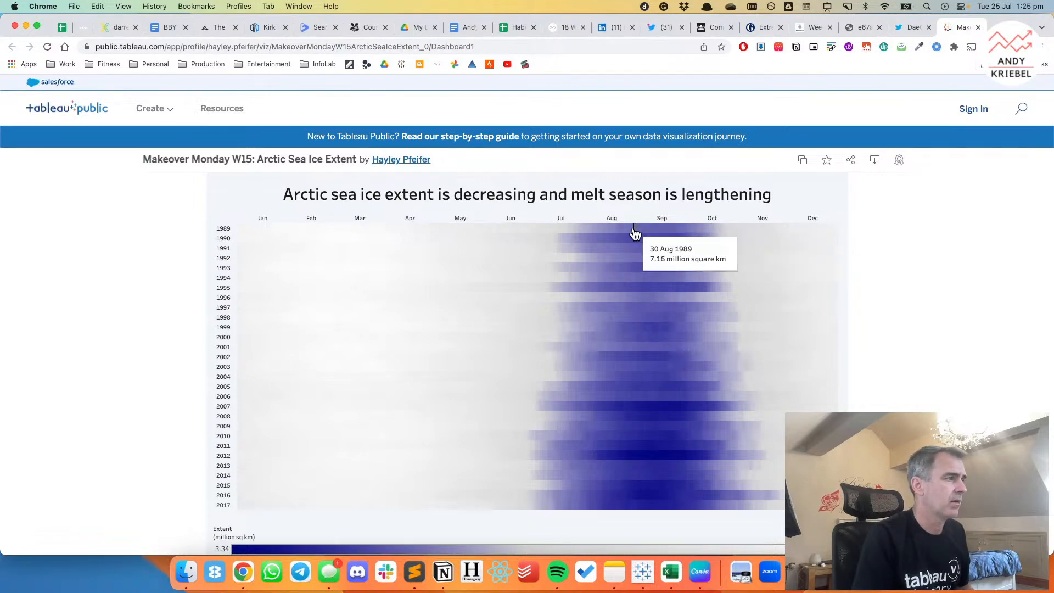
Switch back to Tableau, change the low end of the Extent palette from red to dark blue and apply it.
key(super+Tab)
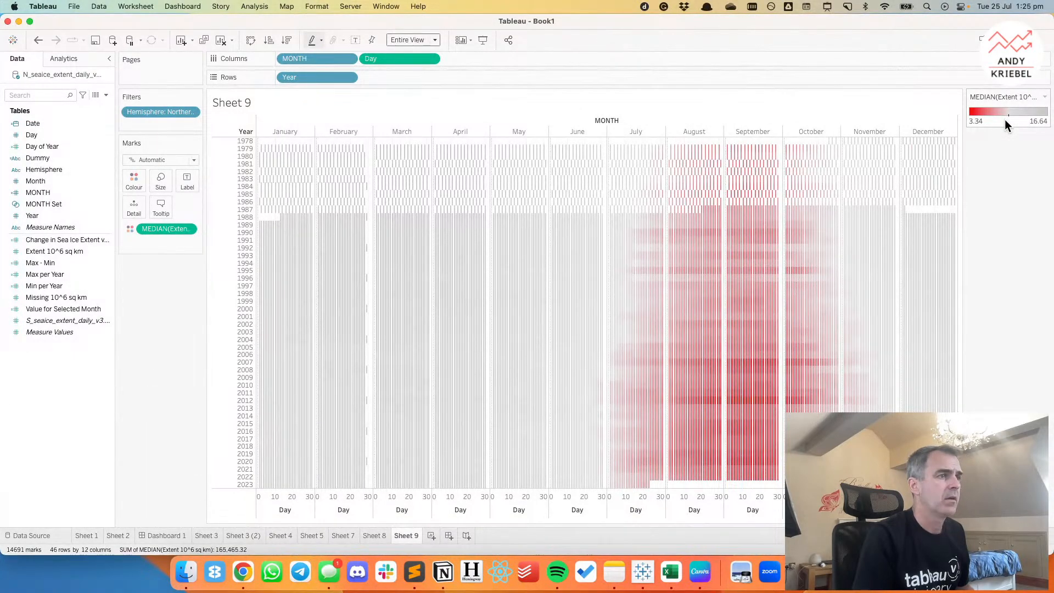
double_click(1005, 120)
click(426, 251)
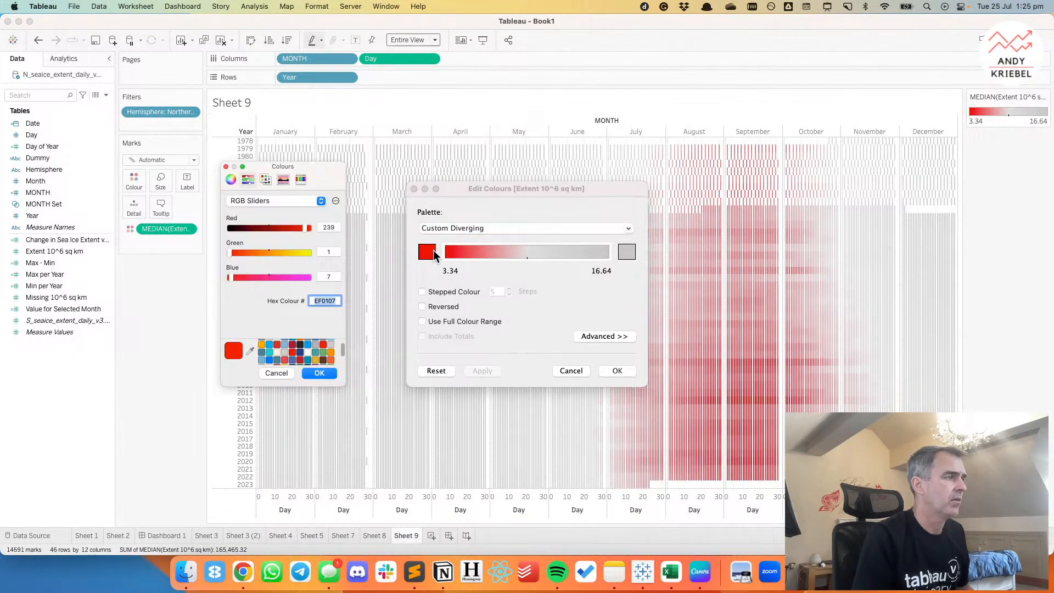
click(296, 346)
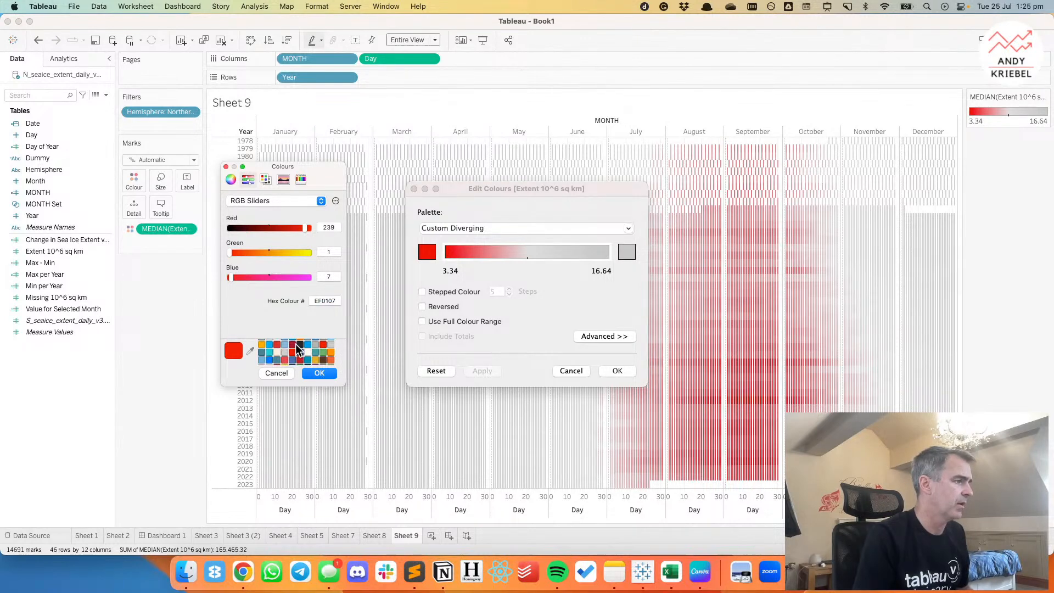
click(295, 345)
click(298, 353)
click(318, 372)
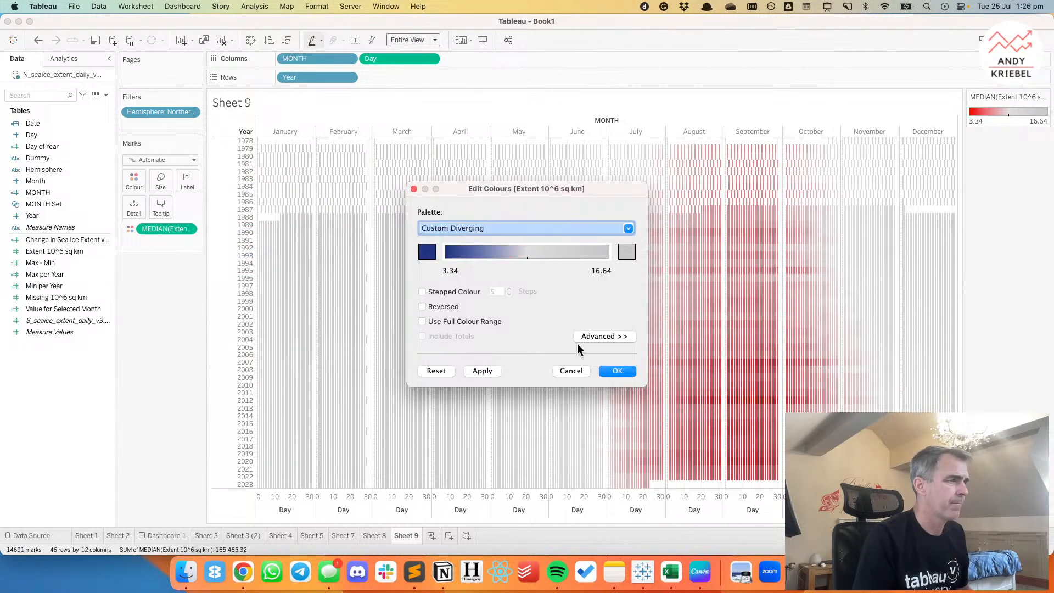
click(483, 371)
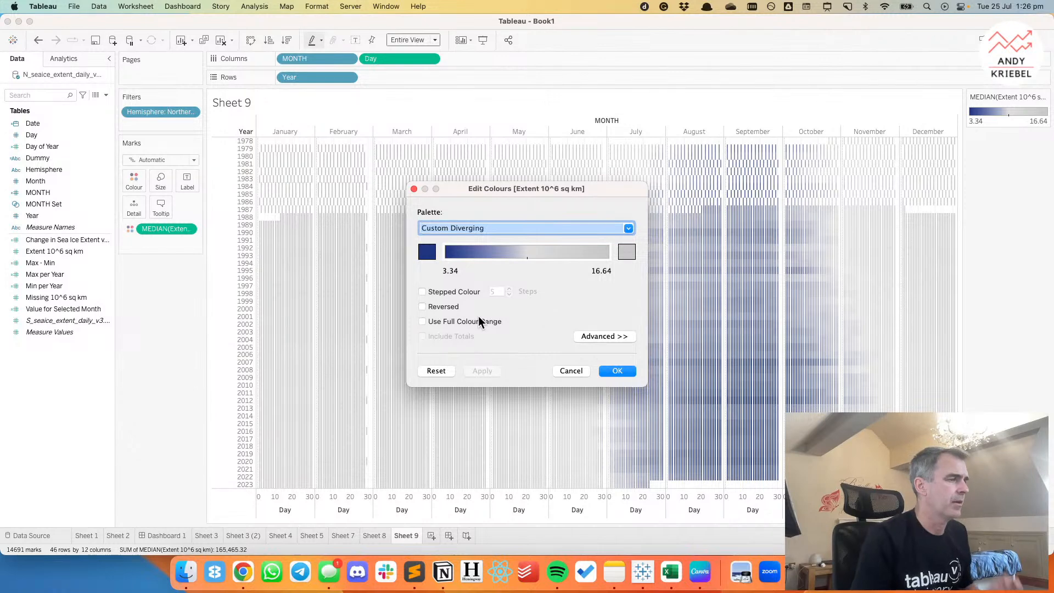
Change the high end of the Extent palette to a lighter grey swatch and accept the colours.
click(626, 252)
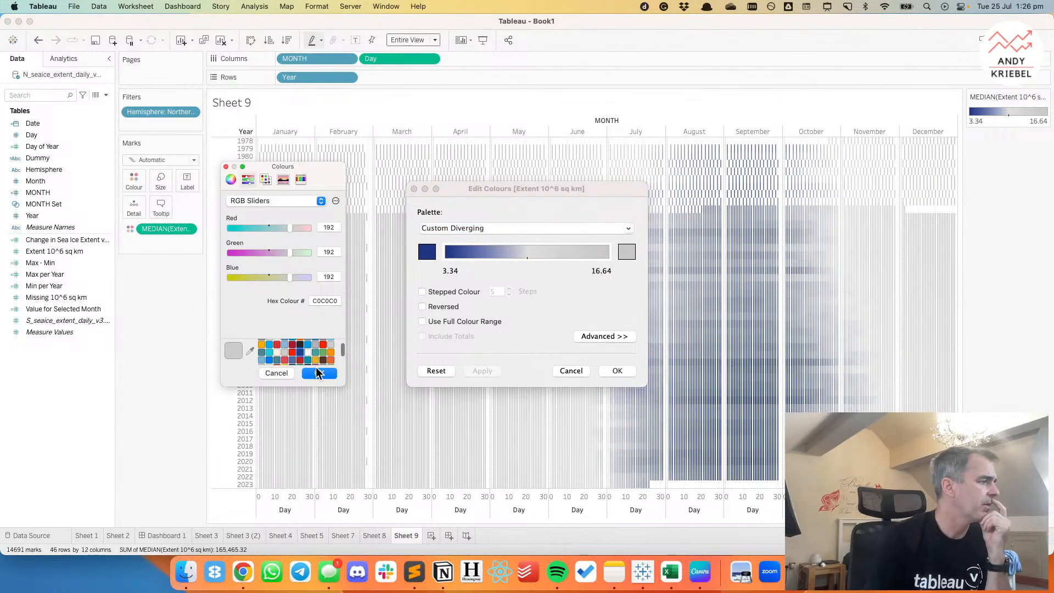
click(287, 353)
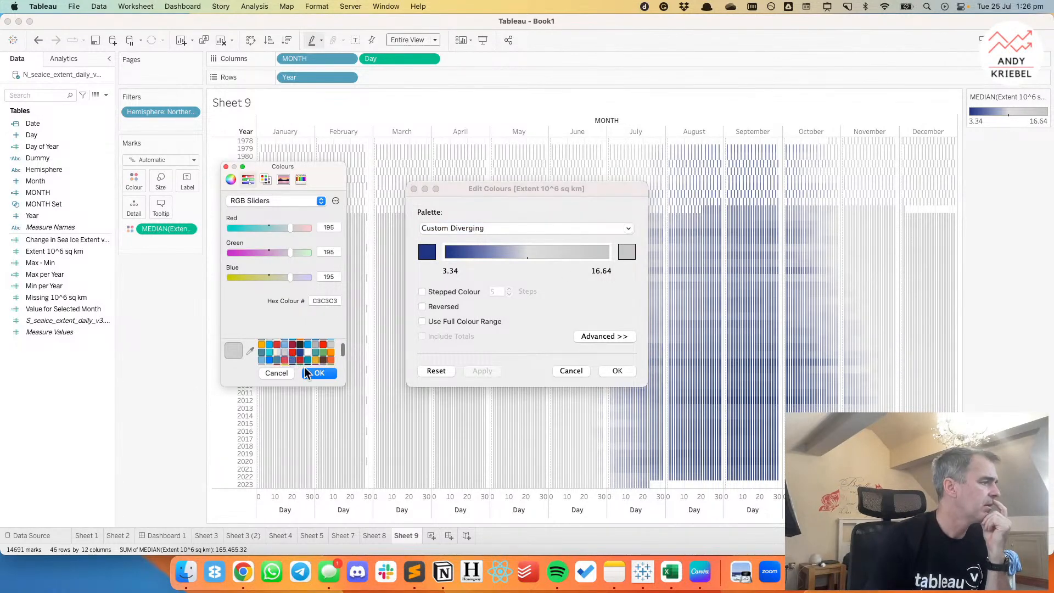
scroll(286, 355, down, 2)
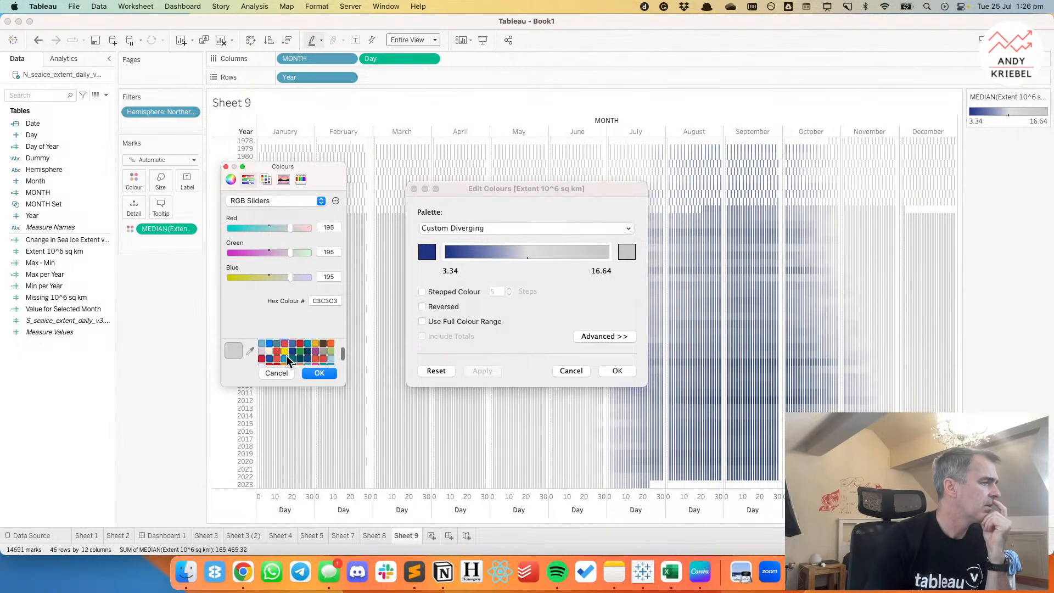
click(288, 357)
click(312, 374)
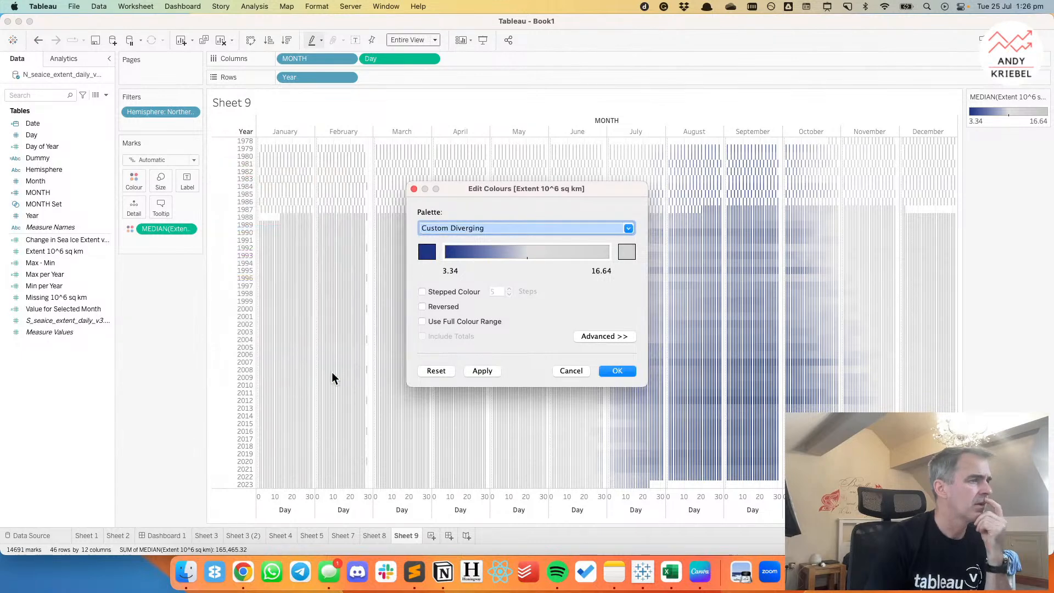
click(479, 370)
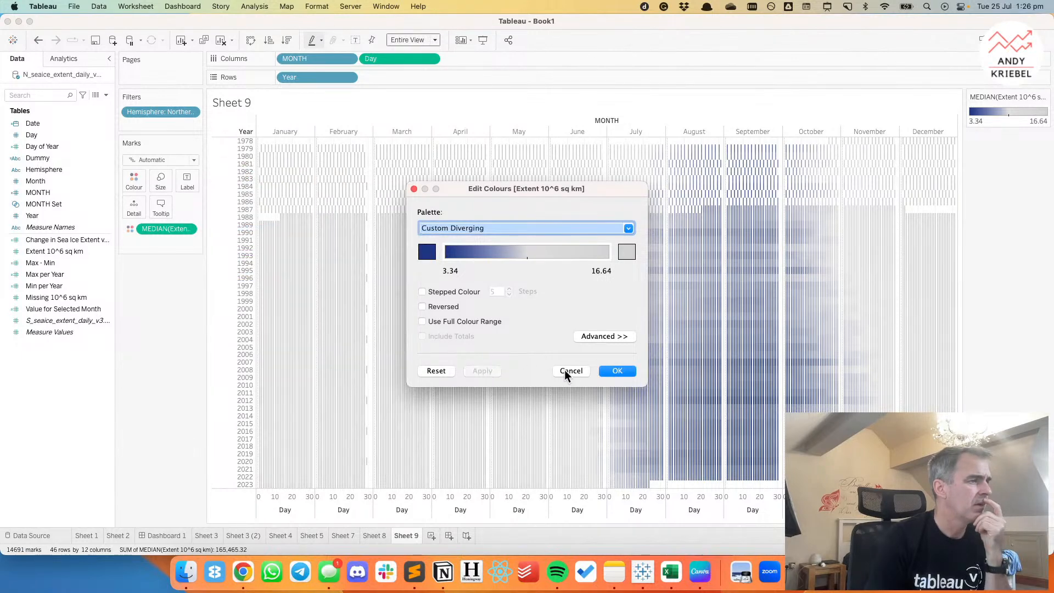
click(617, 371)
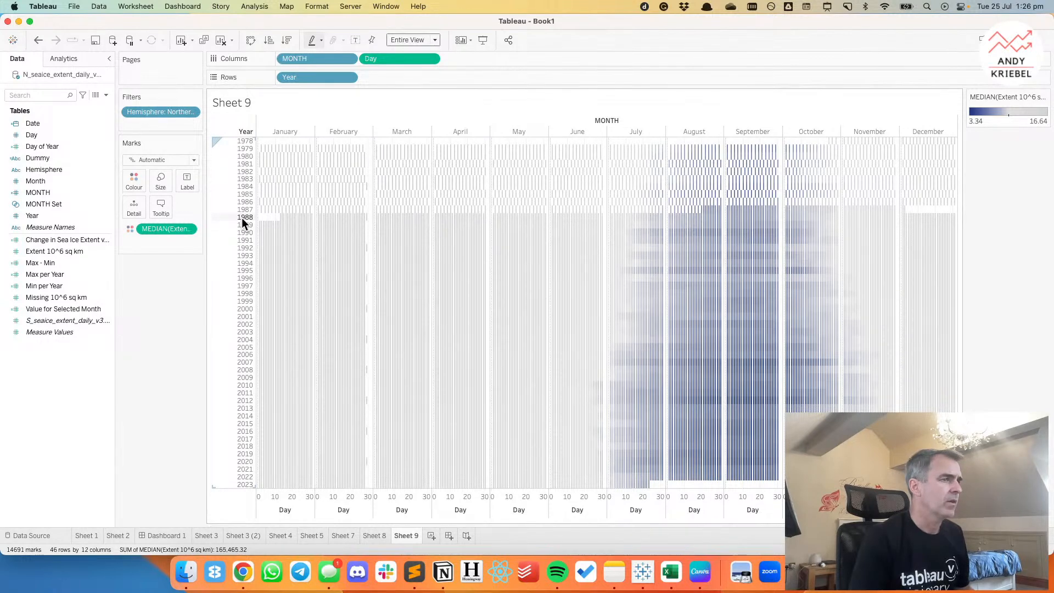
Exclude the years 1978 to 1987 from the heatmap and remove Day from Columns.
drag(242, 140, 248, 213)
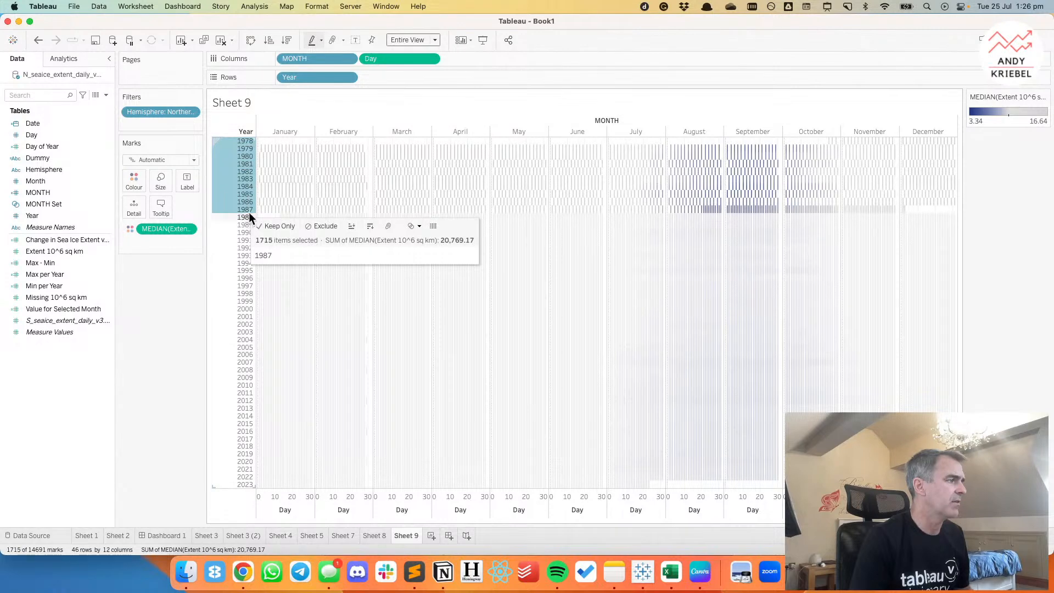
click(326, 227)
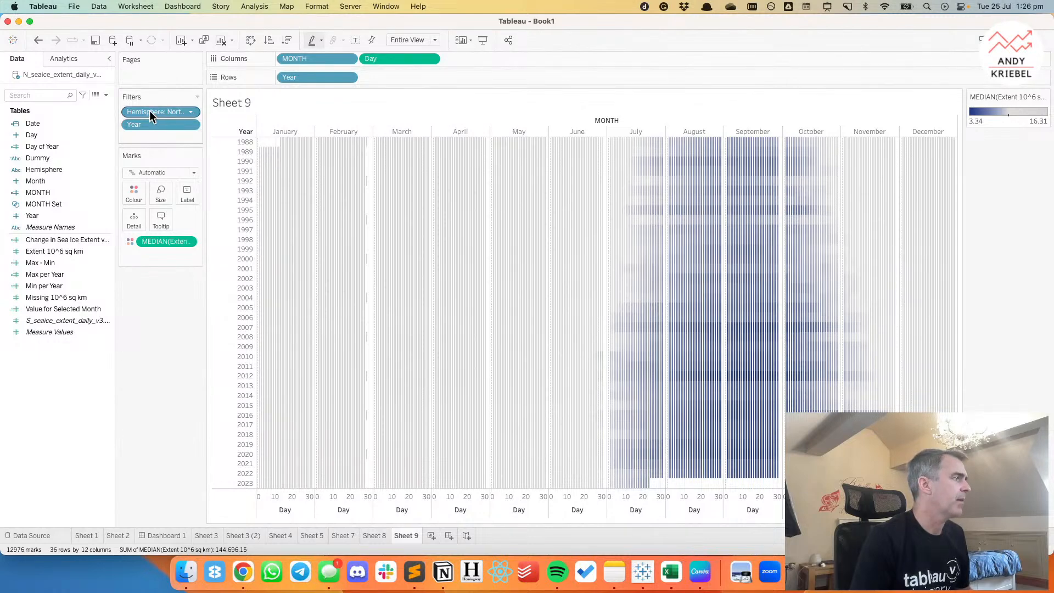
drag(385, 59, 342, 20)
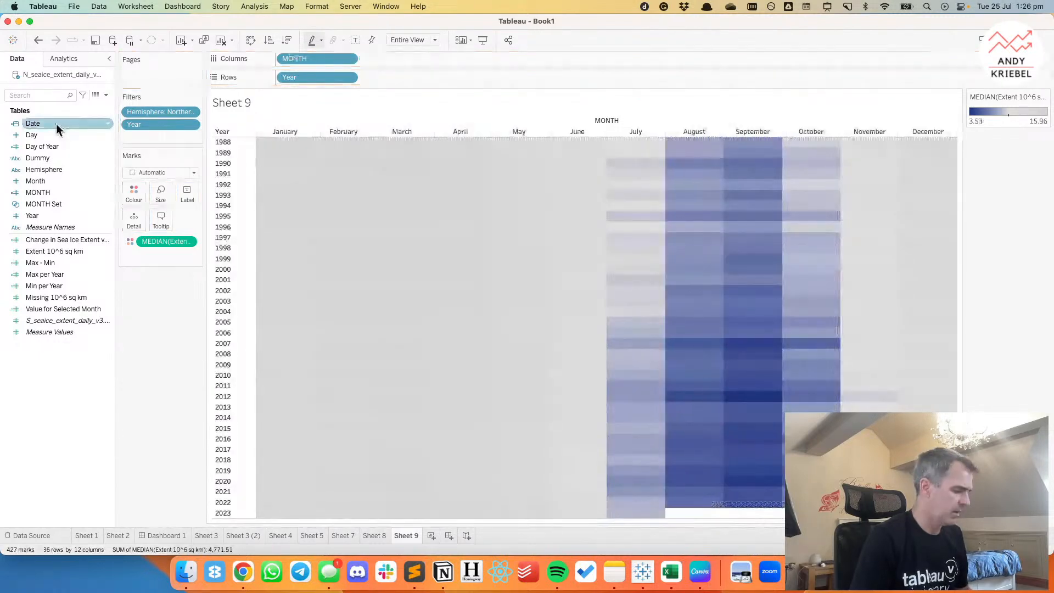
Try replacing MONTH on Columns with Date as a continuous day, and undo the replacement.
drag(56, 124, 319, 58)
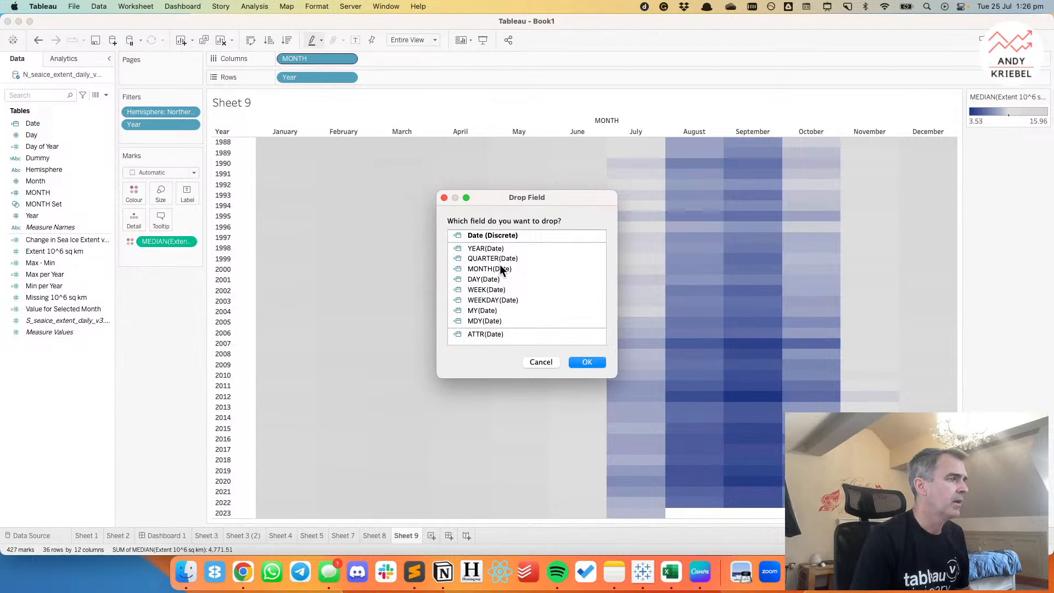
click(601, 365)
click(348, 58)
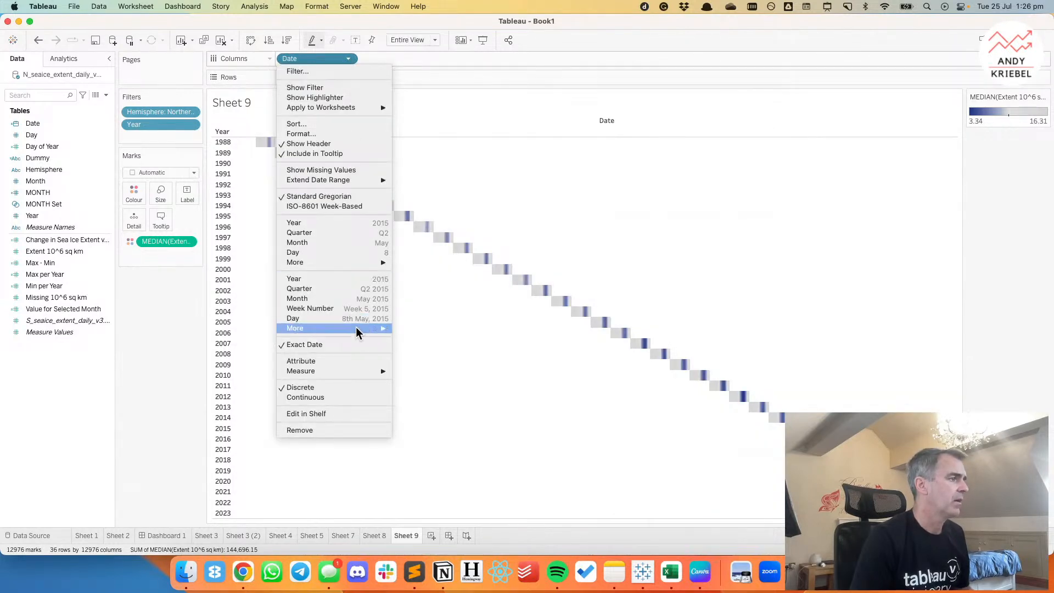
click(360, 321)
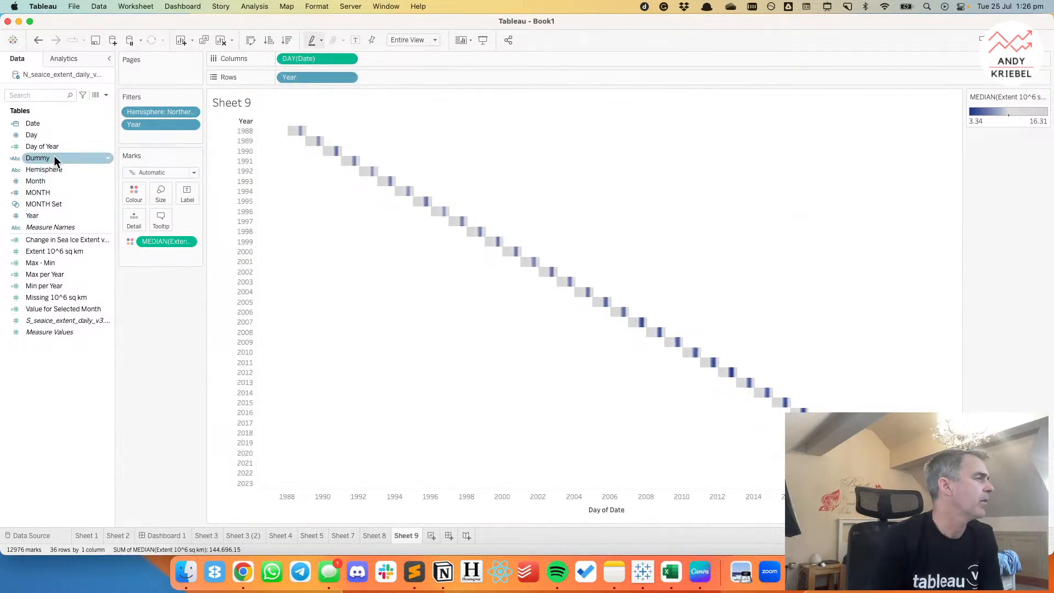
click(37, 40)
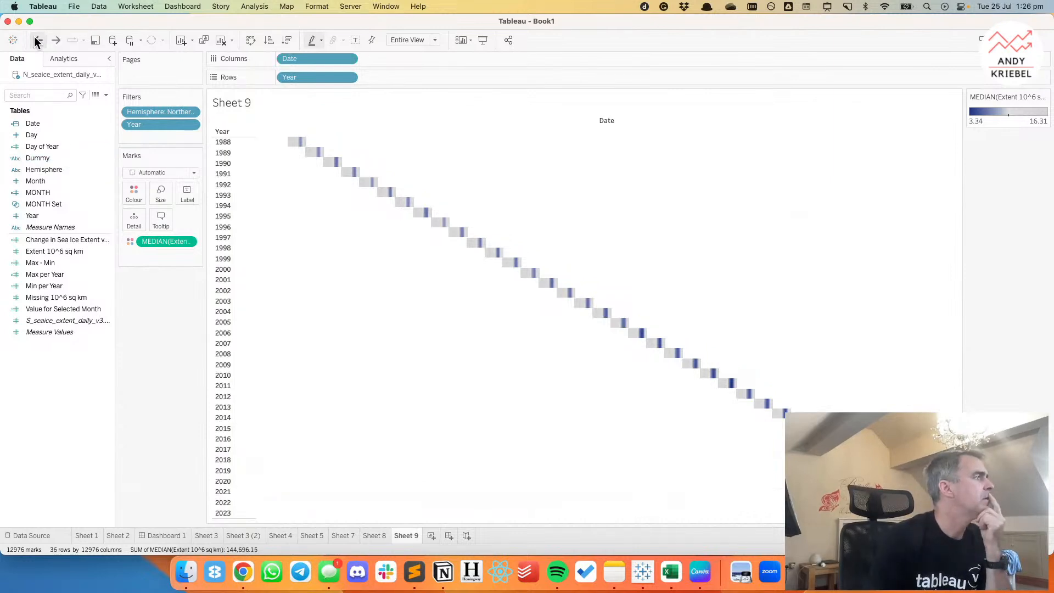
click(38, 40)
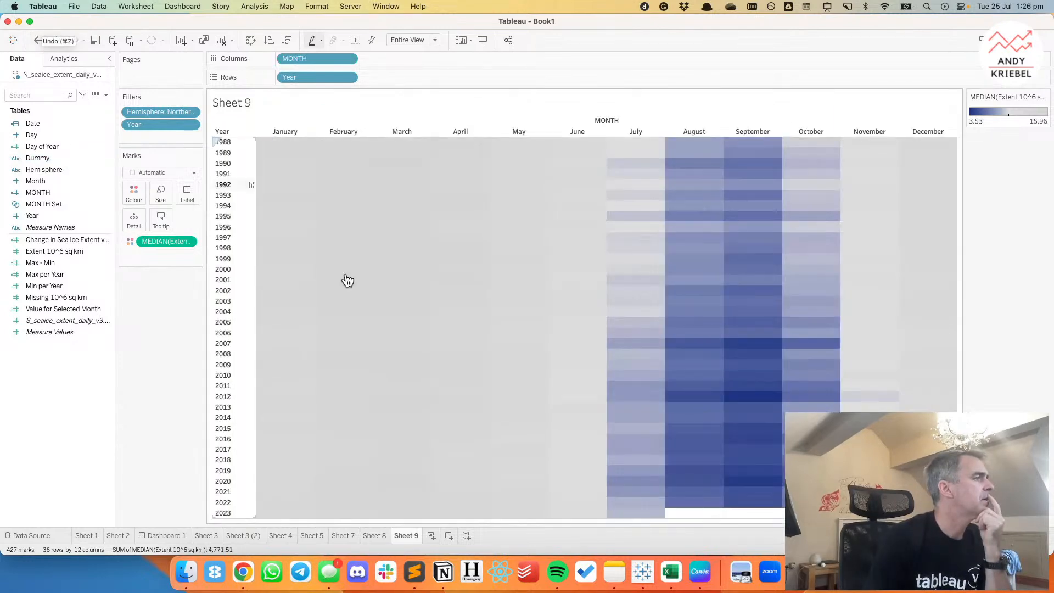
Check the month and day layout of the reference heatmap in Chrome, and return to Tableau.
click(253, 573)
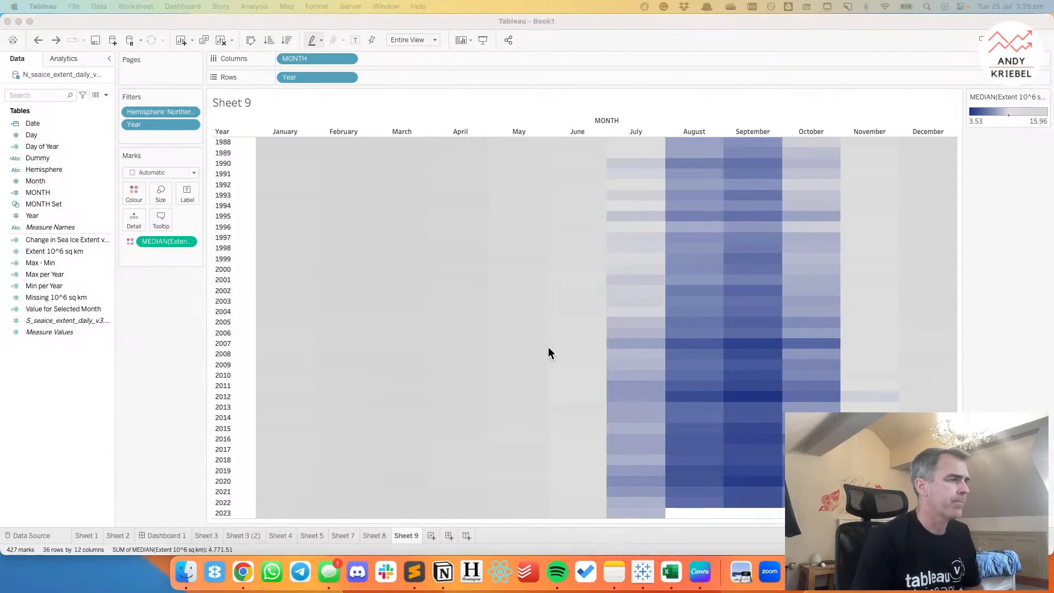
click(251, 580)
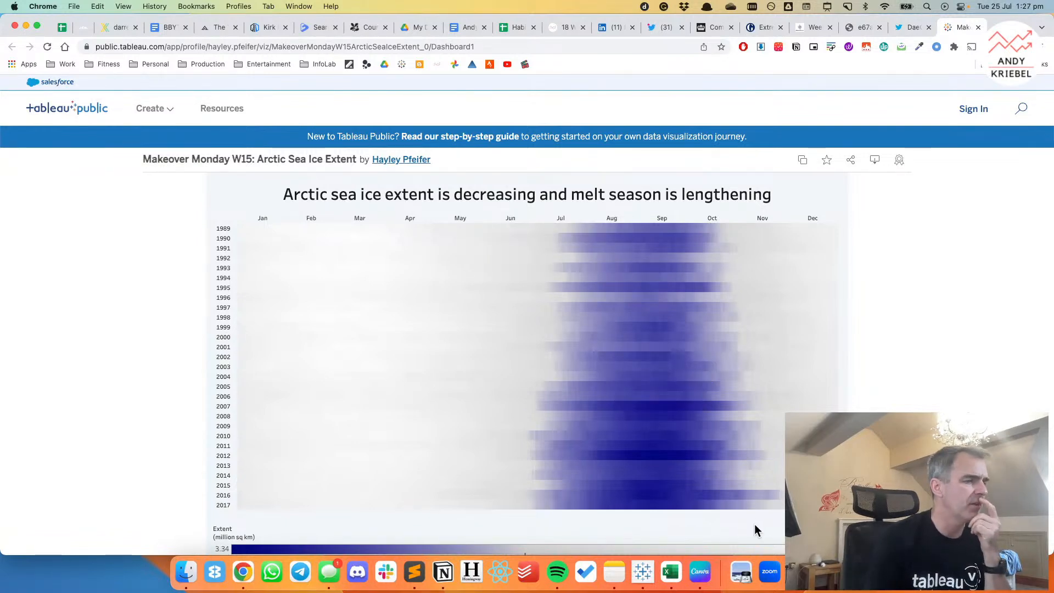
click(645, 574)
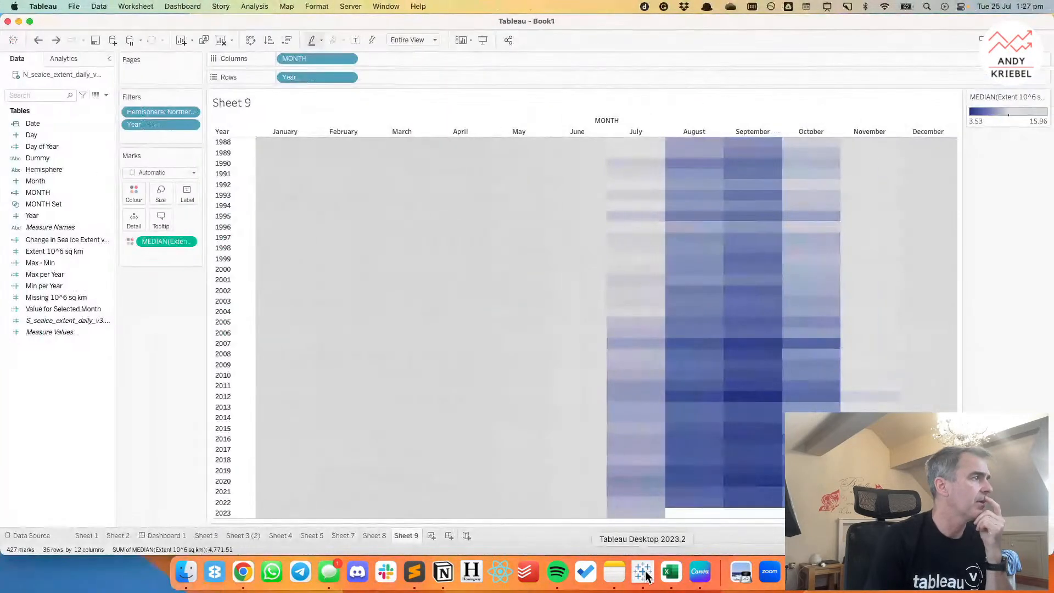
Add Day of Year to Columns beside MONTH and set independent axis ranges for each row or column.
drag(37, 149, 365, 66)
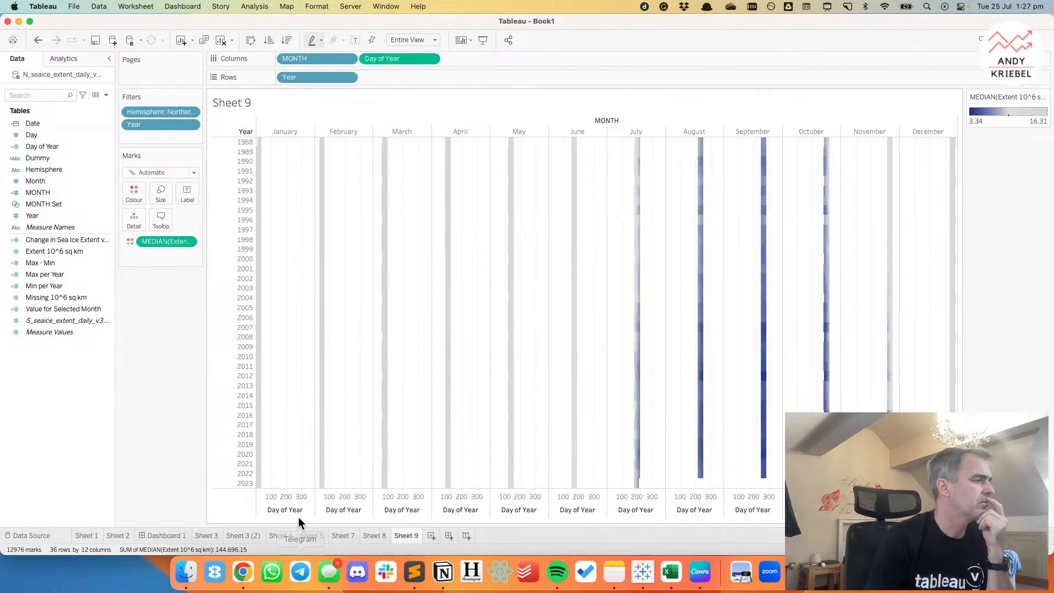
double_click(298, 502)
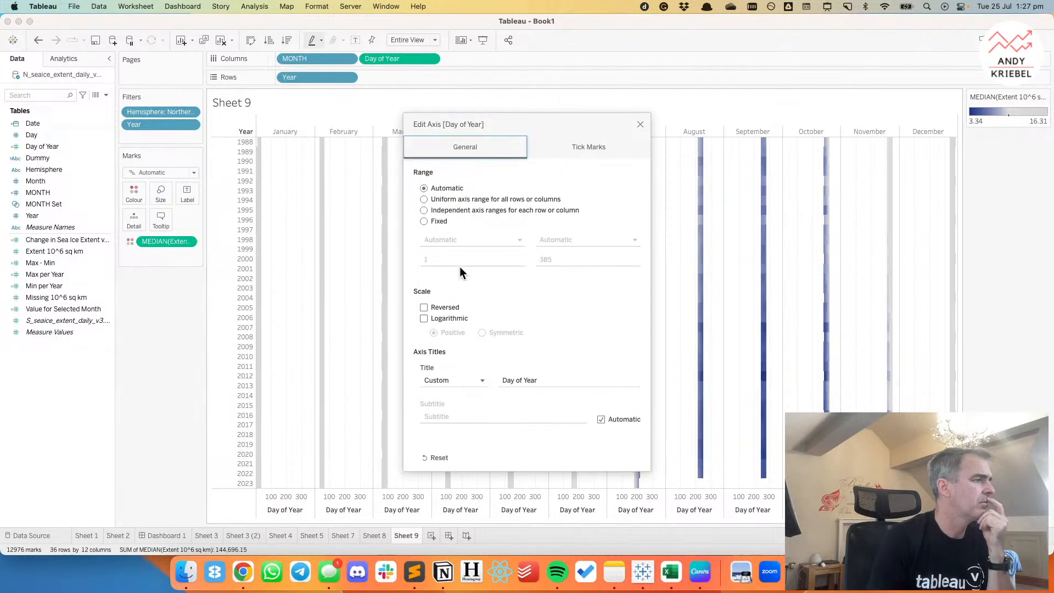
click(424, 211)
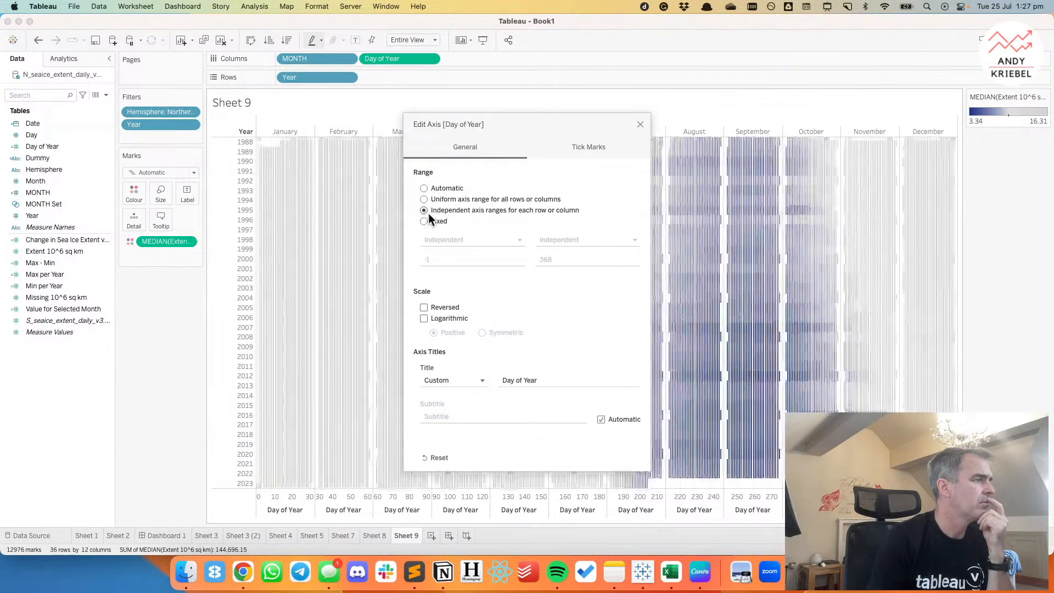
click(640, 124)
Remove MONTH from Columns and add Date (Continuous) to the marks as Detail.
drag(300, 58, 292, 23)
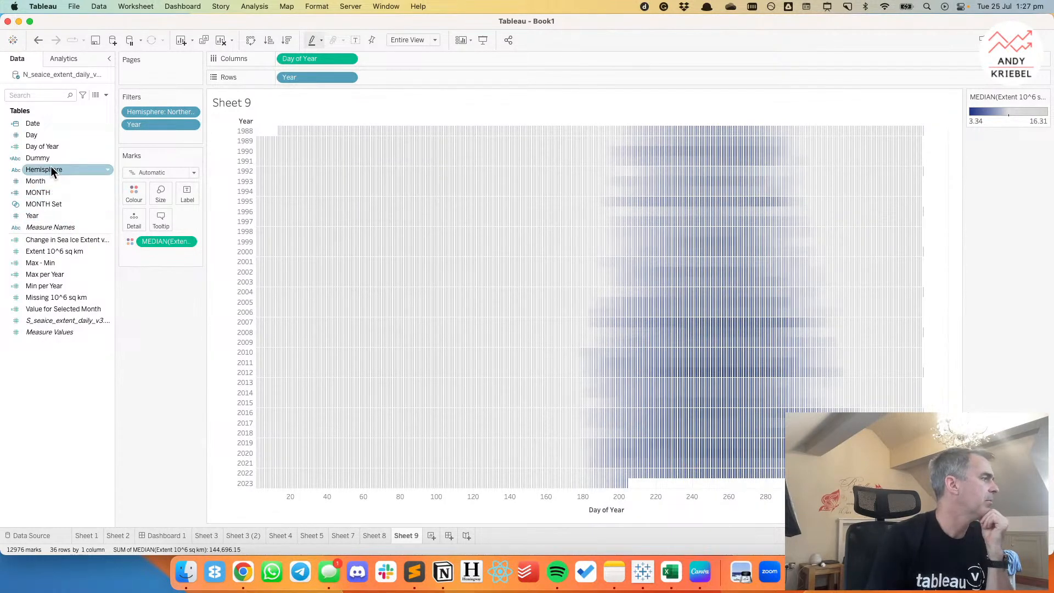
click(51, 147)
click(40, 132)
click(38, 125)
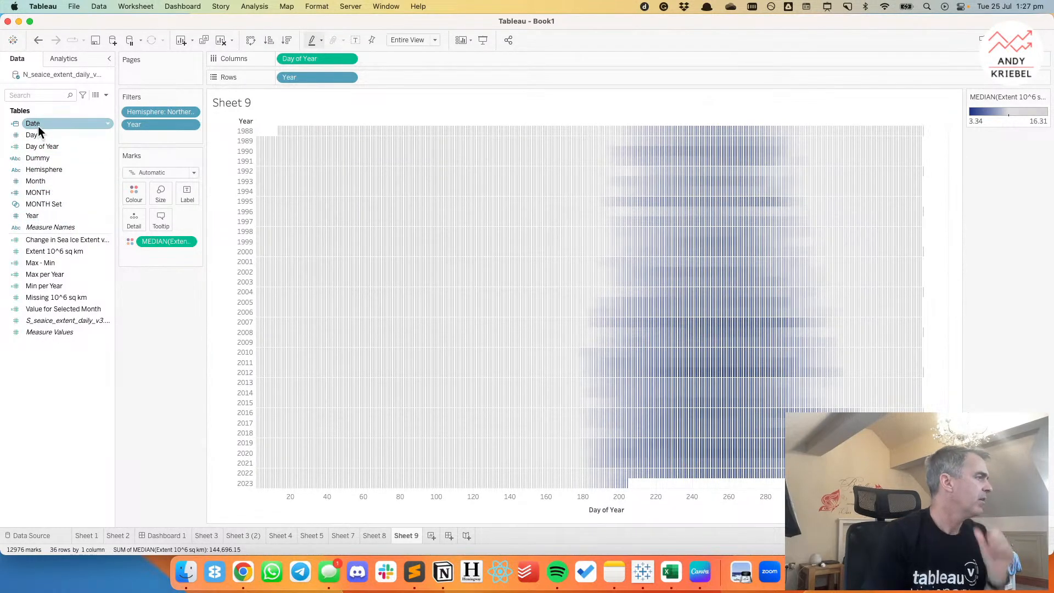
drag(37, 125, 134, 219)
click(502, 180)
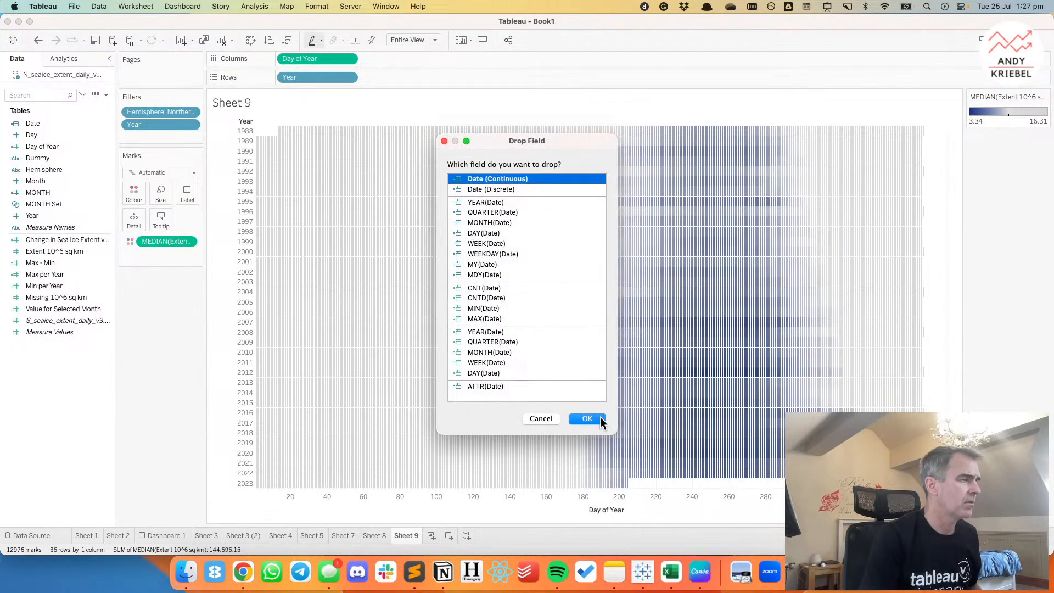
click(601, 417)
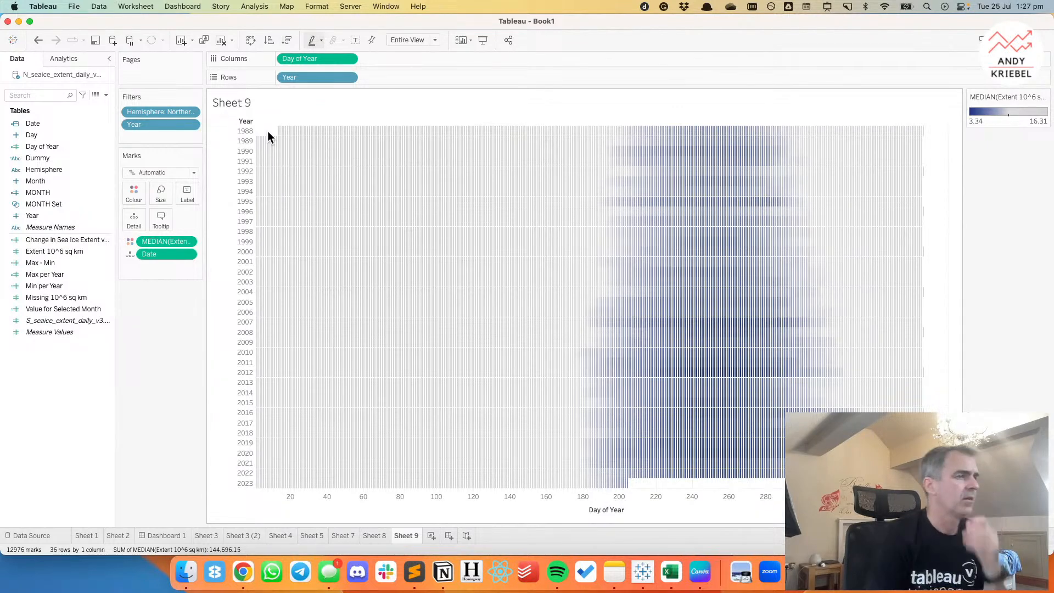
Change the heatmap's mark type to Square to close the gaps between the daily marks.
click(156, 195)
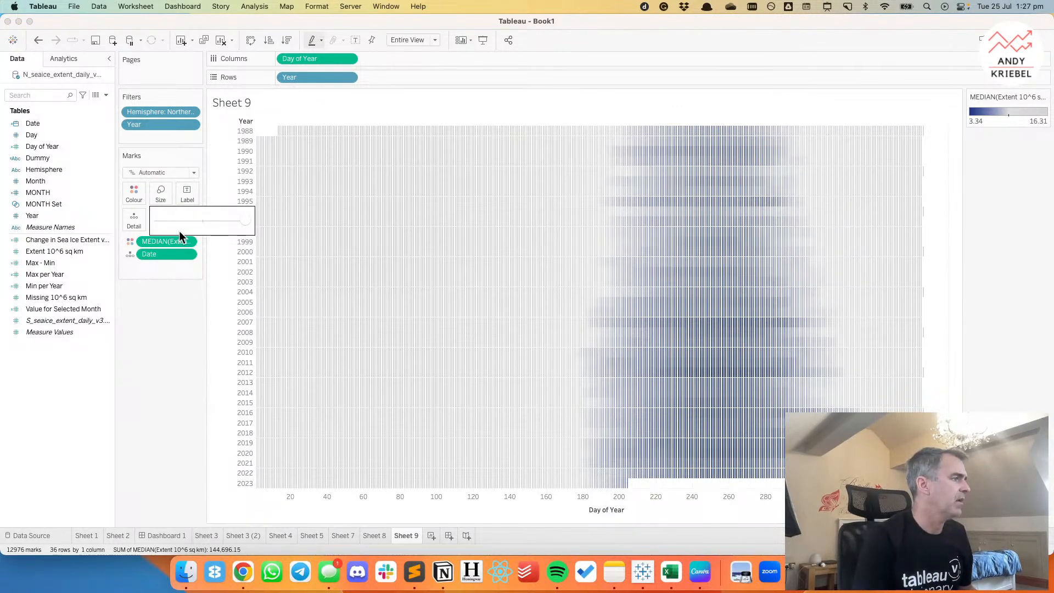
click(147, 363)
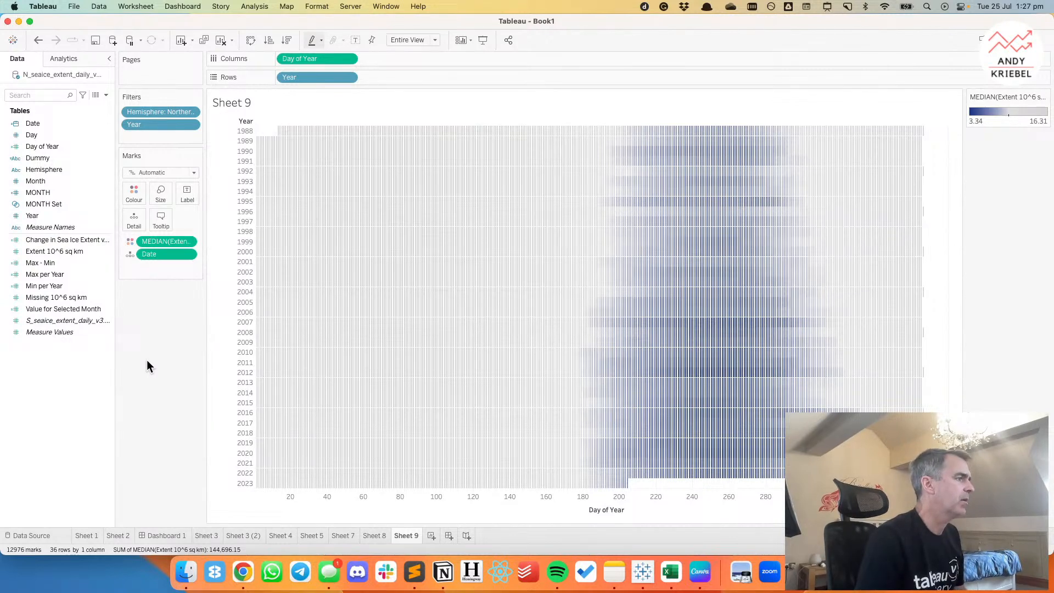
click(161, 172)
click(146, 236)
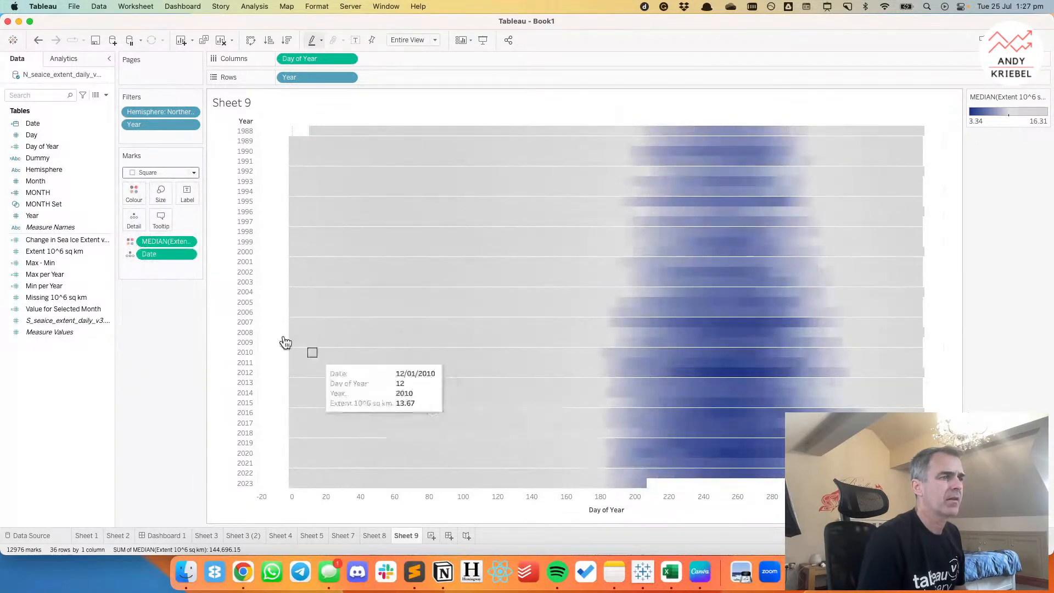
Inspect the heatmap sheet's border formatting for lines between the year rows, and close the formatting settings.
right_click(932, 226)
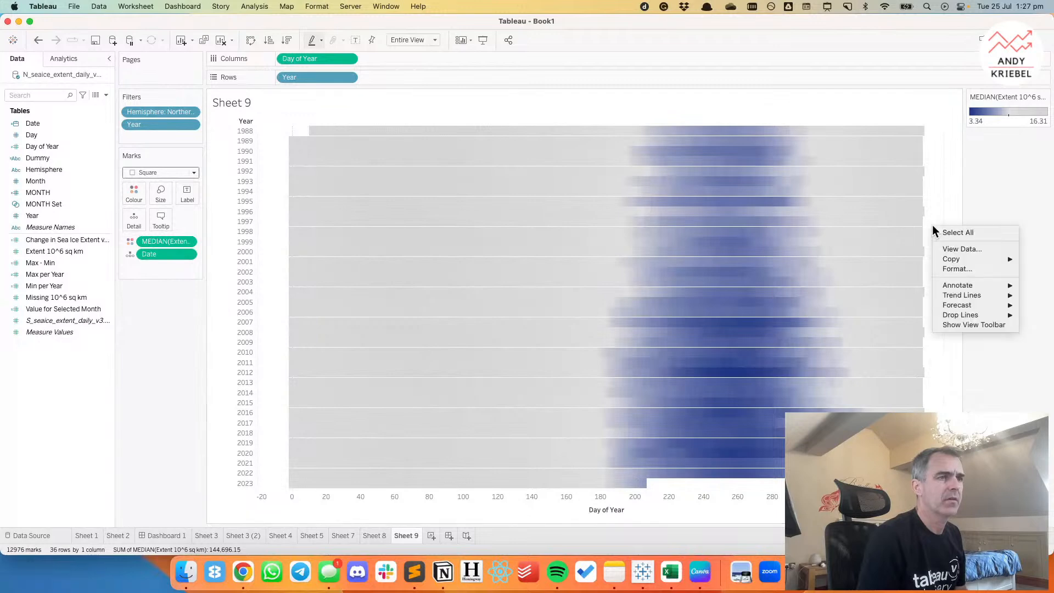
click(949, 269)
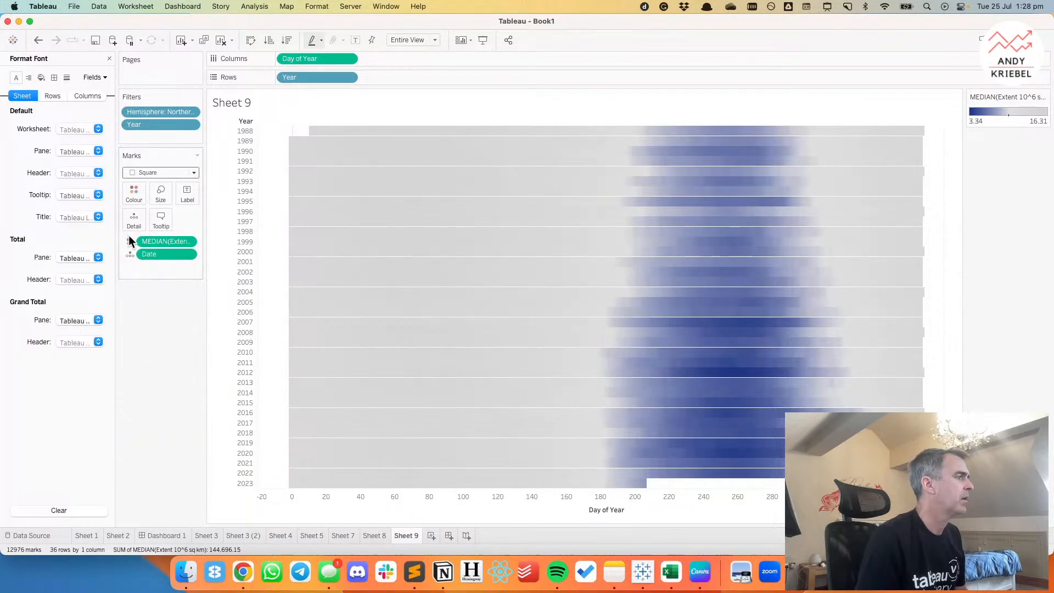
click(54, 77)
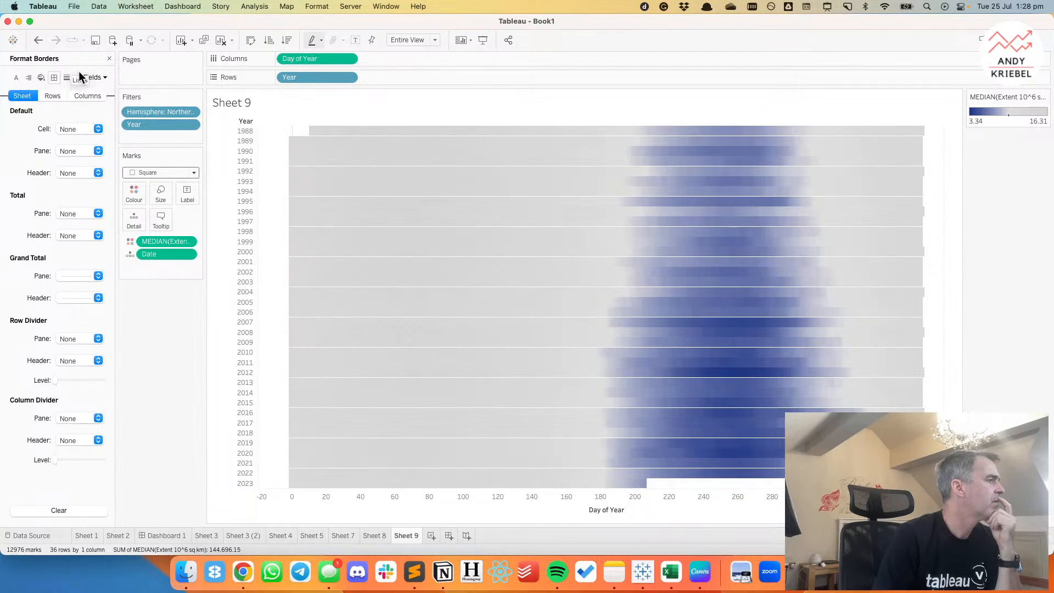
click(109, 59)
mouse_move(365, 143)
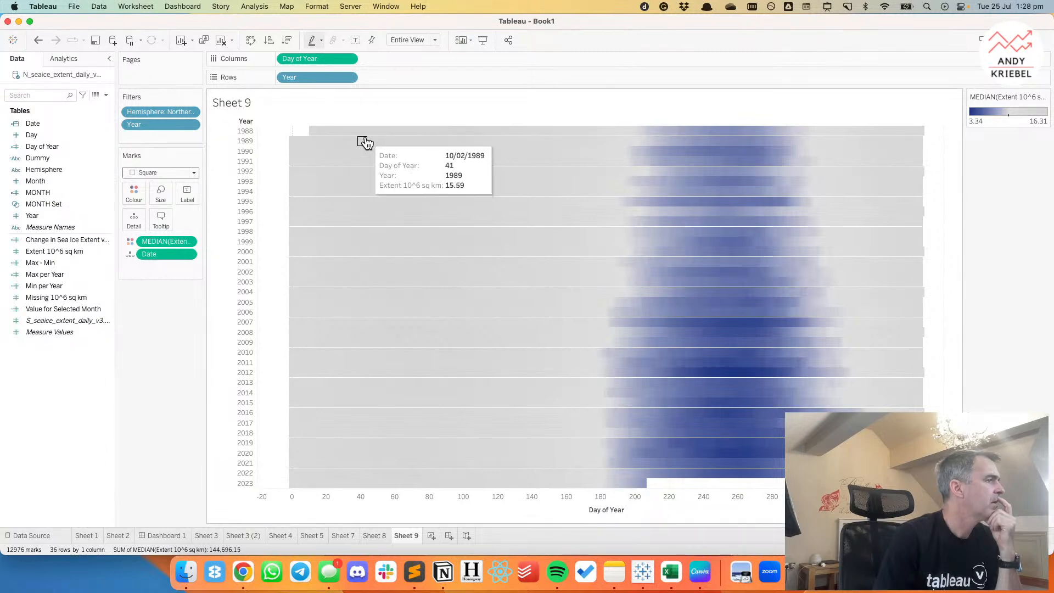
Try a medium mark size for the heatmap's squares, and undo the size change.
click(157, 196)
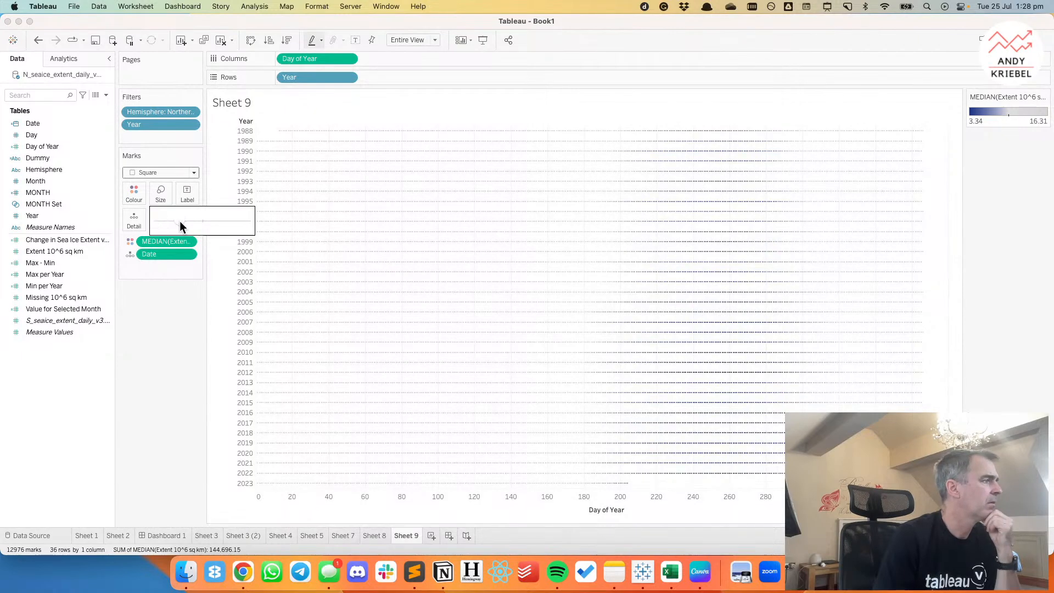
drag(180, 220, 208, 219)
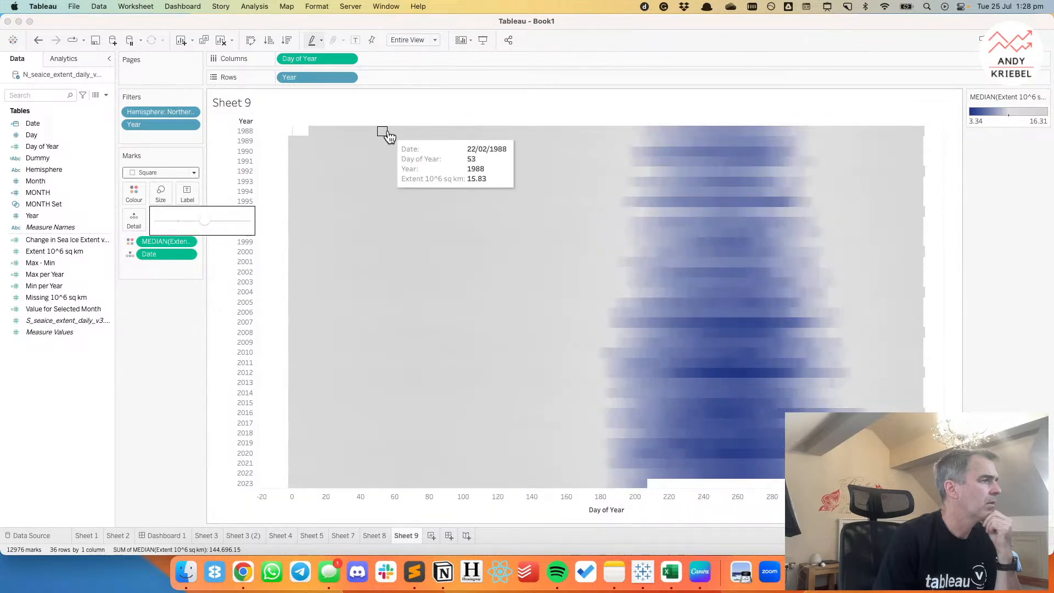
click(38, 39)
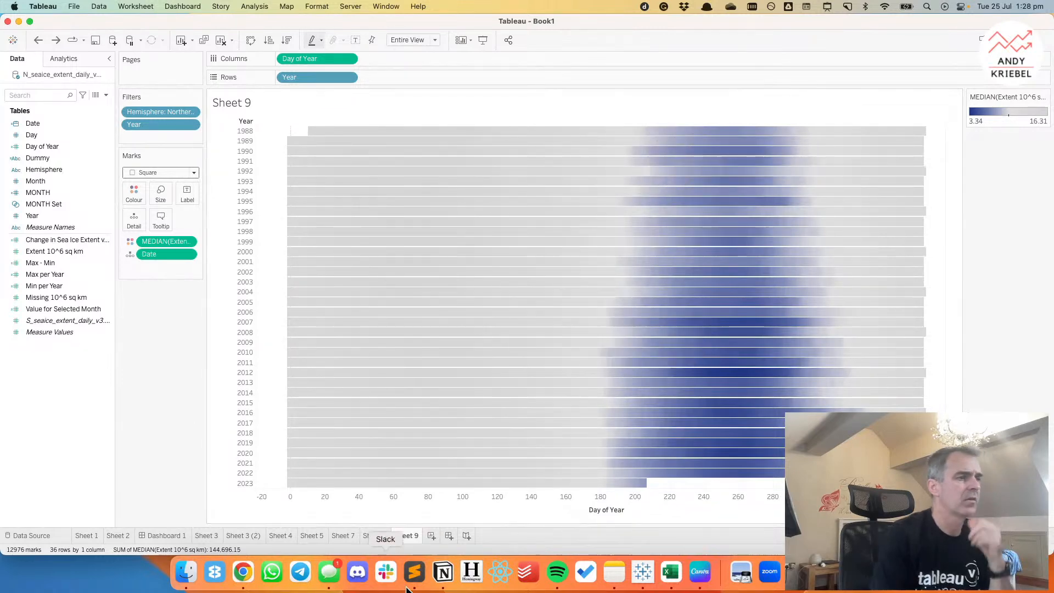
Examine the reference Arctic sea ice heatmap and its colour legend in Chrome, and return to Tableau.
click(244, 573)
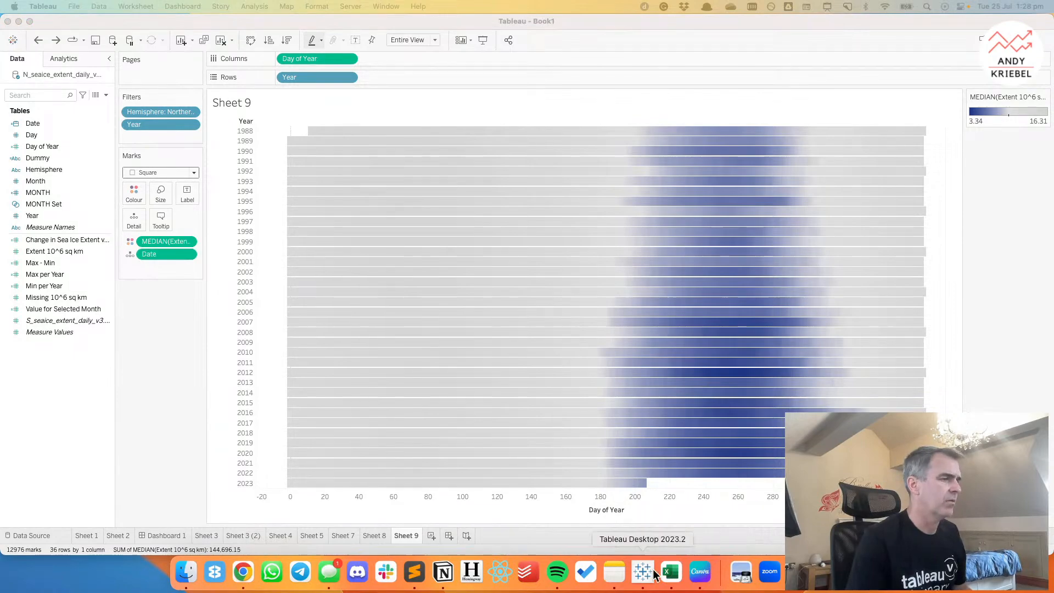
click(243, 573)
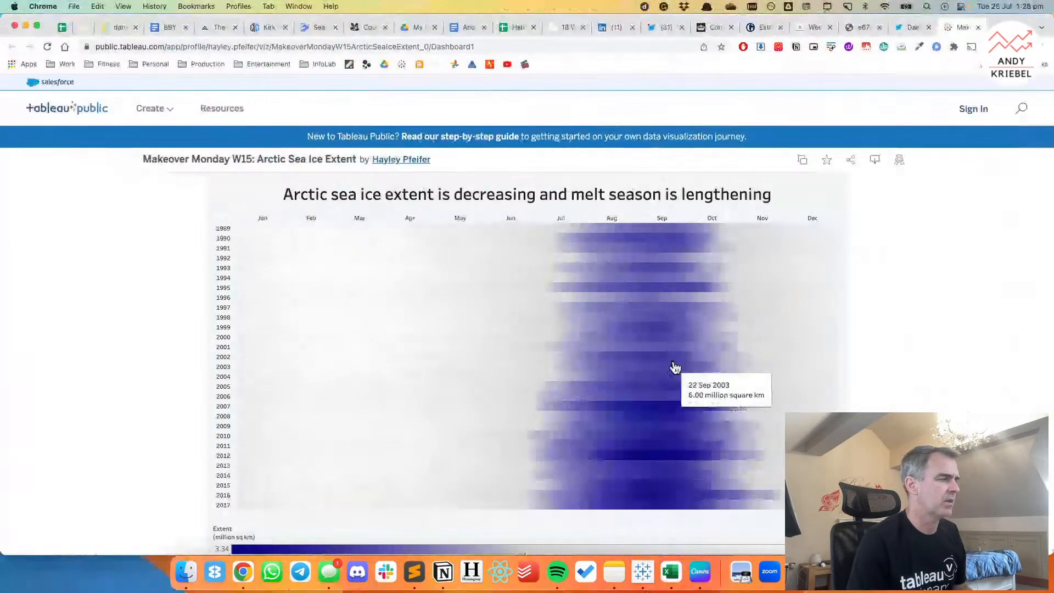
scroll(742, 437, down, 5)
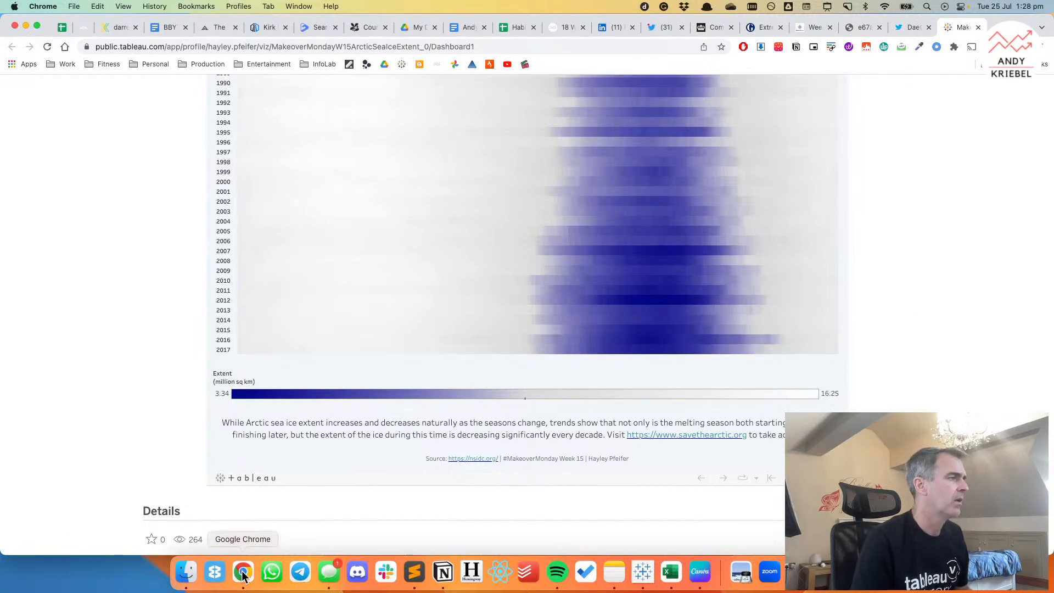
click(643, 572)
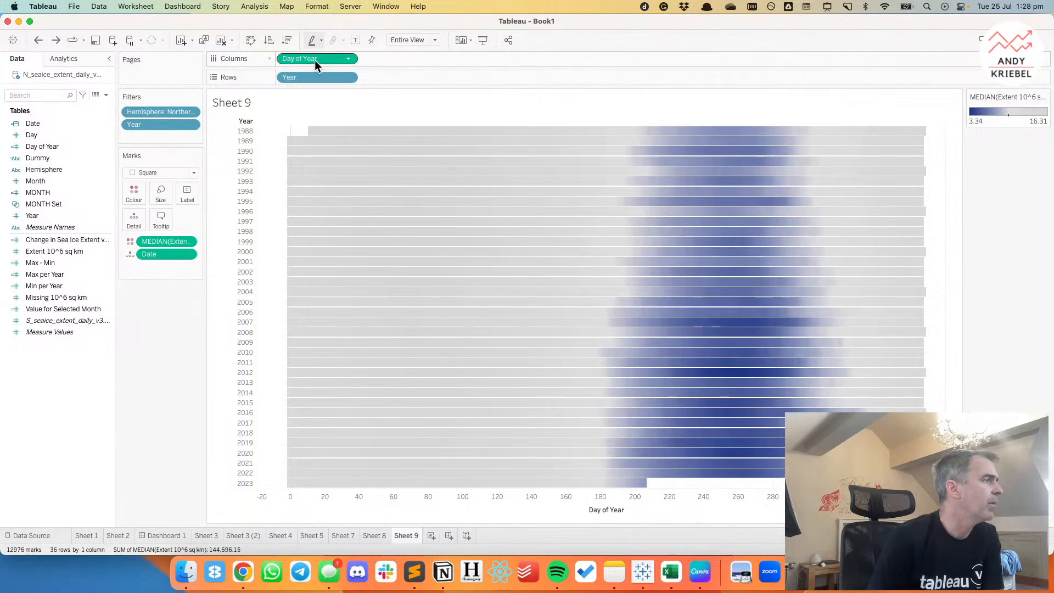
Change the heatmap's mark type to Bar and set the bar size to the maximum.
click(165, 172)
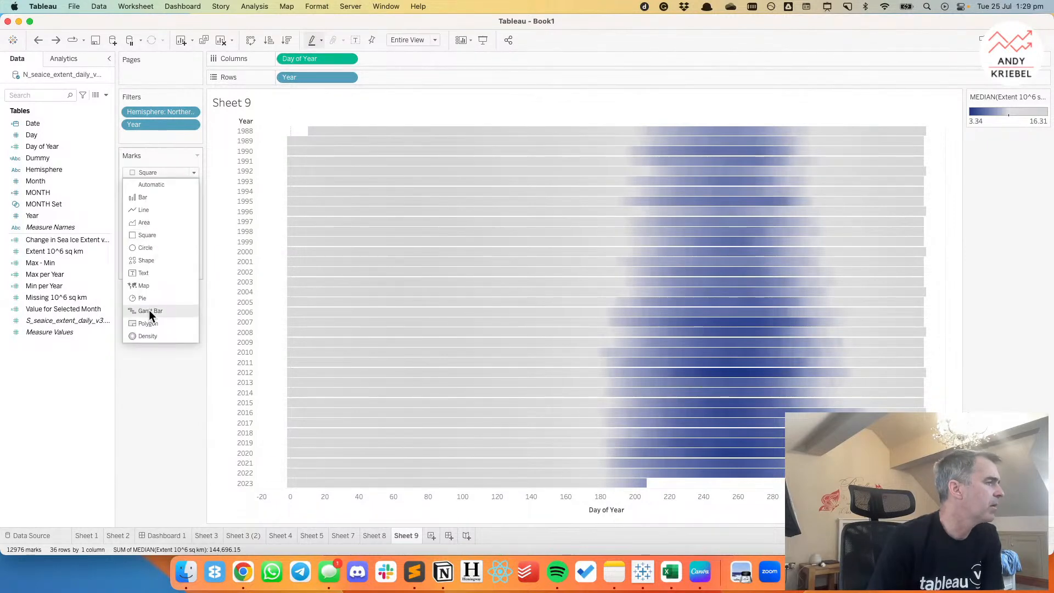
click(149, 195)
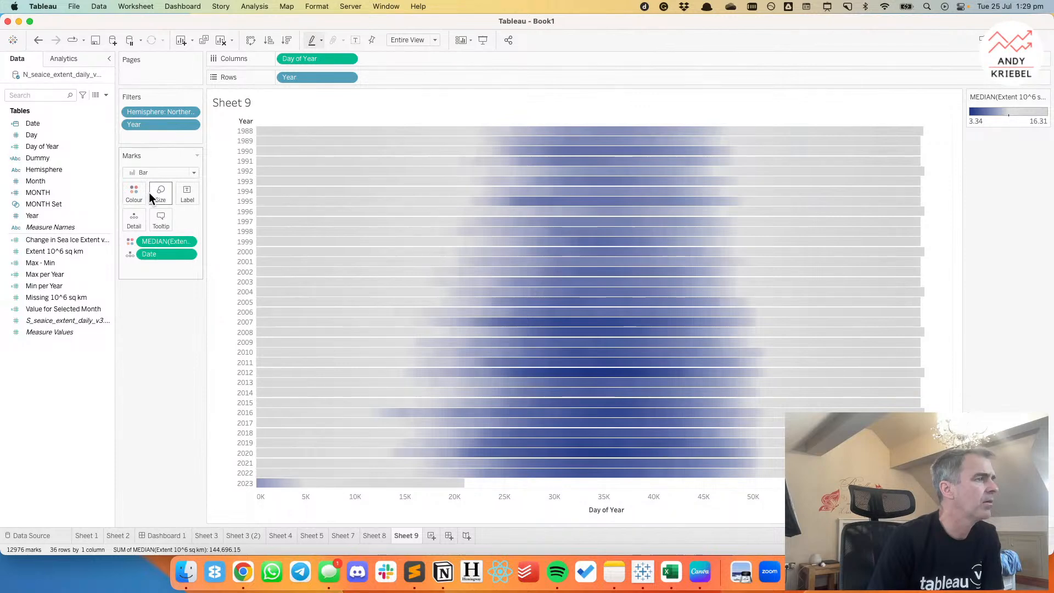
click(150, 193)
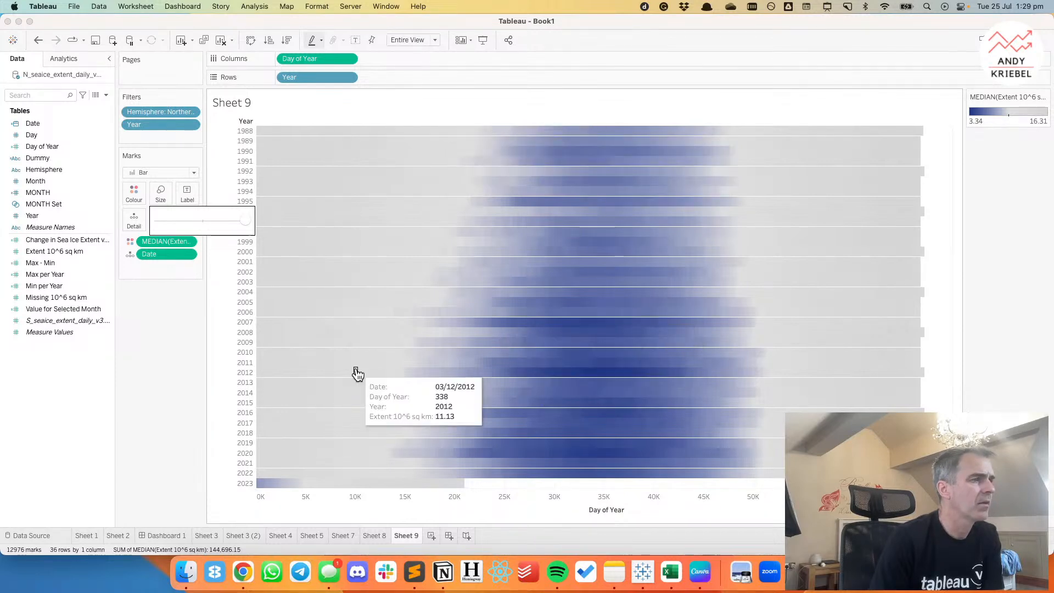
click(151, 318)
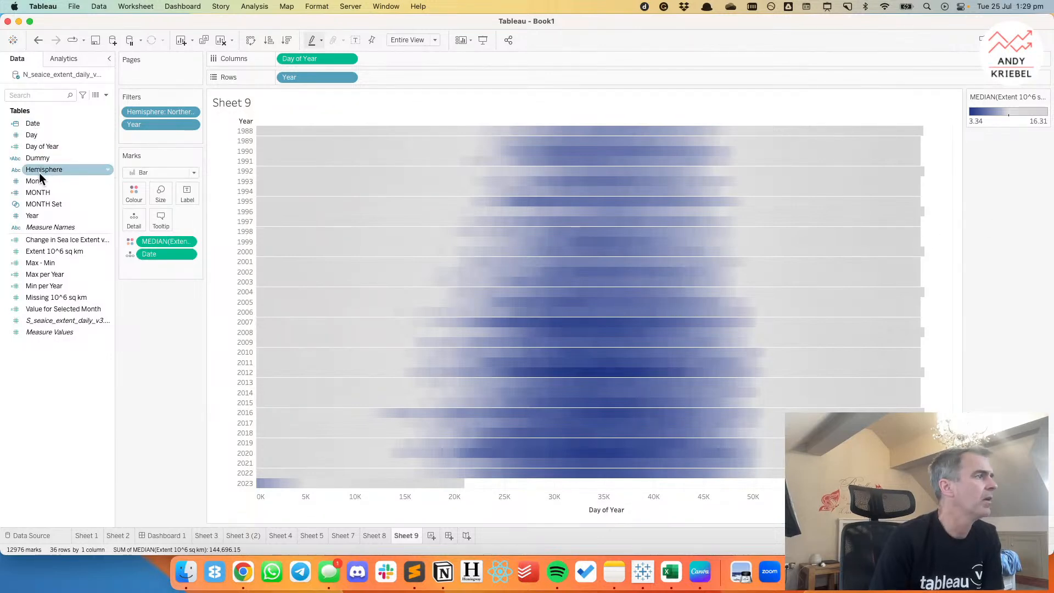
Try splitting the heatmap with MONTH and Day on Columns in place of Day of Year, and undo both changes.
drag(43, 190, 282, 62)
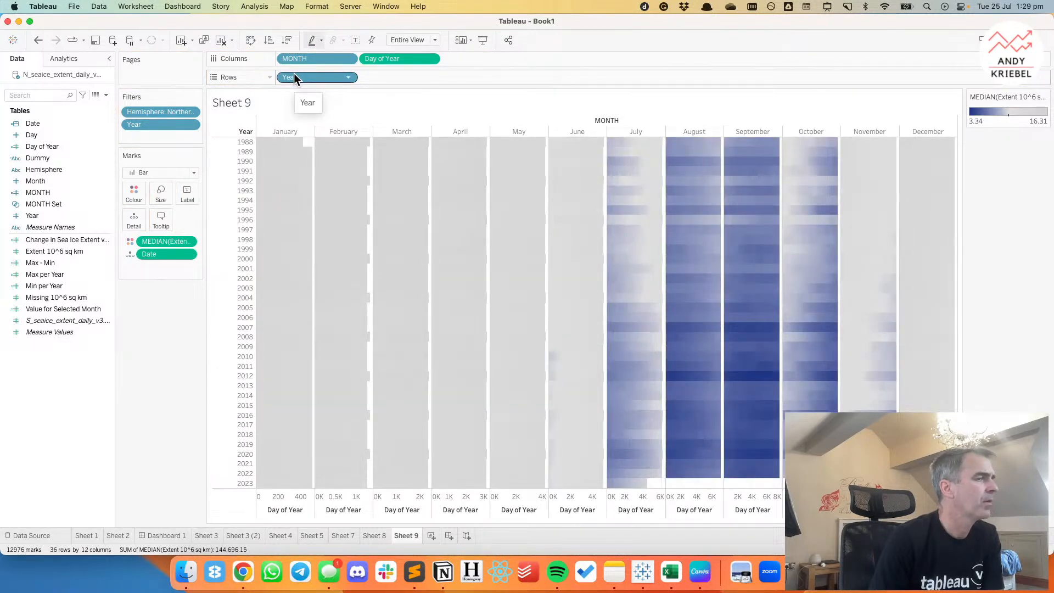
drag(46, 134, 377, 65)
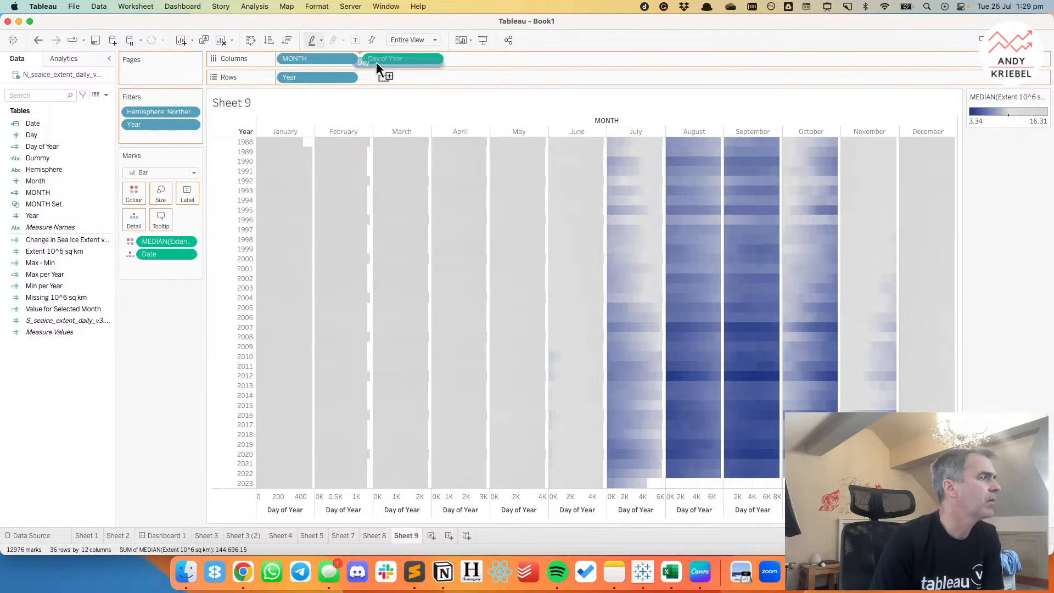
drag(376, 62, 377, 62)
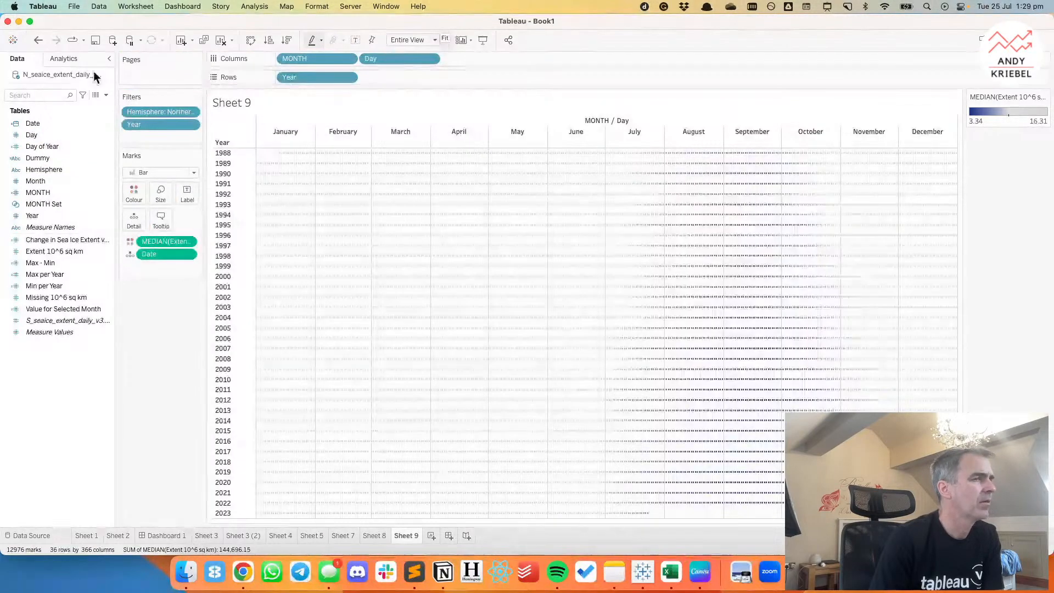
click(38, 40)
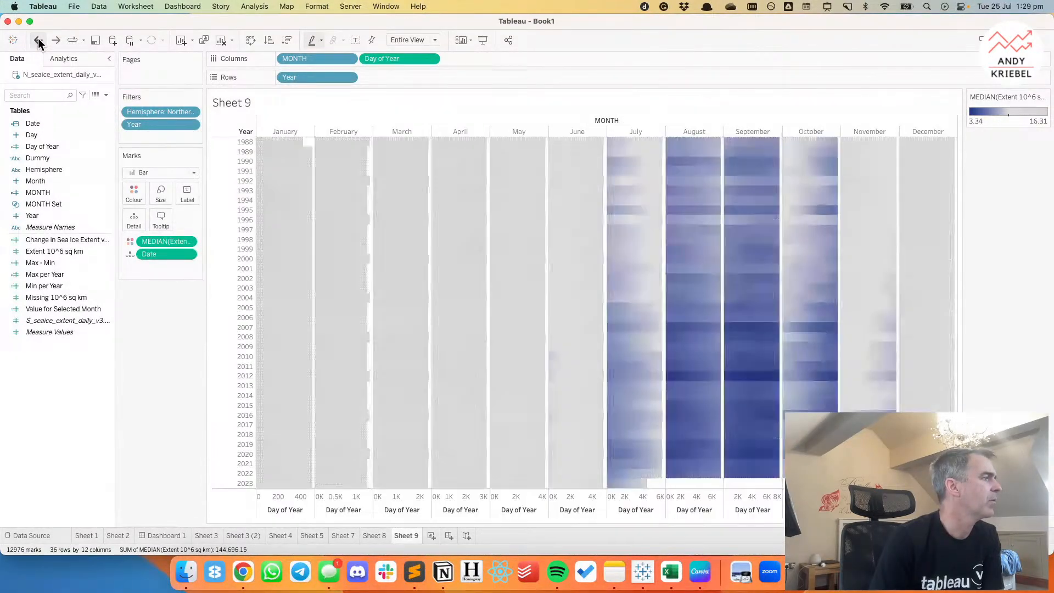
click(38, 41)
click(39, 41)
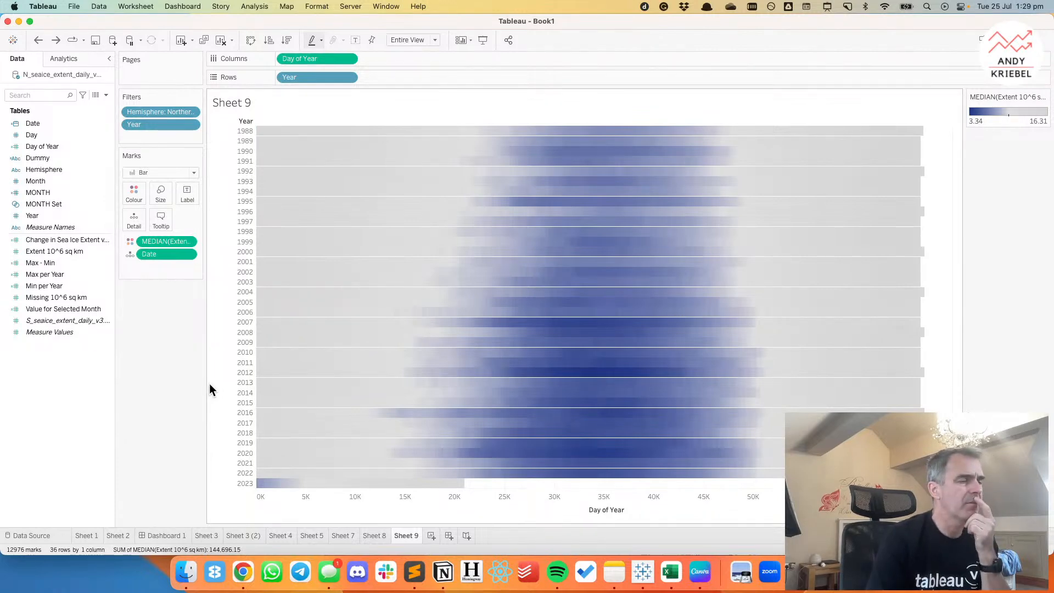
Review the other sea ice references in Chrome, close the heatmap image, and browse the favourites on the Makeover Monday week 15 2018 page.
click(245, 577)
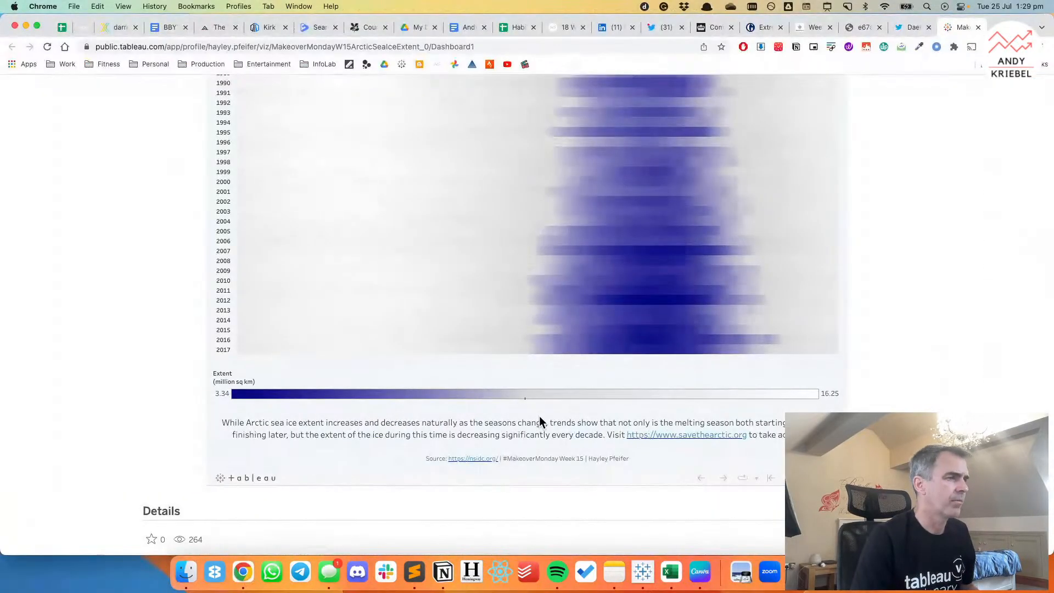
click(914, 27)
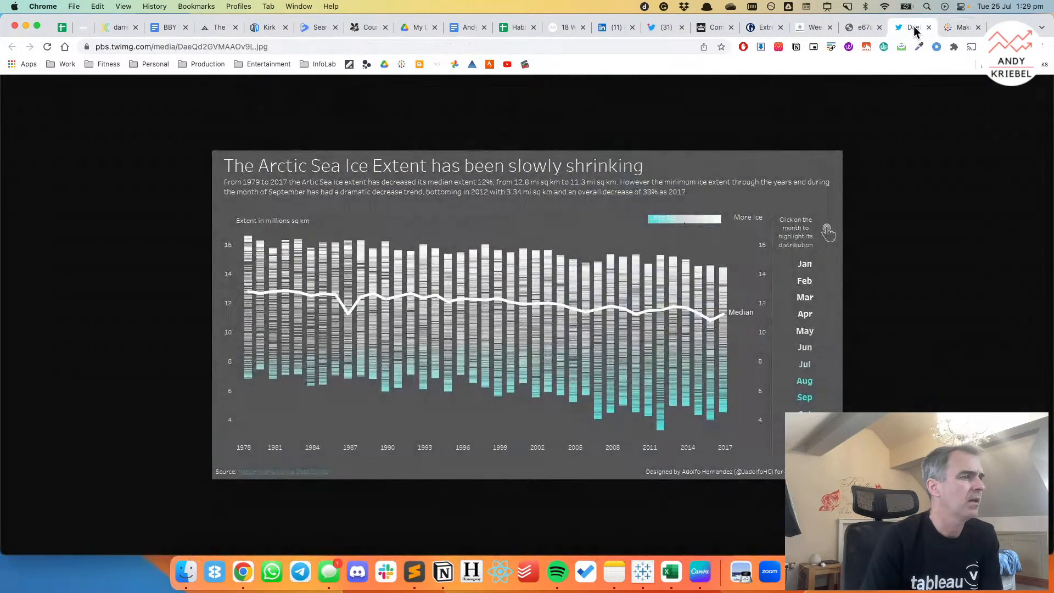
click(865, 28)
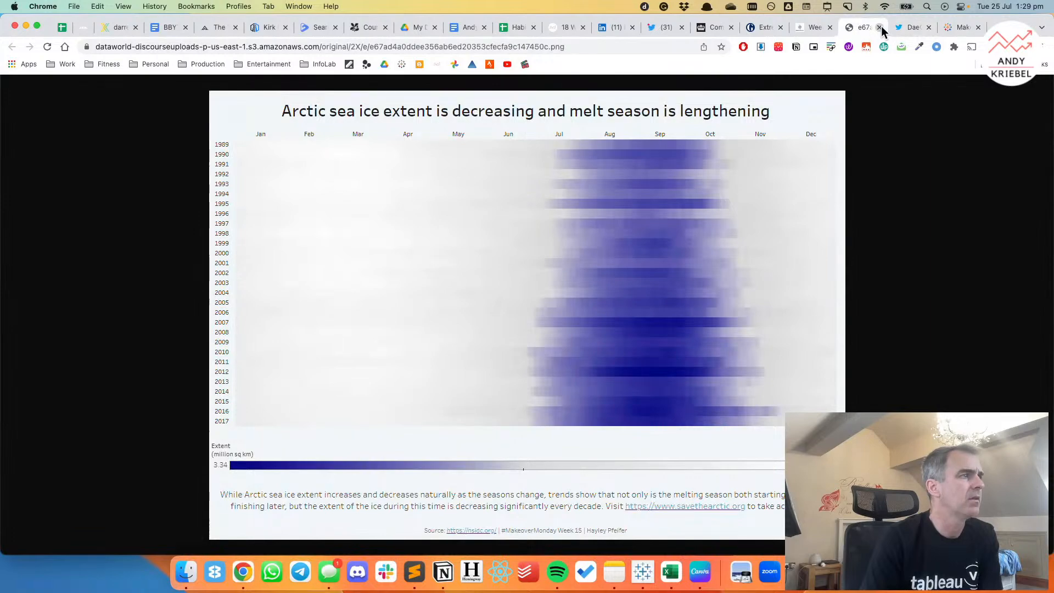
click(880, 27)
click(813, 29)
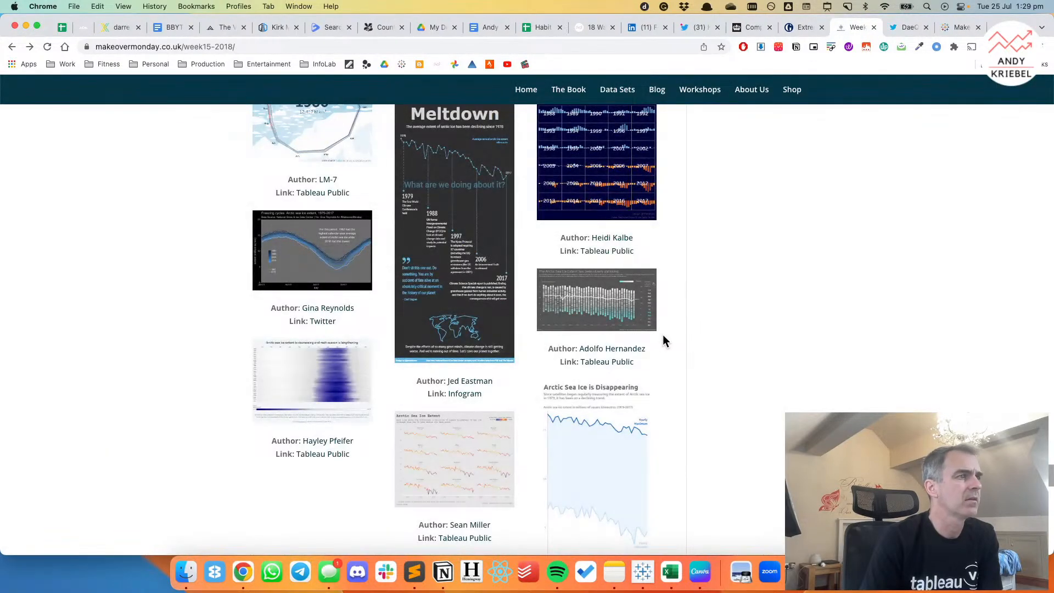
scroll(664, 341, up, 2)
scroll(664, 336, up, 5)
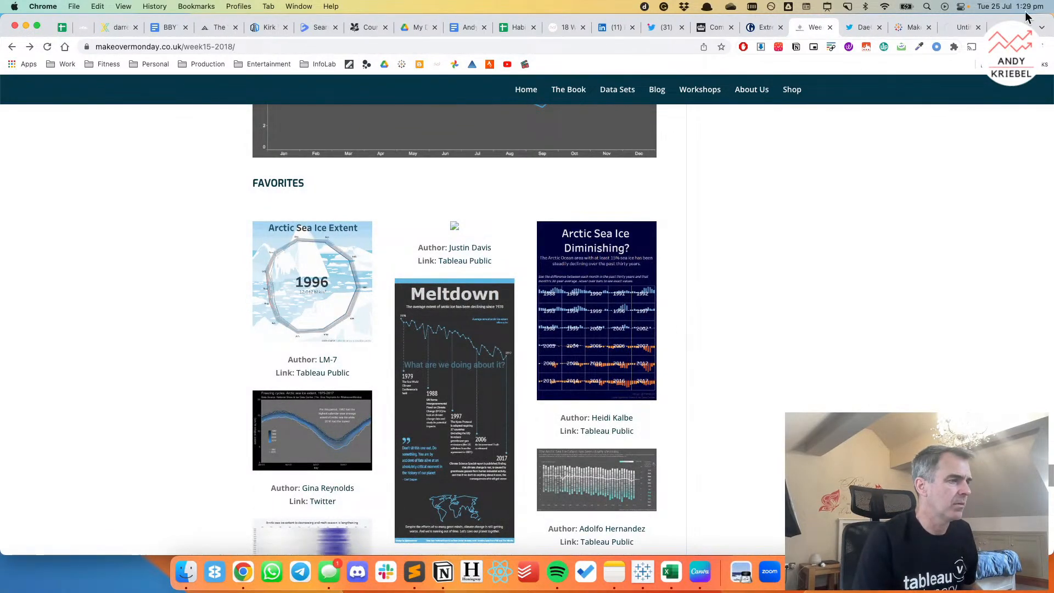
Open the "Arctic Sea Ice Extent Diminishing" viz on Tableau Public and examine its grid of yearly bar charts.
click(964, 27)
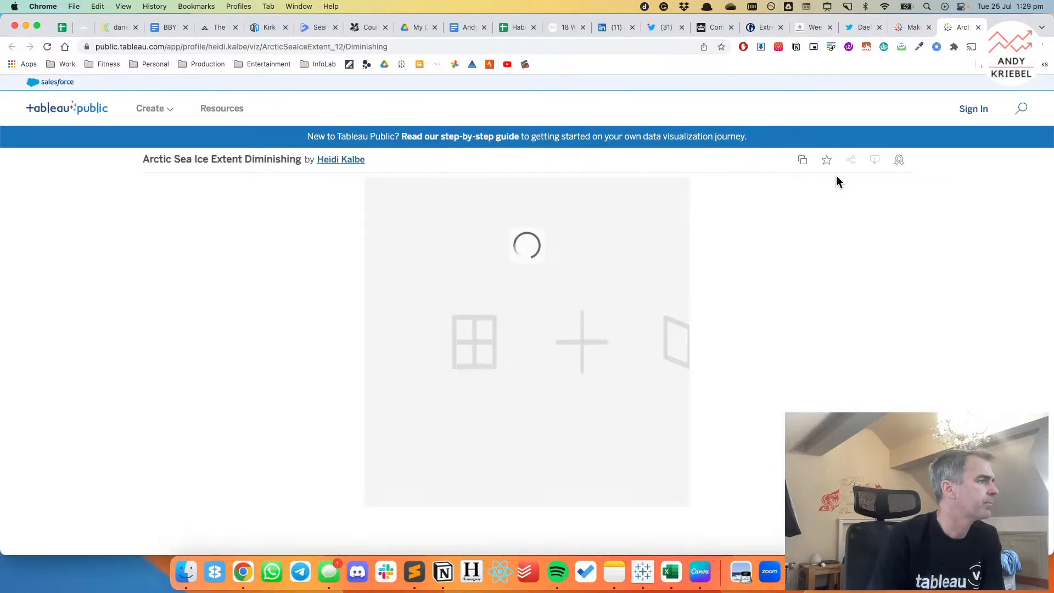
scroll(844, 226, down, 3)
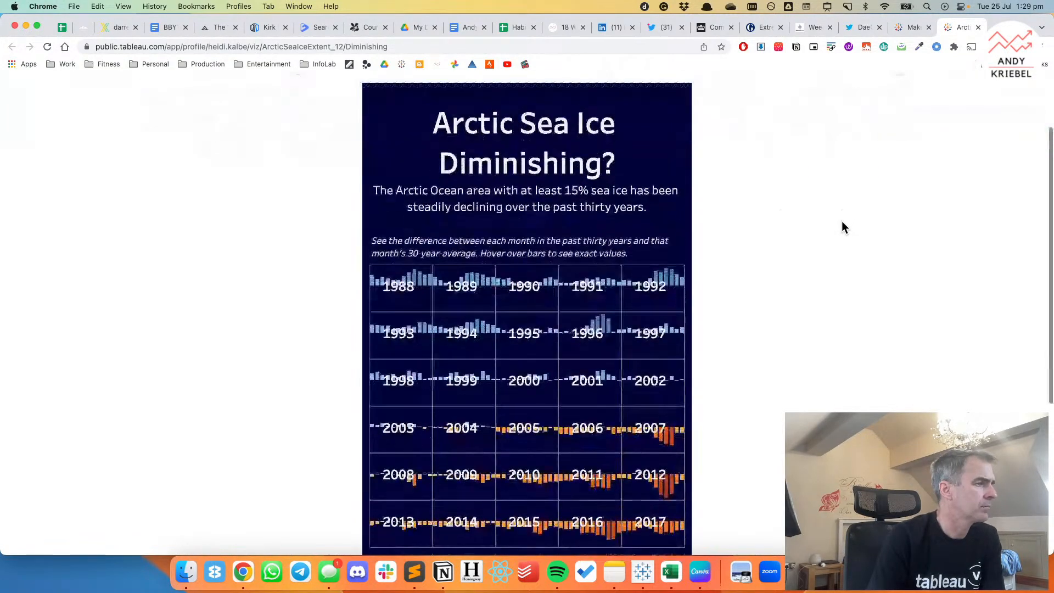
scroll(844, 226, down, 2)
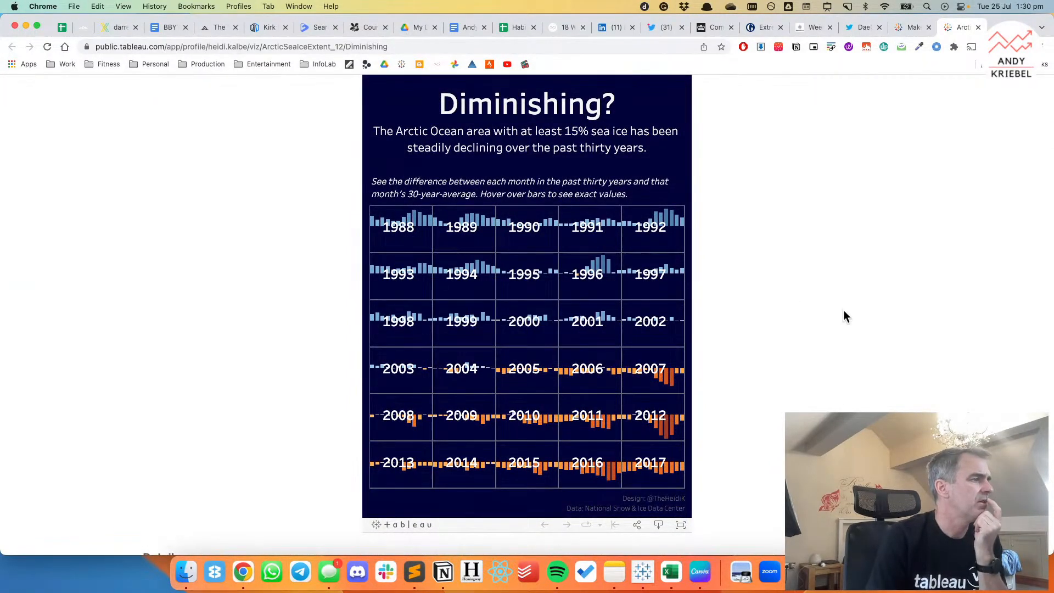
Return to Tableau and build a bar chart on a new sheet with Year and MONTH on Columns and median Extent 10^6 sq km on Rows.
click(648, 573)
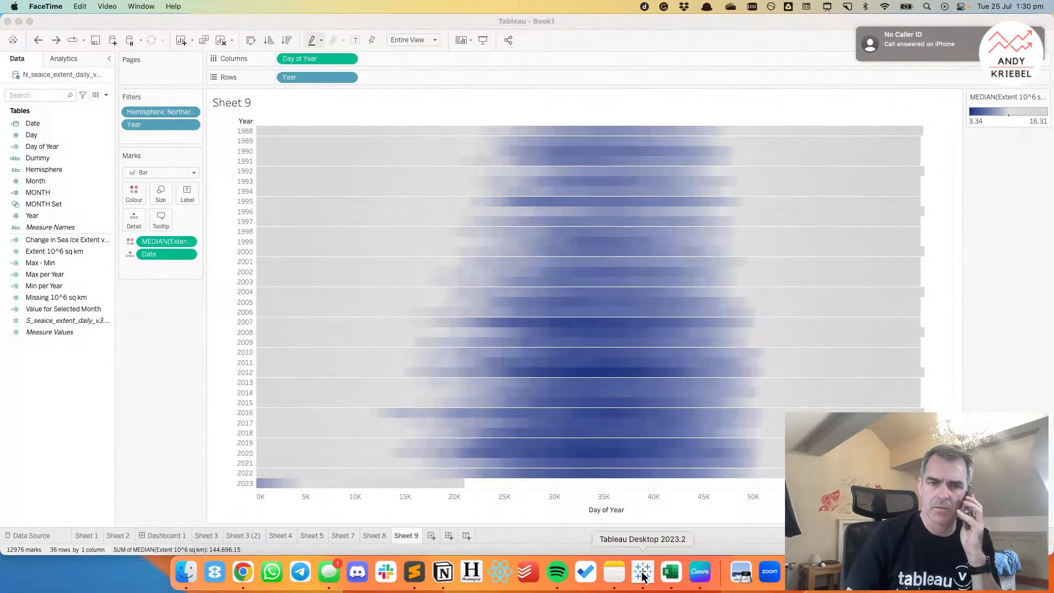
click(644, 575)
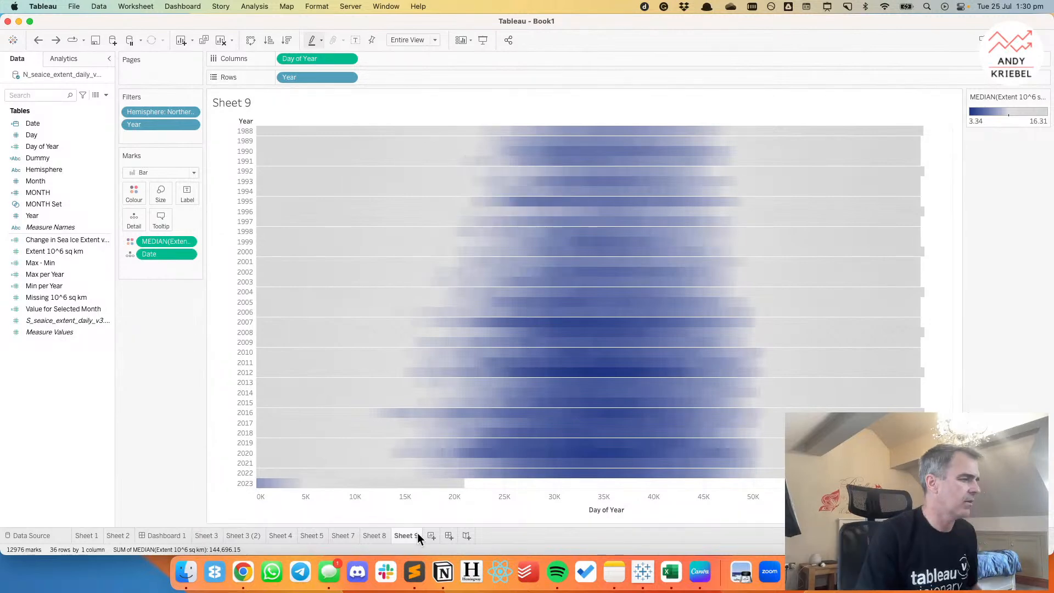
click(432, 535)
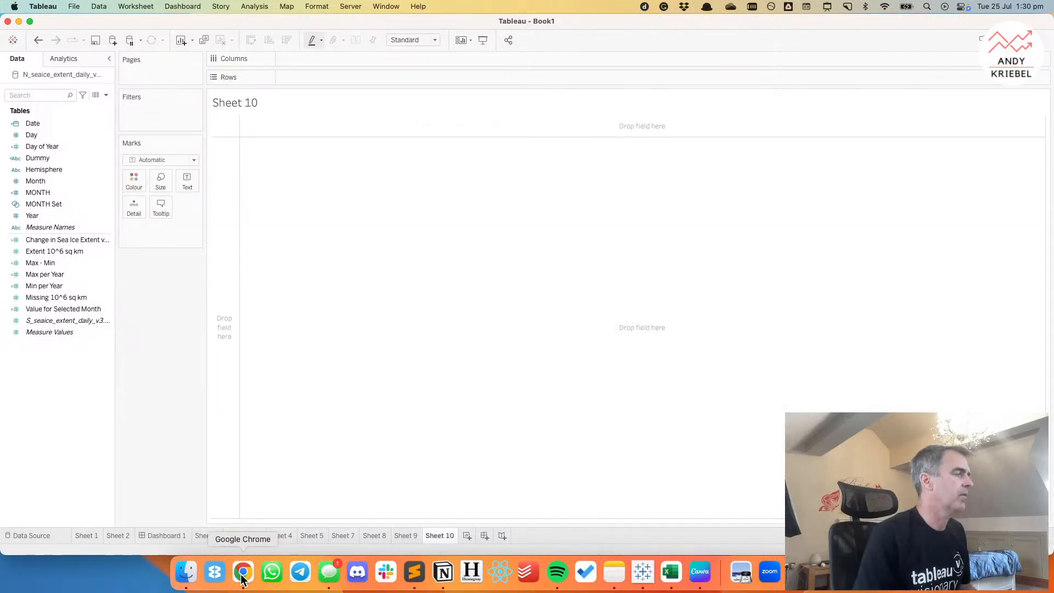
drag(48, 193, 313, 61)
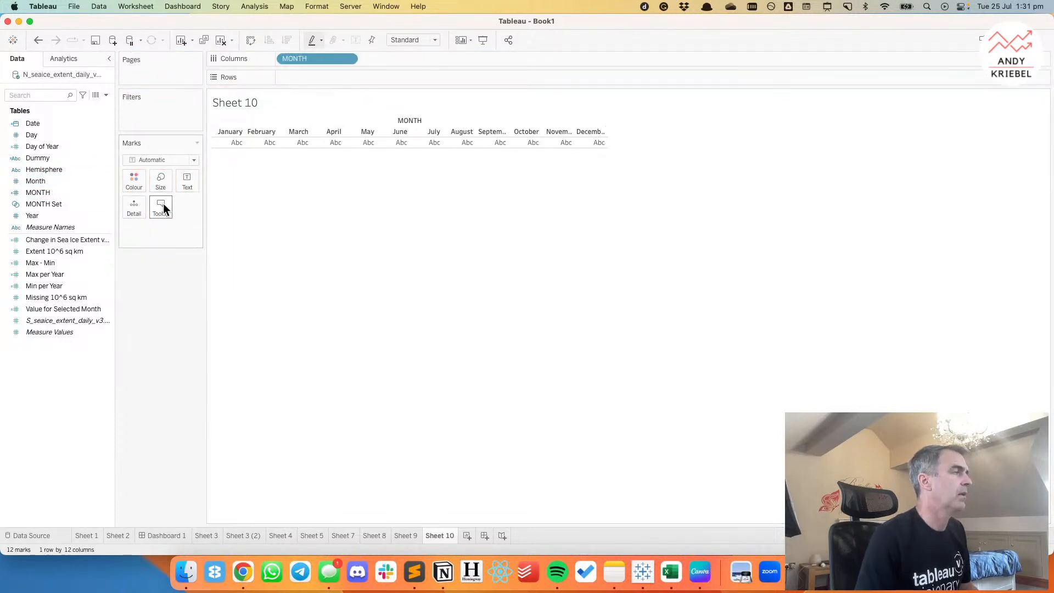
drag(51, 214, 291, 57)
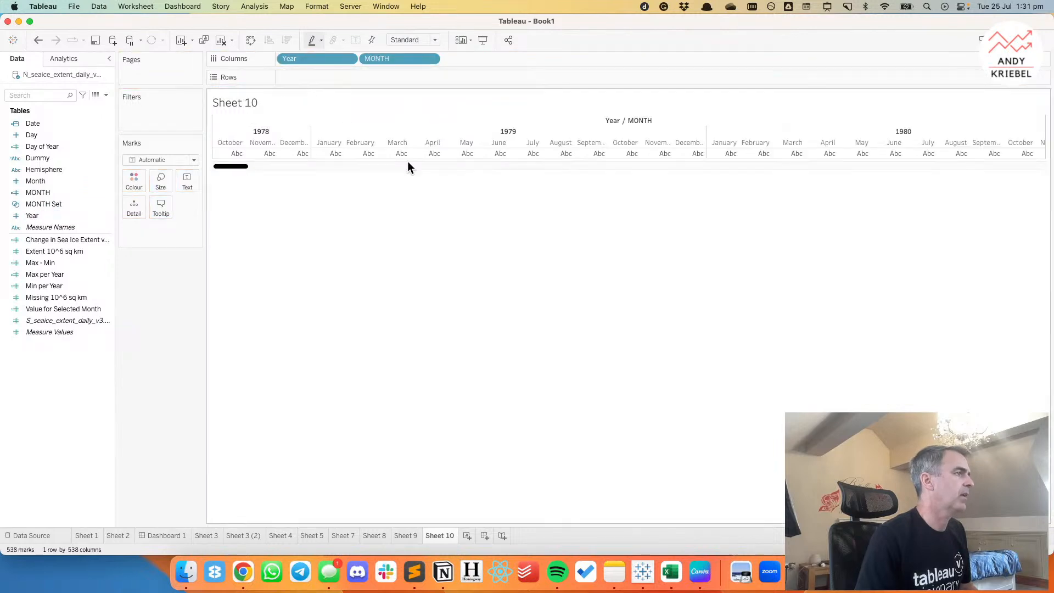
double_click(56, 251)
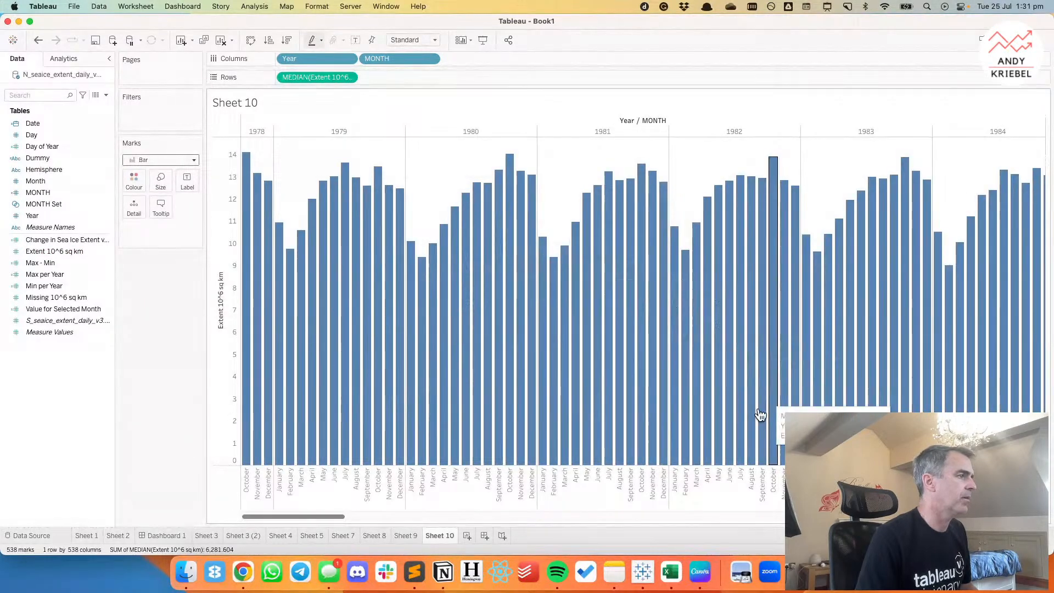
Switch to Chrome to check how the reference "Arctic Sea Ice Diminishing?" viz lays out its yearly bars.
click(242, 579)
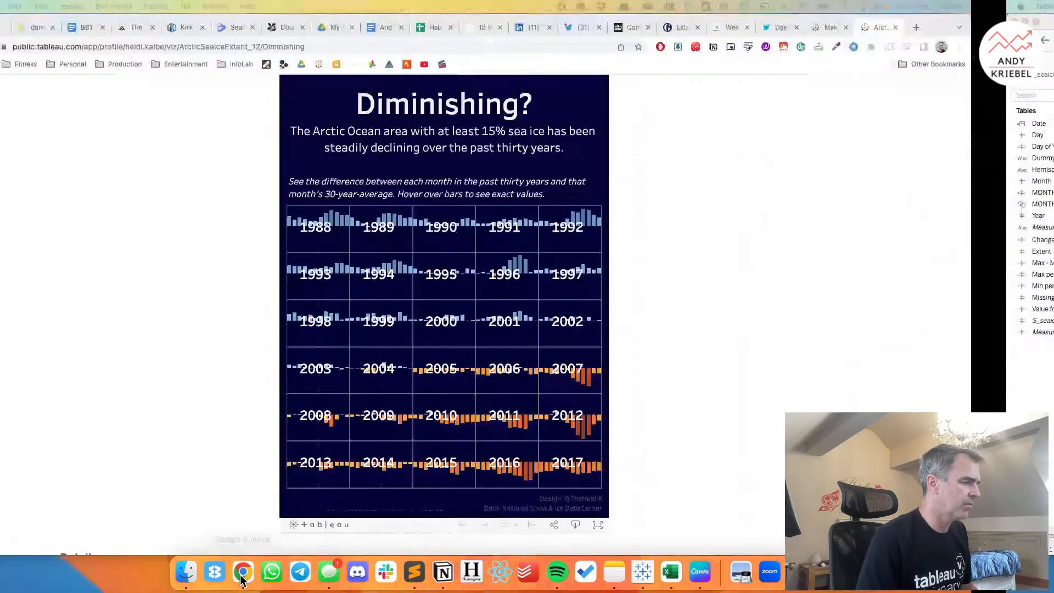
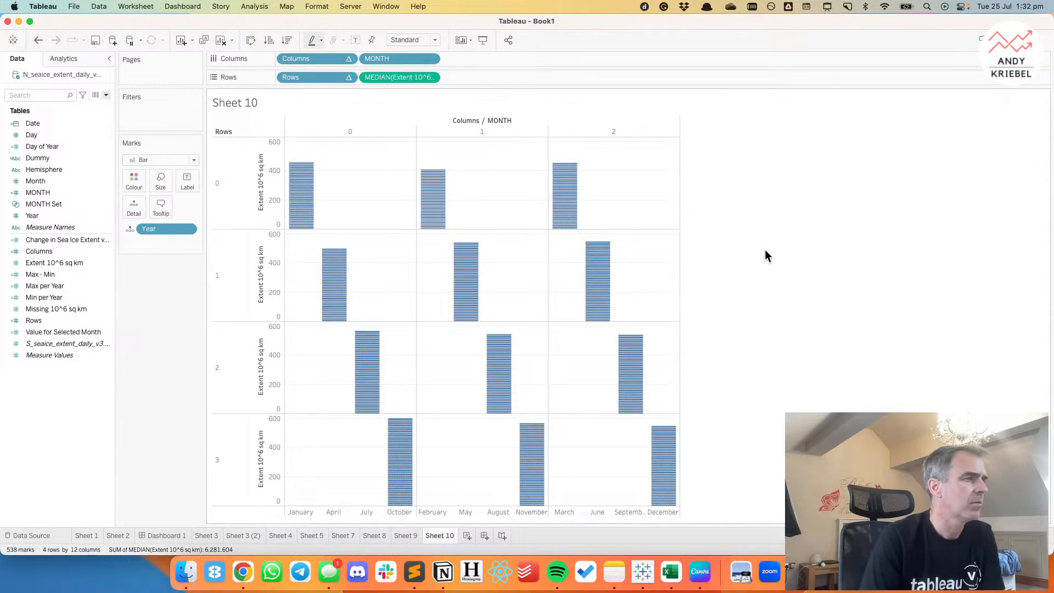
Filter the sheet by Hemisphere to keep only Northern Hemisphere.
click(39, 172)
drag(38, 178, 154, 113)
click(416, 196)
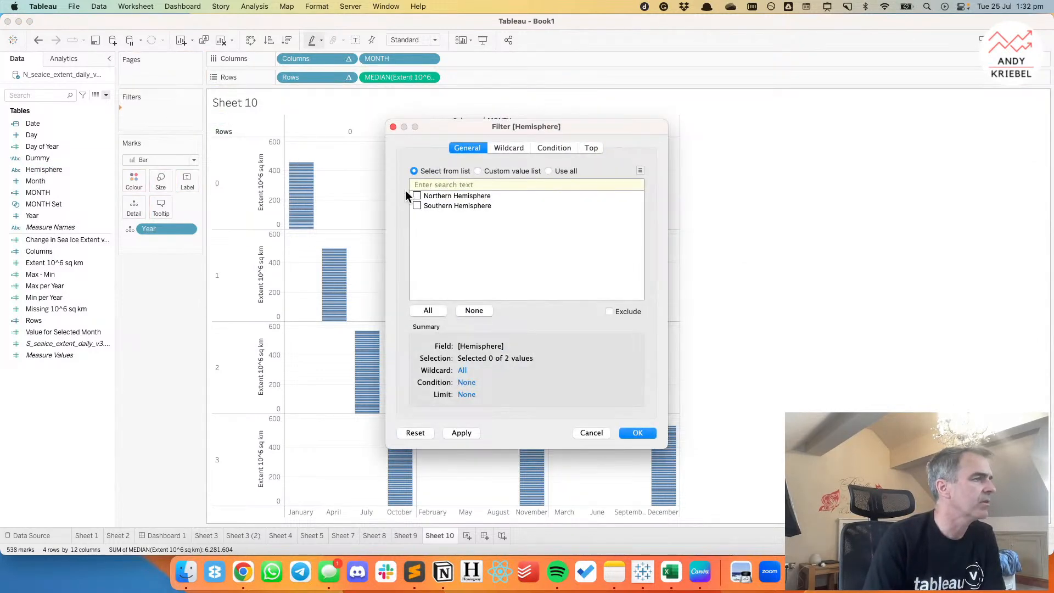
click(648, 433)
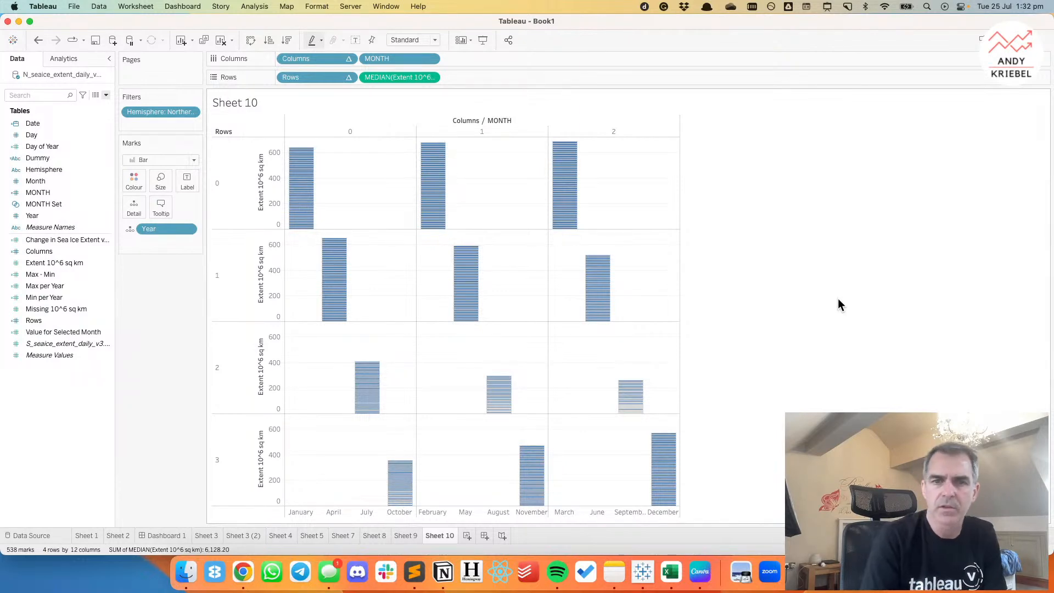
Set the Columns table calculation to compute using specific dimensions MONTH and Year, at the Year level.
click(349, 62)
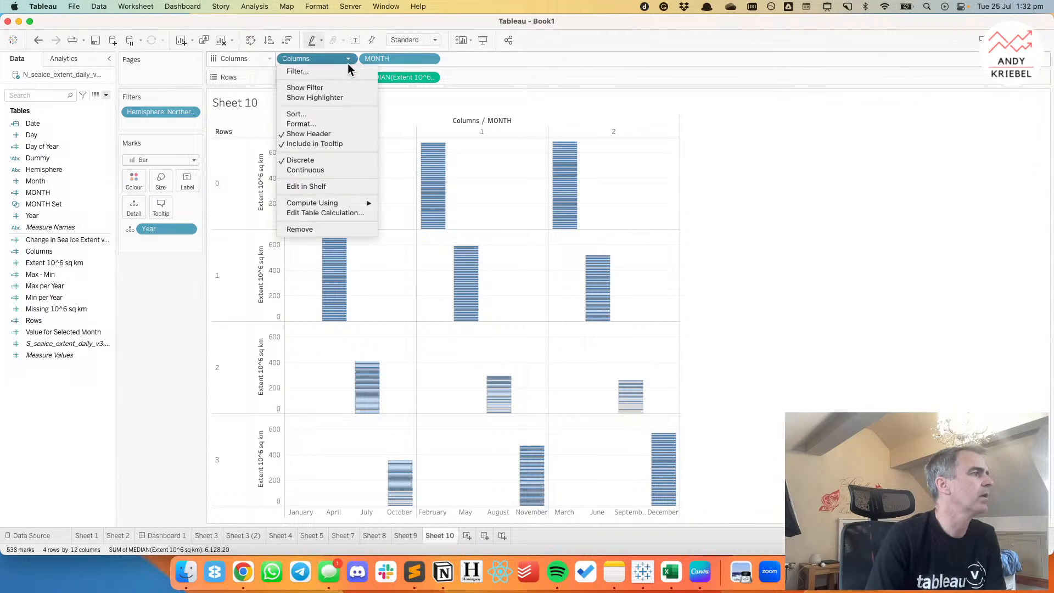
click(336, 213)
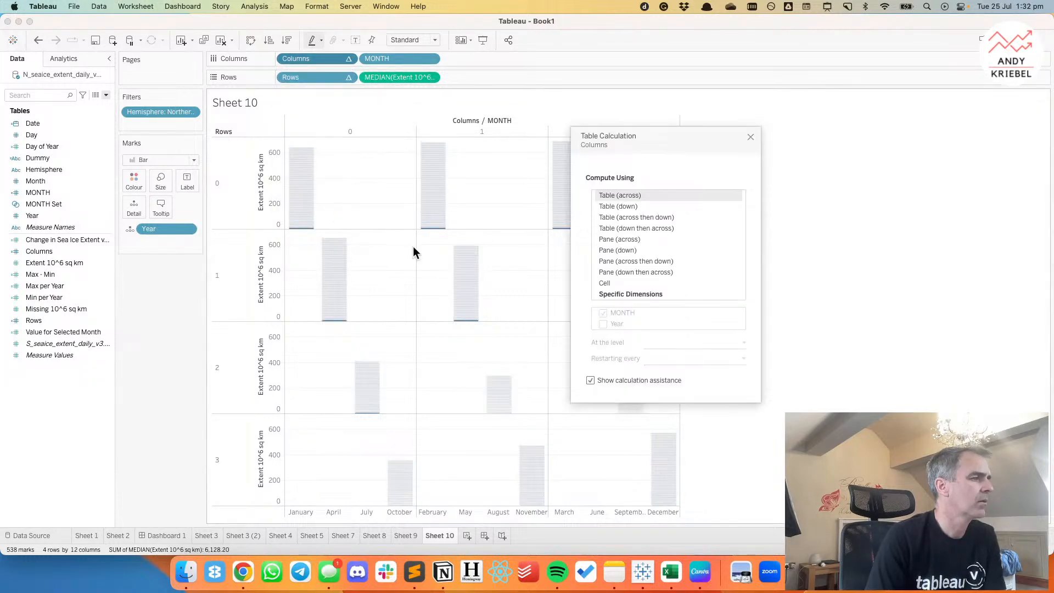
click(621, 293)
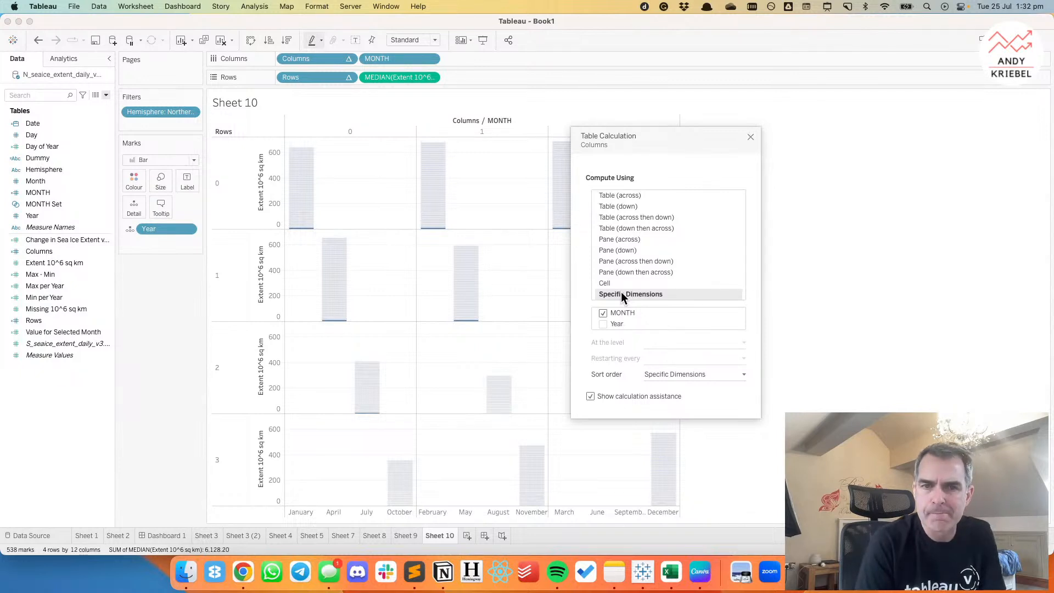
click(603, 324)
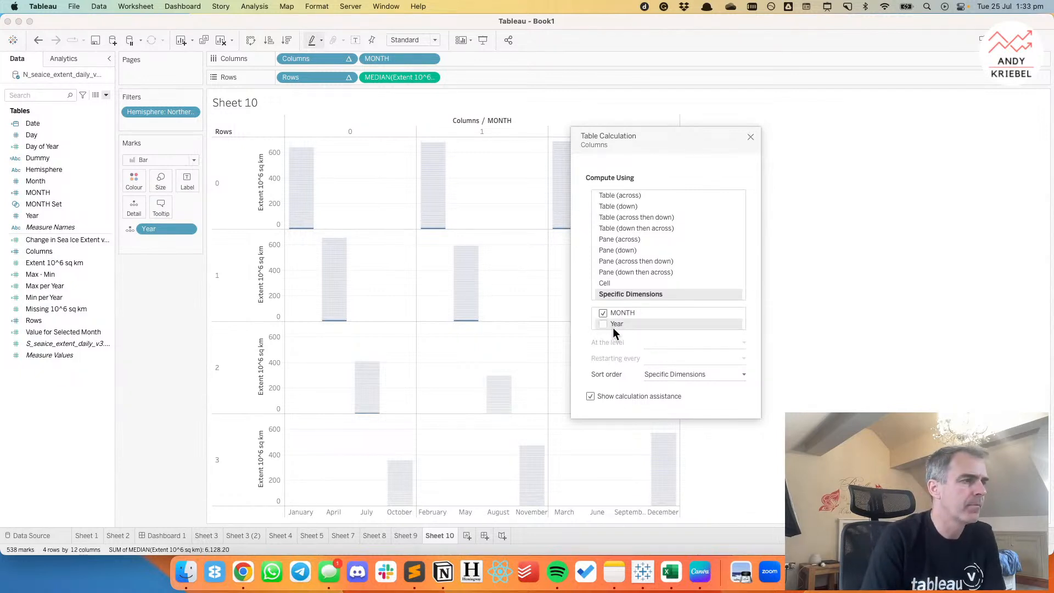
click(665, 347)
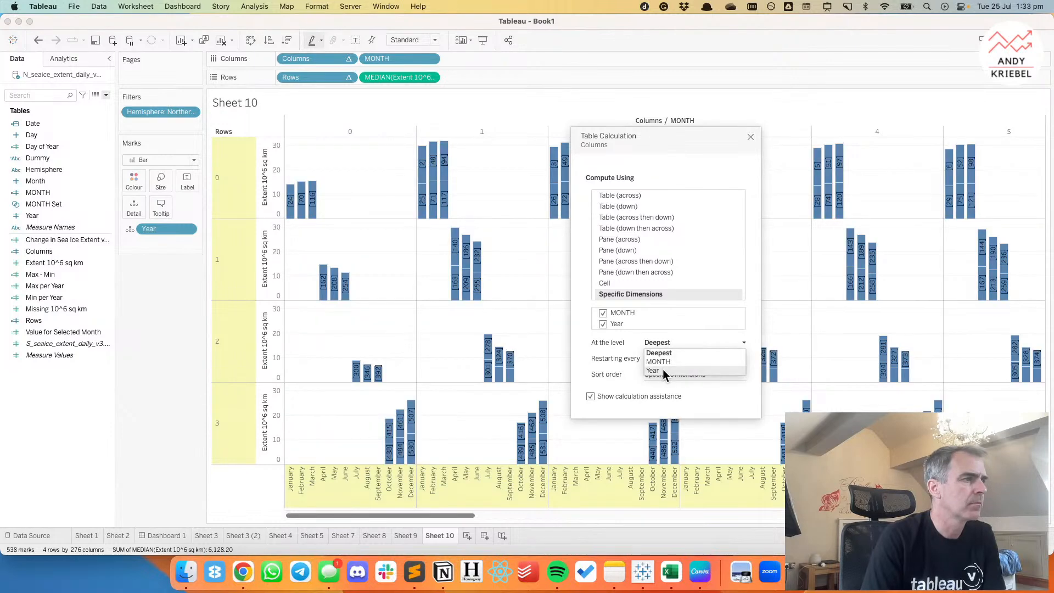
click(663, 369)
Set the Rows table calculation to compute using specific dimensions MONTH and Year, at the Year level.
click(348, 77)
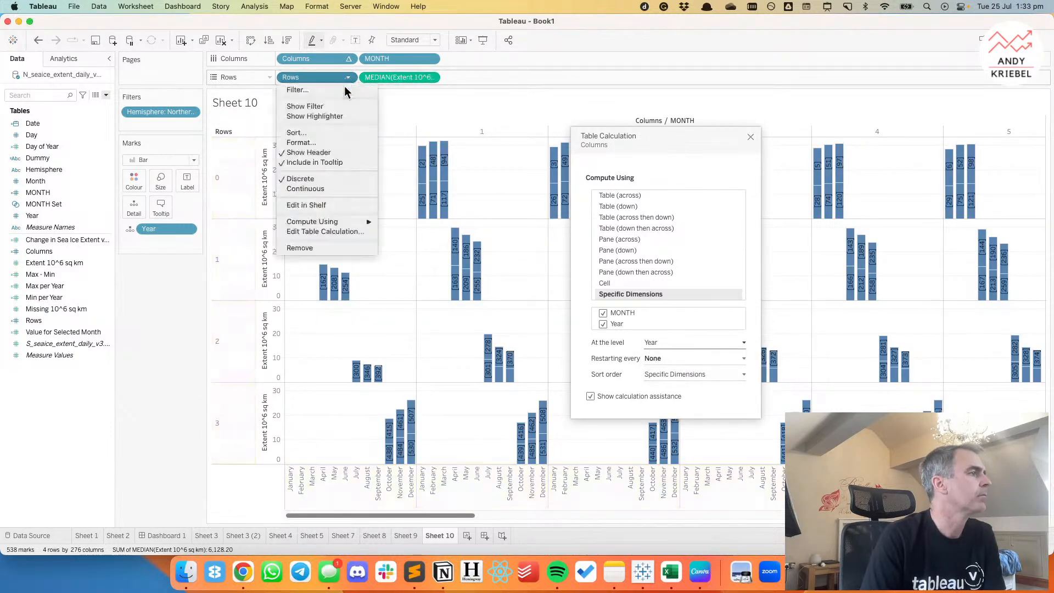
click(332, 232)
click(608, 295)
click(603, 324)
click(665, 344)
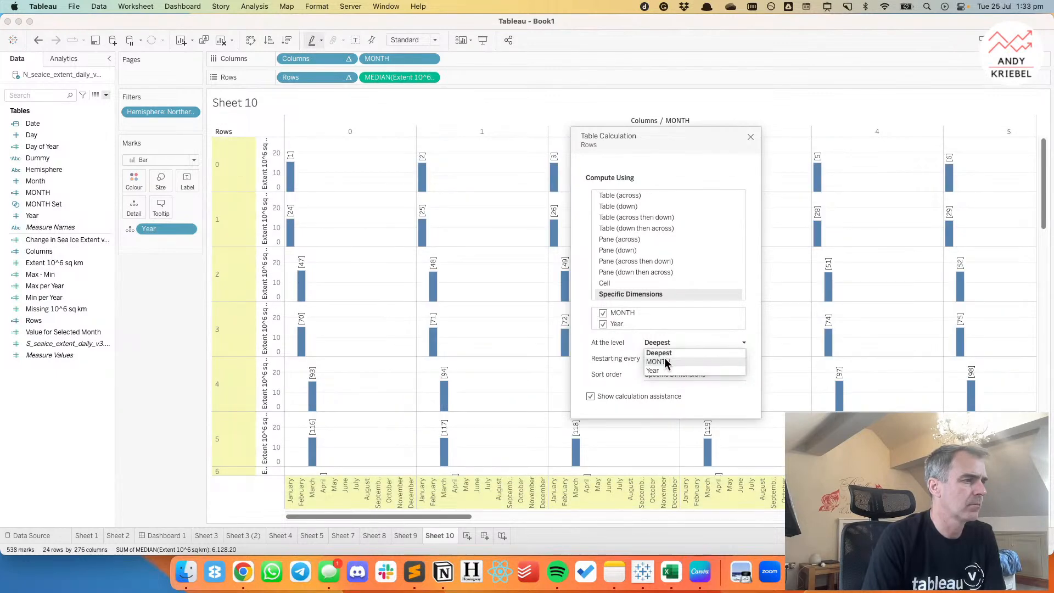
click(664, 370)
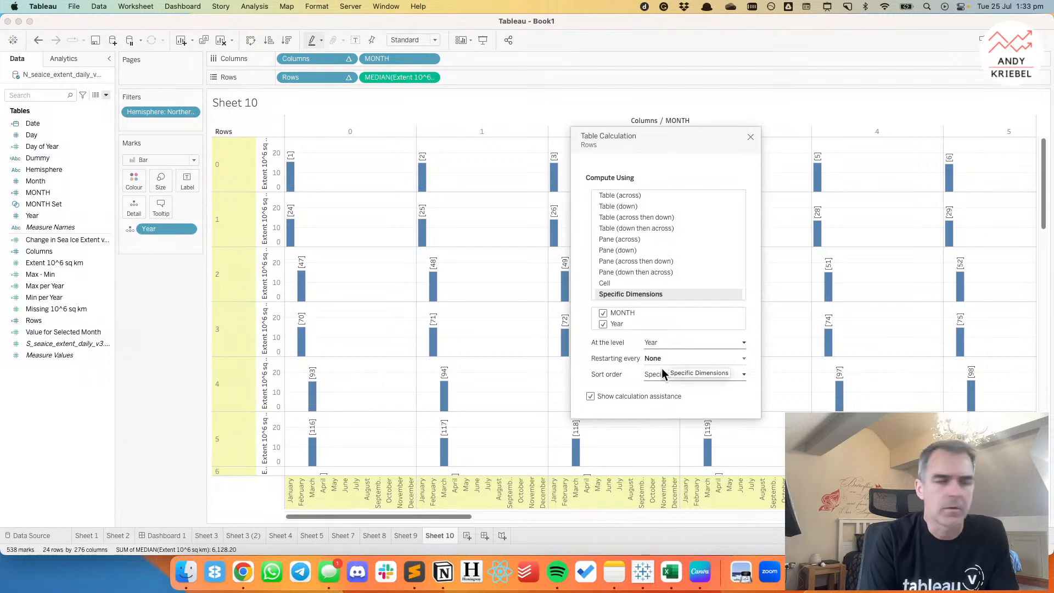
Order Year above MONTH in the Rows table calculation and compute it at the MONTH level.
drag(631, 324, 636, 311)
click(668, 346)
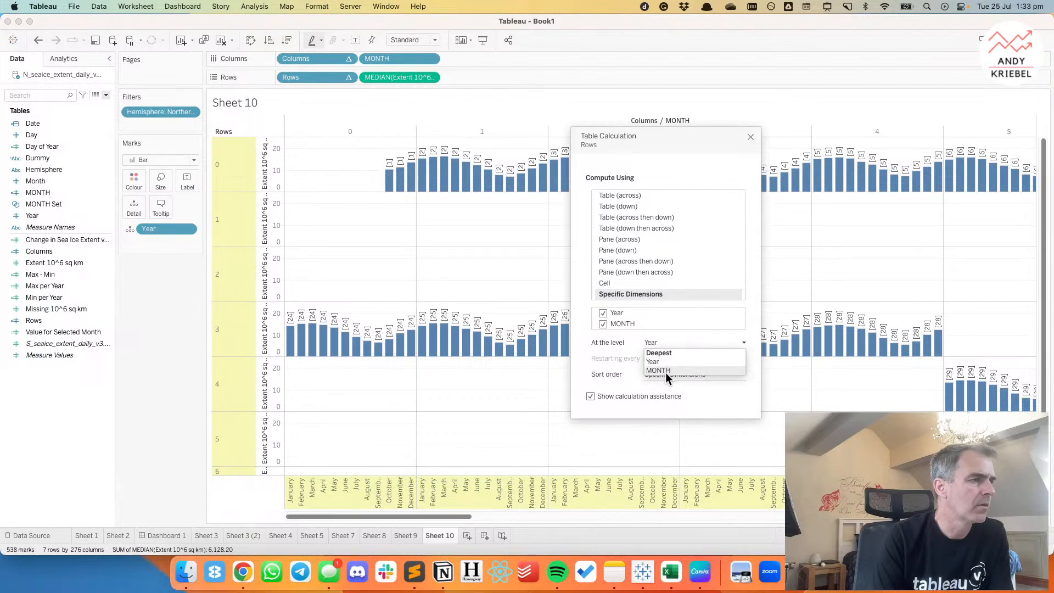
click(666, 372)
Order Year above MONTH in the Columns table calculation, compute it at the MONTH level, and close the settings.
click(349, 59)
click(327, 212)
drag(610, 320, 615, 311)
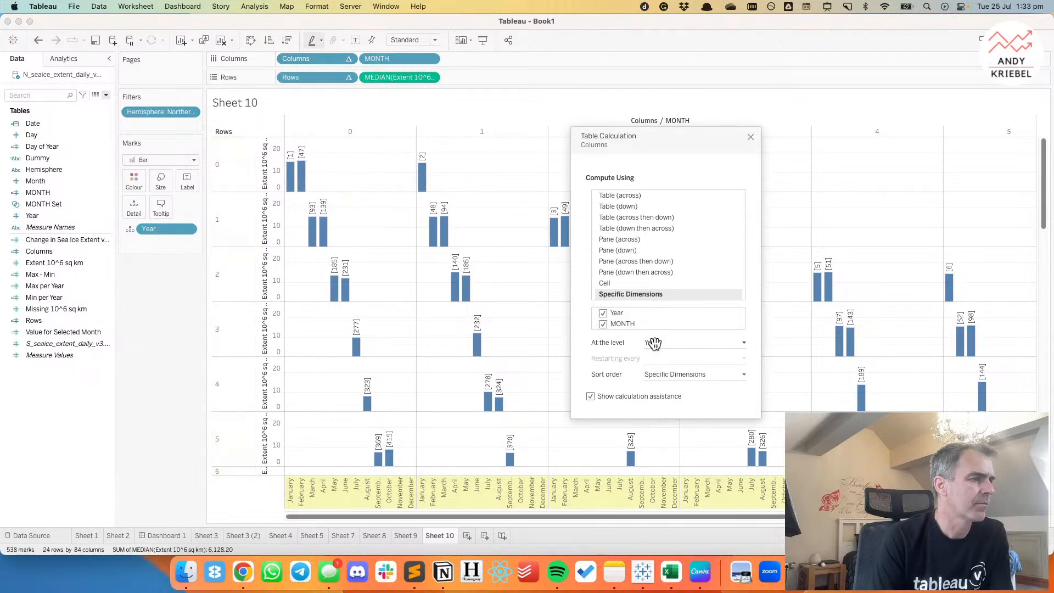
click(654, 343)
click(667, 371)
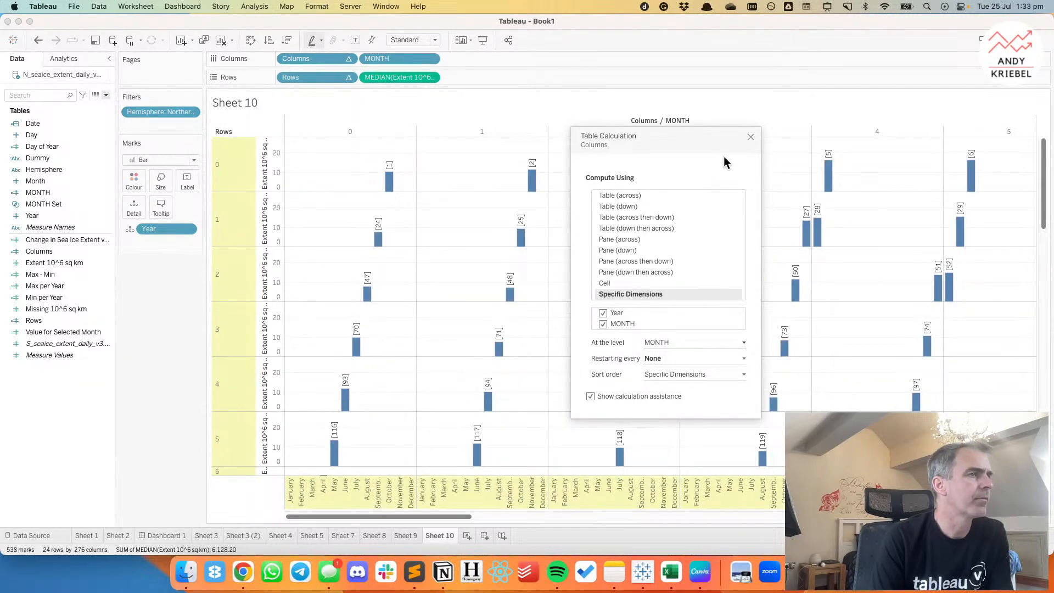
click(751, 137)
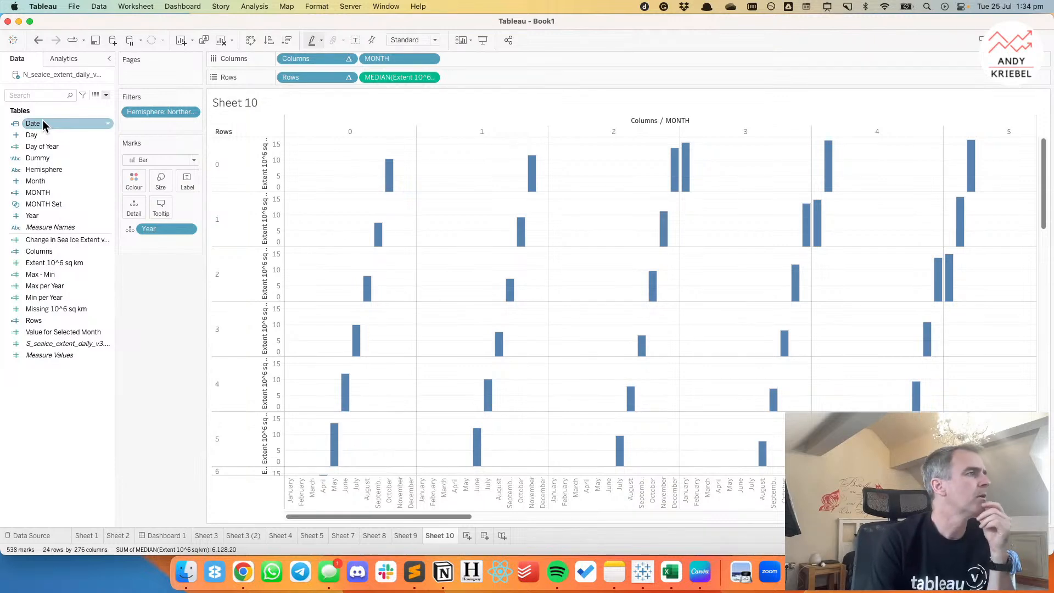
Change the Columns table calculation to compute at the Year level.
click(350, 61)
click(330, 214)
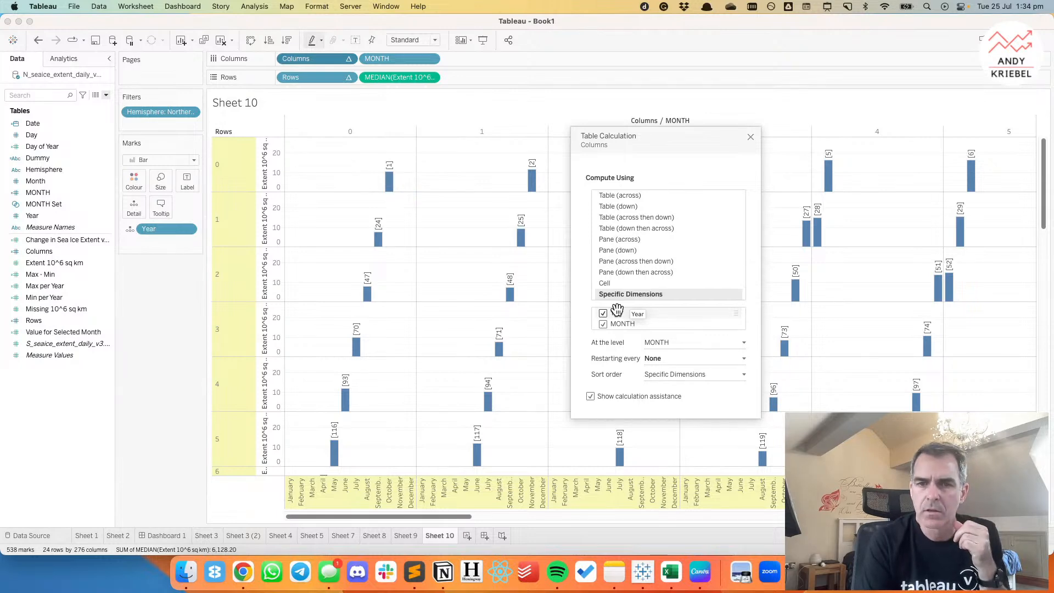
click(652, 344)
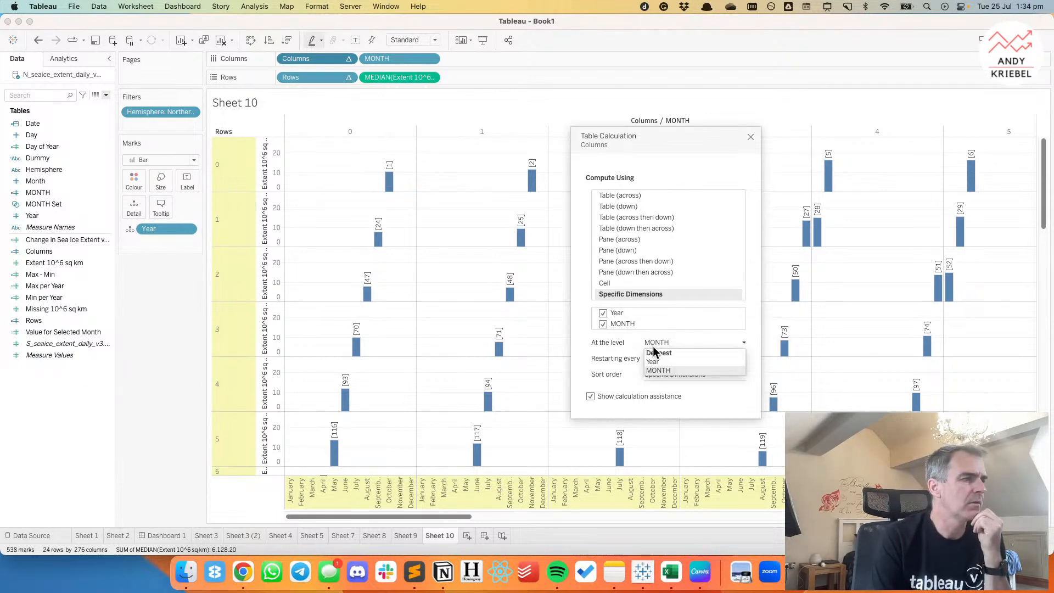
click(653, 363)
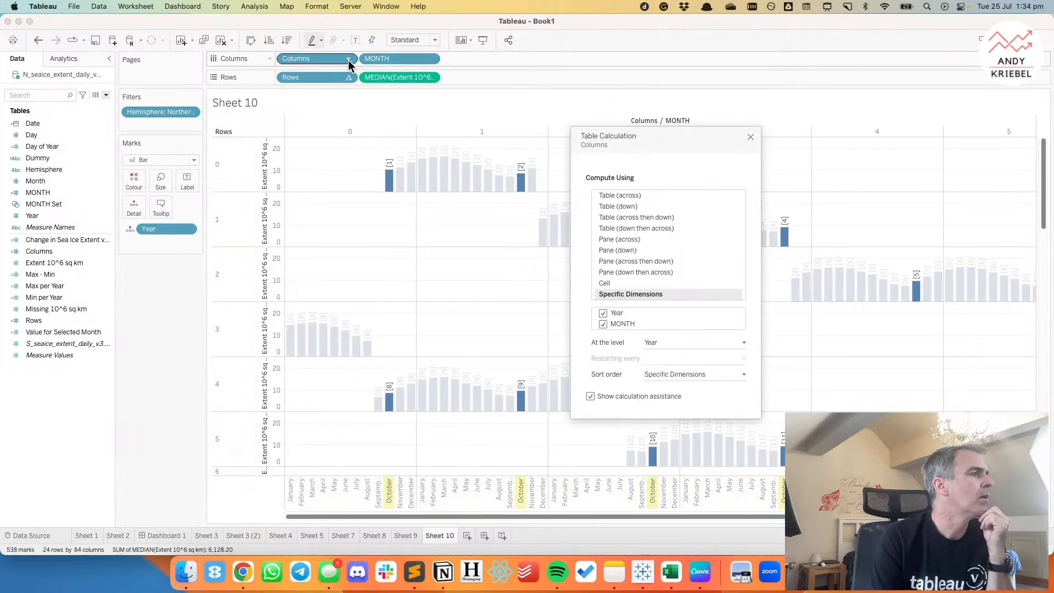
Change the Rows table calculation to compute at the Year level and close its settings.
click(348, 77)
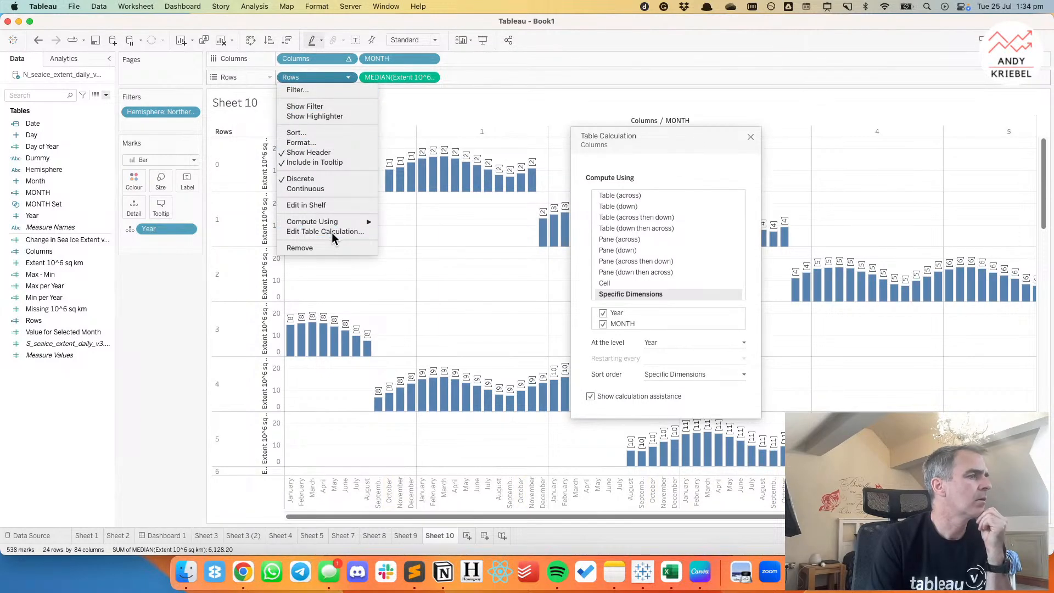
click(332, 232)
click(659, 343)
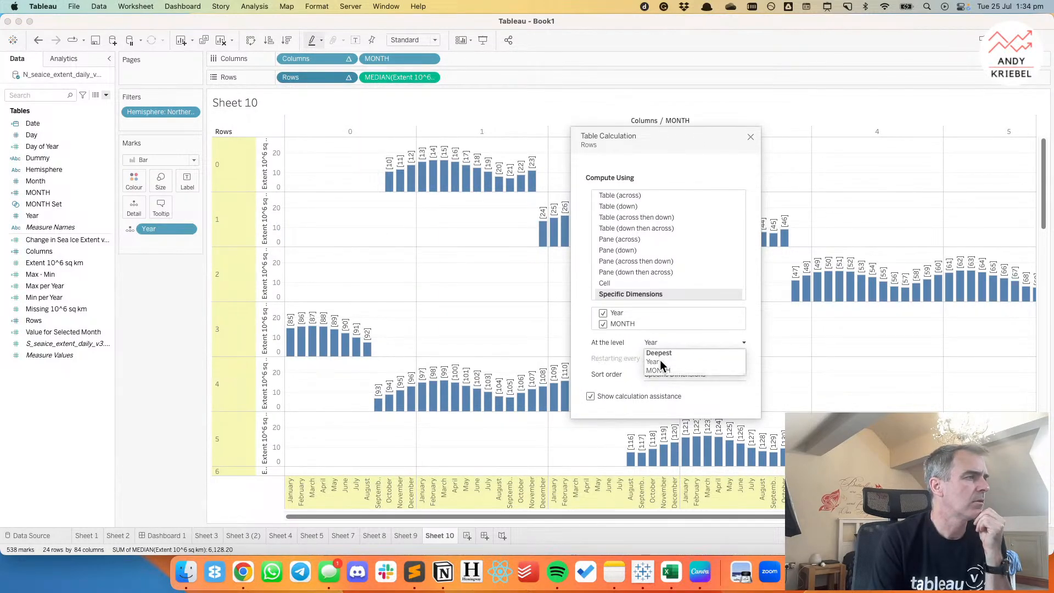
click(659, 362)
click(751, 137)
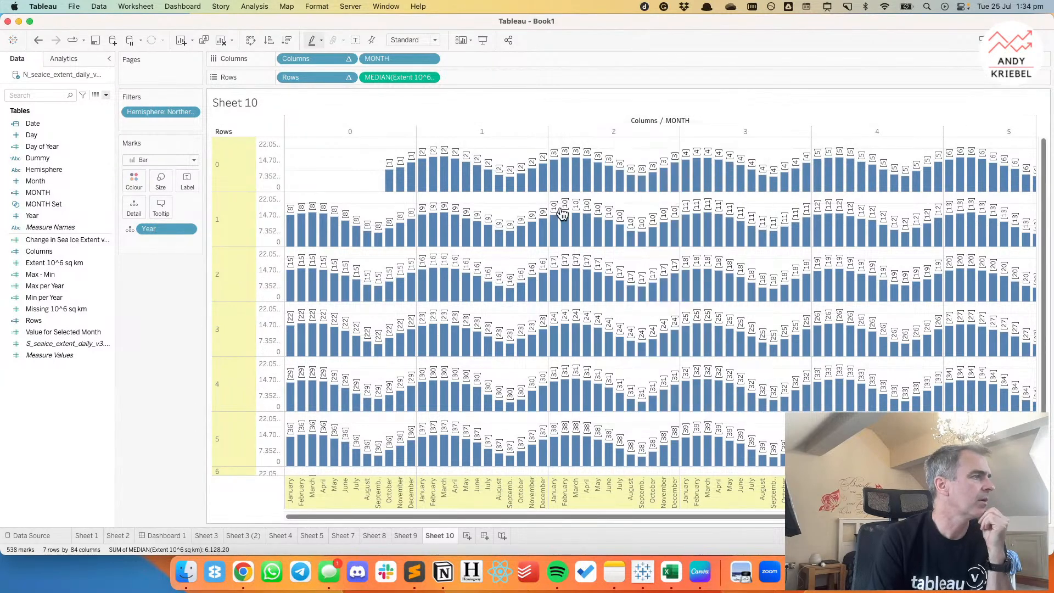
Fit the chart to Entire View and colour the bars by median Extent 10^6 sq km.
click(390, 37)
click(391, 76)
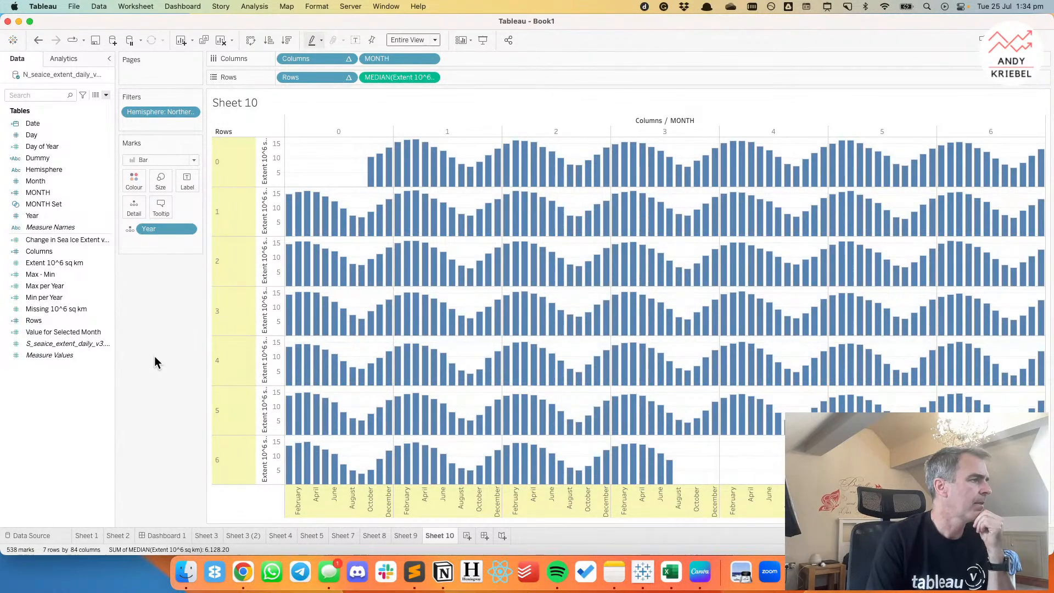
click(38, 263)
click(53, 241)
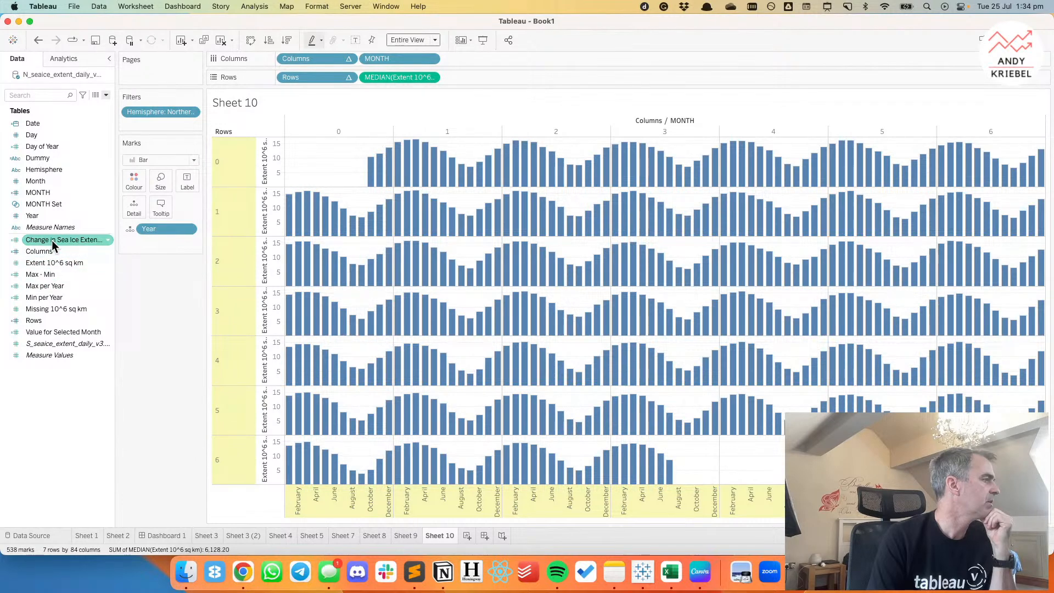
click(60, 264)
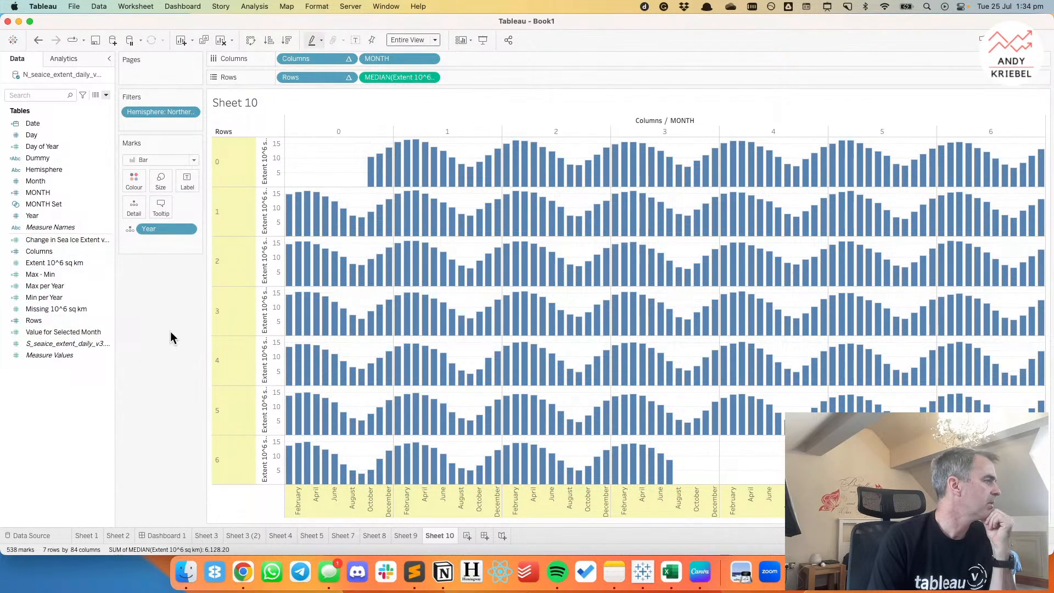
drag(55, 263, 133, 184)
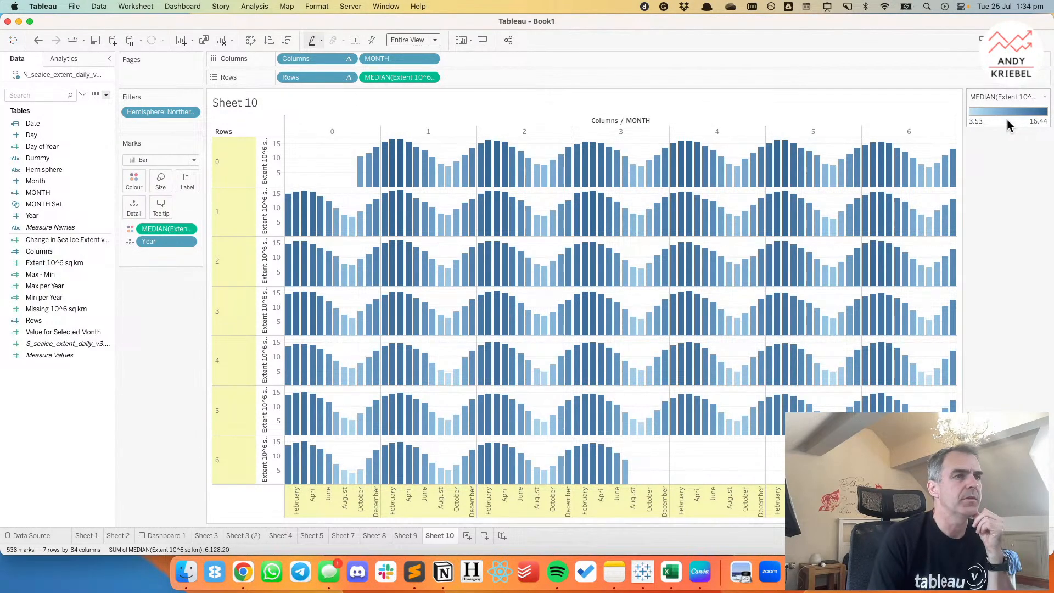
Check the reference viz's colouring in Chrome, return to Tableau, and apply the Red-Blue Diverging palette to the bars.
click(244, 574)
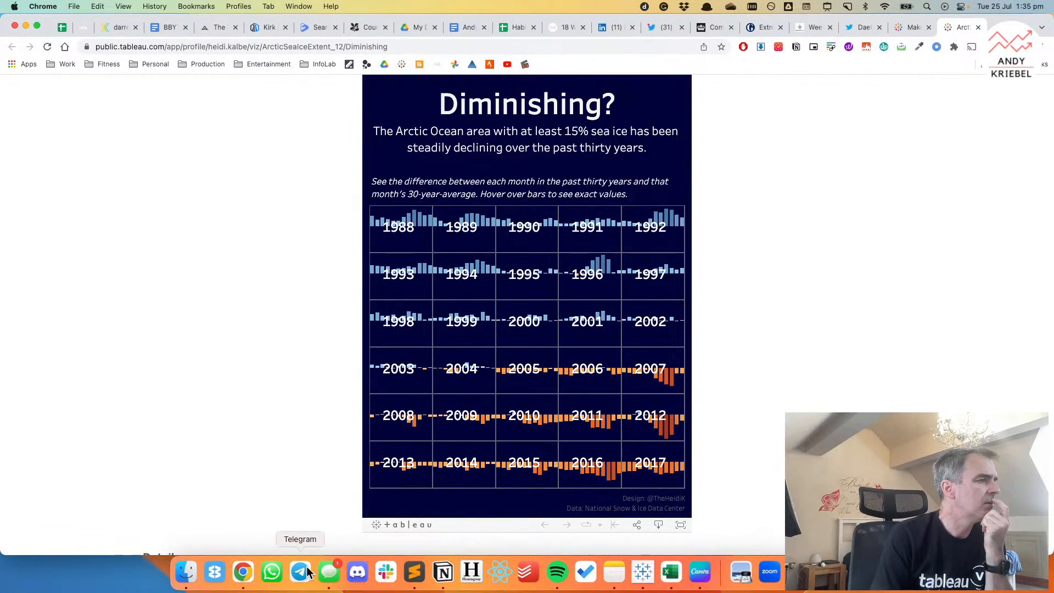
click(648, 576)
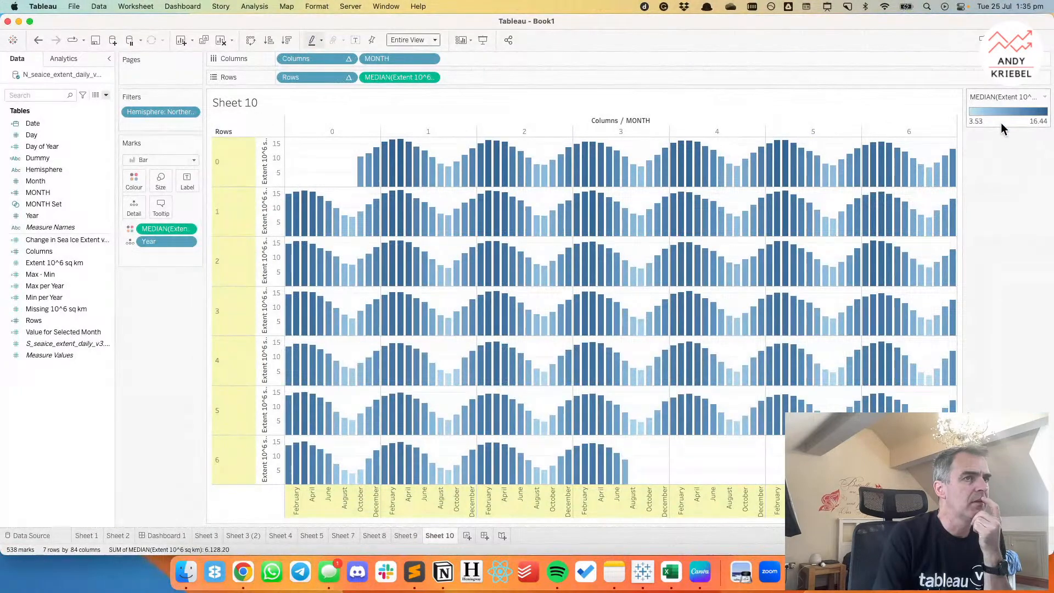
double_click(1001, 123)
click(506, 225)
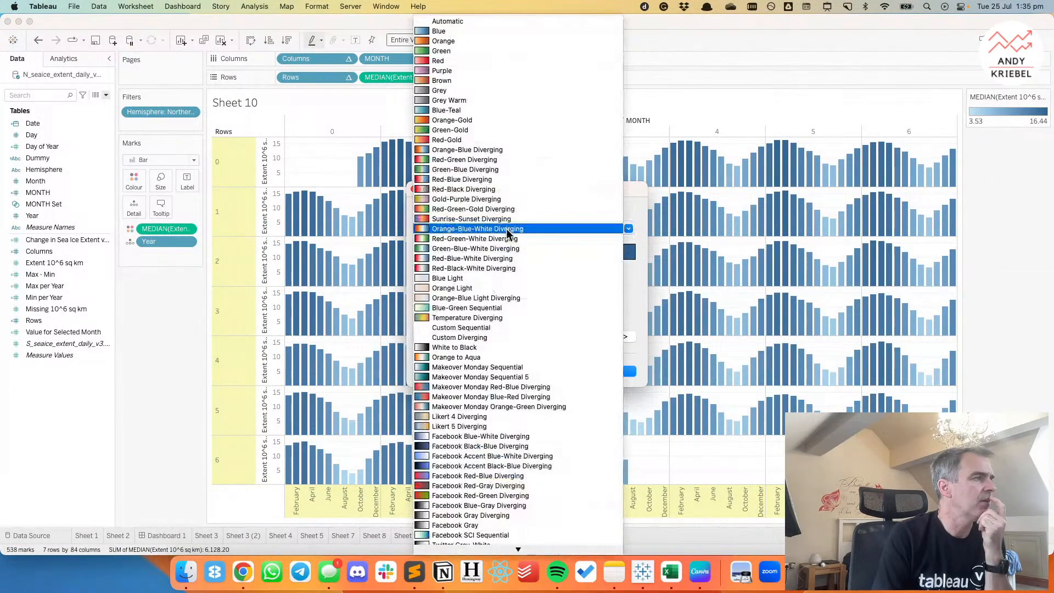
click(481, 179)
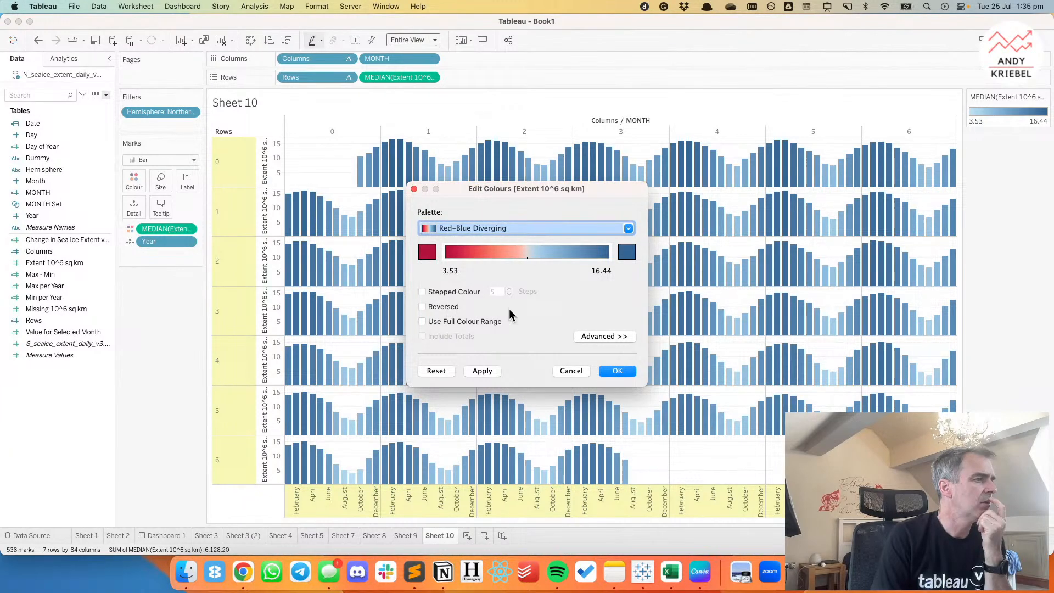
click(605, 371)
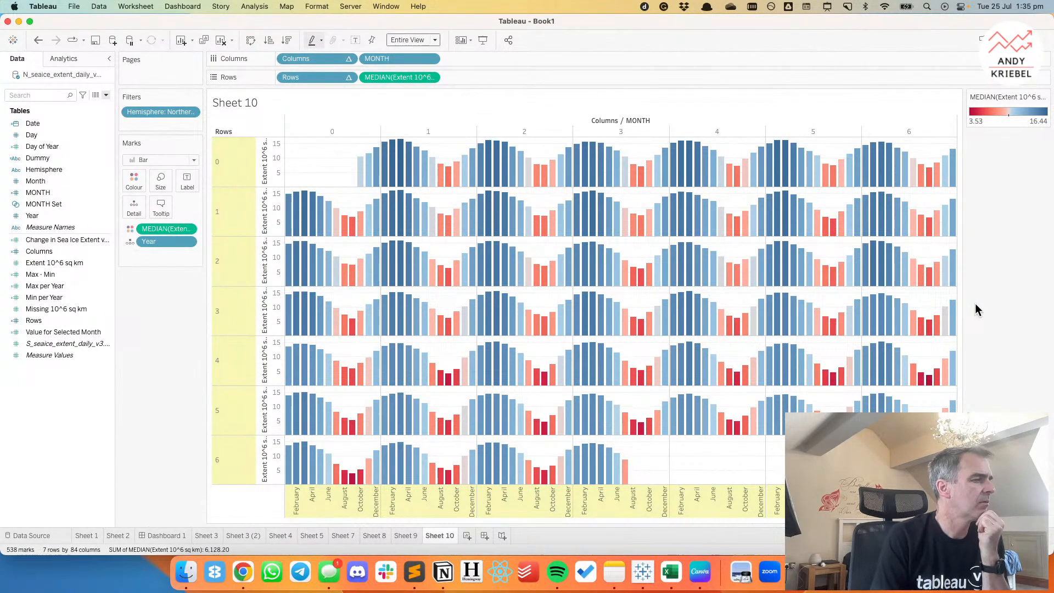
Hide the headers of the Columns and Rows fields in the small-multiples chart.
click(348, 59)
click(329, 134)
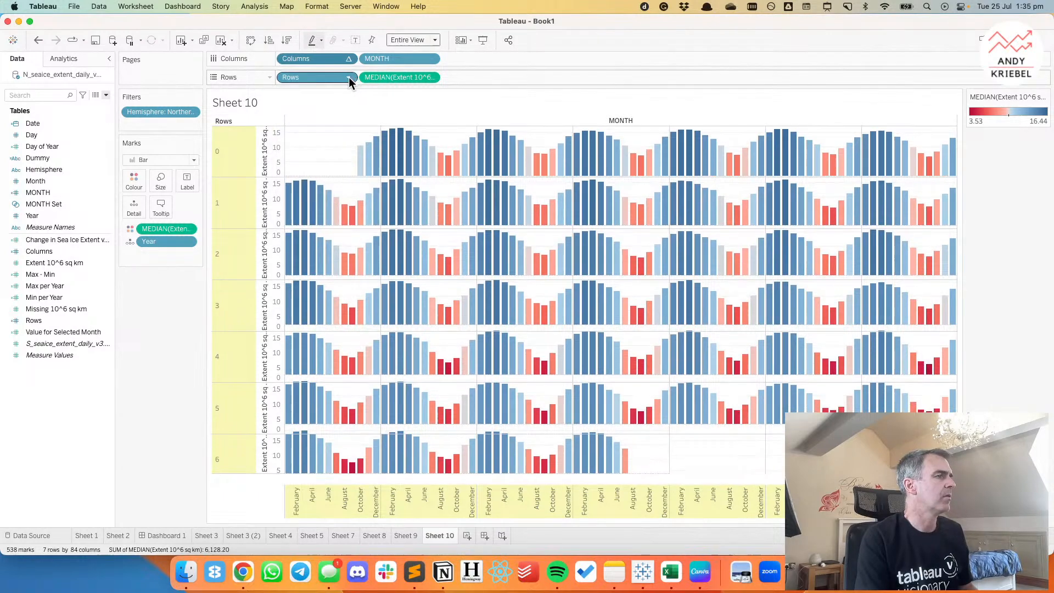
click(348, 76)
click(316, 153)
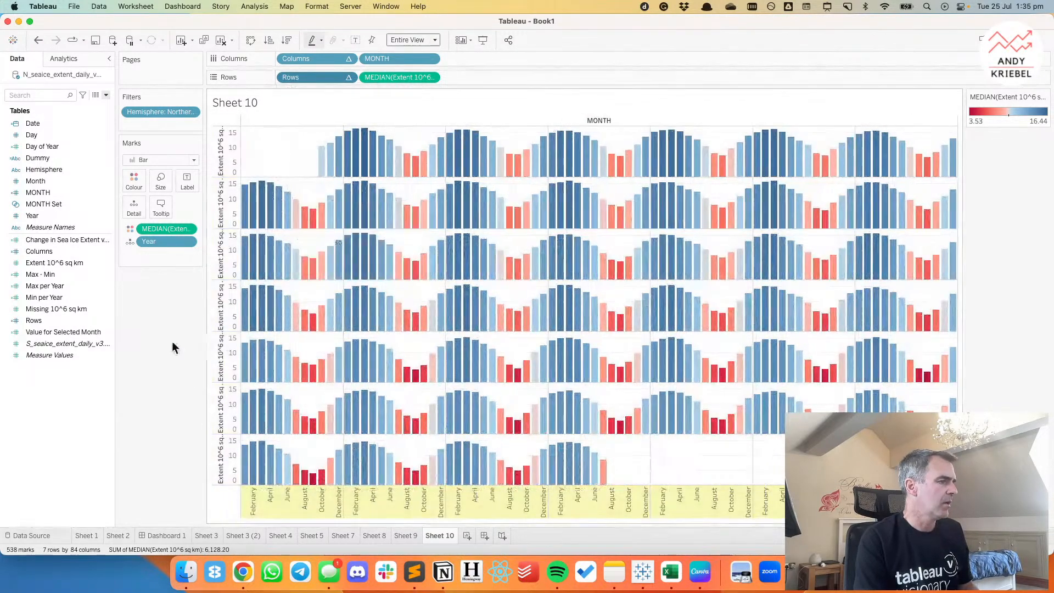
Switch to Chrome to review the "Diminishing?" viz and the favourites on the Makeover Monday week 15 2018 page.
click(242, 574)
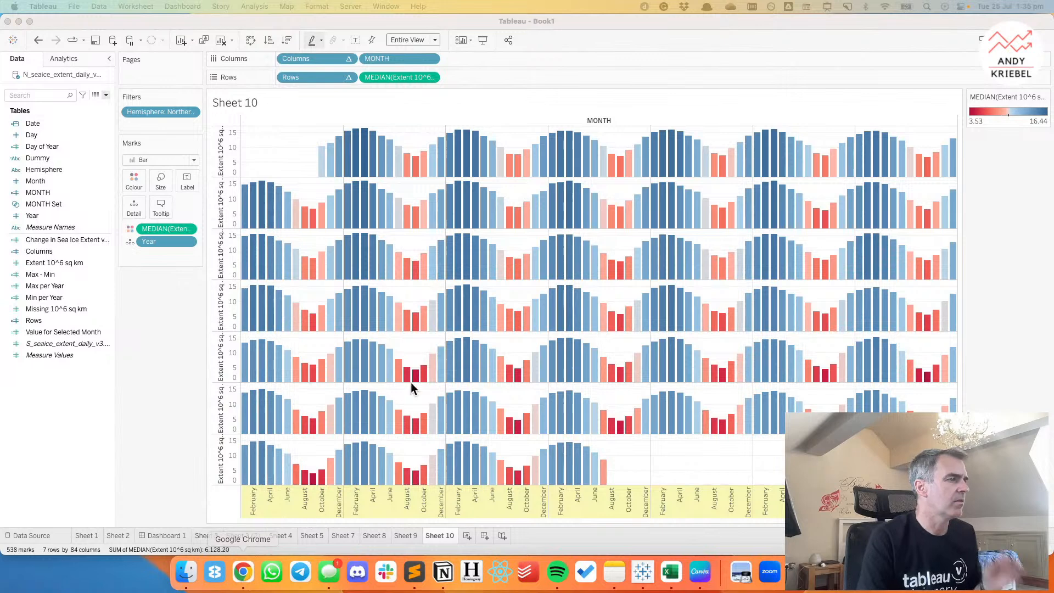
click(241, 574)
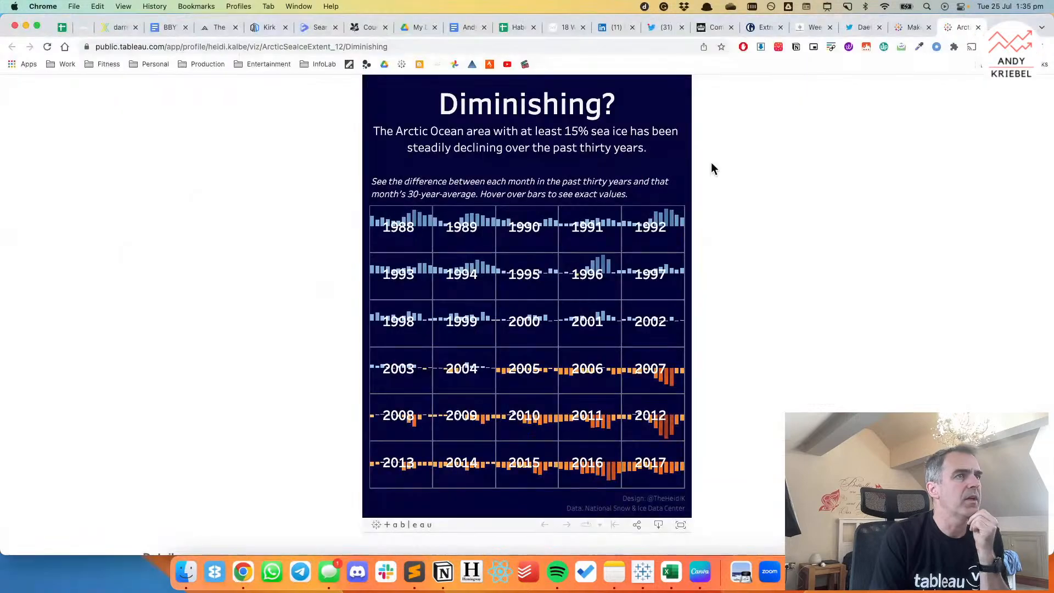
click(811, 27)
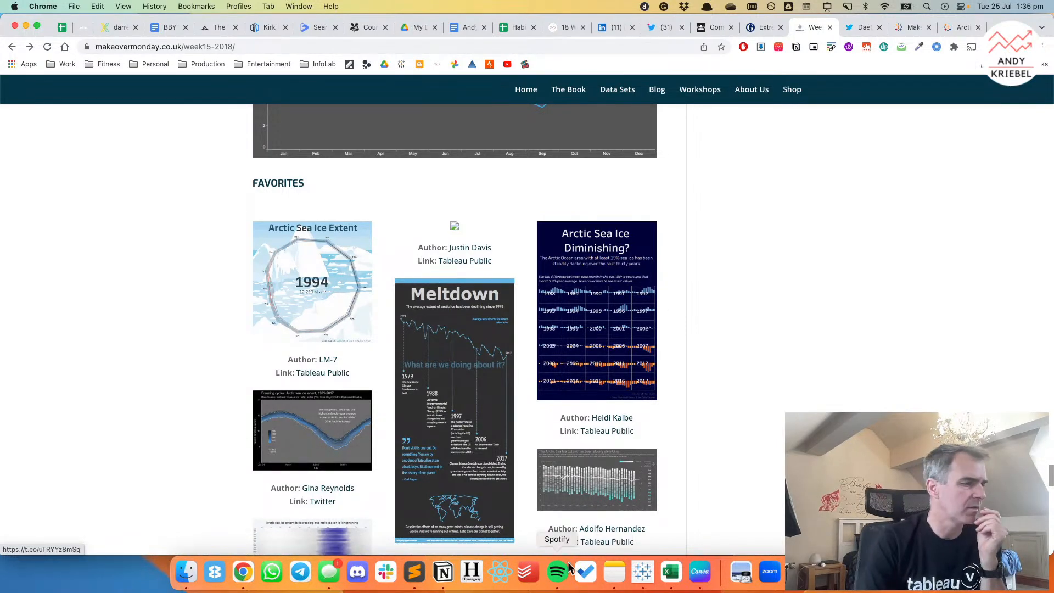
click(624, 576)
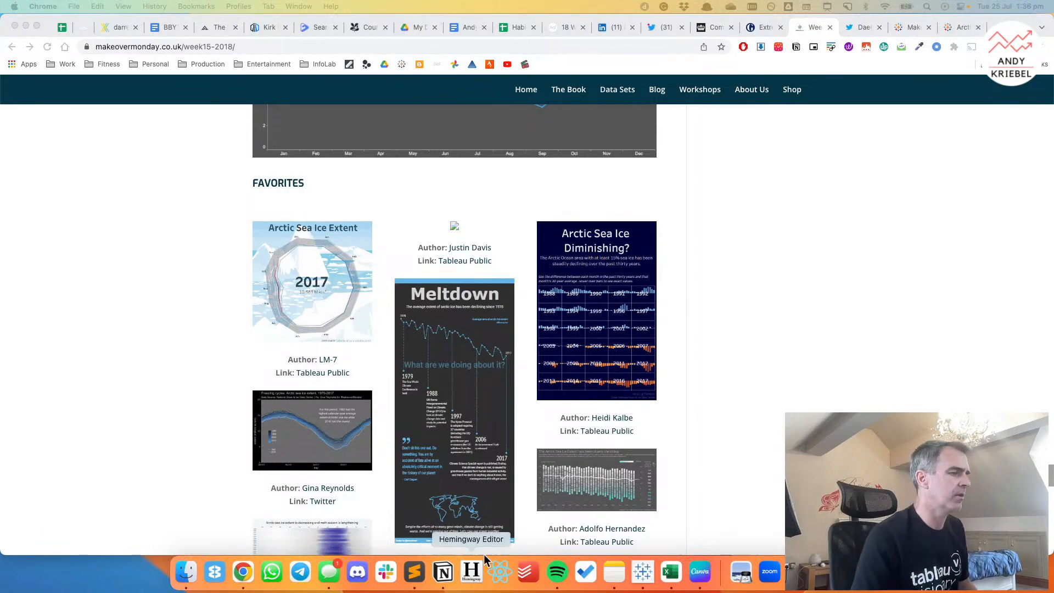
Switch back to Tableau and add a new blank worksheet after Sheet 10.
click(662, 566)
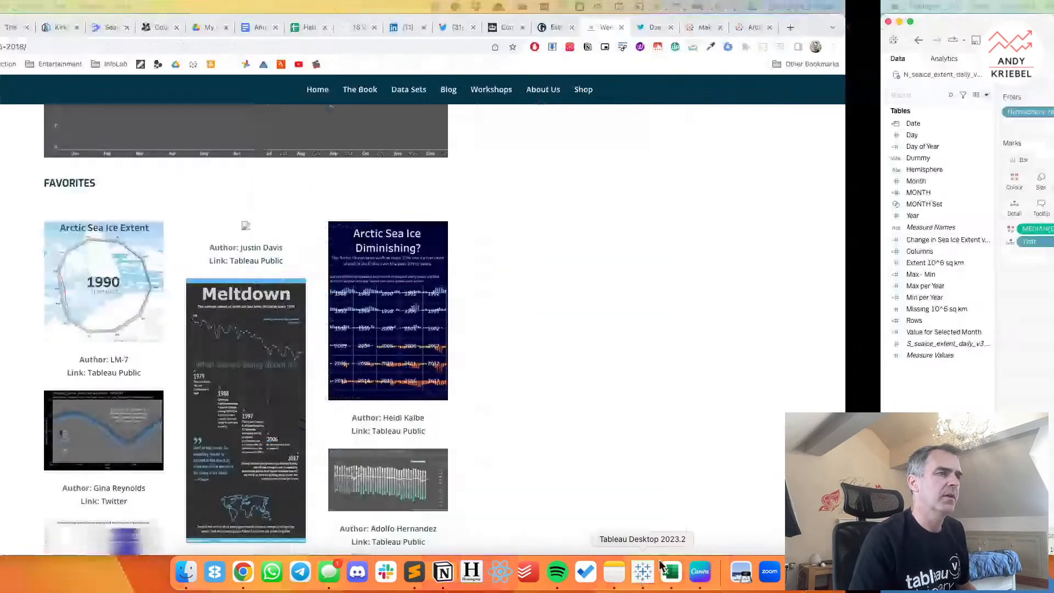
click(468, 535)
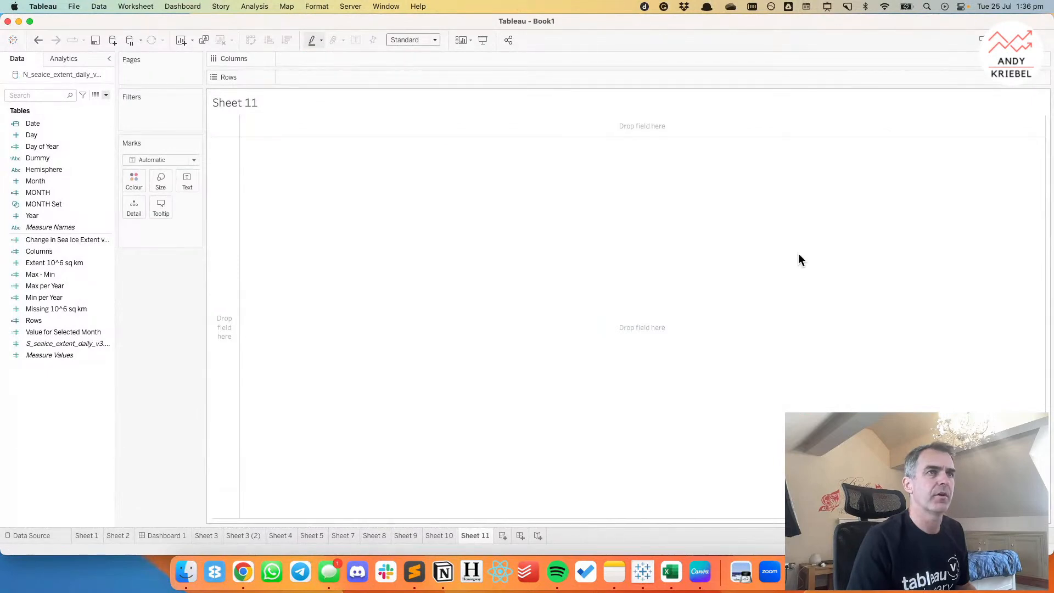
click(28, 158)
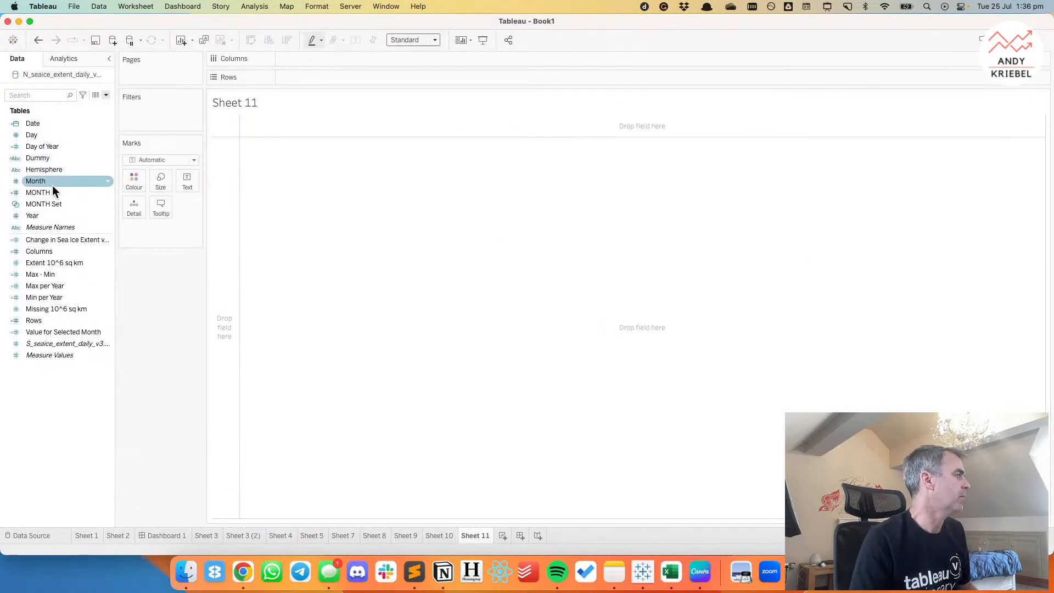
click(106, 94)
click(90, 105)
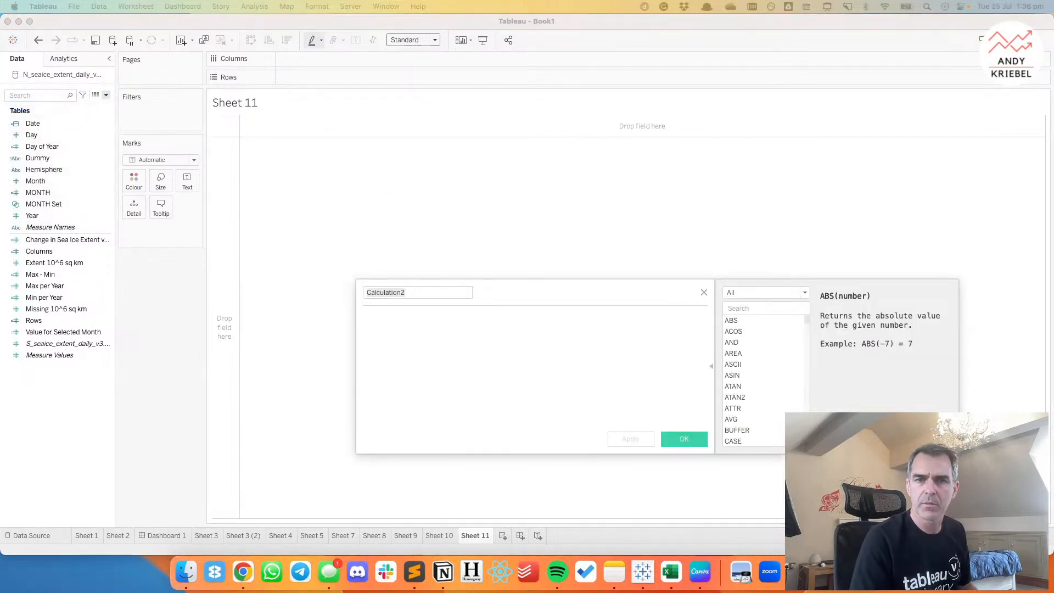
click(379, 331)
text(//Angle RUNNING_SUM( (2*PI())/ MIN({COUNTD([Indicator])})) +(PI()/2))
drag(412, 291, 350, 284)
text(Angle)
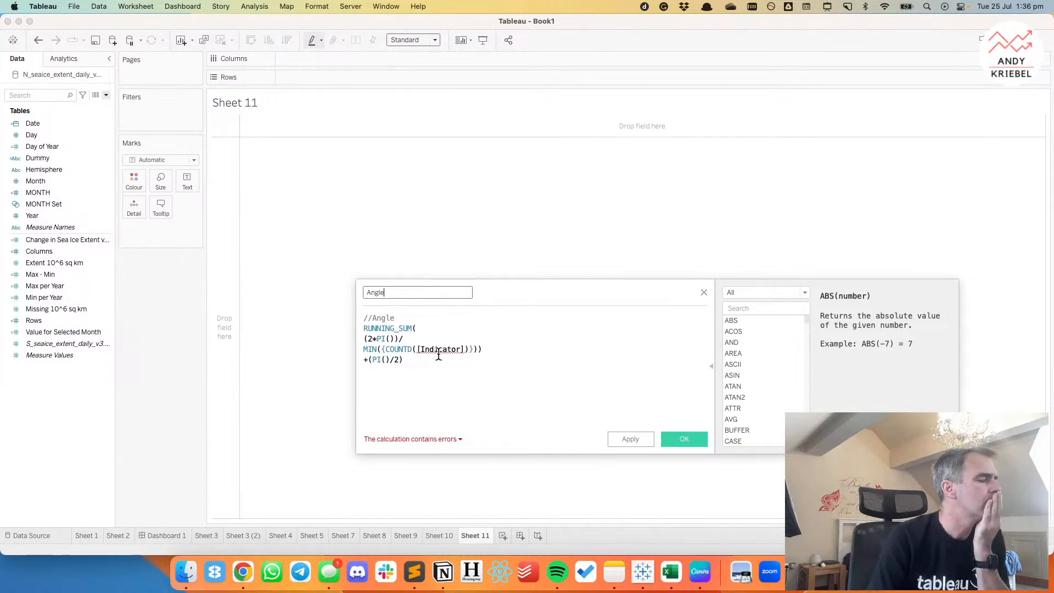
mouse_move(453, 354)
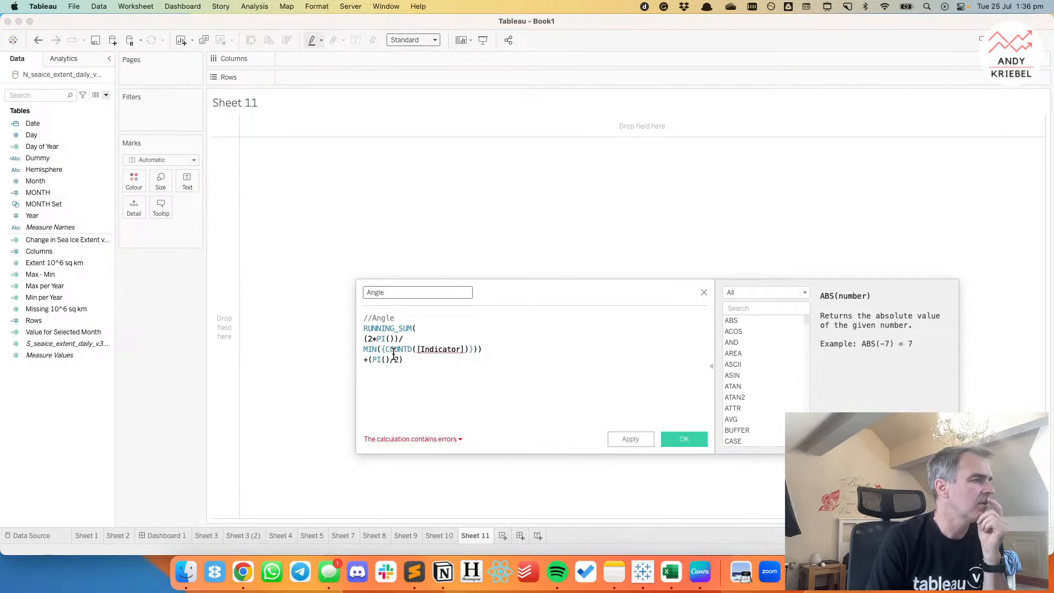
click(703, 292)
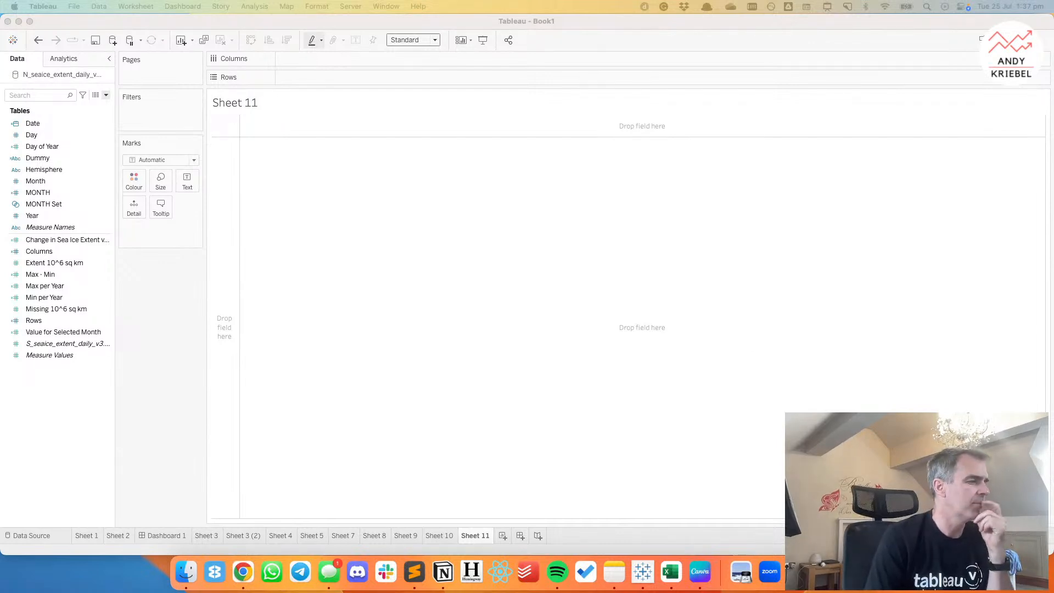
Switch to Chrome and open vizwiz.com in a new tab.
click(245, 573)
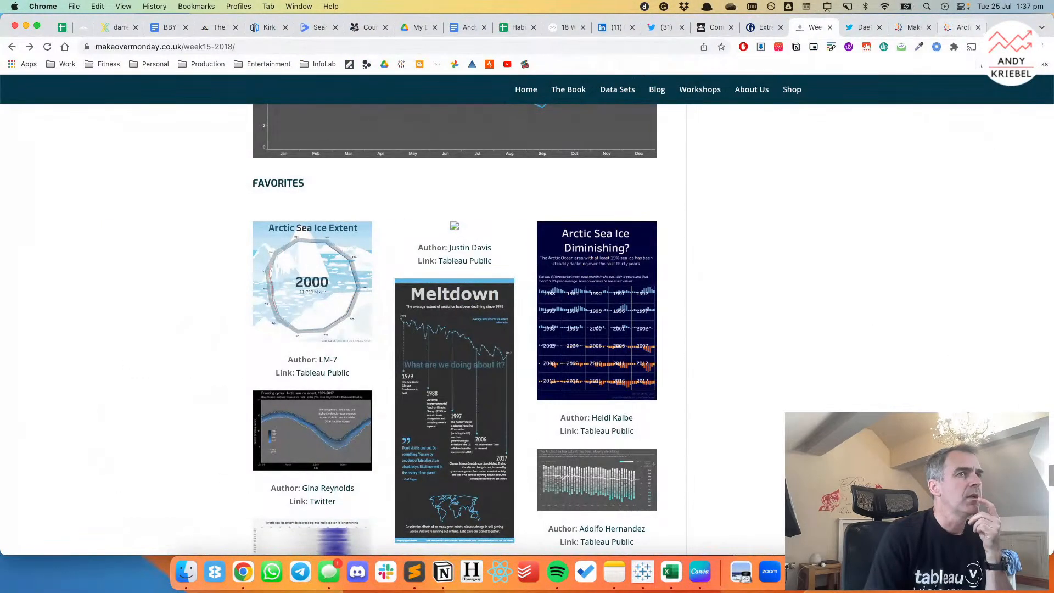
key(super+t)
text(viz)
key(Return)
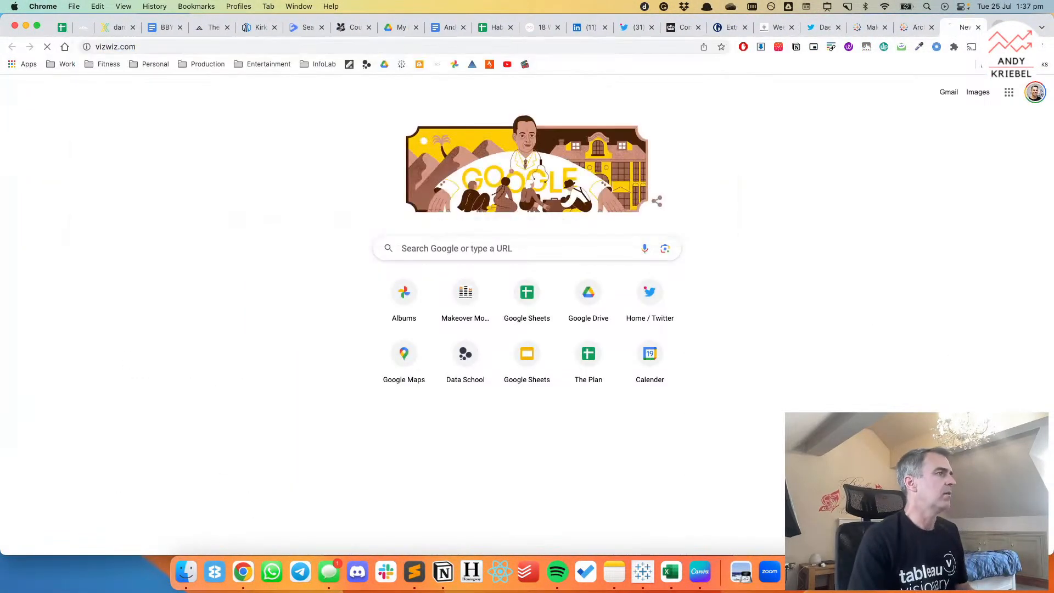
Search the VizWiz blog for "arctic".
scroll(795, 263, down, 15)
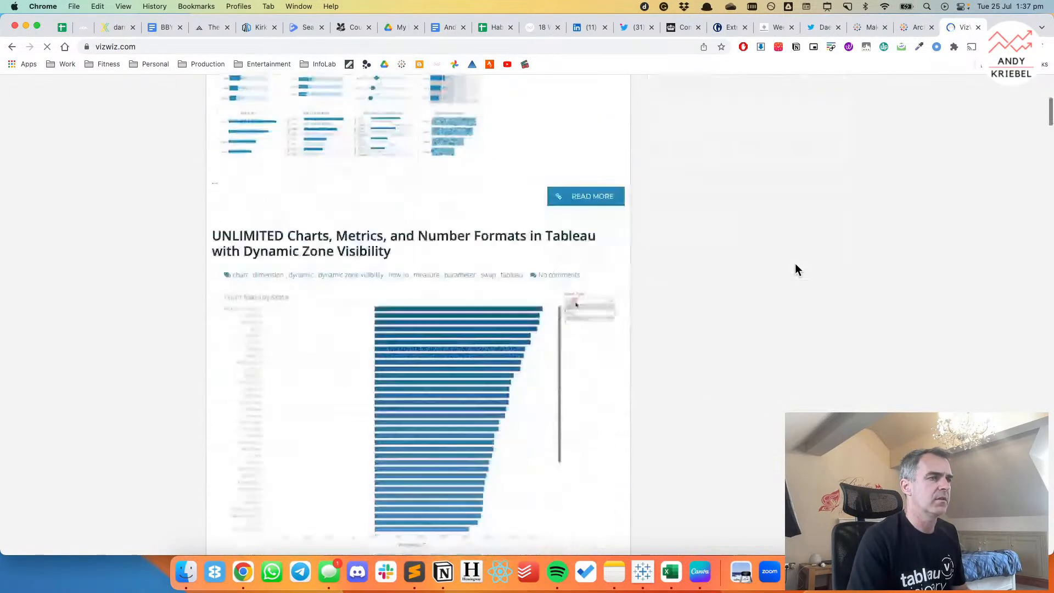
scroll(796, 267, up, 15)
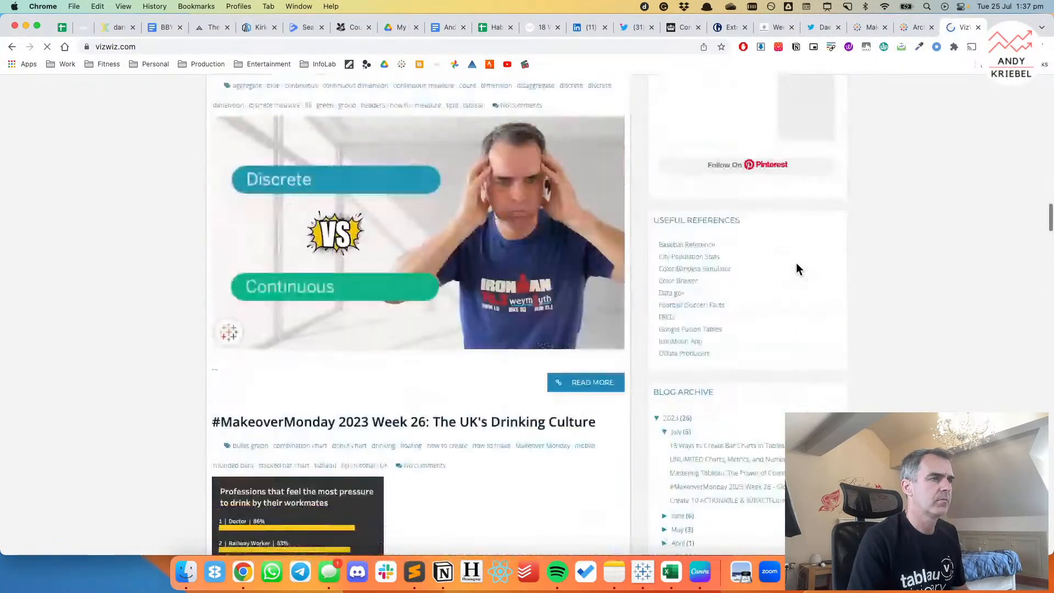
scroll(798, 268, up, 10)
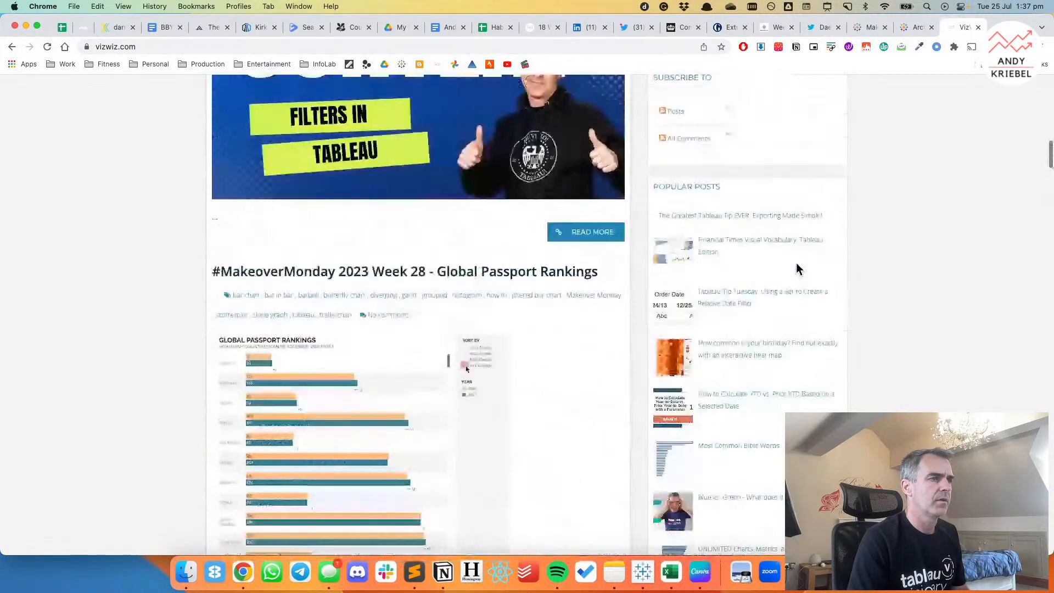
scroll(797, 268, up, 5)
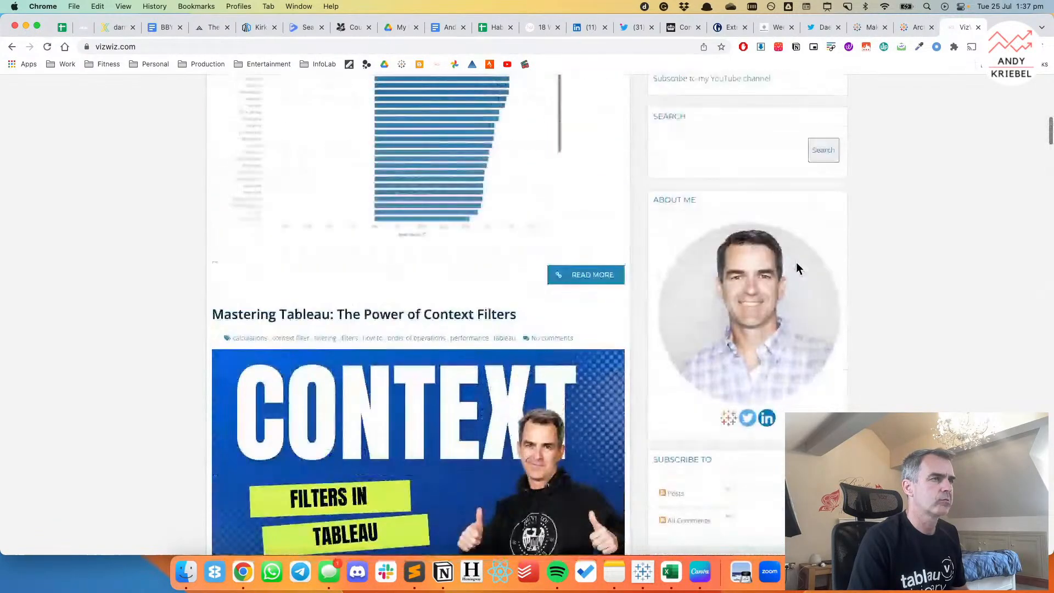
scroll(797, 267, up, 3)
click(684, 230)
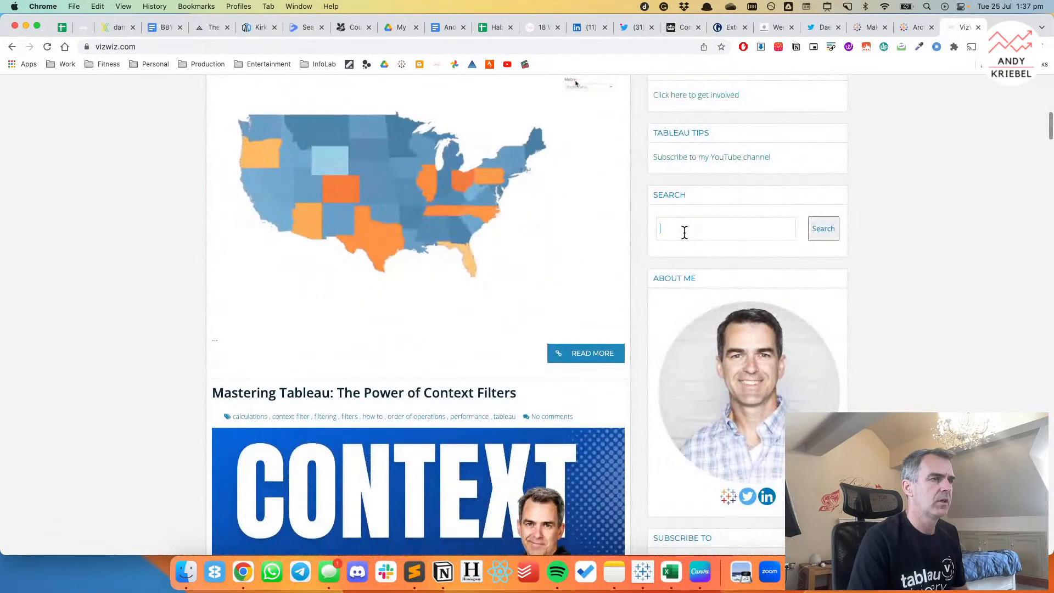
text(artic)
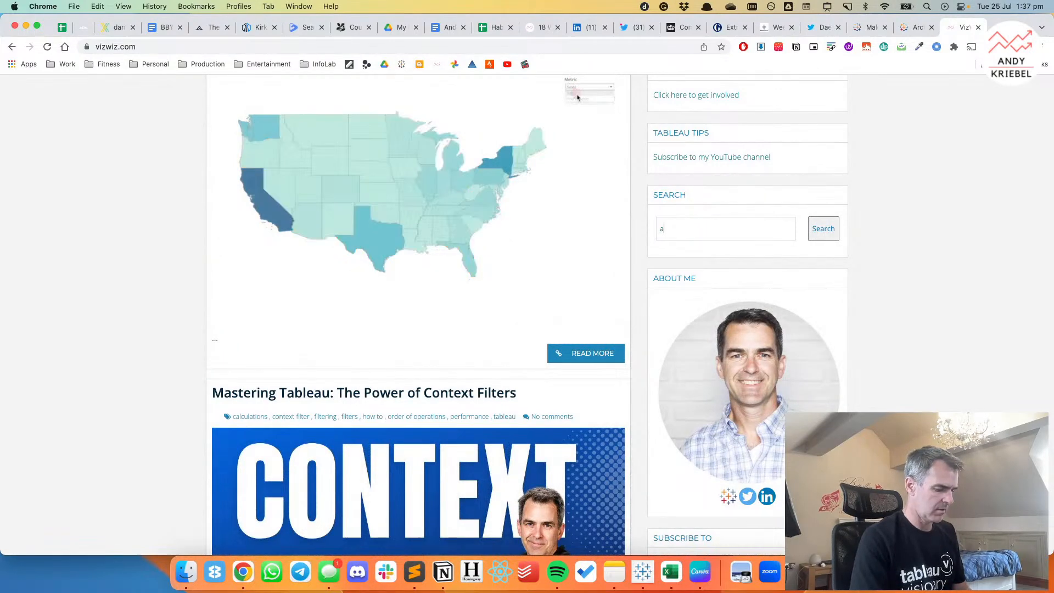
key(BackSpace)
key(BackSpace)
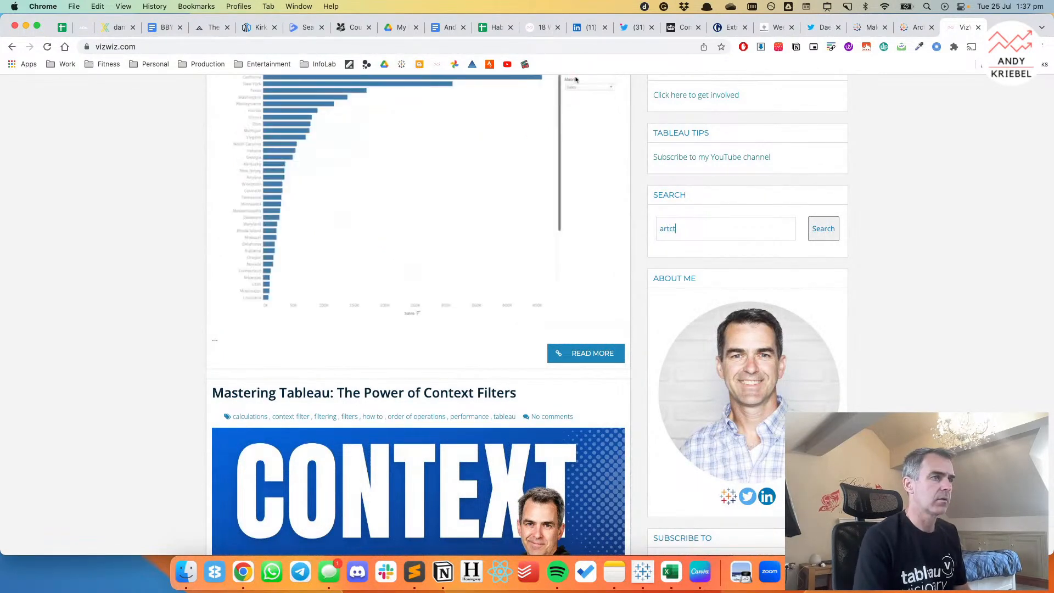
key(BackSpace)
text(ctic)
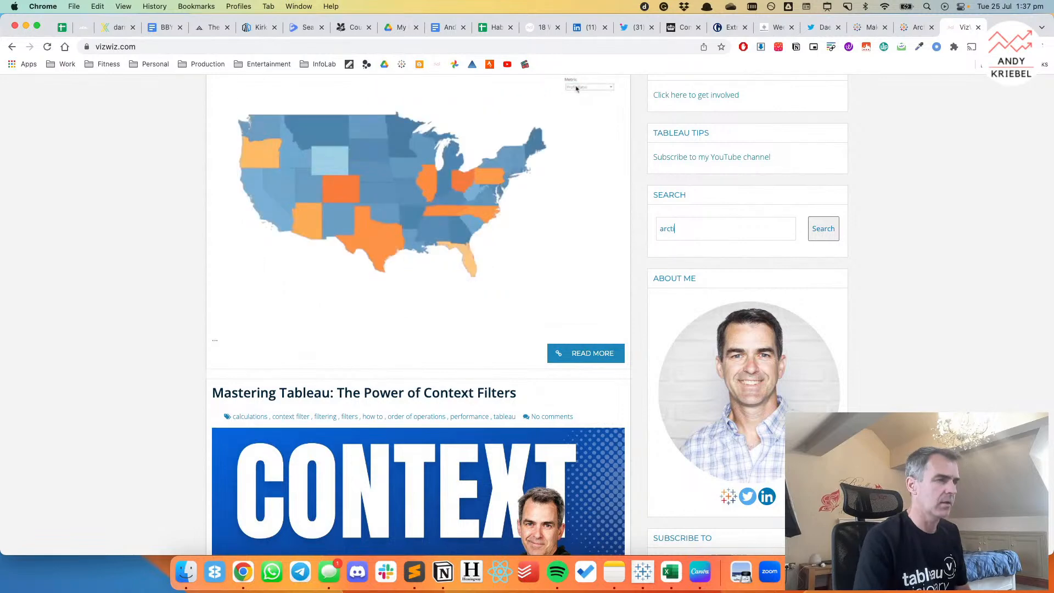
key(Return)
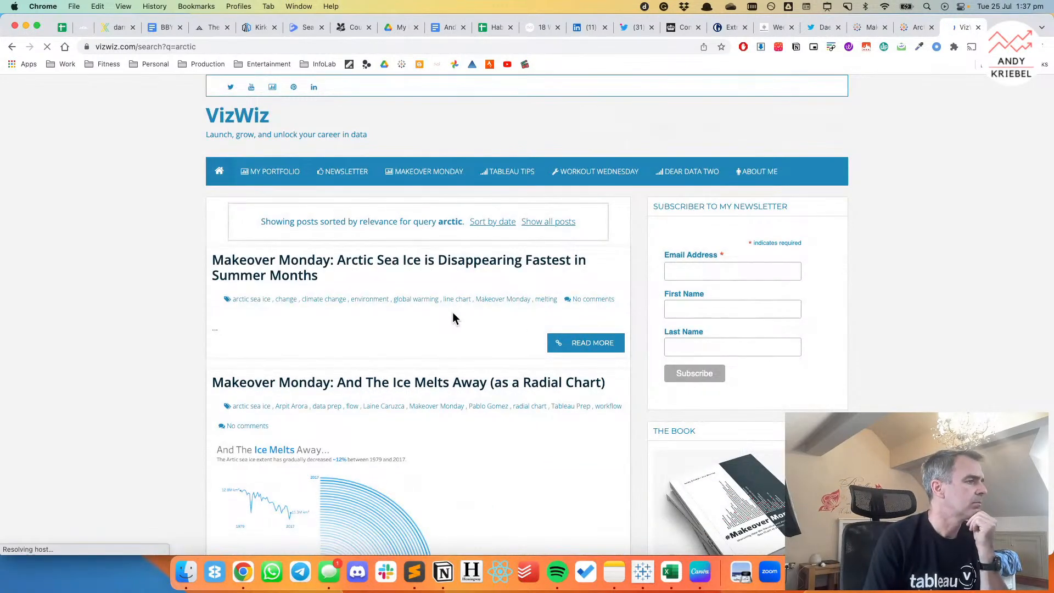
Look through the arctic posts and open "Makeover Monday: And The Ice Melts Away (as a Radial Chart)".
scroll(462, 310, down, 3)
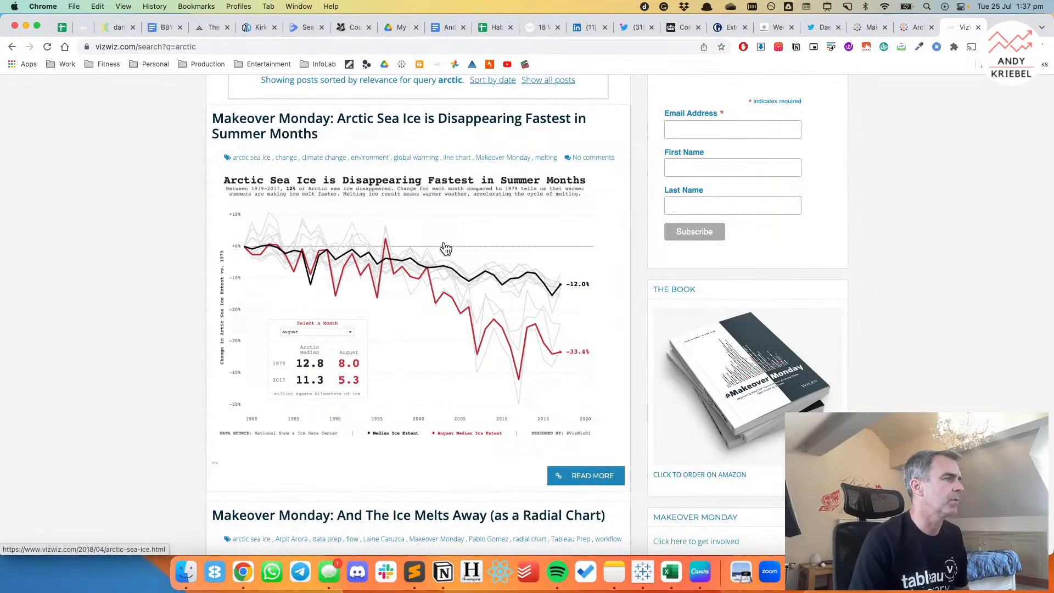
scroll(445, 248, down, 6)
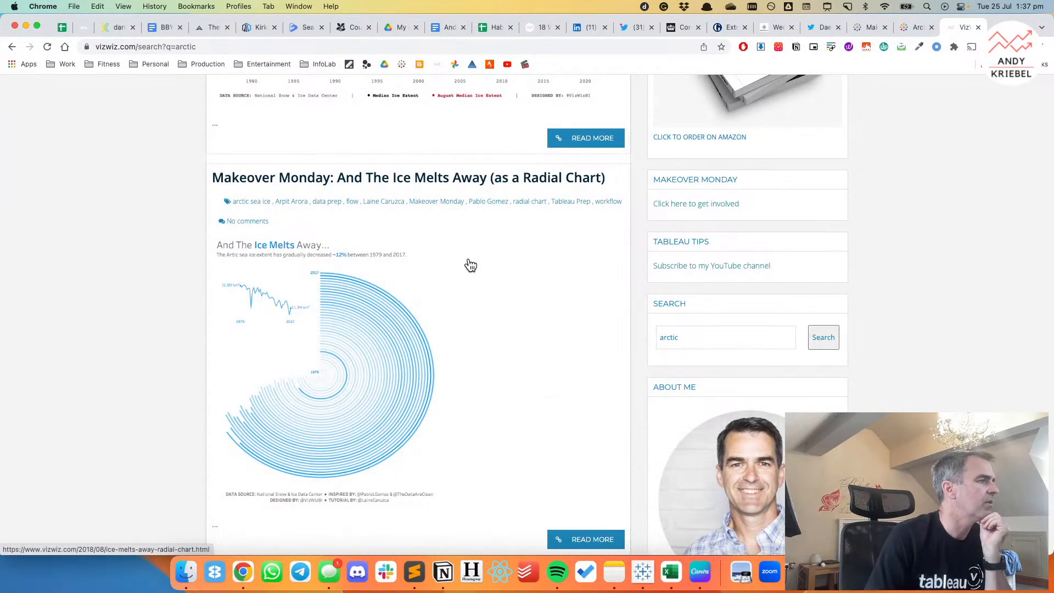
scroll(471, 265, down, 1)
scroll(470, 266, down, 1)
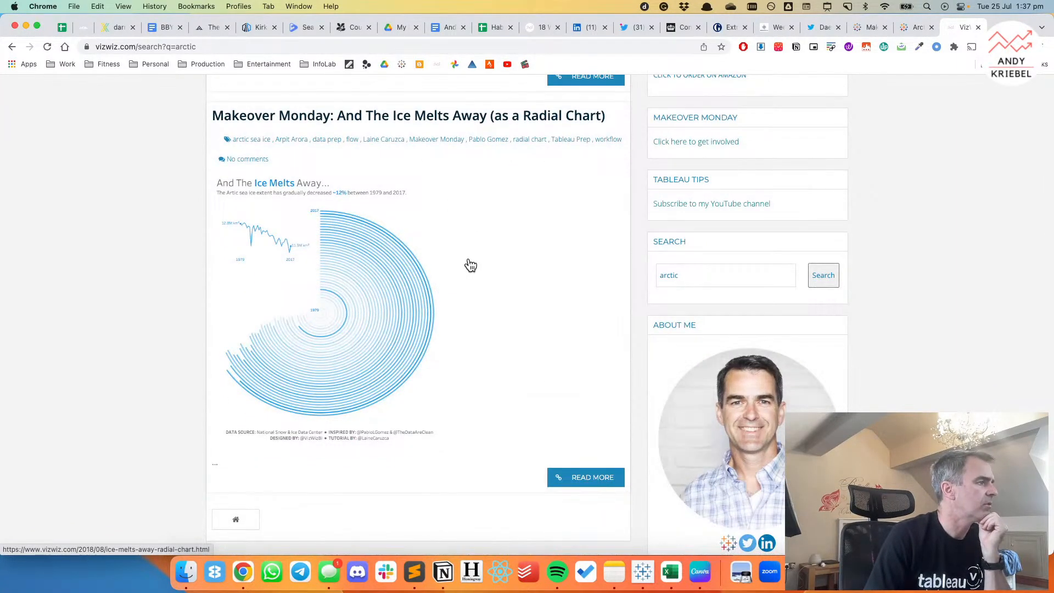
scroll(471, 265, down, 4)
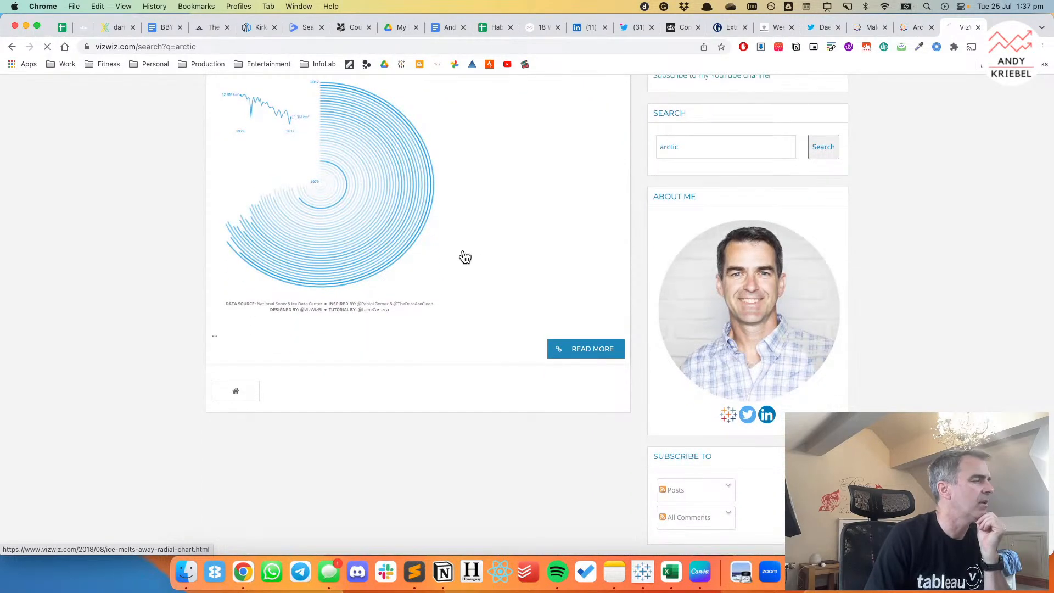
click(462, 255)
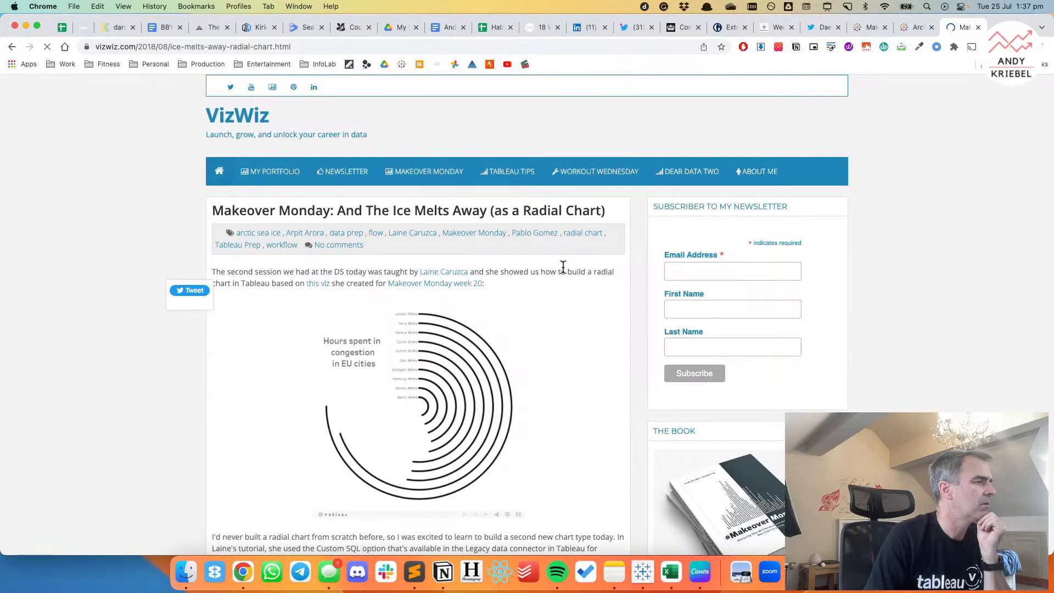
Examine the radial chart post, including its Tableau Prep flow, explanation and the finished "And The Ice Melts Away" viz.
scroll(563, 267, down, 9)
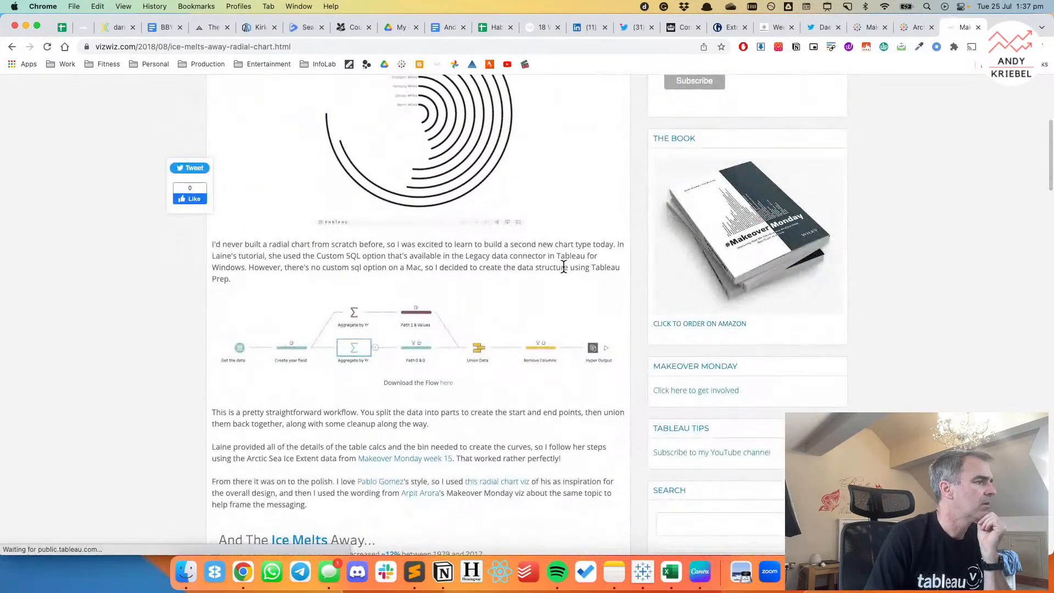
scroll(562, 265, down, 2)
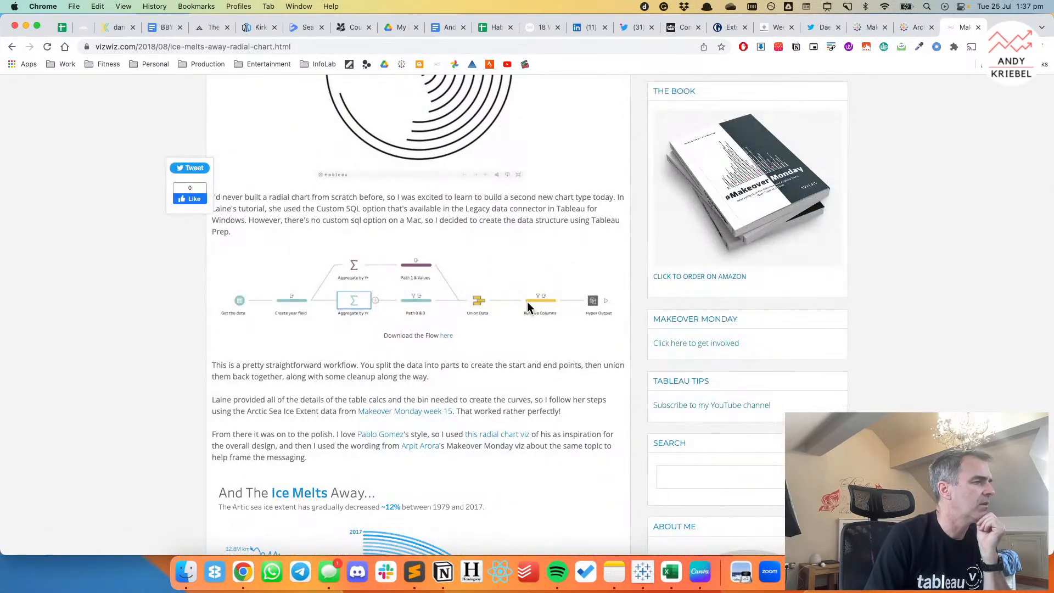
scroll(527, 302, down, 5)
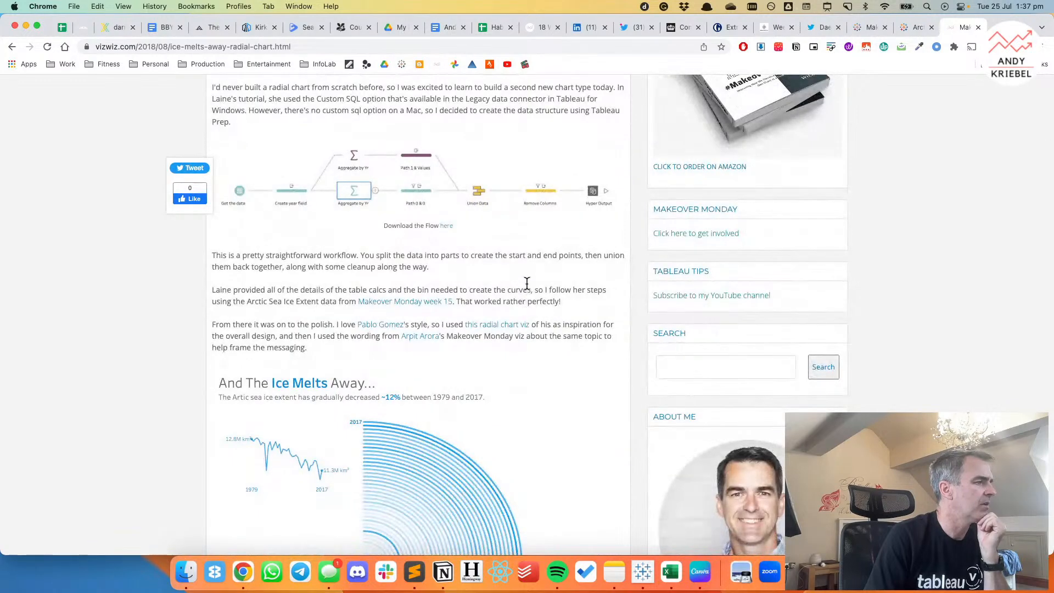
scroll(526, 282, down, 6)
mouse_move(406, 297)
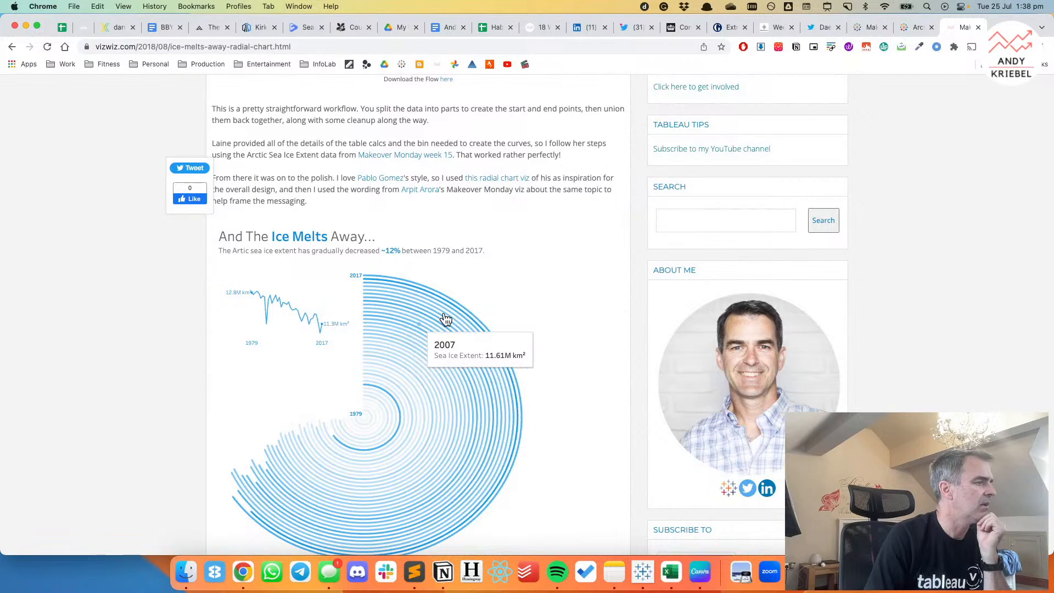
scroll(522, 295, down, 9)
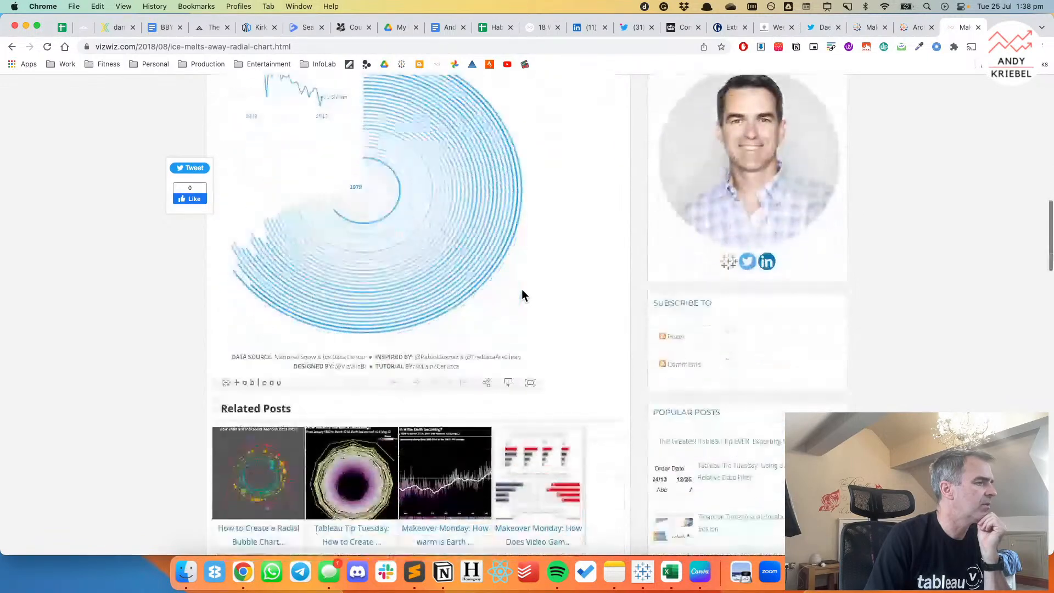
scroll(522, 289, down, 4)
scroll(522, 289, up, 17)
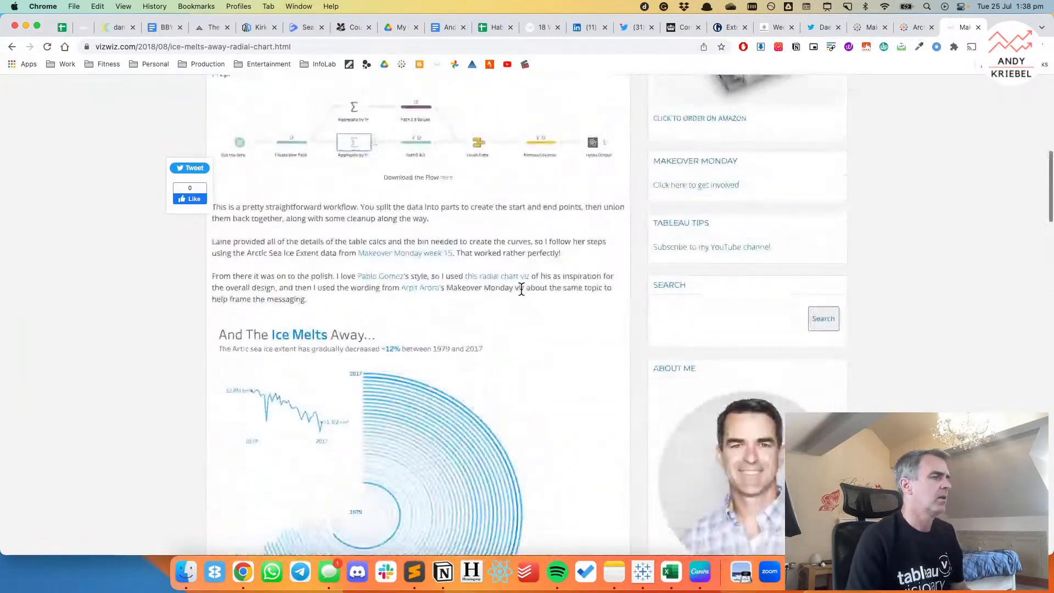
scroll(529, 251, up, 20)
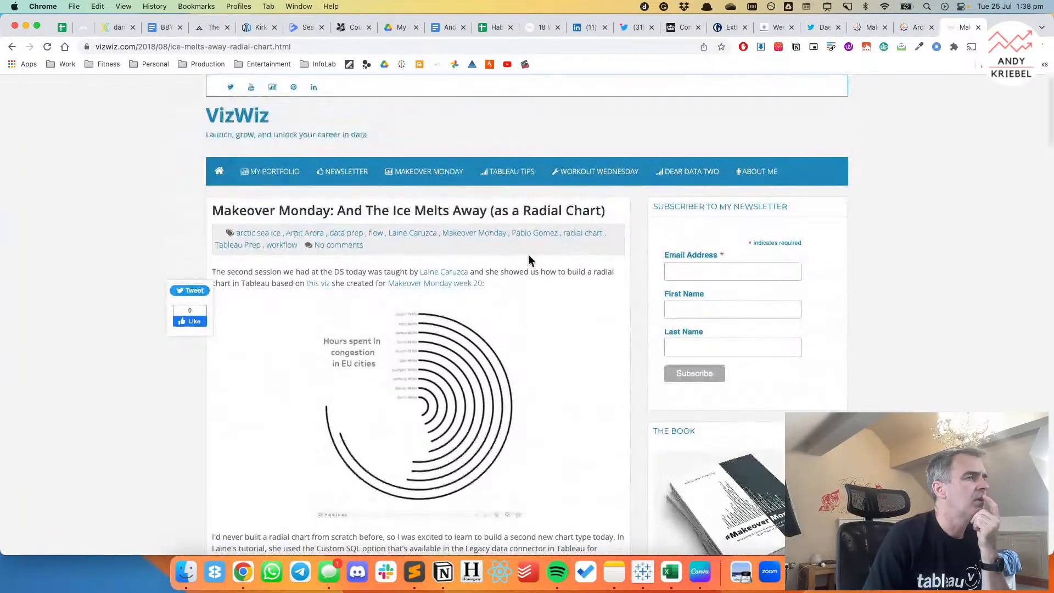
Switch back to Tableau, go to Sheet 10, and replace MONTH with Day of Year on the column axis of the small multiples.
click(644, 572)
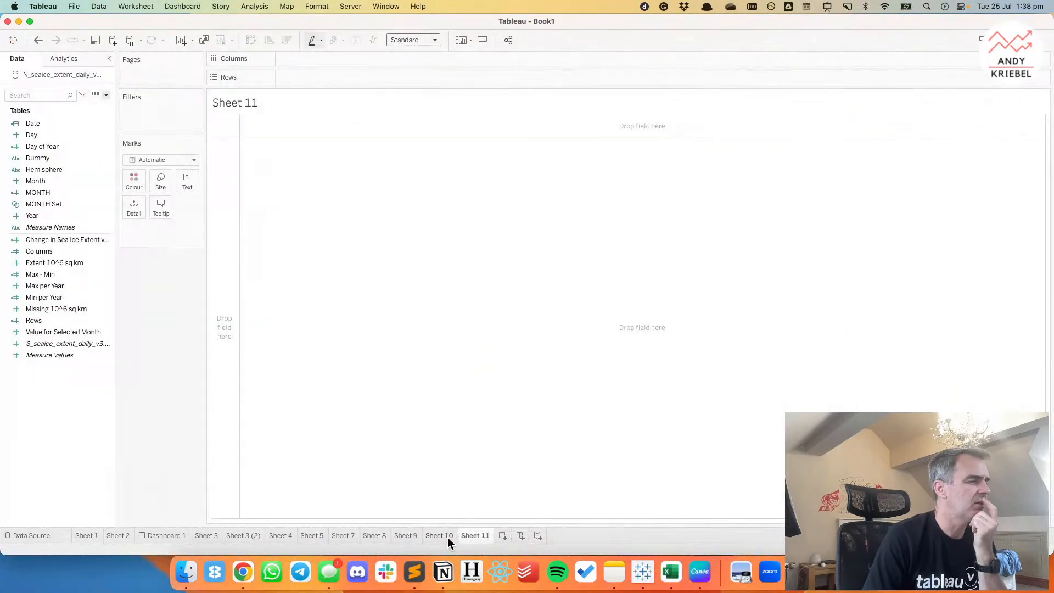
click(440, 536)
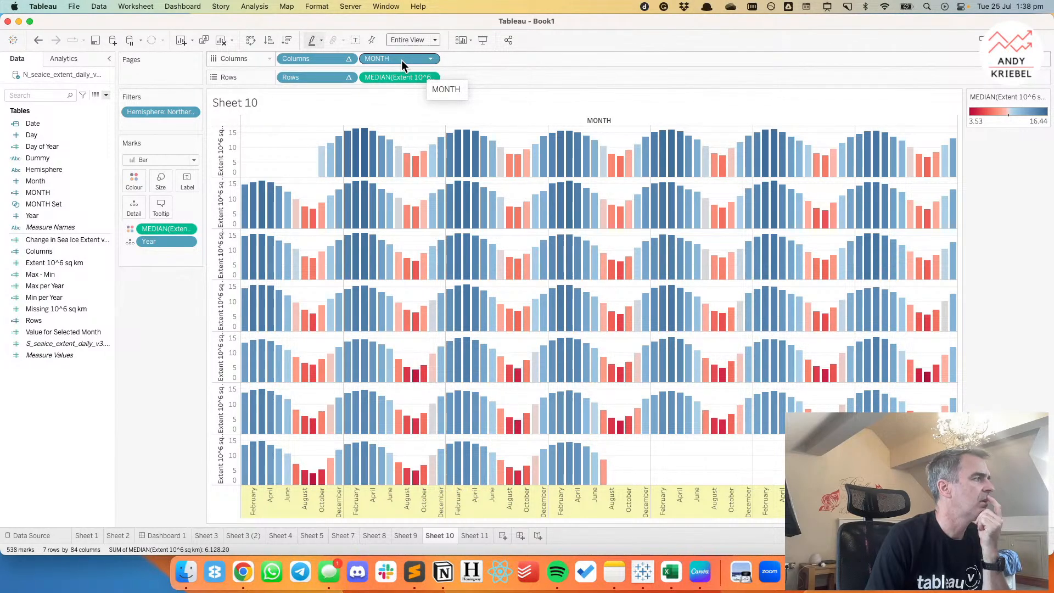
drag(55, 146, 383, 69)
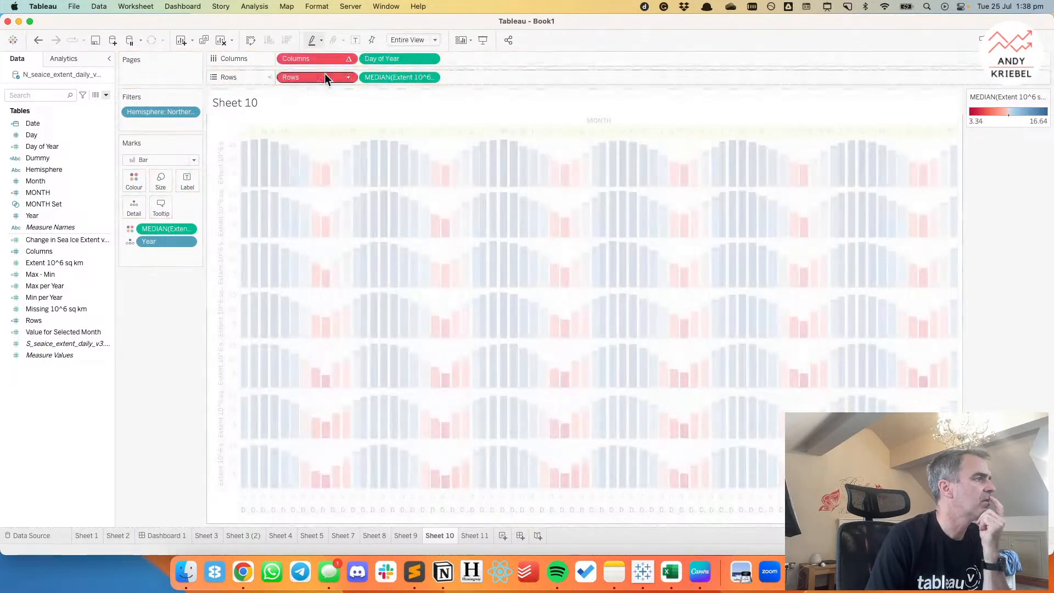
Set the Columns table calculation to compute using Year and Day of Year, at the level of Year.
click(349, 59)
click(334, 216)
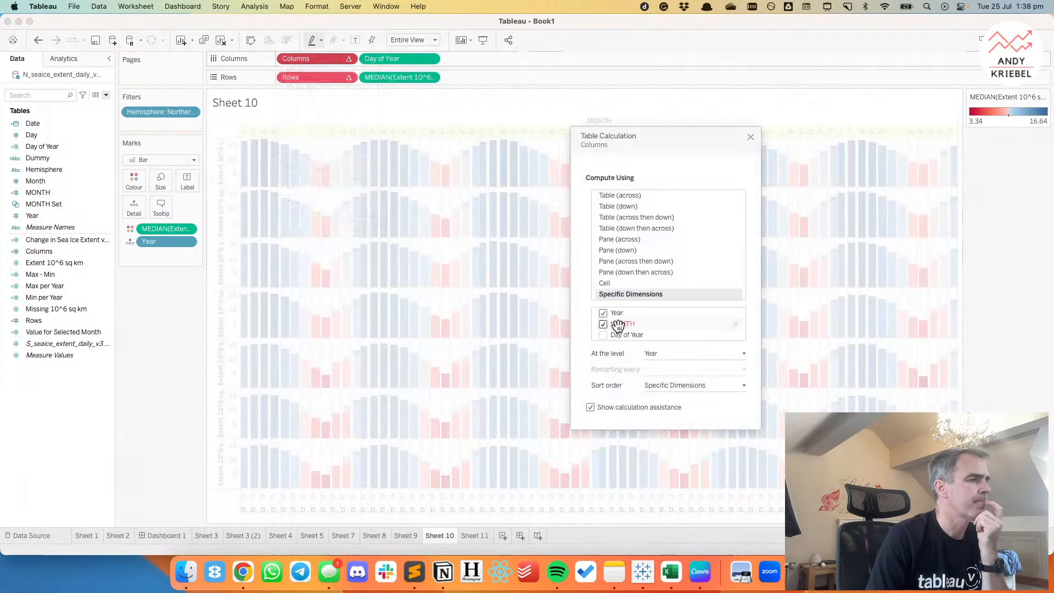
click(604, 324)
click(604, 325)
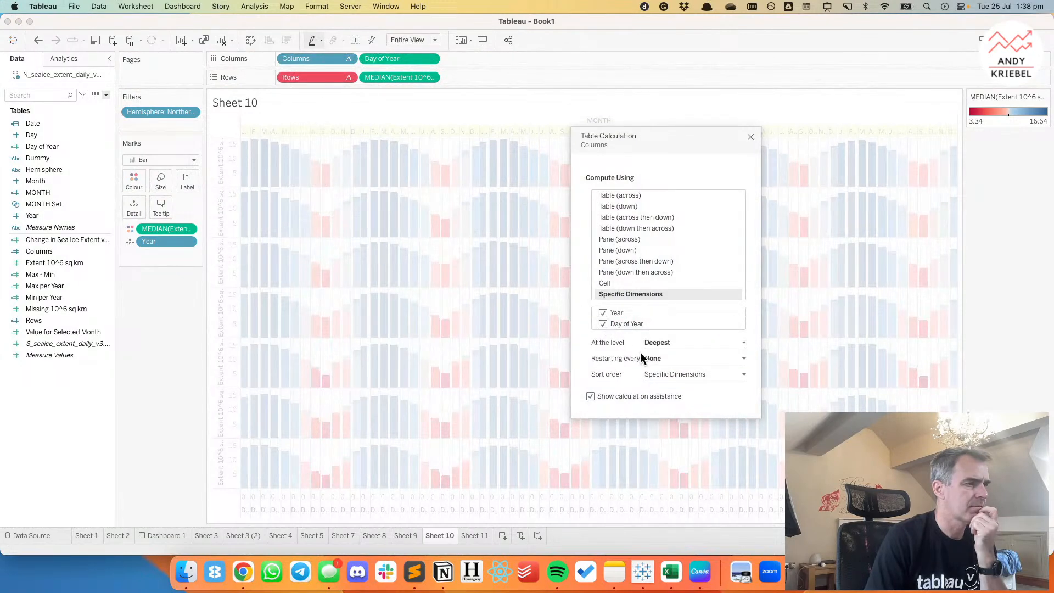
click(657, 343)
click(657, 359)
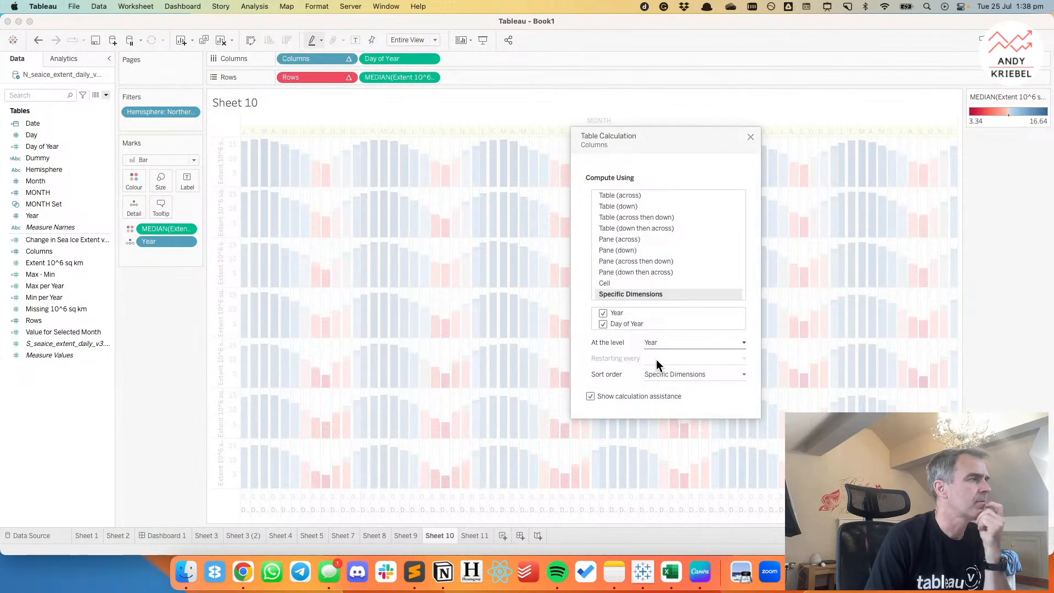
Set the Rows table calculation to compute using Year and Day of Year, at the level of Year.
click(348, 77)
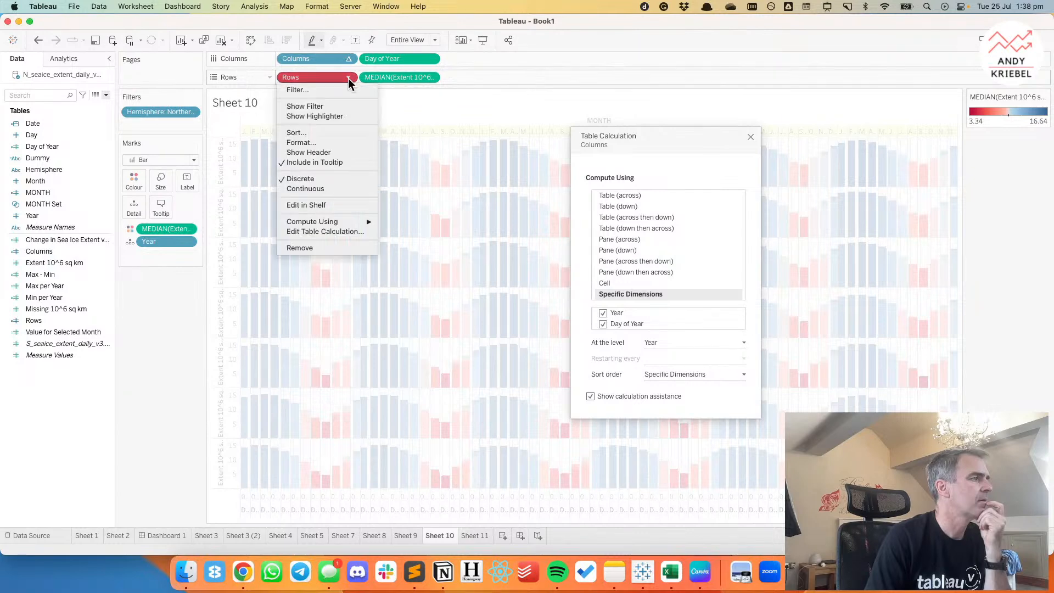
click(325, 231)
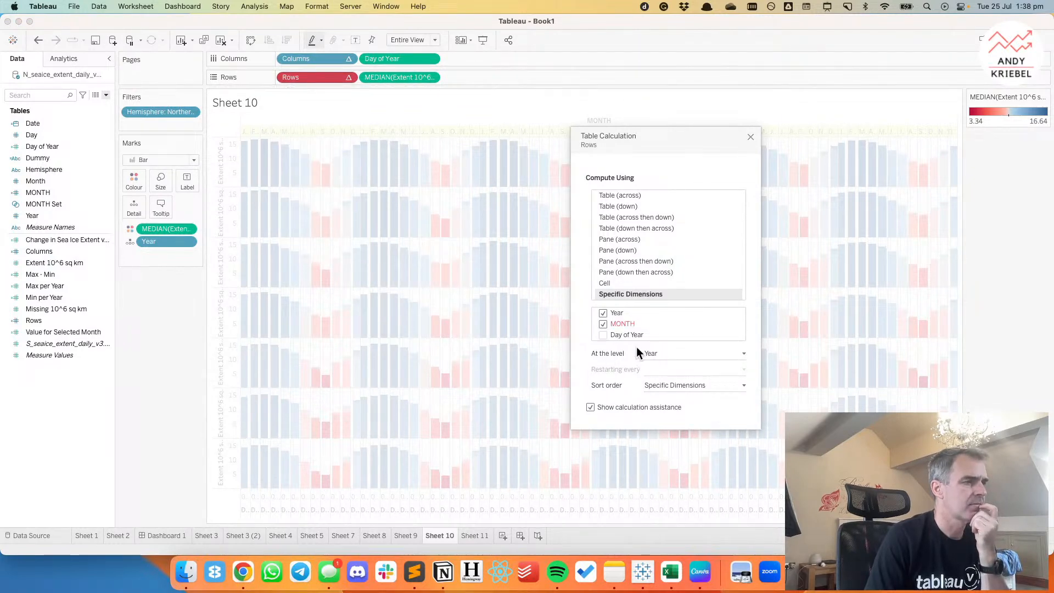
click(605, 324)
click(604, 324)
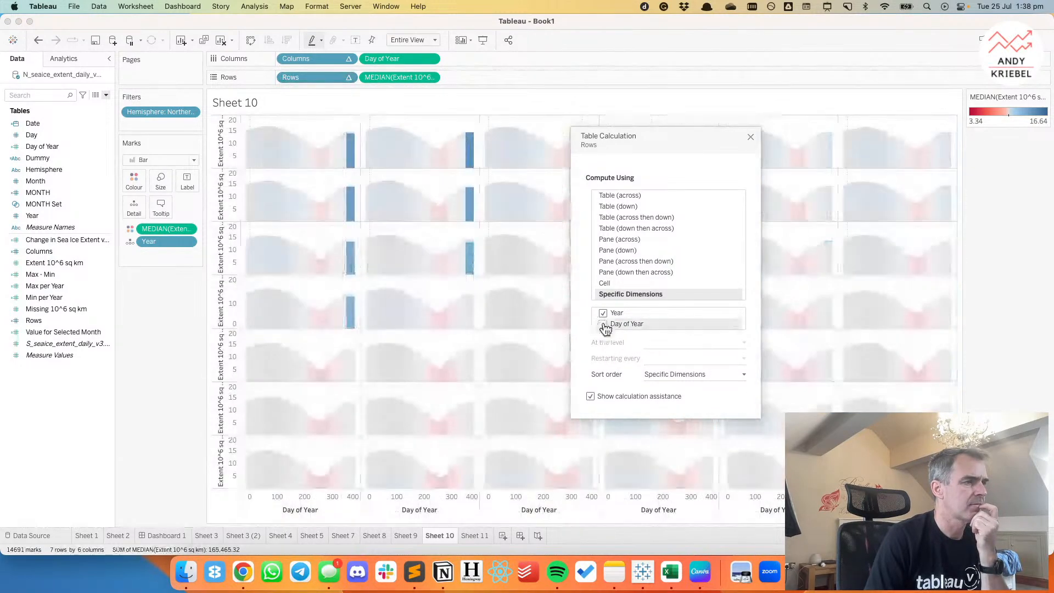
click(659, 347)
click(751, 147)
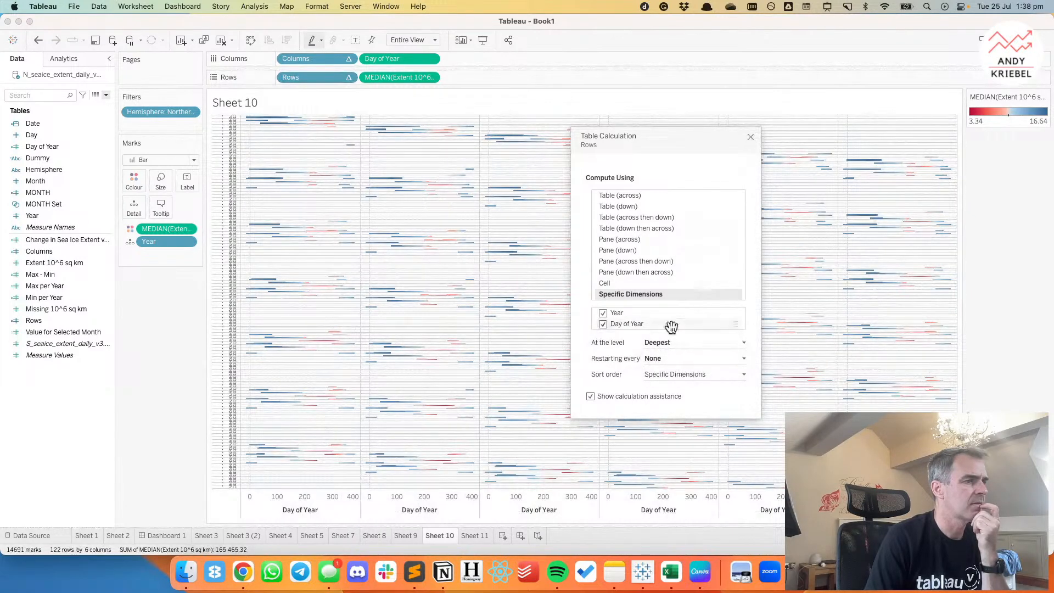
click(663, 344)
click(662, 361)
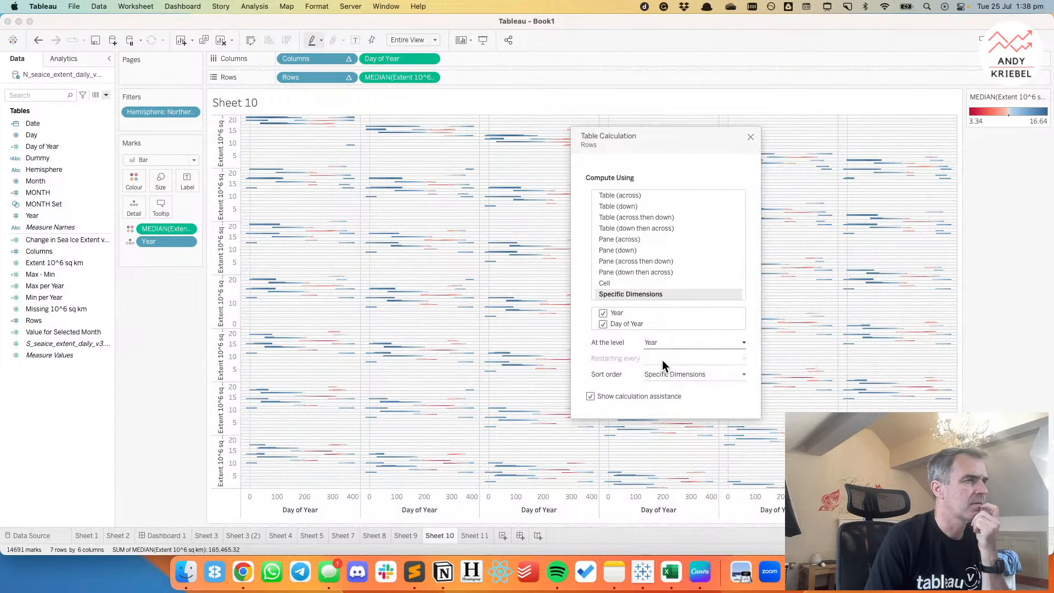
click(751, 138)
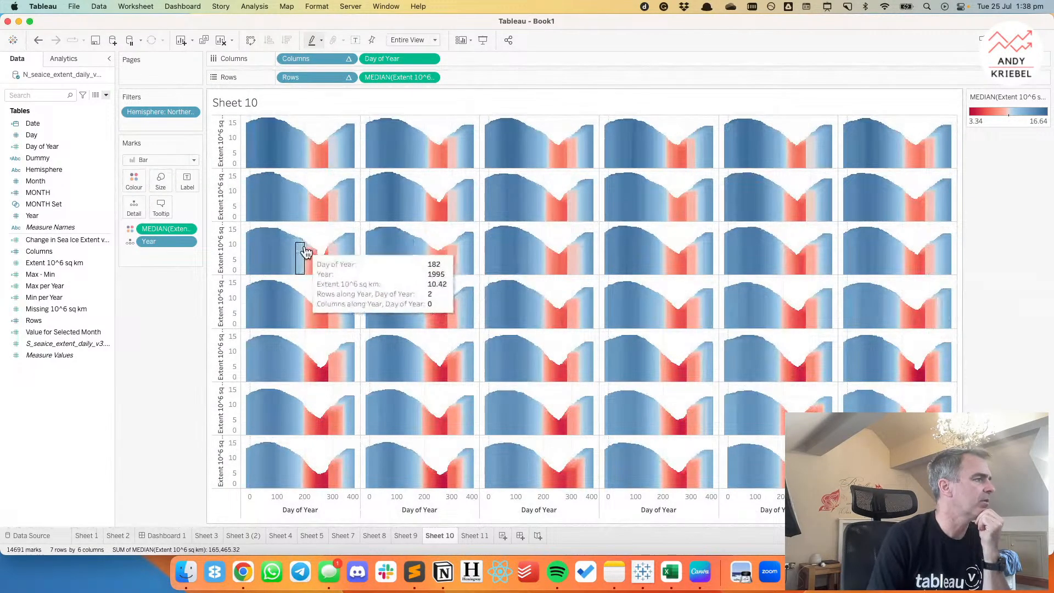
Shrink the manual bar size in the small multiples to the narrow end of its range.
click(161, 180)
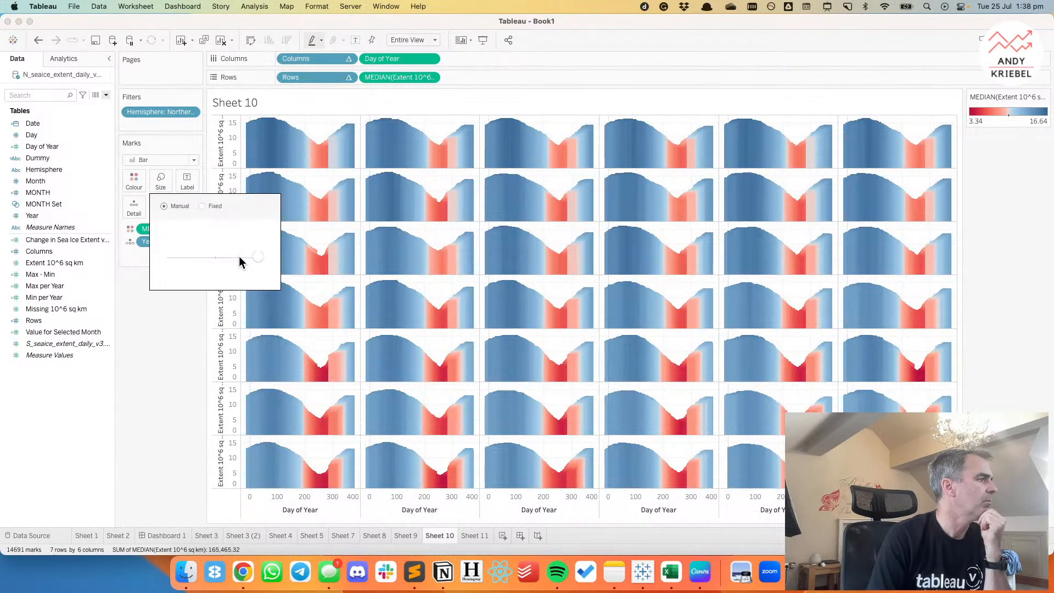
drag(262, 256, 153, 257)
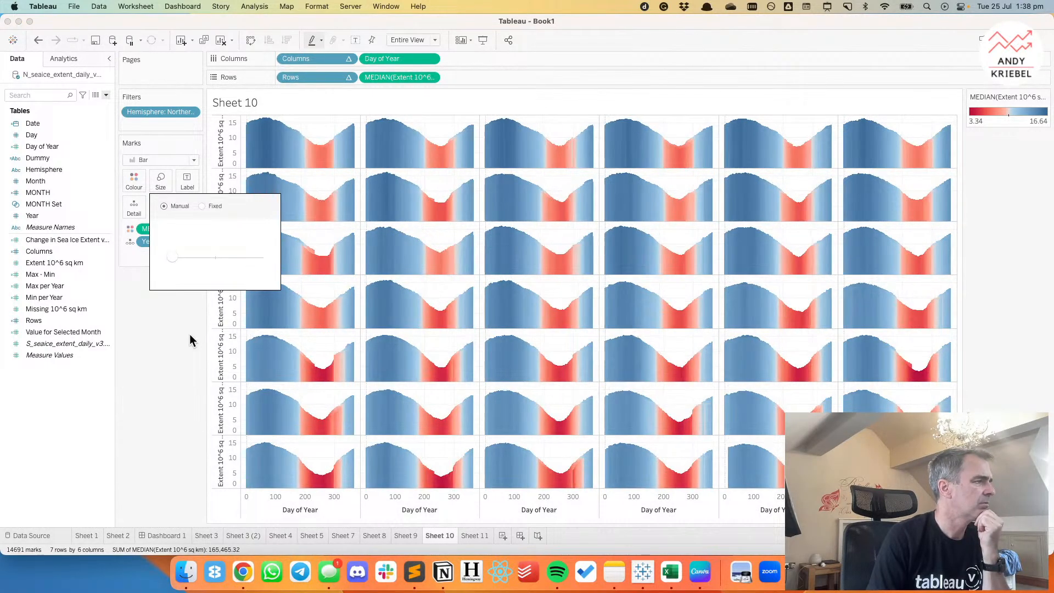
click(189, 333)
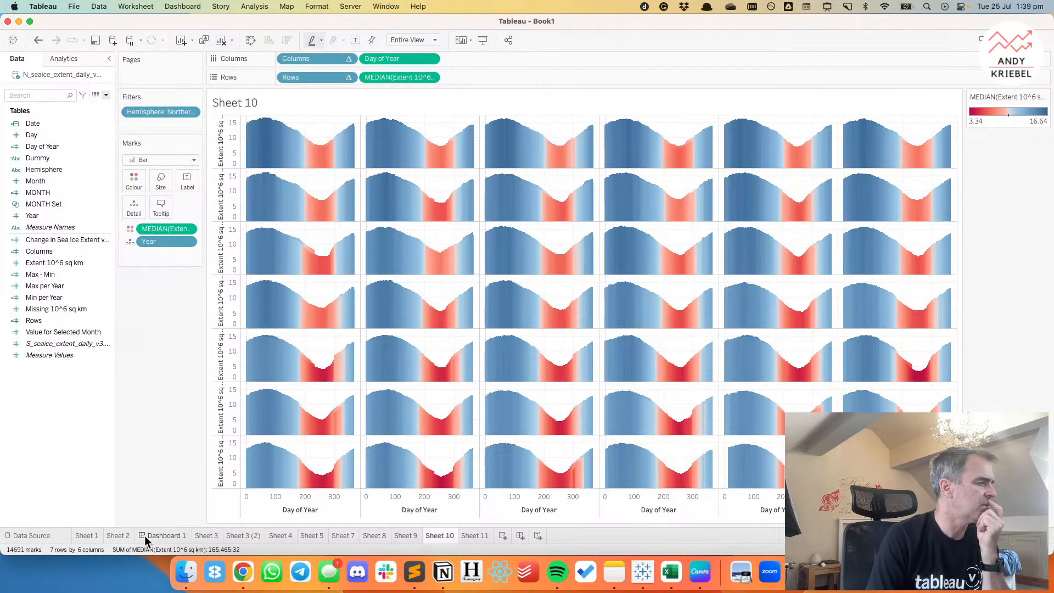
Go to Sheet 1 with the yearly hemisphere lines and duplicate it.
click(108, 535)
click(96, 535)
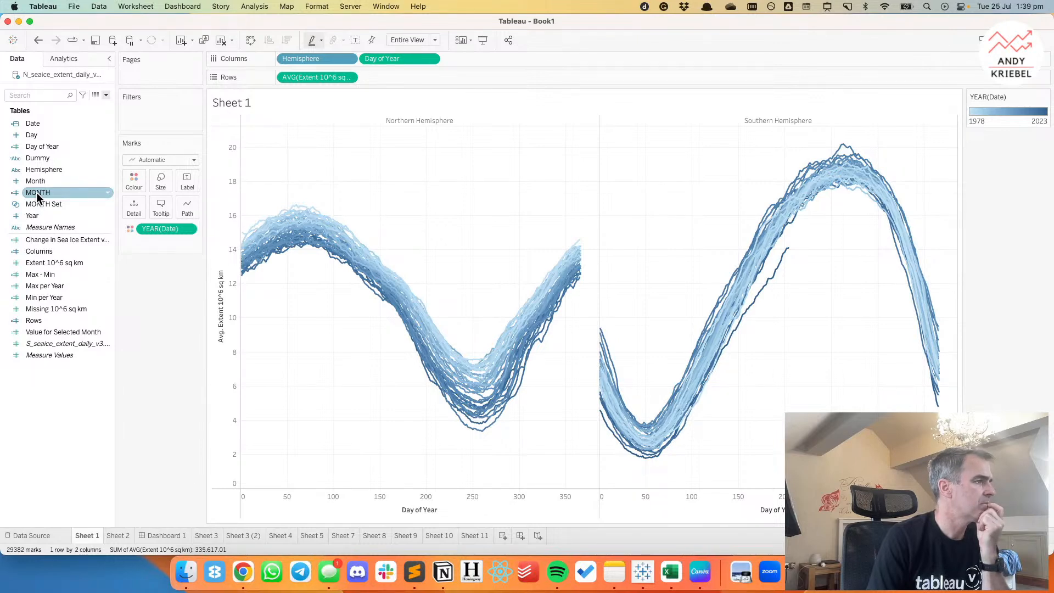
right_click(89, 535)
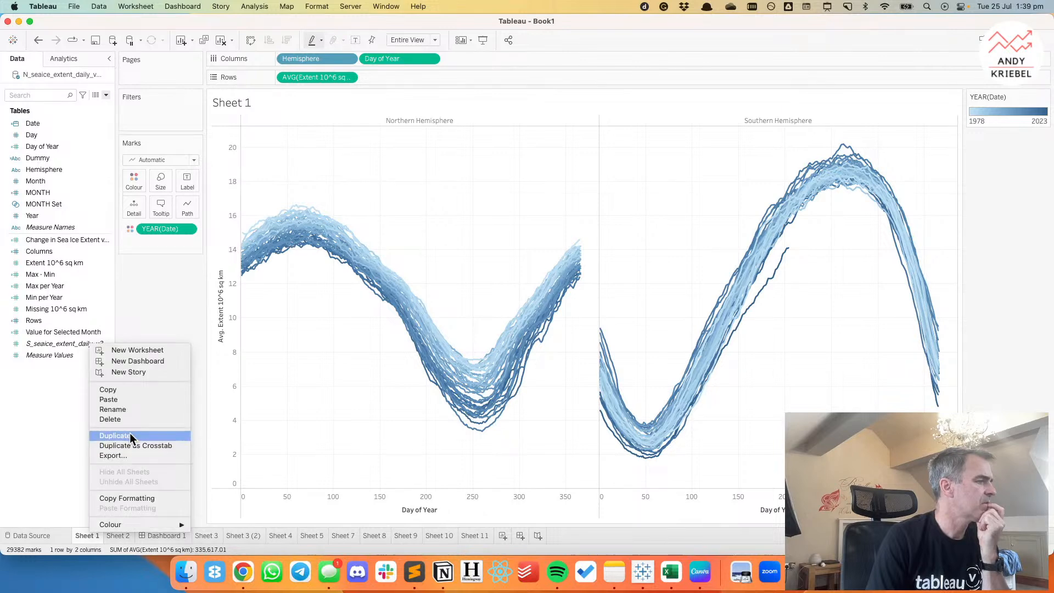
click(133, 435)
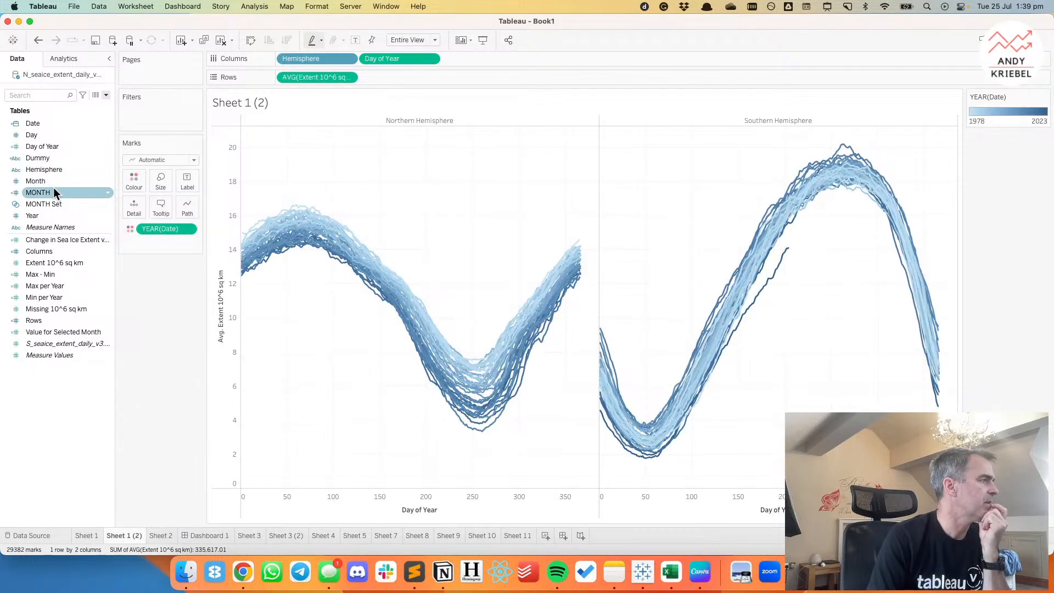
Try replacing Day of Year with a continuous MONTH axis on the columns, and undo back to the Day of Year axis.
drag(53, 190, 396, 64)
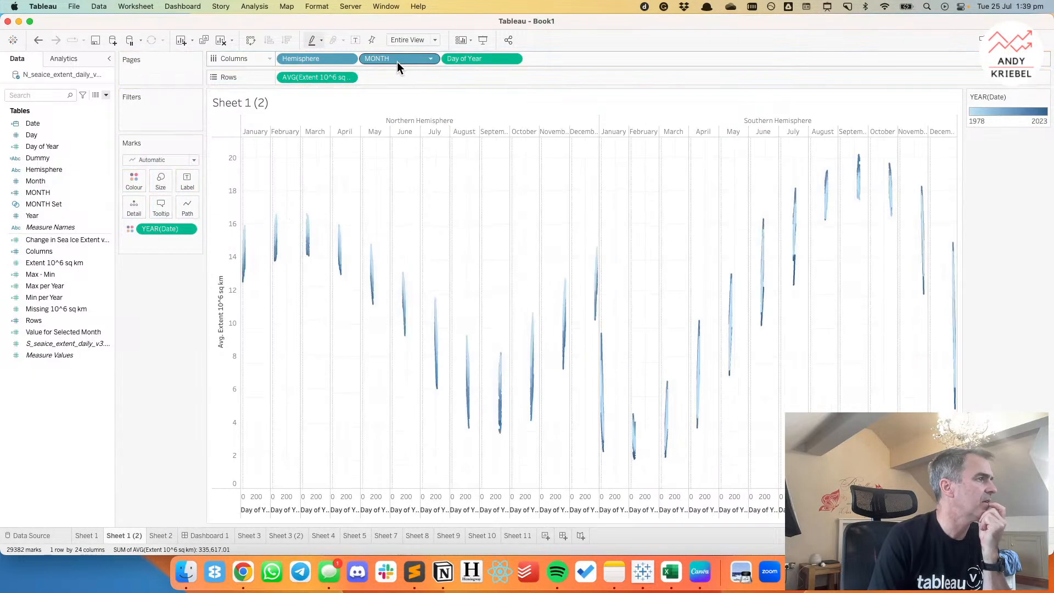
click(430, 59)
click(405, 218)
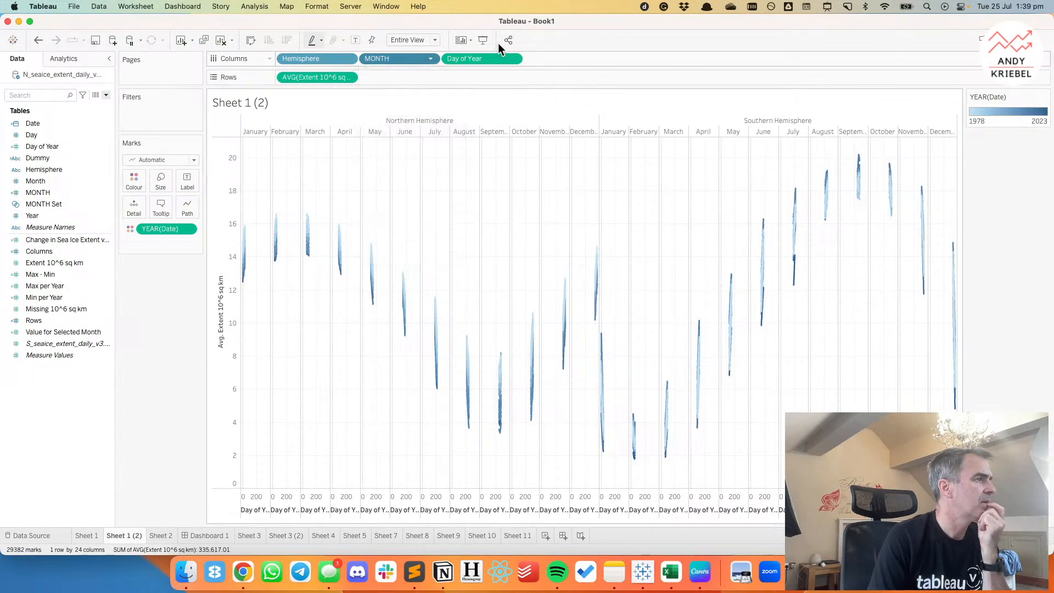
drag(480, 58, 478, 19)
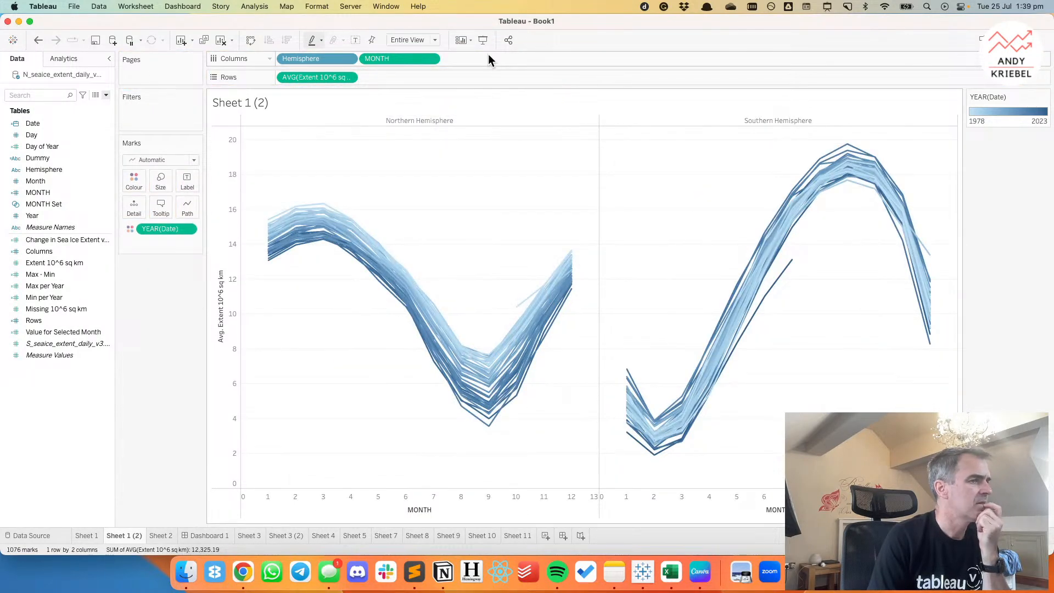
click(38, 42)
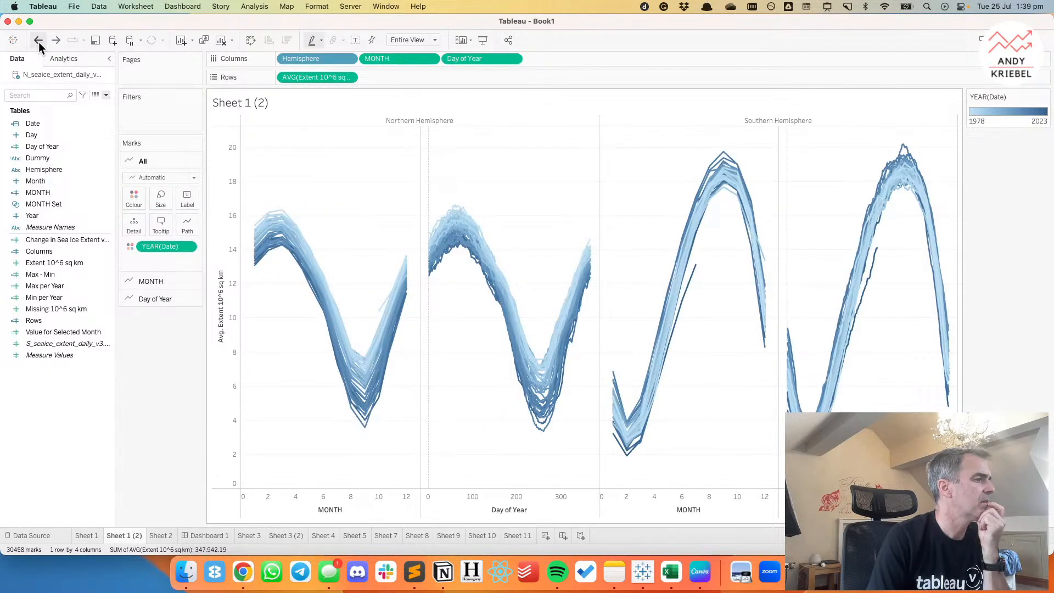
click(38, 42)
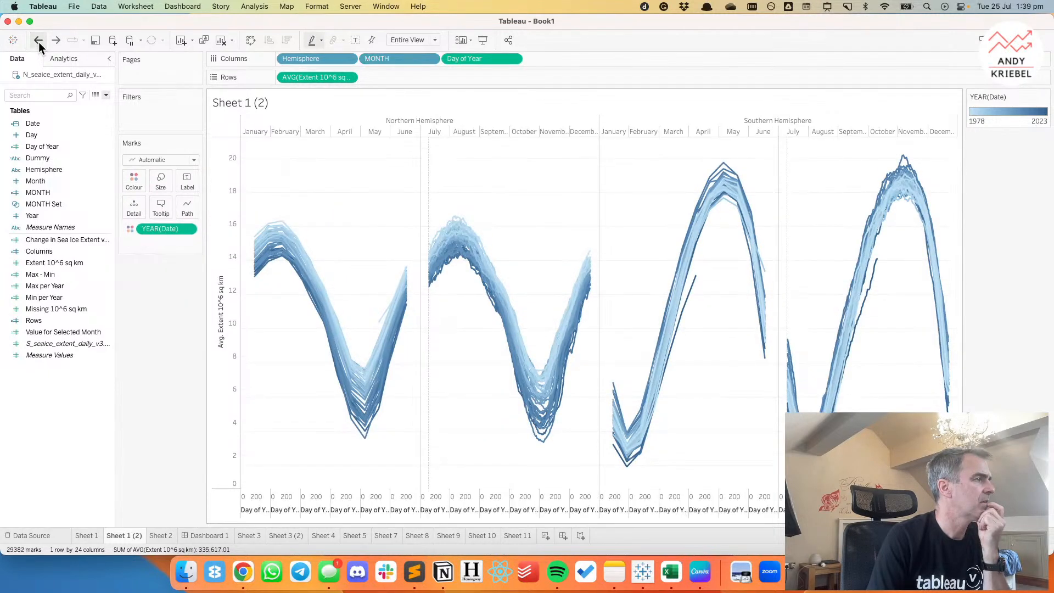
click(39, 42)
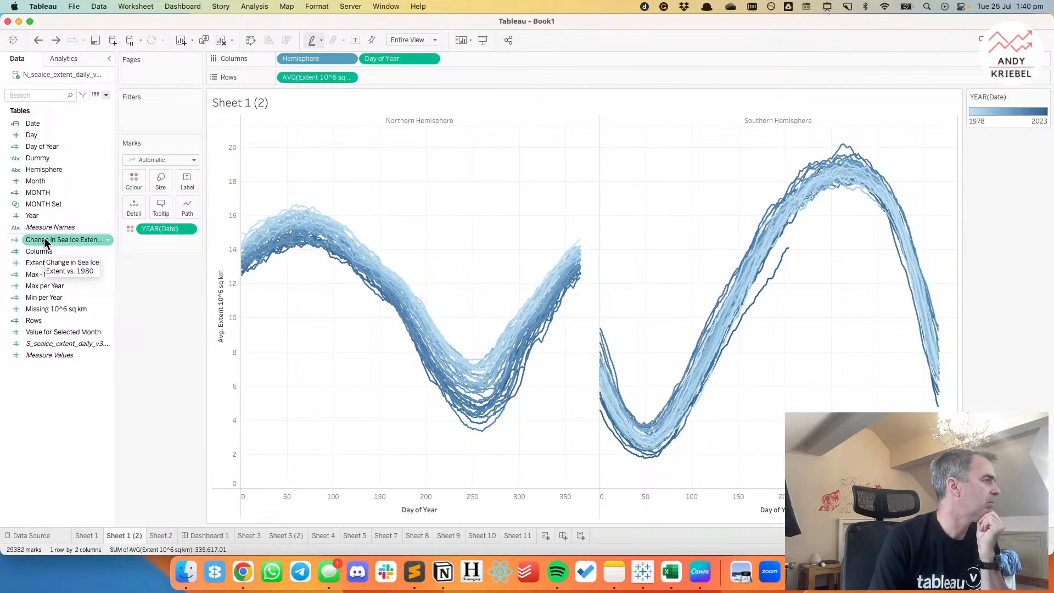
Add a second Extent 10^6 sq km measure to the rows and change the first one's aggregation to Median.
mouse_move(53, 261)
mouse_down()
mouse_move(328, 88)
mouse_move(391, 78)
mouse_move(355, 80)
mouse_up()
click(348, 77)
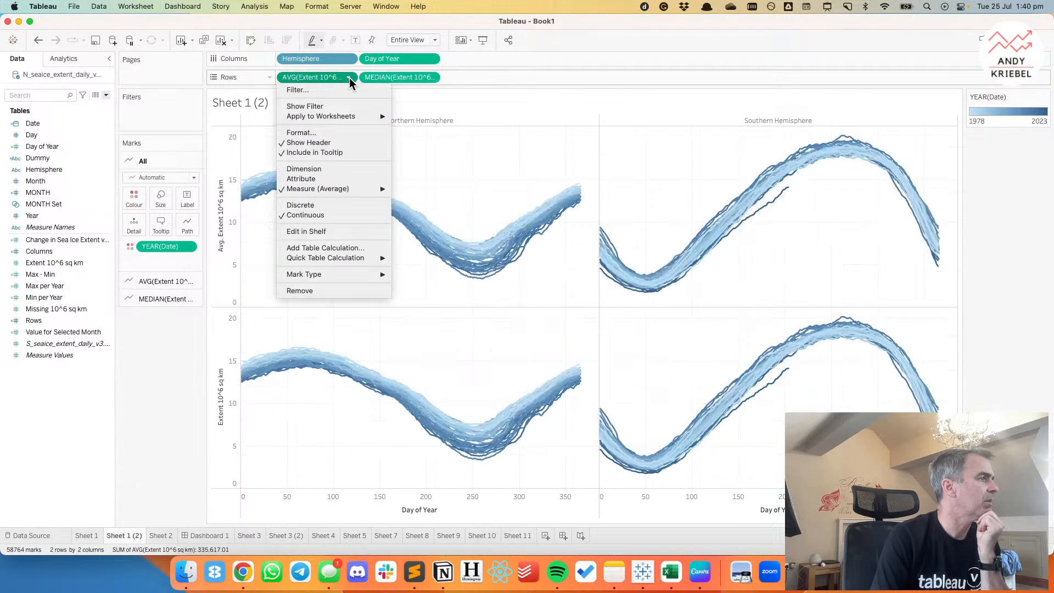
mouse_move(363, 191)
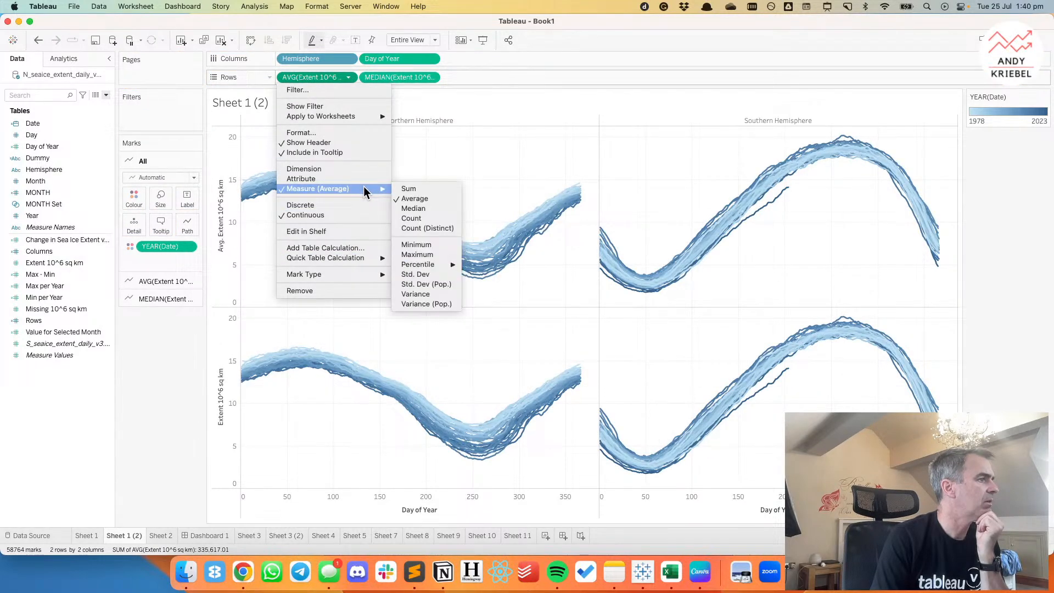
click(427, 213)
Remove YEAR(Date) from the second median measure's marks and colour its line black.
click(378, 77)
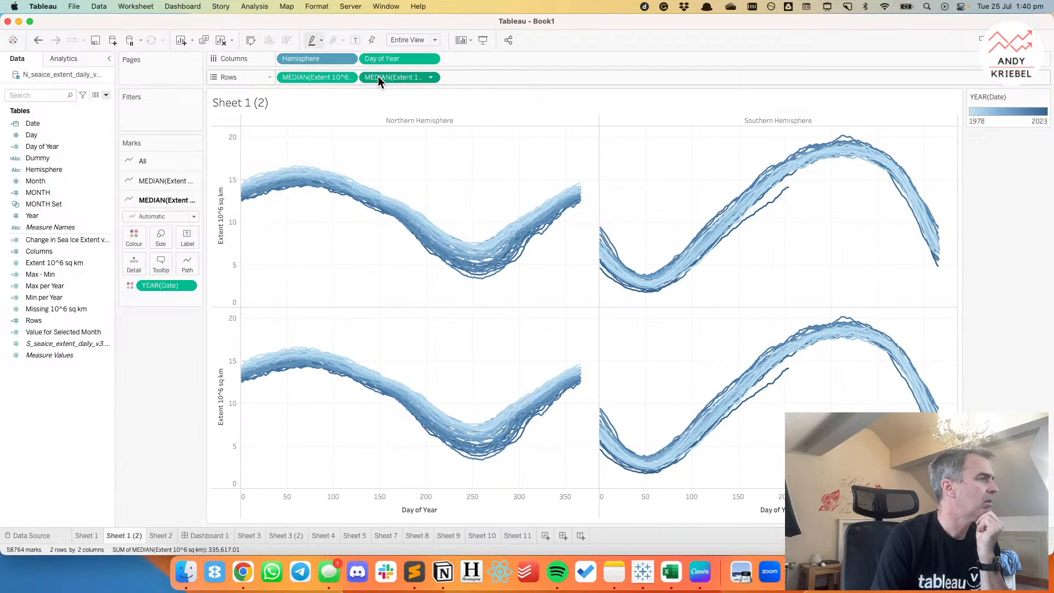
drag(160, 285, 144, 330)
click(134, 235)
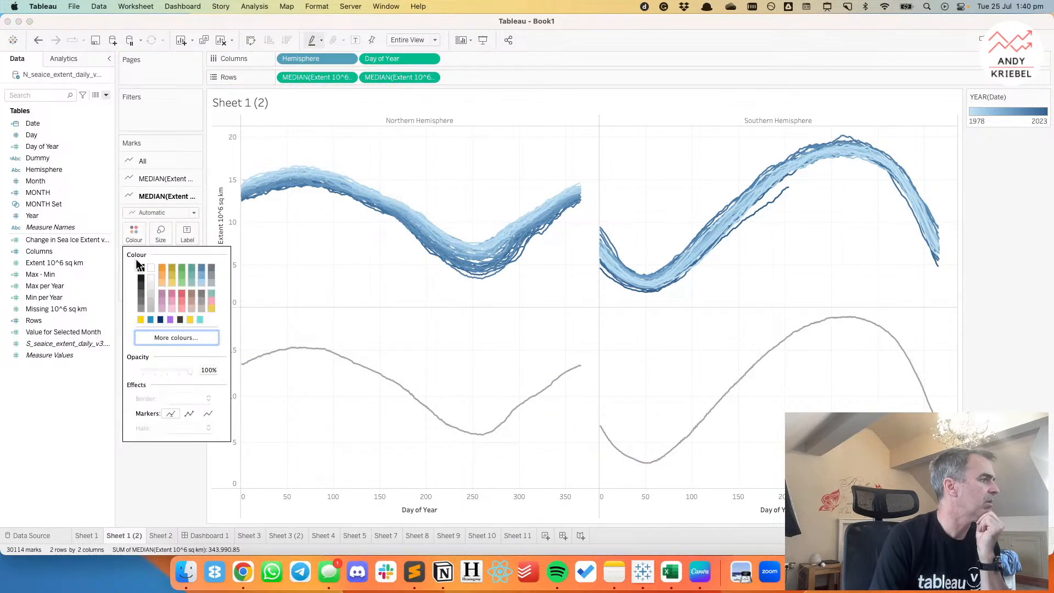
click(140, 267)
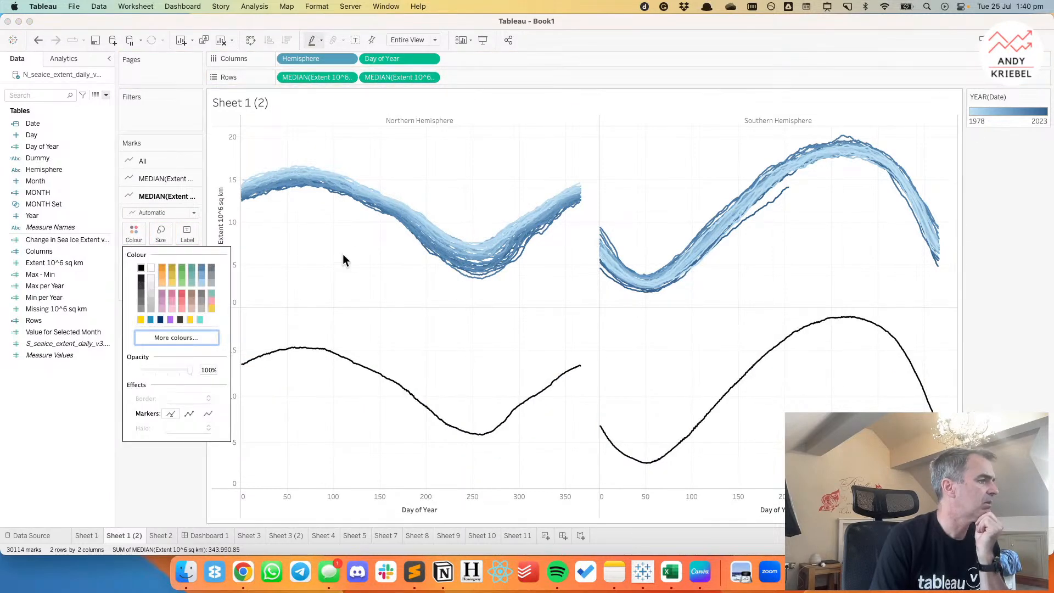
Combine the two median measures on a synchronised dual axis, keeping the black median line in front of the yearly lines.
click(432, 77)
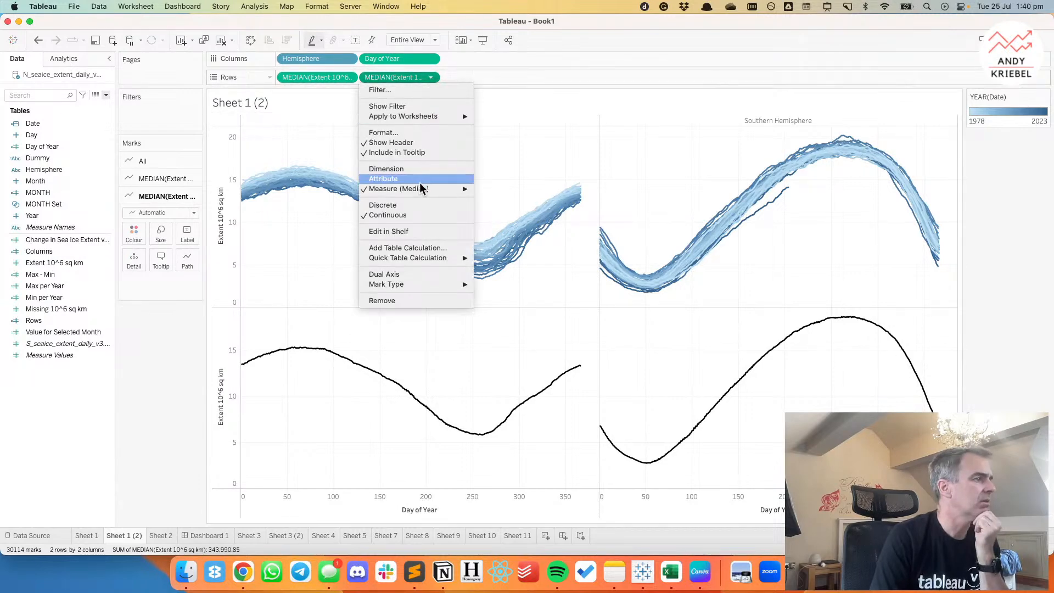
click(407, 274)
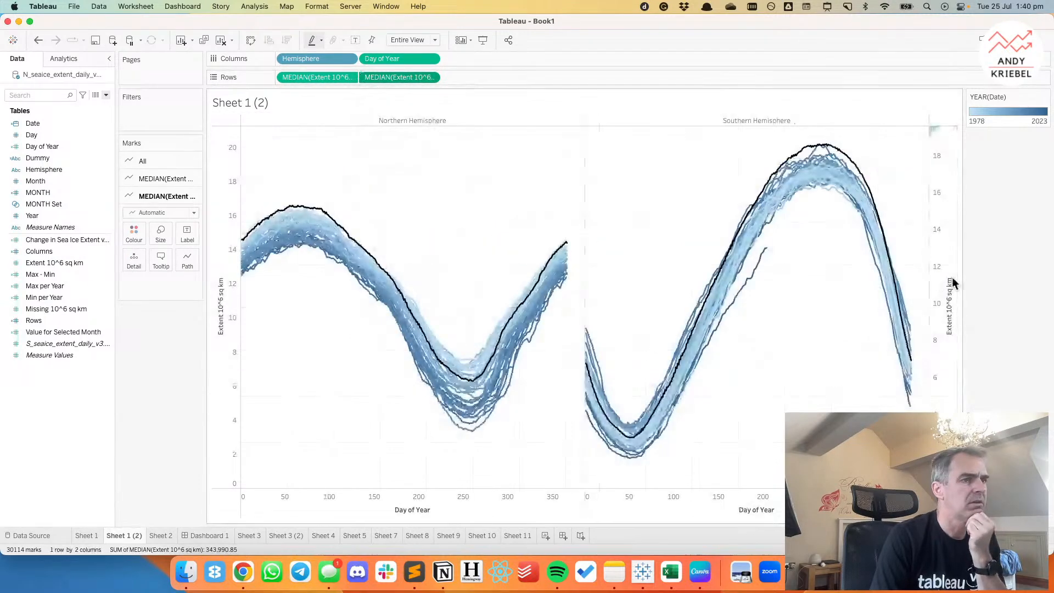
right_click(947, 280)
click(965, 344)
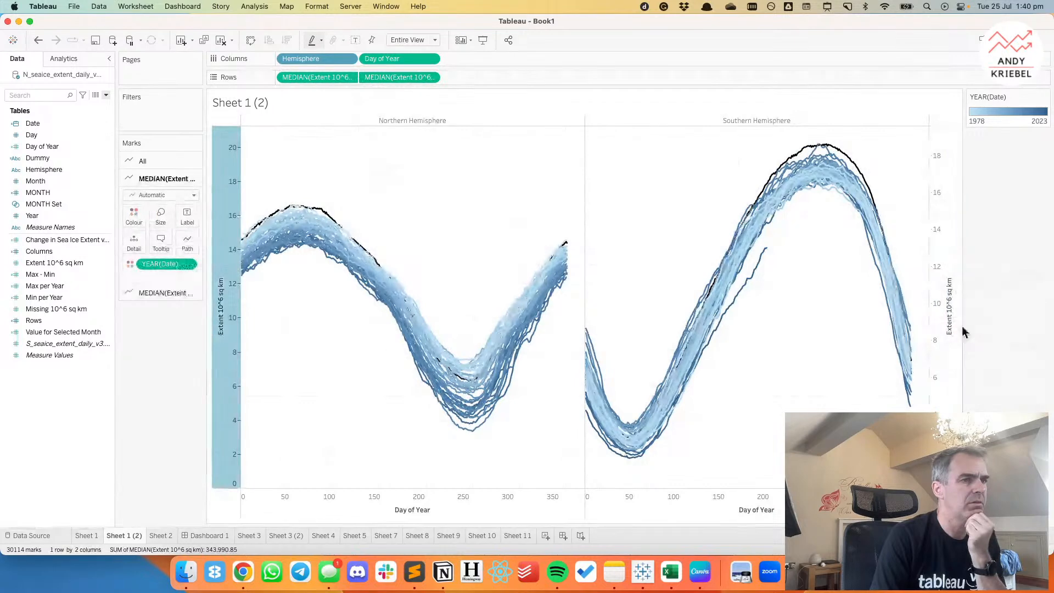
right_click(938, 283)
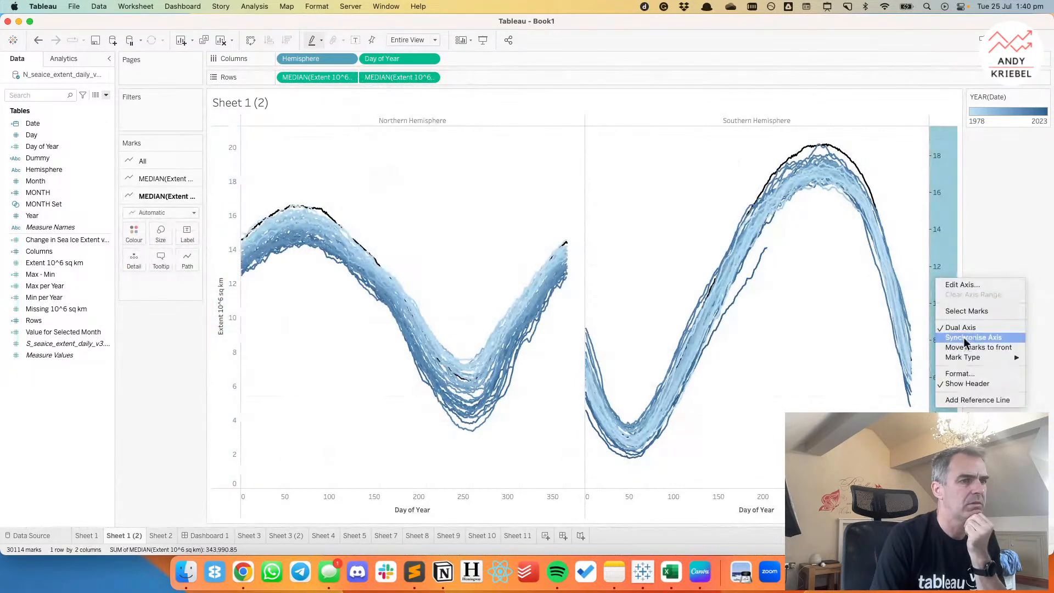
click(965, 348)
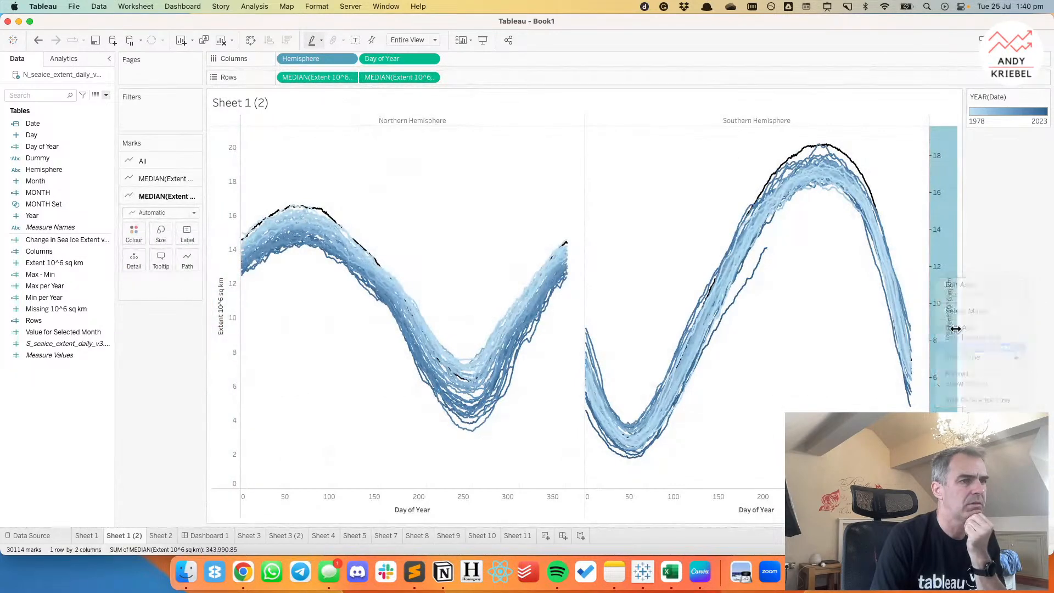
right_click(939, 270)
click(956, 325)
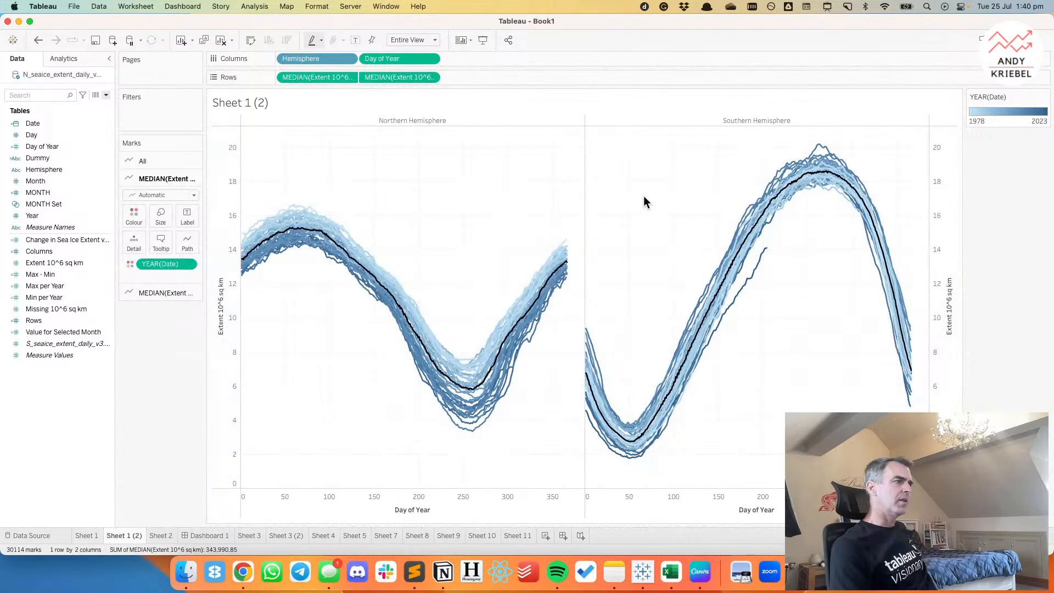
Move YEAR(Date) from Colour to Detail for the yearly lines, and try colouring them by MONTH Set, undoing only that colouring.
drag(153, 264, 134, 243)
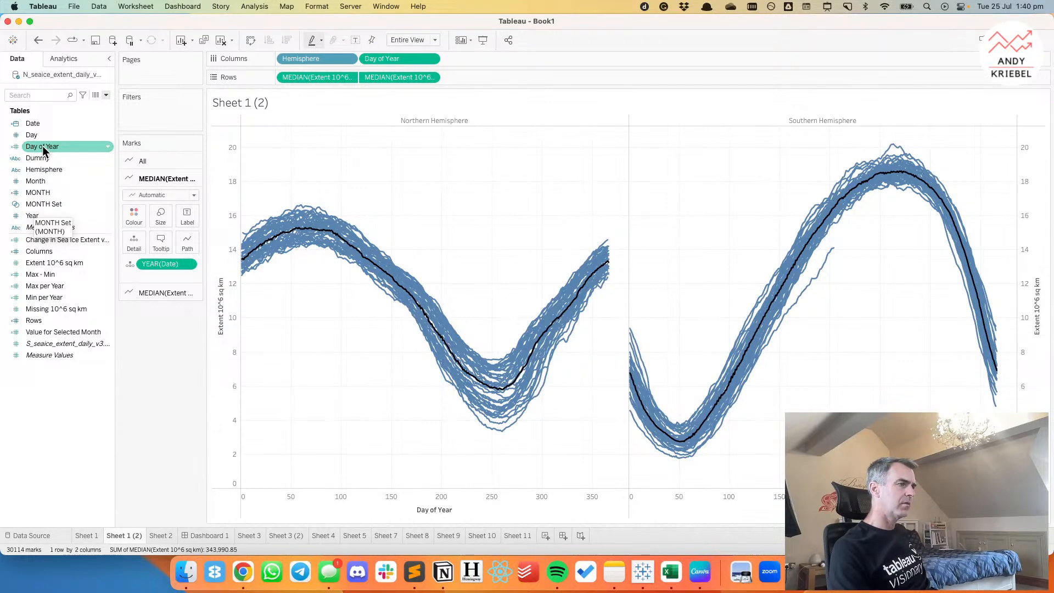
drag(44, 204, 130, 215)
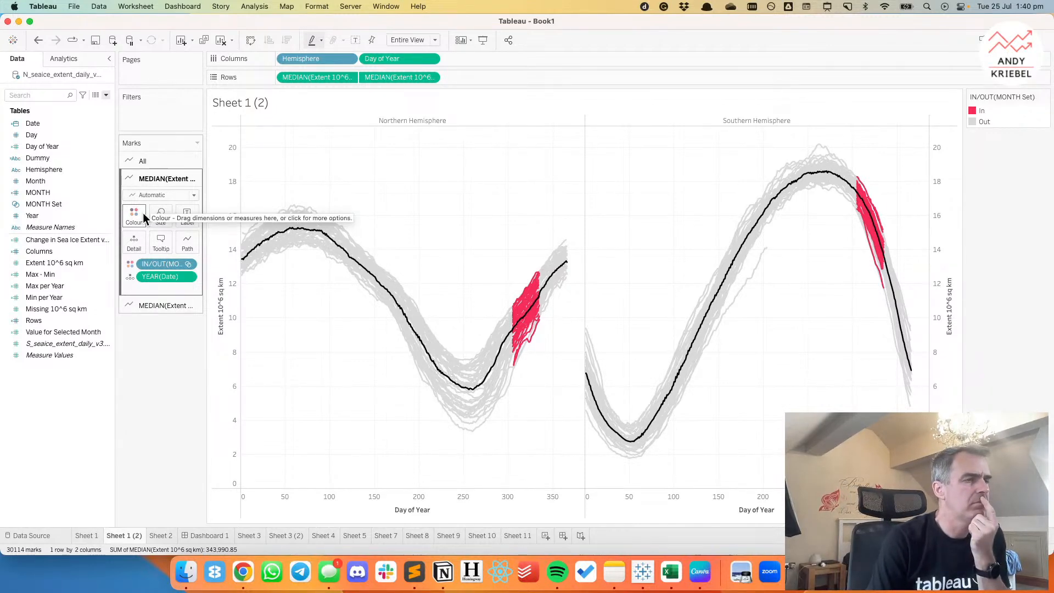
click(38, 40)
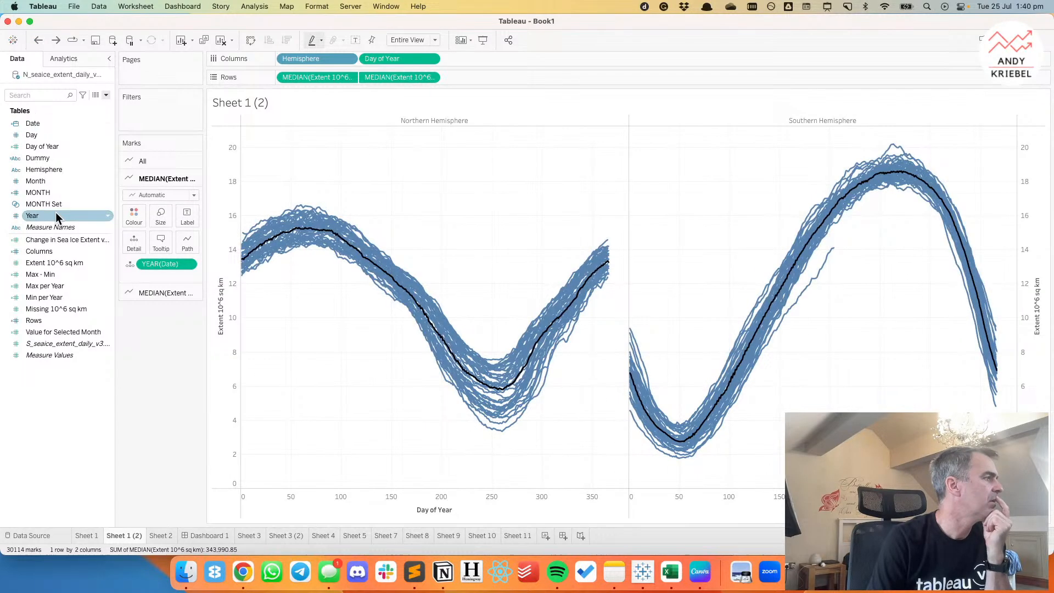
Create a set named Year Set from the Year field, with 1985 as its only member.
right_click(48, 219)
mouse_move(82, 296)
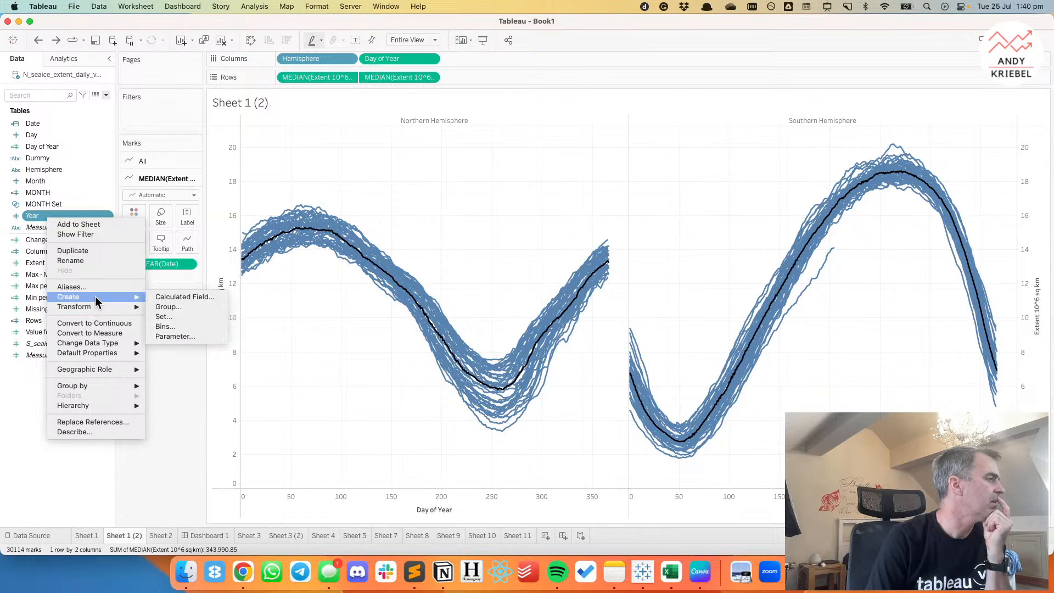
click(175, 319)
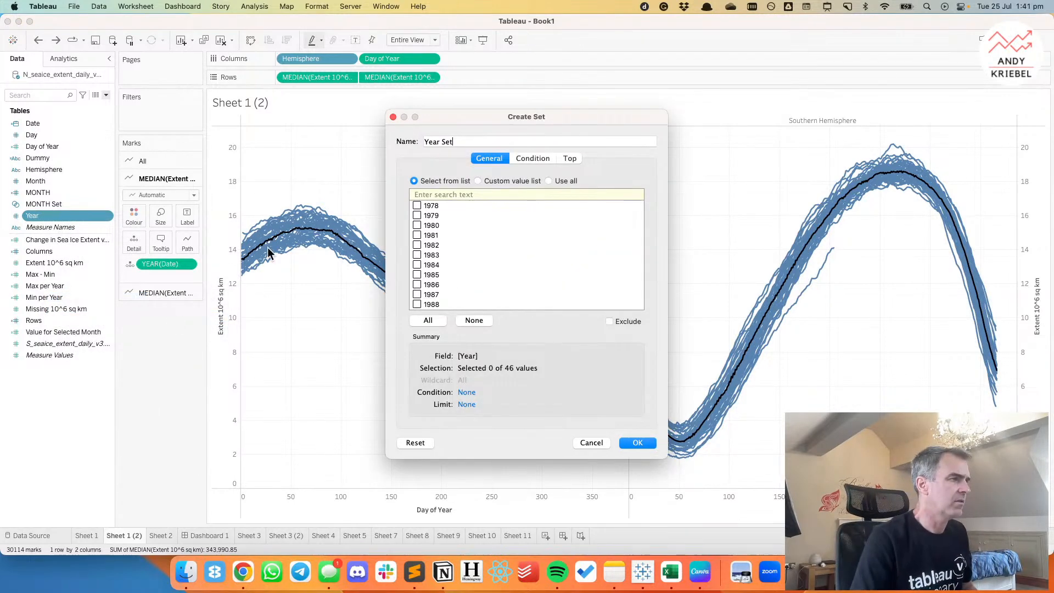
click(417, 275)
click(638, 443)
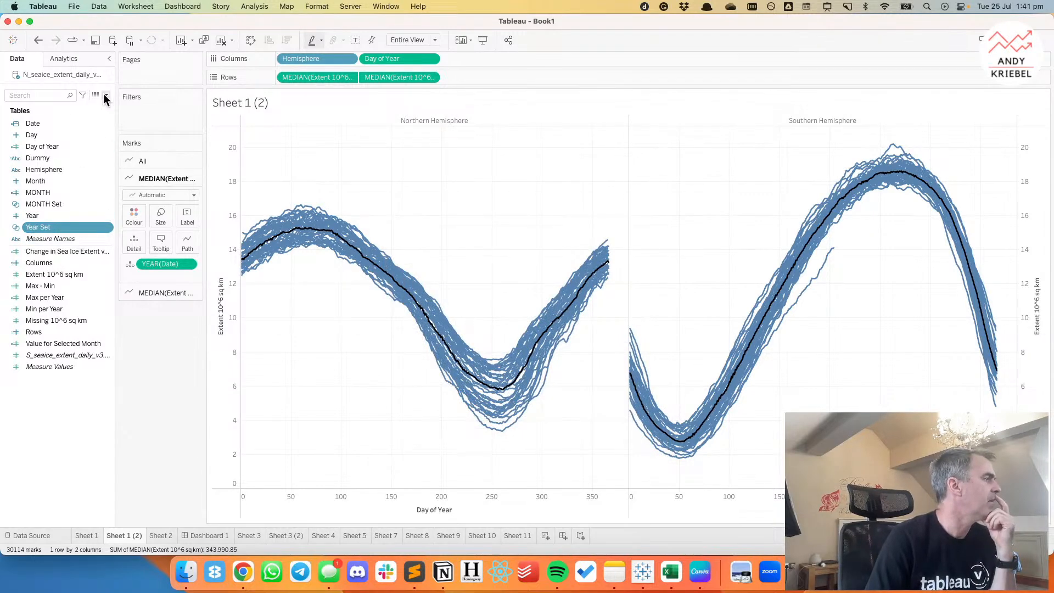
right_click(44, 206)
click(40, 189)
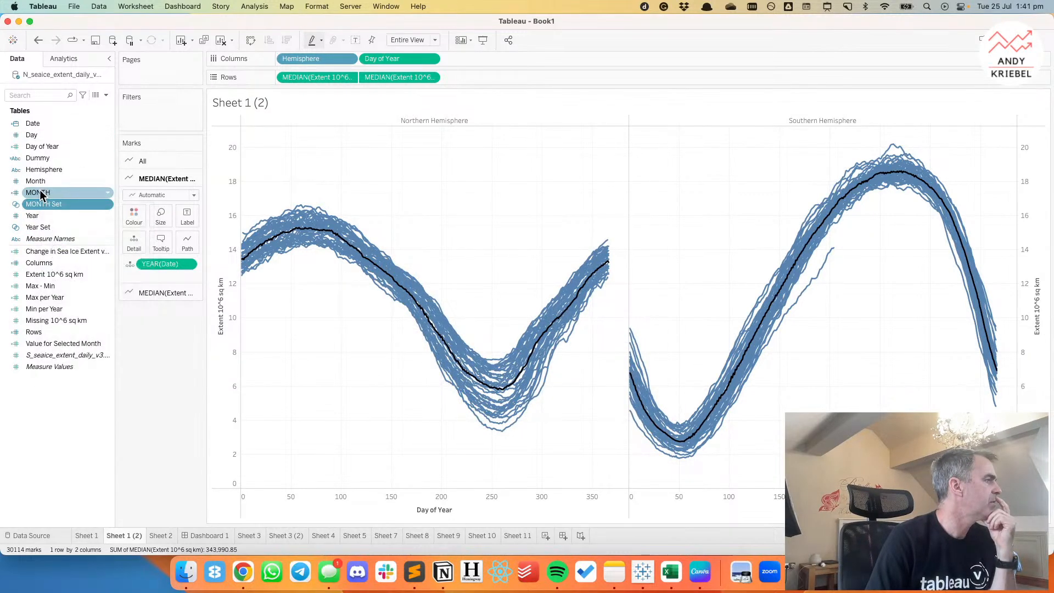
right_click(39, 189)
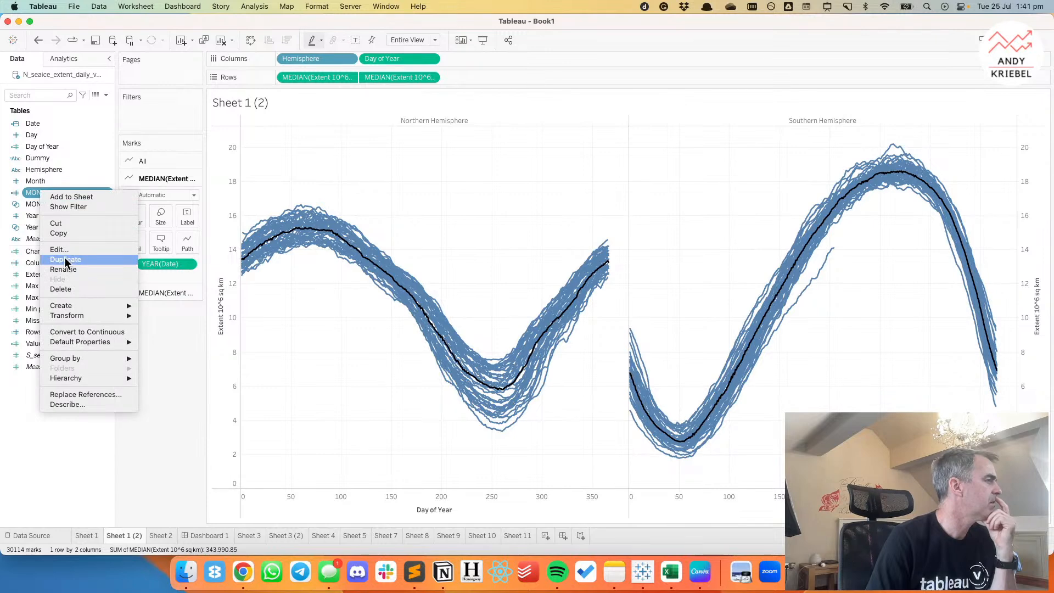
click(64, 258)
right_click(63, 205)
click(80, 268)
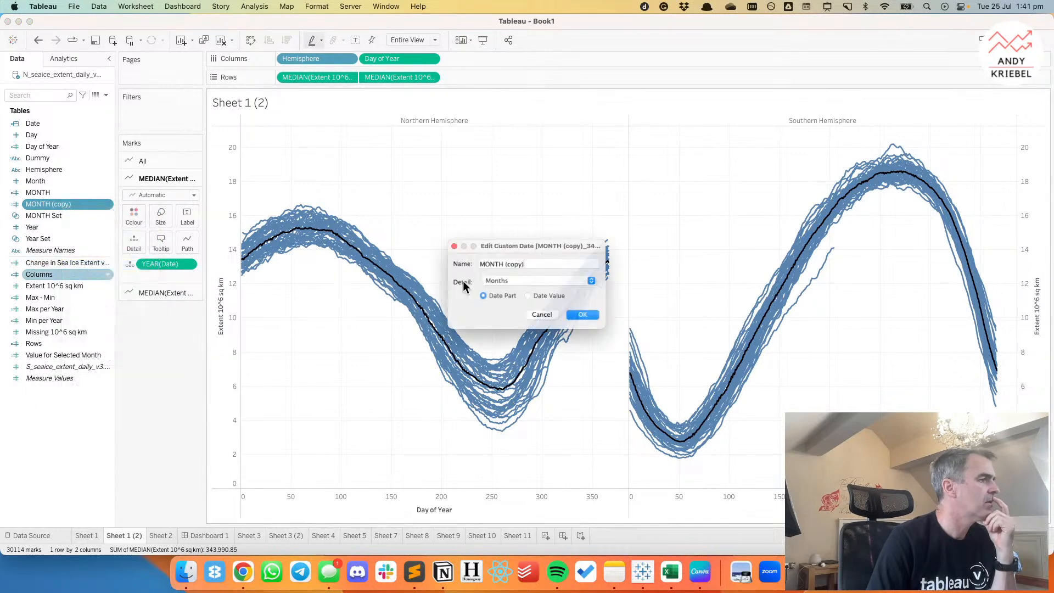
click(557, 317)
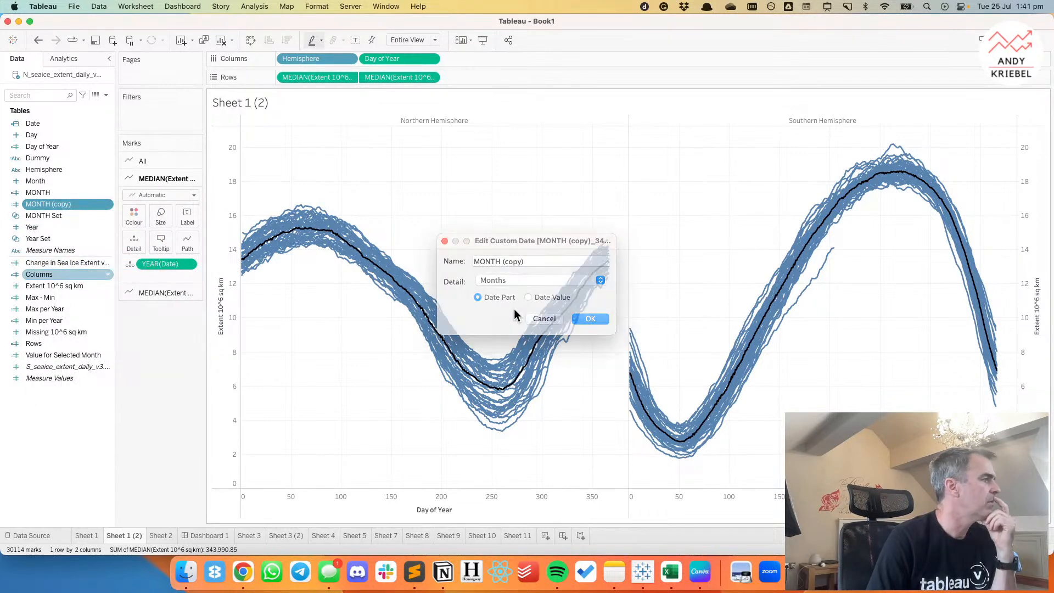
click(38, 42)
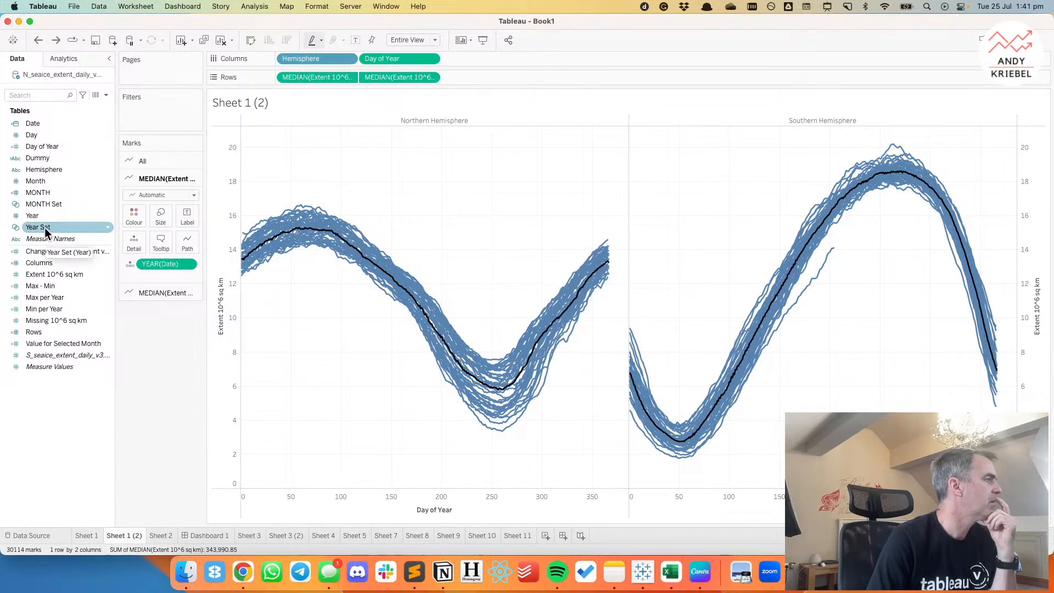
Colour the yearly lines by Year Set and assign the In value the bright pinkish red from the Lightning Watermelon palette.
drag(45, 227, 134, 216)
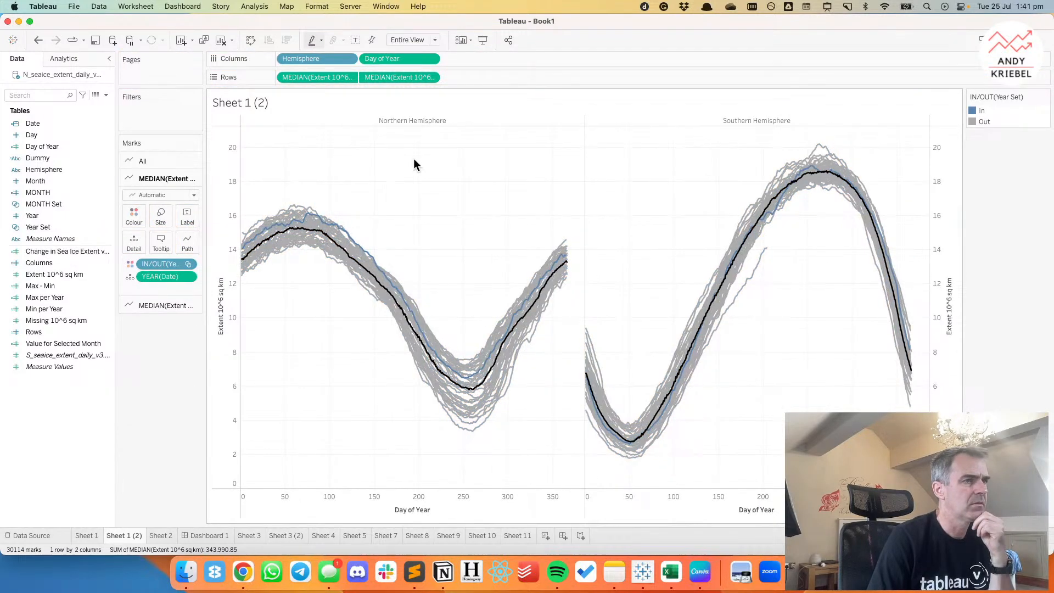
double_click(1000, 114)
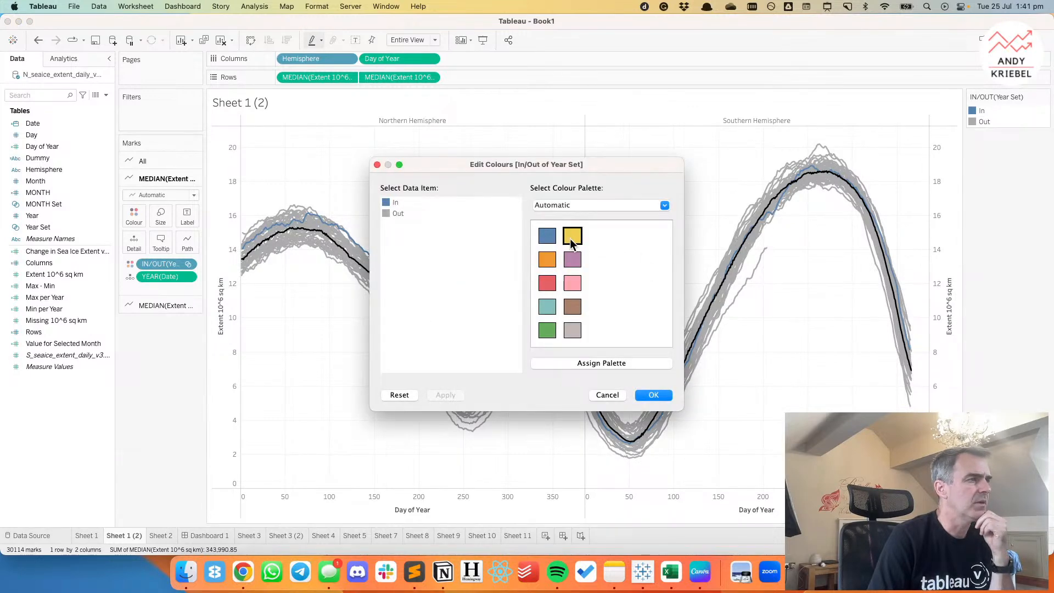
click(554, 206)
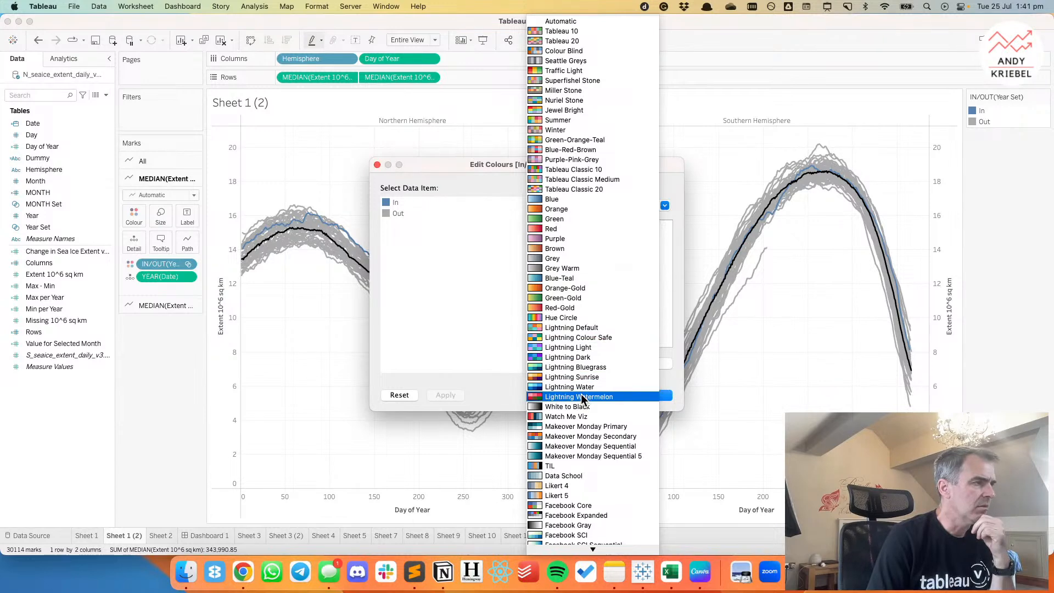
click(583, 397)
click(395, 203)
click(547, 284)
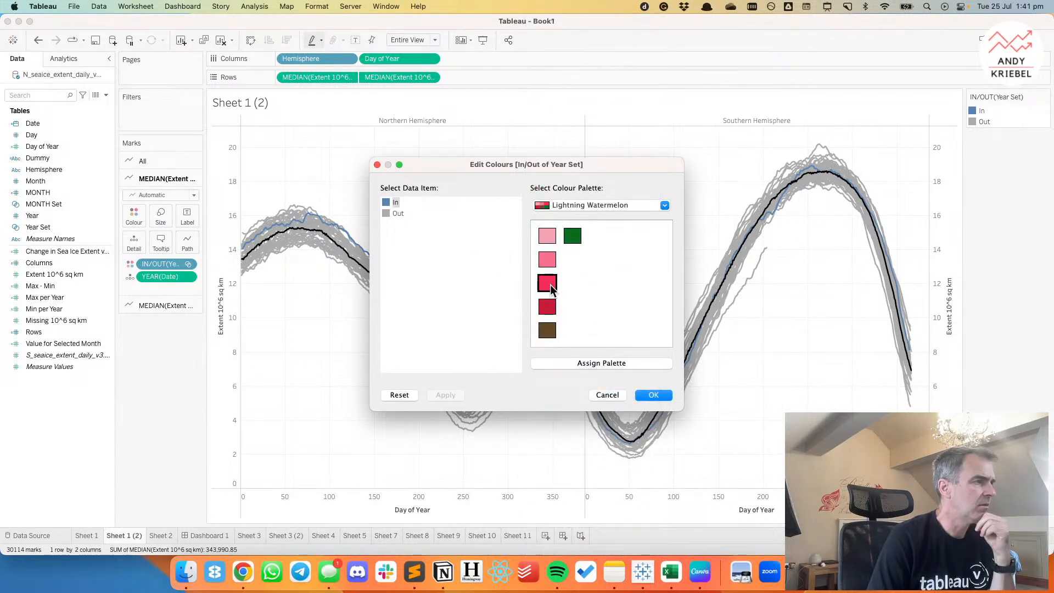
Assign a light grey from the Seattle Greys palette to the Out value and apply the set colours.
click(589, 203)
scroll(590, 204, up, 5)
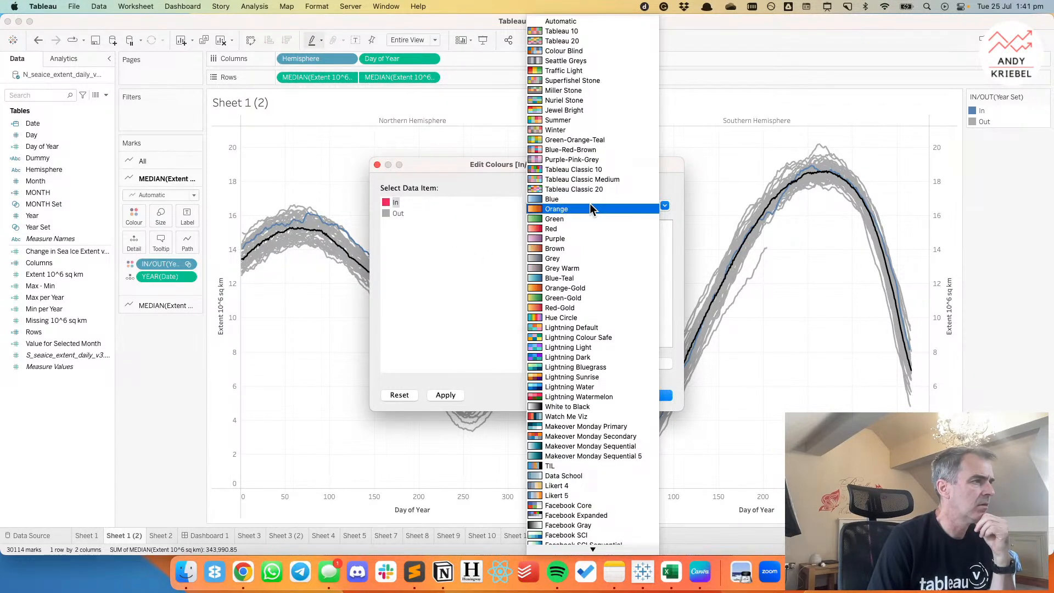
click(557, 62)
click(397, 214)
click(547, 306)
click(654, 396)
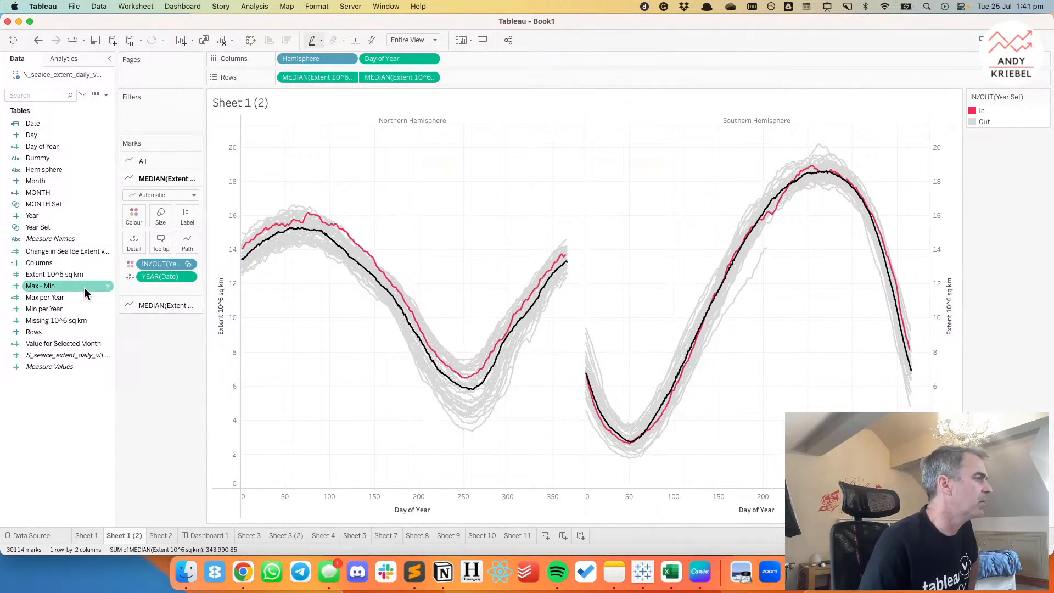
Show the Year Set control and replace 1985 with 2023 as the selected year.
right_click(43, 226)
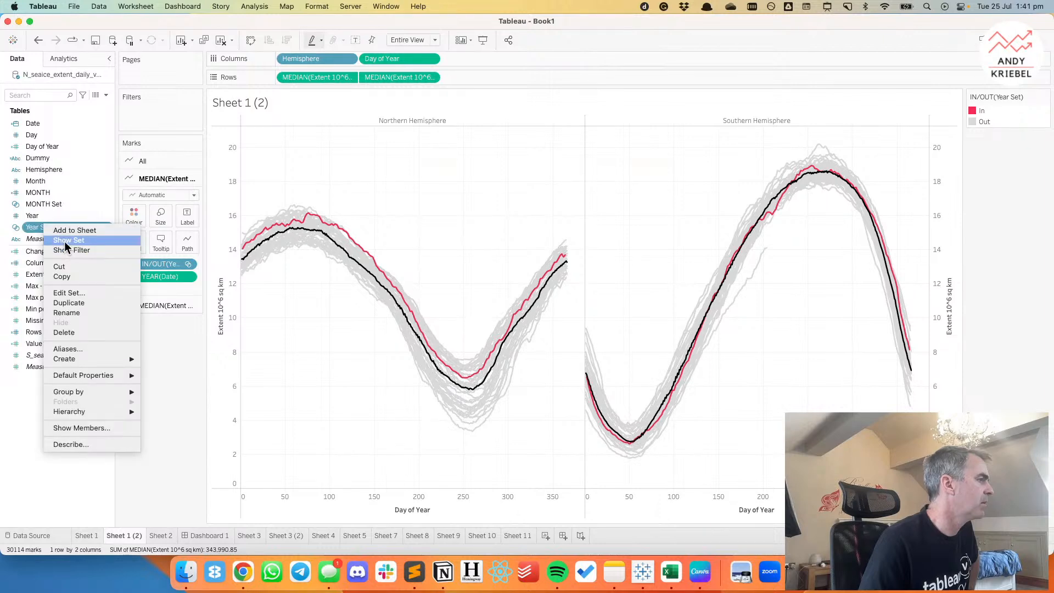
click(63, 250)
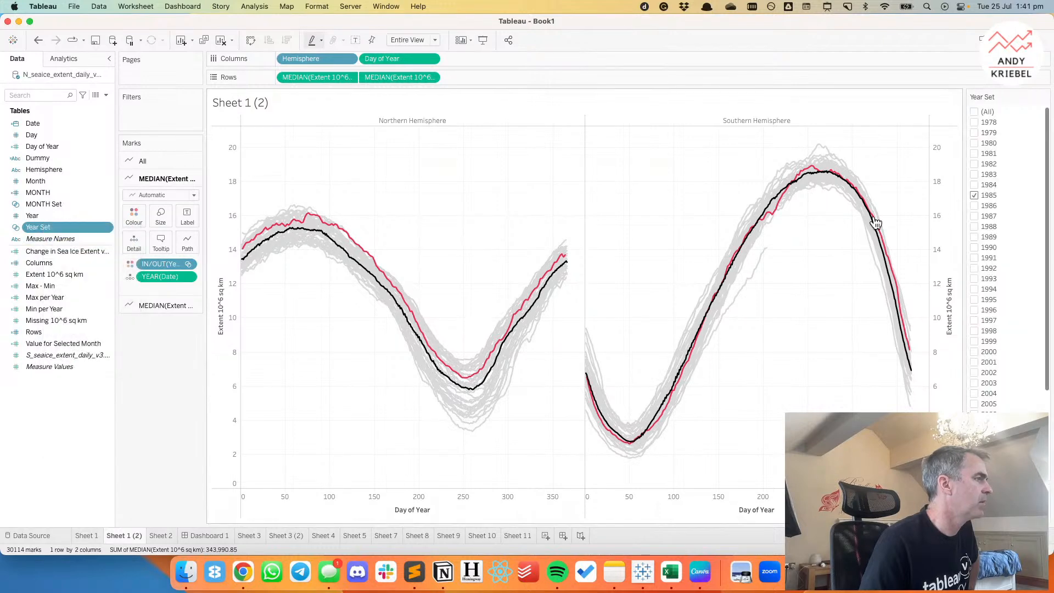
click(974, 195)
scroll(992, 286, down, 5)
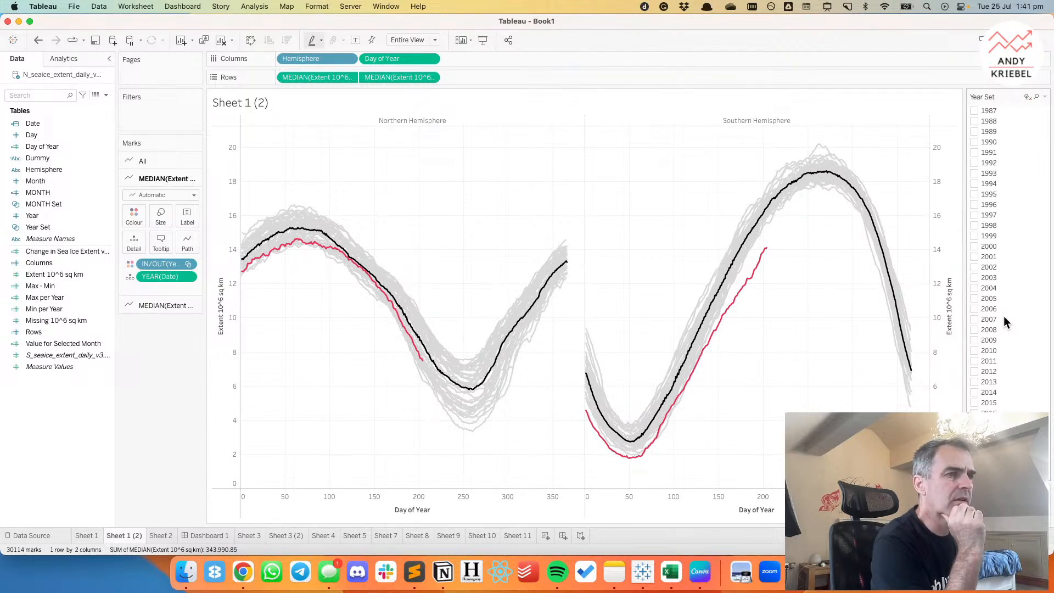
Change the Year Set control to a single-value dropdown.
click(1045, 98)
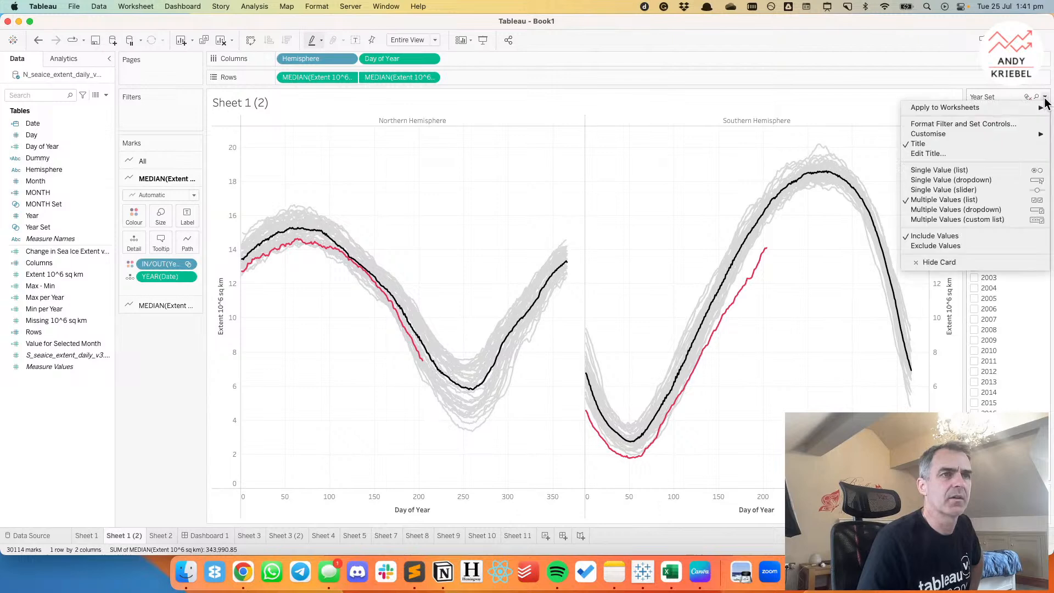
click(996, 170)
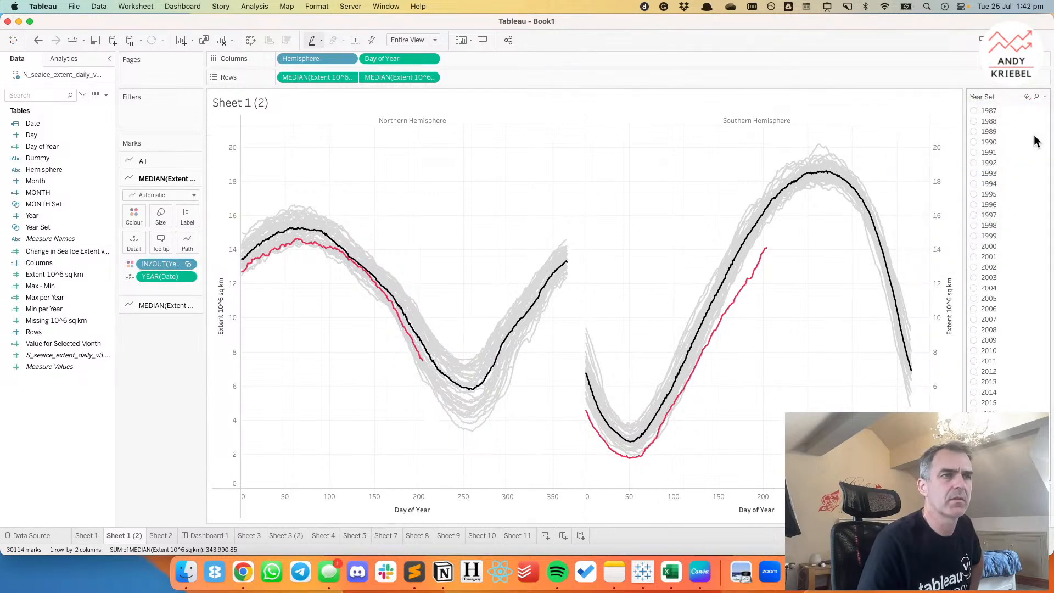
click(1045, 97)
click(986, 180)
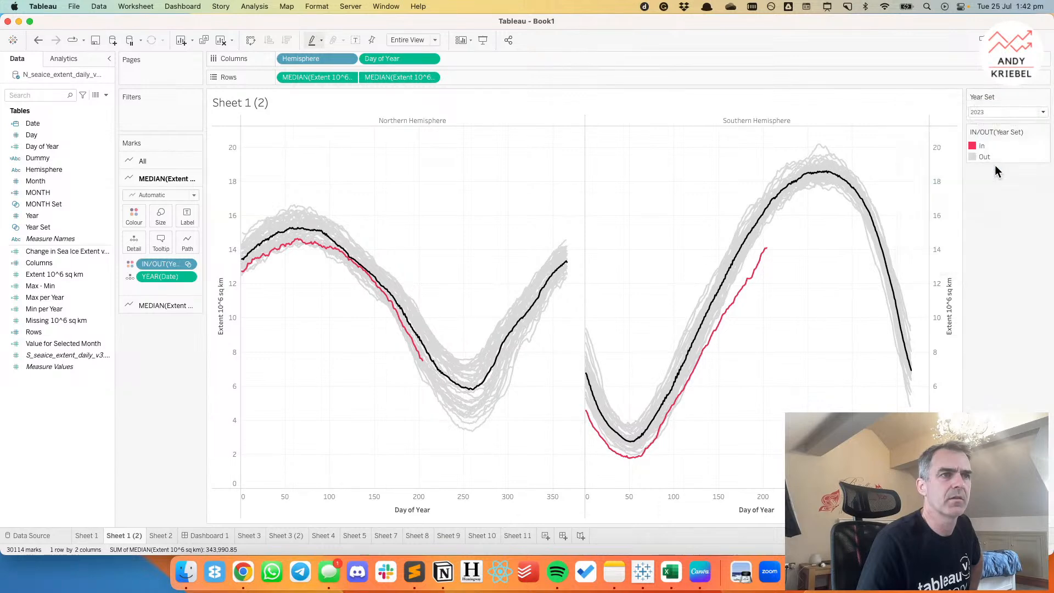
Switch the highlighted year in the Year Set control to 2008, followed by 2005.
click(996, 111)
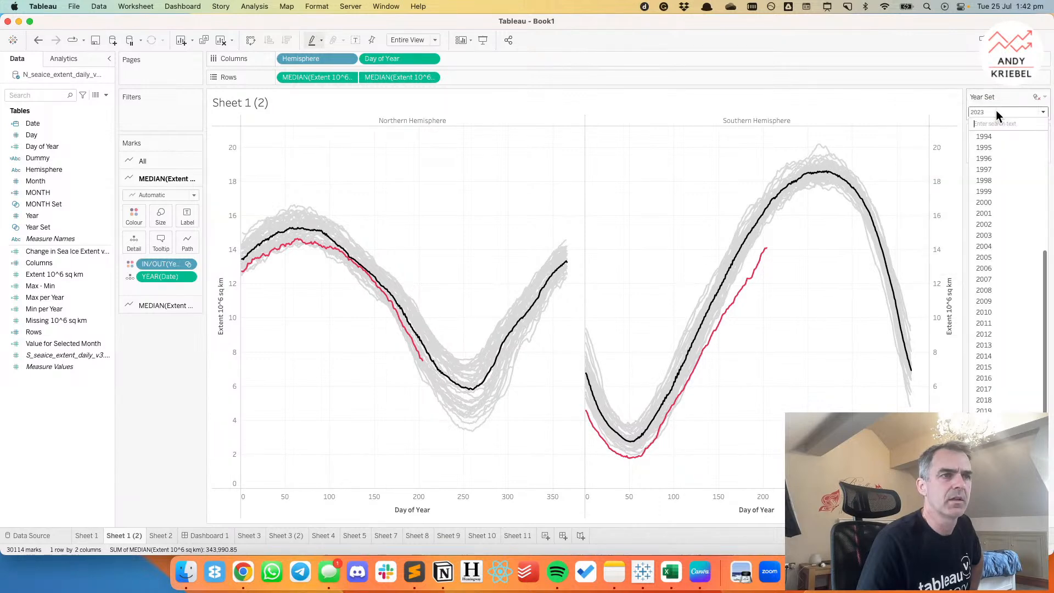
click(996, 291)
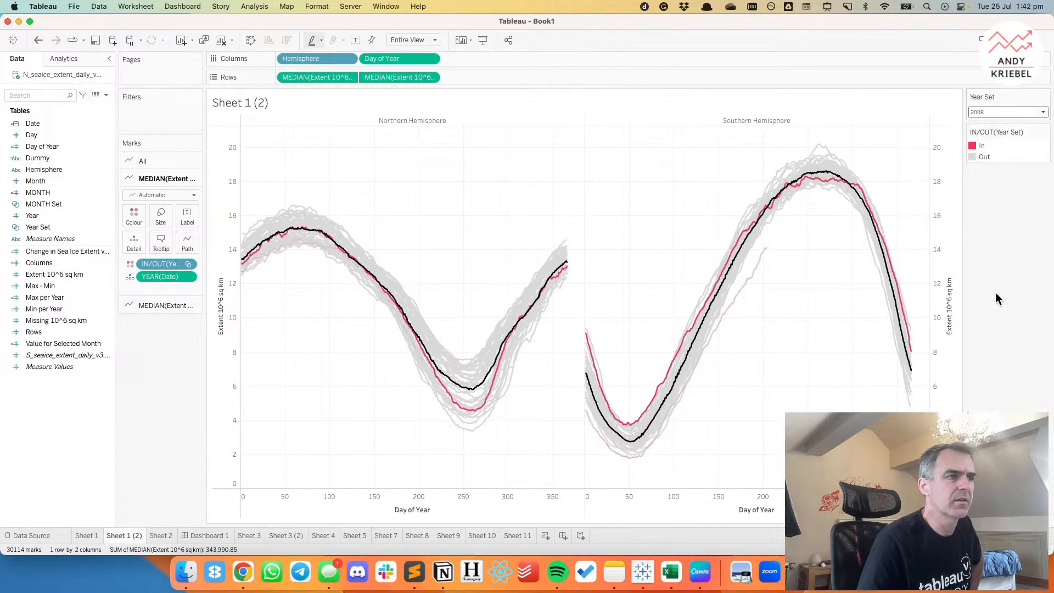
click(987, 111)
click(997, 258)
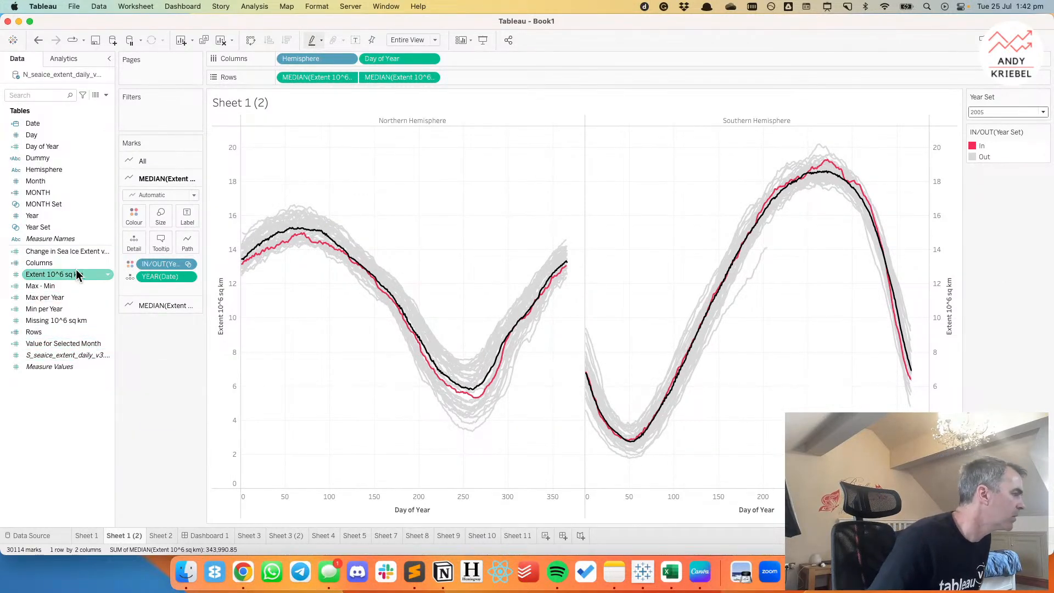
Create the calculated field Value for Selected Year from a copy of Value for Selected Month, using Year Set instead of MONTH Set in its formula.
right_click(71, 346)
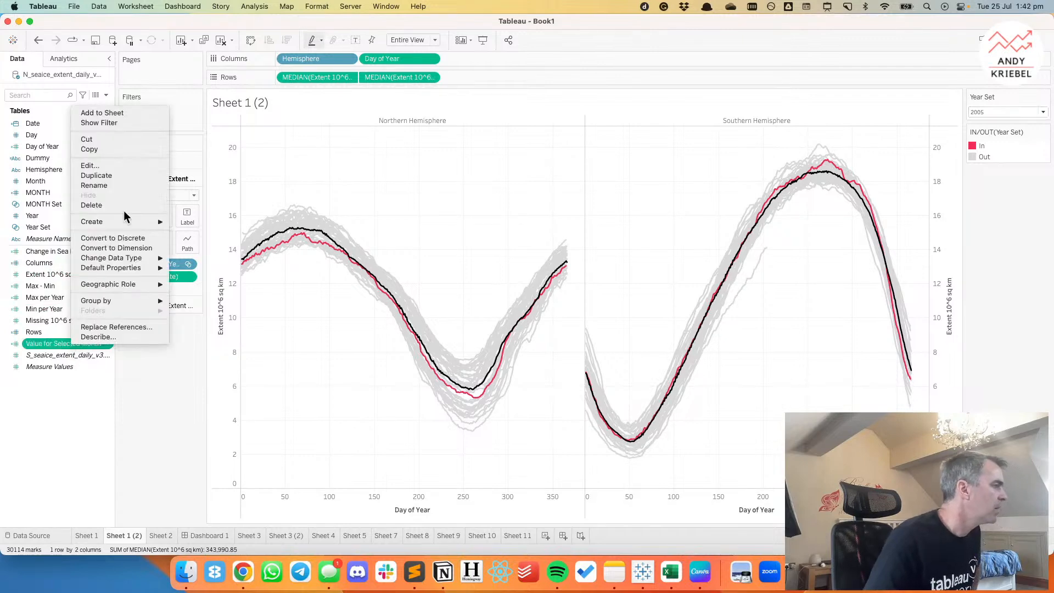
click(120, 174)
right_click(71, 354)
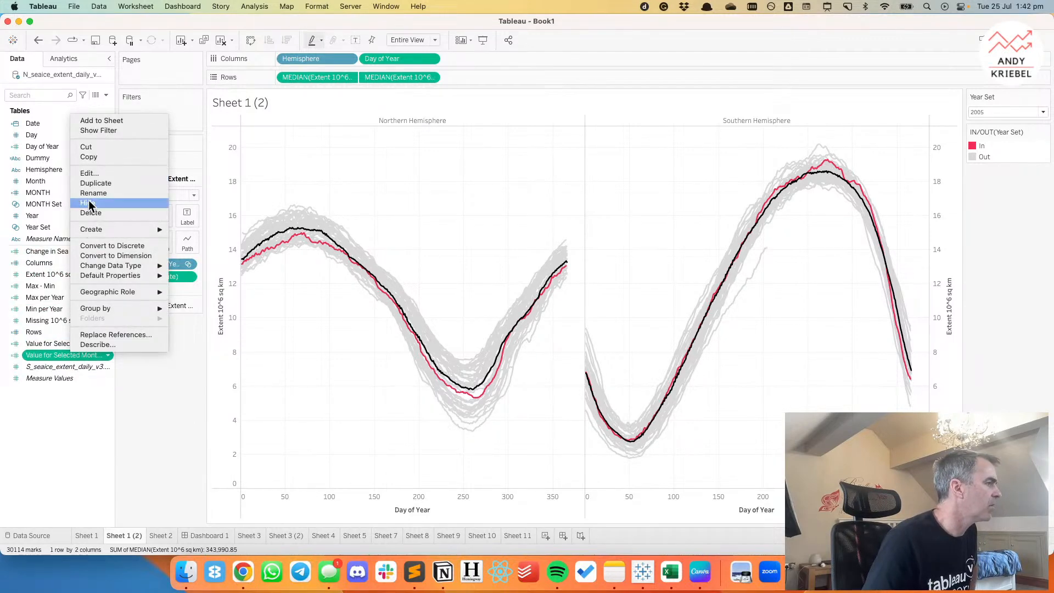
click(95, 175)
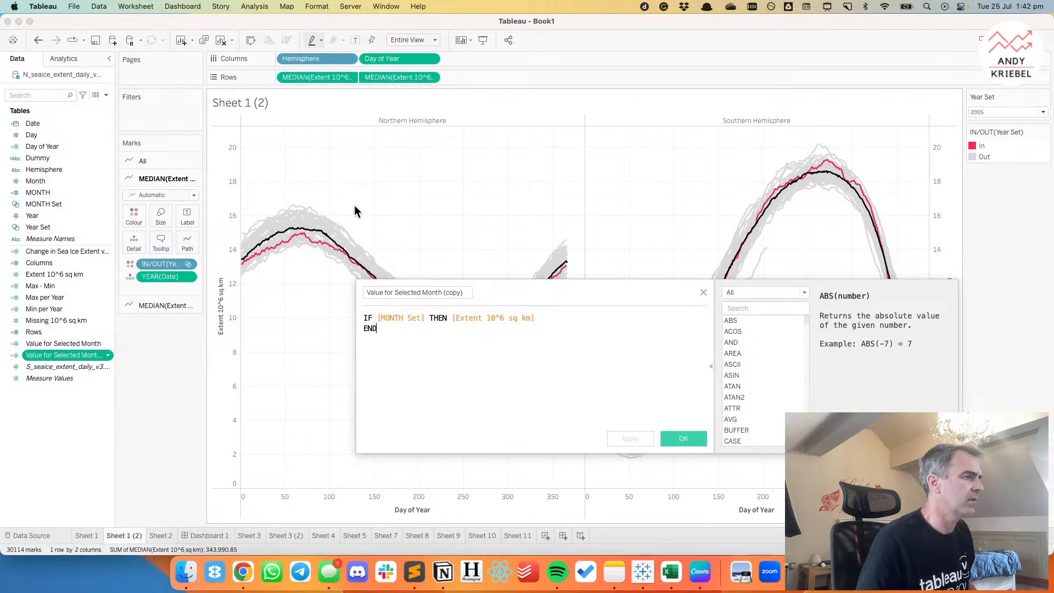
drag(422, 292, 484, 294)
text(Year)
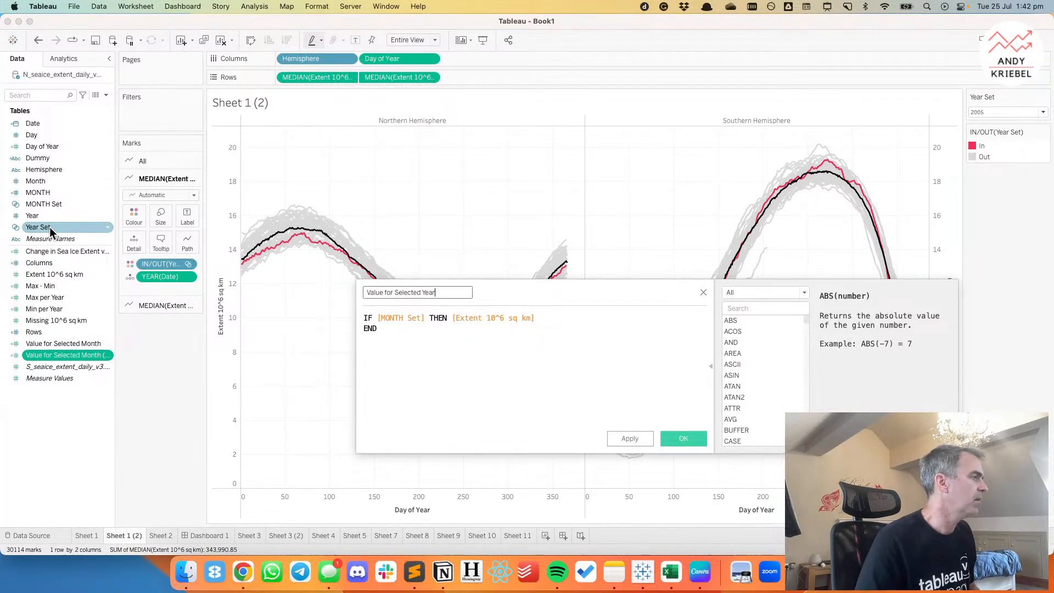
drag(50, 227, 397, 322)
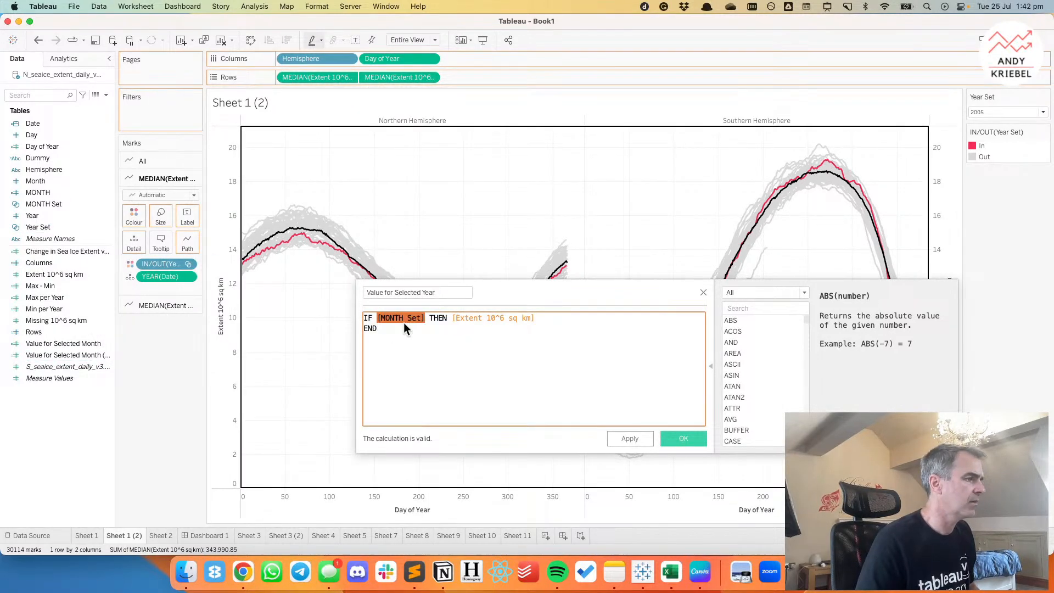
click(685, 440)
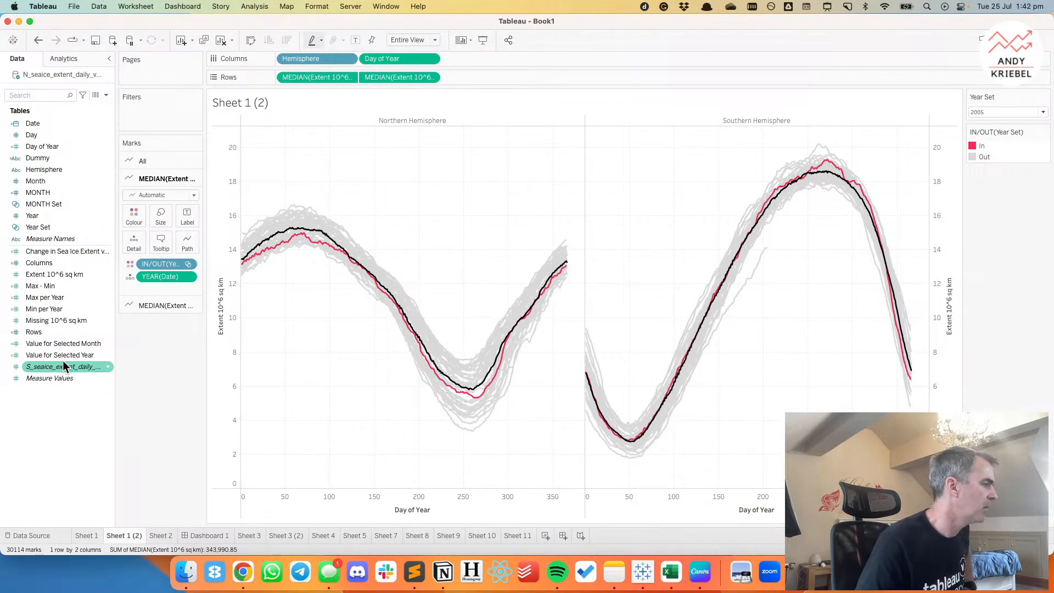
Label the yearly lines with Value for Selected Year, using Median both as the field's default aggregation and for the label.
drag(64, 357, 190, 219)
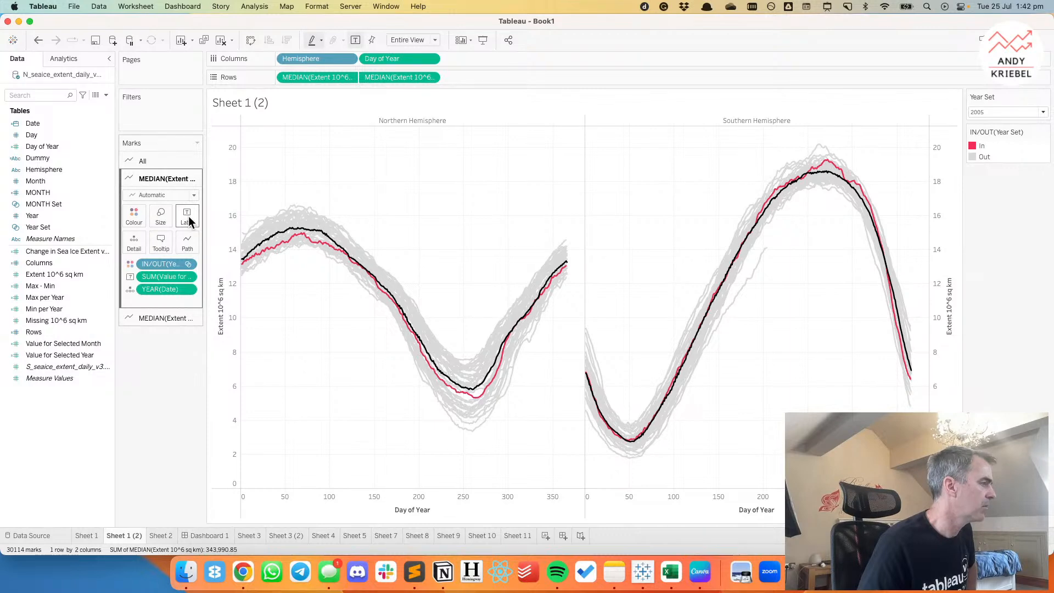
right_click(64, 356)
mouse_move(98, 276)
mouse_move(212, 306)
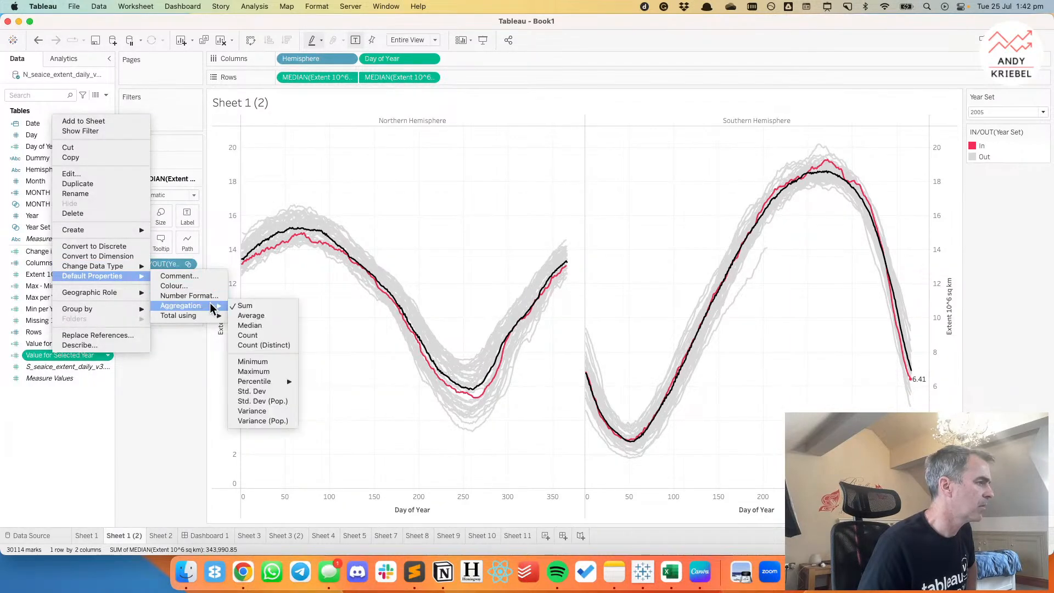
click(250, 325)
click(188, 276)
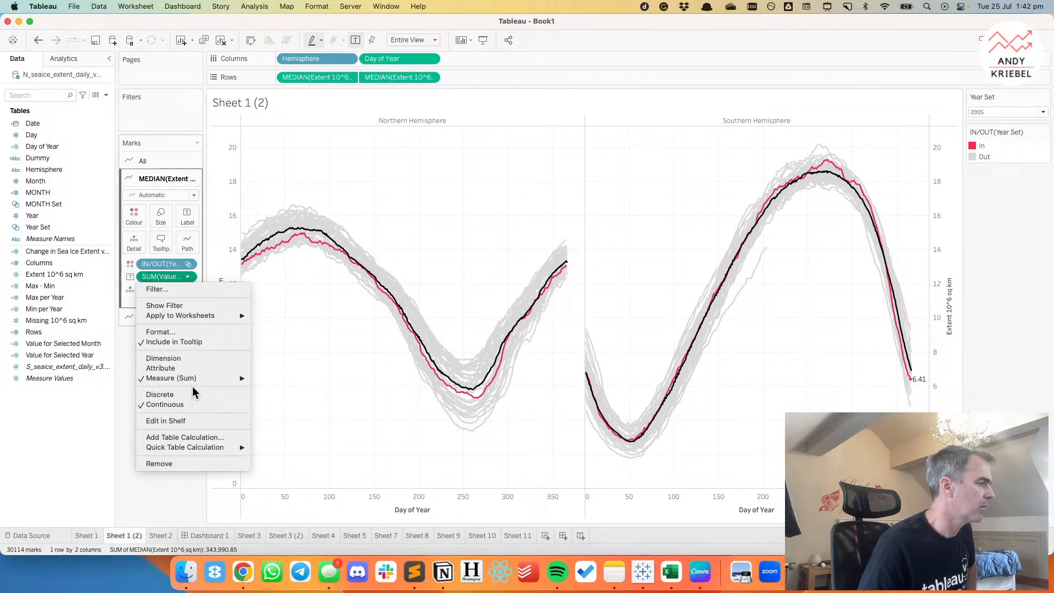
mouse_move(200, 379)
click(284, 399)
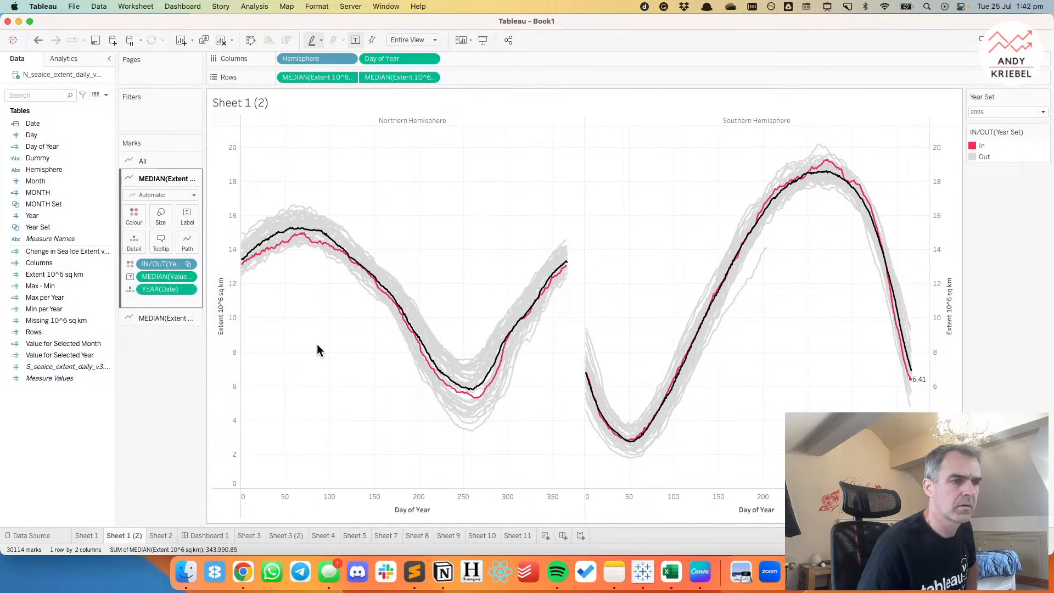
Show labels on the overall median line only at each pane's maximum Day of Year, using median Extent 10^6 sq km as the label.
click(147, 321)
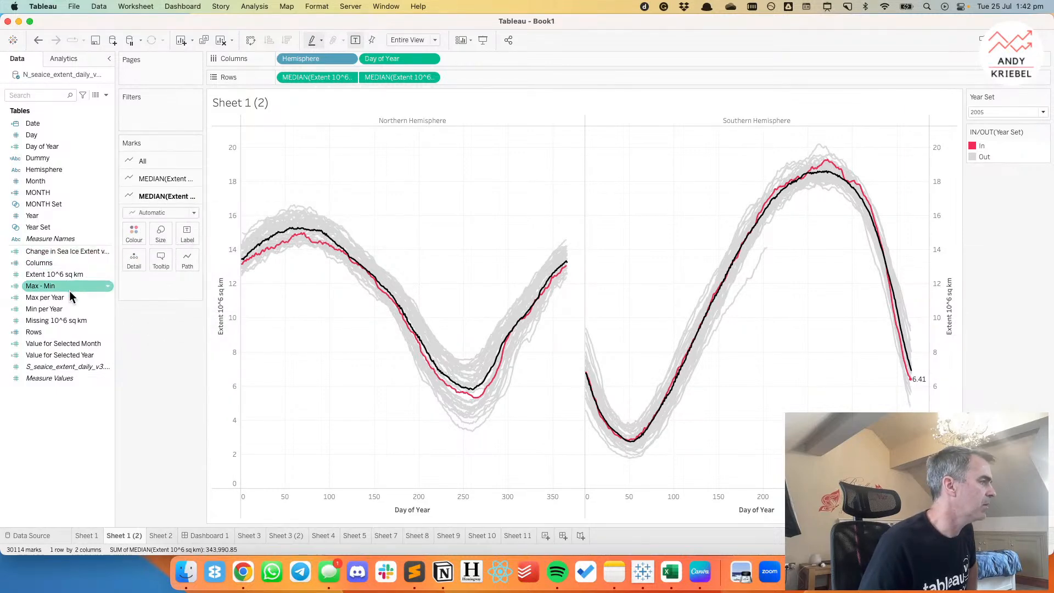
click(186, 237)
click(141, 355)
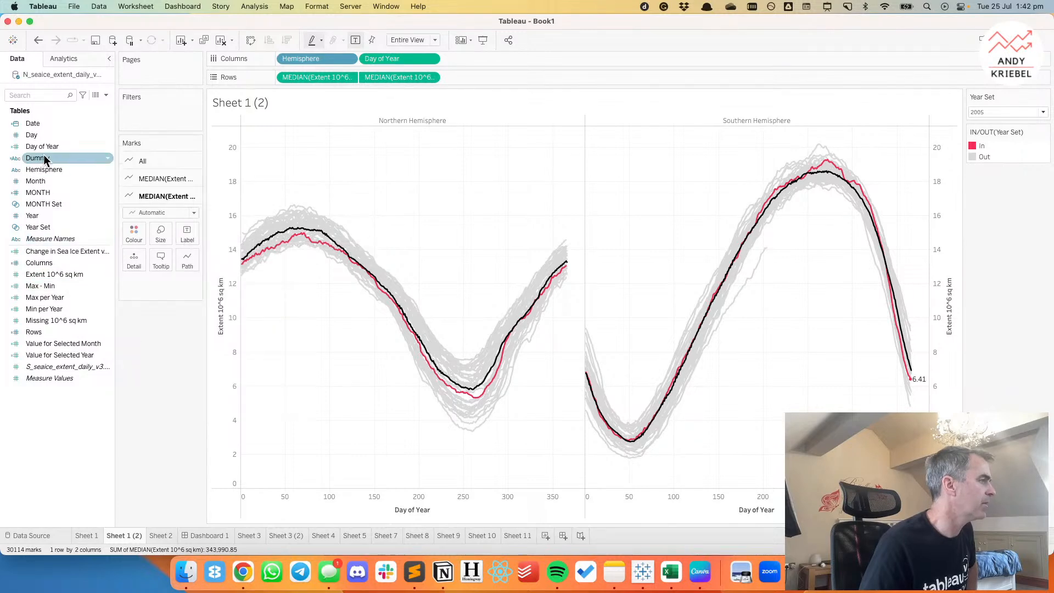
click(186, 235)
click(214, 258)
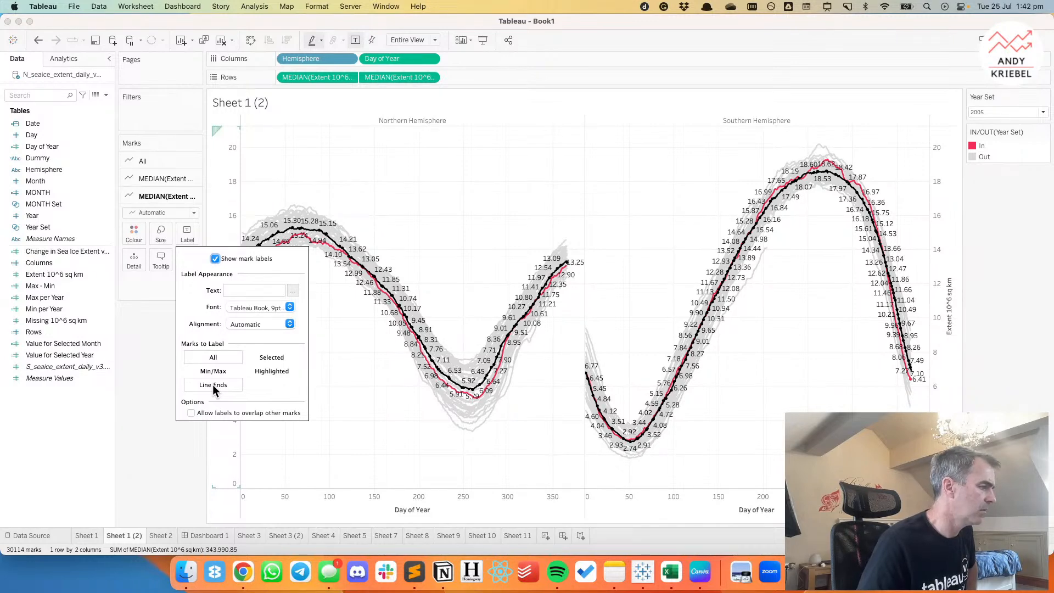
click(213, 372)
click(237, 456)
click(208, 465)
click(191, 500)
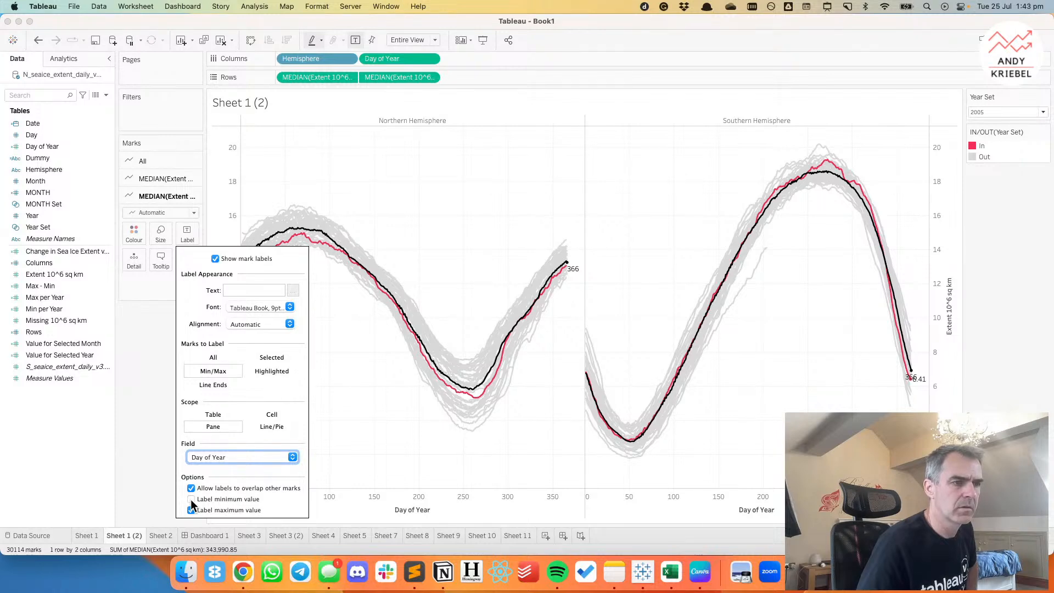
click(128, 393)
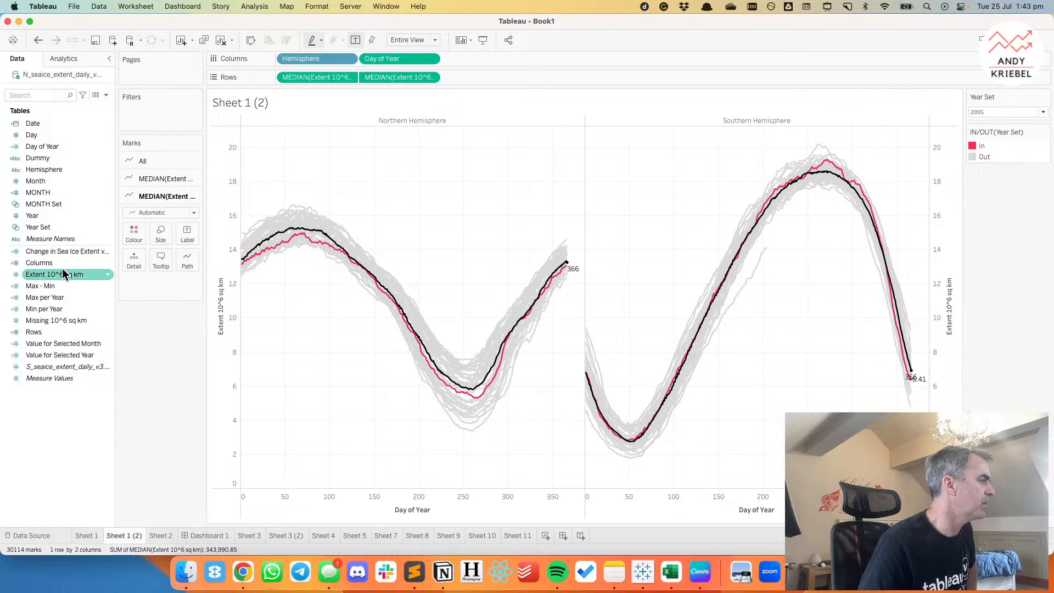
drag(61, 274, 187, 234)
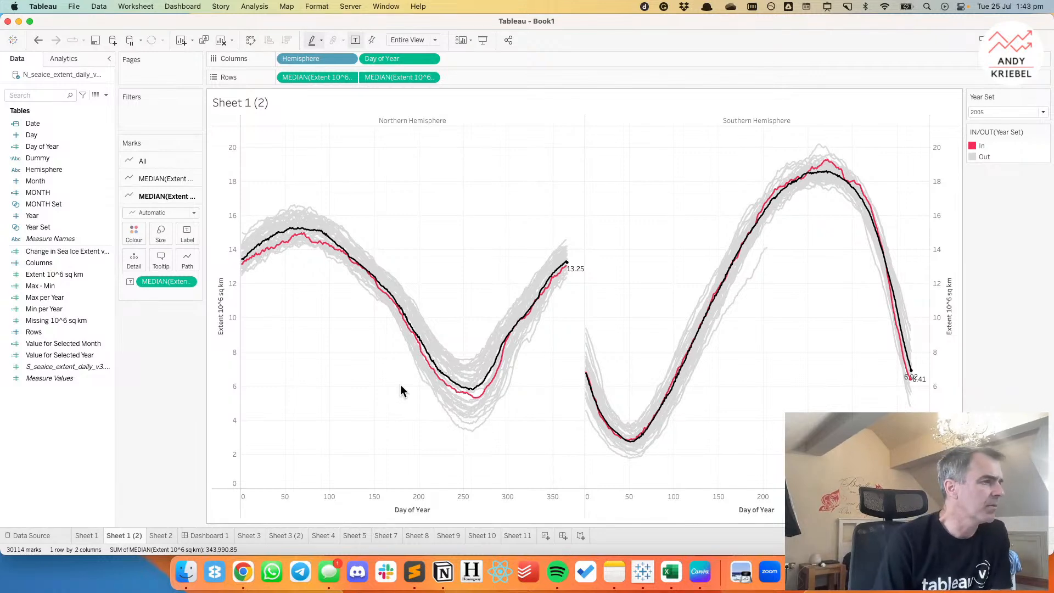
Limit the yearly lines' labels to the maximum Day of Year in each pane, leaving the minimum unlabelled.
click(159, 179)
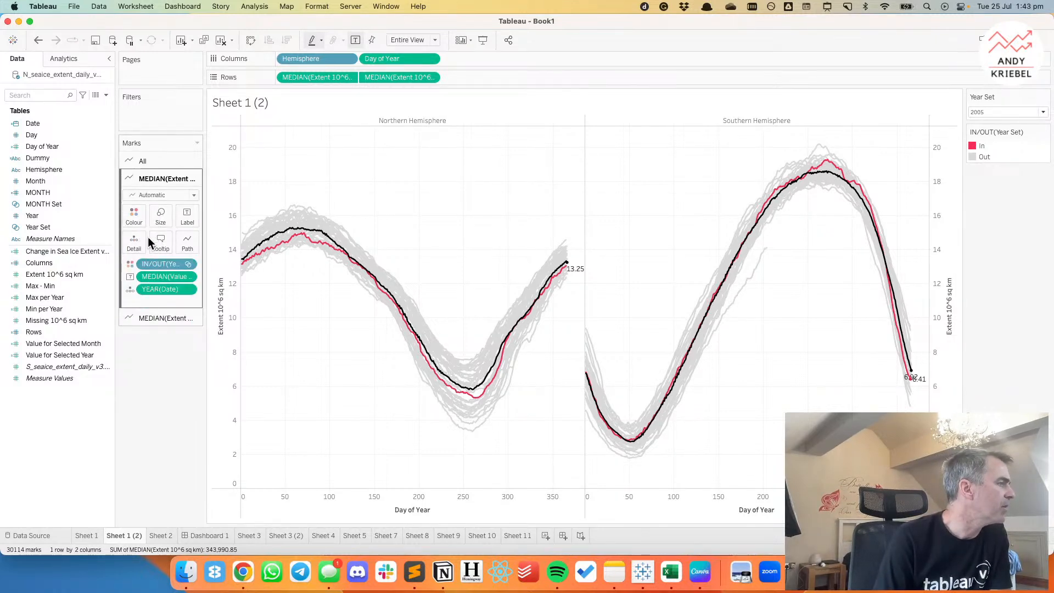
click(185, 219)
click(212, 354)
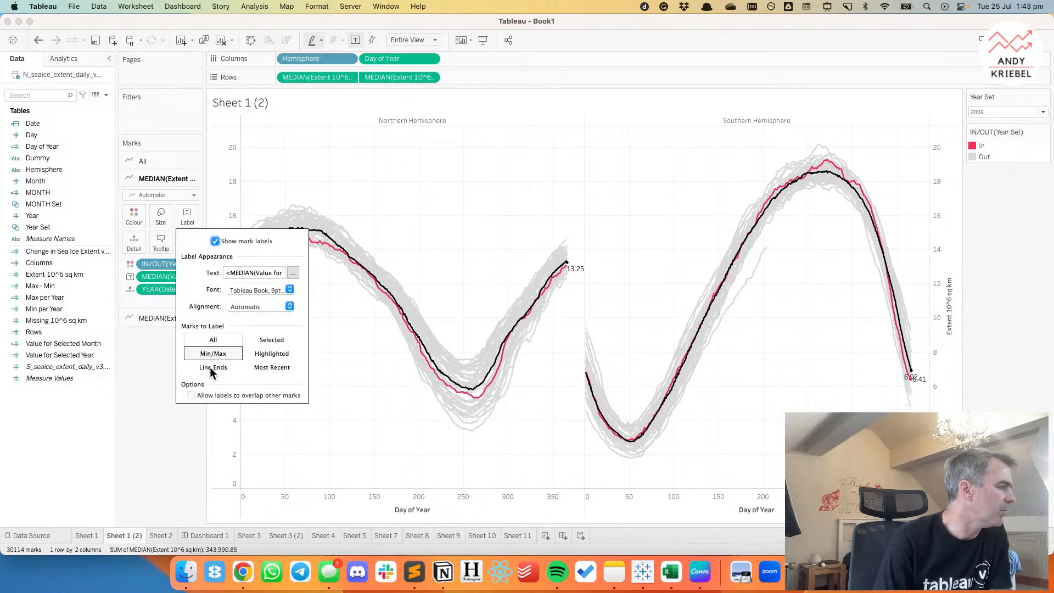
click(231, 439)
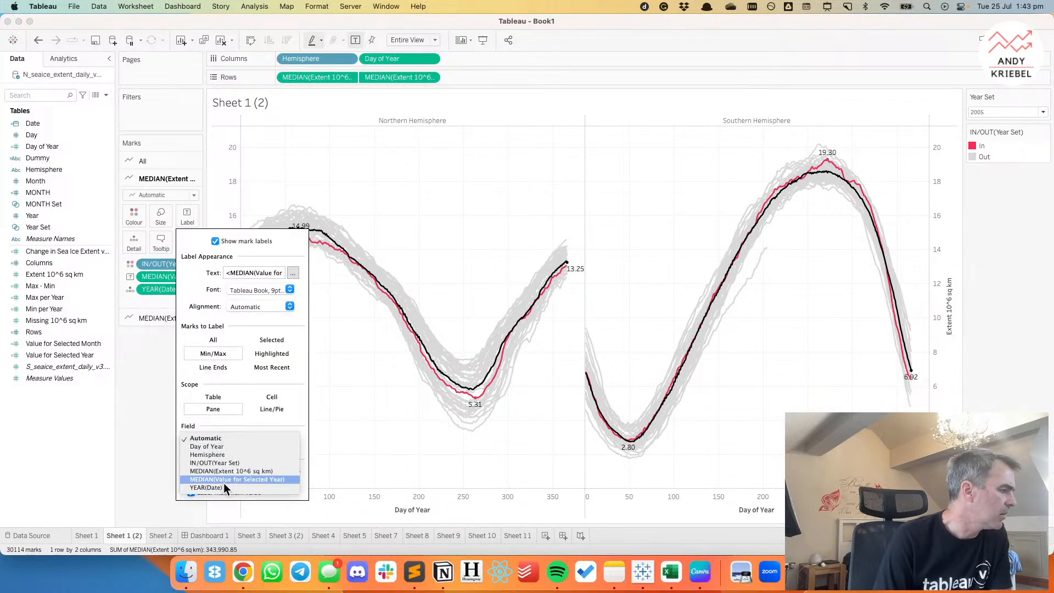
click(212, 445)
click(195, 484)
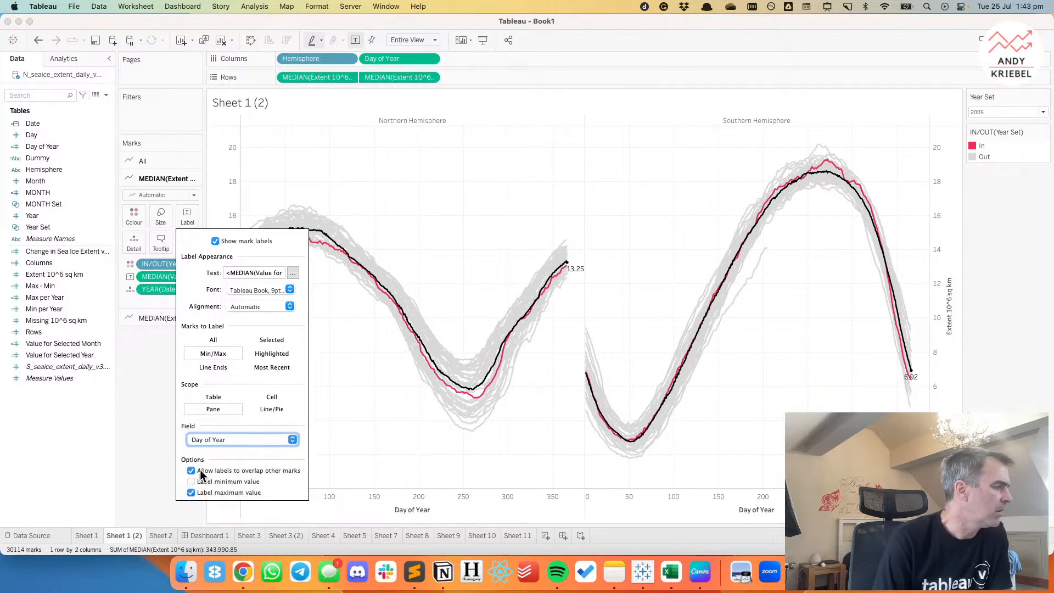
click(146, 367)
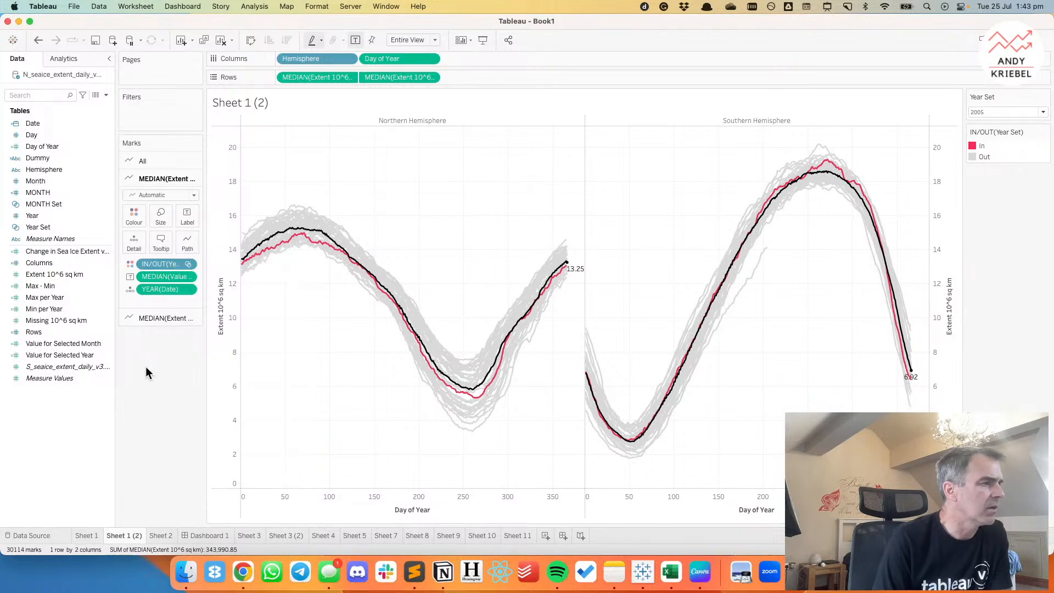
Review the label settings of the overall median line.
click(170, 317)
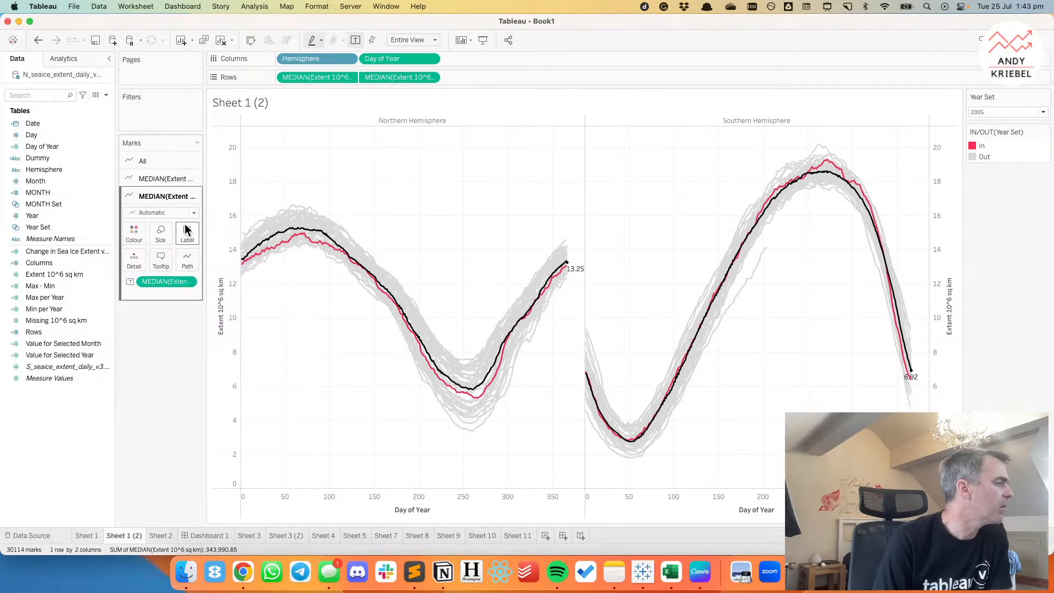
click(188, 236)
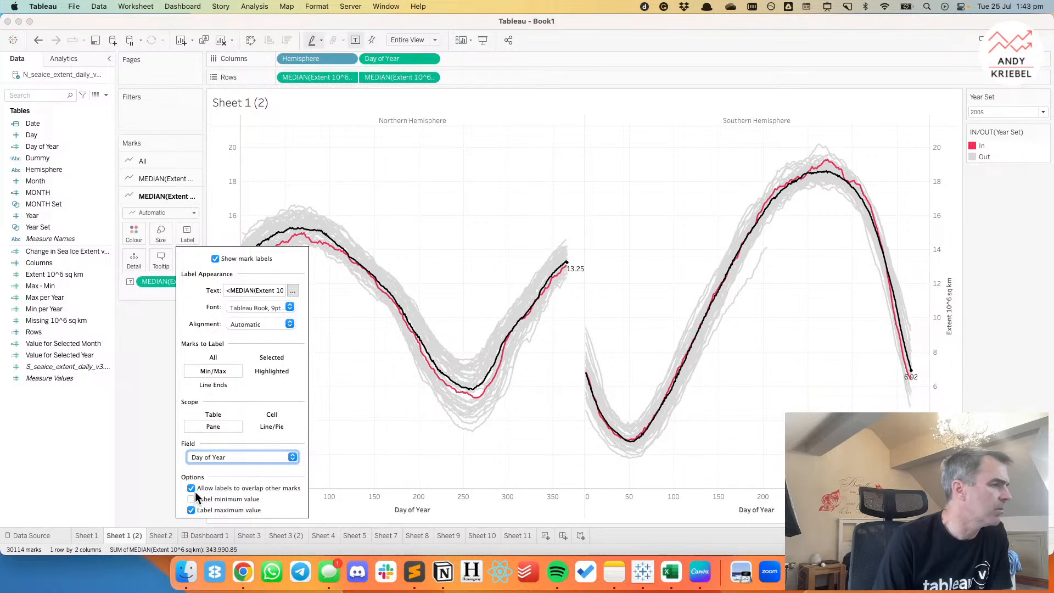
click(136, 388)
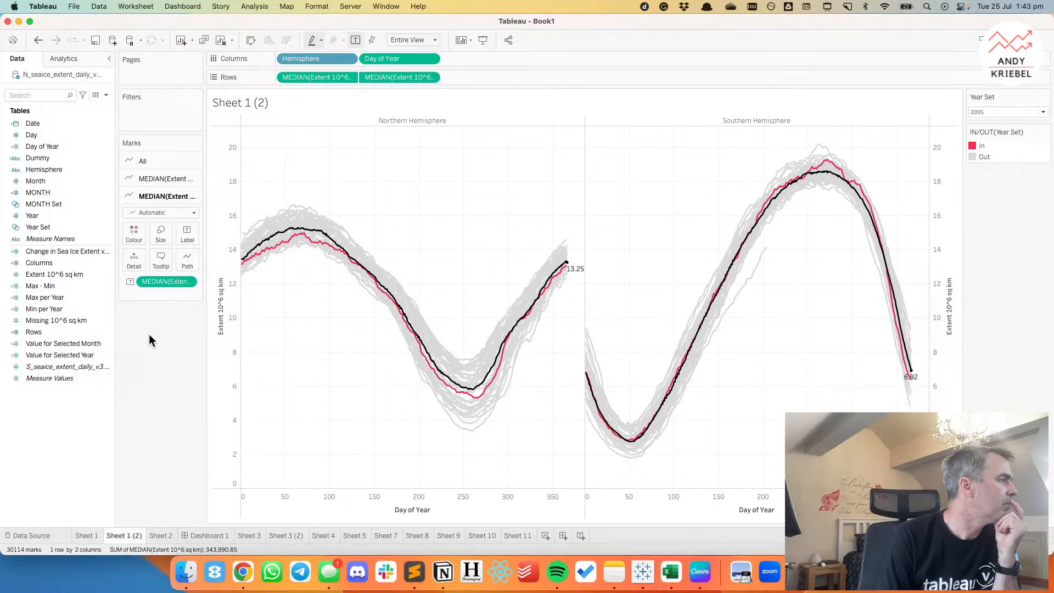
Switch the yearly lines' labels to Line Ends, labelling only the end of the line.
click(165, 181)
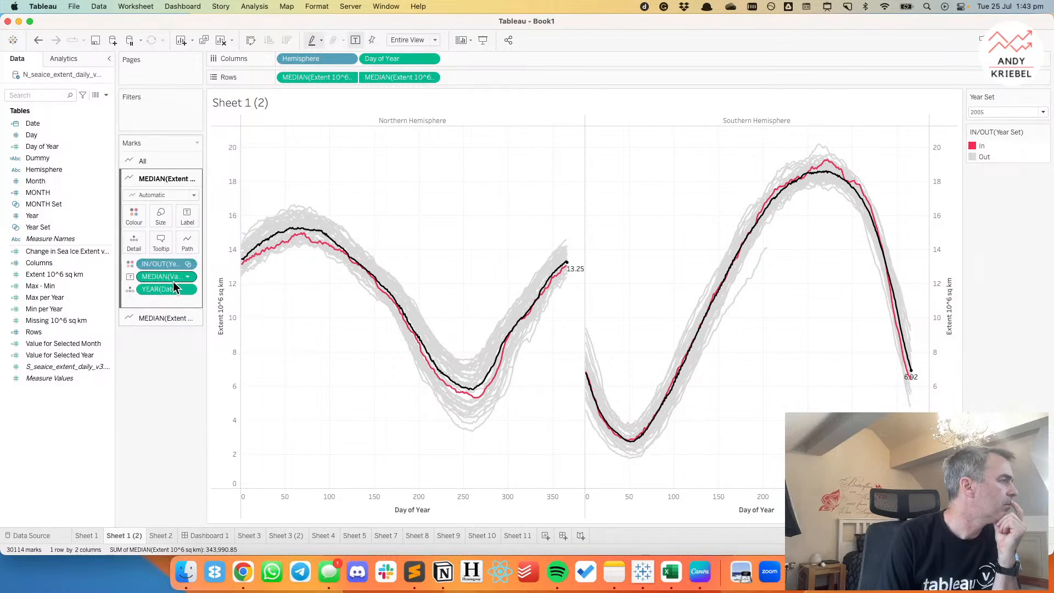
click(187, 216)
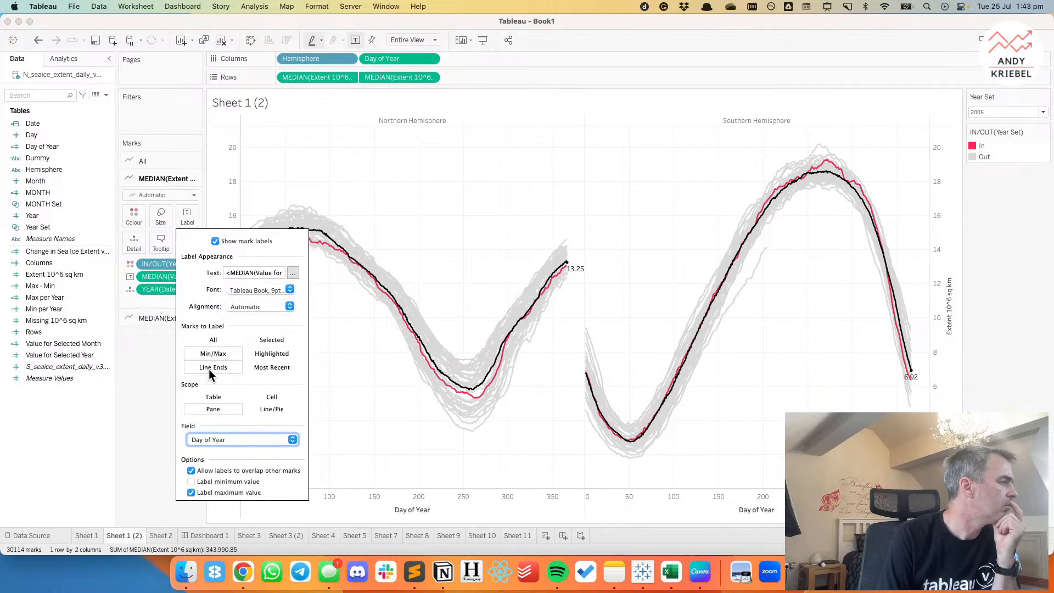
click(209, 367)
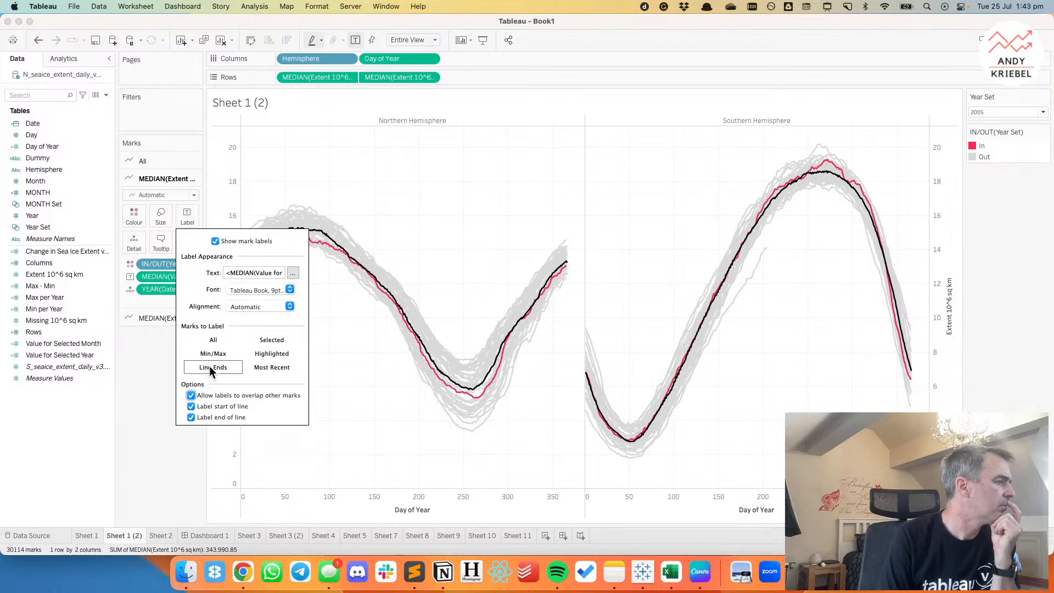
click(191, 407)
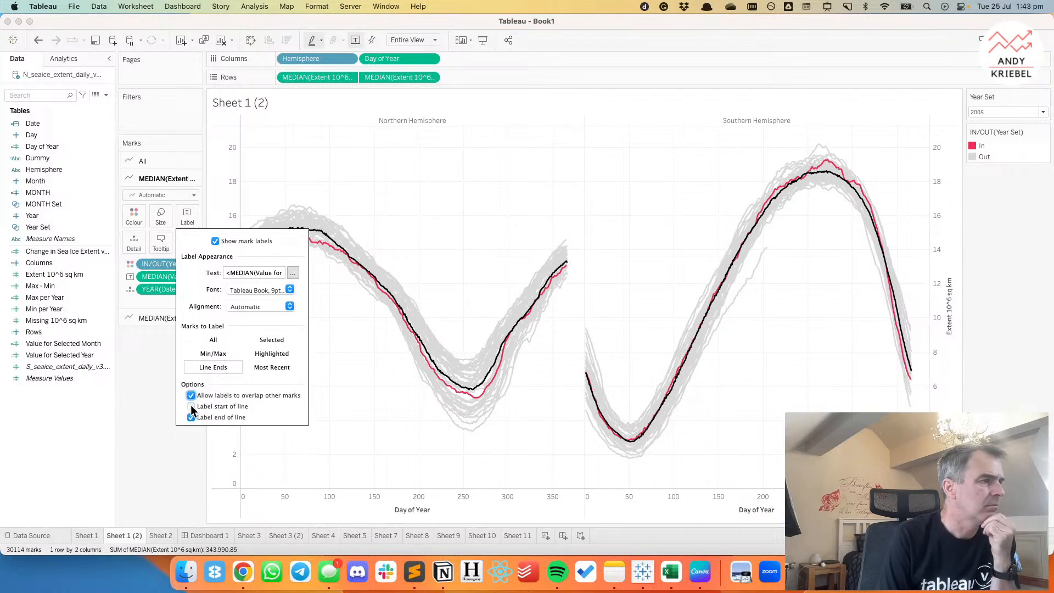
click(154, 409)
Switch the overall median line's labels to Line Ends, without a label at the start of the line.
click(163, 321)
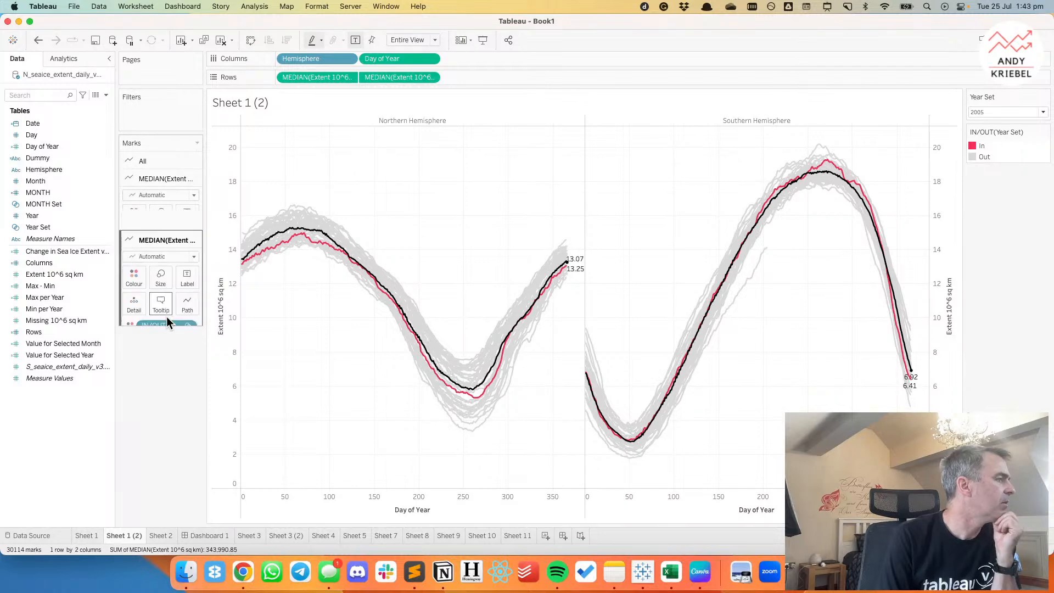
click(182, 237)
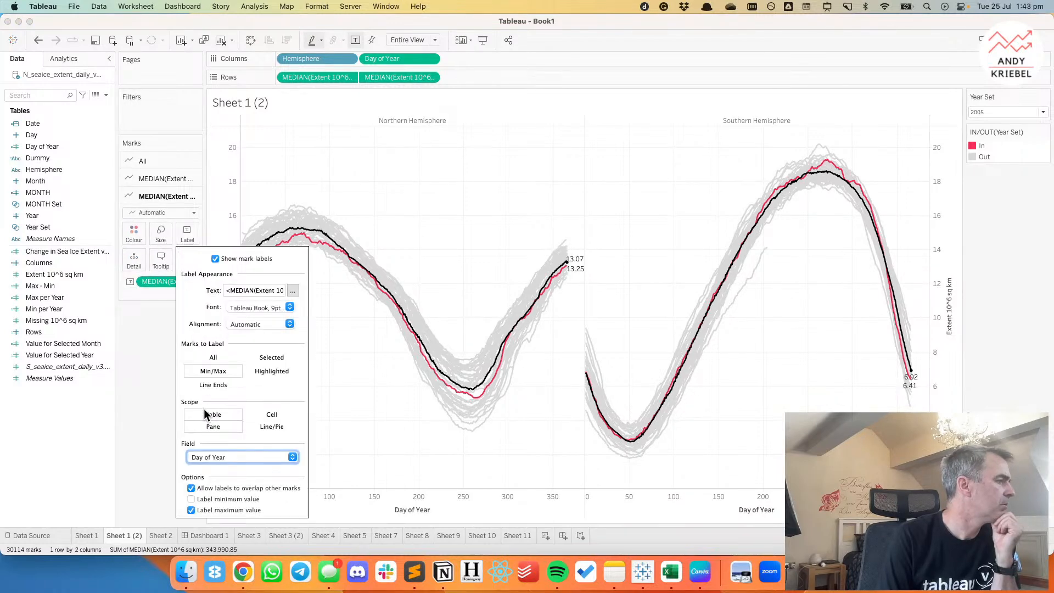
click(214, 385)
click(191, 424)
click(164, 448)
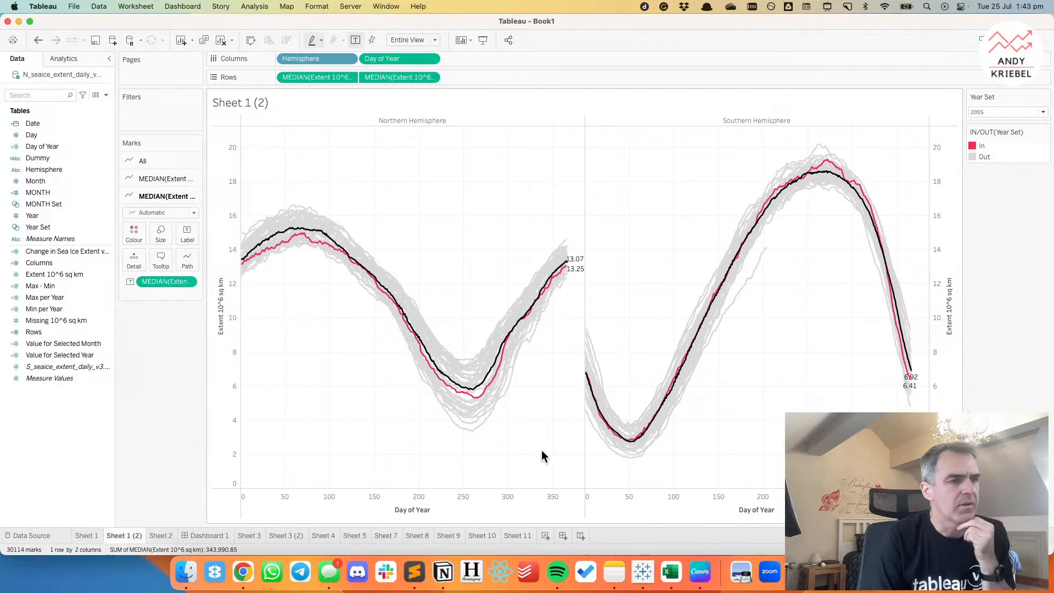
Align the overall median line's labels to Middle Right.
click(184, 240)
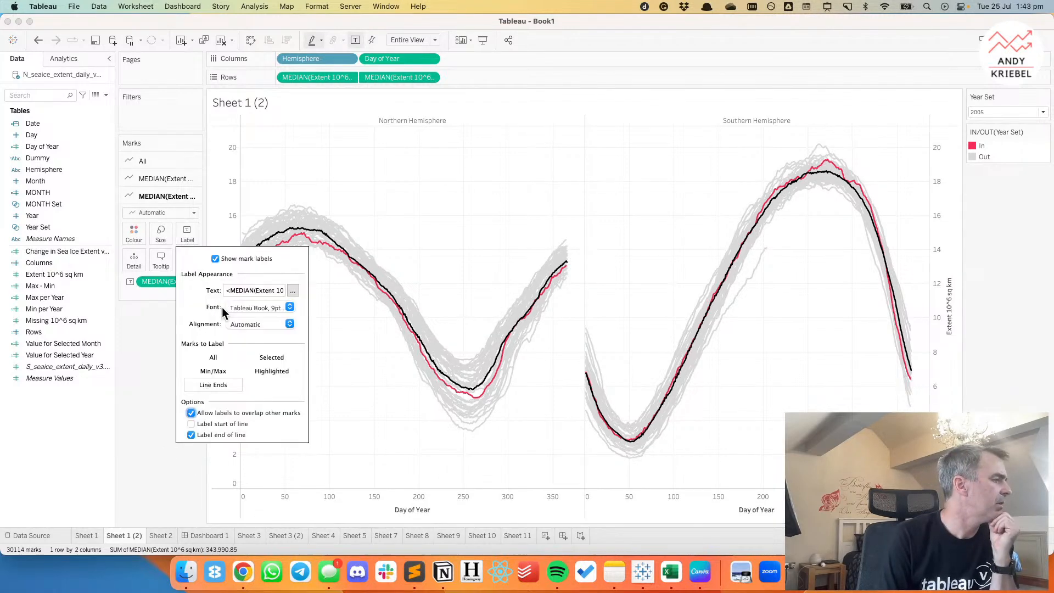
click(254, 326)
click(267, 377)
click(254, 429)
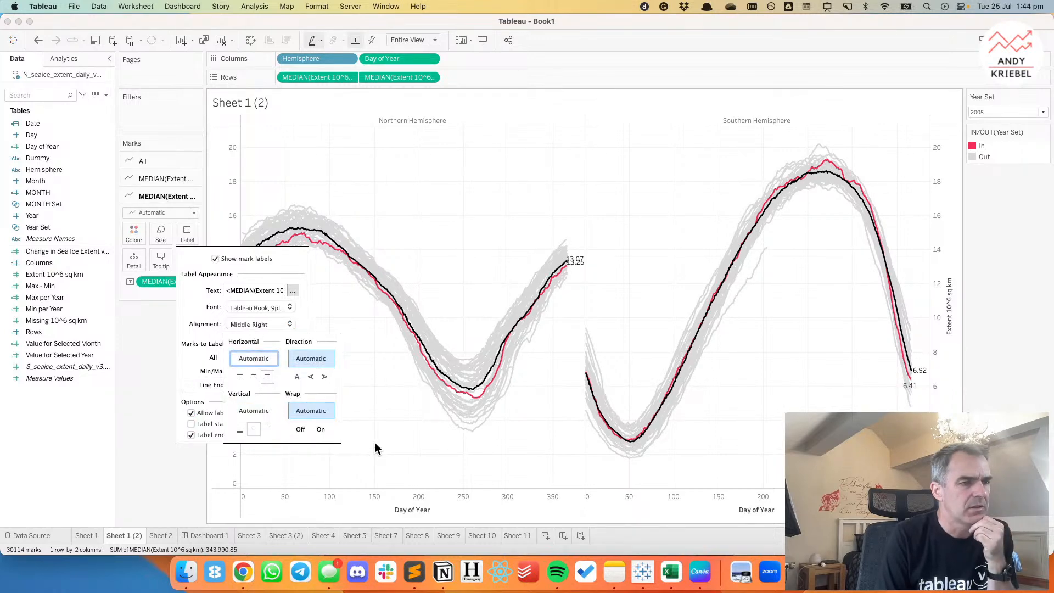
click(375, 443)
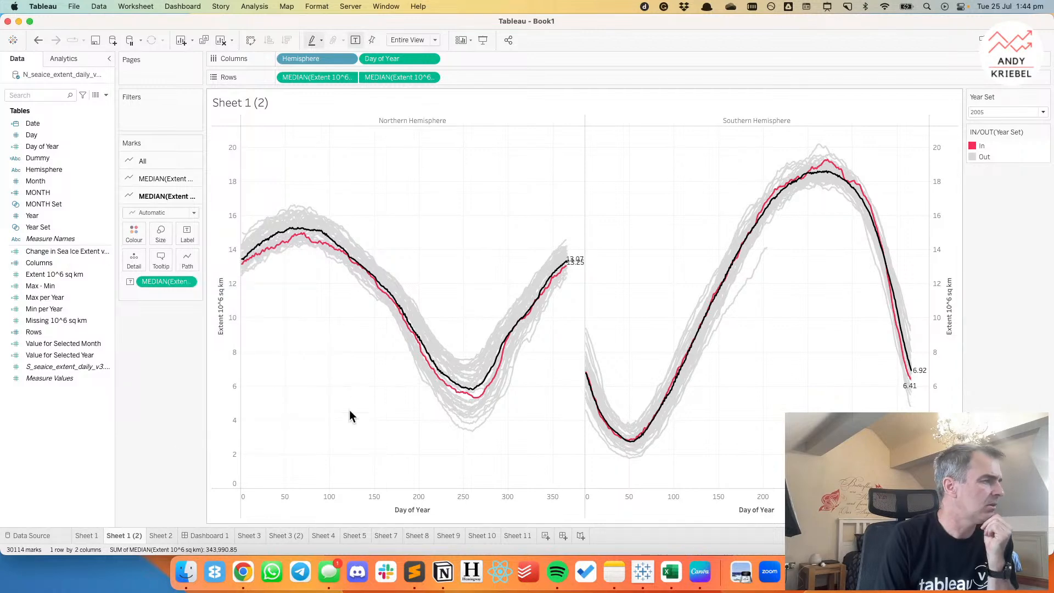
Give the Day of Year axis a fixed range ending at 399 to make room for the line-end labels.
double_click(355, 493)
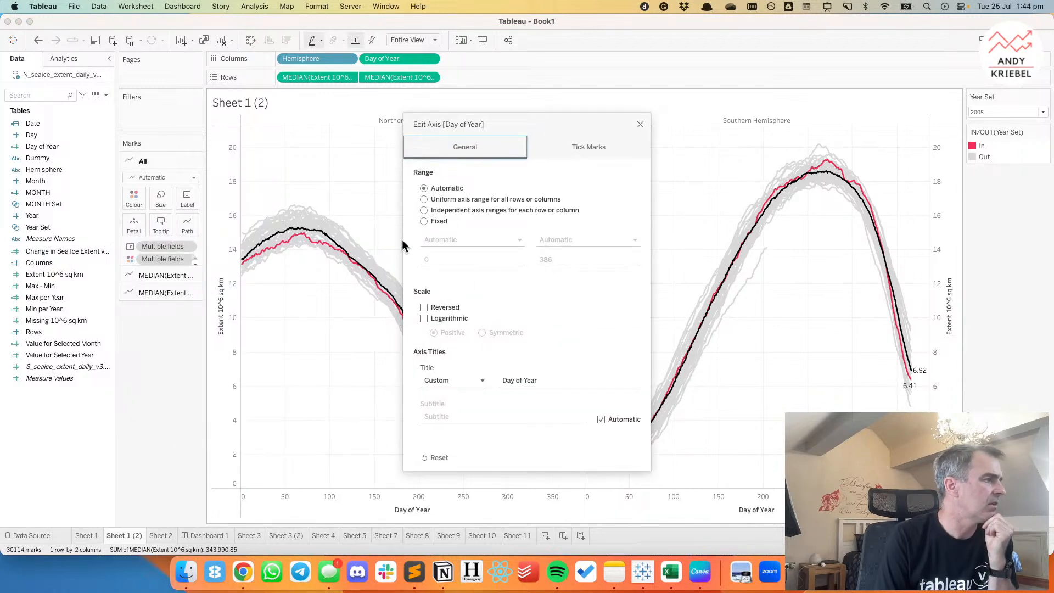
click(425, 221)
click(427, 258)
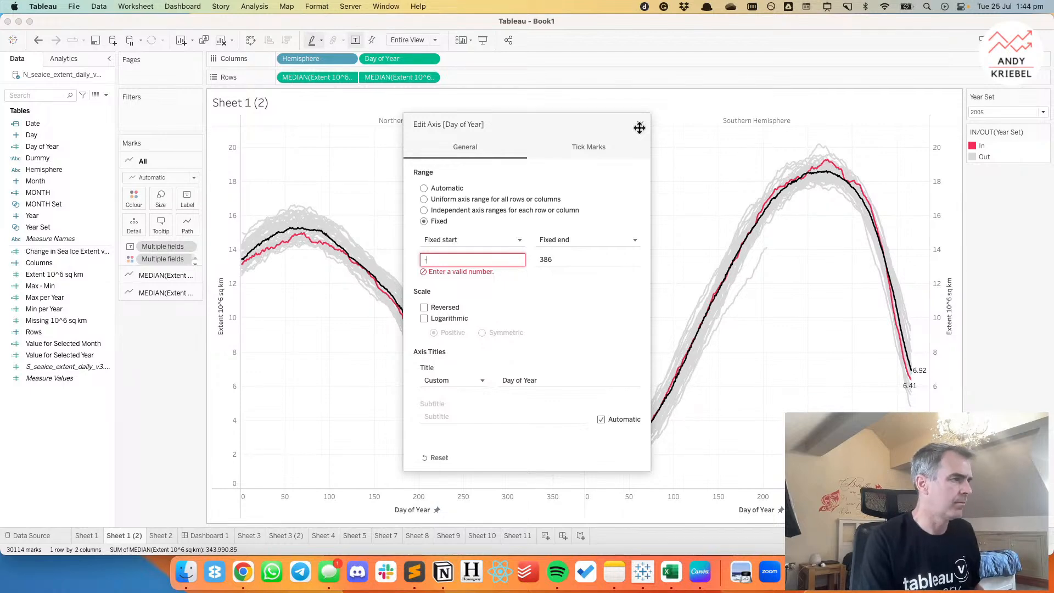
key(Tab)
key(Tab)
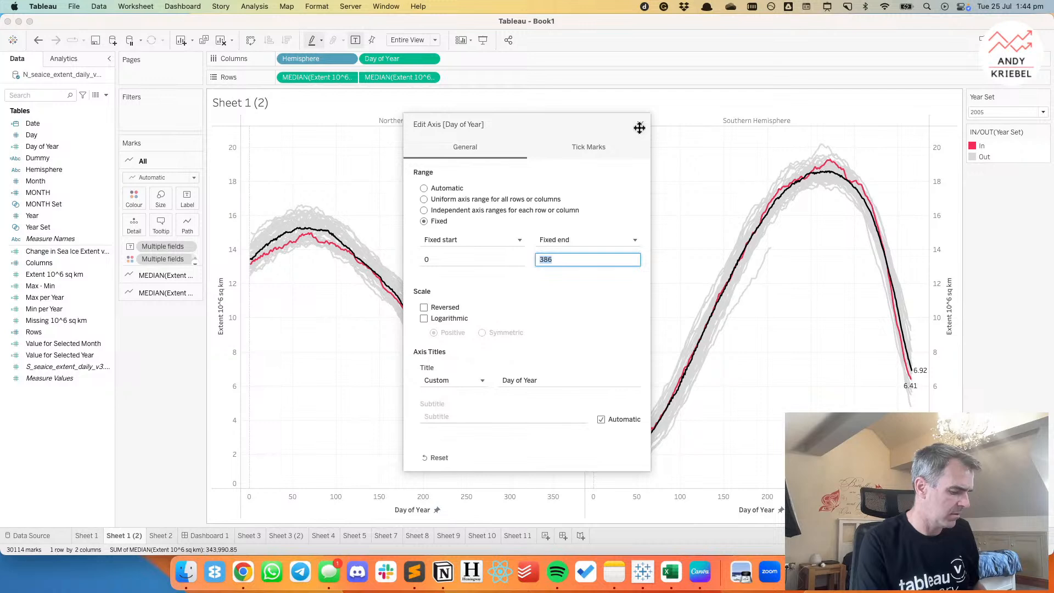
text(390)
key(Tab)
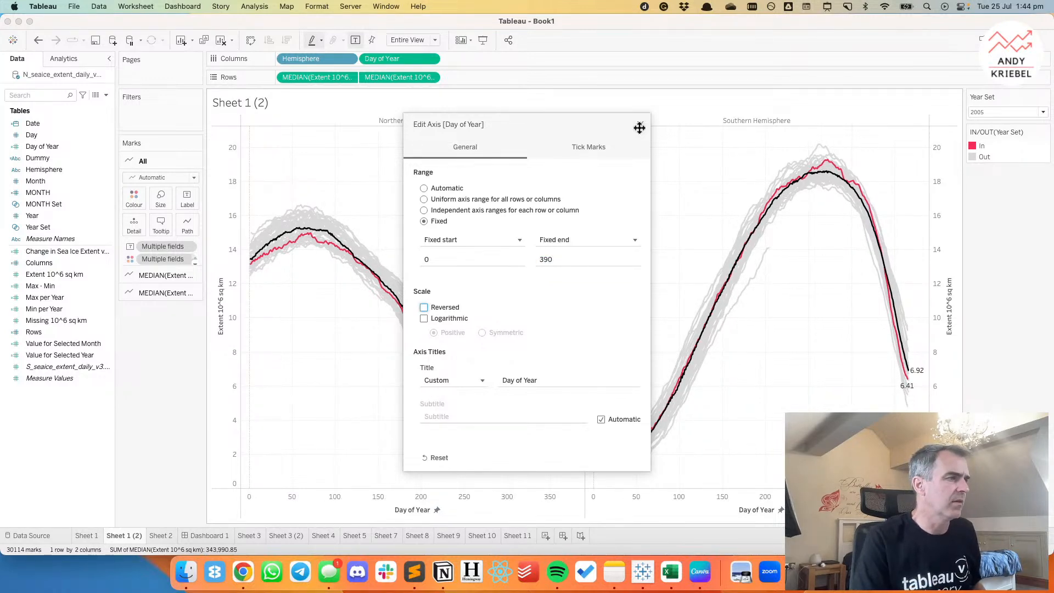
click(559, 259)
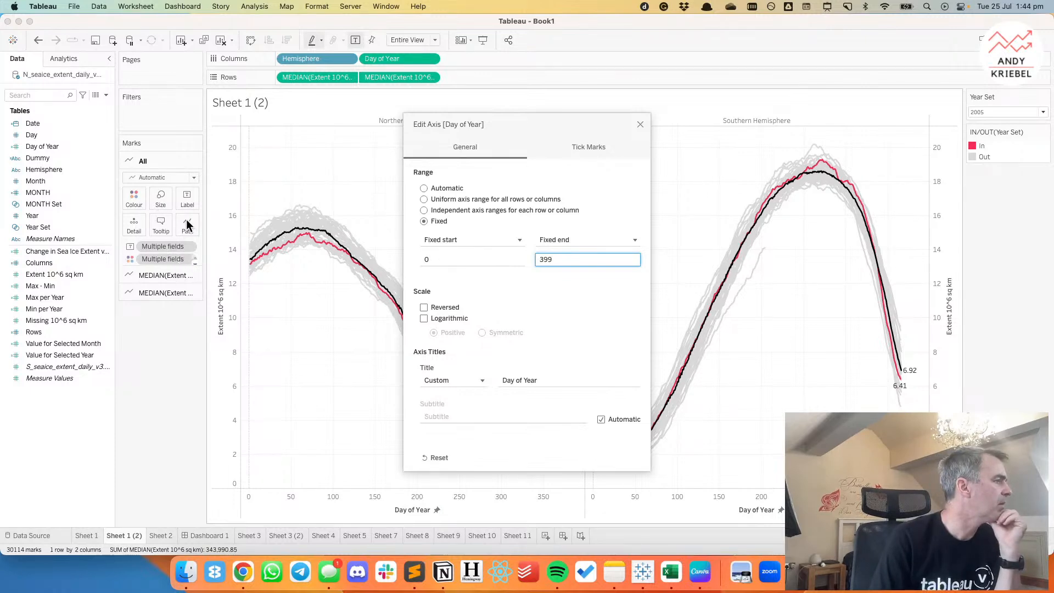
click(640, 124)
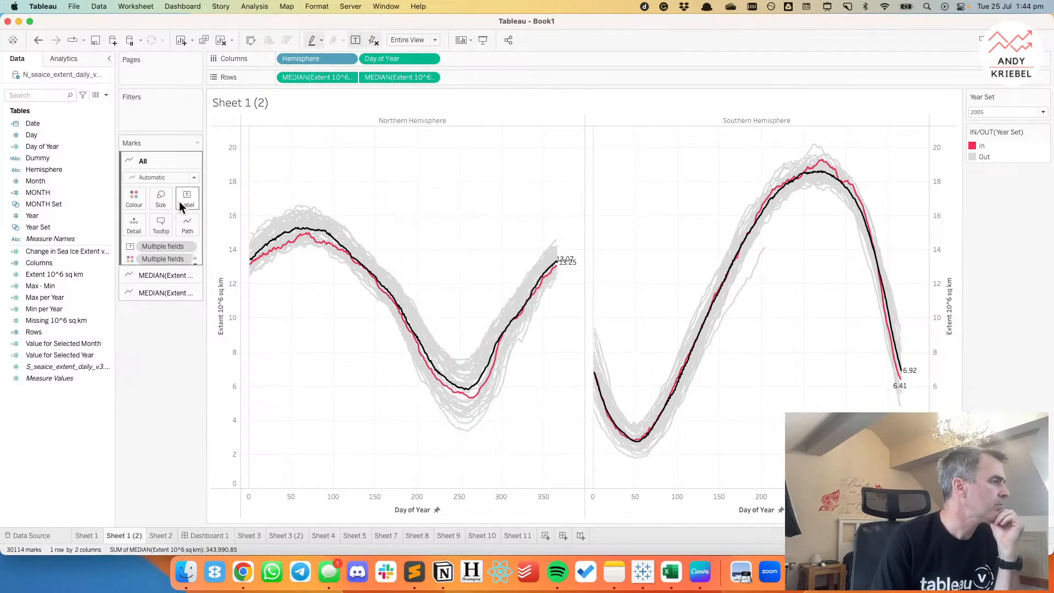
Align the labels of all the chart's lines to the middle right.
click(183, 199)
click(258, 289)
click(250, 396)
click(375, 454)
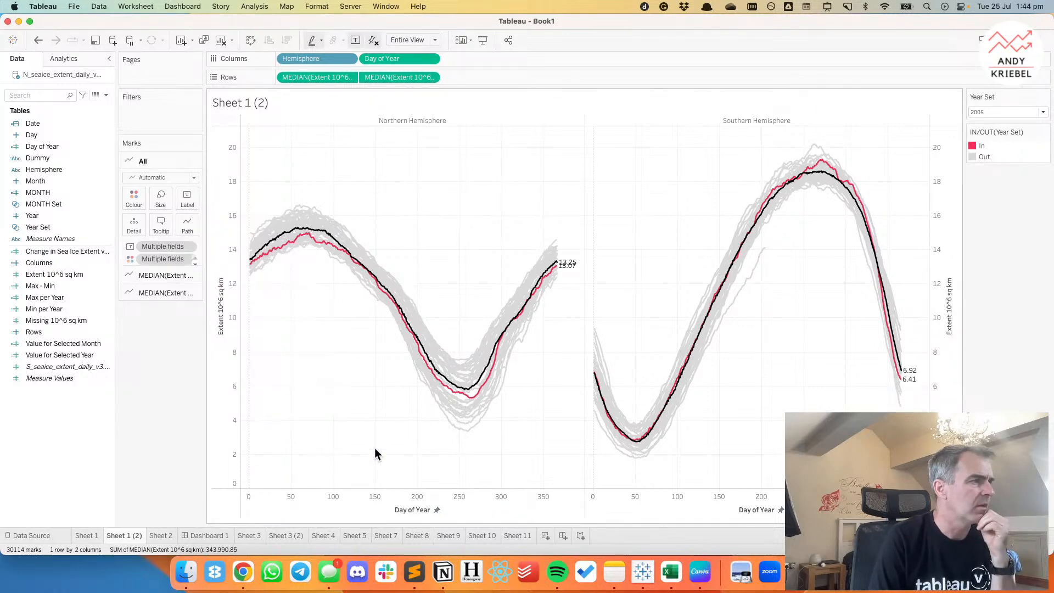
click(68, 357)
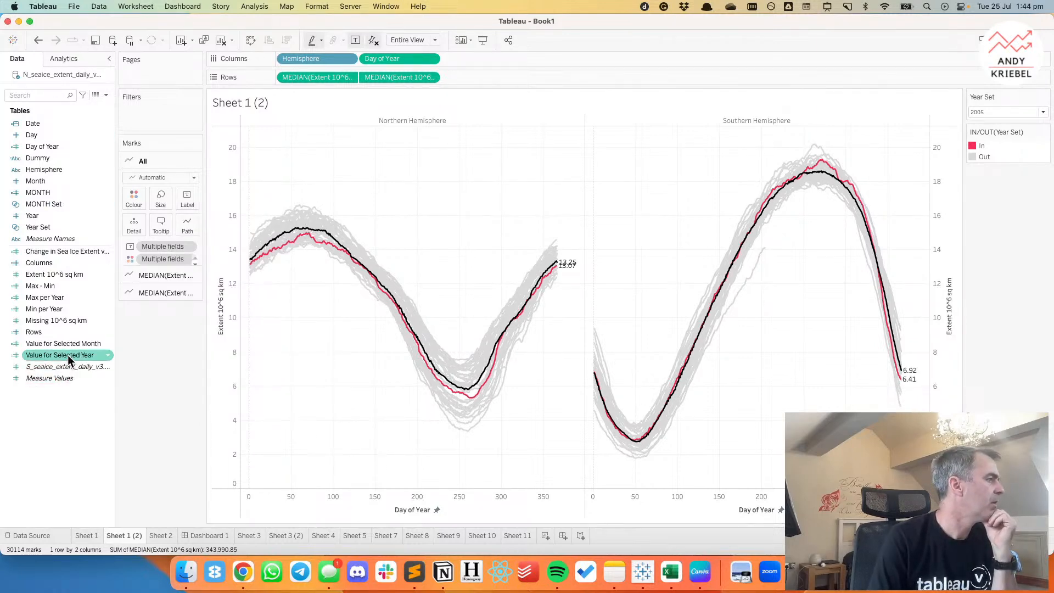
right_click(48, 275)
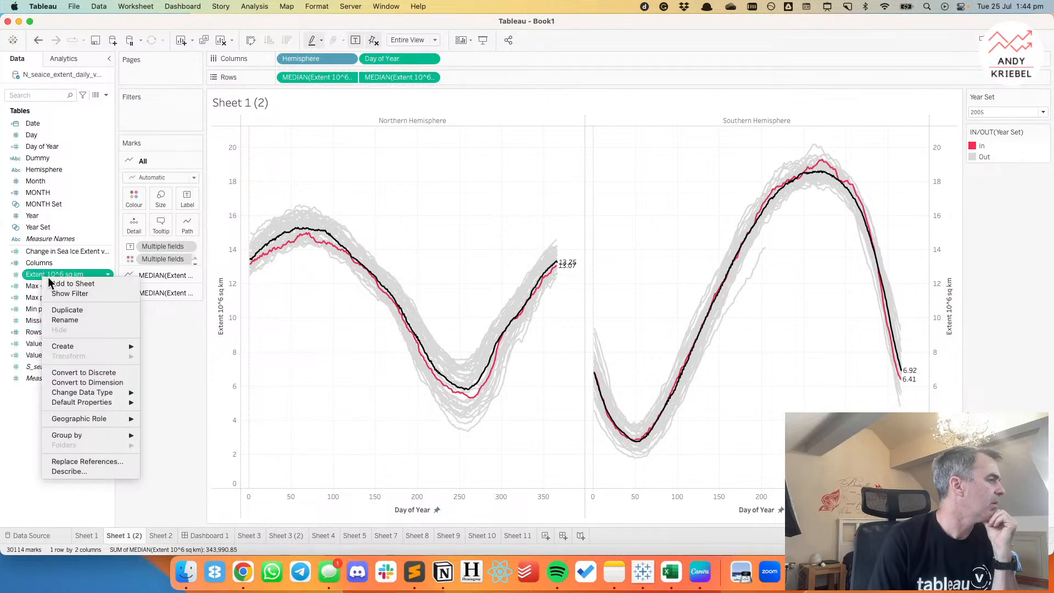
click(378, 393)
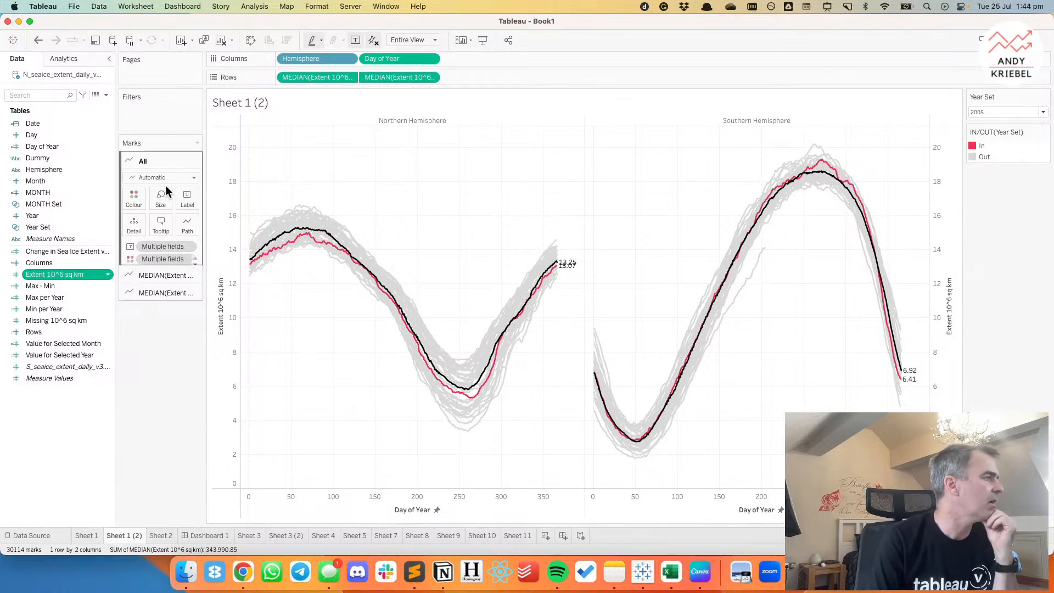
Format the labels of all the chart's lines in Tableau Medium, matching the mark colour.
click(197, 200)
click(234, 272)
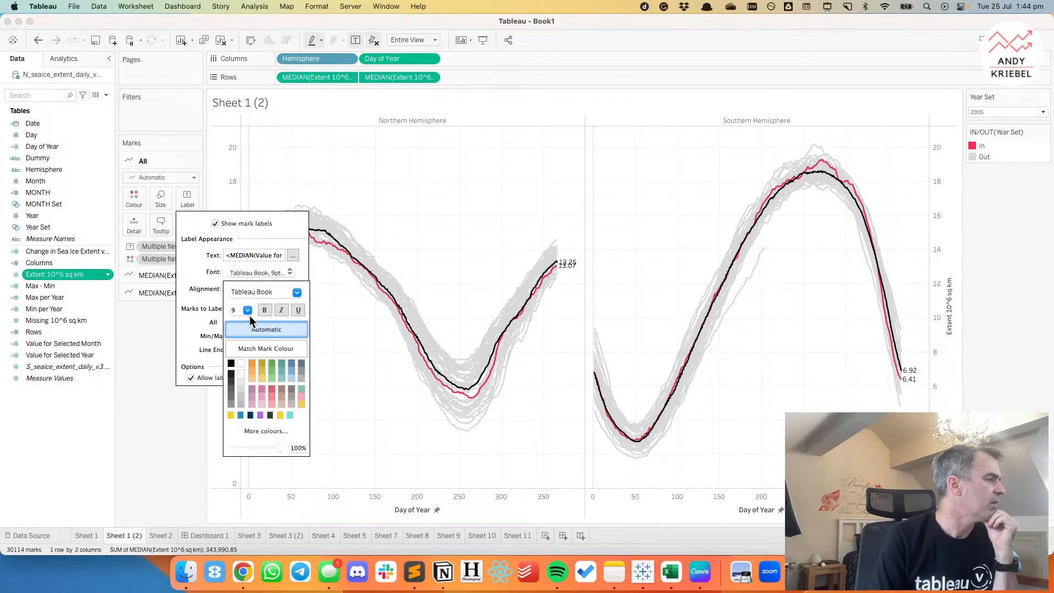
click(251, 350)
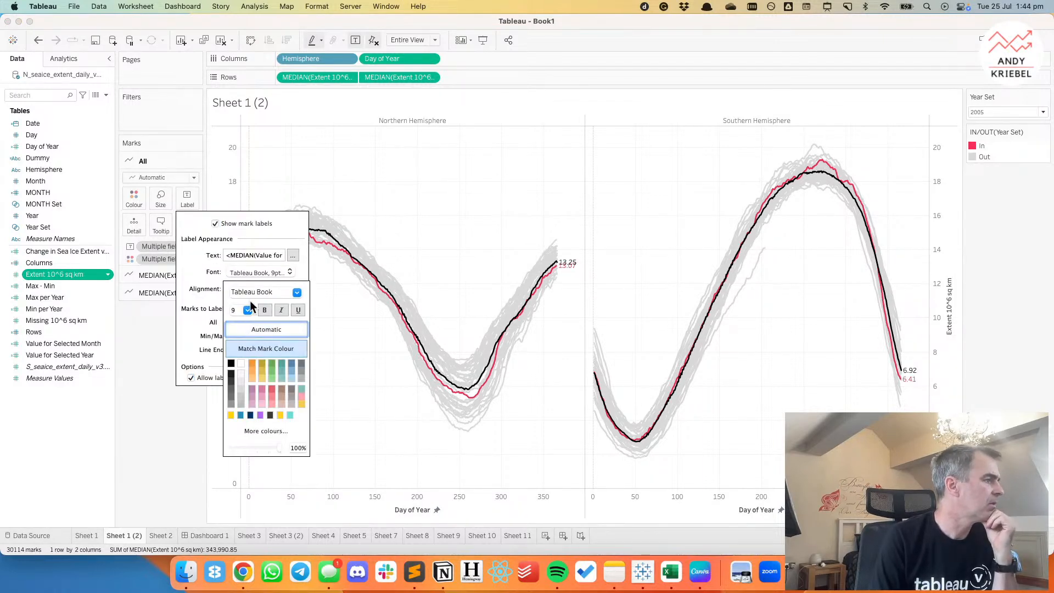
click(291, 293)
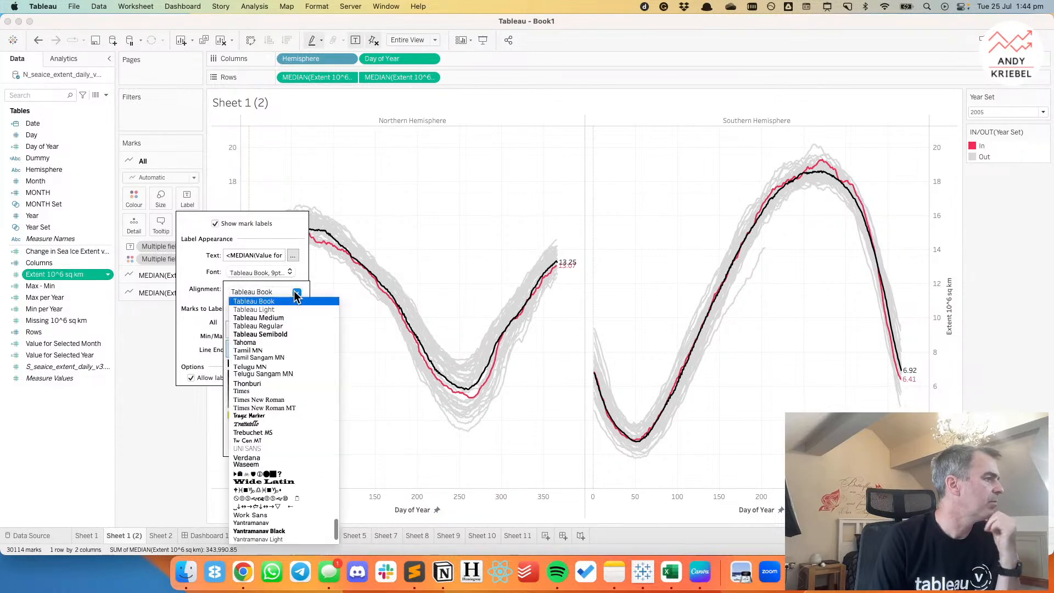
click(276, 317)
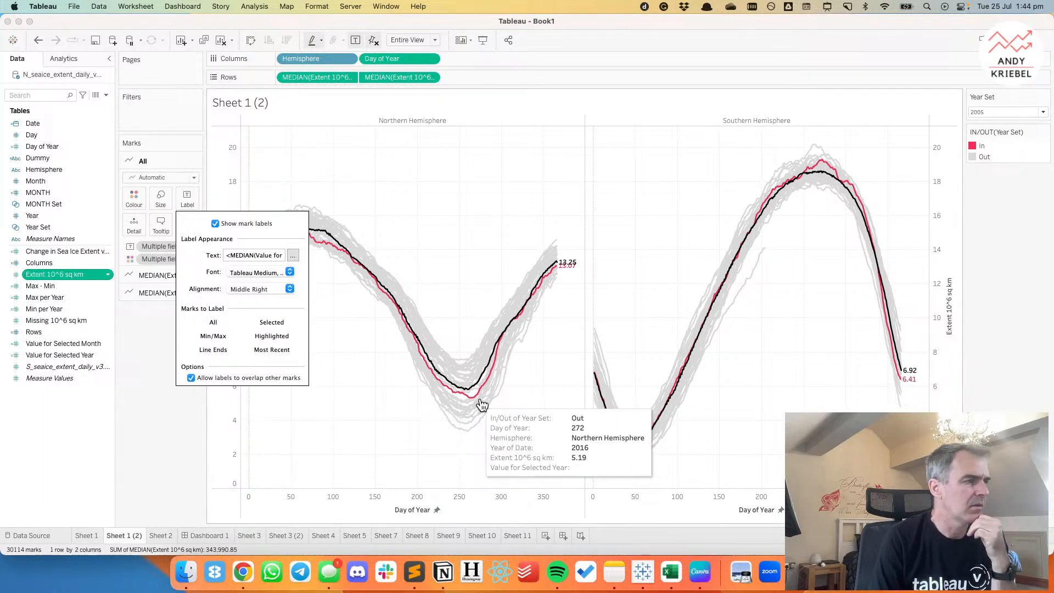
click(191, 378)
click(190, 378)
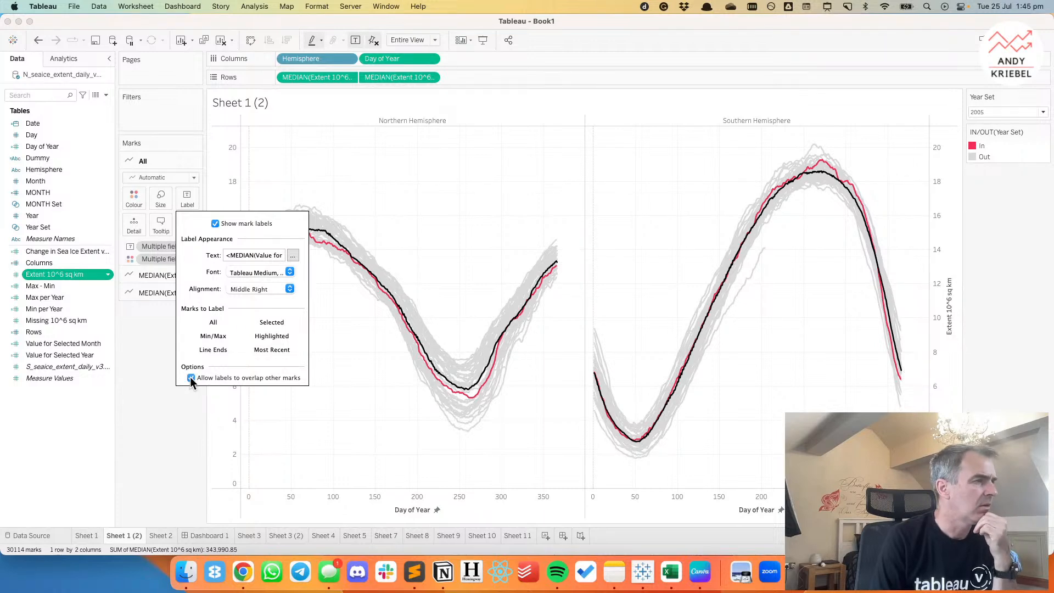
click(407, 407)
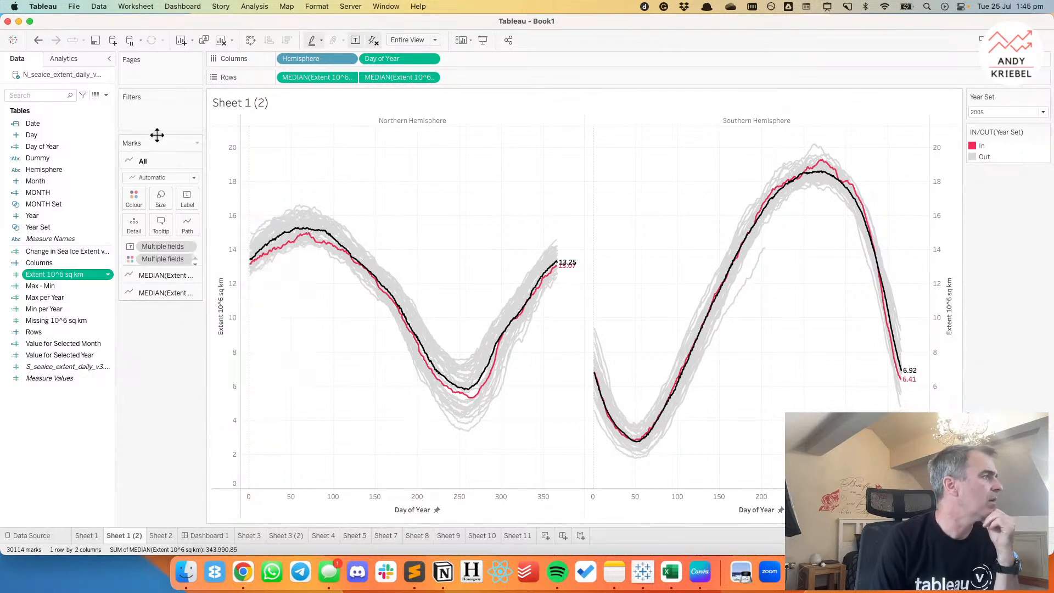
Set the selected year in the Year Set to 2023.
click(988, 113)
click(1004, 247)
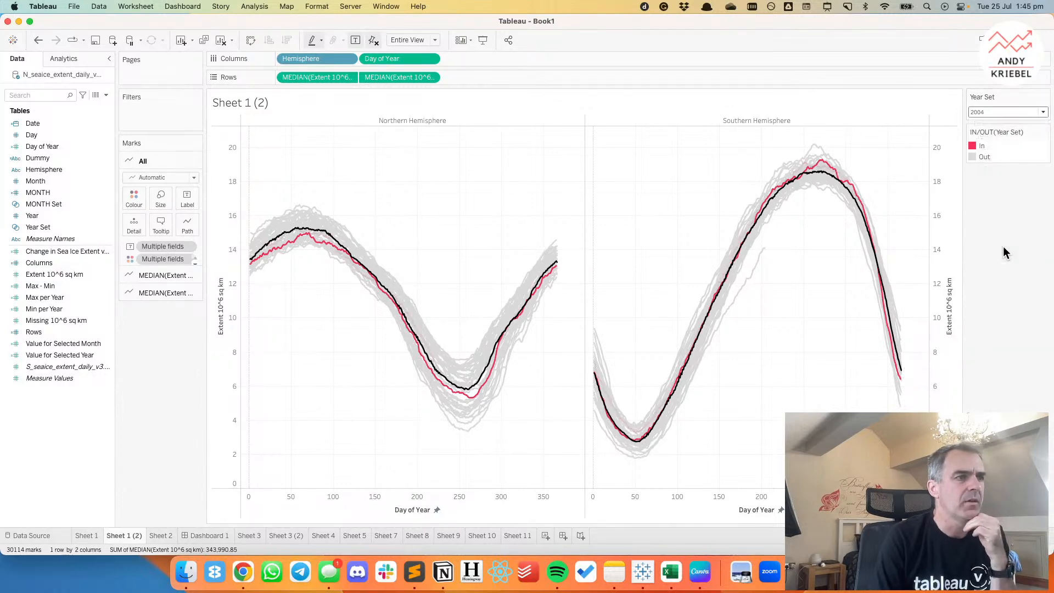
click(985, 112)
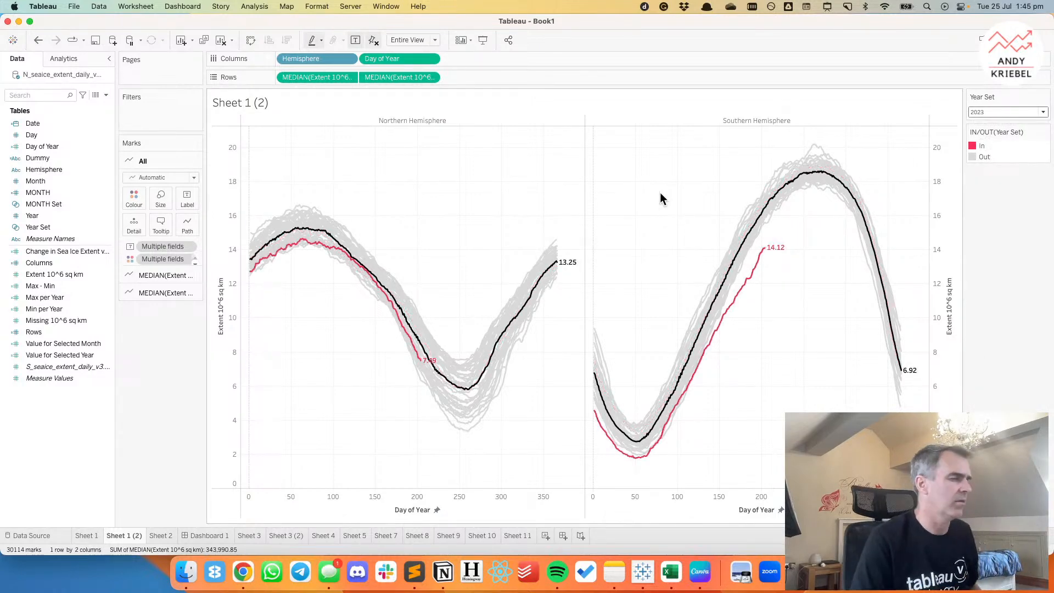
Switch to Chrome to examine how the Guardian's daily Antarctic sea ice extent chart labels its lines, and return to Tableau.
click(247, 568)
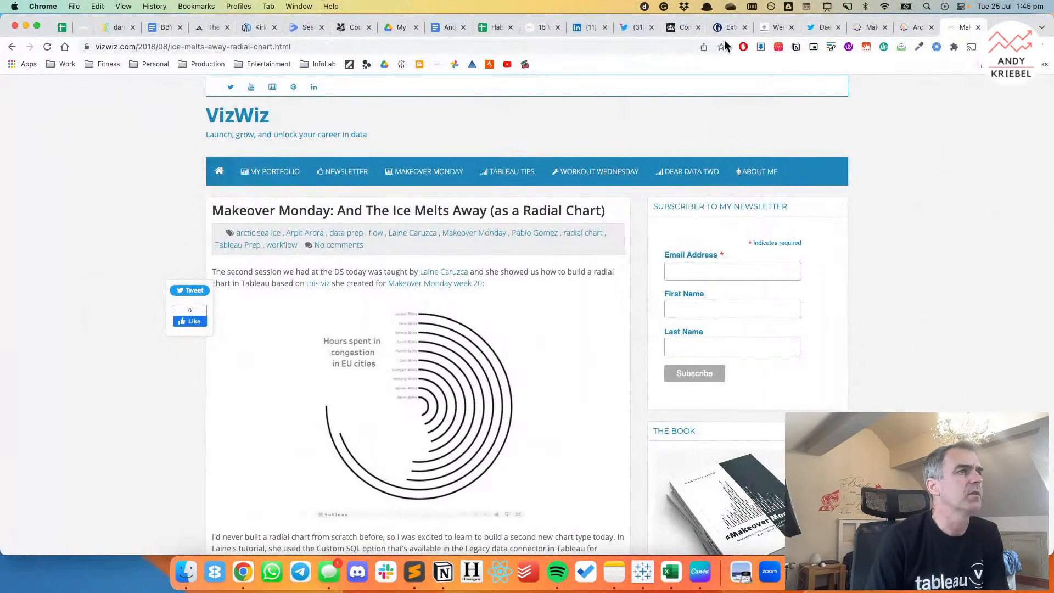
click(728, 27)
scroll(565, 263, down, 15)
scroll(565, 262, up, 6)
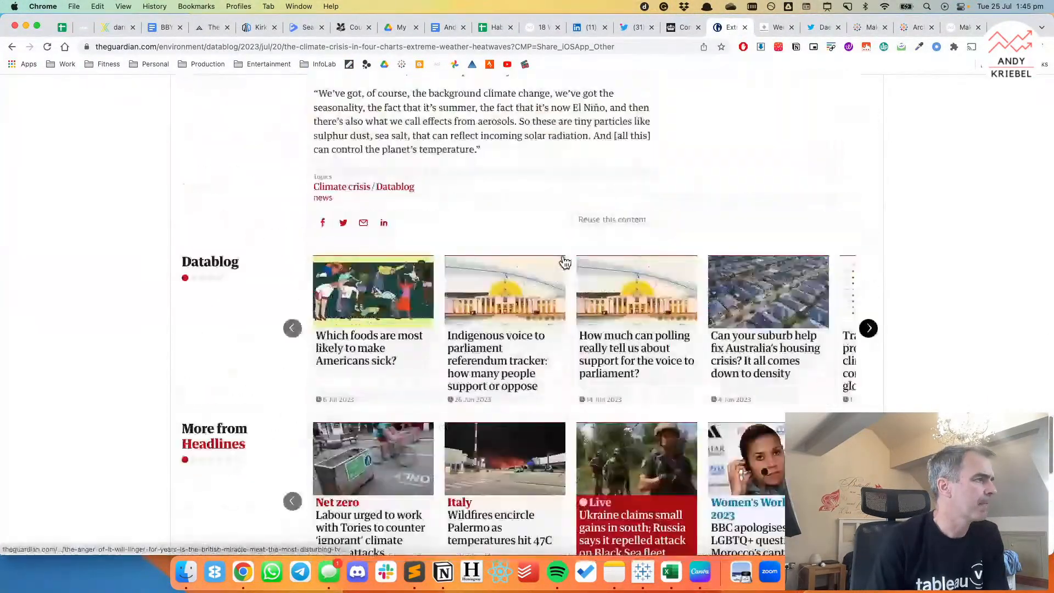
scroll(565, 262, up, 3)
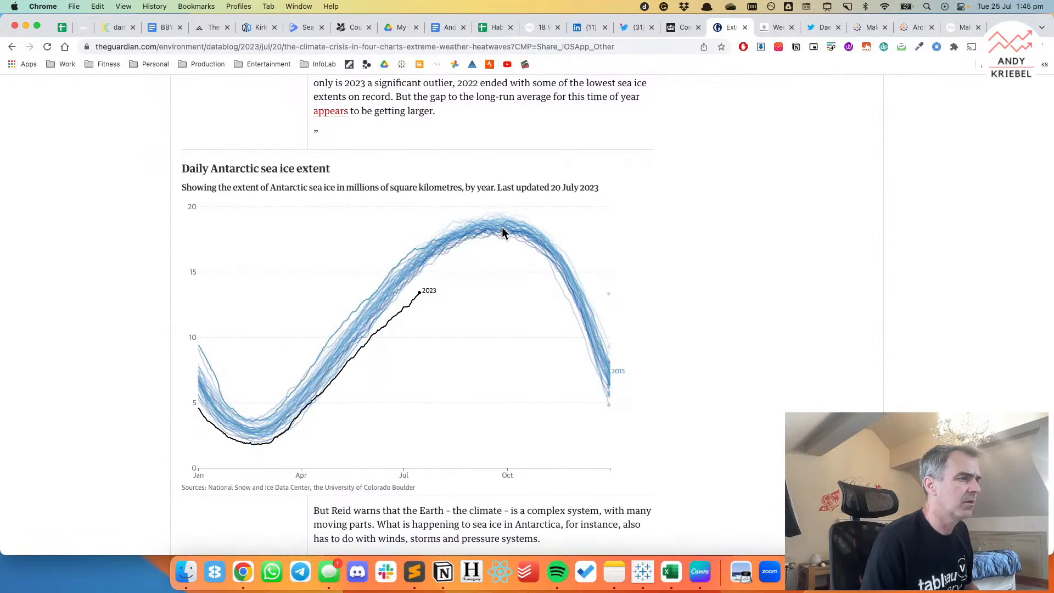
key(super+Tab)
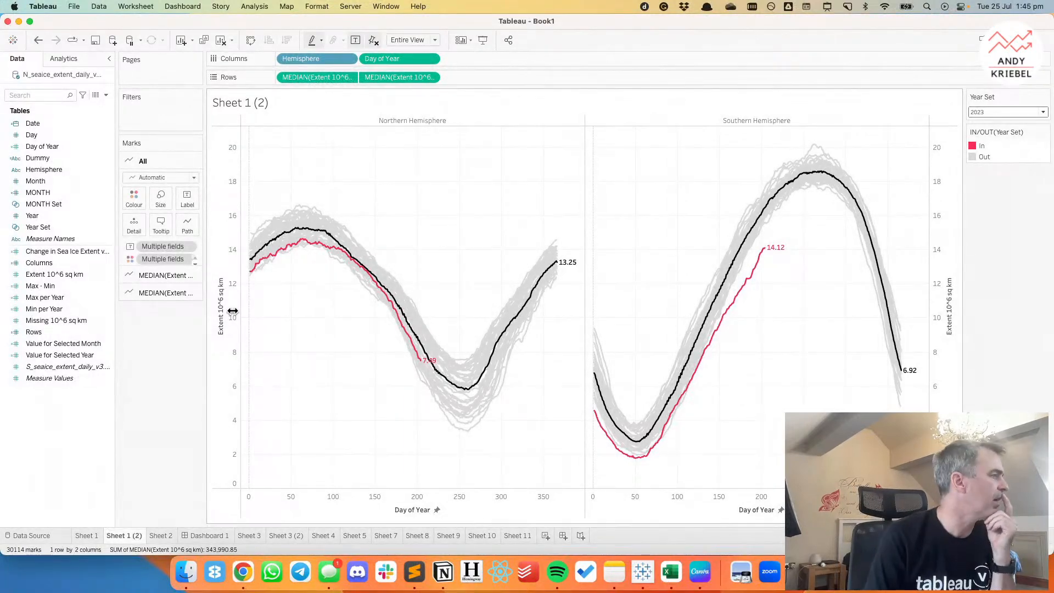
Remove the Value for Selected Year label from the year lines, try labelling them with YEAR(Date), and undo that attempt.
click(134, 272)
drag(160, 277, 146, 351)
click(133, 276)
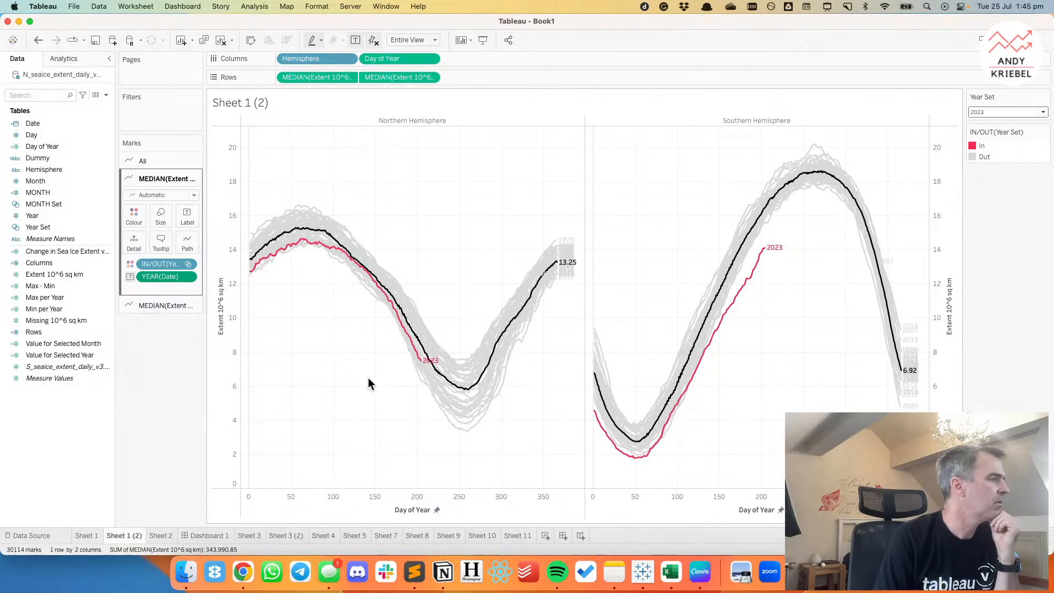
click(38, 41)
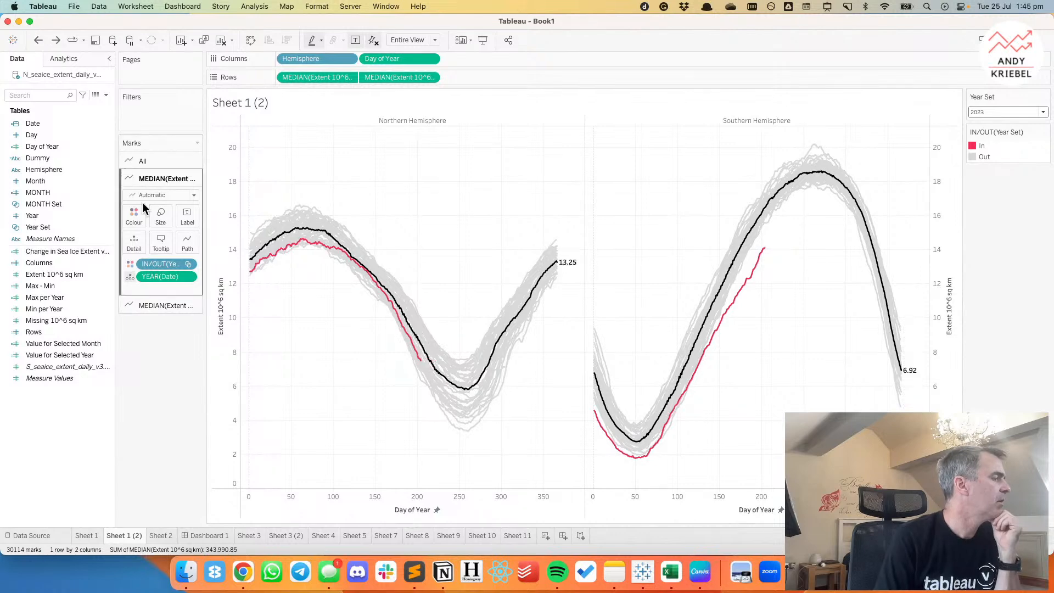
Edit the Value for Selected Year calculation to IF [Year Set] THEN [Year] END and rename it Year for Selected Year.
right_click(85, 358)
click(156, 377)
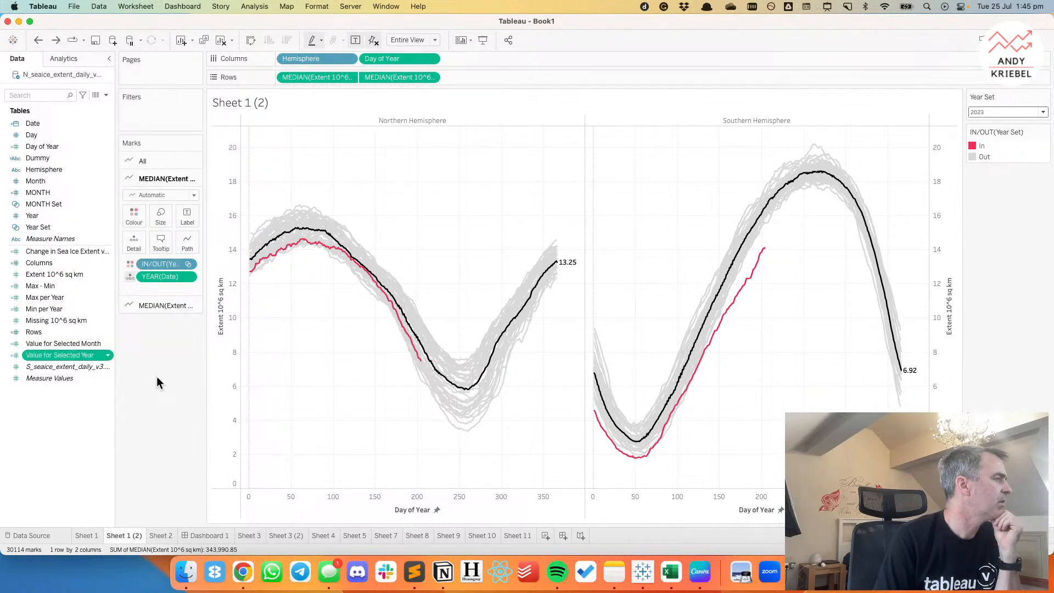
right_click(61, 355)
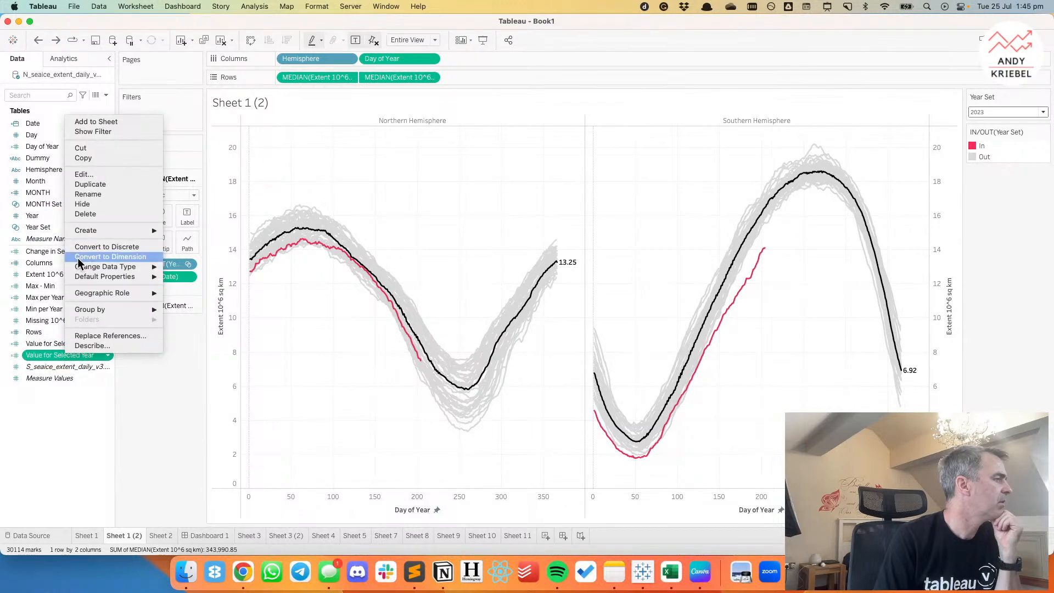
click(90, 175)
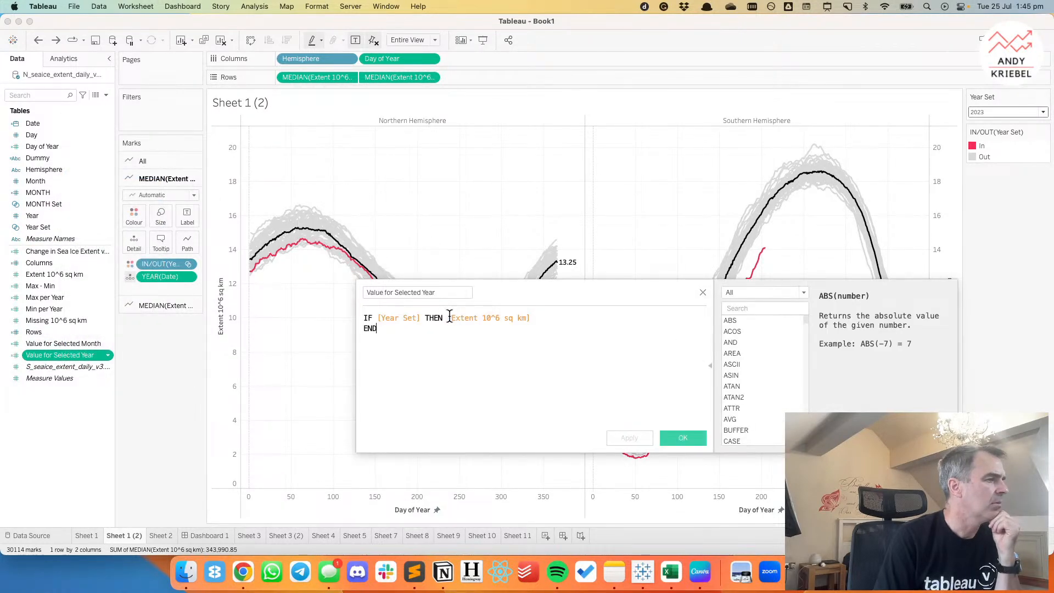
drag(449, 317, 587, 315)
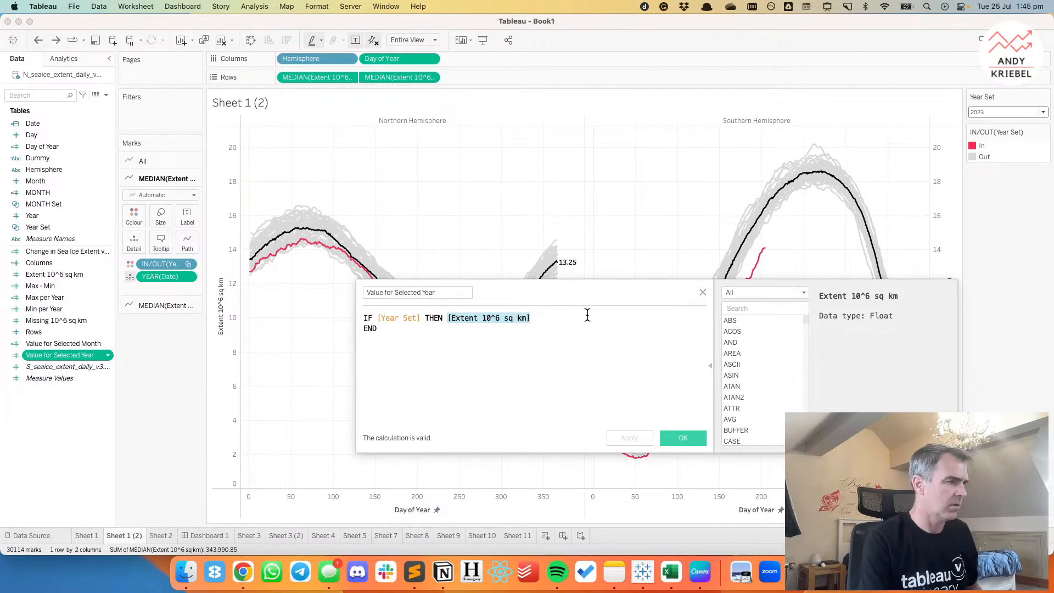
text([Year])
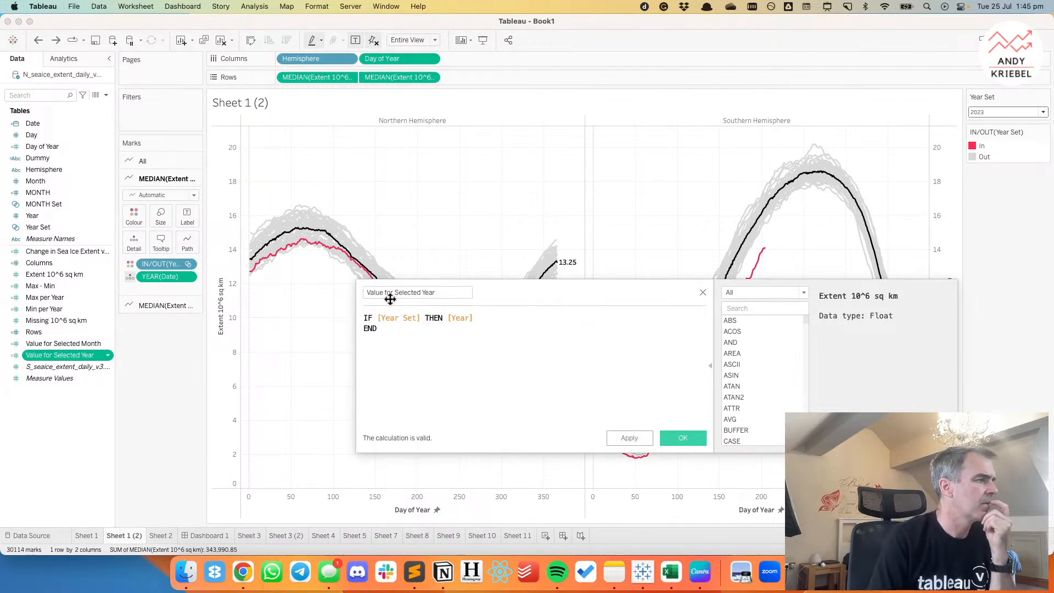
drag(383, 293, 311, 291)
text(Year)
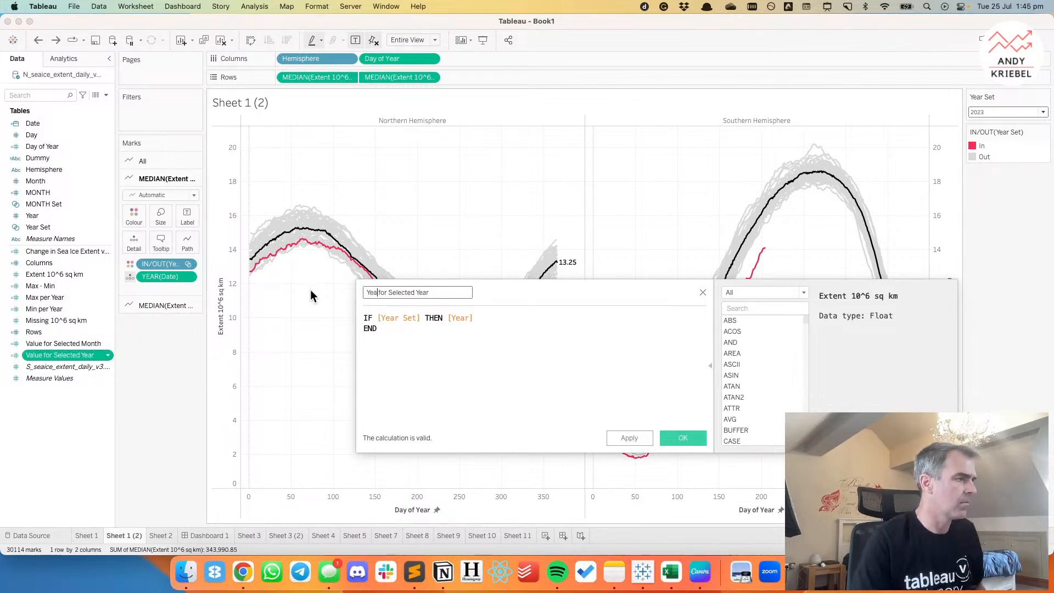
click(683, 438)
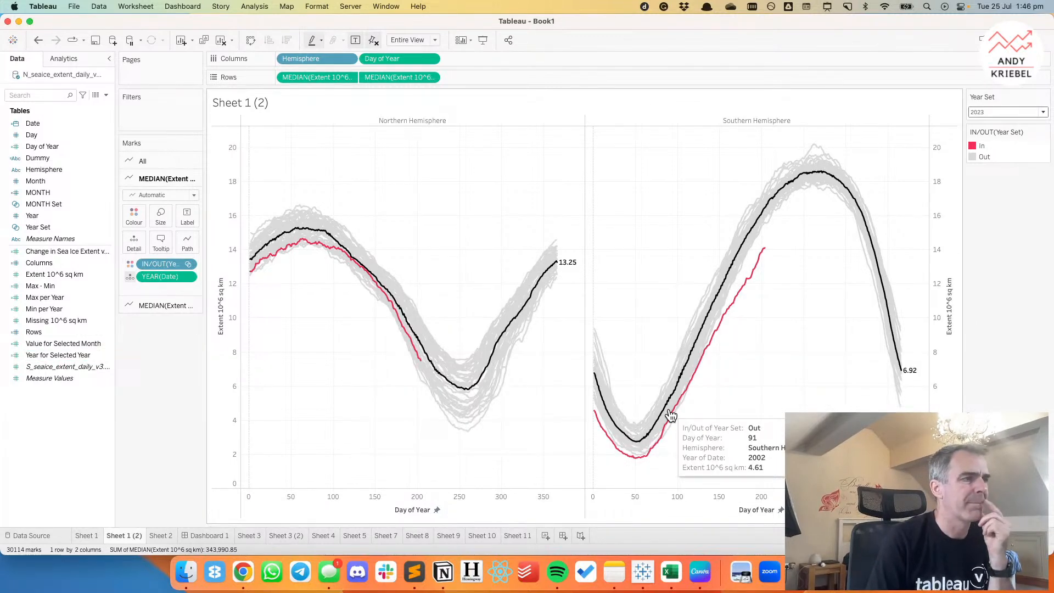
Label the year lines with the Year for Selected Year field.
click(188, 216)
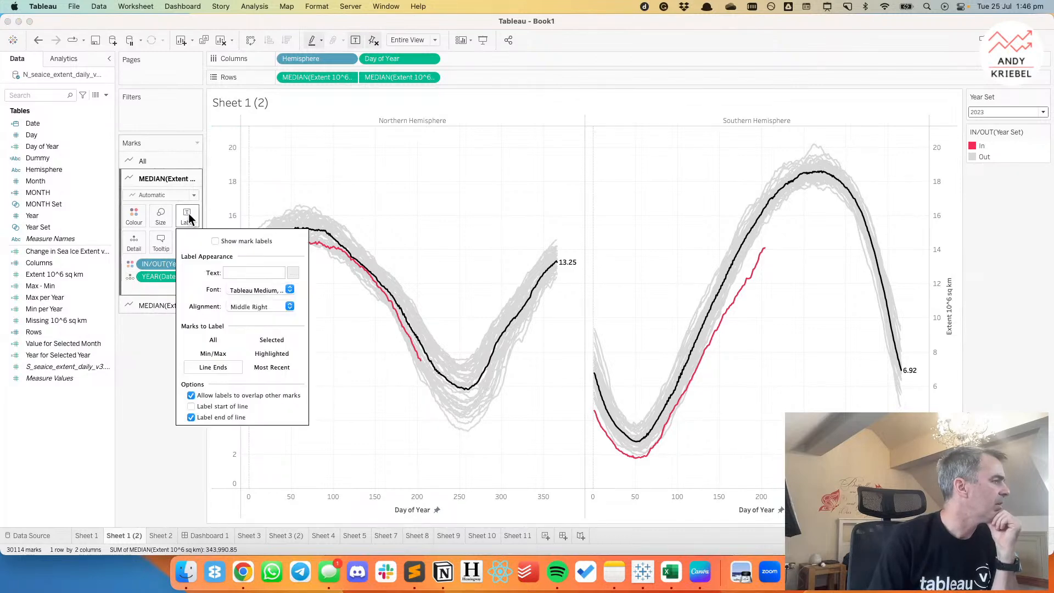
click(214, 242)
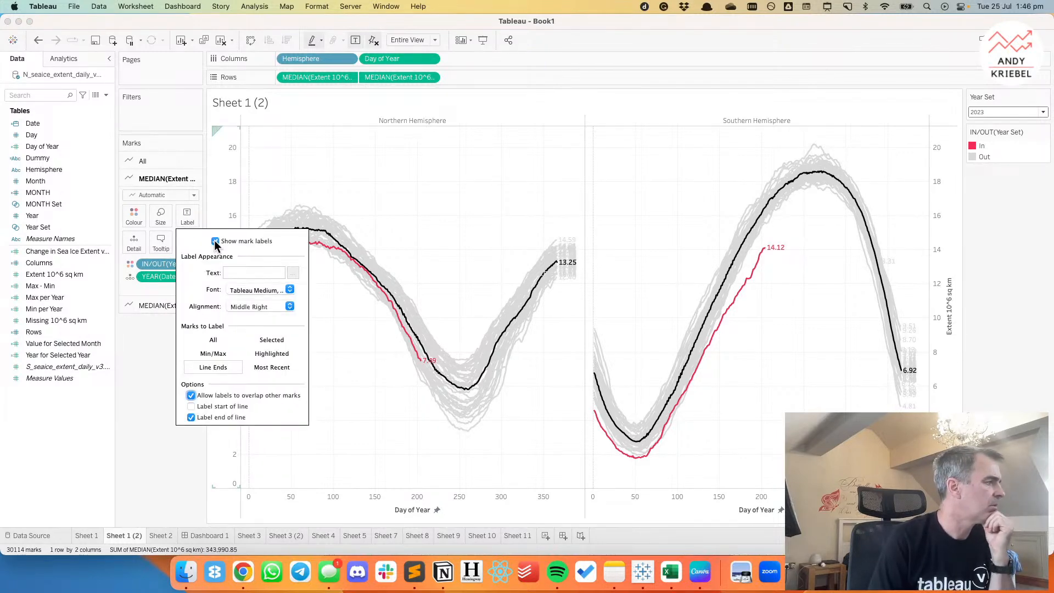
click(215, 242)
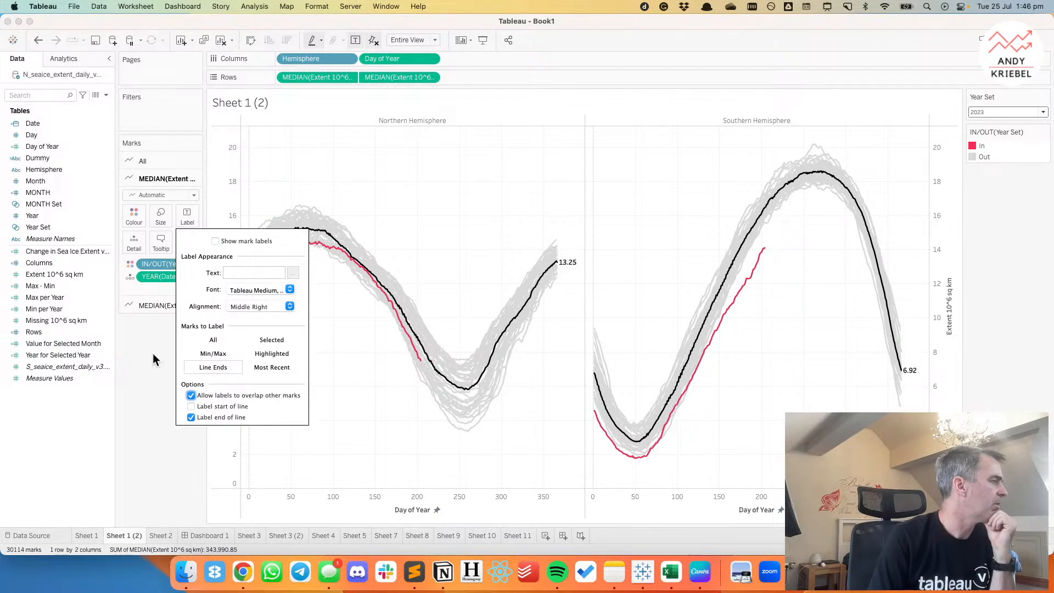
drag(58, 354, 189, 218)
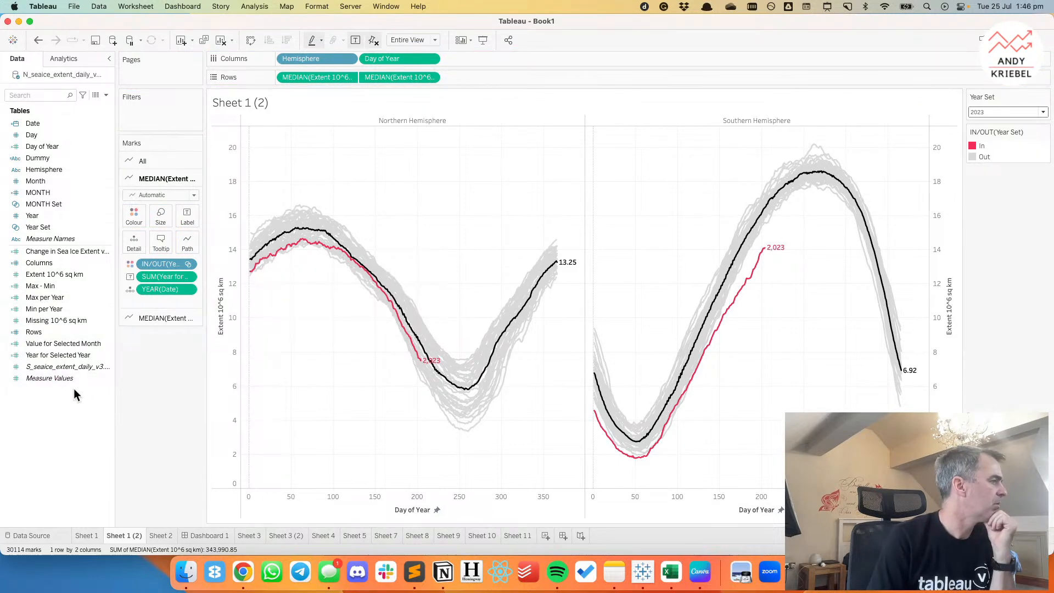
Set the default number format of Year for Selected Year to Number (Custom) with 0 decimal places and no thousands separators.
right_click(62, 354)
mouse_move(141, 276)
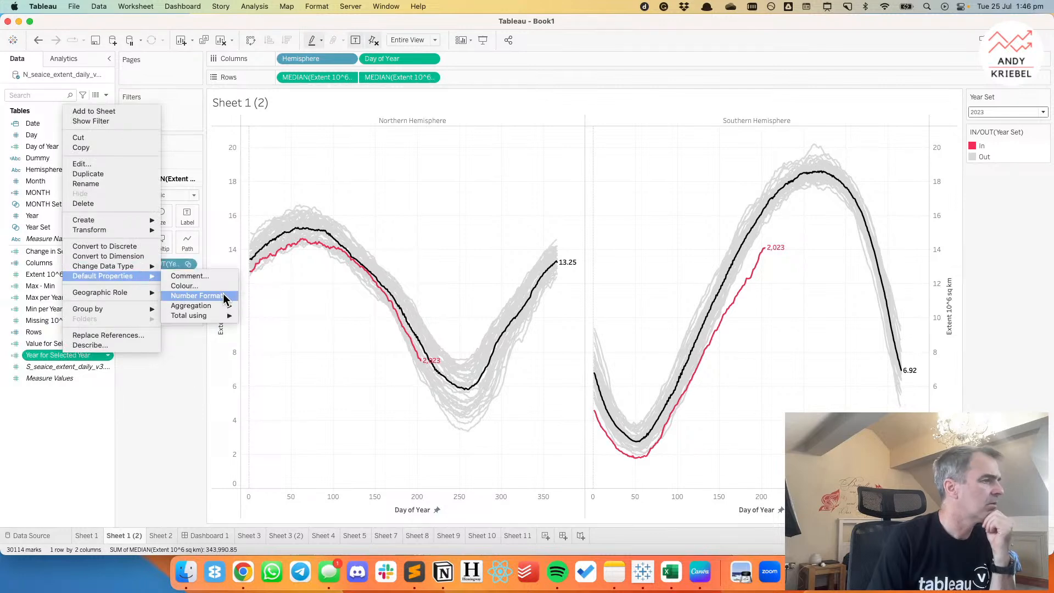
click(197, 295)
click(452, 243)
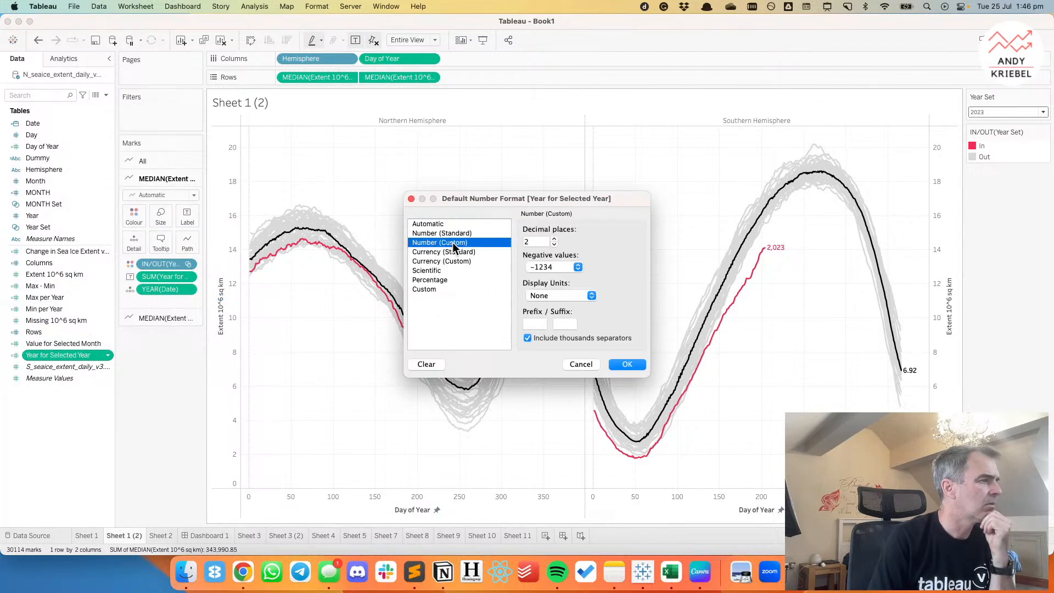
double_click(555, 244)
click(527, 338)
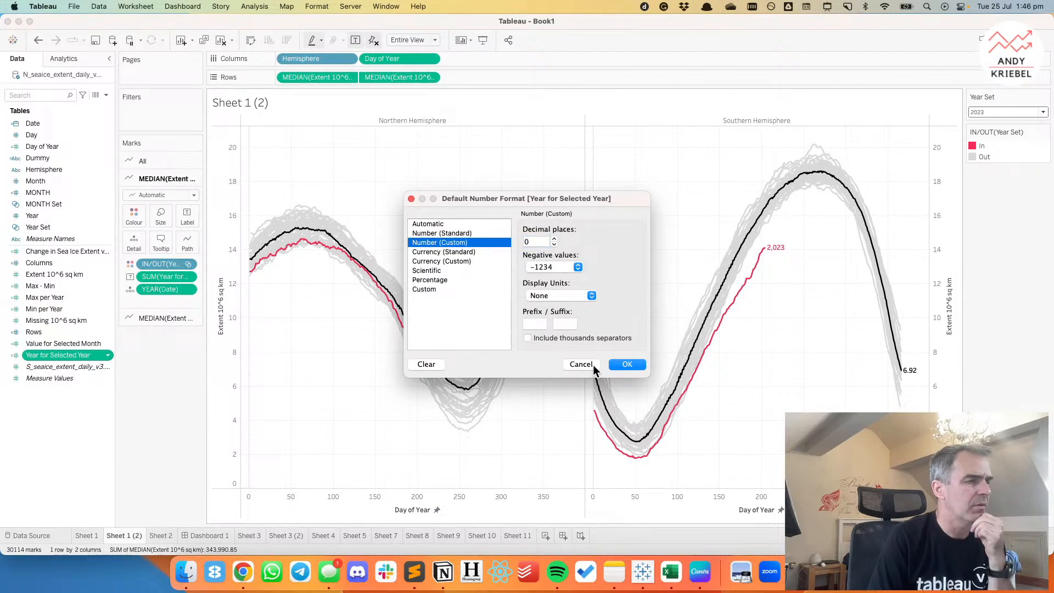
key(Return)
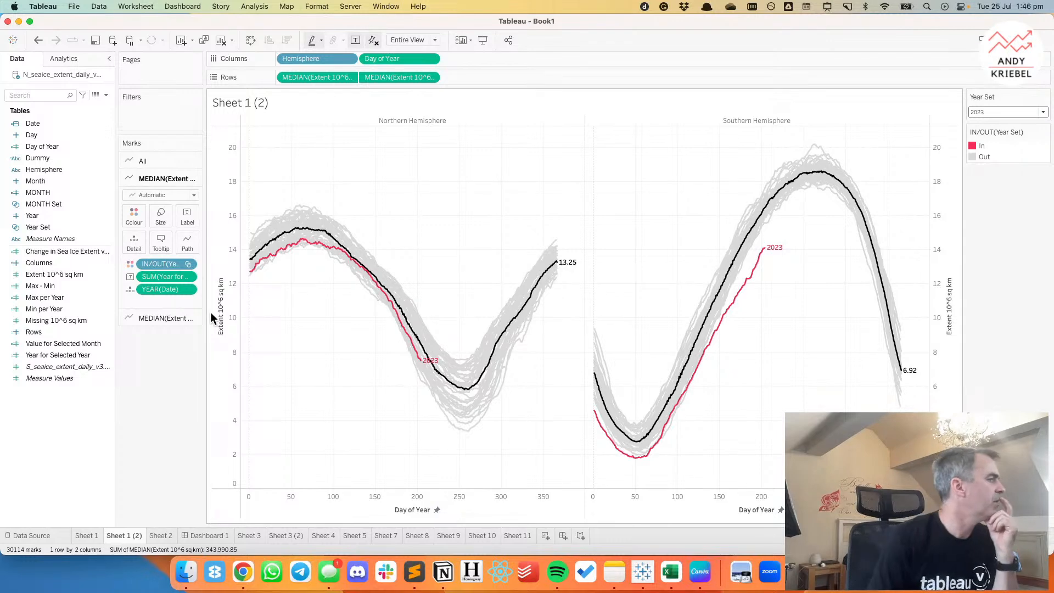
Remove the value label from the overall median line.
click(150, 318)
drag(154, 283, 150, 360)
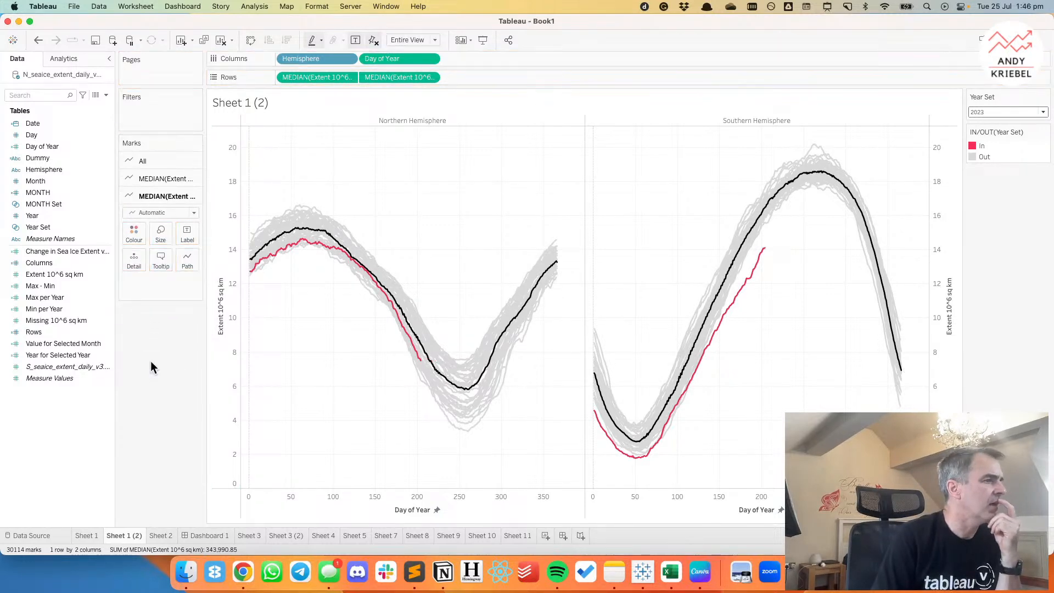
Try labelling the overall median line by Min/Max with the Automatic field, and return it to Line Ends.
click(185, 233)
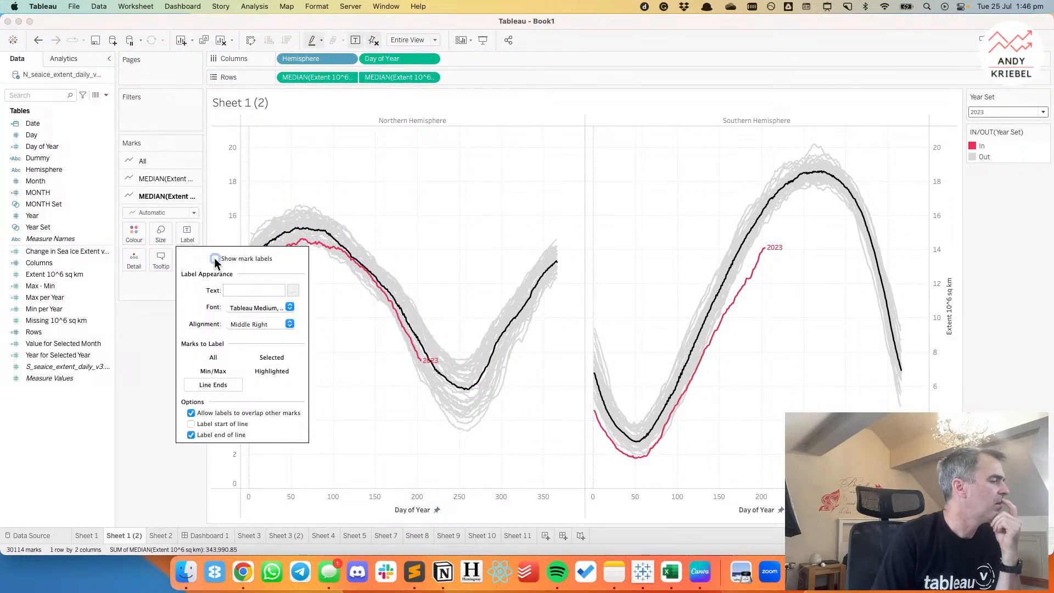
click(215, 258)
click(208, 371)
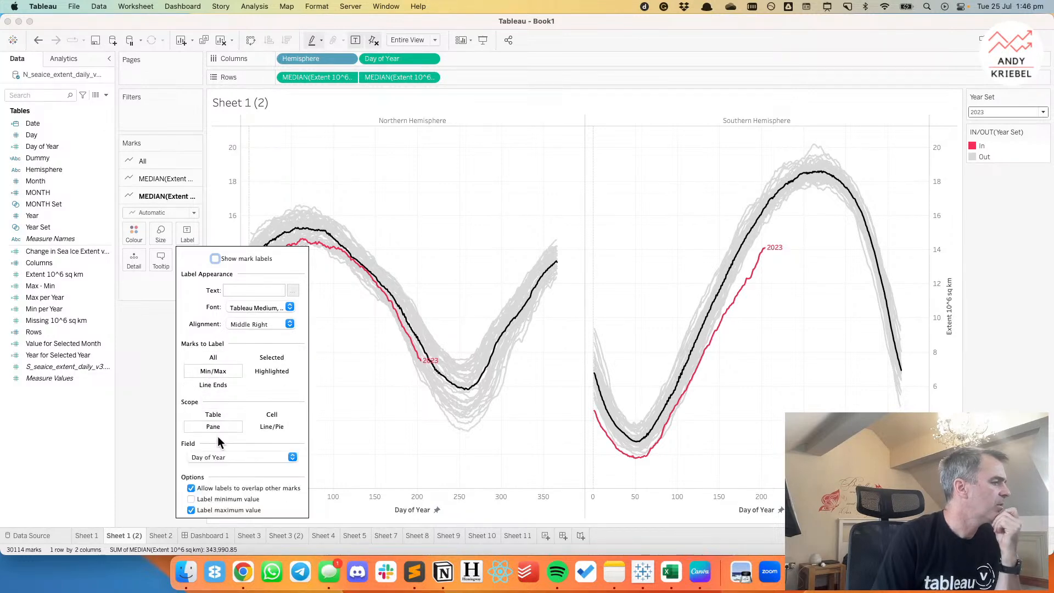
click(220, 463)
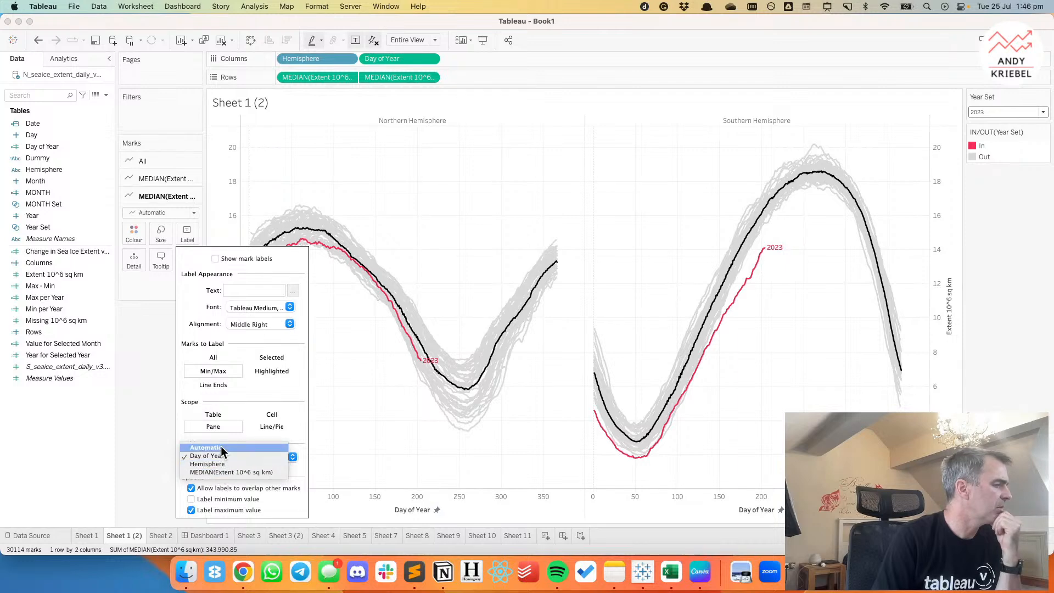
click(221, 447)
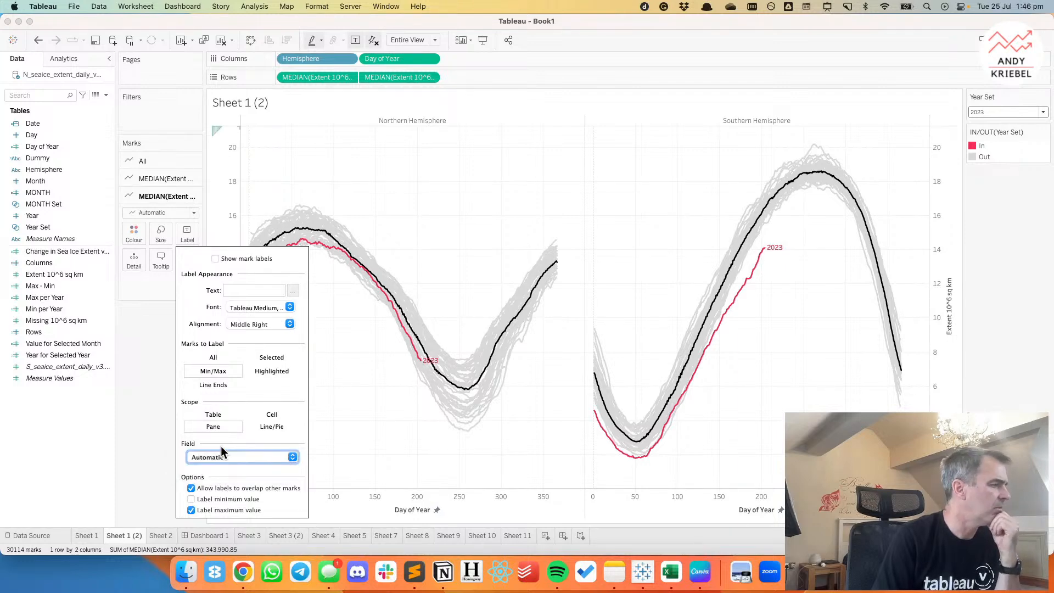
click(224, 383)
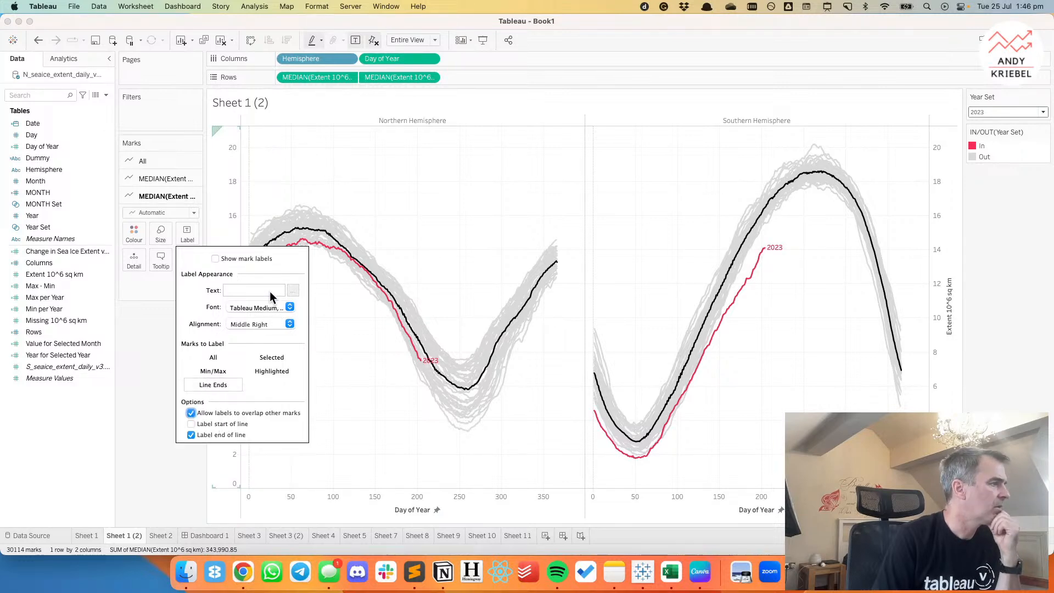
Turn on mark labels for the overall median line, try labelling All marks, and return to Line Ends.
click(216, 259)
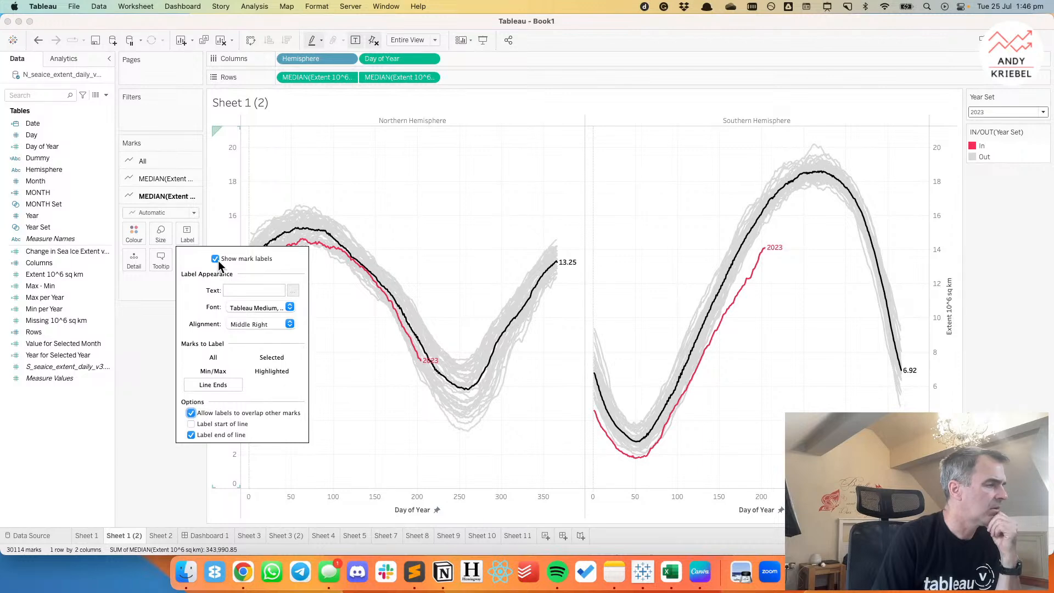
click(211, 360)
click(216, 413)
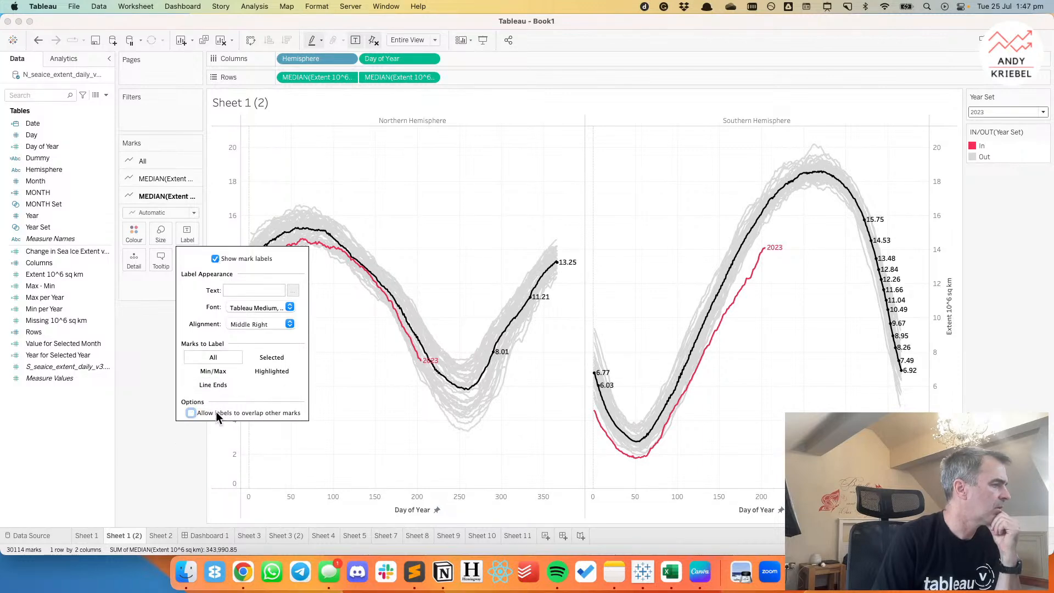
click(192, 413)
click(219, 386)
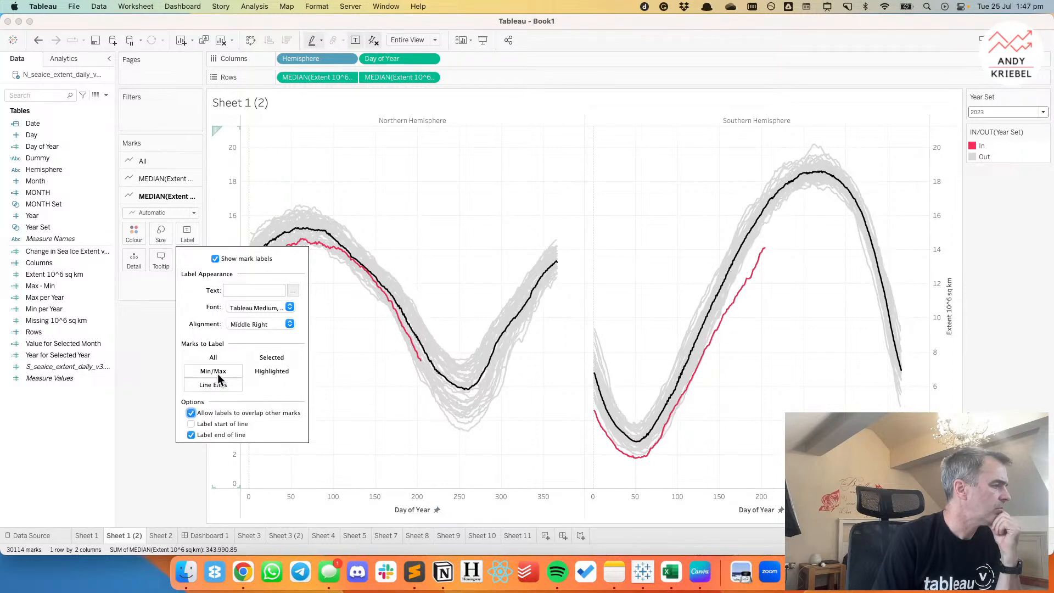
Try labelling the overall median line by Min/Max, and undo back to the line-end labels.
click(217, 372)
click(233, 456)
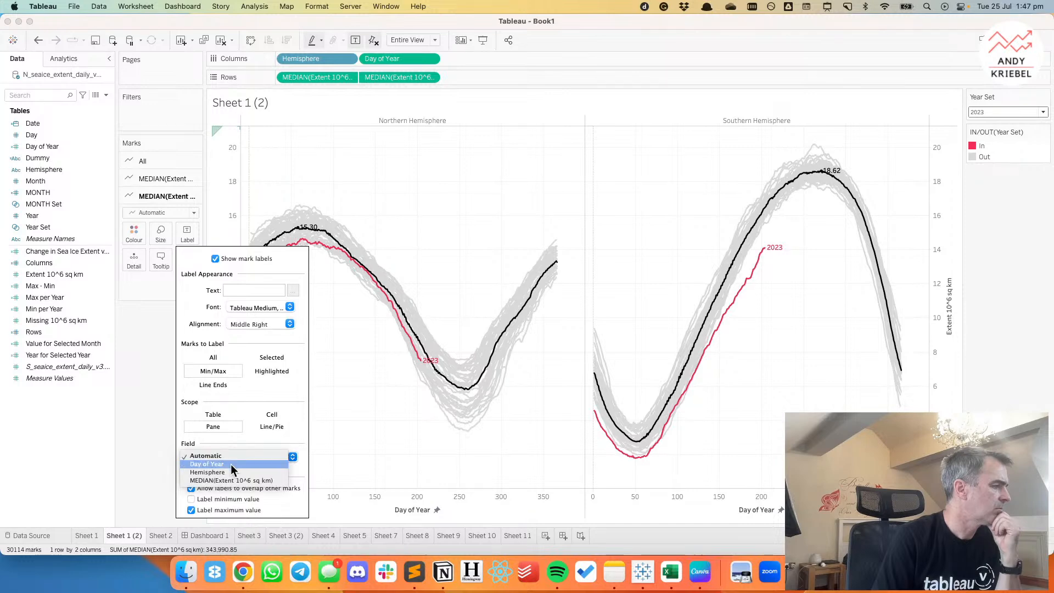
click(203, 349)
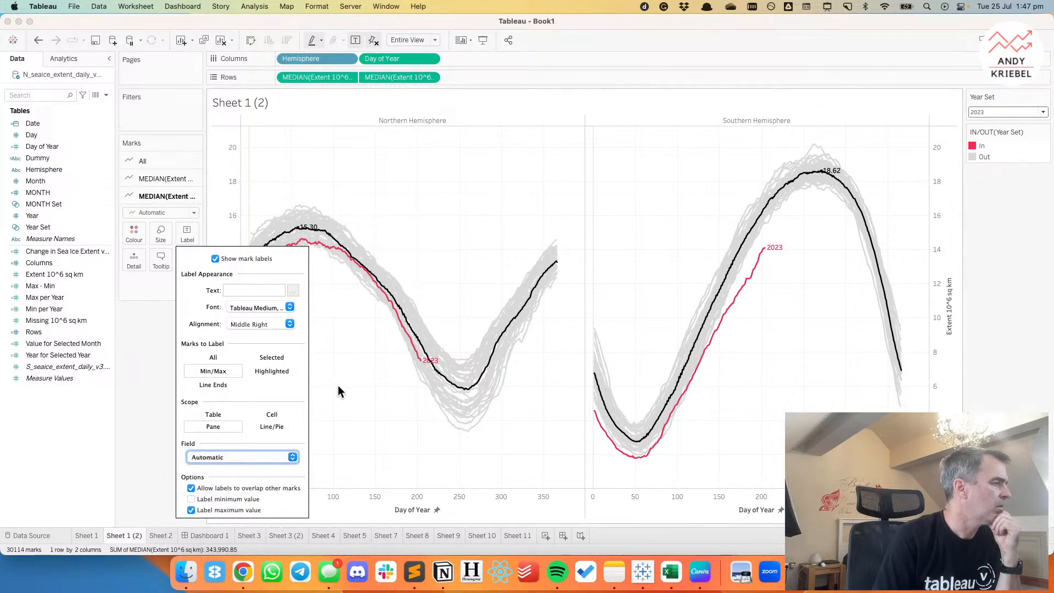
click(155, 337)
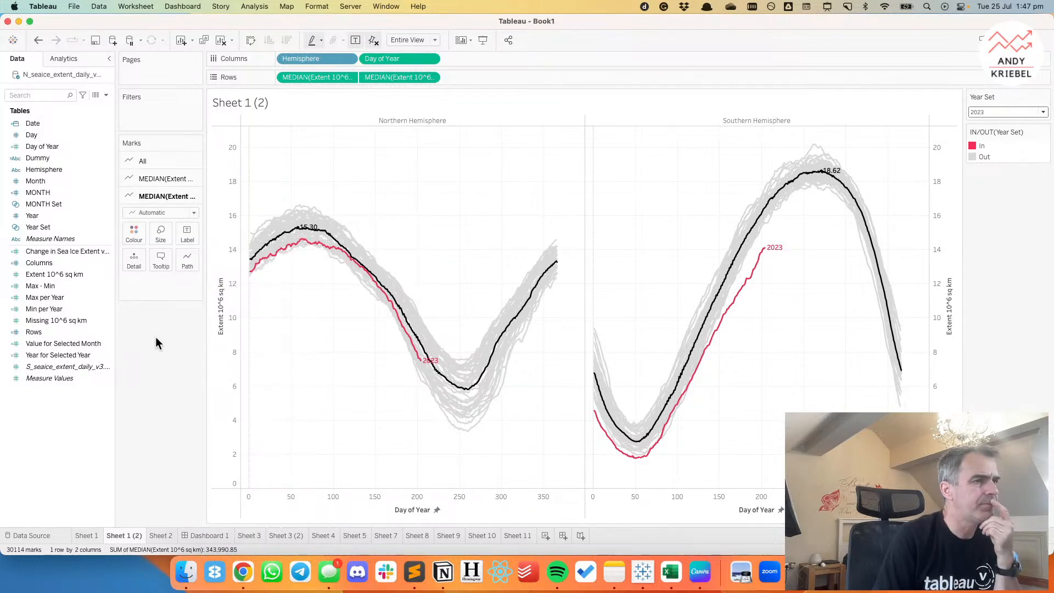
click(38, 41)
click(38, 41)
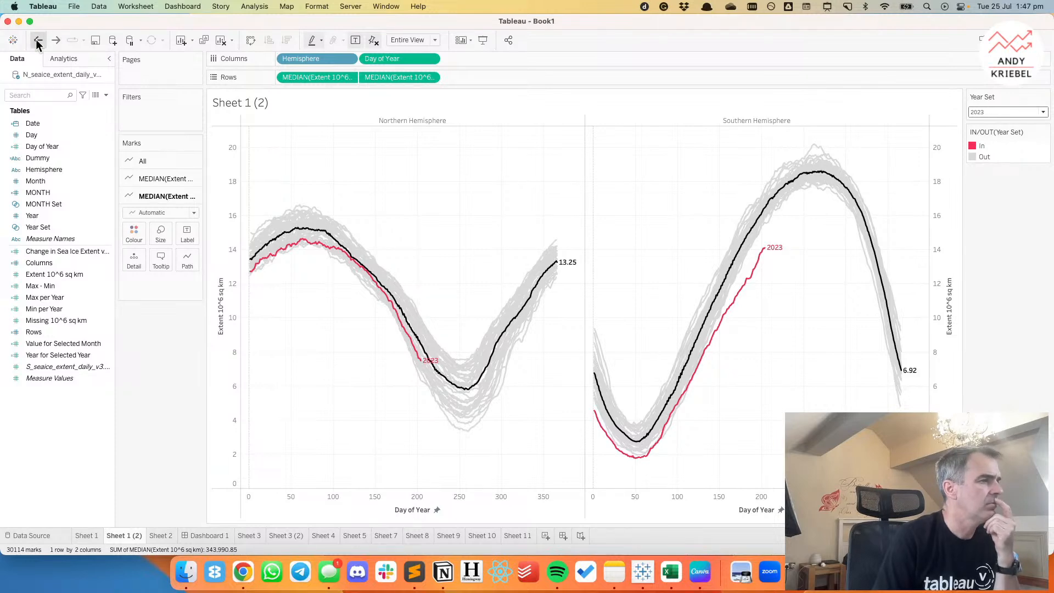
click(38, 41)
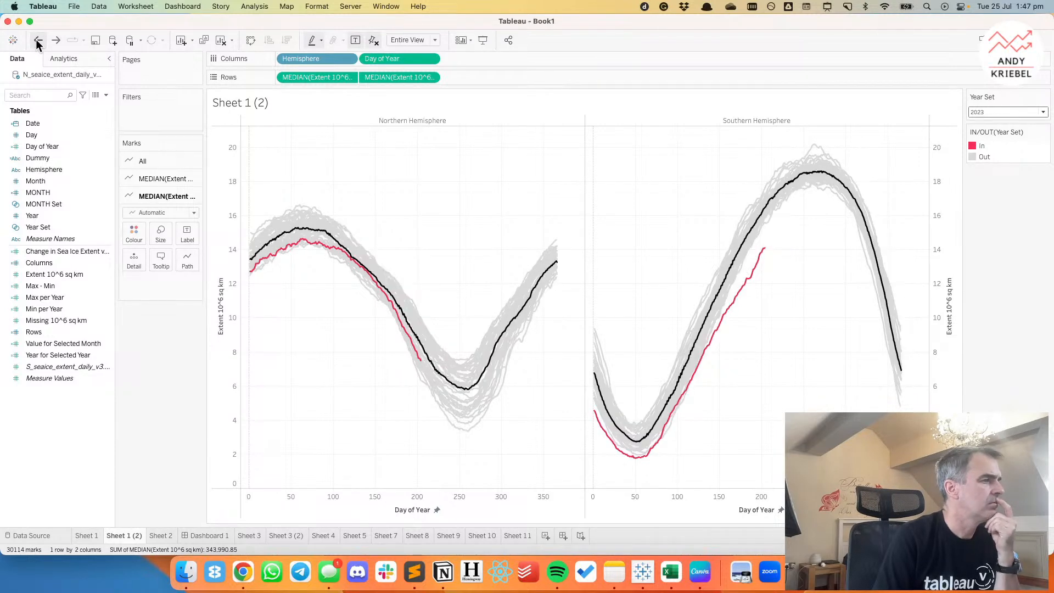
click(38, 41)
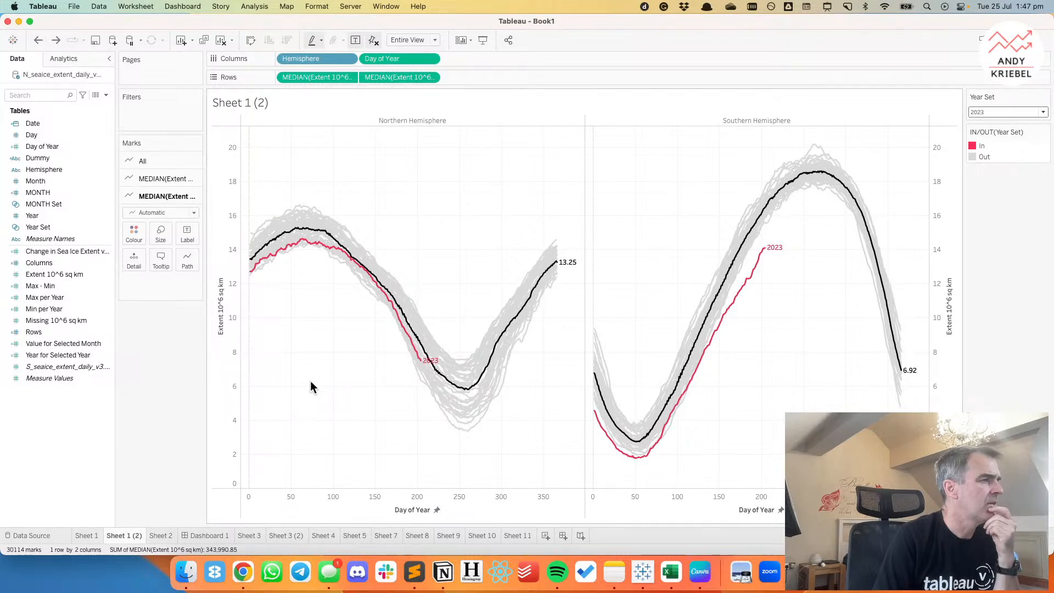
Create a calculated field named Median Label with the formula 'MEDIAN' and use it to label the overall median line.
right_click(31, 410)
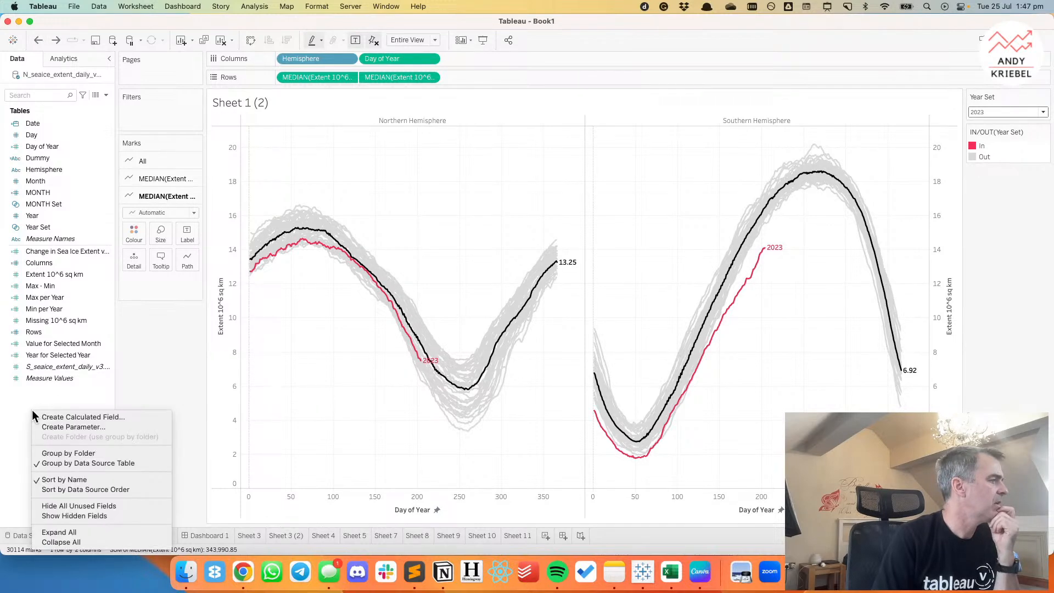
click(65, 417)
text(Medi)
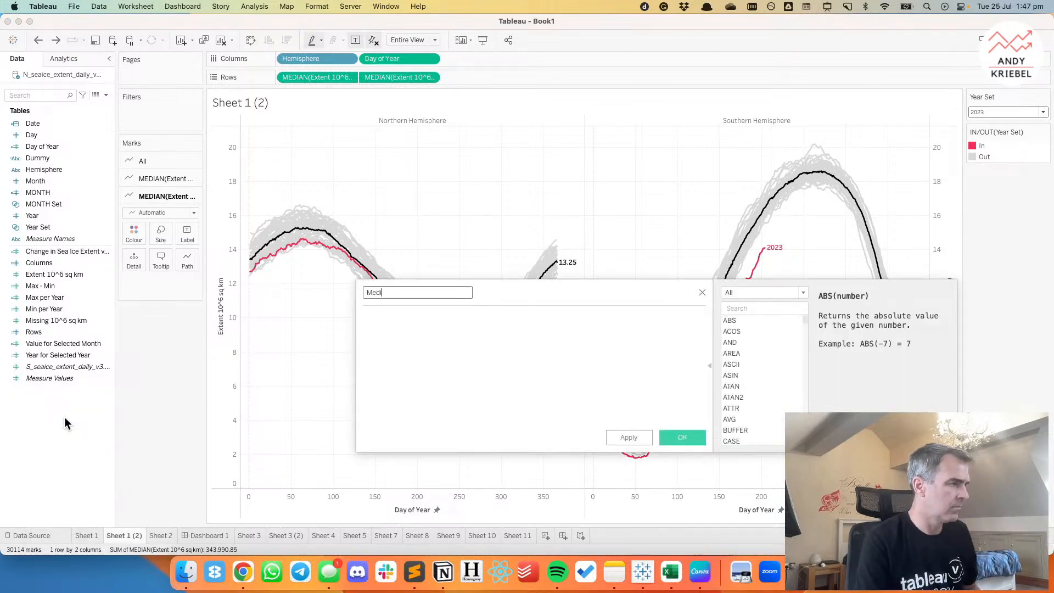
text(an Labe)
key(Tab)
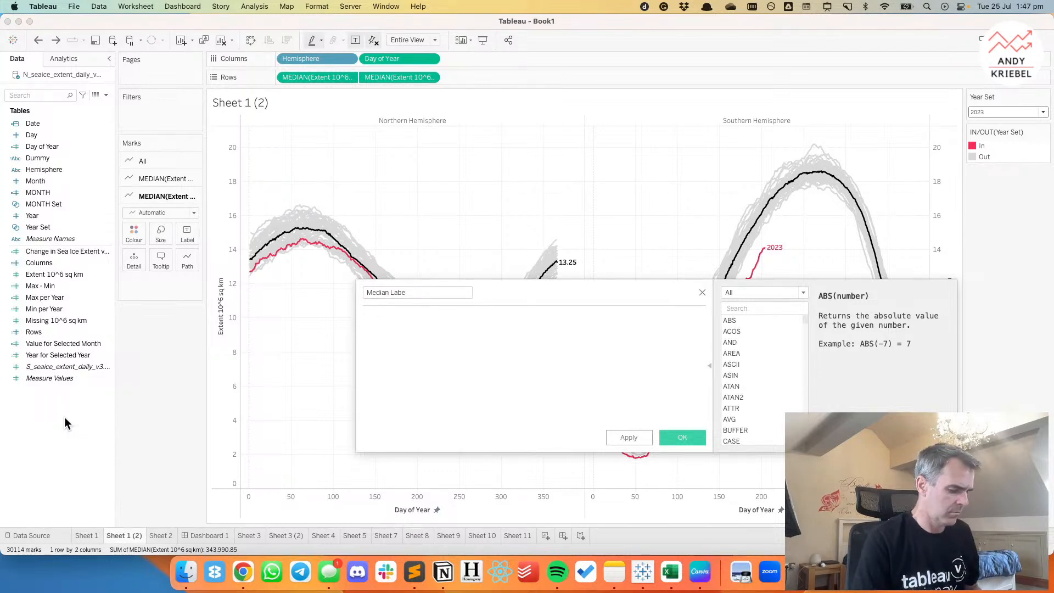
text('MEDIAN)
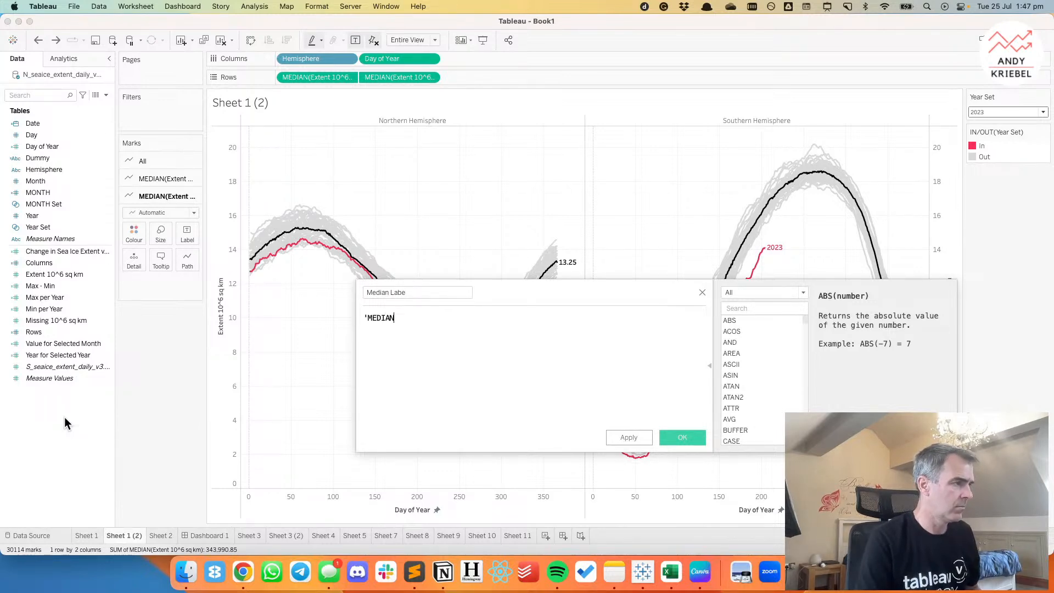
text(')
click(420, 292)
text(l)
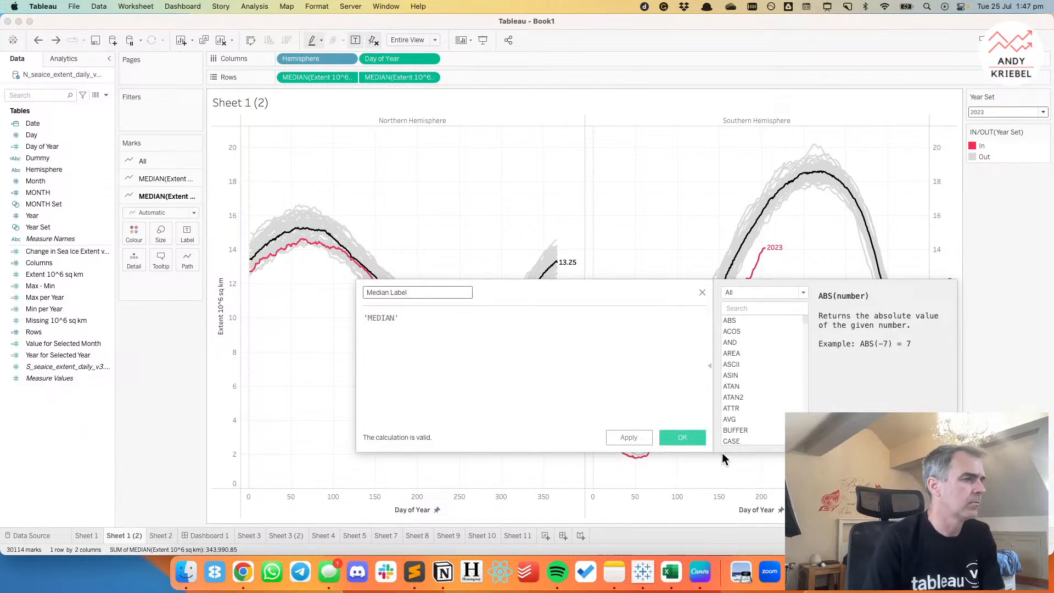
click(687, 437)
drag(33, 178, 187, 235)
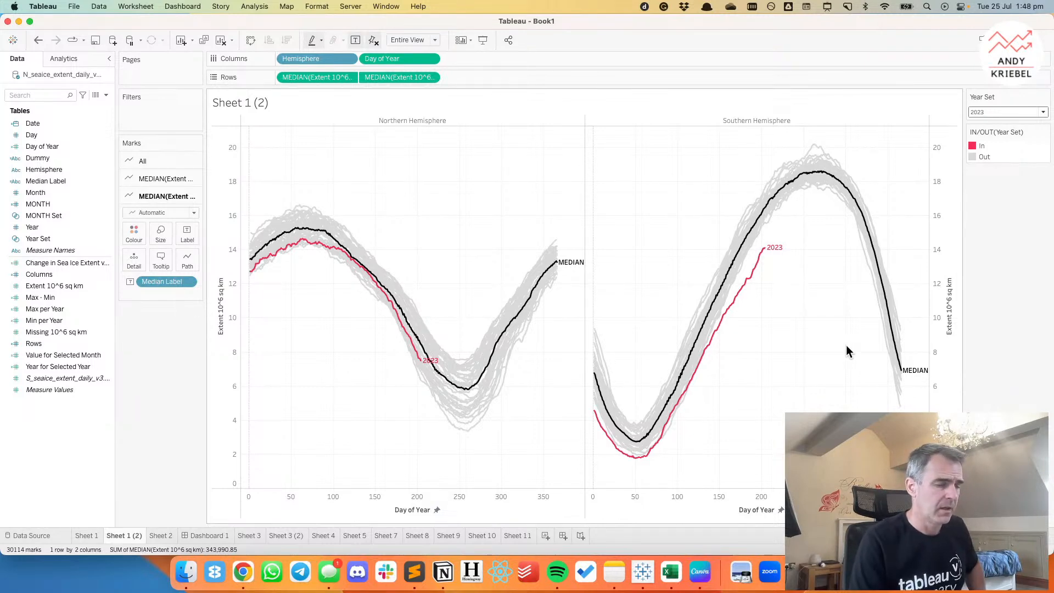
Switch to Chrome to examine the Guardian's Daily Antarctic sea ice extent chart, and return to Tableau.
click(242, 584)
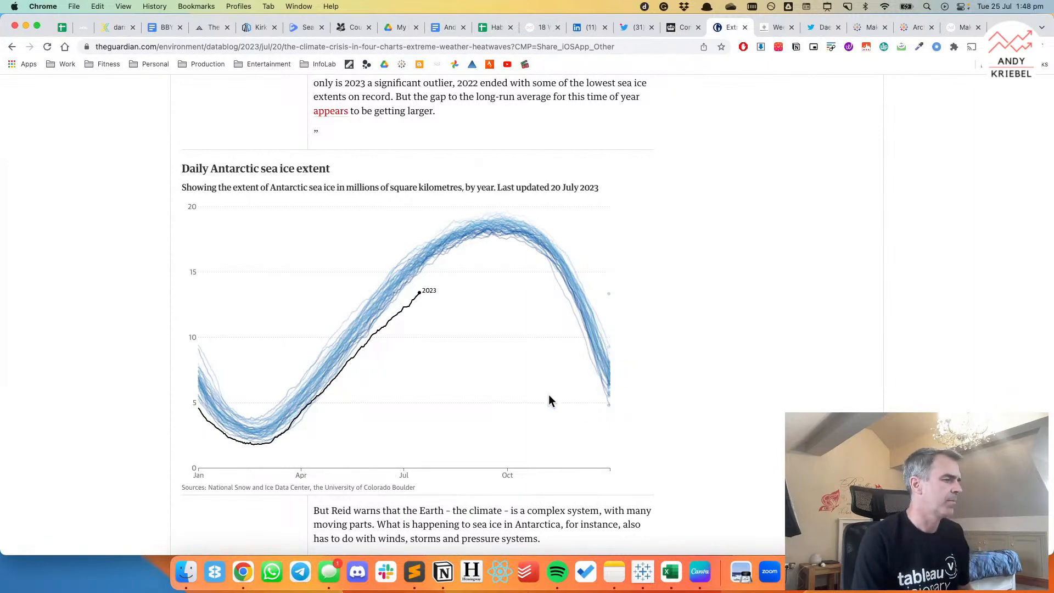
key(ctrl+Right)
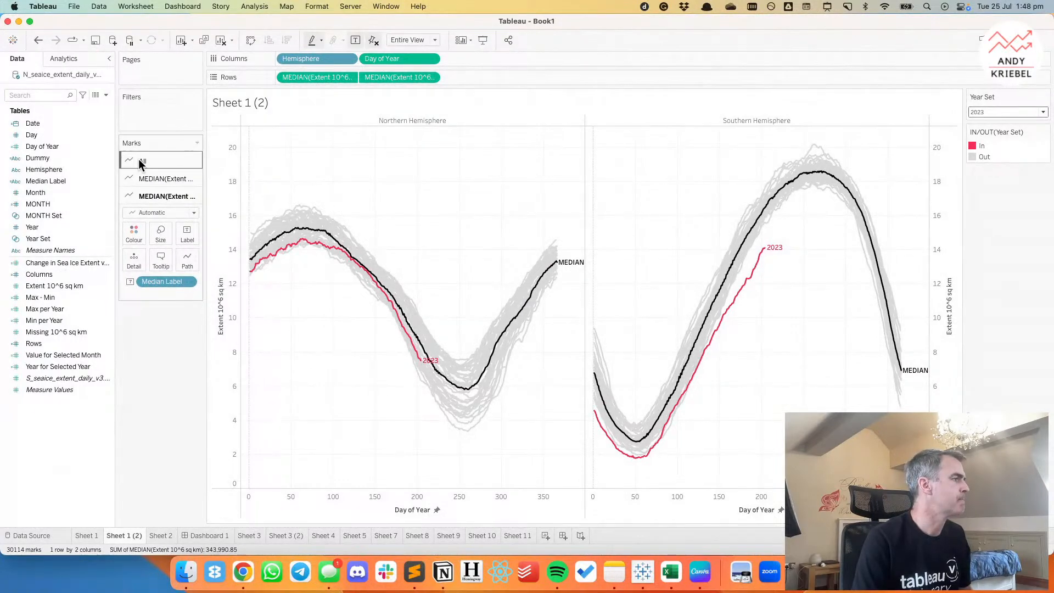
Add Date as ATTR(Date) to the tooltip of the individual year lines.
click(140, 161)
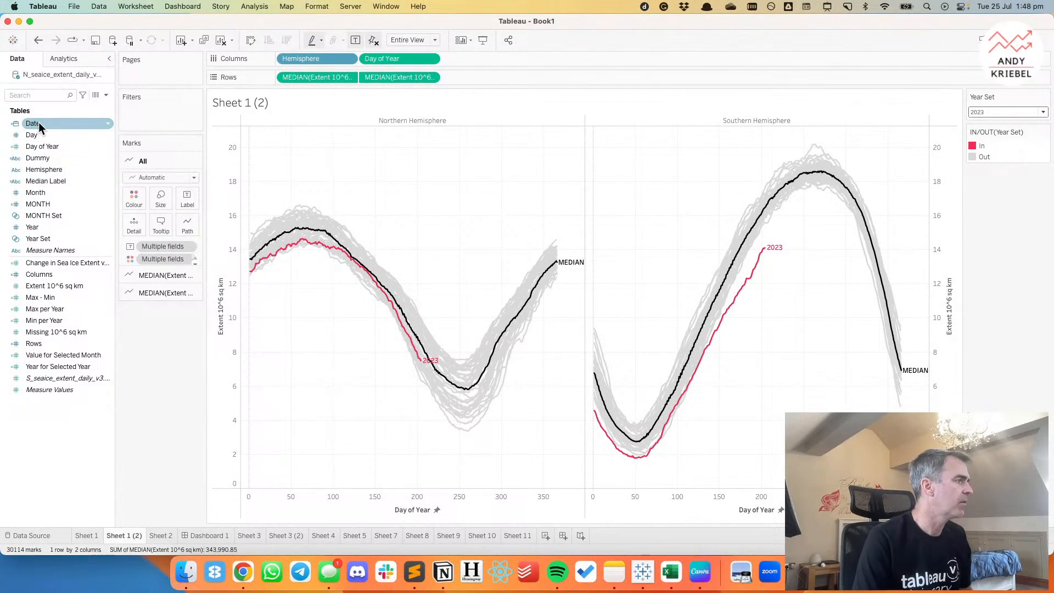
drag(38, 122, 158, 242)
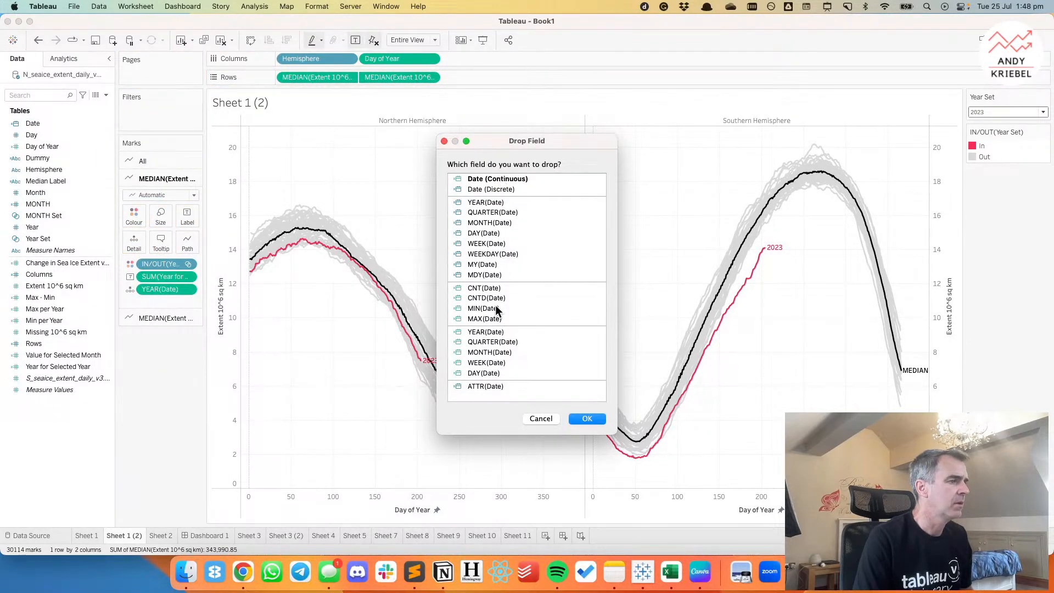
click(494, 386)
click(586, 419)
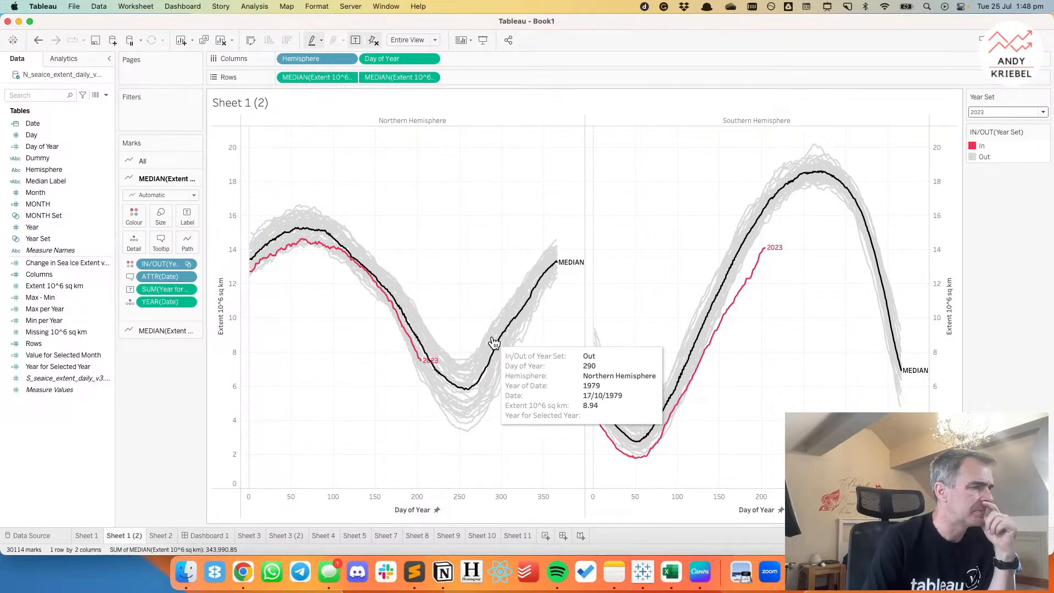
Open the format settings of the ATTR(Date) field in the year lines' tooltip.
right_click(163, 275)
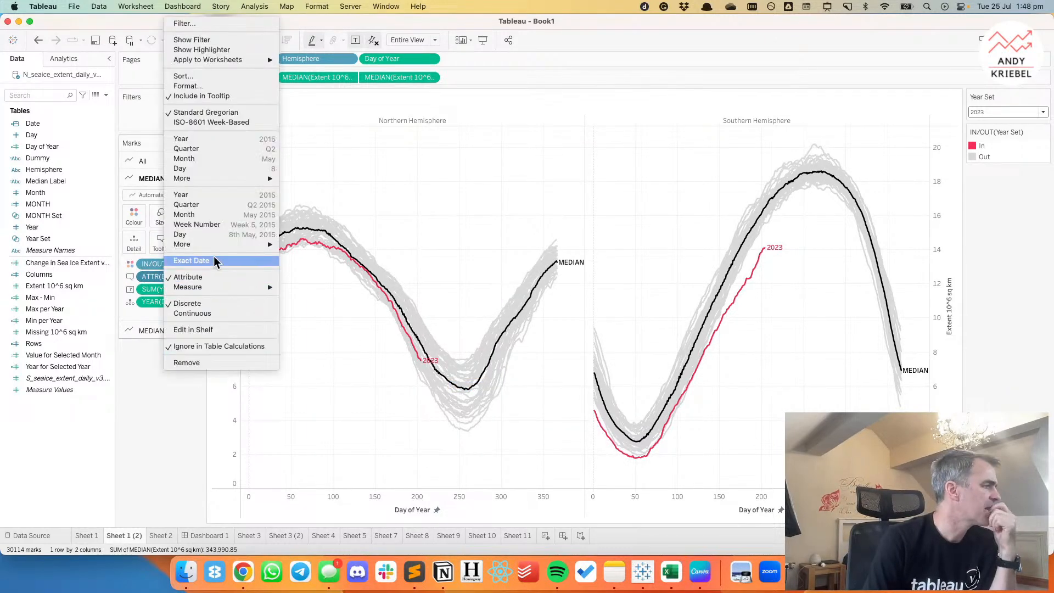
mouse_move(214, 246)
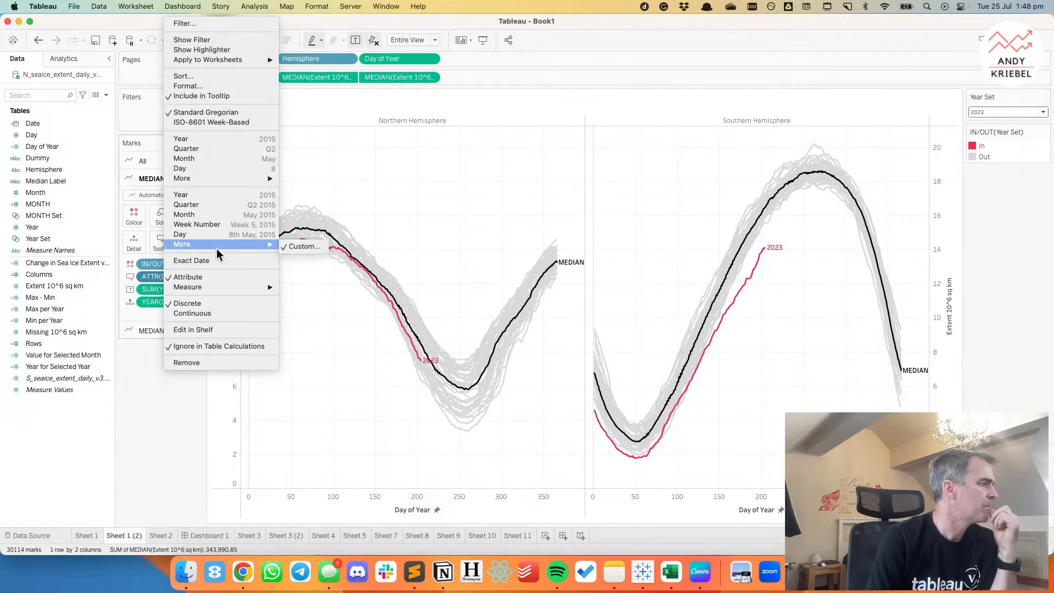
click(212, 86)
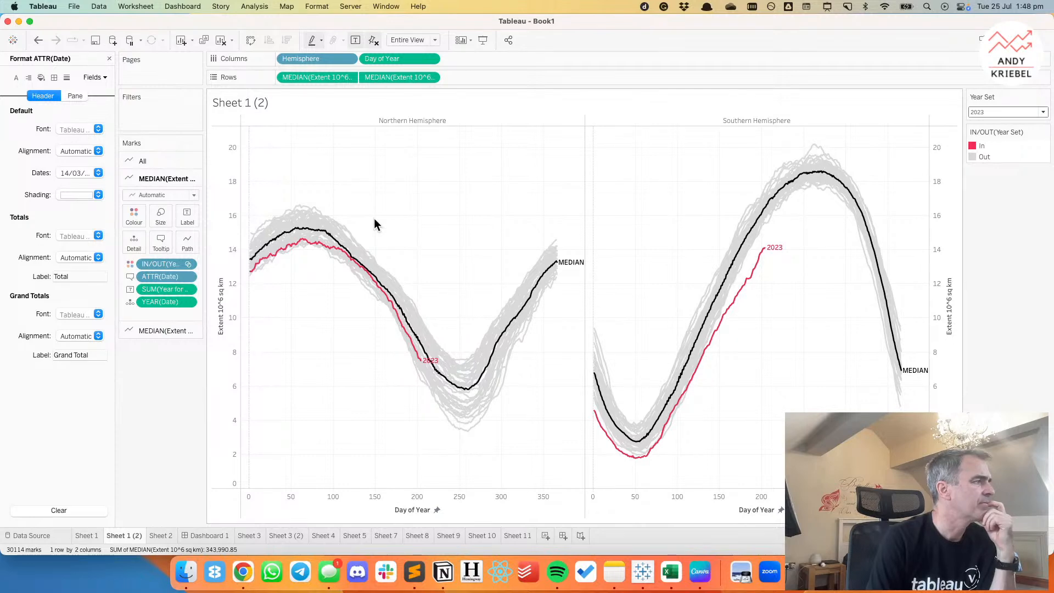
Try the Standard Long Date and Custom formats for ATTR(Date)'s header dates, and reset them to Automatic.
click(66, 172)
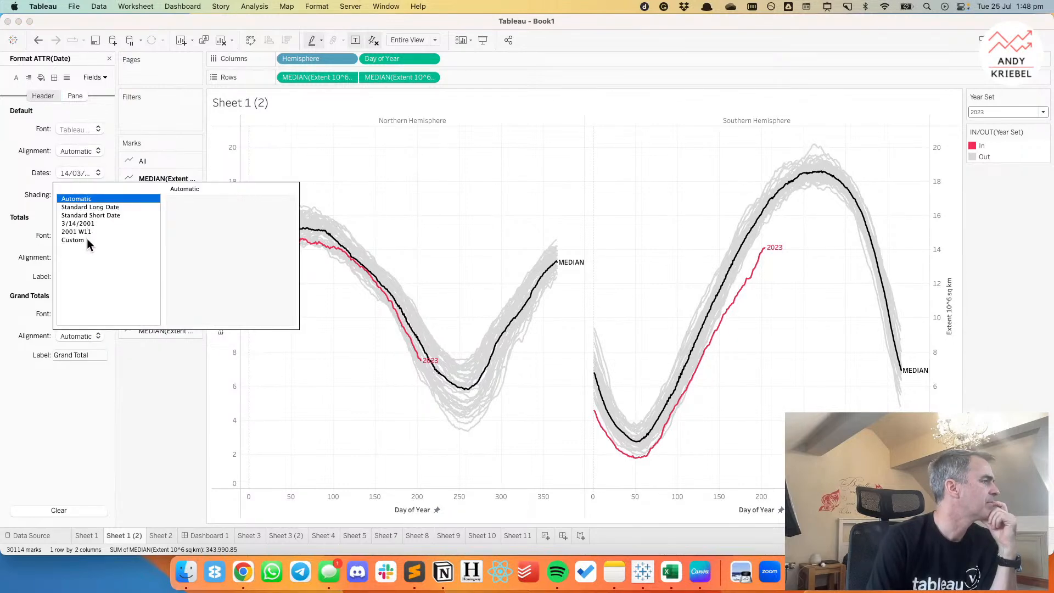
click(88, 207)
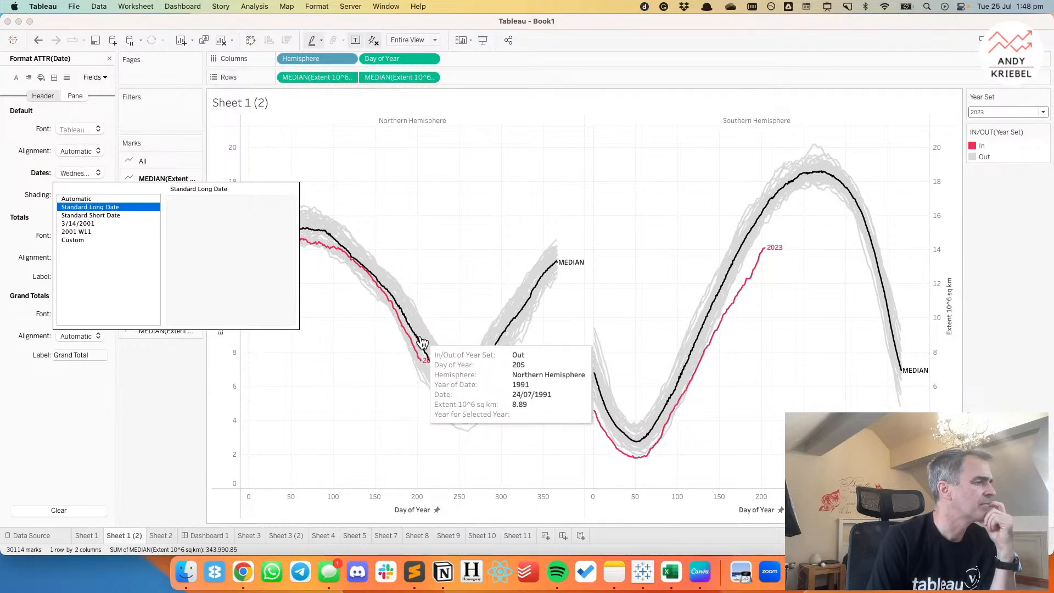
click(80, 241)
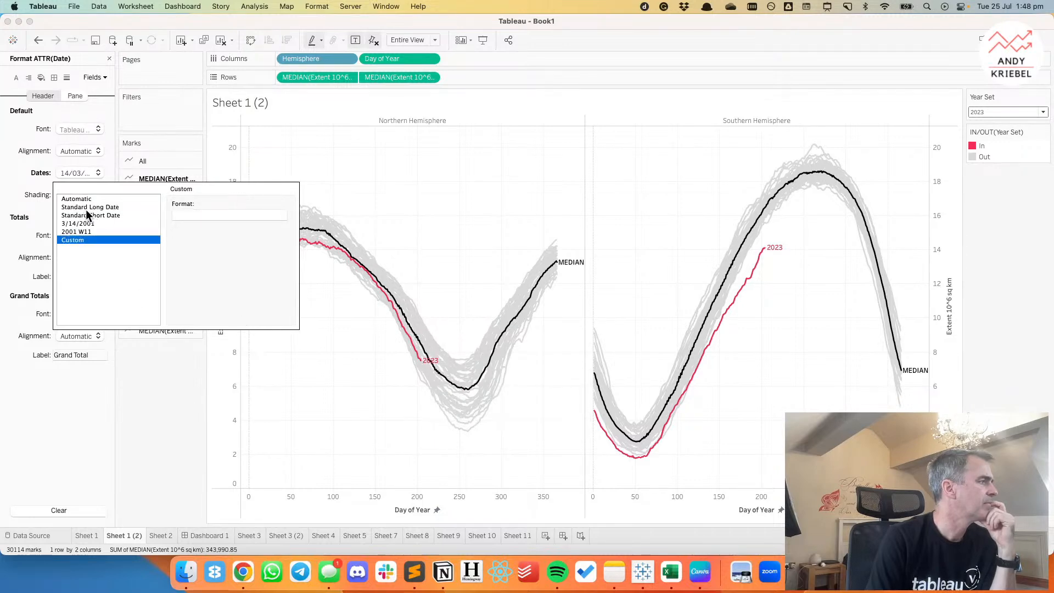
click(75, 199)
Set the pane date format of ATTR(Date) to the custom format d mmmm yyyy and close the format settings.
click(70, 97)
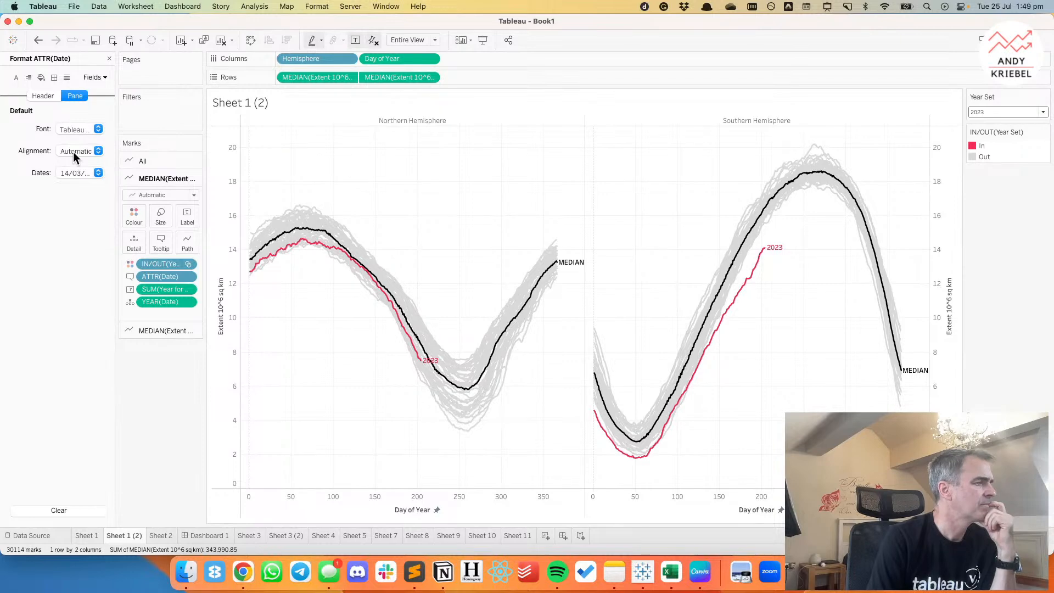
click(80, 173)
click(91, 207)
mouse_move(412, 318)
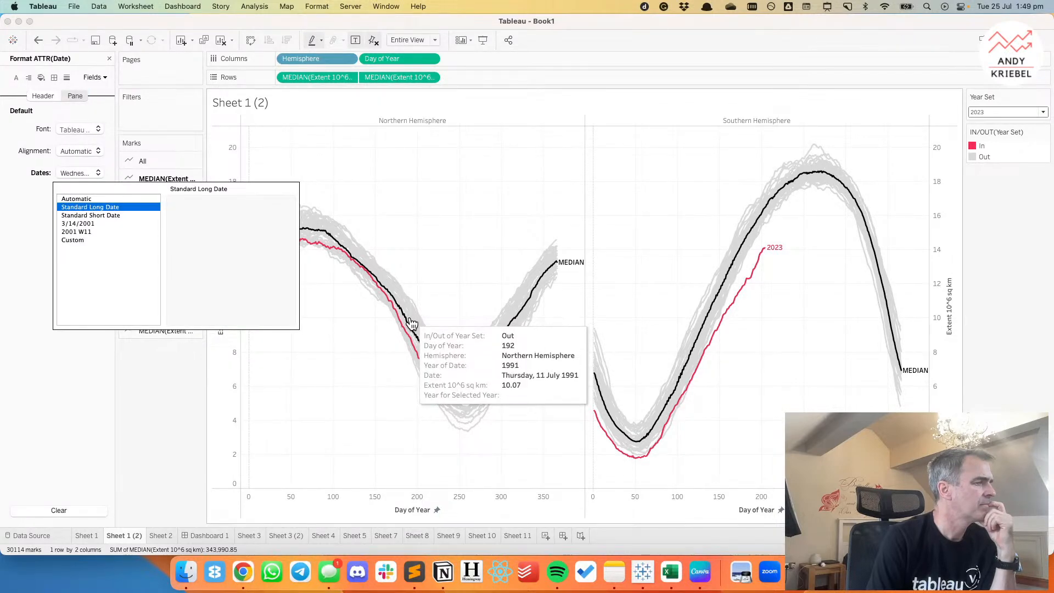
click(83, 240)
click(189, 216)
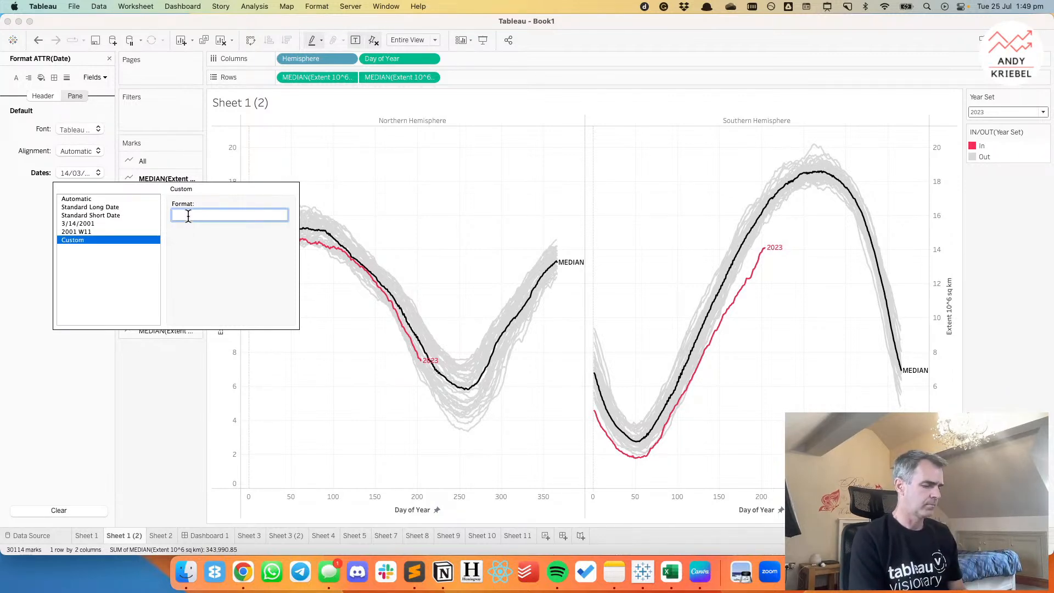
text(d)
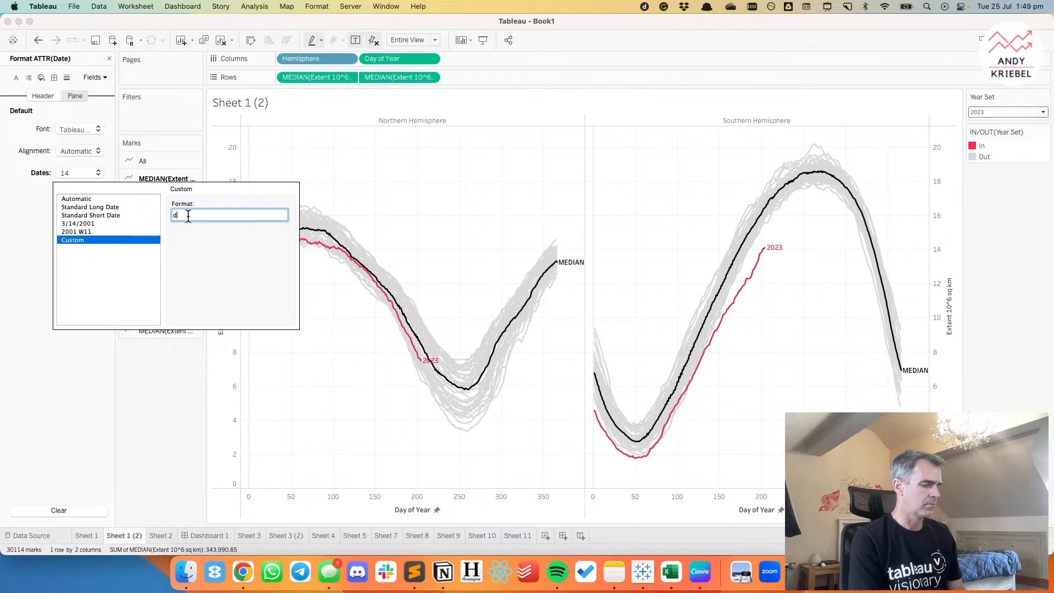
text( mm)
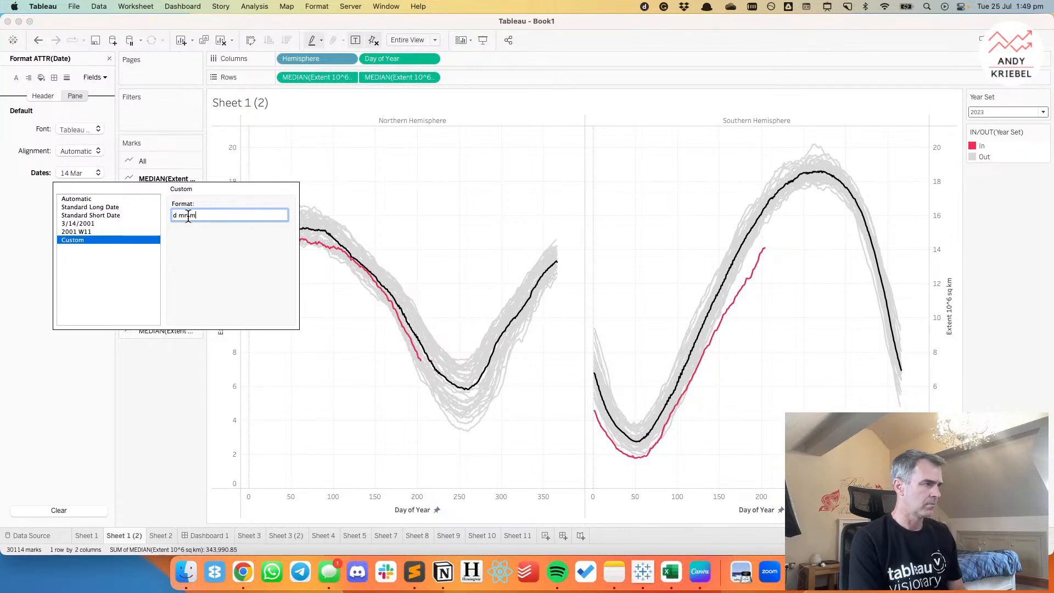
text(mm yyyy)
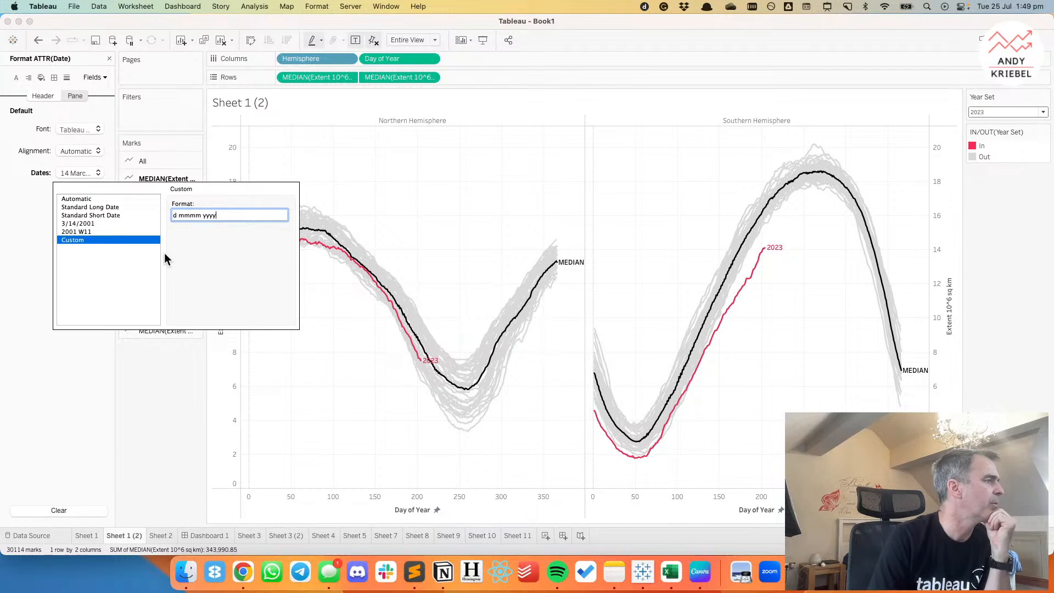
click(30, 325)
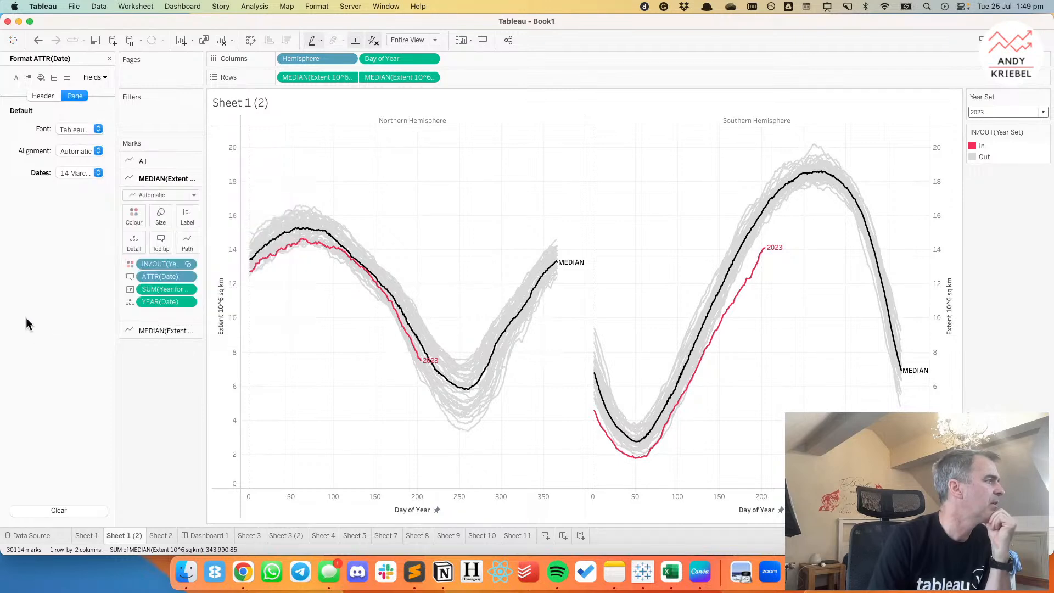
click(109, 58)
Exclude the IN/OUT(Year Set) field from the year lines' tooltip.
click(165, 263)
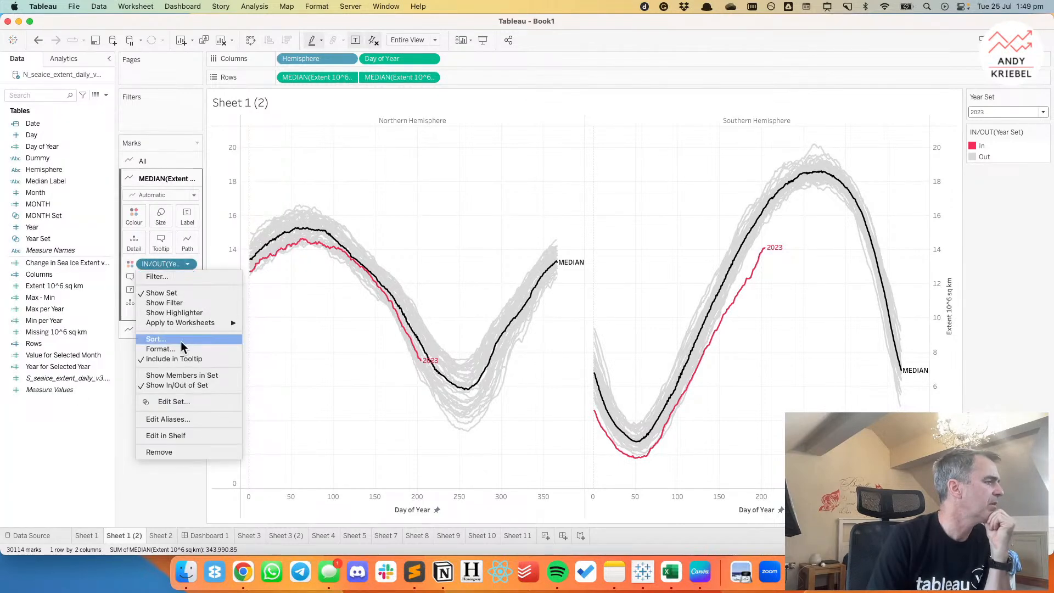
click(179, 357)
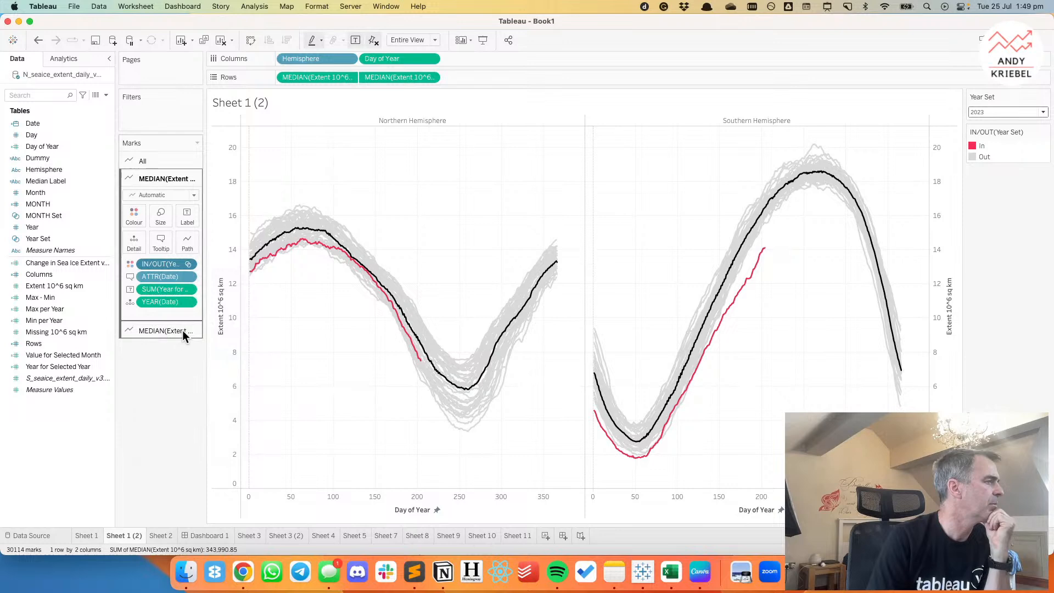
Exclude the label's SUM(Year for Selected Year) field, YEAR(Date) and Day of Year from the year lines' tooltip.
click(188, 291)
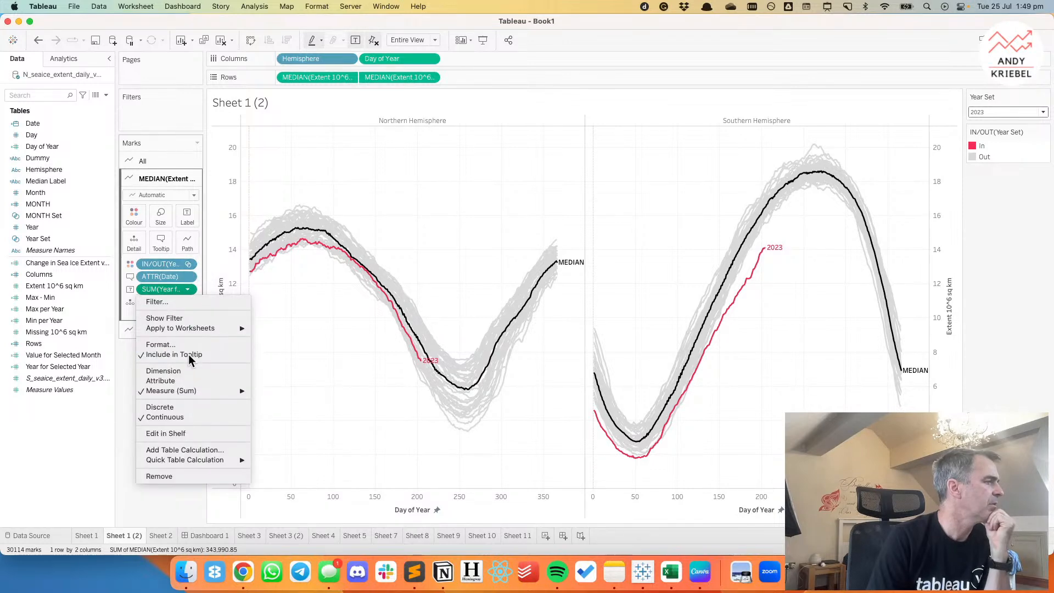
click(188, 355)
click(187, 302)
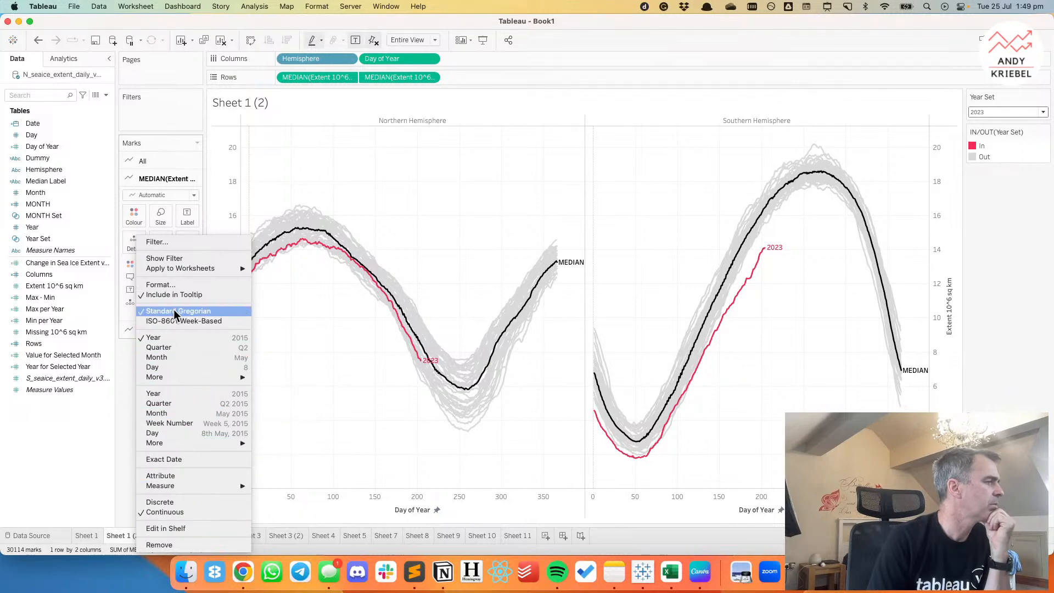
click(170, 295)
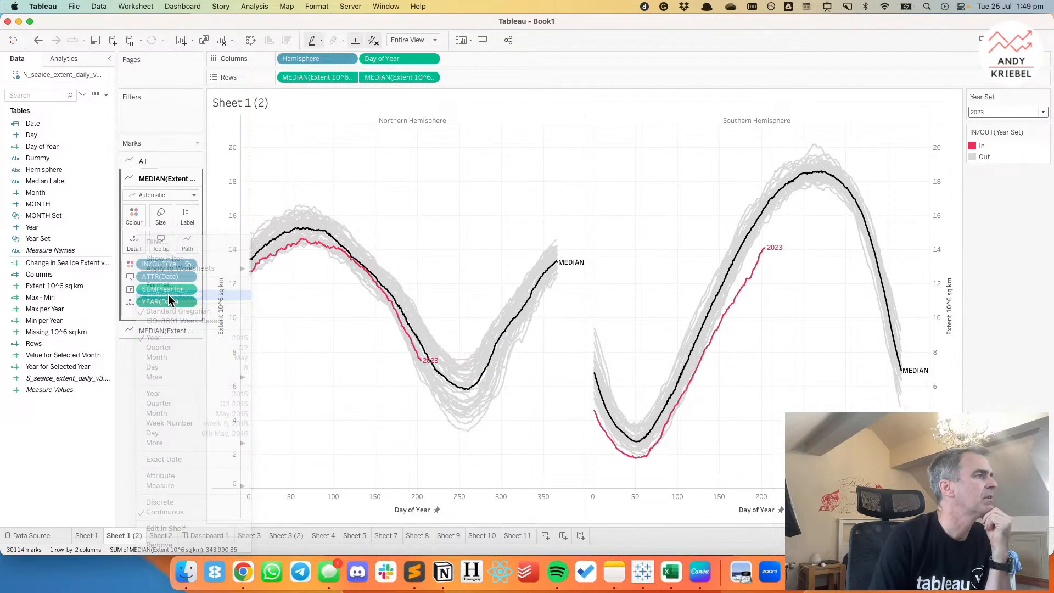
click(431, 59)
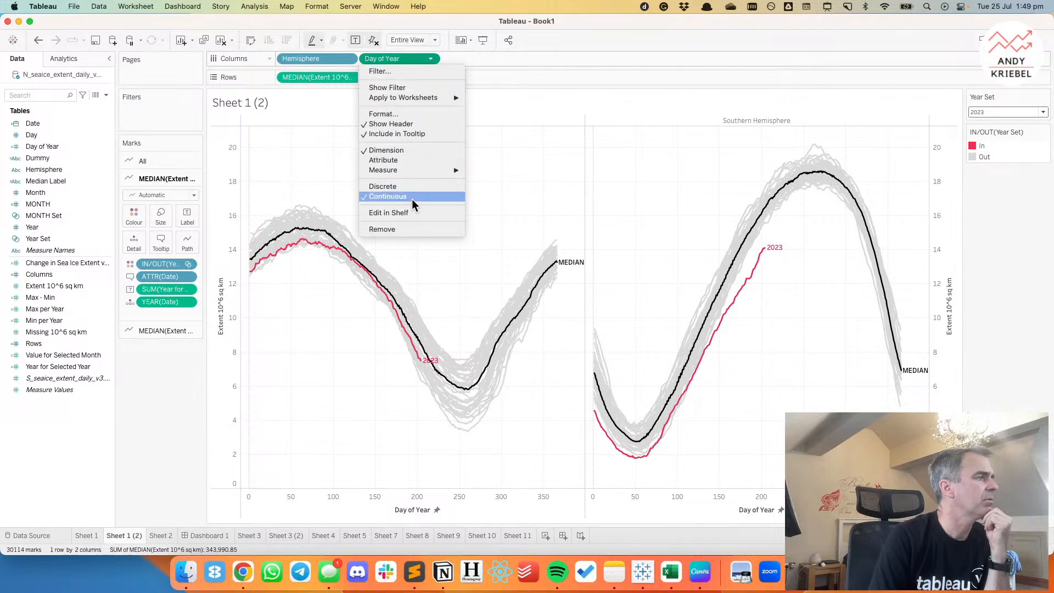
click(404, 137)
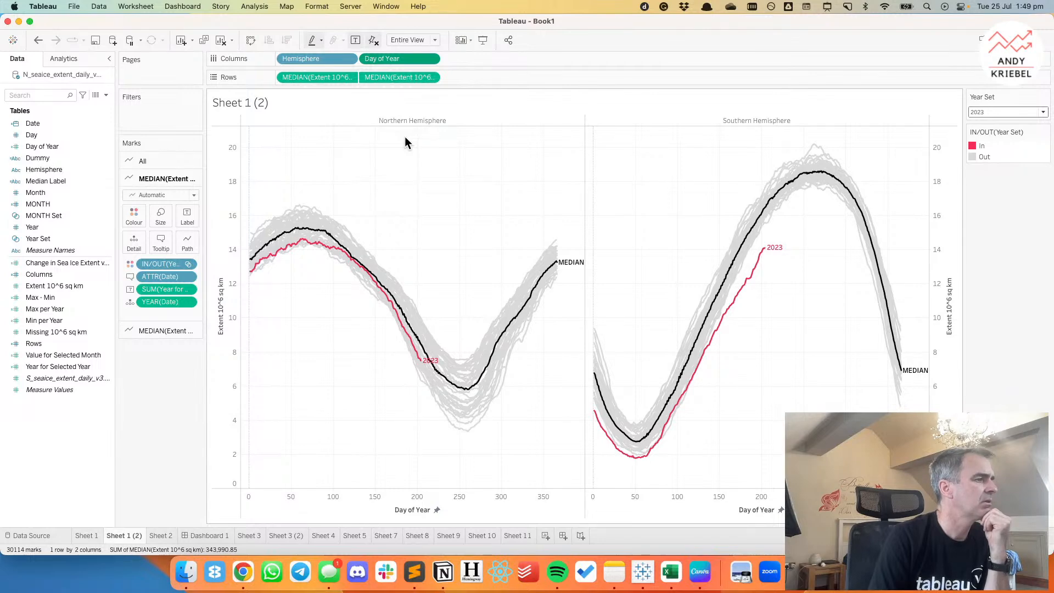
drag(442, 364, 461, 385)
click(451, 330)
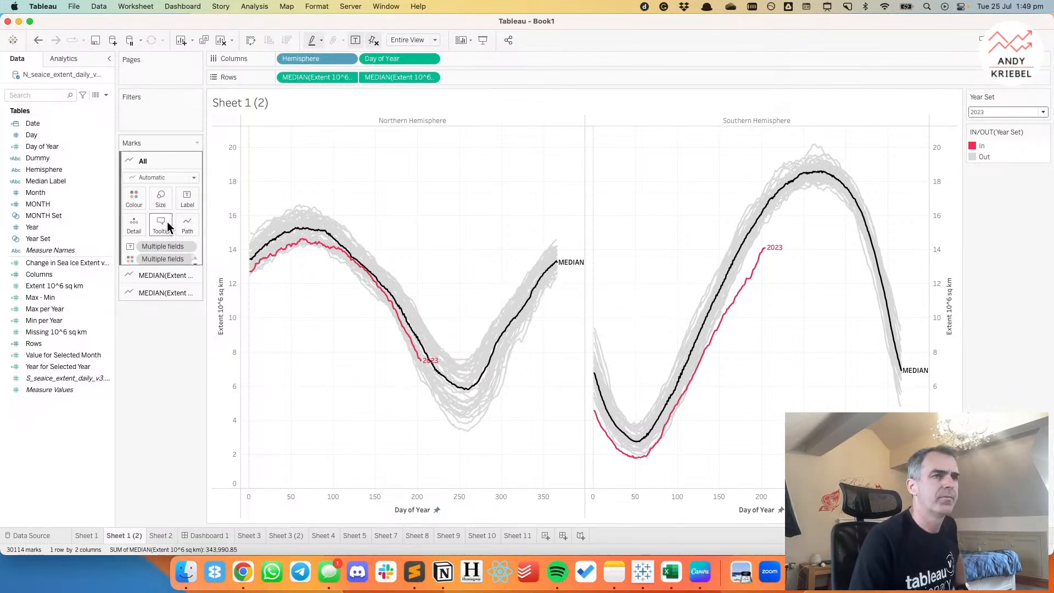
double_click(994, 156)
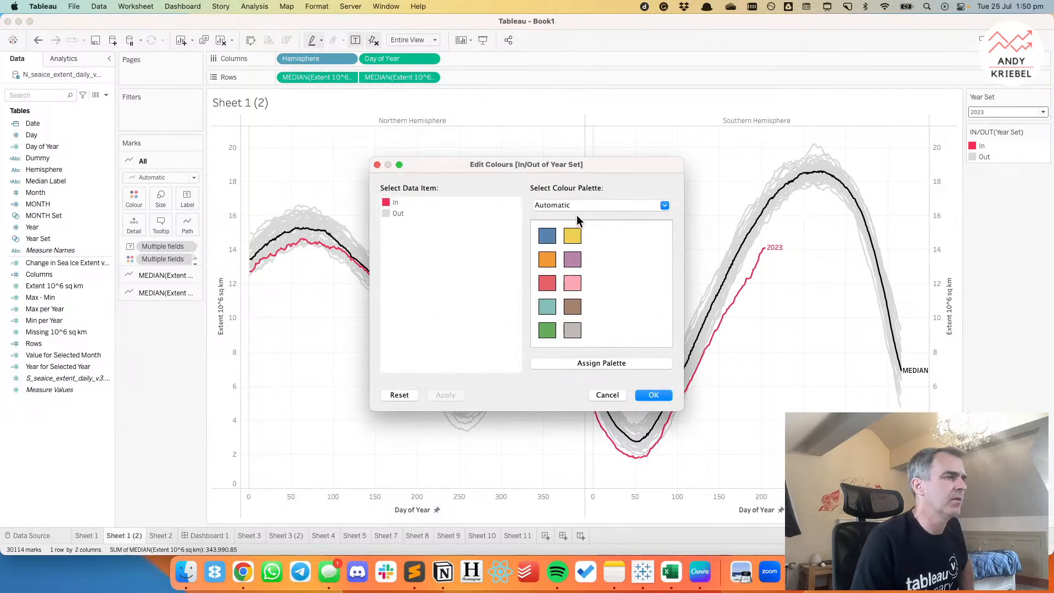
double_click(388, 212)
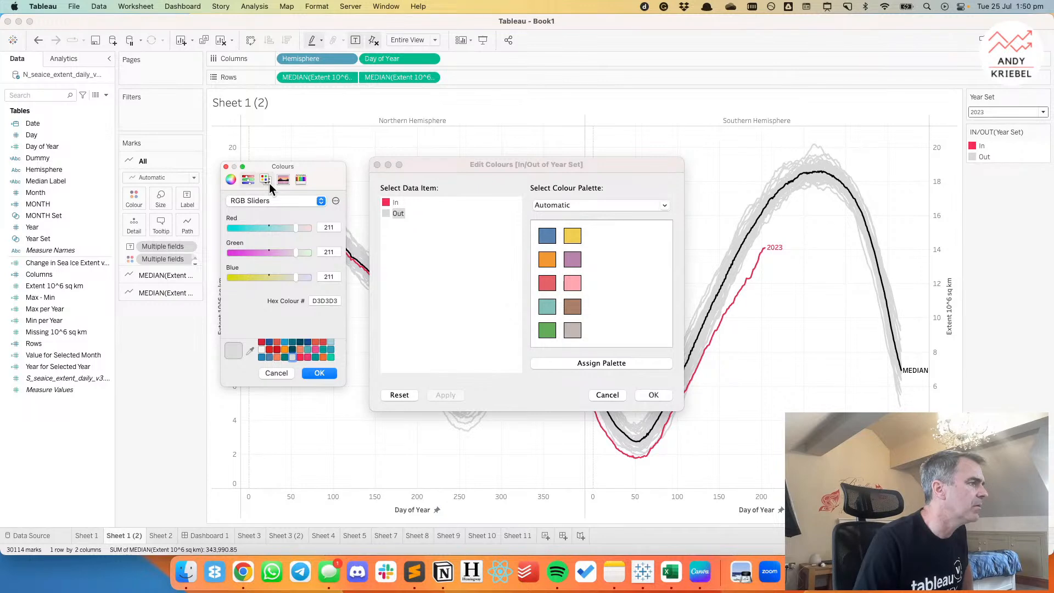
click(300, 179)
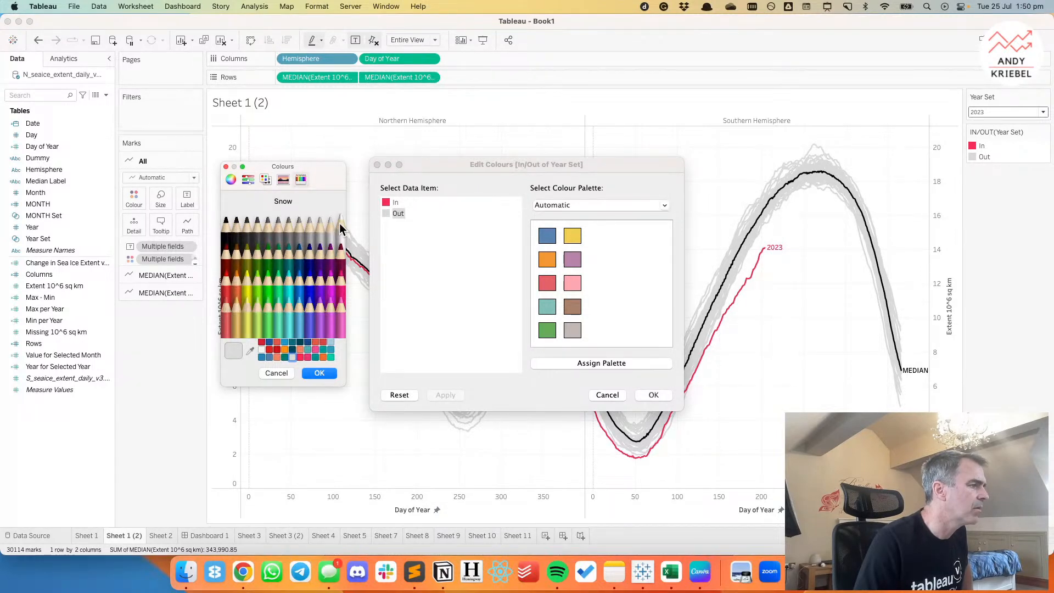
click(330, 223)
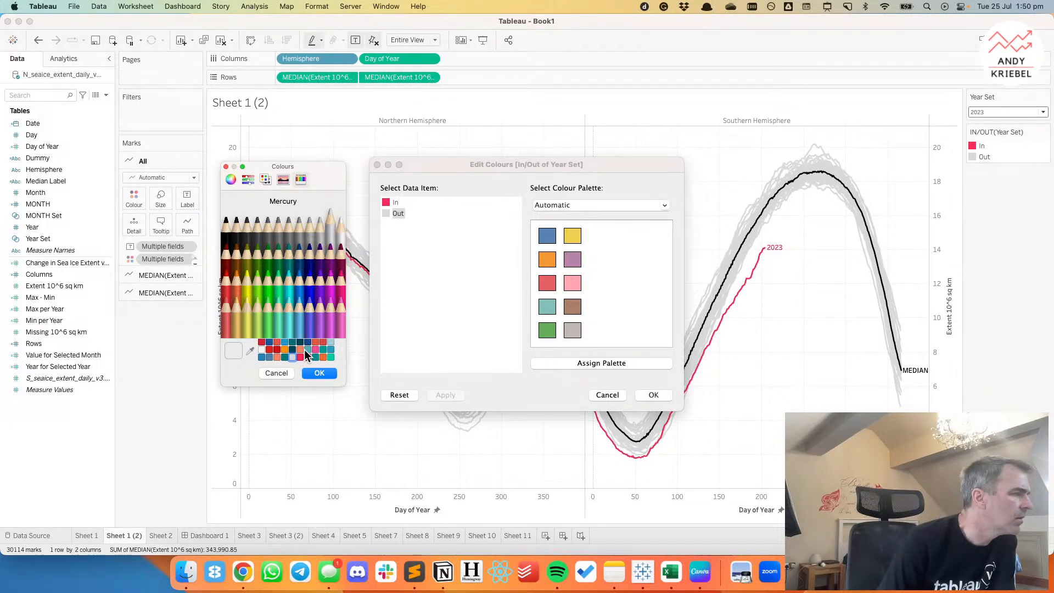
scroll(305, 348, down, 2)
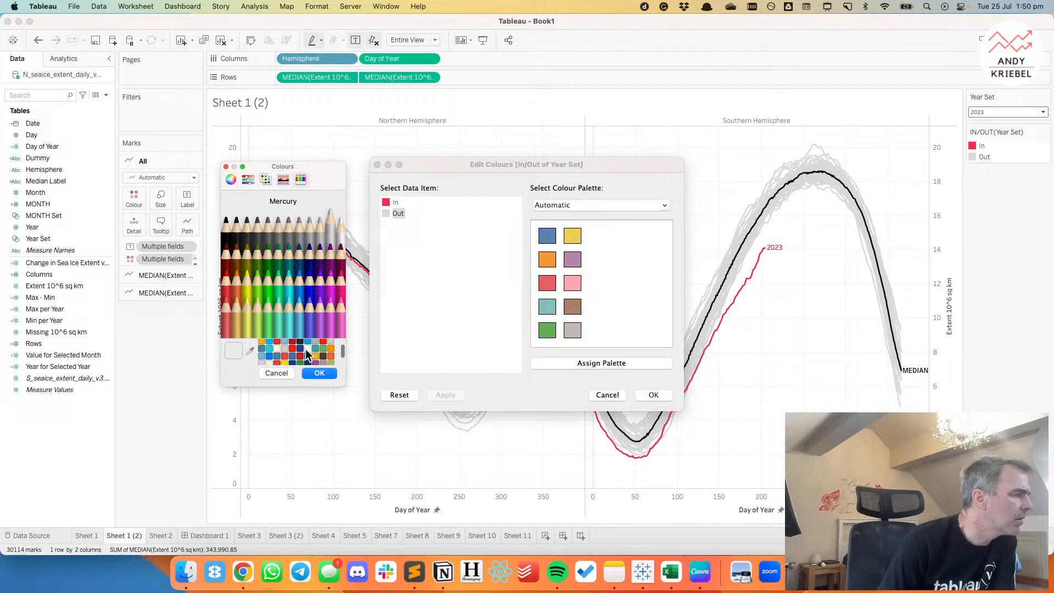
scroll(306, 348, up, 2)
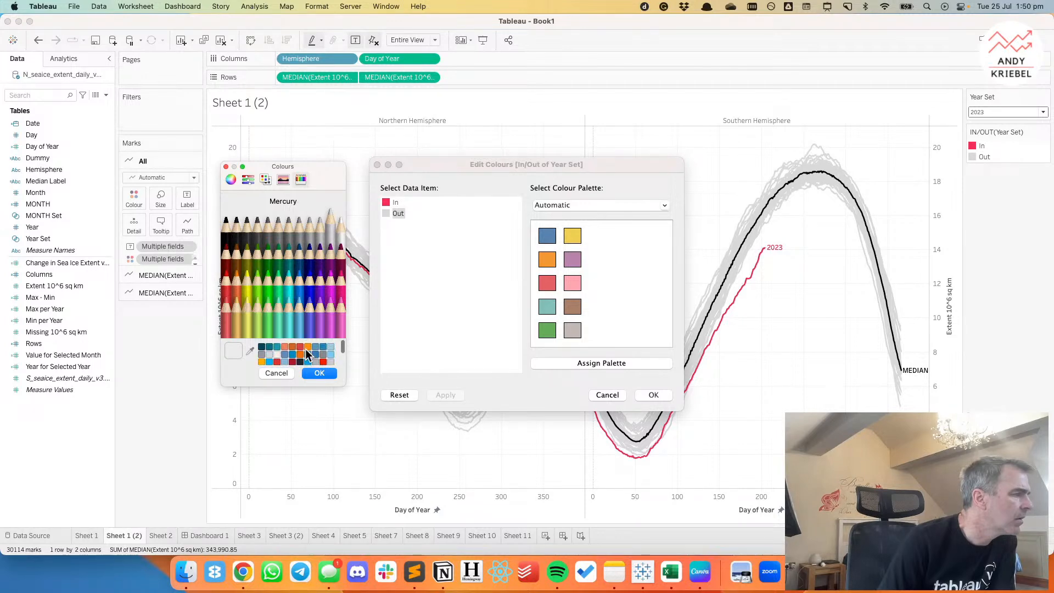
click(269, 345)
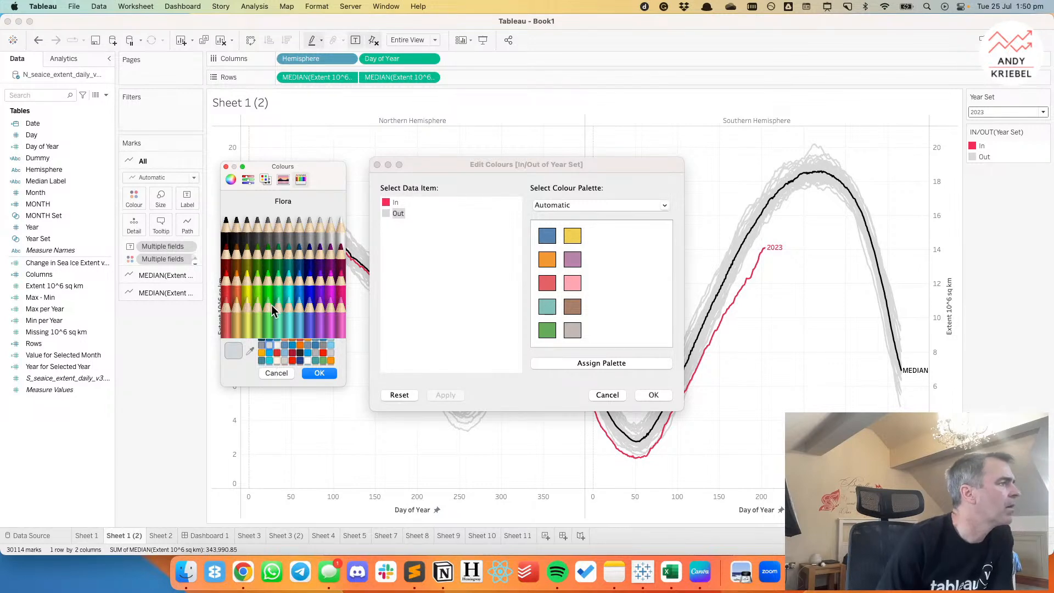
click(281, 373)
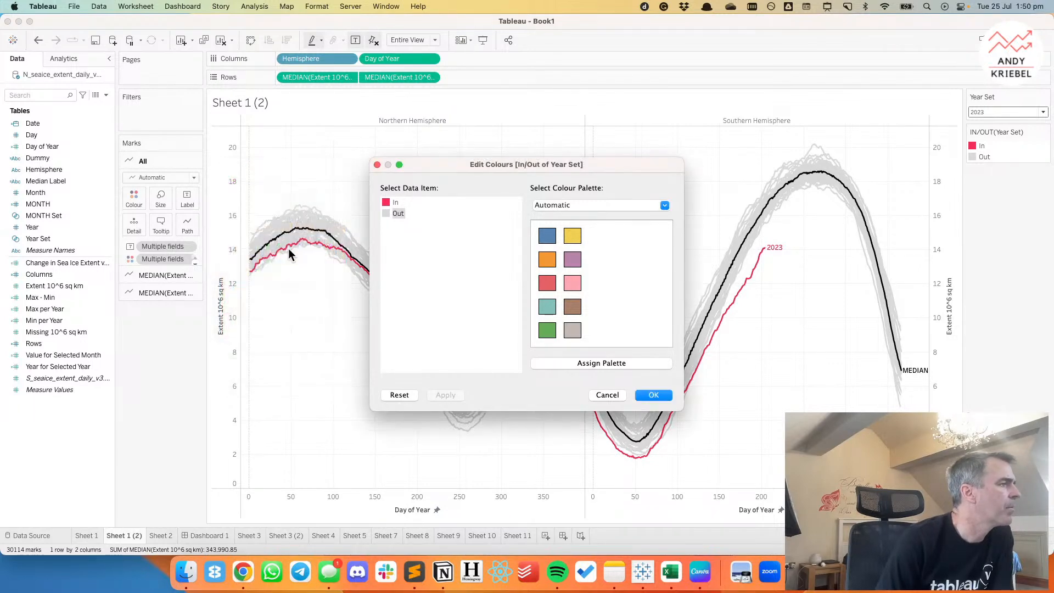
double_click(387, 213)
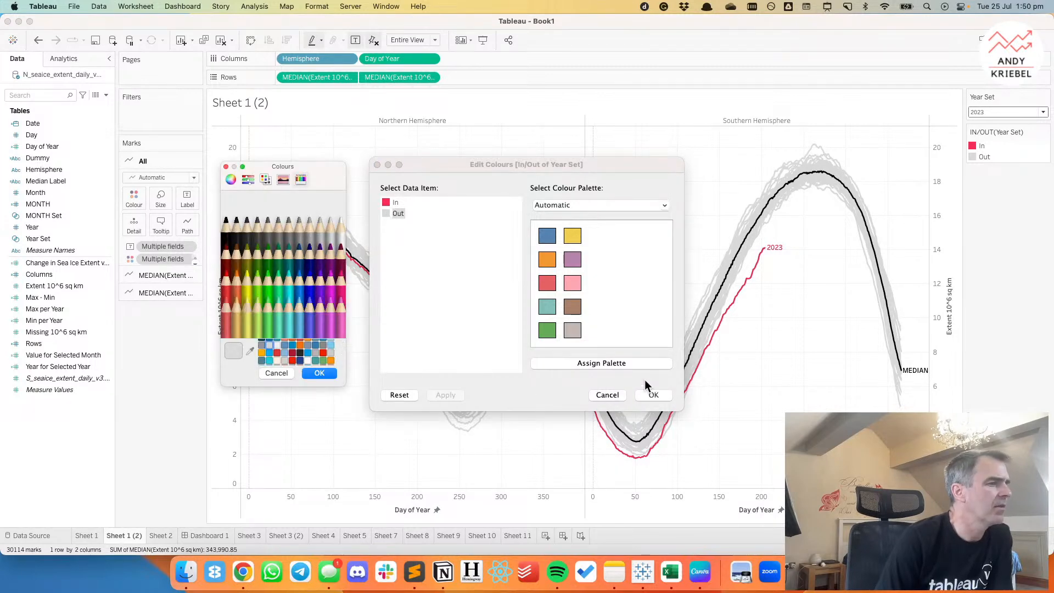
click(225, 167)
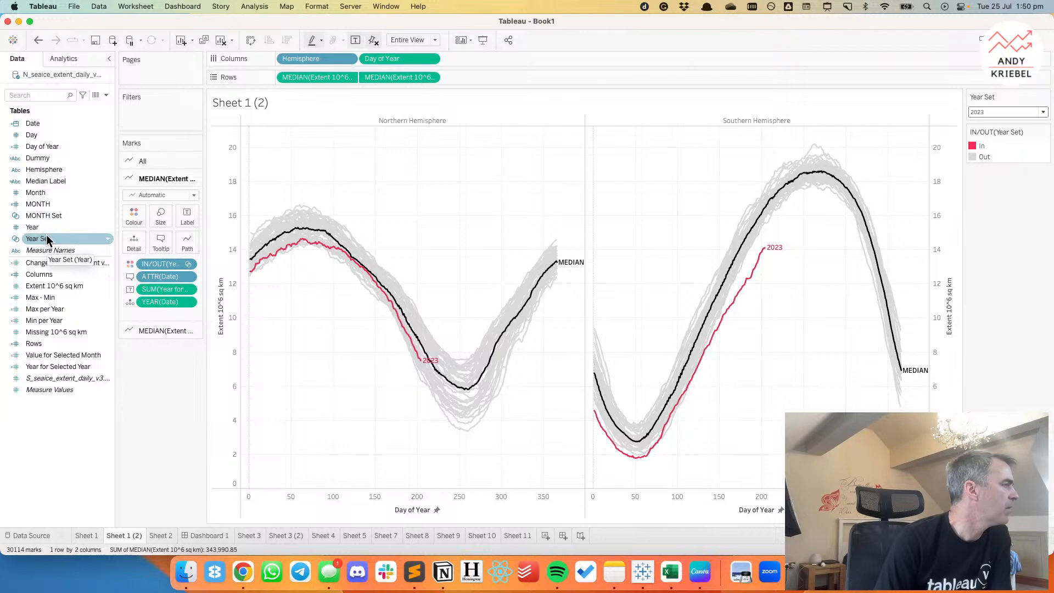
Size the year lines by Year Set membership and reverse the size order so the selected year is thicker.
drag(46, 236, 158, 215)
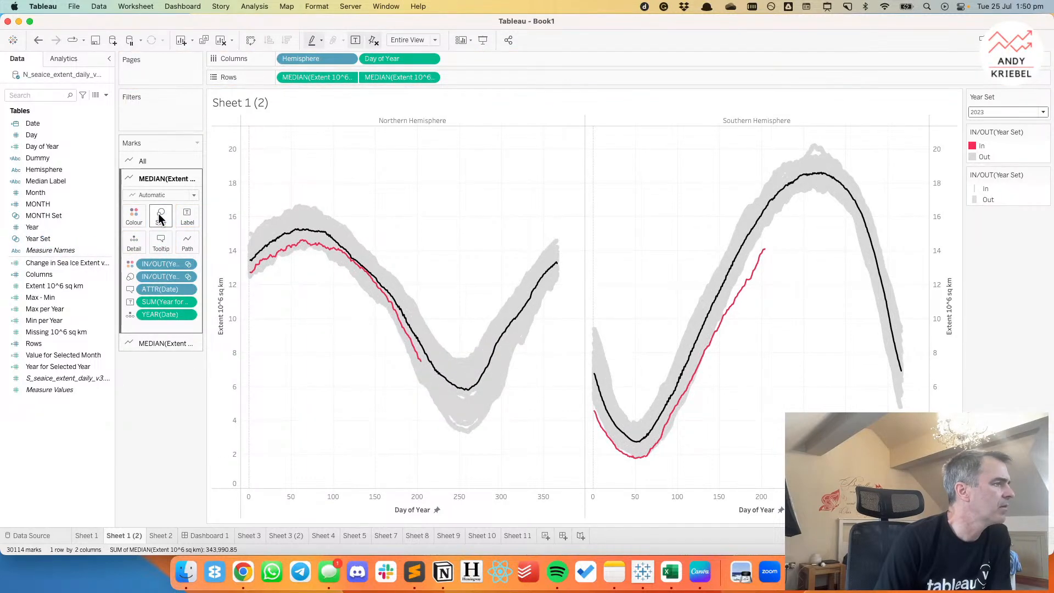
double_click(1015, 202)
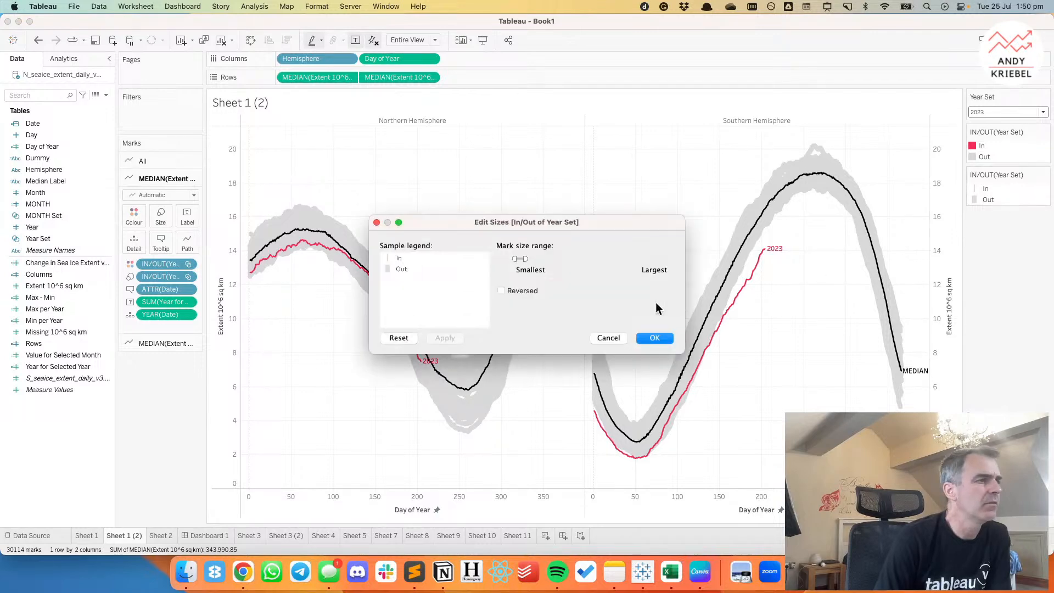
click(501, 290)
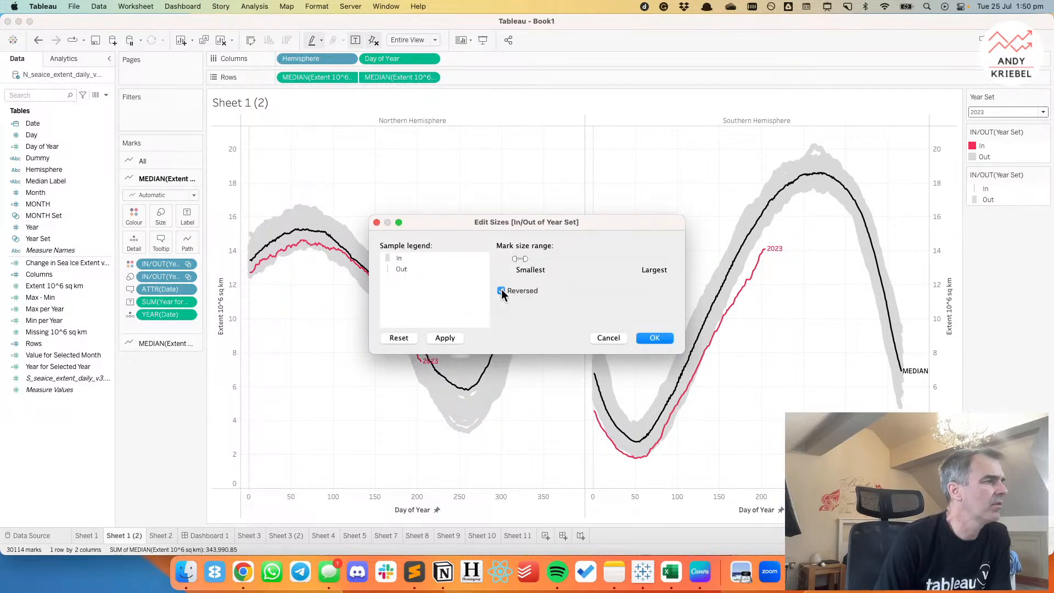
click(445, 338)
Narrow the mark size range of the year lines towards the smallest end, keeping the selected year slightly thicker than the others.
drag(525, 258, 522, 258)
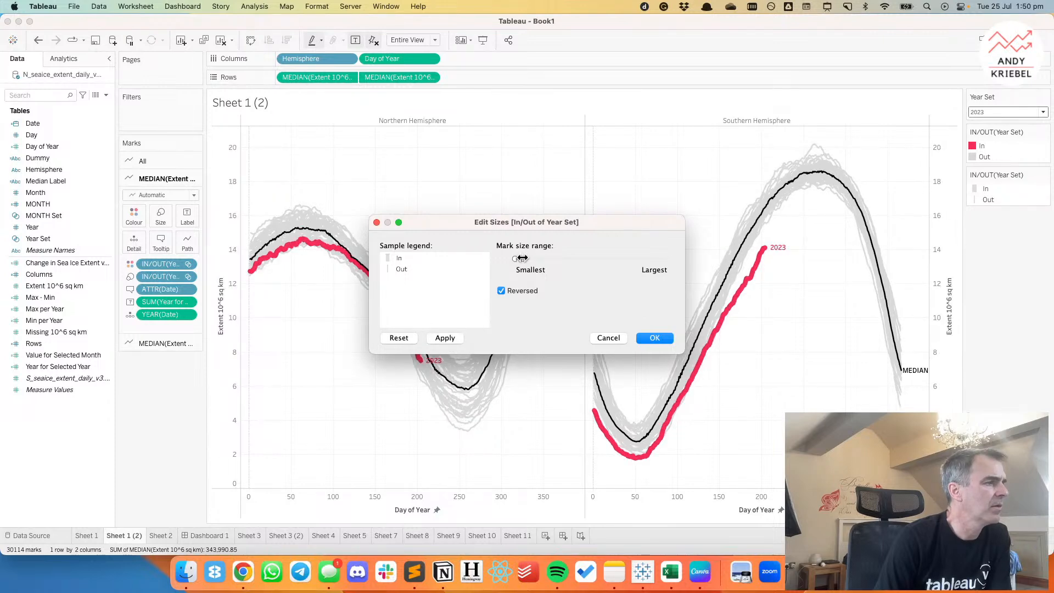
click(440, 334)
drag(523, 259, 519, 259)
click(445, 336)
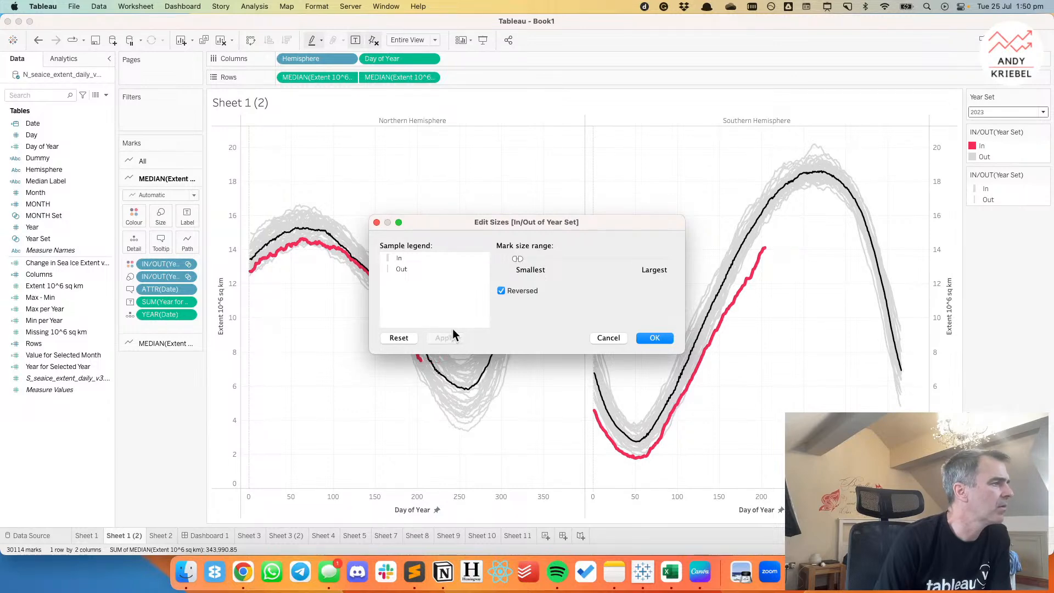
mouse_move(515, 259)
mouse_down()
mouse_move(481, 259)
mouse_move(520, 259)
mouse_up()
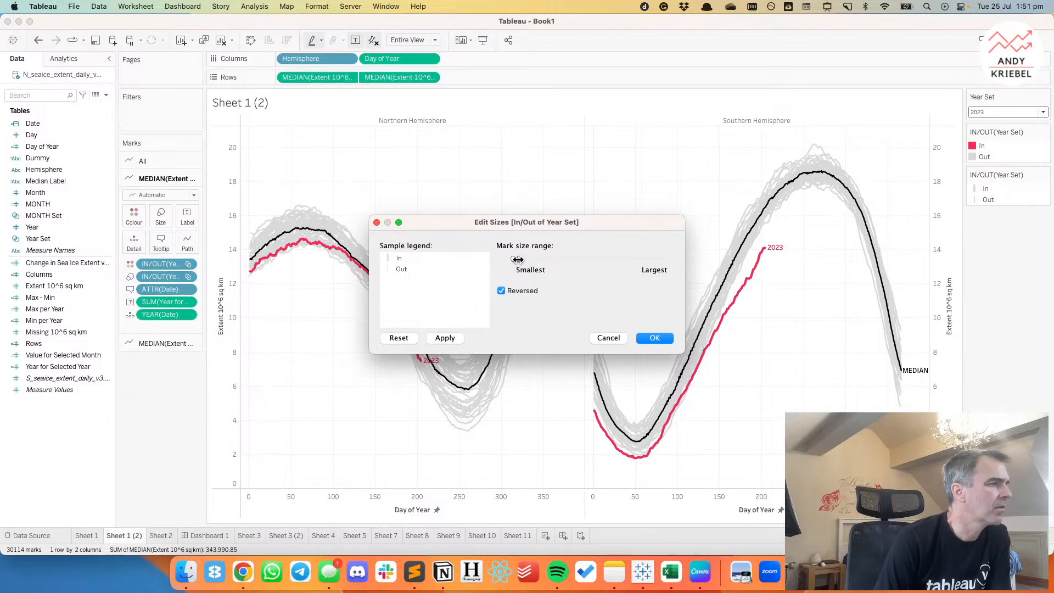
click(437, 335)
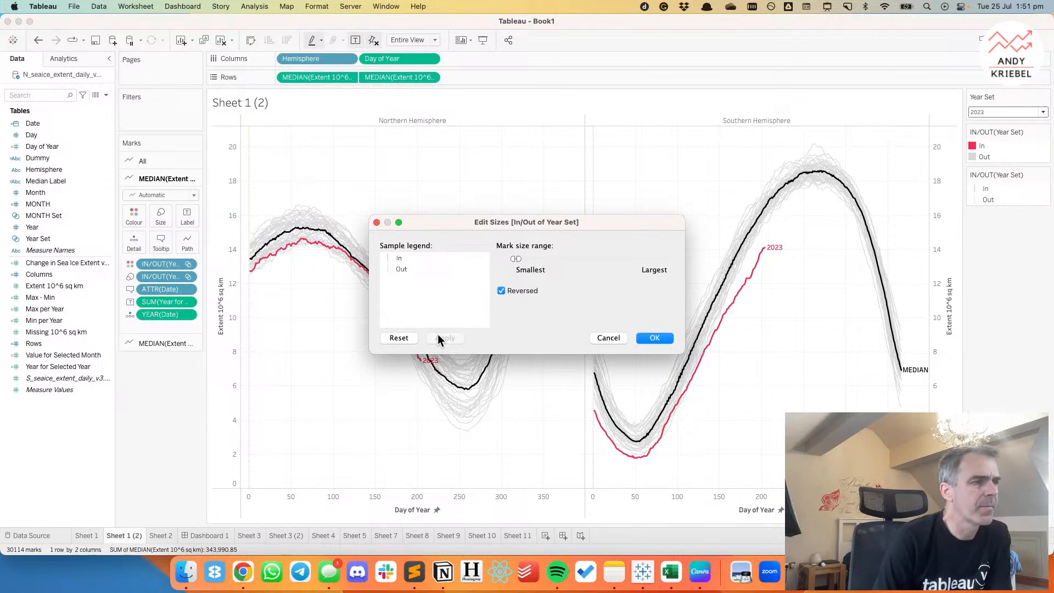
key(Return)
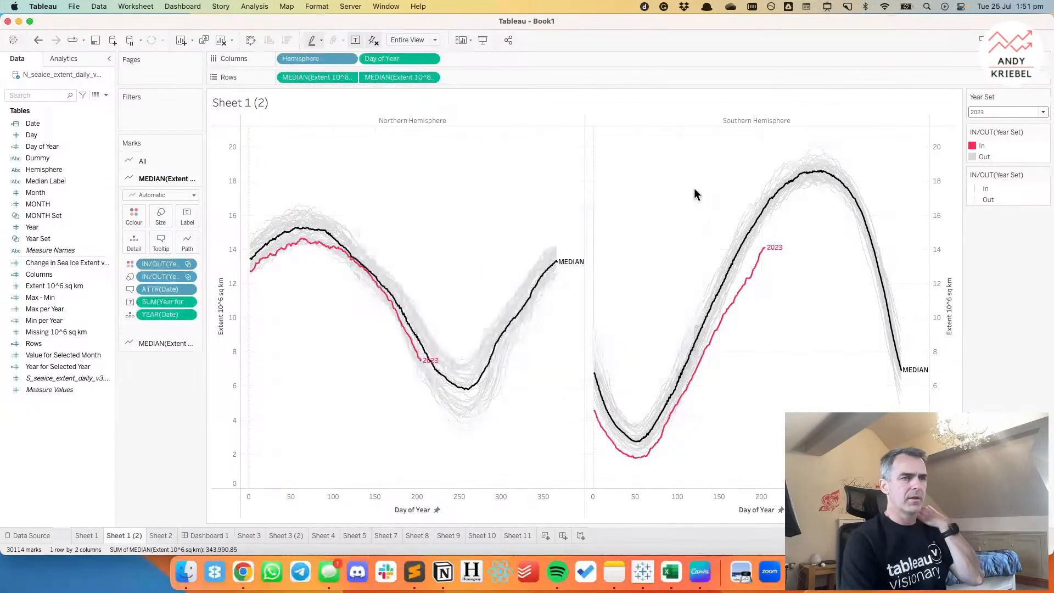
Hide the header of the secondary Extent 10^6 sq km axis.
right_click(951, 266)
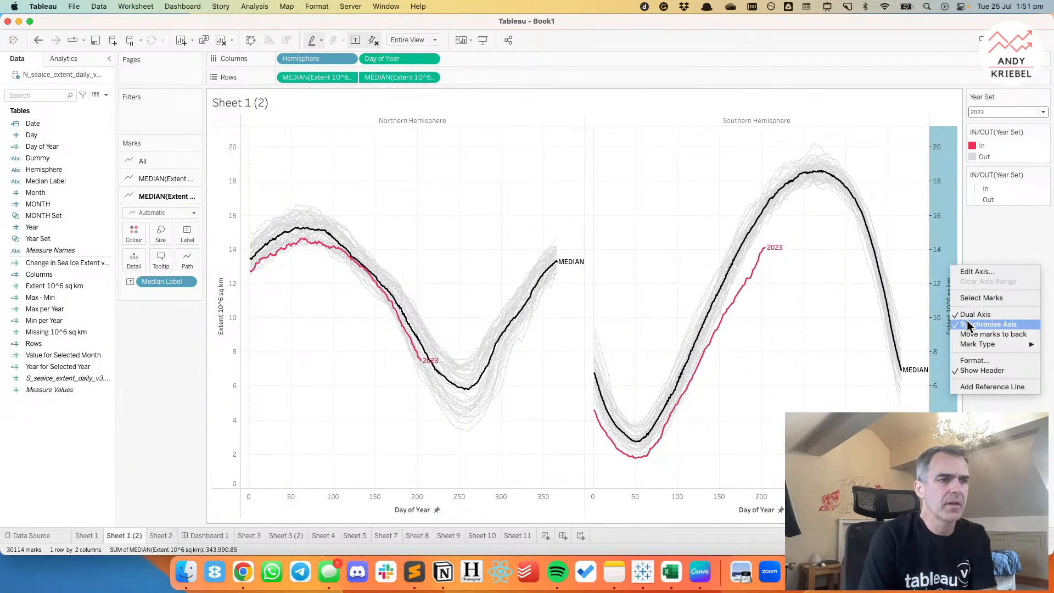
click(968, 370)
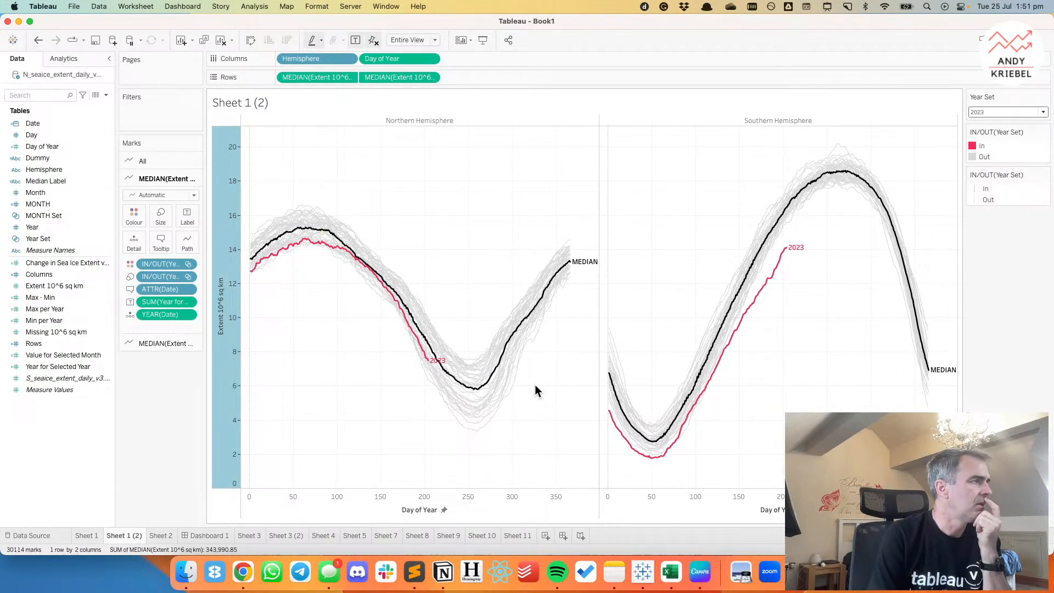
click(419, 194)
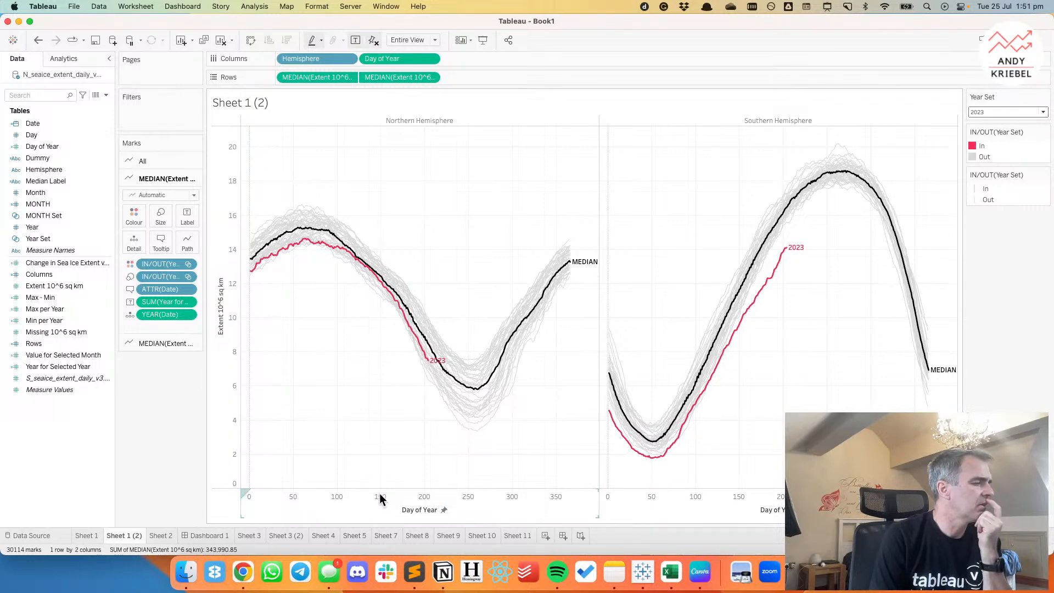
Set the default number format of the Day of Year field to the custom format mmm.
right_click(79, 146)
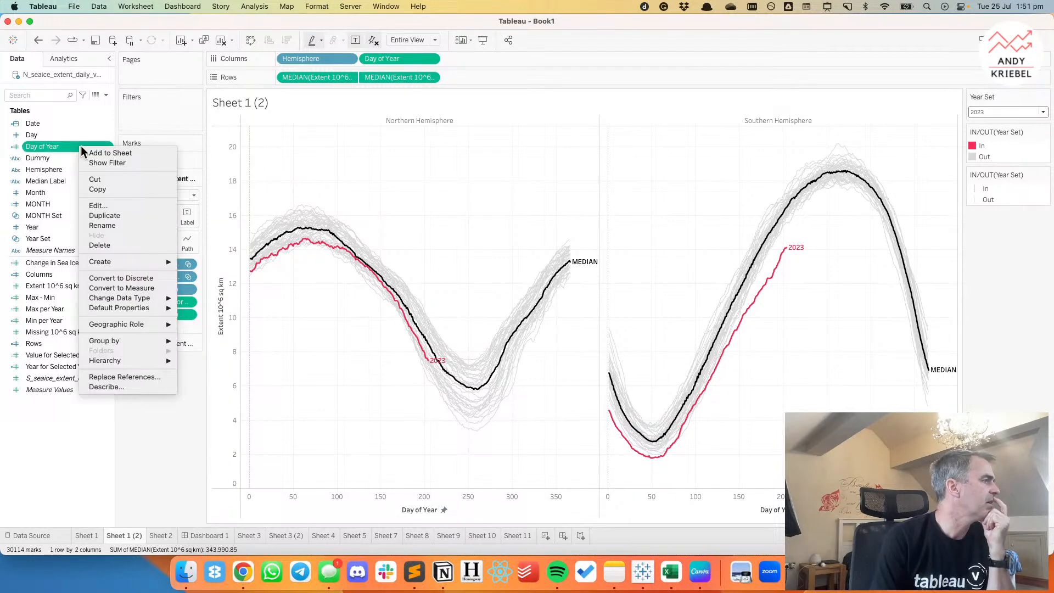
mouse_move(148, 308)
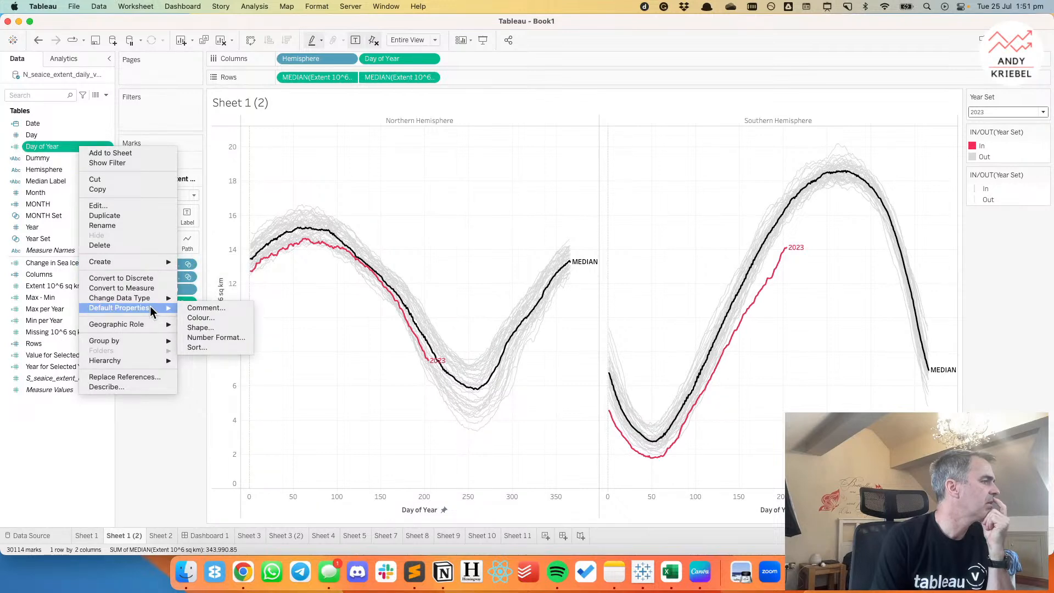
click(209, 338)
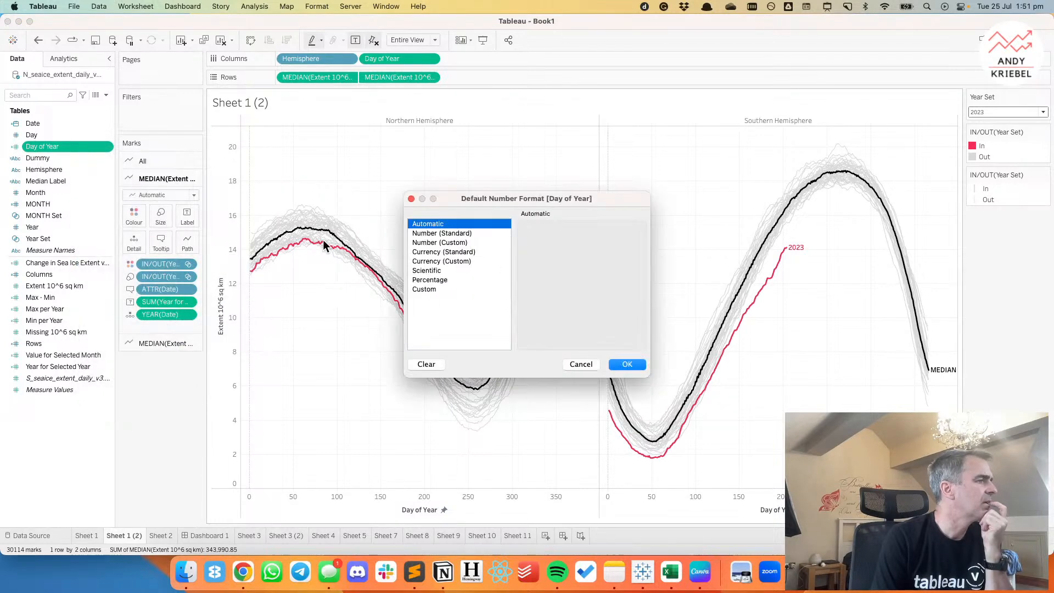
click(449, 290)
click(556, 240)
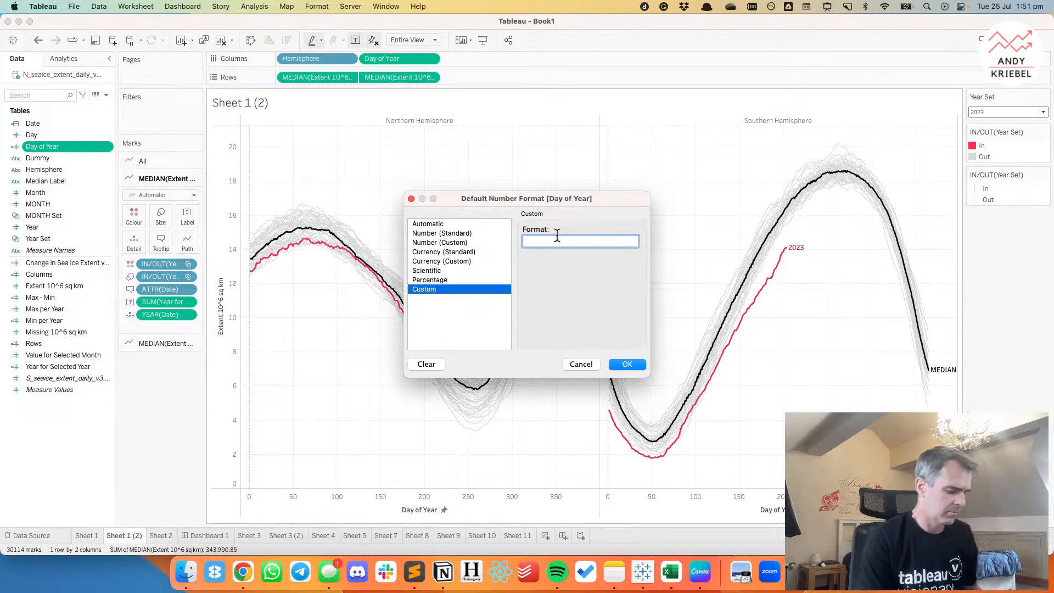
text(mmm)
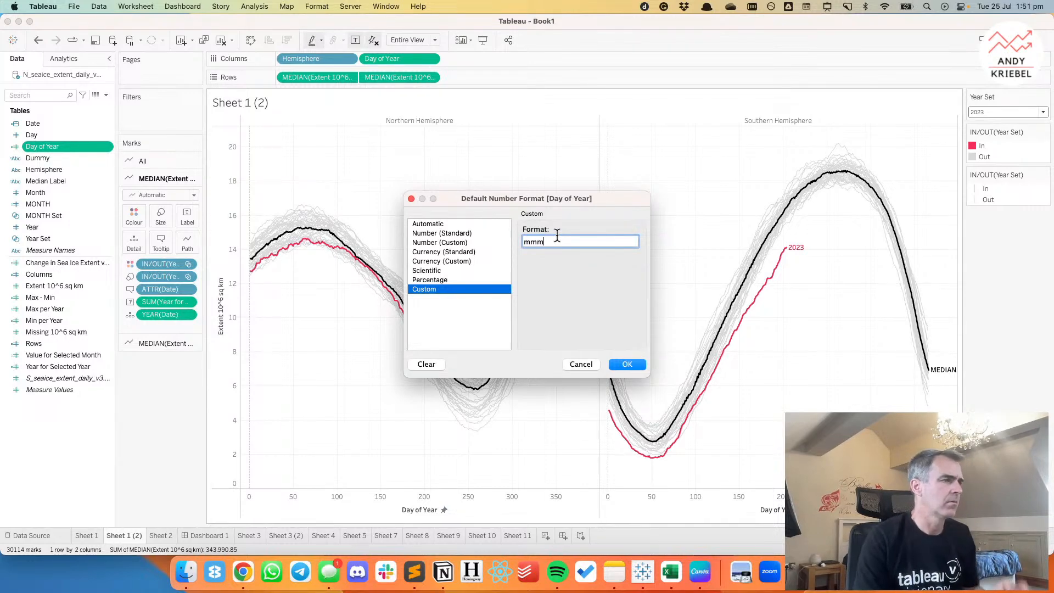
click(623, 365)
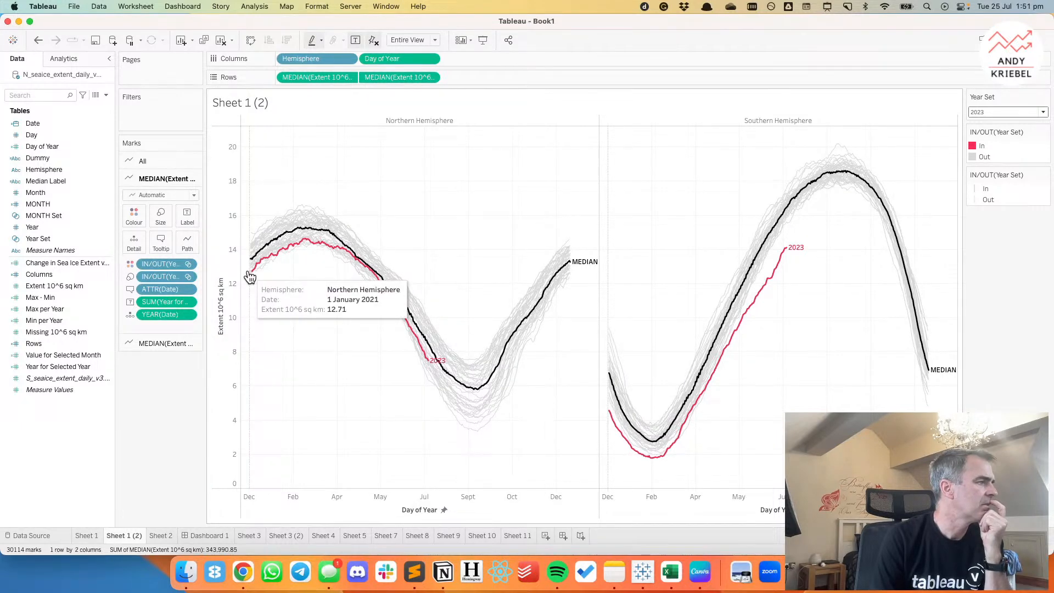
Try a fixed start of 0 for the Day of Year axis range and return the start to -10.
double_click(323, 499)
click(451, 258)
key(BackSpace)
text(0)
key(Tab)
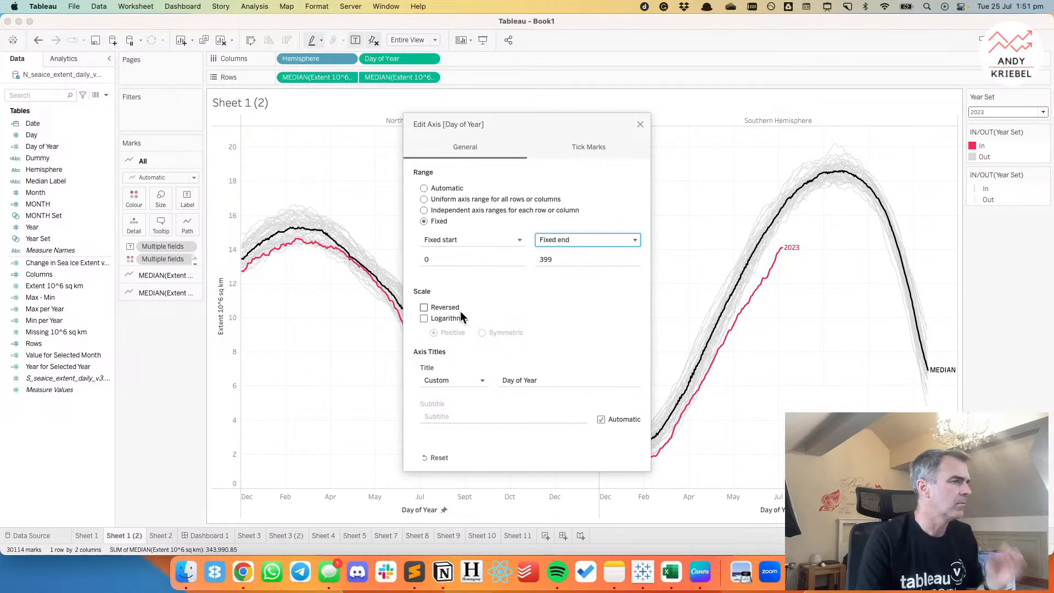
click(432, 259)
key(BackSpace)
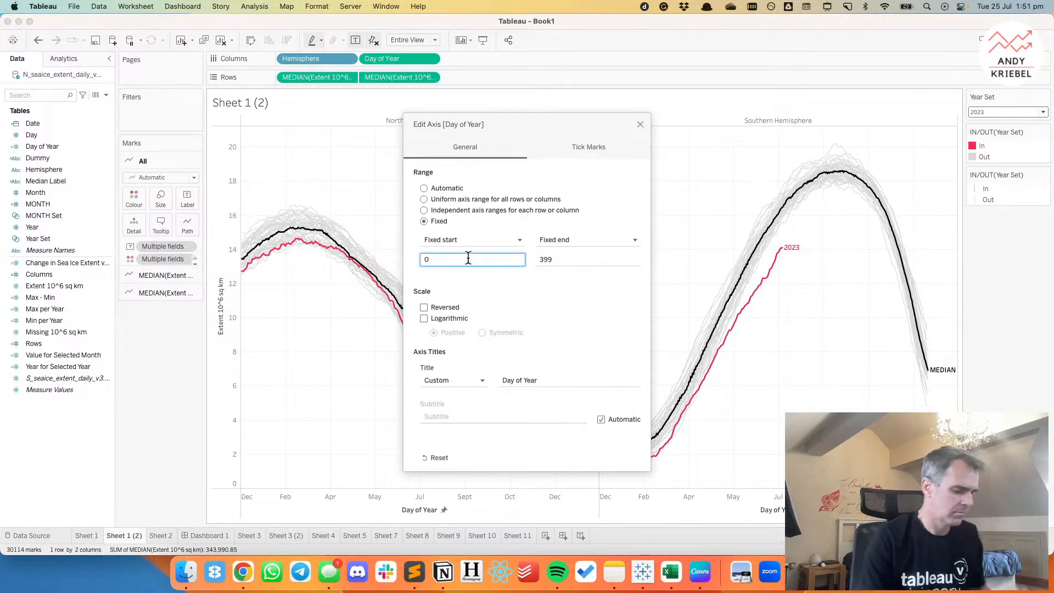
key(Tab)
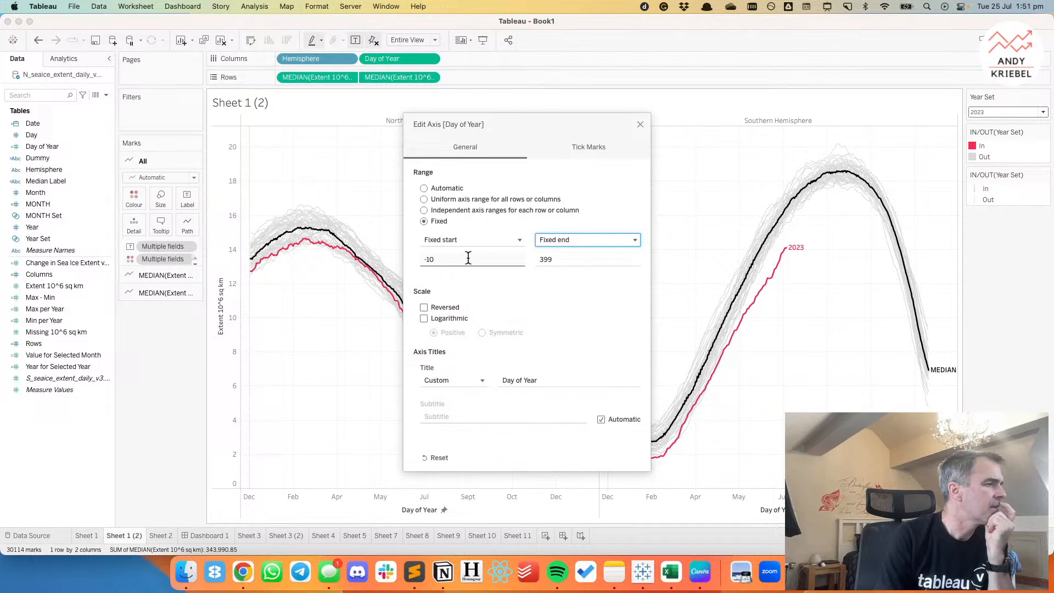
Give the Day of Year axis fixed major tick marks with a tick origin of 1 and a tick interval of 60.
click(573, 148)
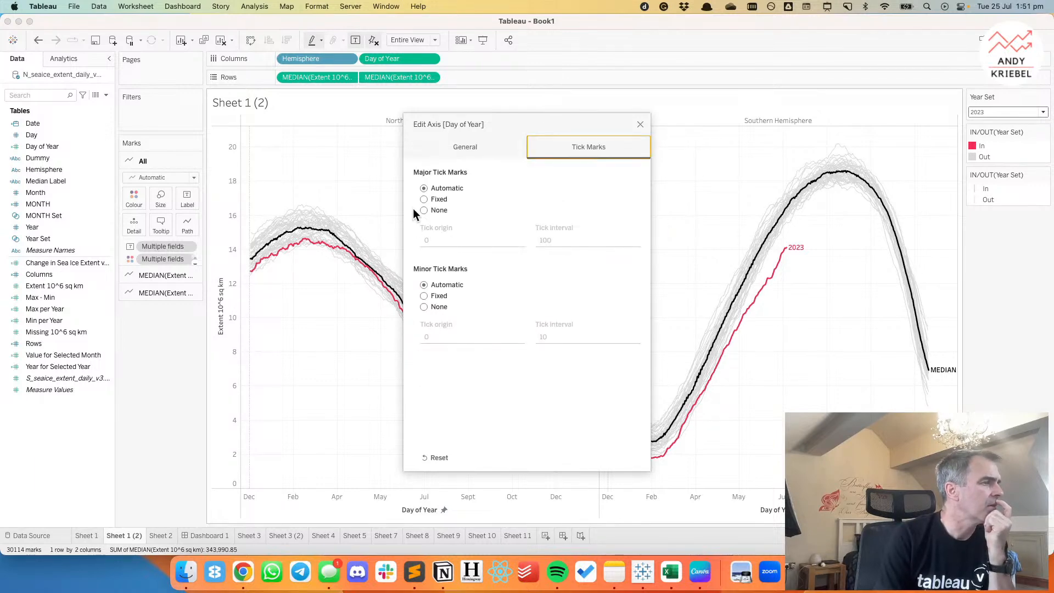
click(424, 199)
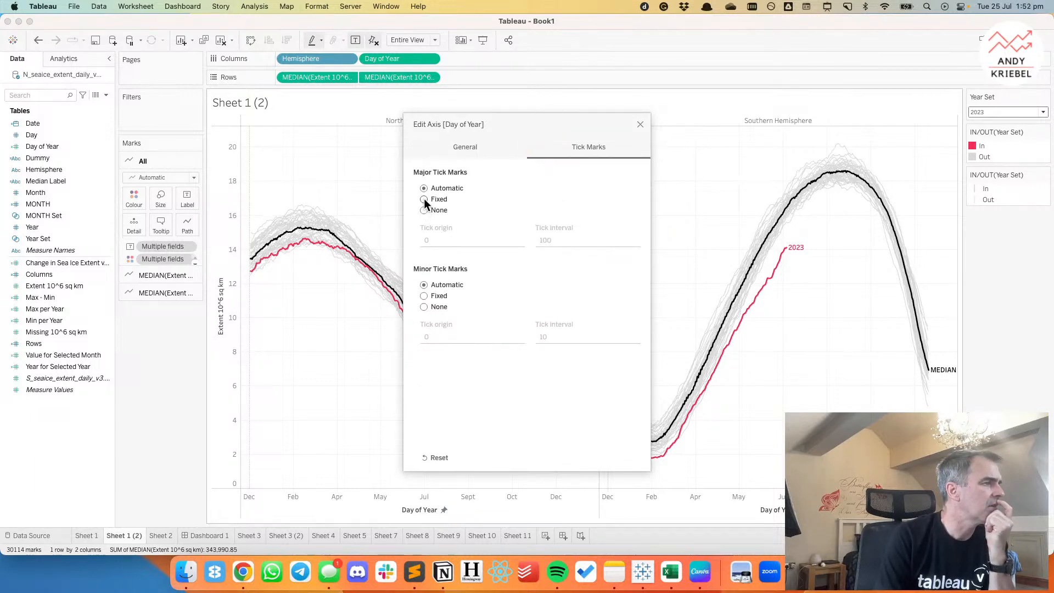
double_click(438, 239)
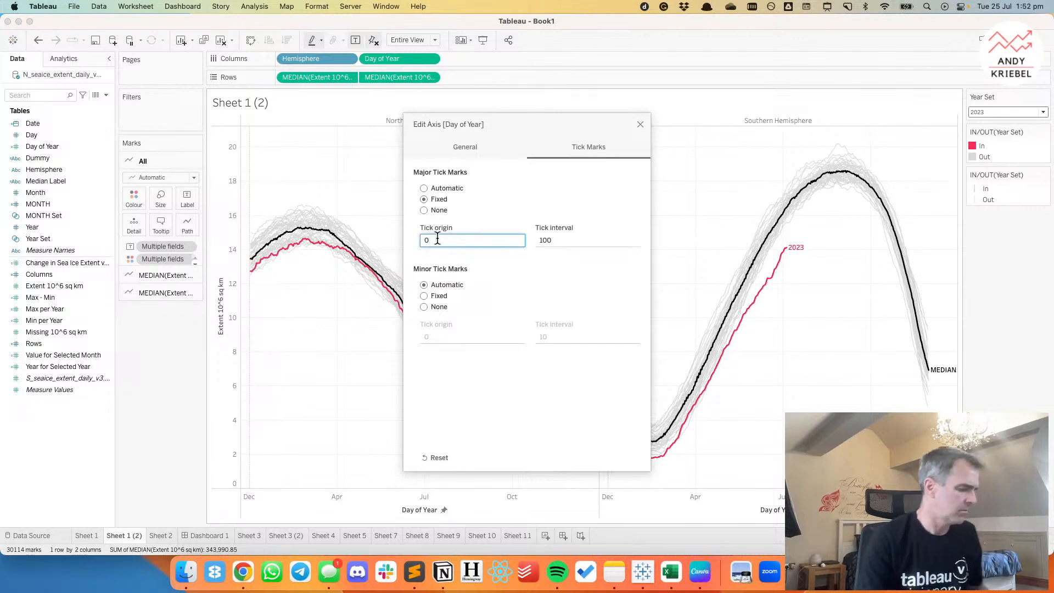
text(1)
key(Tab)
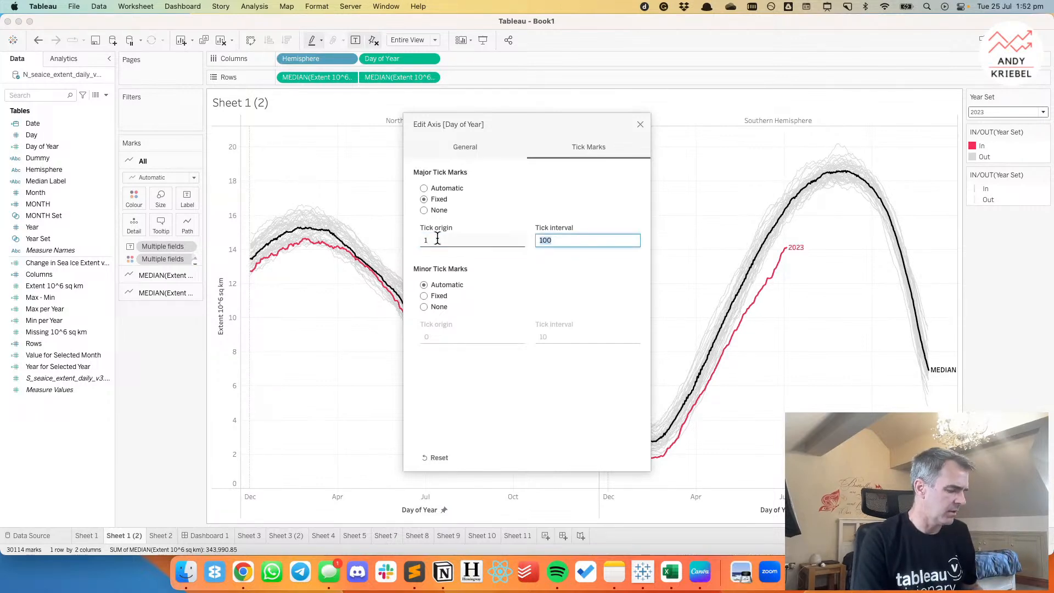
text(60)
key(Tab)
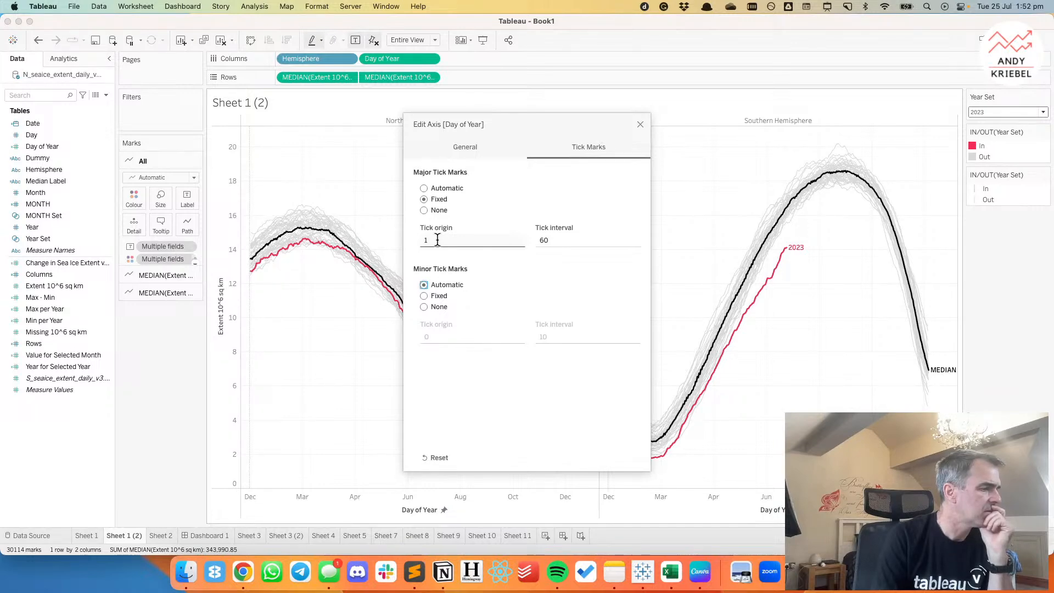
click(639, 124)
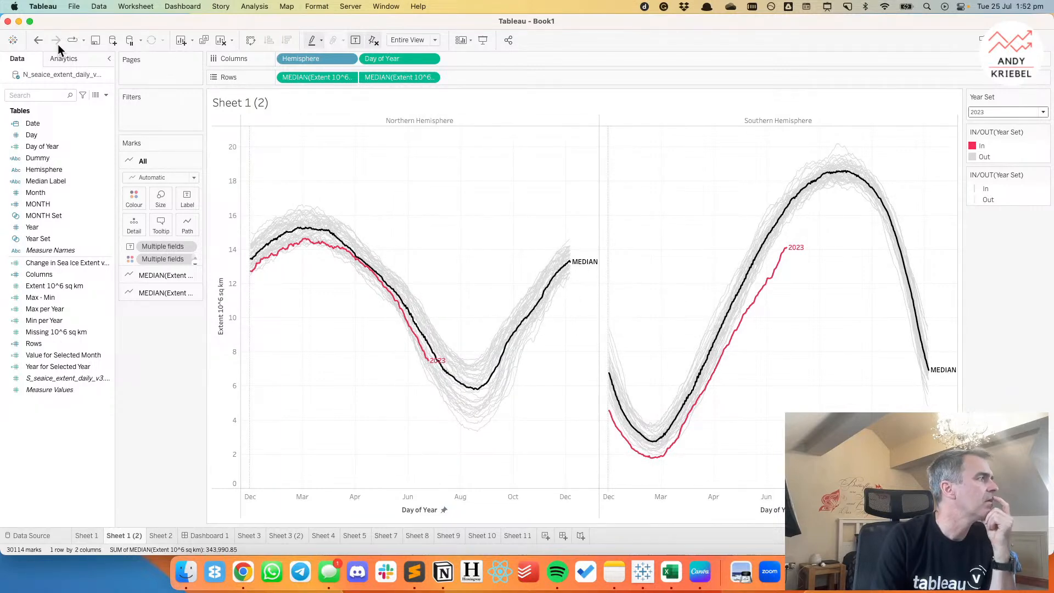
Undo the fixed major tick mark changes on the Day of Year axis.
click(39, 42)
click(40, 41)
click(39, 41)
click(40, 41)
click(39, 41)
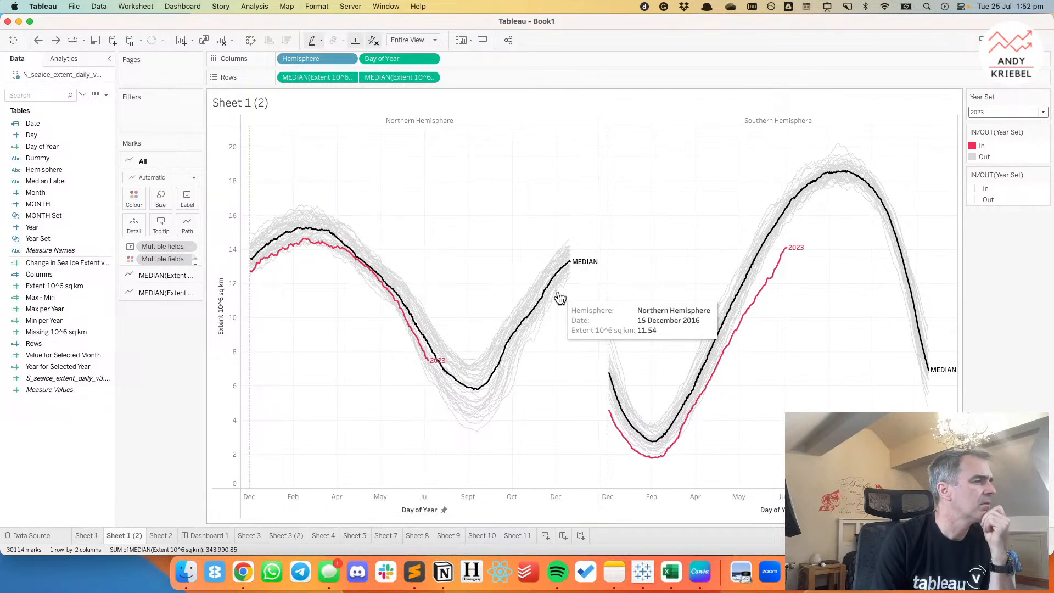
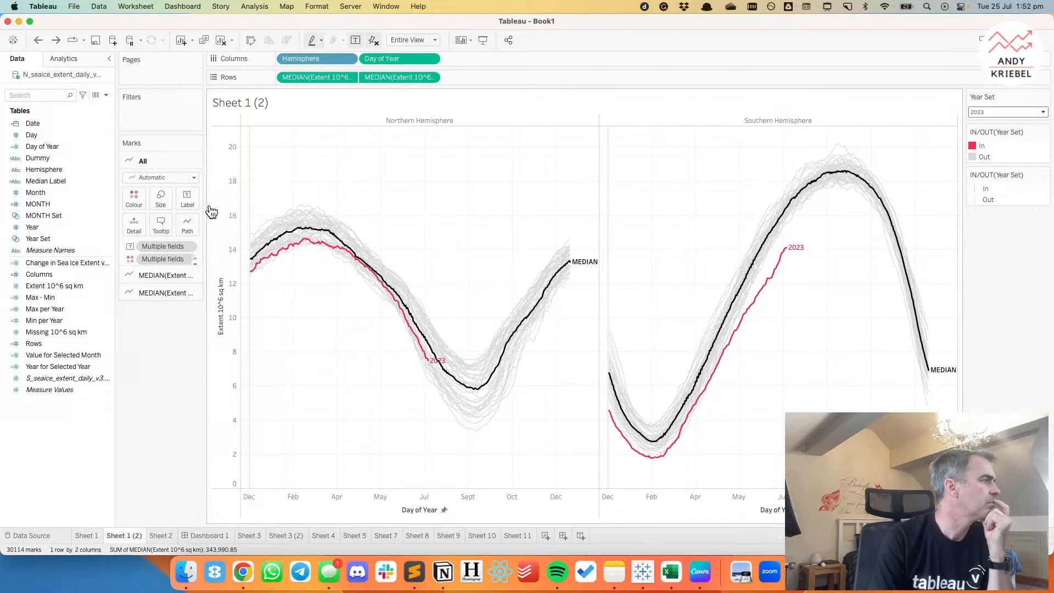
Convert the Month field to continuous and use it in place of Day of Year on Columns.
right_click(43, 193)
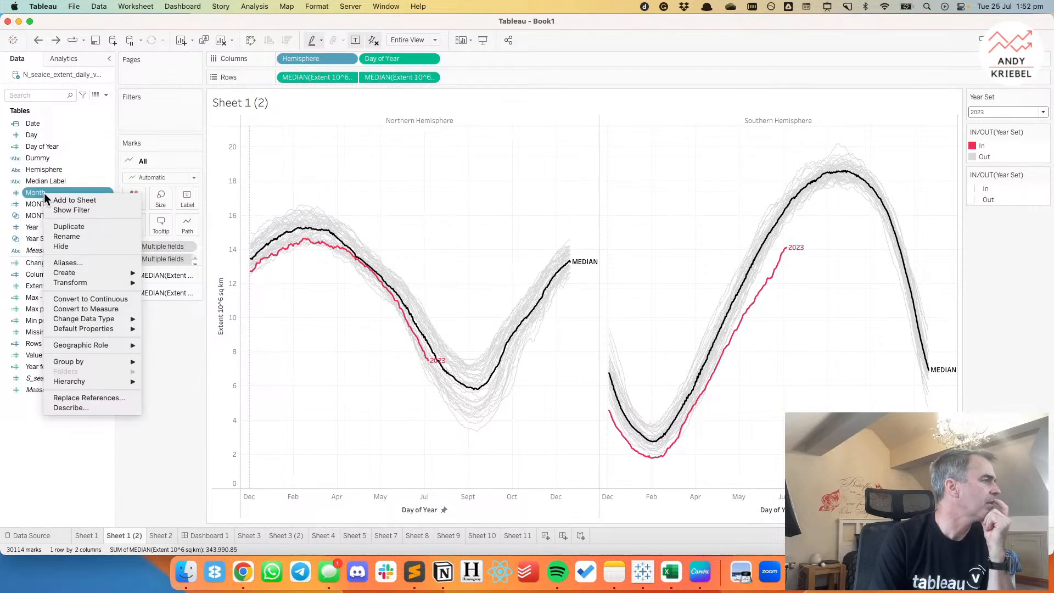
mouse_move(93, 274)
click(90, 298)
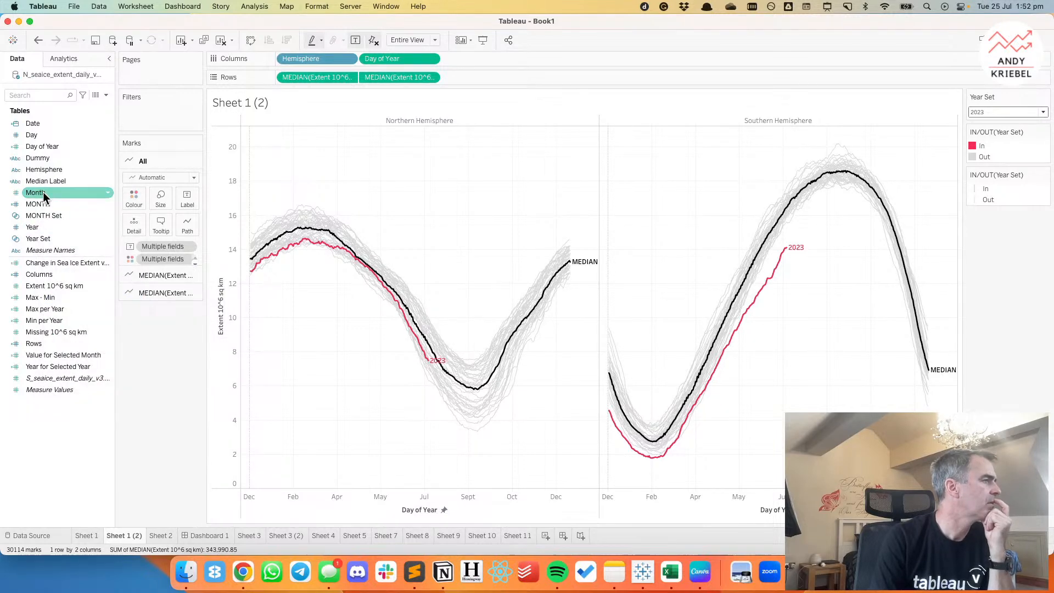
drag(55, 192, 391, 58)
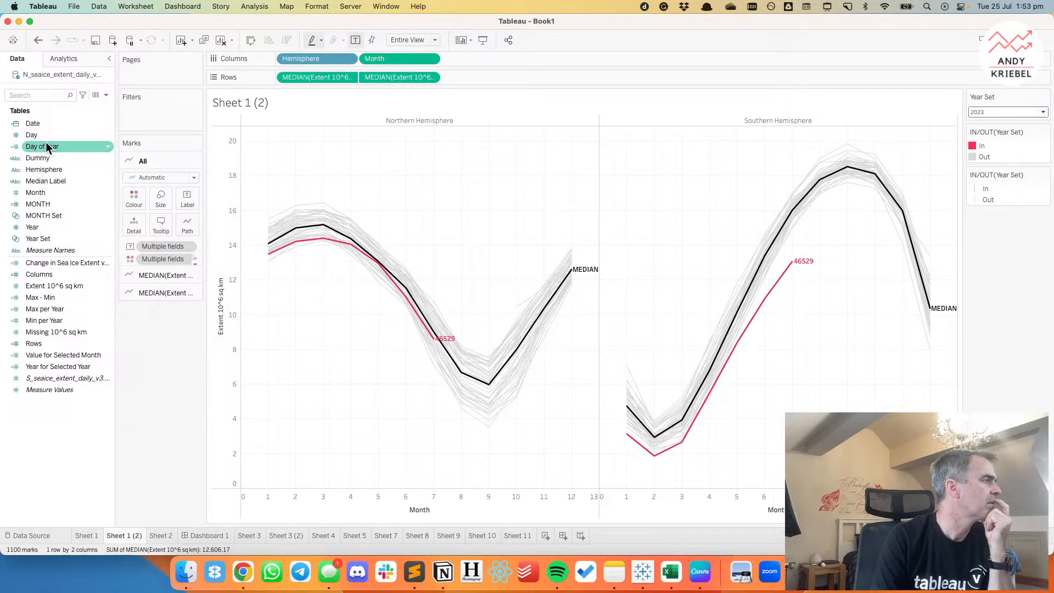
Create a hierarchy named "Month, Day of Year" from those two fields and expand Month to Day of Year on Columns.
drag(47, 146, 32, 190)
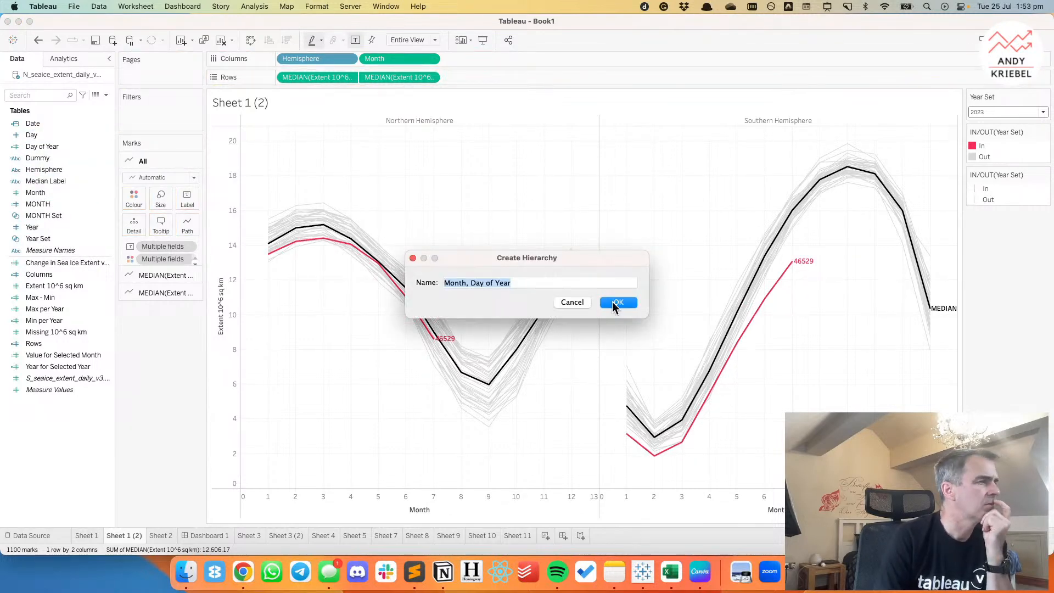
click(614, 302)
click(368, 59)
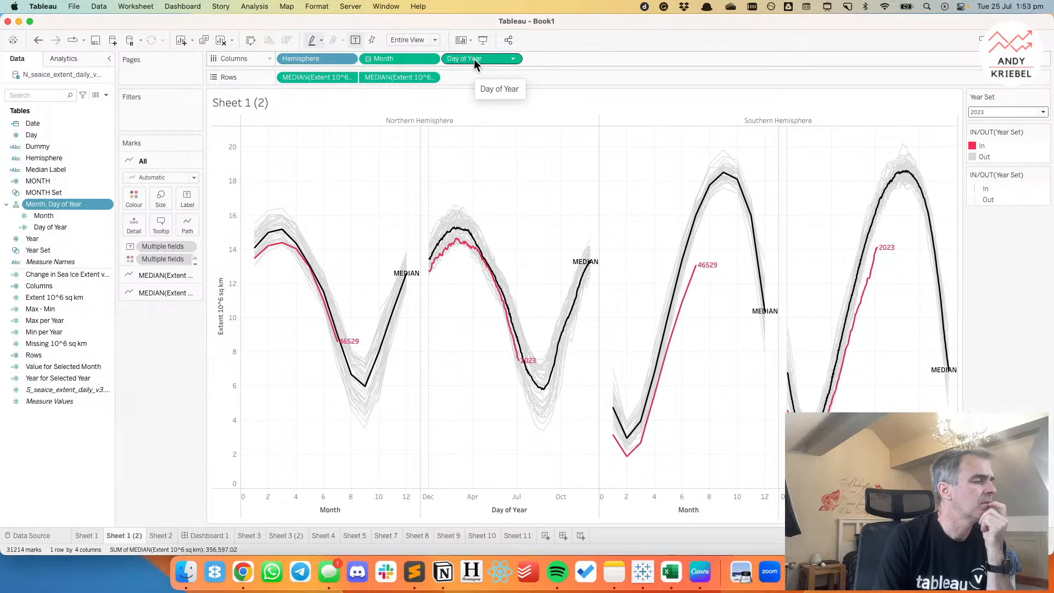
Create a calculated field named Month/Day and begin its formula with the MAKEDATE function.
click(108, 95)
click(87, 105)
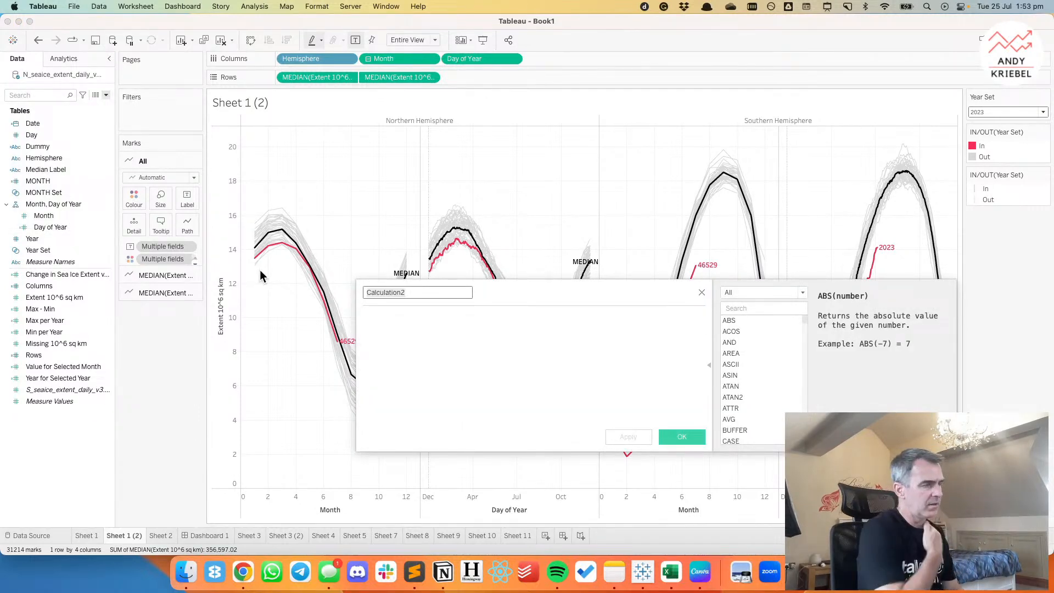
text(Mont)
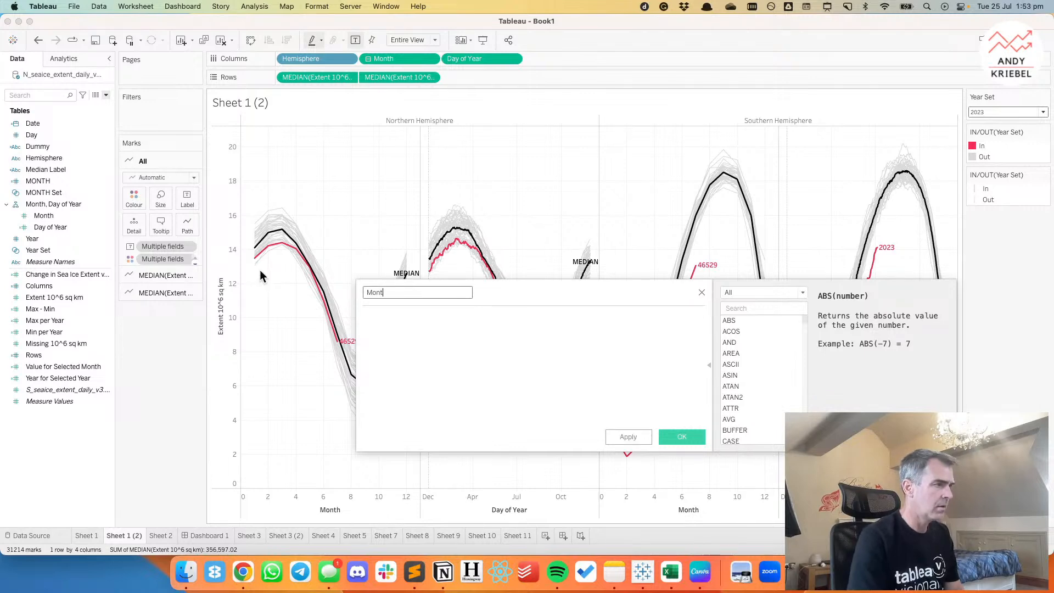
text(h/Day)
key(Tab)
text(make)
key(Up)
key(Up)
key(Return)
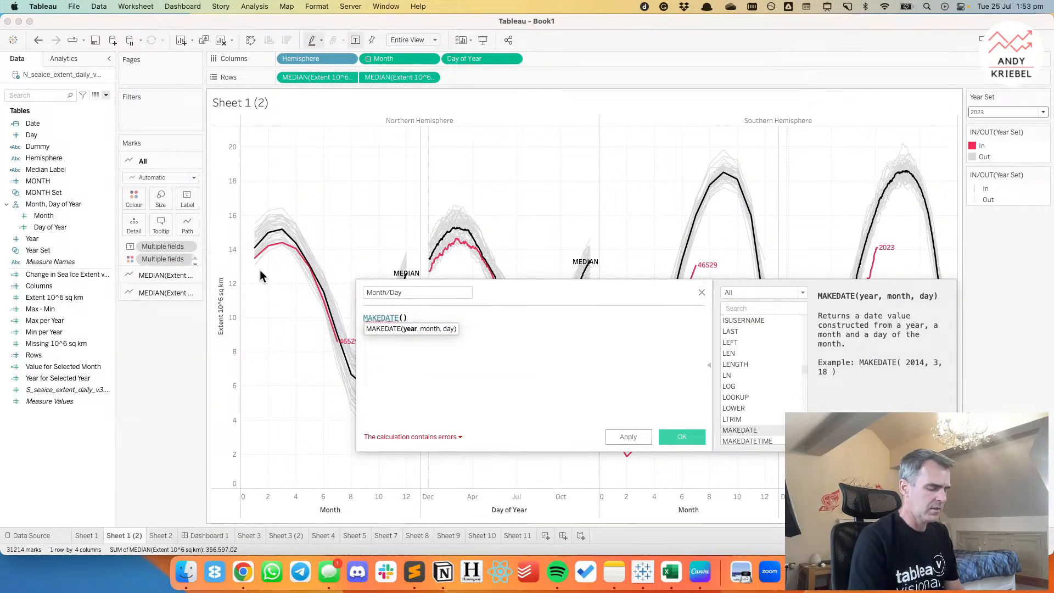
Complete the formula as MAKEDATE(1900,[Month],[Day]) and save the calculated field.
text(1900)
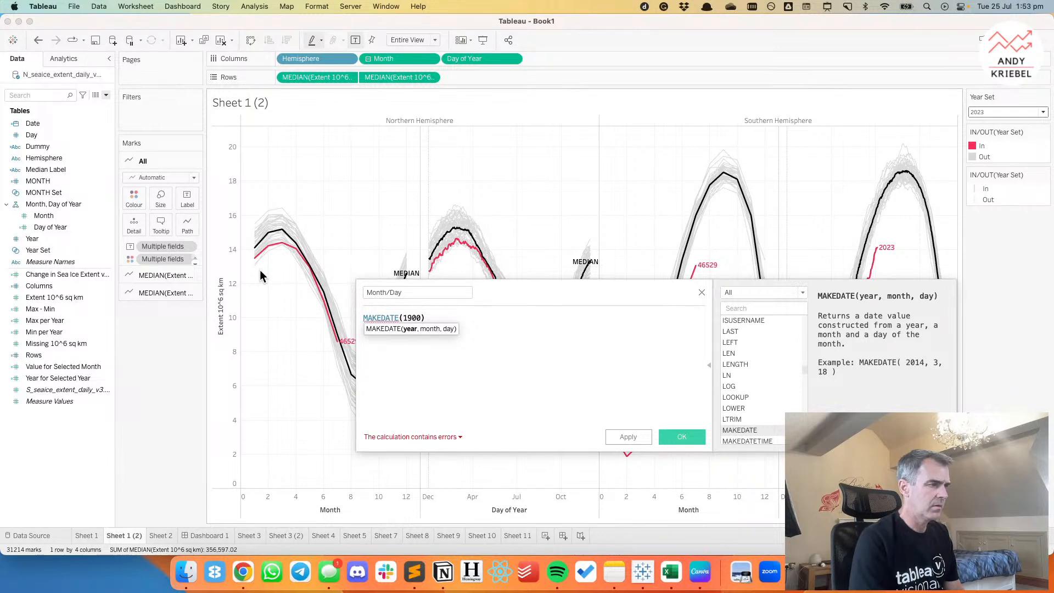
text(,)
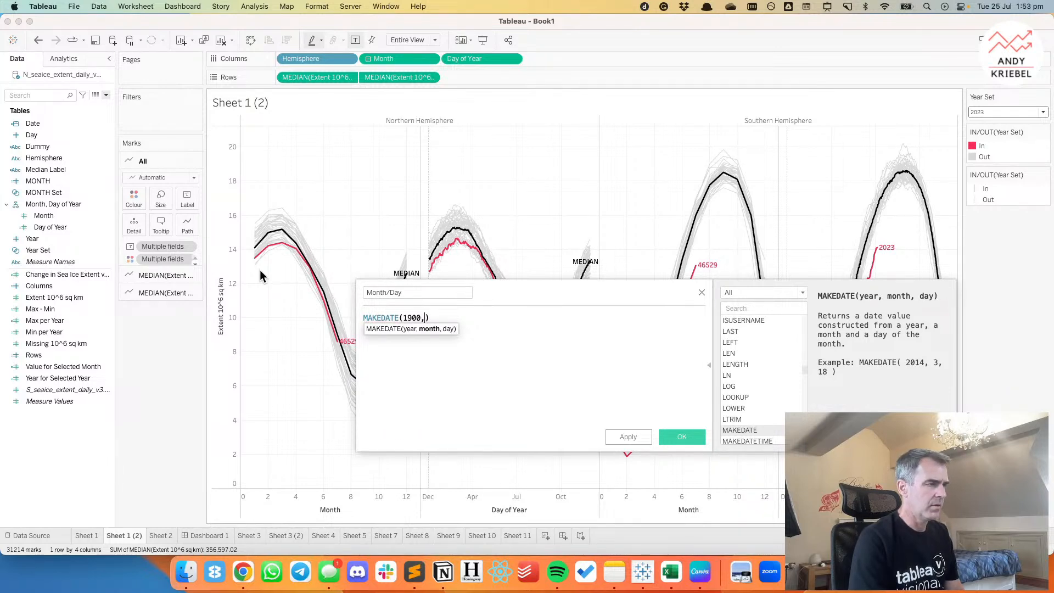
text(mon)
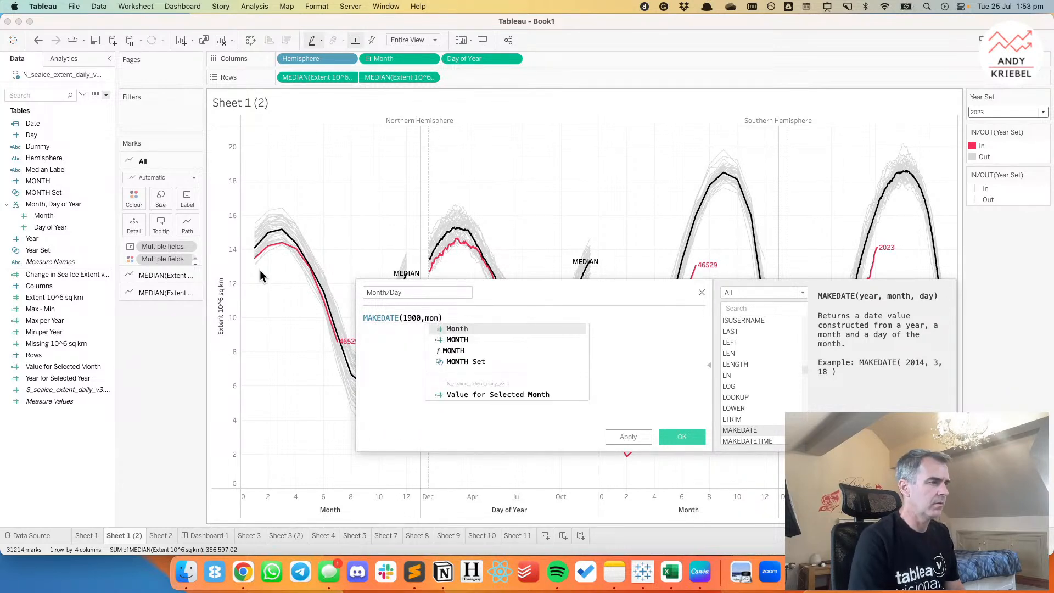
key(Return)
text(,day)
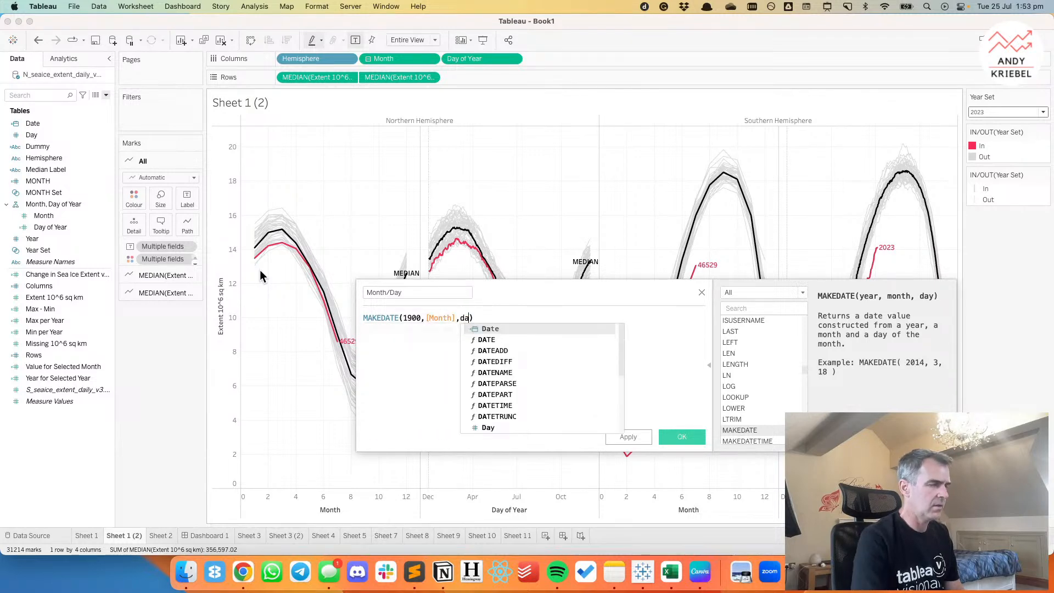
key(Return)
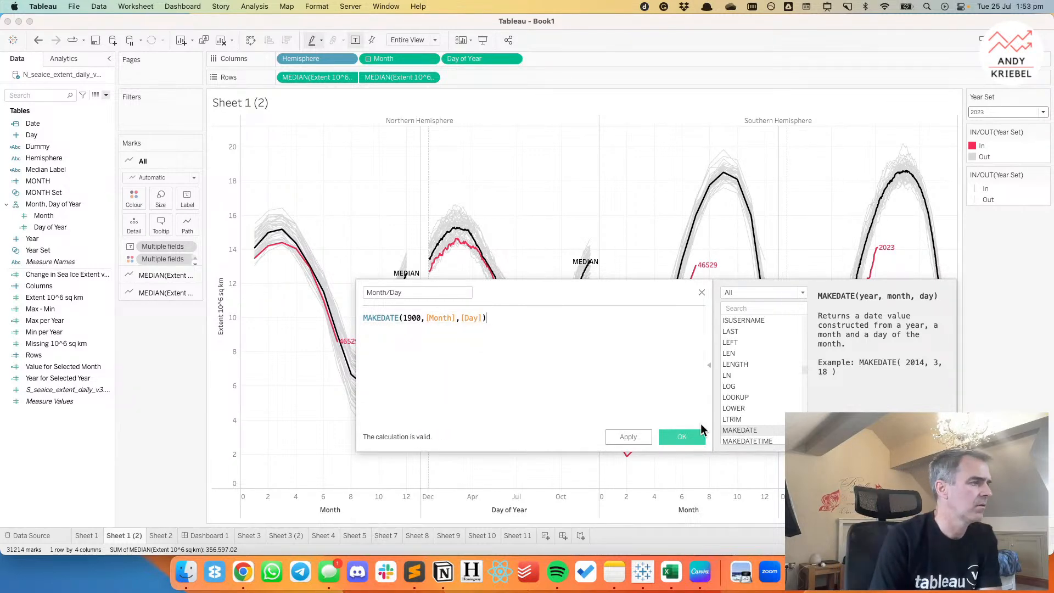
click(682, 437)
Convert Month/Day to continuous and replace Month on Columns with Month/Day (Continuous).
right_click(56, 239)
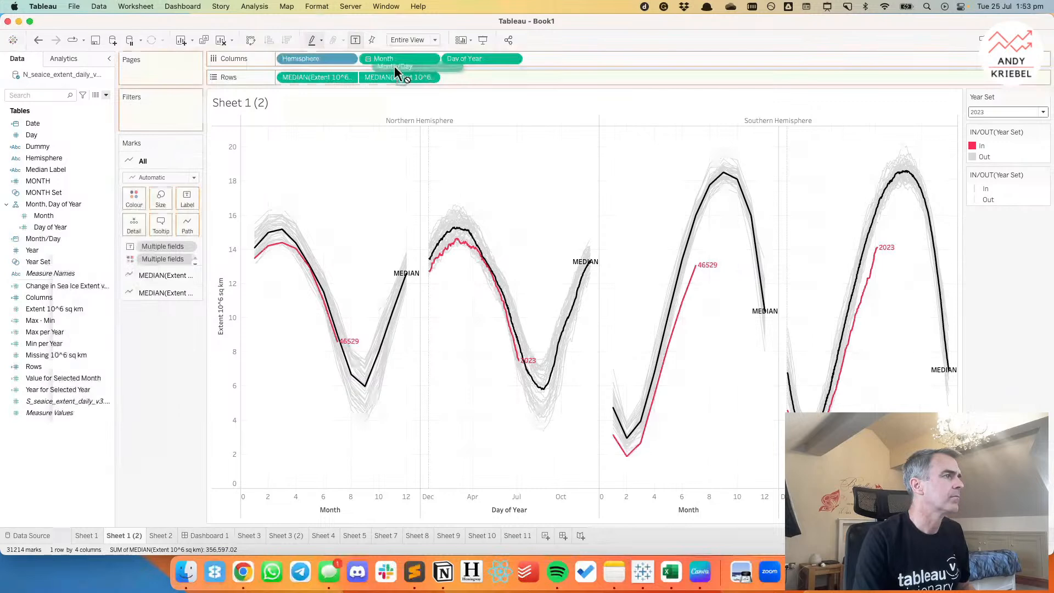
drag(394, 66, 388, 59)
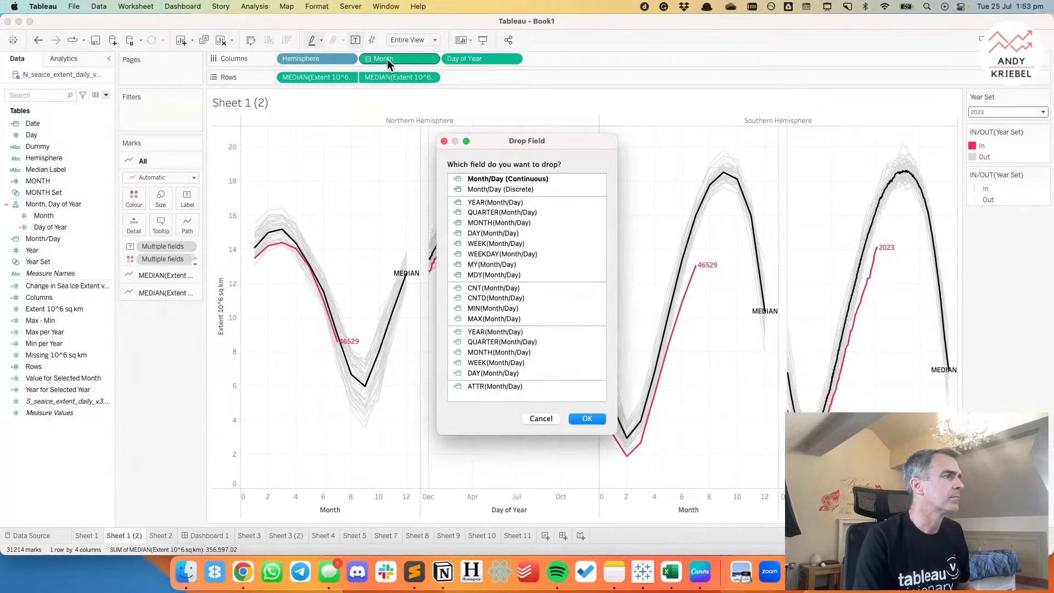
click(483, 179)
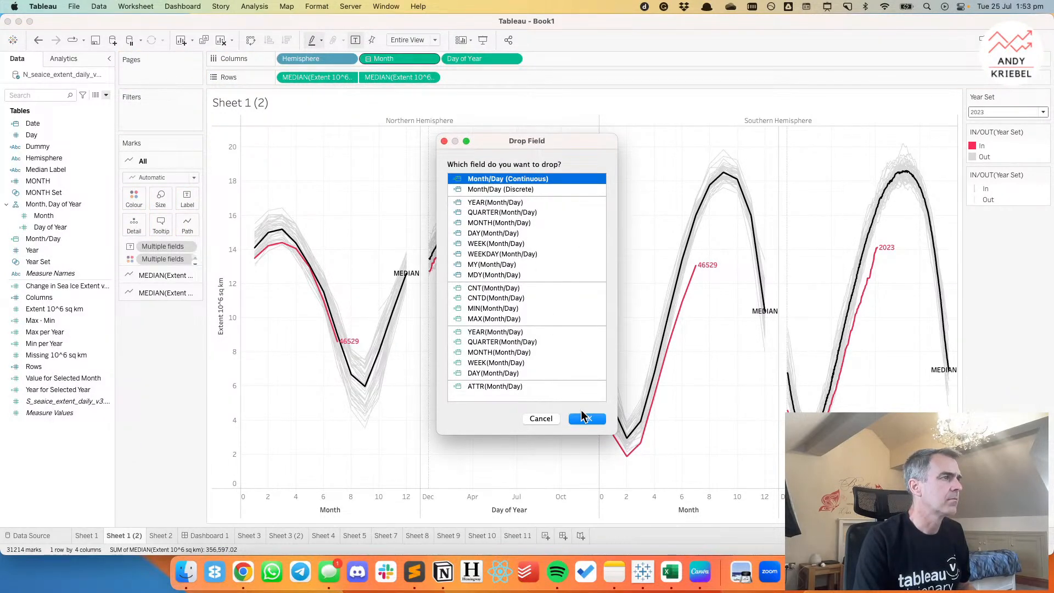
click(585, 419)
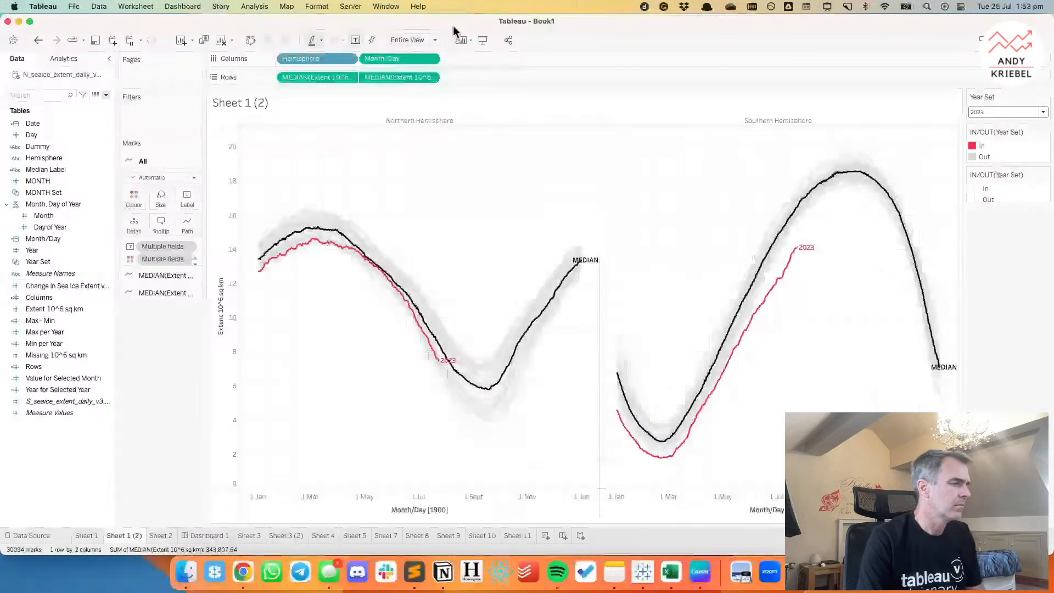
Set the default date format of Month/Day to the custom format mmm.
right_click(42, 238)
mouse_move(88, 380)
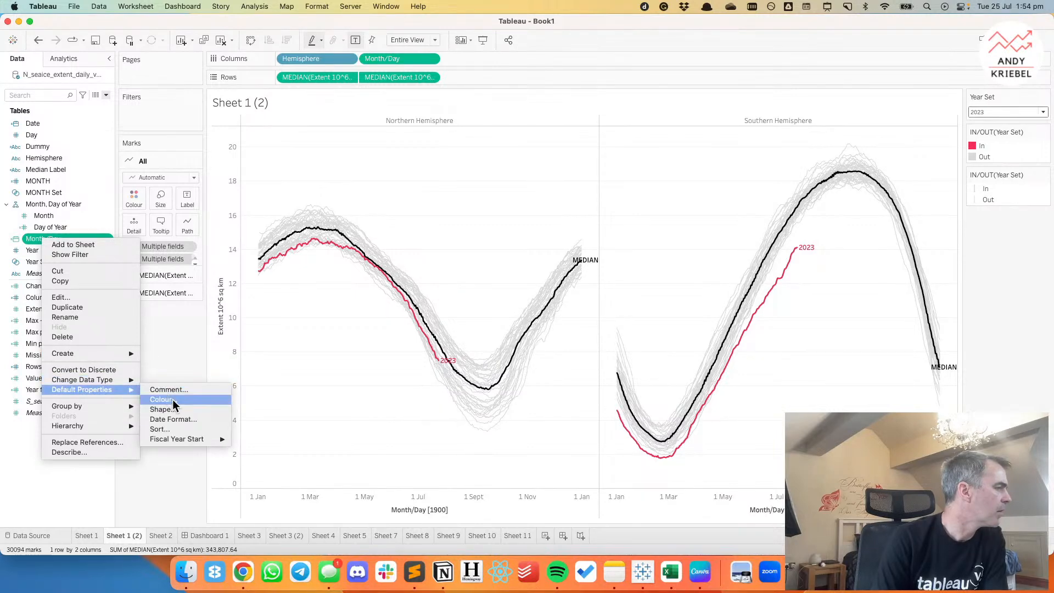
click(180, 419)
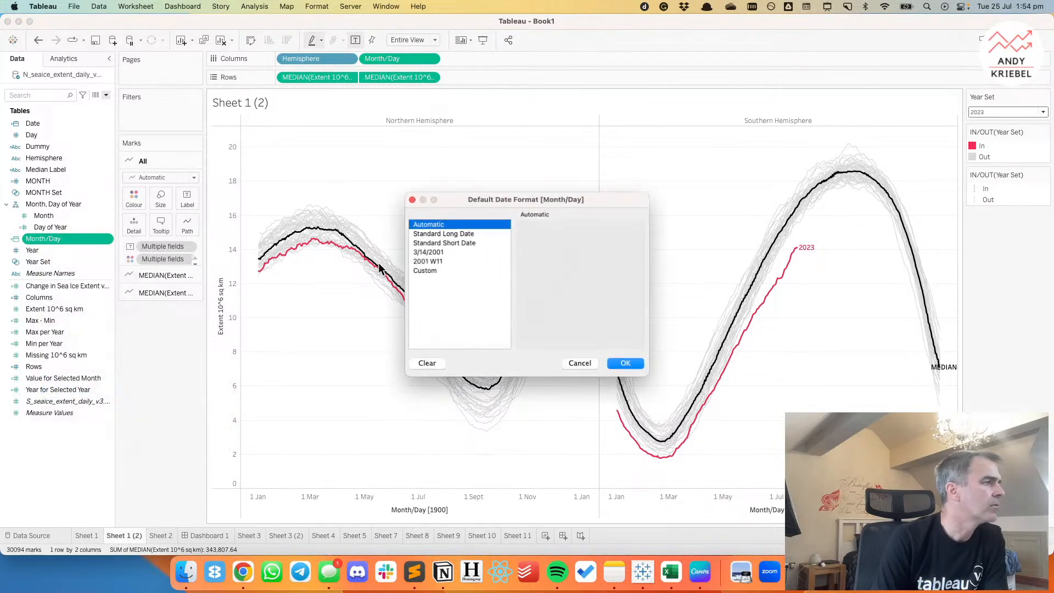
click(424, 270)
click(547, 241)
text(mmm)
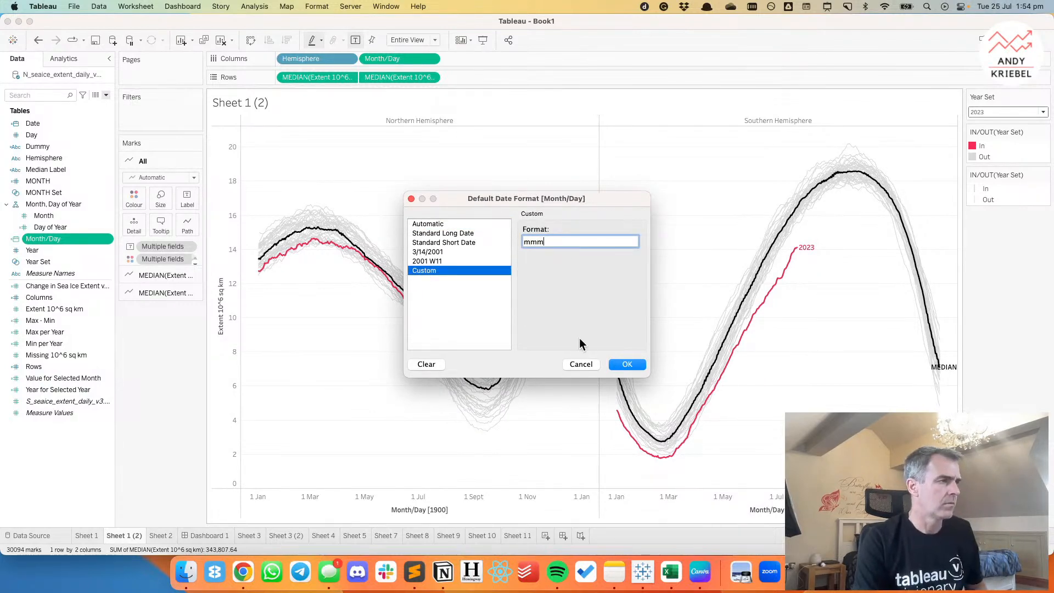
click(625, 366)
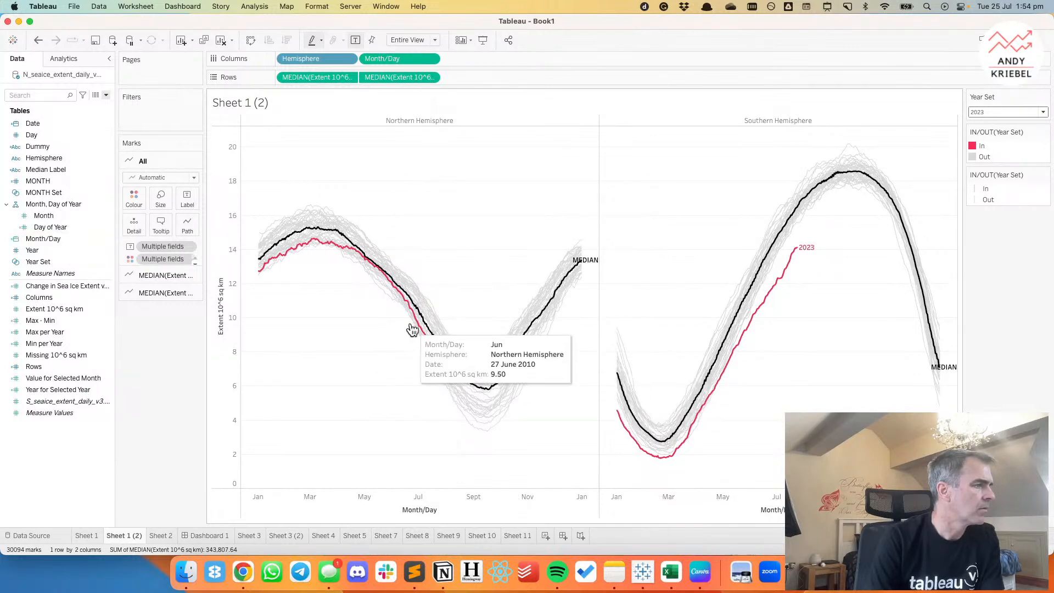
Exclude Month/Day from the tooltip and clear the title of the Month/Day axis.
click(430, 58)
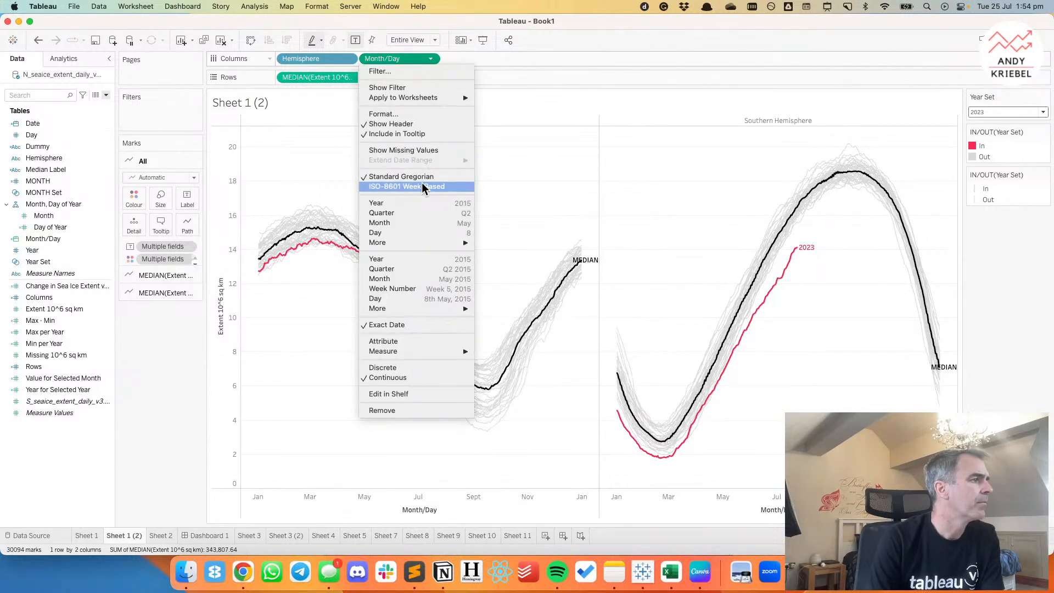
click(409, 140)
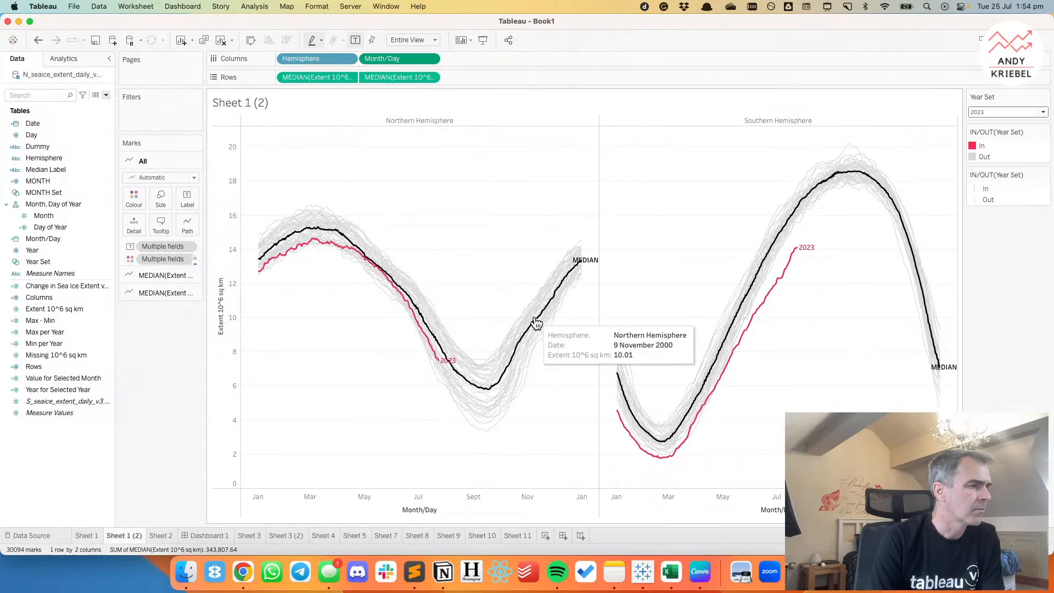
double_click(417, 498)
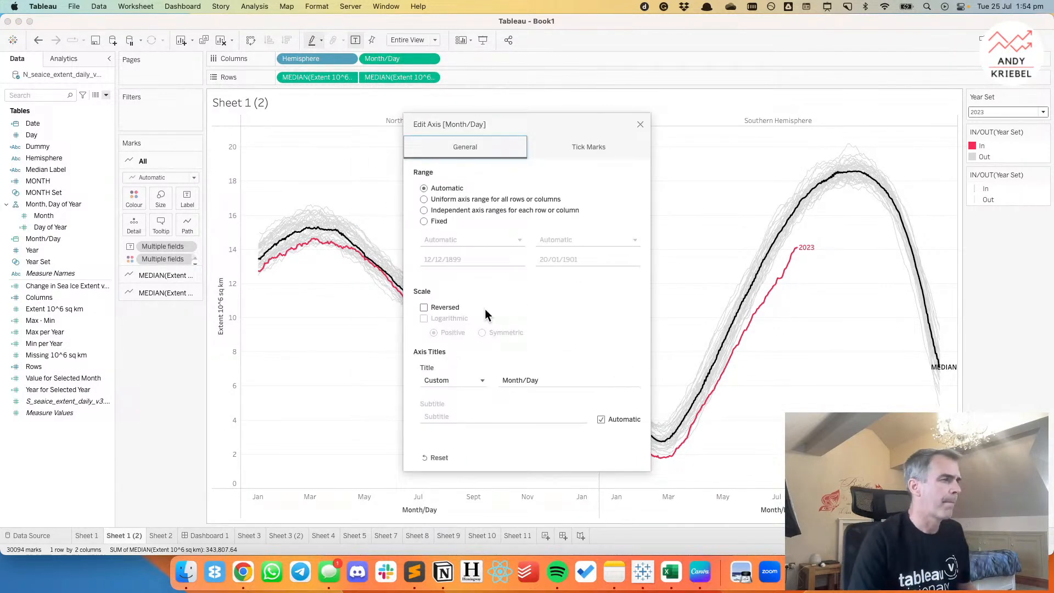
click(557, 380)
key(BackSpace)
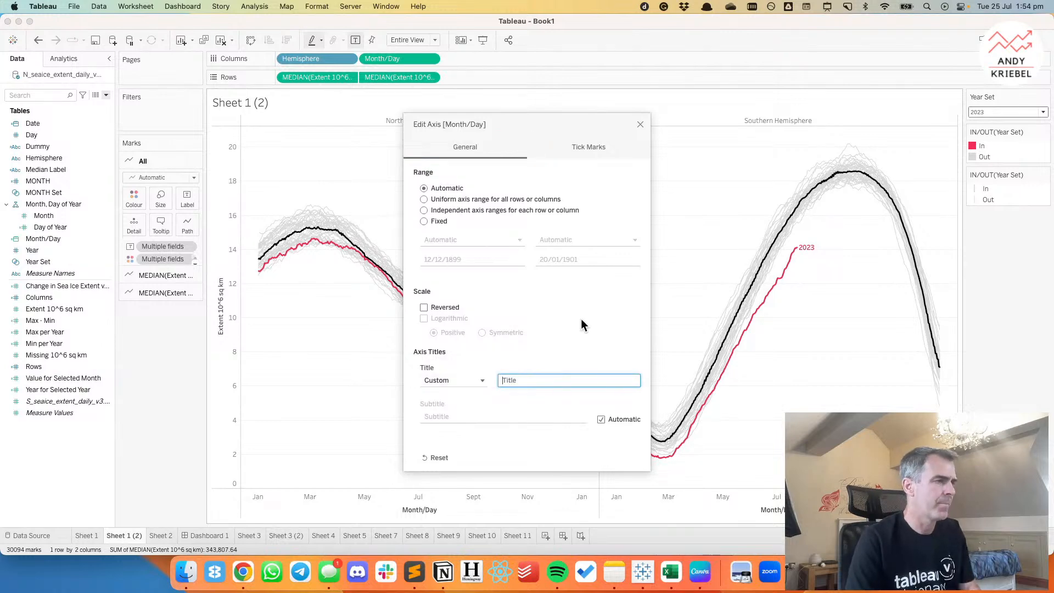
click(640, 124)
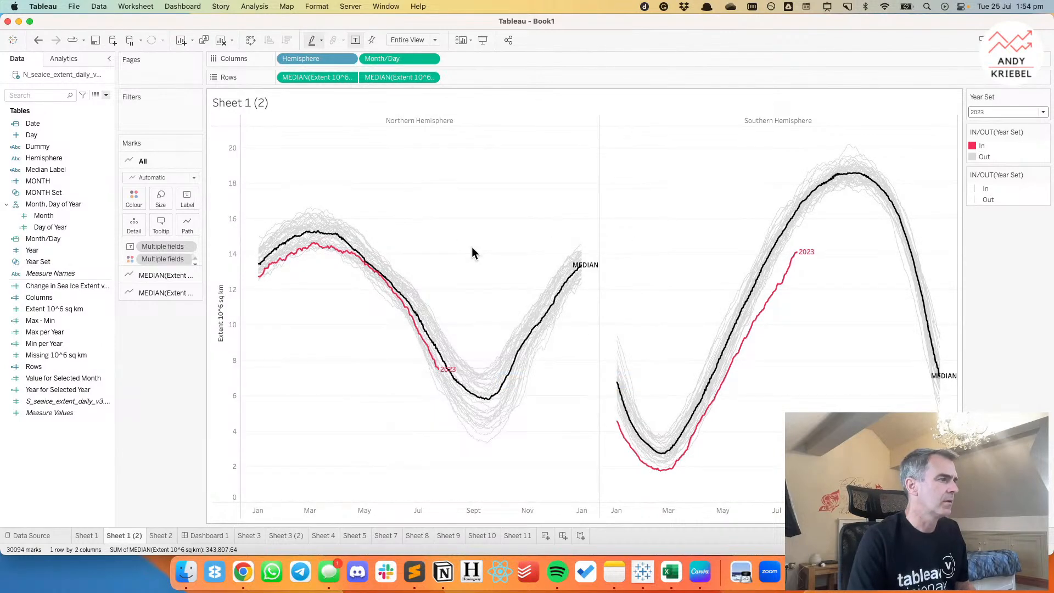
Edit the tooltip for all marks so its first line reads "<Hemisphere> • <ATTR(Date)>", without the Hemisphere and Date labels.
mouse_move(346, 268)
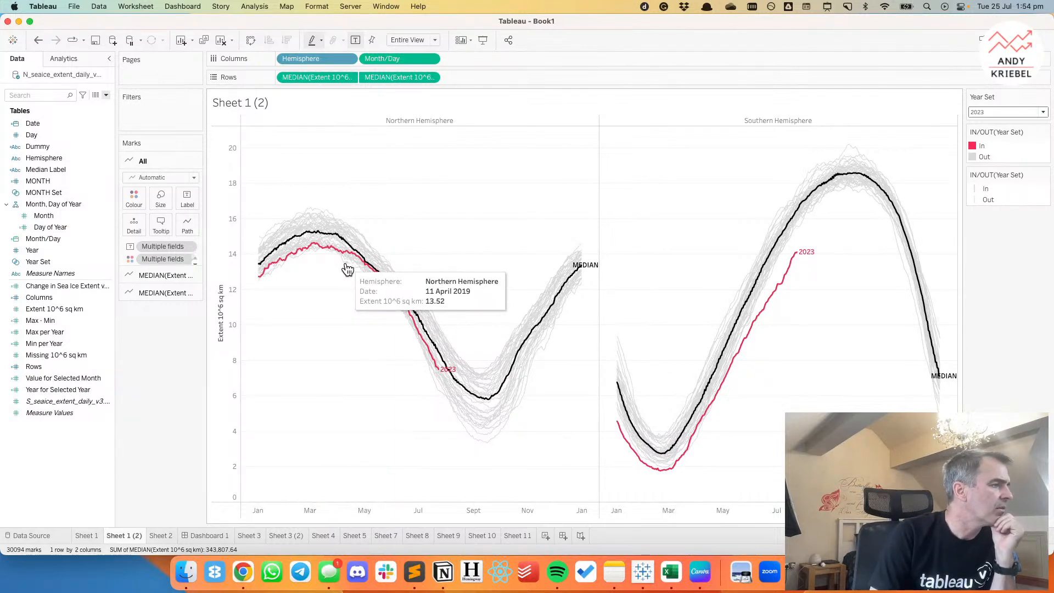
click(167, 225)
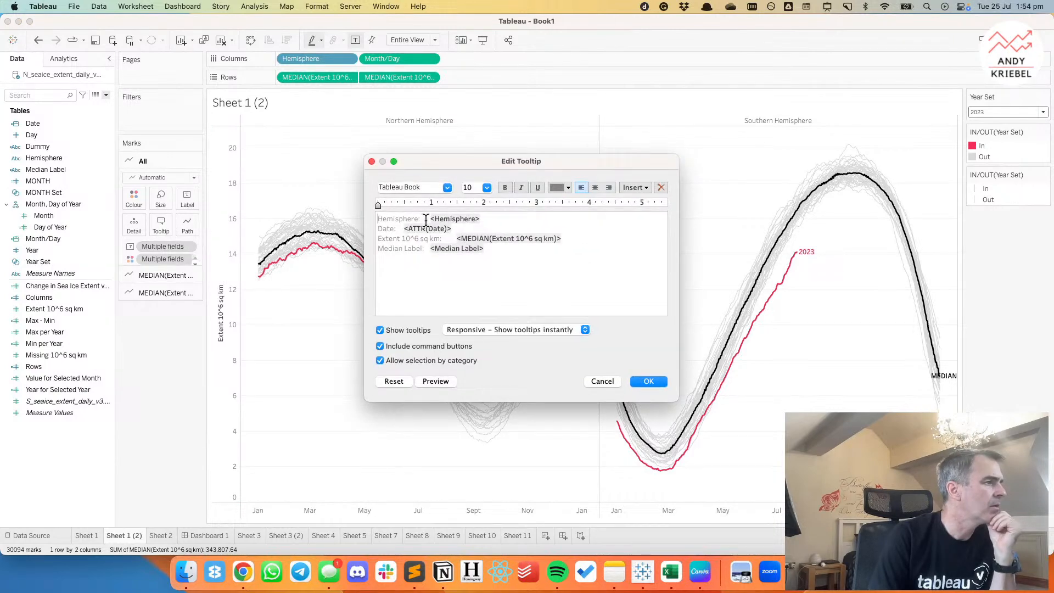
drag(432, 218, 361, 213)
key(BackSpace)
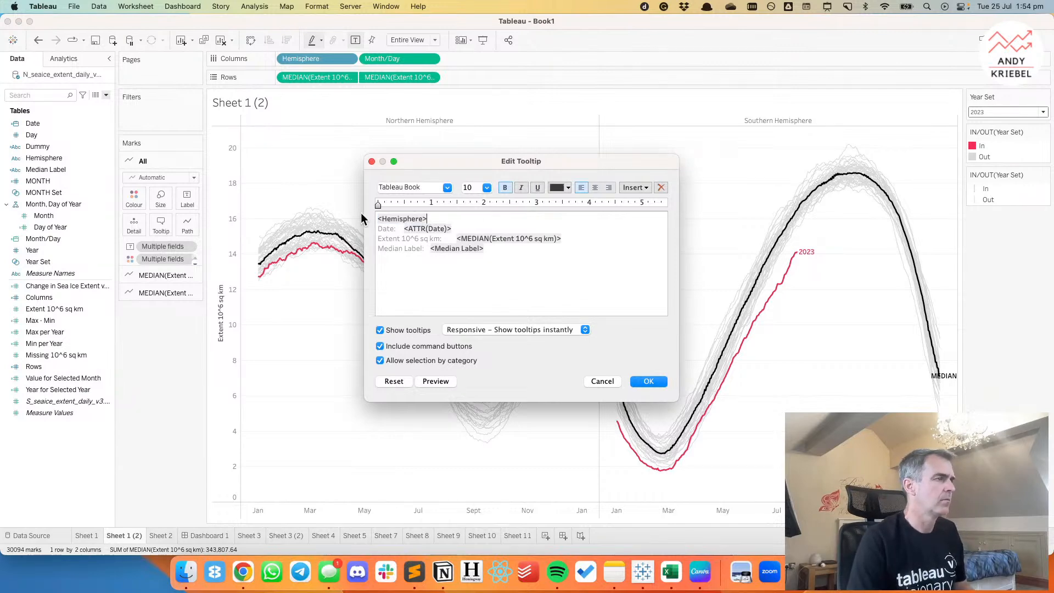
key(Down)
key(shift+Right)
key(shift+Right)
key(shift+Right)
key(shift+Right)
key(shift+Right)
key(shift+Right)
key(shift+Left)
key(BackSpace)
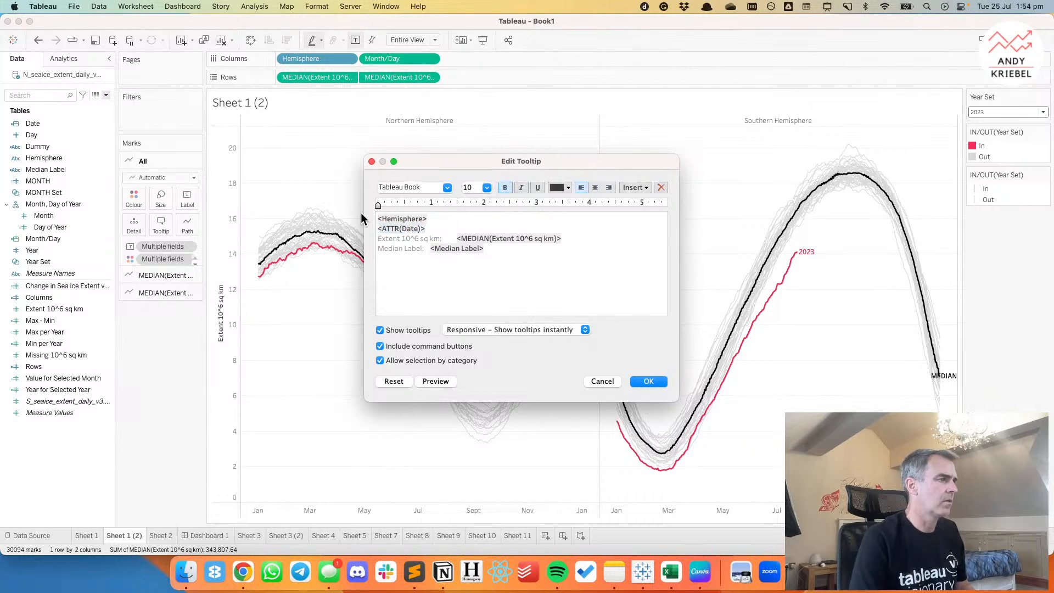
key(BackSpace)
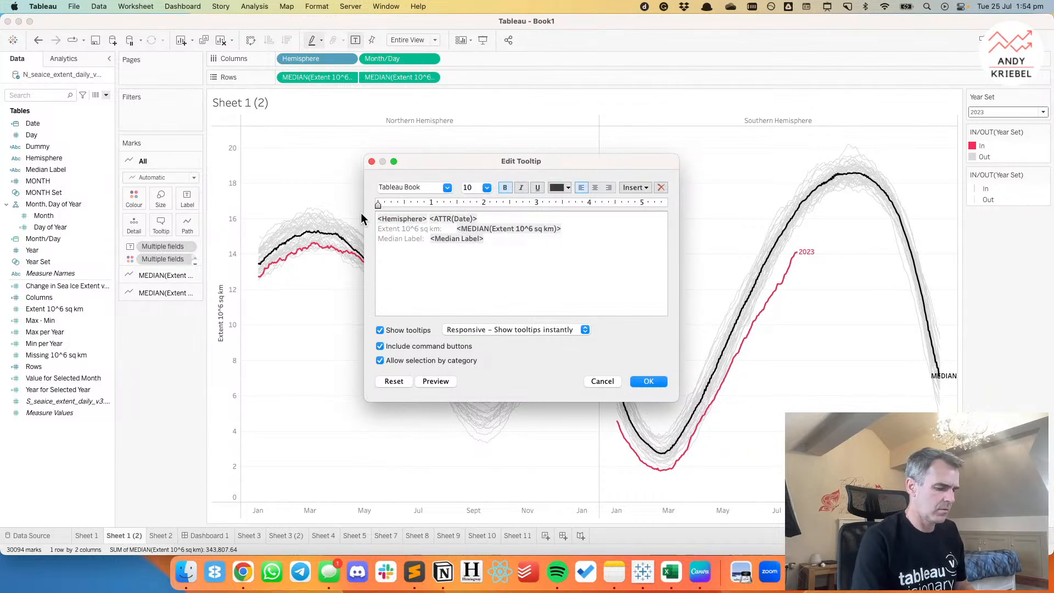
text(•)
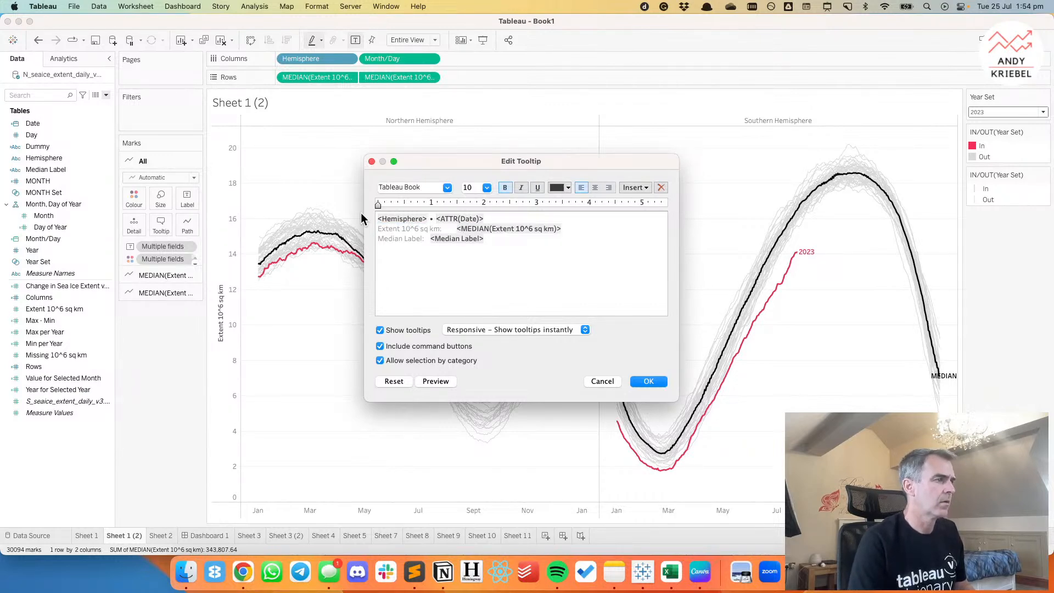
Delete the Median Label line from the tooltip.
key(Down)
key(super+Left)
key(shift+super+Right)
key(BackSpace)
Change the tooltip's extent line to "<MEDIAN(Extent 10^6 sq km)> million square km", without its leading label.
click(580, 229)
text(million s)
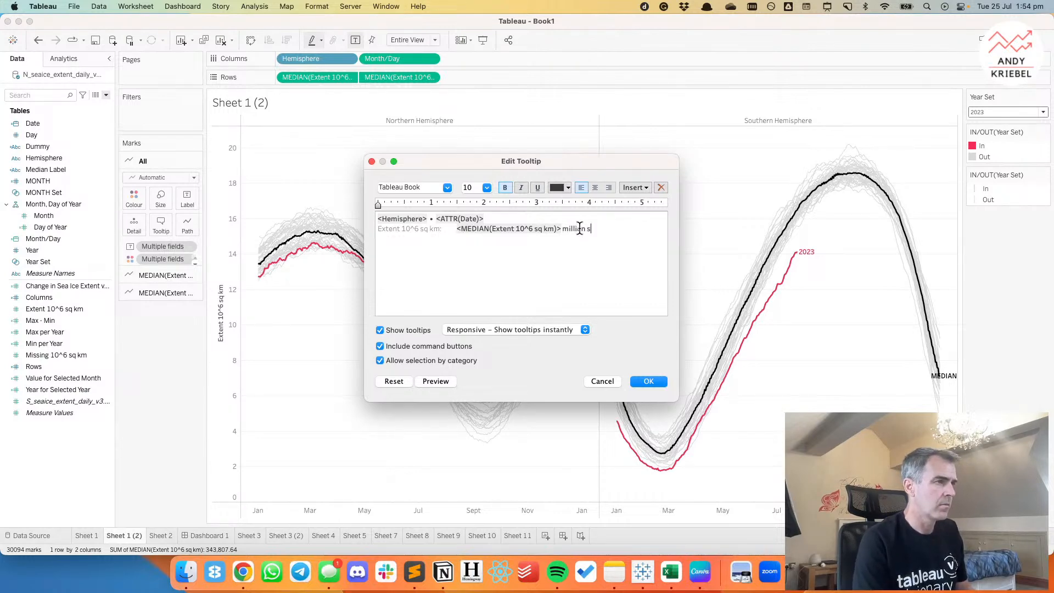
text(quare km)
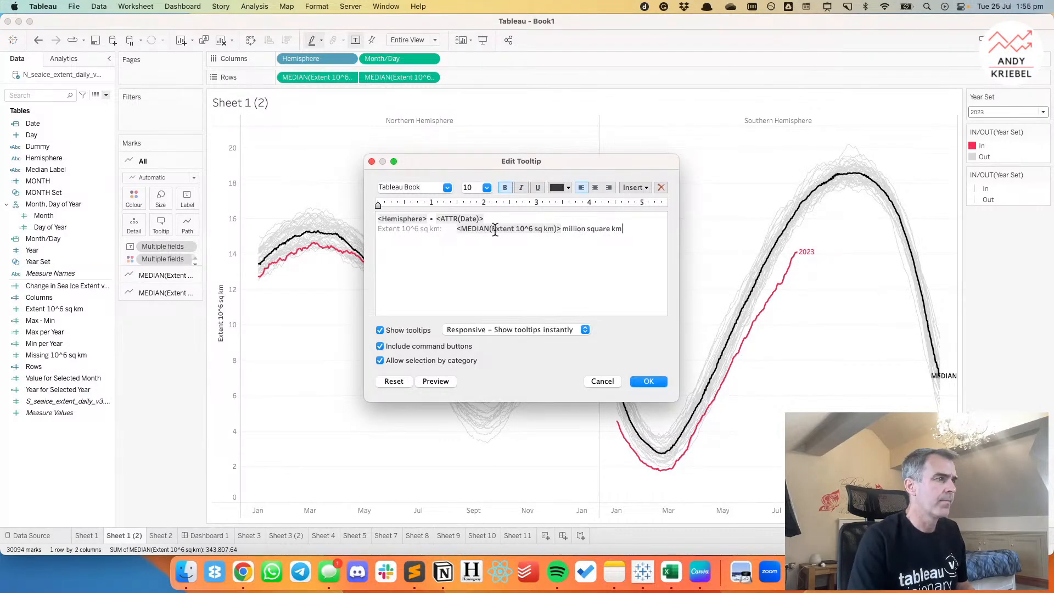
drag(457, 229, 345, 229)
key(BackSpace)
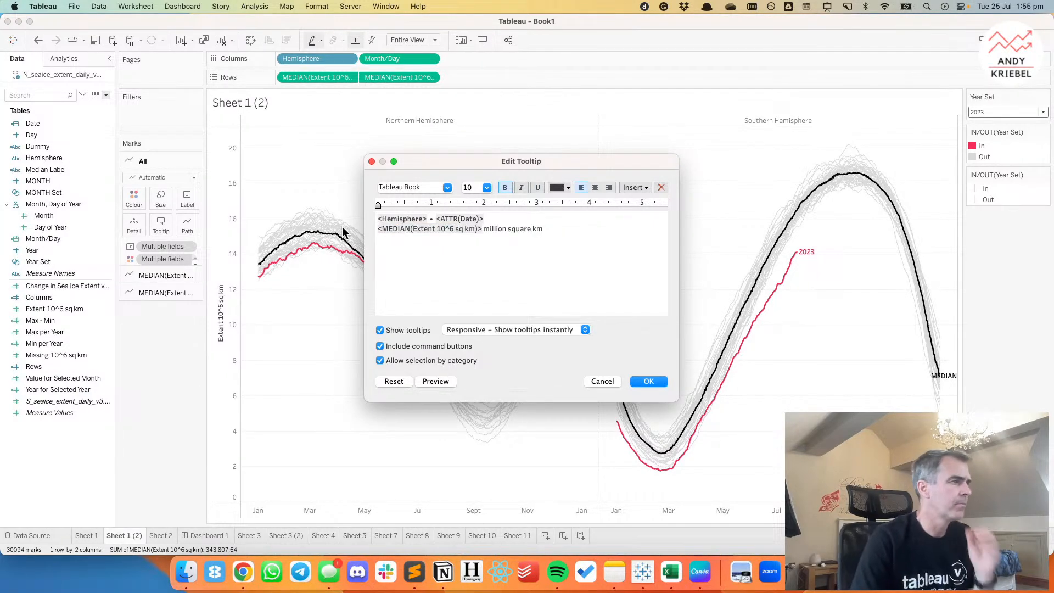
Turn off the command buttons and selection by category for the tooltip and apply it.
click(413, 345)
click(413, 359)
click(630, 380)
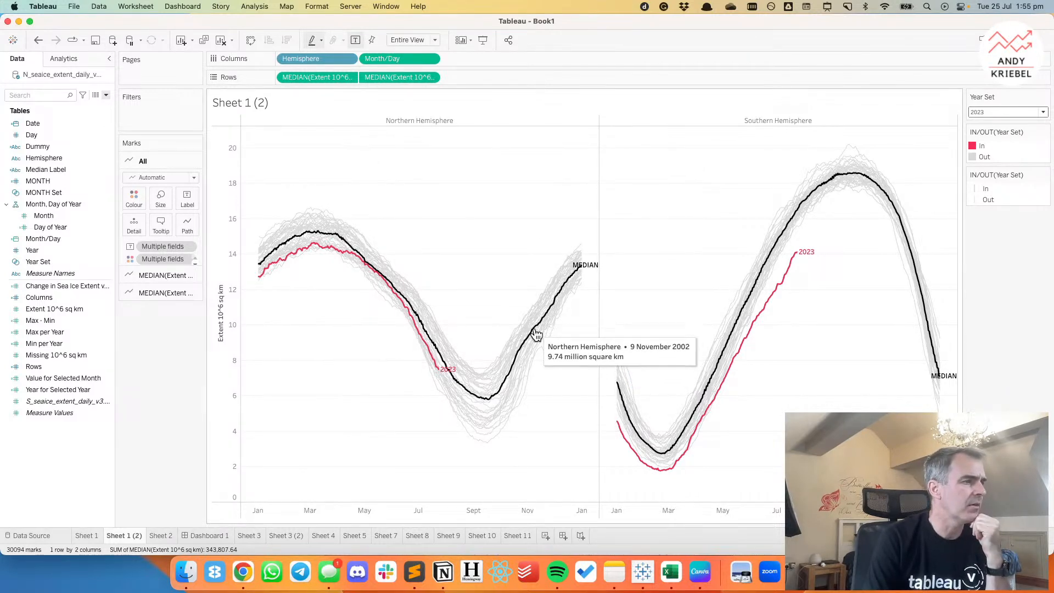
Edit the tooltip so <Hemisphere> and <ATTR(Date)> sit on separate lines, without the bullet between them.
click(162, 223)
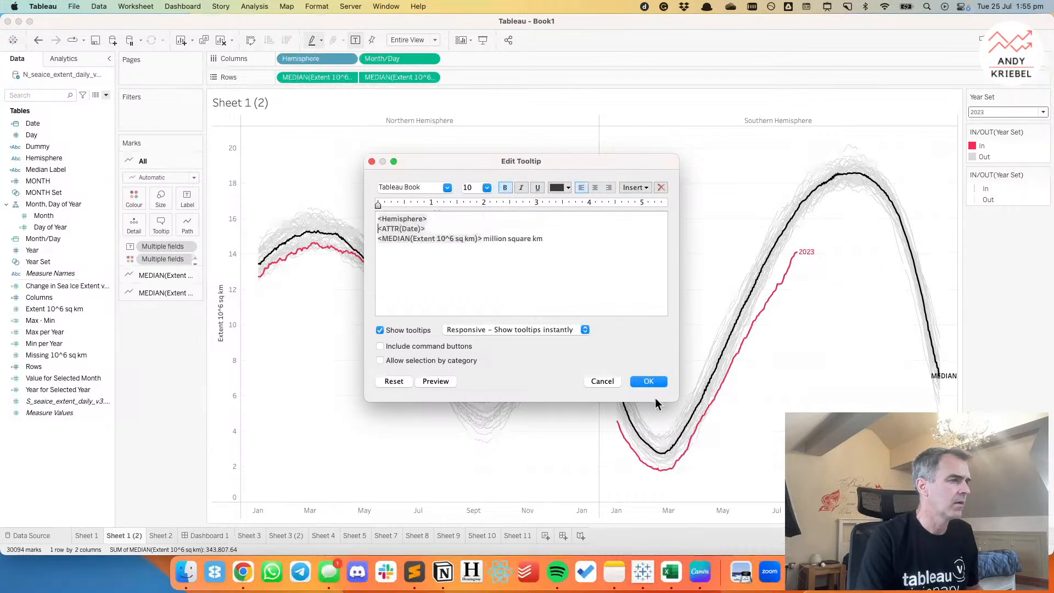
click(650, 382)
mouse_move(546, 335)
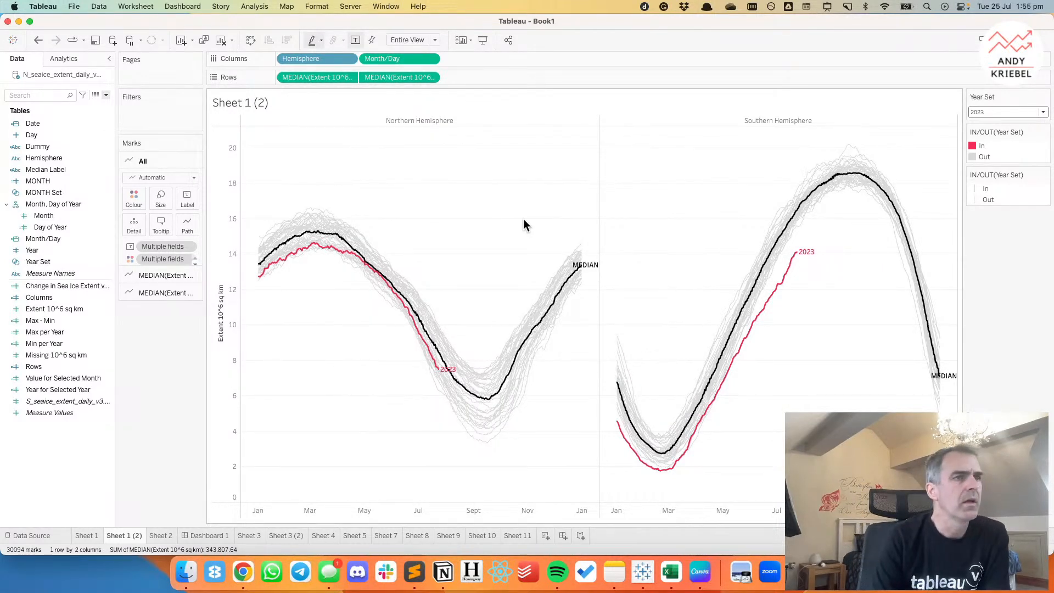
Hide both IN/OUT(Year Set) legend cards, the colour one and the size one.
click(1046, 134)
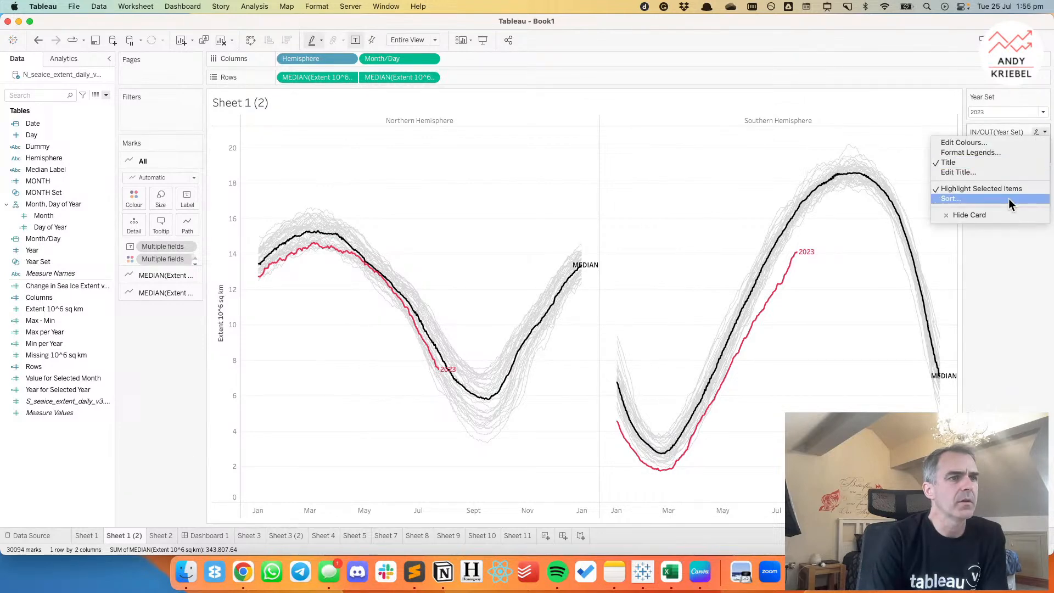
click(1000, 213)
click(1045, 134)
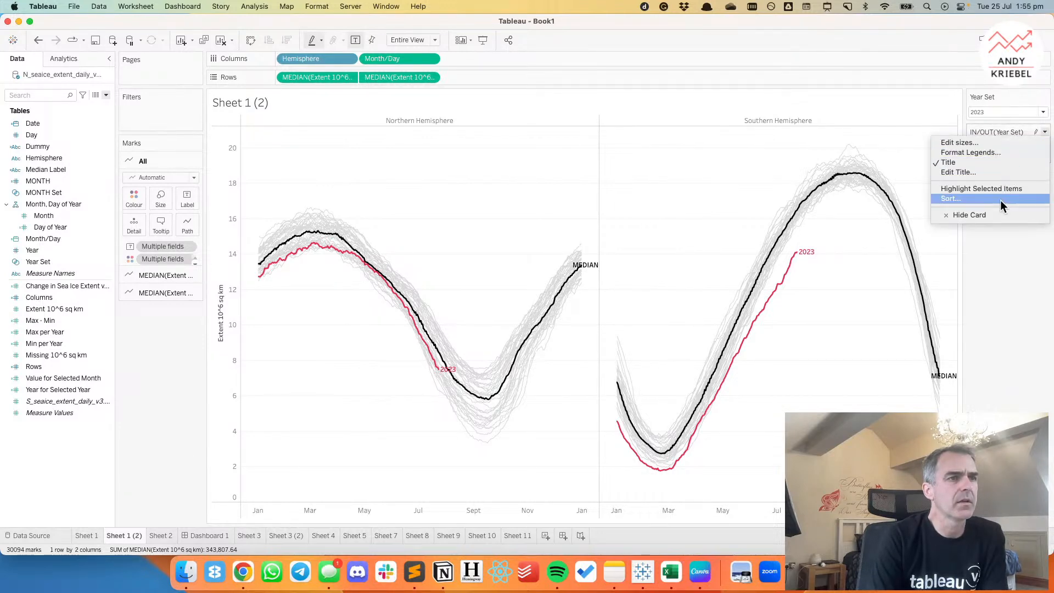
click(996, 215)
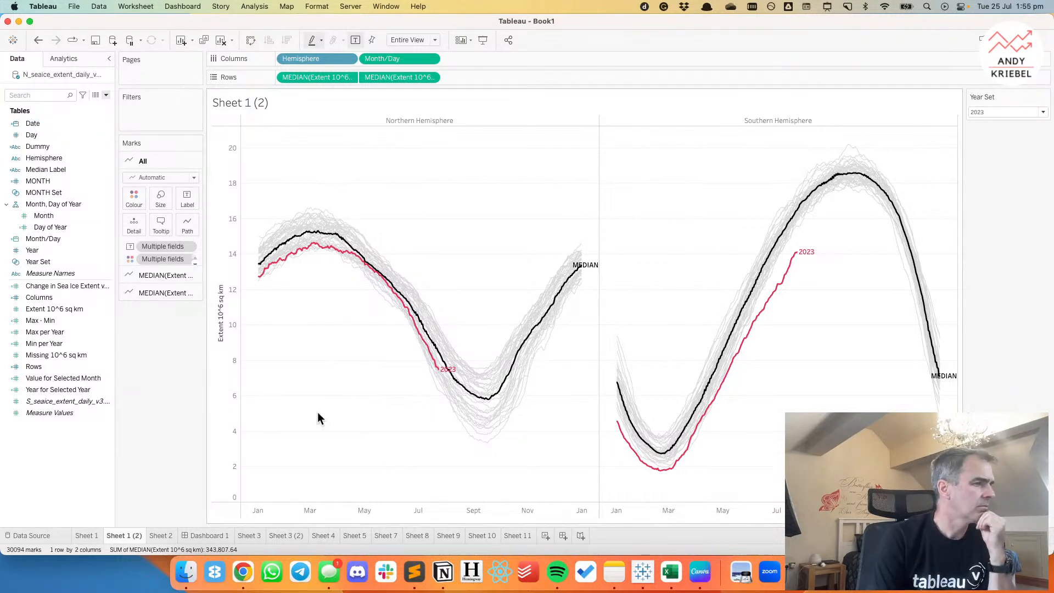
Copy the "Daily Antarctic sea ice extent" heading and its subtitle from the Guardian article in Chrome and return to Tableau.
click(243, 572)
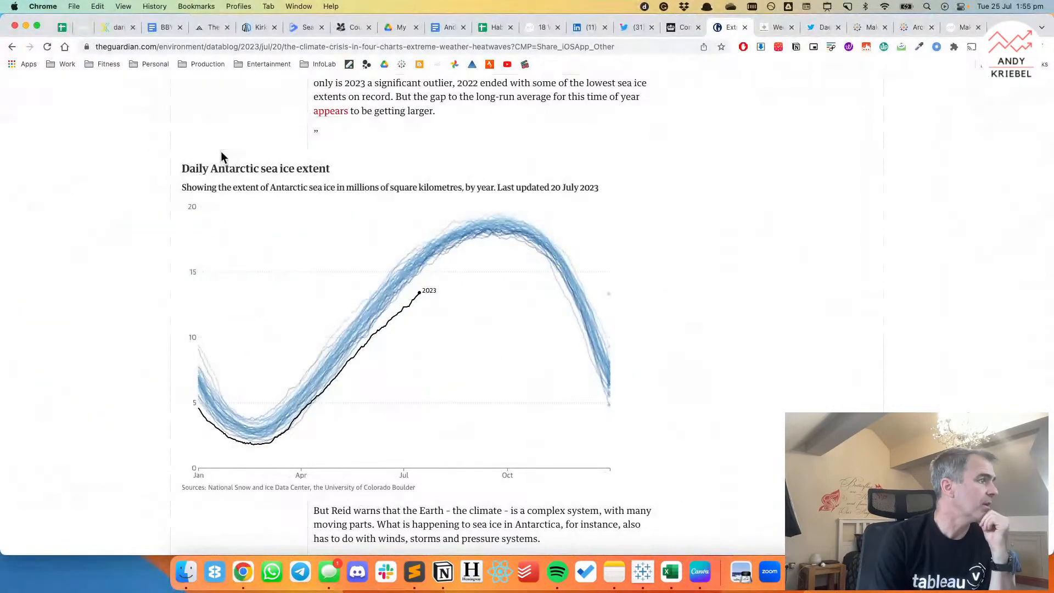
drag(185, 169, 659, 197)
key(super+c)
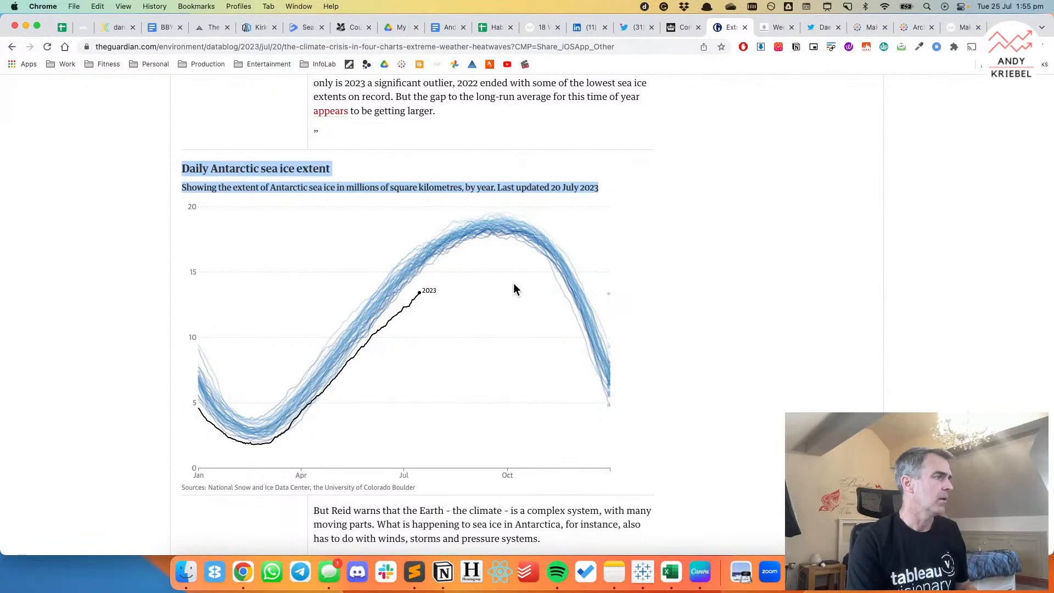
key(Tab)
key(super+Tab)
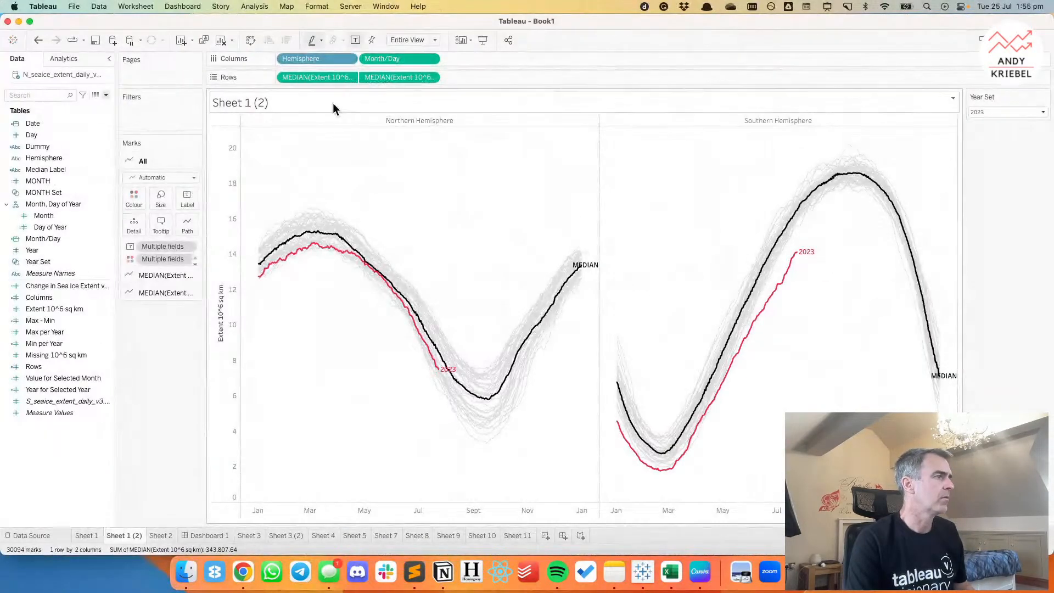
double_click(322, 105)
key(super+v)
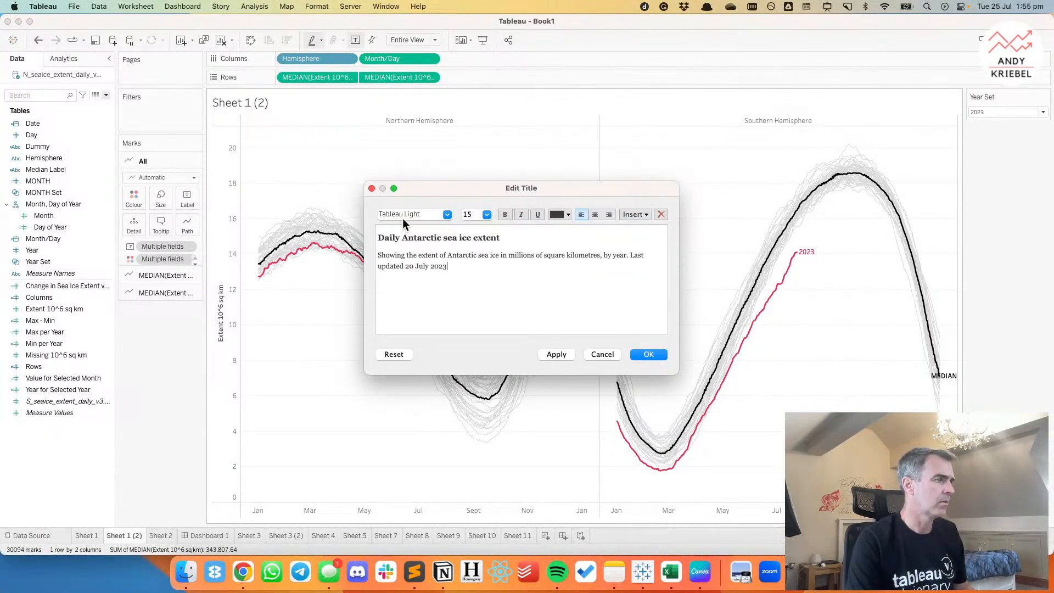
key(super+a)
key(super+c)
click(448, 214)
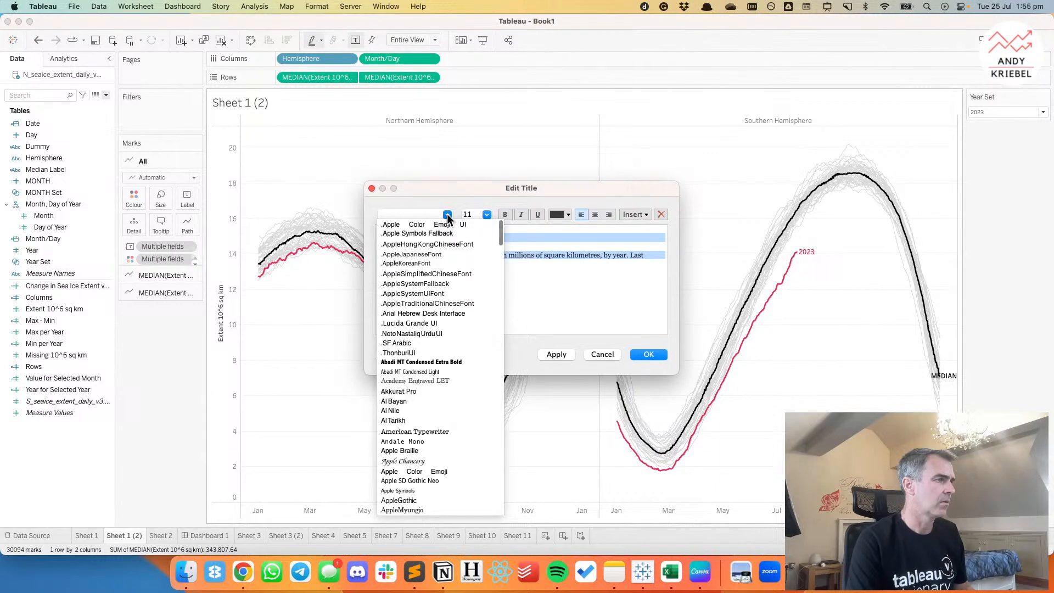
scroll(434, 360, down, 20)
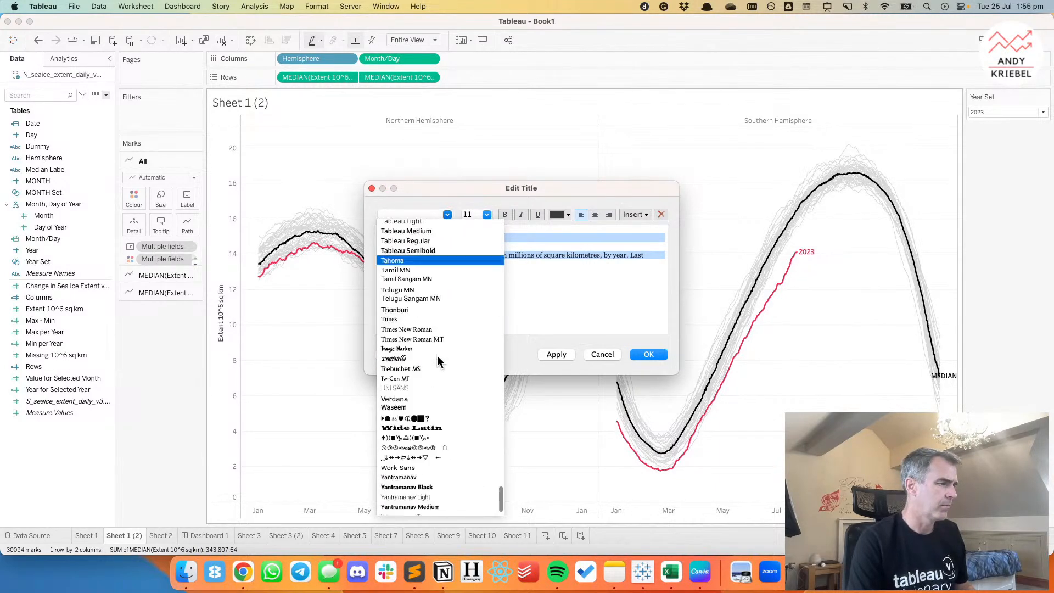
scroll(437, 355, up, 20)
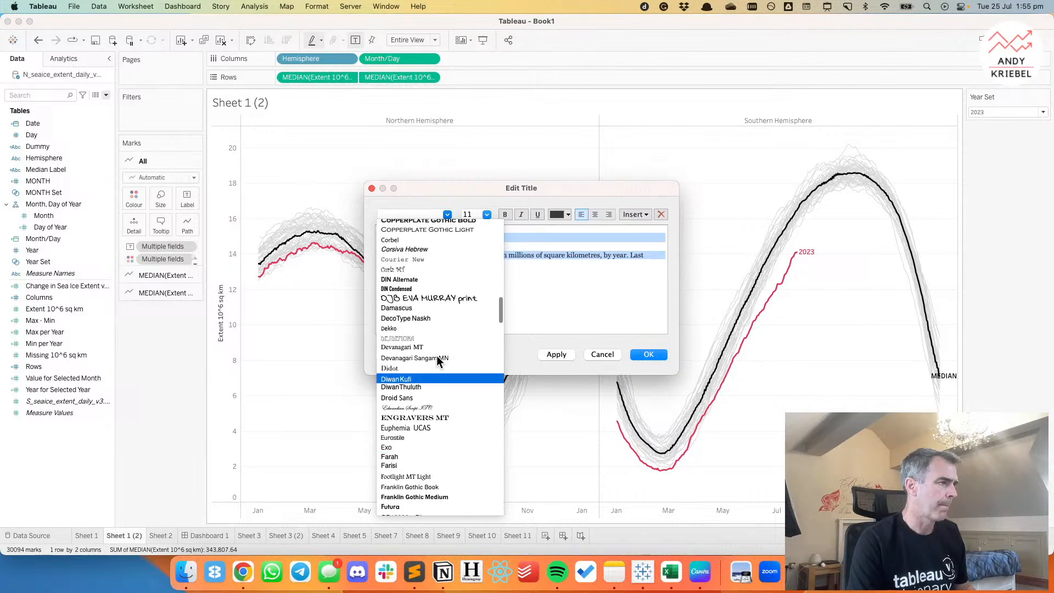
scroll(437, 355, up, 3)
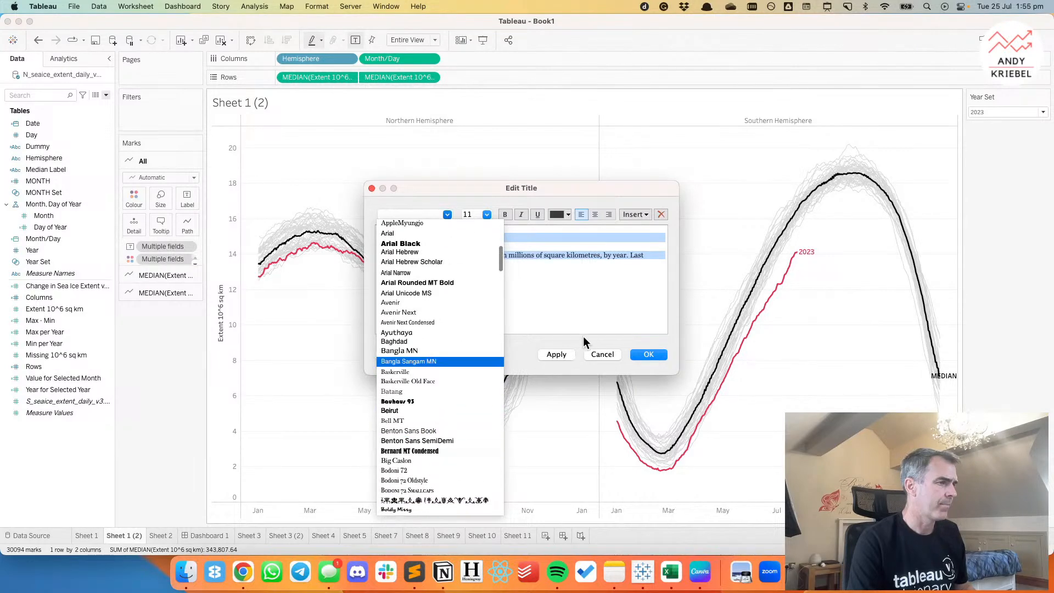
click(599, 352)
click(602, 353)
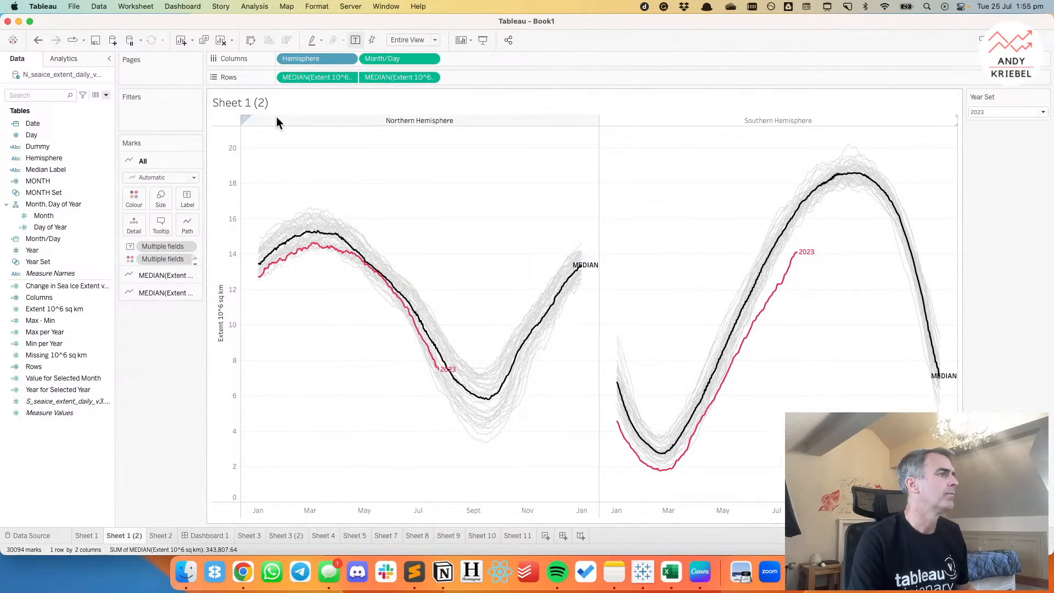
Replace the sheet title with the copied "Daily Antarctic sea ice extent" heading and subtitle.
double_click(264, 103)
key(super+v)
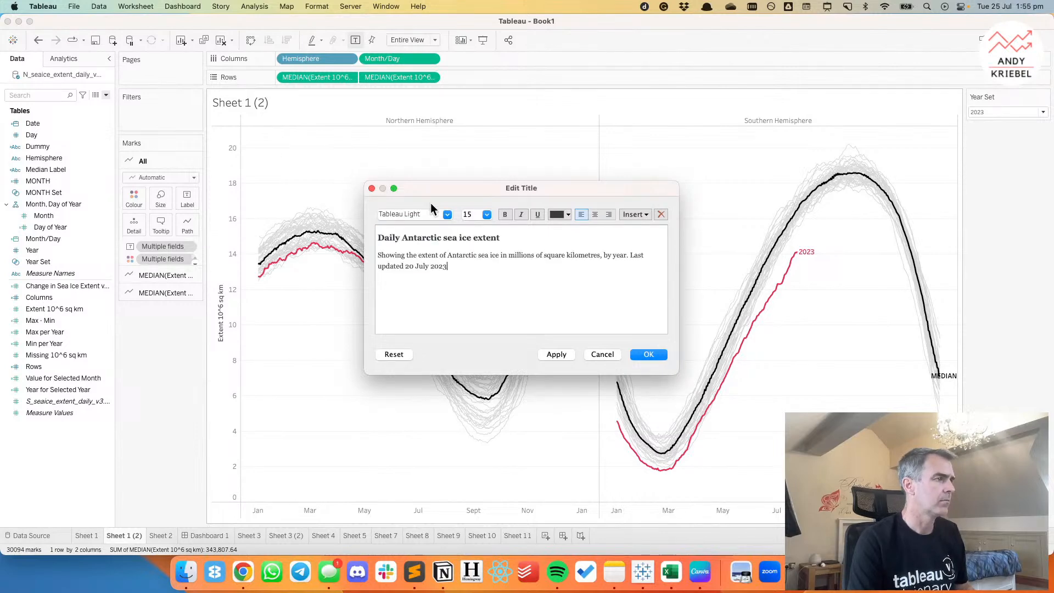
key(super+a)
click(649, 355)
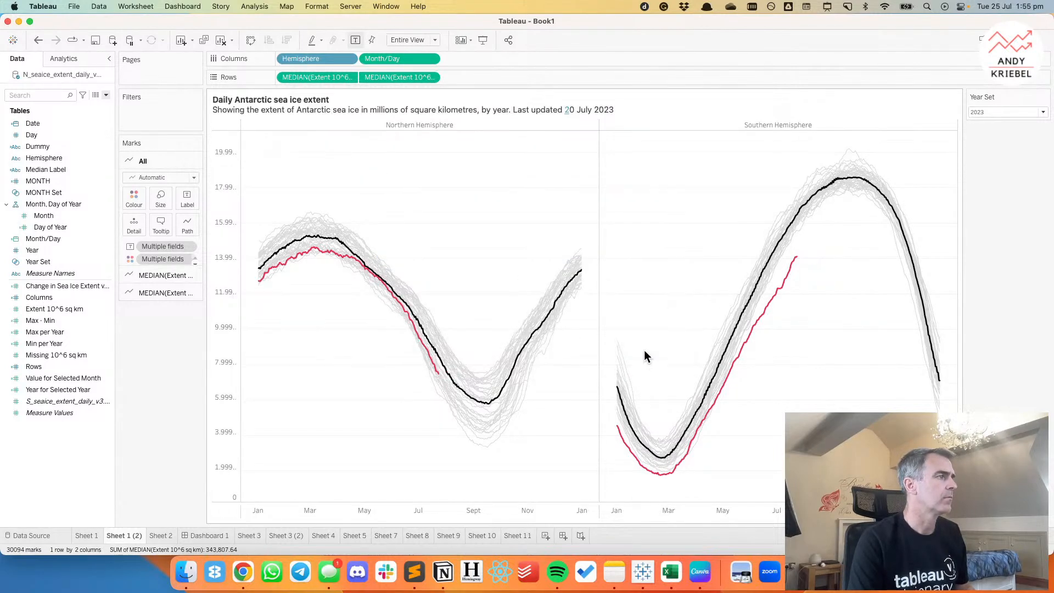
Set the font of all workbook text to American Typewriter and close the workbook formatting.
click(317, 7)
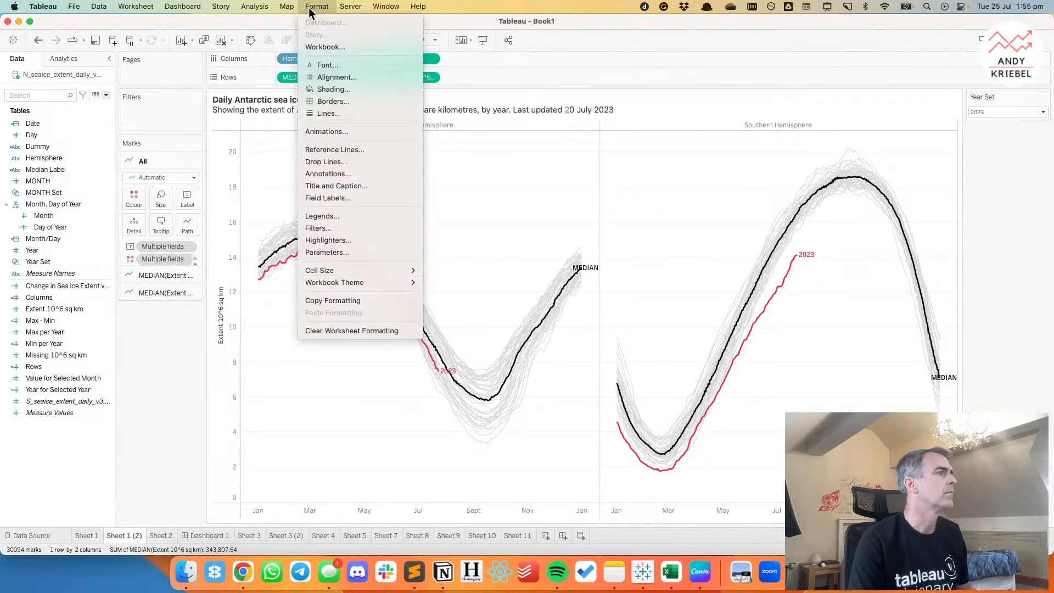
click(321, 47)
click(57, 99)
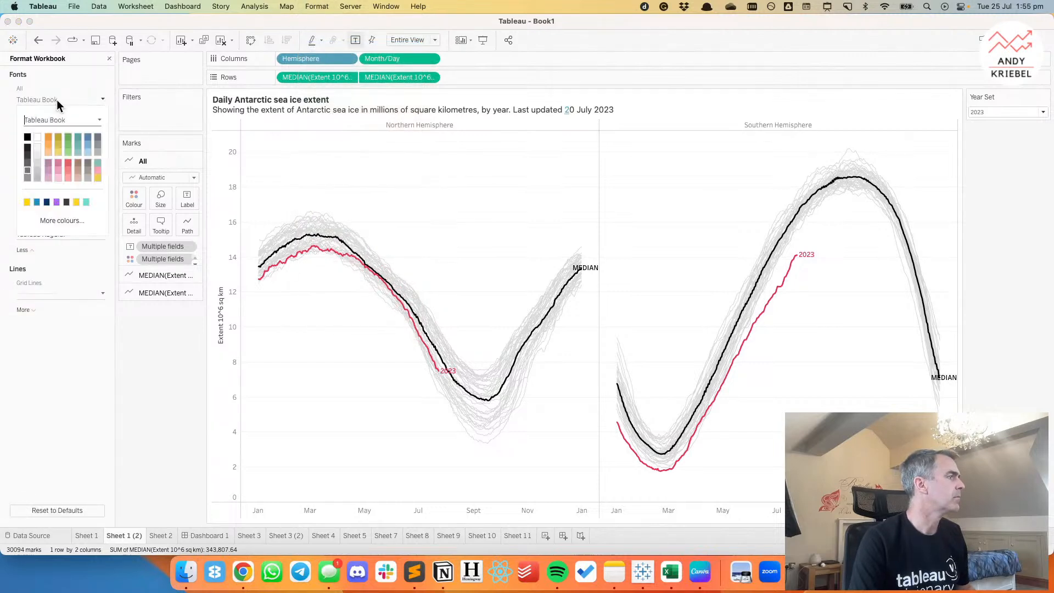
click(99, 118)
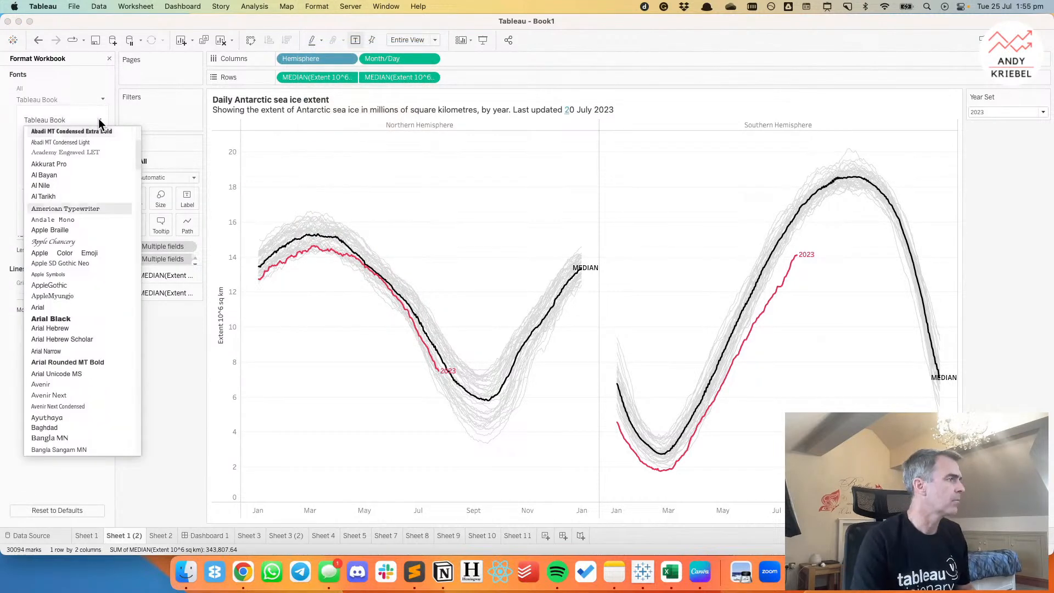
click(78, 208)
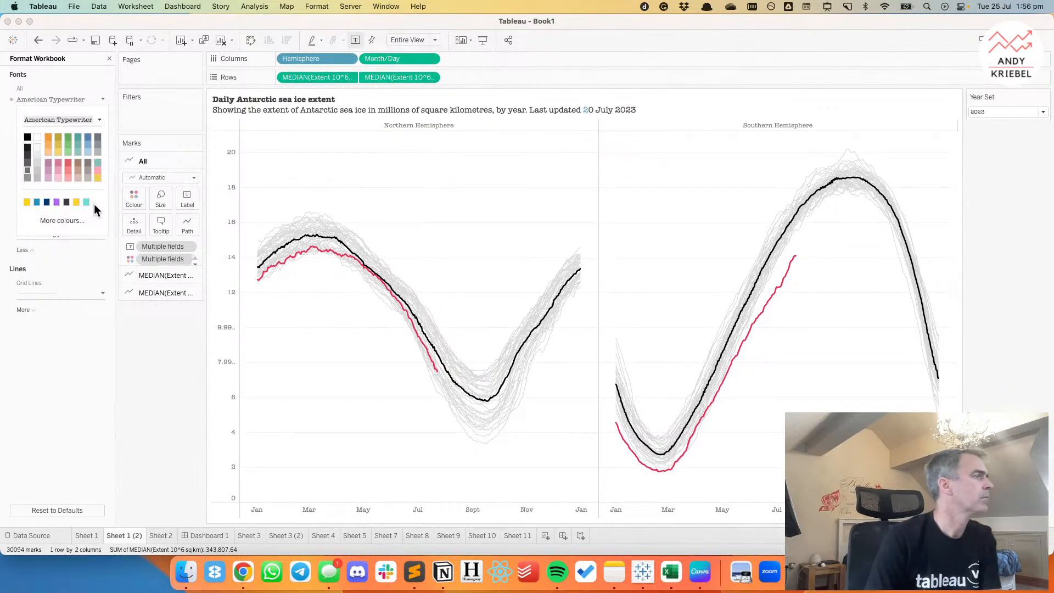
click(110, 58)
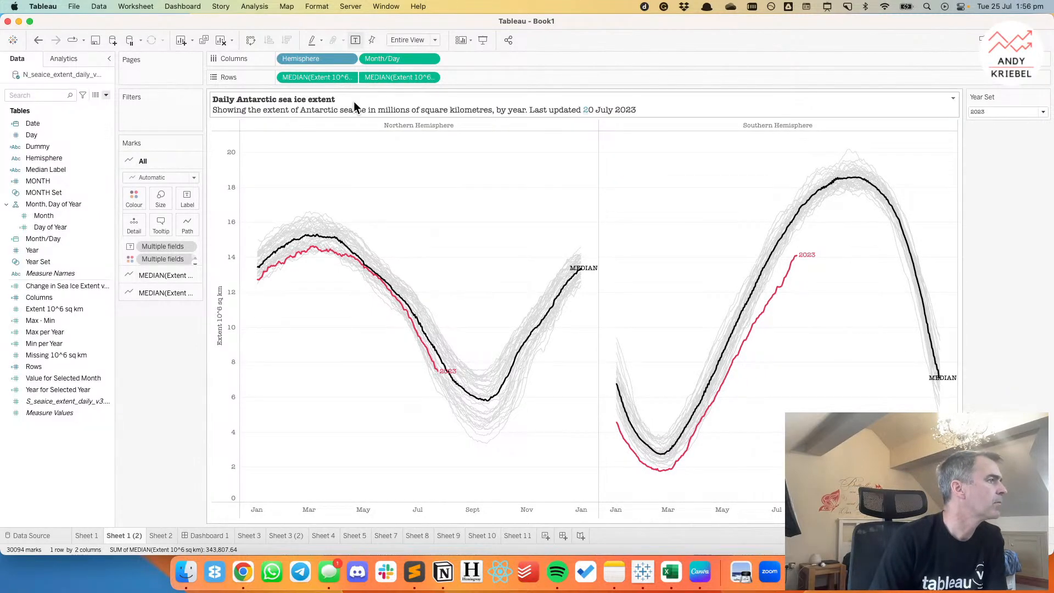
Enlarge the "Daily Antarctic sea ice extent" line in the sheet title.
double_click(353, 102)
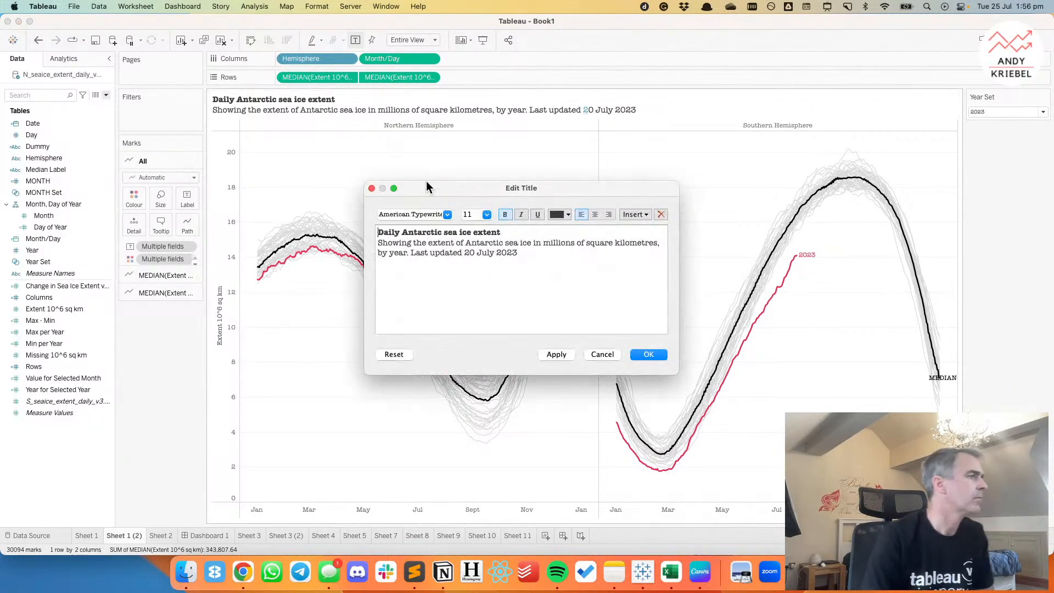
triple_click(514, 233)
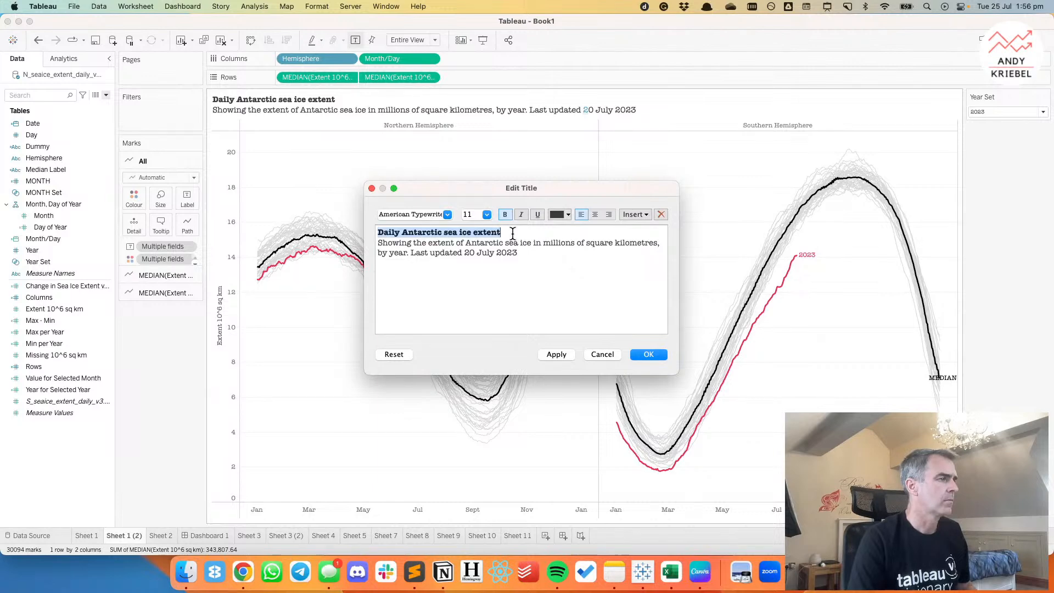
click(468, 220)
Shorten the start of the title's second line from "Showing the extent of" to "Extent of".
click(380, 247)
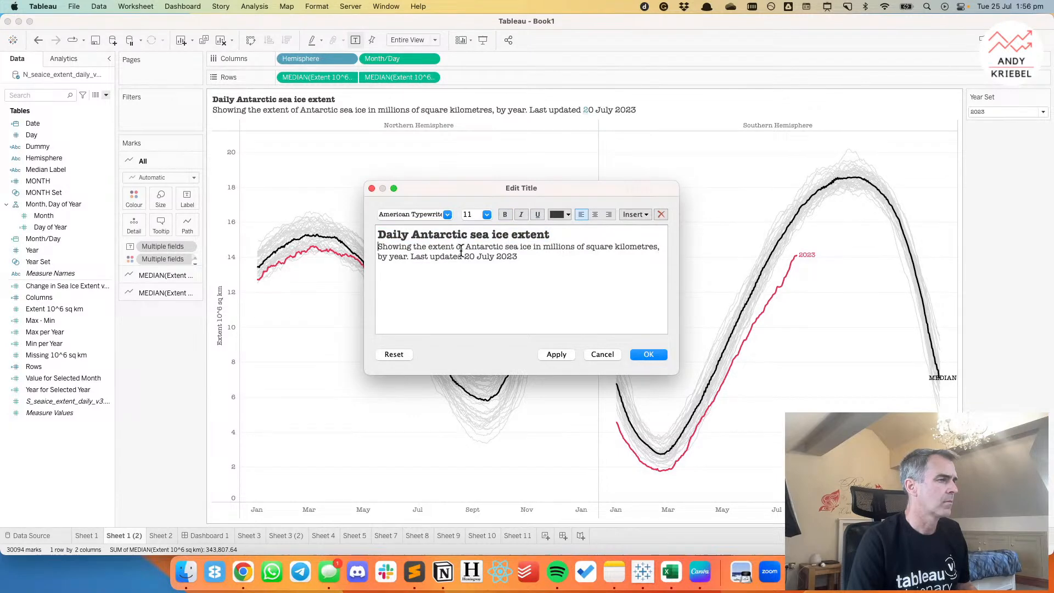
shift+click(415, 247)
shift+click(434, 247)
text(E)
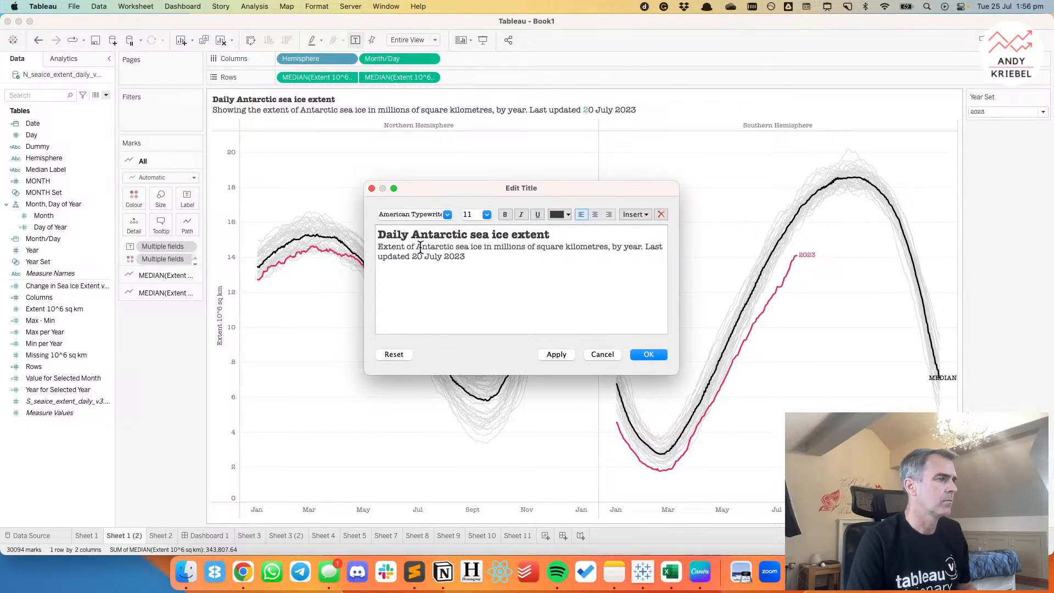
Insert "Arctic &" before "Antarctic" in the title's second line.
drag(415, 247, 455, 247)
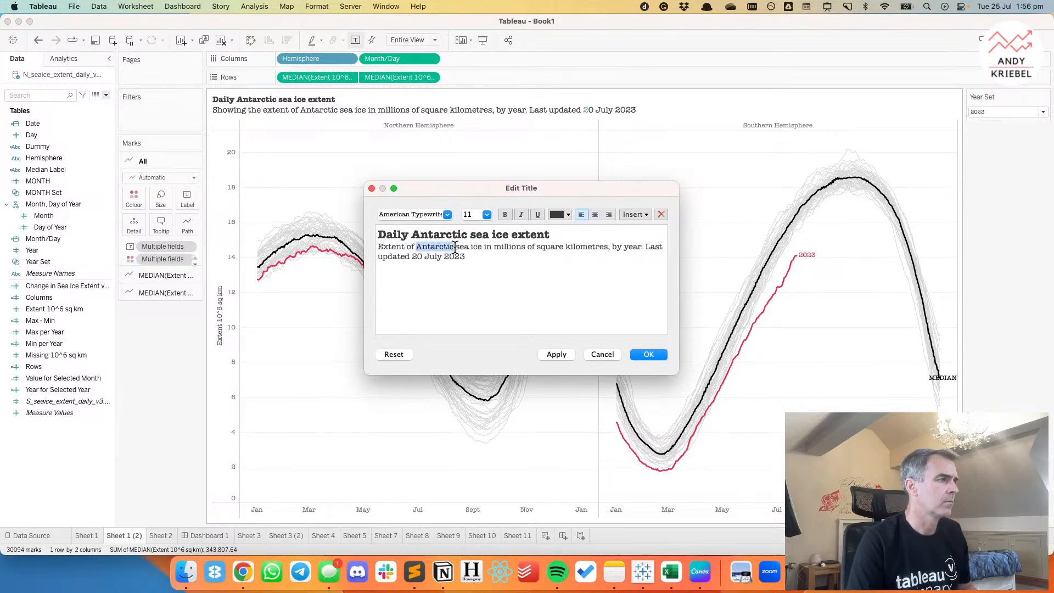
key(Left)
text(Artica &)
click(427, 247)
text(c)
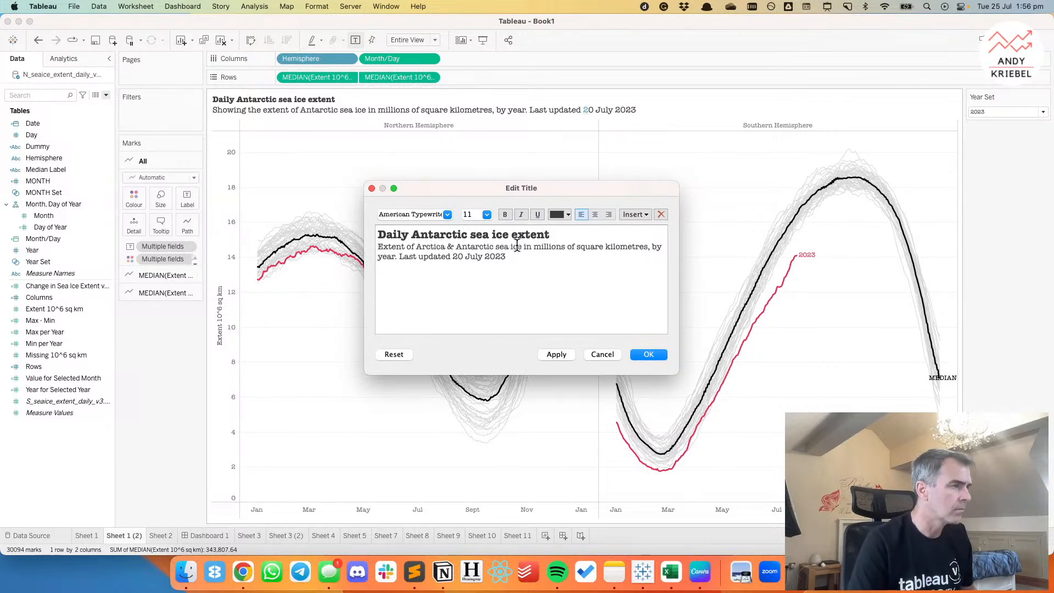
key(BackSpace)
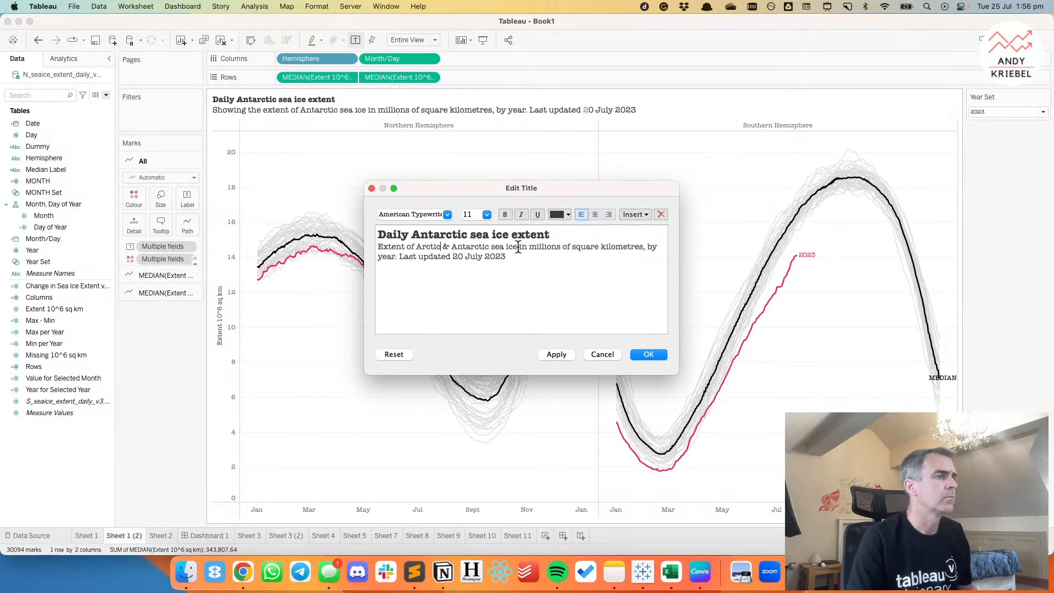
Delete the full stop and "Last updated 20 July 2023" from the end of the subtitle and apply the title.
drag(643, 247, 643, 266)
click(646, 247)
text(,)
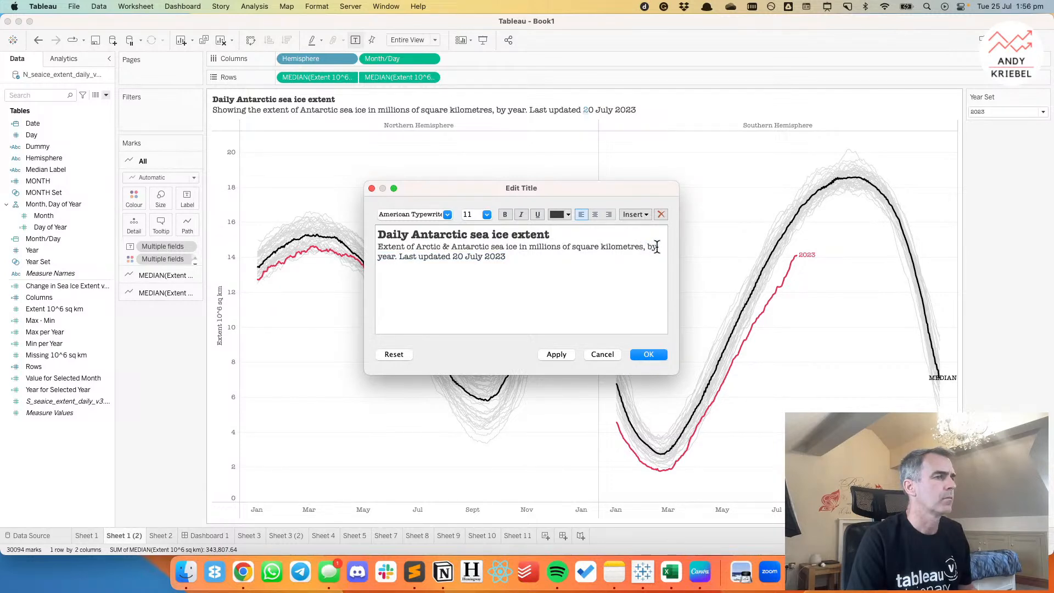
drag(395, 256, 517, 256)
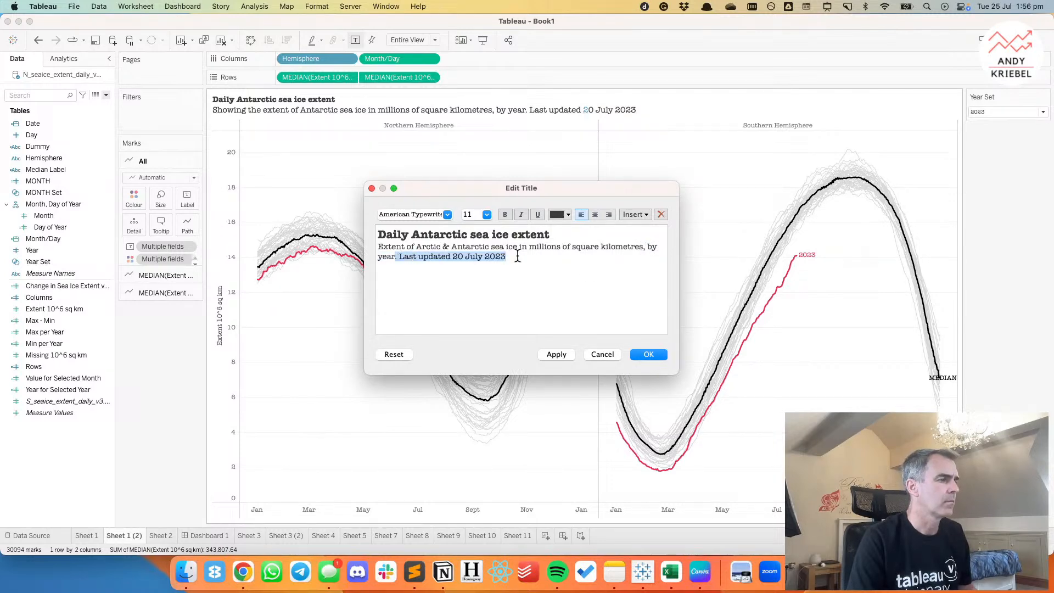
key(BackSpace)
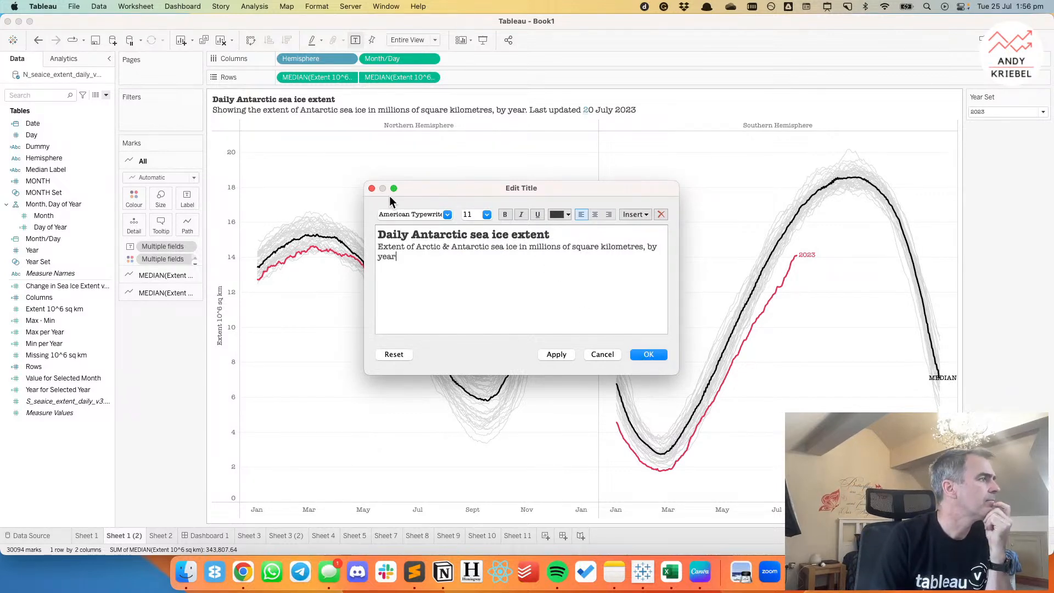
click(649, 354)
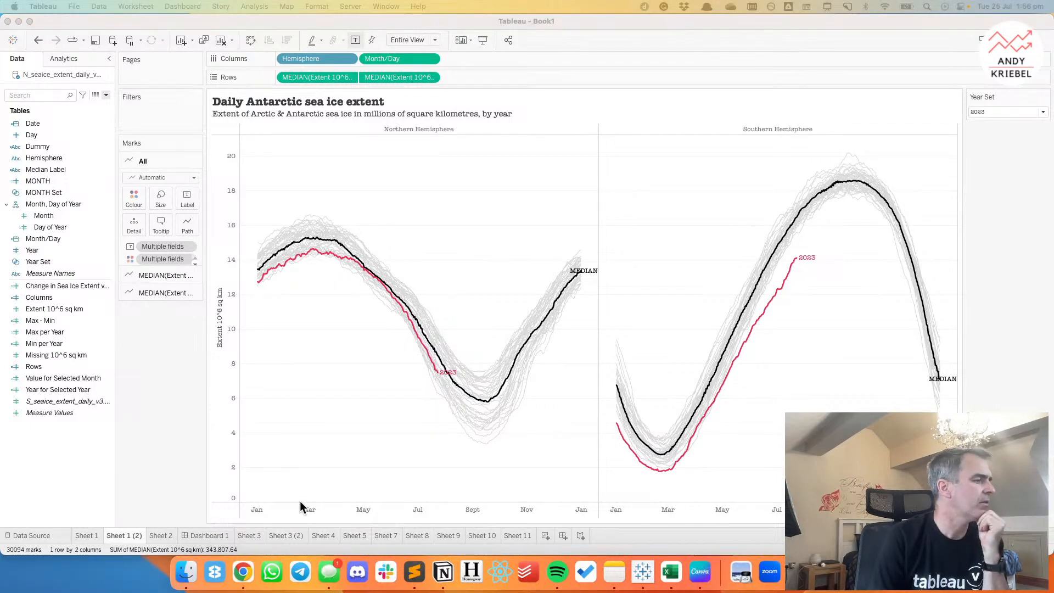
Switch to Chrome, return to the MakeoverMonday data sets page and open the source of the Daily Sea Ice Extent data set.
click(243, 572)
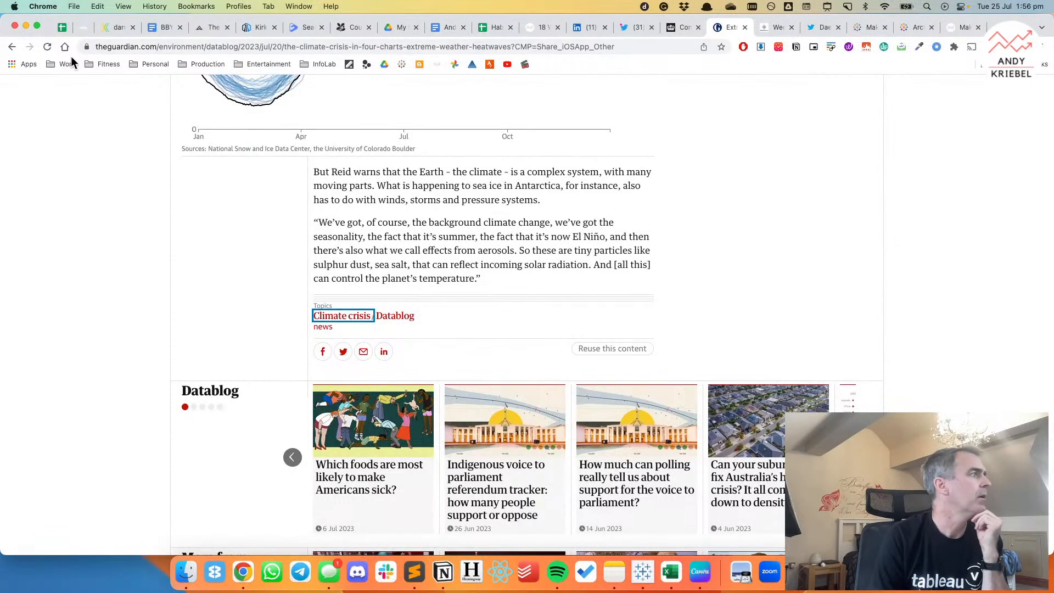
click(12, 47)
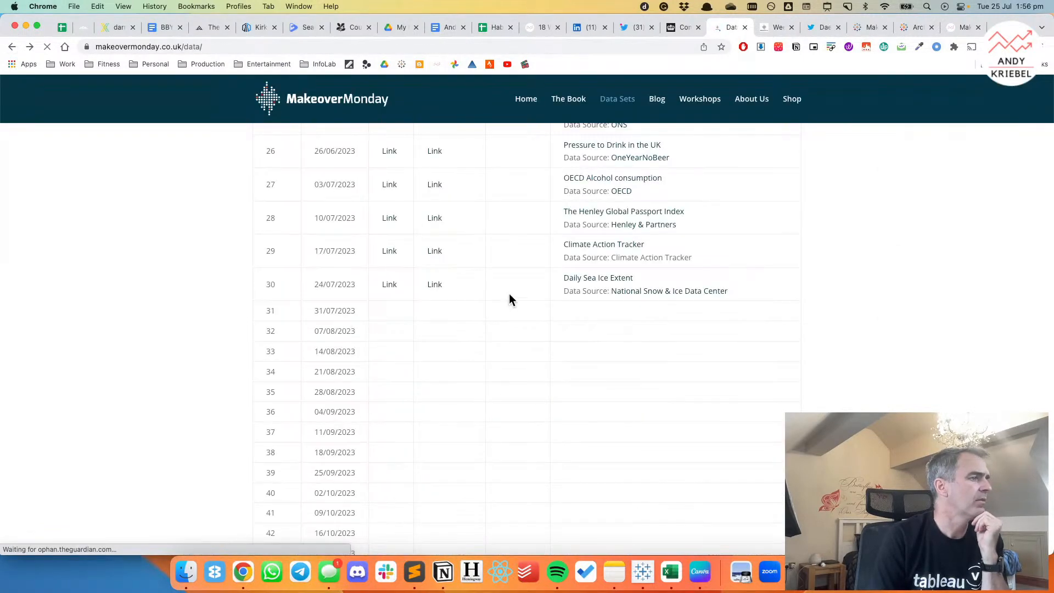
click(637, 277)
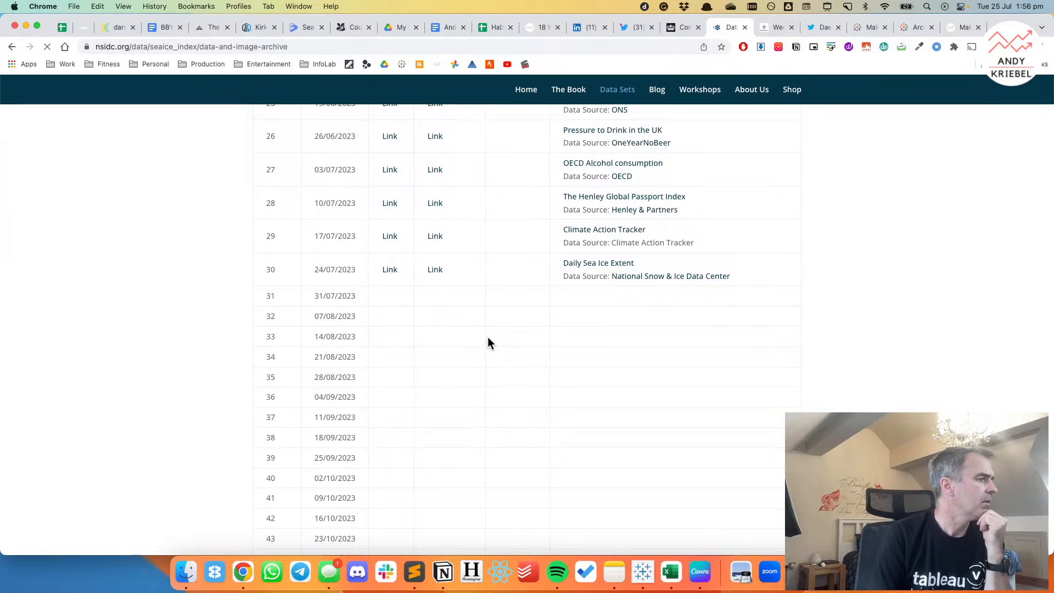
Examine the daily sea ice extent data file descriptions and the source documentation overview on the NSIDC site.
click(289, 211)
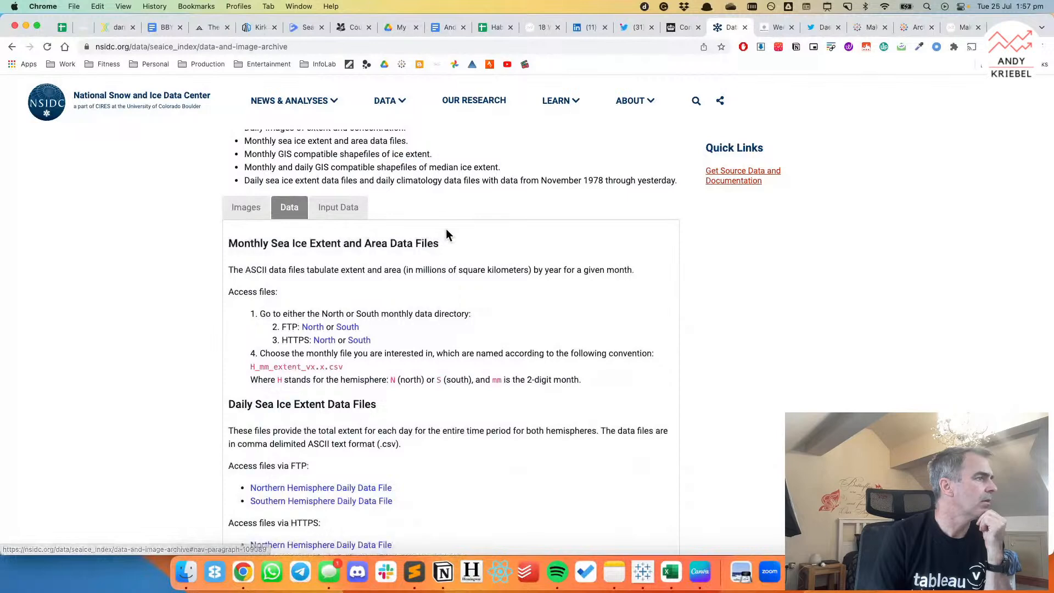
scroll(447, 230, up, 2)
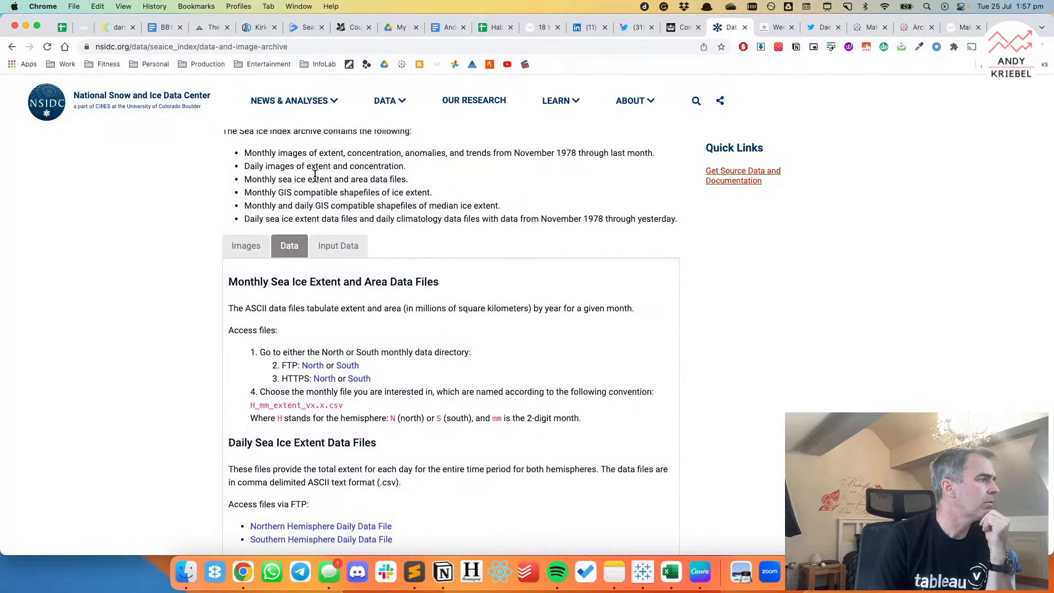
scroll(454, 250, down, 5)
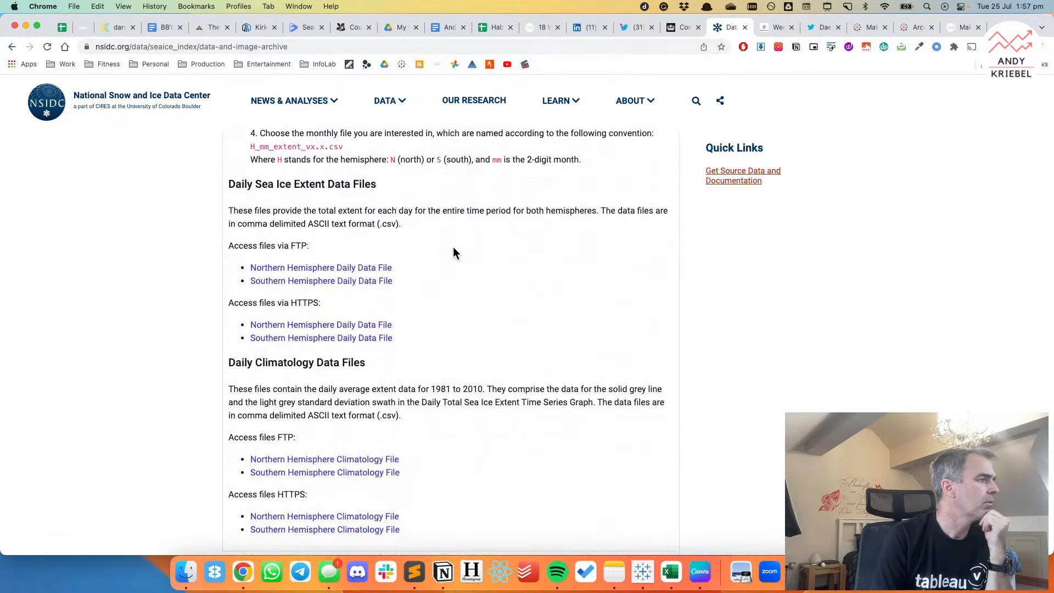
scroll(453, 248, down, 1)
scroll(453, 252, down, 3)
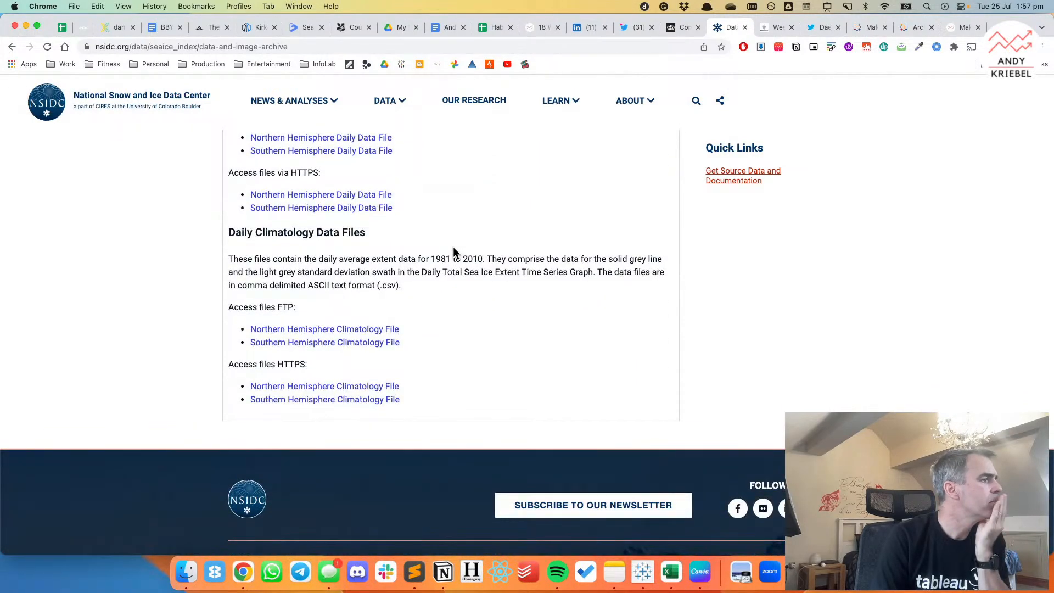
scroll(454, 249, up, 4)
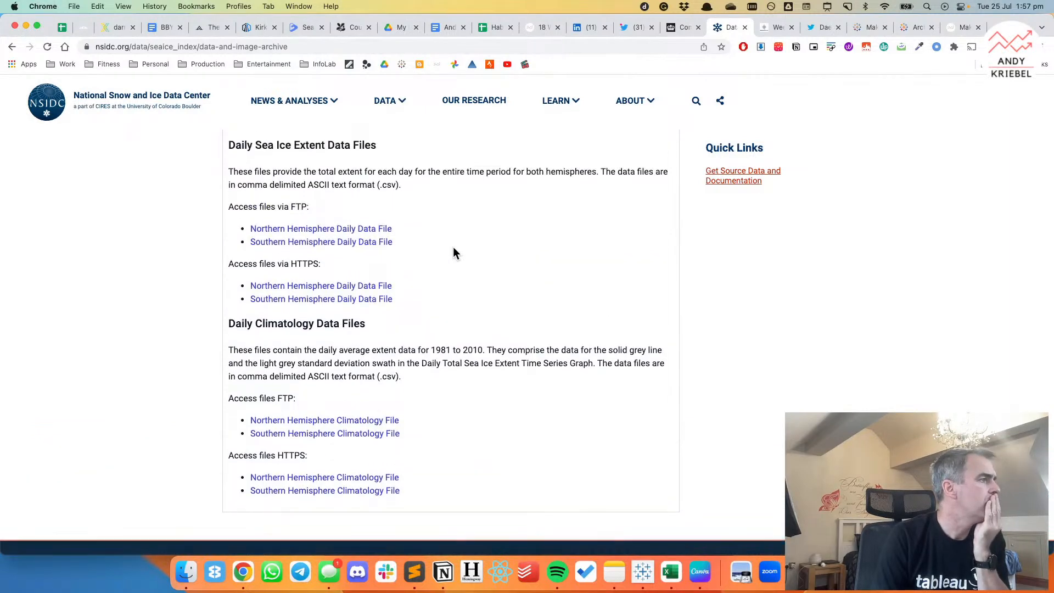
scroll(453, 252, up, 1)
click(709, 181)
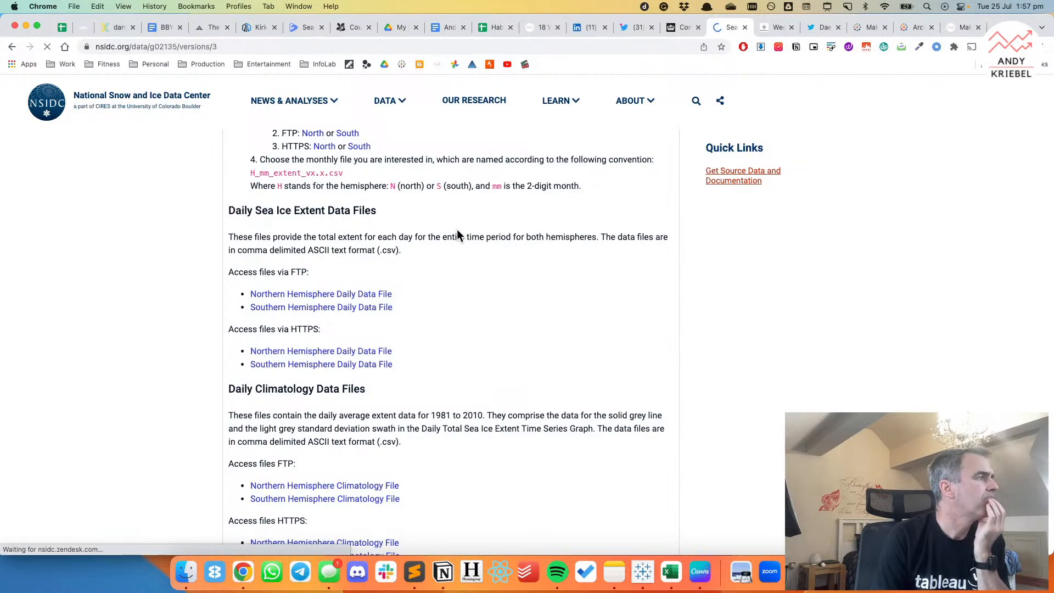
scroll(451, 243, down, 6)
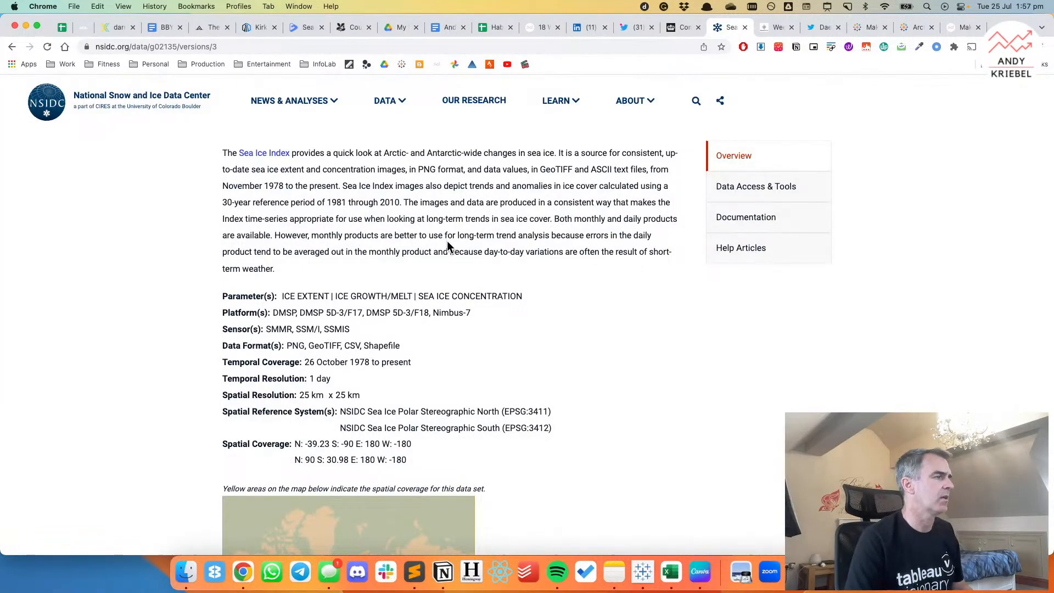
Switch to Tableau and set the Hemisphere aliases to "ARCTIC" for the northern file and "ANTARTIC" for the southern file.
key(super+Tab)
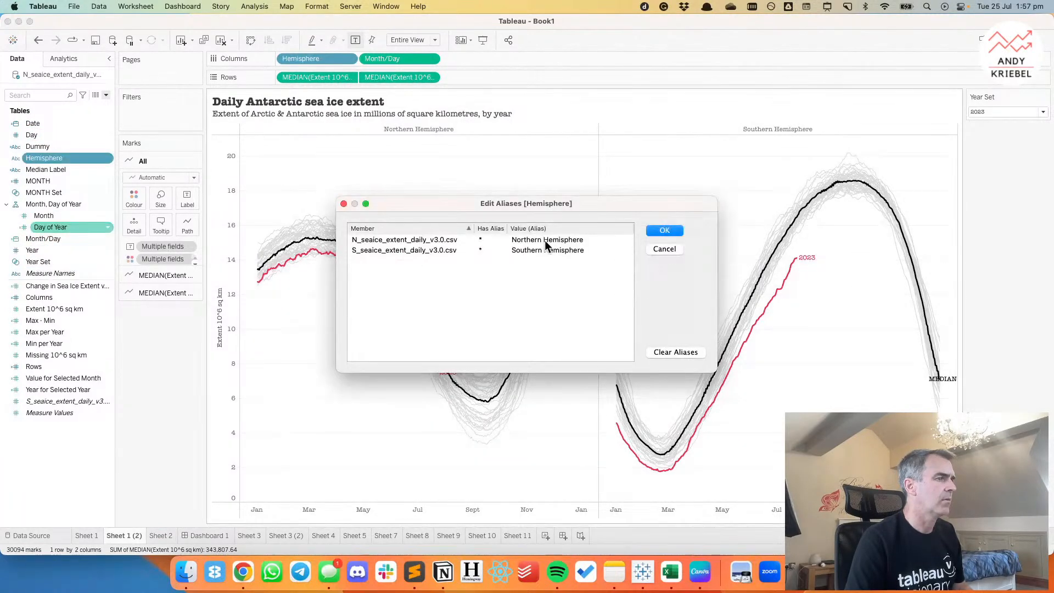
double_click(550, 240)
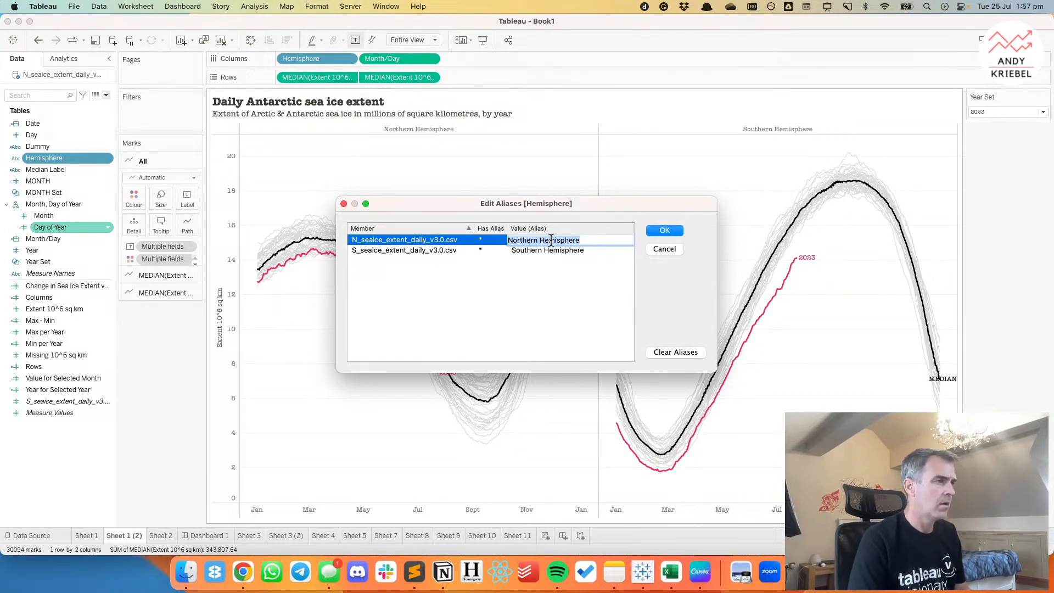
text(ART)
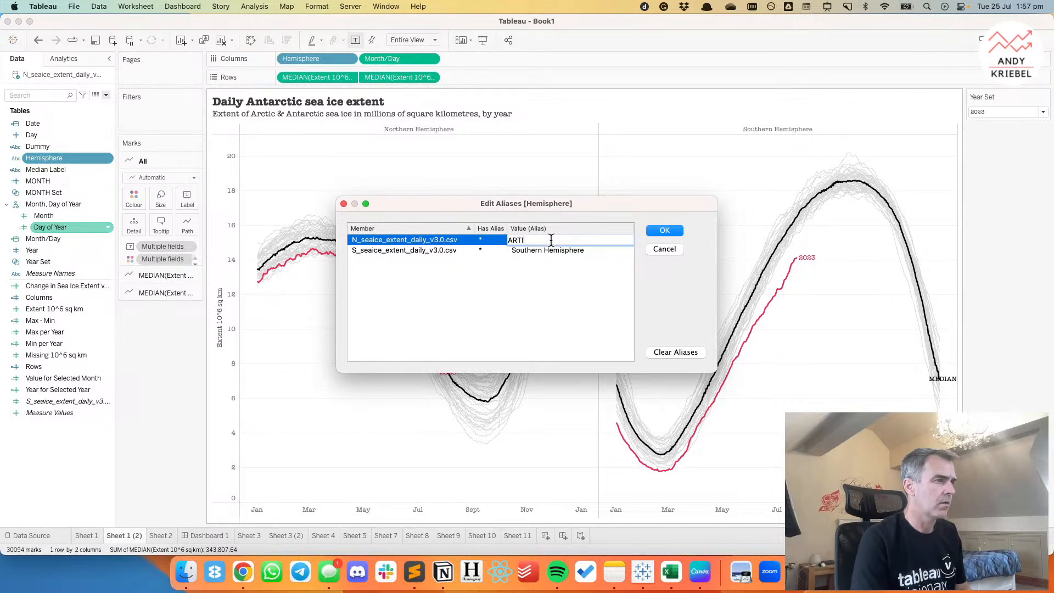
key(BackSpace)
text(CTIC)
key(Tab)
text(AN)
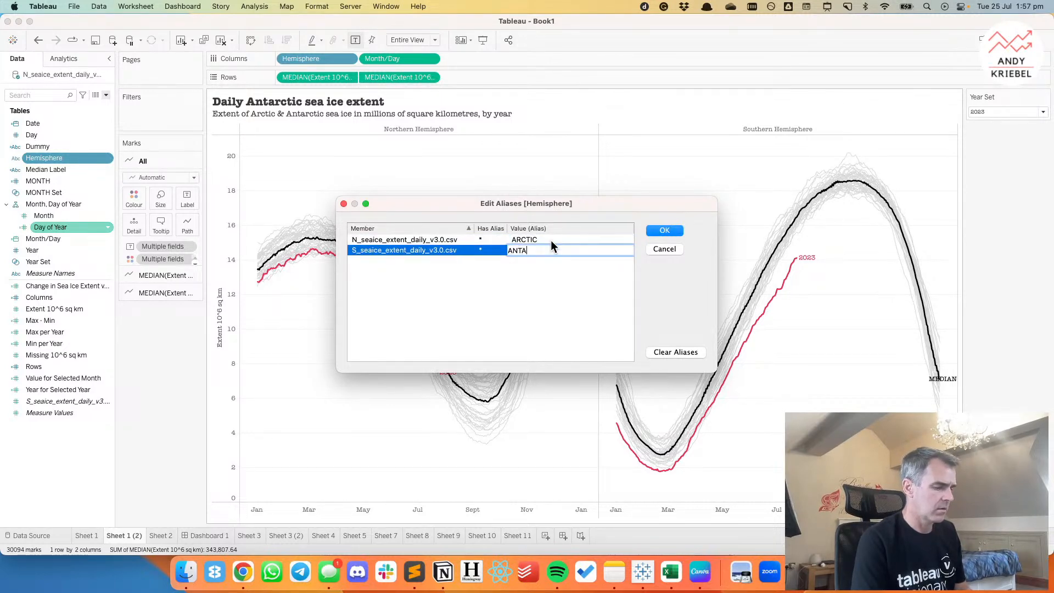
text(TARTIC)
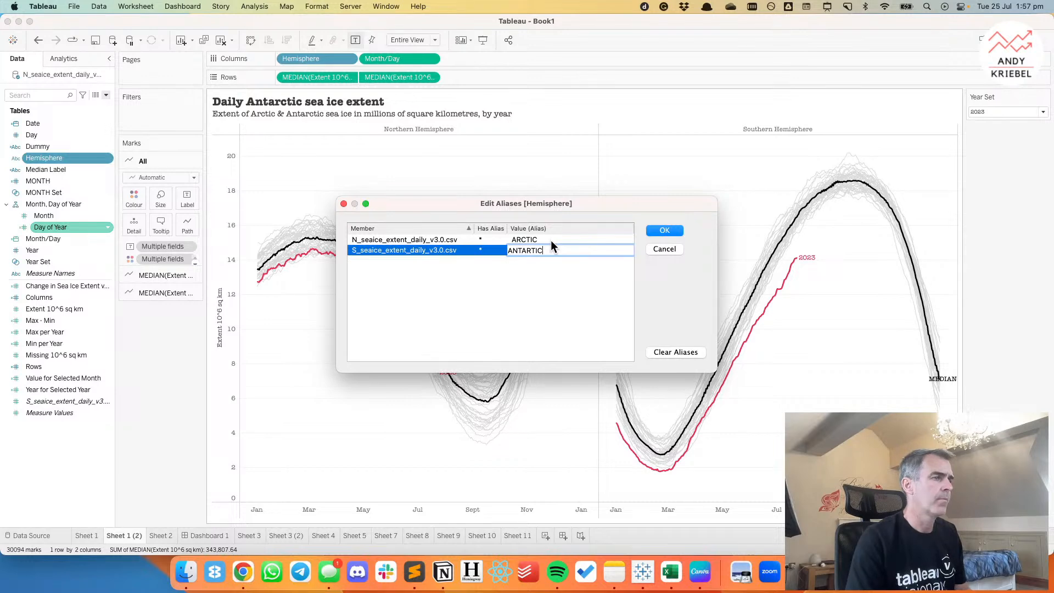
click(660, 231)
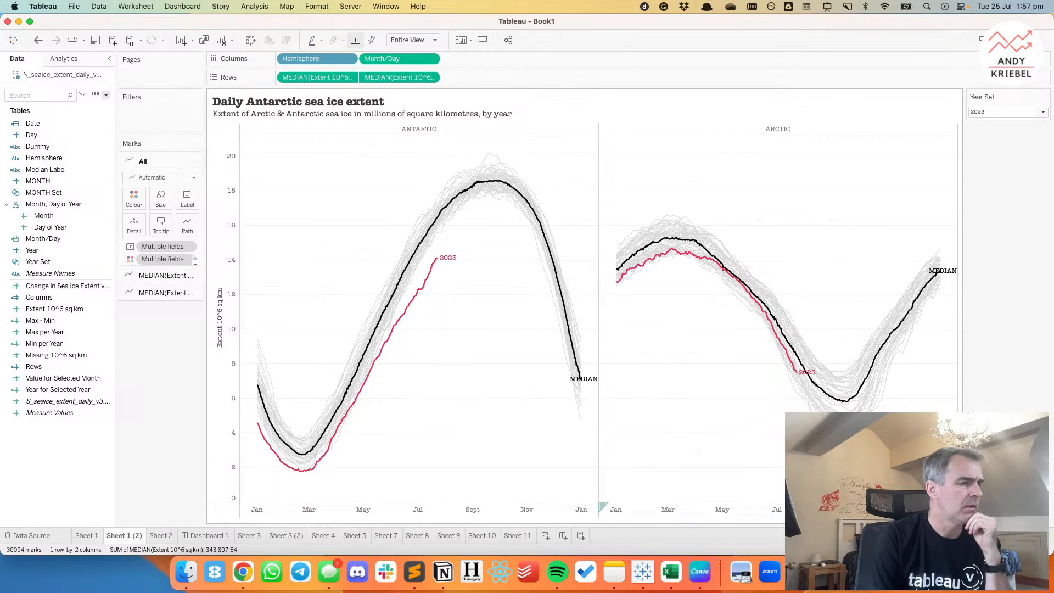
Set the Month/Day axis's major tick marks to fixed with an interval of 2 months.
double_click(830, 511)
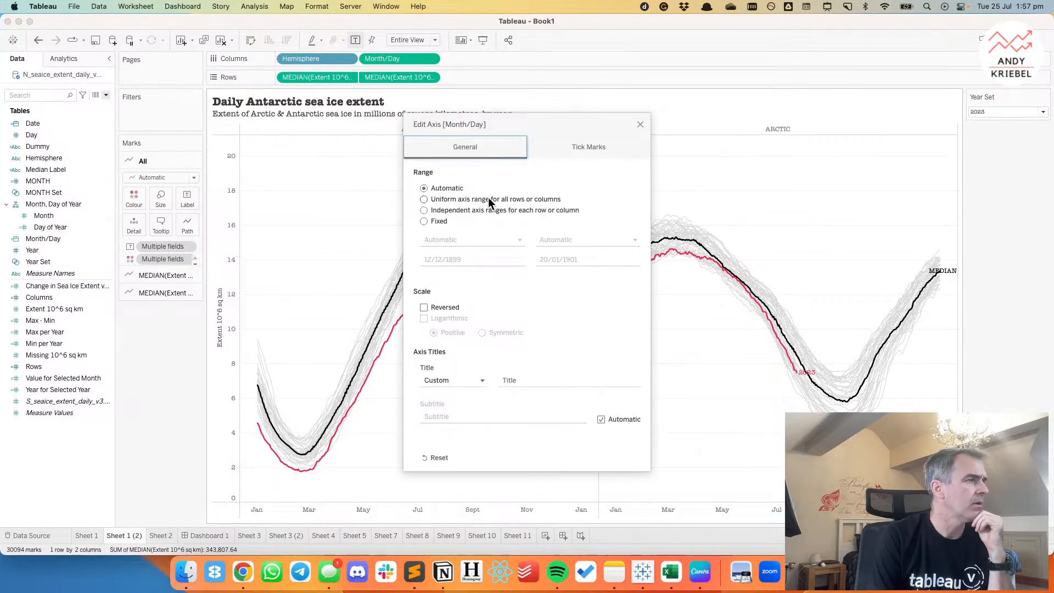
click(583, 147)
click(424, 199)
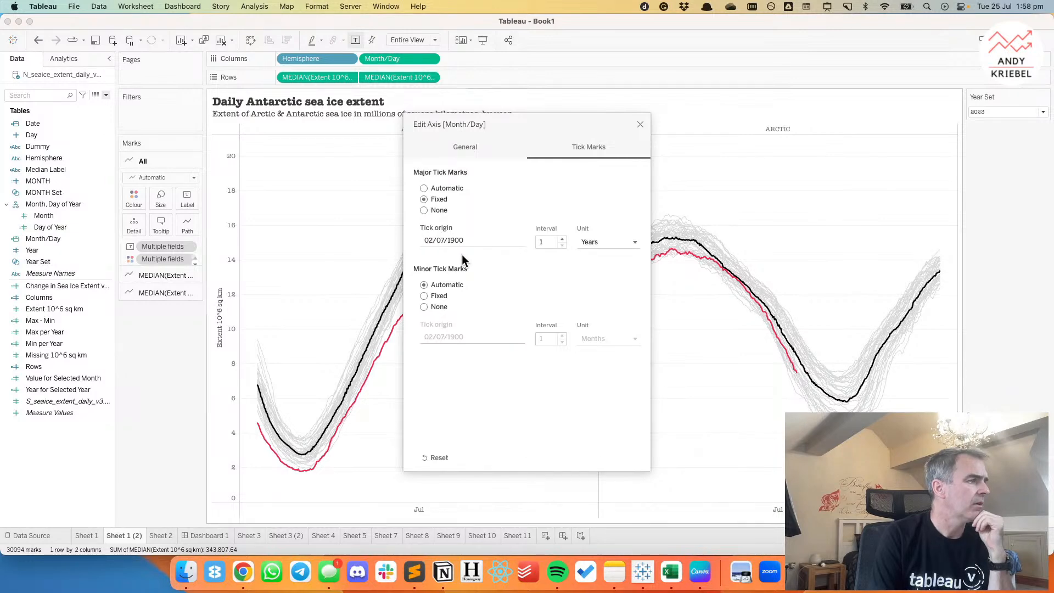
click(554, 242)
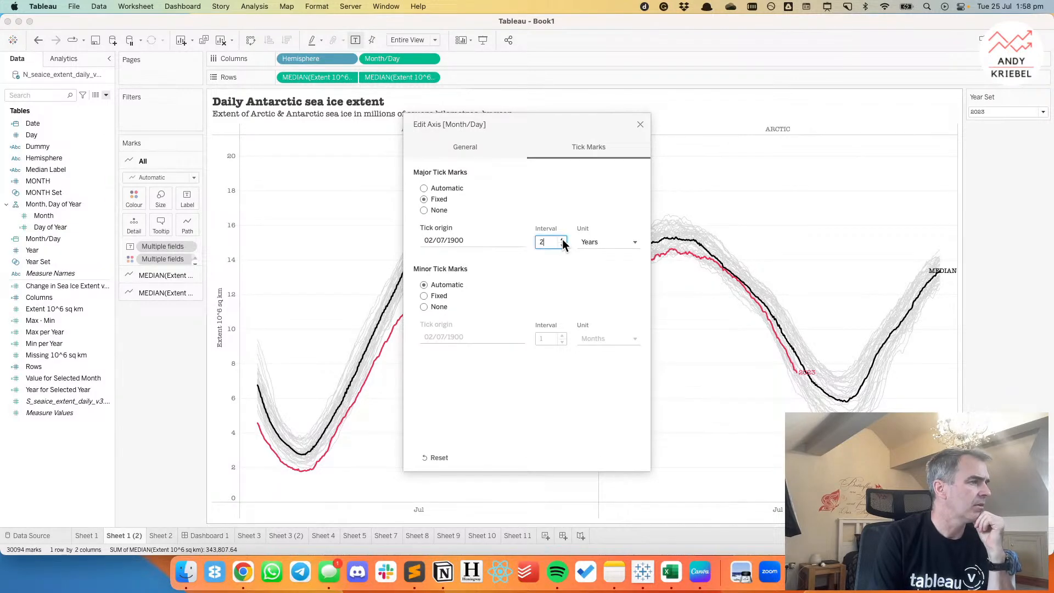
click(588, 242)
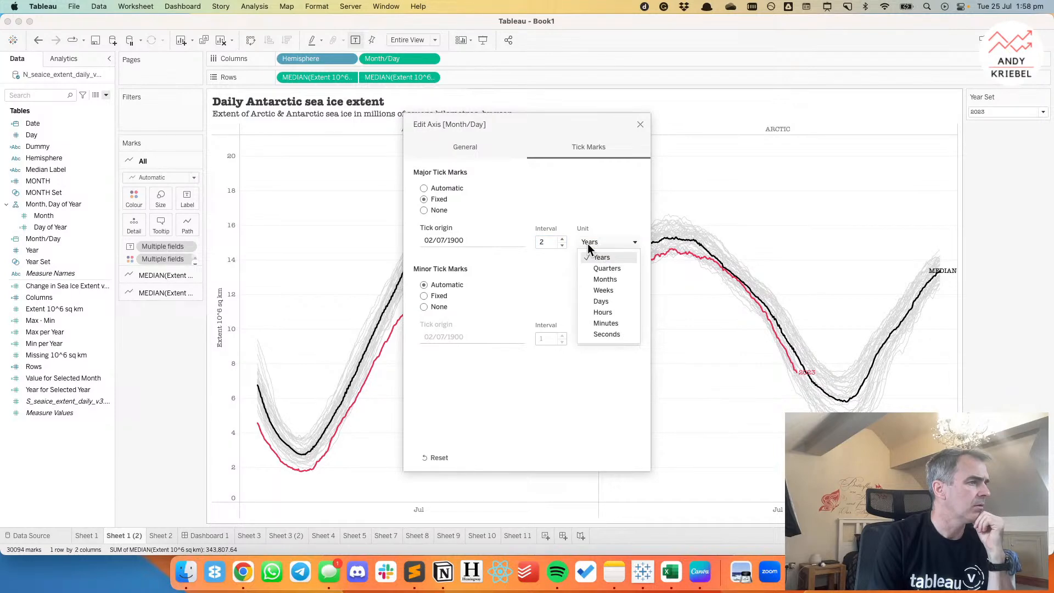
click(603, 280)
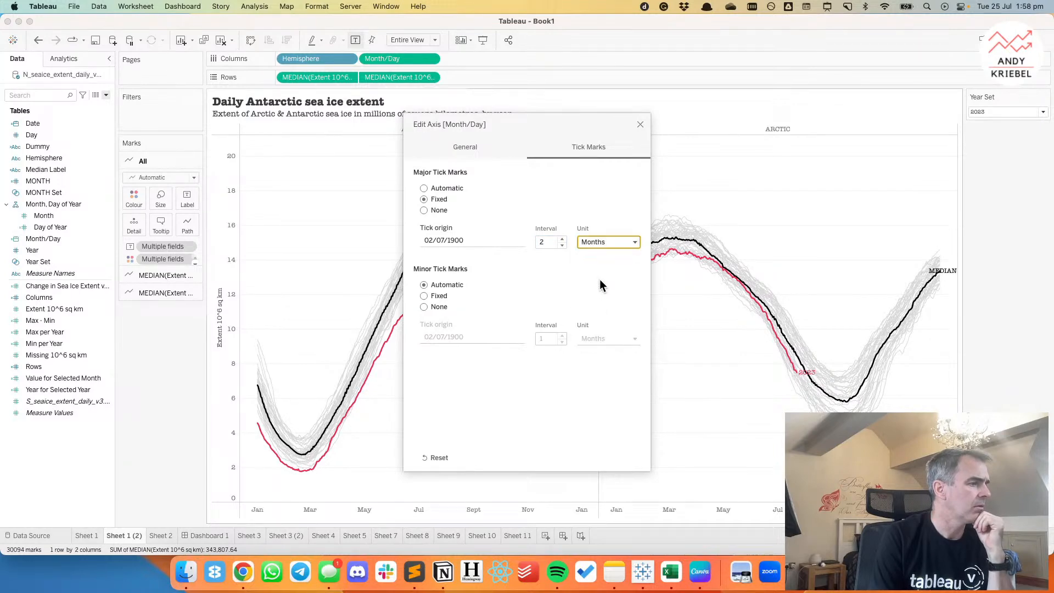
Change the major tick spacing of the Month/Day axis to 1 quarter and close the axis settings.
click(562, 239)
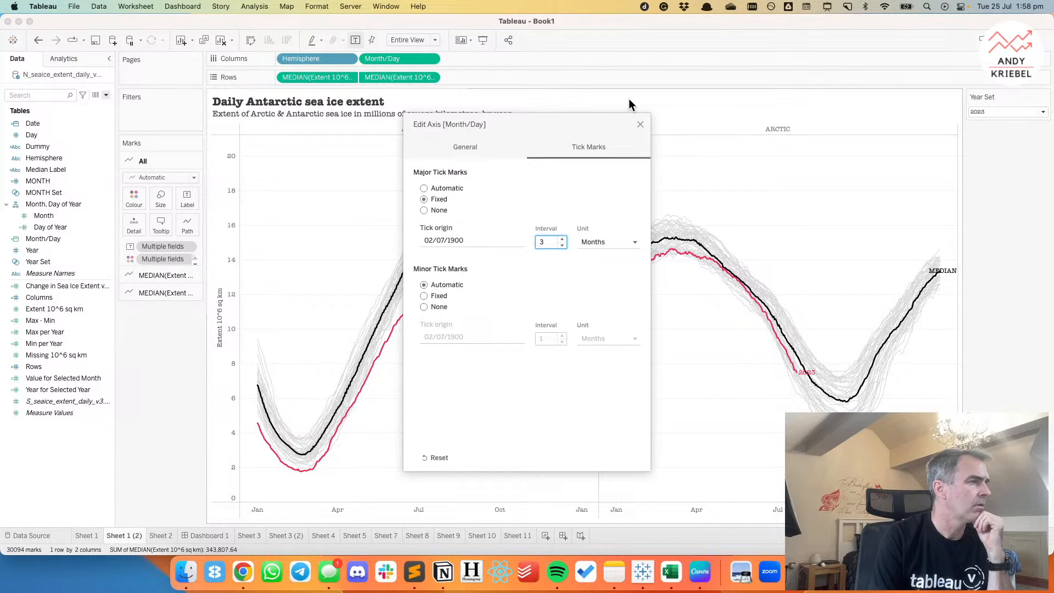
click(591, 245)
click(589, 266)
click(561, 243)
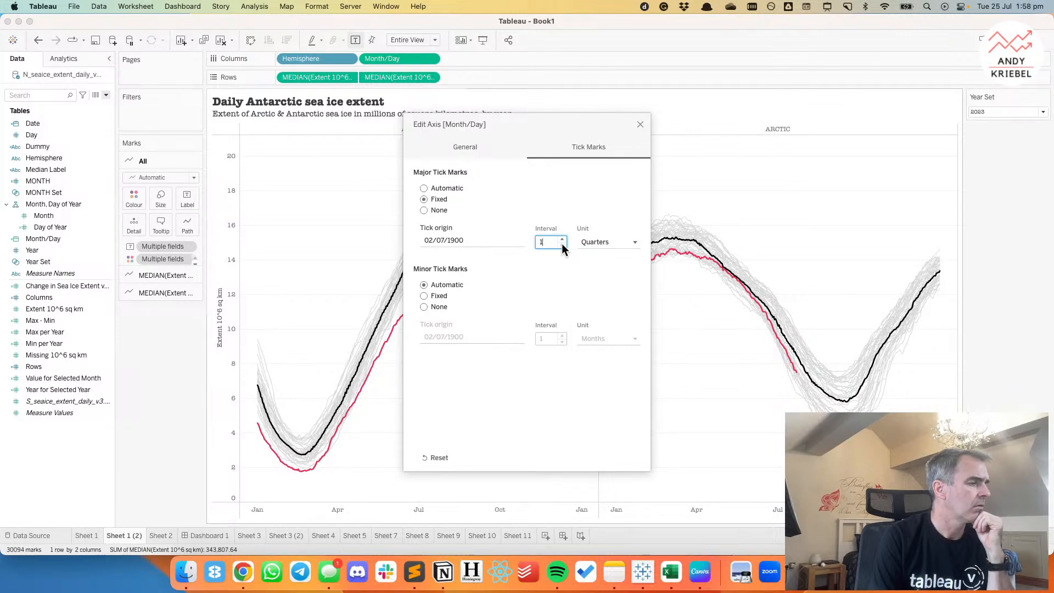
click(640, 125)
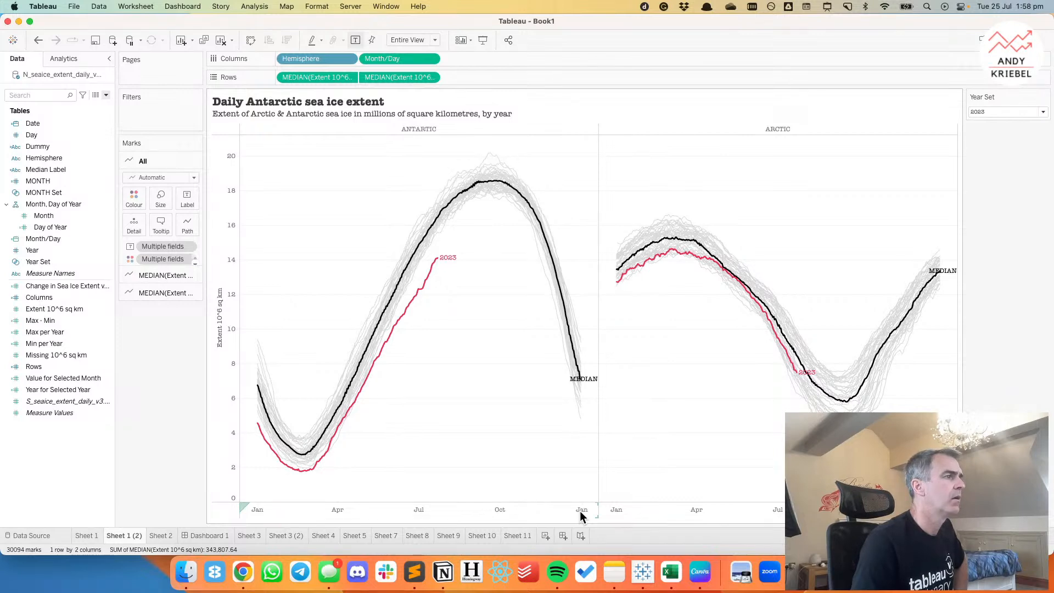
Reopen the Month/Day axis settings and switch the axis range to fixed.
right_click(536, 507)
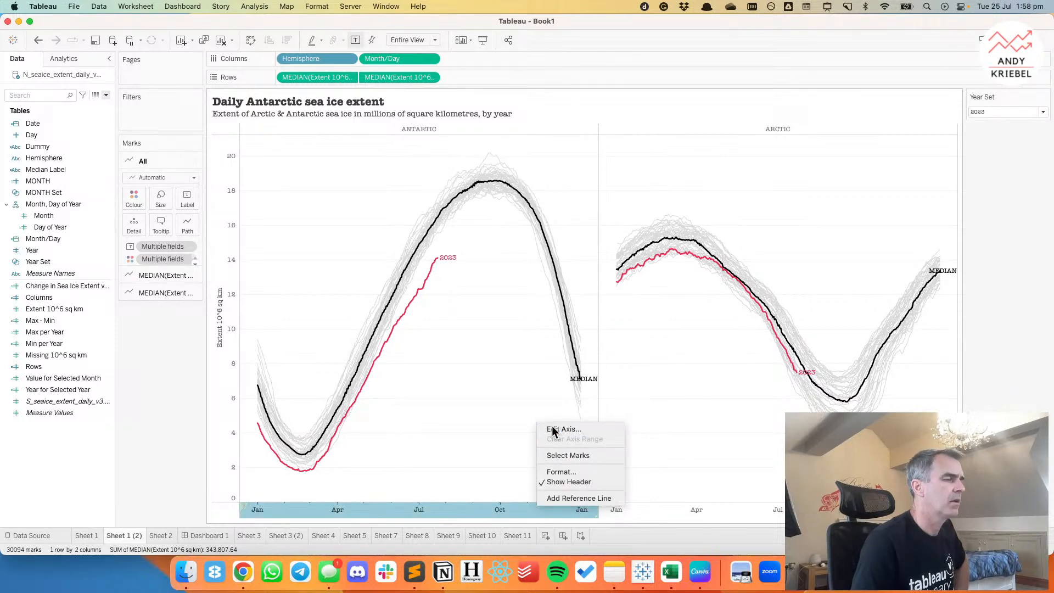
click(554, 430)
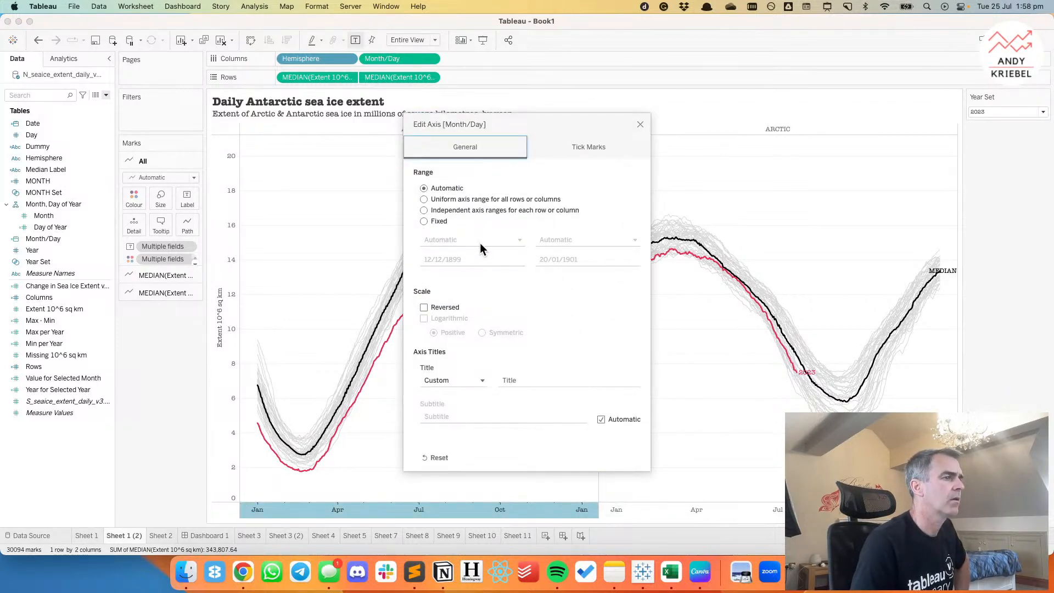
click(425, 222)
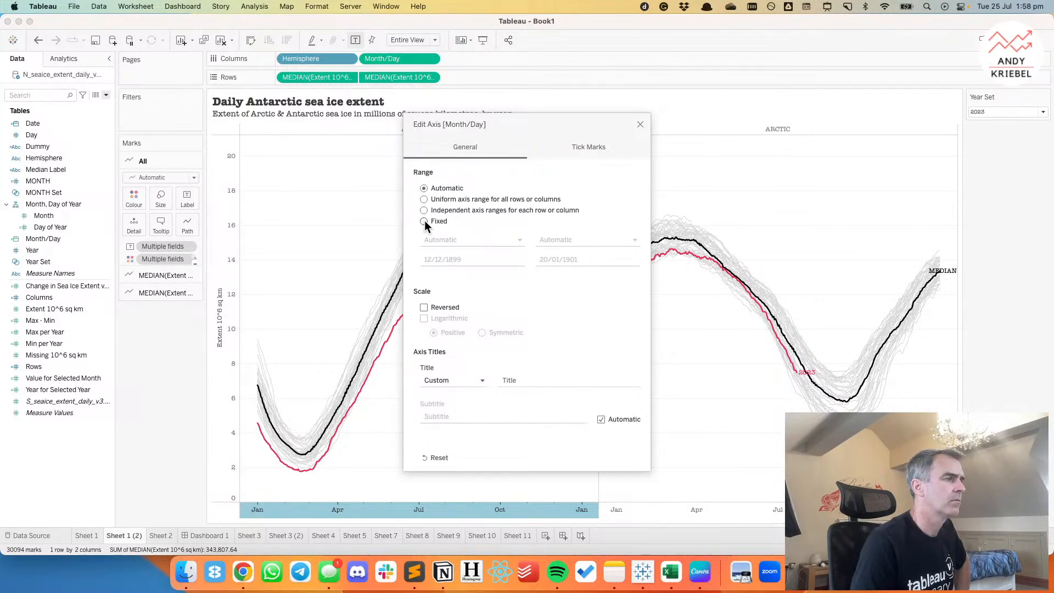
Try to set the Month/Day axis's fixed start to 12/21/1899.
click(481, 259)
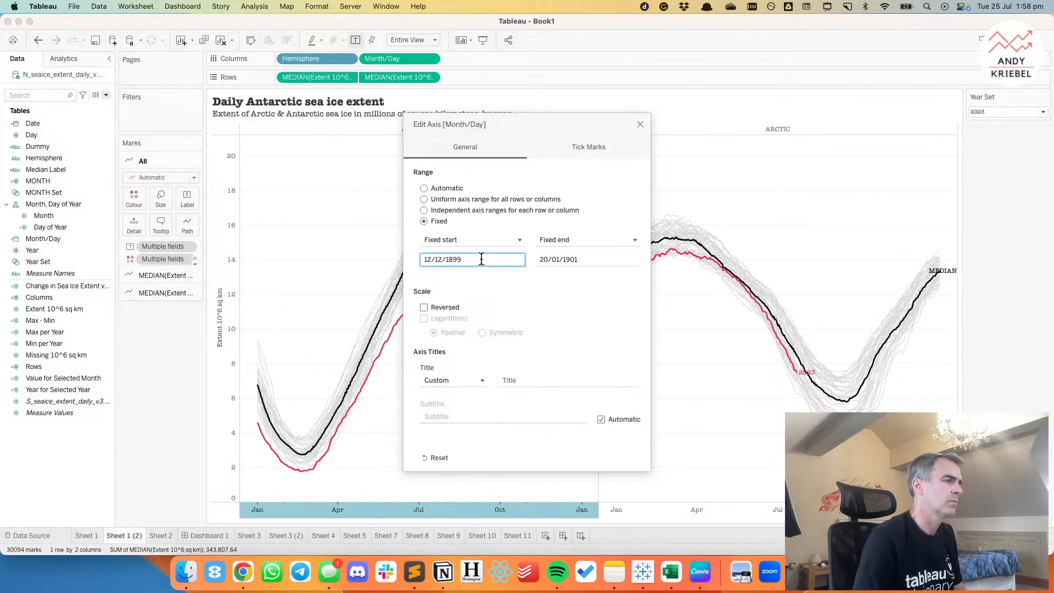
key(BackSpace)
key(BackSpace)
key(BackSpace)
key(BackSpace)
key(BackSpace)
key(BackSpace)
key(BackSpace)
text(2/12)
text(/18)
text(99)
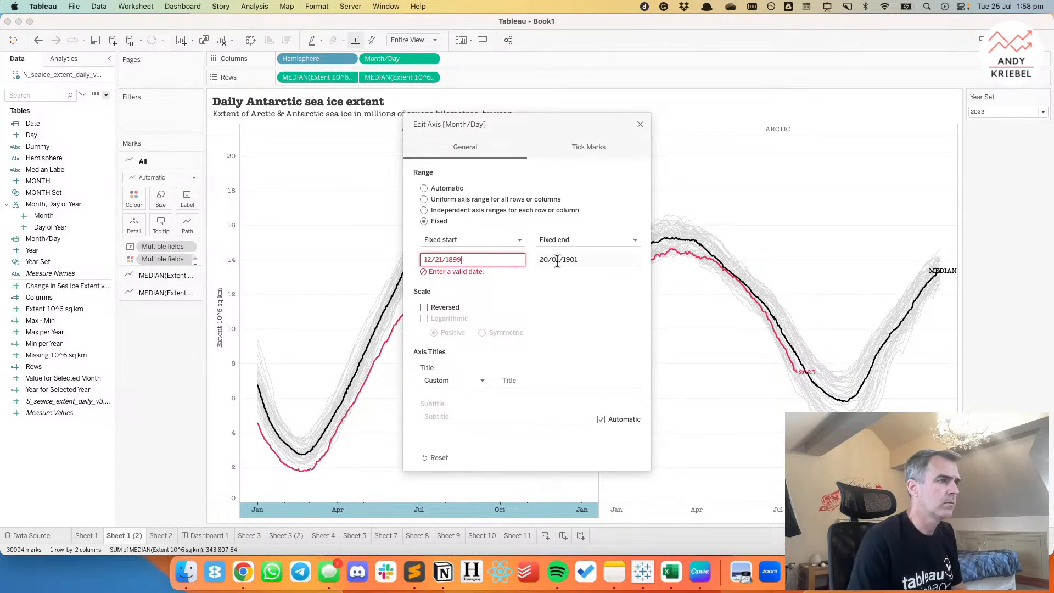
click(549, 260)
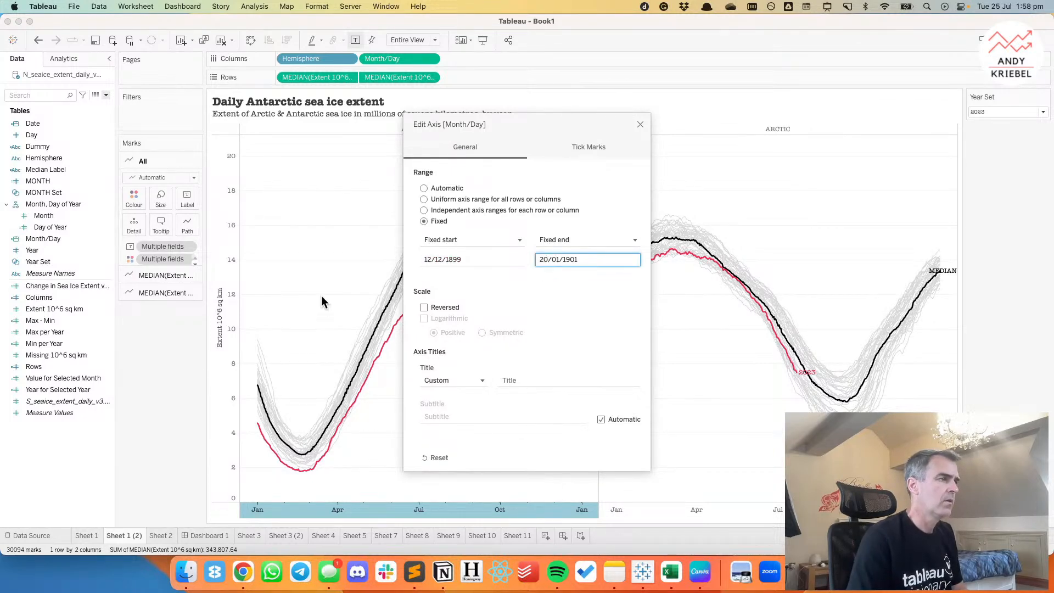
Set the Month/Day axis's fixed start to 21/12/1899 and its fixed end to 10/01/1901.
click(441, 258)
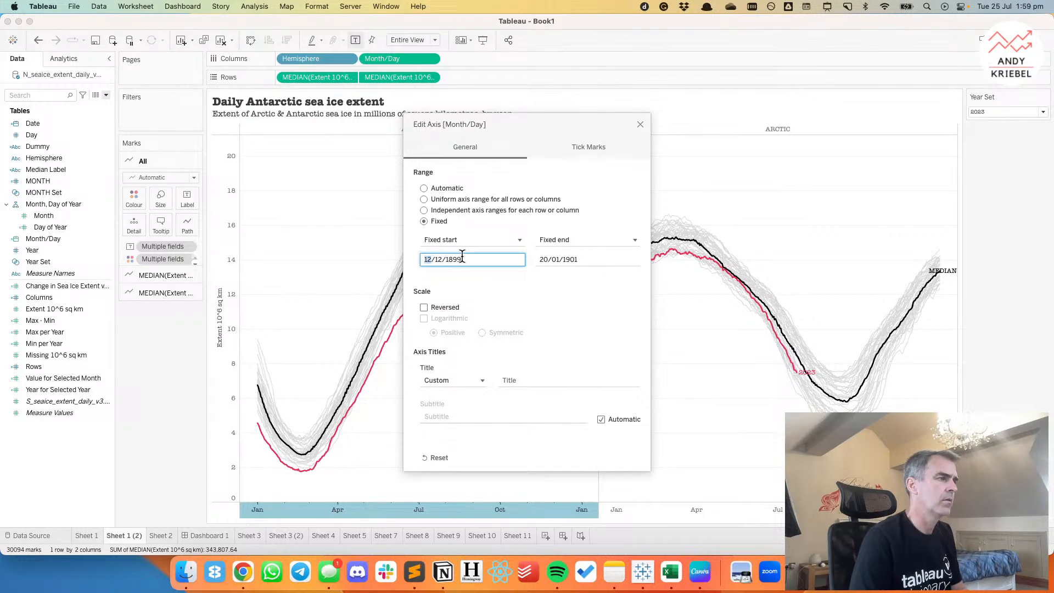
text(21)
click(544, 260)
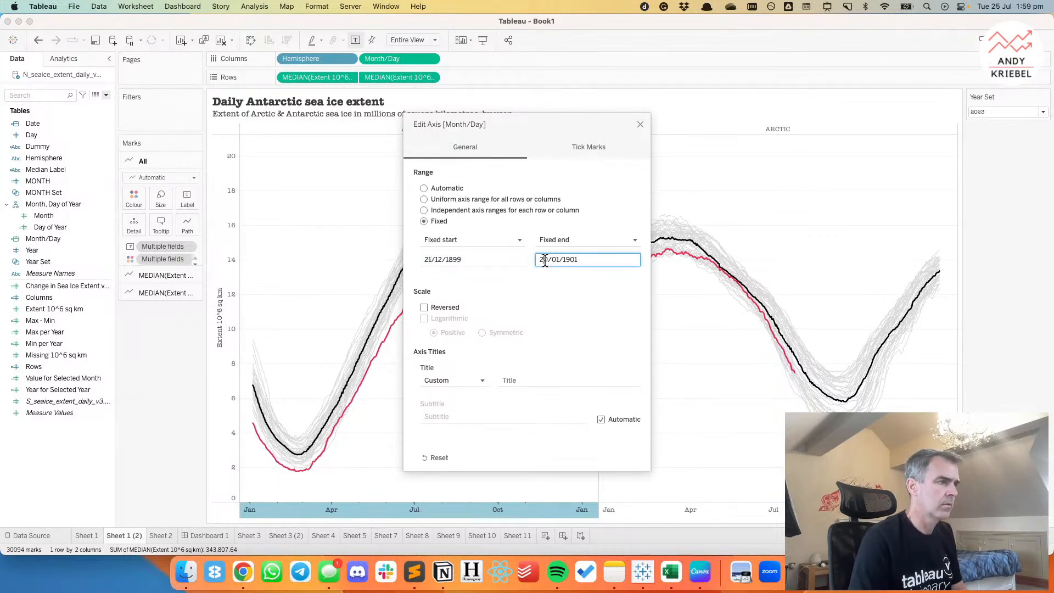
key(BackSpace)
text(1)
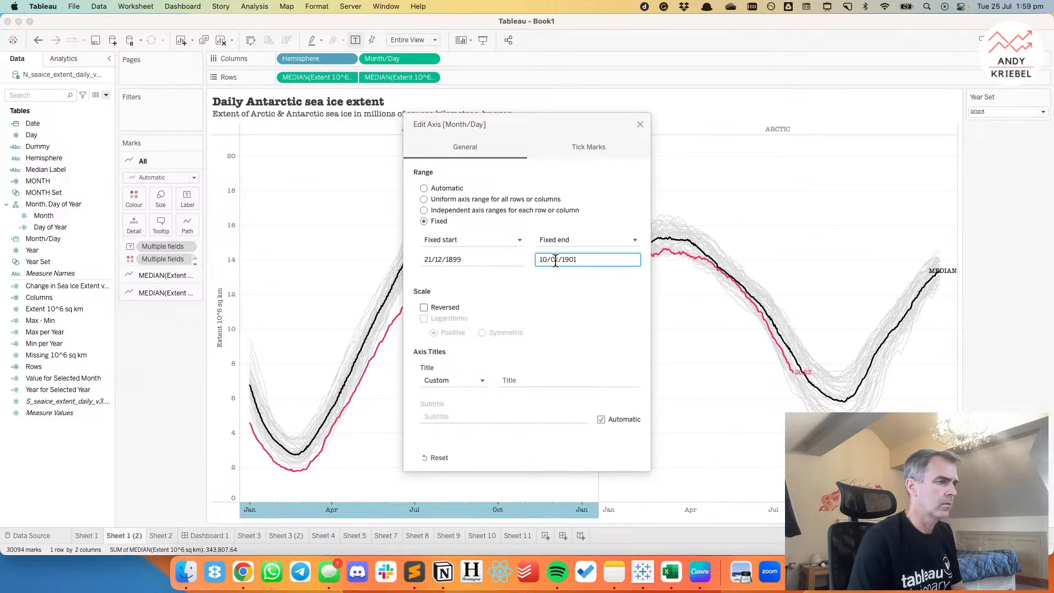
key(Tab)
Set the fixed end of the Month/Day axis to 31/12/1900.
drag(585, 260, 537, 259)
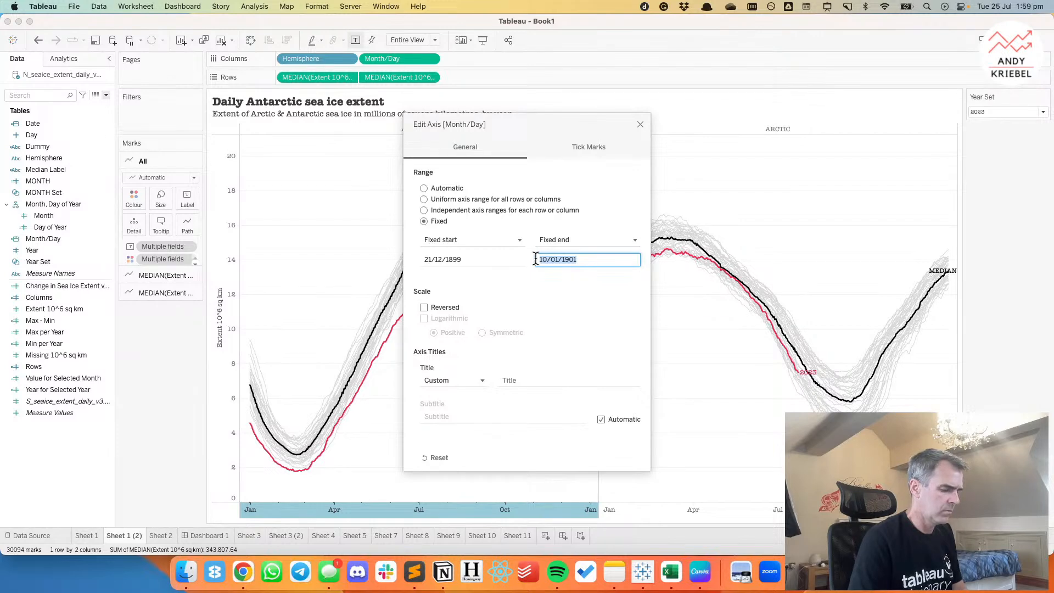
text(31/12/1900)
key(Tab)
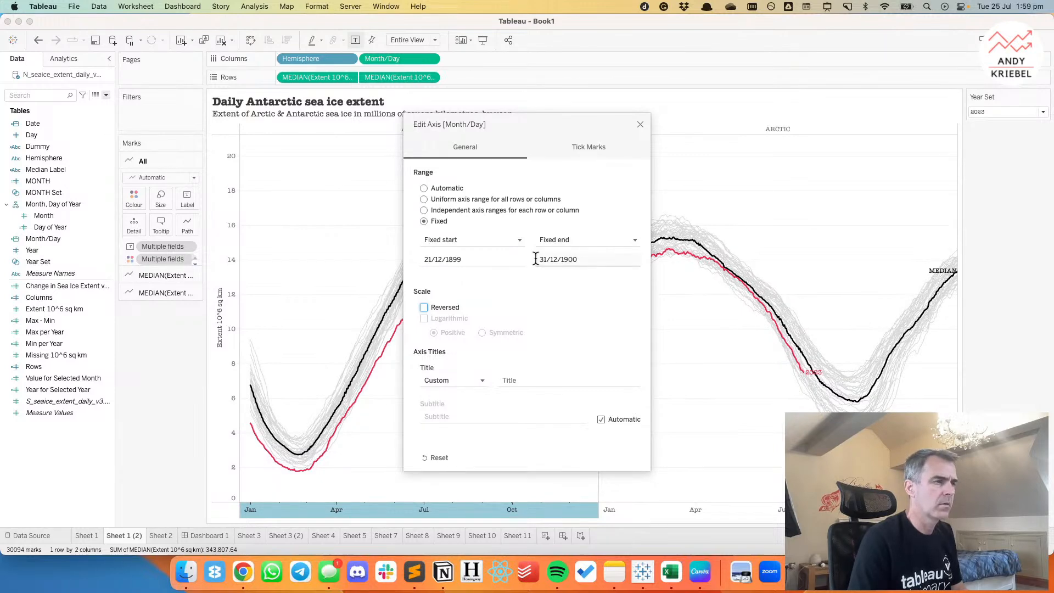
Try to set the Month/Day axis's fixed end to 1 January 1901.
click(591, 261)
key(super+a)
text(1/1/1901)
key(Tab)
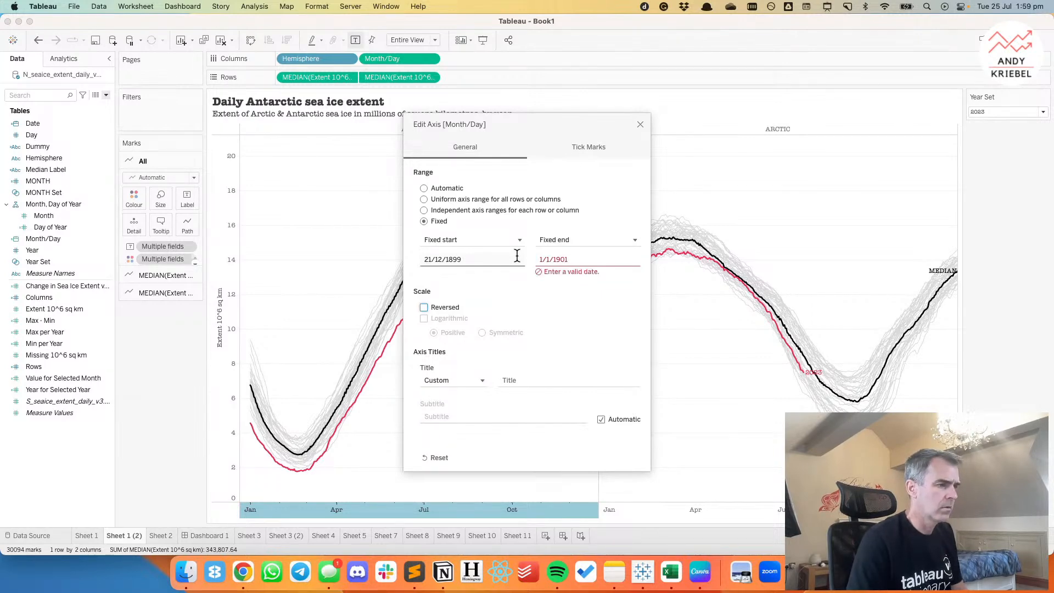
click(578, 259)
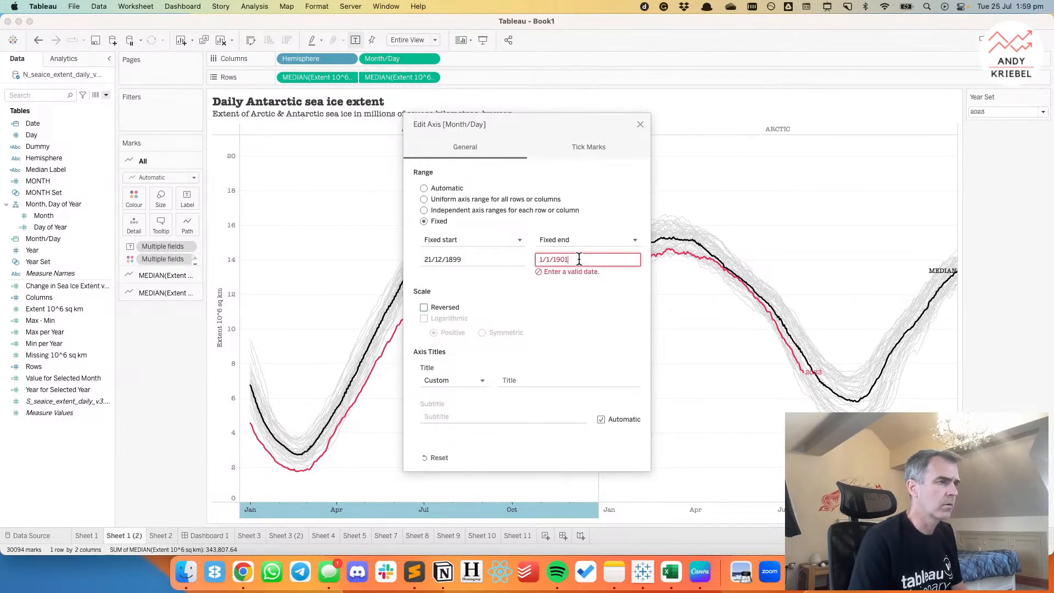
drag(579, 259, 539, 259)
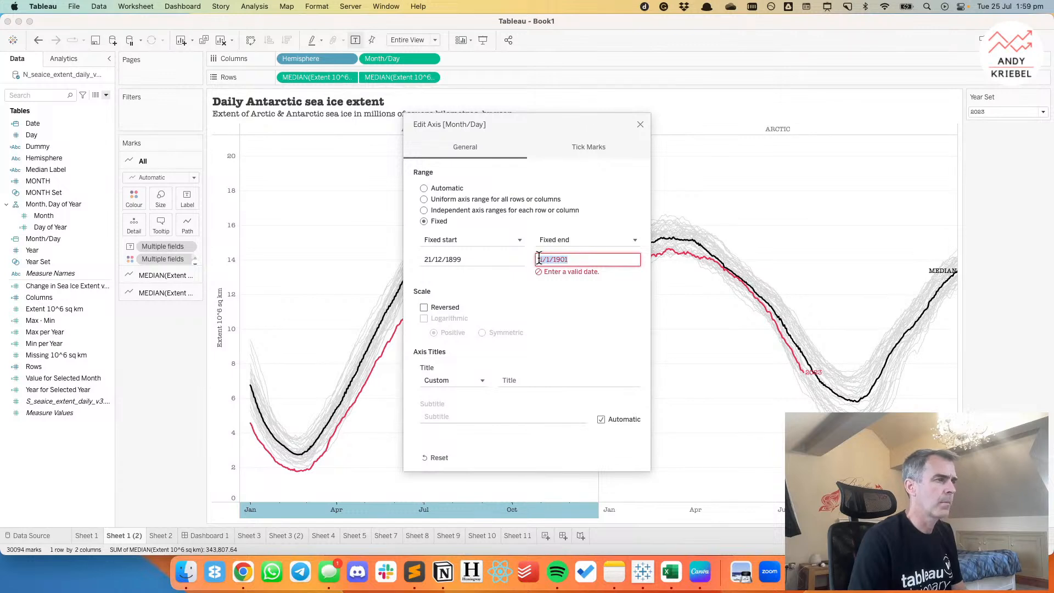
click(540, 259)
text(0-)
key(Tab)
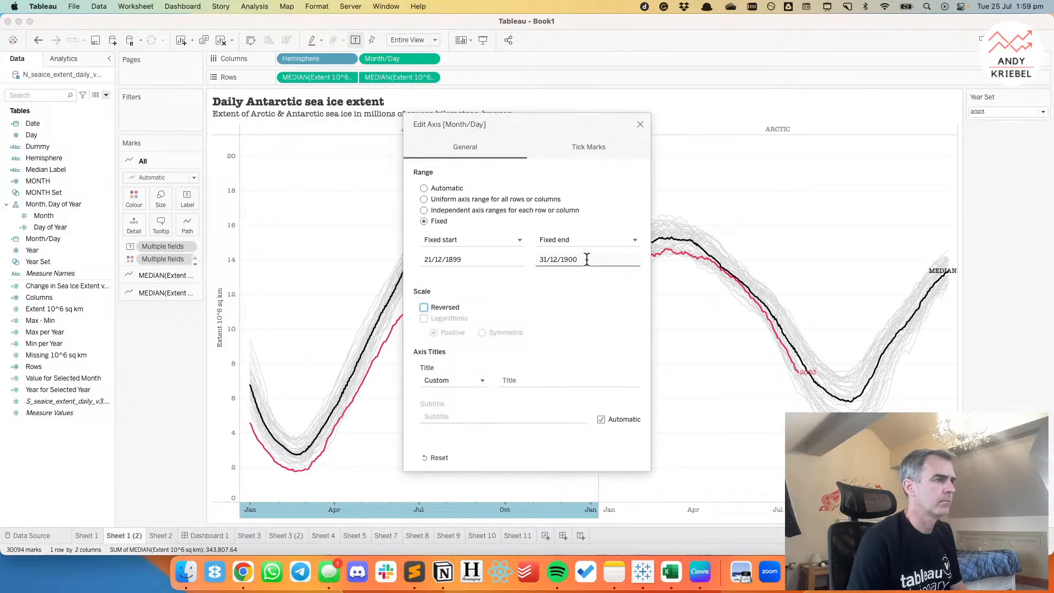
Return the Month/Day axis range to automatic and close the axis settings.
click(435, 187)
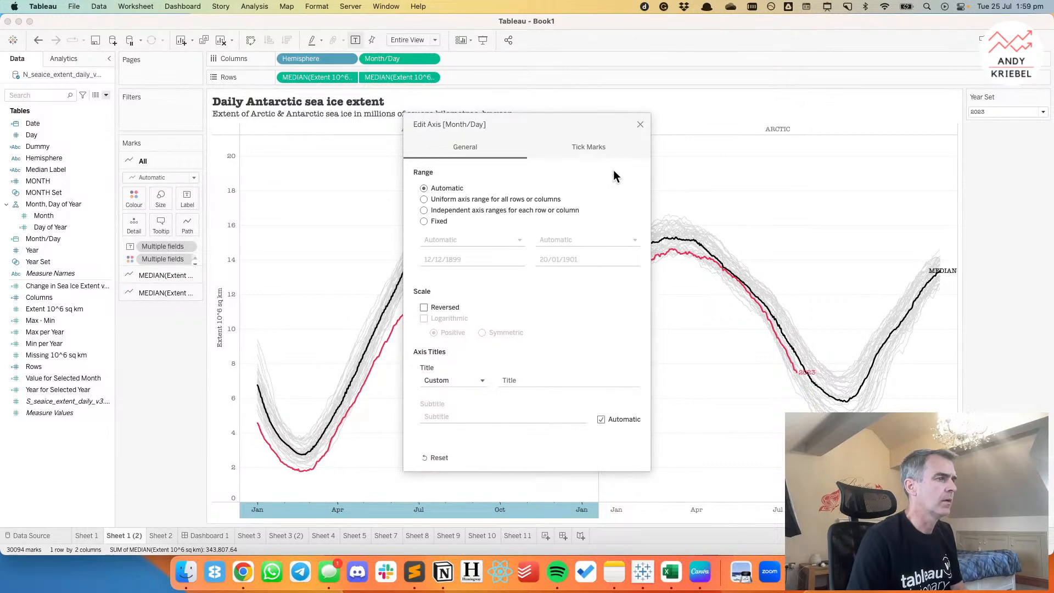
click(640, 124)
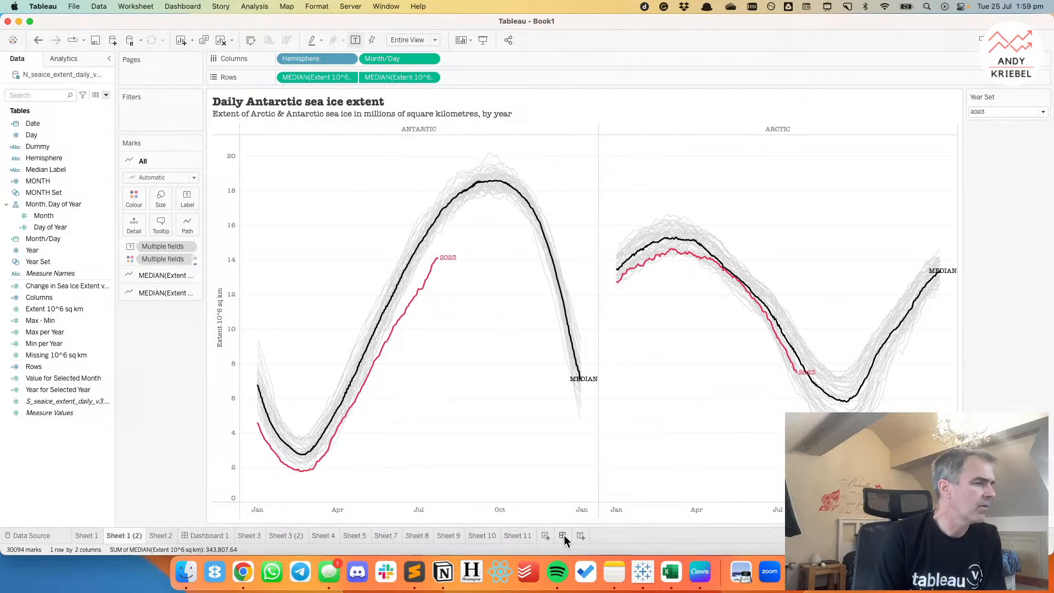
In the tooltip for all marks, remove bold from the Hemisphere line and extend it with "SEA ICE EXTENT".
mouse_move(393, 288)
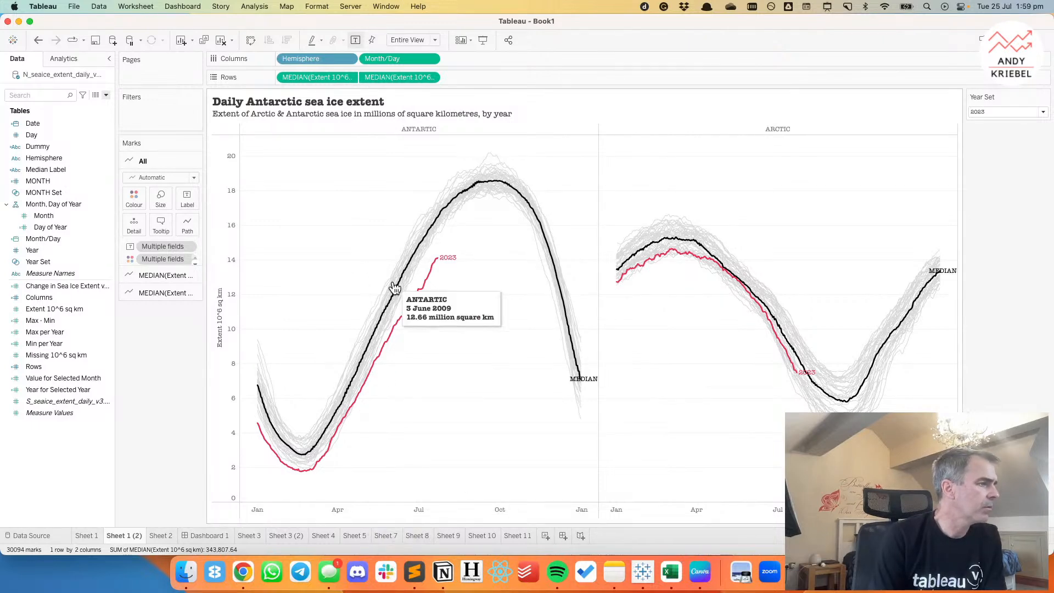
click(161, 224)
drag(378, 218, 429, 218)
click(505, 188)
key(BackSpace)
text(SEA ICE EXT)
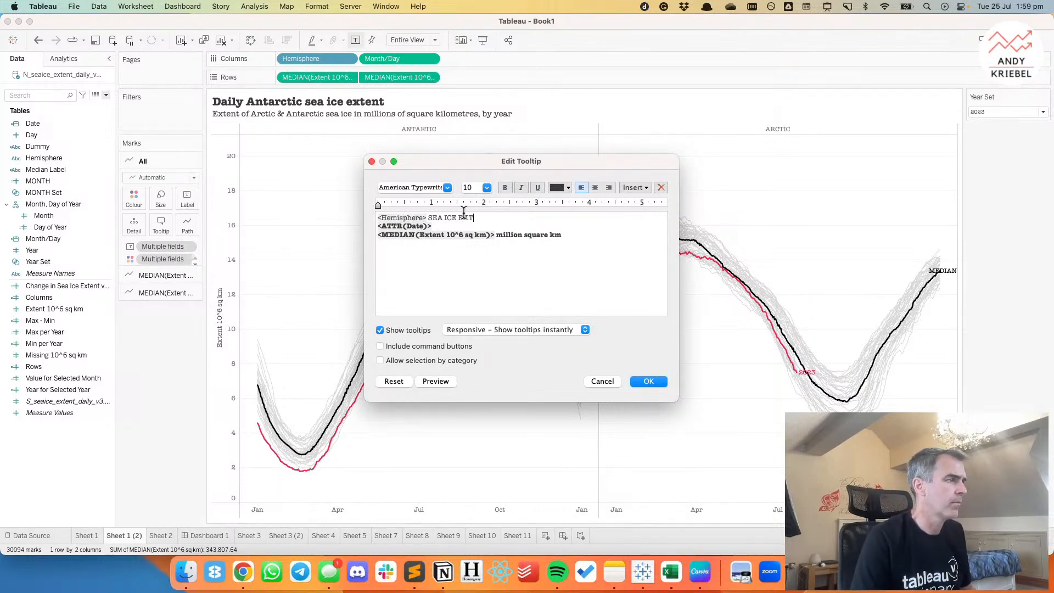
text(ENT)
Remove bold from the tooltip's date line and the "million square km" text, and check the tooltip on the chart.
triple_click(489, 227)
drag(495, 234, 588, 233)
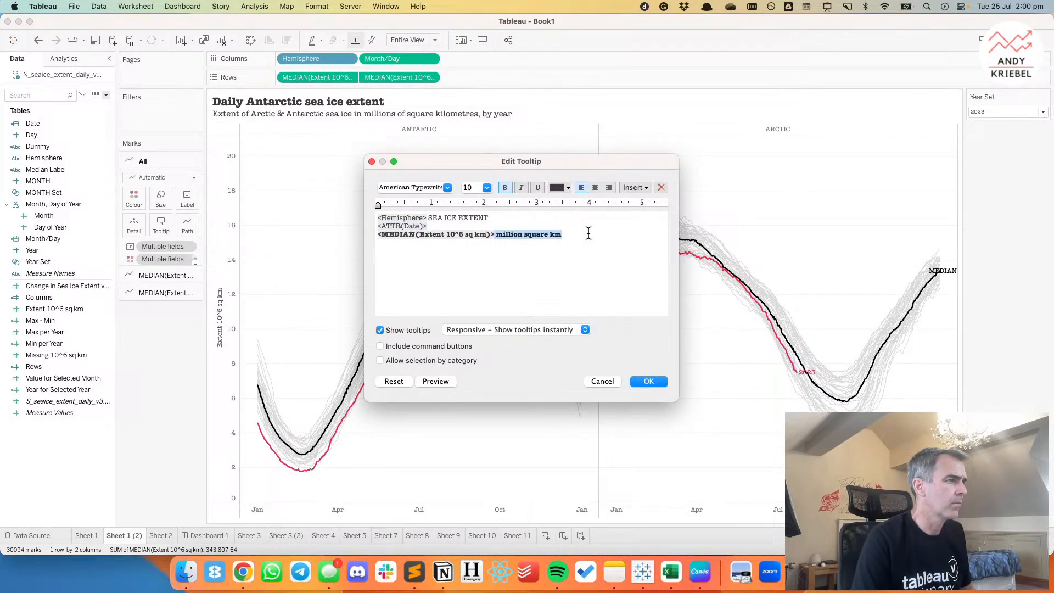
click(506, 190)
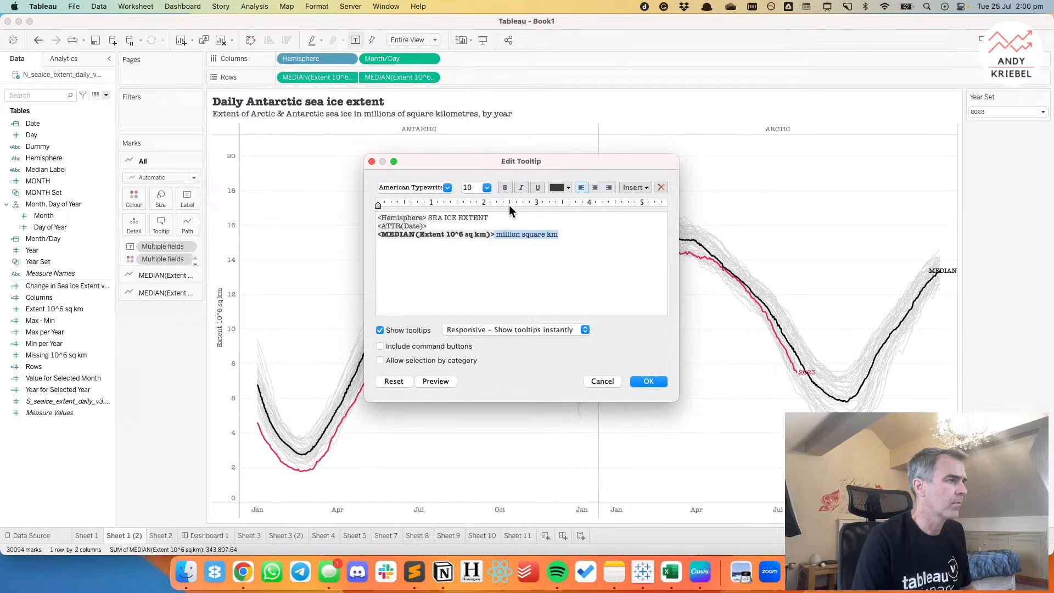
click(649, 380)
mouse_move(439, 232)
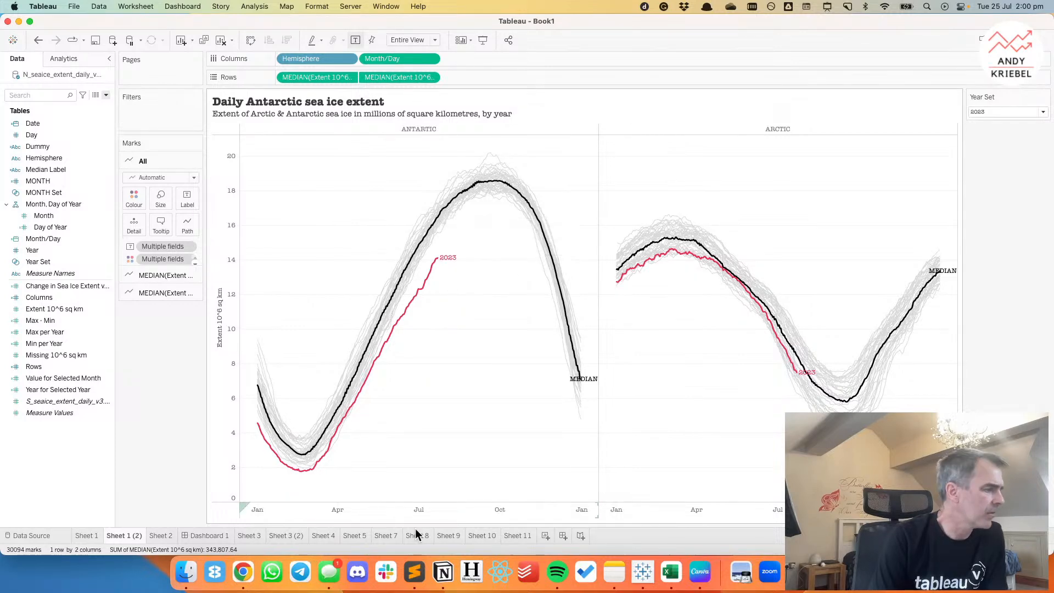
Review Dashboard 1 and the later worksheets back to Sheet 7, and return to Sheet 1 (2).
click(202, 536)
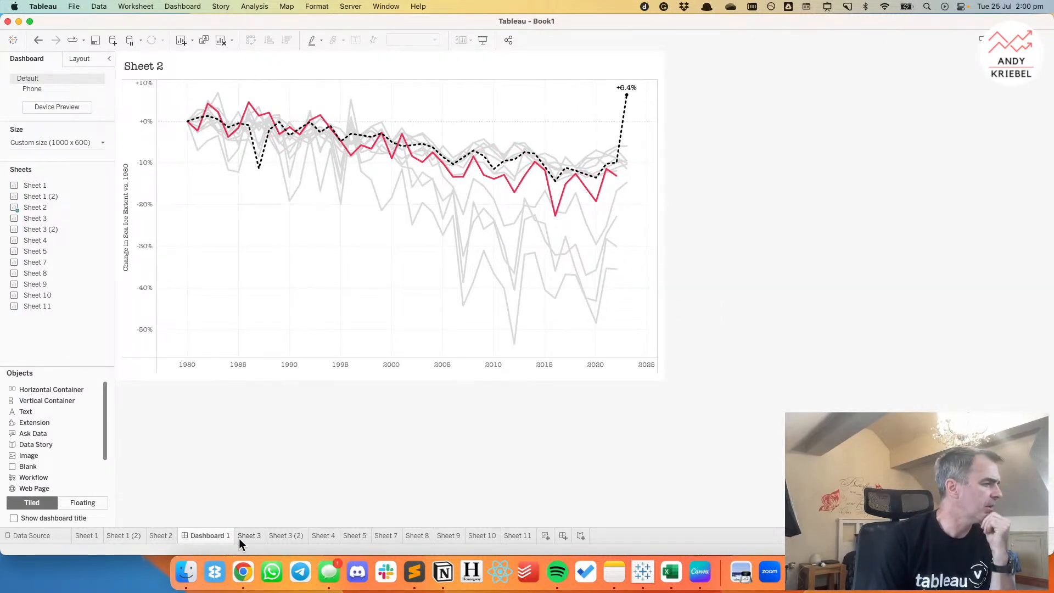
click(528, 536)
click(483, 535)
click(449, 535)
click(417, 536)
click(386, 536)
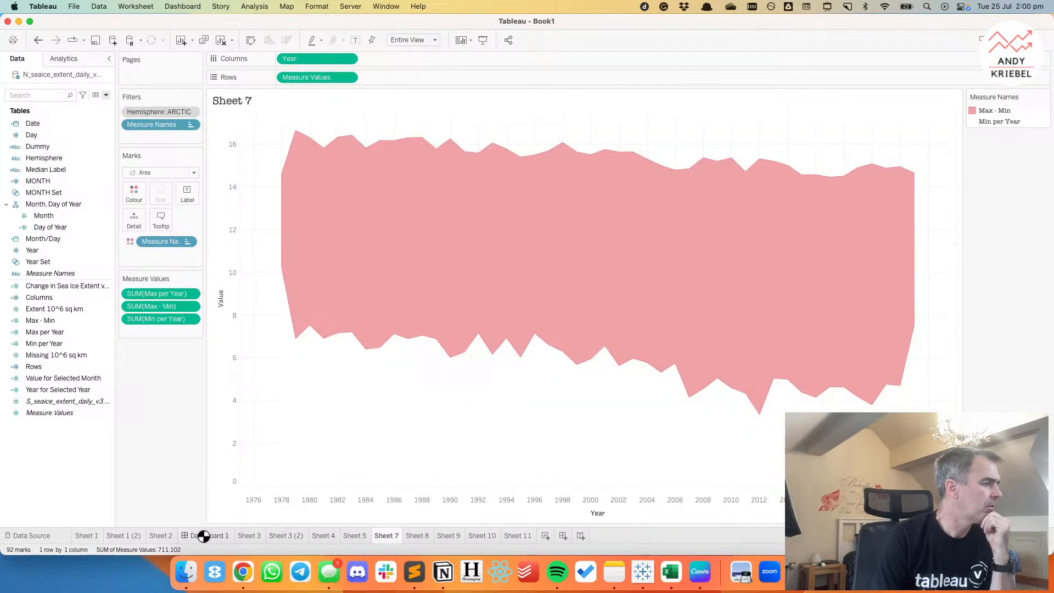
click(118, 537)
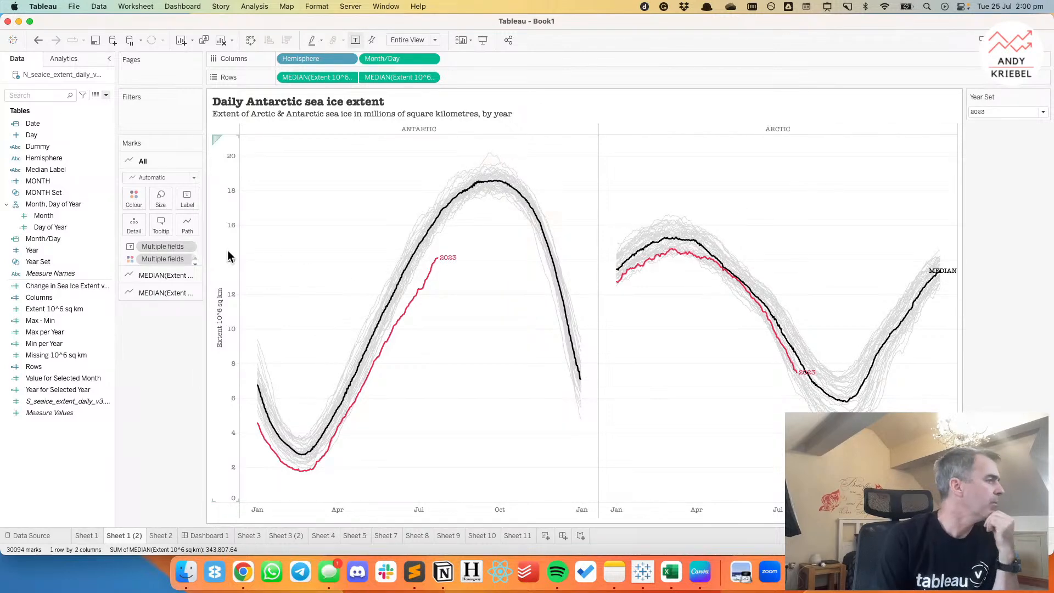
Change the median line's pattern to the finely dashed style.
click(152, 294)
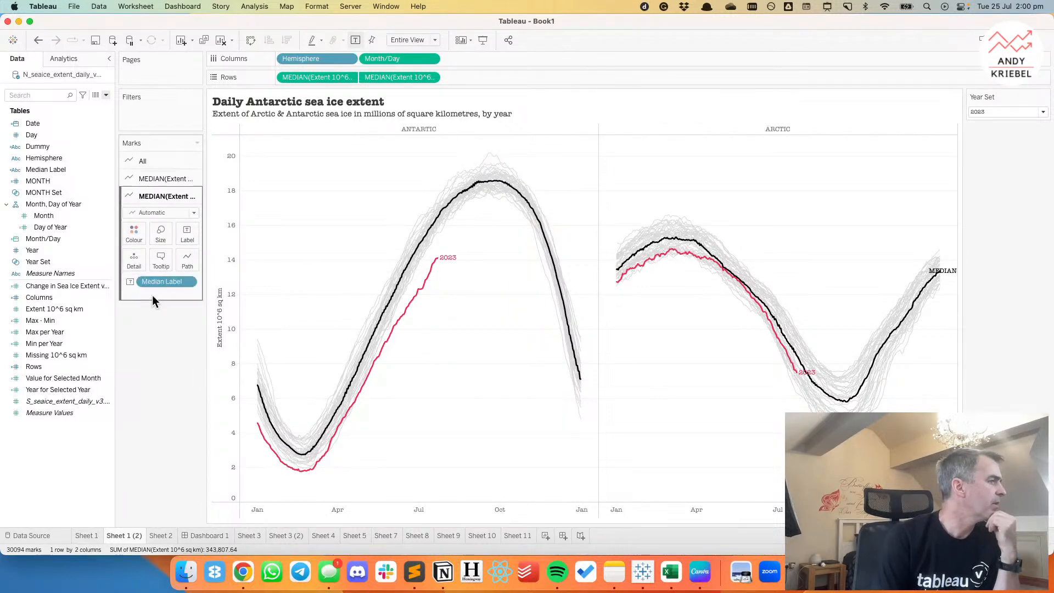
click(187, 259)
click(217, 333)
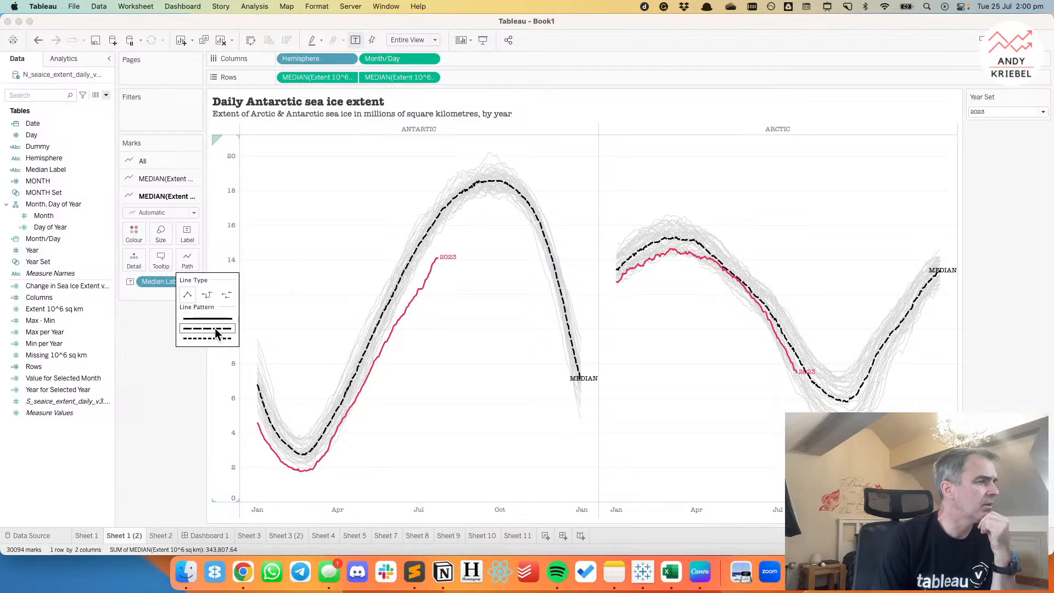
click(210, 338)
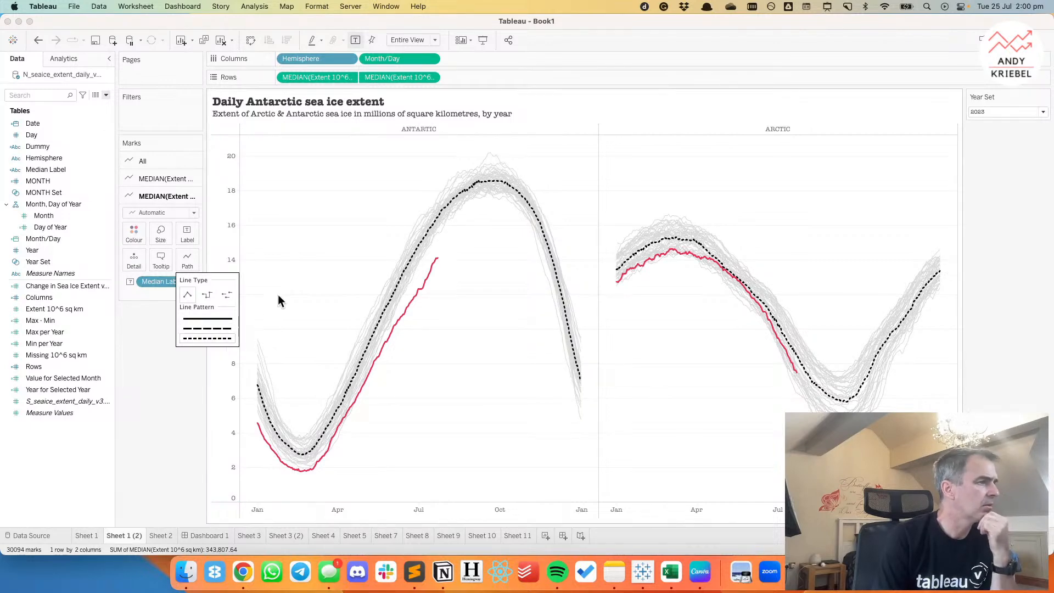
click(340, 227)
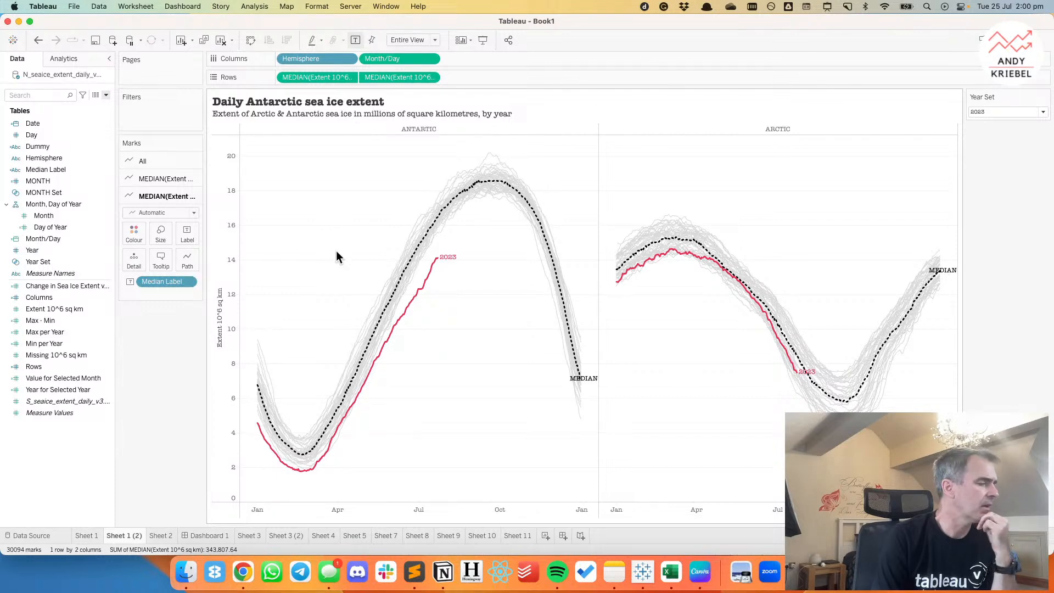
On Dashboard 1, remove Sheet 2 and place Sheet 1 (2) in its space.
click(215, 535)
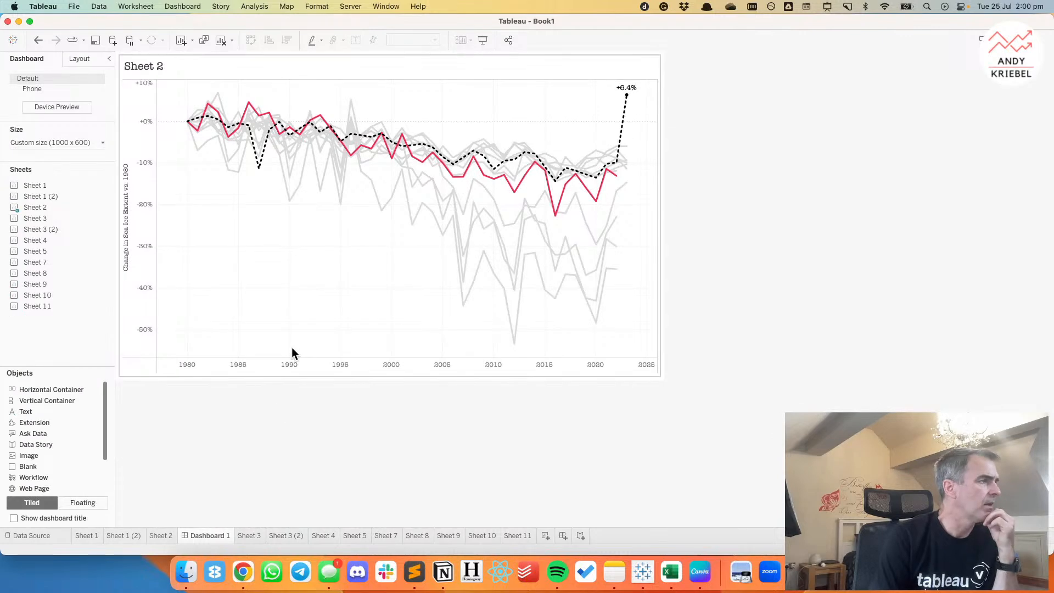
click(635, 68)
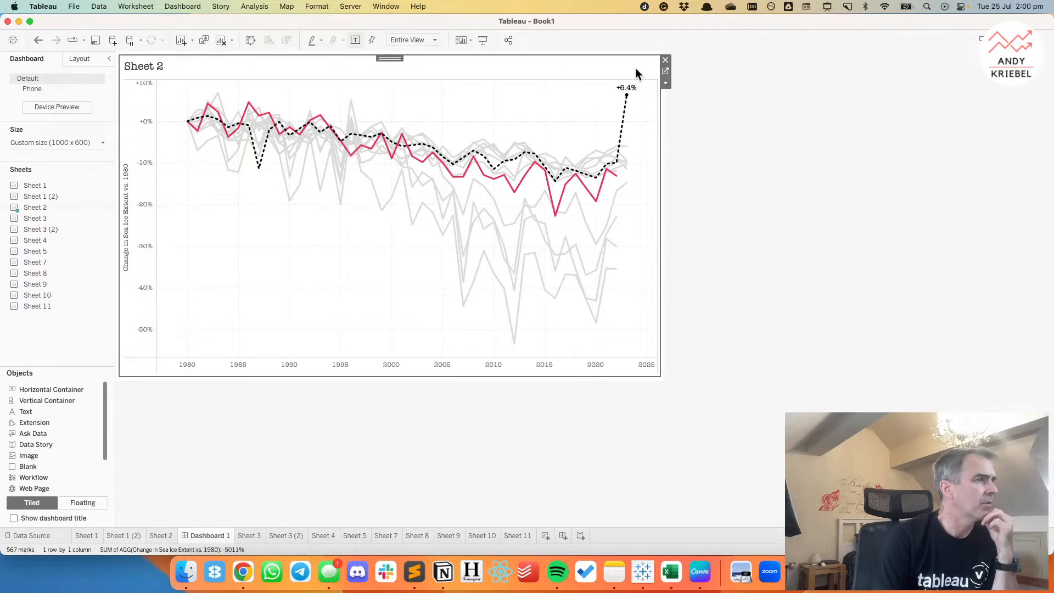
click(666, 59)
drag(41, 196, 370, 208)
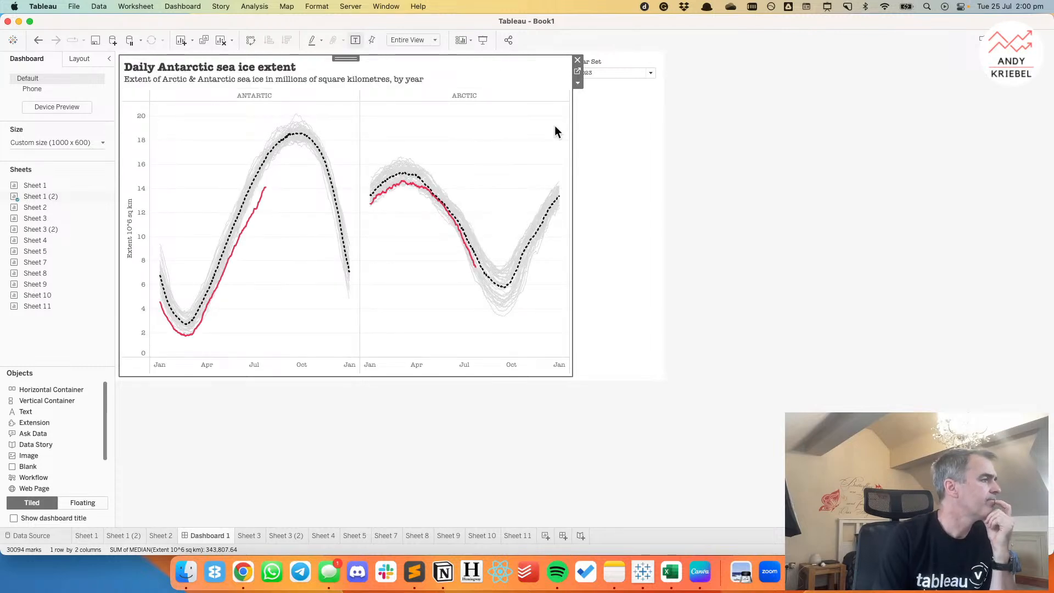
click(729, 131)
Retitle the dashboard's Year Set control as "CHOOSE A YEAR".
click(608, 72)
double_click(606, 62)
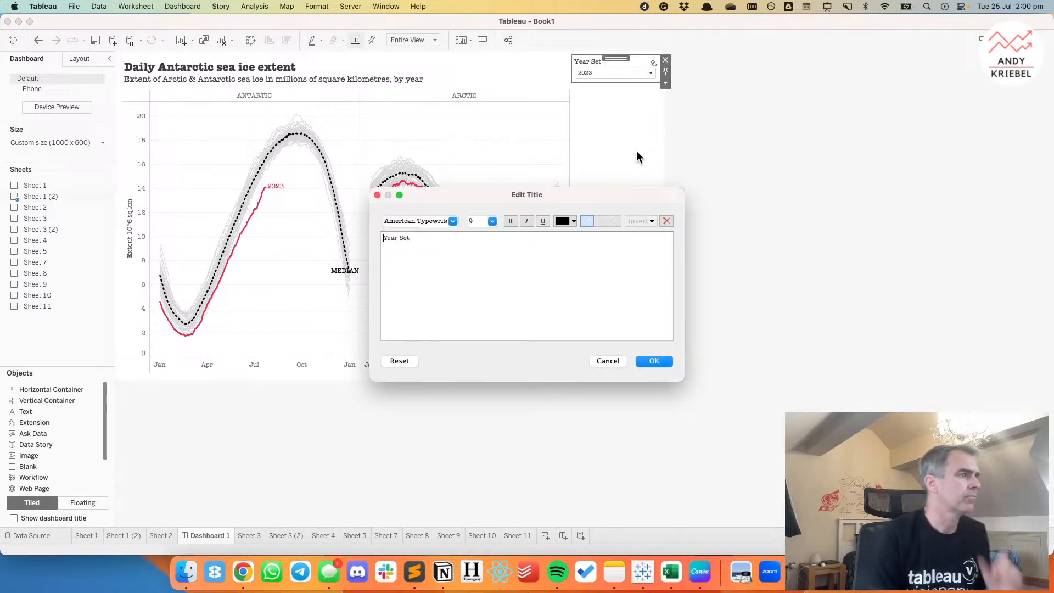
key(super+a)
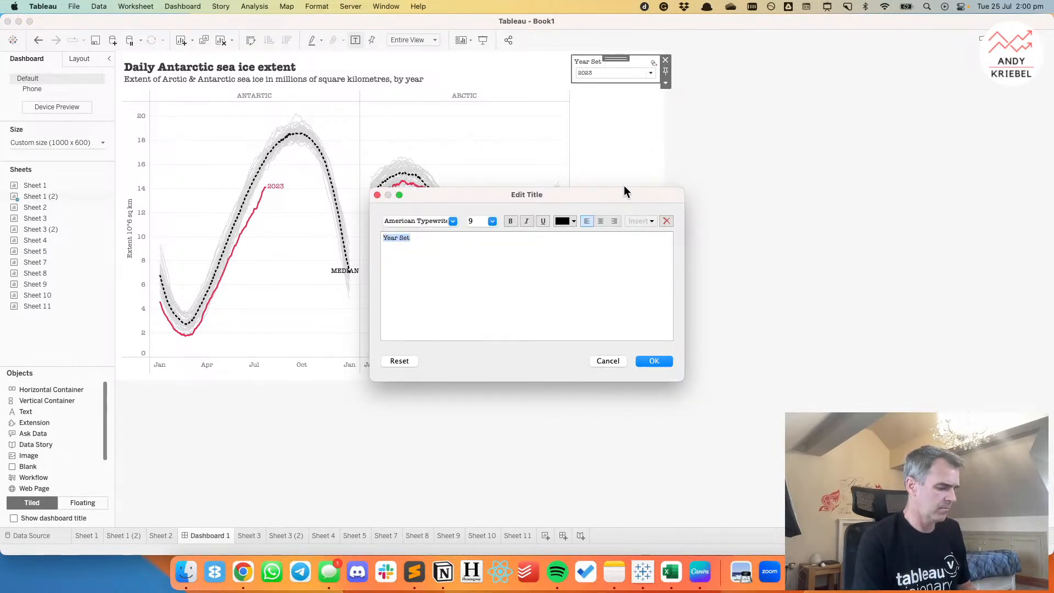
text(CHOOSE A YEAR)
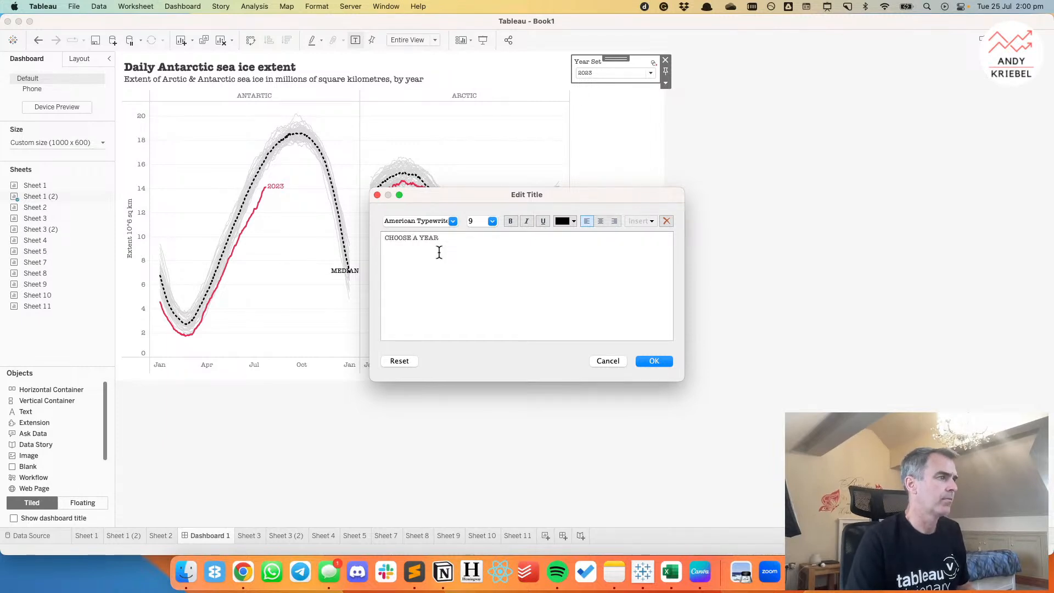
click(660, 359)
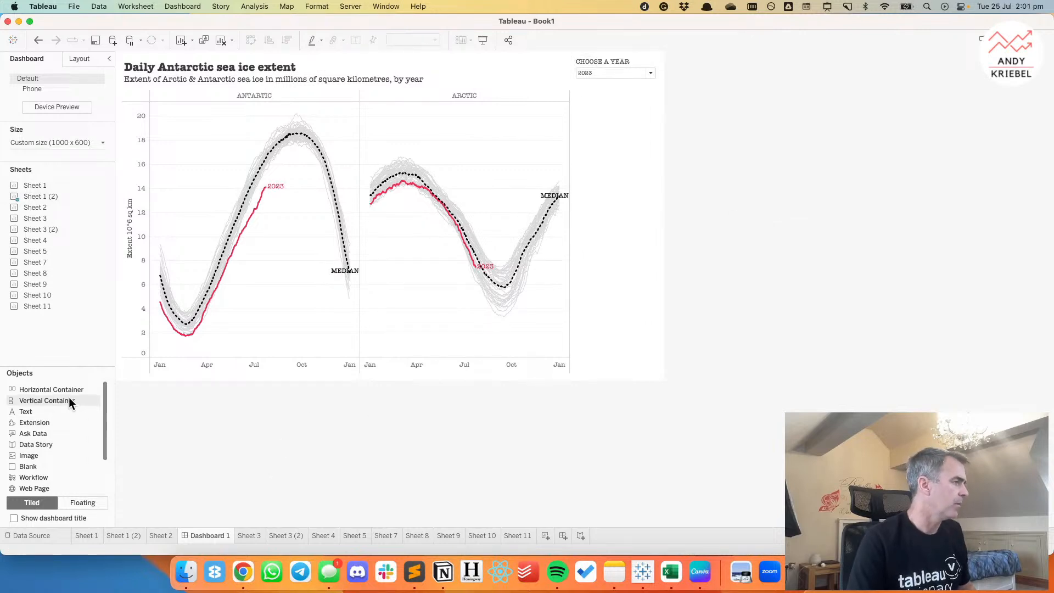
Add a text object beneath the year control on the dashboard and begin its text with "DATASOURCE:".
mouse_move(36, 410)
mouse_down()
mouse_move(536, 148)
mouse_move(628, 115)
mouse_up()
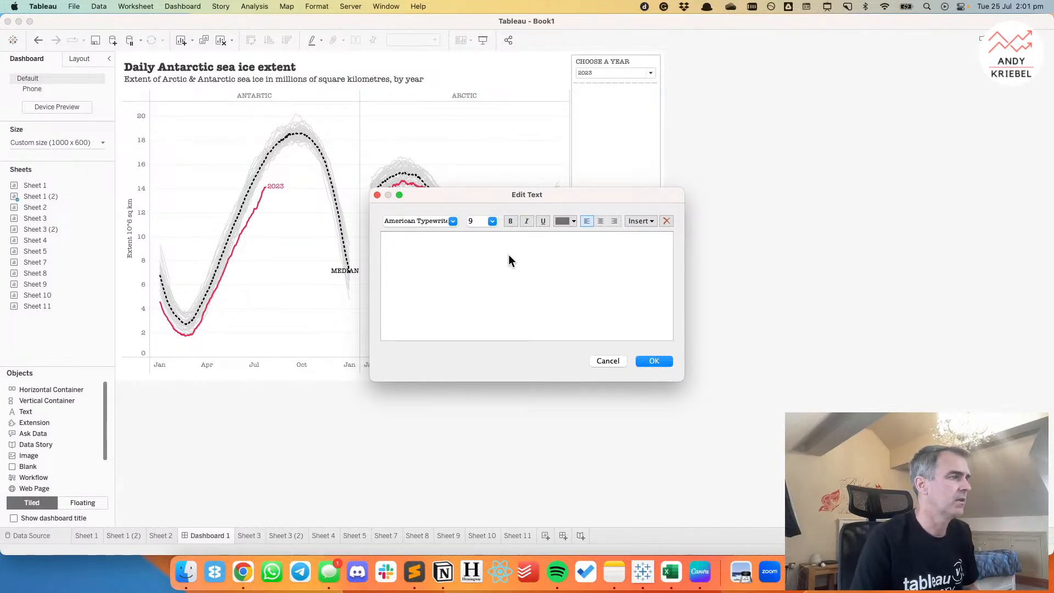
text(DA)
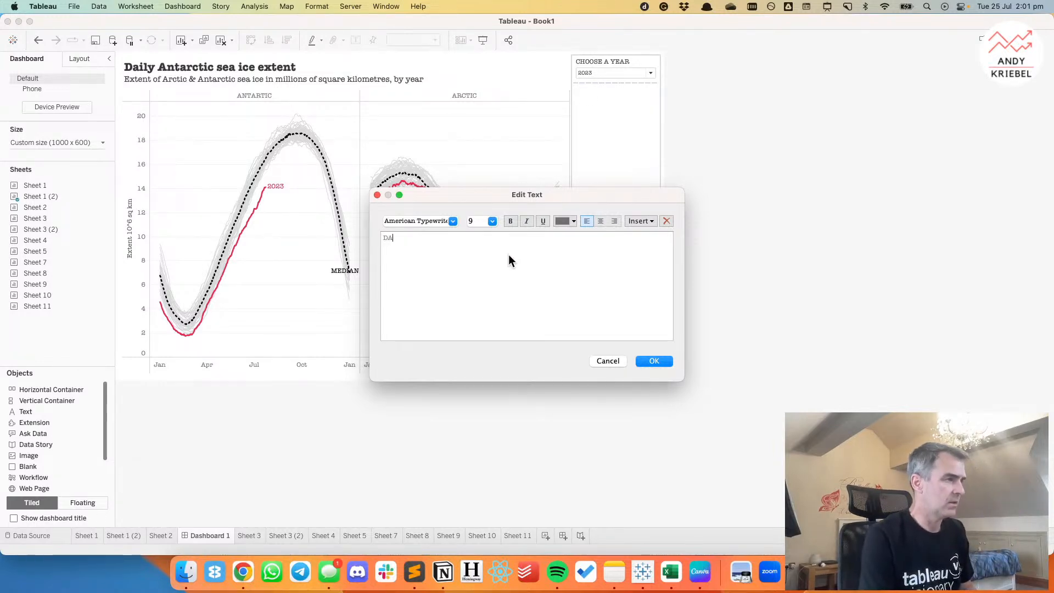
text(TASOURCE:)
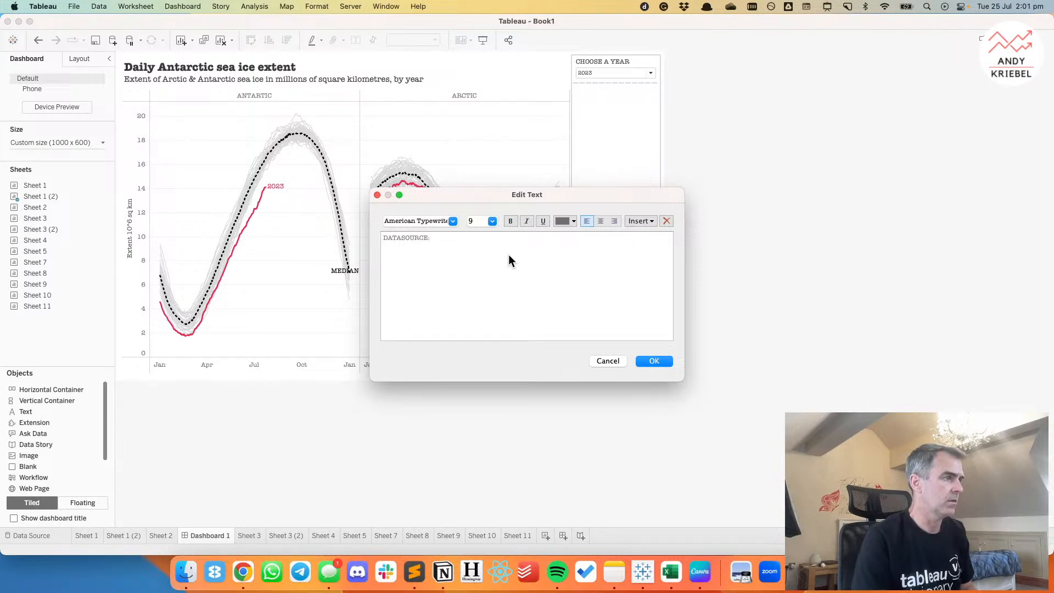
Switch to Chrome and go back to the Makeover Monday data sets page to look up the data source name.
key(super+Tab)
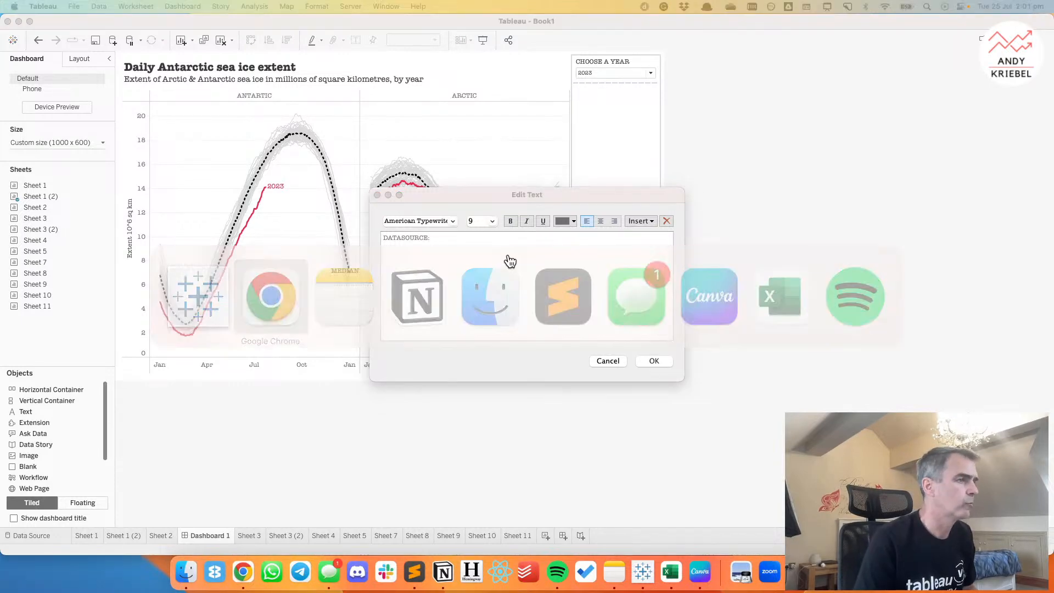
click(243, 572)
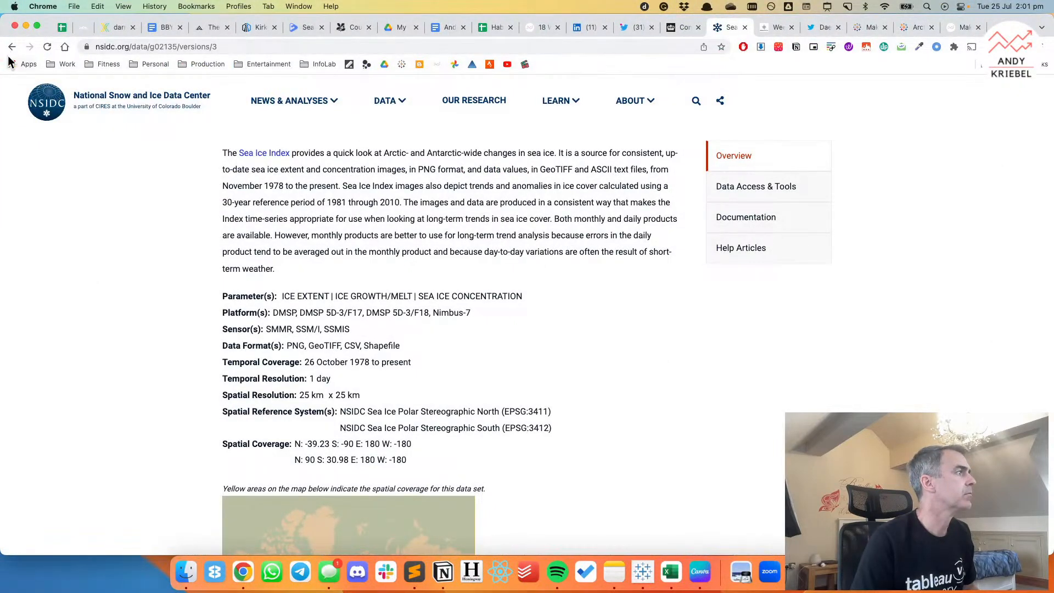
click(12, 48)
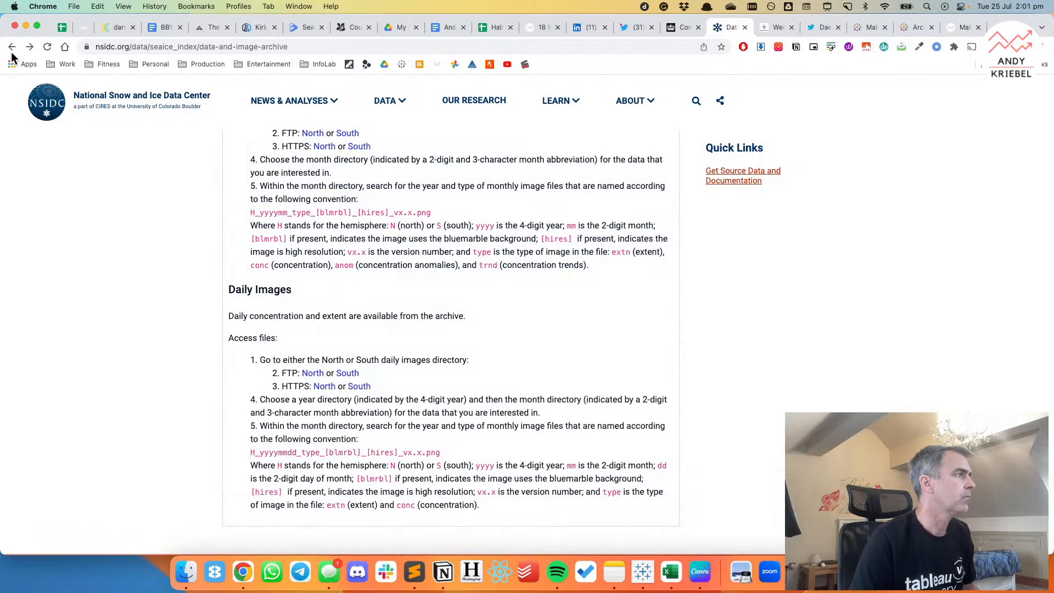
click(12, 48)
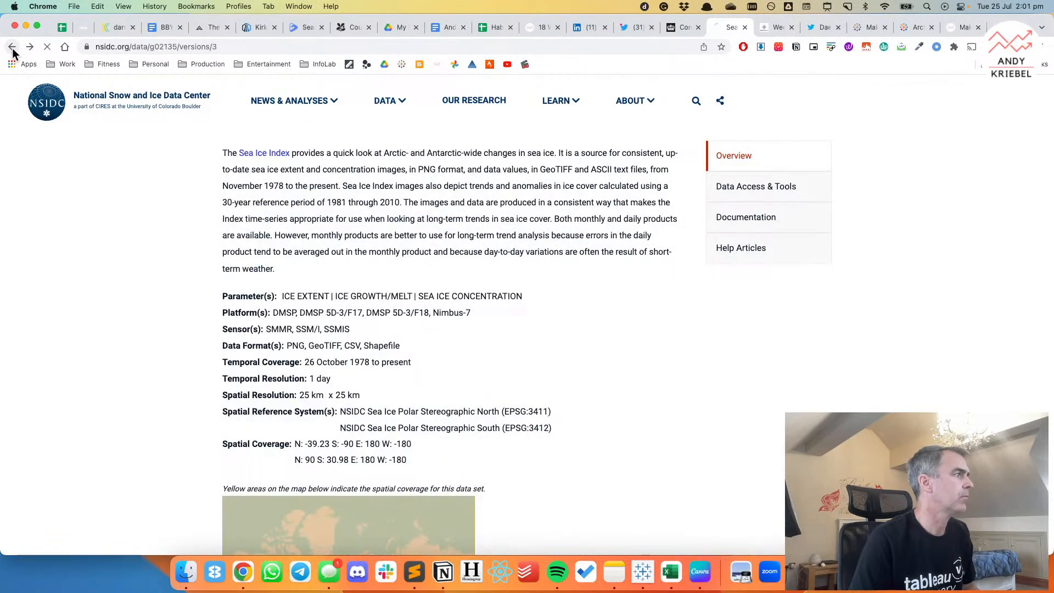
click(12, 48)
click(12, 48)
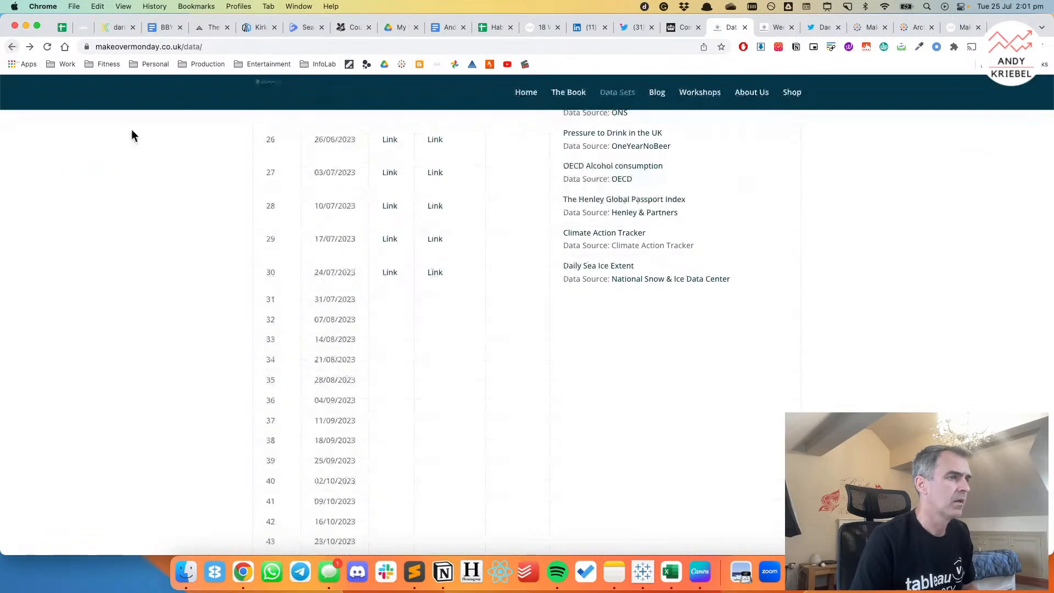
Switch back to Tableau and complete the credit text with "NATIONAL SNOW & ICE DATA CENTER" plus a "CREATED BY:" line with the author's name.
key(super+Tab)
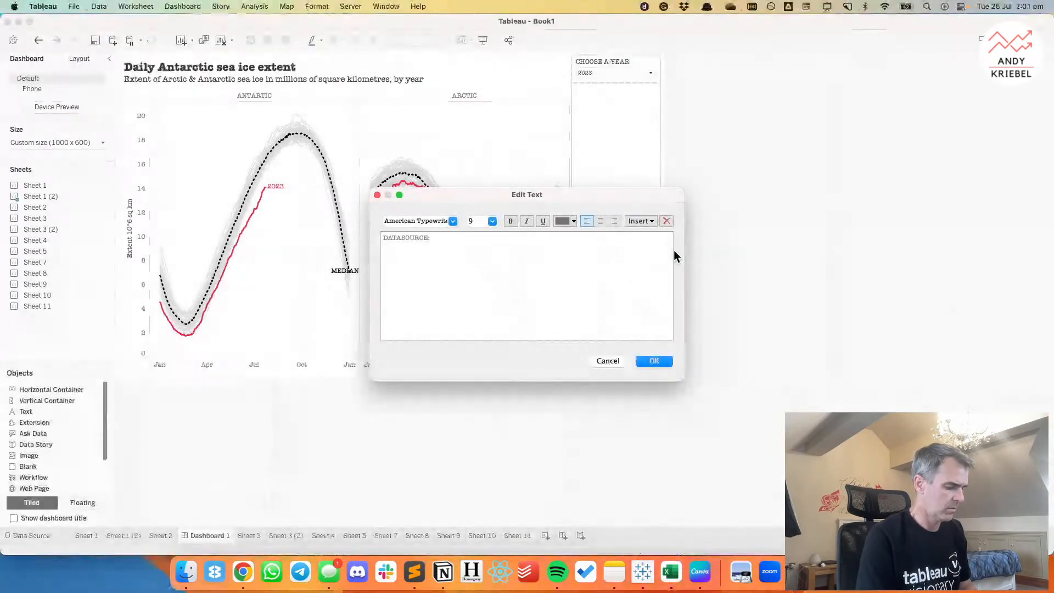
text(NATIONAL SNOW & ICE DATA CENTER )
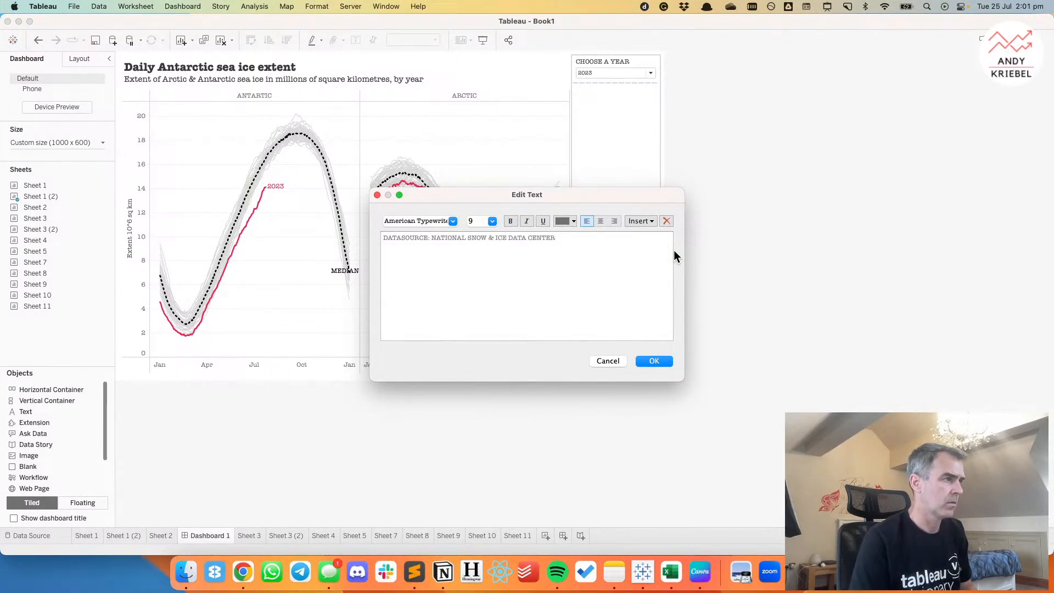
text(CREATED BY: ANDY KRIEBEL)
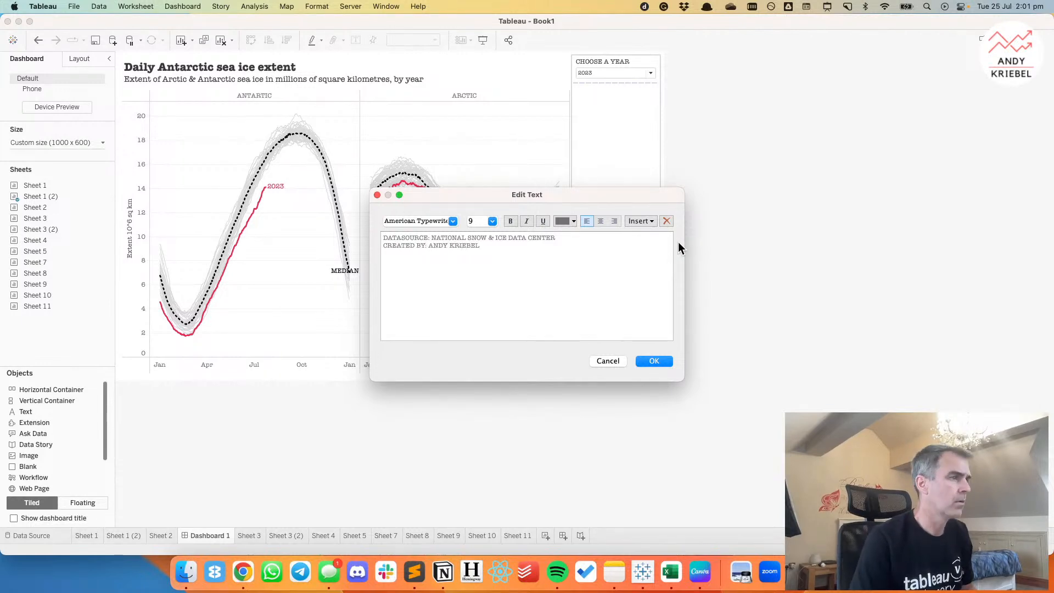
Format the whole credit text in light grey at font size 8 and apply it to the dashboard.
key(super+a)
click(561, 219)
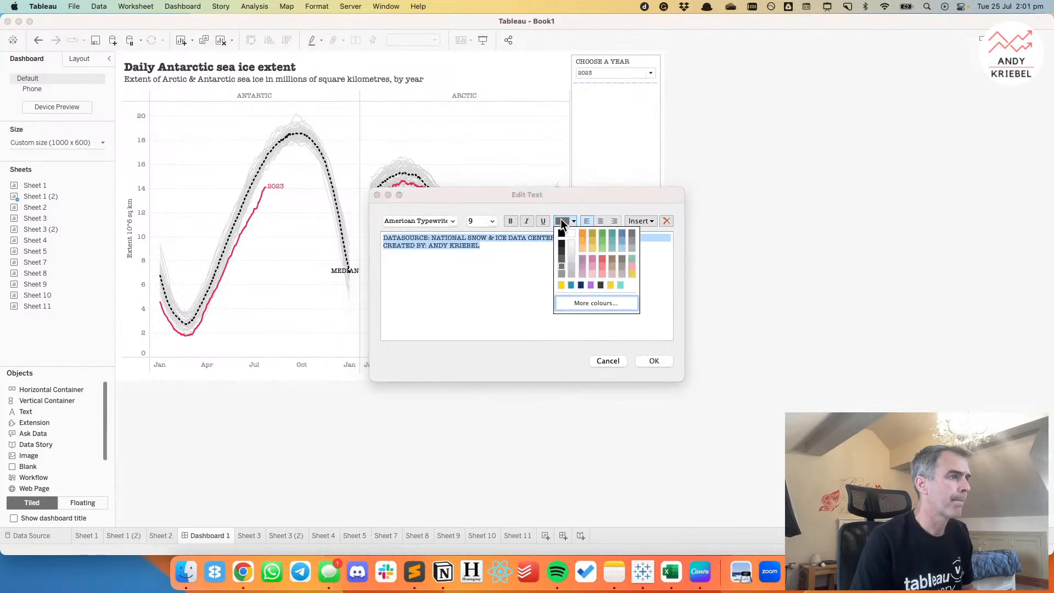
click(571, 274)
click(488, 221)
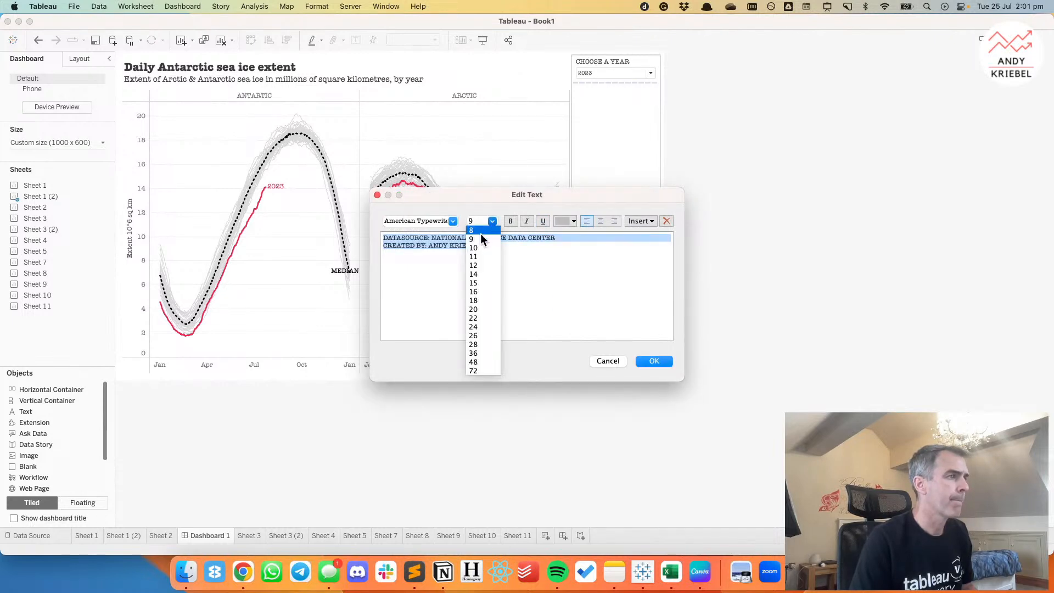
click(483, 239)
click(492, 221)
click(486, 227)
click(639, 361)
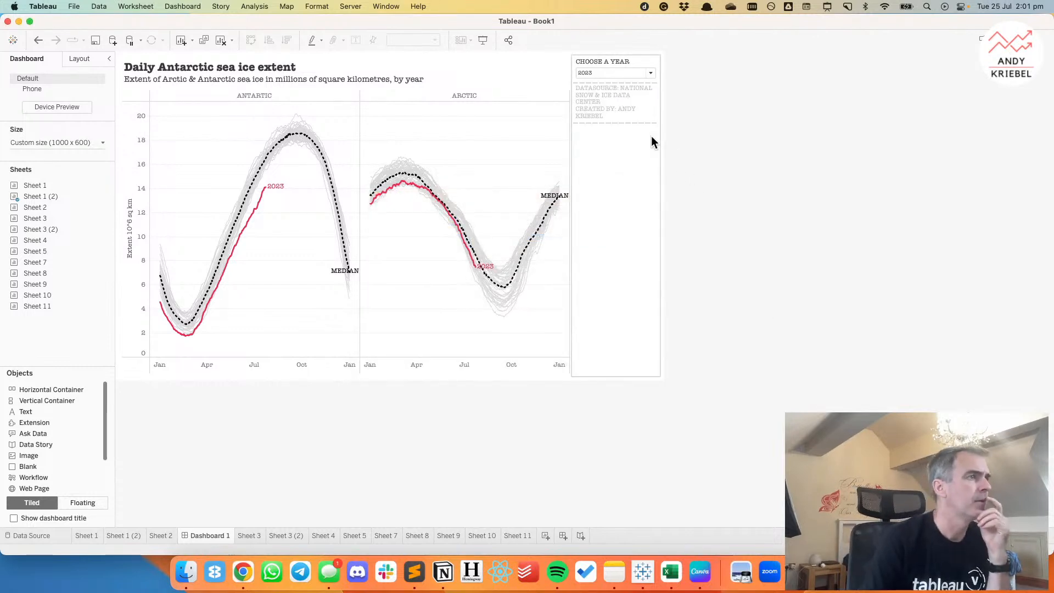
Insert an empty line between the two credit lines and add a Blank object between the year control and the credit text.
double_click(625, 106)
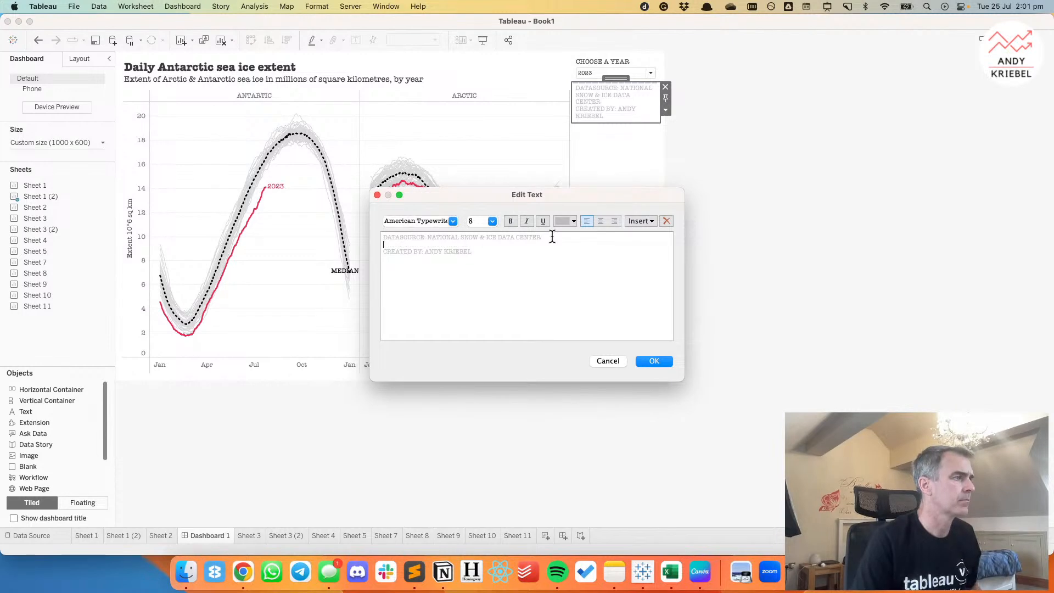
click(655, 361)
click(773, 306)
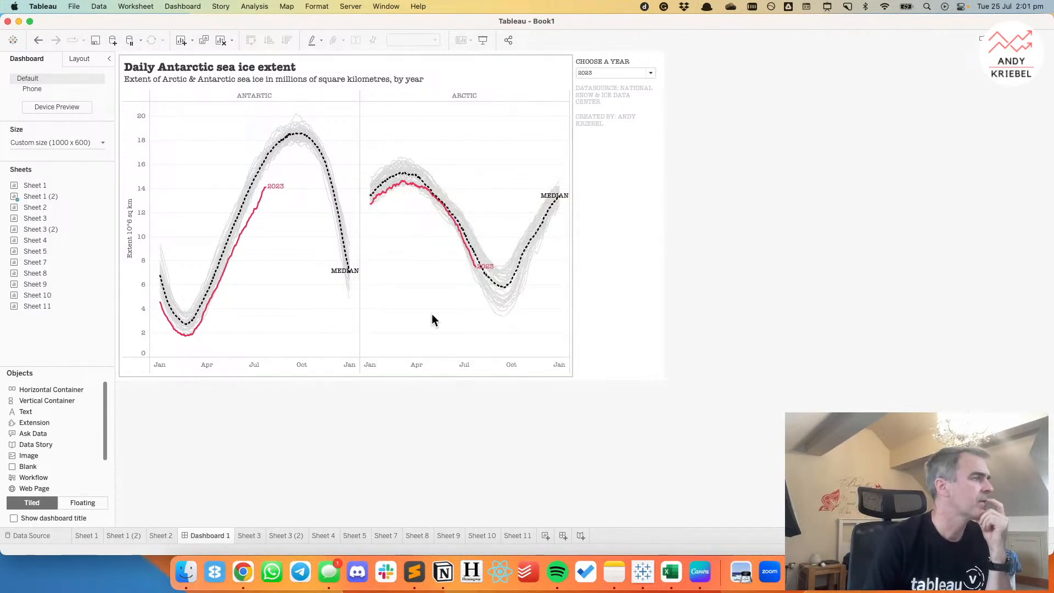
drag(30, 455, 626, 103)
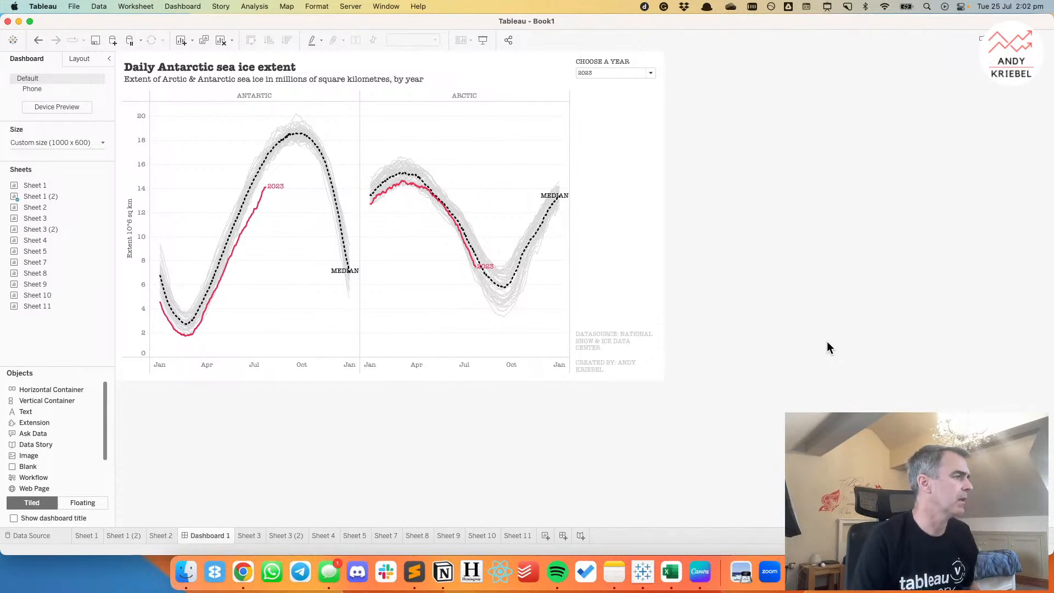
Check the wording on the data sets page in Chrome, return to Tableau and change "DATASOURCE" to "DATA SOURCE" in the credit text.
key(super+Tab)
click(247, 572)
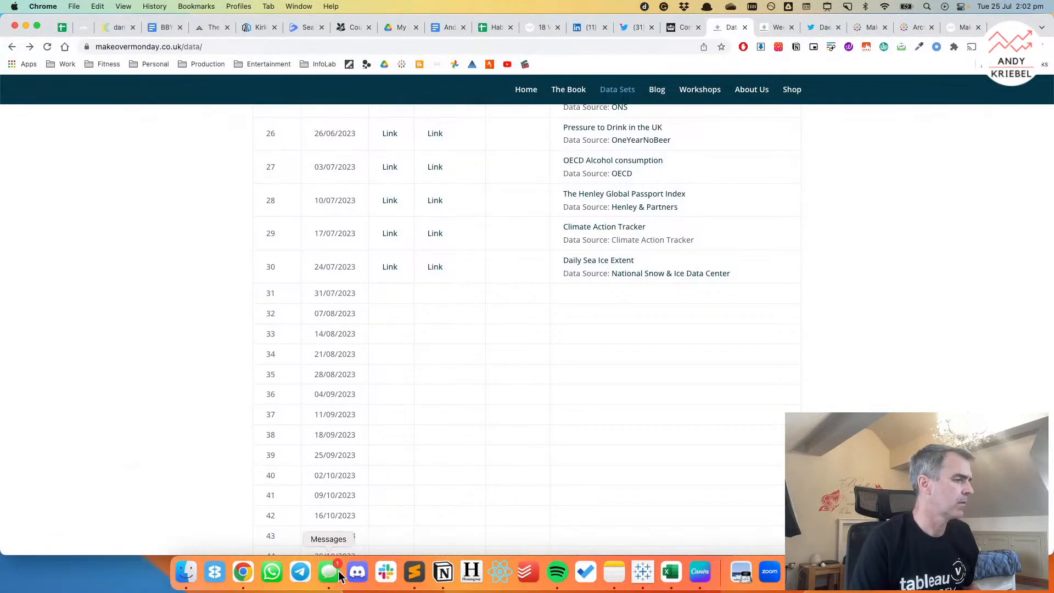
click(643, 571)
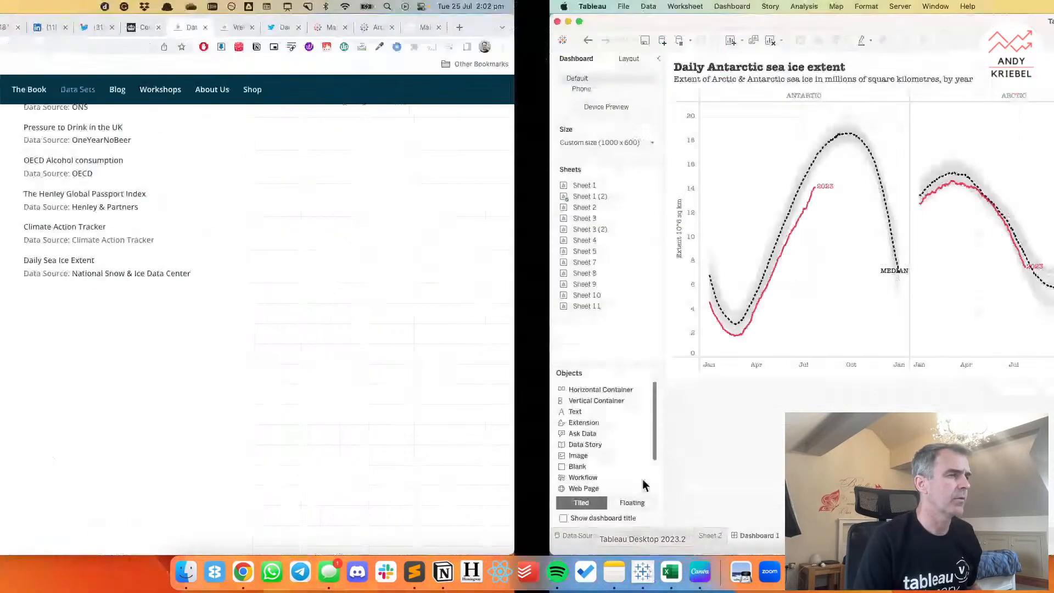
double_click(618, 334)
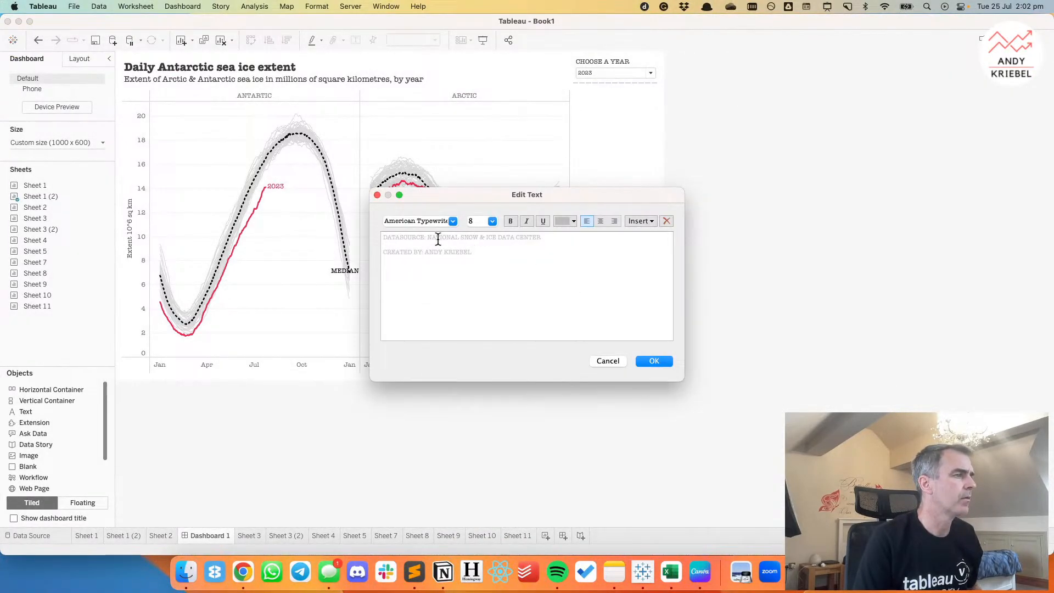
click(654, 361)
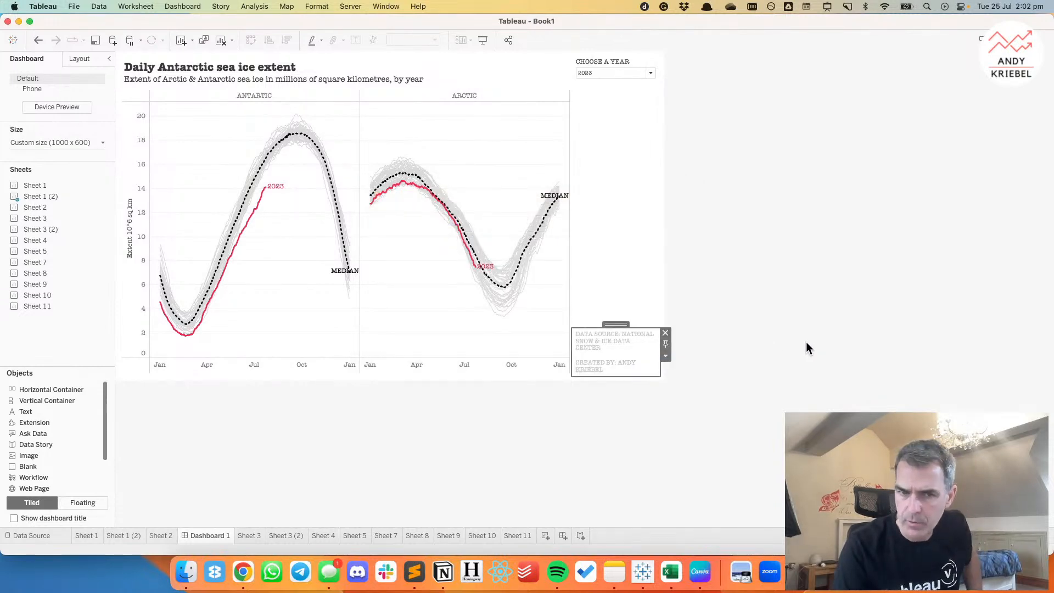
click(806, 343)
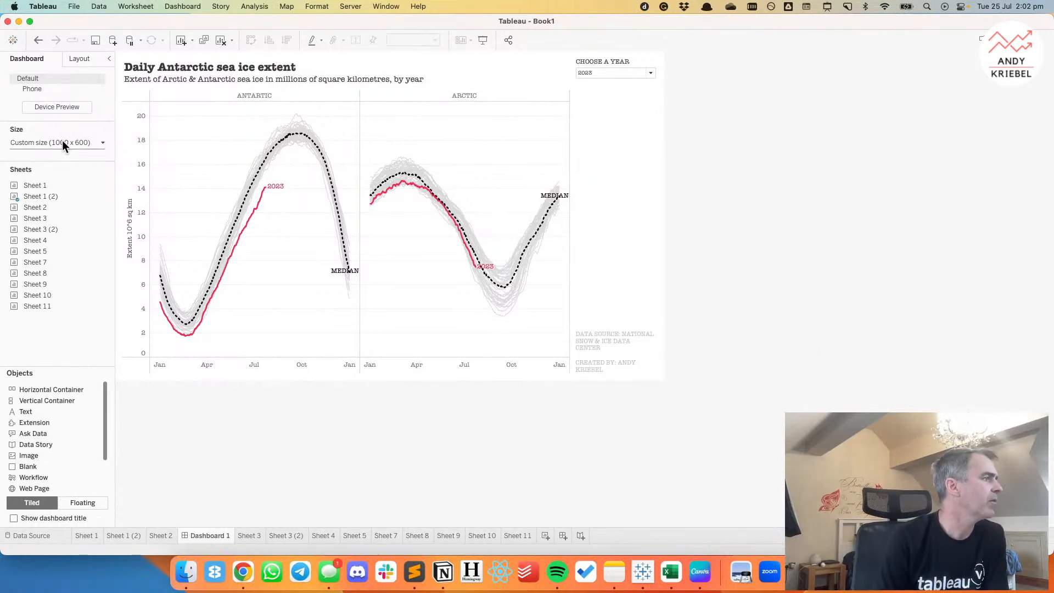
Delete the dashboard's Phone layout and set the fixed dashboard size to 1200 x 700 px.
click(96, 89)
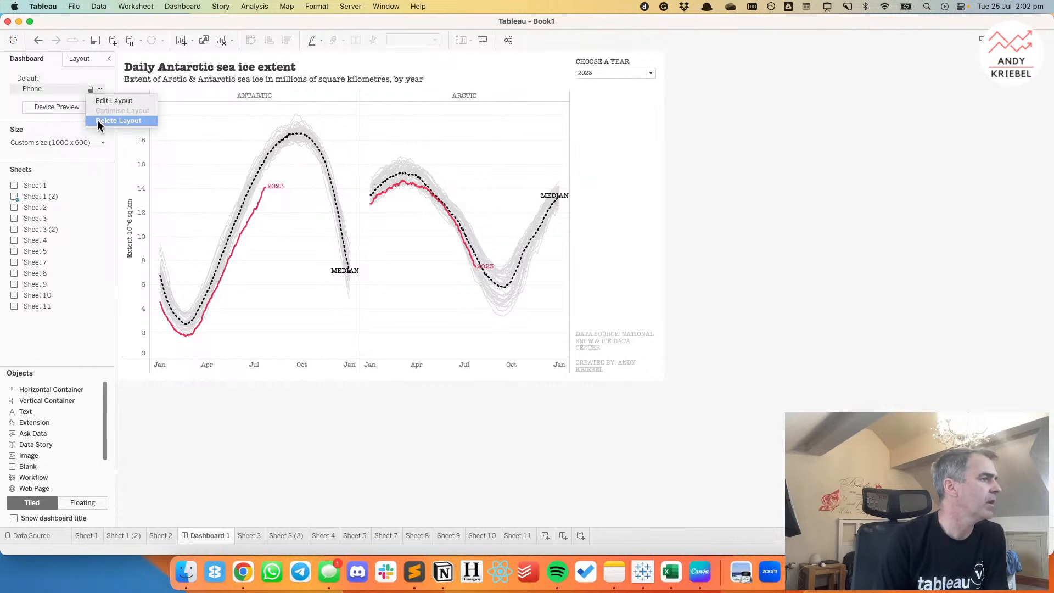
click(97, 119)
click(64, 114)
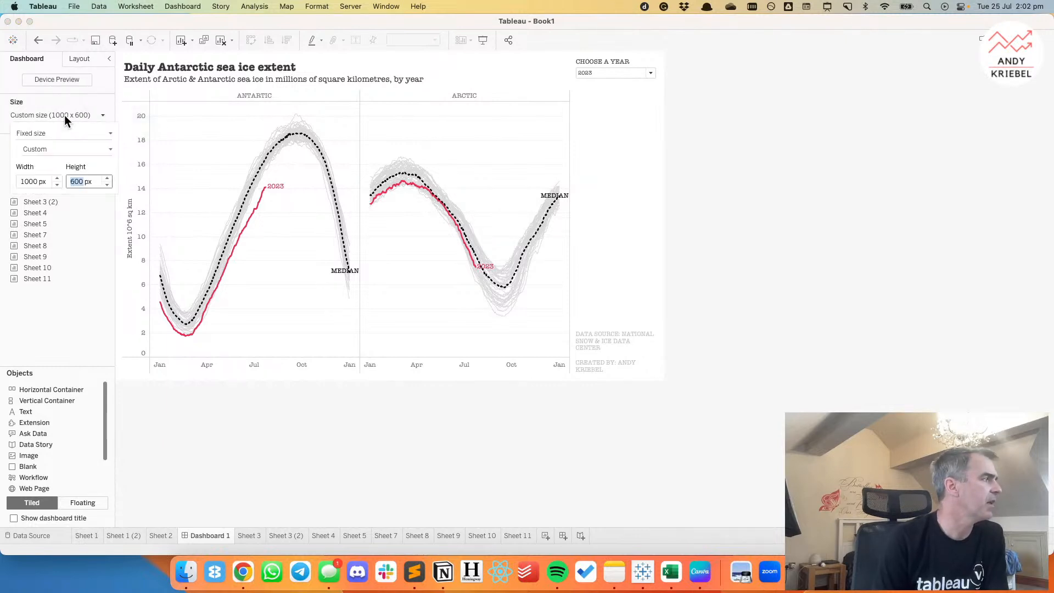
click(107, 179)
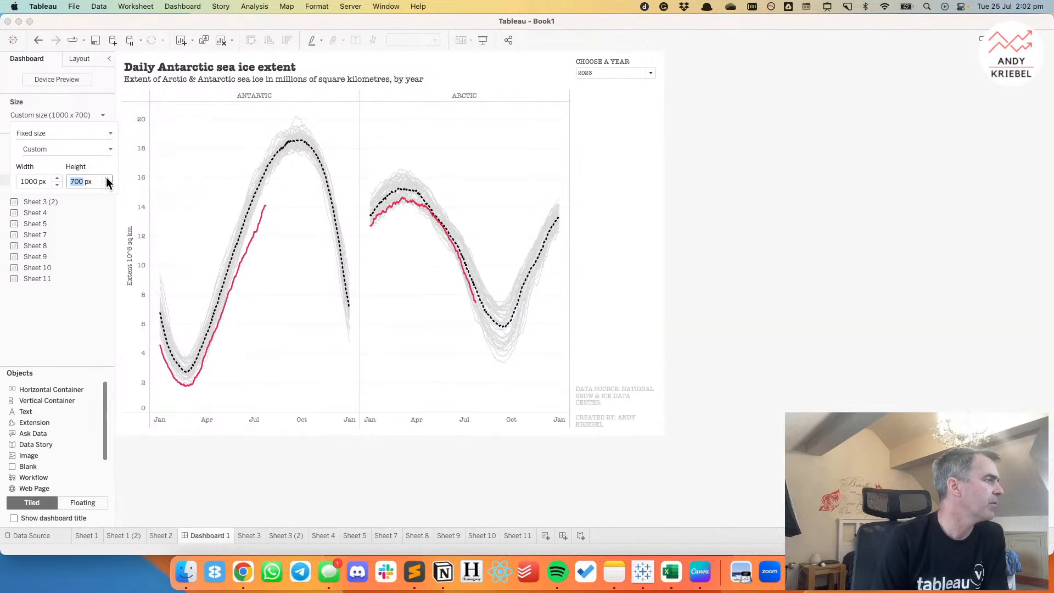
click(58, 184)
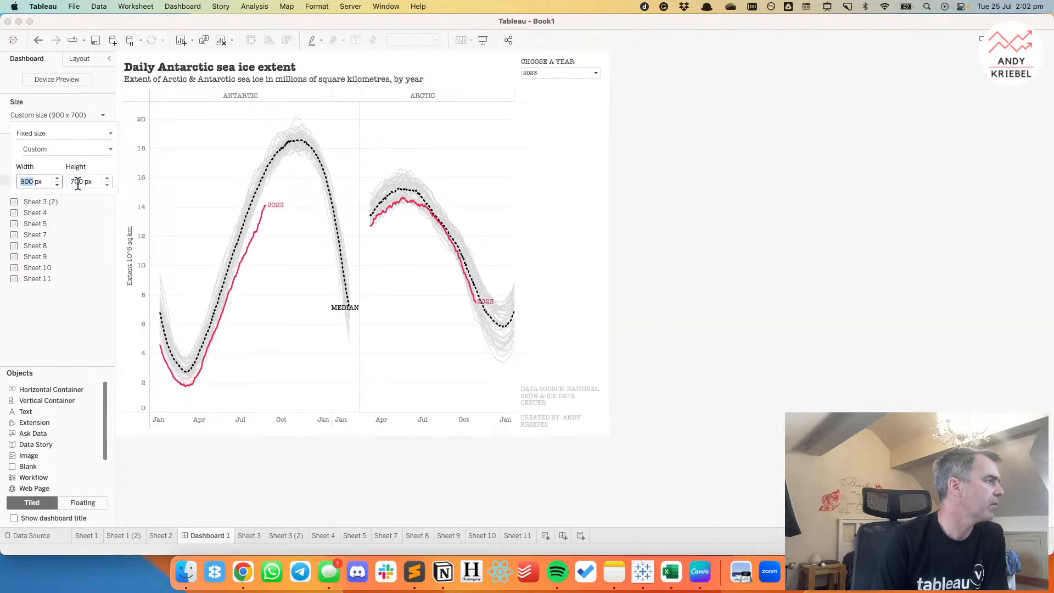
click(108, 178)
click(58, 178)
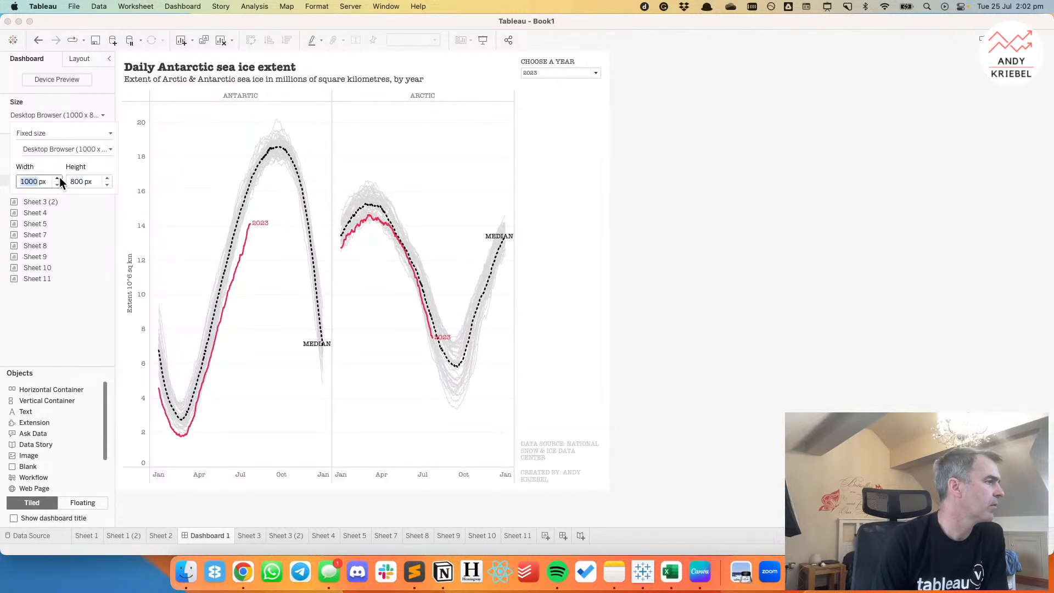
click(57, 178)
click(58, 178)
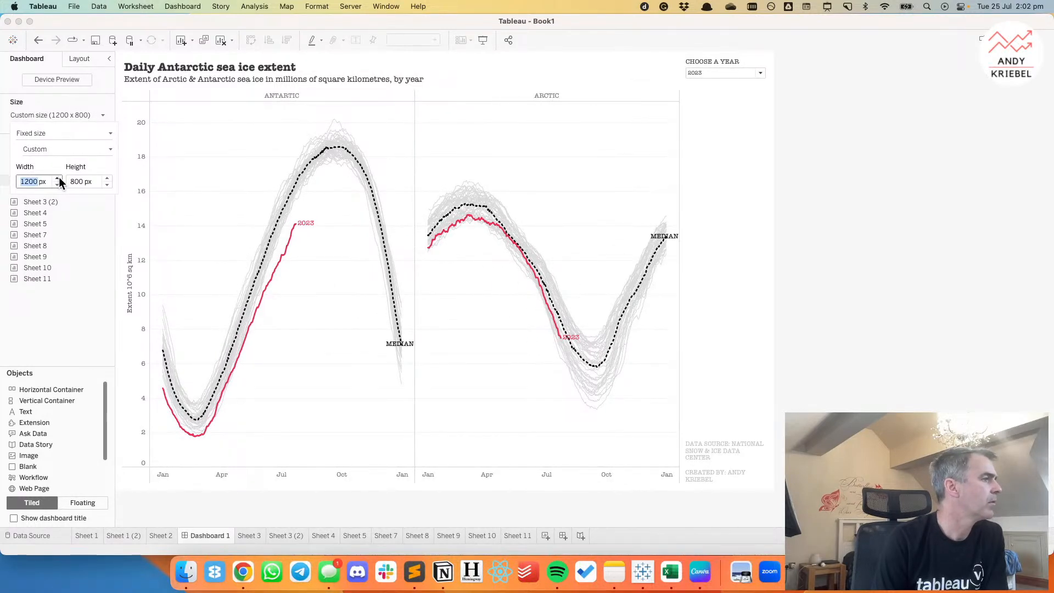
click(58, 183)
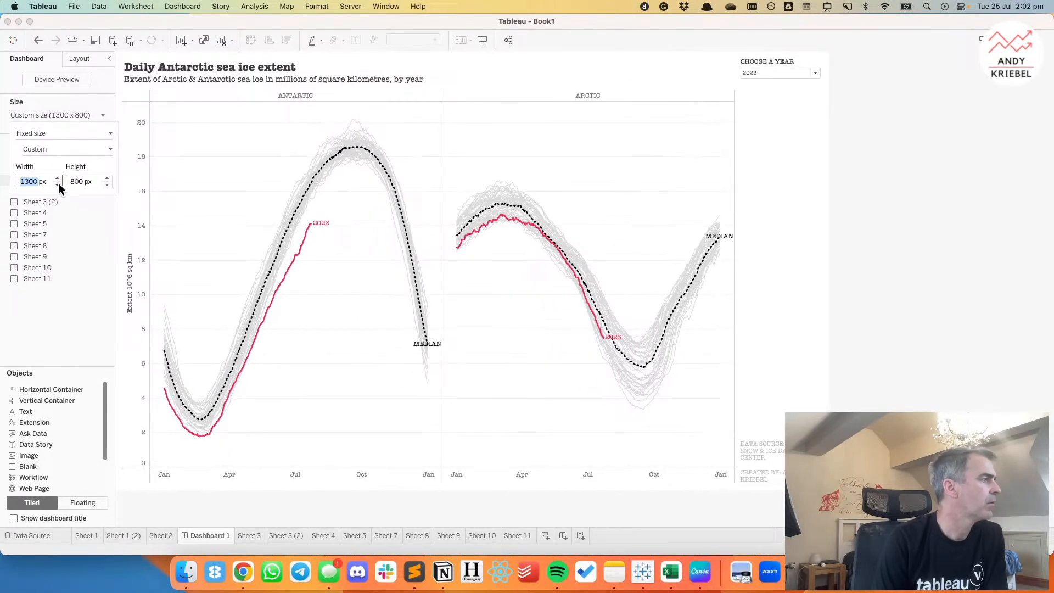
click(106, 185)
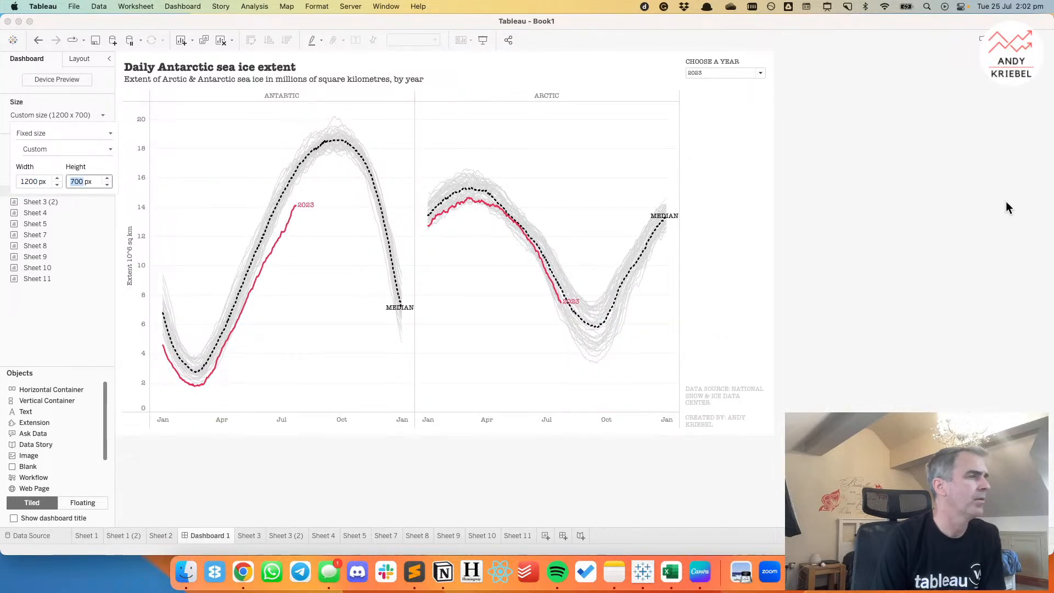
Format the line chart's borders, setting the row divider for the pane and header to None.
click(544, 150)
right_click(567, 192)
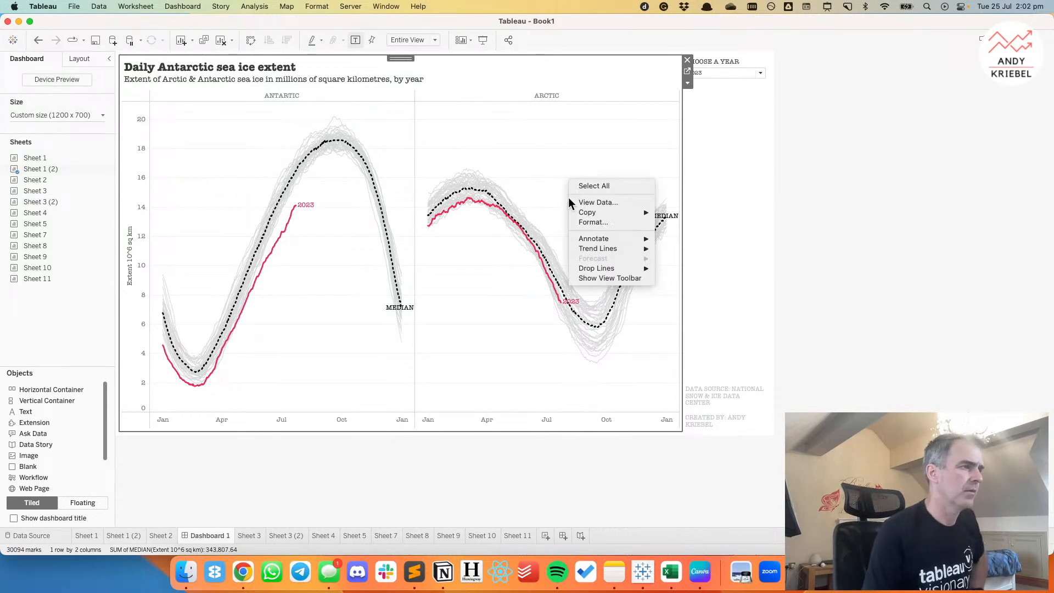
click(588, 223)
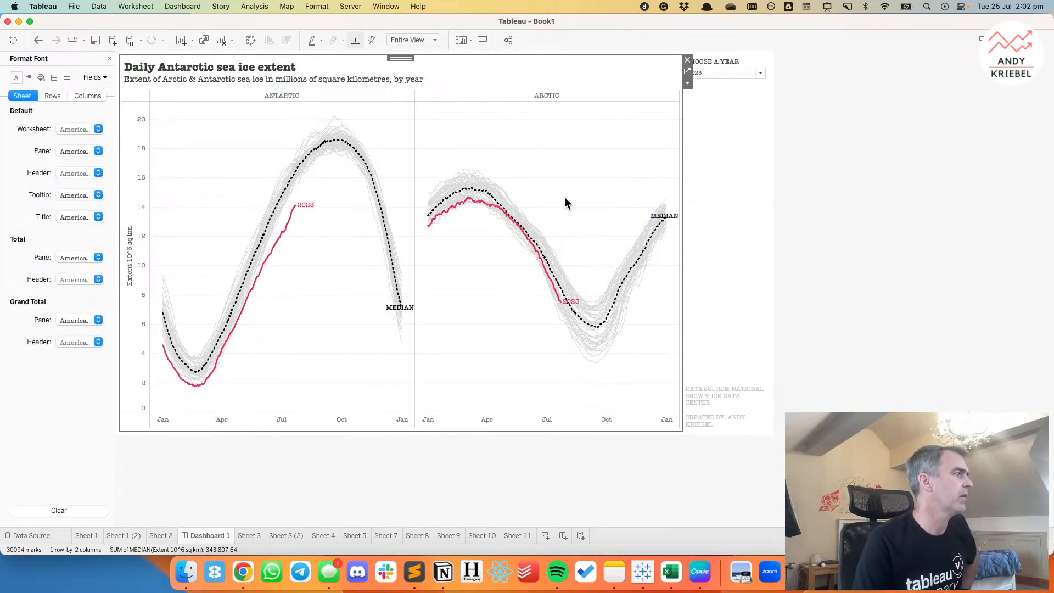
click(53, 78)
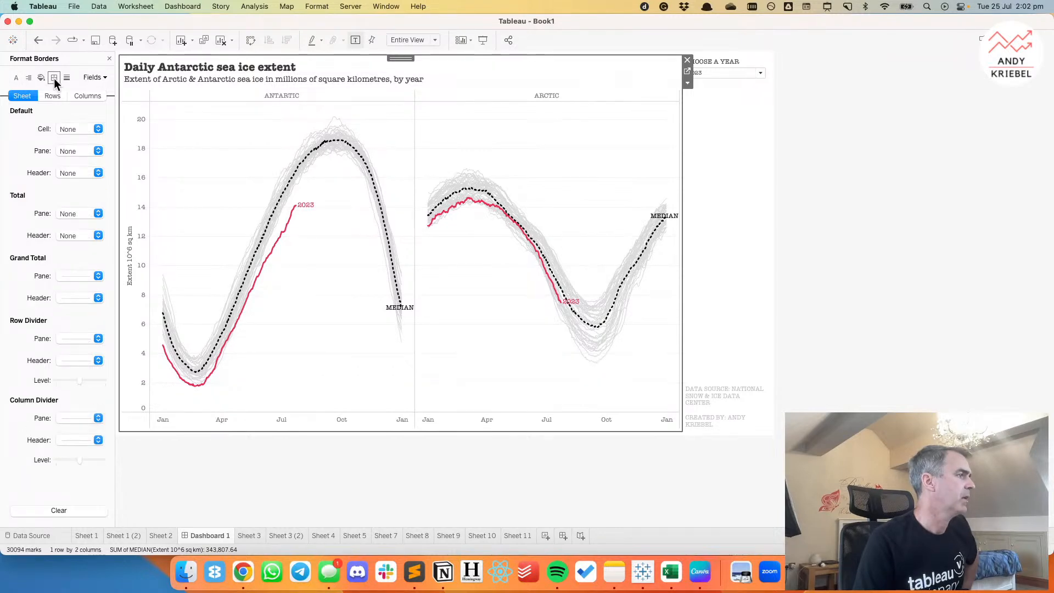
click(71, 340)
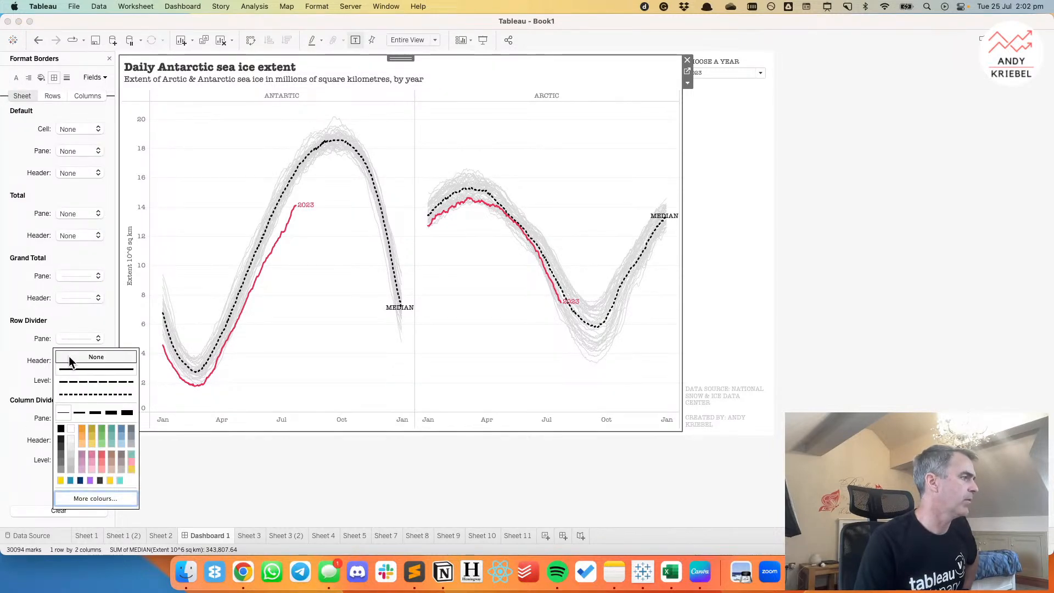
click(29, 338)
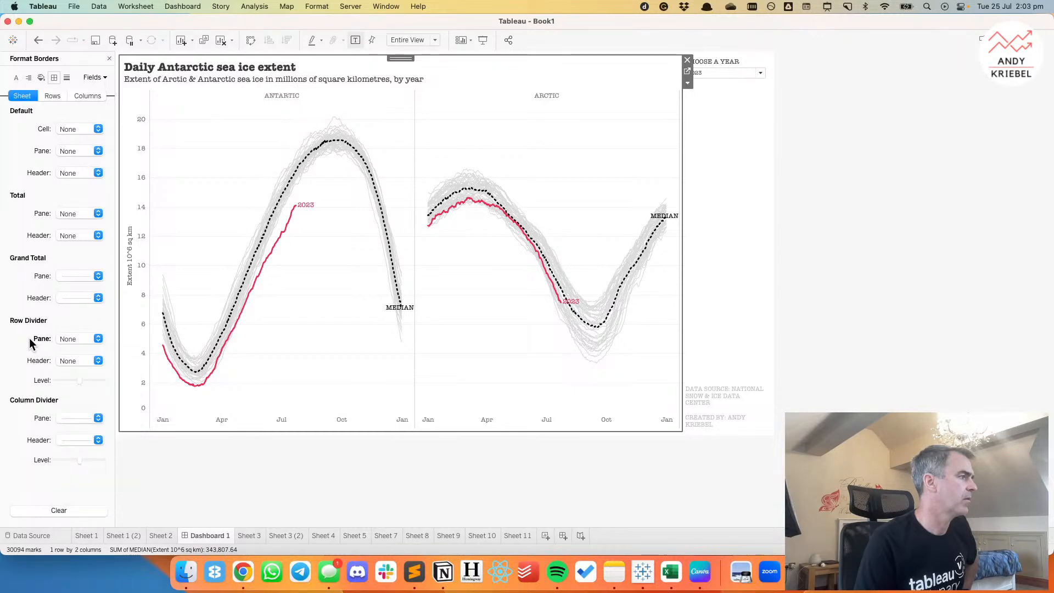
Try setting the chart's column divider to None, and undo the change.
click(72, 419)
click(85, 257)
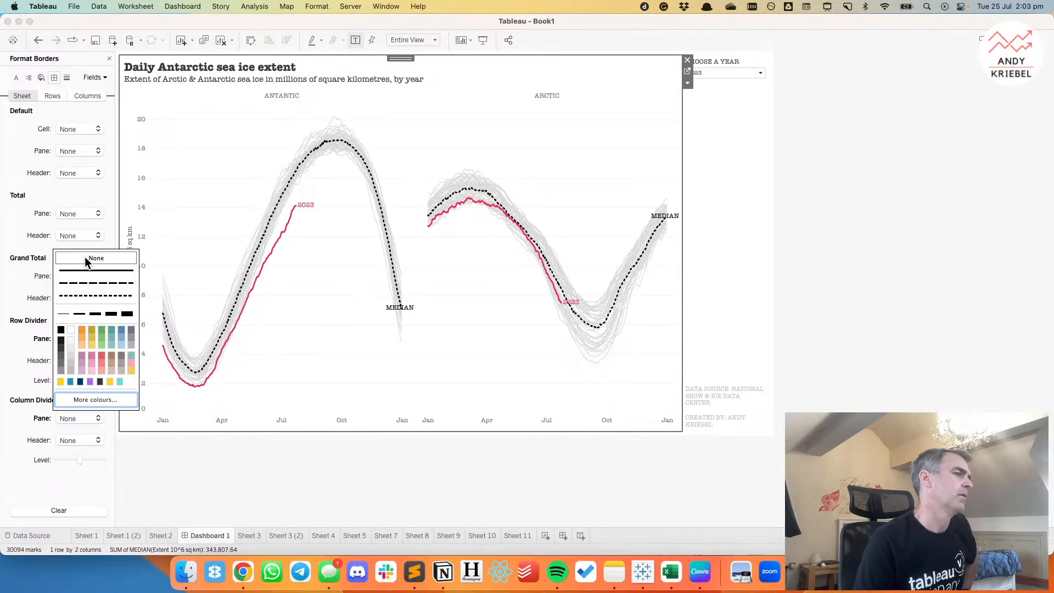
click(36, 41)
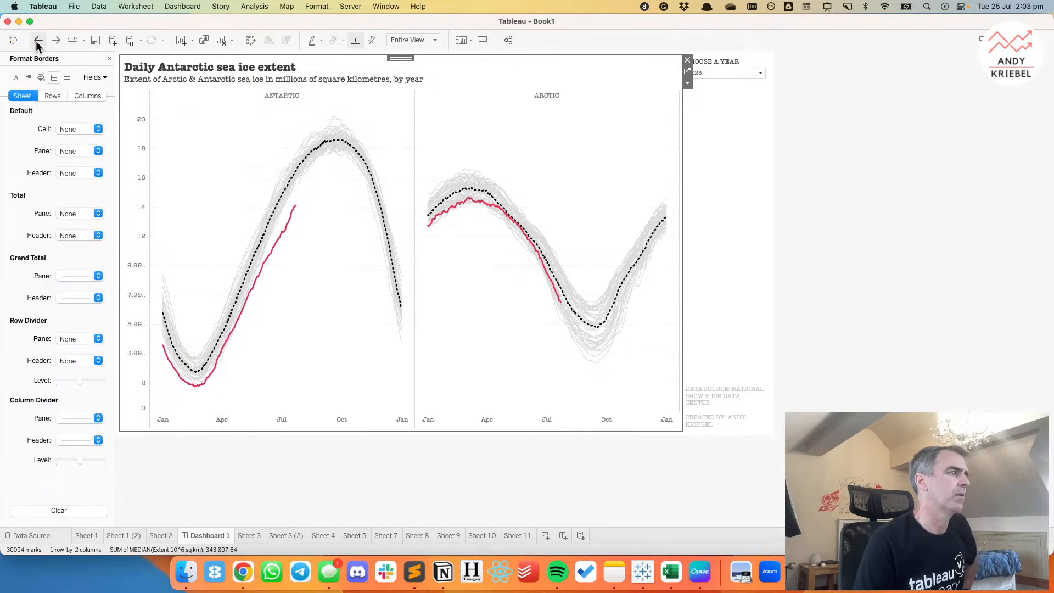
Set the chart's column divider to a very light grey line.
click(66, 419)
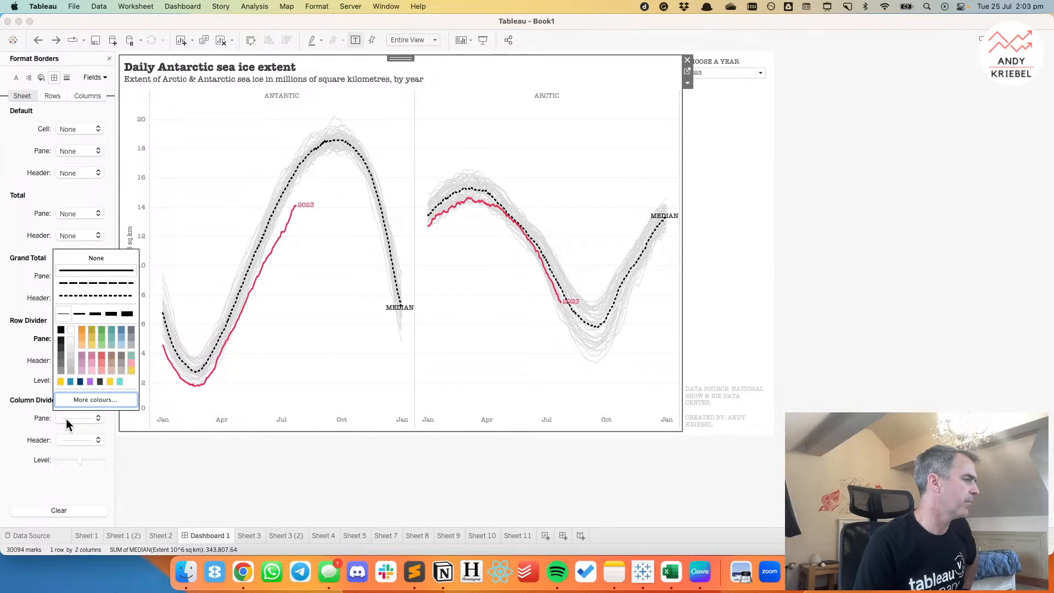
click(70, 339)
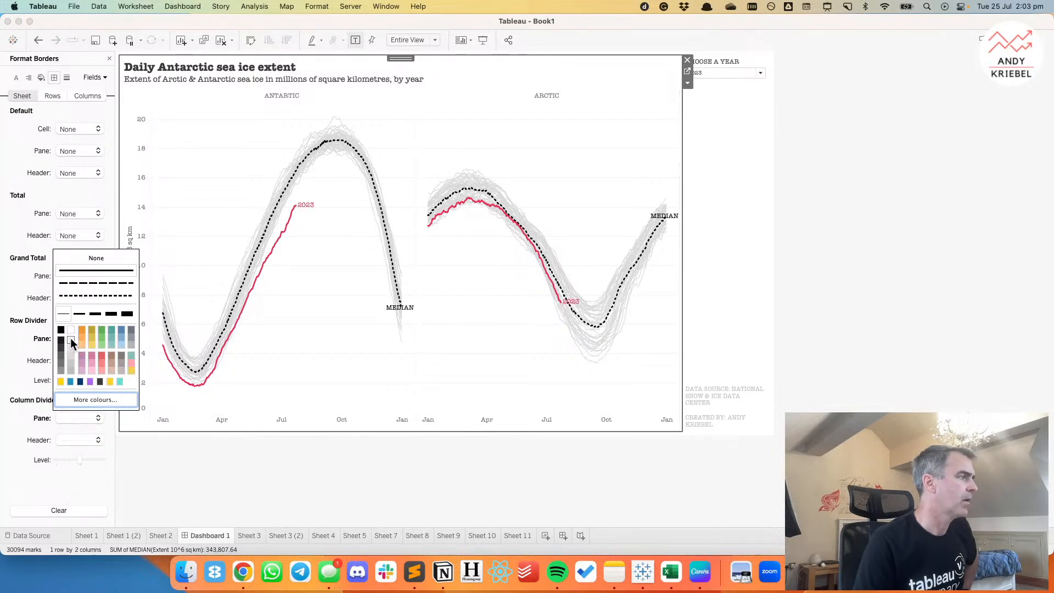
click(197, 171)
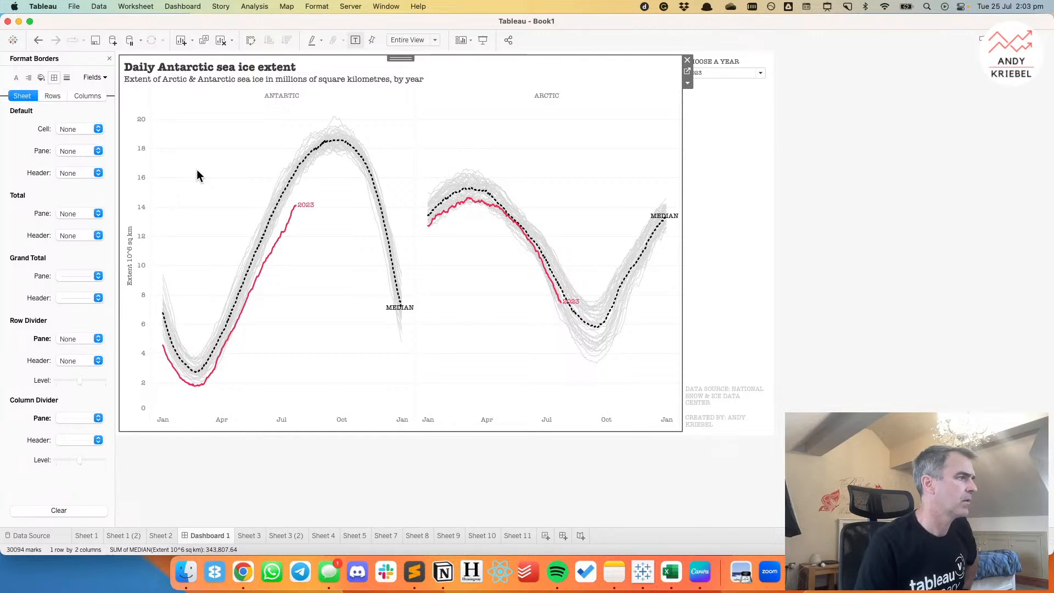
Format the hemisphere header with a dark font at size 11, and slightly increase the header row's height.
right_click(285, 95)
click(310, 138)
click(68, 129)
click(61, 197)
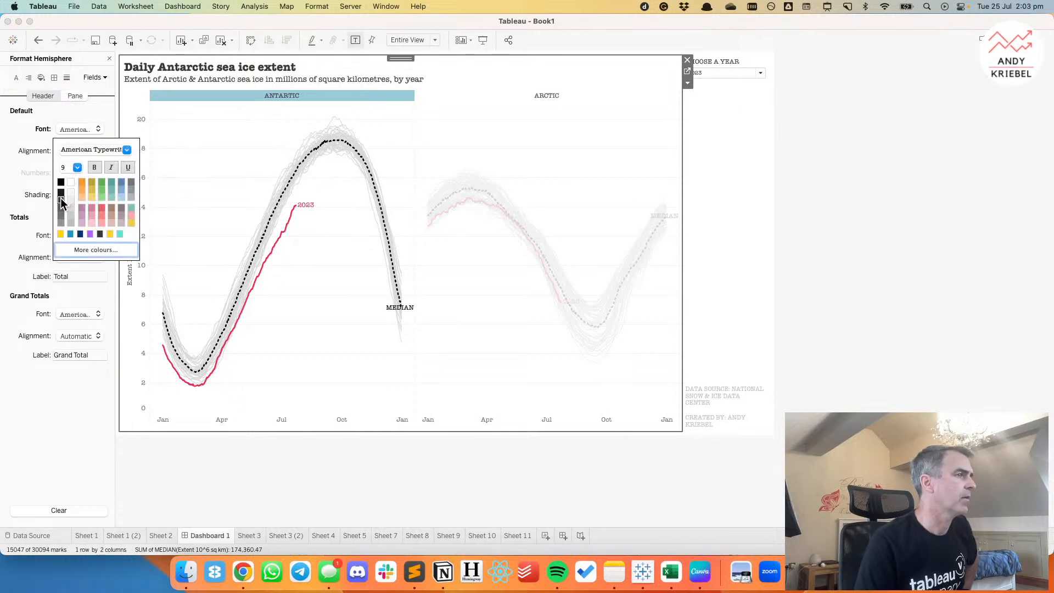
click(73, 167)
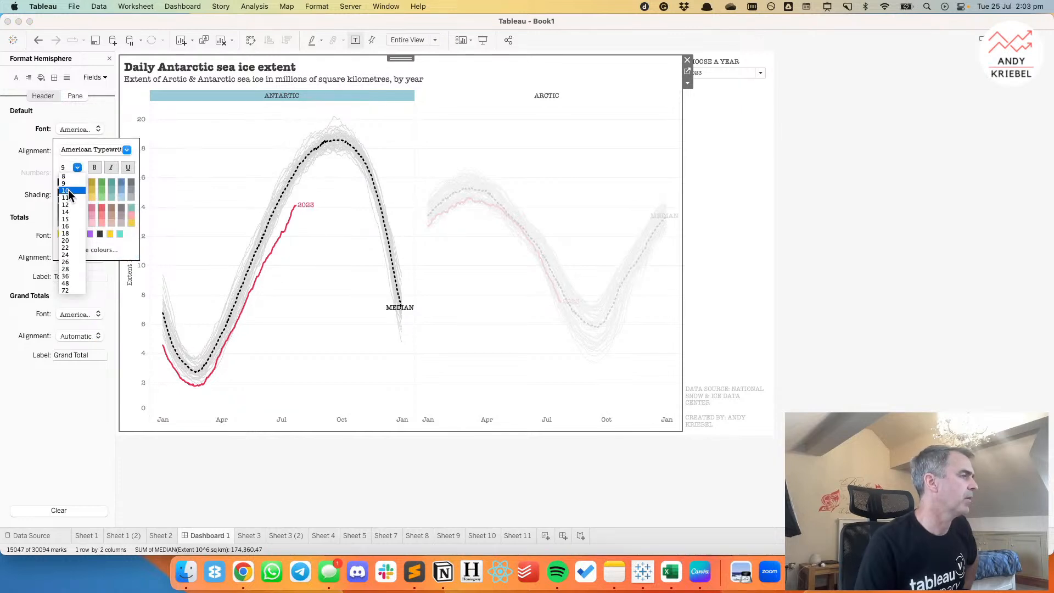
click(68, 190)
click(76, 168)
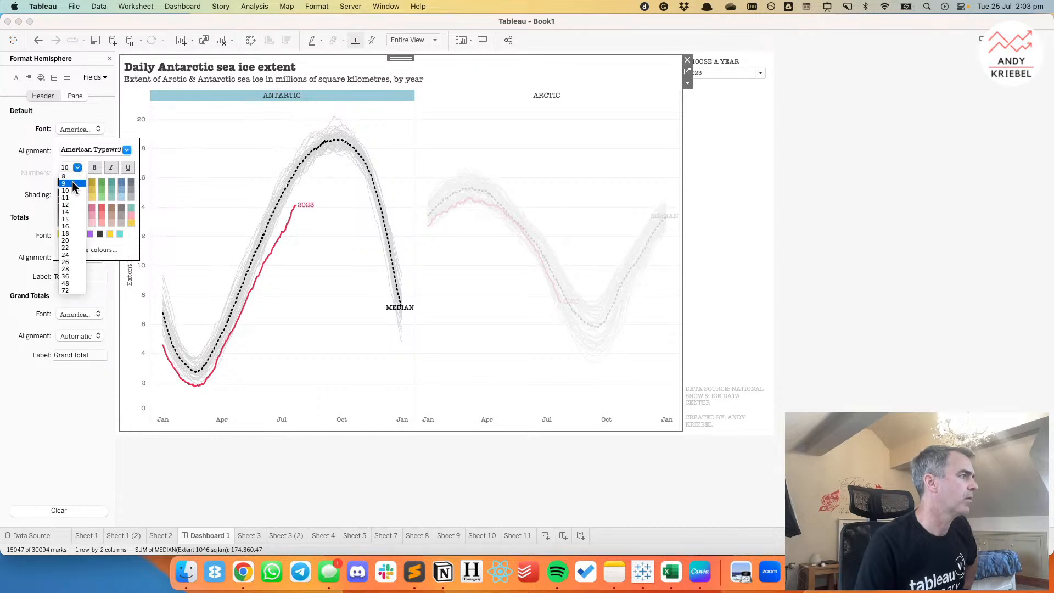
click(71, 198)
click(232, 131)
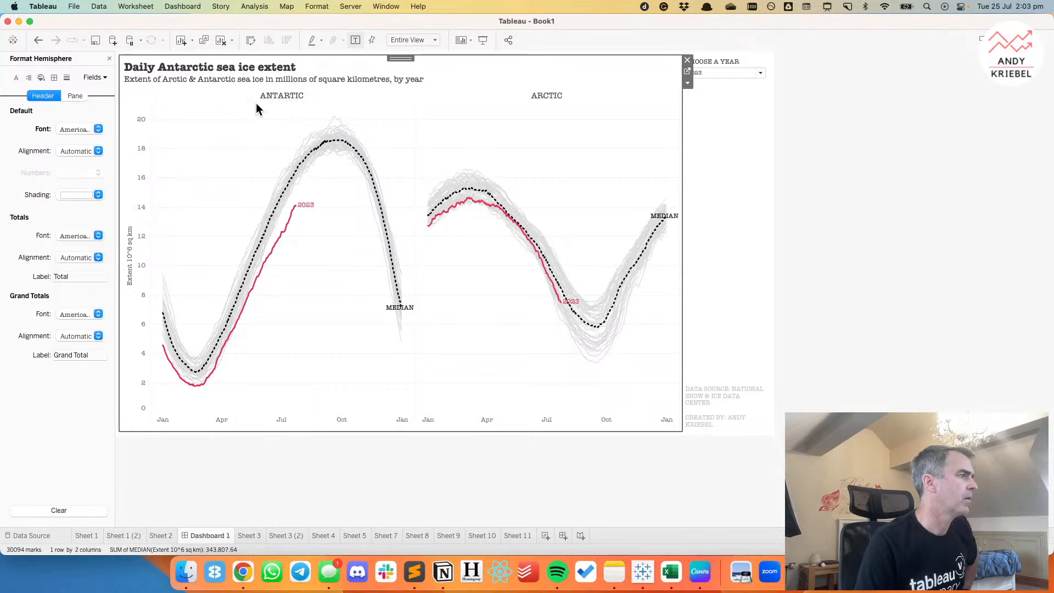
drag(258, 100, 258, 104)
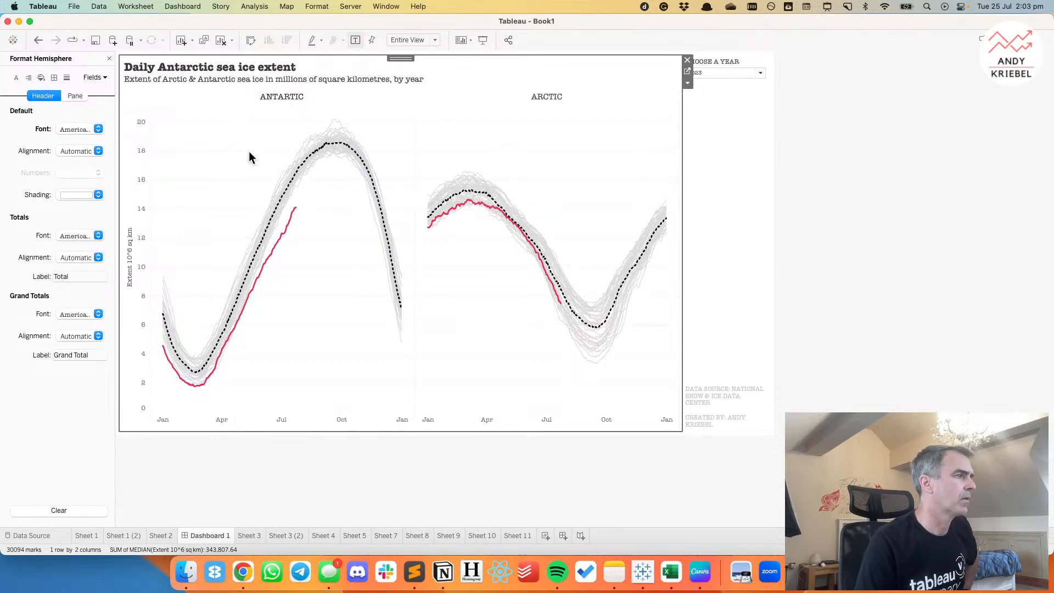
Set the fonts of the vertical extent axis and the month axis to light grey.
right_click(137, 201)
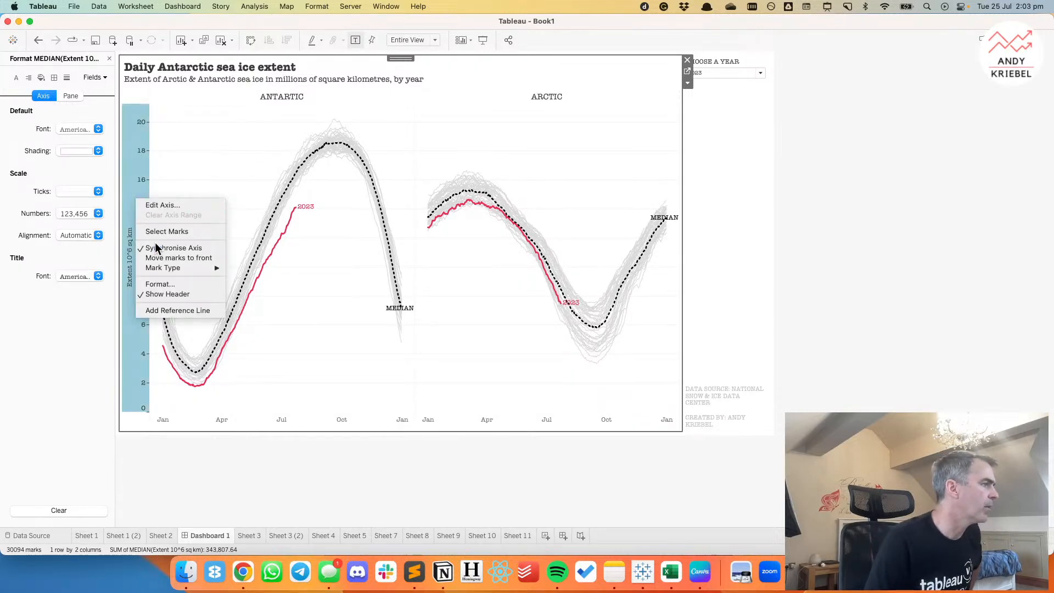
click(158, 285)
click(76, 129)
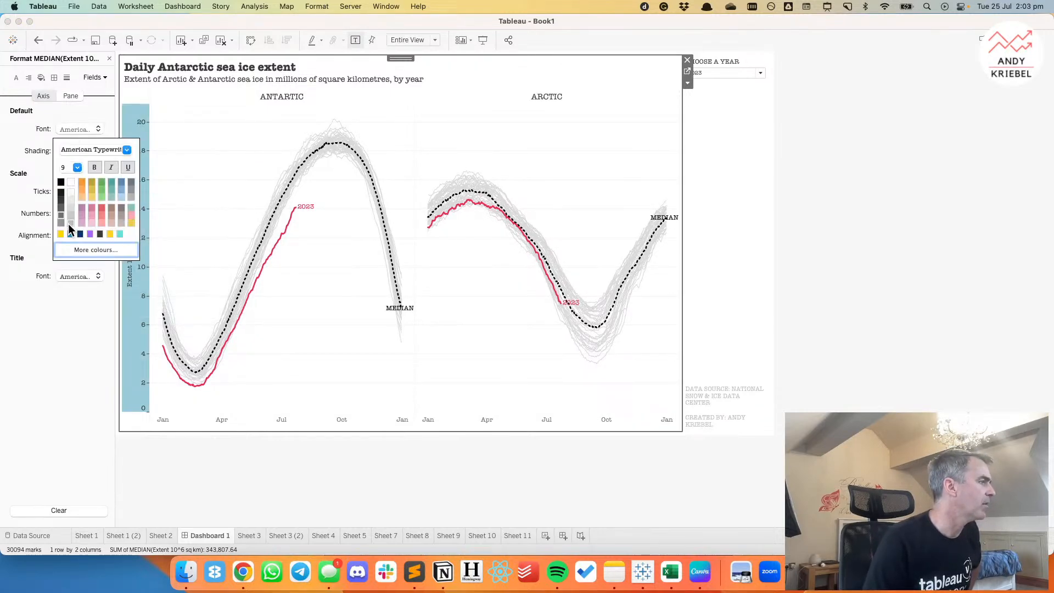
click(71, 223)
click(235, 420)
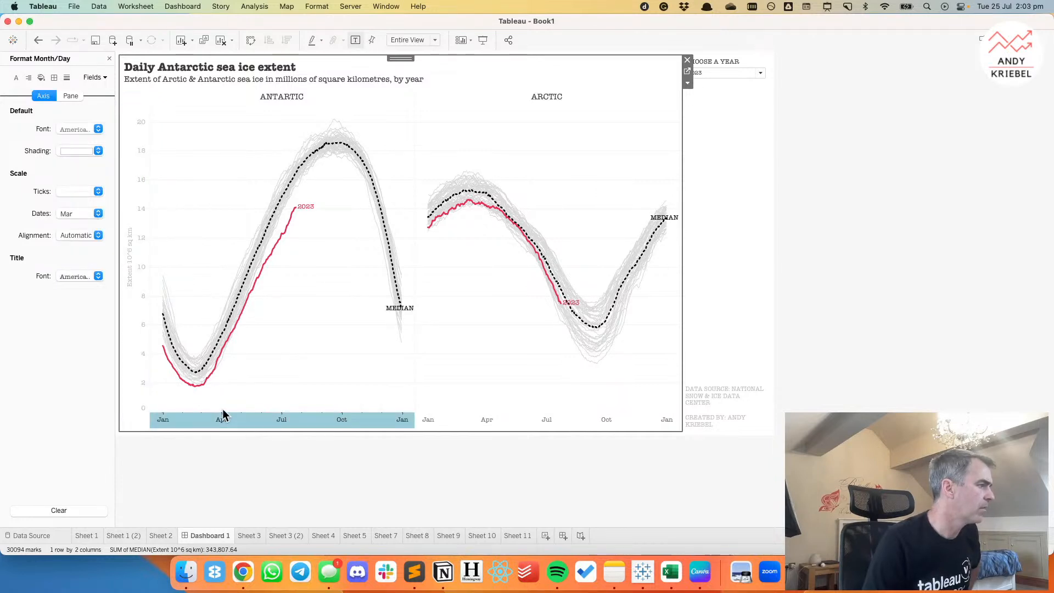
click(74, 130)
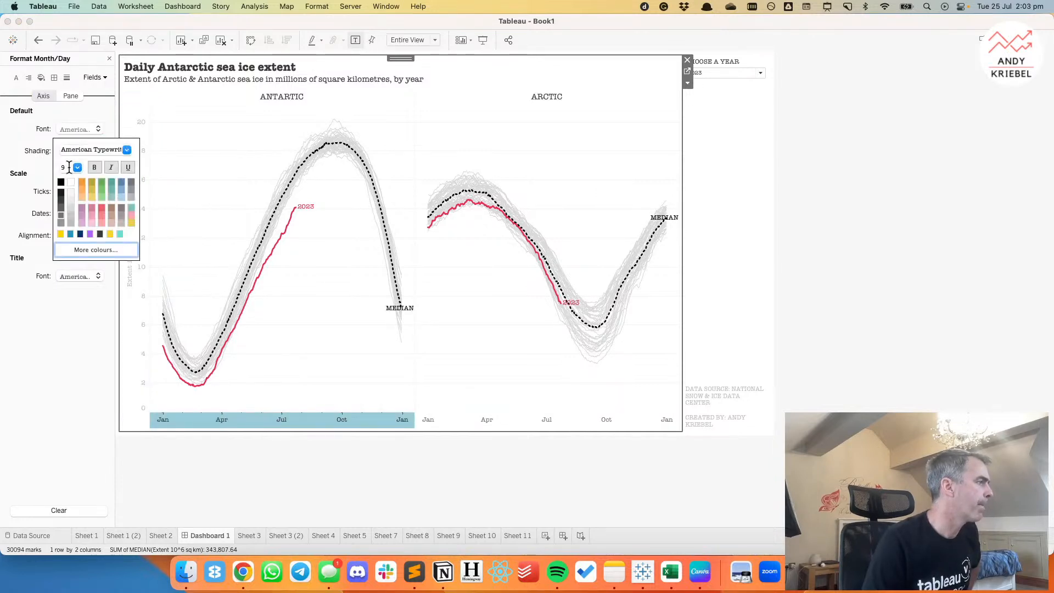
click(70, 221)
click(201, 222)
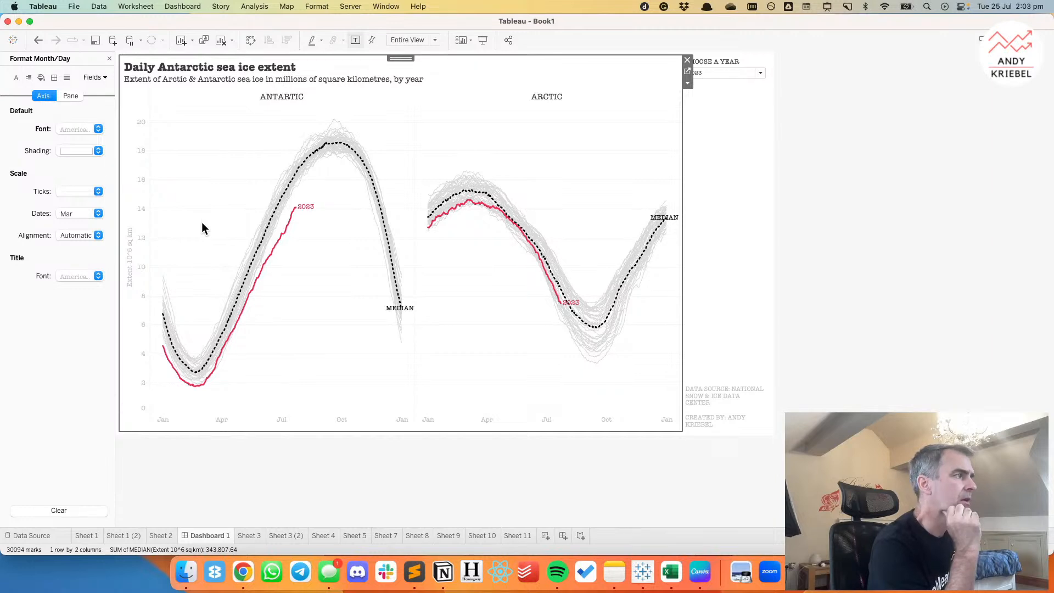
click(831, 167)
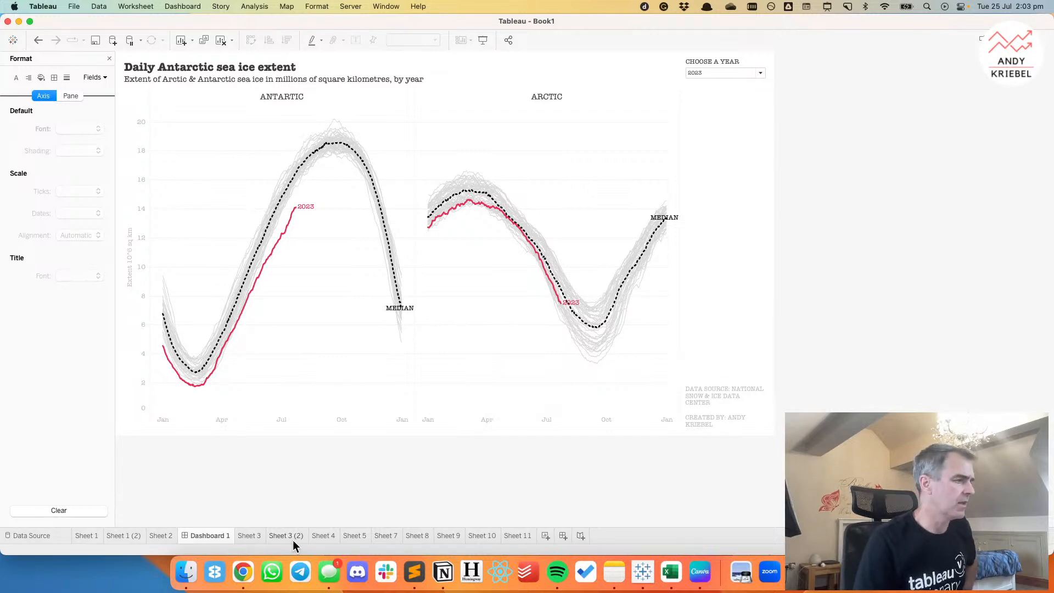
Switch to Chrome, open the source article for the Daily Sea Ice Extent data set, and save its privacy settings without accepting all cookies.
click(243, 572)
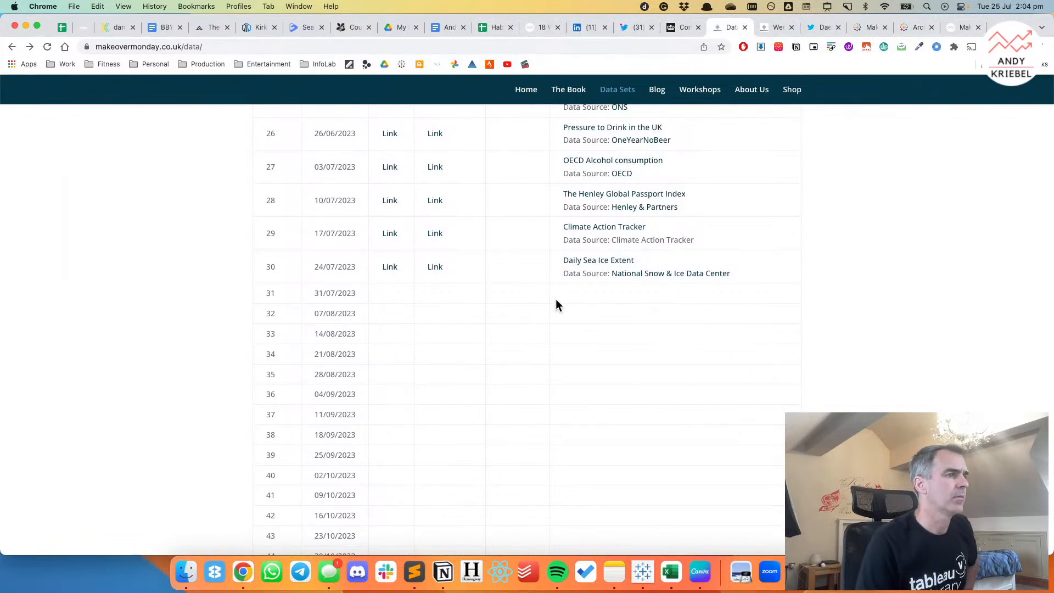
click(580, 262)
scroll(515, 307, down, 10)
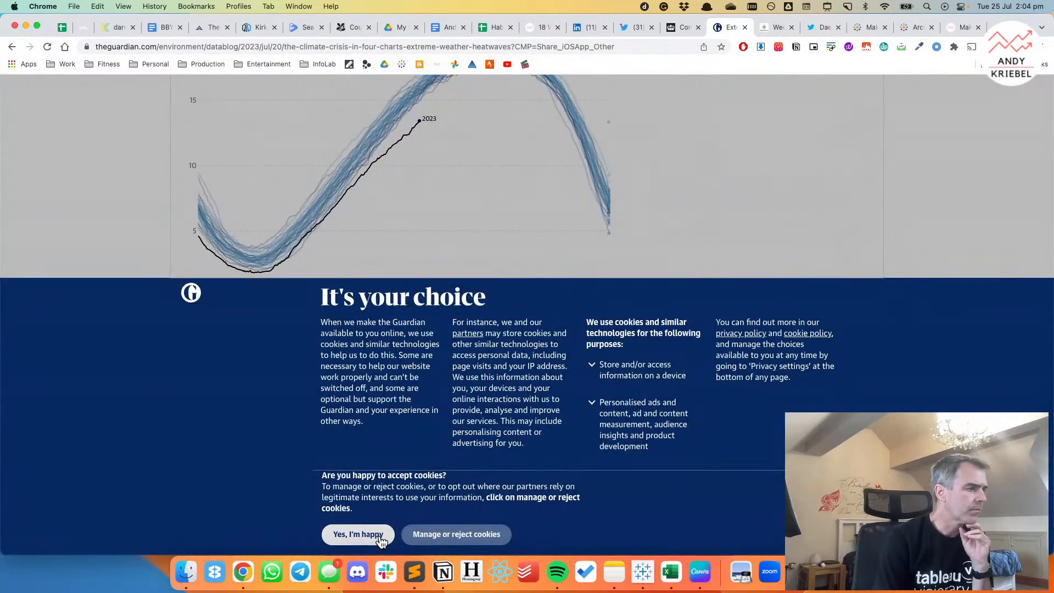
click(434, 537)
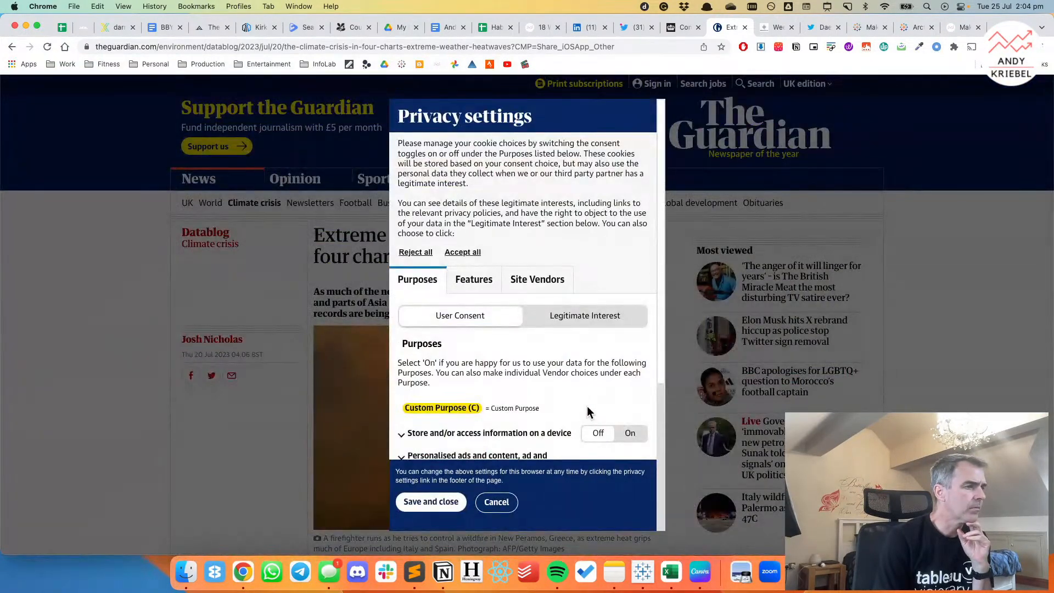
scroll(588, 412, down, 5)
click(431, 502)
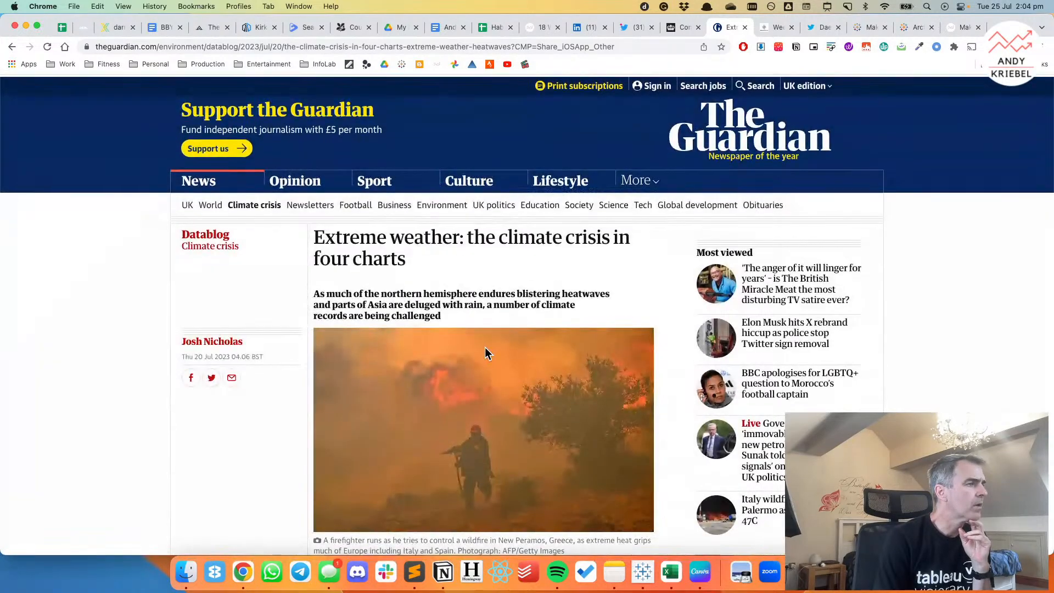
Examine the Guardian article's charts and text, especially the section on Daily Antarctic sea ice extent.
key(super+Left)
scroll(485, 353, down, 10)
scroll(485, 353, up, 20)
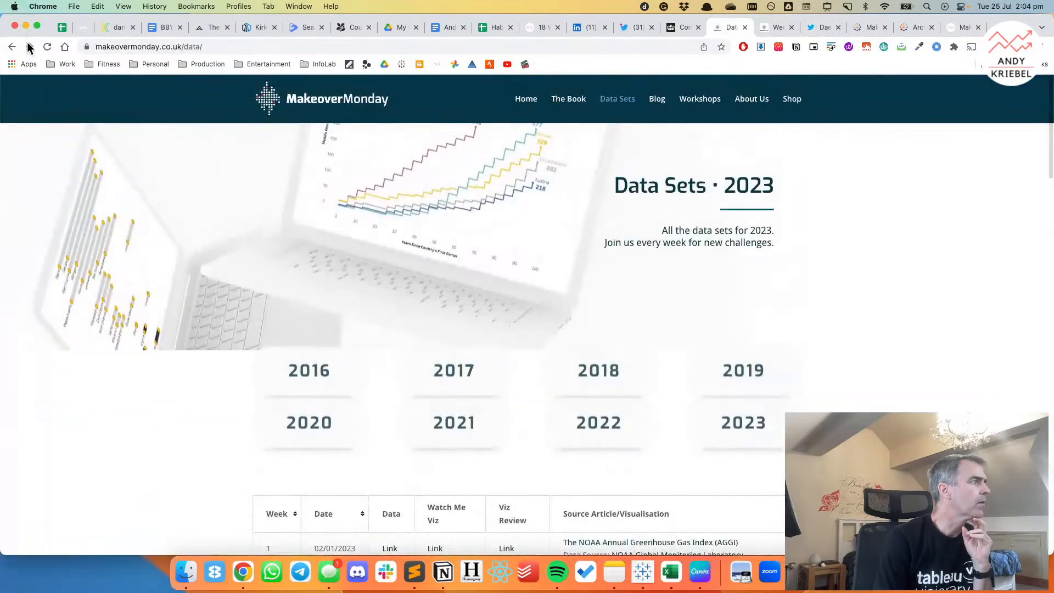
click(29, 46)
scroll(559, 308, down, 6)
scroll(548, 313, down, 20)
scroll(548, 308, down, 20)
scroll(550, 314, up, 1)
scroll(547, 314, up, 6)
scroll(548, 314, down, 2)
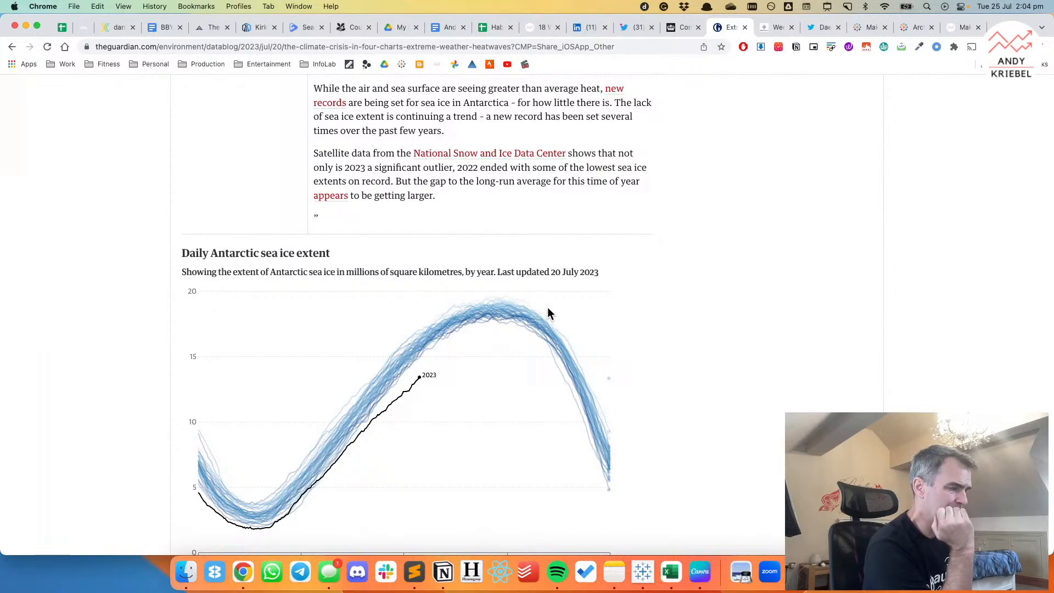
Back in Tableau, exclude the Arctic from the line chart, remove Hemisphere from its columns, and return to the dashboard.
key(ctrl+Right)
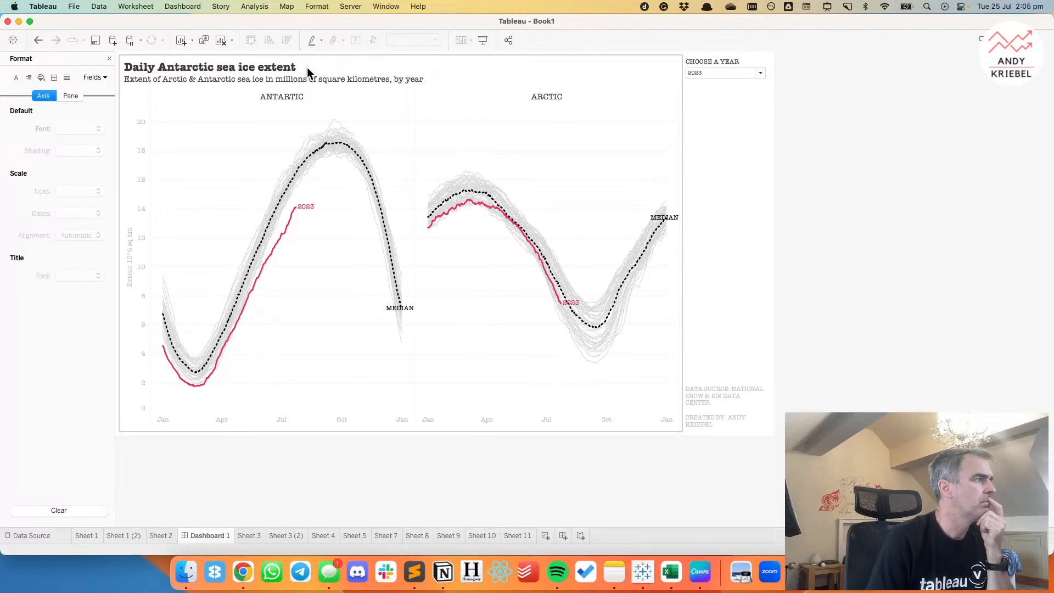
right_click(552, 97)
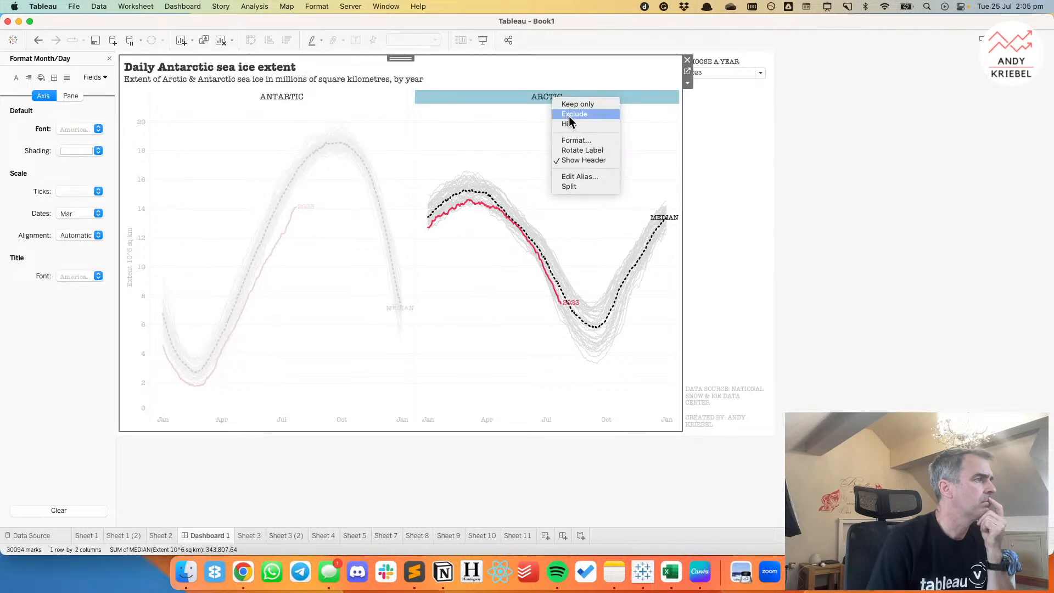
click(569, 114)
drag(325, 58, 231, 33)
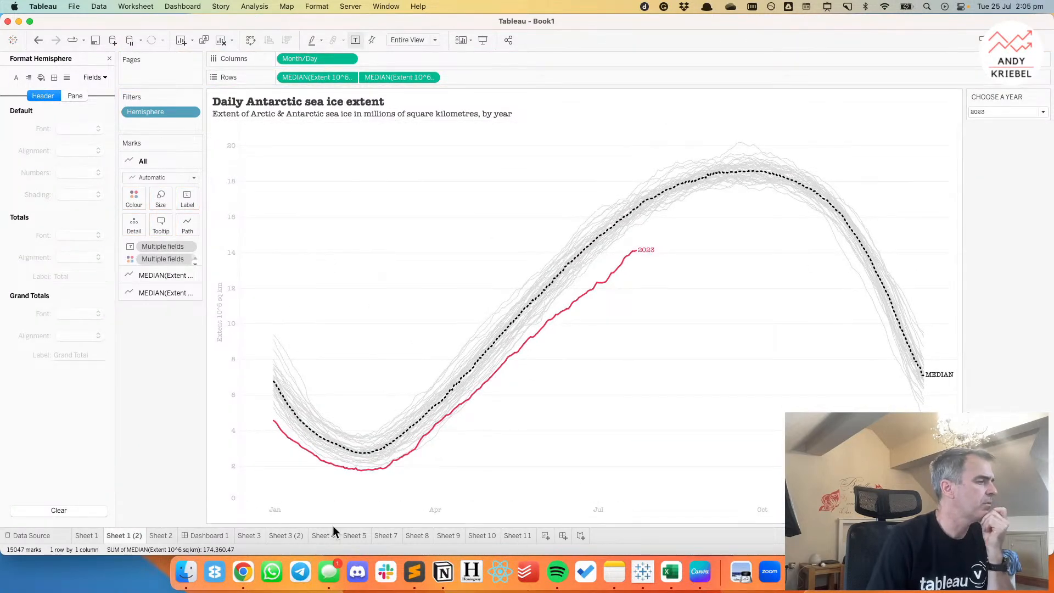
click(202, 536)
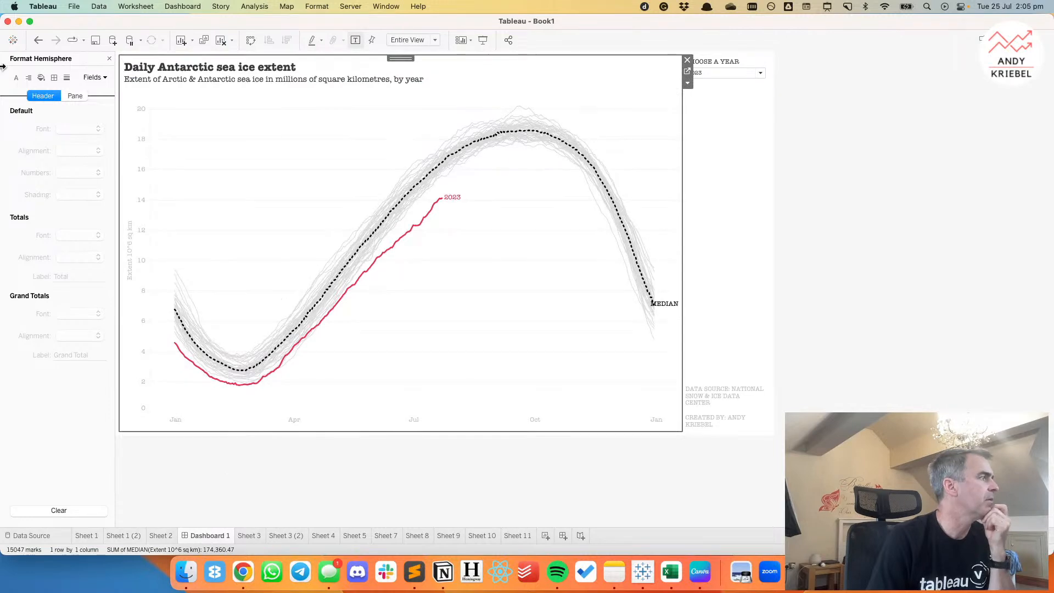
Close the formatting options and set the fixed dashboard size to 1000 x 600 px.
click(109, 58)
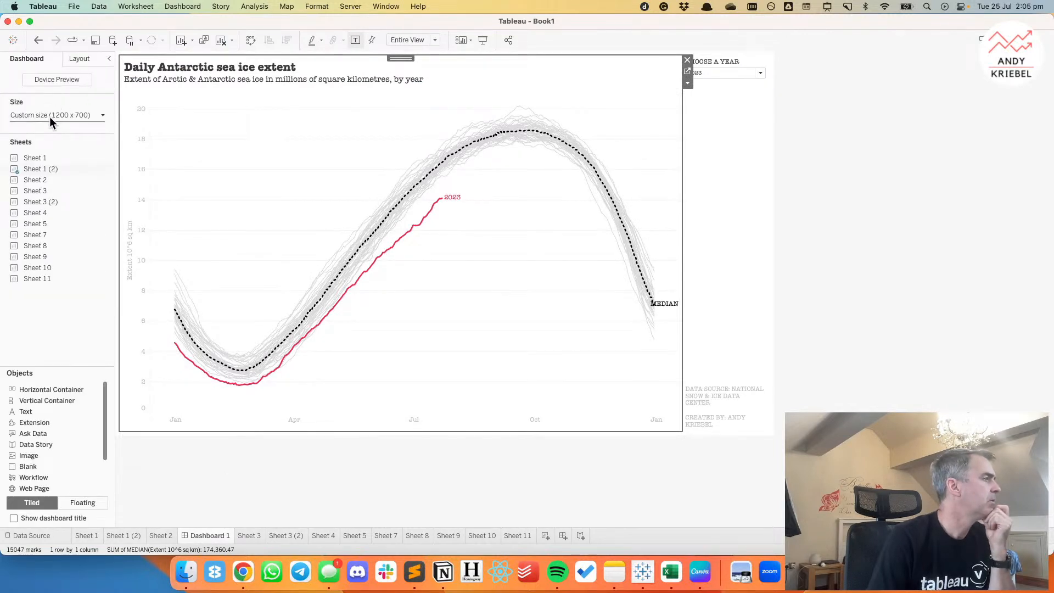
click(49, 117)
click(58, 184)
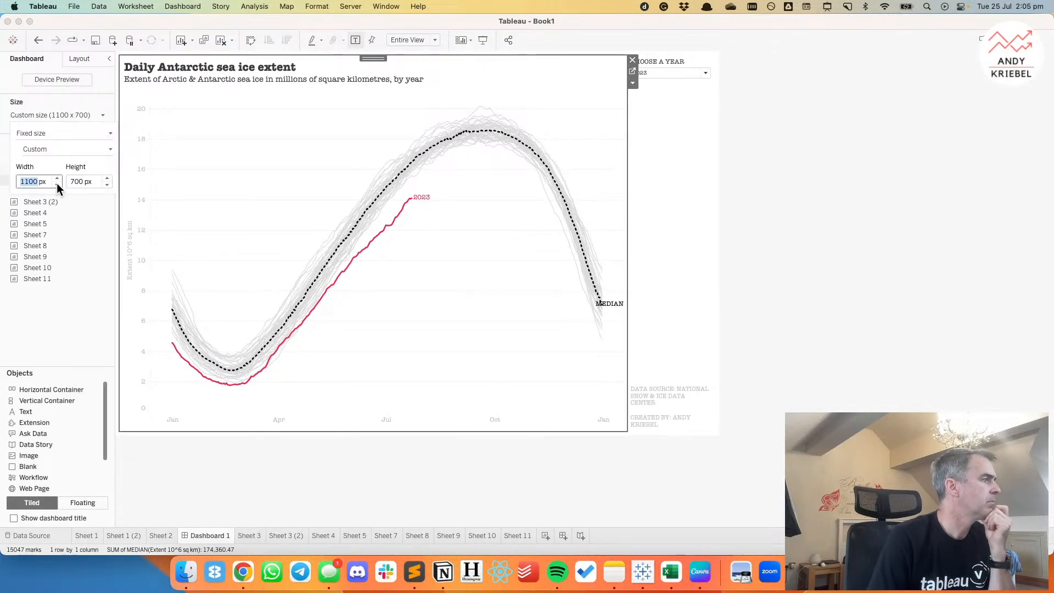
click(57, 184)
click(106, 186)
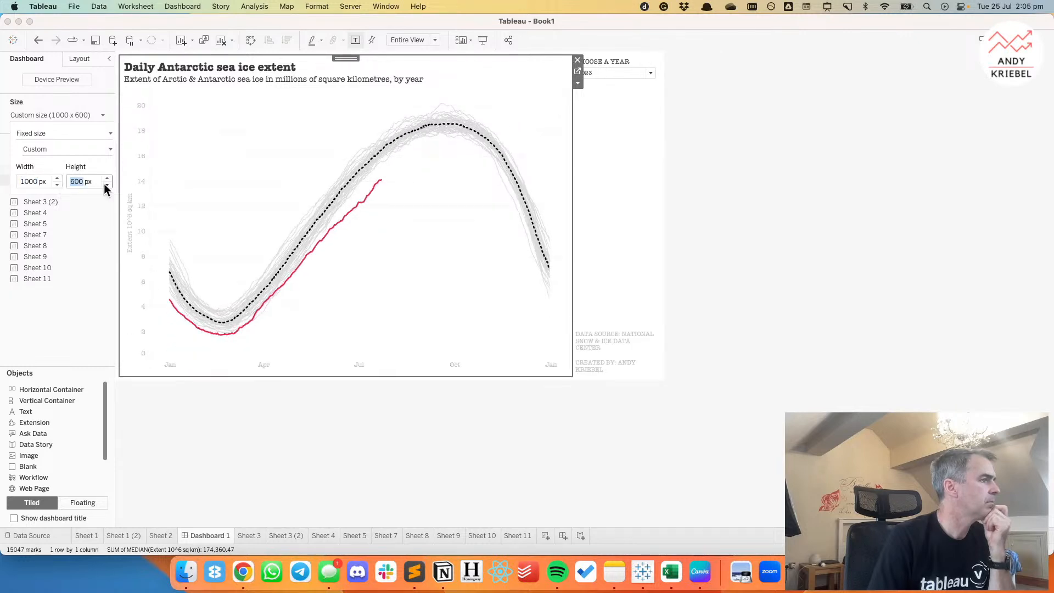
Try a dashboard height of 500 px, and set it back to 600 px.
click(105, 185)
click(108, 179)
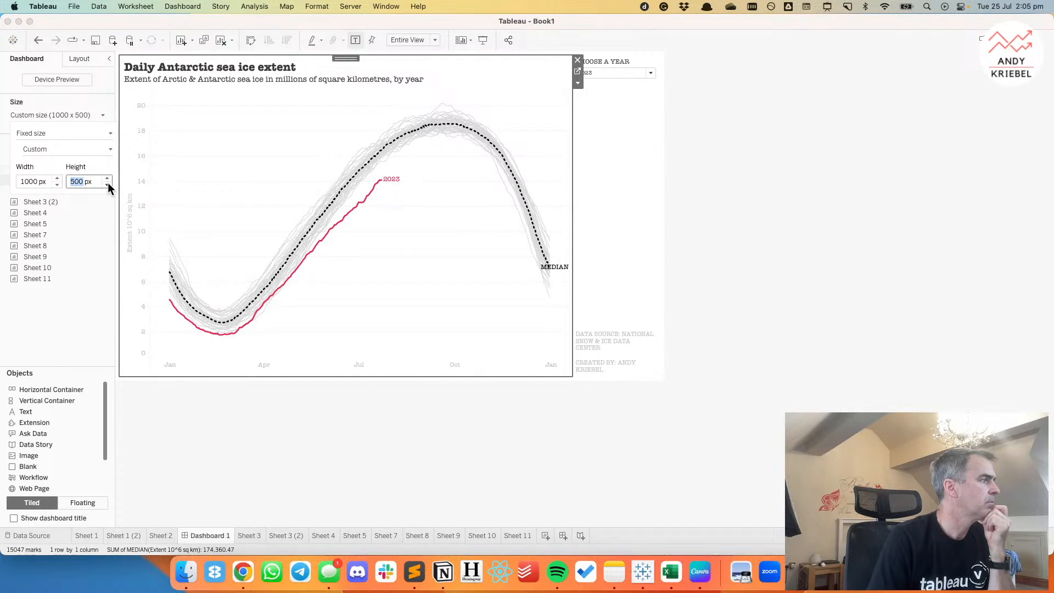
click(249, 156)
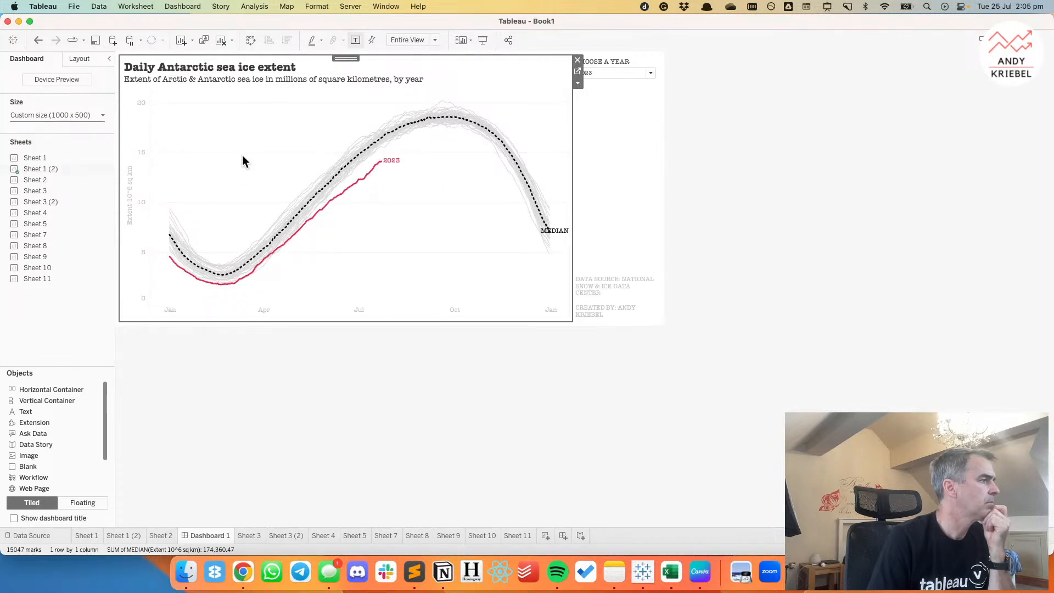
click(84, 114)
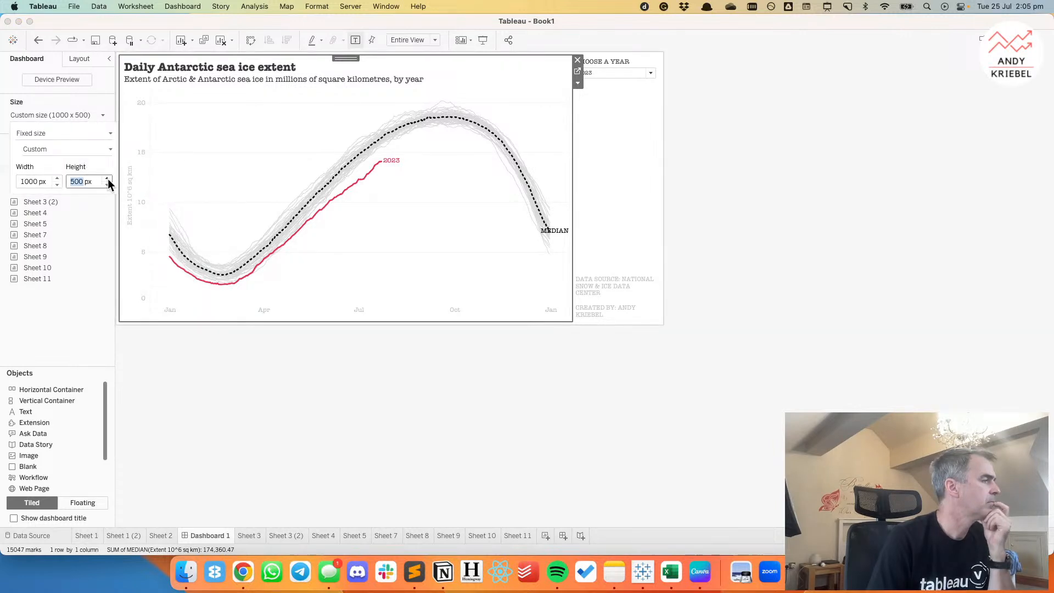
click(108, 179)
click(247, 166)
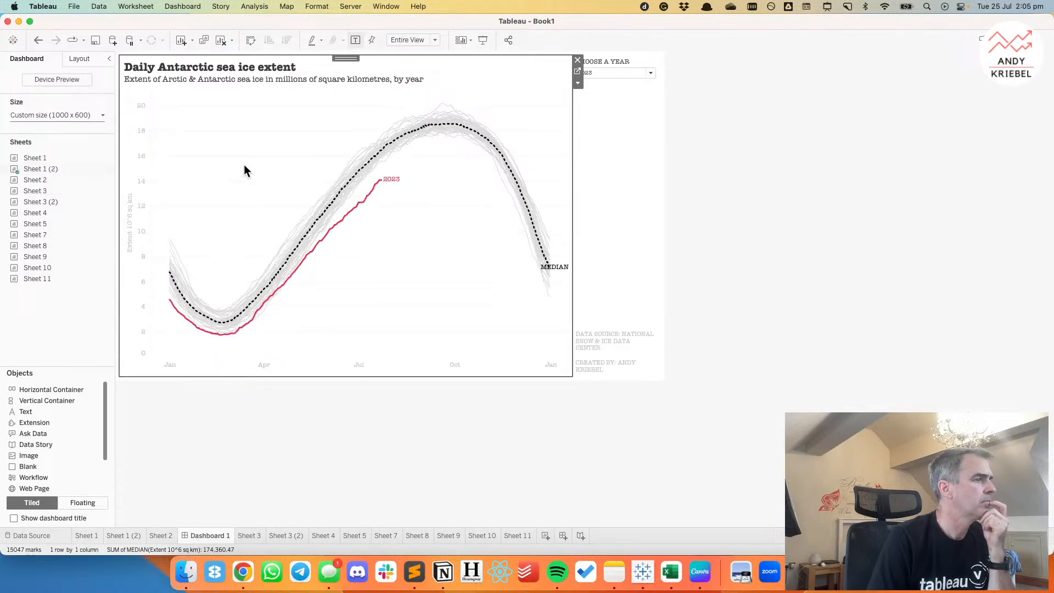
click(763, 197)
Edit the chart title, inserting "2023" before "Daily Antarctic sea ice extent" and deleting "Arctic &" from the subtitle.
double_click(275, 81)
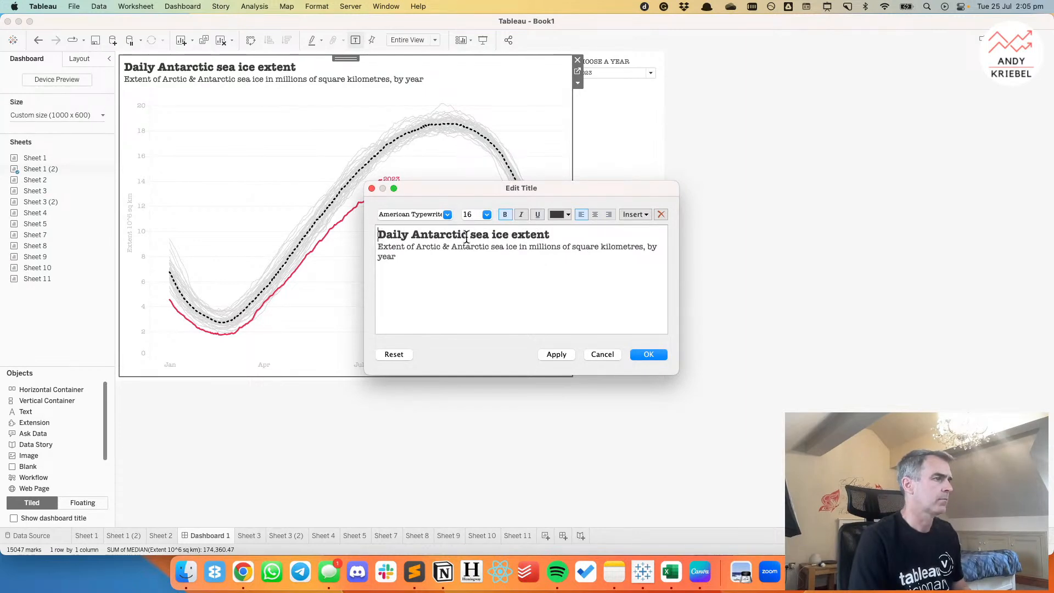
text(2023)
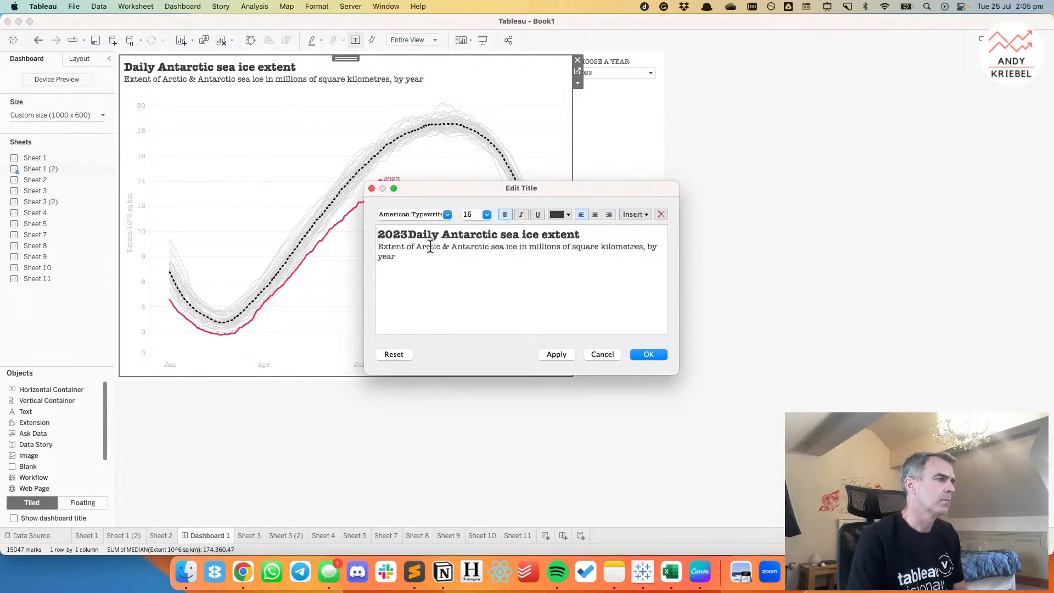
drag(415, 247, 451, 246)
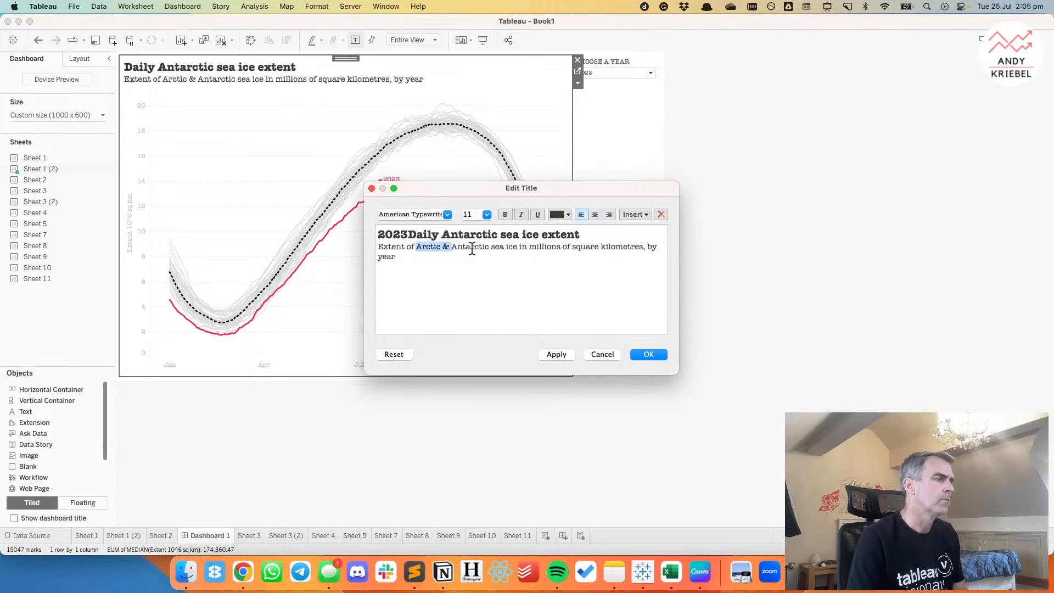
key(BackSpace)
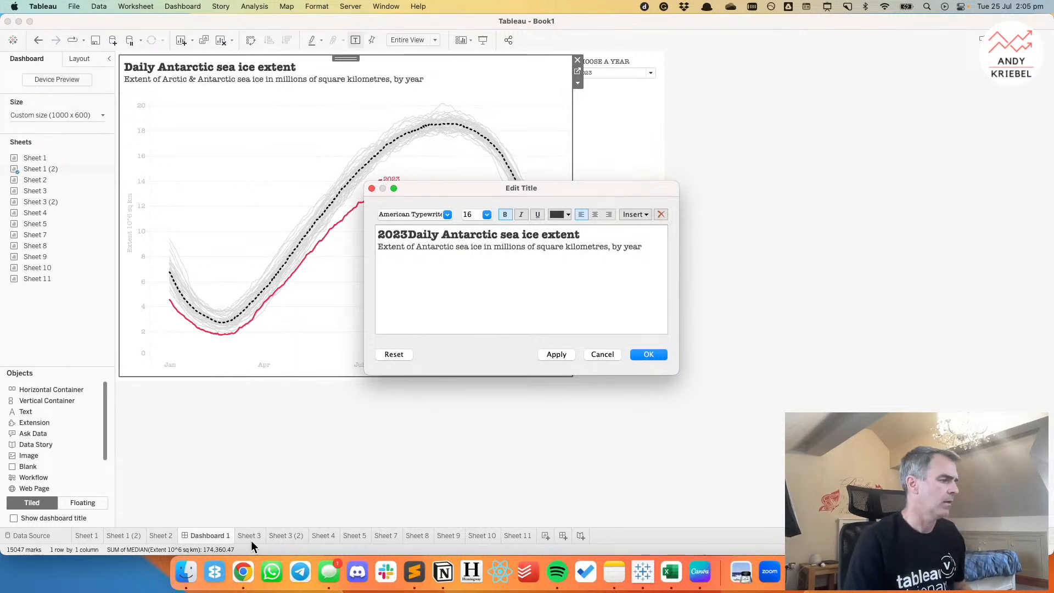
Switch to Chrome to check the Guardian article's wording about Antarctic sea ice, and return to the title being edited in Tableau.
click(245, 571)
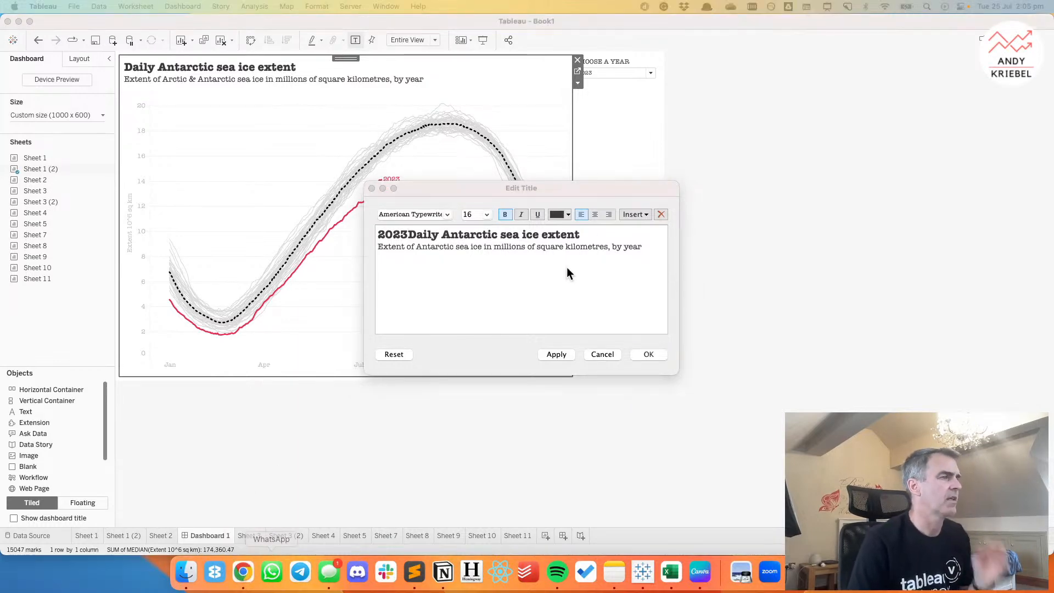
click(244, 572)
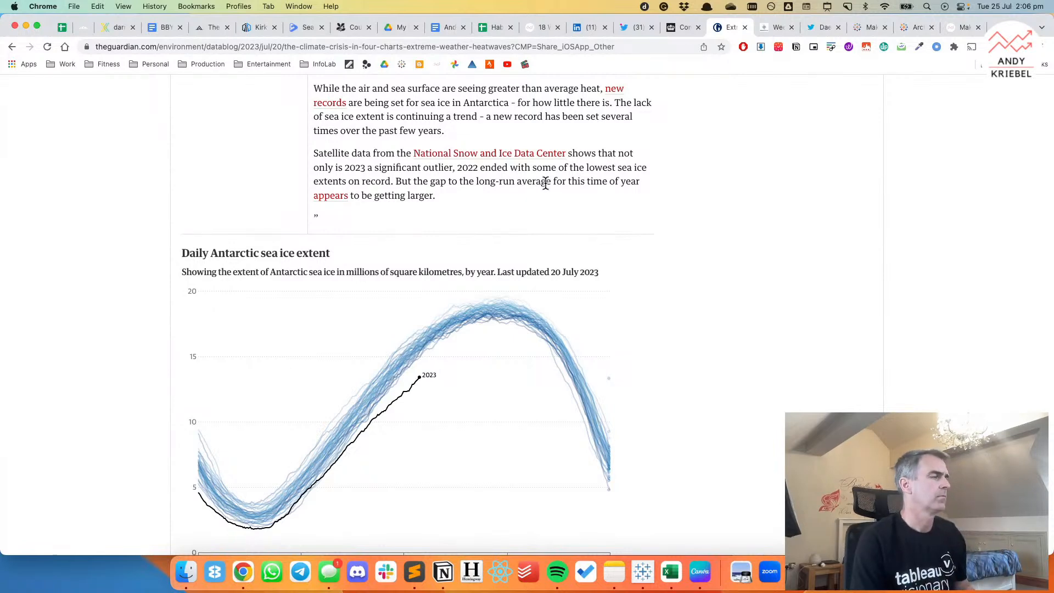
key(super+Tab)
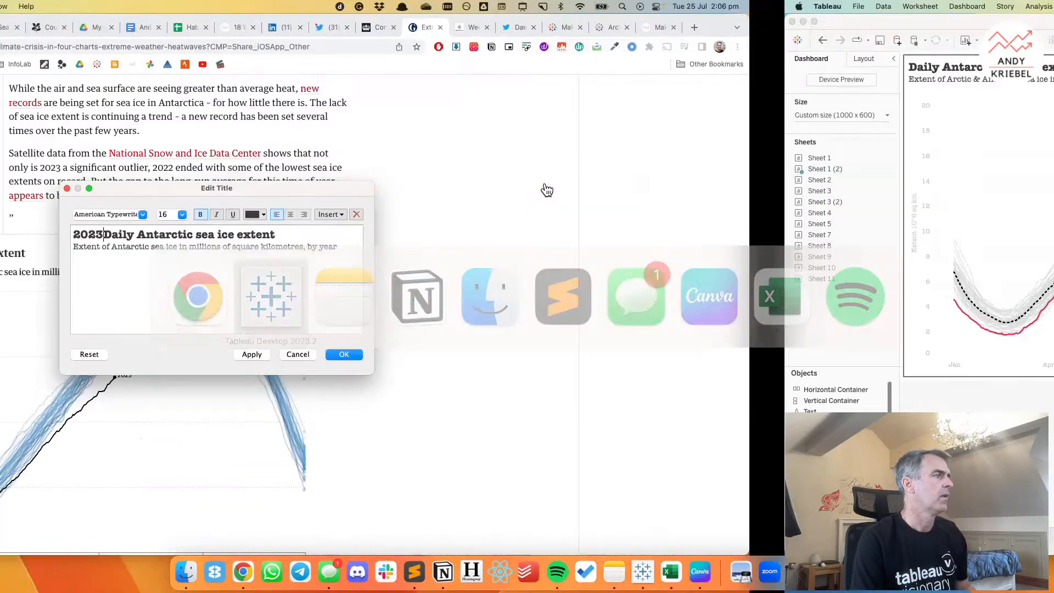
text(IS A)
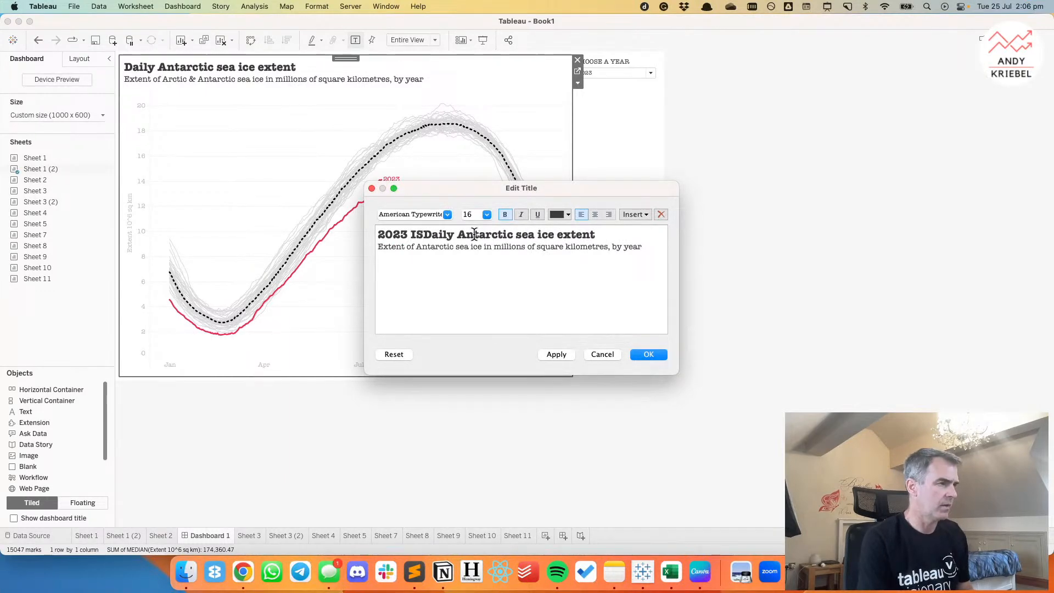
key(BackSpace)
key(BackSpace)
key(BackSpace)
key(BackSpace)
key(BackSpace)
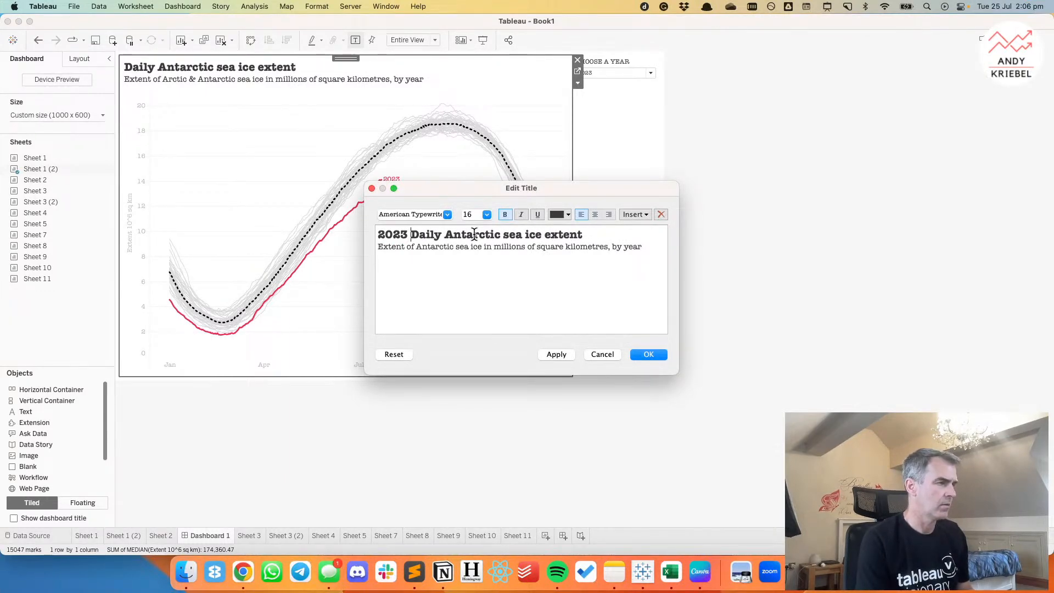
text(is a s)
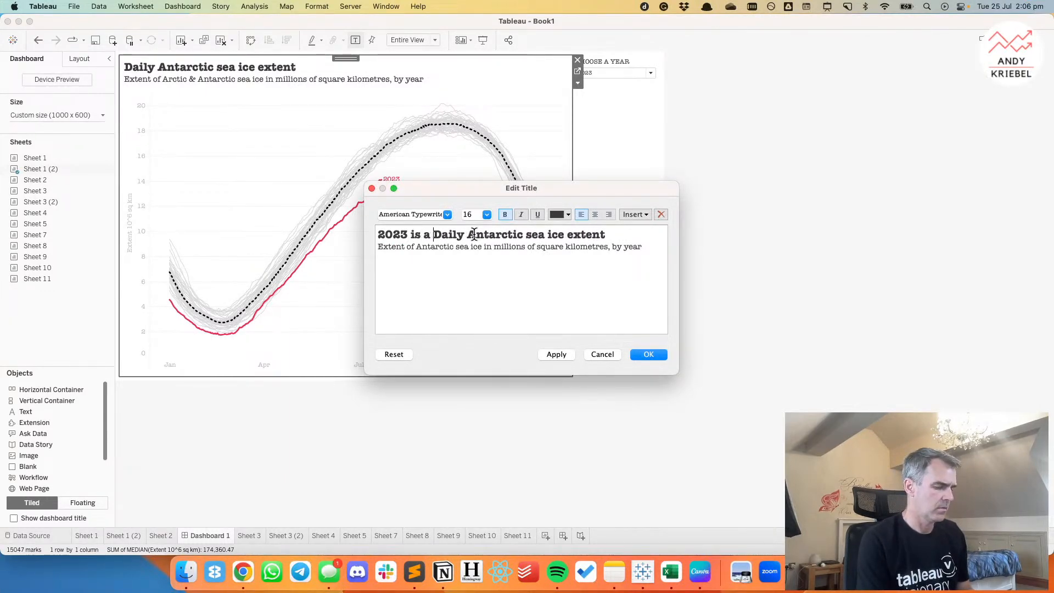
Replace the headline with "Antarctic sea ice extent in 2023 is a significant outlier", removing the opening year wording and "Daily".
key(shift+super+Left)
key(BackSpace)
key(shift+Right)
key(shift+Right)
key(shift+Right)
key(shift+Right)
key(shift+Right)
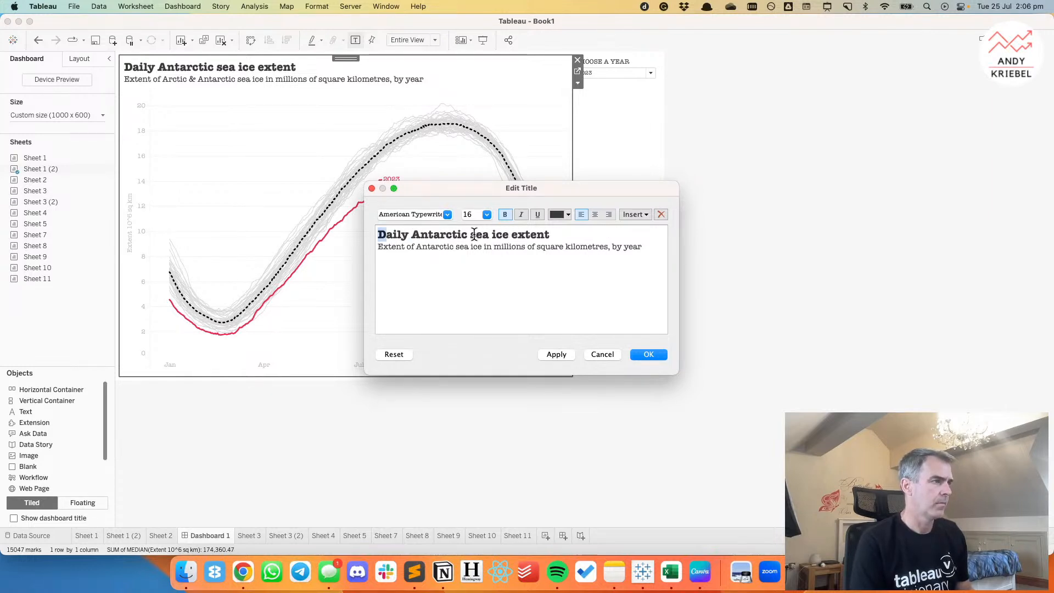
key(BackSpace)
key(super+Right)
text(in 2023 is a significant outlier)
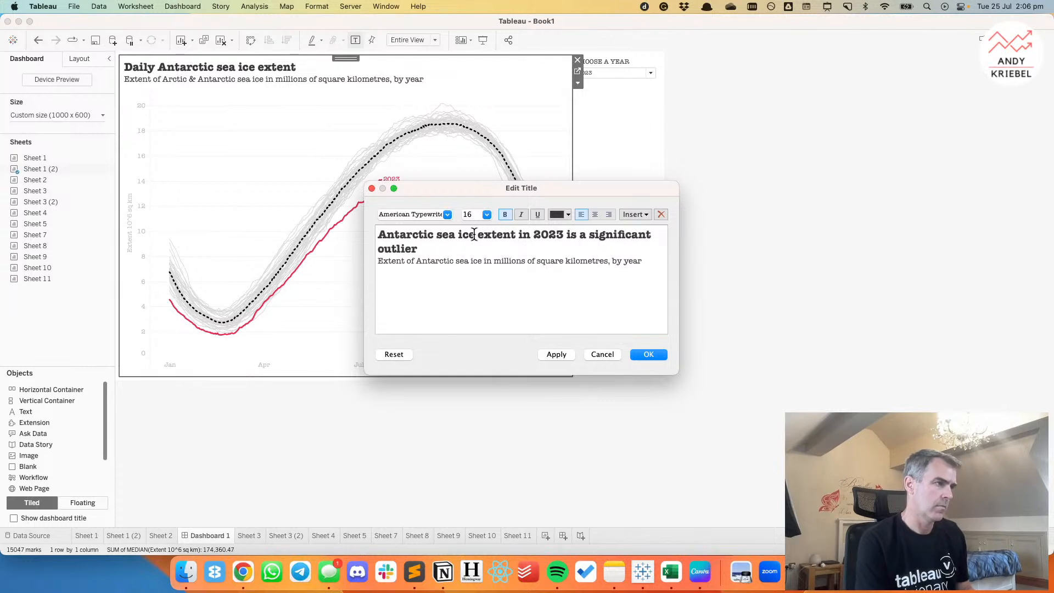
text( from histr)
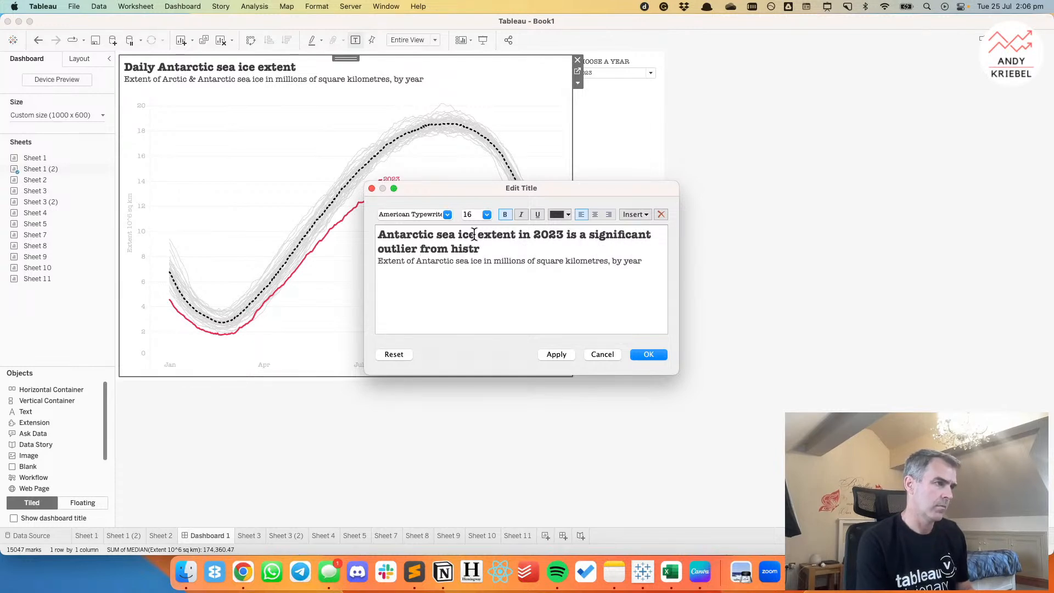
Try extending the headline with "from historical", remove that addition, and apply the edited title.
key(BackSpace)
text(oric)
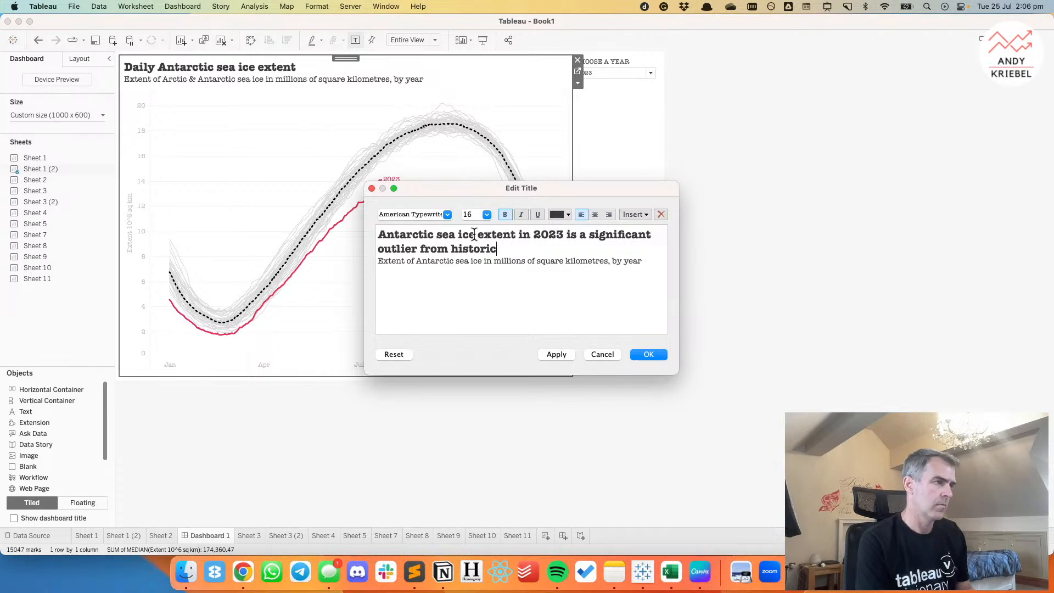
text(al)
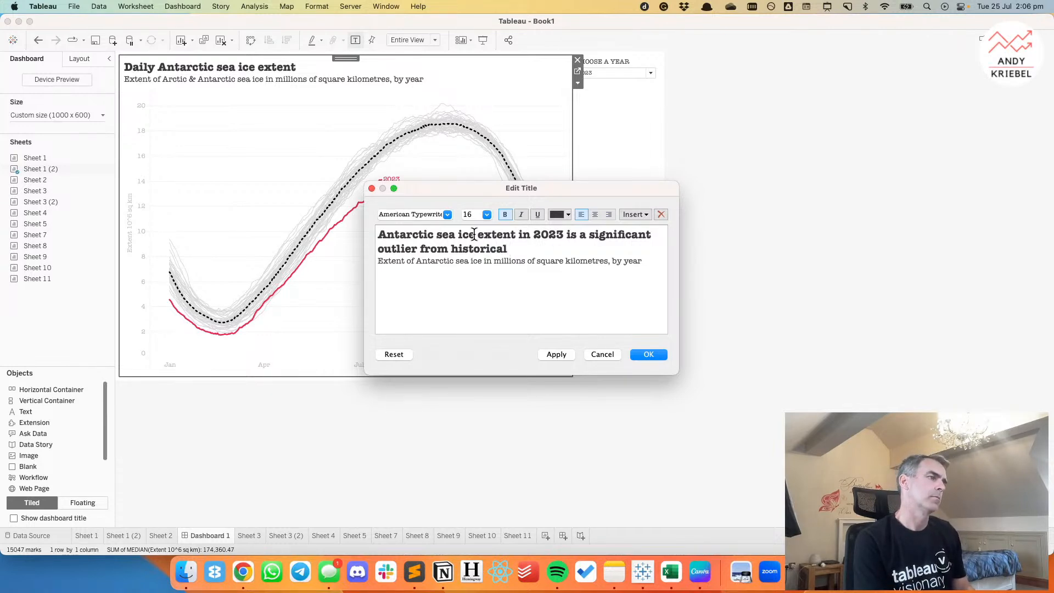
key(BackSpace)
key(BackSpace)
key(BackSpace)
key(BackSpace)
key(BackSpace)
key(BackSpace)
key(BackSpace)
key(BackSpace)
key(BackSpace)
key(BackSpace)
key(BackSpace)
key(BackSpace)
key(BackSpace)
key(BackSpace)
key(BackSpace)
key(BackSpace)
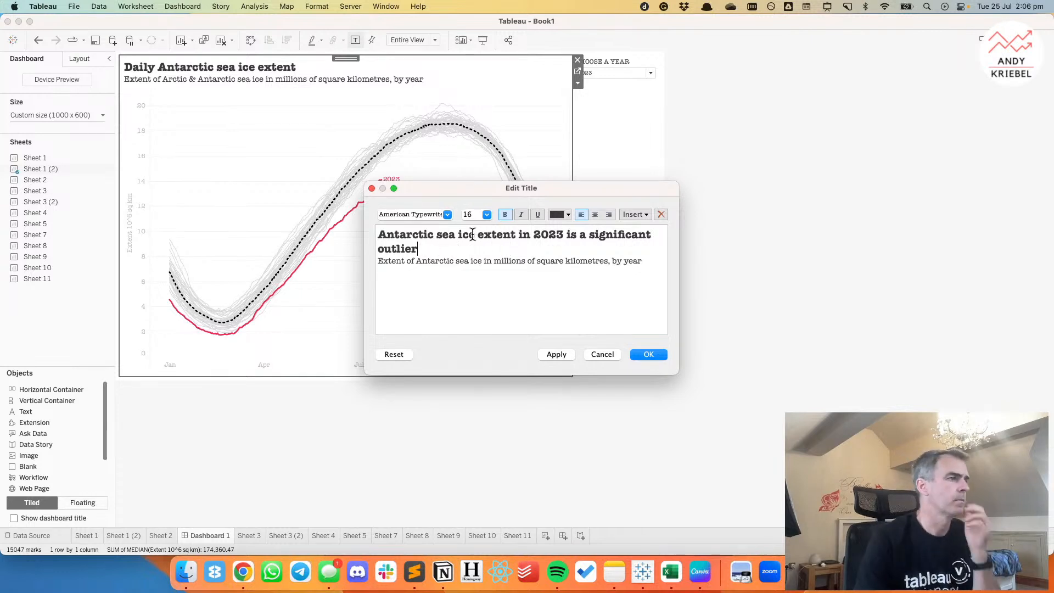
click(648, 354)
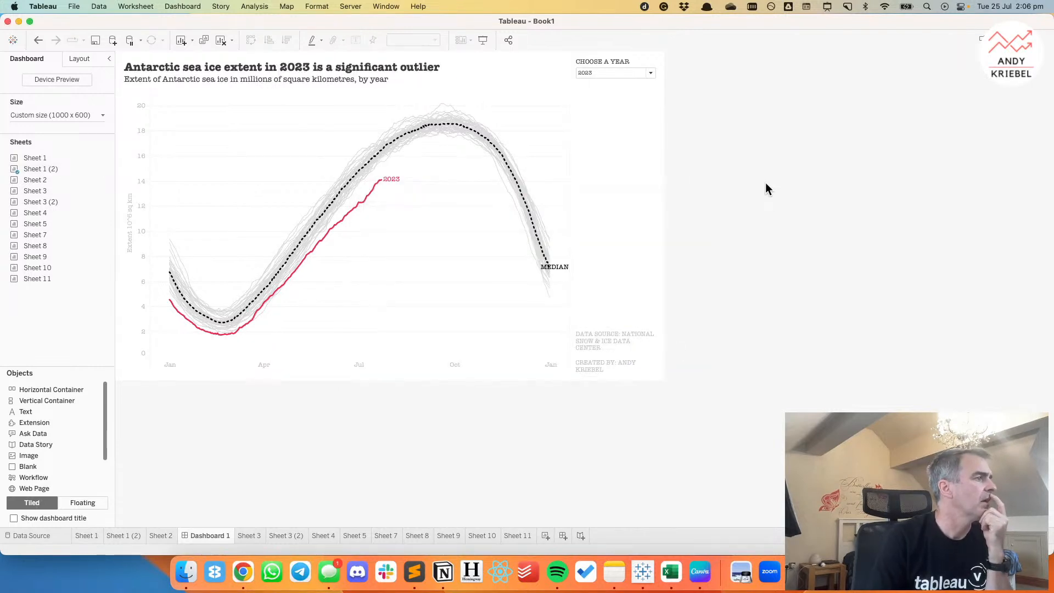
Test the year filter on the dashboard by choosing 2000 and 2022.
click(624, 59)
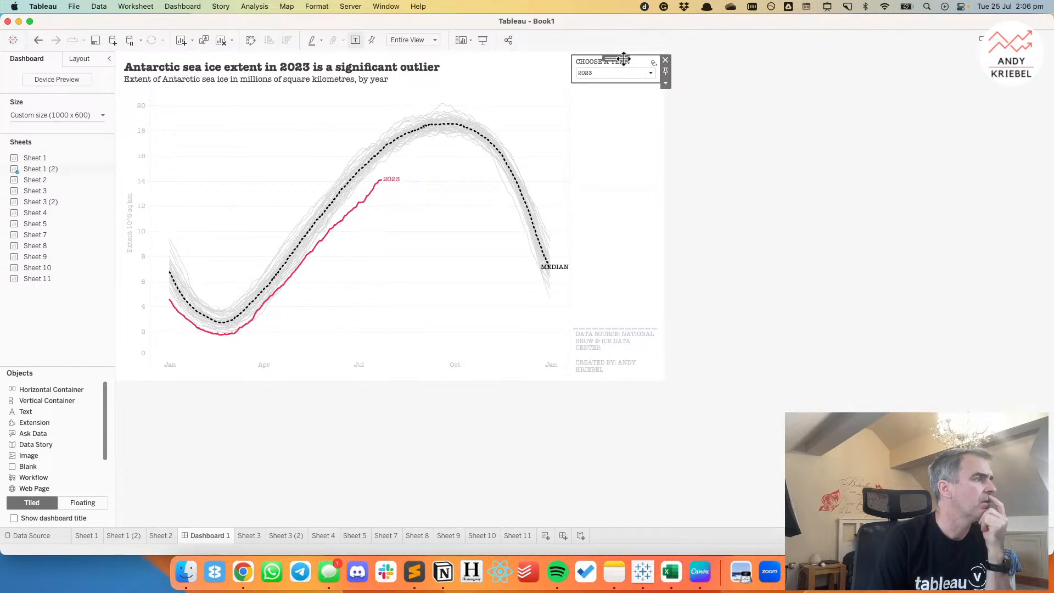
click(590, 71)
click(600, 163)
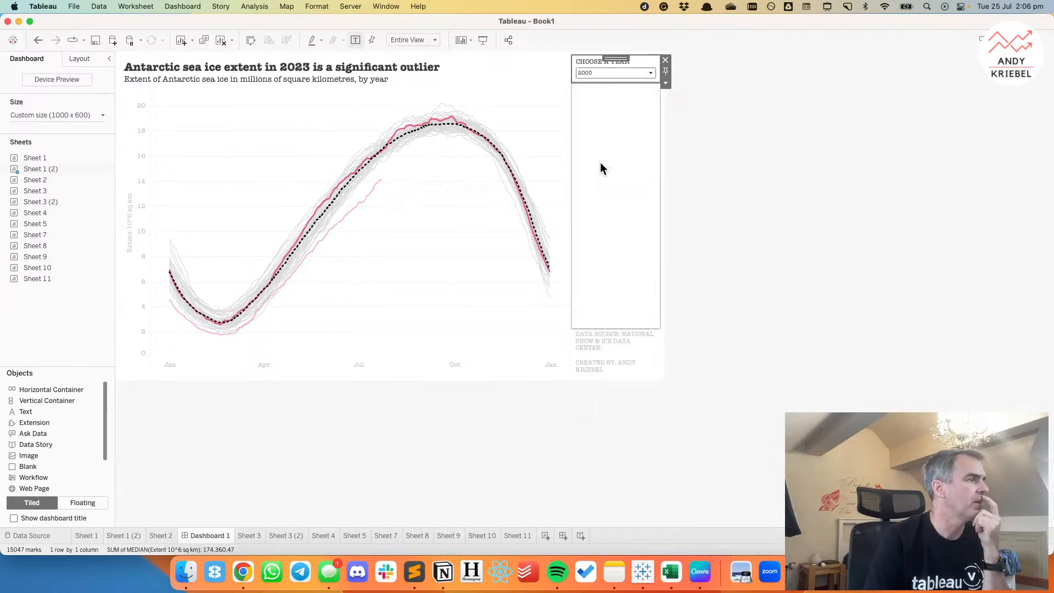
click(612, 74)
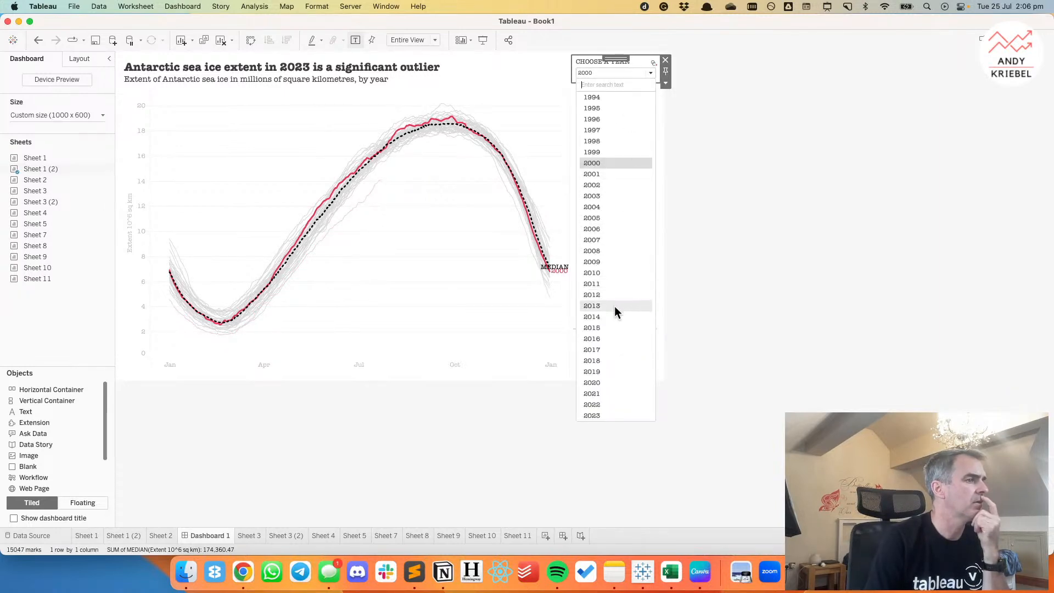
click(598, 405)
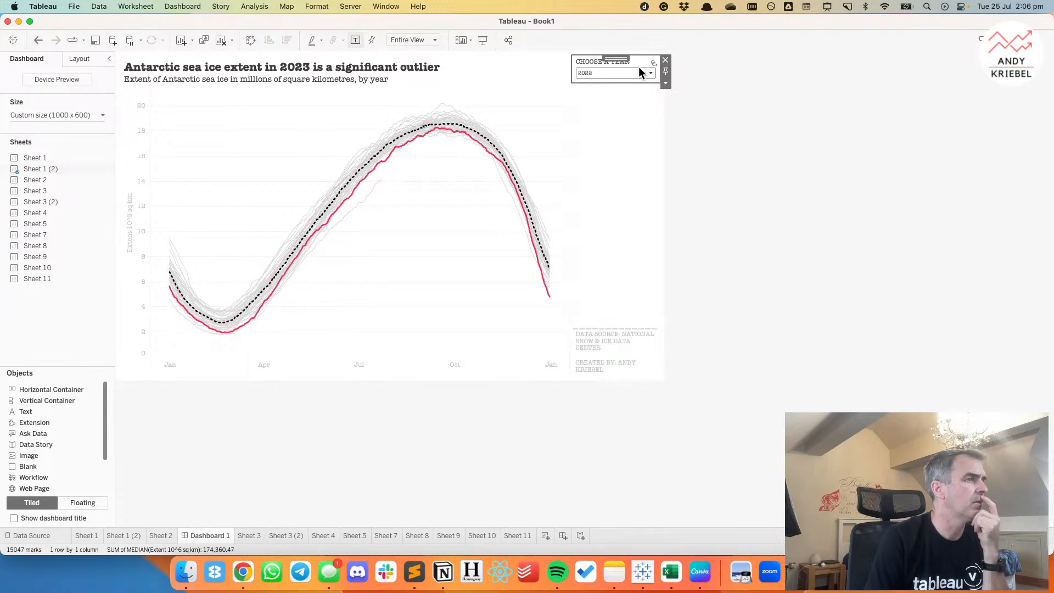
Change the year filter to a single-value slider and advance it to 2023.
click(666, 82)
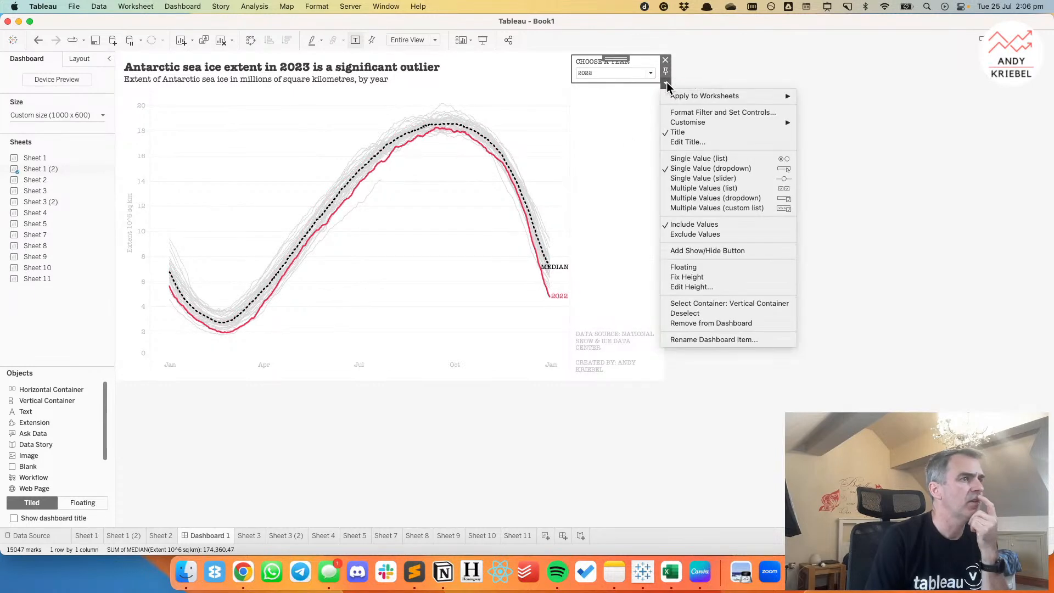
click(711, 179)
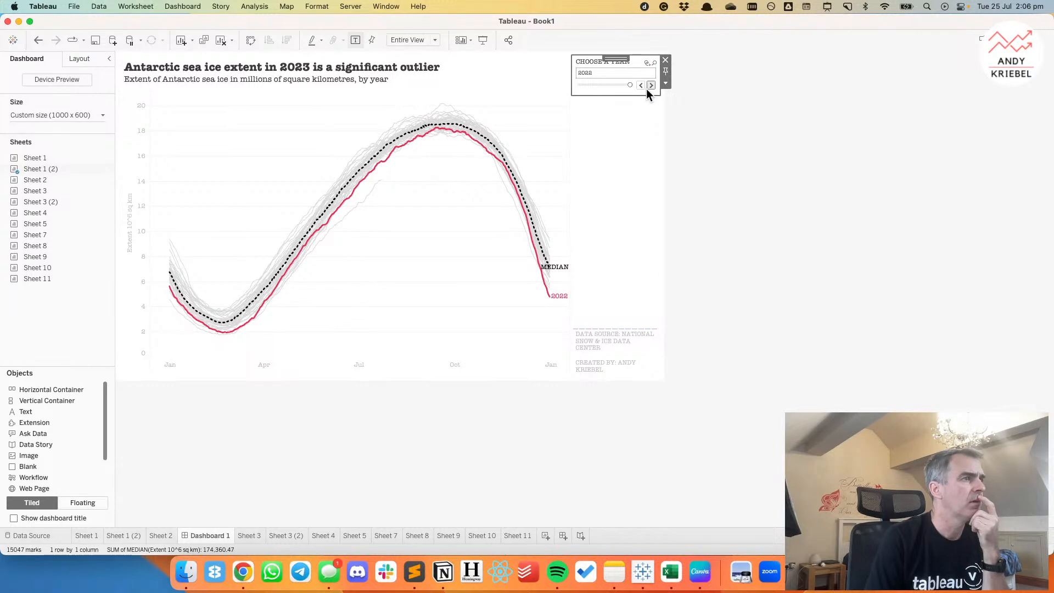
click(651, 85)
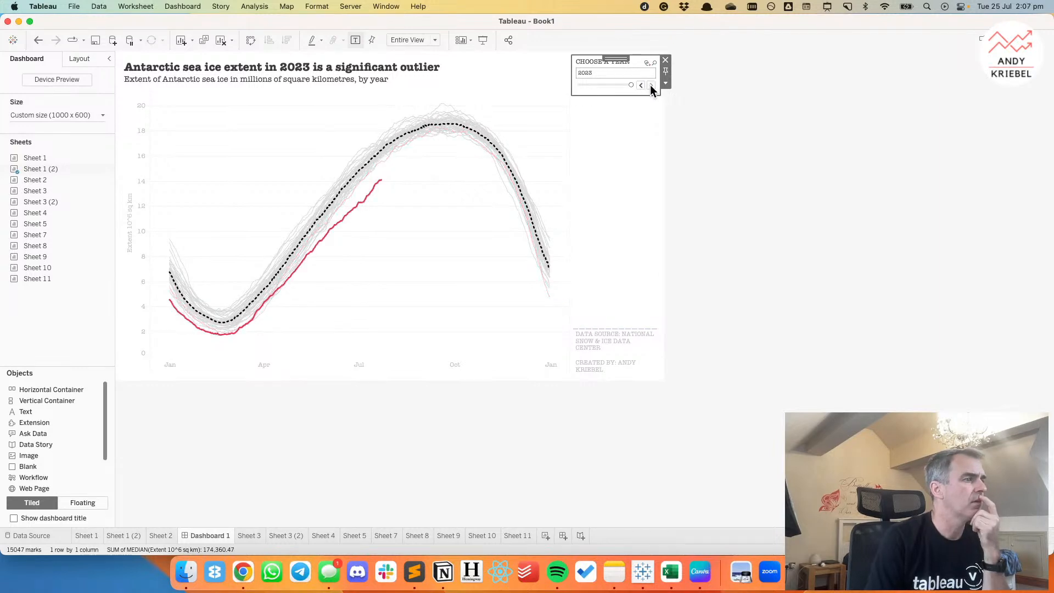
Test the year slider by stepping back through the years to 2015, and return it to 2023.
click(641, 85)
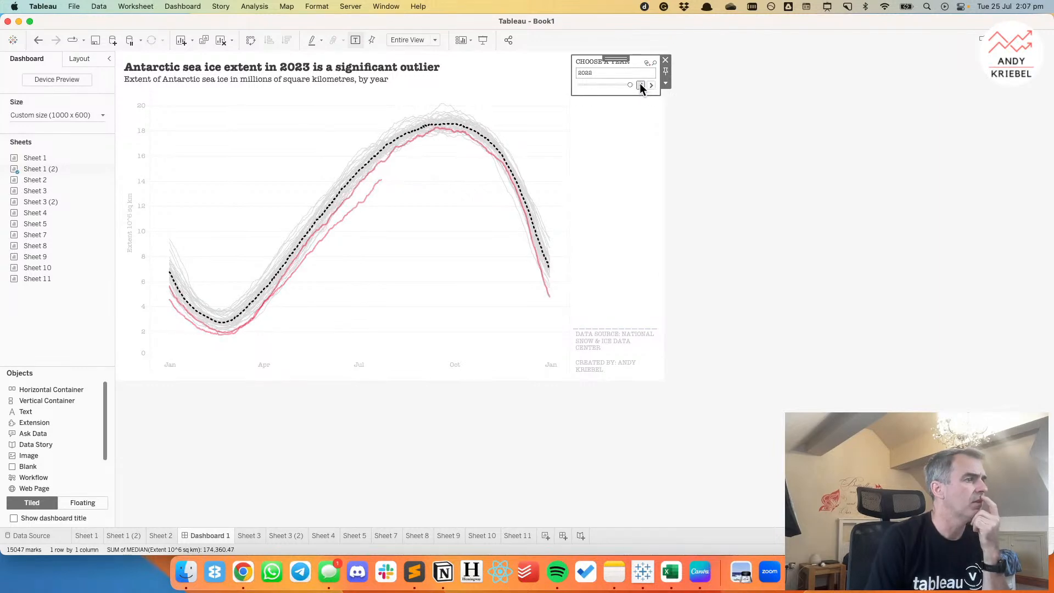
click(640, 85)
click(640, 86)
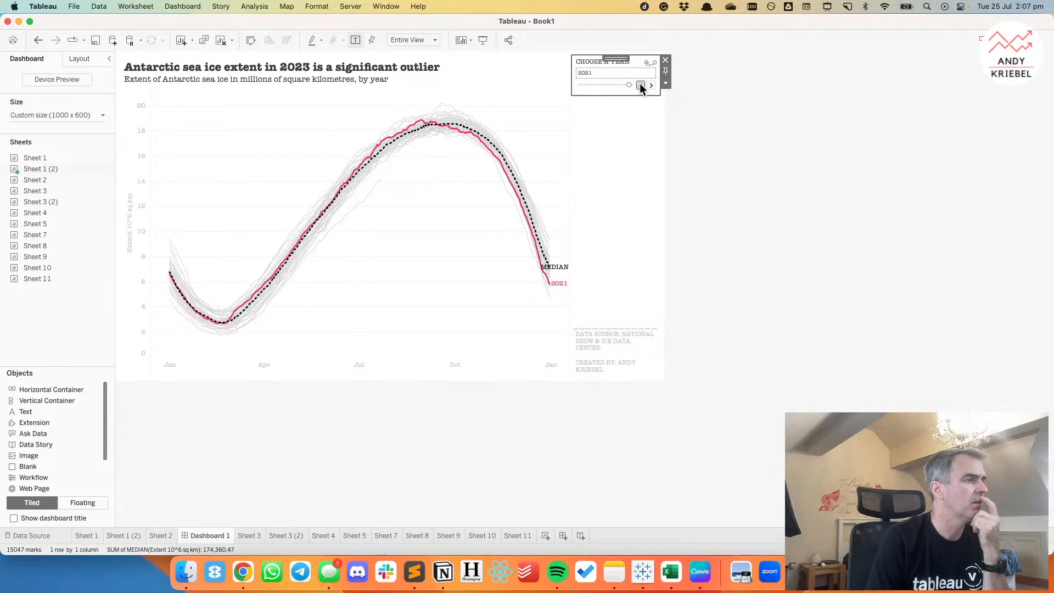
click(641, 85)
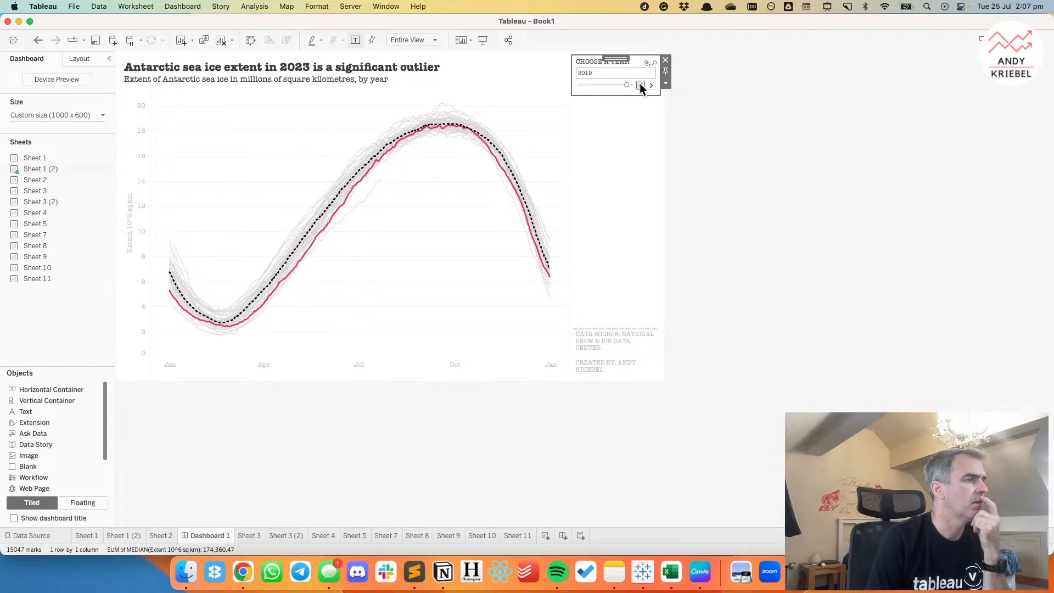
click(641, 85)
click(641, 85)
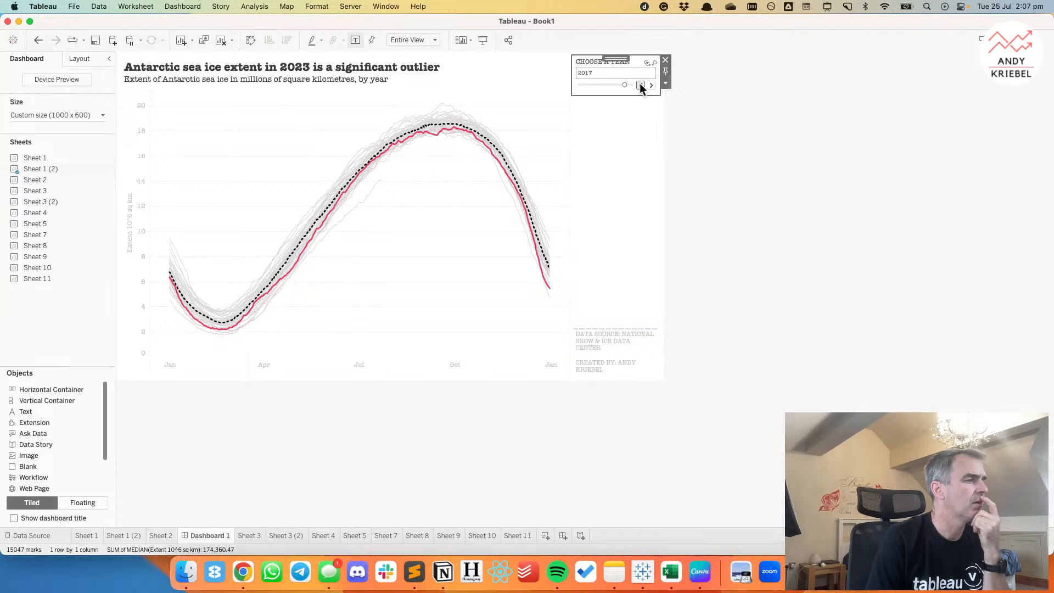
click(641, 85)
click(640, 85)
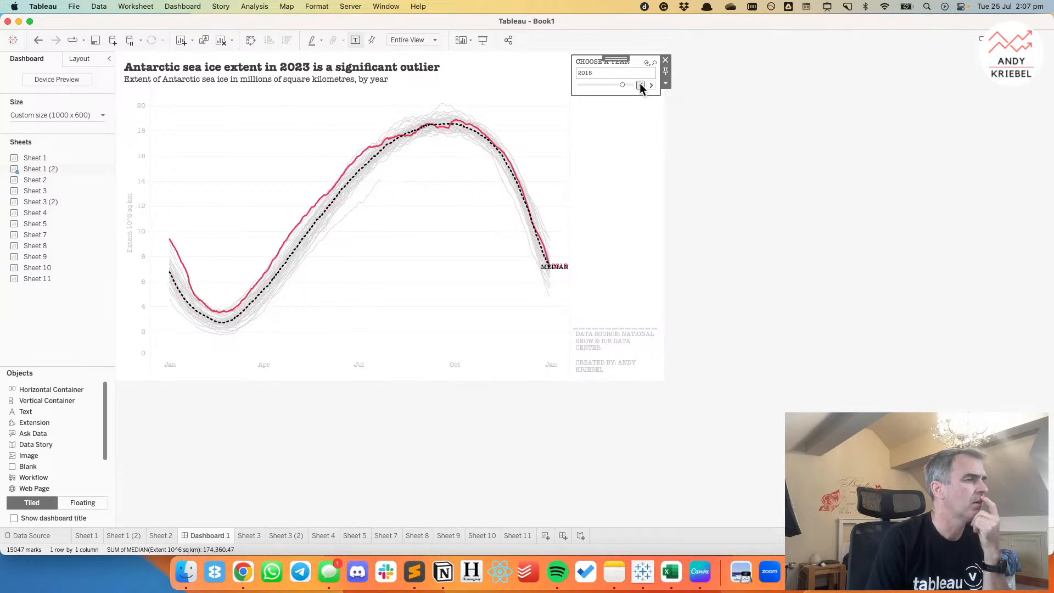
click(651, 85)
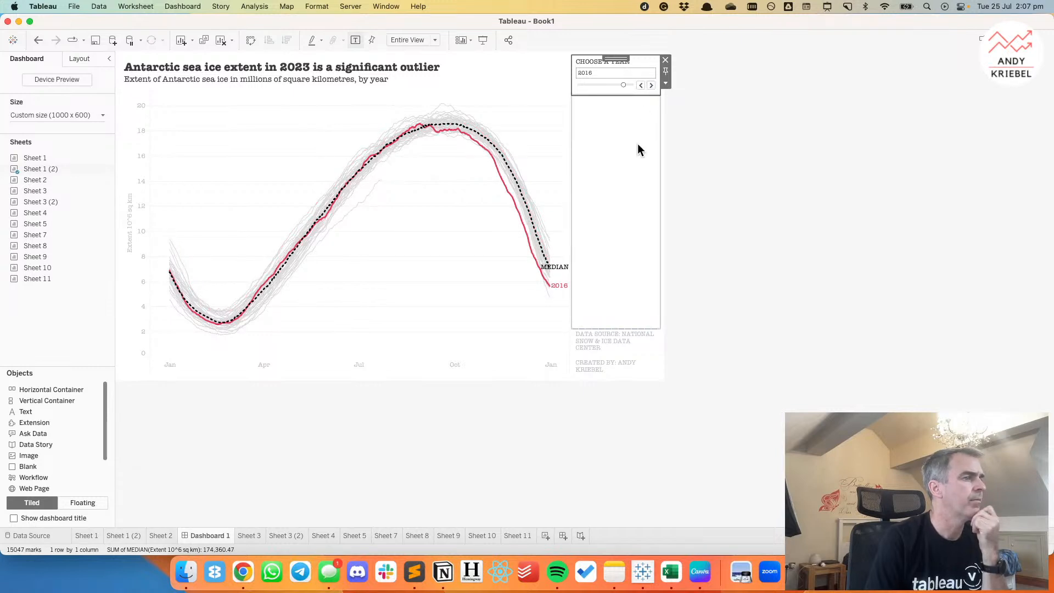
drag(624, 85, 633, 84)
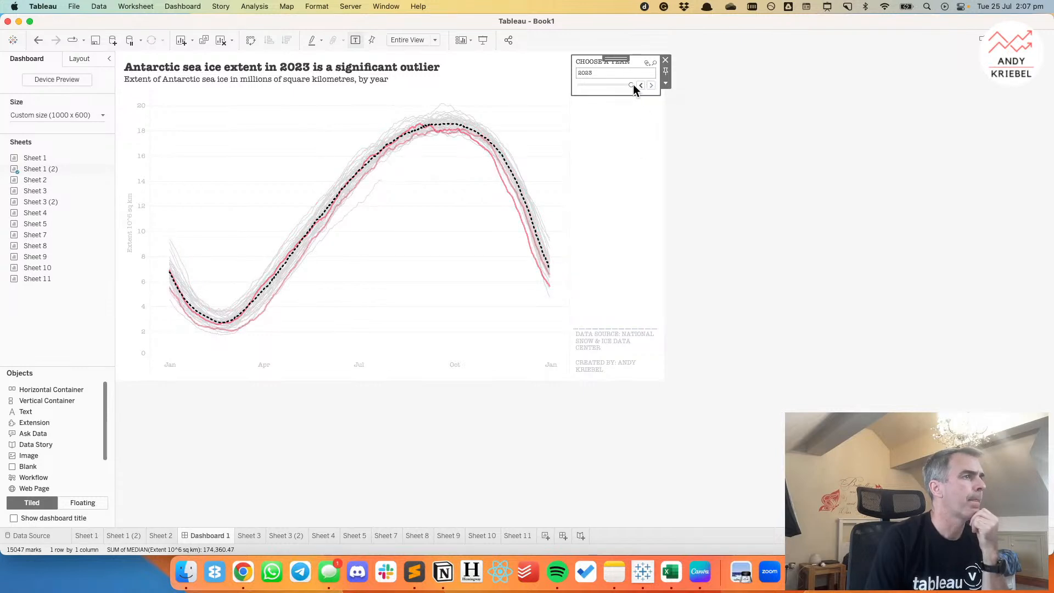
click(737, 232)
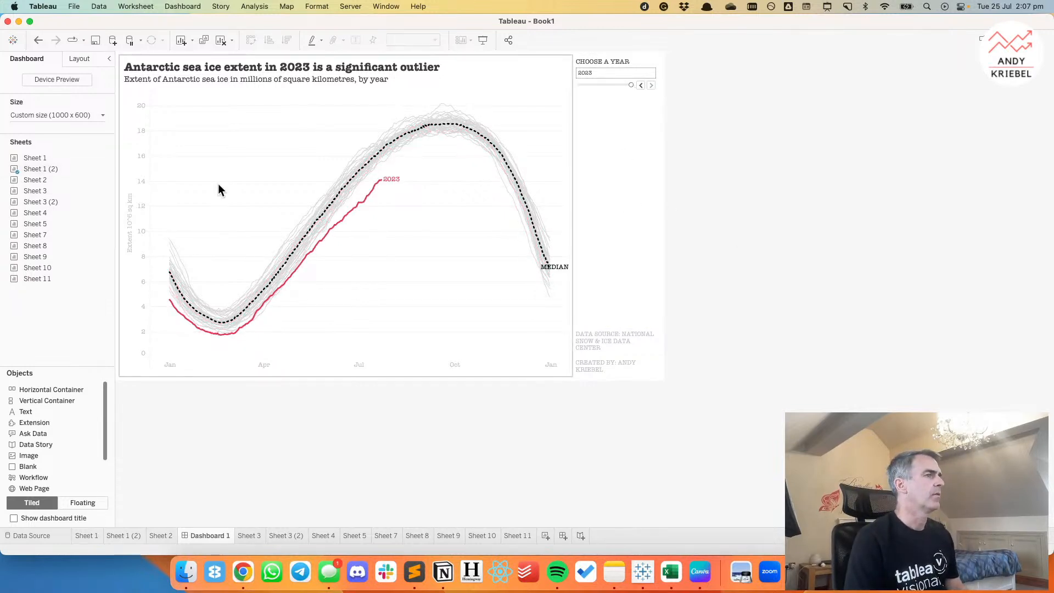
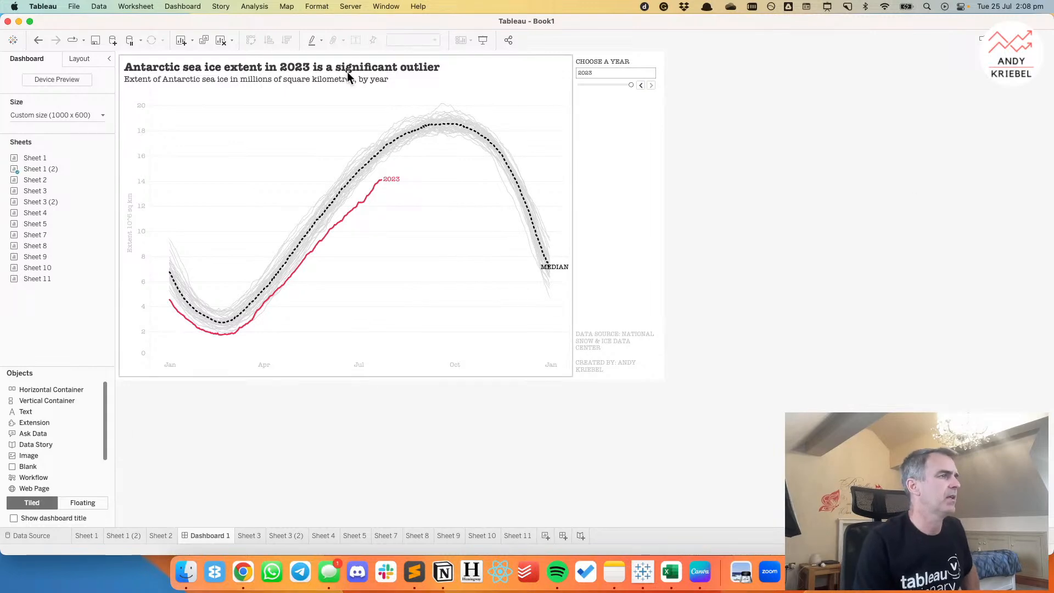
Extract all rows of Sheet 2's data source and save the extract as N_seaice_extent_daily_v3.0 in the 2023 folder.
click(159, 536)
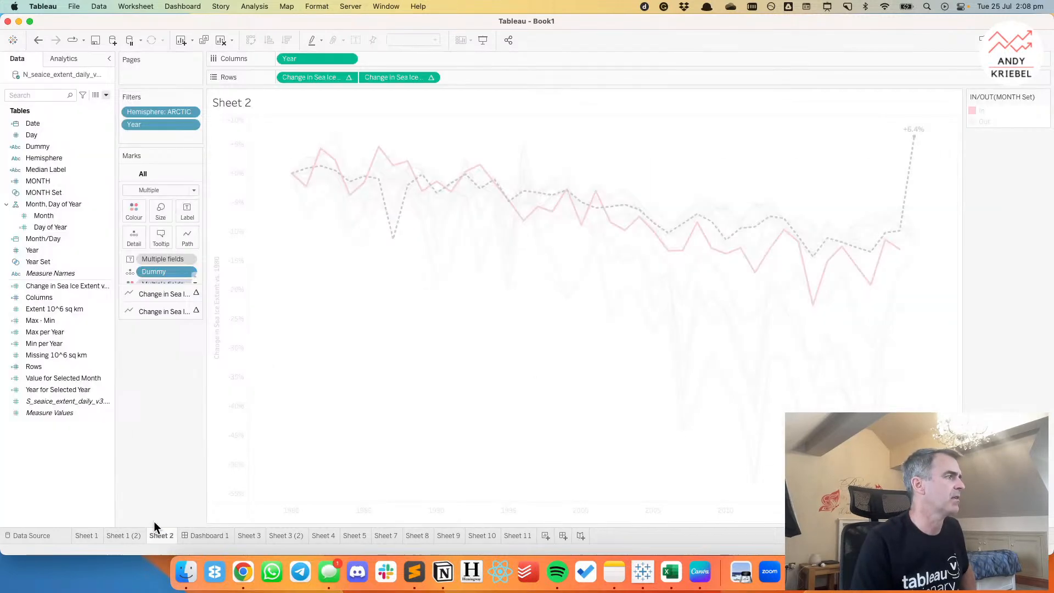
right_click(54, 74)
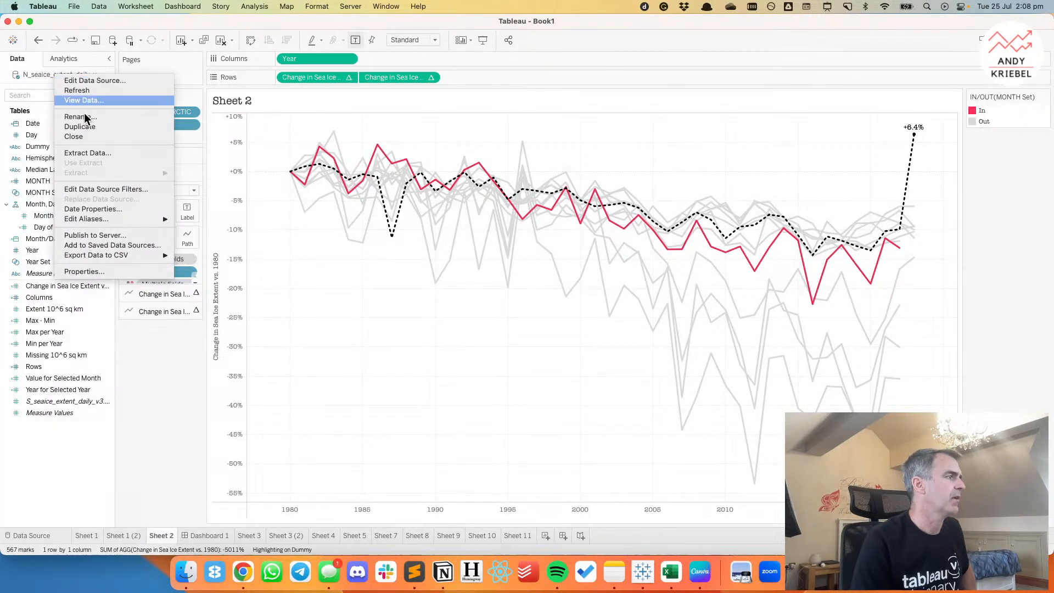
click(94, 153)
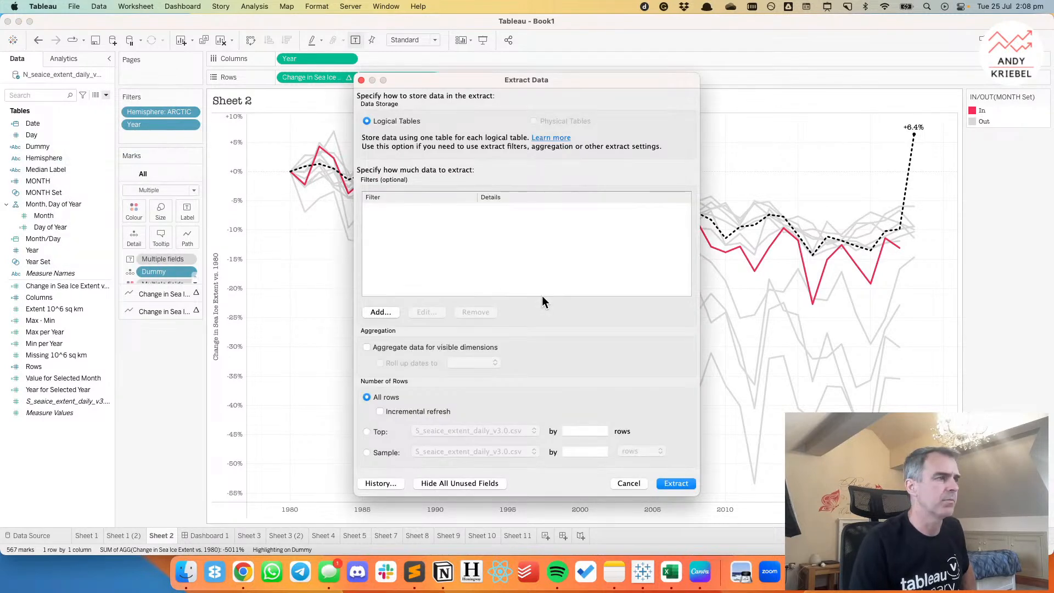
click(680, 484)
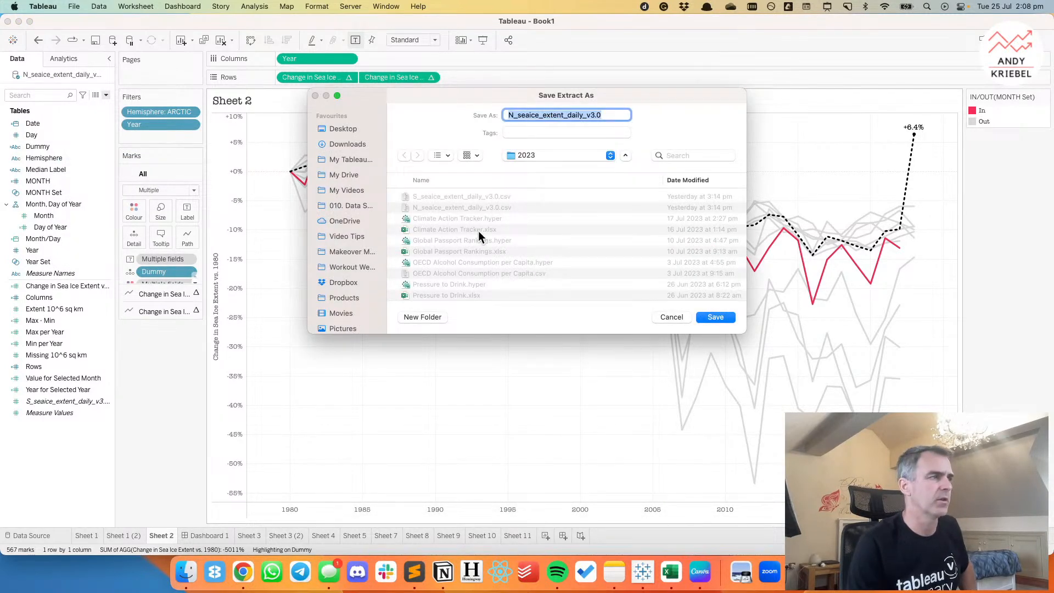
click(716, 318)
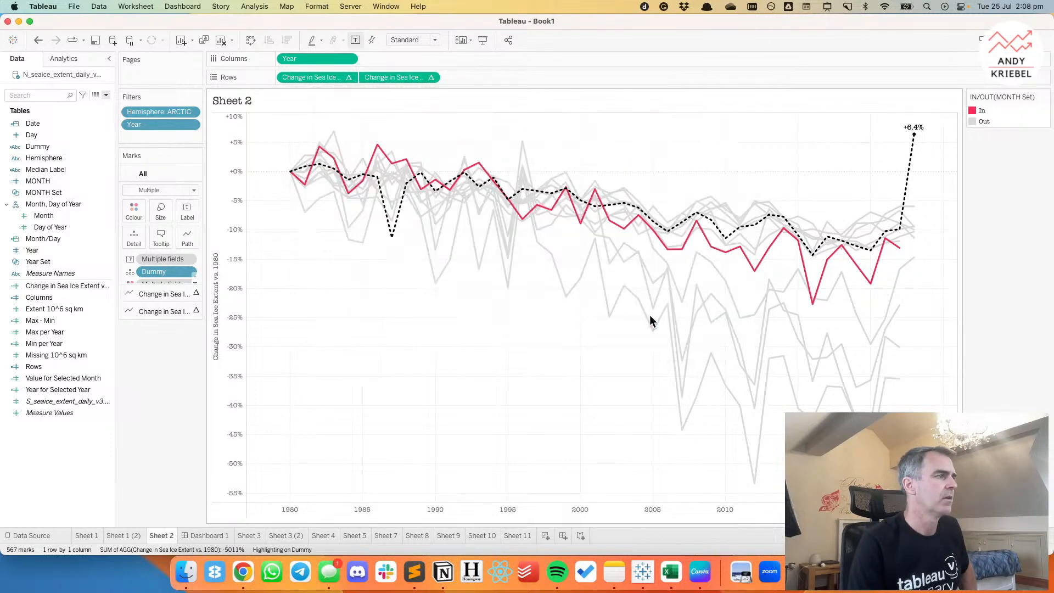
Rename the dashboard Dashboard 1 as "MM2023 W30".
double_click(200, 536)
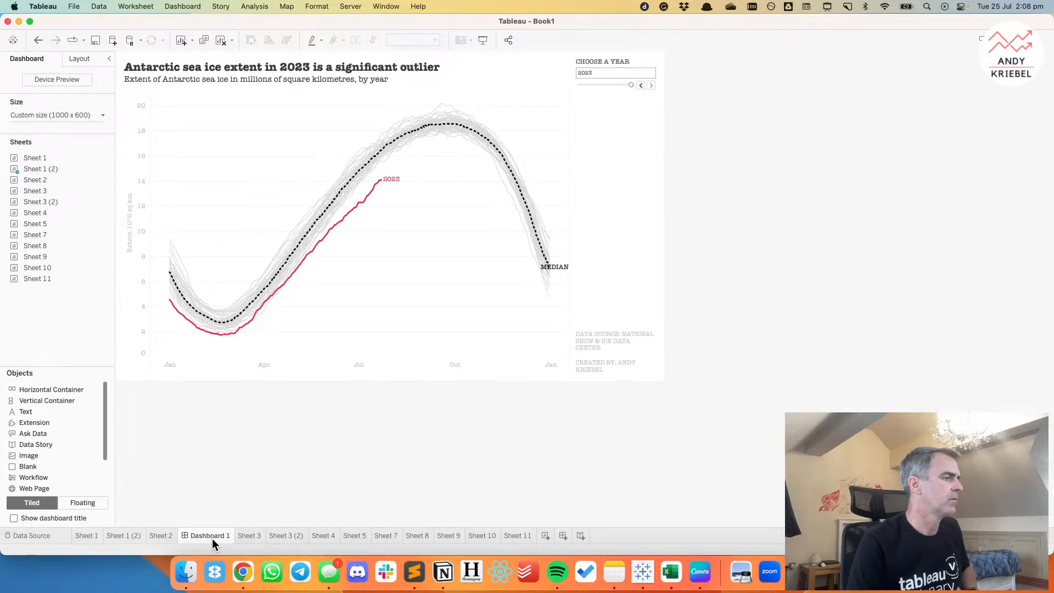
text(MM2023)
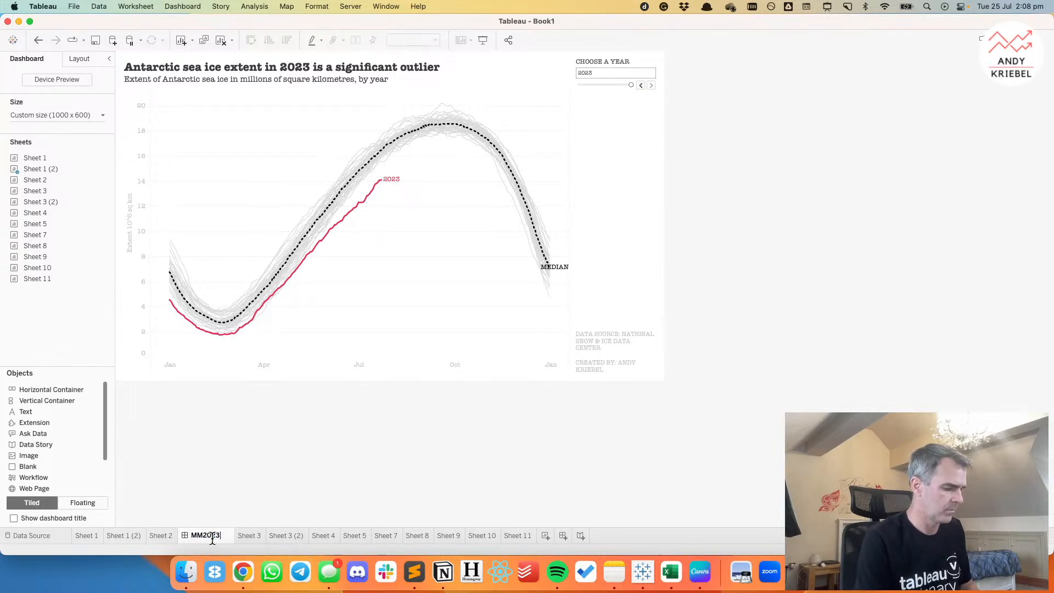
text( W30)
key(Return)
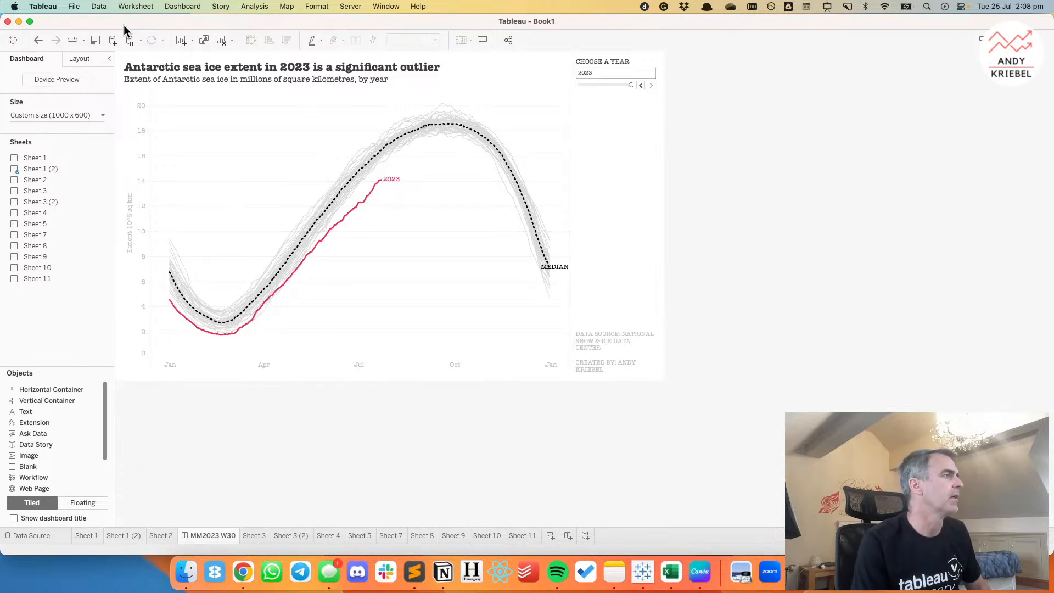
Start saving the workbook in the Makeover Monday 2023 folder, reusing the Week 29 workbook's file name as a starting point.
click(97, 42)
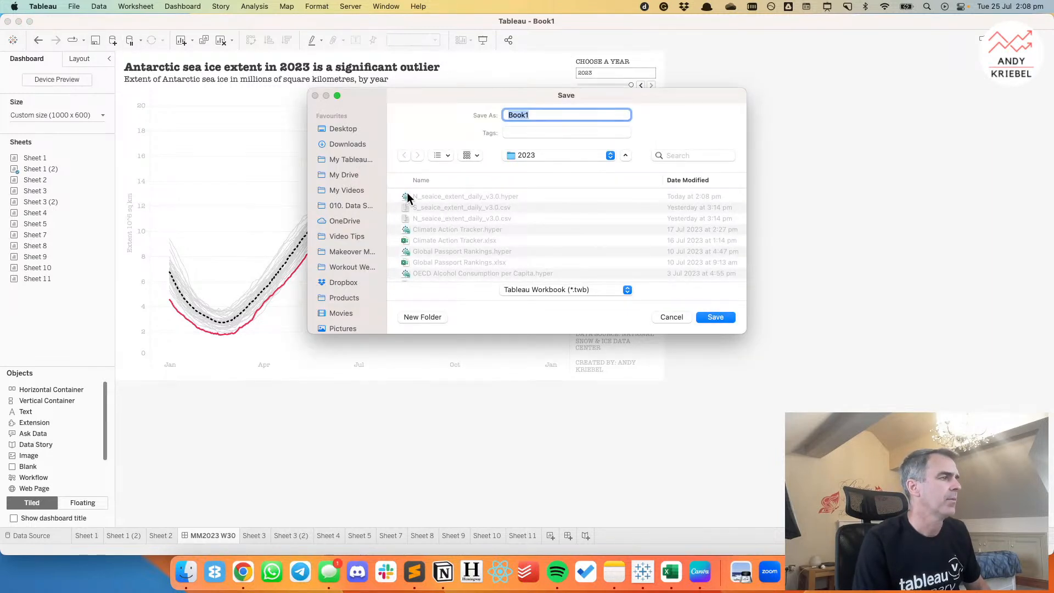
click(350, 253)
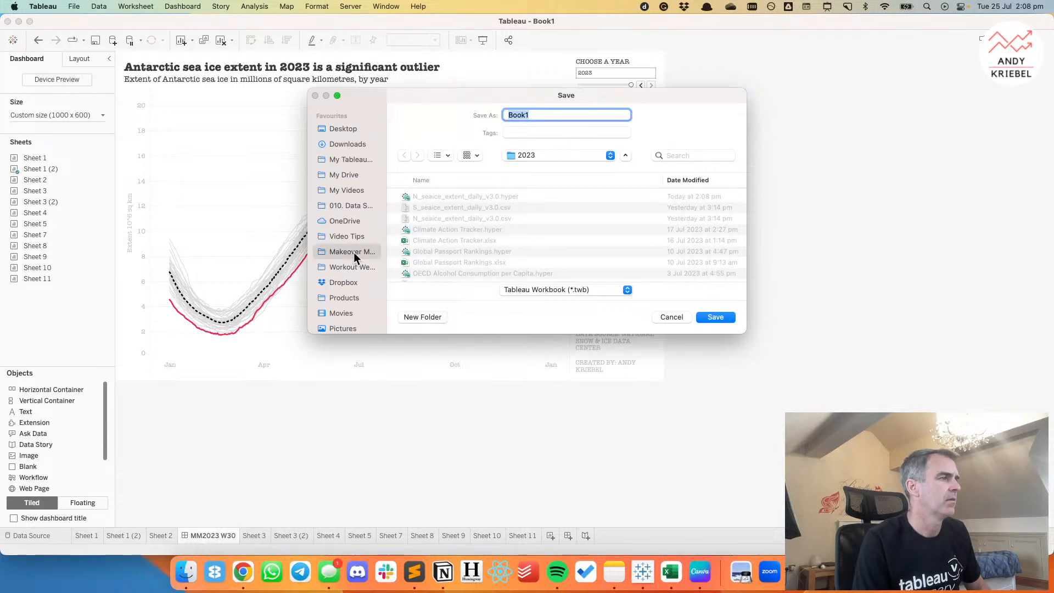
double_click(409, 197)
click(495, 199)
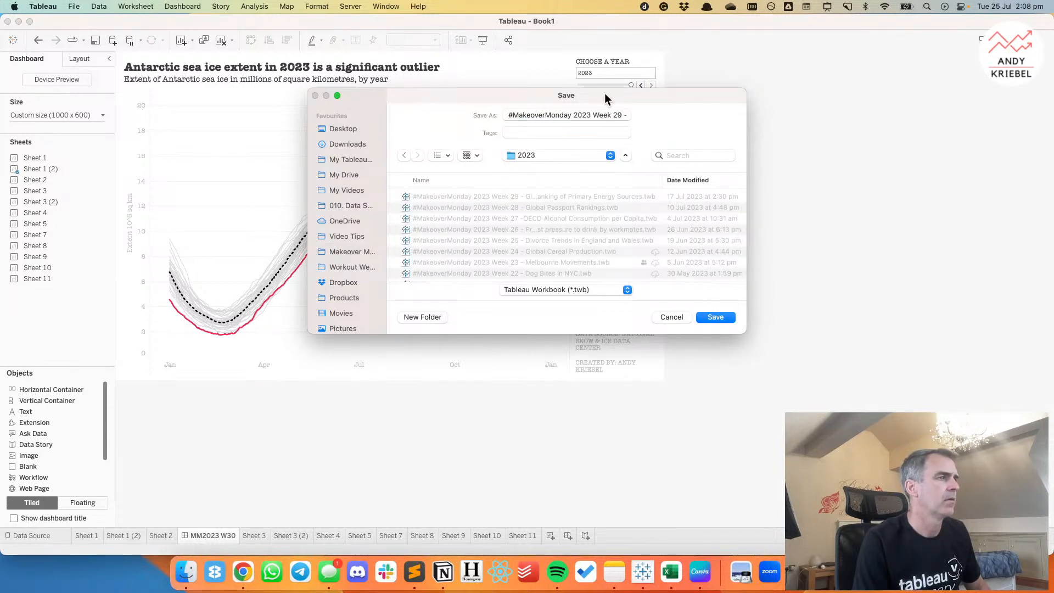
Change the file name to "#MakeoverMonday 2023 Week 30 - Antarctic Sea Ice Extent" and save the workbook.
drag(613, 115, 680, 113)
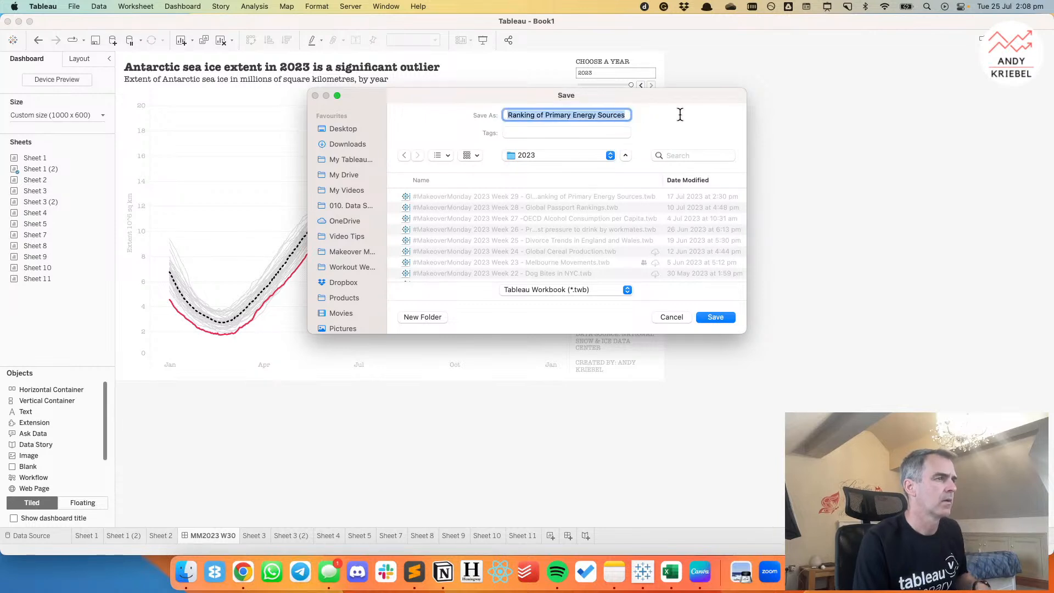
text(3 Week 30 -)
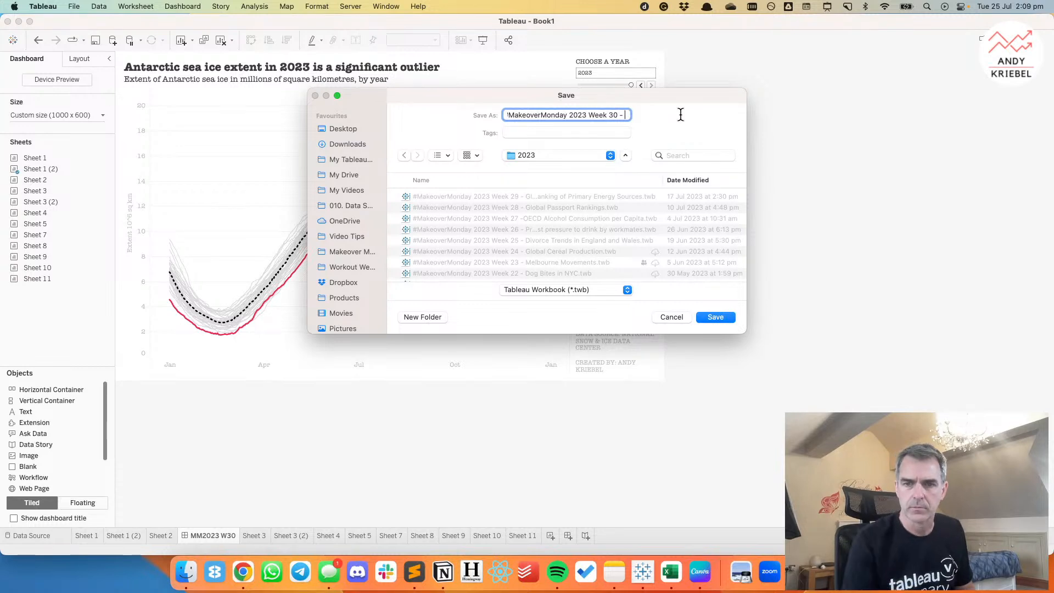
key(super+Tab)
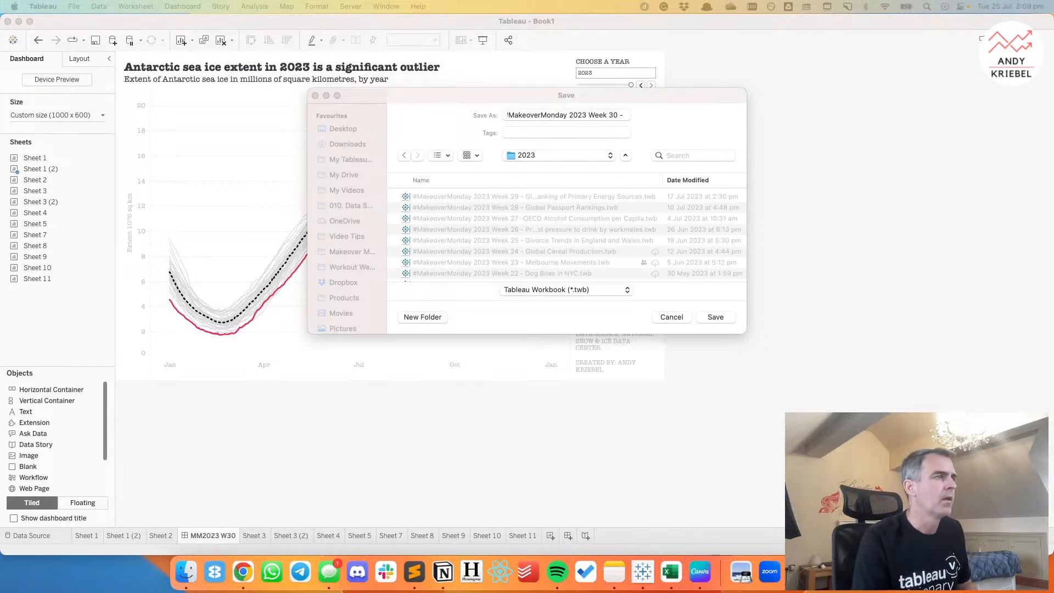
click(623, 117)
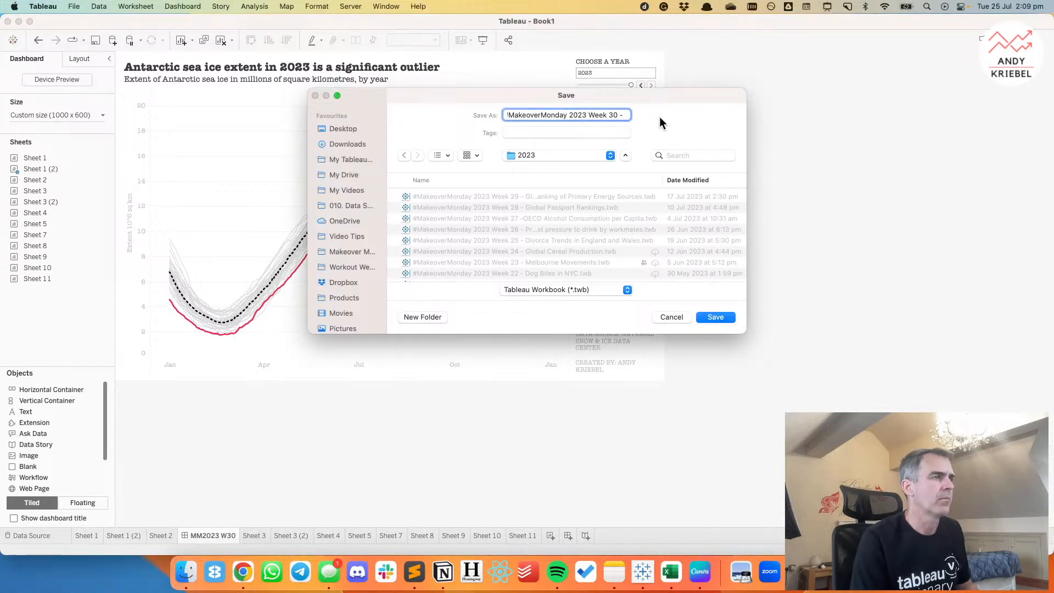
text(Antarctic)
key(BackSpace)
key(BackSpace)
key(BackSpace)
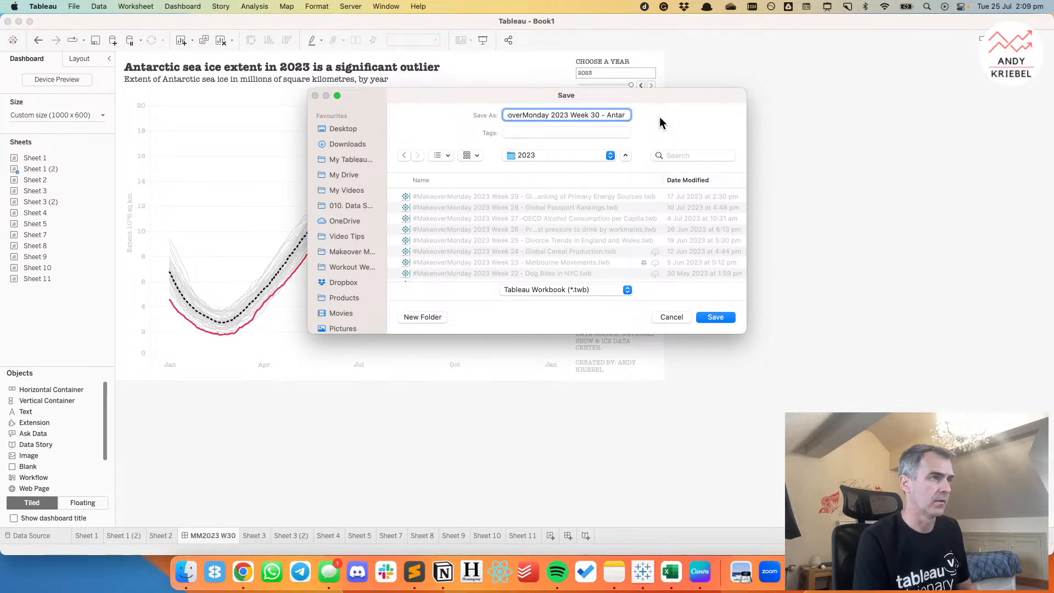
text(ctic Sea Ice Extent)
key(Return)
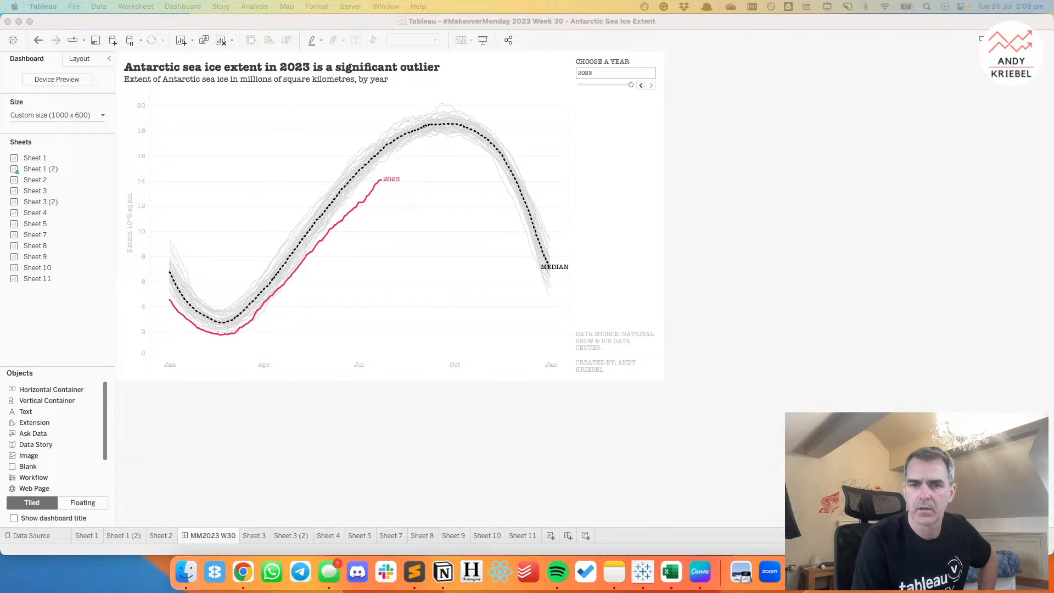
Start saving the workbook to Tableau Public with the Save As option.
click(761, 143)
click(183, 61)
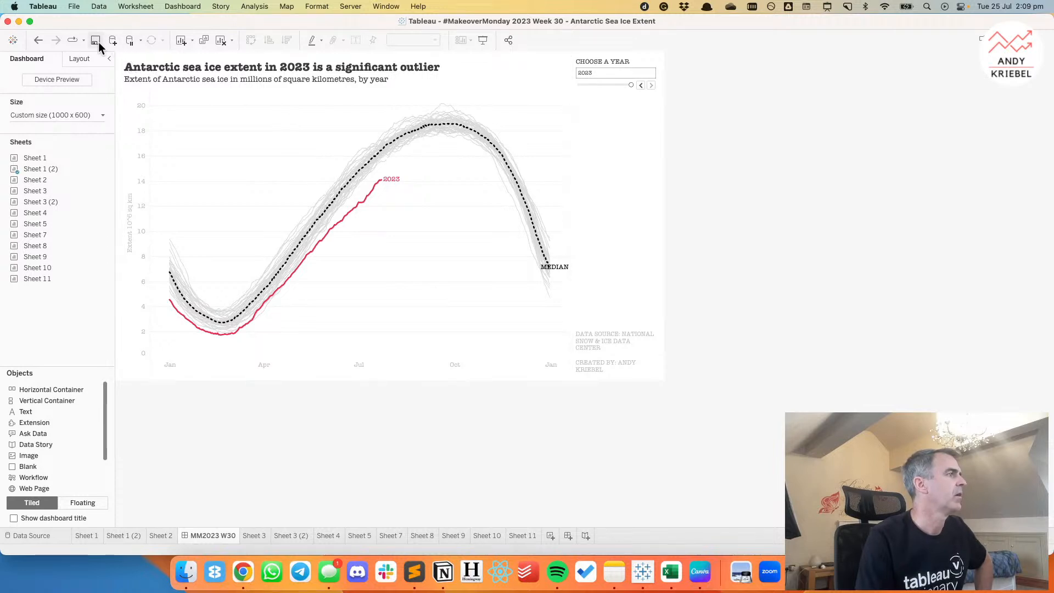
click(358, 6)
mouse_move(405, 120)
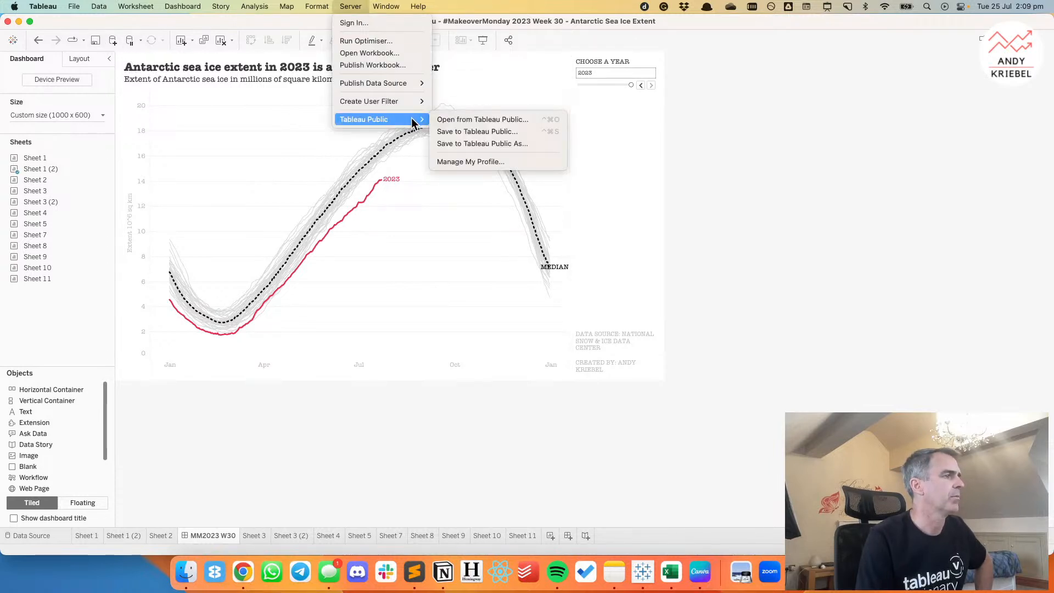
click(502, 143)
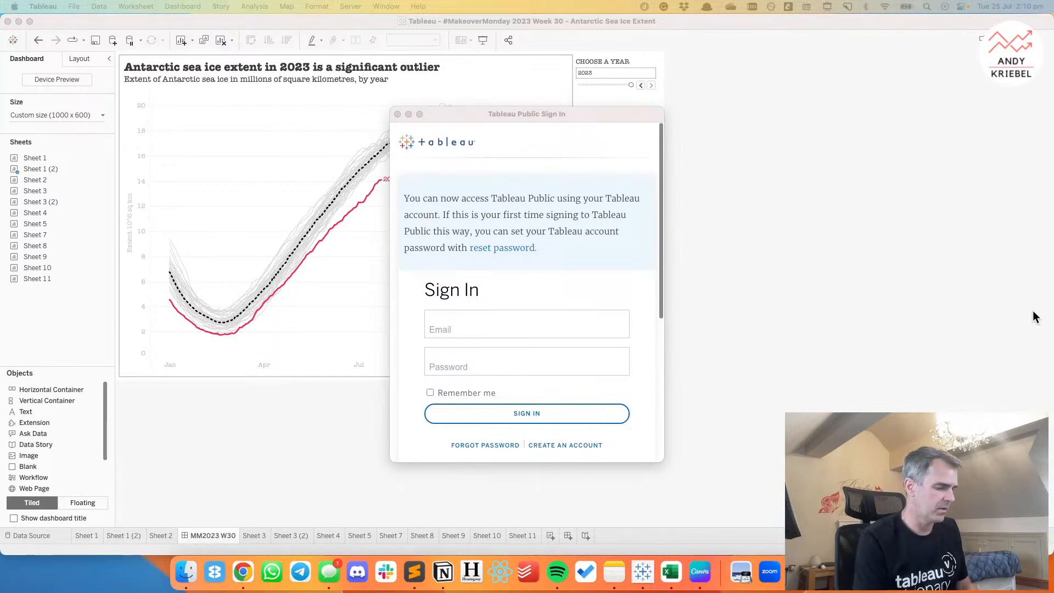
Sign in to Tableau Public with the account e-mail and password, with Remember me enabled.
click(478, 324)
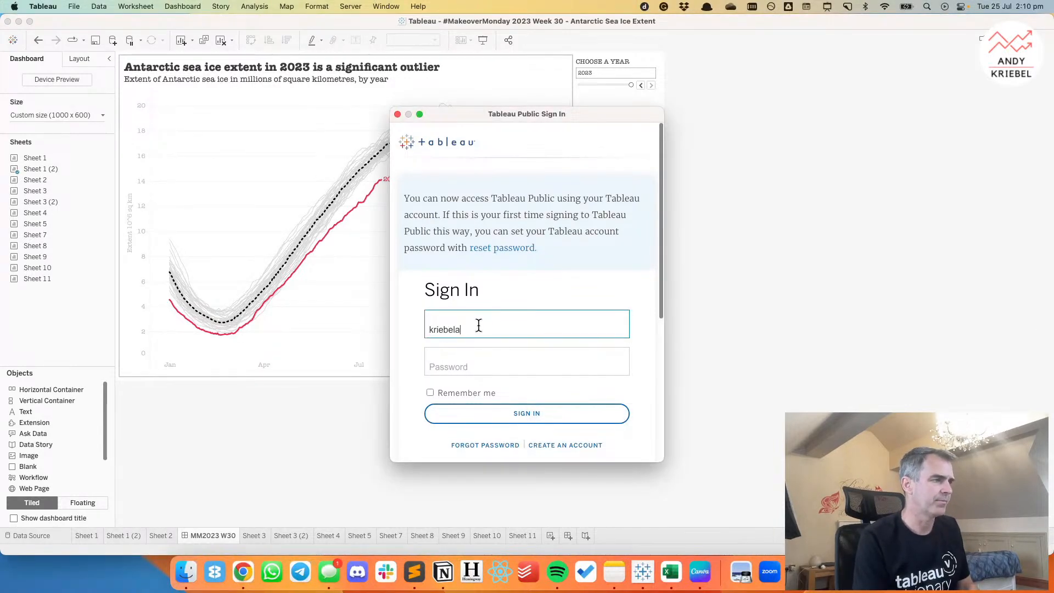
key(Tab)
text(•••••)
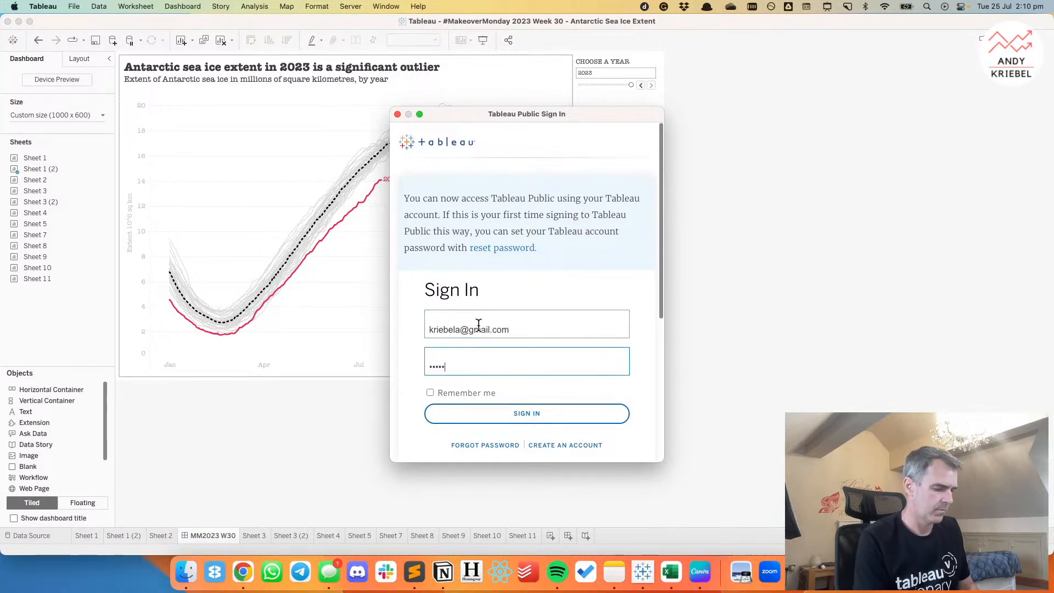
text(••••)
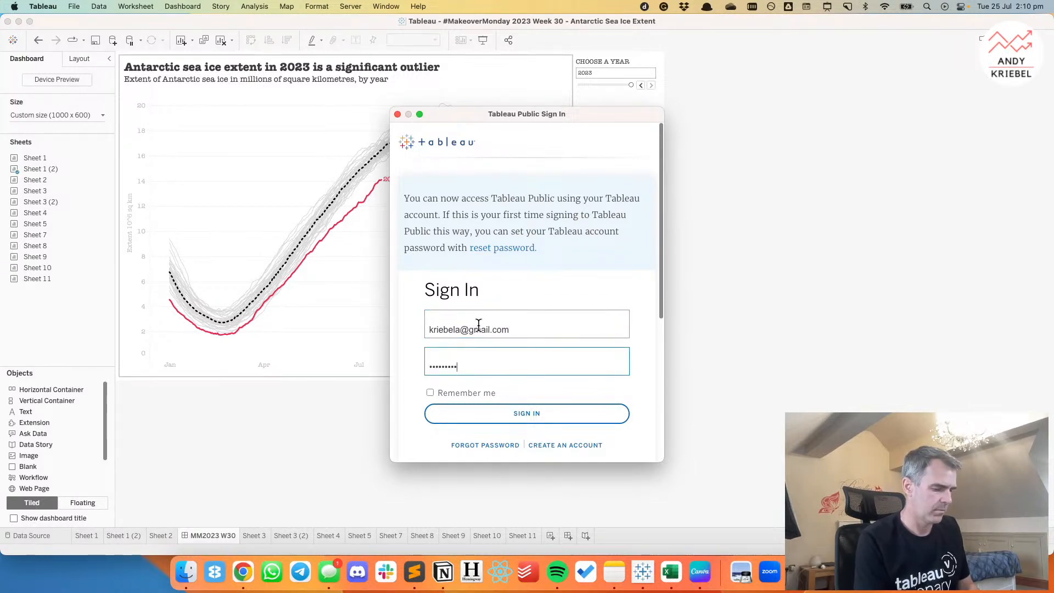
text(••)
click(525, 414)
click(430, 392)
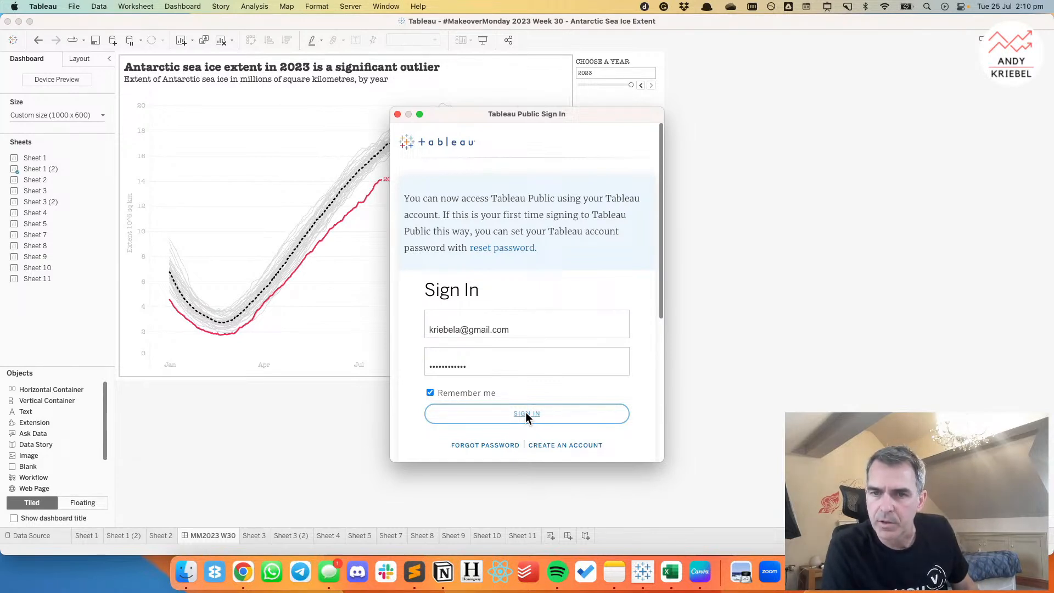
click(526, 413)
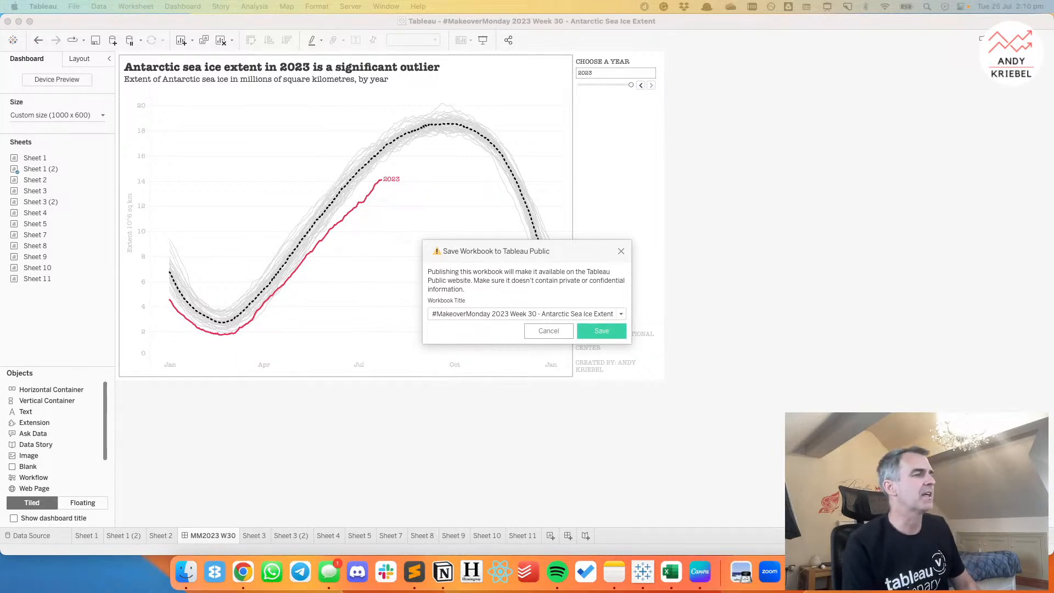
Publish the workbook as "#MakeoverMonday 2023 Week 30 - Antarctic Sea Ice Extent" and turn on Allow Access for the published viz.
click(604, 333)
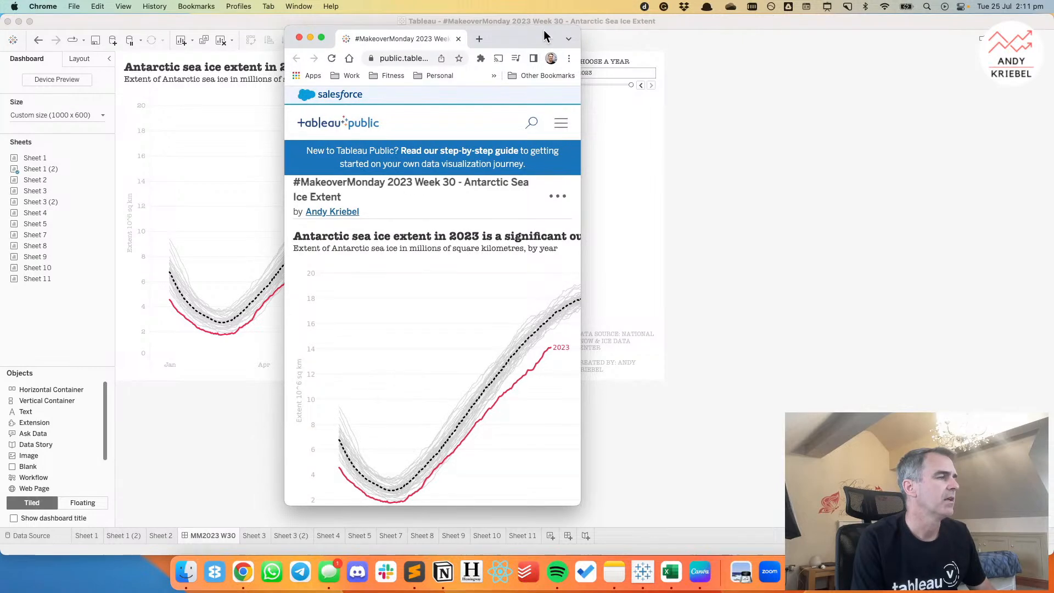
double_click(544, 29)
click(892, 158)
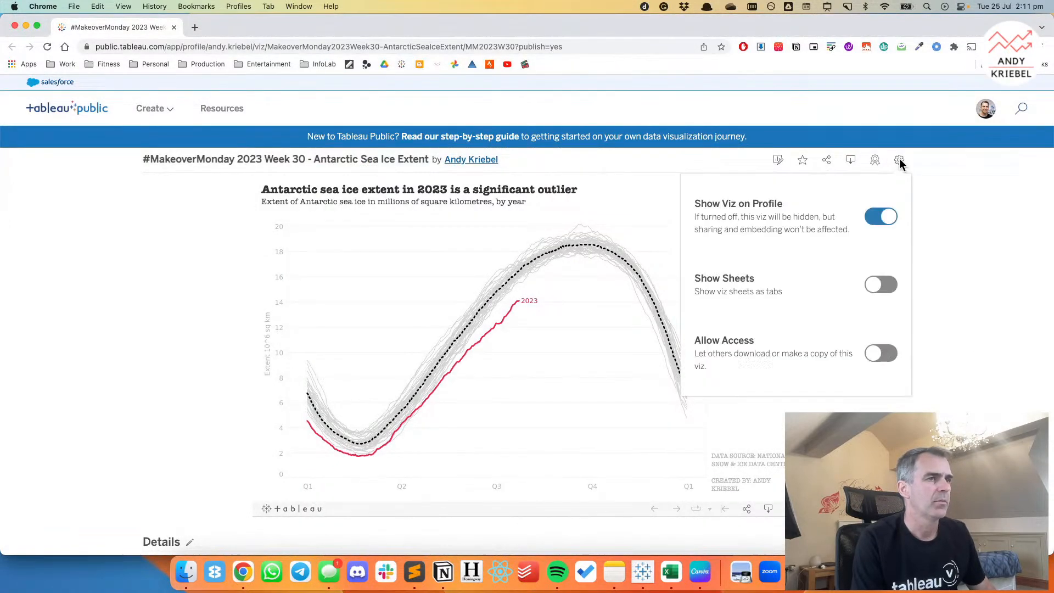
click(881, 354)
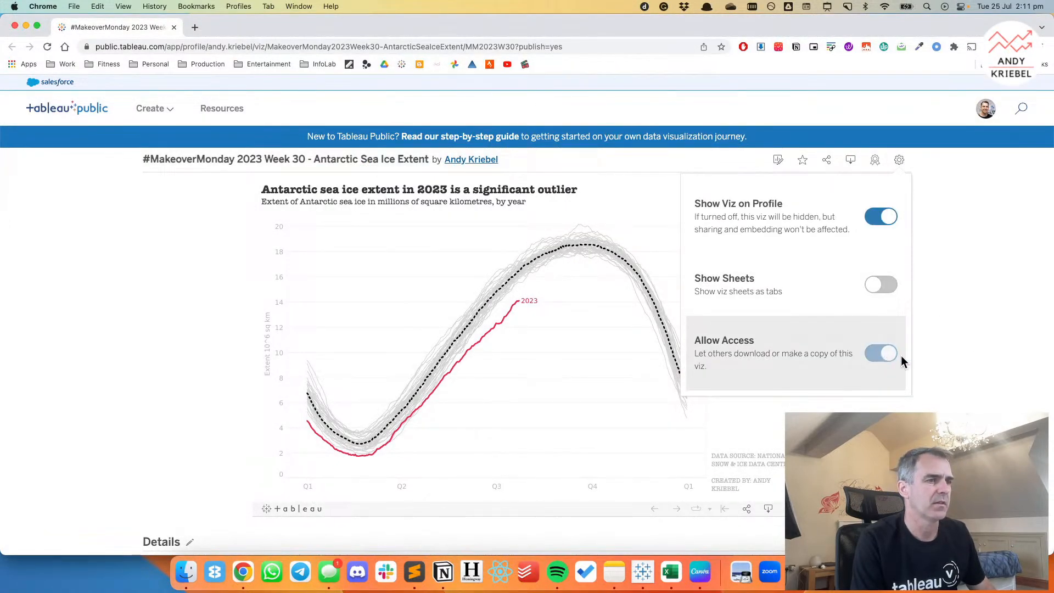
click(945, 350)
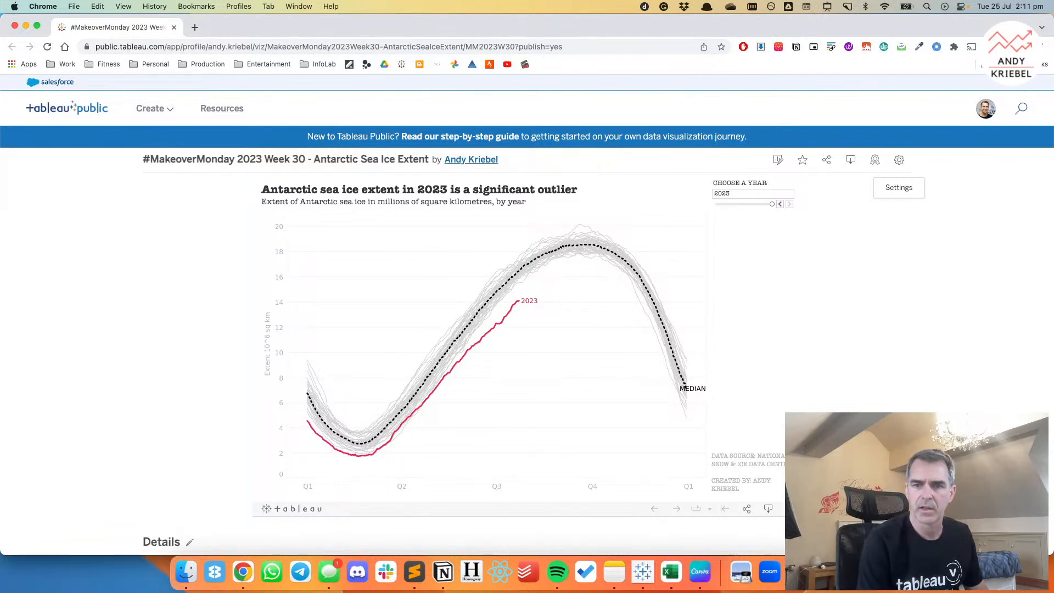
Return to Tableau Desktop and review the exploratory charts on Sheets 3, 3 (2), 2, 1, 5, 7 and 4.
click(643, 572)
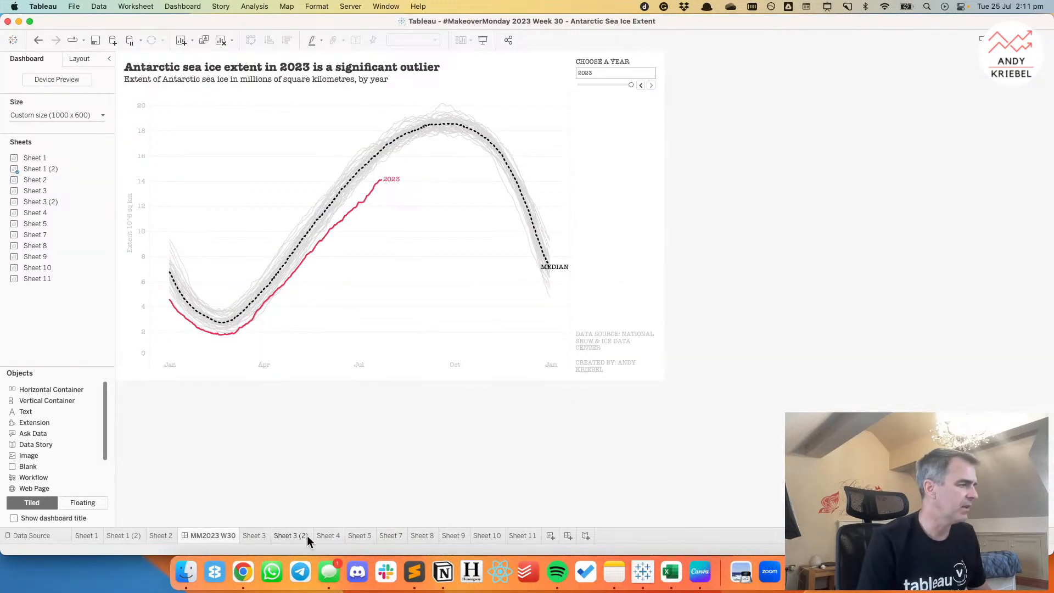
click(259, 534)
click(295, 536)
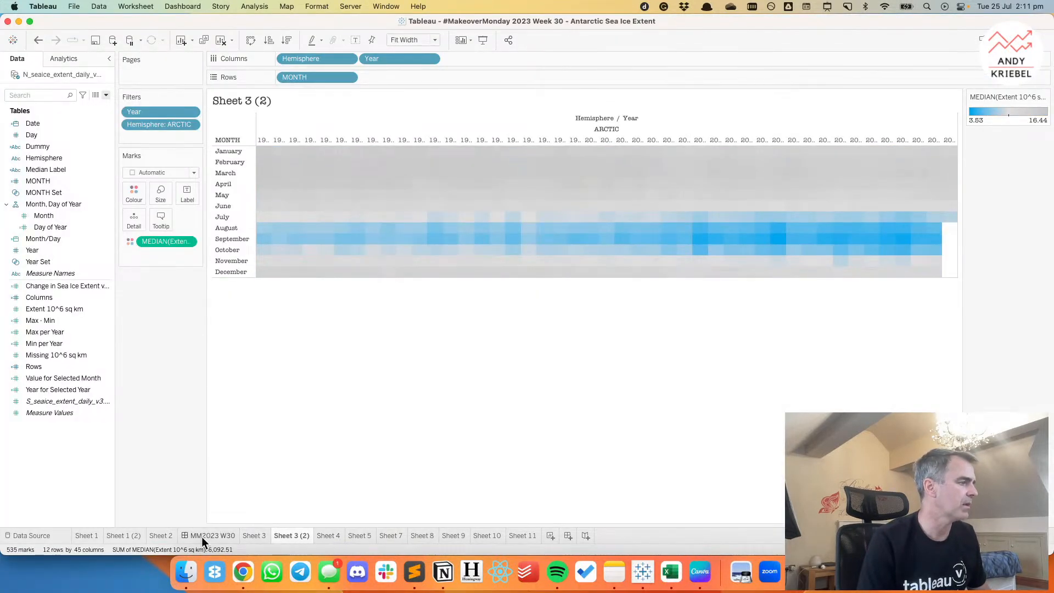
click(153, 537)
click(87, 535)
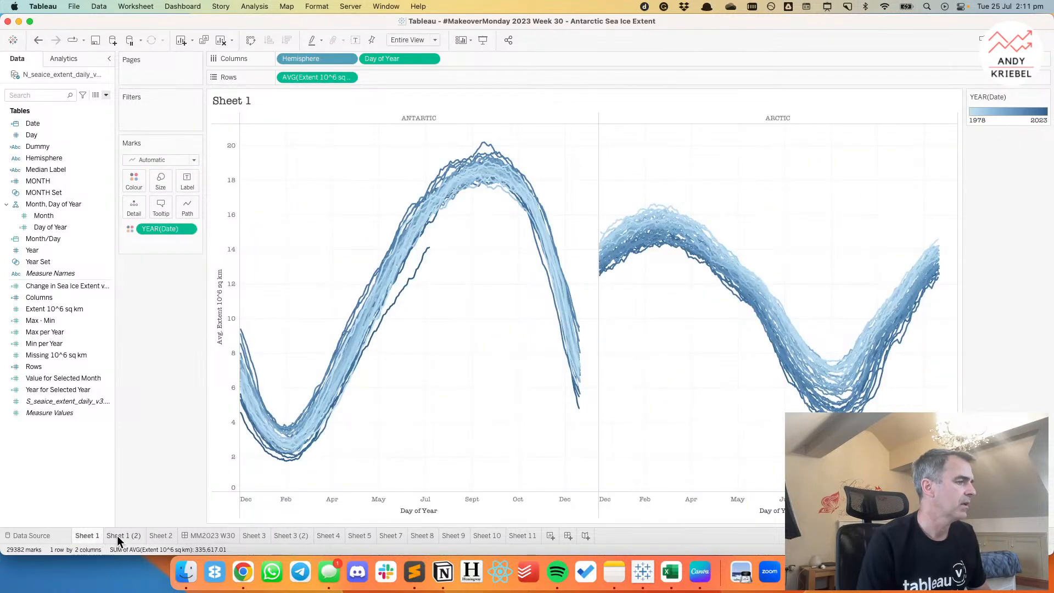
click(364, 535)
click(389, 535)
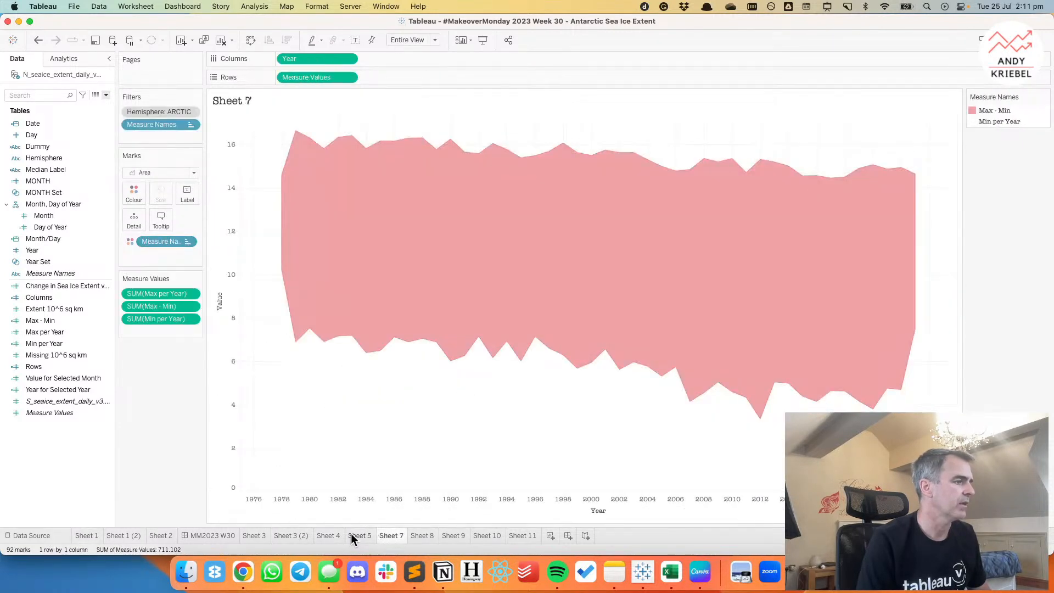
click(332, 535)
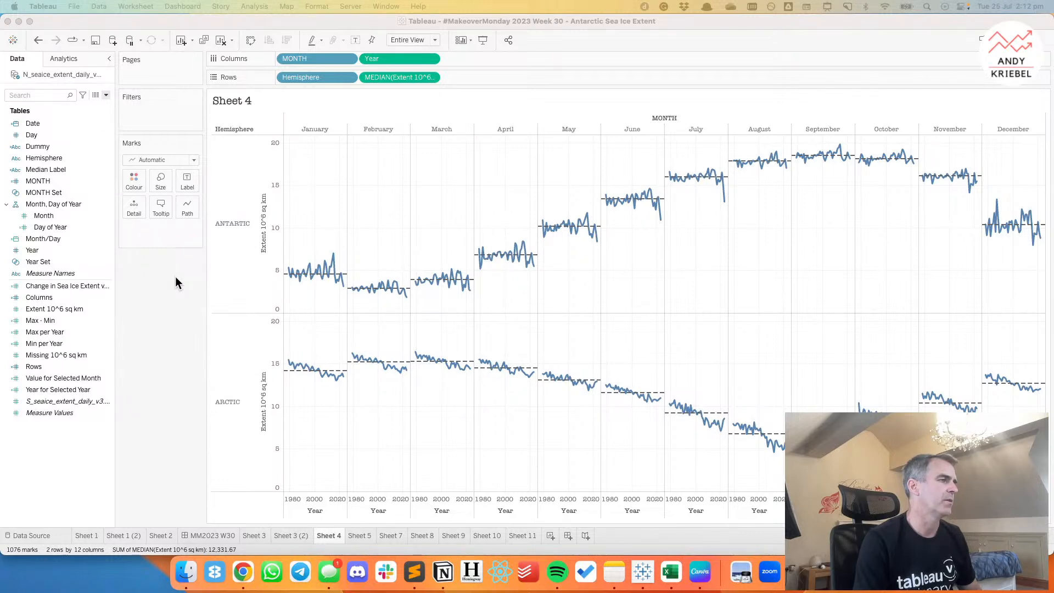
Create a calculated field named "2023 Value".
right_click(62, 450)
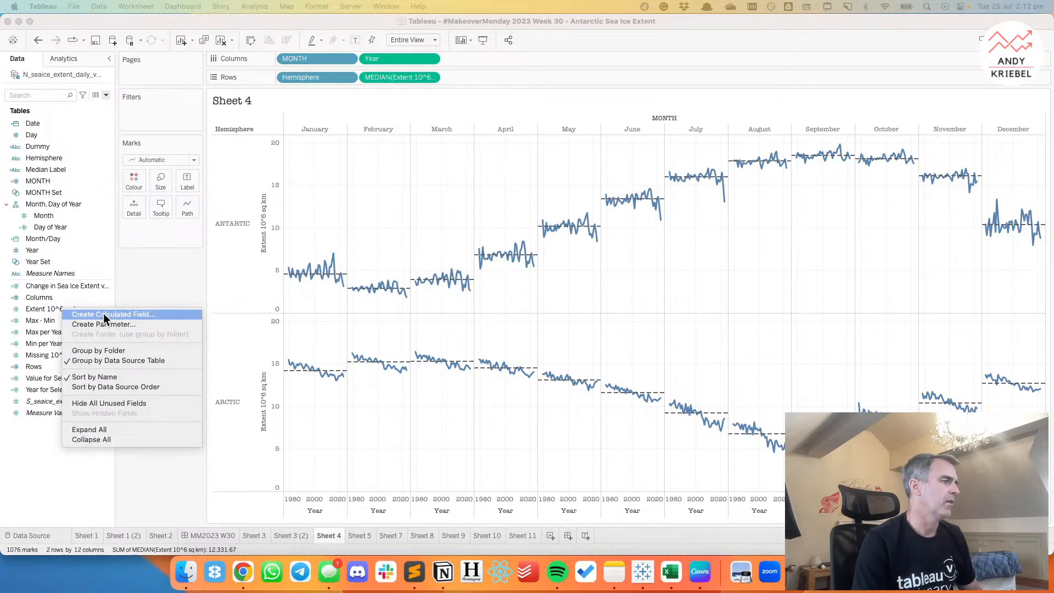
click(103, 314)
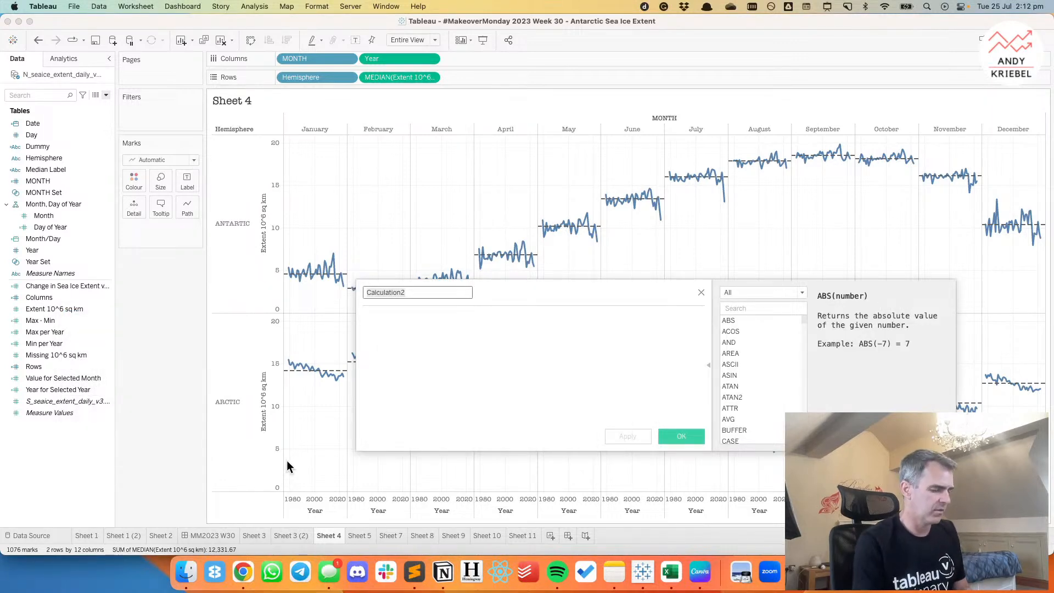
text(2023 V)
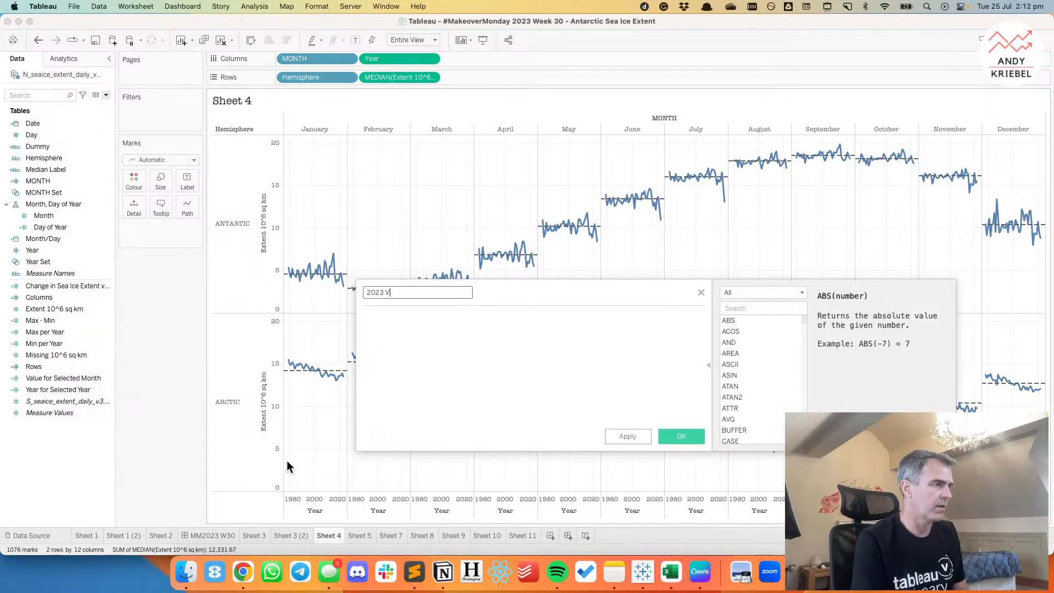
text(alue)
click(412, 379)
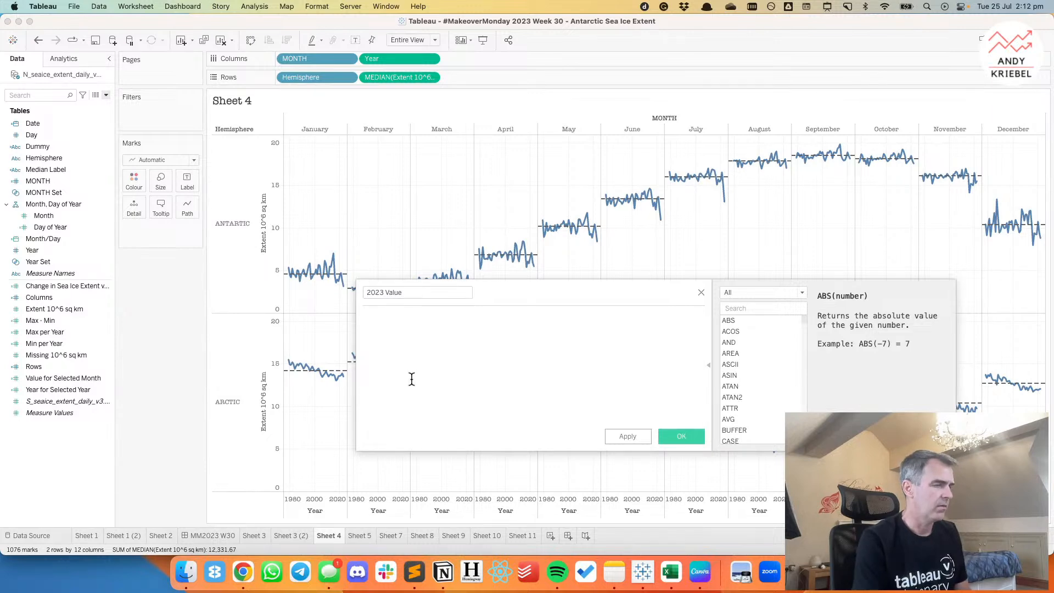
Start the 2023 Value formula with a FIXED level-of-detail expression on [Hemisphere].
text({ FIXED hemoi)
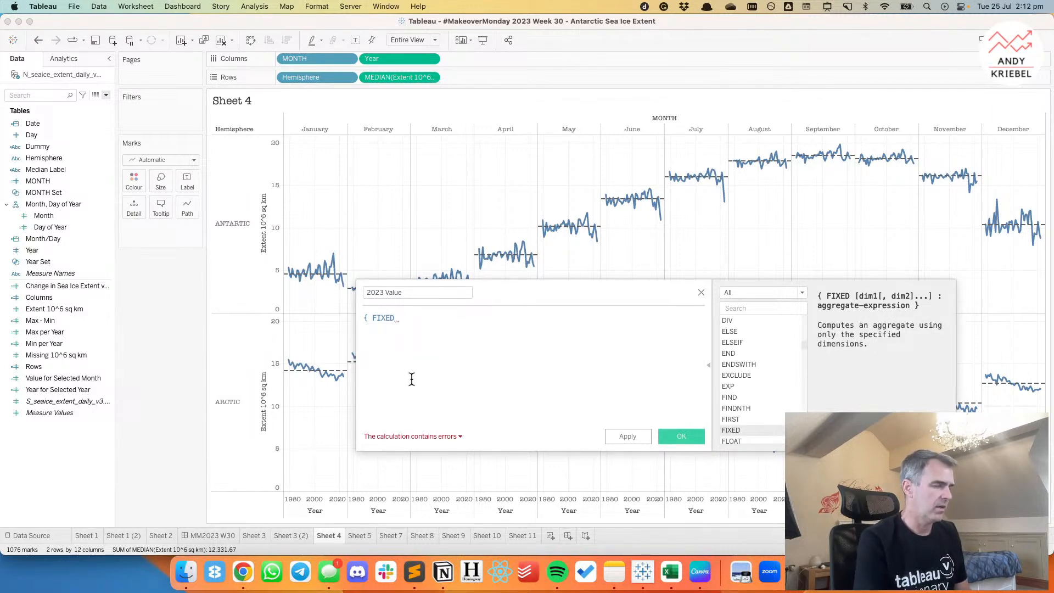
key(BackSpace)
key(BackSpace)
key(BackSpace)
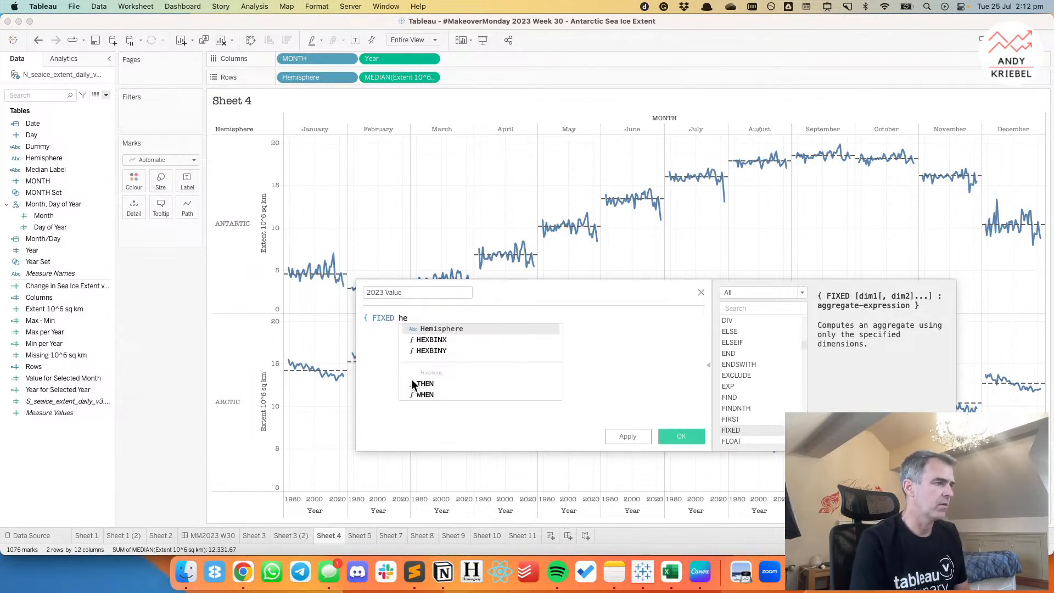
key(Return)
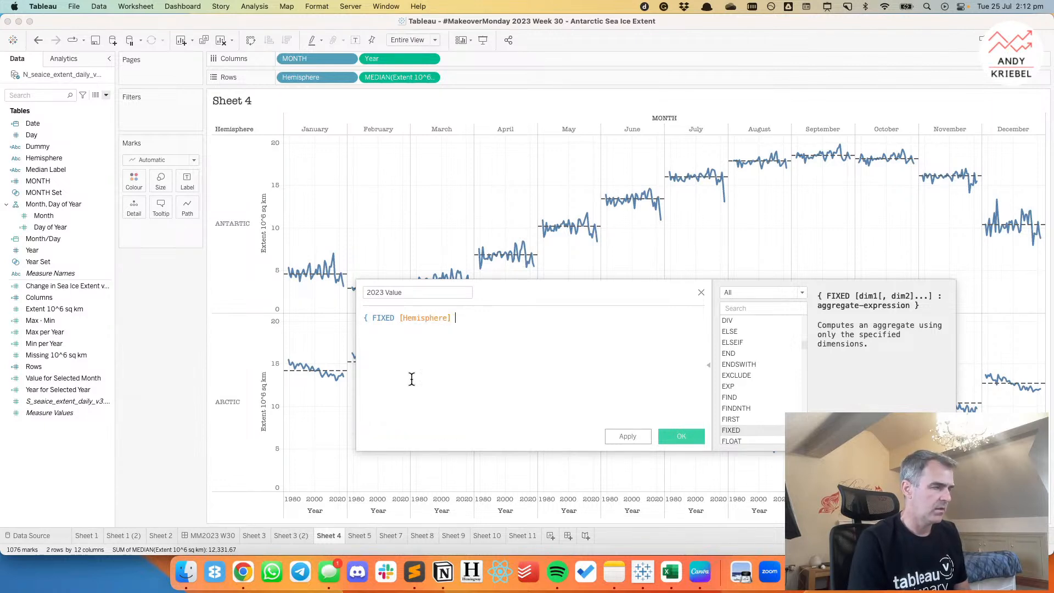
text(:)
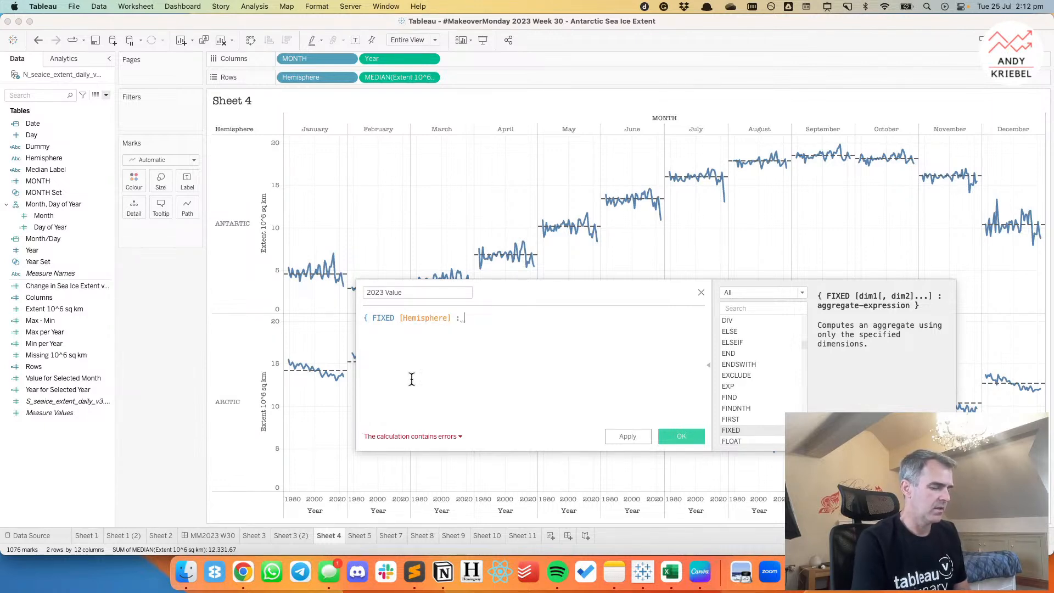
text( med)
Add a MEDIAN aggregation to the expression with the condition IF [Year]=2023.
key(Return)
text(IF year))
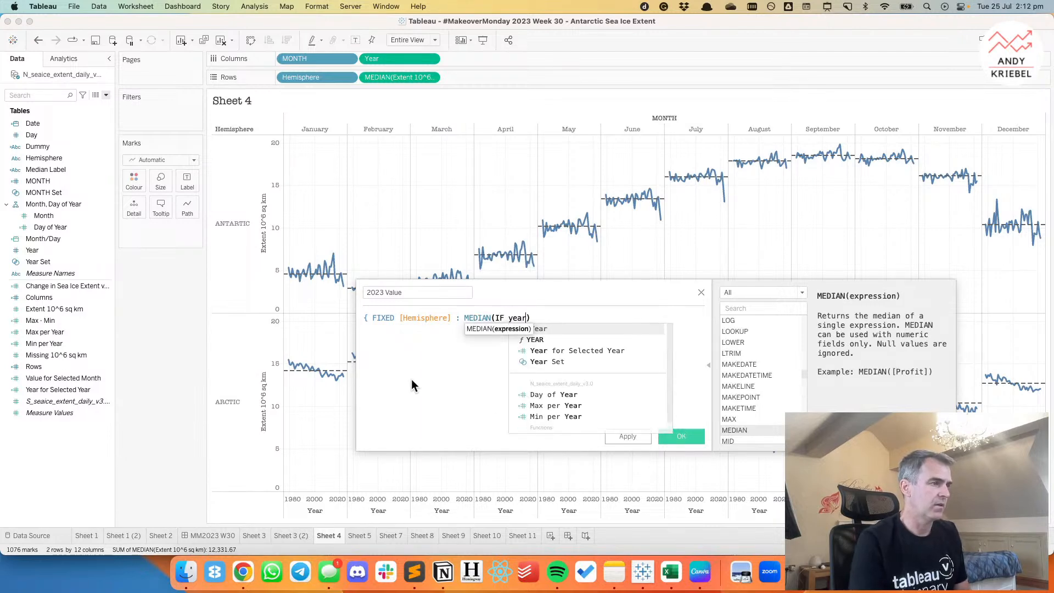
key(Return)
text(=202)
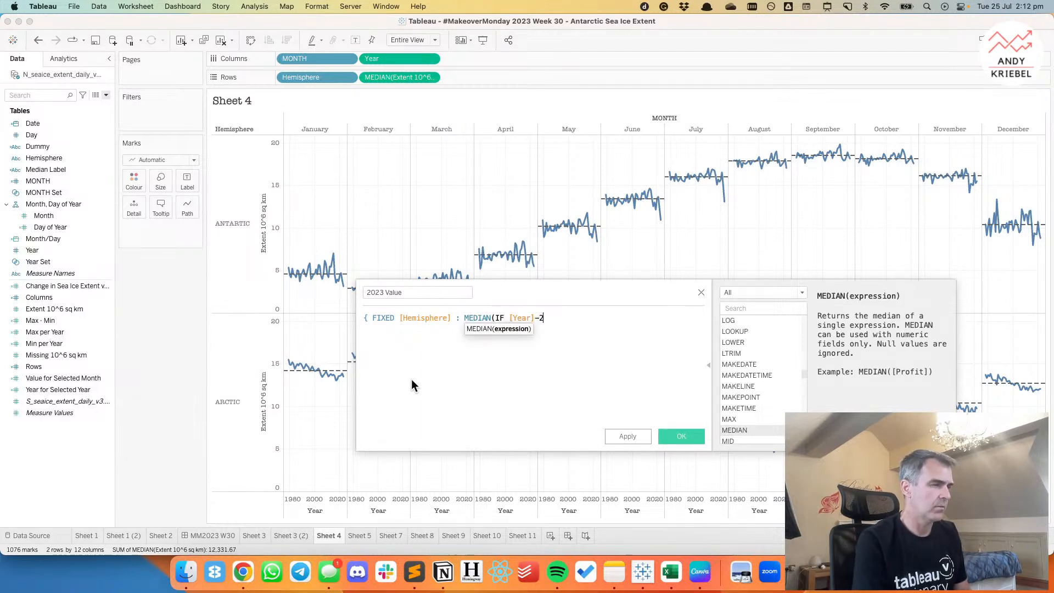
key(BackSpace)
key(BackSpace)
key(BackSpace)
key(BackSpace)
text(=202)
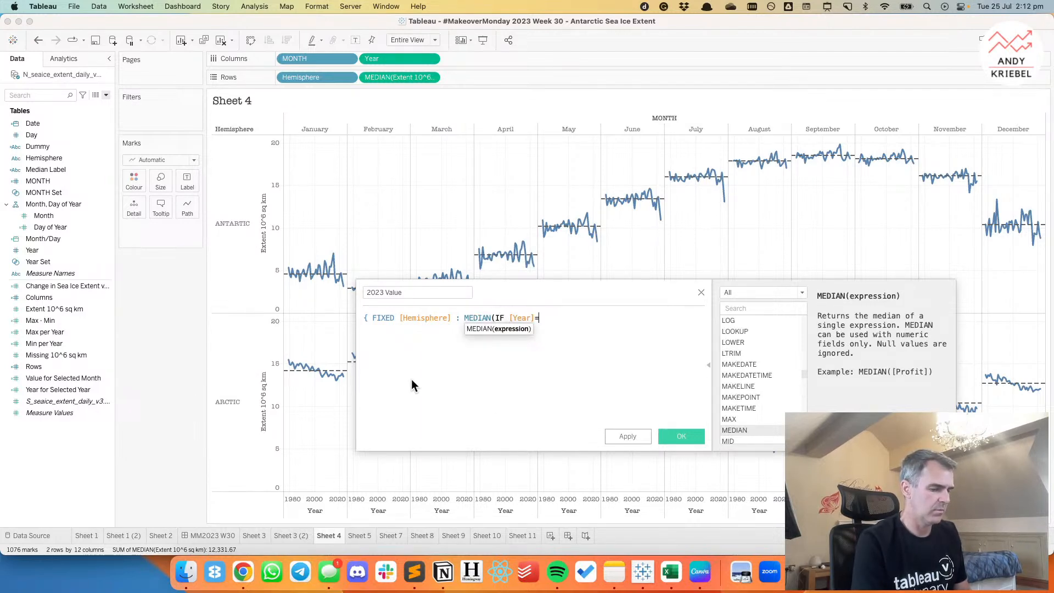
key(BackSpace)
key(BackSpace)
text(023)
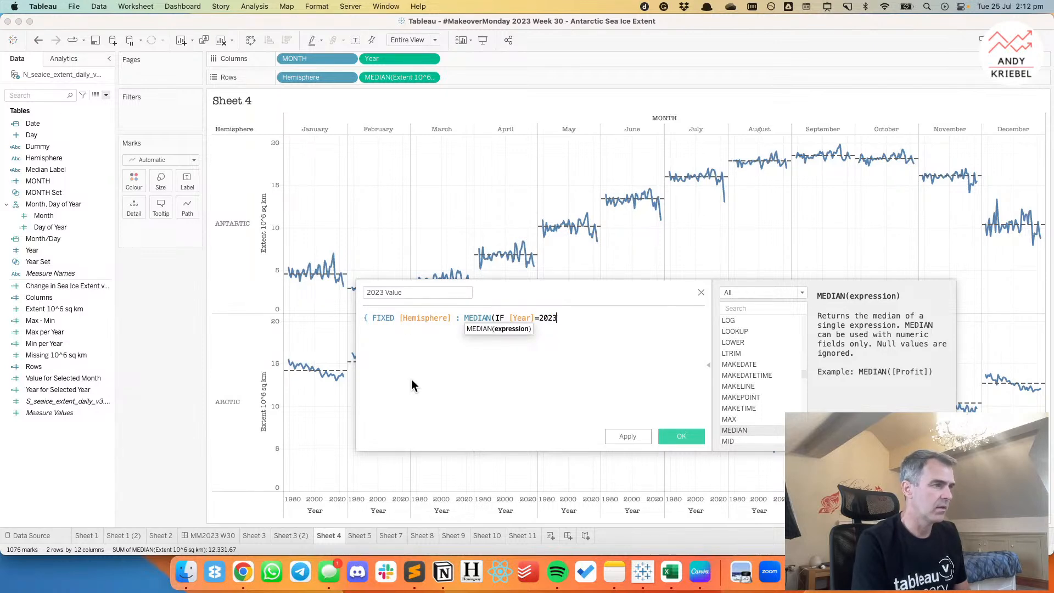
text())
Complete the MEDIAN condition with THEN [Extent 10^6 sq km] END.
key(BackSpace)
text(THEN )
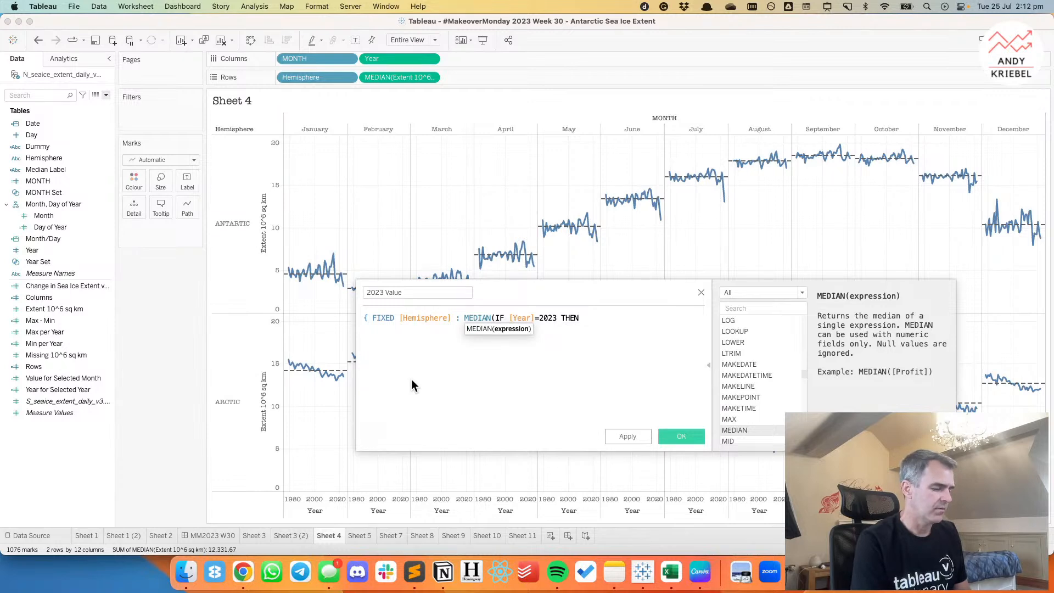
text(ex)
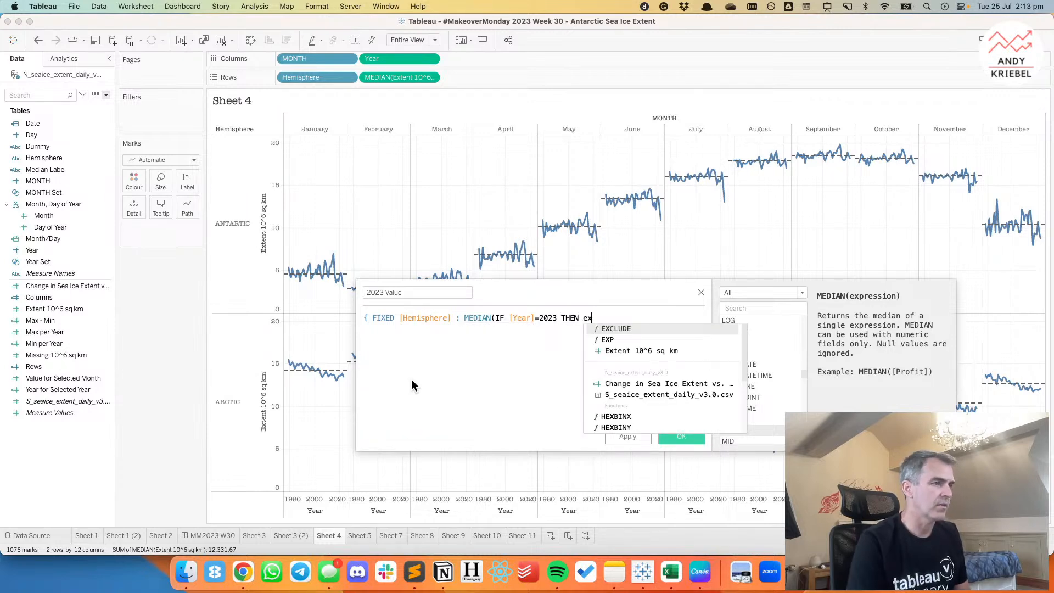
key(Down)
key(Down)
key(Return)
text(END))
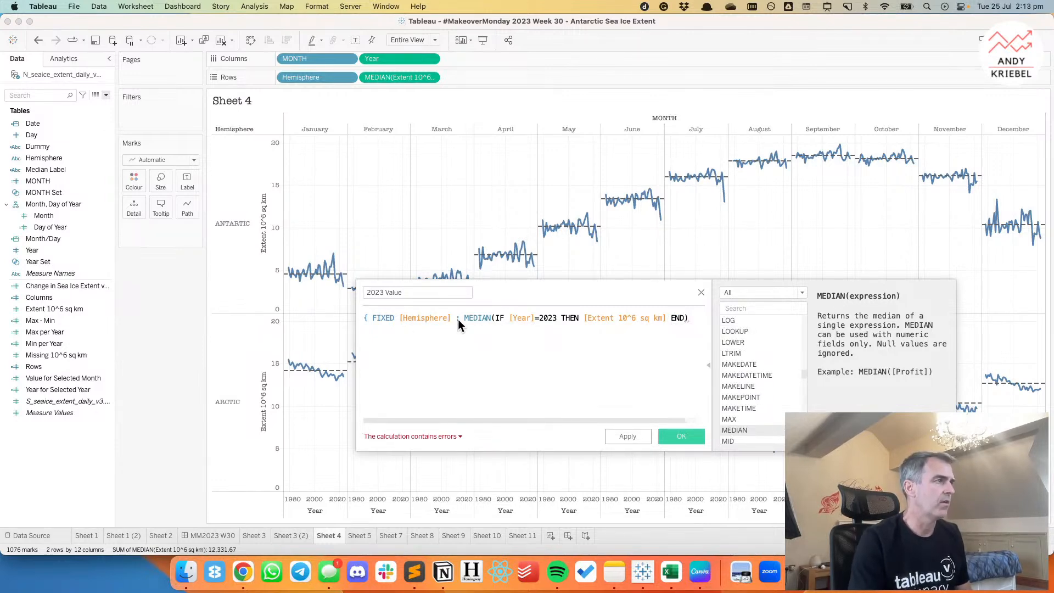
text(,mon)
Add [MONTH] as a second FIXED dimension, close the expression with a brace and save the calculated field.
key(Down)
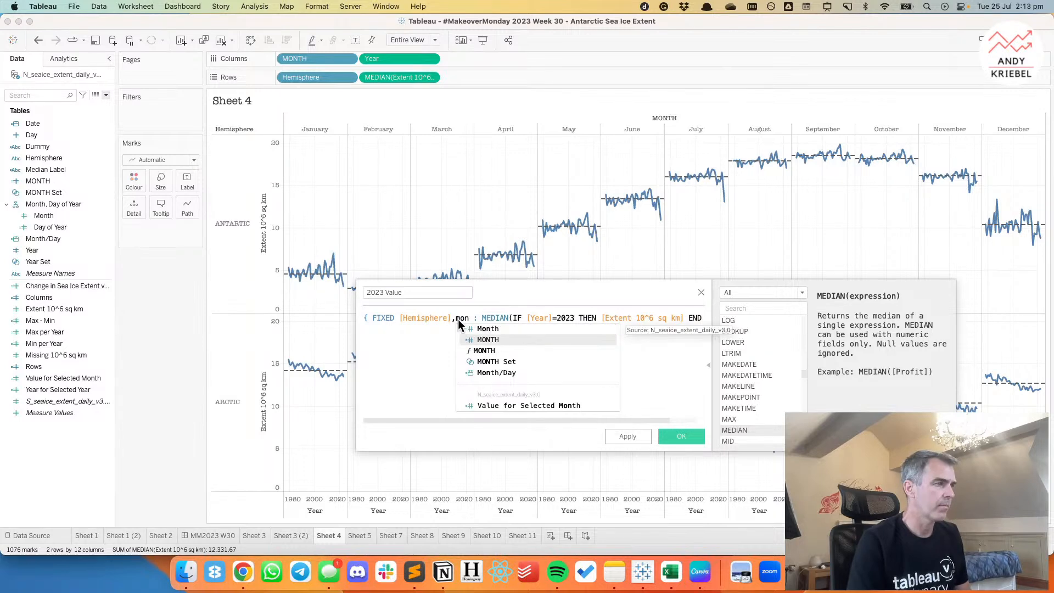
key(Return)
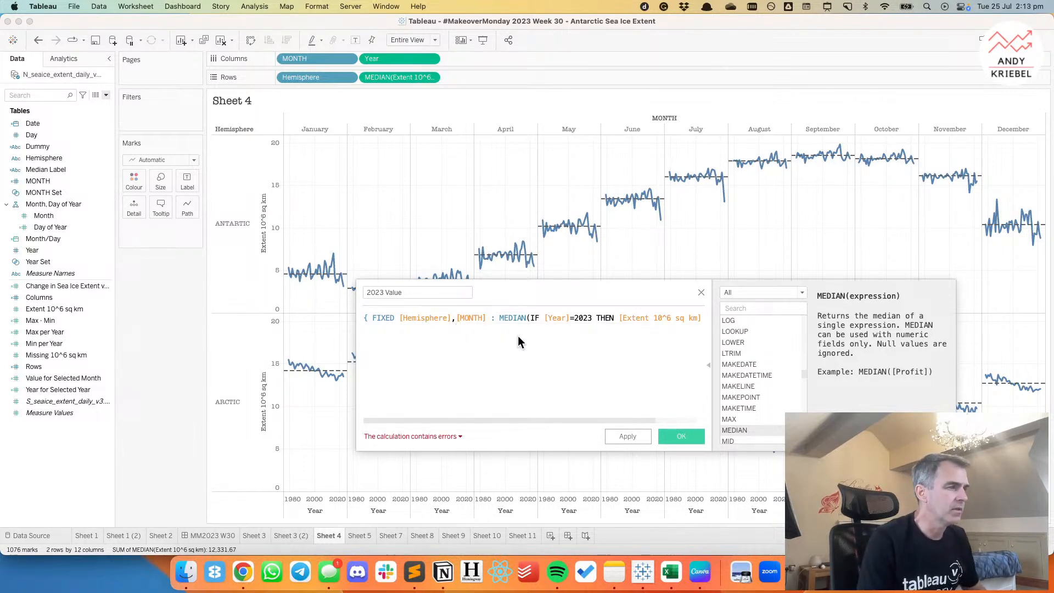
drag(536, 419, 631, 419)
click(691, 319)
text(})
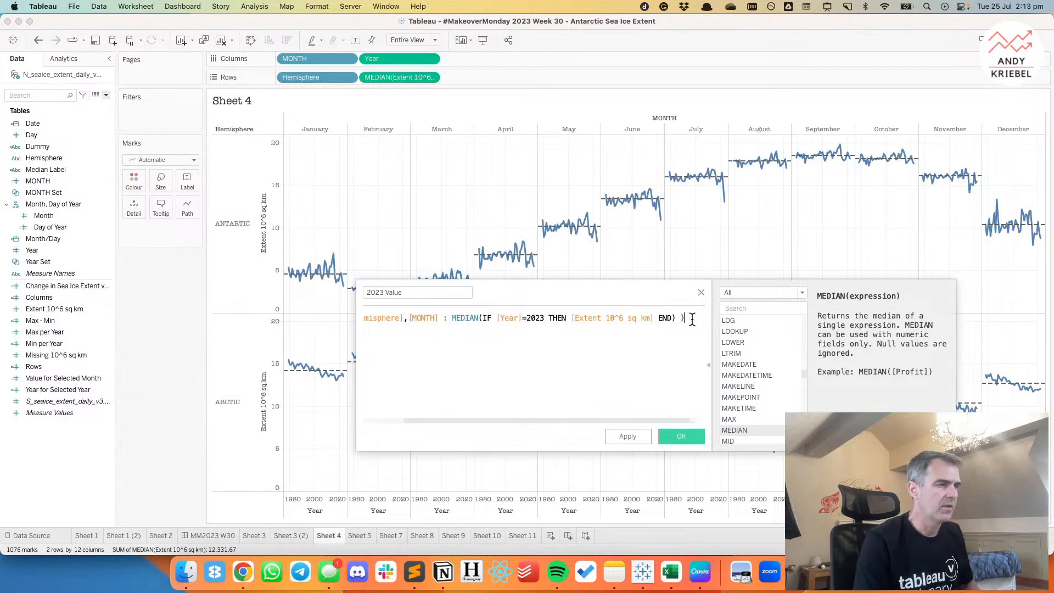
click(681, 436)
Add 2023 Value to the marks' detail and create a per-pane reference line on the average of SUM(2023 Value).
drag(48, 285, 135, 208)
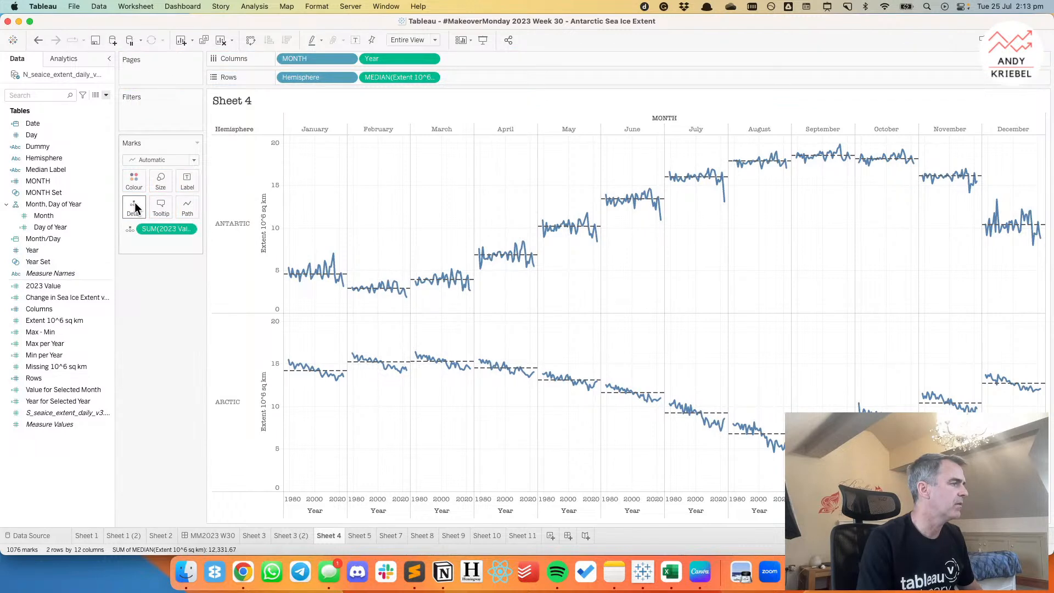
click(65, 58)
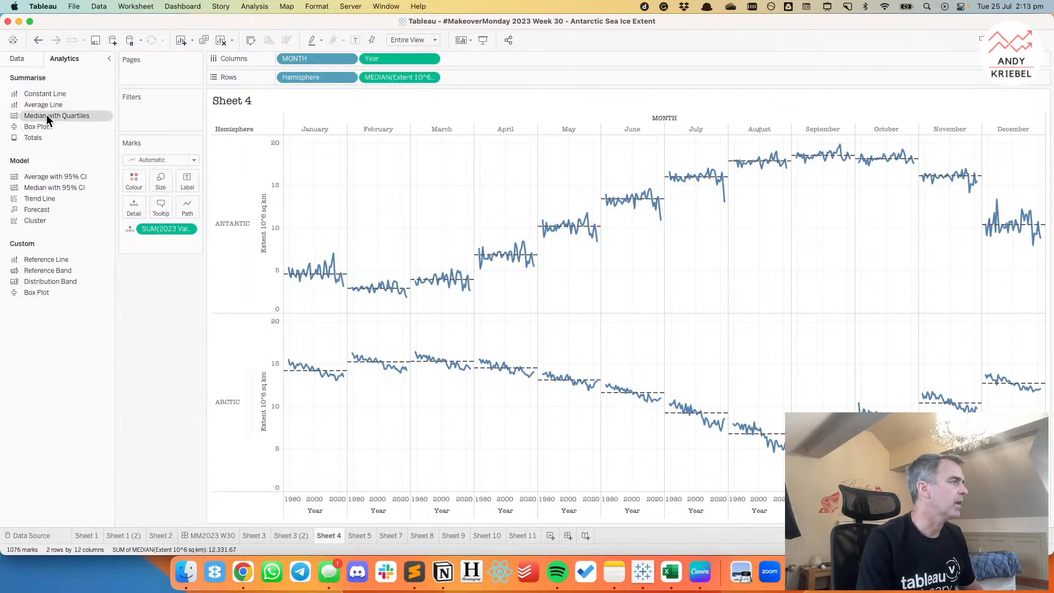
drag(48, 259, 339, 174)
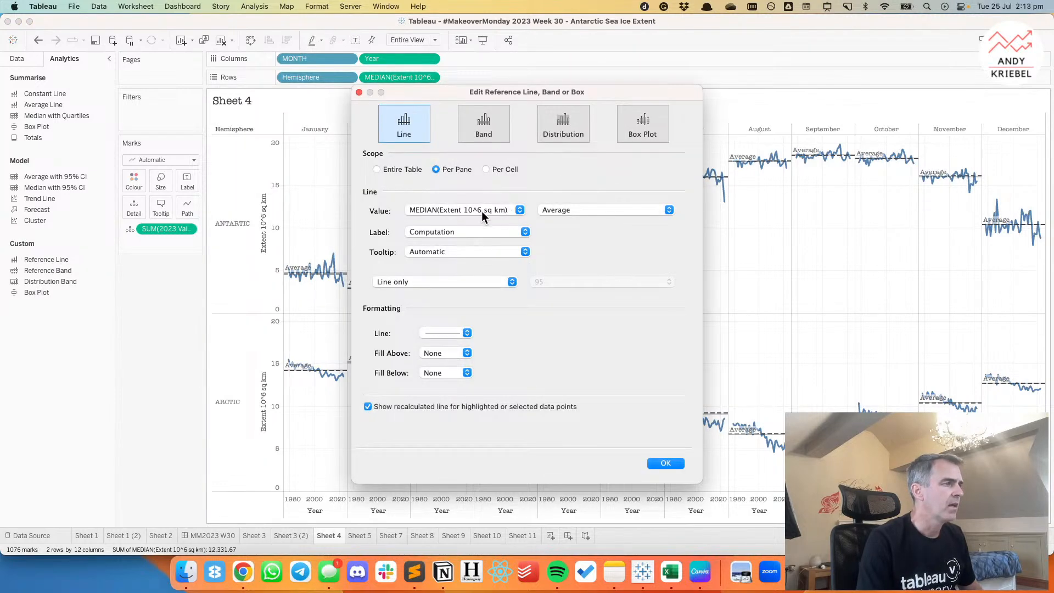
click(486, 212)
click(466, 216)
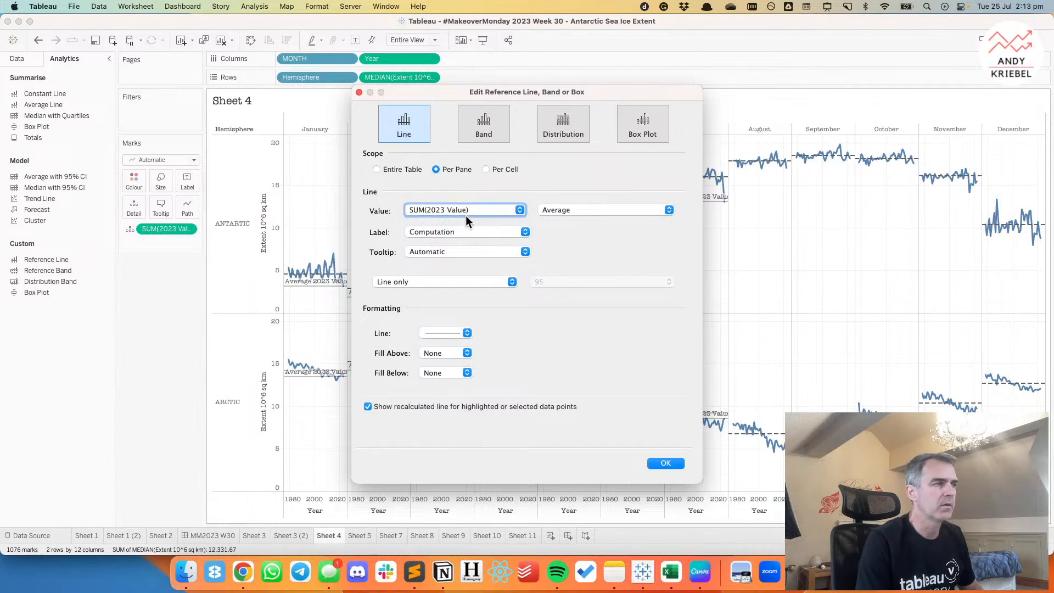
Set the reference line's label to None, make it dashed and turn off the recalculated line for selected data points.
click(466, 231)
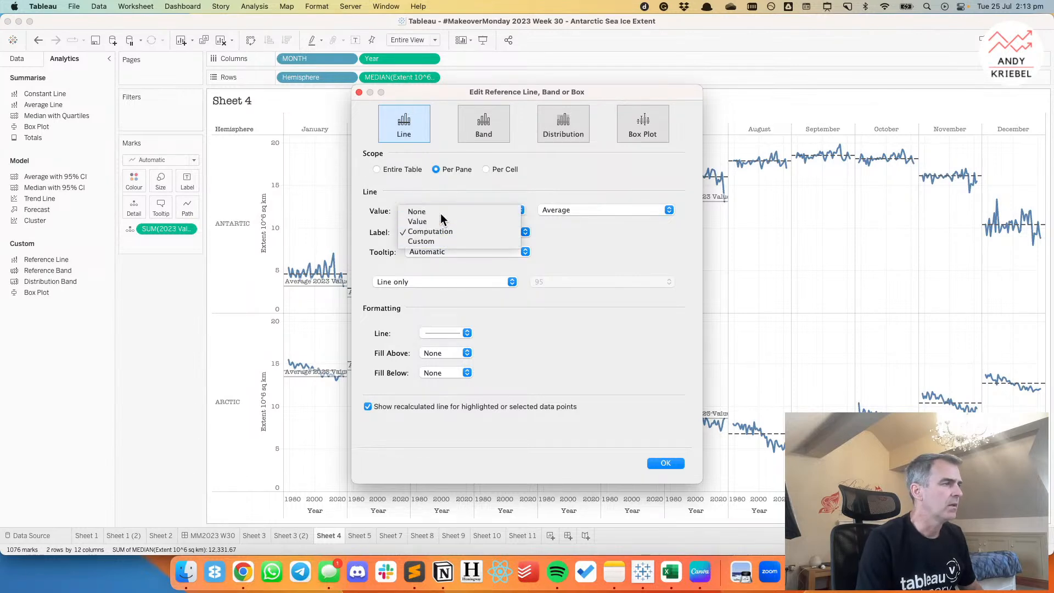
click(440, 217)
click(432, 334)
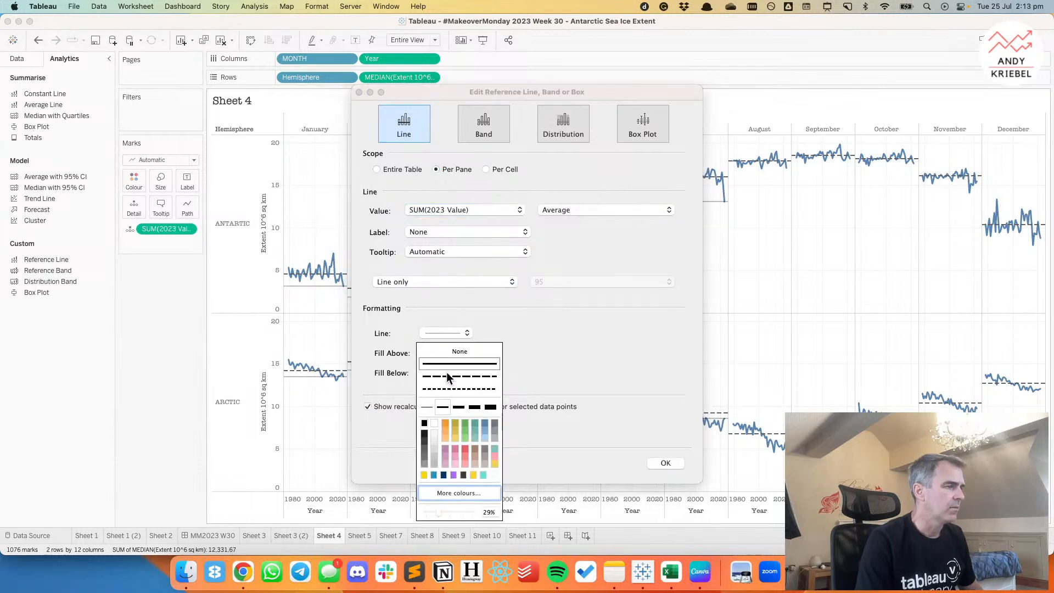
click(447, 373)
click(389, 407)
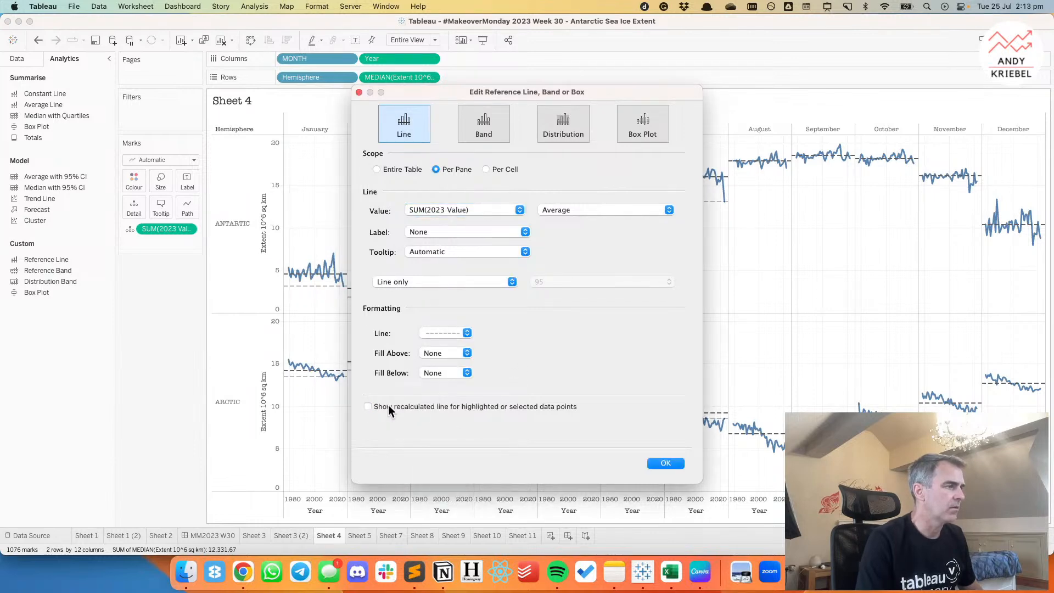
click(665, 465)
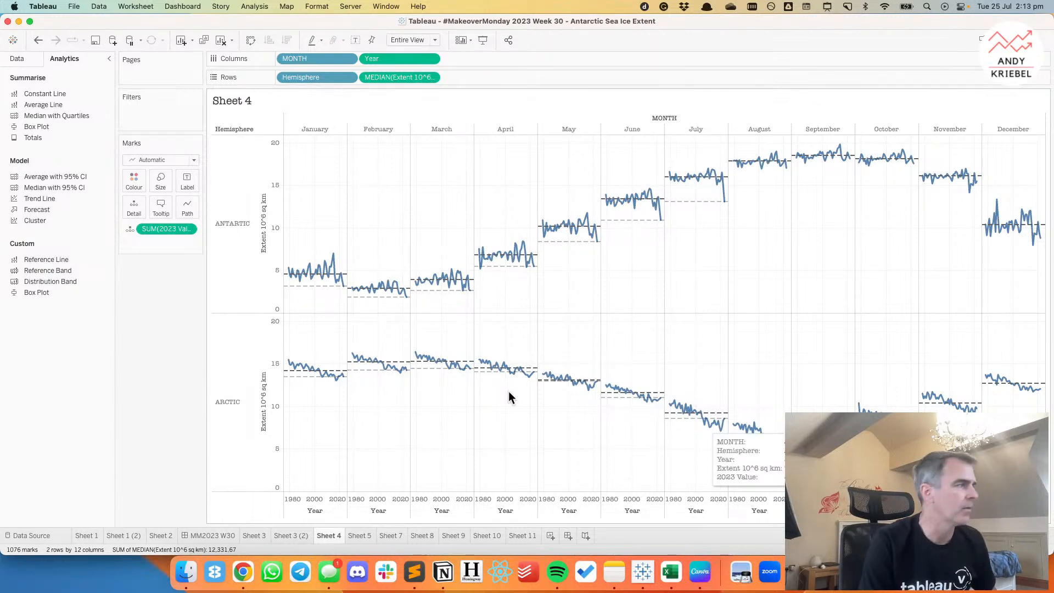
Open the 2023 Value calculation for editing and rename it "Max Year for each Month".
click(14, 60)
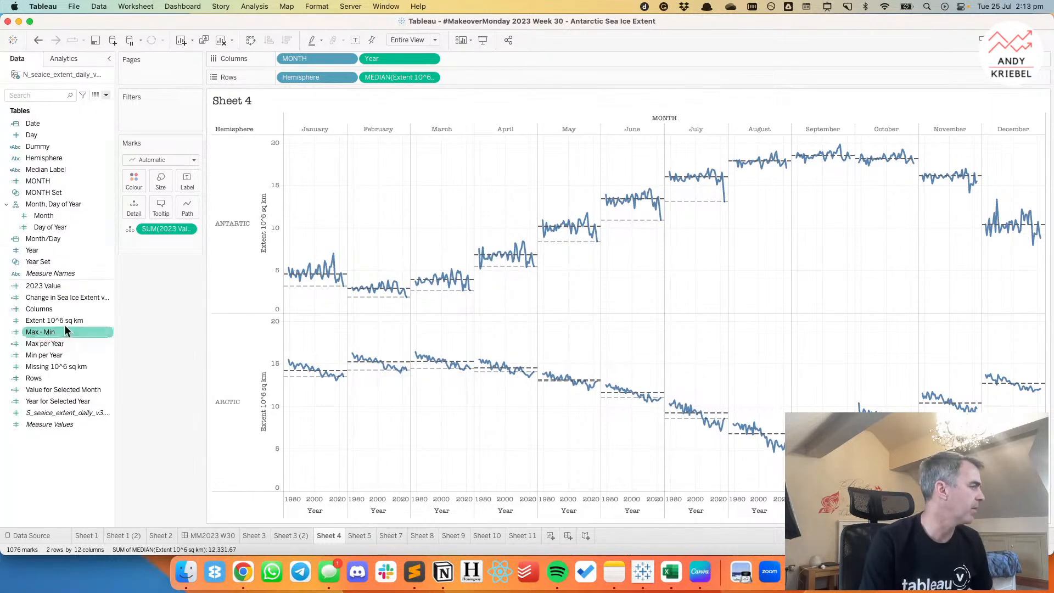
right_click(51, 286)
click(69, 344)
click(367, 294)
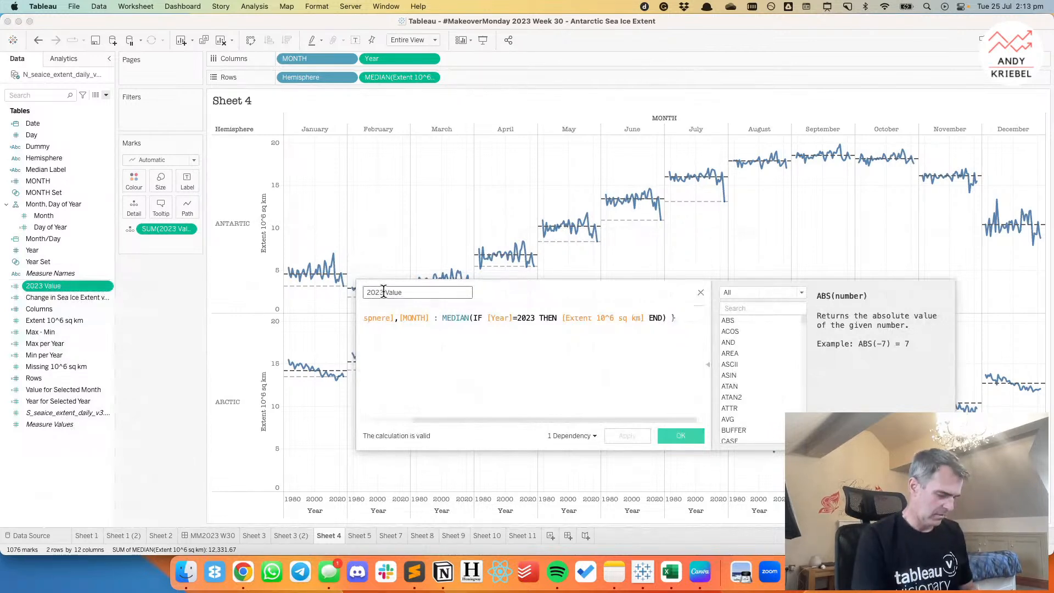
double_click(384, 292)
text(Max)
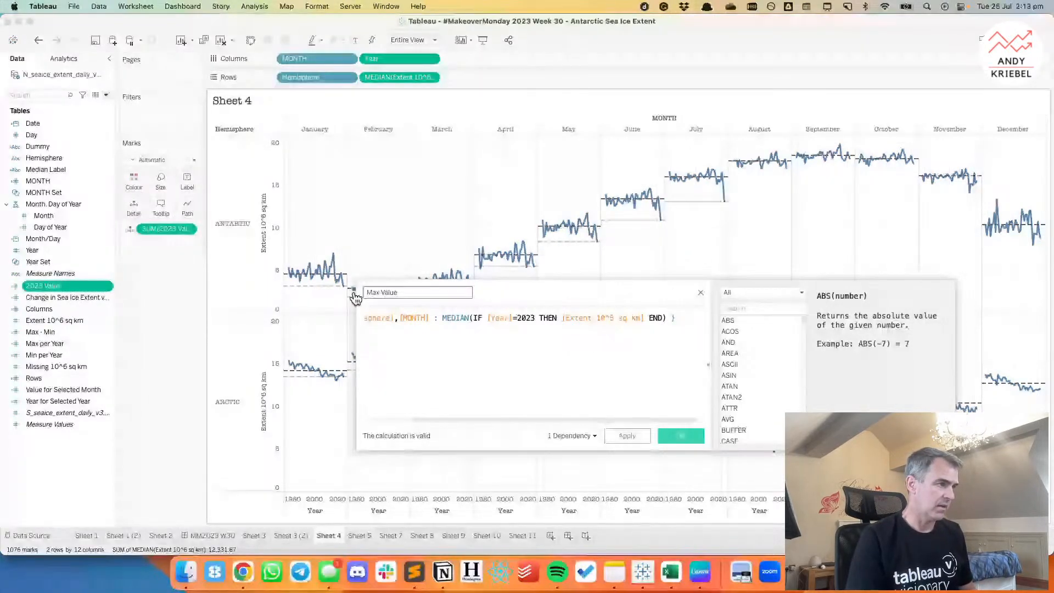
key(Delete)
key(Delete)
key(Delete)
key(Delete)
key(Delete)
text(Year for each Month)
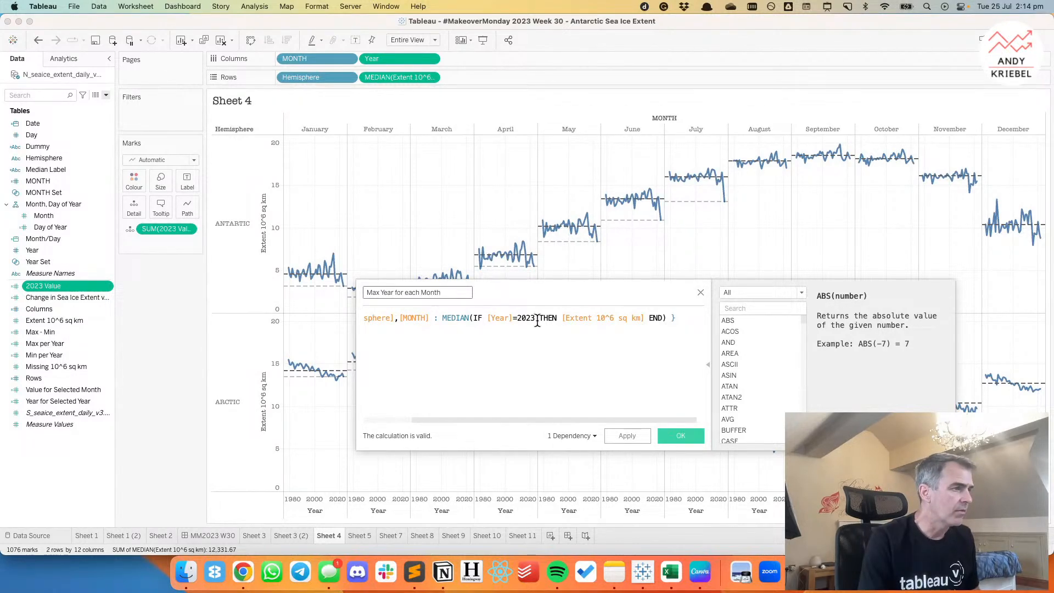
drag(518, 318, 532, 320)
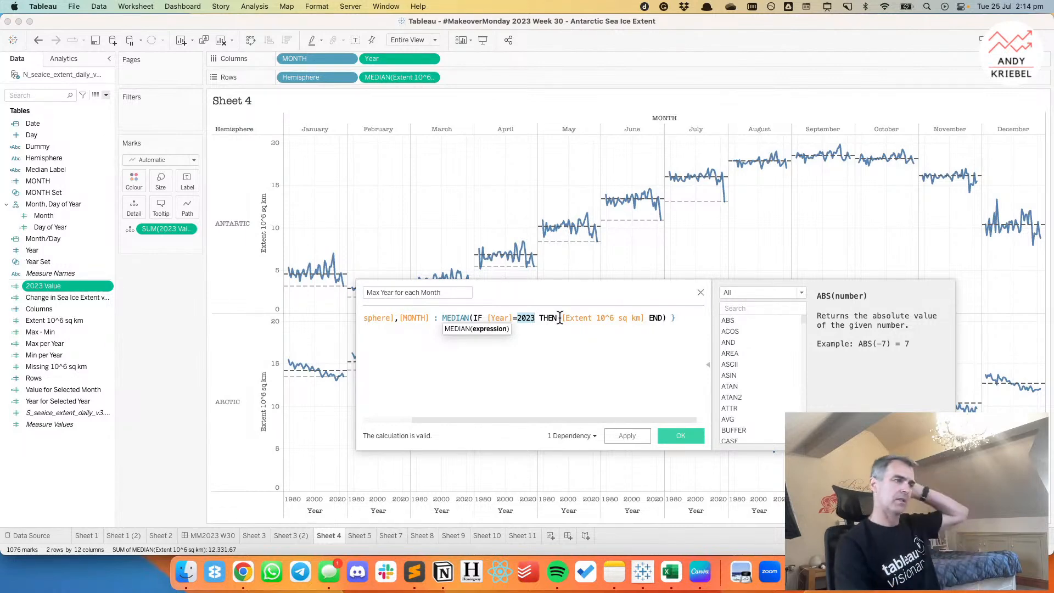
key(super+Left)
key(Return)
key(Return)
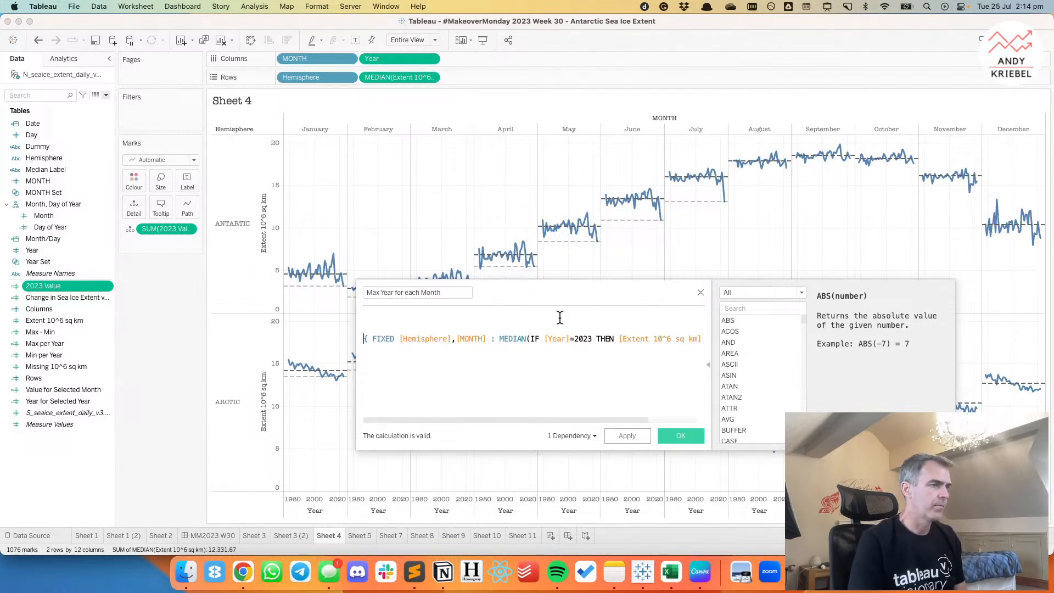
key(BackSpace)
key(BackSpace)
On a separate line below the existing formula, start a FIXED expression with [MONTH] as its dimension.
key(Down)
key(Return)
key(Return)
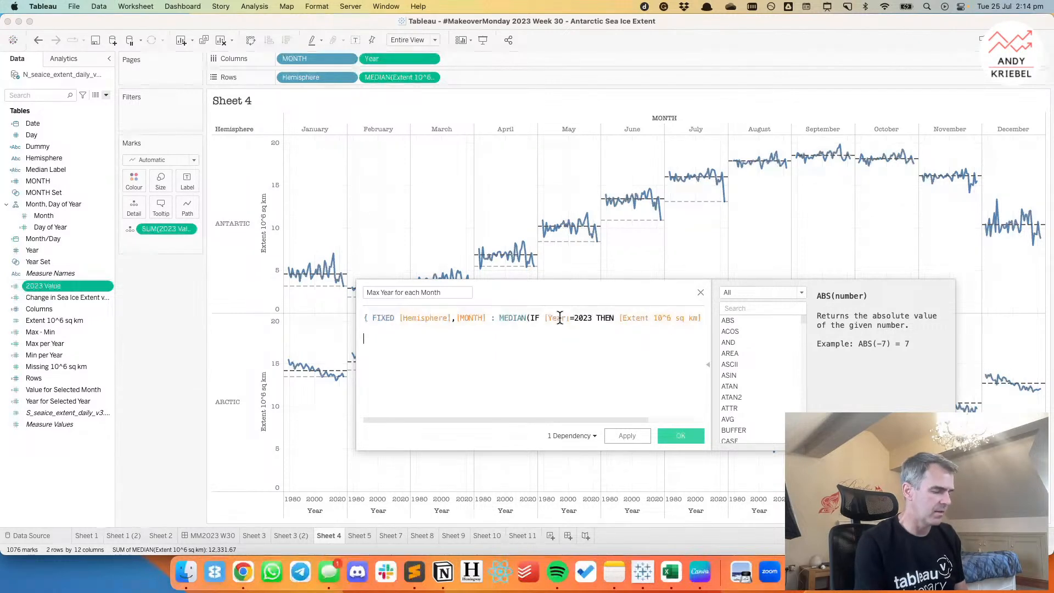
text({ FIXED mon)
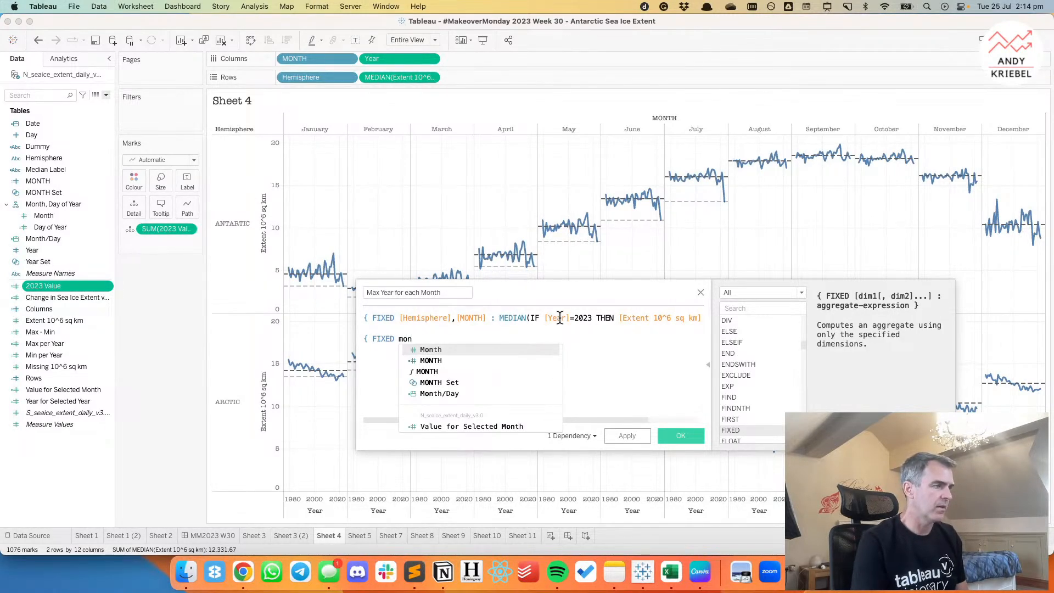
key(Return)
key(BackSpace)
key(BackSpace)
key(BackSpace)
key(BackSpace)
key(BackSpace)
key(BackSpace)
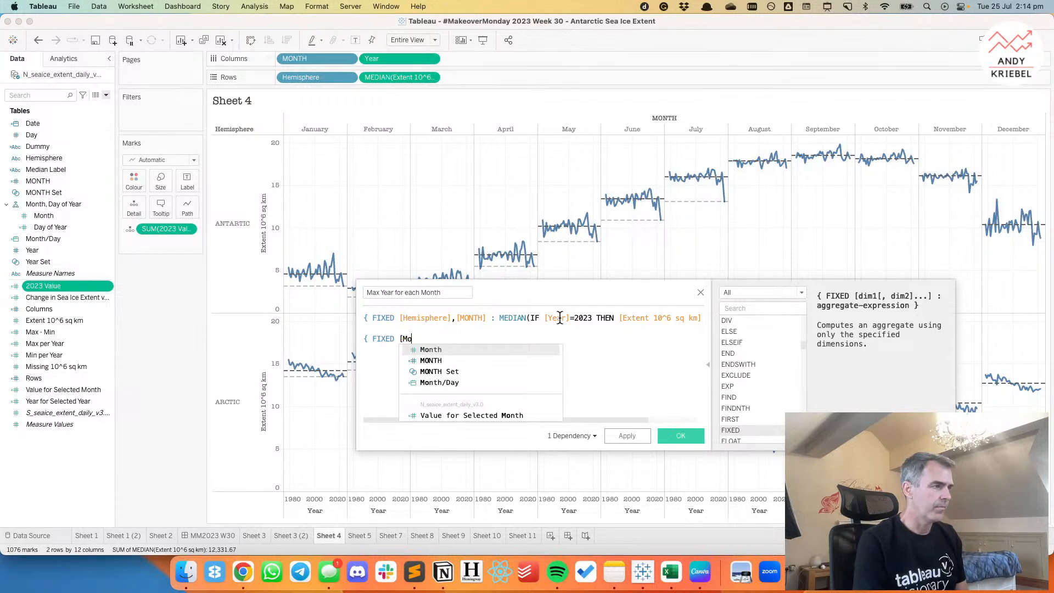
text(o)
key(Down)
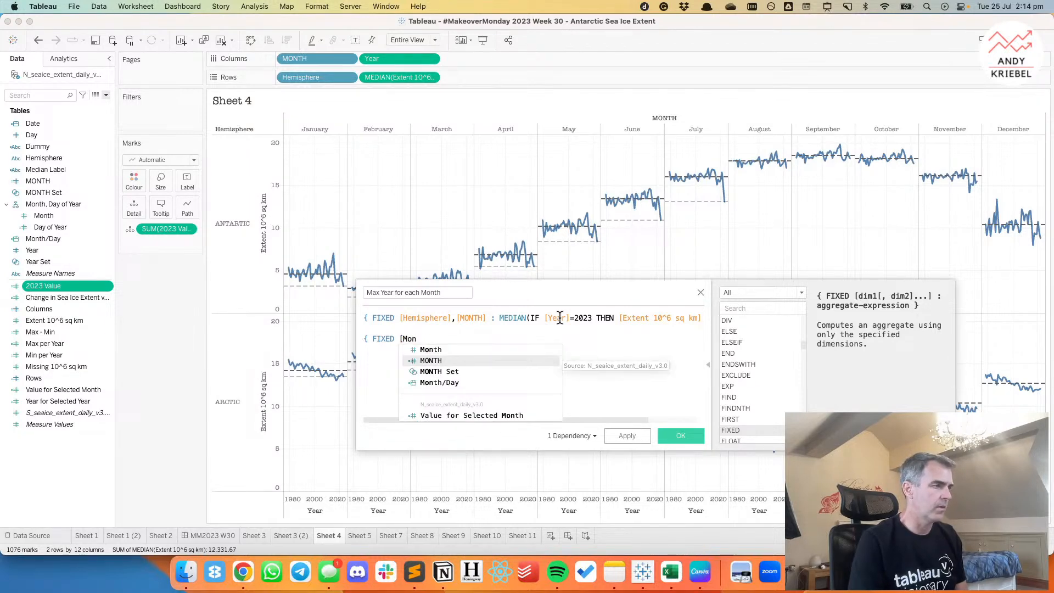
key(Return)
Complete the new FIXED expression with MAX([Year]) as its aggregation and a closing brace.
text(: max)
key(Return)
text(ye)
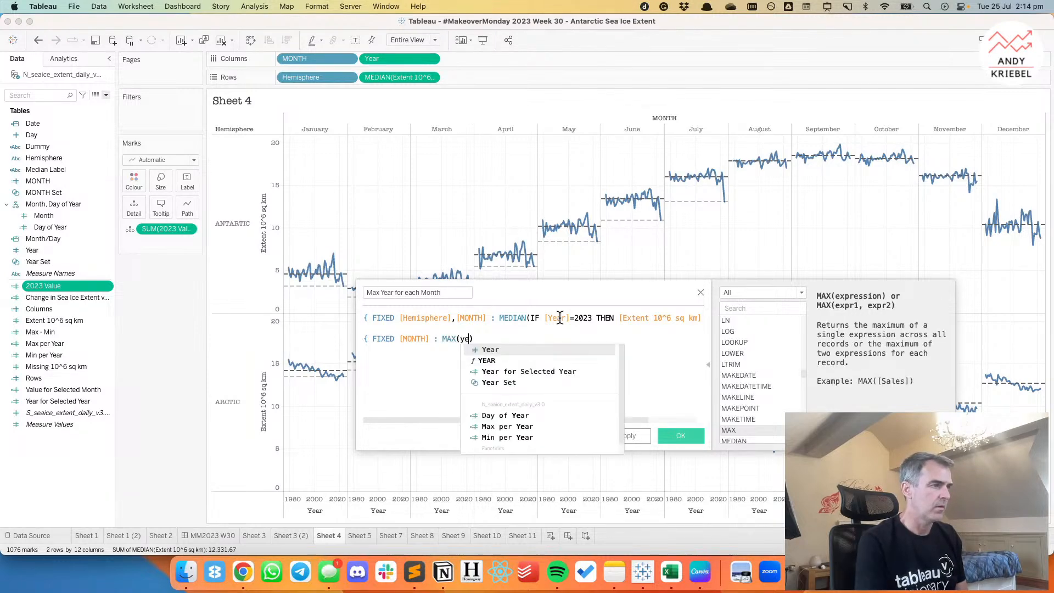
key(Return)
key(Right)
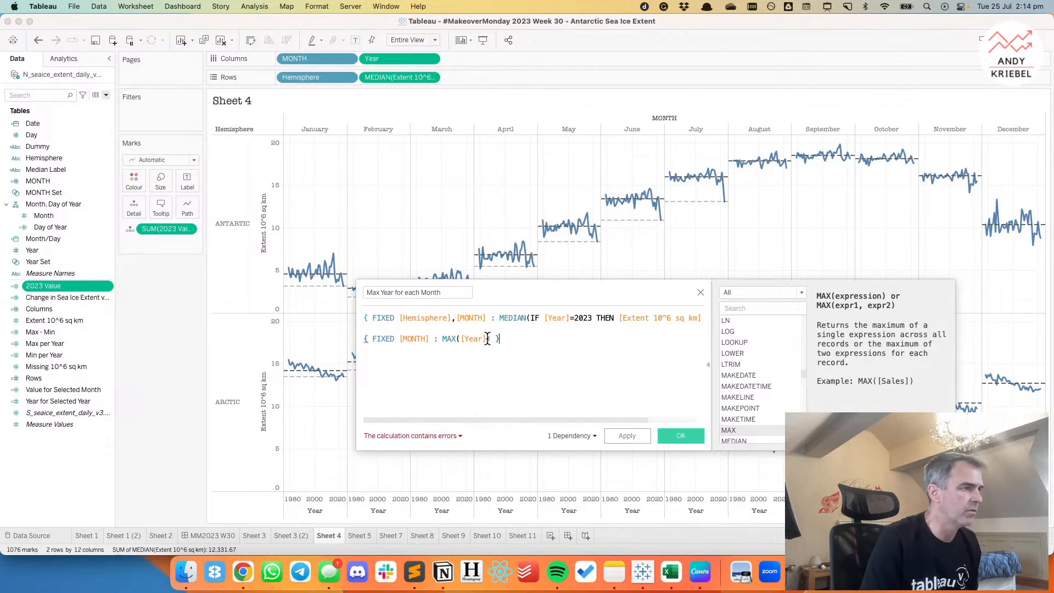
Cut the maximum-year expression and break the MEDIAN formula into separate IF, THEN and END lines.
drag(501, 339, 352, 342)
key(super+c)
key(BackSpace)
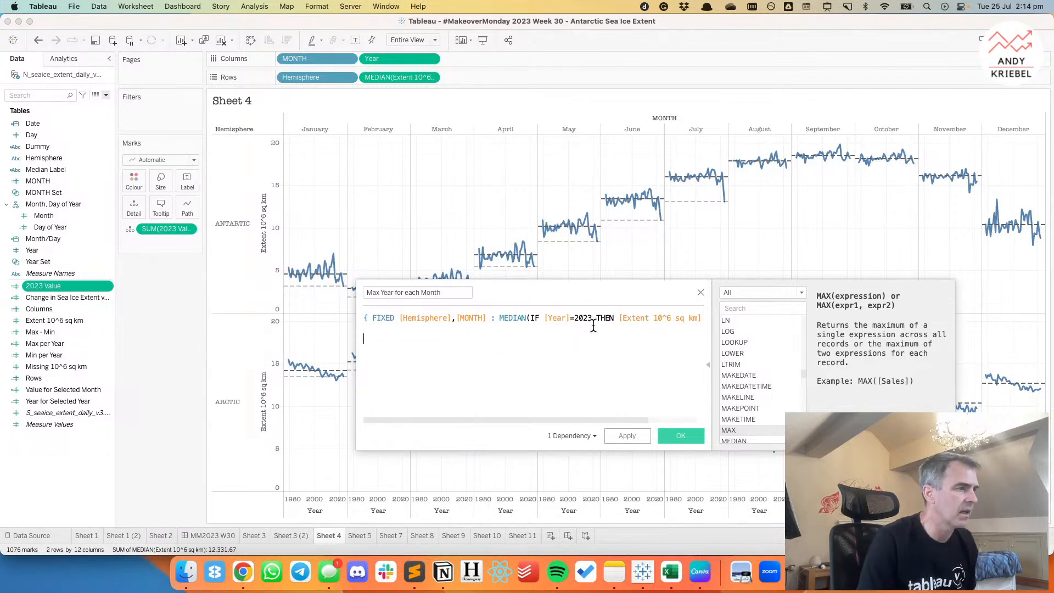
click(530, 318)
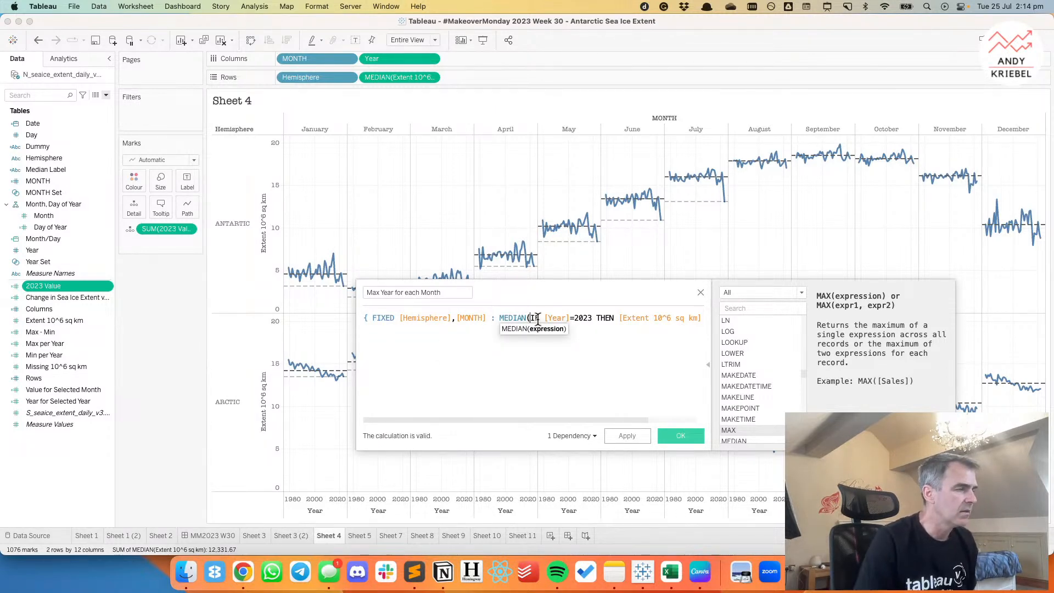
key(Return)
click(430, 328)
key(Return)
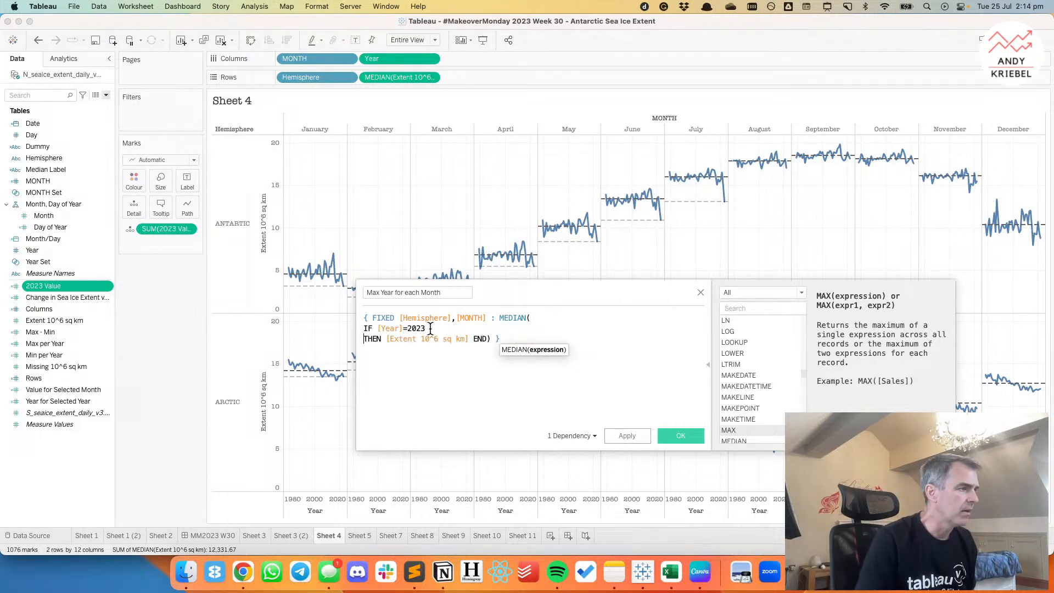
click(474, 339)
key(Return)
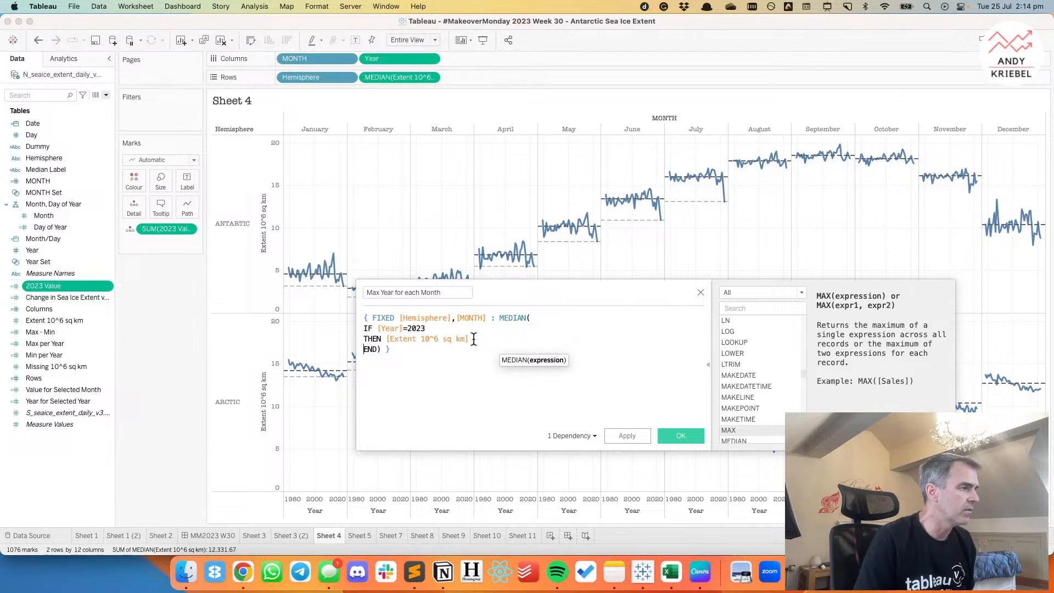
Replace 2023 in the IF condition with { FIXED [MONTH] : MAX([Year]) } and save the calculation.
key(Up)
key(Up)
key(End)
key(BackSpace)
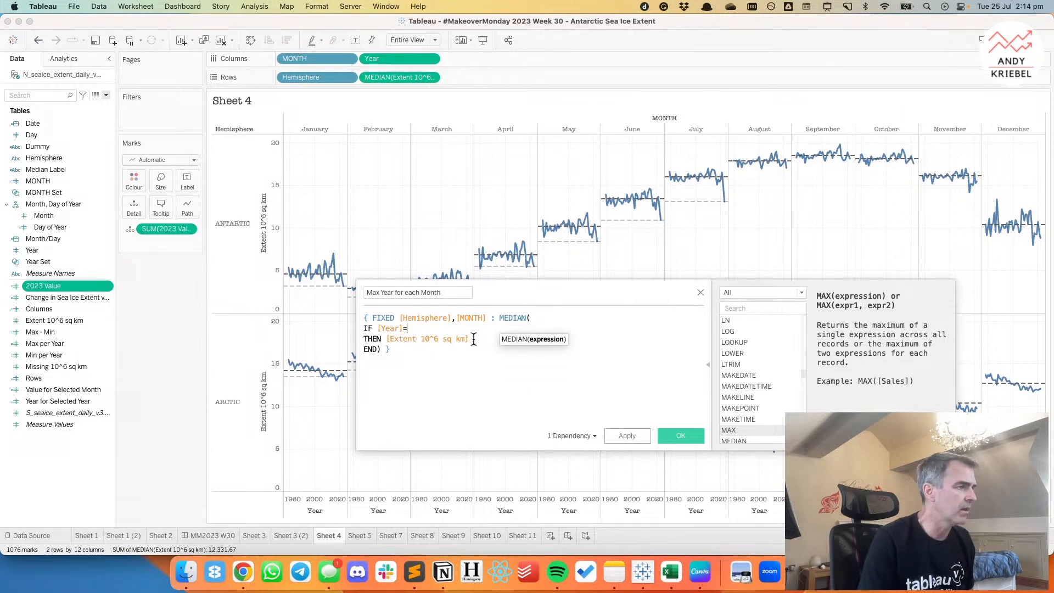
key(BackSpace)
key(super+v)
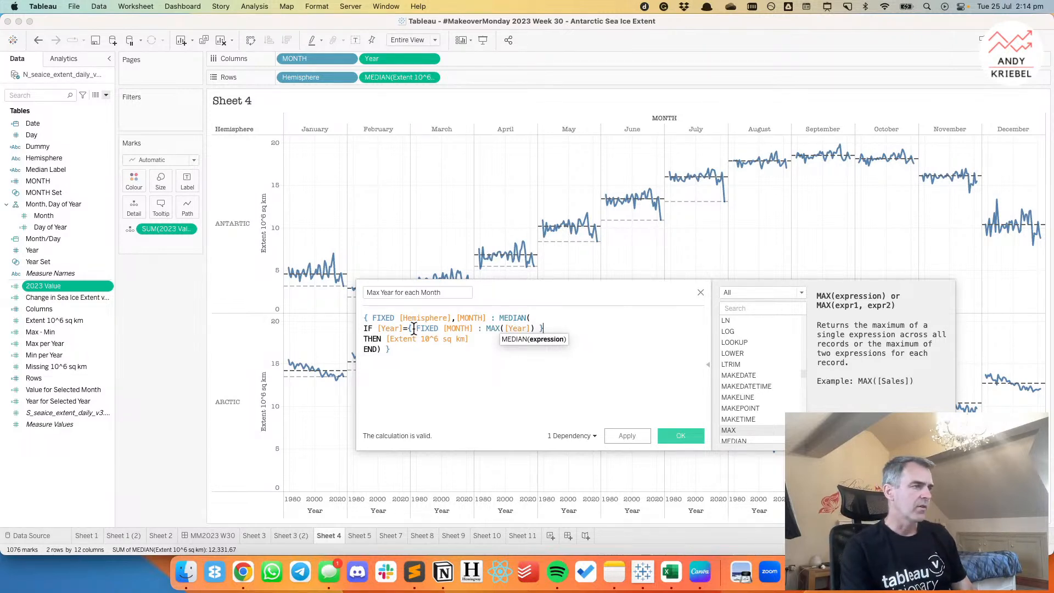
drag(409, 328, 544, 328)
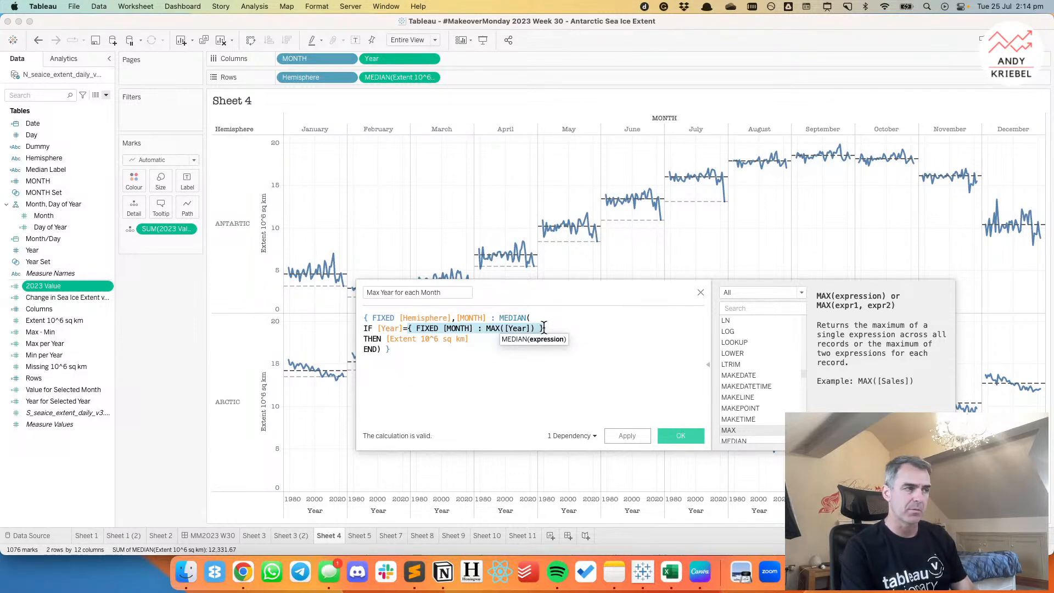
click(480, 369)
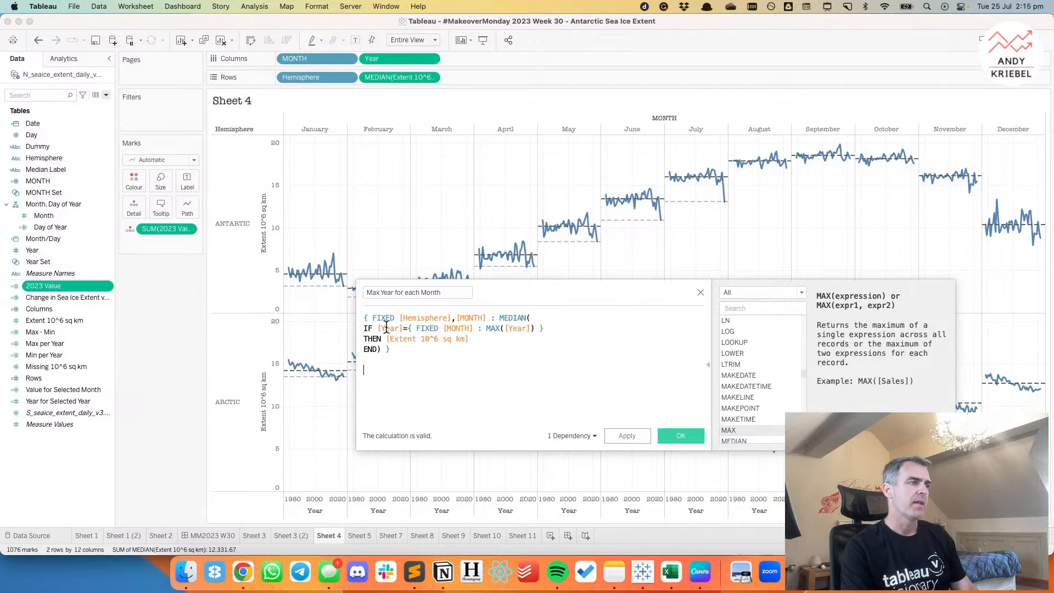
click(676, 436)
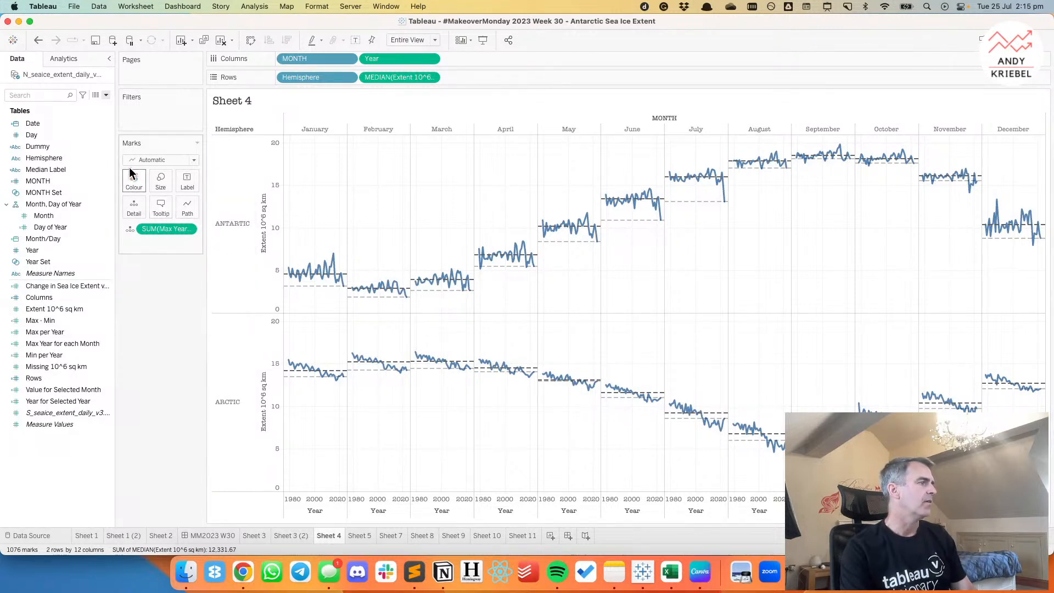
Format the Max Year for each Month reference line as a red dashed line with 100% opacity.
click(378, 298)
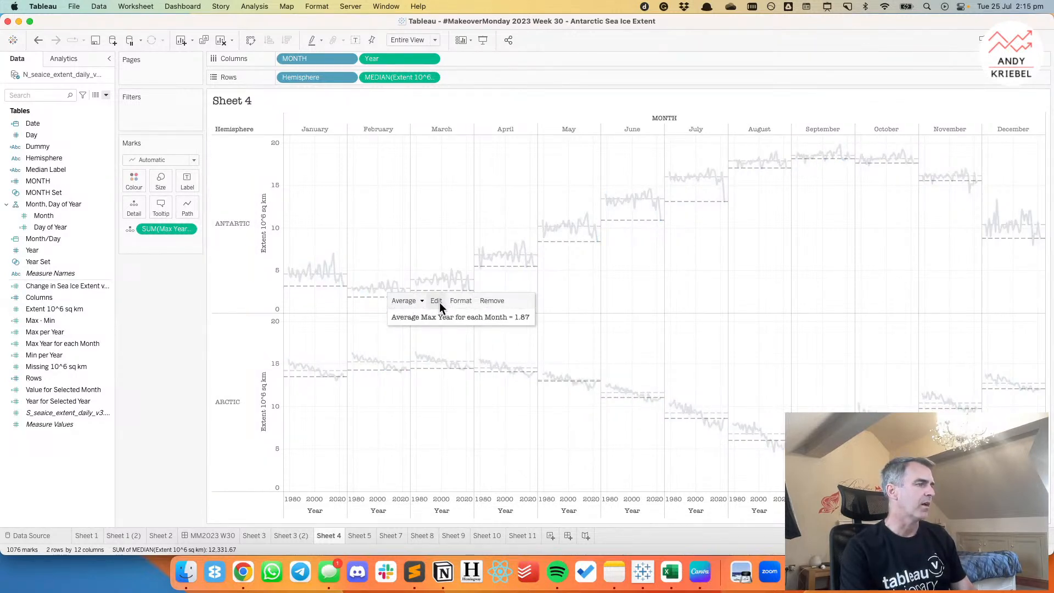
click(460, 301)
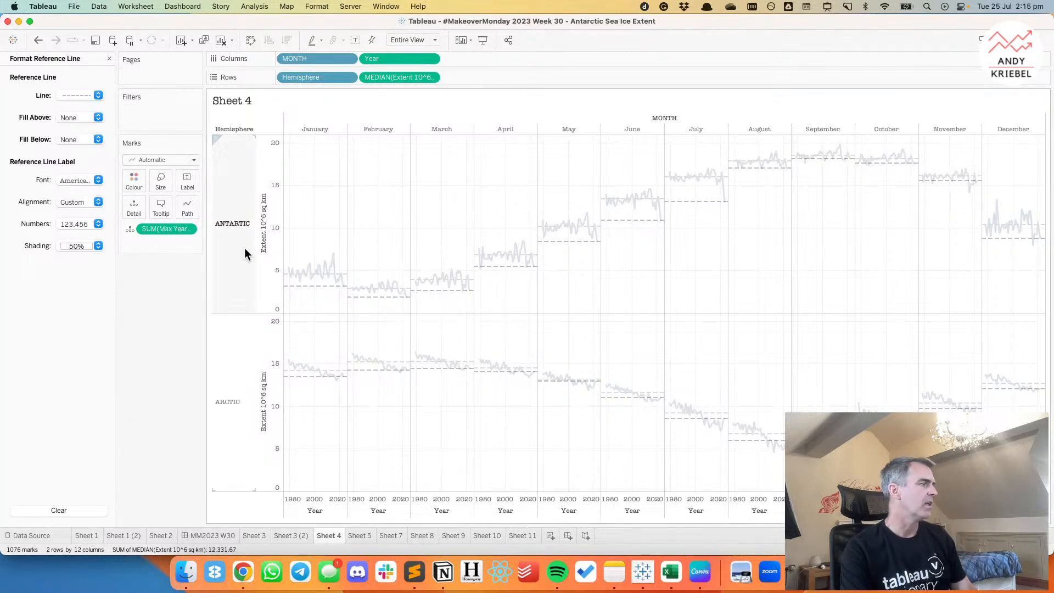
click(77, 95)
click(81, 128)
click(82, 138)
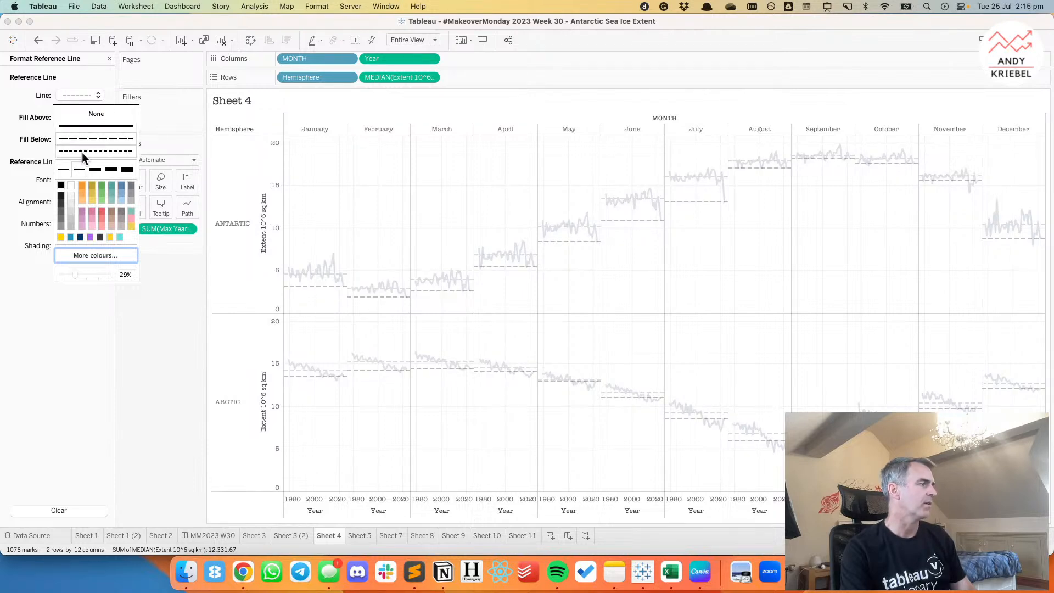
click(102, 212)
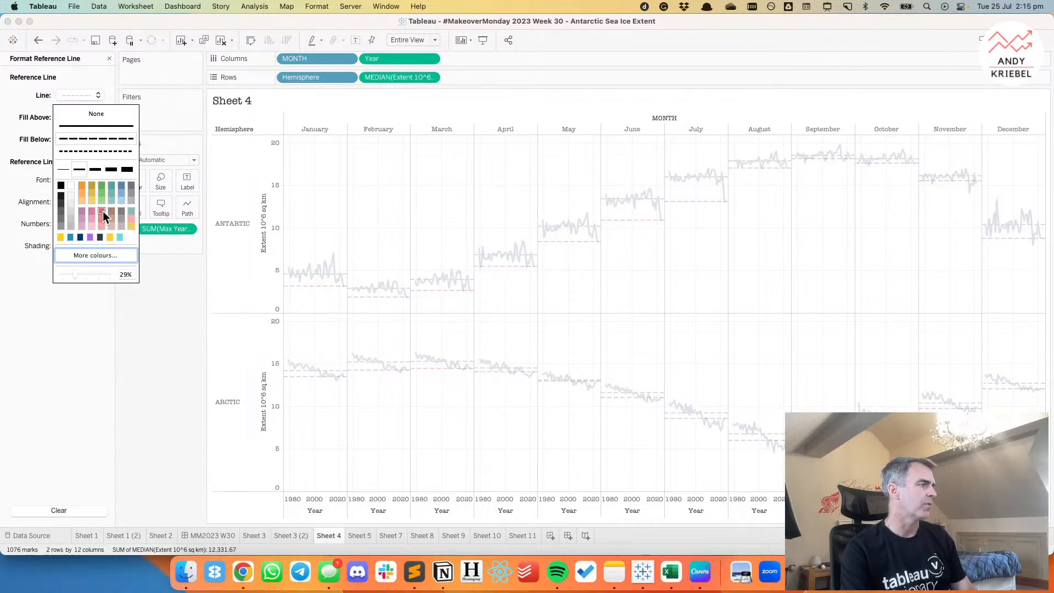
drag(95, 275, 122, 275)
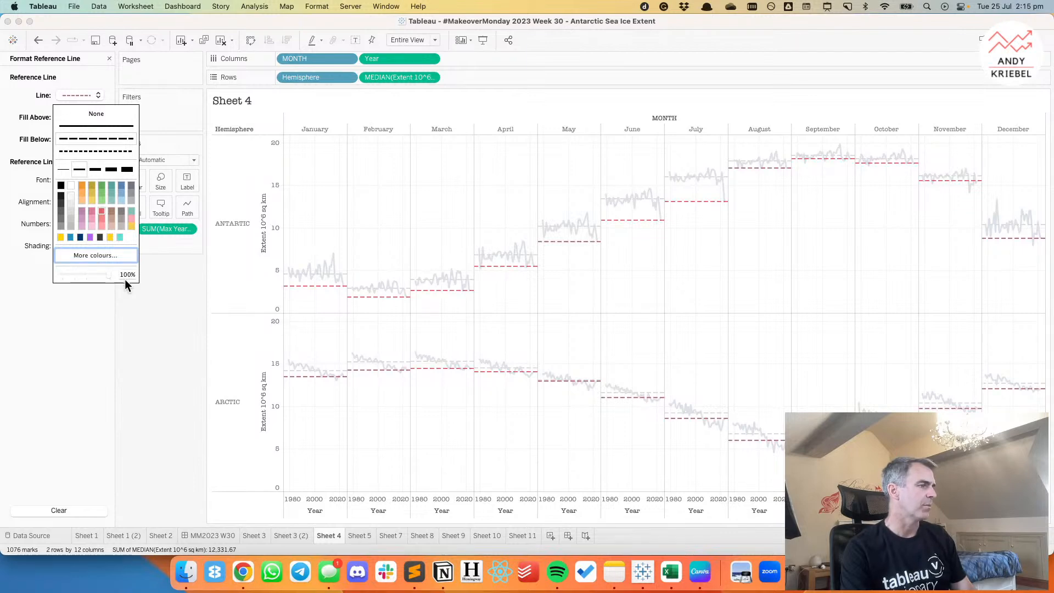
click(392, 226)
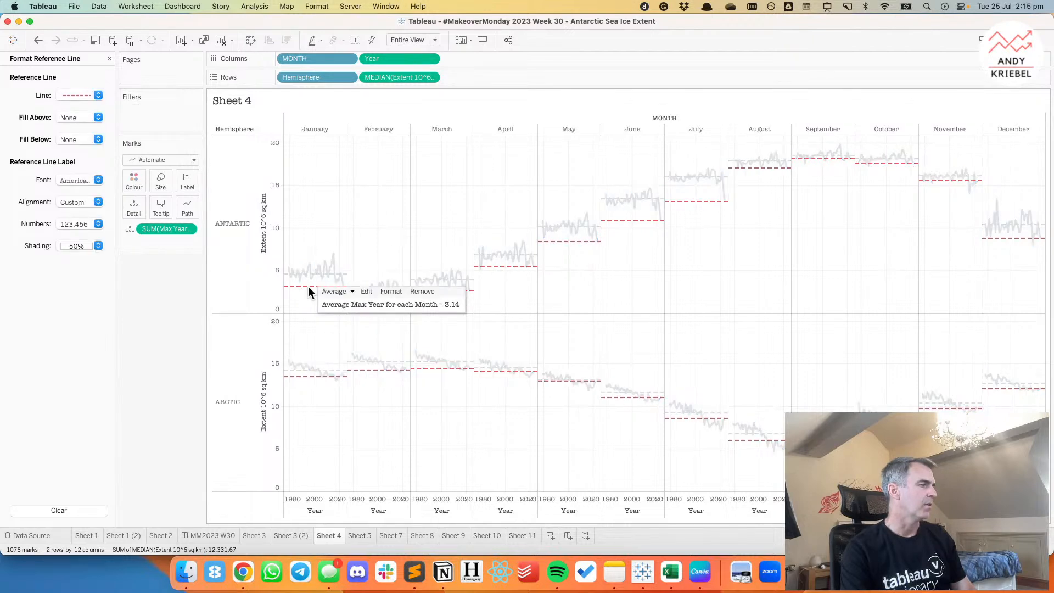
Try a custom label combining <Field Label> and <Computation> on the red reference line, and clear its text.
click(369, 287)
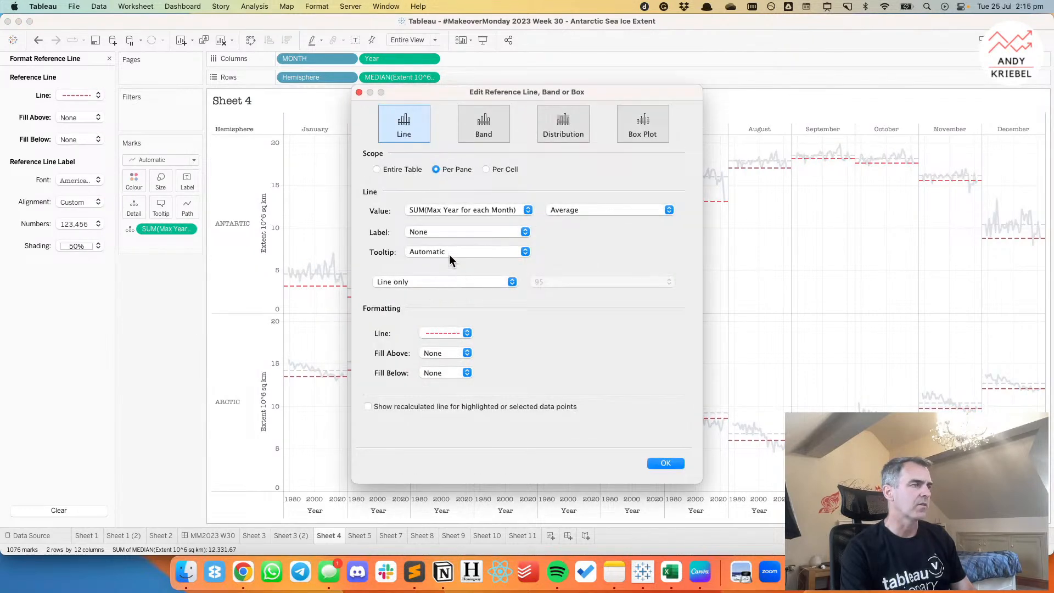
click(430, 233)
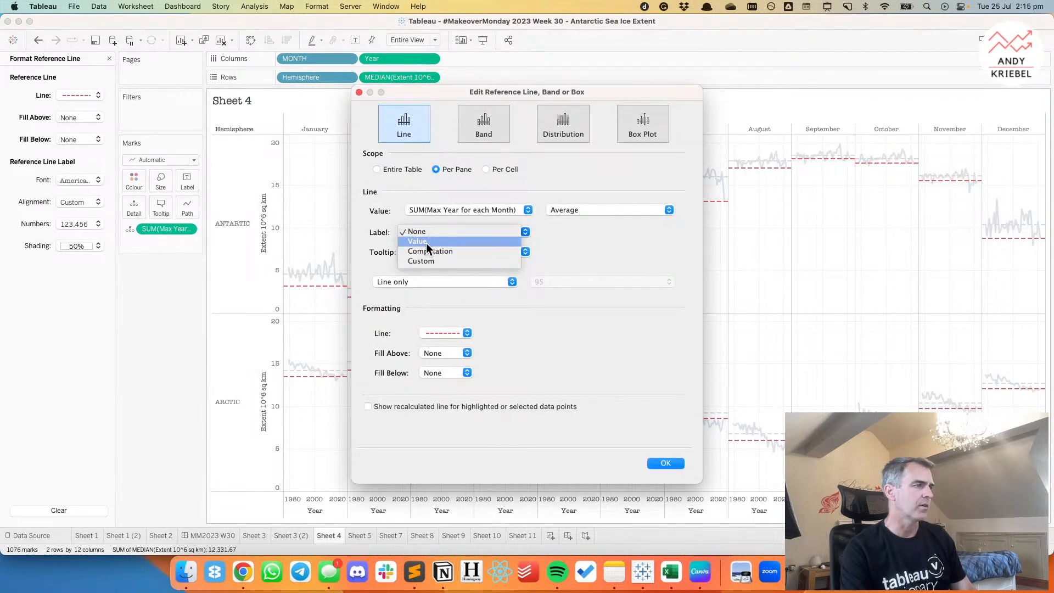
click(426, 243)
click(424, 232)
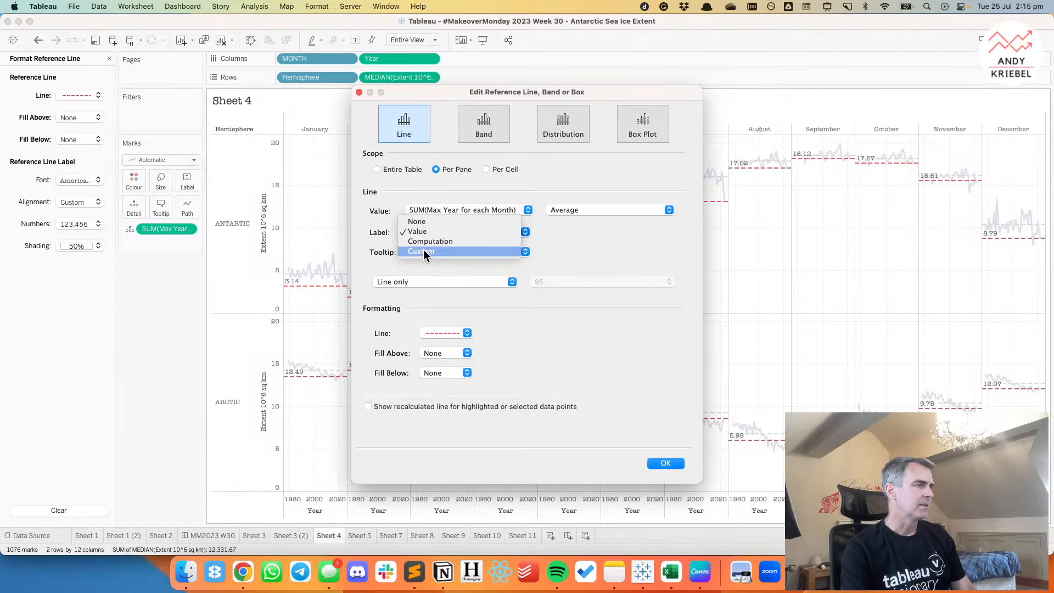
click(440, 251)
click(671, 234)
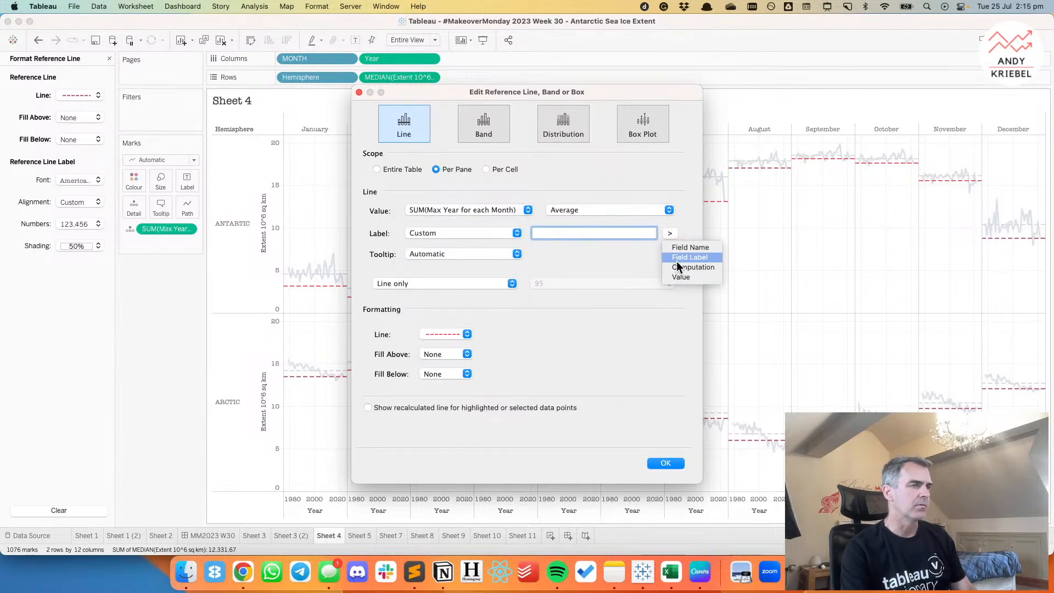
click(677, 258)
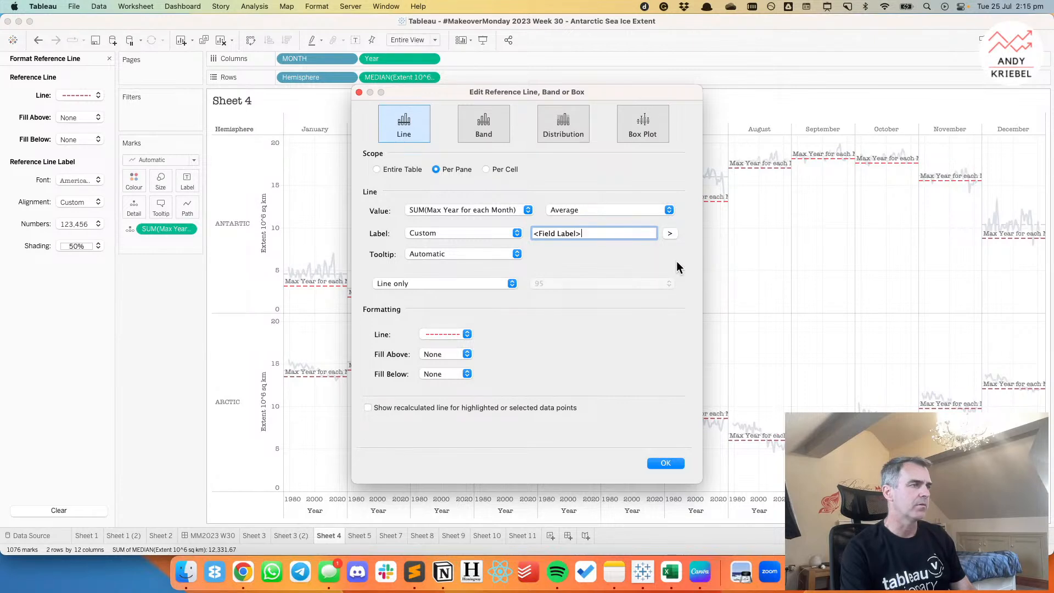
click(667, 236)
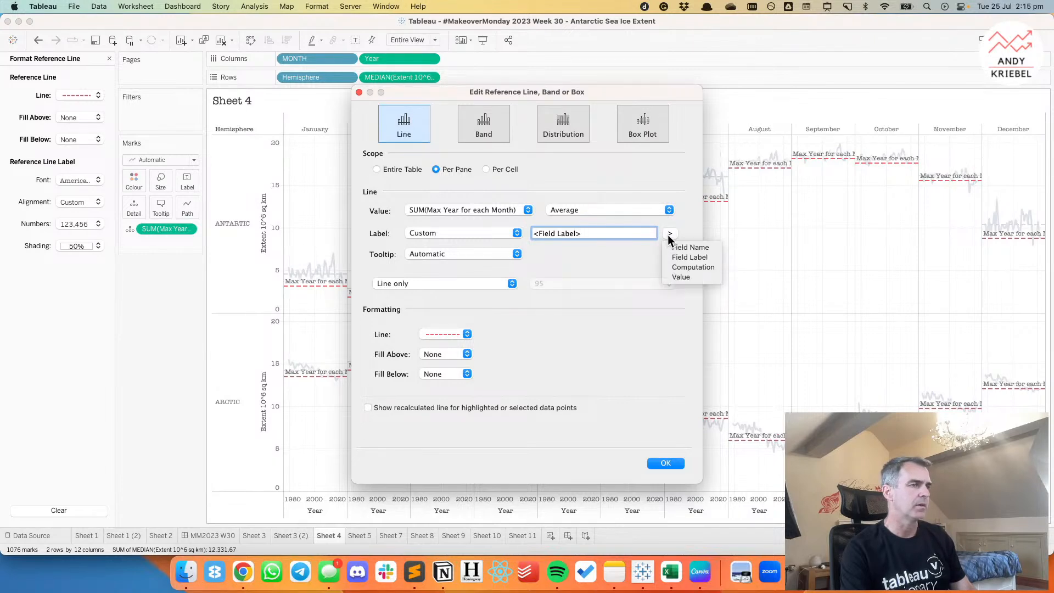
click(671, 263)
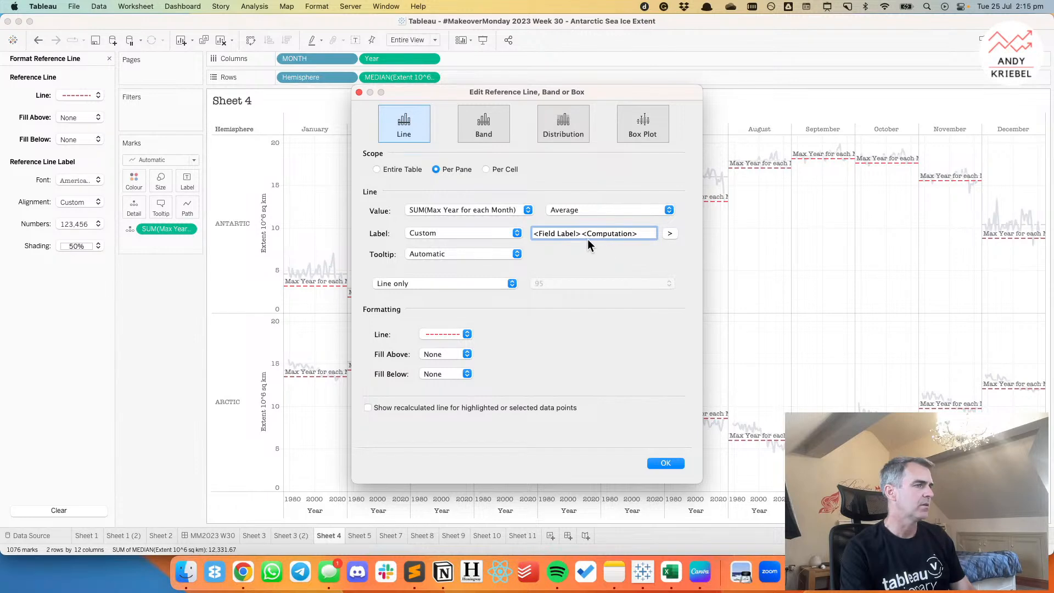
drag(643, 234, 501, 230)
key(BackSpace)
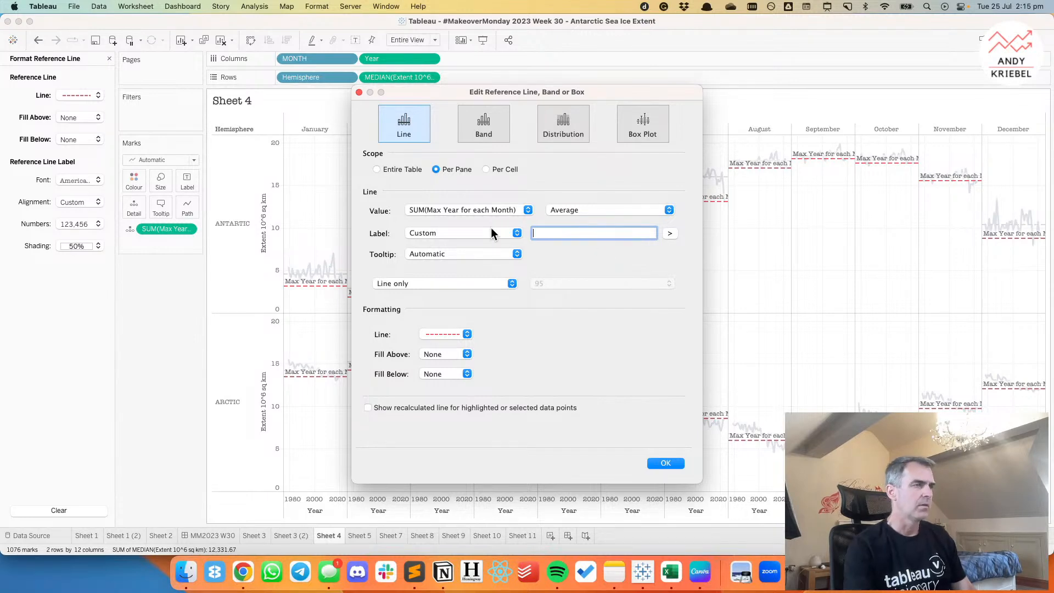
Set the red reference line's label to Value, check the value field choices and apply the settings.
click(495, 232)
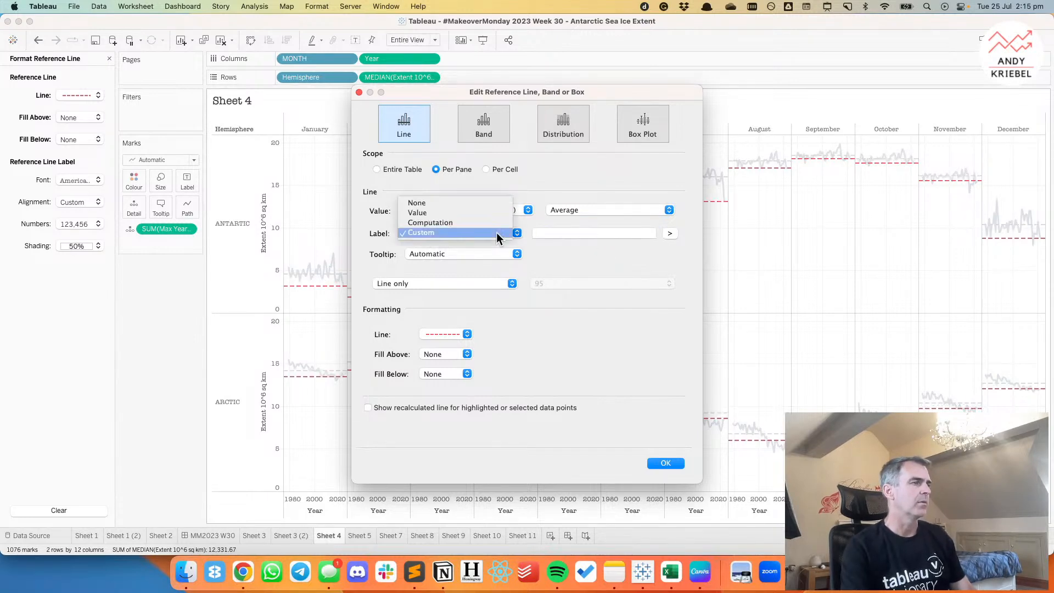
click(451, 213)
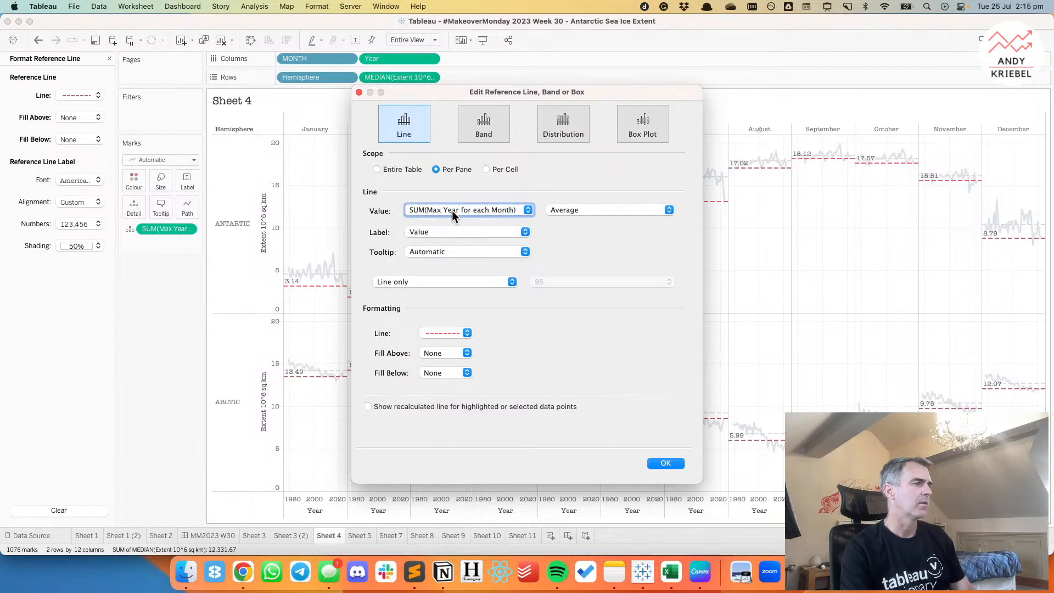
click(452, 209)
click(603, 265)
click(424, 242)
click(556, 266)
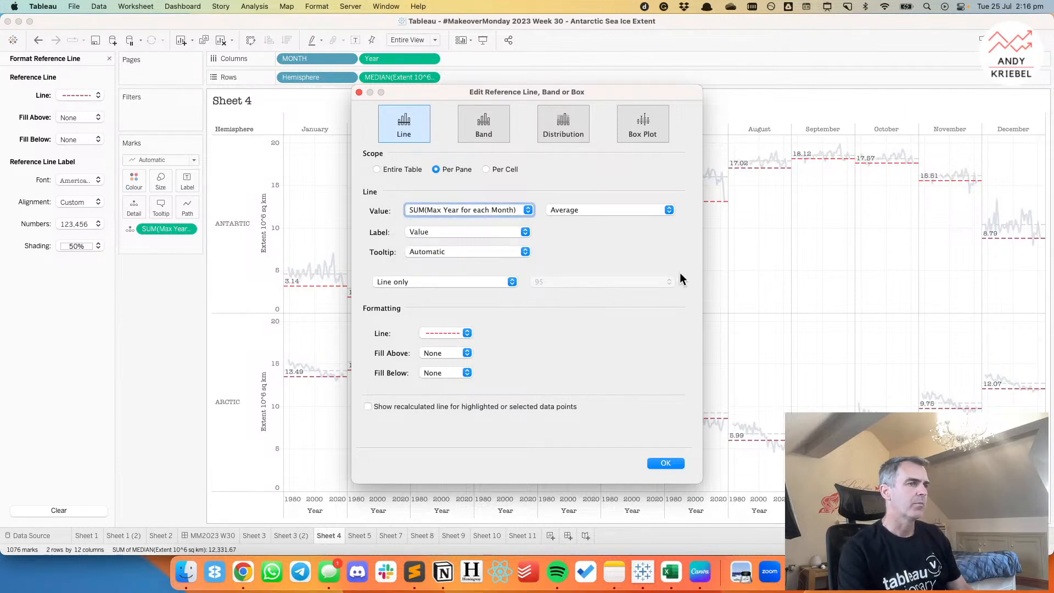
click(662, 463)
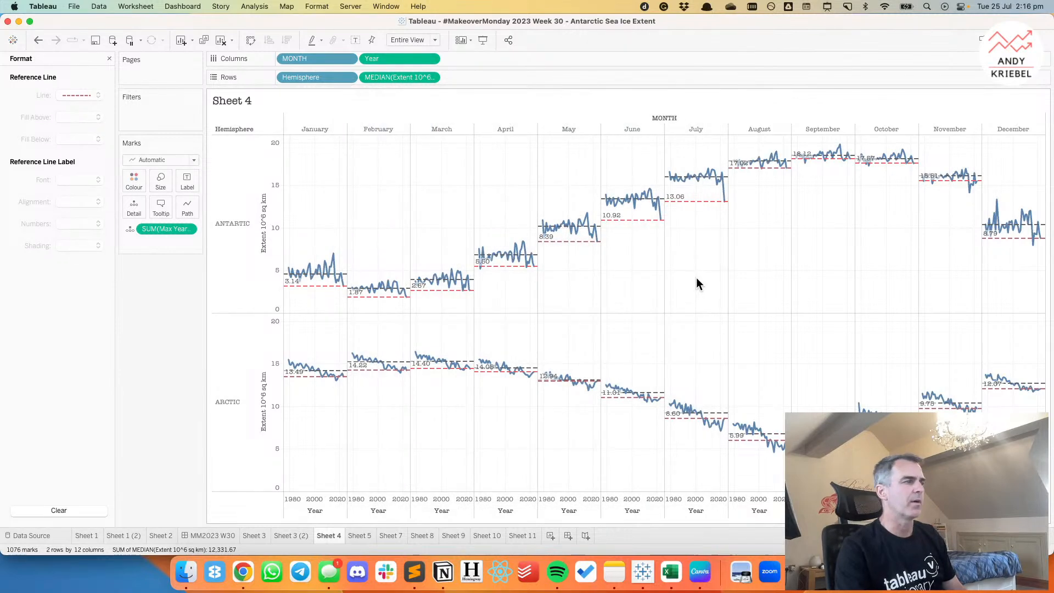
Set the label of the red Max Year for each Month reference line back to None.
mouse_move(635, 220)
mouse_down()
mouse_move(664, 226)
mouse_move(627, 220)
mouse_up()
click(630, 219)
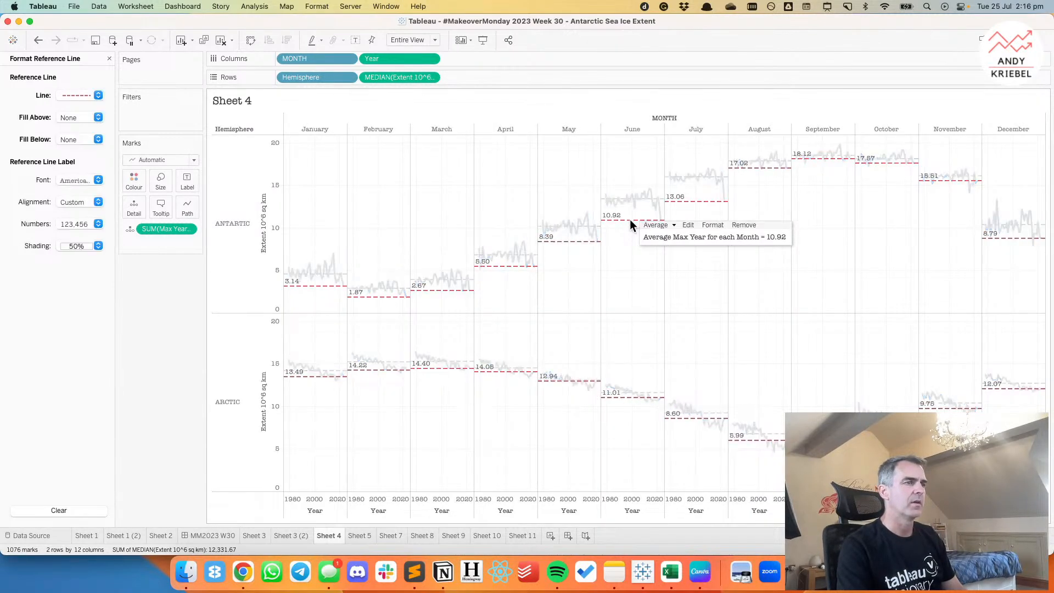
click(690, 220)
click(421, 232)
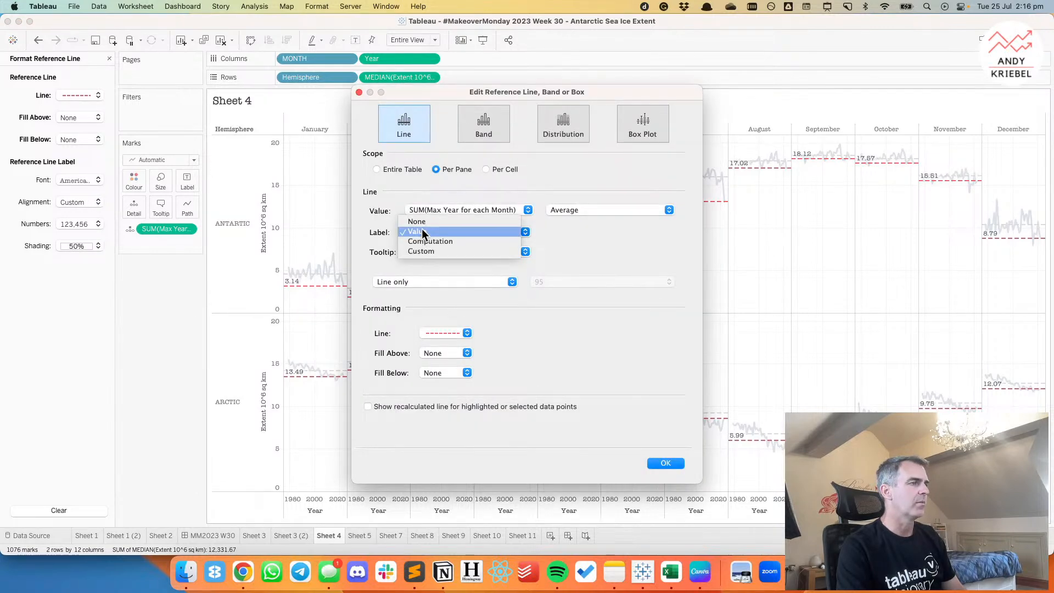
click(422, 220)
click(664, 463)
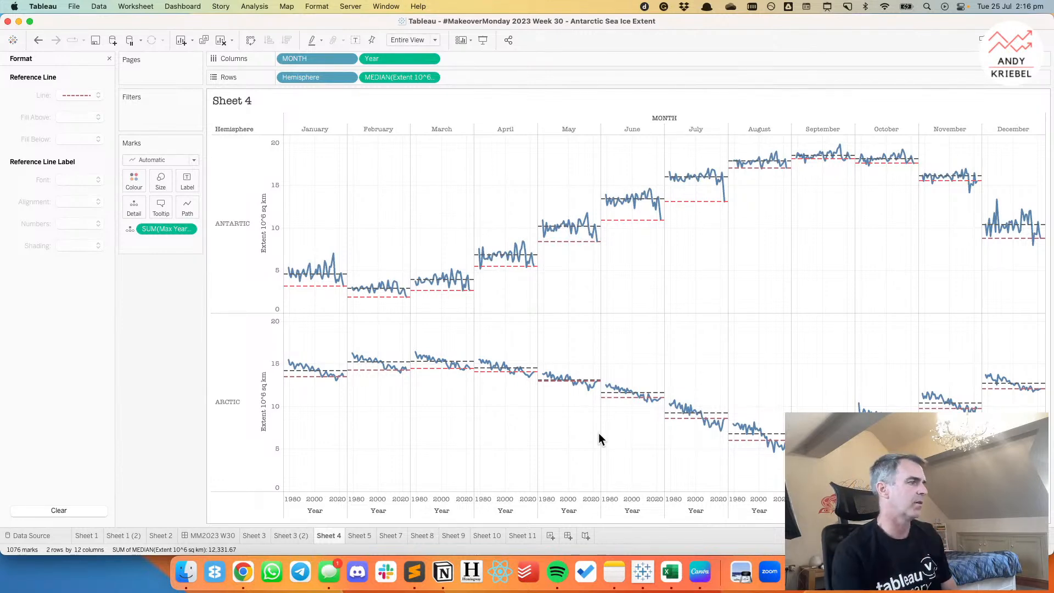
Close the reference line formatting and open the MM2023 W30 dashboard.
click(108, 57)
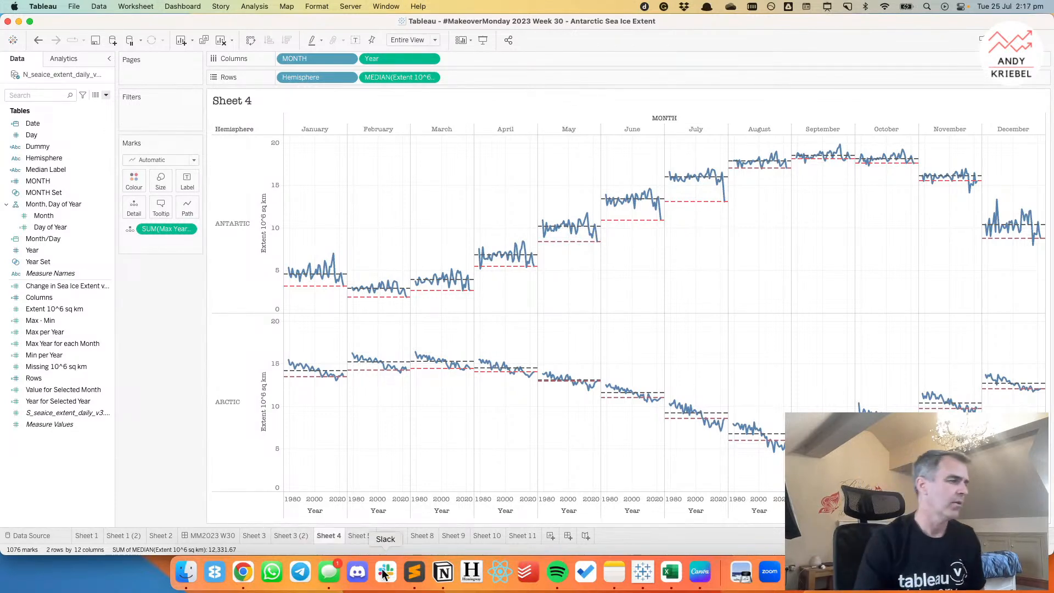
click(223, 533)
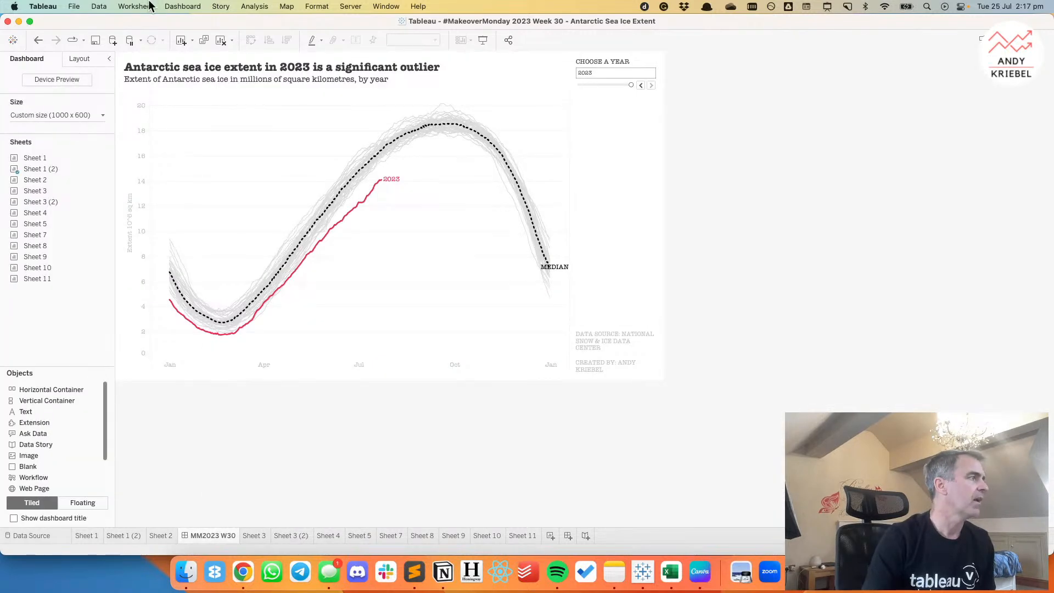